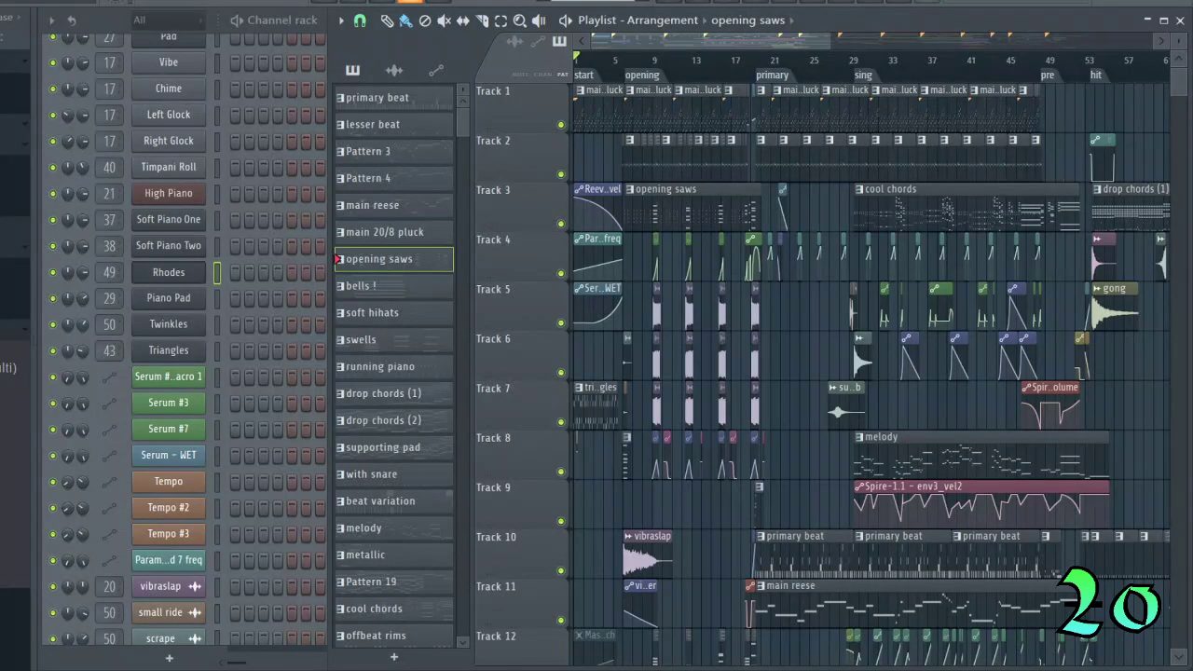
Look through the channel rack's full list of channels, from the kicks down to the automation clips, alongside the playlist arrangement.
{"action": "left_click", "coordinate": [264, 124]}
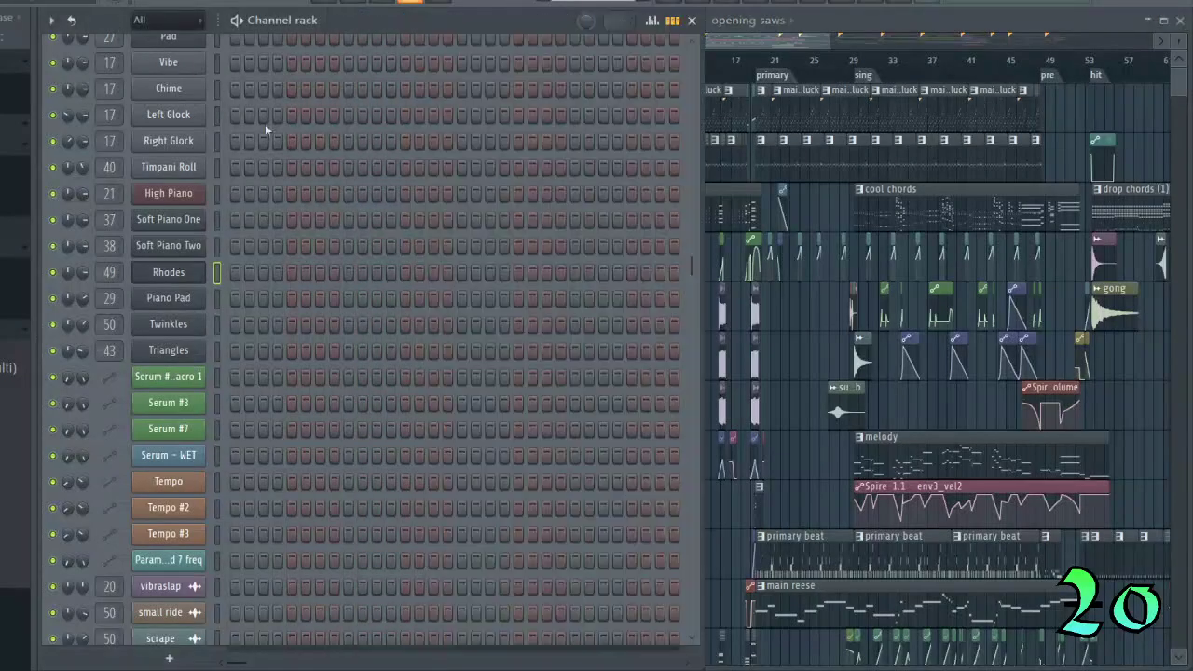
{"action": "scroll", "coordinate": [264, 124], "scroll_direction": "up", "scroll_amount": 10}
{"action": "left_click", "coordinate": [762, 41]}
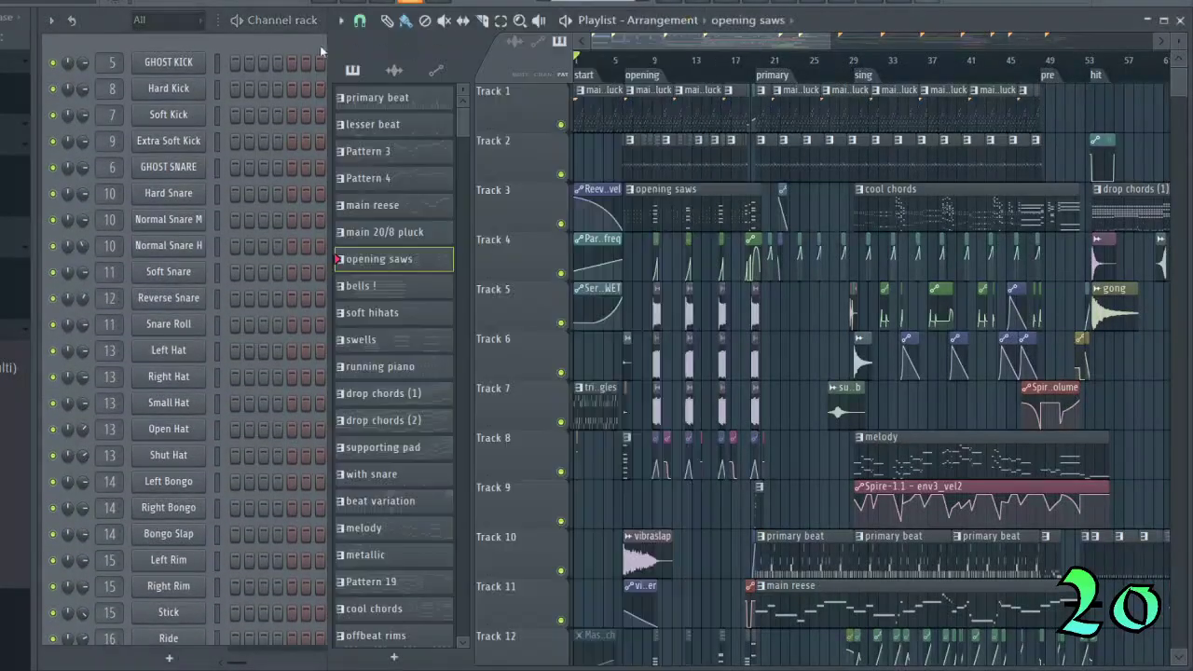
{"action": "left_click", "coordinate": [107, 23]}
{"action": "scroll", "coordinate": [624, 90], "scroll_direction": "down", "scroll_amount": 15}
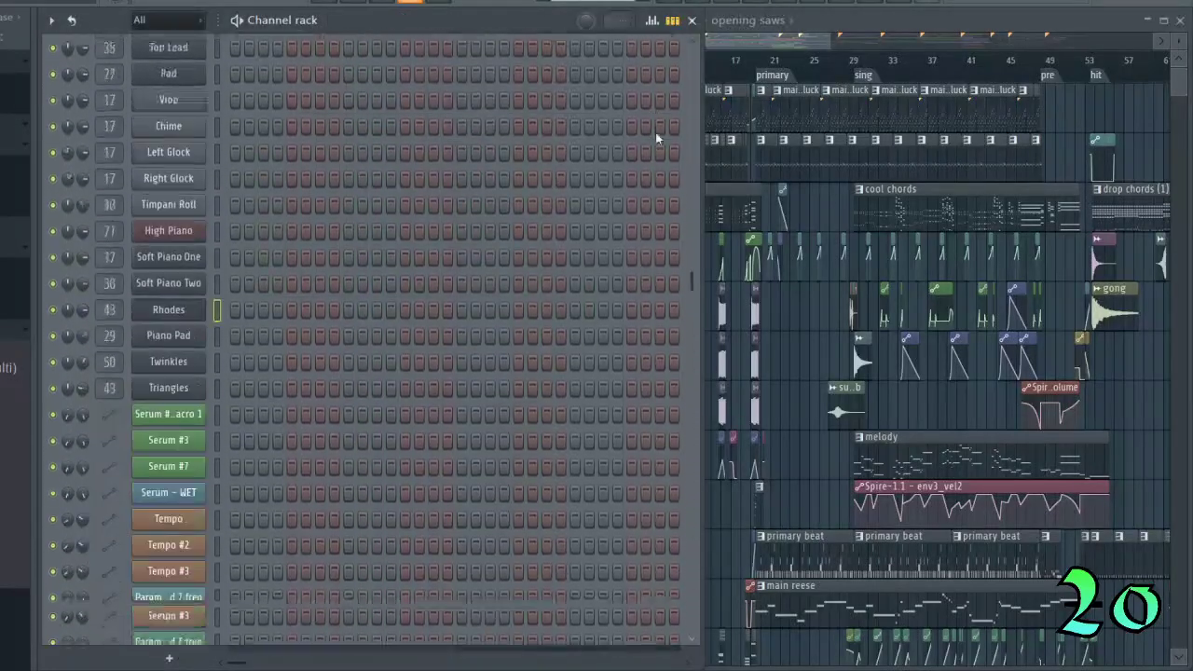
{"action": "scroll", "coordinate": [655, 136], "scroll_direction": "down", "scroll_amount": 5}
{"action": "left_click_drag", "start_coordinate": [692, 431], "coordinate": [661, 60]}
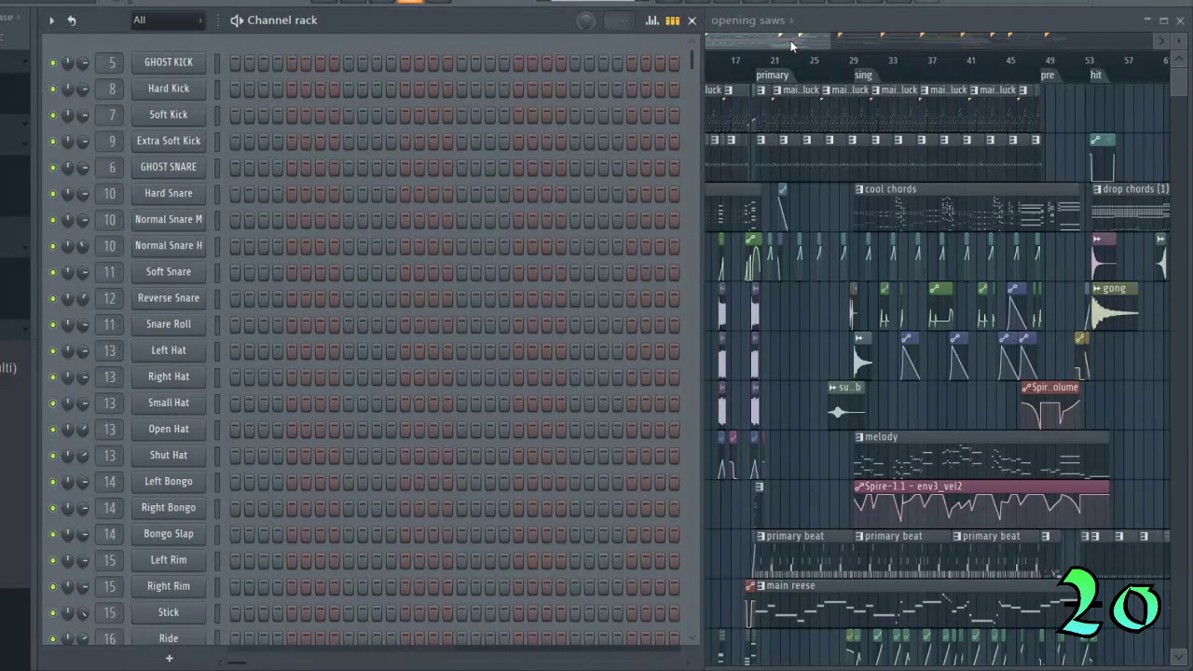
{"action": "left_click", "coordinate": [834, 25]}
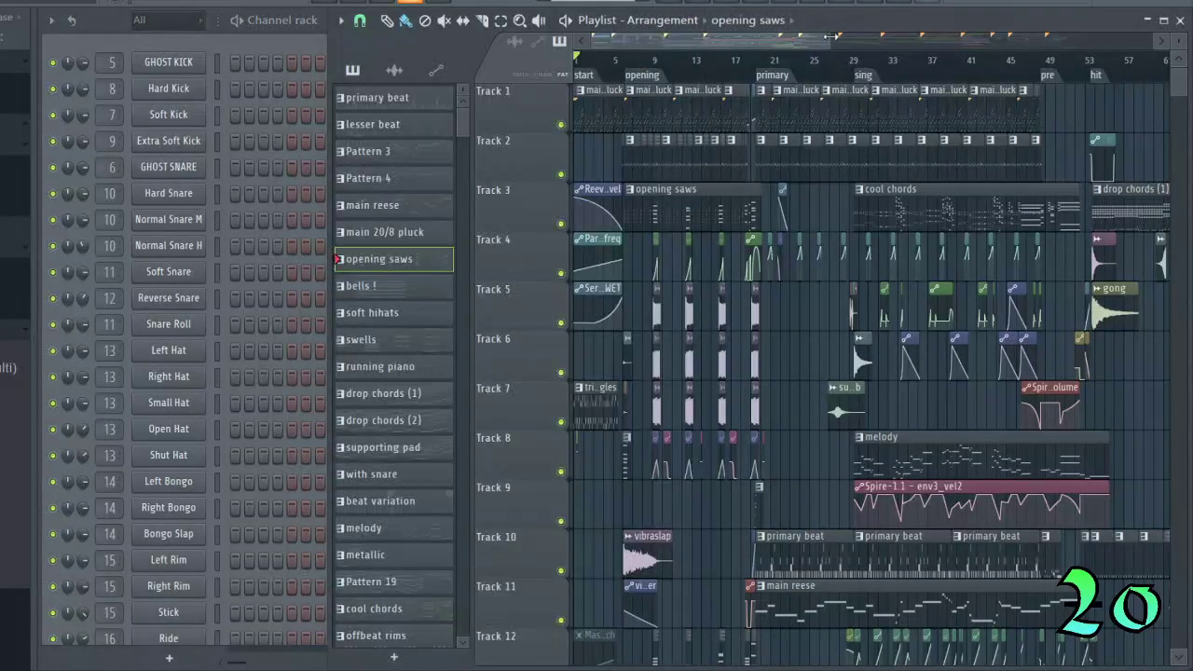
Zoom the playlist in on the opening section and look over the lead, pad and piano channels in the channel rack.
{"action": "left_click_drag", "start_coordinate": [834, 36], "coordinate": [662, 40]}
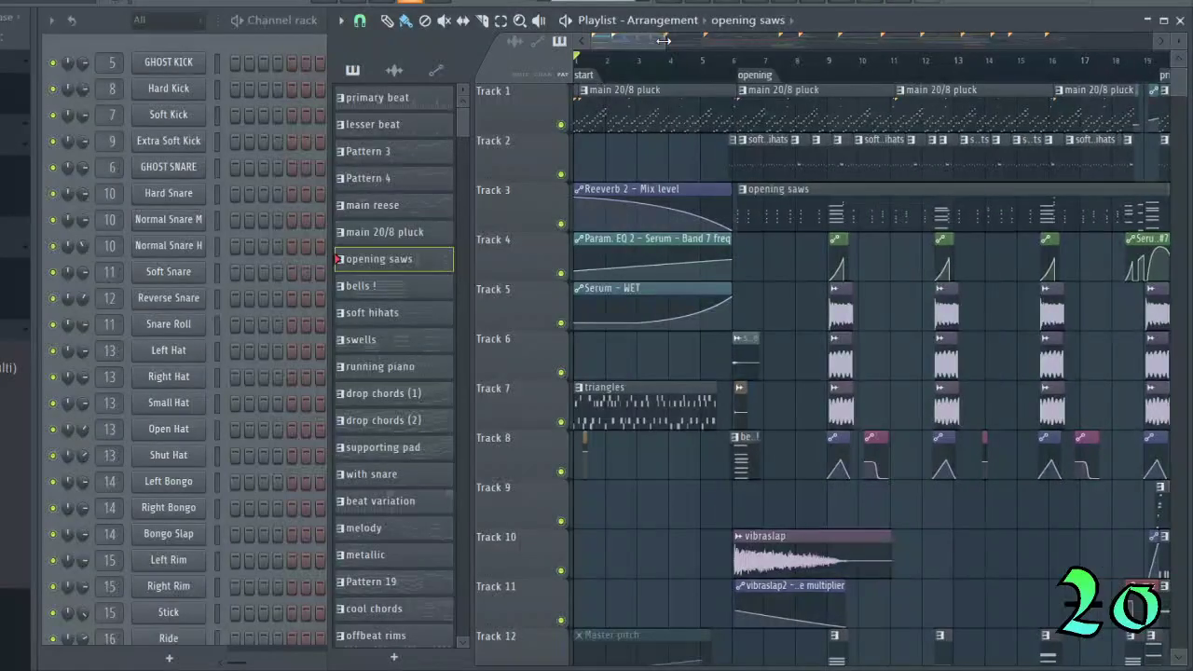
{"action": "left_click", "coordinate": [115, 31]}
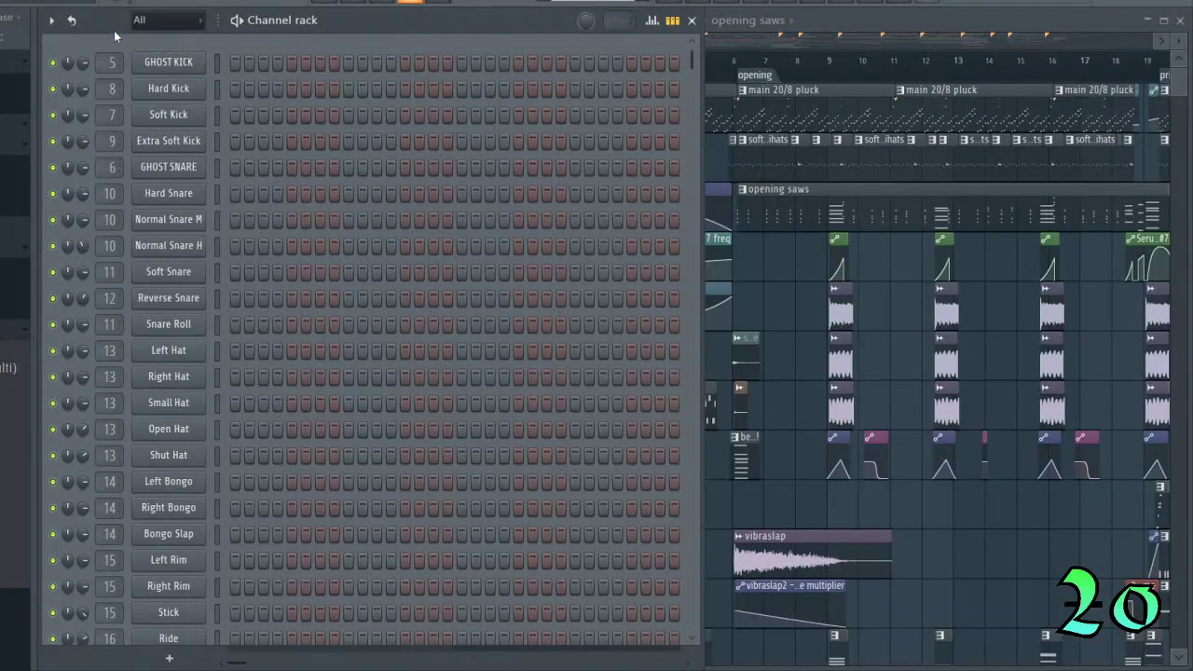
{"action": "scroll", "coordinate": [395, 191], "scroll_direction": "down", "scroll_amount": 12}
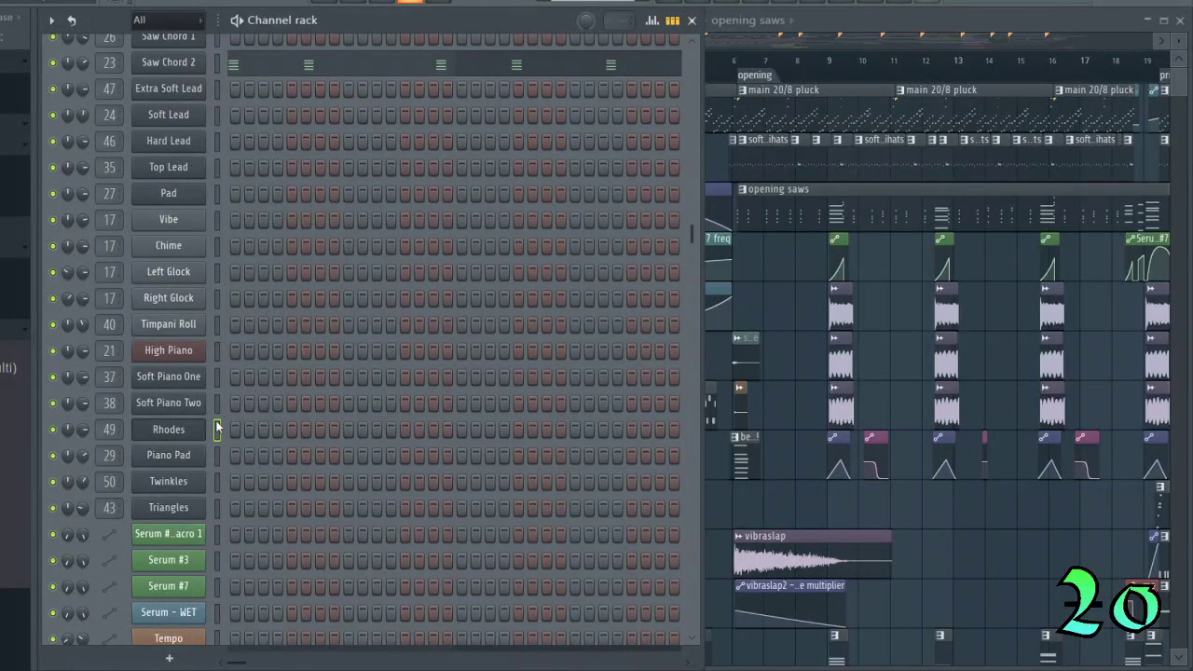
{"action": "left_click", "coordinate": [217, 428]}
{"action": "left_click", "coordinate": [817, 7]}
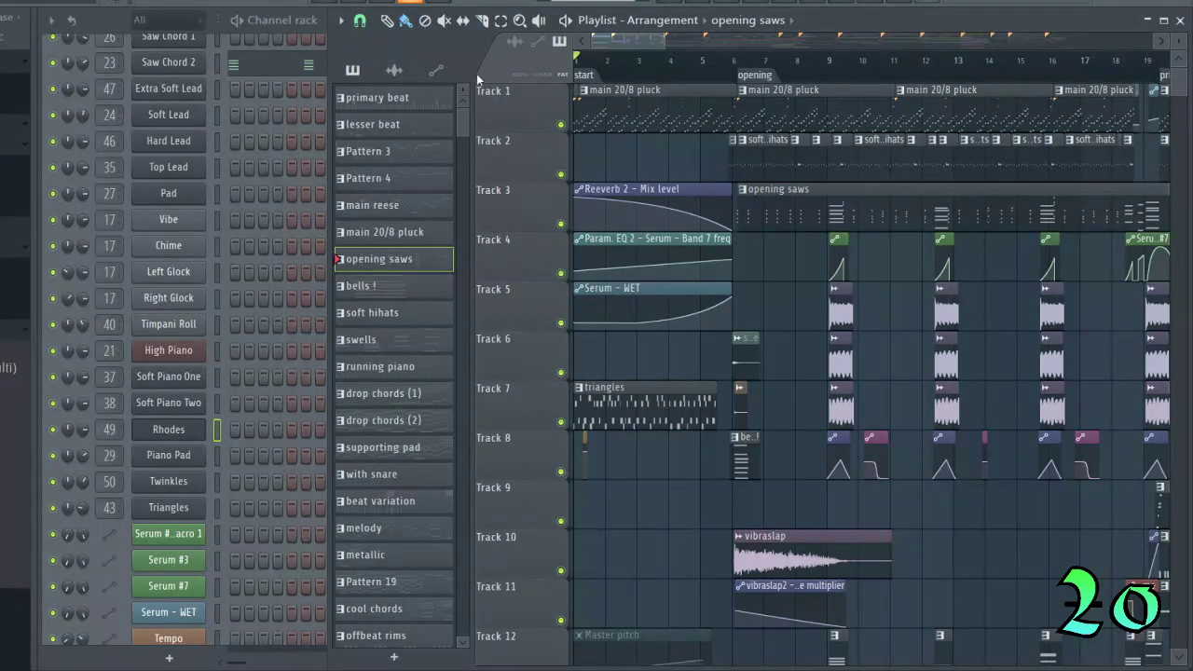
Go through the kick channels in the channel rack and open the Hard Kick's sample settings to examine its waveform.
{"action": "left_click", "coordinate": [108, 20]}
{"action": "scroll", "coordinate": [377, 456], "scroll_direction": "up", "scroll_amount": 10}
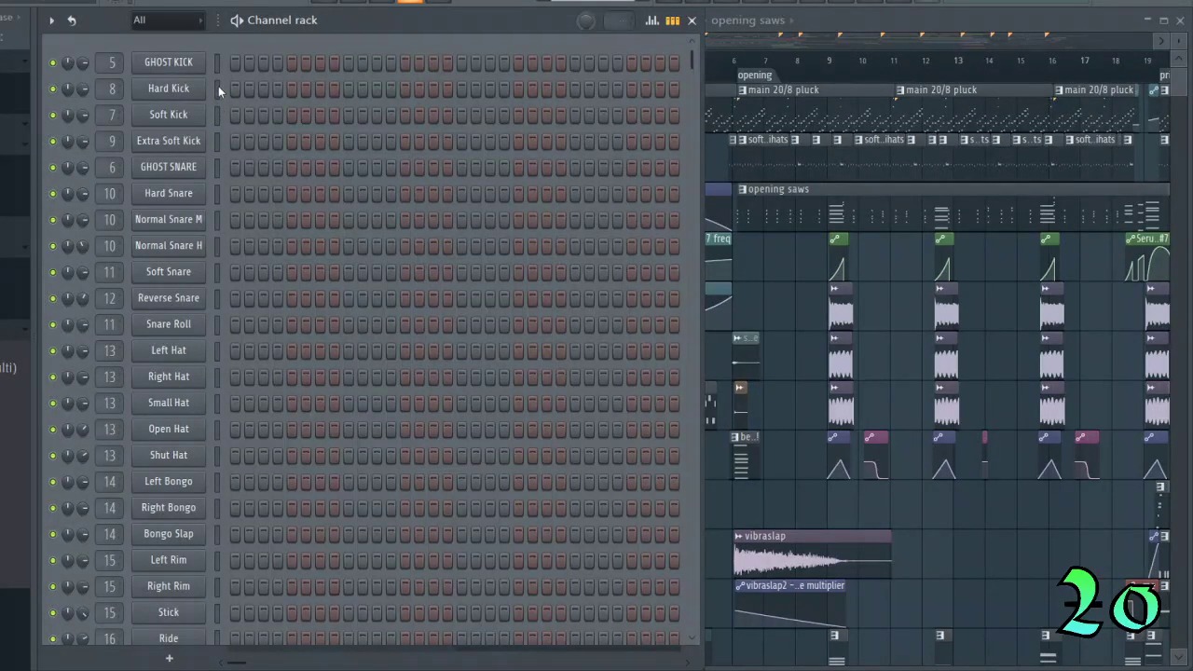
{"action": "left_click_drag", "start_coordinate": [216, 62], "coordinate": [217, 147]}
{"action": "left_click", "coordinate": [217, 114]}
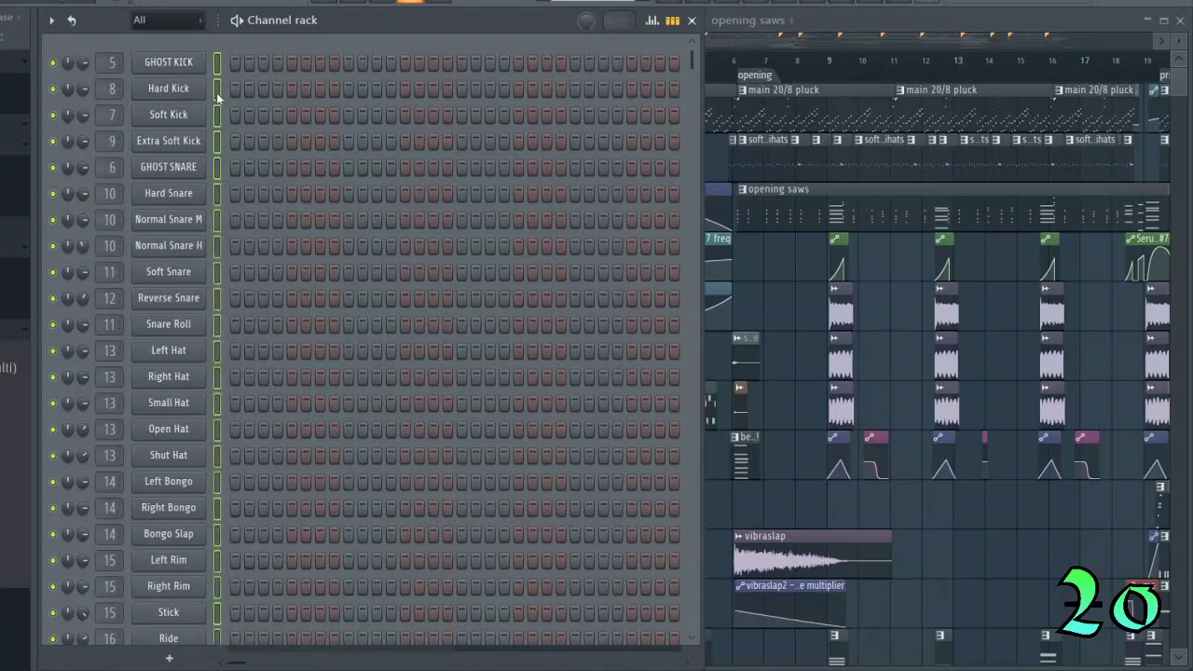
{"action": "left_click", "coordinate": [186, 88]}
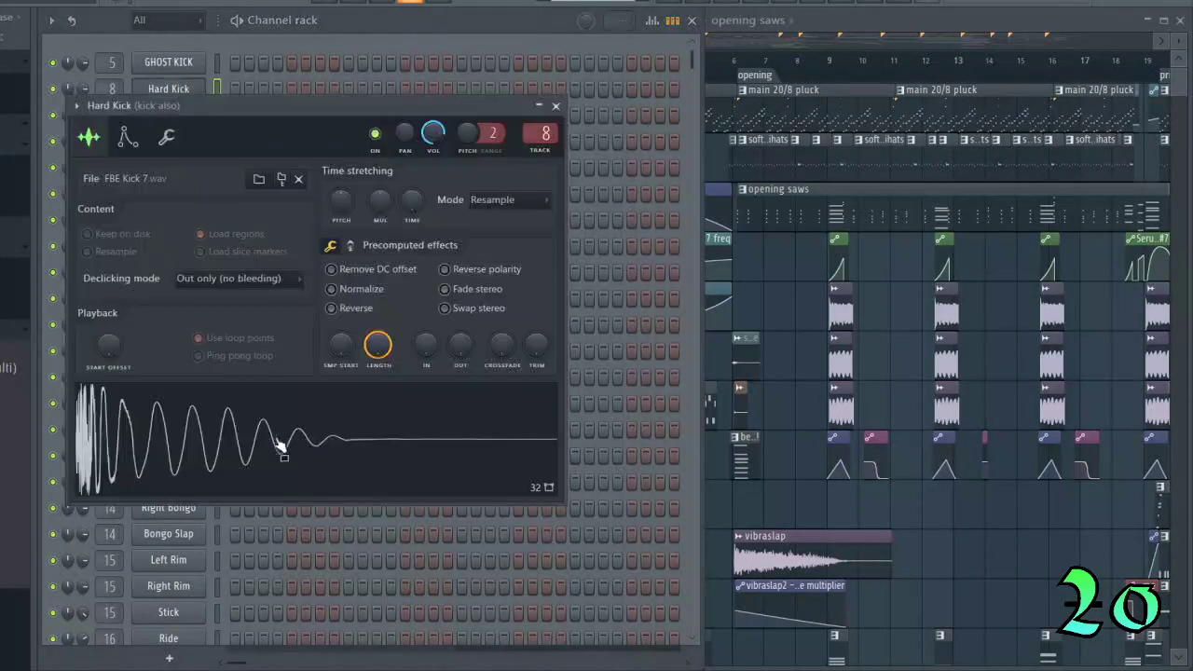
{"action": "left_click_drag", "start_coordinate": [233, 110], "coordinate": [443, 99]}
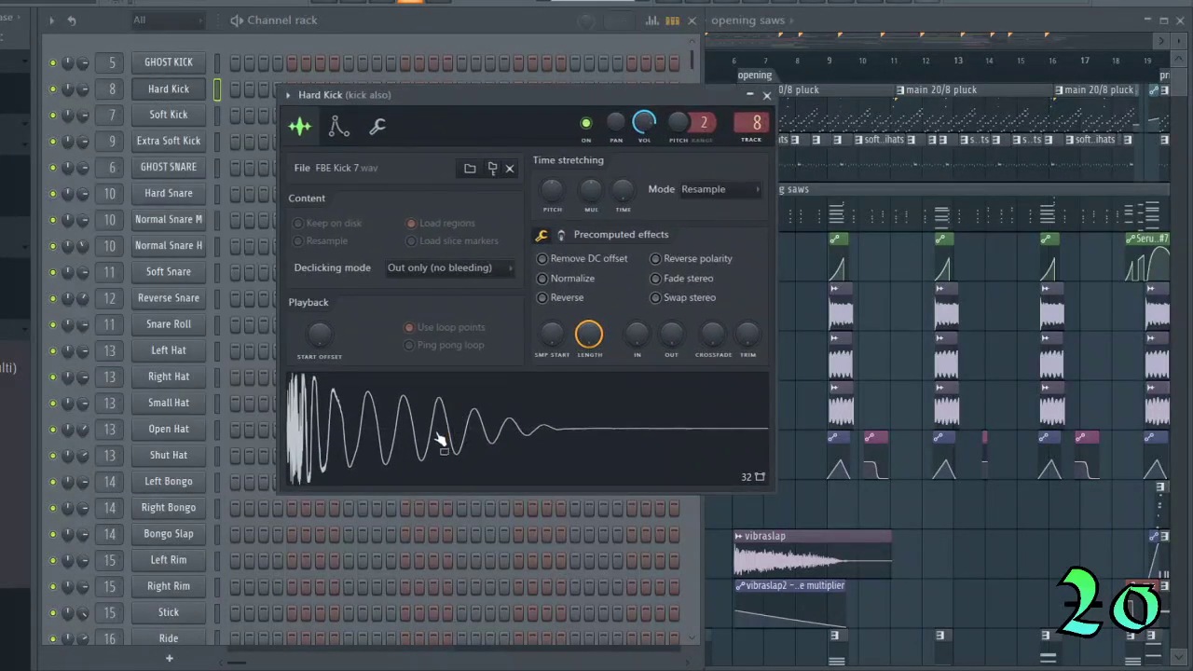
Turn off solo on the Rhodes mixer track, audition the Hard Kick sample and close its settings.
{"action": "left_click", "coordinate": [753, 3]}
{"action": "left_click_drag", "start_coordinate": [278, 657], "coordinate": [244, 658]}
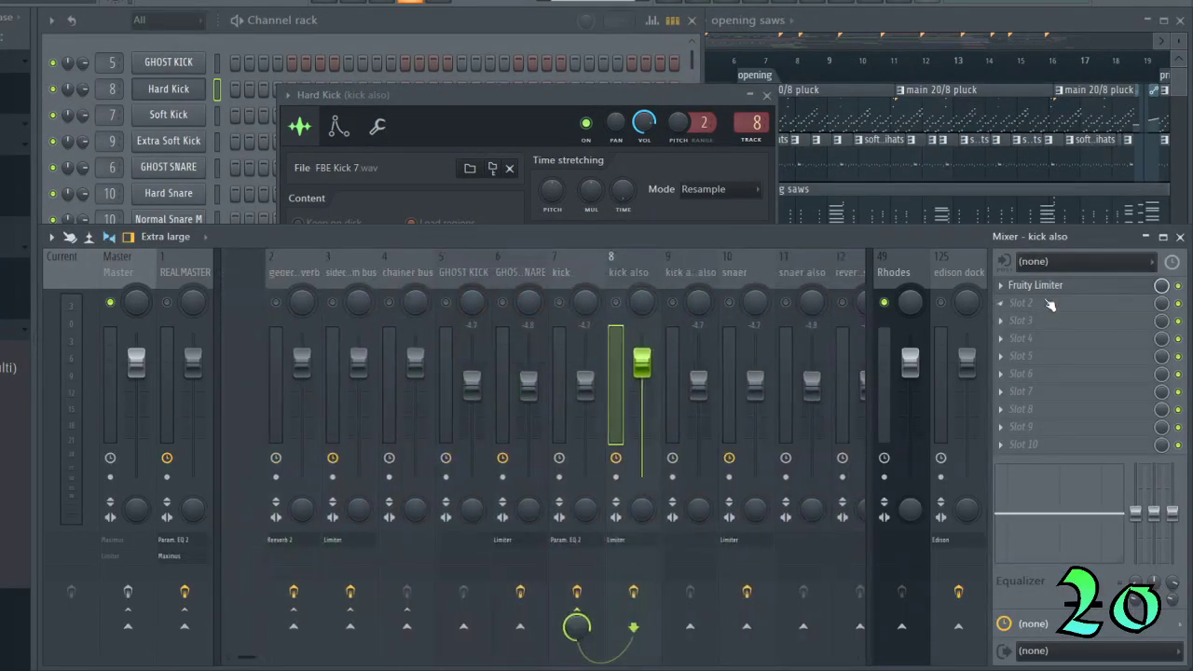
{"action": "right_click", "coordinate": [884, 304]}
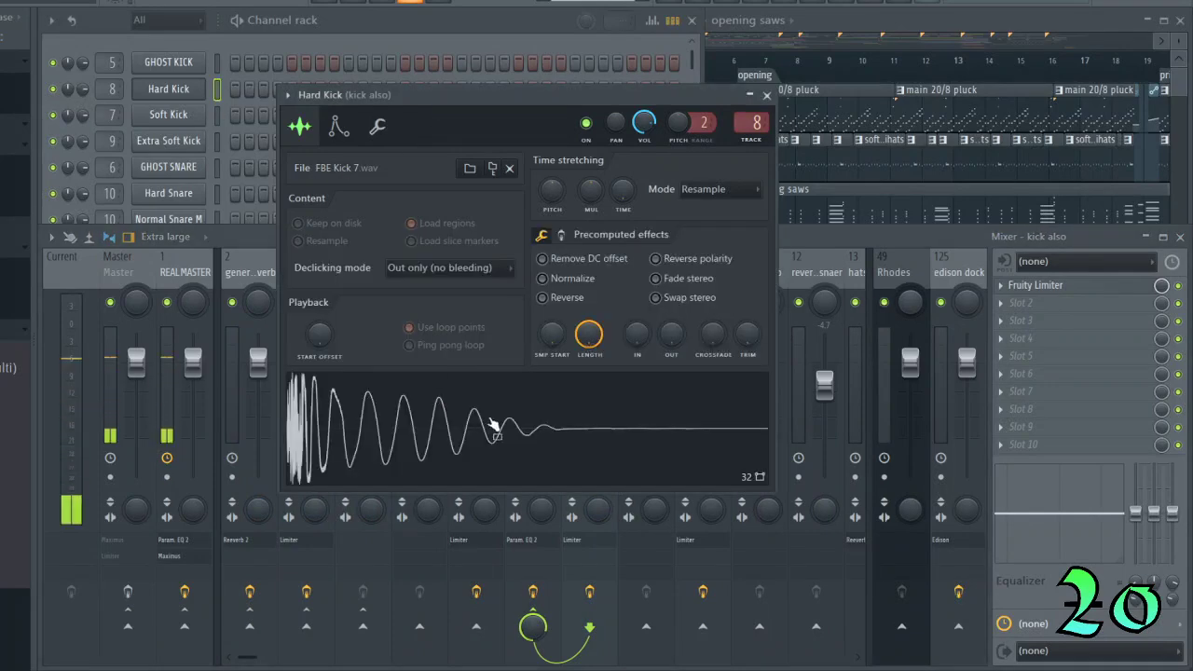
{"action": "left_click", "coordinate": [766, 95]}
{"action": "left_click", "coordinate": [354, 35]}
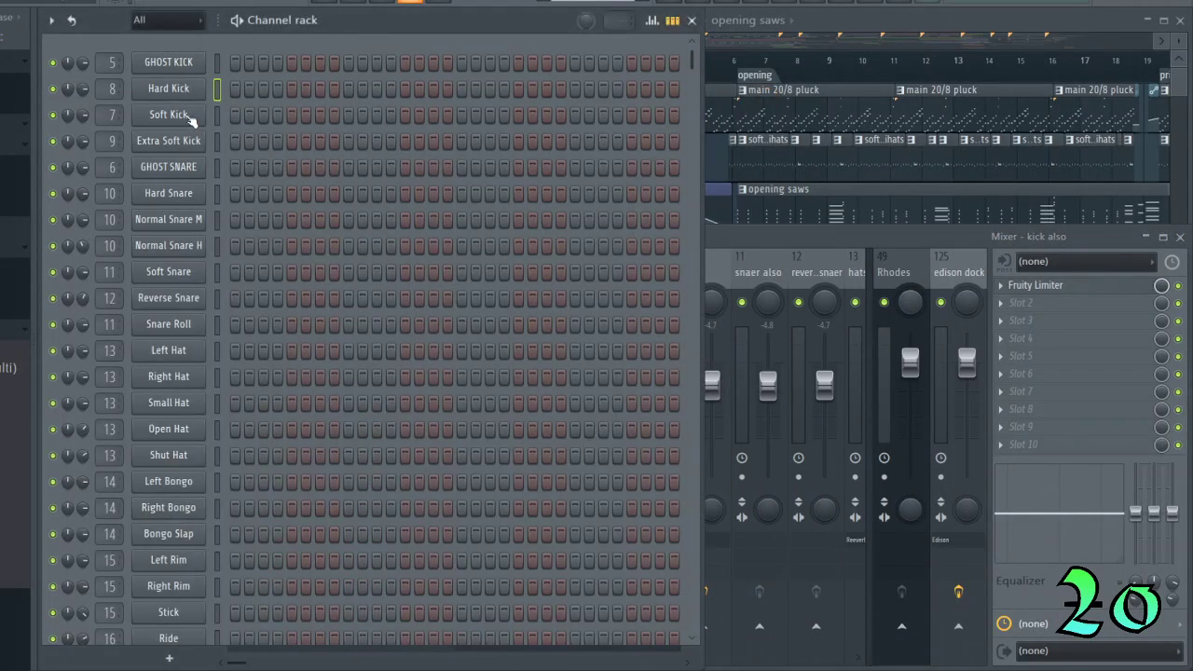
Audition the Soft Kick and Extra Soft Kick samples from their channel settings and close them.
{"action": "left_click", "coordinate": [169, 114]}
{"action": "left_click", "coordinate": [581, 147]}
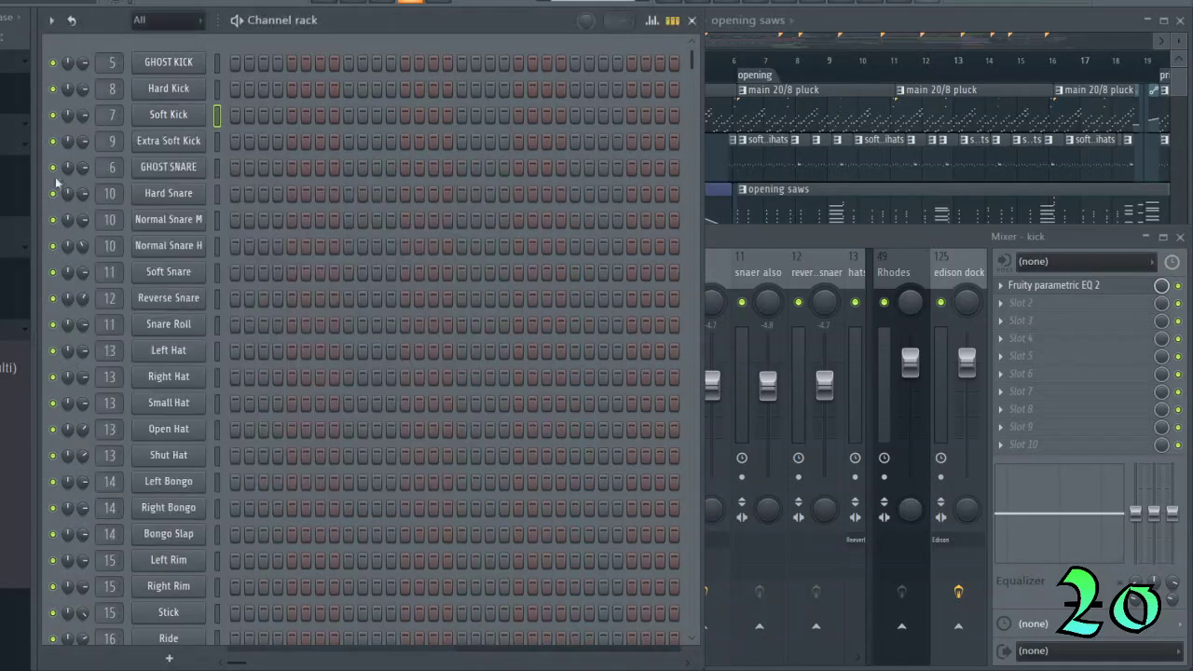
{"action": "left_click", "coordinate": [168, 141]}
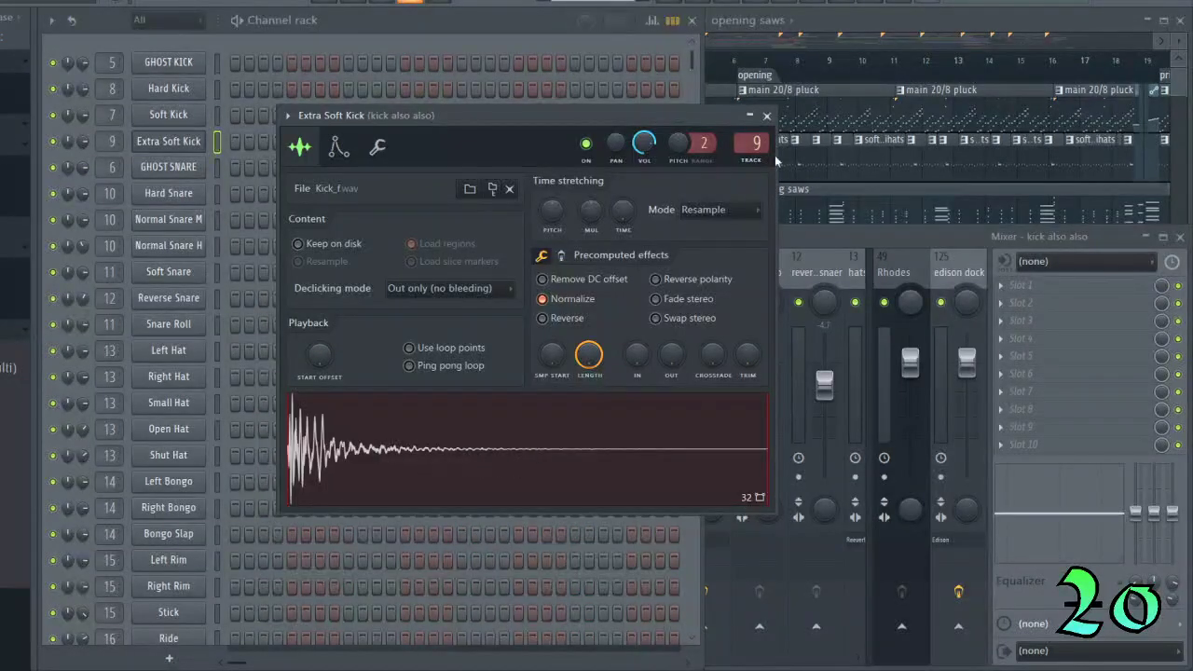
{"action": "left_click", "coordinate": [766, 116]}
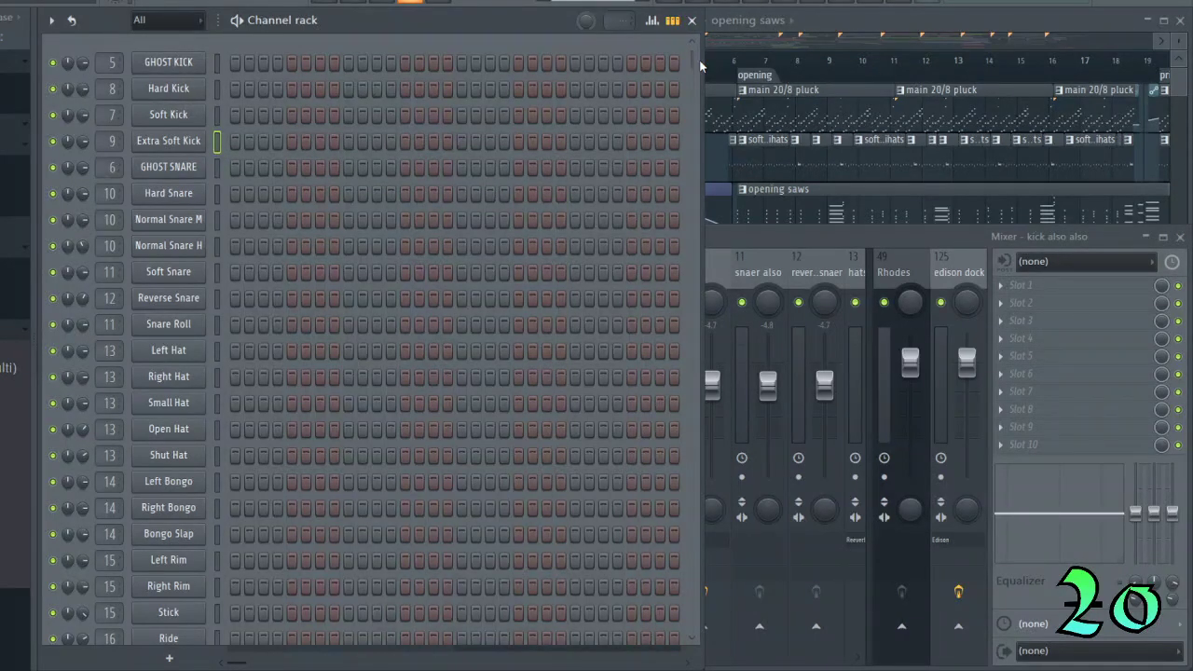
Examine the GHOST KICK channel's sample waveform after comparing the other kick channels, and close its settings.
{"action": "left_click", "coordinate": [216, 115]}
{"action": "left_click", "coordinate": [217, 90]}
{"action": "left_click", "coordinate": [194, 62]}
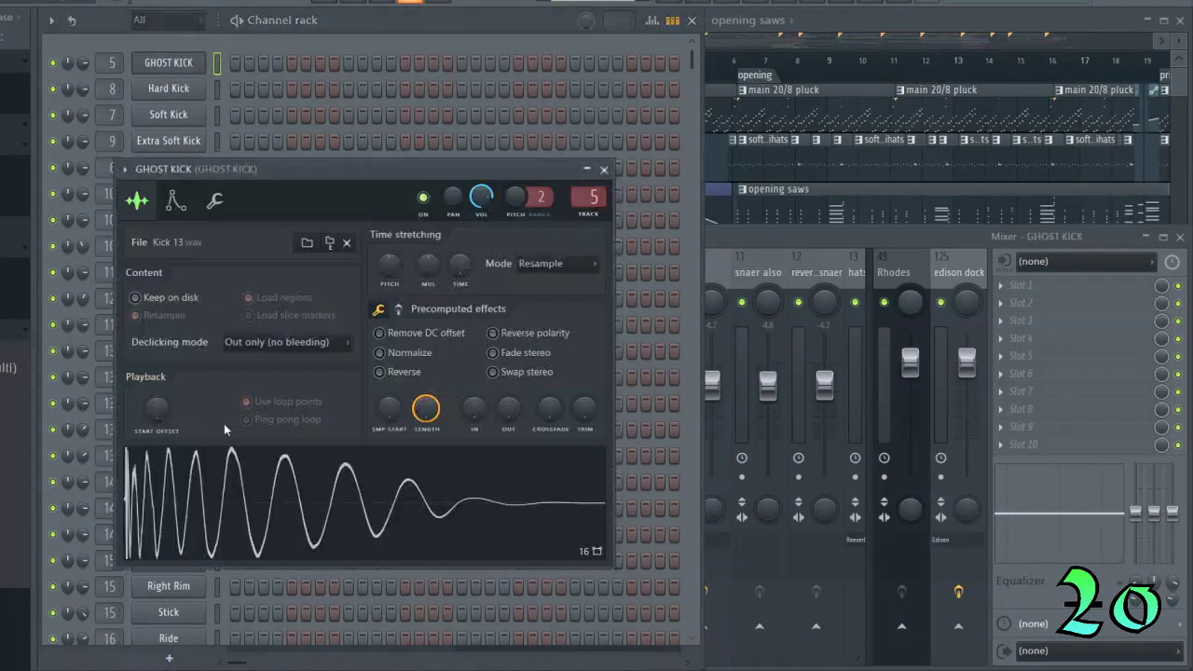
{"action": "left_click_drag", "start_coordinate": [273, 171], "coordinate": [374, 146]}
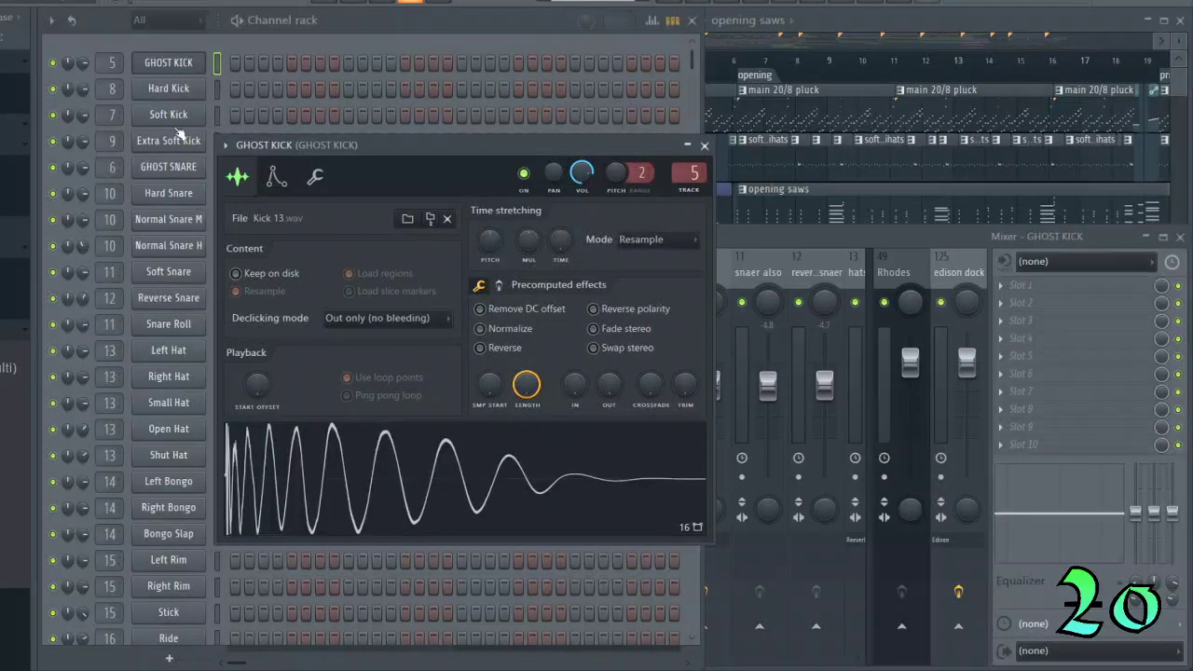
{"action": "left_click", "coordinate": [704, 145]}
Inspect how the chainer bus and GHOST KICK tracks are routed in the mixer, and return to the playlist.
{"action": "left_click", "coordinate": [803, 19]}
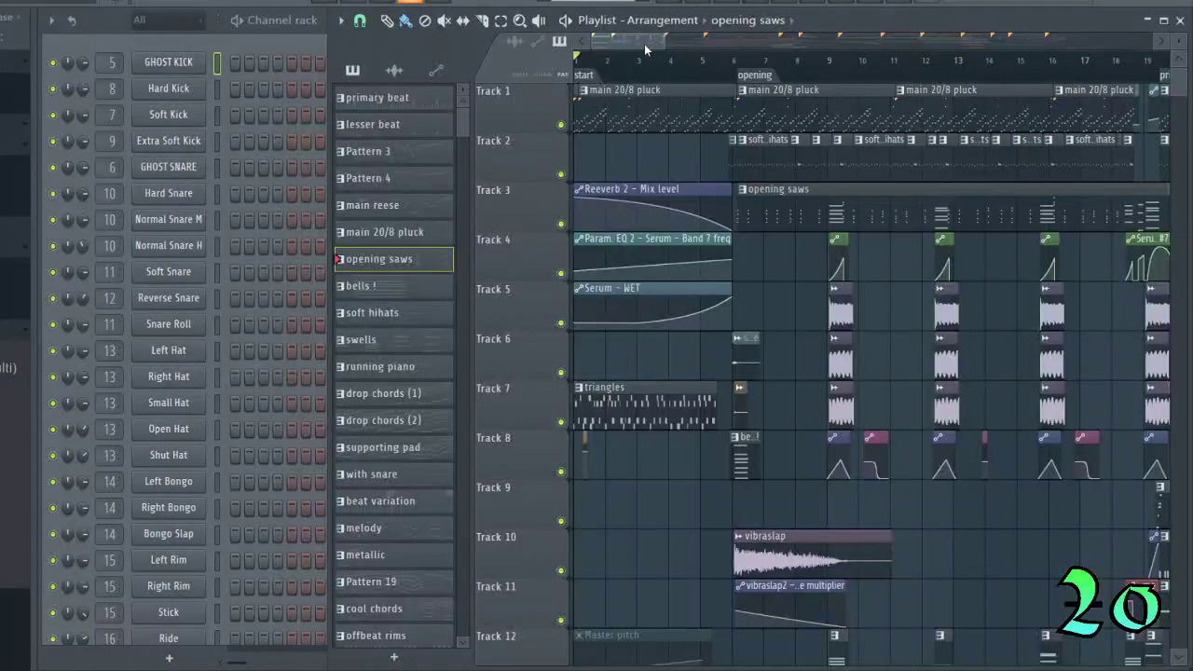
{"action": "left_click", "coordinate": [754, 2]}
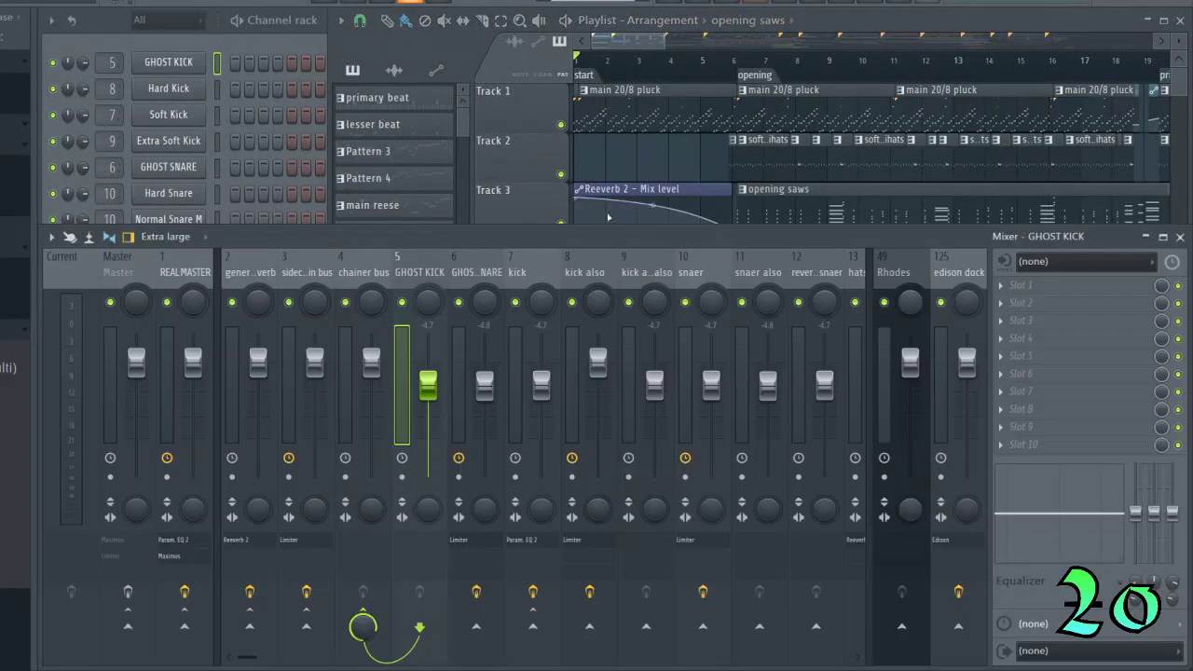
{"action": "left_click", "coordinate": [371, 277]}
{"action": "left_click", "coordinate": [412, 272]}
{"action": "left_click", "coordinate": [613, 42]}
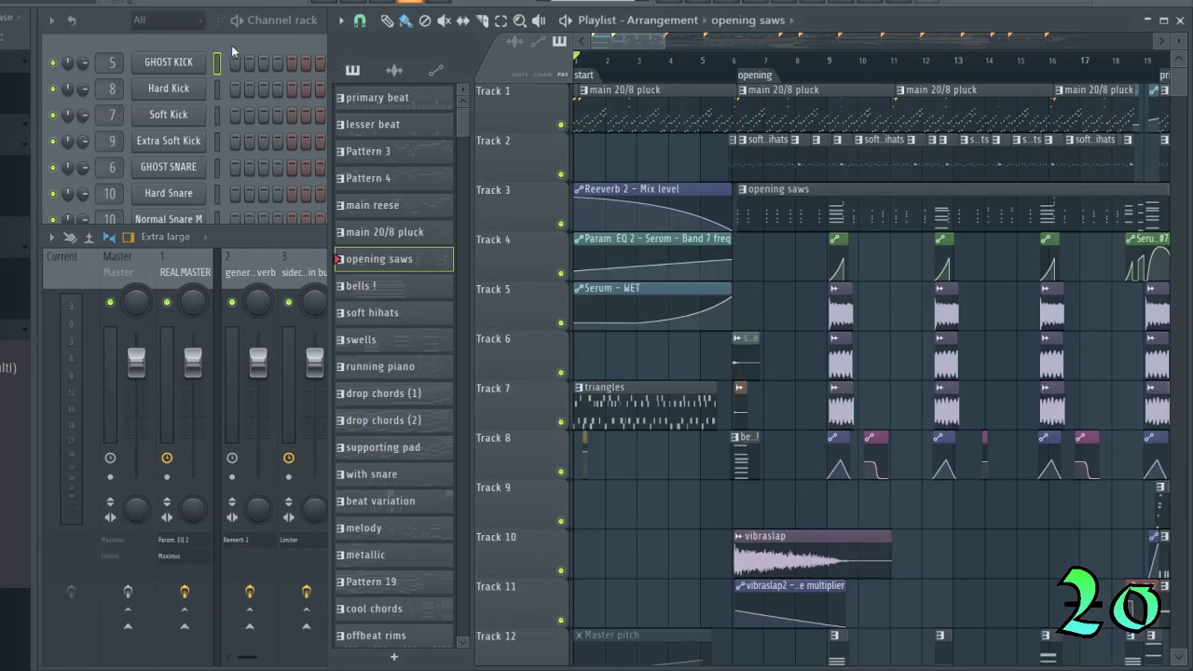
Go through the snare channels in the channel rack, examine the Hard Snare's sample waveform and close its settings.
{"action": "left_click", "coordinate": [103, 24]}
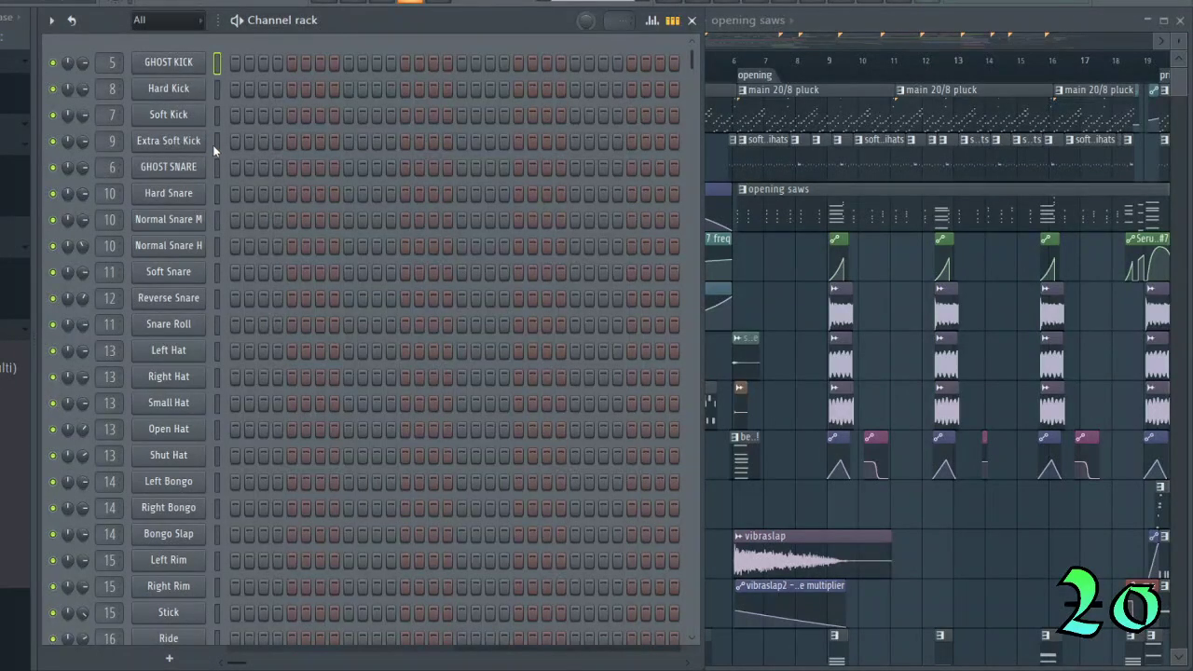
{"action": "scroll", "coordinate": [245, 170], "scroll_direction": "down", "scroll_amount": 3}
{"action": "scroll", "coordinate": [250, 178], "scroll_direction": "up", "scroll_amount": 3}
{"action": "left_click_drag", "start_coordinate": [215, 168], "coordinate": [217, 196]}
{"action": "left_click", "coordinate": [217, 193]}
{"action": "left_click", "coordinate": [191, 198]}
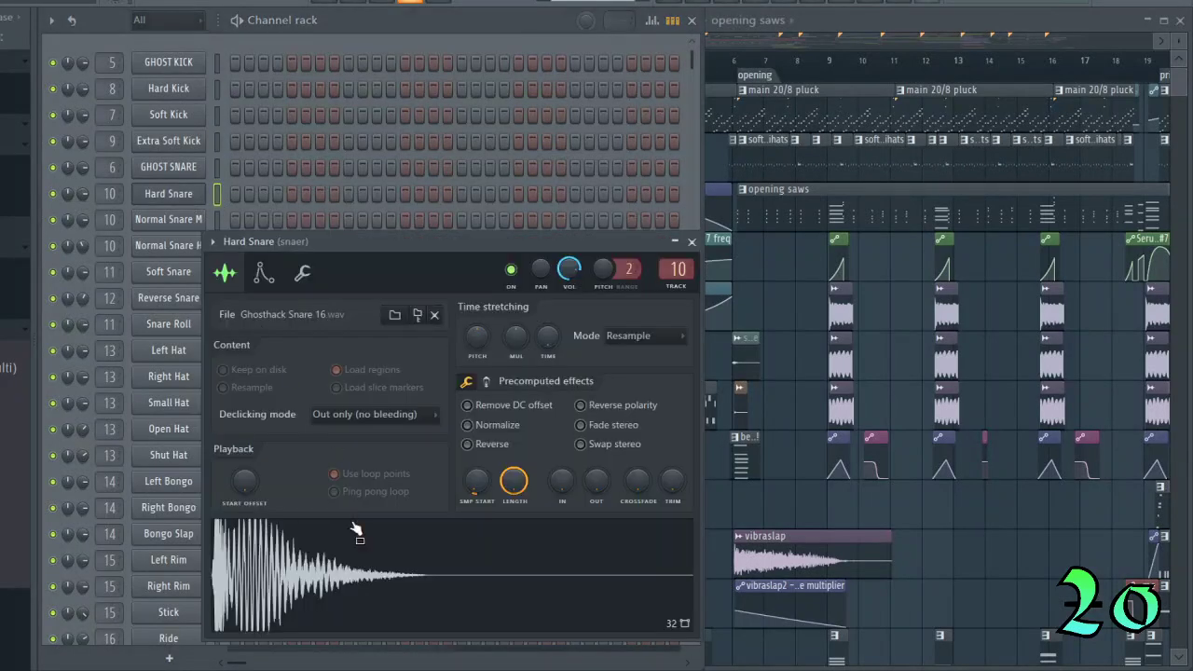
{"action": "left_click", "coordinate": [691, 241]}
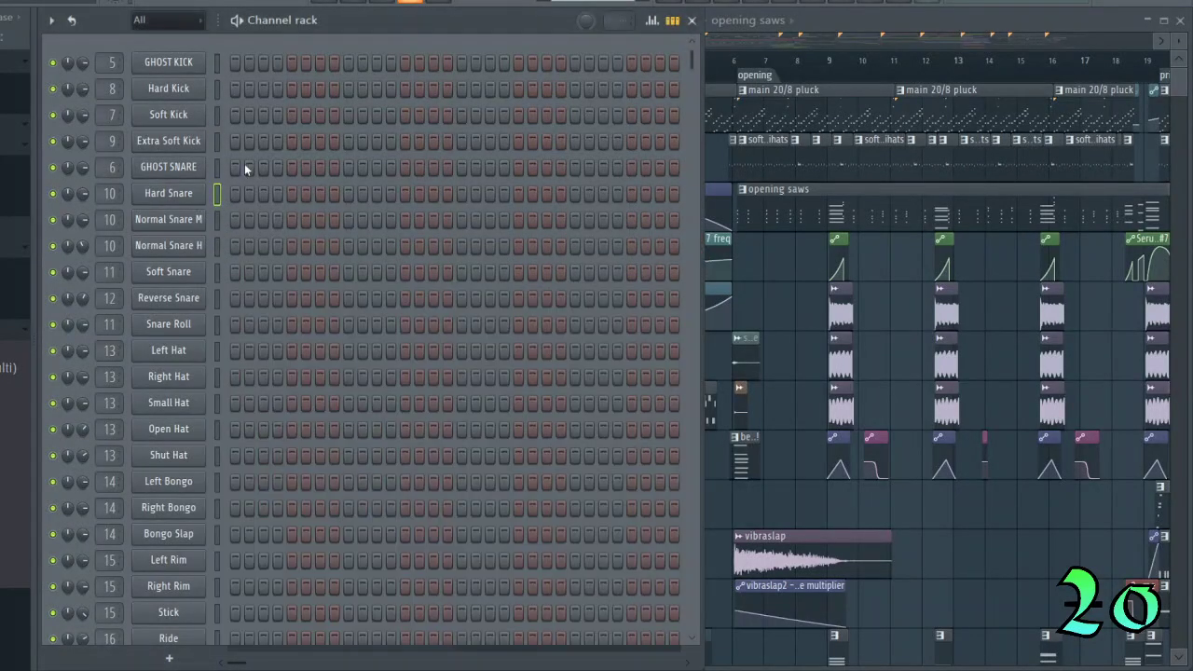
Compare the Normal Snare M and Normal Snare H samples in their channel settings, and close them.
{"action": "left_click", "coordinate": [200, 226]}
{"action": "left_click_drag", "start_coordinate": [514, 171], "coordinate": [745, 138]}
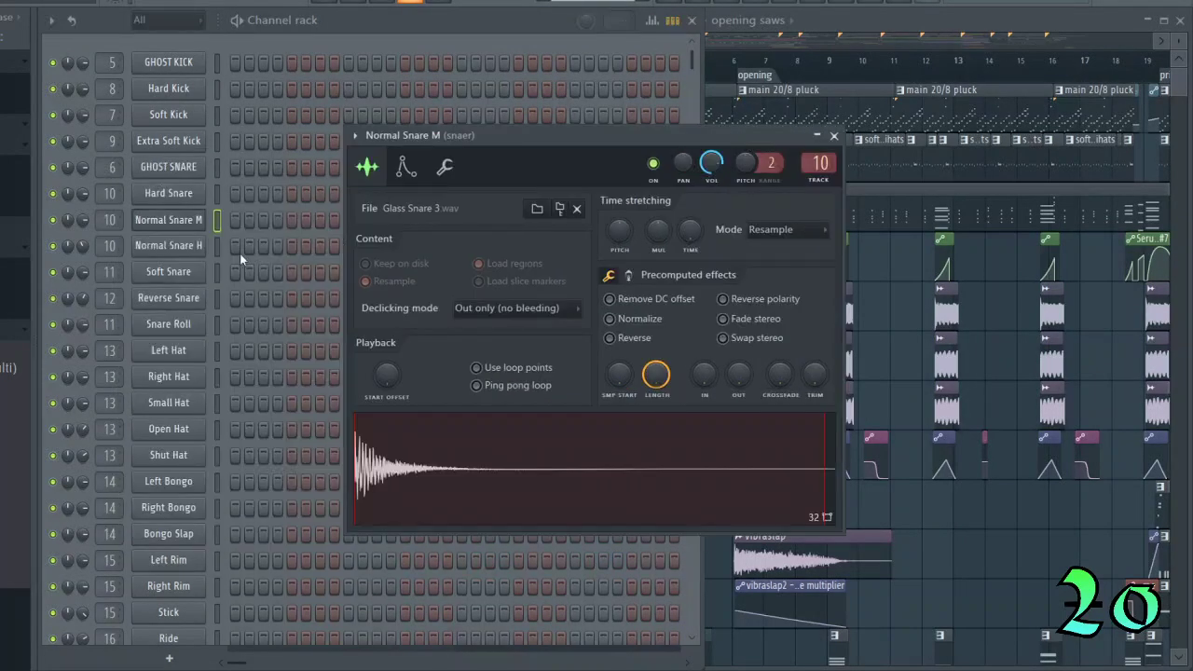
{"action": "left_click", "coordinate": [182, 247]}
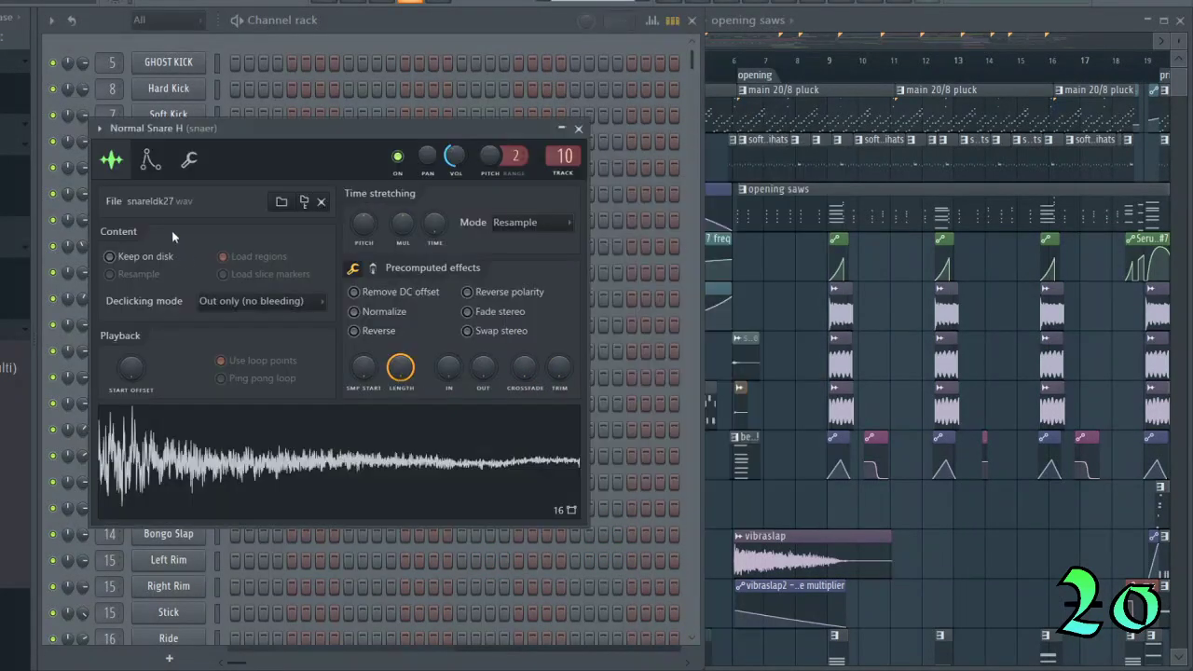
{"action": "left_click", "coordinate": [189, 221]}
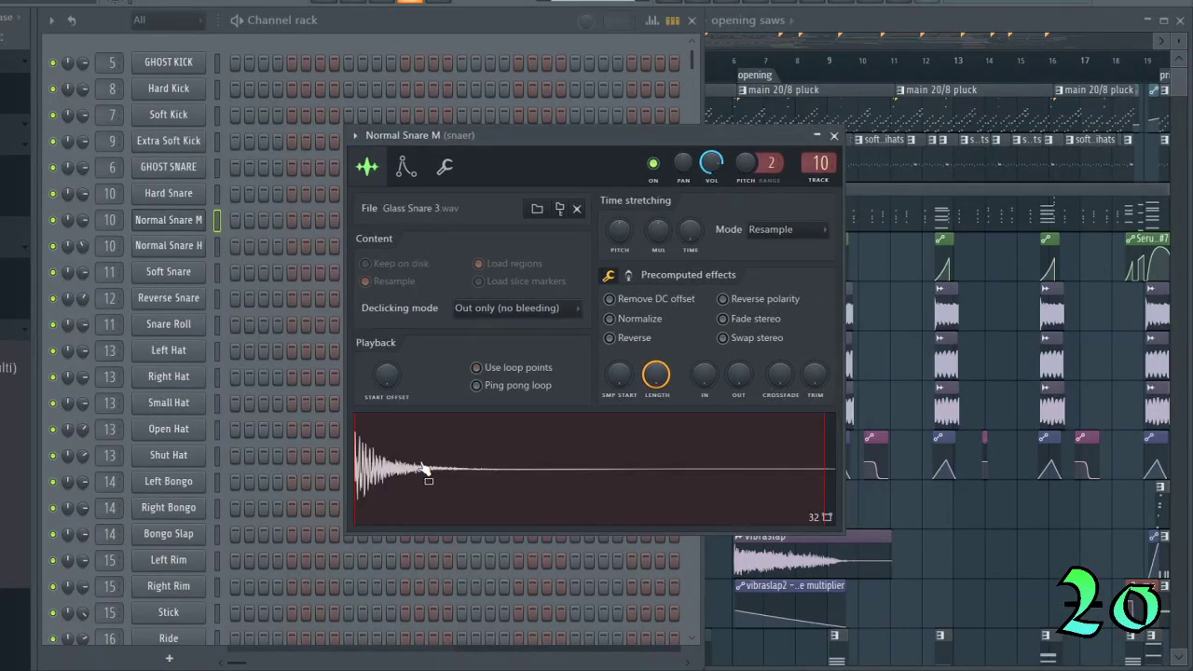
{"action": "left_click", "coordinate": [196, 247]}
{"action": "left_click", "coordinate": [496, 476]}
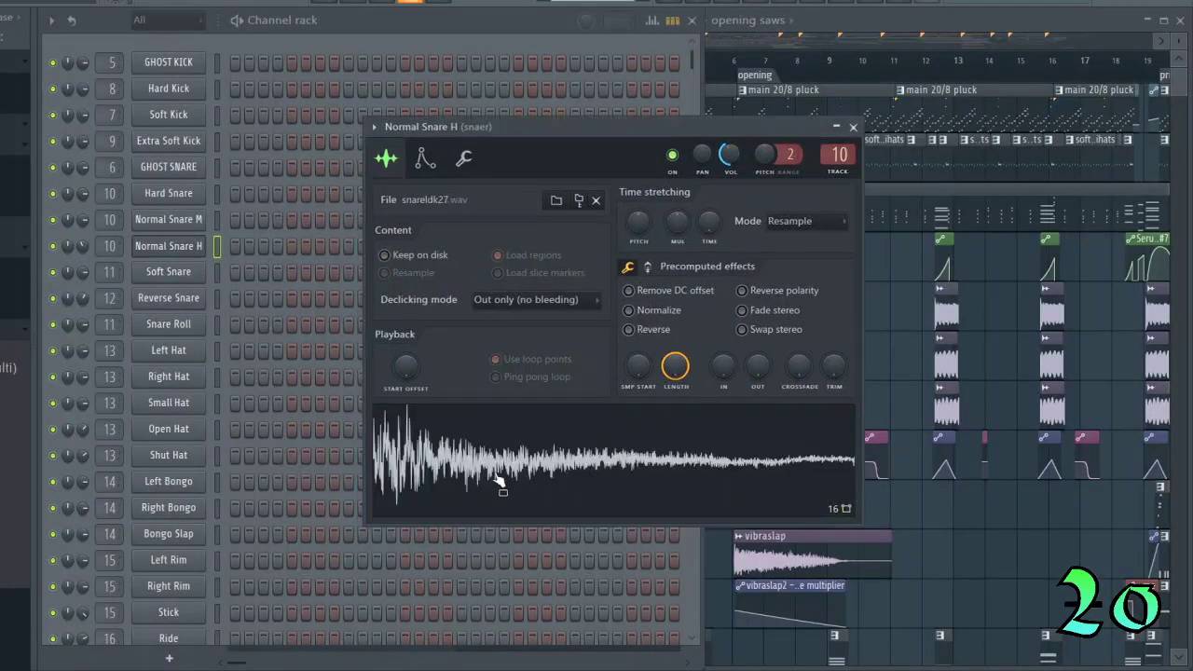
{"action": "left_click", "coordinate": [852, 126]}
Select the primary beat pattern from the playlist, open its Normal Snare M notes in the piano roll and play it.
{"action": "left_click", "coordinate": [820, 26]}
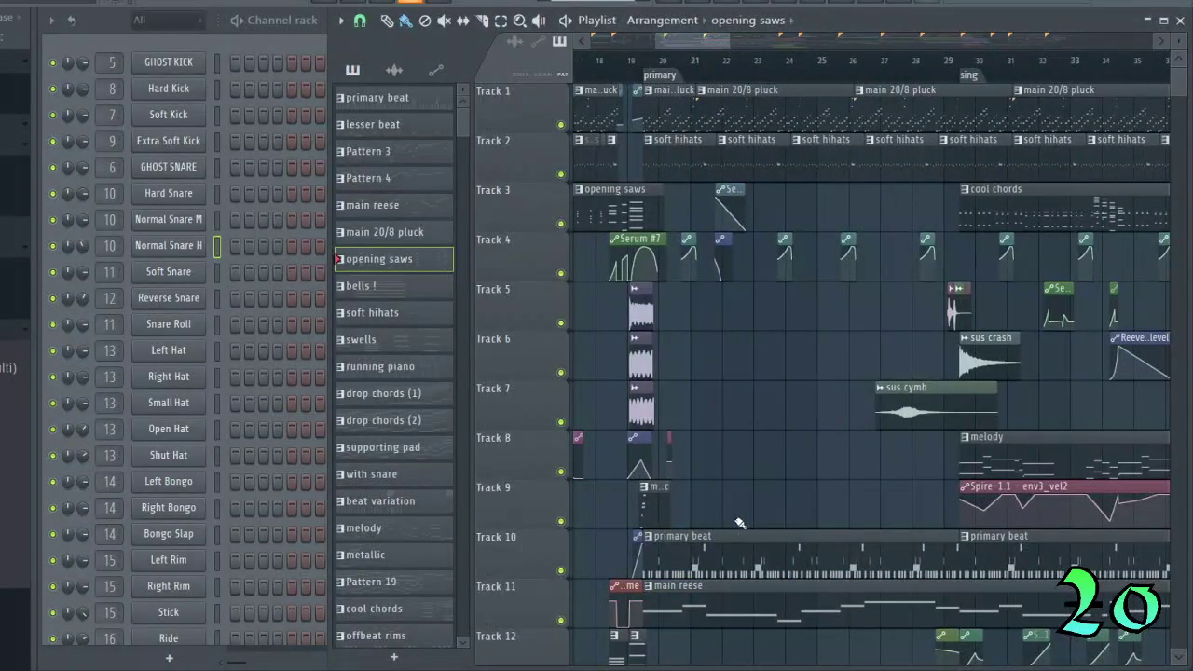
{"action": "left_click", "coordinate": [730, 538]}
{"action": "left_click", "coordinate": [105, 35]}
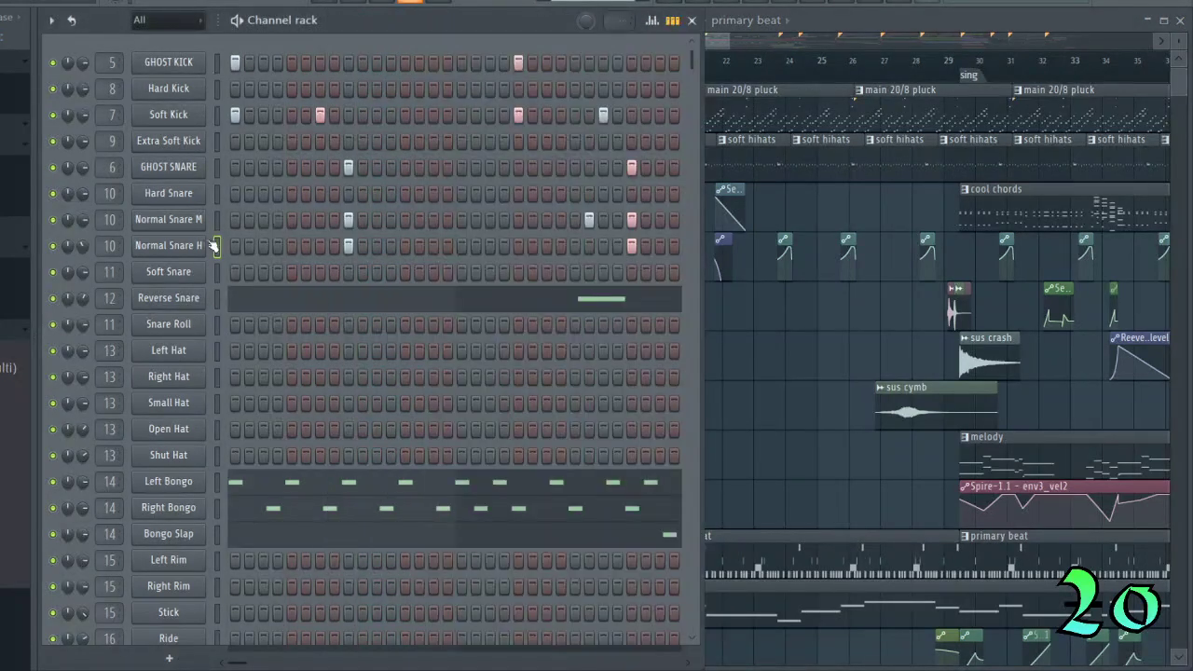
{"action": "left_click", "coordinate": [193, 219]}
{"action": "key", "text": "F7"}
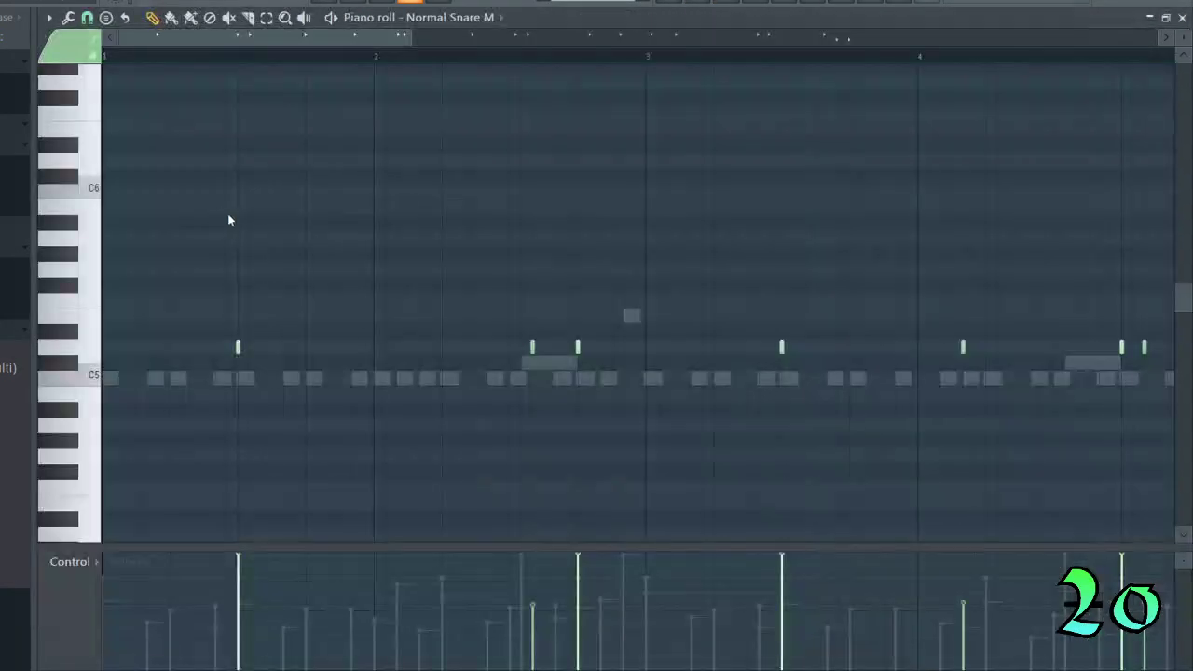
{"action": "scroll", "coordinate": [228, 213], "scroll_direction": "down", "scroll_amount": 1}
{"action": "key", "text": "space"}
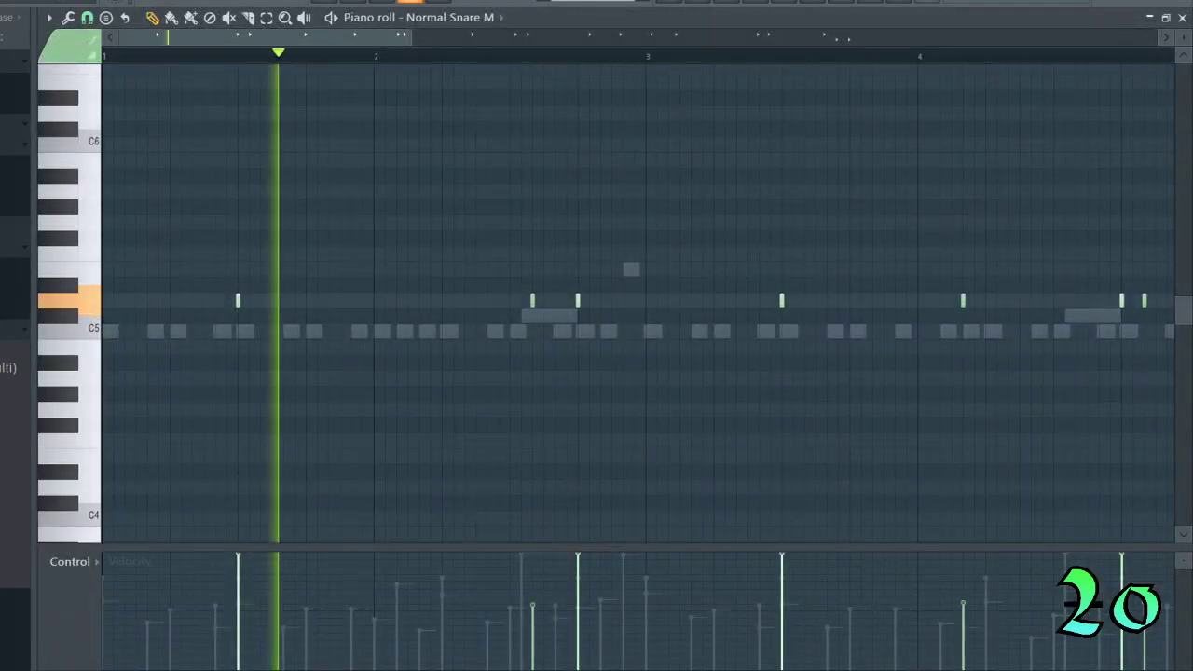
Replay the Normal Snare M notes starting from the first snare hit in bar 1, stop playback and close the piano roll.
{"action": "key", "text": "space"}
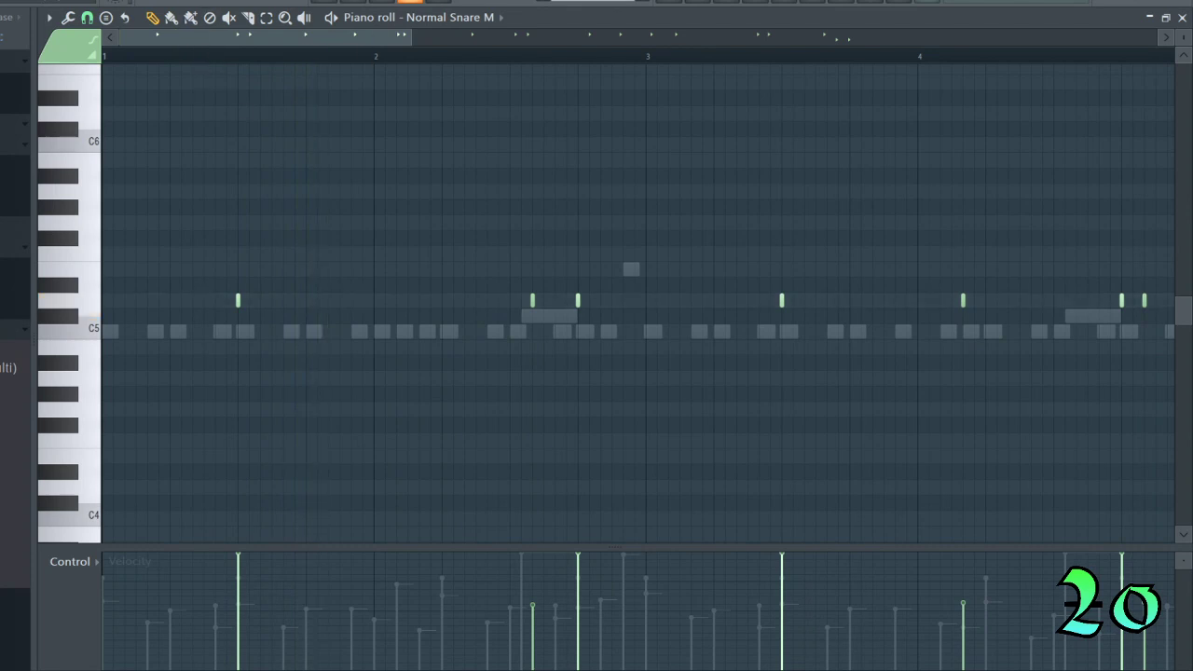
{"action": "left_click", "coordinate": [240, 53]}
{"action": "key", "text": "space"}
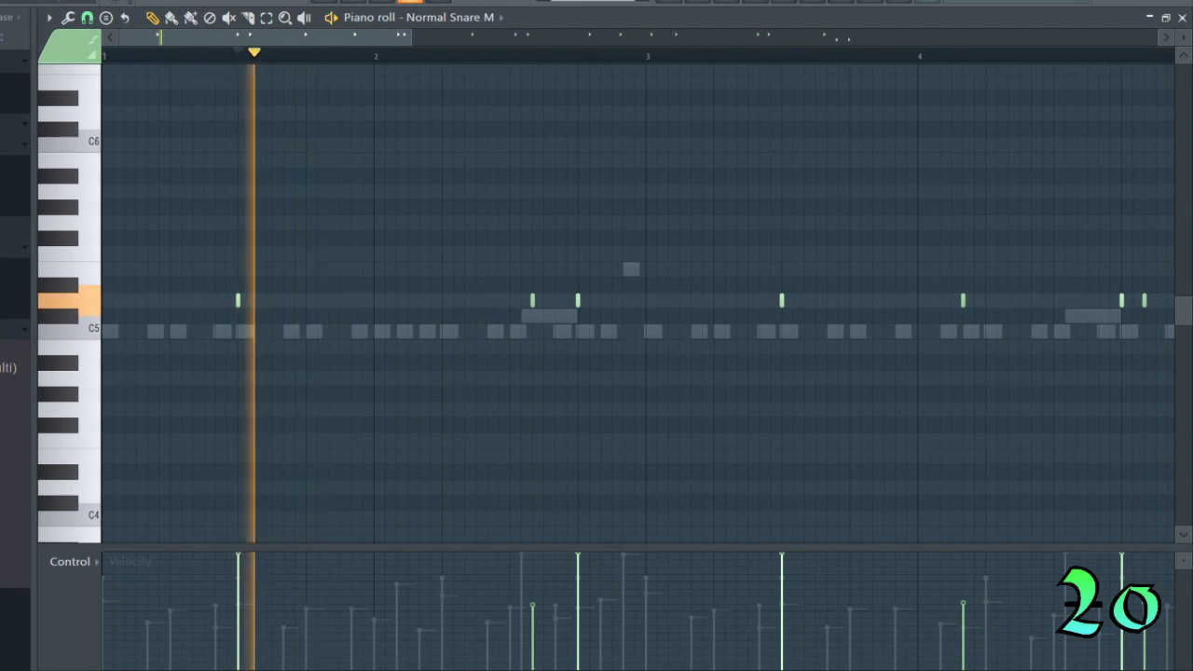
{"action": "key", "text": "space"}
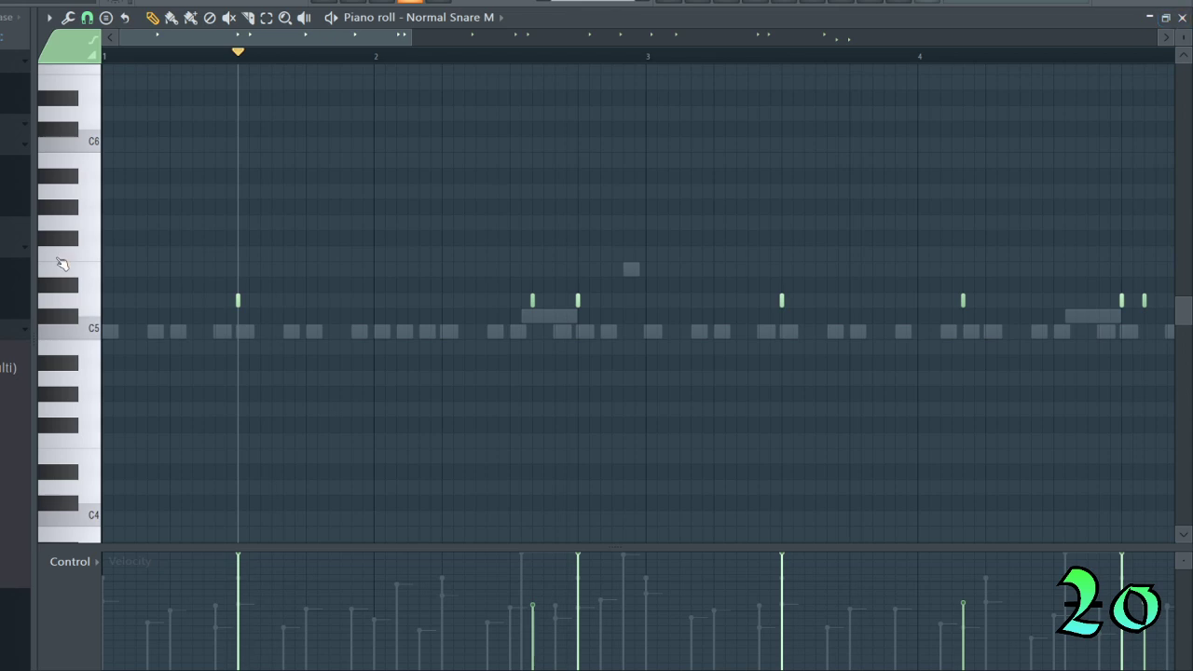
{"action": "key", "text": "space"}
{"action": "key", "text": "space"}
{"action": "left_click", "coordinate": [1181, 17]}
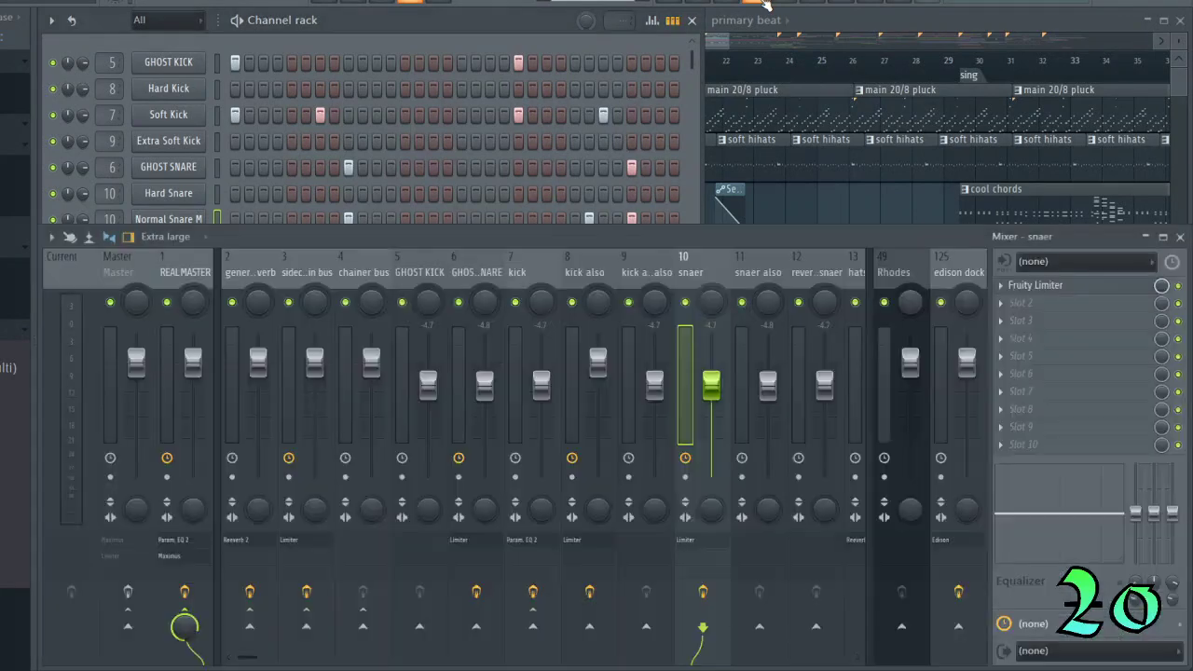
Trace the mixer routing of the GHOST KICK track through the chainer bus.
{"action": "left_click", "coordinate": [773, 5]}
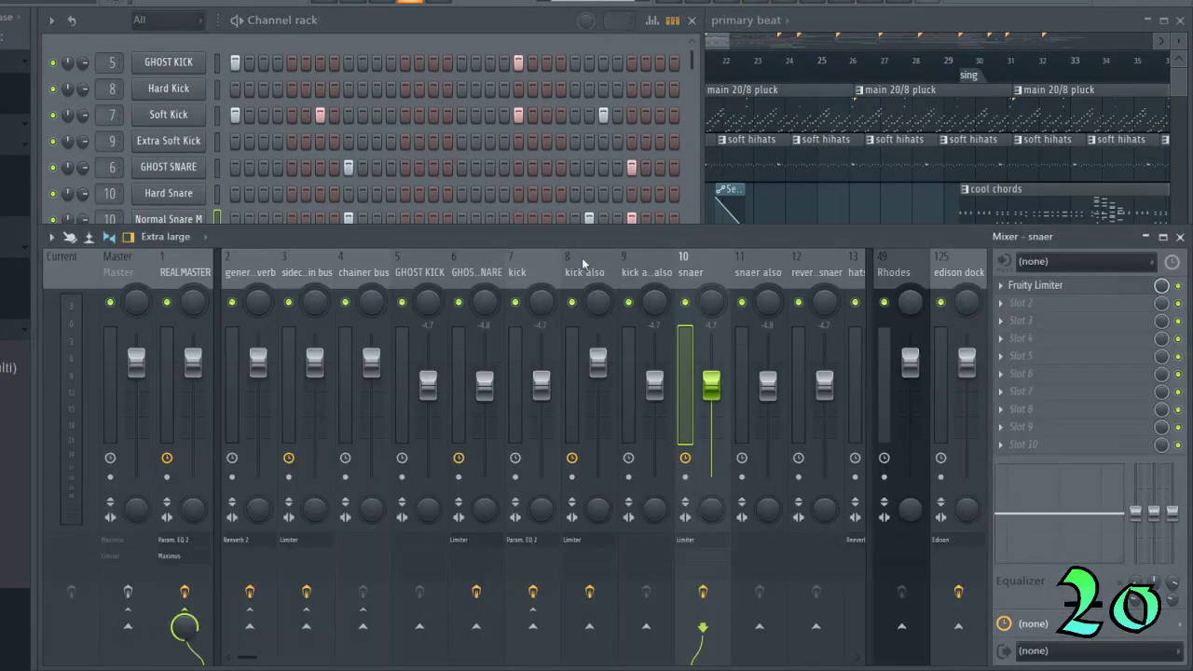
{"action": "left_click", "coordinate": [434, 275]}
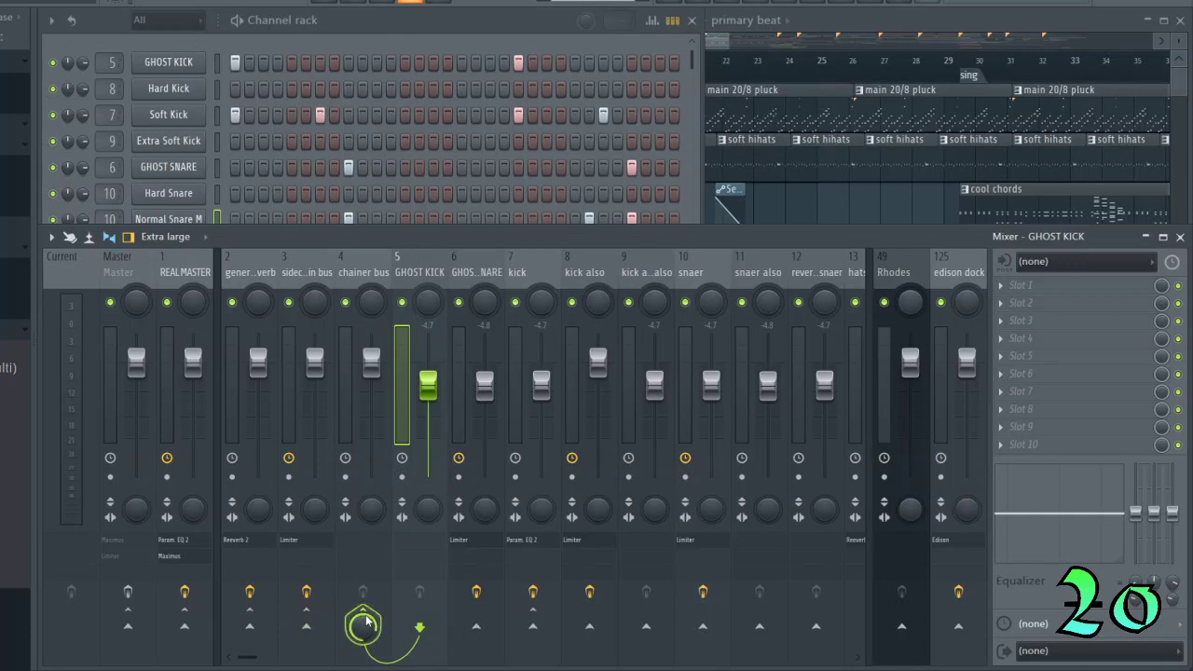
{"action": "left_click", "coordinate": [350, 310]}
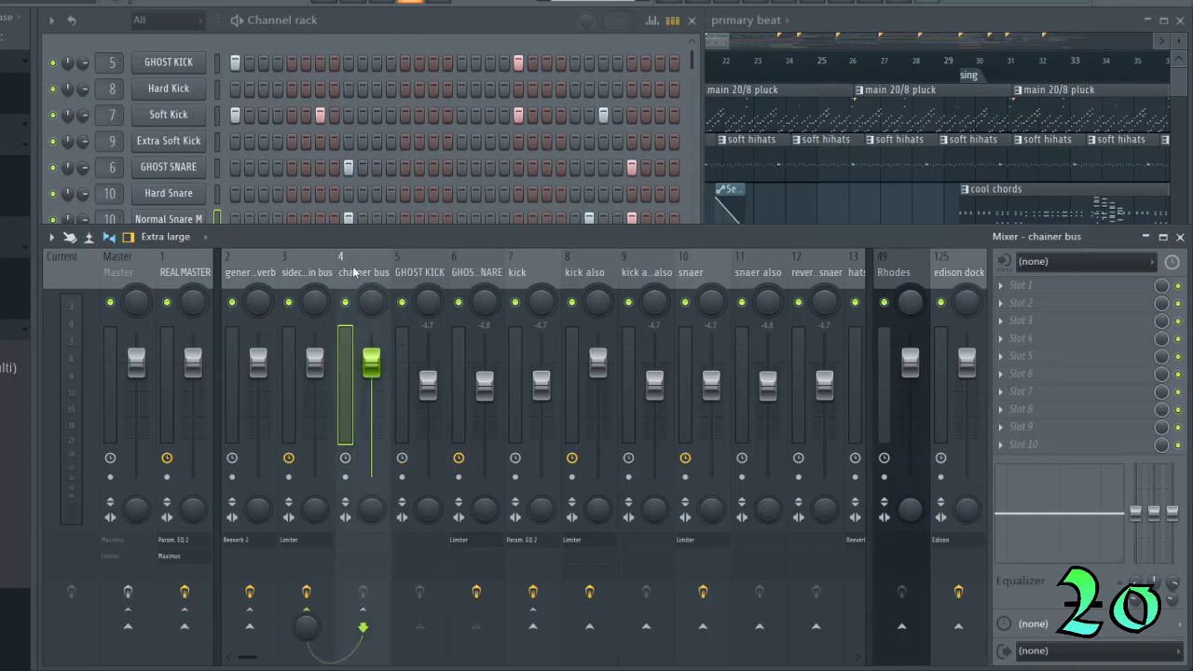
{"action": "left_click", "coordinate": [419, 261]}
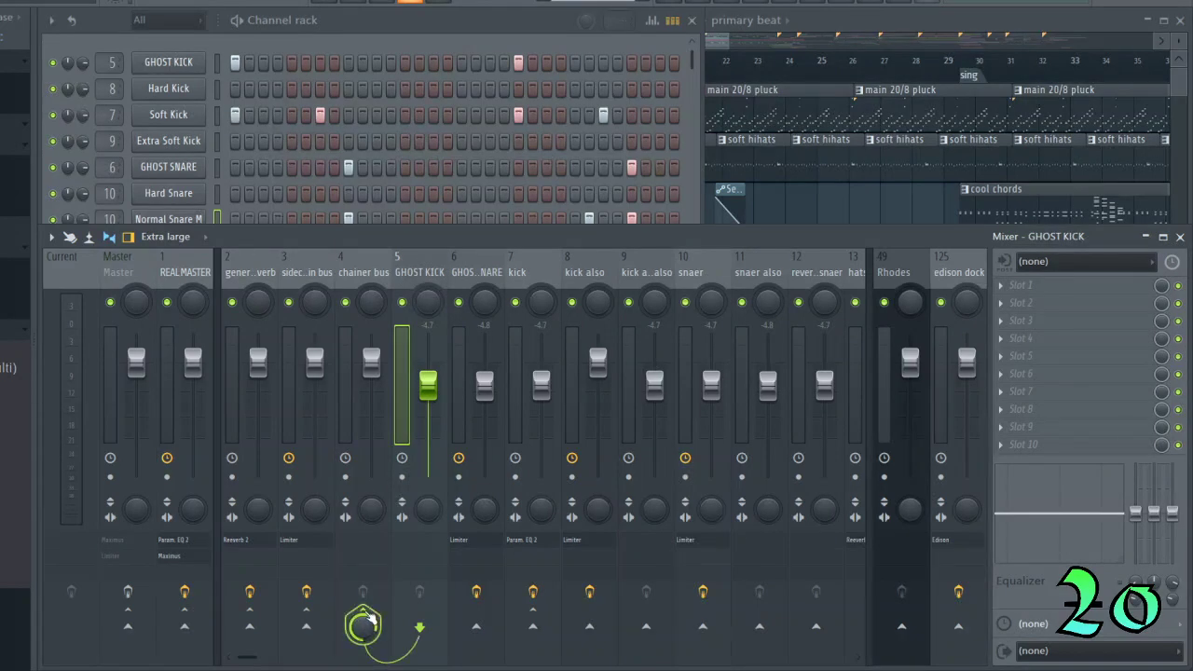
{"action": "left_click", "coordinate": [373, 270]}
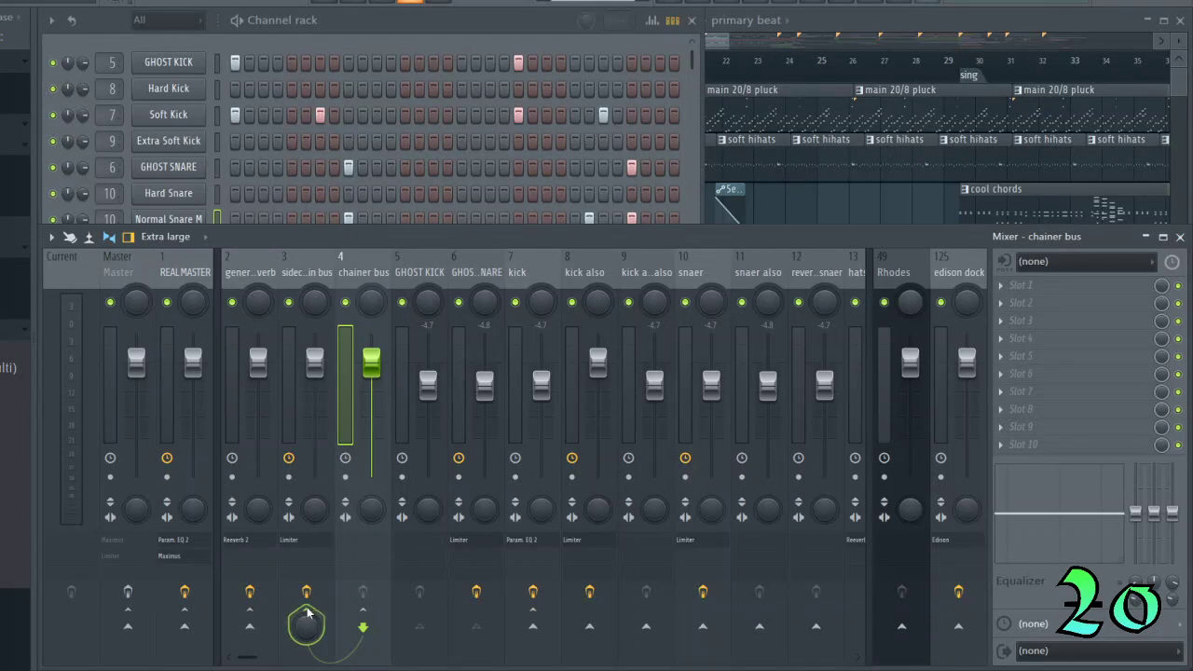
Inspect the Fruity Limiter's sidechain setting on the sidechain bus, close it and return to the channel rack and playlist.
{"action": "left_click", "coordinate": [329, 277]}
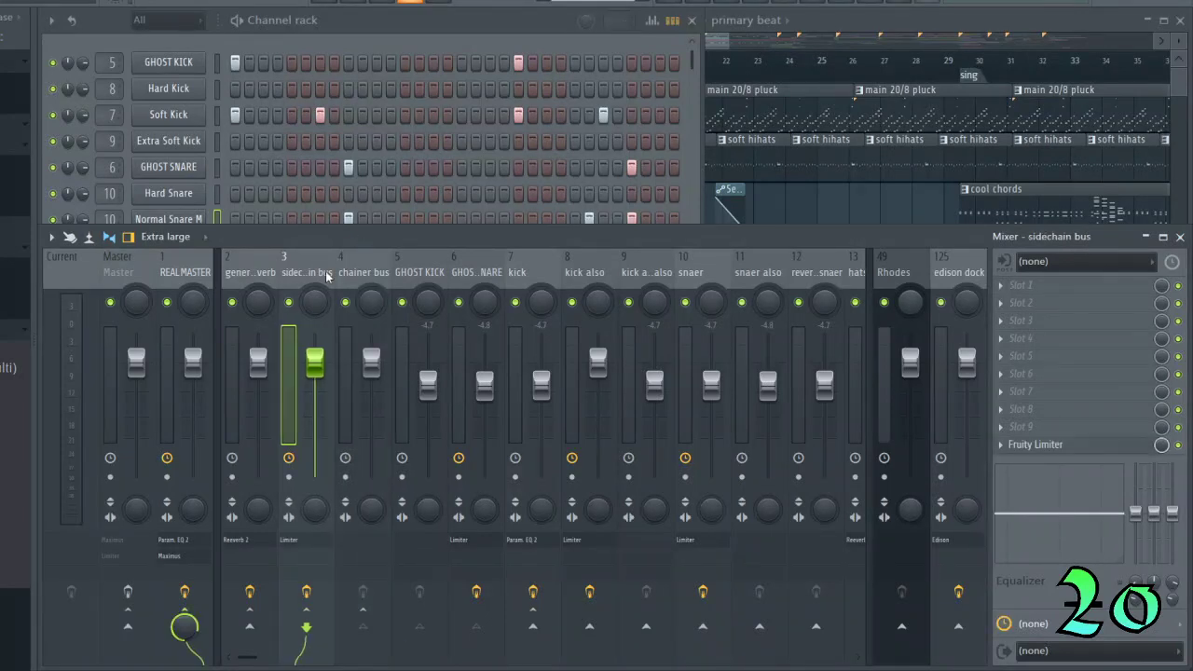
{"action": "left_click", "coordinate": [1036, 446]}
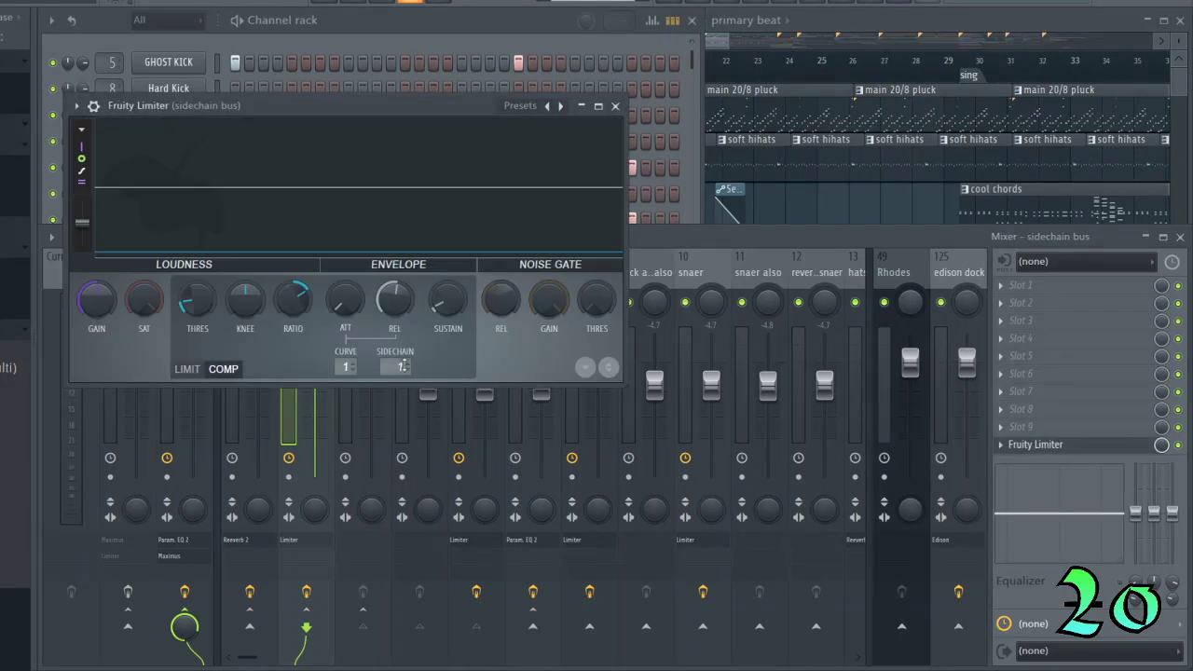
{"action": "left_click", "coordinate": [615, 107]}
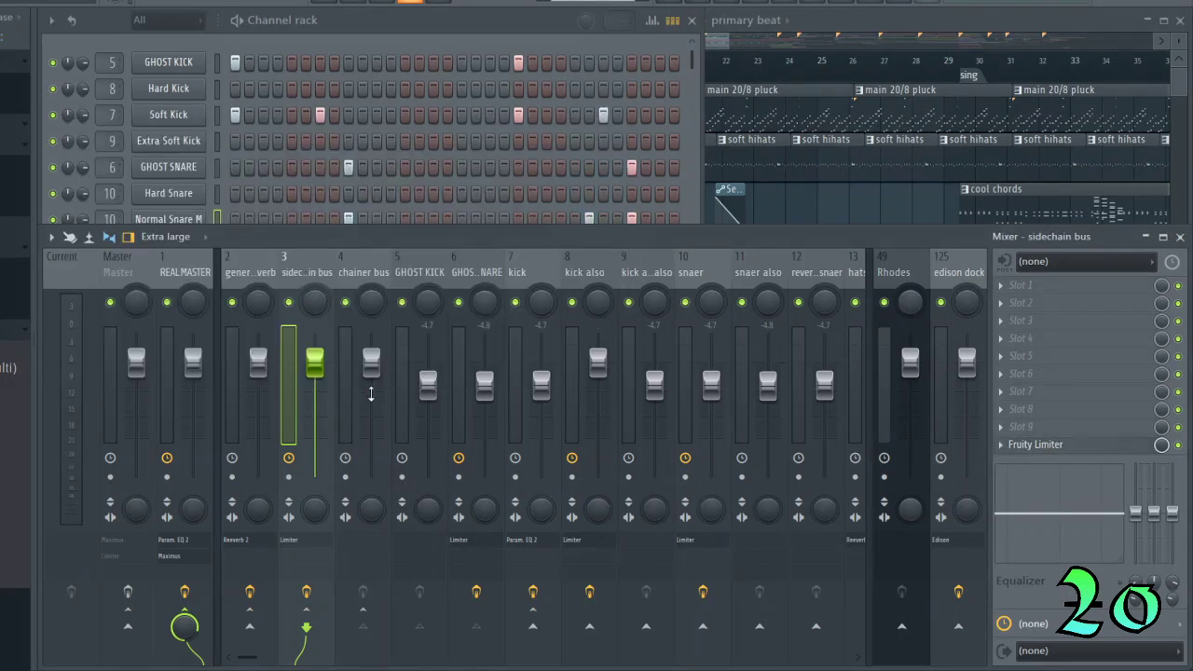
{"action": "left_click", "coordinate": [387, 42]}
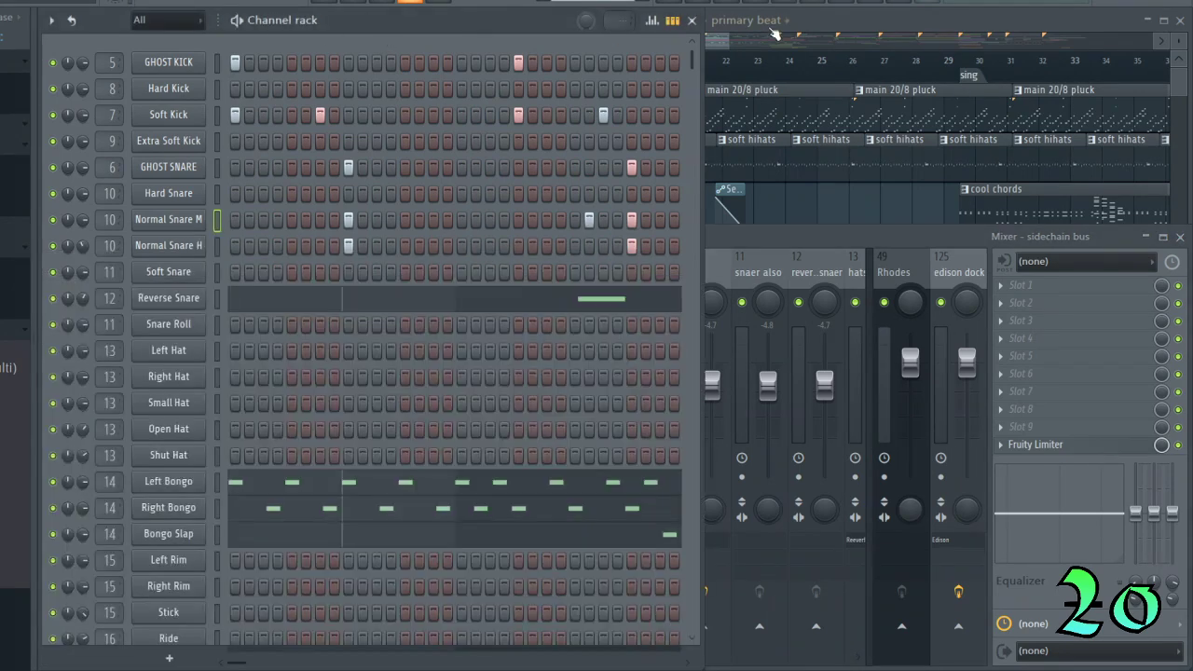
{"action": "double_click", "coordinate": [851, 20]}
{"action": "left_click", "coordinate": [249, 35]}
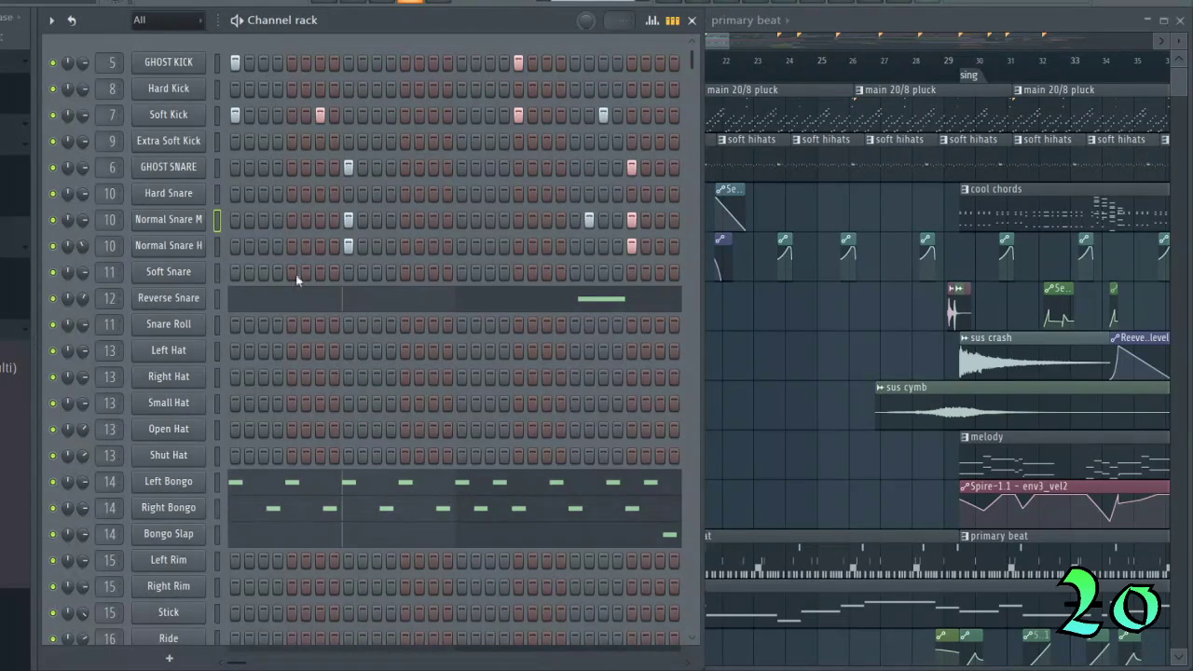
Examine the Soft Snare channel's sample and waveform, and close its settings.
{"action": "left_click", "coordinate": [217, 271]}
{"action": "left_click", "coordinate": [192, 278]}
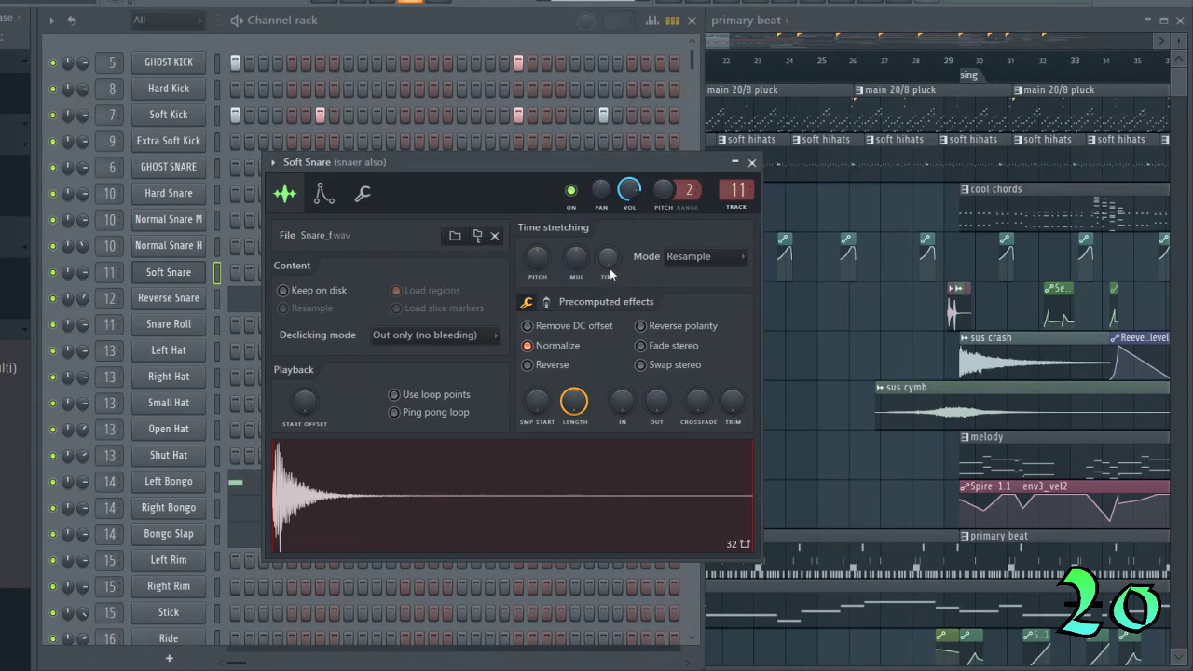
{"action": "left_click", "coordinate": [751, 162]}
Examine the Reverse Snare and Snare Roll samples in their channel settings, and close them.
{"action": "left_click", "coordinate": [191, 298]}
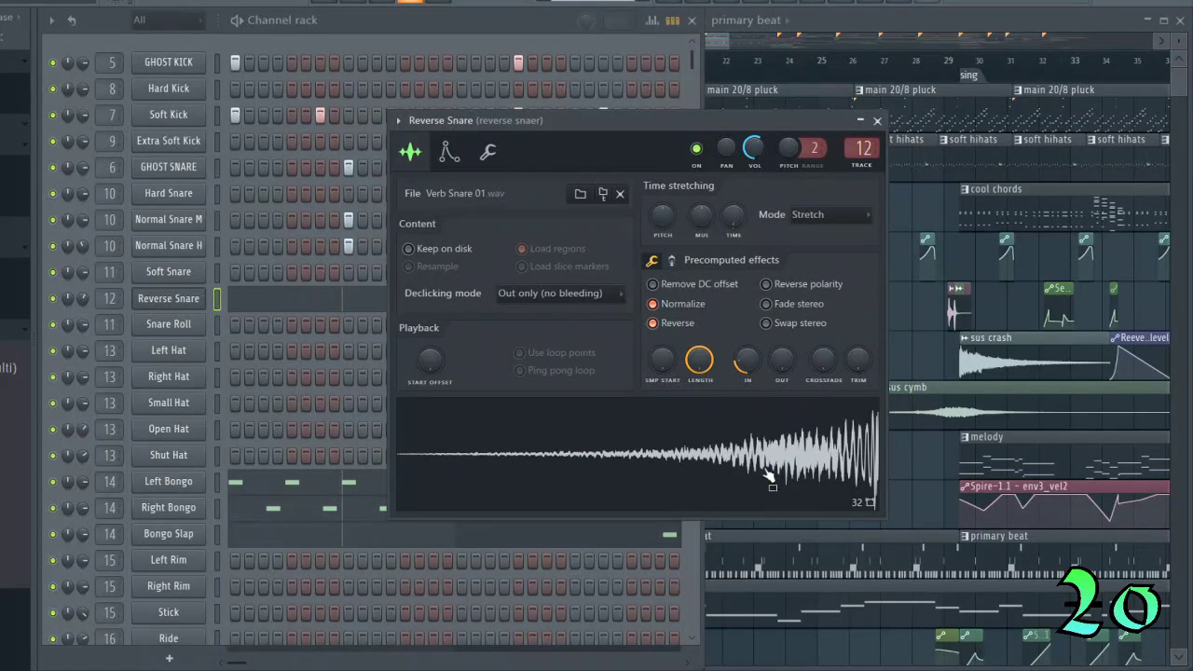
{"action": "left_click", "coordinate": [876, 121]}
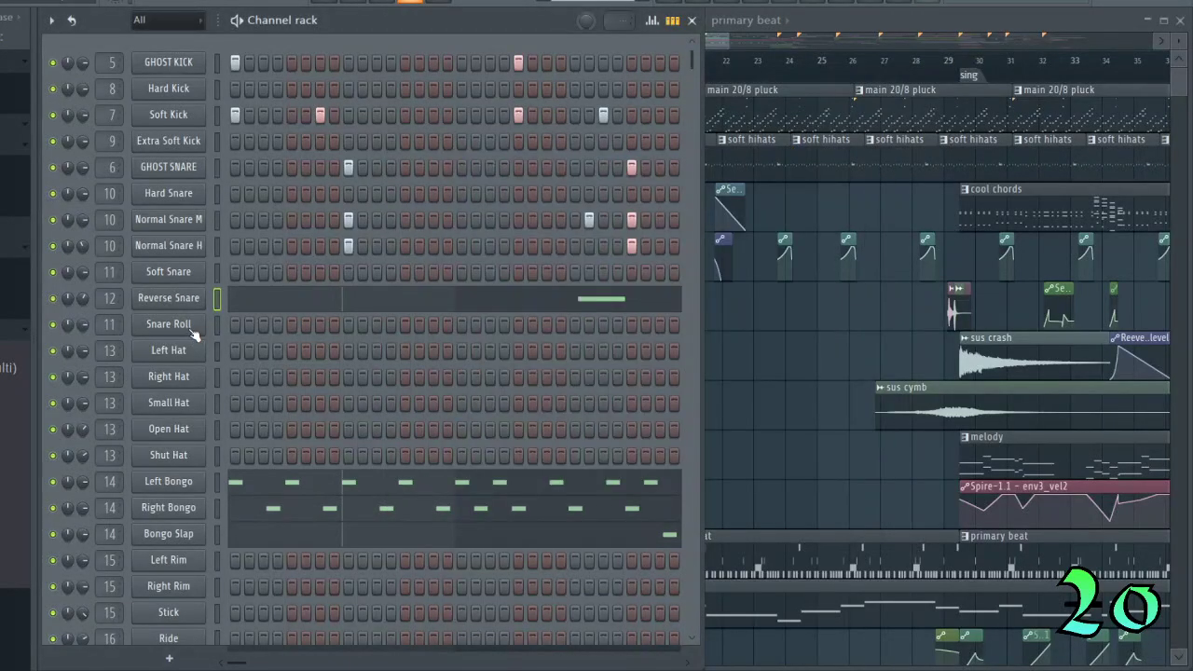
{"action": "left_click", "coordinate": [190, 330]}
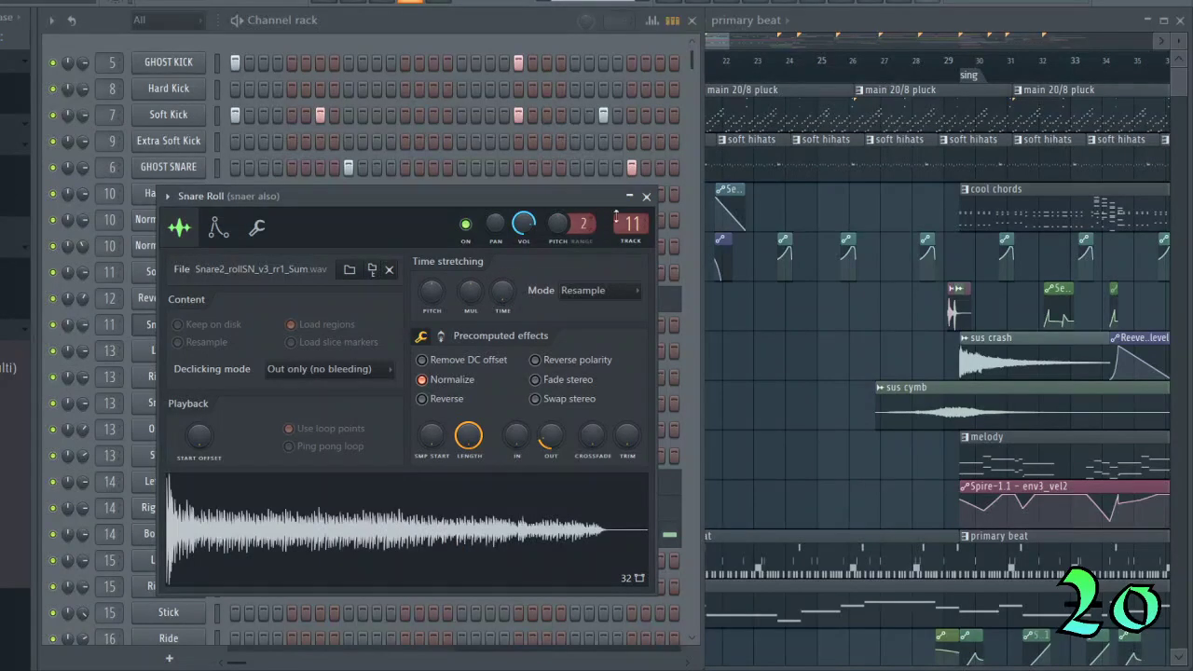
{"action": "left_click", "coordinate": [645, 196]}
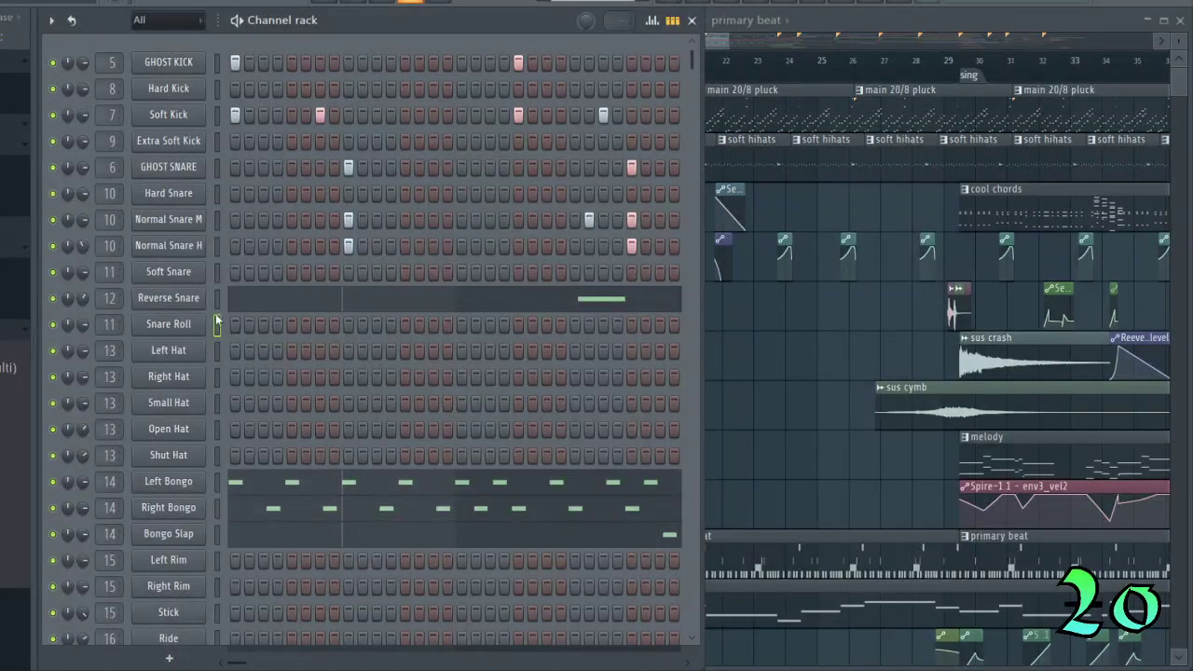
Go back through the snare channels, compare the GHOST SNARE sample with Normal Snare M, and close the settings.
{"action": "left_click", "coordinate": [217, 271]}
{"action": "left_click", "coordinate": [217, 323]}
{"action": "left_click", "coordinate": [217, 245]}
{"action": "left_click", "coordinate": [215, 198]}
{"action": "left_click", "coordinate": [168, 171]}
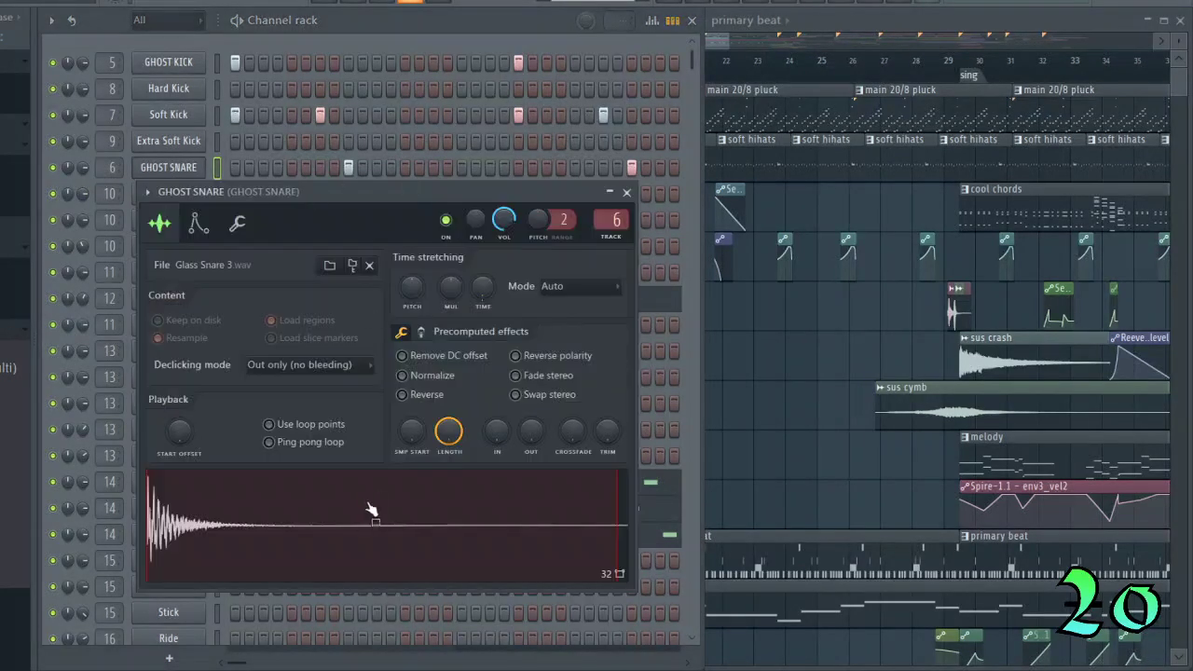
{"action": "left_click_drag", "start_coordinate": [311, 186], "coordinate": [518, 185]}
{"action": "left_click", "coordinate": [164, 224]}
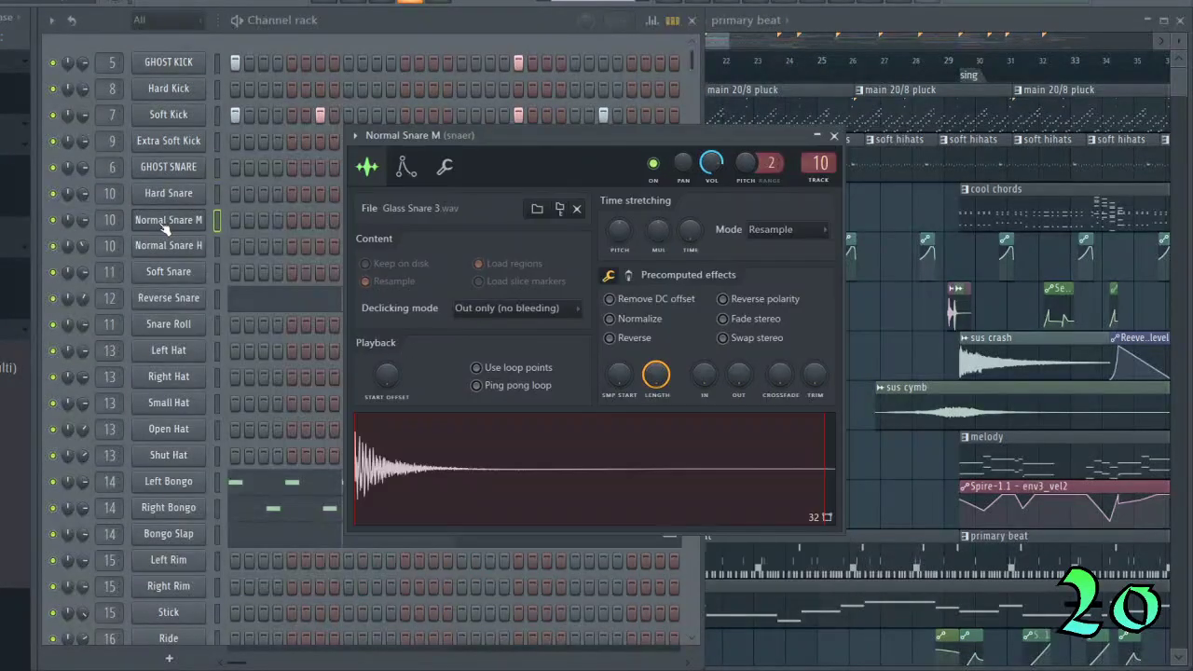
{"action": "left_click", "coordinate": [182, 169]}
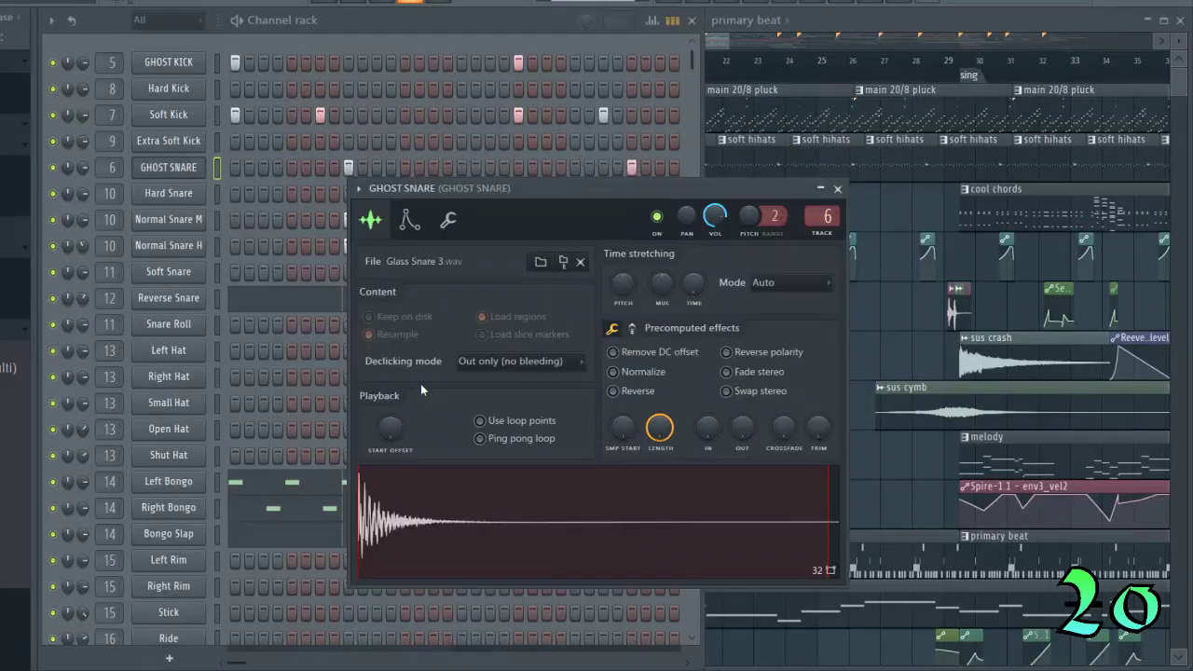
{"action": "left_click", "coordinate": [837, 189]}
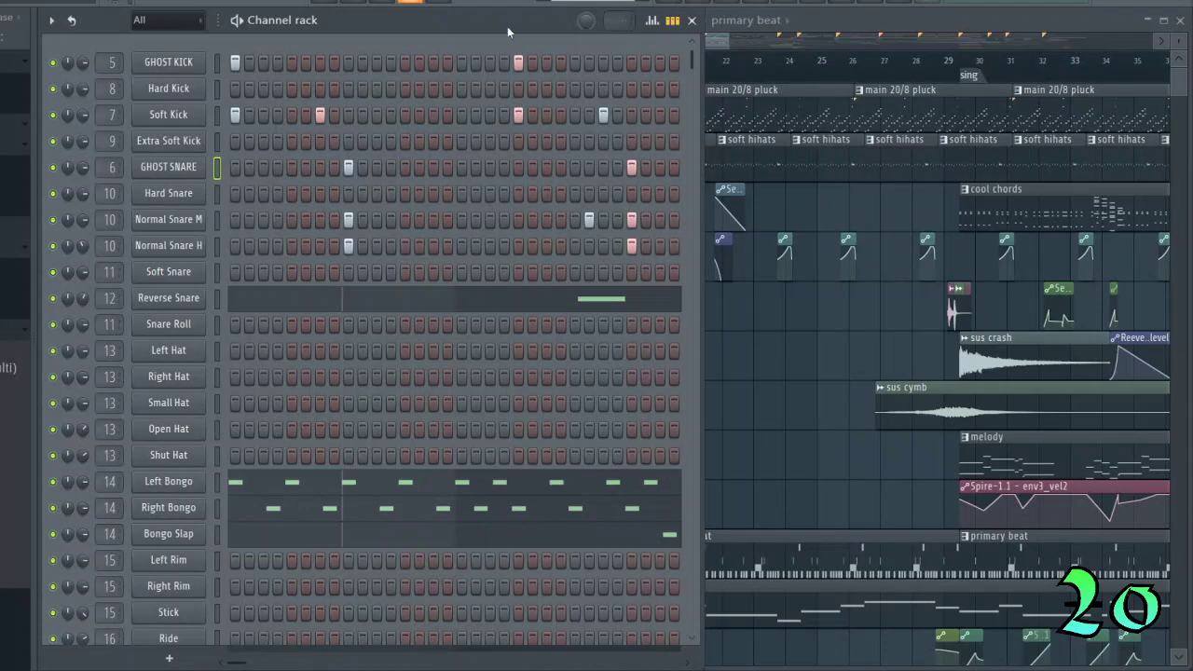
Go through the hat channels in the channel rack, compare the Left Hat and Right Hat samples, and close their settings.
{"action": "scroll", "coordinate": [237, 238], "scroll_direction": "down", "scroll_amount": 3}
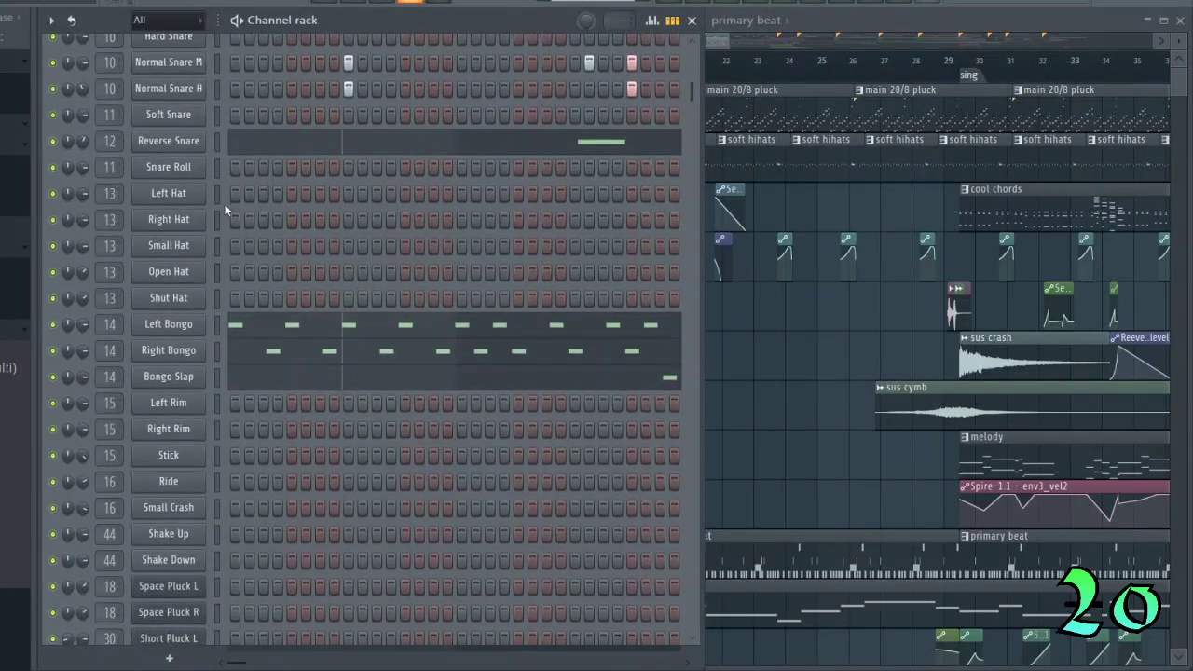
{"action": "left_click_drag", "start_coordinate": [216, 195], "coordinate": [217, 299]}
{"action": "left_click", "coordinate": [184, 196]}
{"action": "left_click_drag", "start_coordinate": [355, 182], "coordinate": [373, 184]}
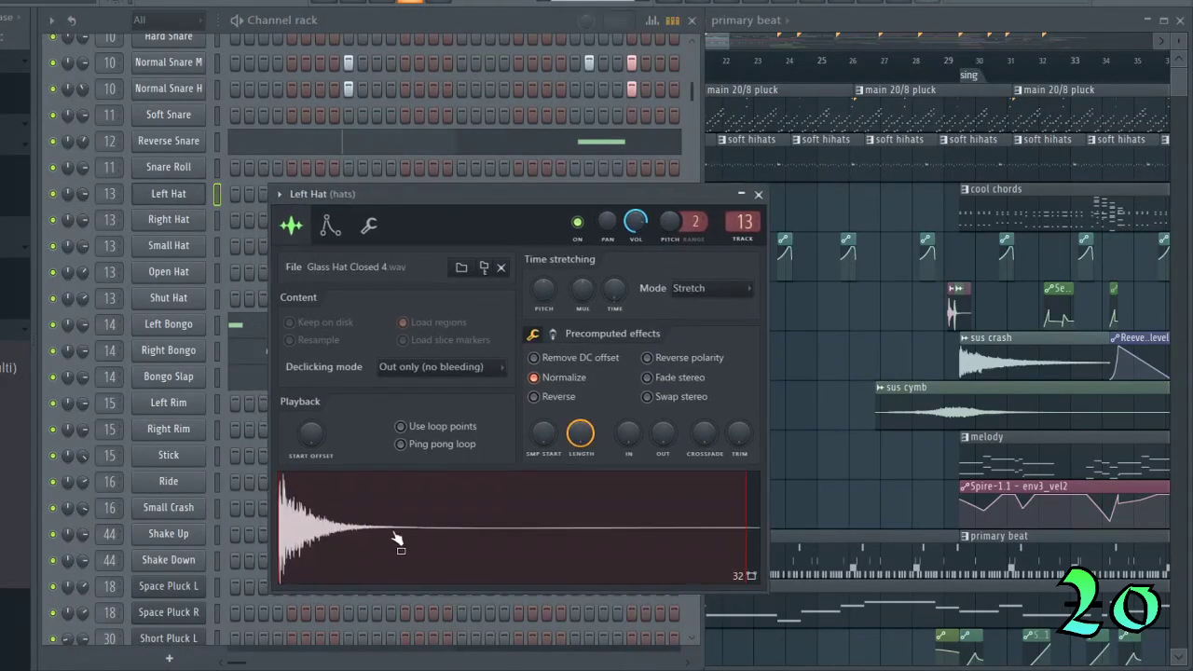
{"action": "left_click", "coordinate": [188, 224]}
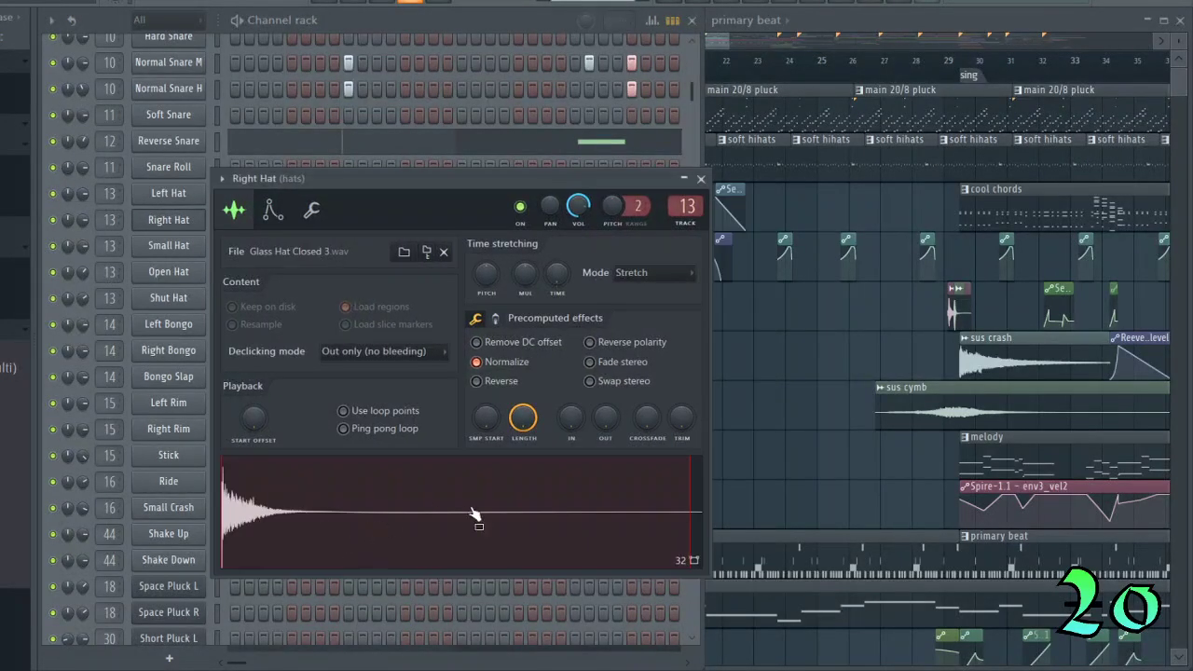
{"action": "left_click", "coordinate": [701, 178]}
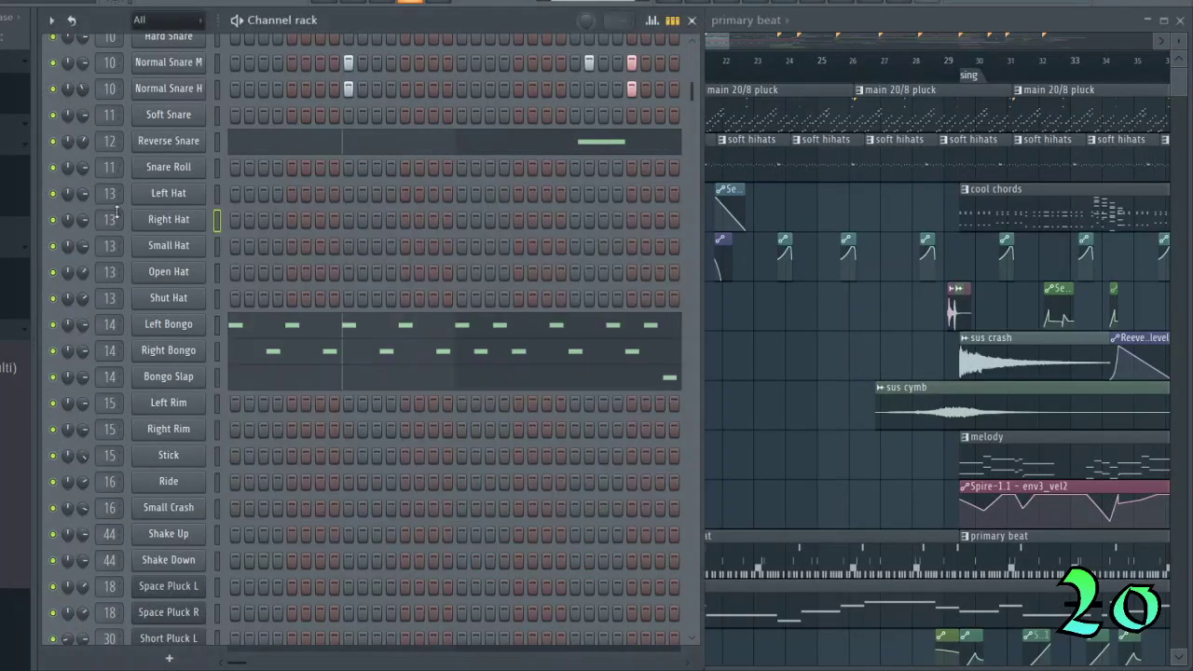
Reopen the Left Hat and Right Hat settings one after the other to check their samples again, closing each.
{"action": "left_click", "coordinate": [203, 193]}
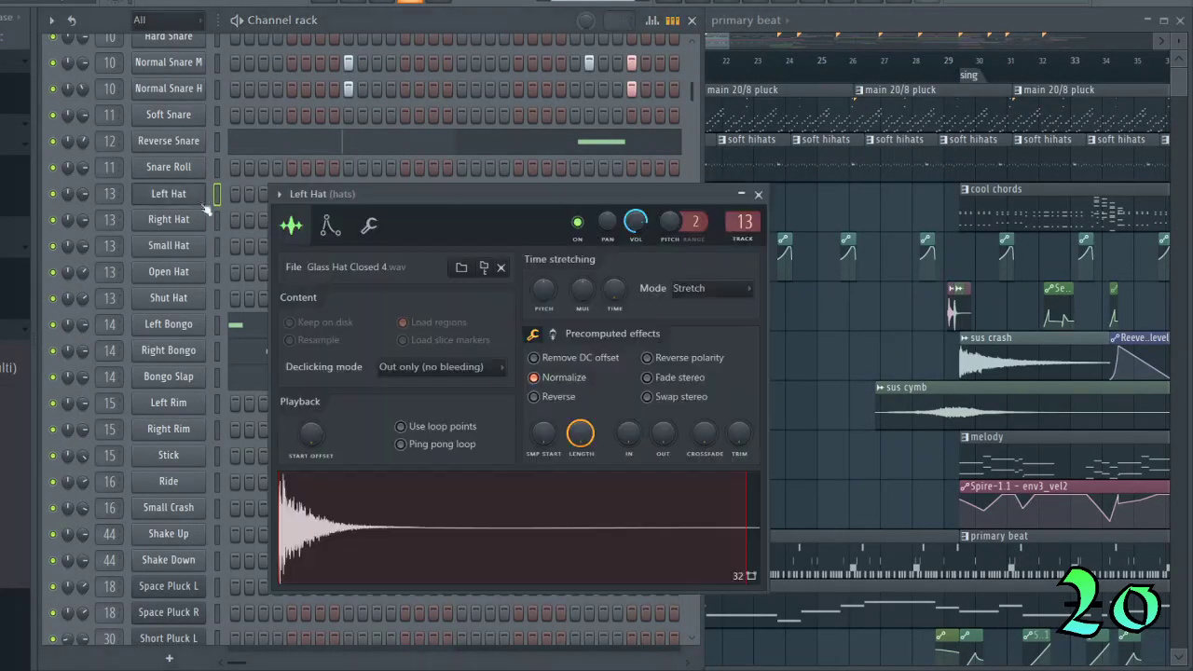
{"action": "left_click", "coordinate": [757, 193]}
{"action": "left_click", "coordinate": [159, 220]}
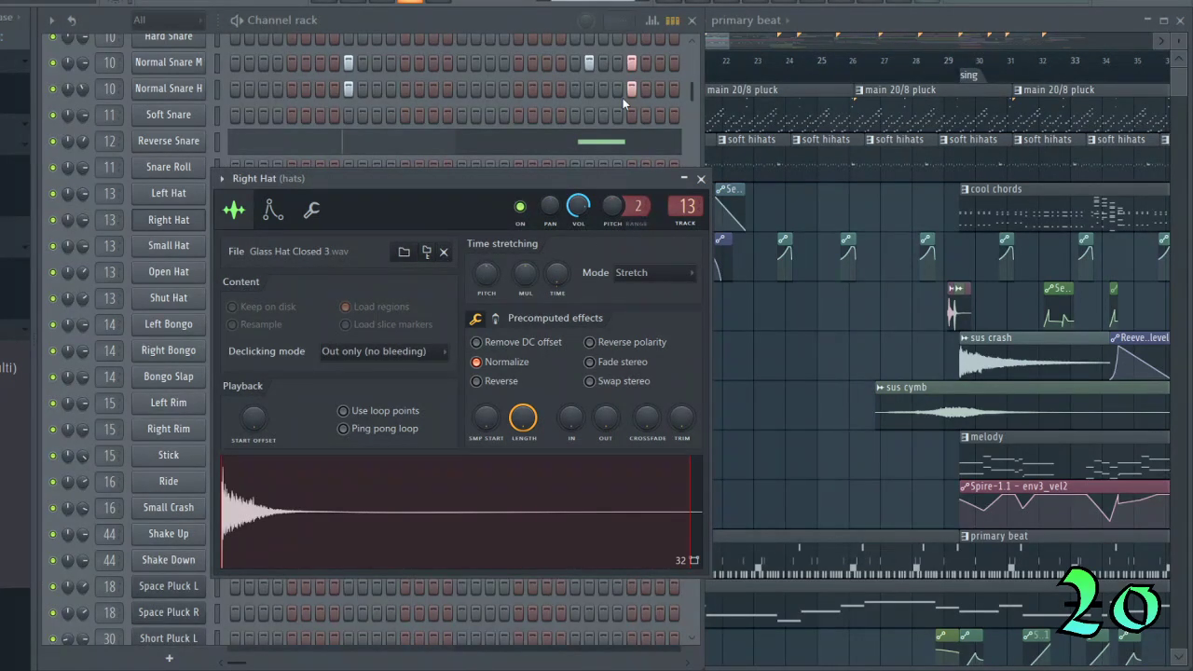
{"action": "left_click", "coordinate": [700, 178]}
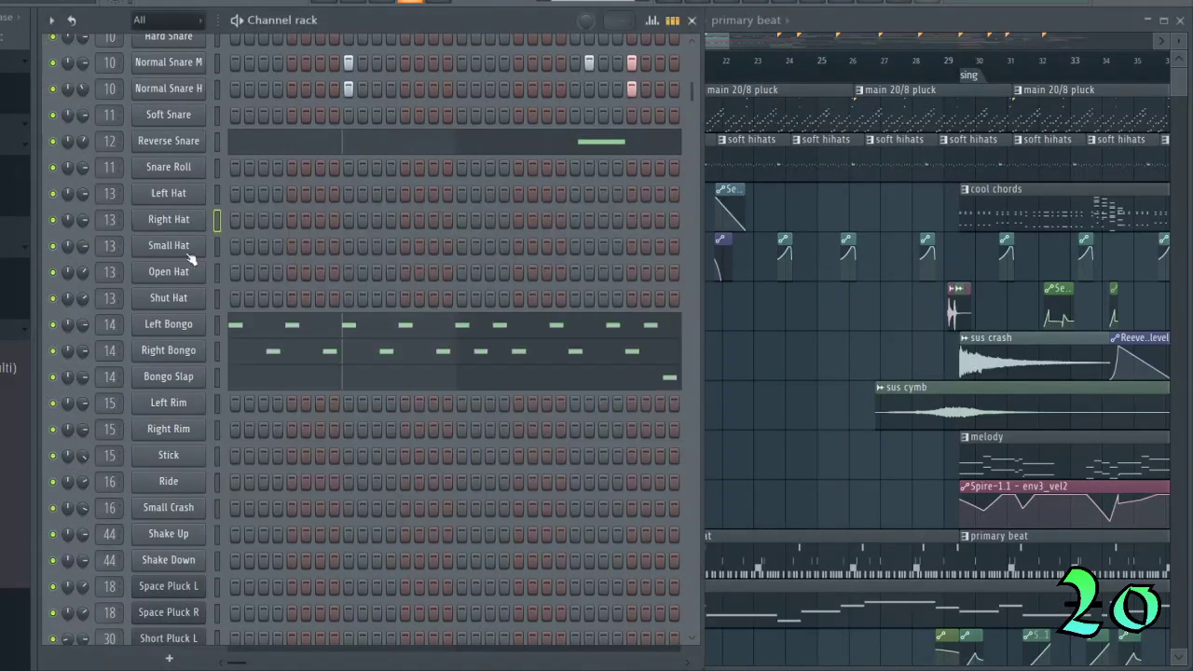
Show the Left Hat's sample file name, browse the sample library for its source pack, and close the channel settings.
{"action": "left_click", "coordinate": [179, 198]}
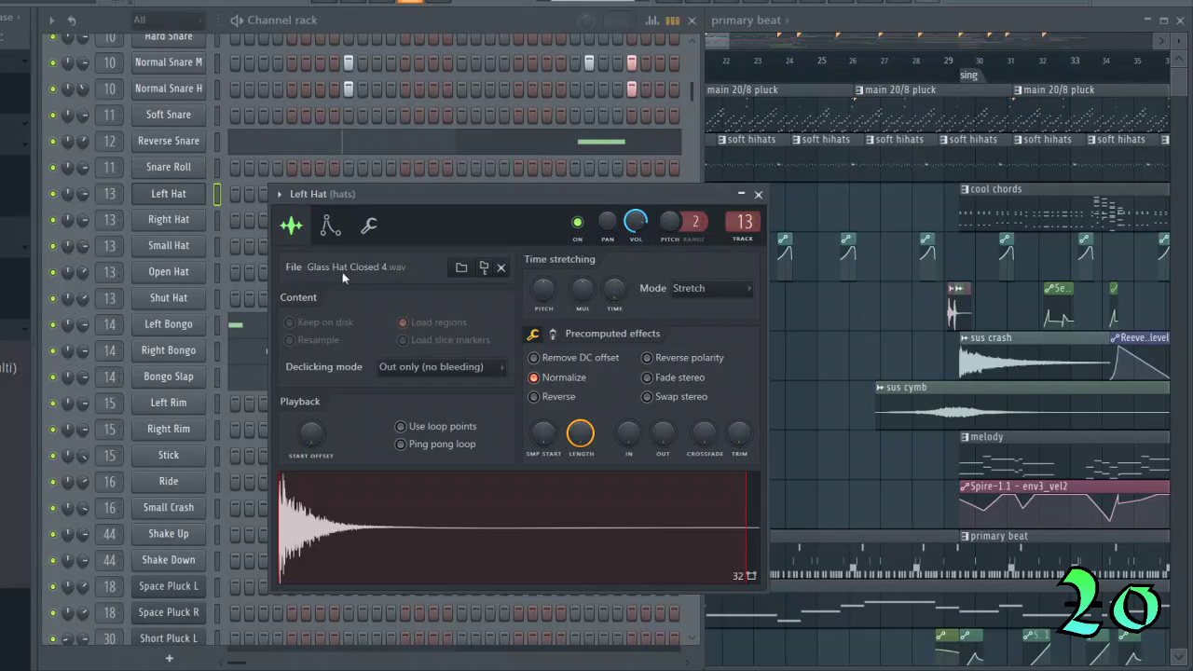
{"action": "left_click", "coordinate": [3, 18]}
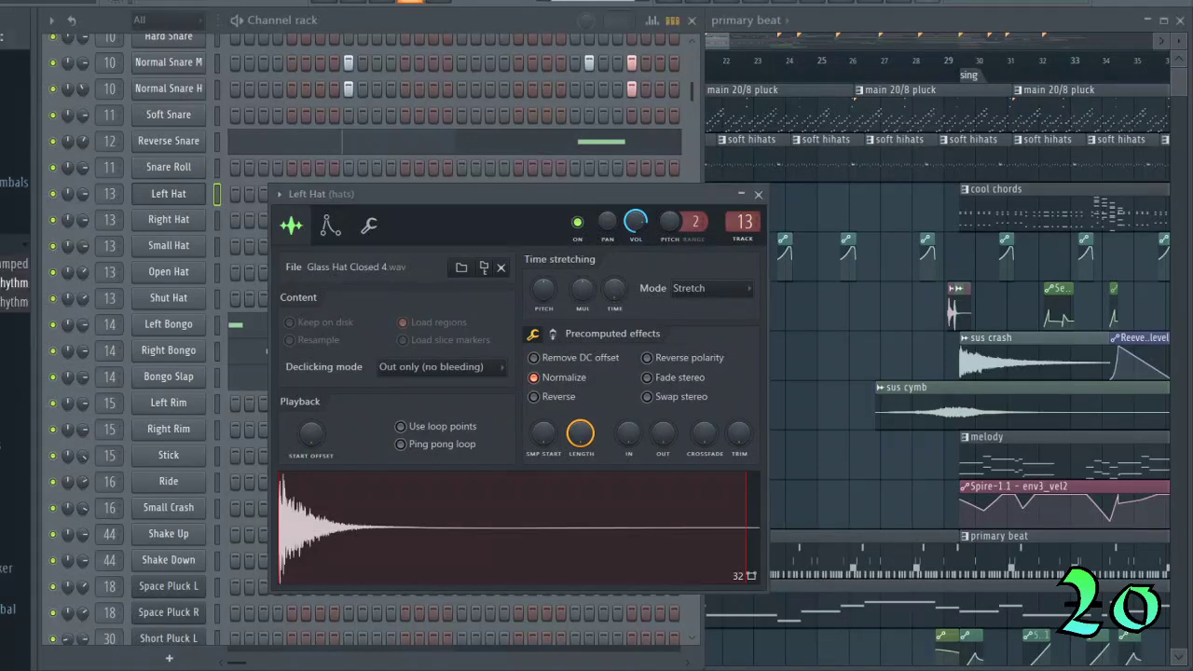
{"action": "scroll", "coordinate": [15, 336], "scroll_direction": "up", "scroll_amount": 8}
{"action": "scroll", "coordinate": [15, 373], "scroll_direction": "up", "scroll_amount": 6}
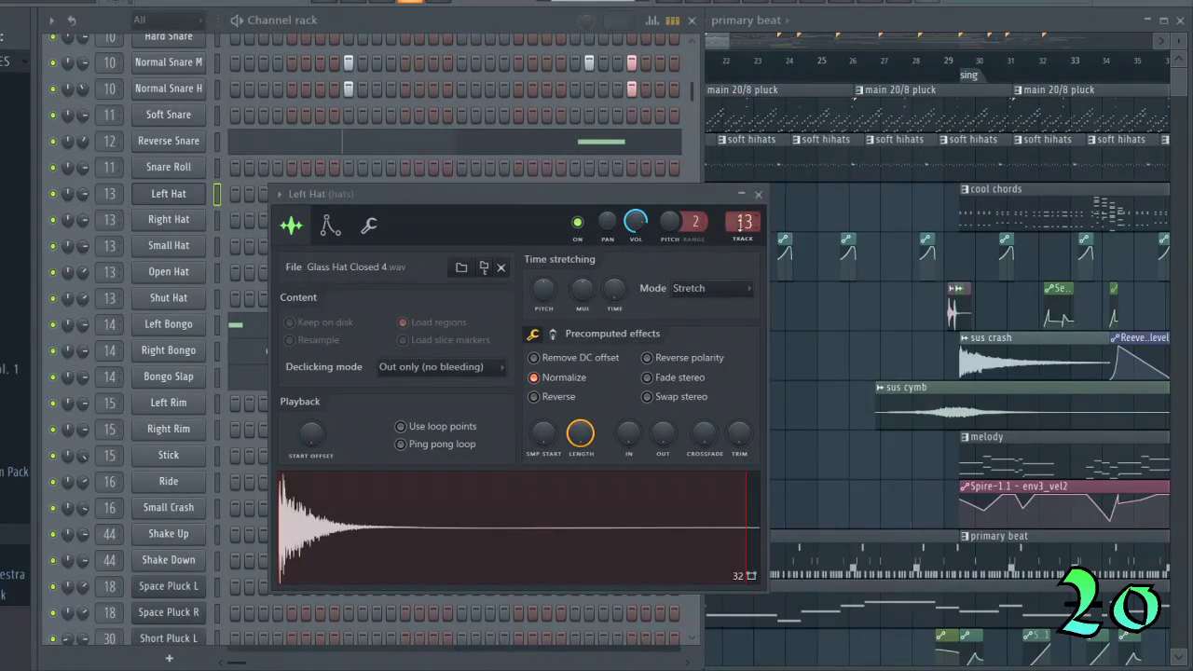
{"action": "left_click", "coordinate": [757, 194]}
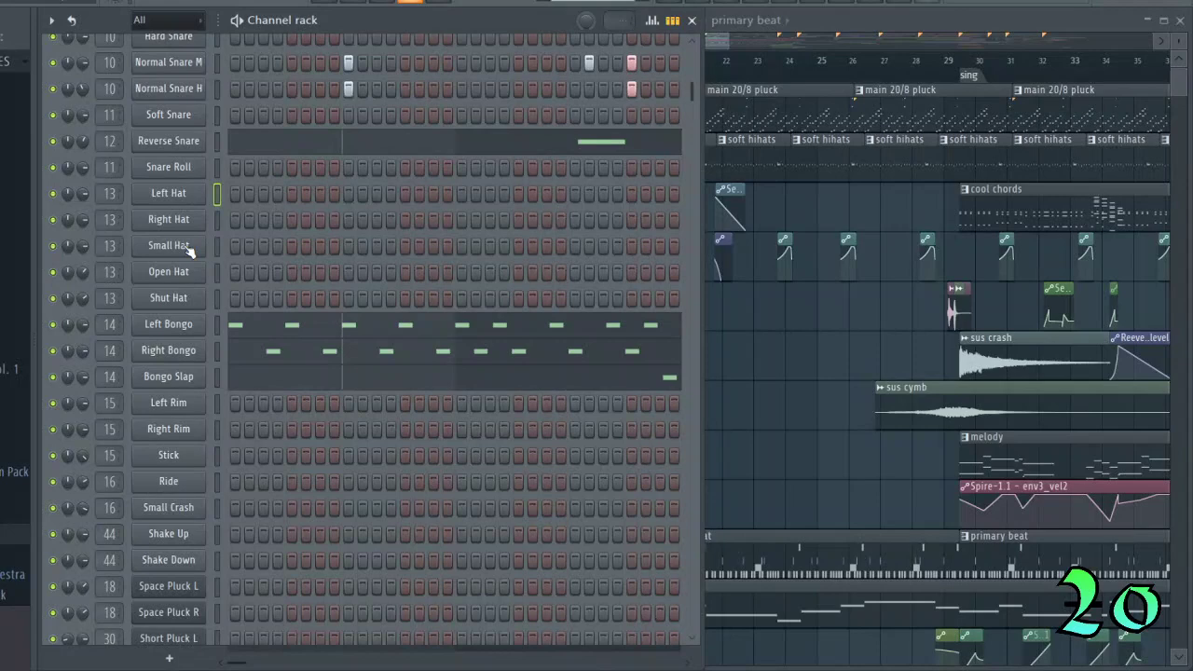
Examine the Small Hat channel's sample, moving its settings window aside and previewing the waveform.
{"action": "left_click", "coordinate": [169, 245]}
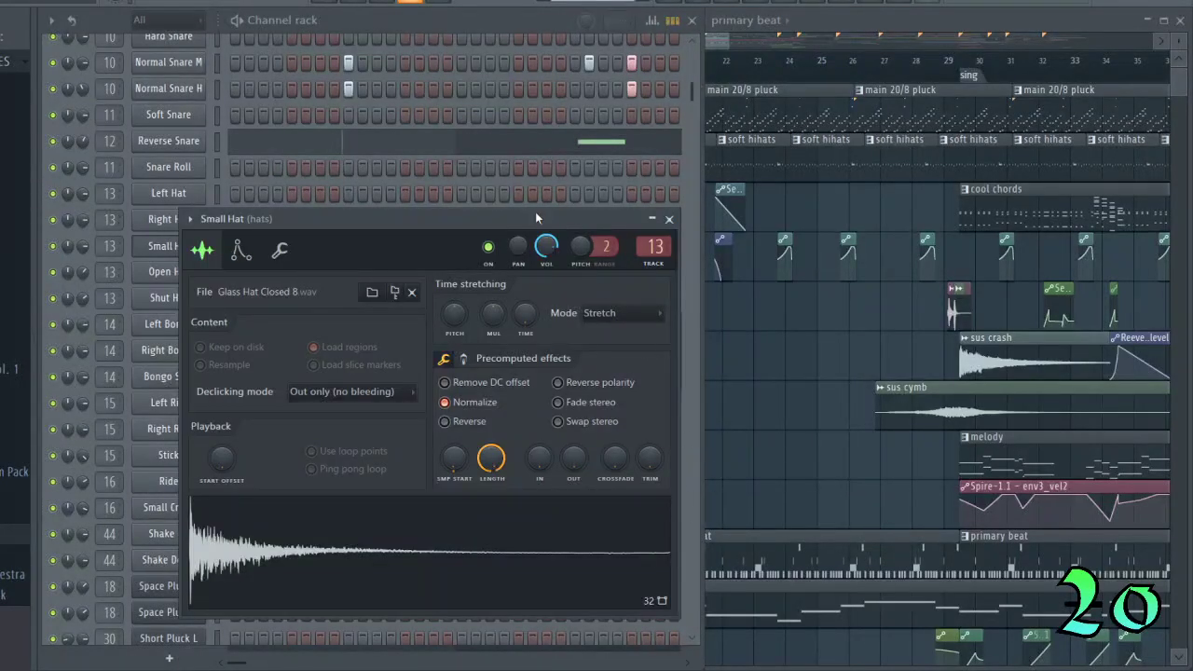
{"action": "left_click_drag", "start_coordinate": [535, 218], "coordinate": [687, 125]}
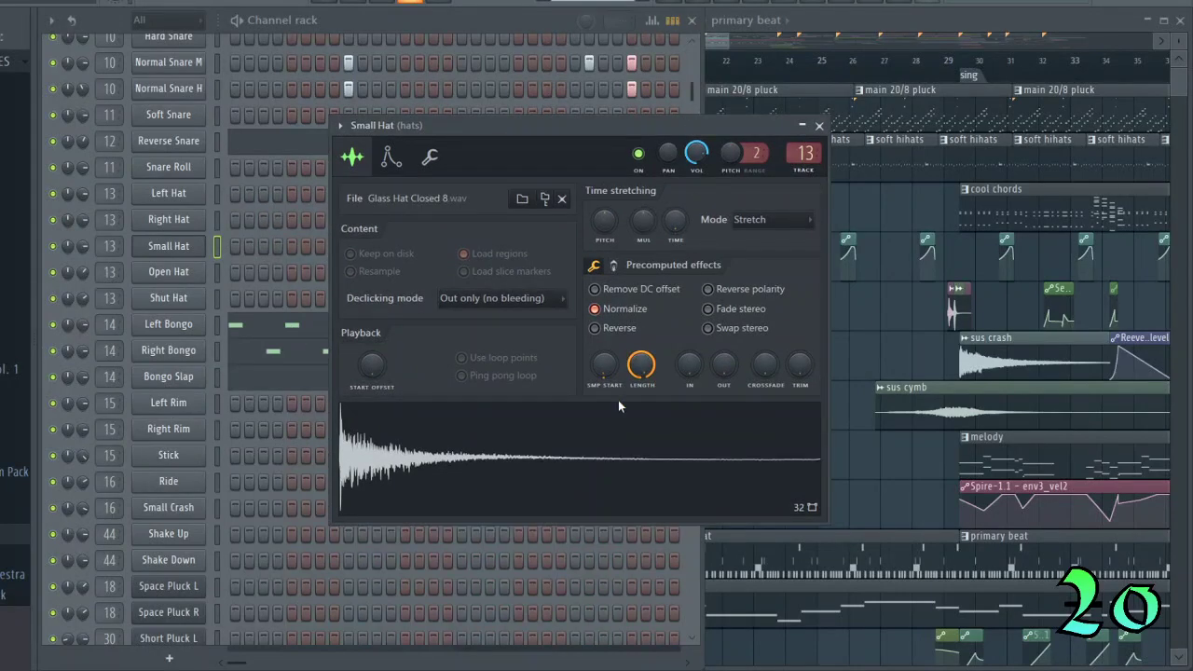
{"action": "left_click_drag", "start_coordinate": [482, 135], "coordinate": [569, 102]}
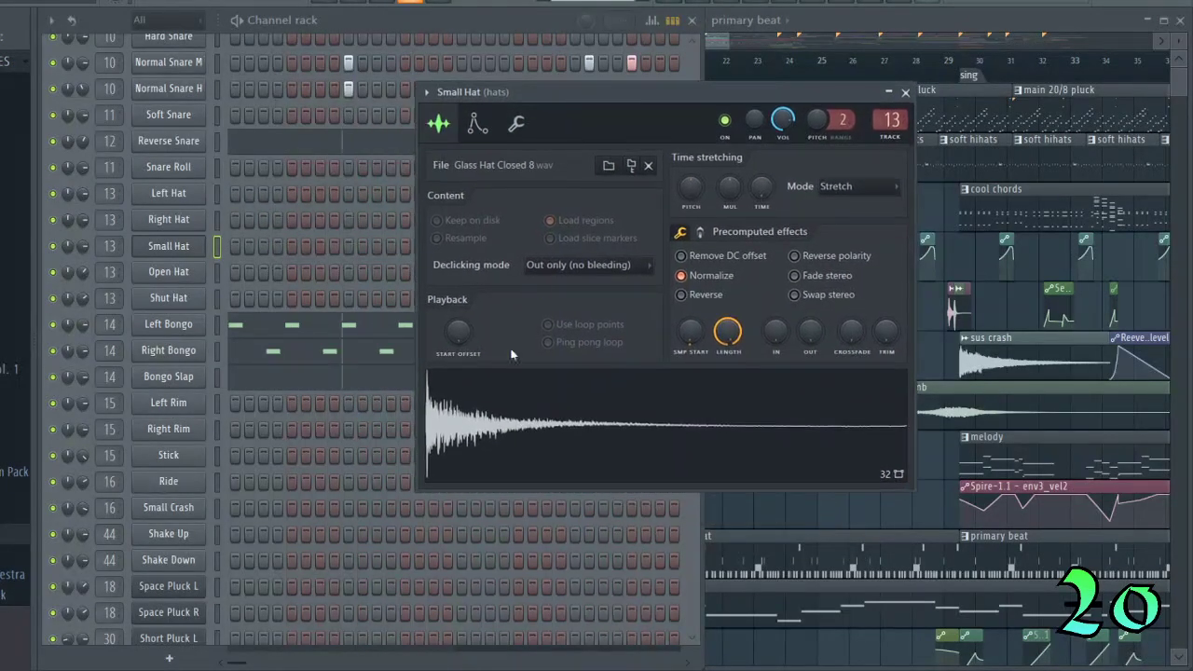
{"action": "left_click", "coordinate": [544, 423]}
Compare the Right Hat, Left Hat and Small Hat samples by opening each channel and previewing its waveform, ending with Small Hat's settings closed.
{"action": "left_click", "coordinate": [159, 221]}
{"action": "left_click", "coordinate": [164, 196]}
{"action": "left_click", "coordinate": [392, 512]}
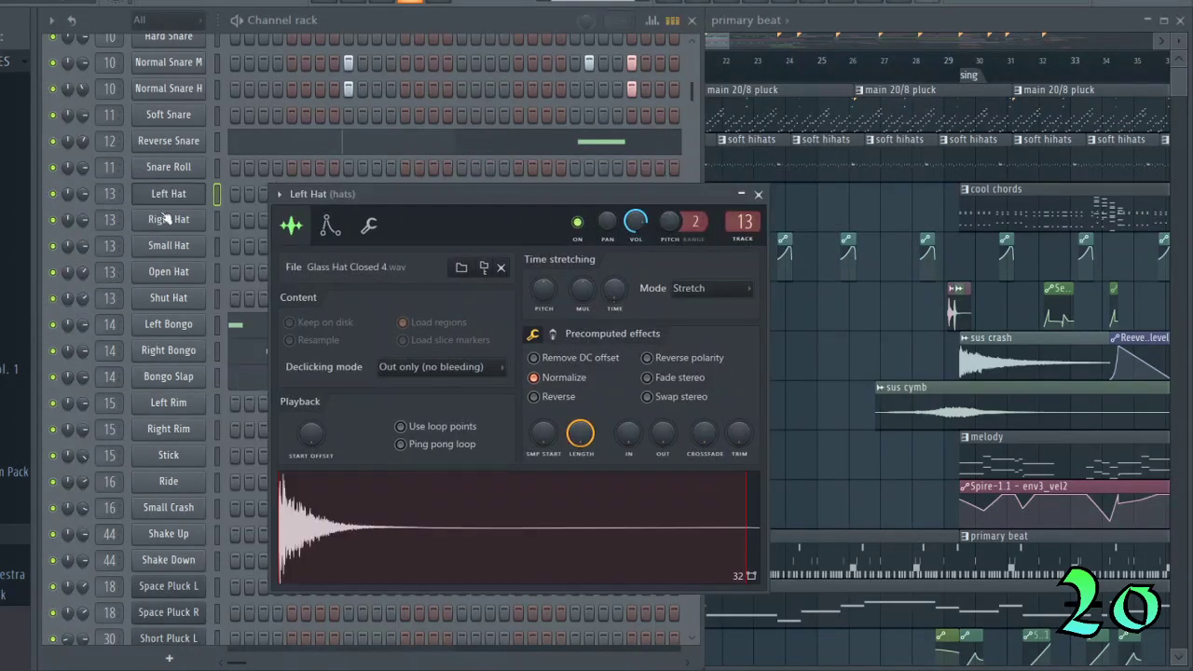
{"action": "left_click", "coordinate": [169, 219]}
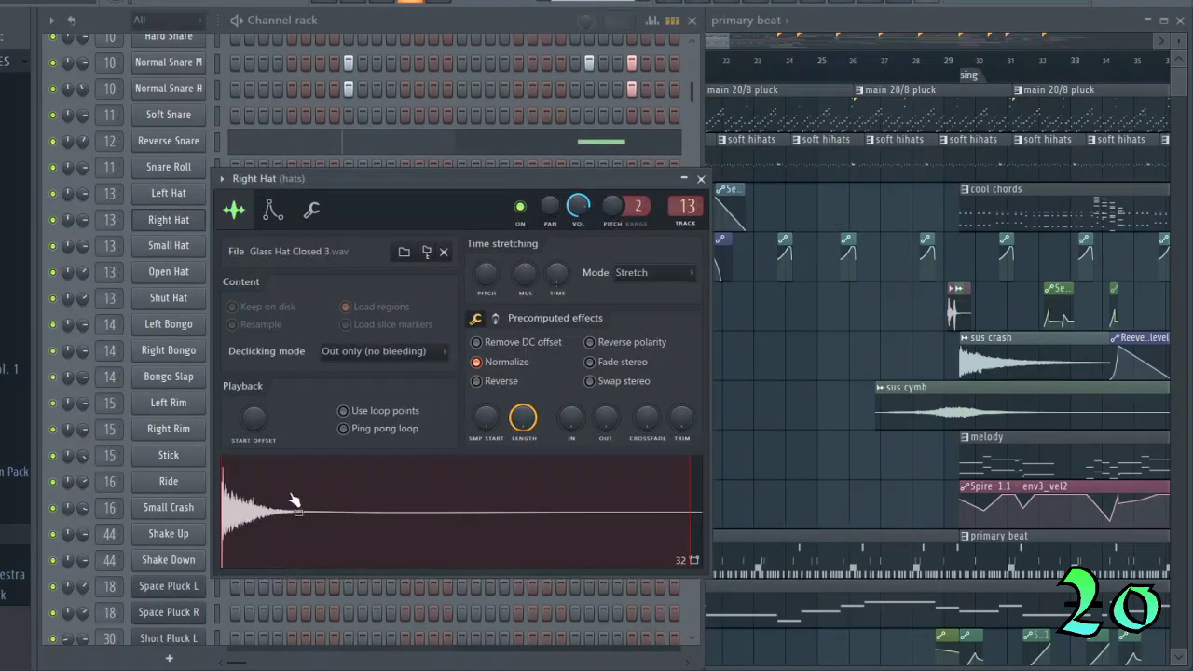
{"action": "left_click", "coordinate": [172, 250]}
{"action": "left_click", "coordinate": [572, 457]}
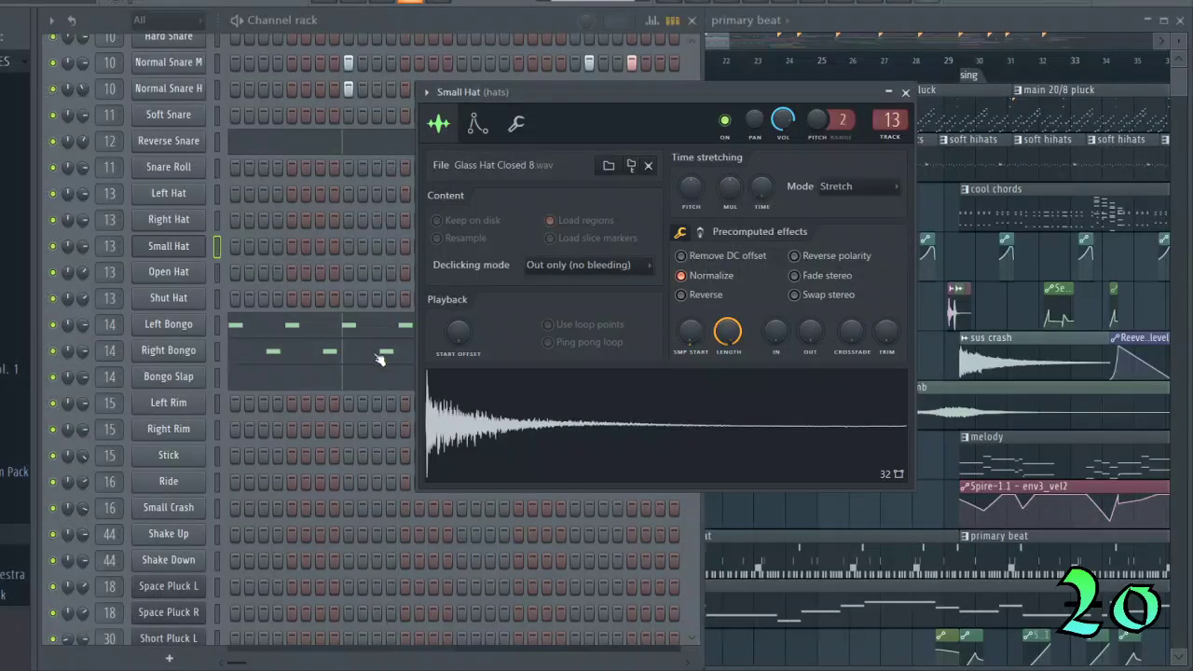
{"action": "left_click", "coordinate": [905, 92]}
Check the Small Hat piano roll in the primary beat, and select the soft hihats pattern from its playlist clip.
{"action": "key", "text": "F7"}
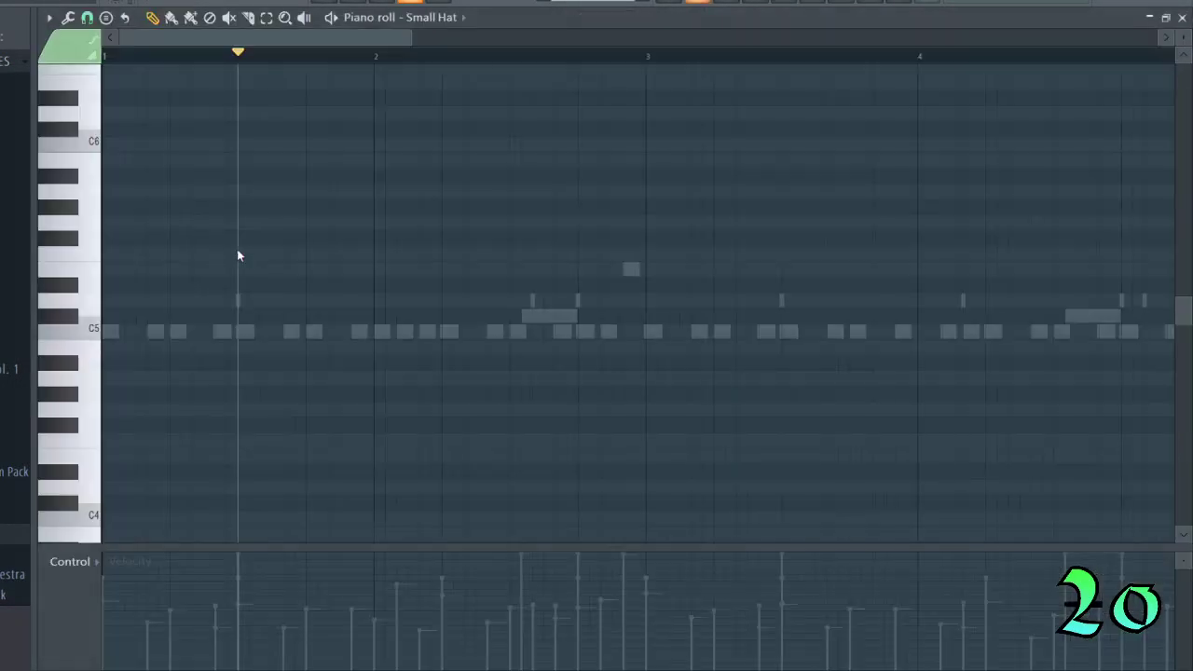
{"action": "left_click", "coordinate": [1182, 17]}
{"action": "left_click", "coordinate": [872, 32]}
{"action": "left_click", "coordinate": [682, 168]}
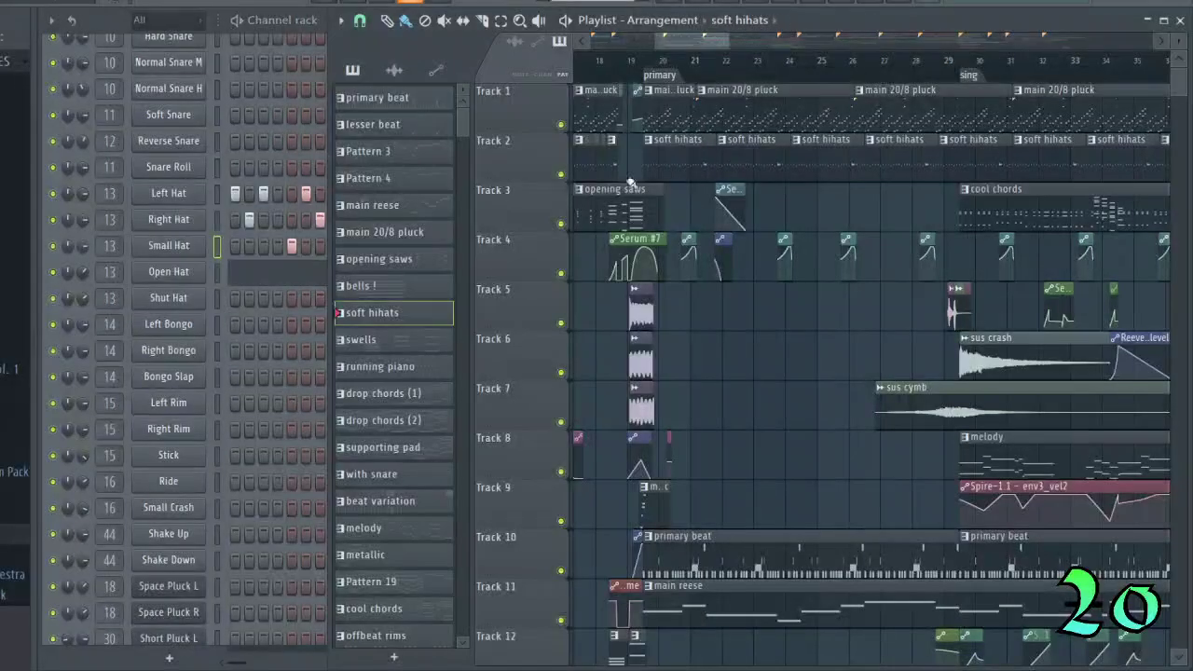
Examine the Small Hat's notes and velocities in the soft hihats pattern twice, closing the piano roll each time.
{"action": "left_click", "coordinate": [216, 246]}
{"action": "key", "text": "F7"}
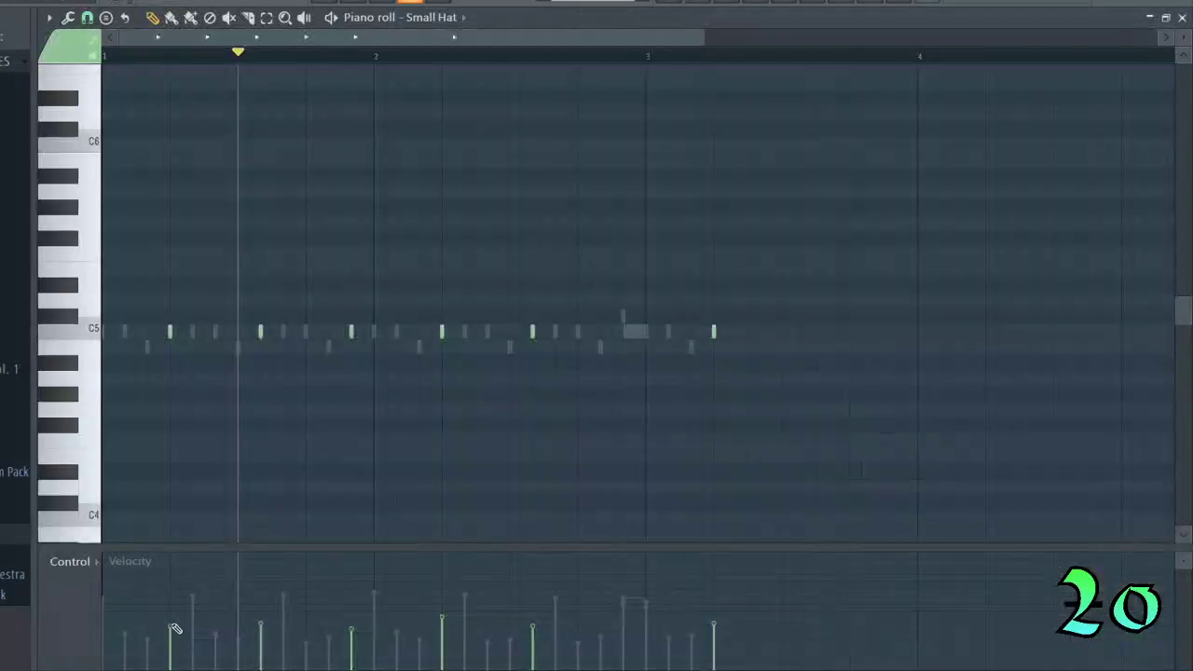
{"action": "left_click", "coordinate": [1181, 16]}
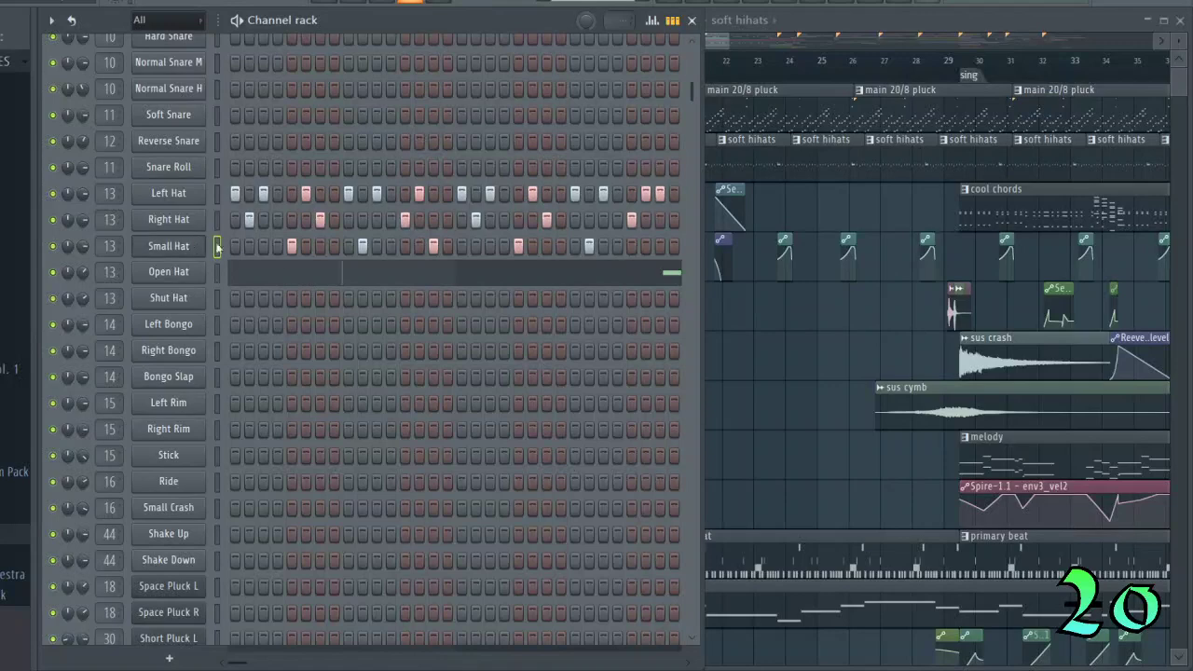
{"action": "key", "text": "F7"}
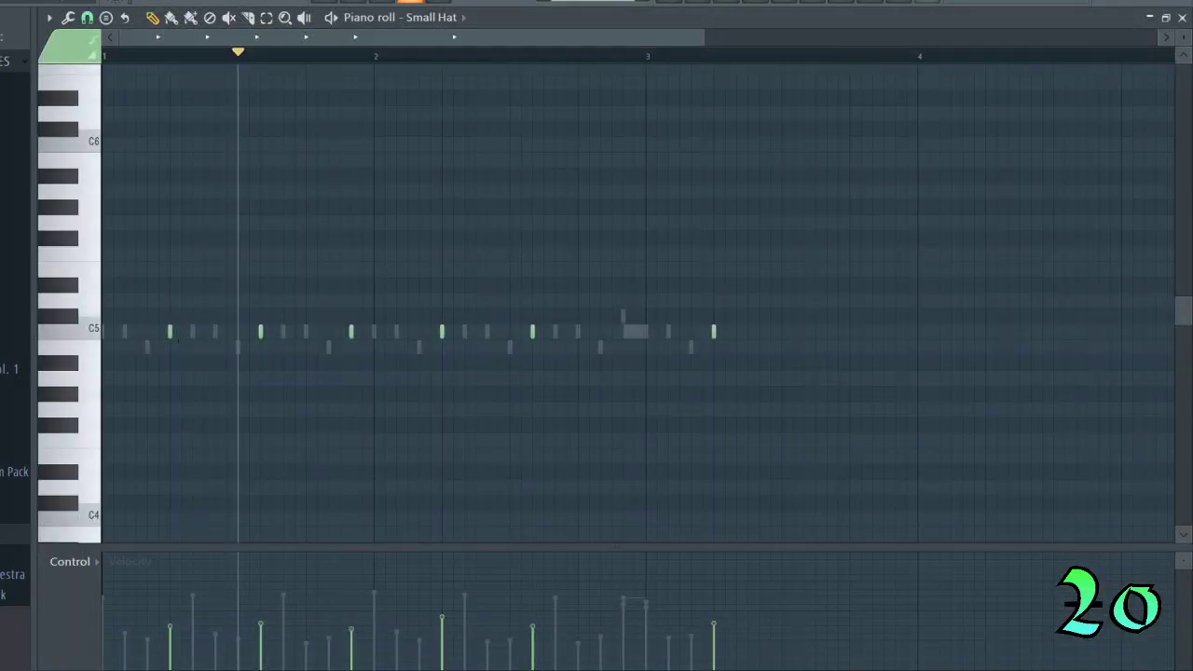
{"action": "left_click", "coordinate": [1182, 19]}
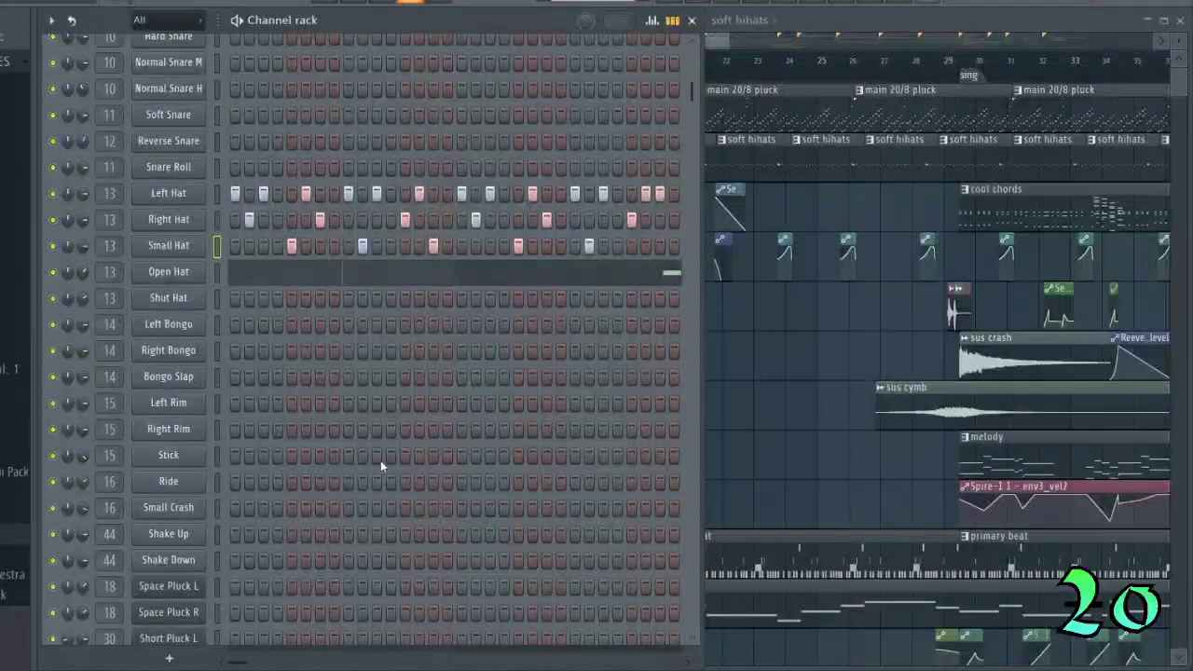
Select the Open Hat channel and check its sample settings several times, closing them each time.
{"action": "left_click", "coordinate": [218, 271]}
{"action": "left_click", "coordinate": [177, 276]}
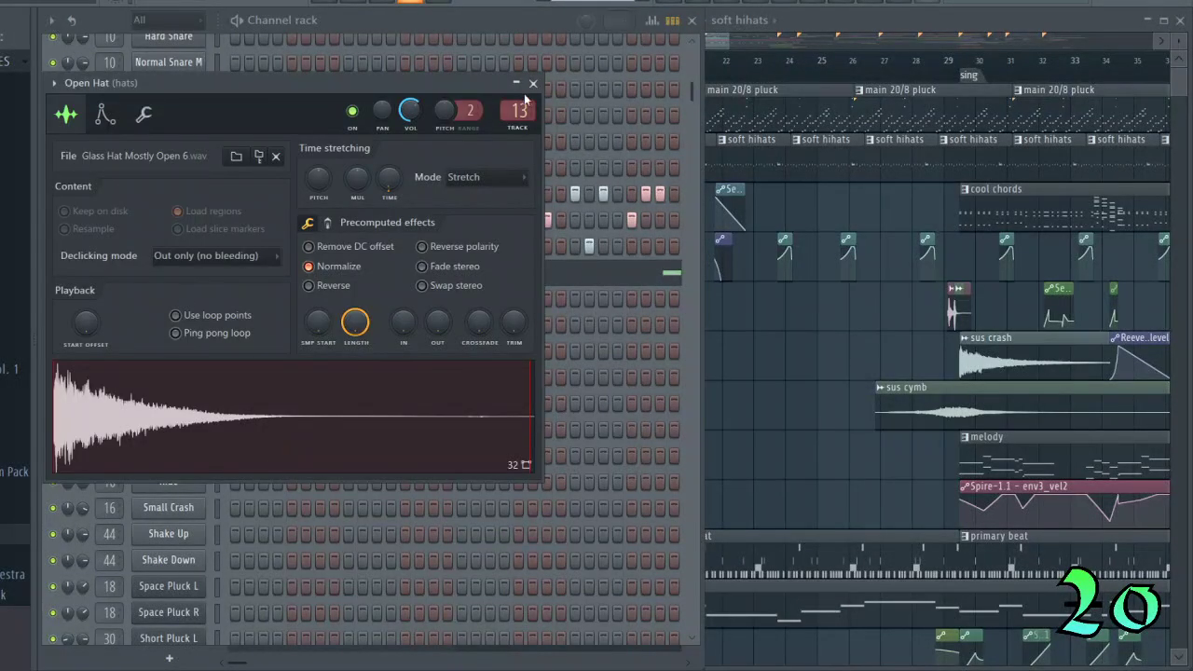
{"action": "left_click", "coordinate": [531, 84]}
{"action": "left_click", "coordinate": [191, 272]}
{"action": "left_click", "coordinate": [533, 84]}
{"action": "left_click", "coordinate": [193, 276]}
{"action": "left_click", "coordinate": [533, 85]}
Compare the Shut Hat sample with the Open Hat sample, closing each channel's settings.
{"action": "left_click", "coordinate": [186, 299]}
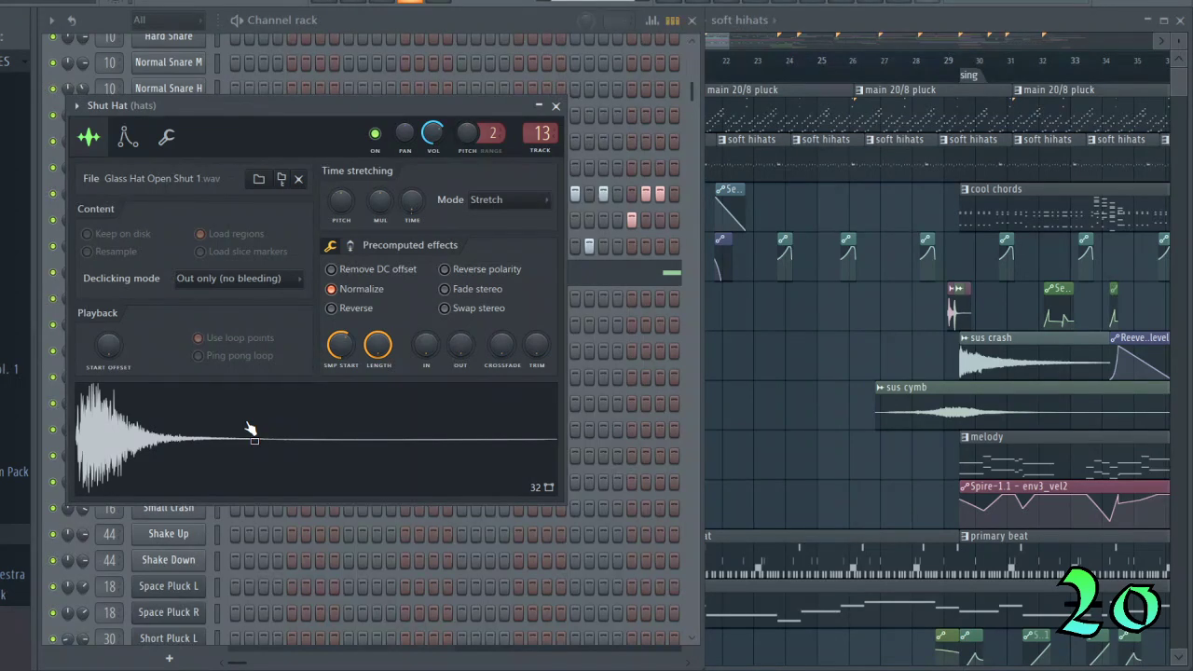
{"action": "left_click", "coordinate": [555, 105]}
{"action": "left_click", "coordinate": [175, 273]}
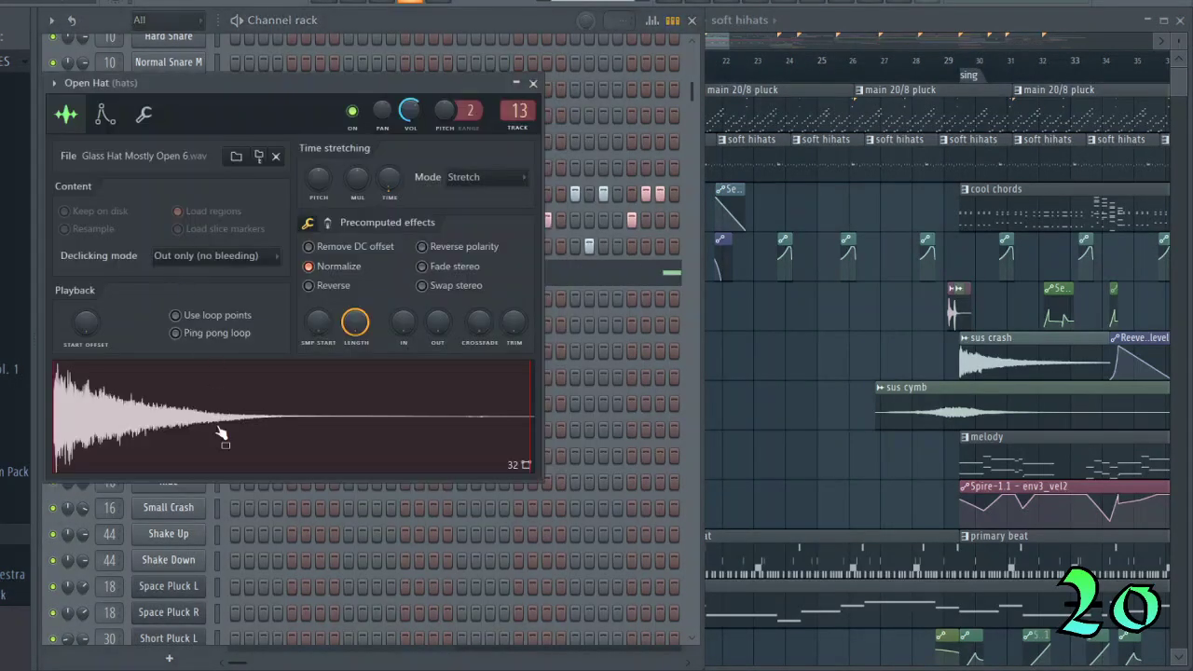
{"action": "left_click", "coordinate": [533, 84]}
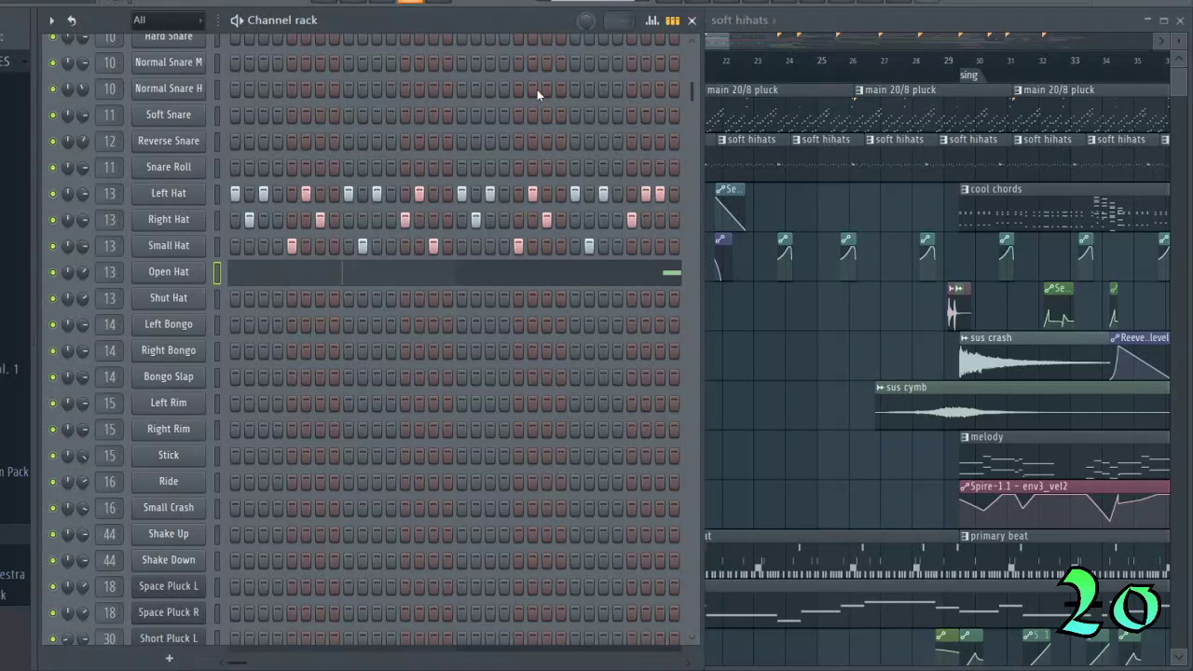
{"action": "left_click", "coordinate": [177, 299]}
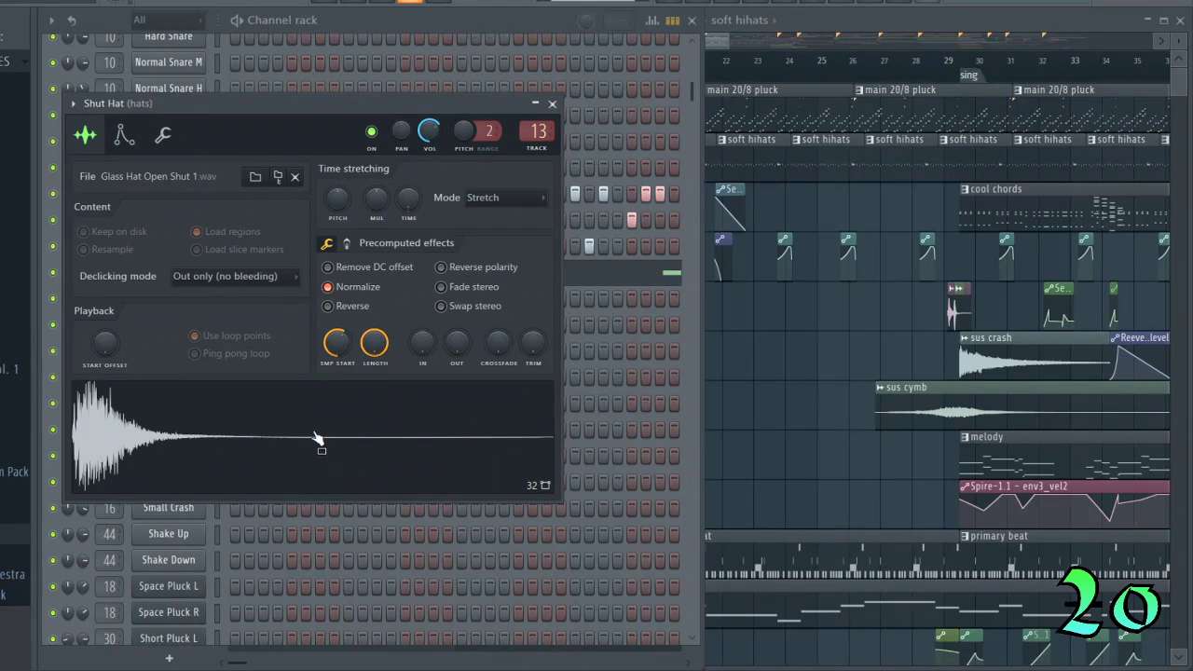
{"action": "left_click", "coordinate": [552, 104]}
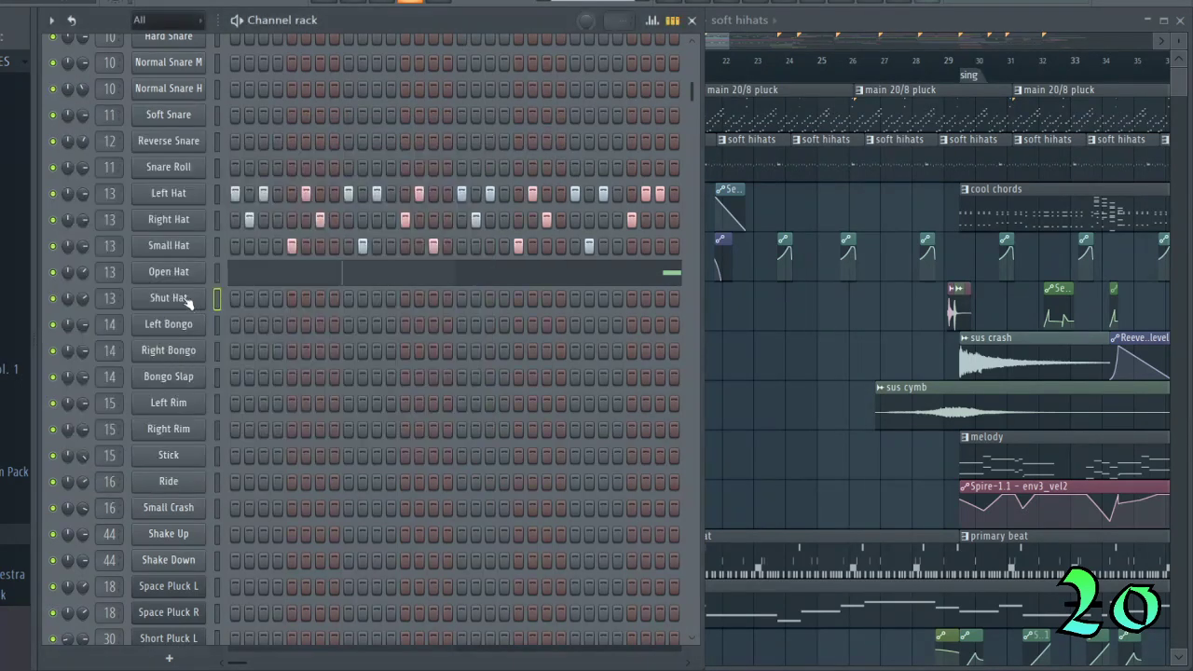
Check the Shut Hat settings once more and review the Open Hat sample twice, closing each window.
{"action": "left_click", "coordinate": [186, 309]}
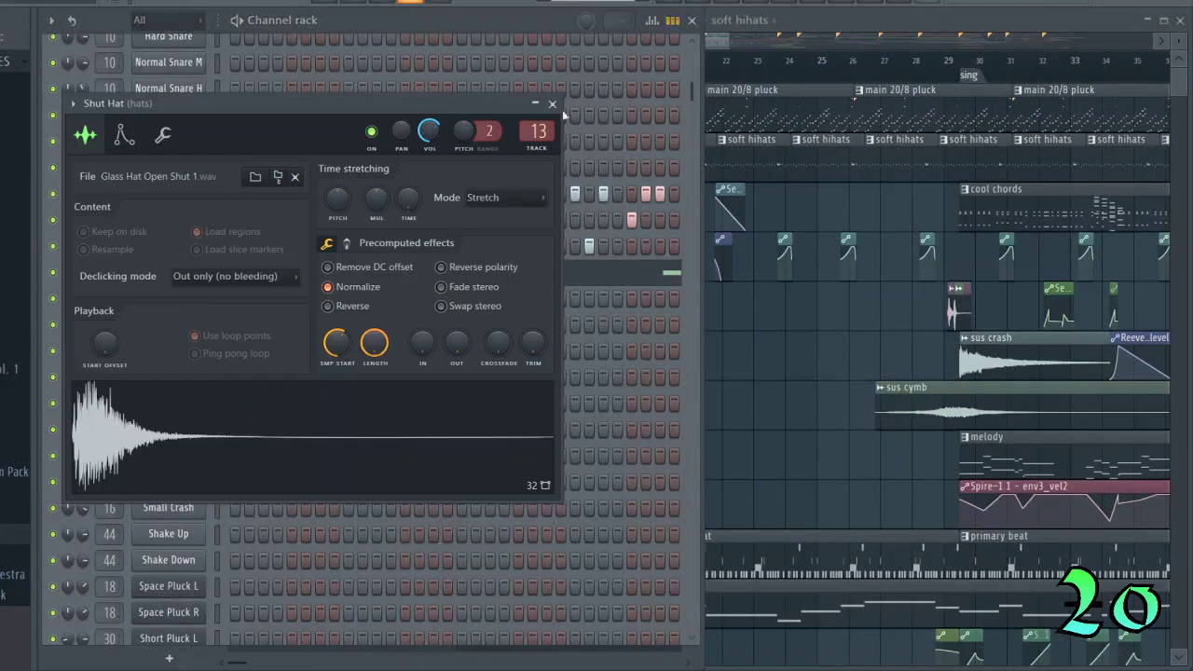
{"action": "left_click", "coordinate": [552, 103]}
{"action": "left_click", "coordinate": [174, 279]}
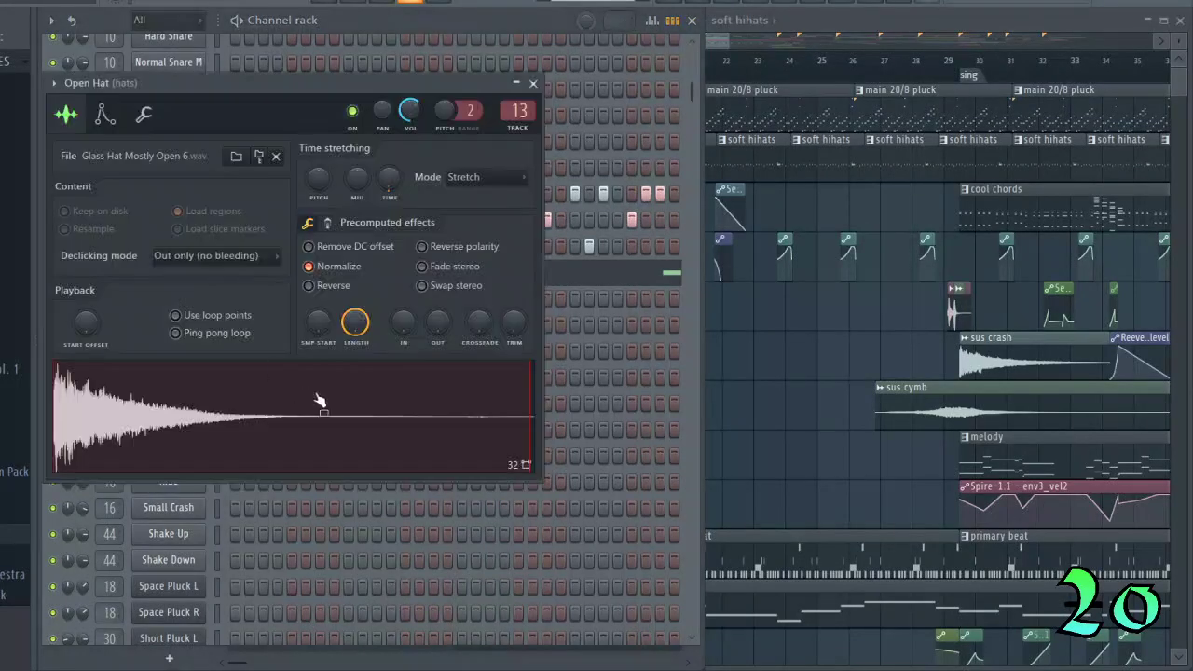
{"action": "left_click", "coordinate": [530, 84]}
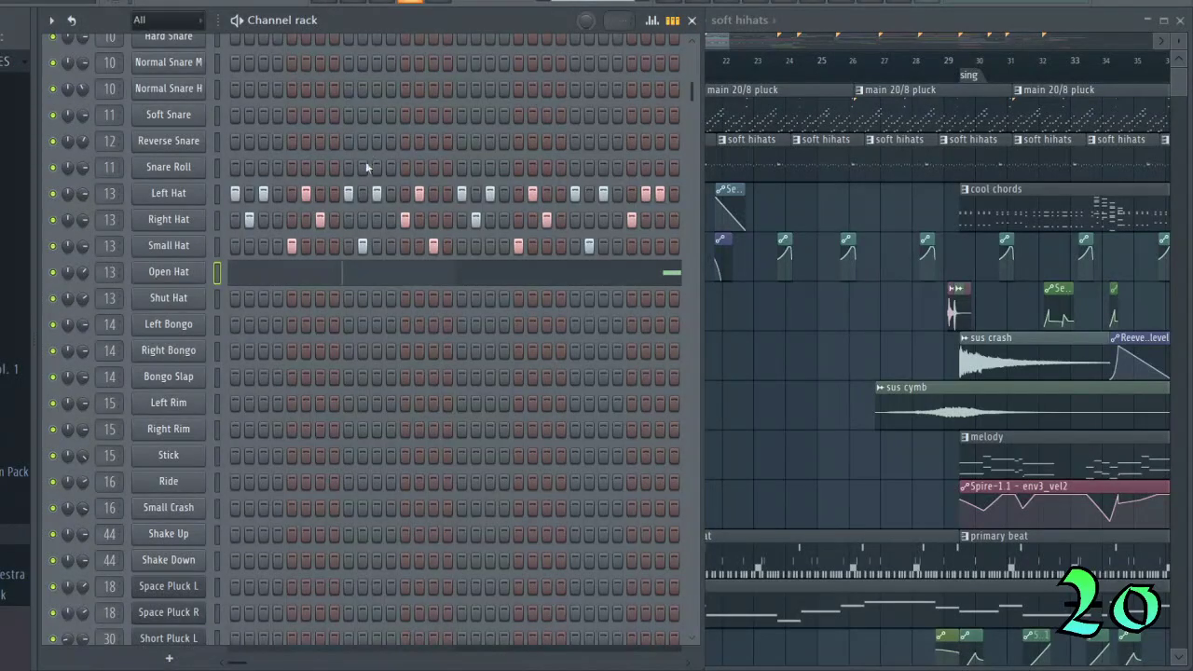
{"action": "left_click", "coordinate": [173, 277]}
{"action": "left_click", "coordinate": [532, 83]}
Reopen the Shut Hat settings repeatedly to examine its sample, leaving them closed.
{"action": "left_click", "coordinate": [195, 298]}
{"action": "left_click", "coordinate": [551, 103]}
{"action": "left_click", "coordinate": [190, 292]}
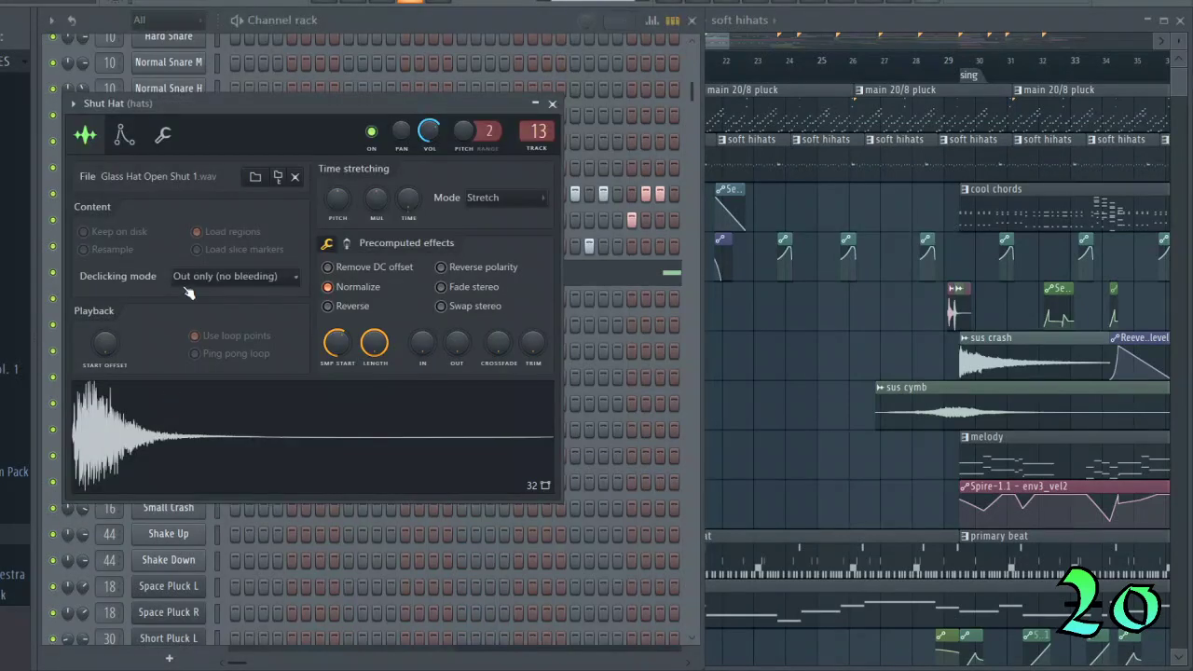
{"action": "left_click", "coordinate": [552, 104]}
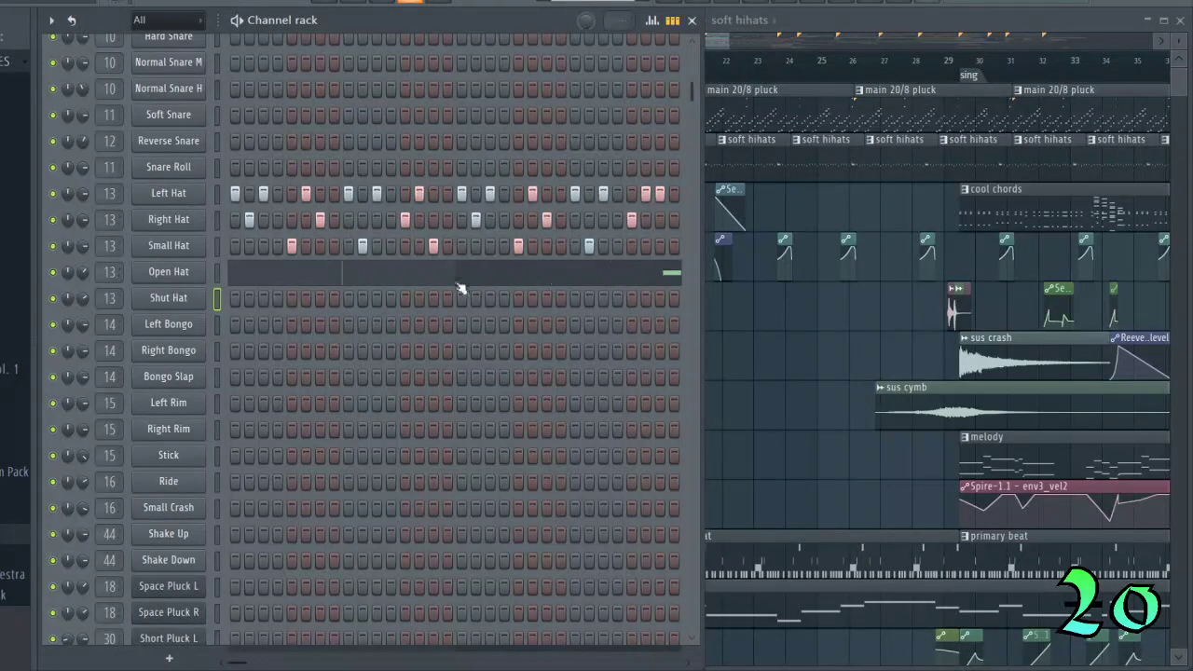
{"action": "left_click", "coordinate": [182, 299]}
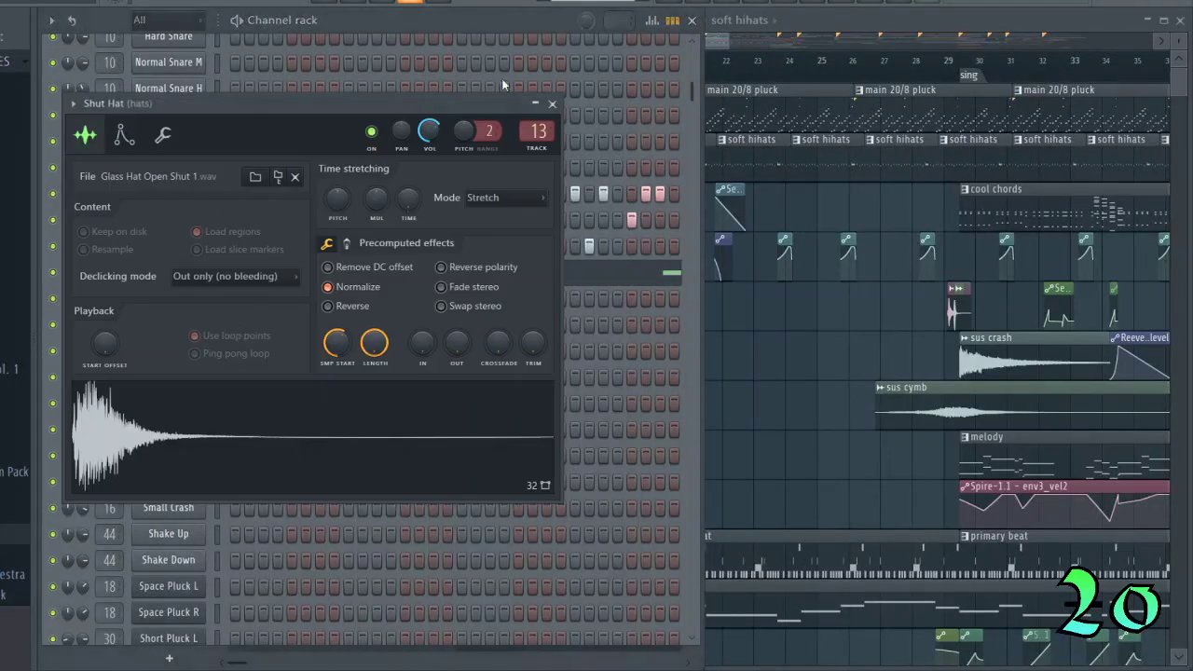
{"action": "left_click", "coordinate": [548, 100]}
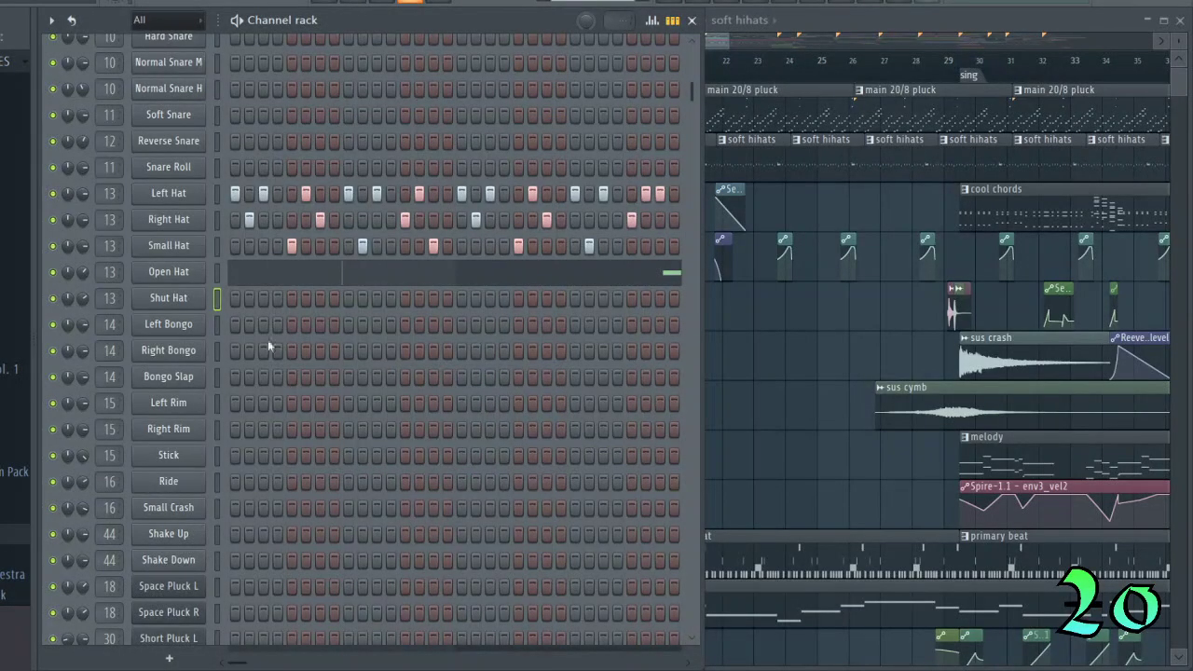
Select the hat channels from Left Hat through Shut Hat, and check the Shut Hat sample before closing its settings.
{"action": "left_click_drag", "start_coordinate": [215, 193], "coordinate": [212, 301]}
{"action": "left_click", "coordinate": [189, 308]}
{"action": "left_click", "coordinate": [548, 101]}
Select the percussion channels from Left Bongo through Shake Down in the channel rack.
{"action": "left_click_drag", "start_coordinate": [217, 324], "coordinate": [220, 372]}
{"action": "double_click", "coordinate": [215, 348]}
{"action": "left_click", "coordinate": [216, 324]}
{"action": "double_click", "coordinate": [220, 324]}
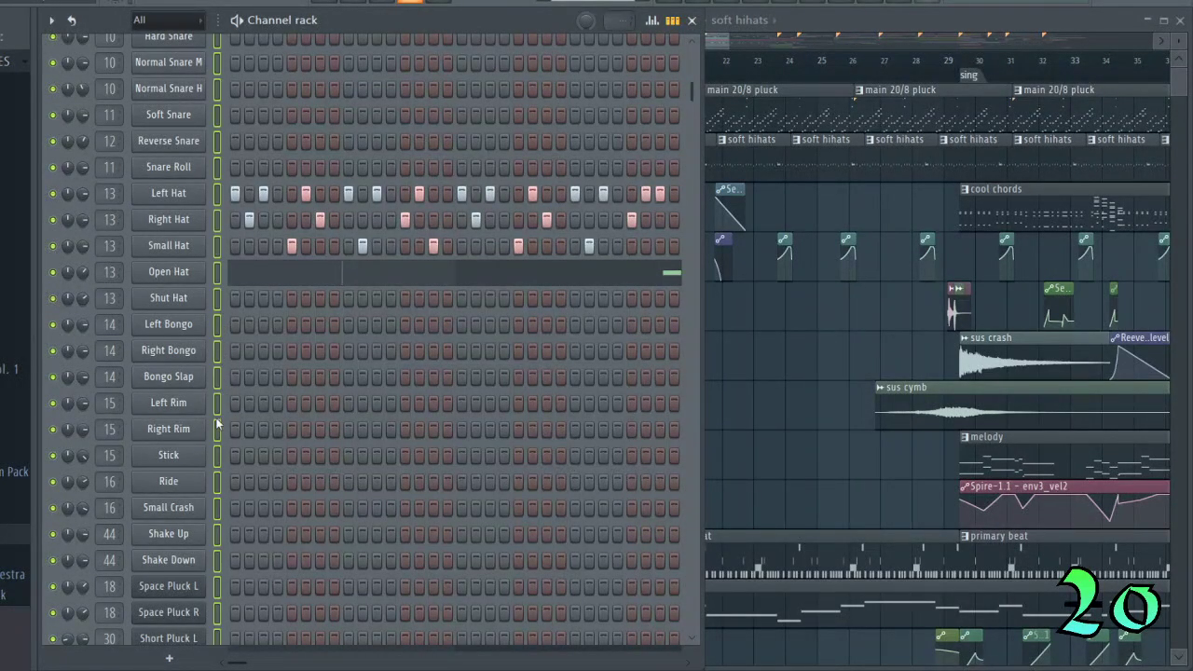
{"action": "left_click", "coordinate": [217, 428]}
{"action": "left_click_drag", "start_coordinate": [217, 324], "coordinate": [223, 559]}
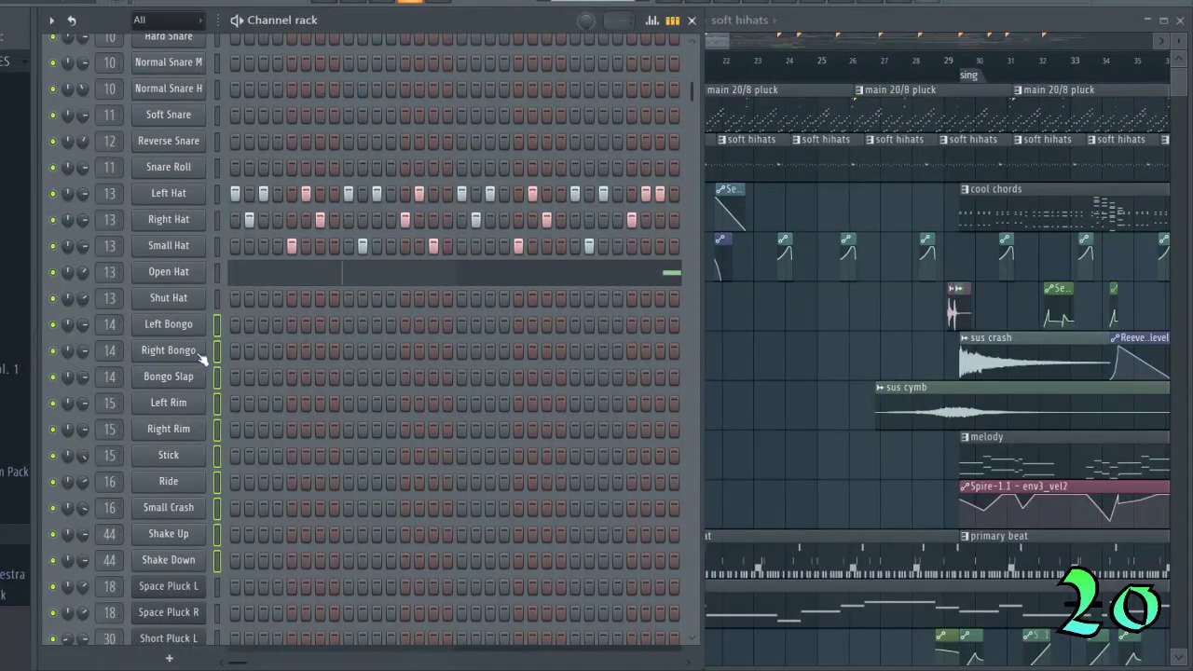
Check the Left Bongo and Right Bongo channels' samples one after the other.
{"action": "left_click", "coordinate": [195, 326]}
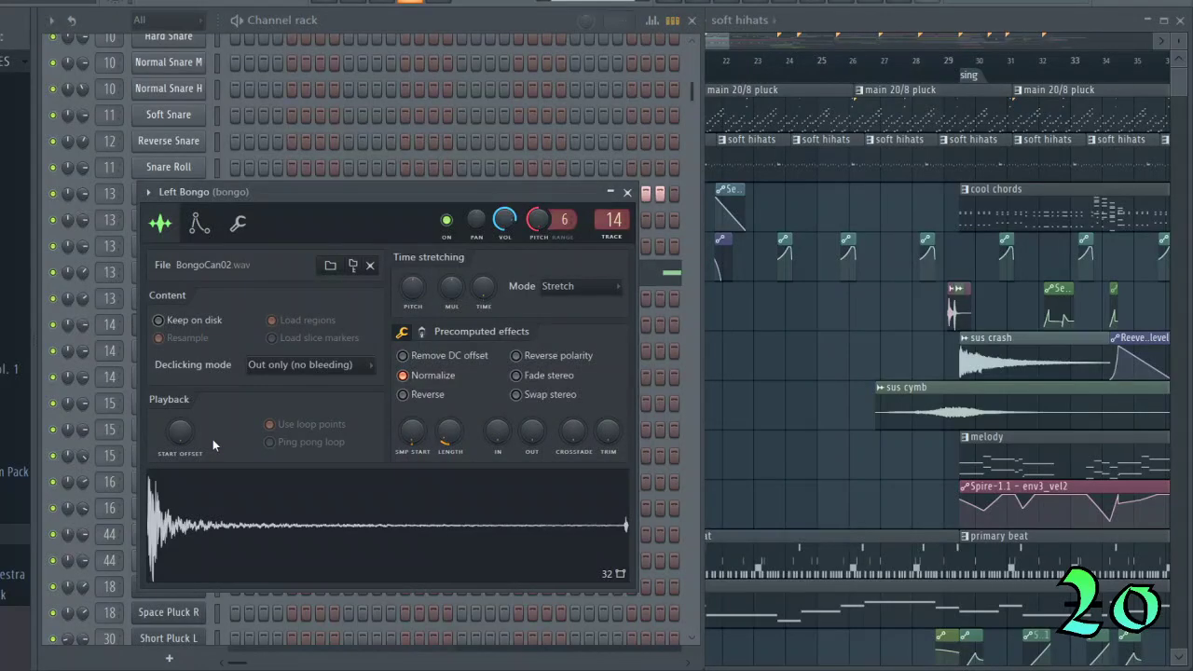
{"action": "left_click", "coordinate": [627, 192]}
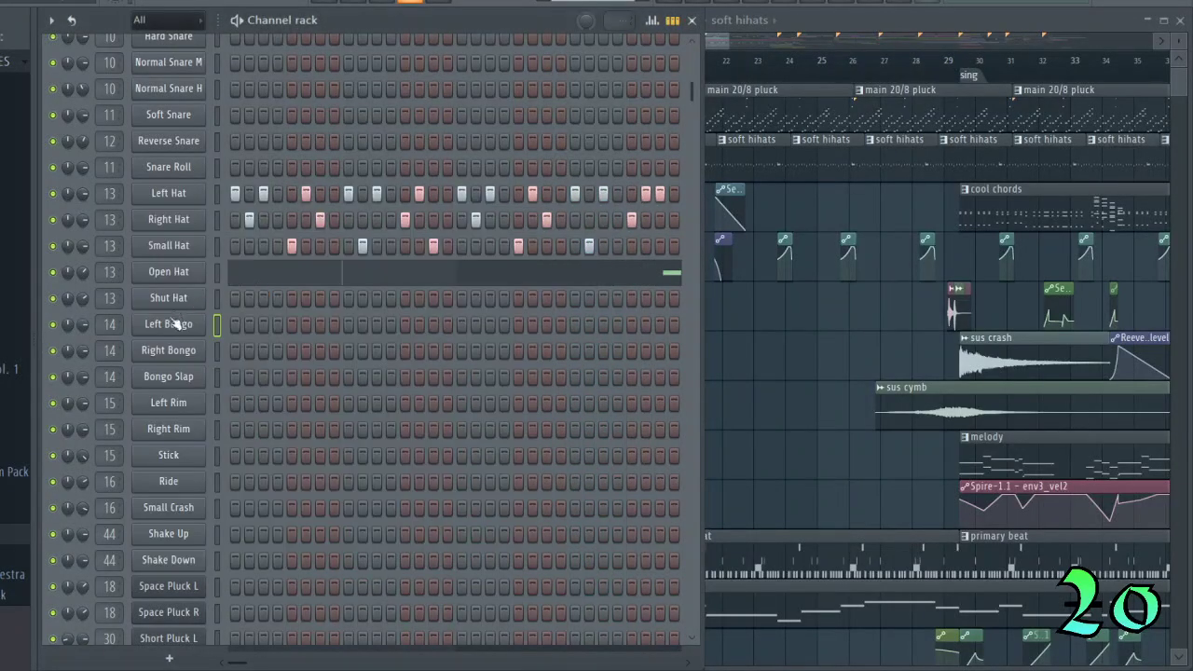
{"action": "left_click", "coordinate": [176, 352]}
{"action": "left_click", "coordinate": [667, 221]}
{"action": "key", "text": "Up"}
Alternate the channel selection between Right Bongo and Left Bongo, finishing with Right Bongo and Bongo Slap selected.
{"action": "left_click", "coordinate": [218, 350]}
{"action": "left_click", "coordinate": [218, 326]}
{"action": "left_click", "coordinate": [218, 350]}
{"action": "left_click", "coordinate": [218, 325]}
{"action": "left_click", "coordinate": [218, 351]}
{"action": "left_click", "coordinate": [218, 327]}
{"action": "left_click", "coordinate": [218, 351]}
{"action": "left_click", "coordinate": [217, 324]}
{"action": "double_click", "coordinate": [216, 350]}
{"action": "mouse_move", "coordinate": [216, 356]}
{"action": "left_mouse_down"}
{"action": "mouse_move", "coordinate": [217, 339]}
{"action": "mouse_move", "coordinate": [216, 377]}
{"action": "left_mouse_up"}
Compare the Bongo Slap, Left Bongo and Right Bongo samples, moving the windows aside and closing the Right Bongo settings.
{"action": "left_click", "coordinate": [177, 377]}
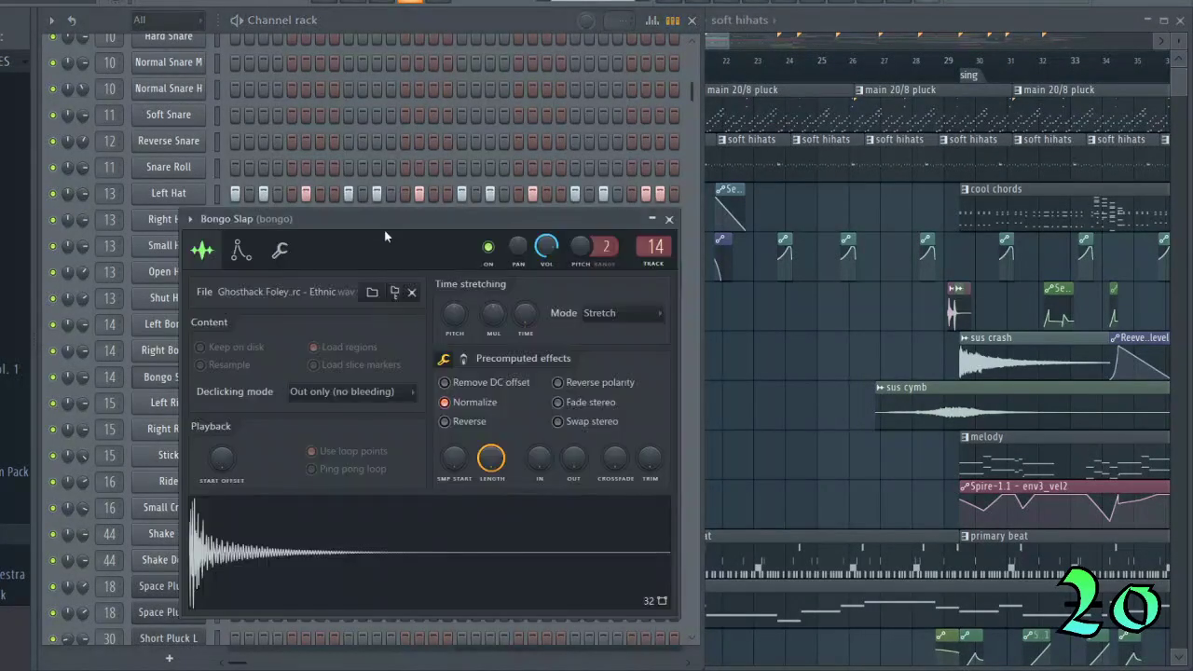
{"action": "left_click_drag", "start_coordinate": [385, 225], "coordinate": [522, 151]}
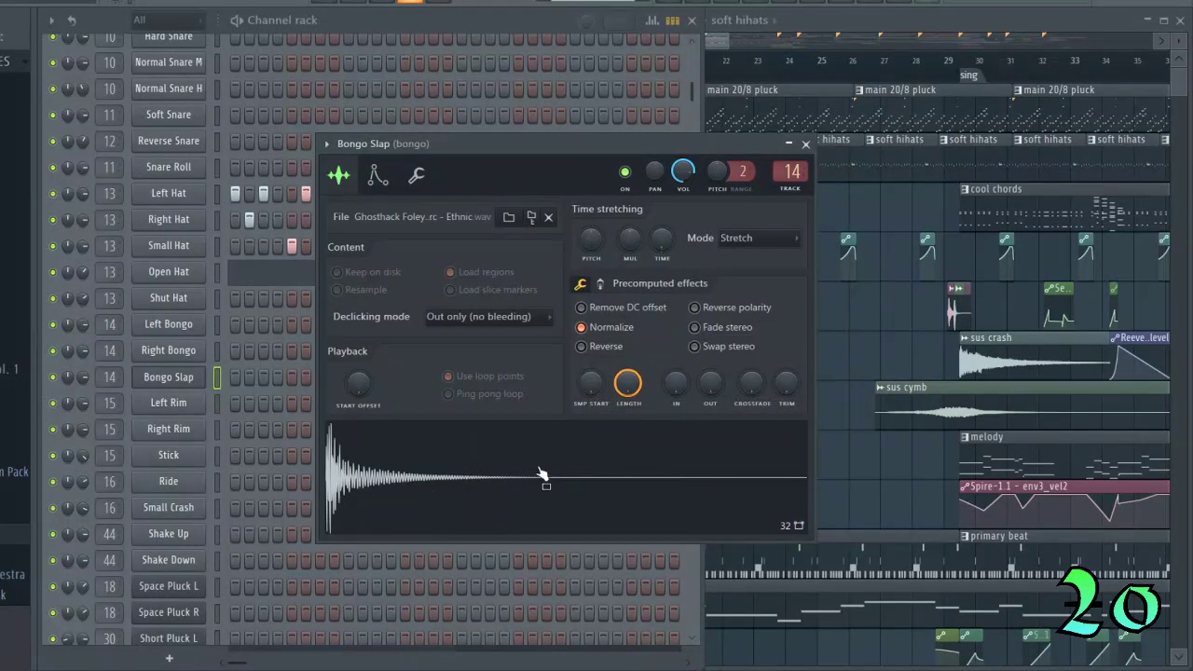
{"action": "left_click", "coordinate": [191, 325]}
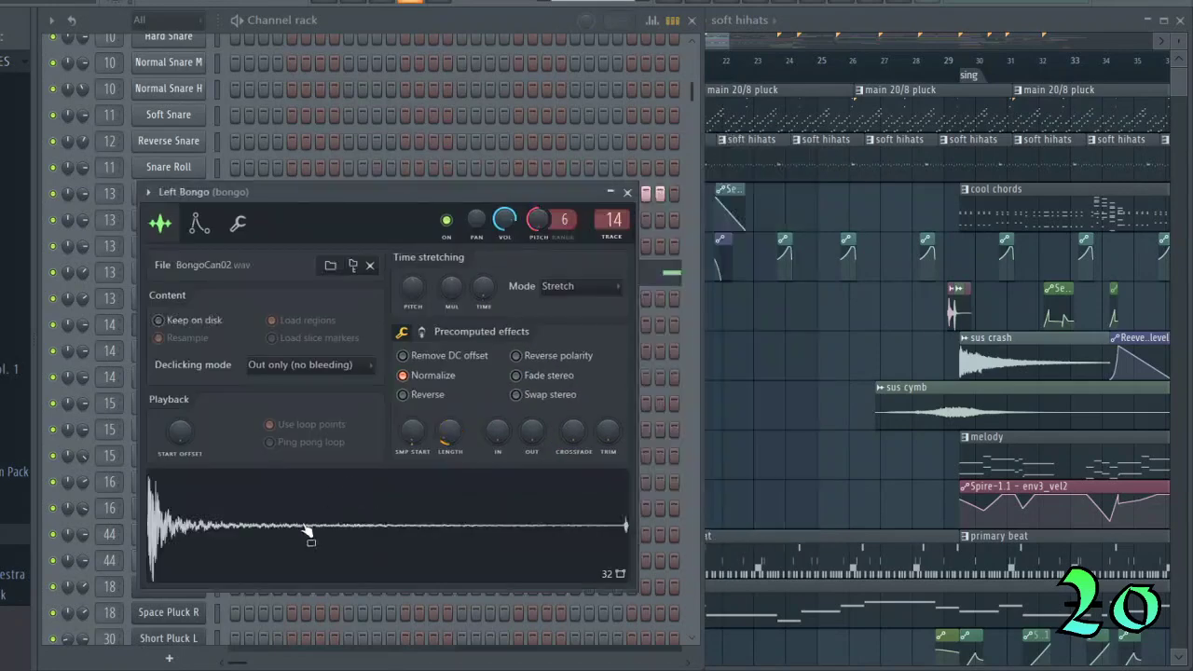
{"action": "left_click_drag", "start_coordinate": [333, 217], "coordinate": [594, 205]}
{"action": "left_click", "coordinate": [177, 358]}
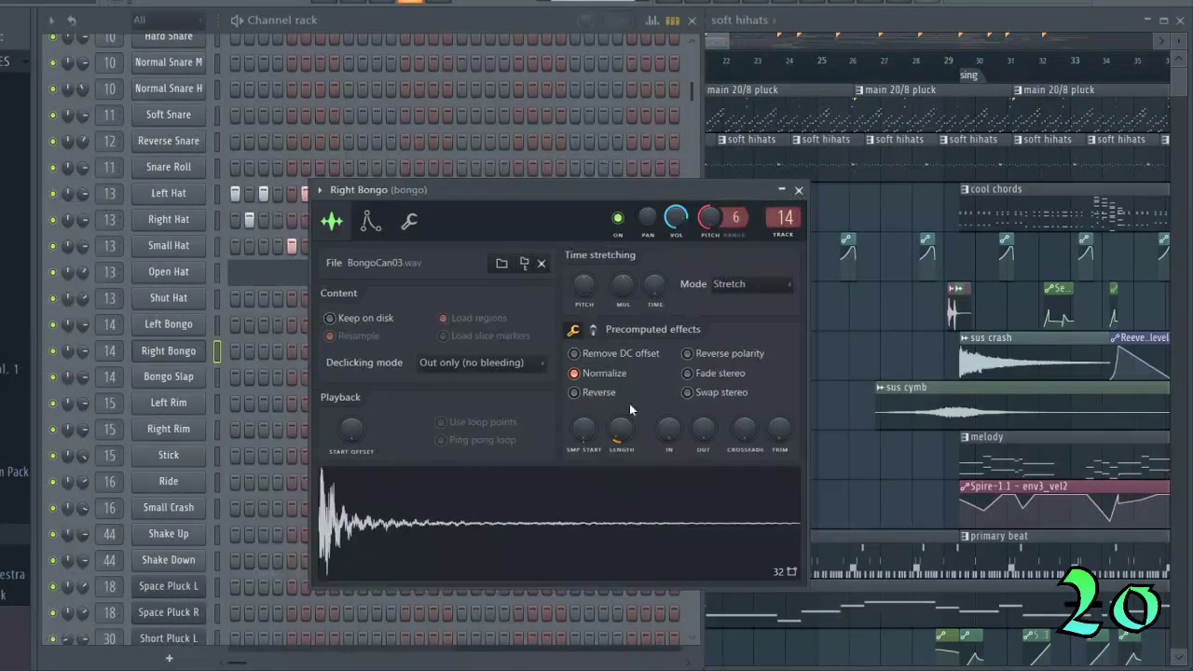
{"action": "left_click", "coordinate": [798, 191]}
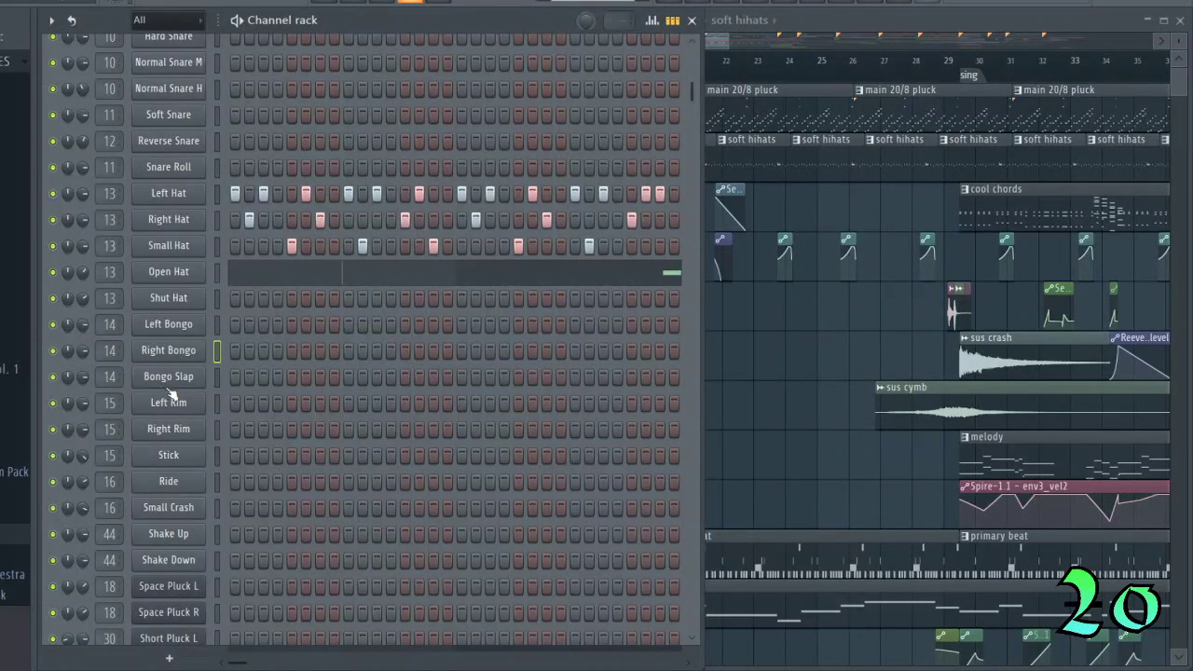
Recheck the Bongo Slap sample twice and the Right Bongo sample once, closing the settings each time.
{"action": "left_click", "coordinate": [165, 378]}
{"action": "left_click", "coordinate": [805, 144]}
{"action": "left_click", "coordinate": [186, 378]}
{"action": "left_click", "coordinate": [805, 143]}
{"action": "left_click", "coordinate": [176, 351]}
{"action": "left_click", "coordinate": [798, 190]}
Select the Left Rim and Right Rim channels and check each one's sample, closing the settings afterwards.
{"action": "left_click_drag", "start_coordinate": [217, 403], "coordinate": [220, 430]}
{"action": "left_click", "coordinate": [190, 406]}
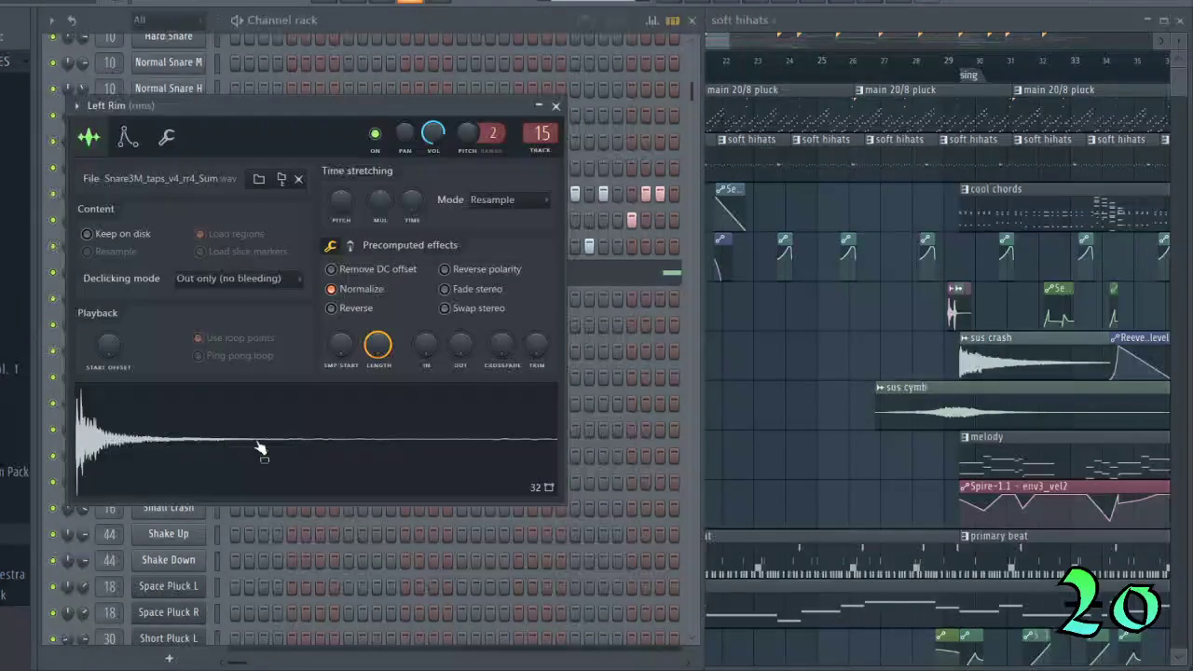
{"action": "left_click", "coordinate": [557, 107]}
{"action": "left_click", "coordinate": [184, 432]}
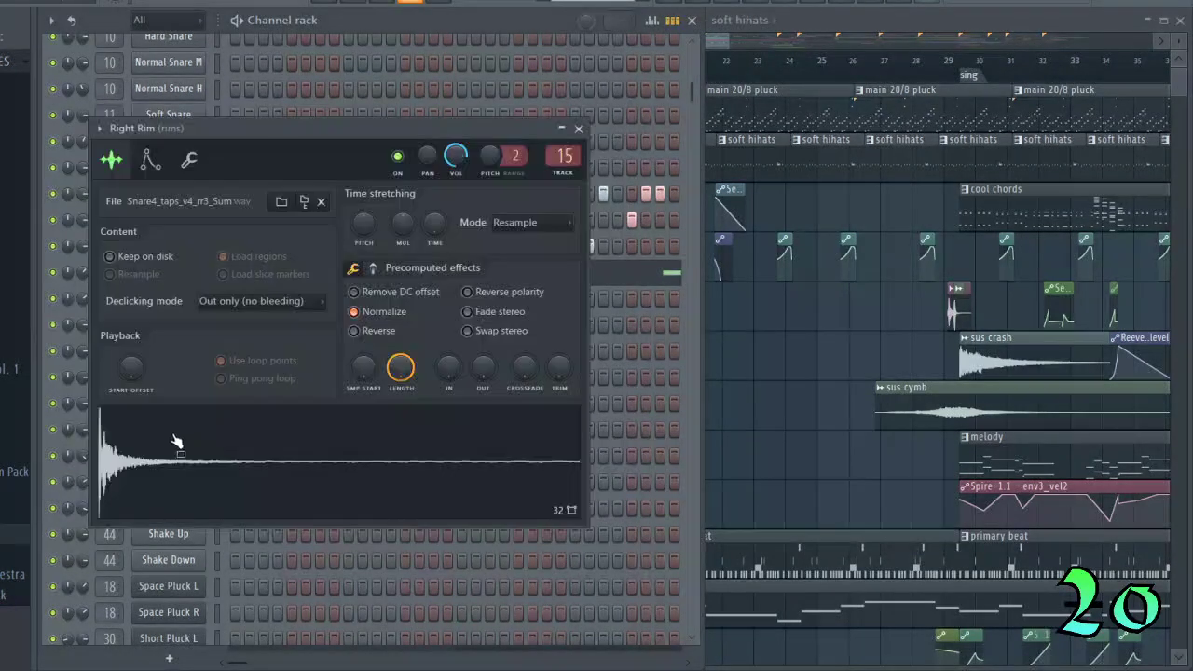
{"action": "left_click", "coordinate": [577, 130]}
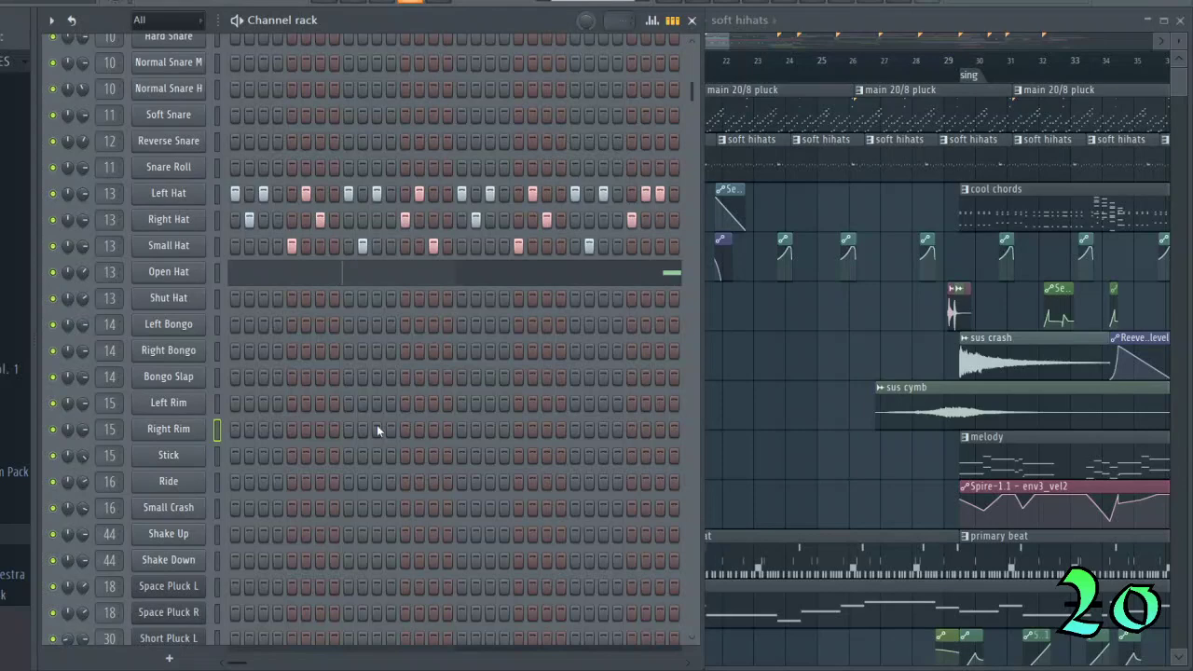
Select the Left Rim channel, switch to Stick and examine the Stick sample's settings before closing them.
{"action": "left_click", "coordinate": [216, 408]}
{"action": "left_click", "coordinate": [217, 455]}
{"action": "left_click", "coordinate": [193, 459]}
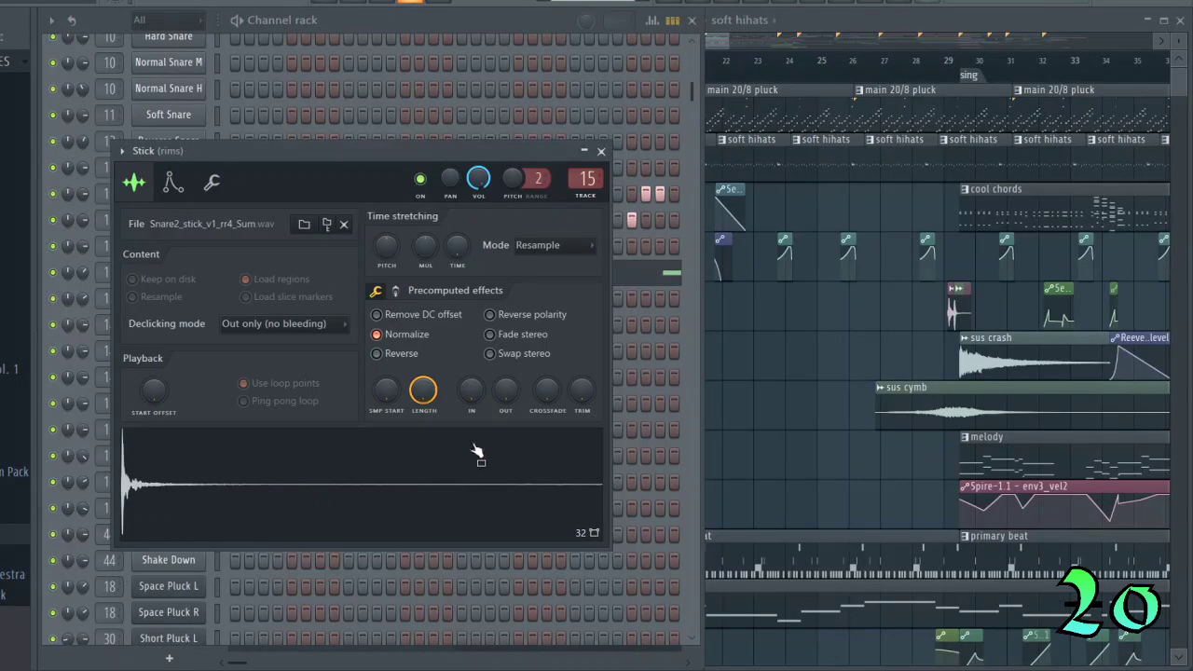
{"action": "left_click", "coordinate": [601, 152]}
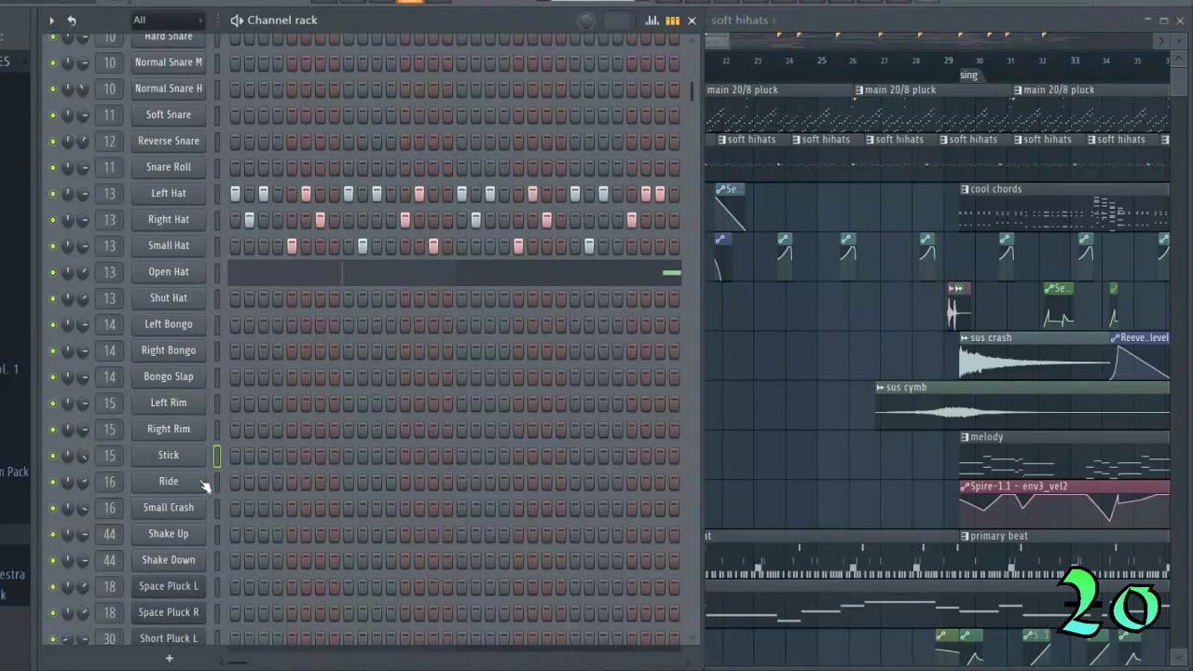
Examine and audition the Ride channel's sample, moving its settings window aside and closing it.
{"action": "scroll", "coordinate": [227, 142], "scroll_direction": "up", "scroll_amount": 3}
{"action": "scroll", "coordinate": [217, 91], "scroll_direction": "down", "scroll_amount": 3}
{"action": "left_click", "coordinate": [176, 485]}
{"action": "left_click_drag", "start_coordinate": [369, 151], "coordinate": [634, 113]}
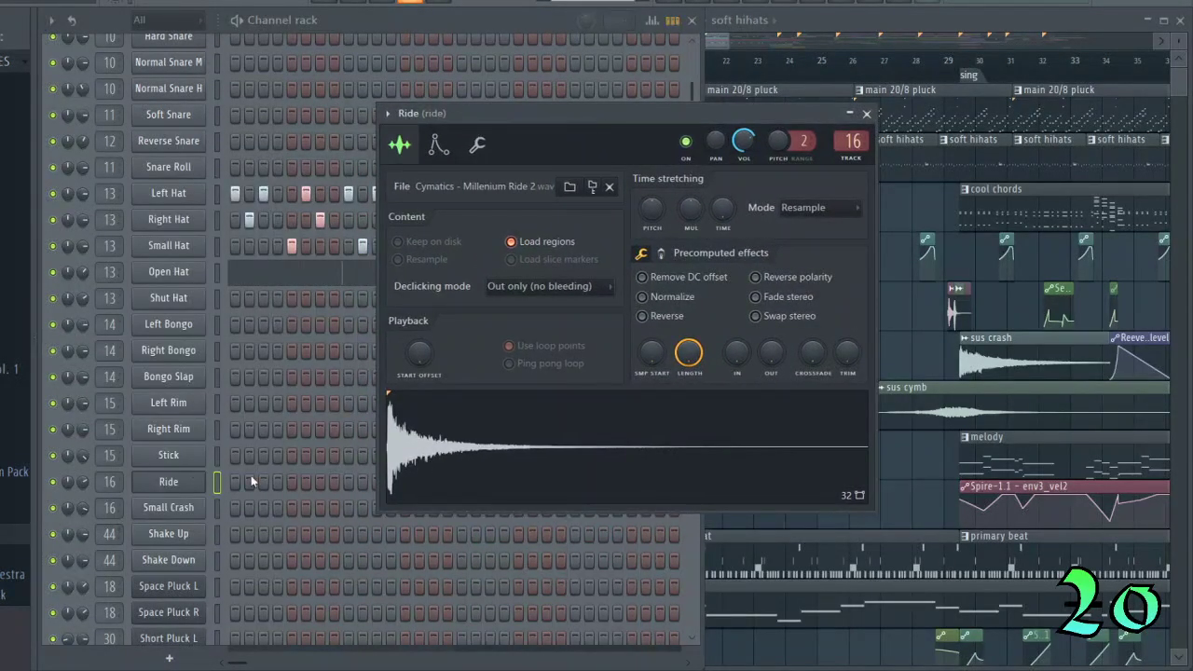
{"action": "left_click", "coordinate": [415, 464]}
{"action": "left_click", "coordinate": [454, 446]}
{"action": "left_click_drag", "start_coordinate": [537, 112], "coordinate": [470, 118]}
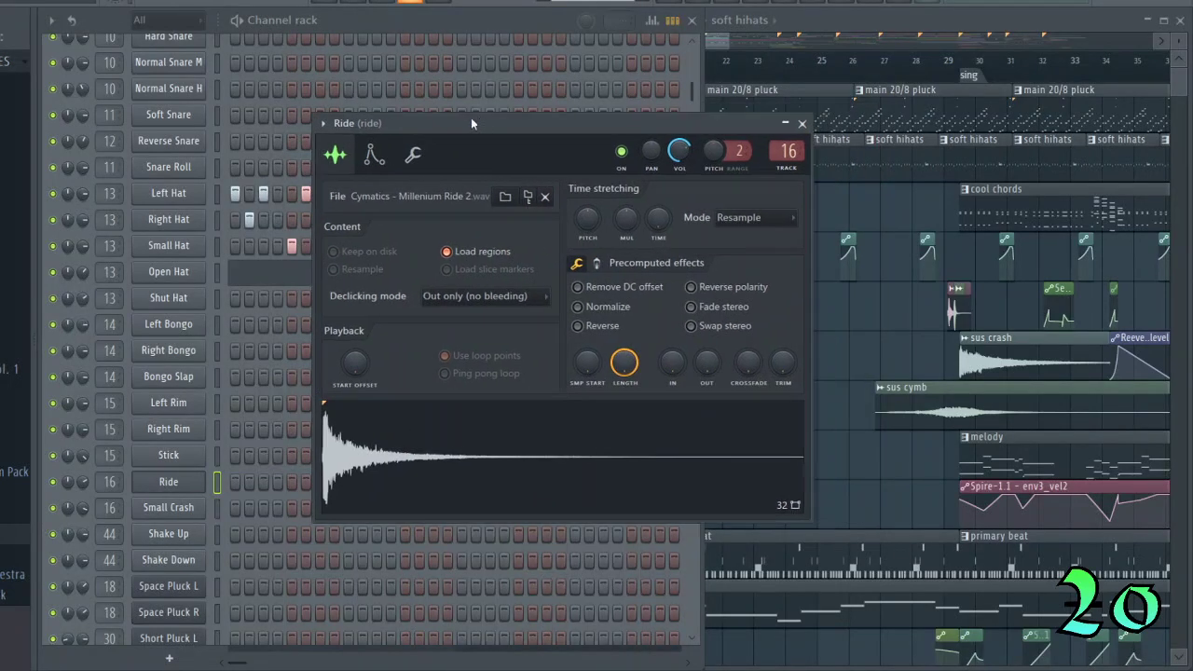
{"action": "left_click", "coordinate": [801, 123]}
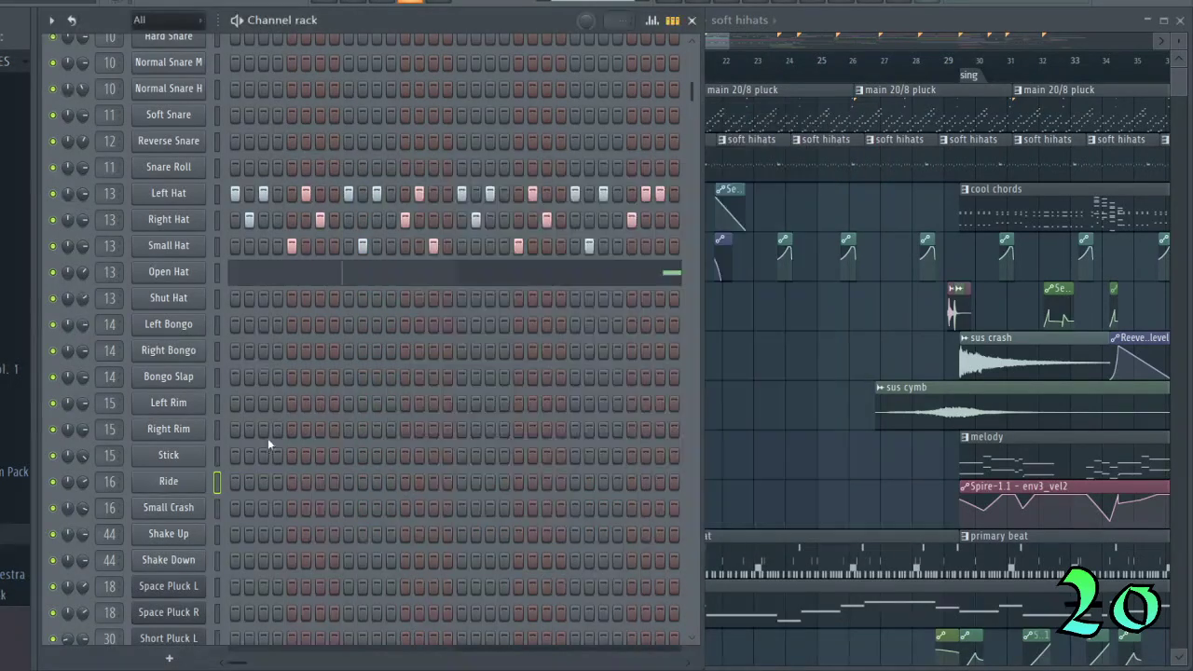
Check the Small Crash, Shake Up and Shake Down samples in order, closing the settings at the end.
{"action": "left_click", "coordinate": [169, 511]}
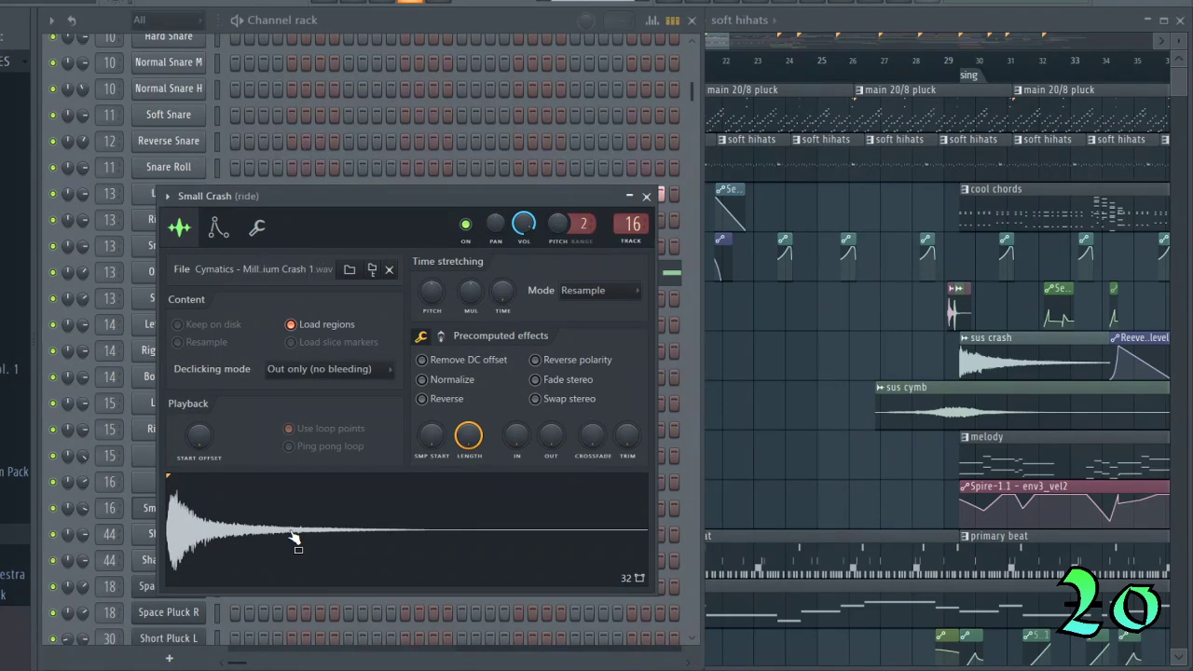
{"action": "left_click", "coordinate": [646, 196]}
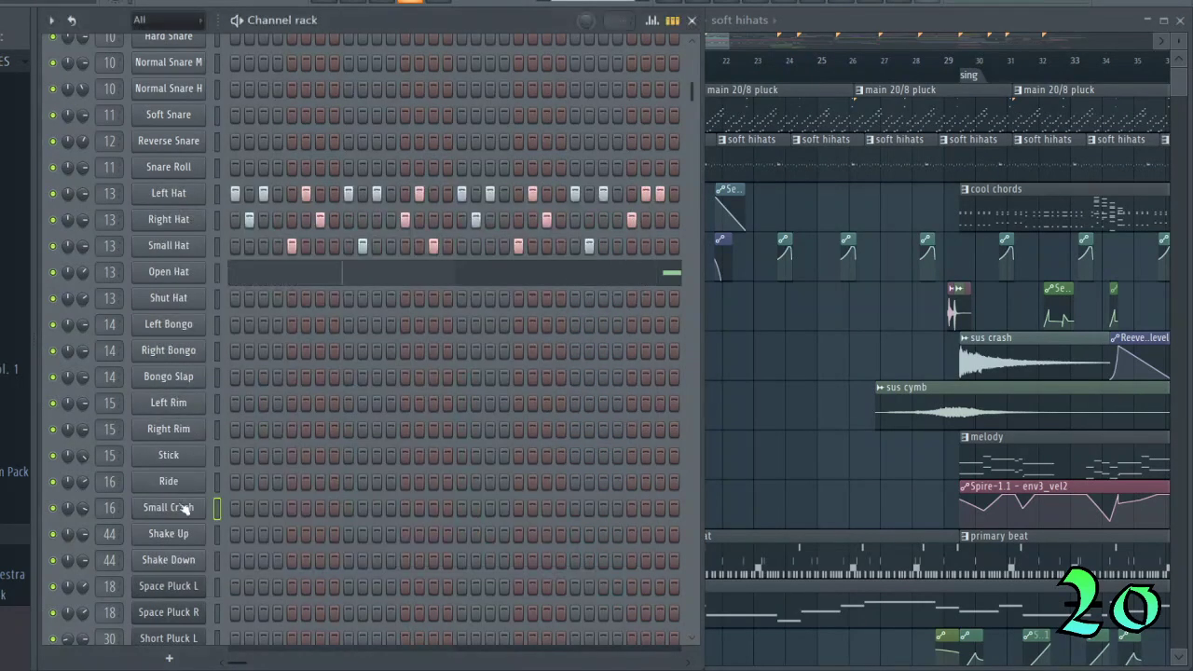
{"action": "left_click", "coordinate": [182, 534]}
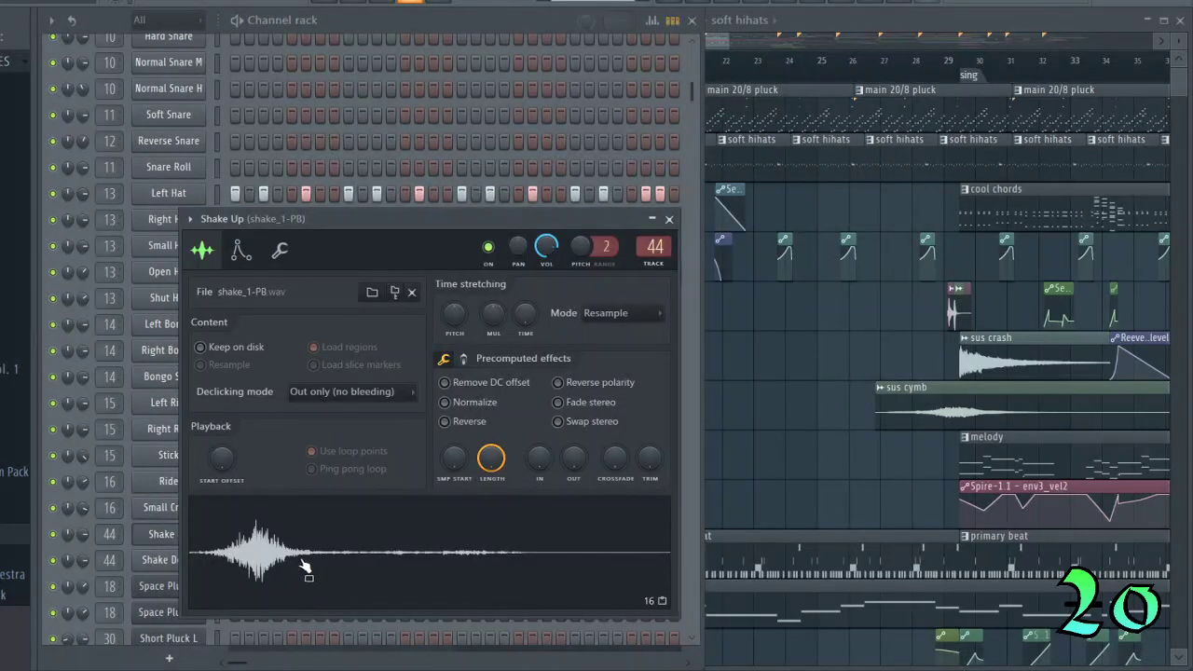
{"action": "left_click", "coordinate": [166, 555]}
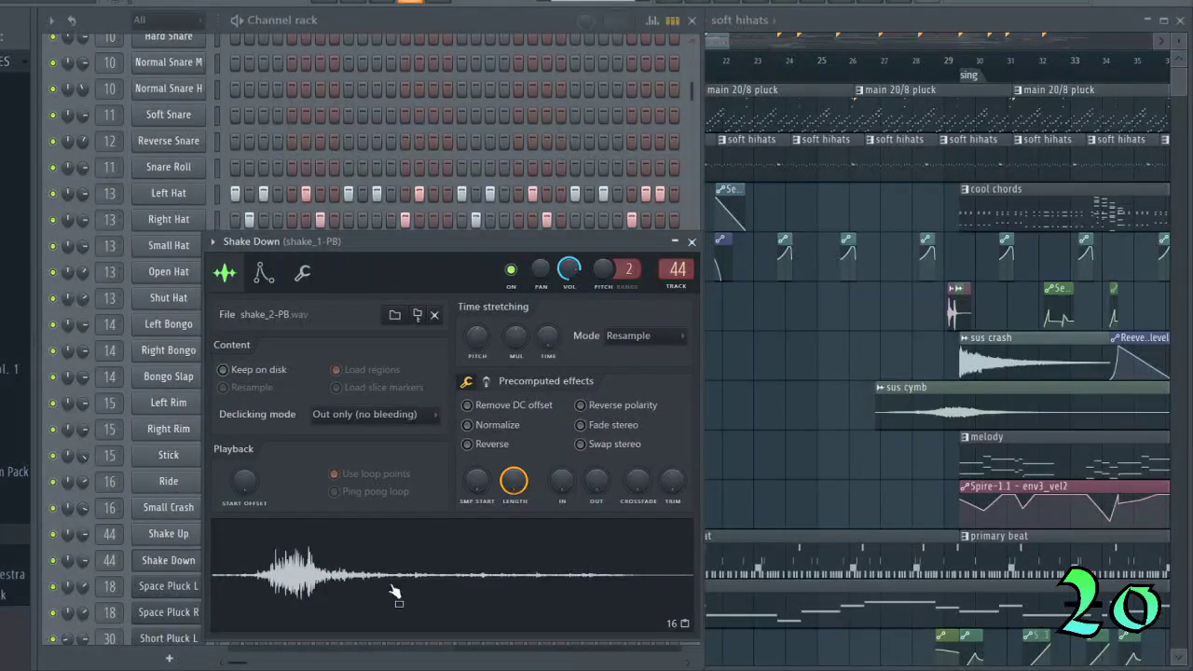
{"action": "left_click", "coordinate": [691, 241]}
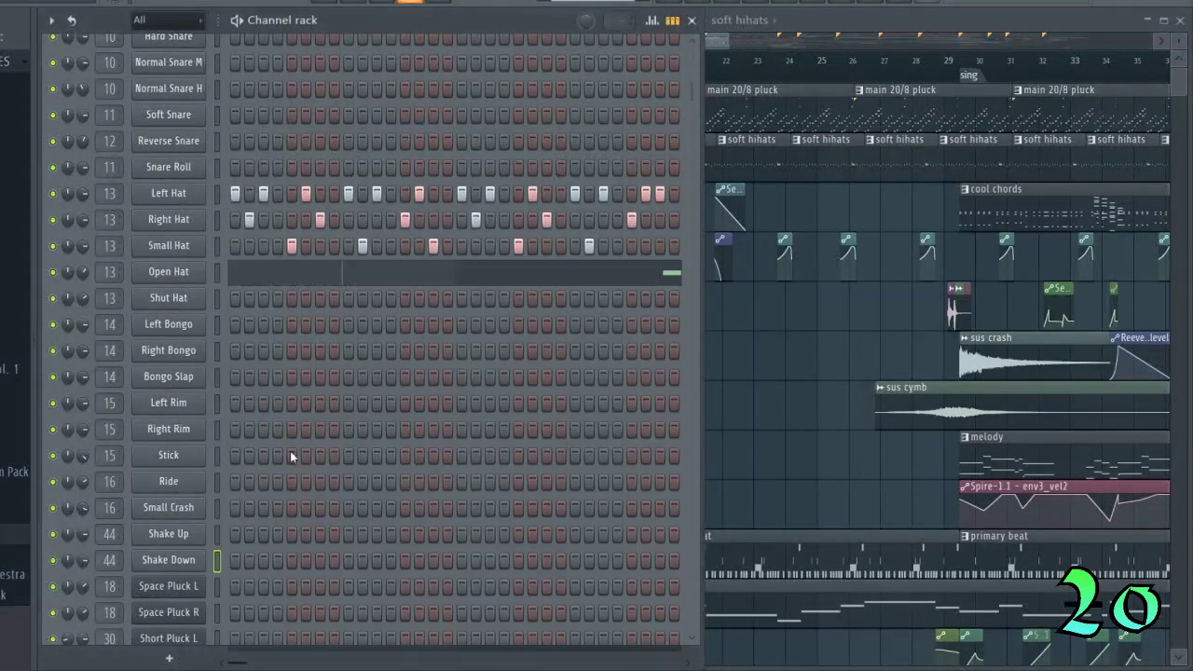
Compare the Shake Up and Shake Down samples once more and close the settings.
{"action": "left_click", "coordinate": [194, 533]}
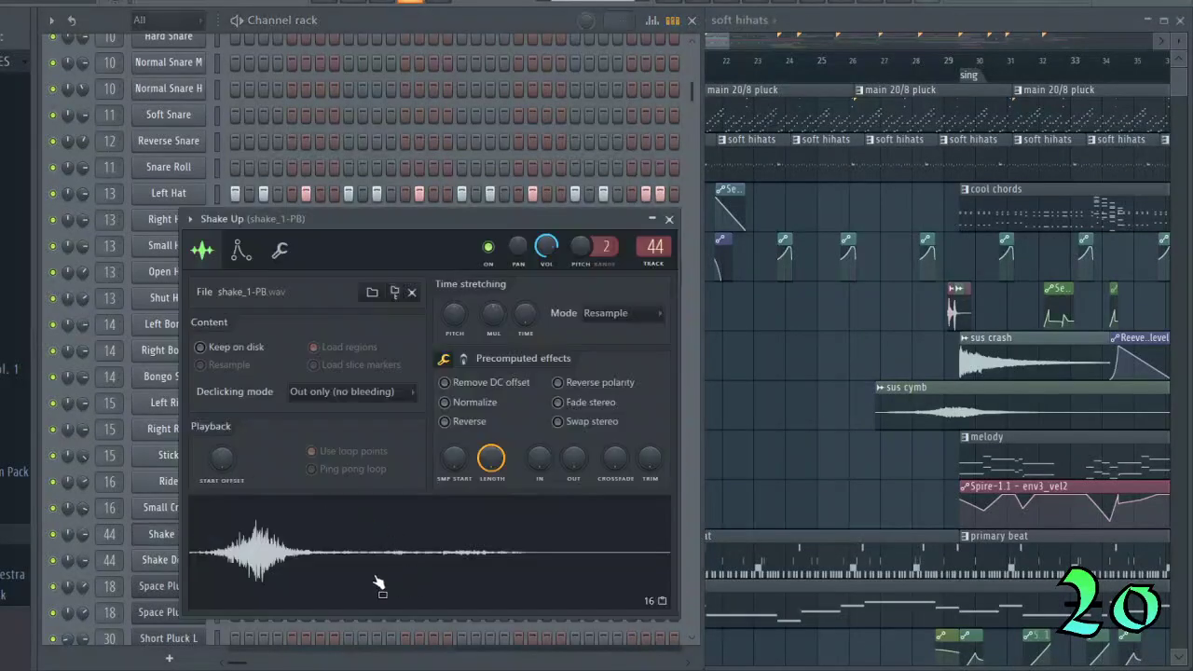
{"action": "left_click", "coordinate": [166, 562]}
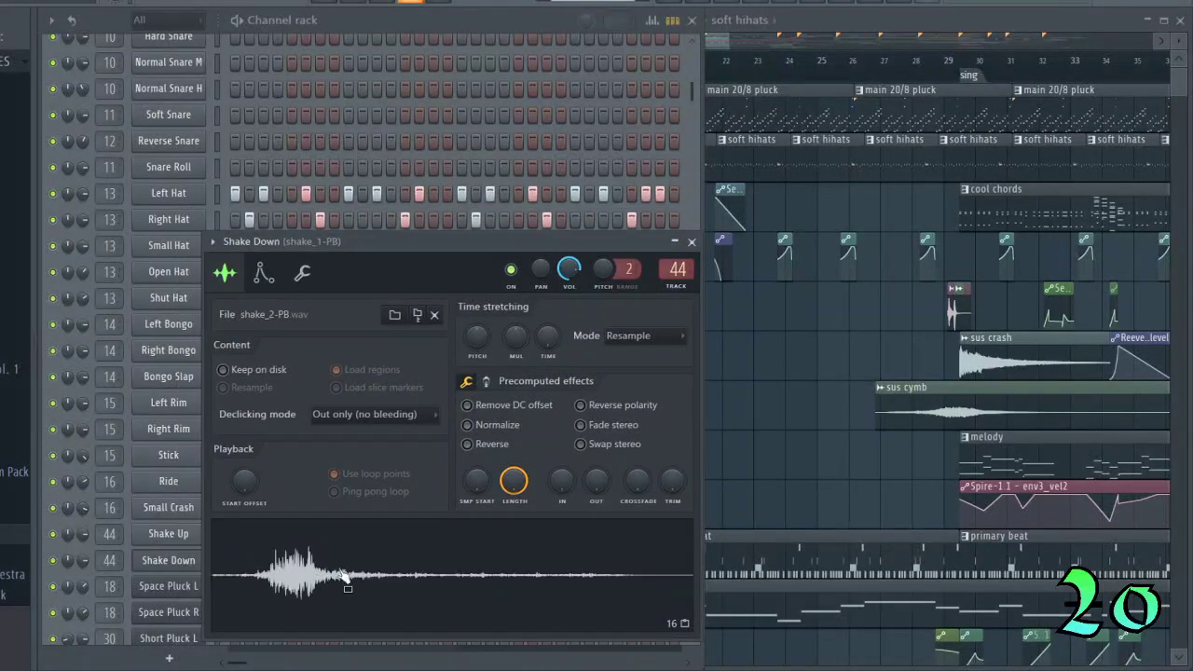
{"action": "left_click", "coordinate": [691, 242]}
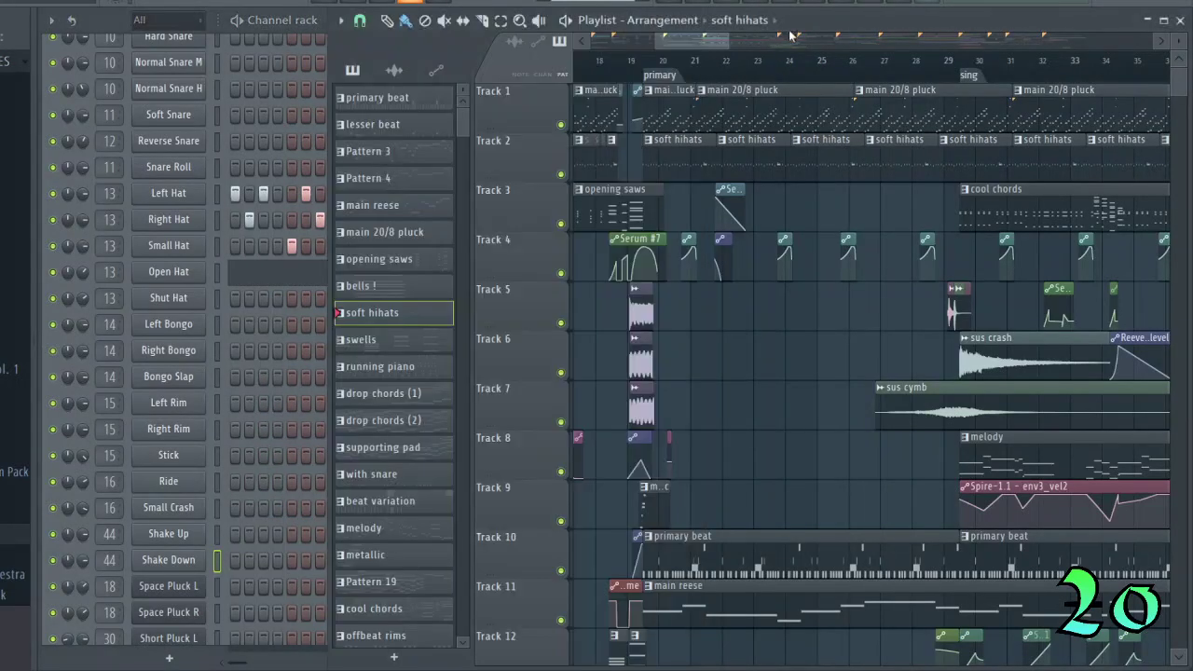
Bring the arrangement forward, view the song's opening section and return to the channel rack.
{"action": "left_click", "coordinate": [801, 30]}
{"action": "left_click_drag", "start_coordinate": [718, 43], "coordinate": [589, 44]}
{"action": "left_click", "coordinate": [99, 29]}
{"action": "left_click", "coordinate": [843, 20]}
{"action": "left_click", "coordinate": [104, 22]}
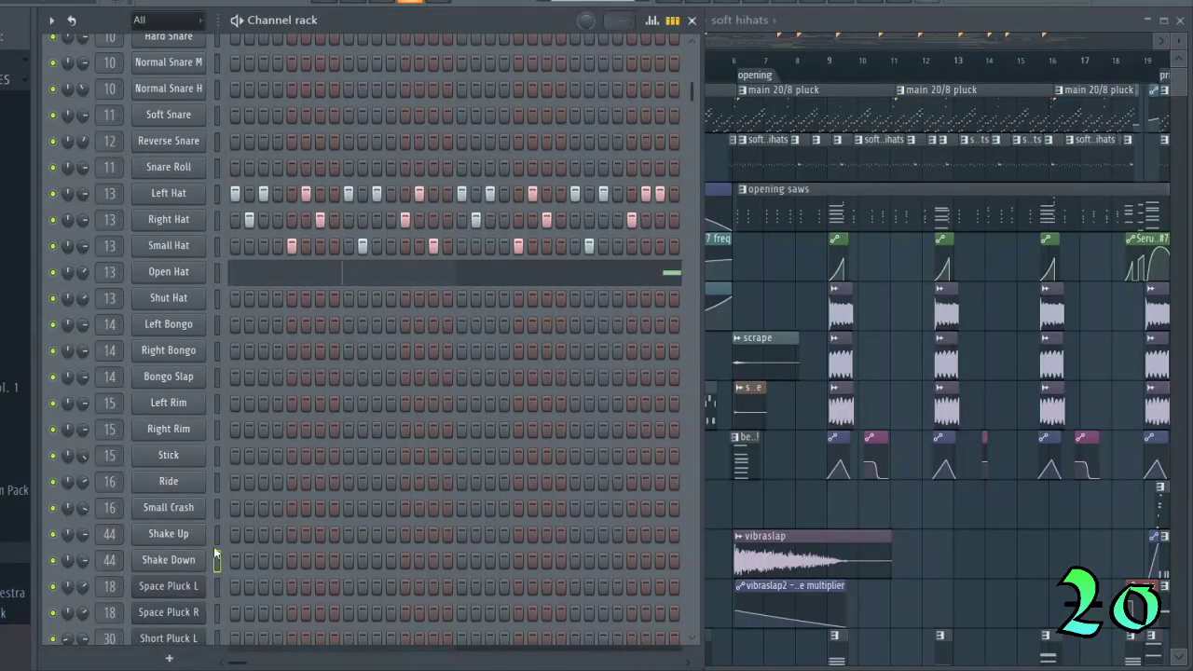
Look through the instrument channels below the drums, selecting a range from Space Pluck L, and finish with only Space Pluck L selected.
{"action": "scroll", "coordinate": [445, 428], "scroll_direction": "down", "scroll_amount": 3}
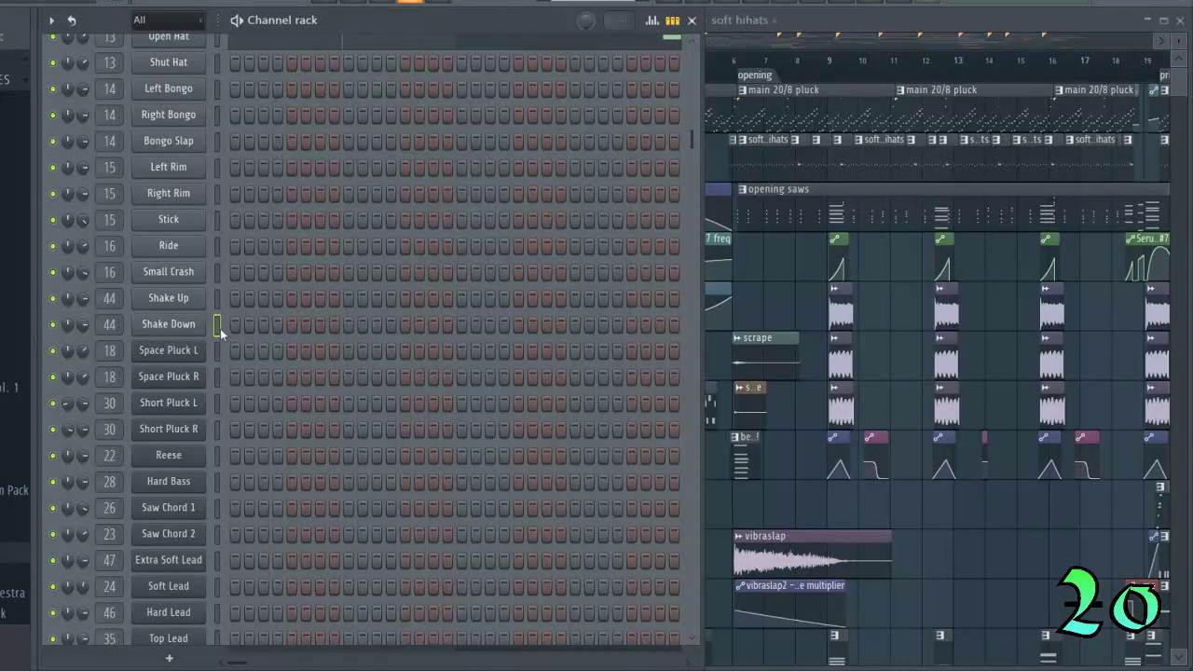
{"action": "scroll", "coordinate": [220, 328], "scroll_direction": "down", "scroll_amount": 3}
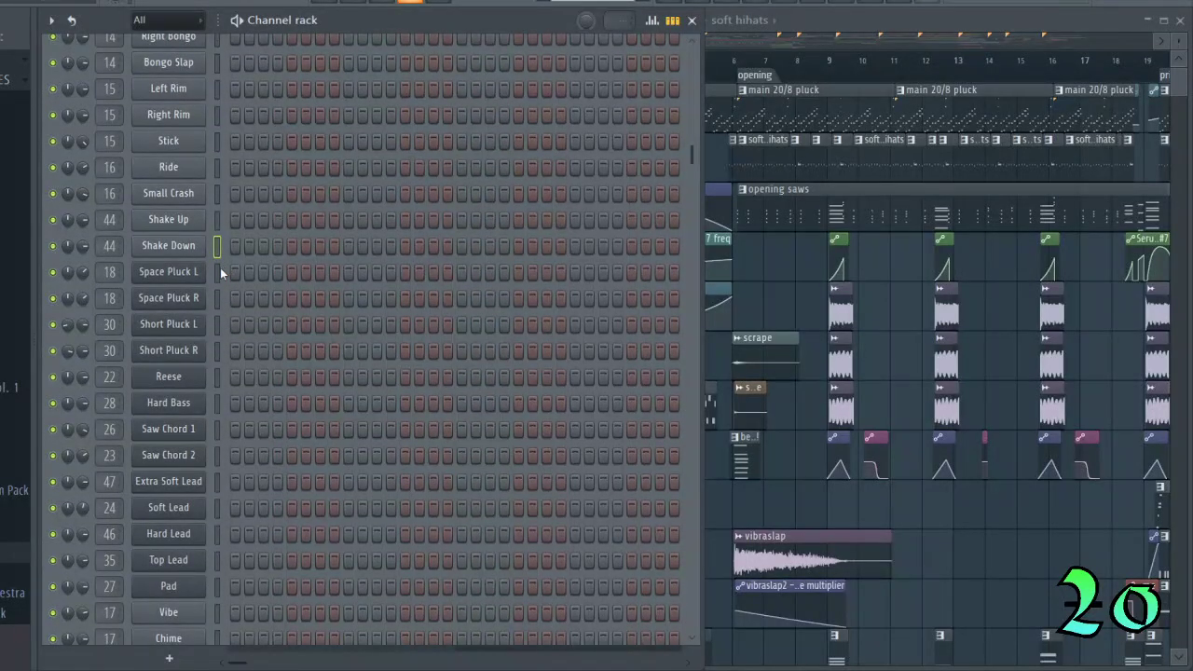
{"action": "left_click_drag", "start_coordinate": [217, 271], "coordinate": [212, 501]}
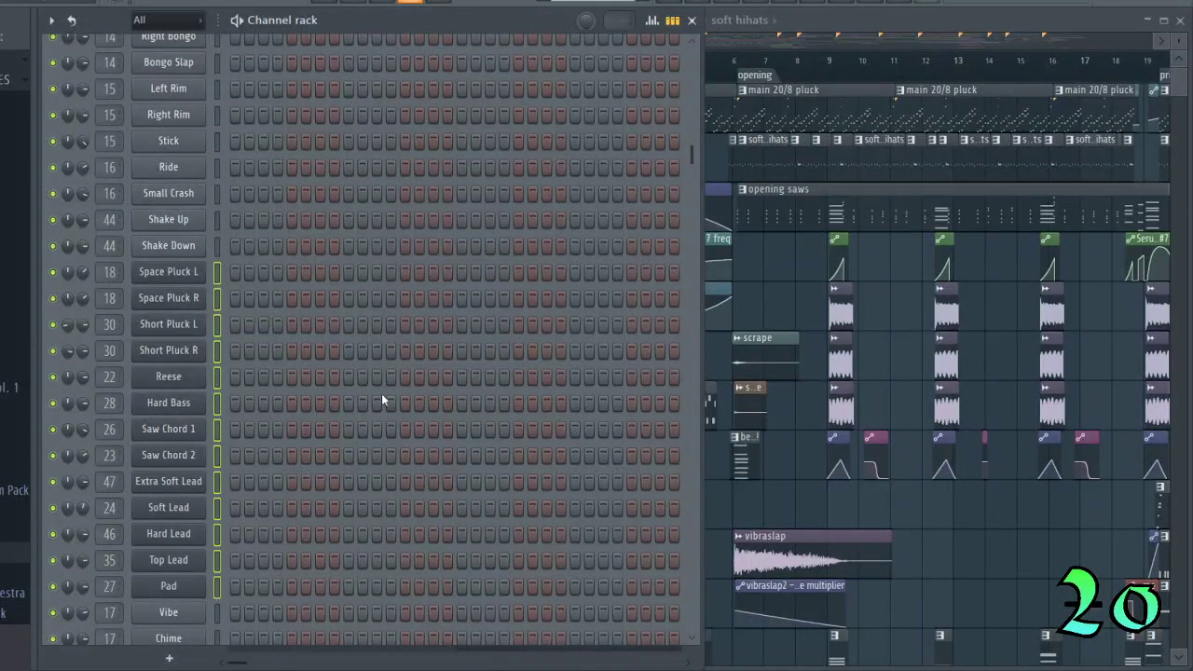
{"action": "scroll", "coordinate": [381, 392], "scroll_direction": "down", "scroll_amount": 3}
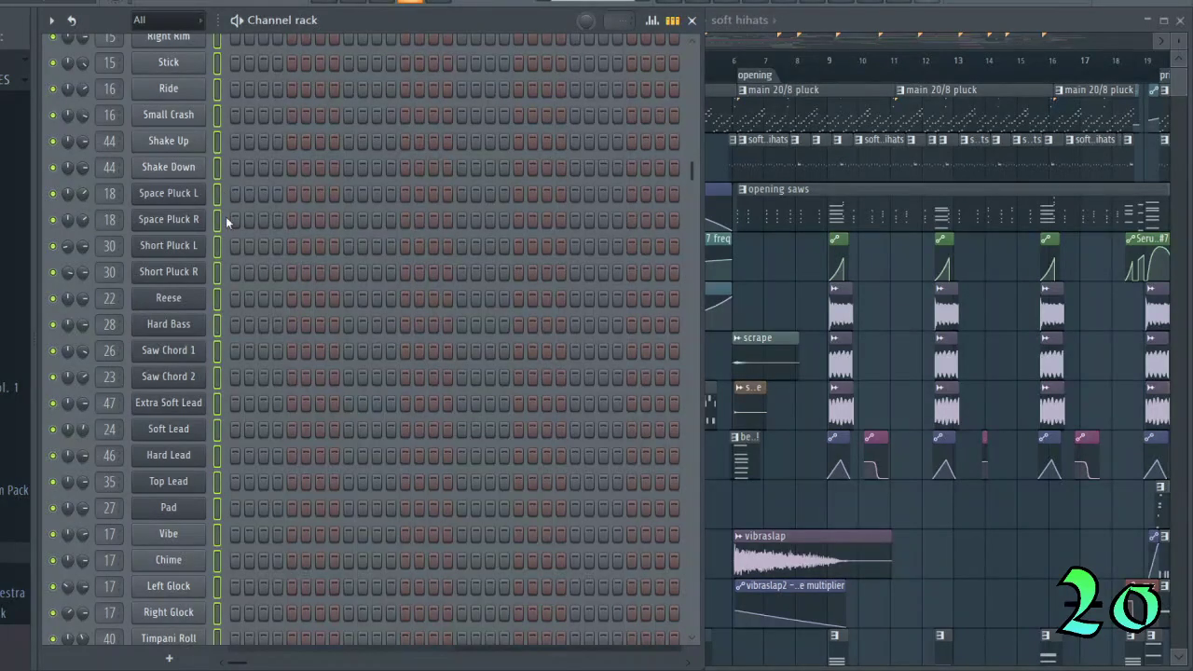
{"action": "left_click", "coordinate": [216, 194]}
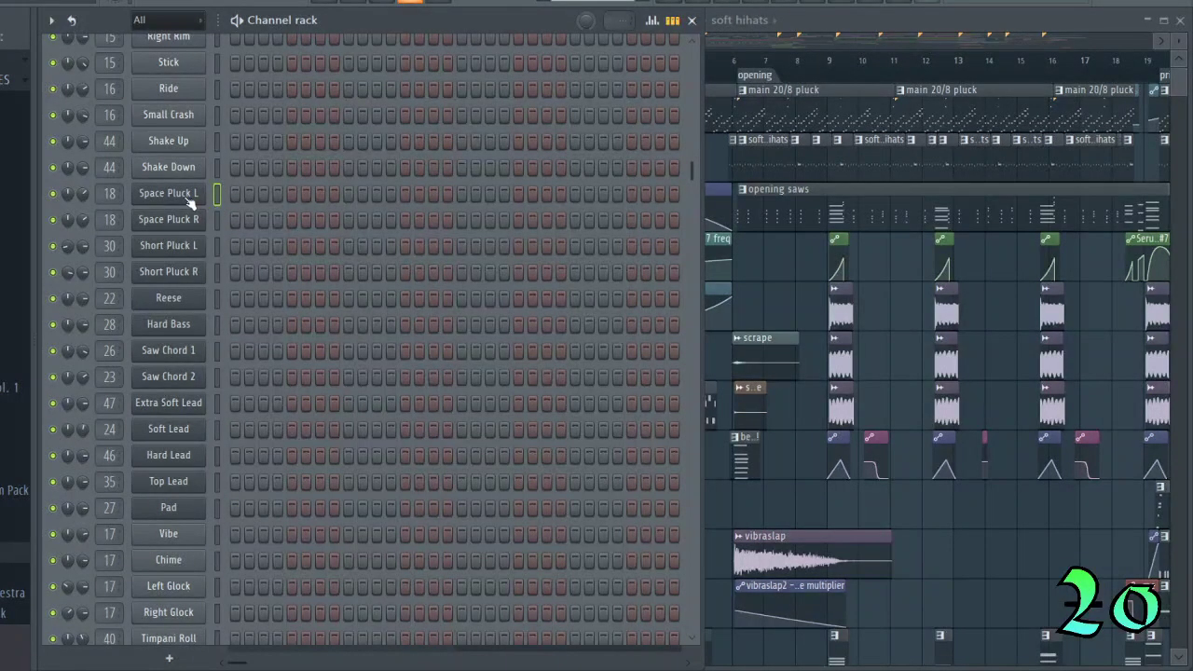
Examine the Serum settings of Space Pluck L and Space Pluck R, moving the Space Pluck L window aside.
{"action": "left_click", "coordinate": [186, 196]}
{"action": "left_click_drag", "start_coordinate": [575, 102], "coordinate": [628, 67]}
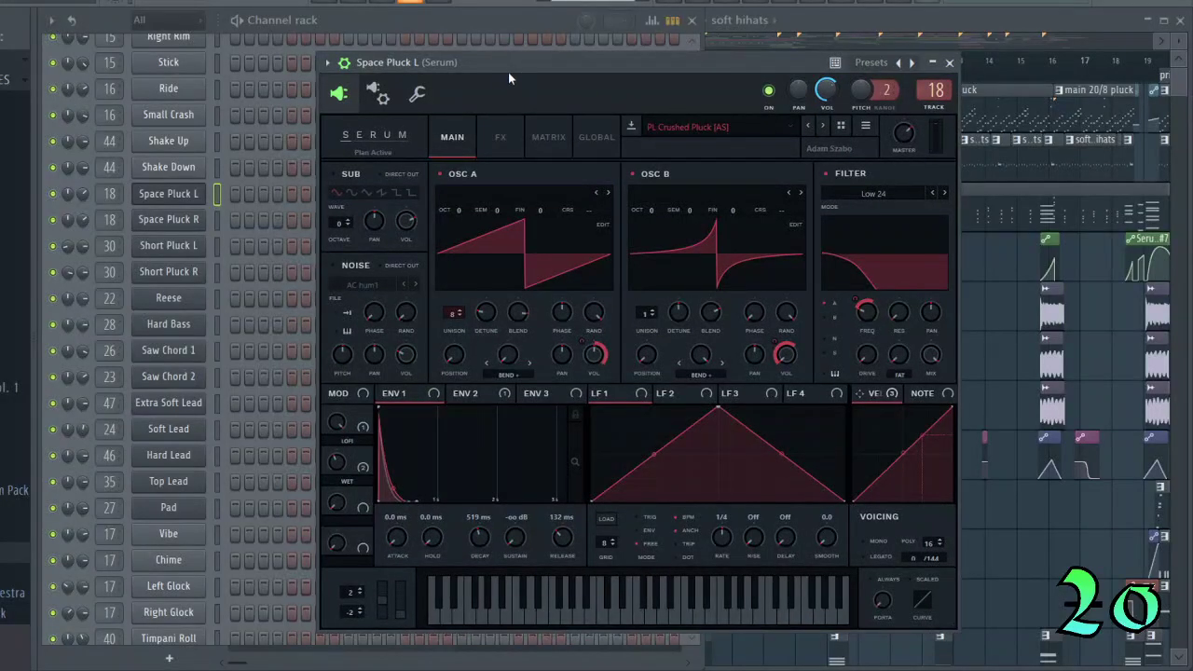
{"action": "left_click_drag", "start_coordinate": [508, 72], "coordinate": [526, 70]}
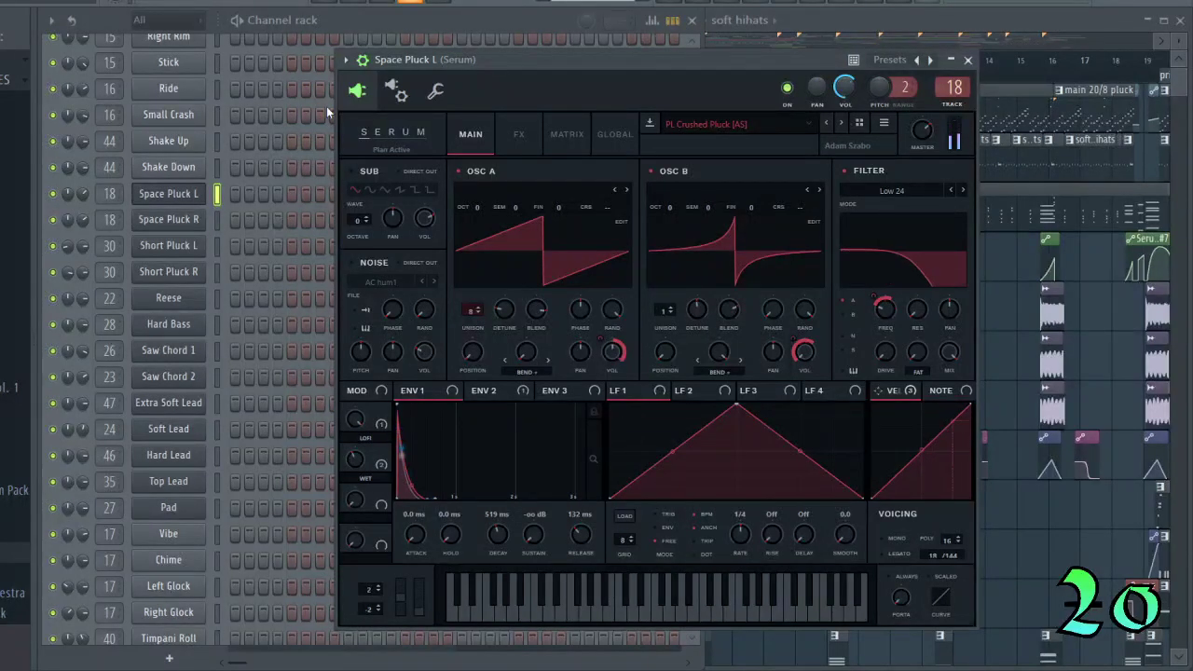
{"action": "left_click", "coordinate": [194, 221]}
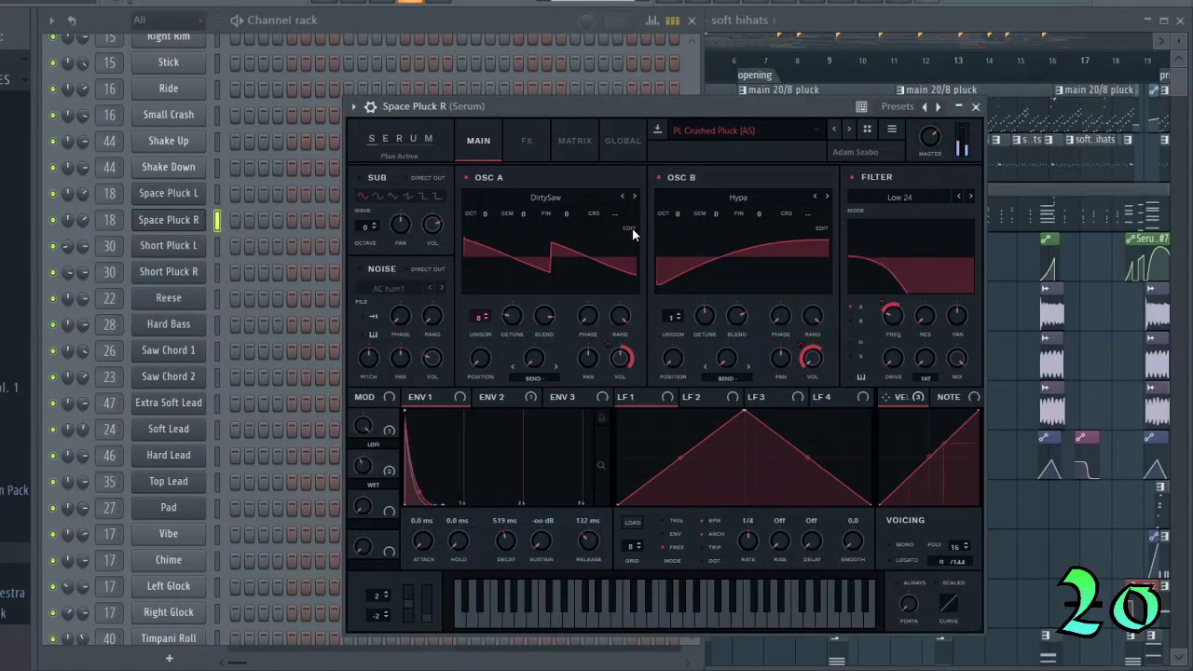
{"action": "left_click", "coordinate": [958, 107]}
Move the arrangement's playback position to the opening marker and return to the Space Pluck R channel.
{"action": "left_click", "coordinate": [826, 41]}
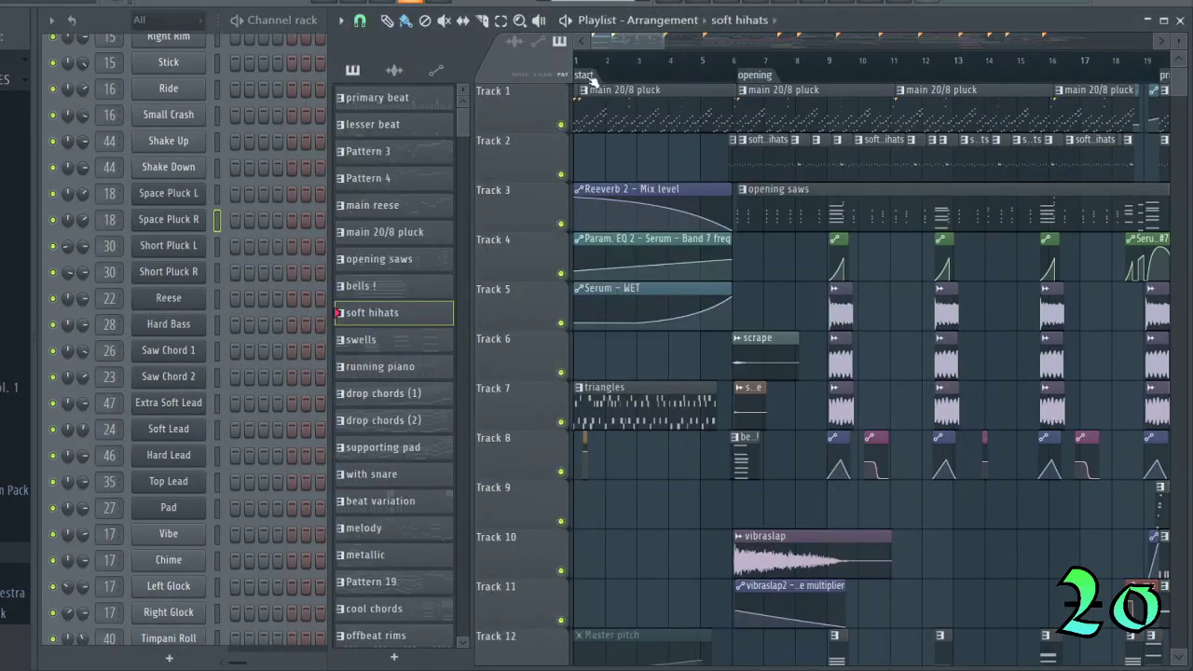
{"action": "left_click", "coordinate": [769, 76]}
{"action": "left_click", "coordinate": [220, 225]}
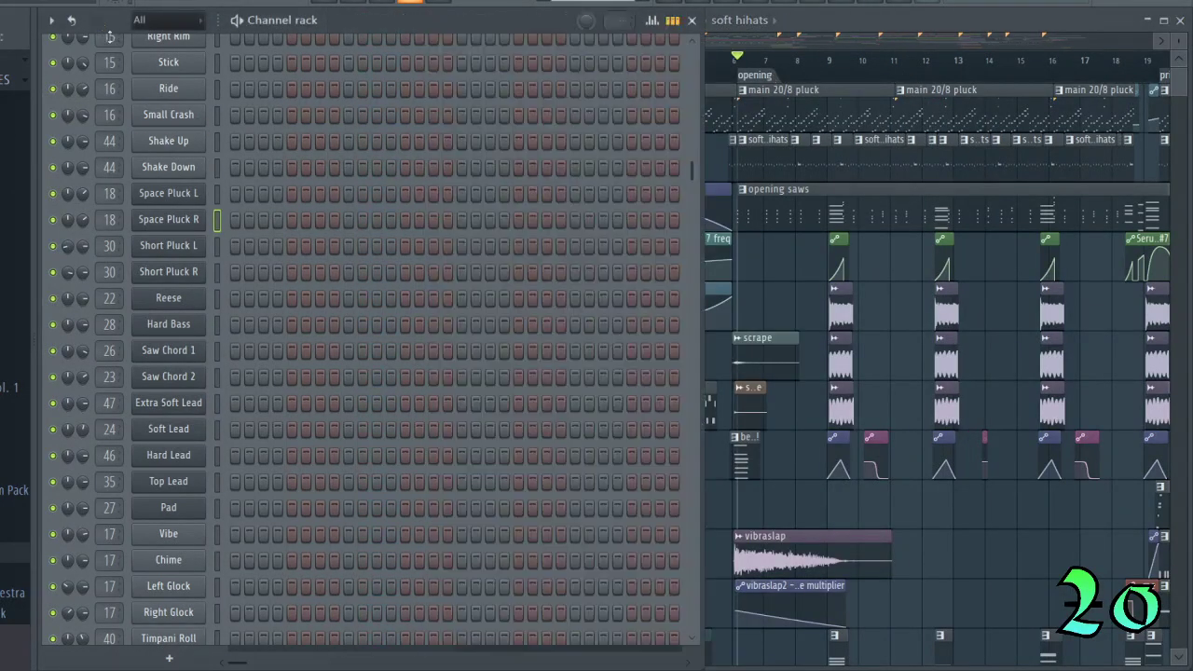
Compare the Serum patches of Space Pluck L and Space Pluck R, closing each plugin window.
{"action": "left_click", "coordinate": [205, 195]}
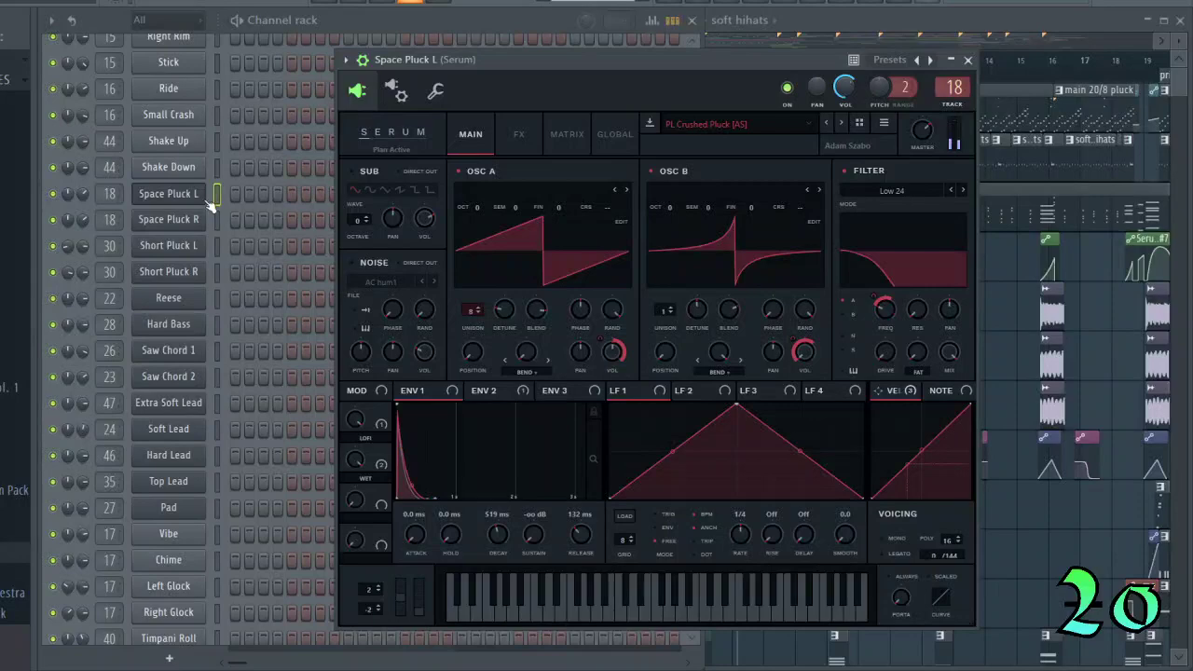
{"action": "left_click", "coordinate": [967, 58]}
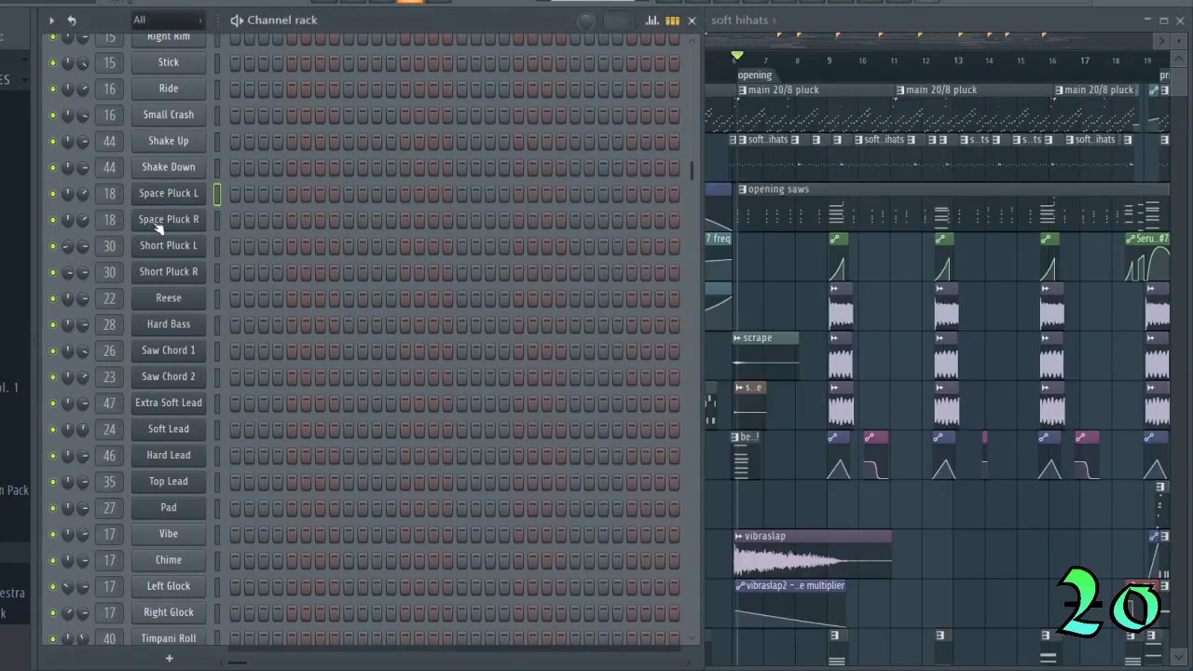
{"action": "left_click", "coordinate": [185, 222]}
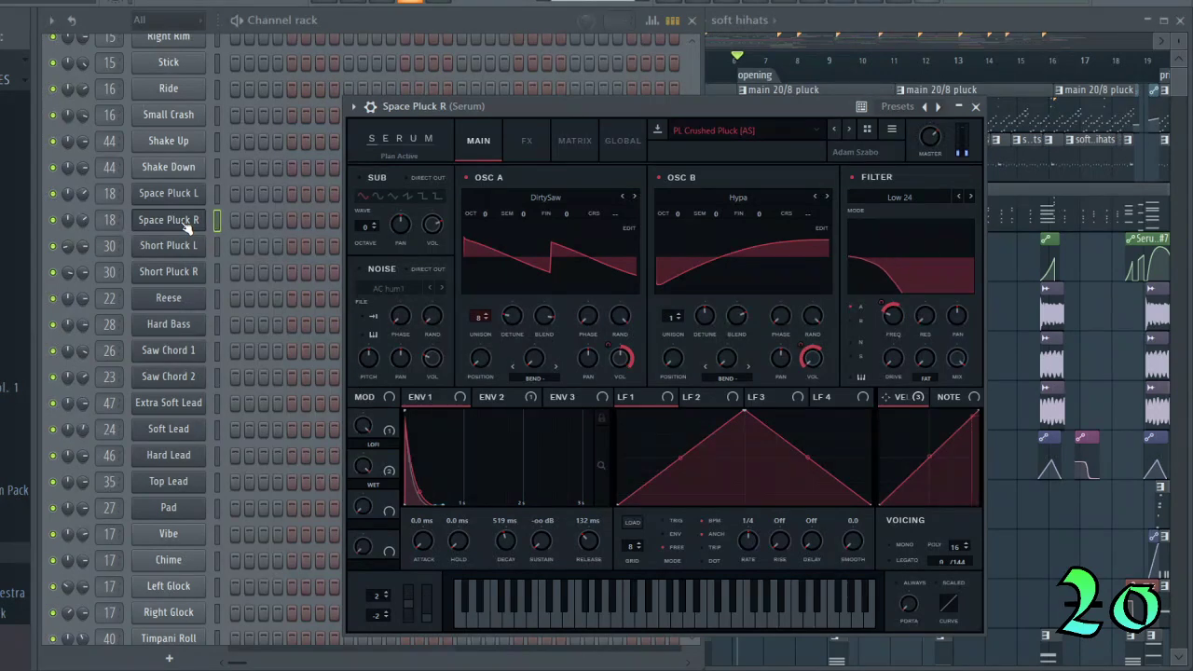
{"action": "left_click", "coordinate": [975, 106]}
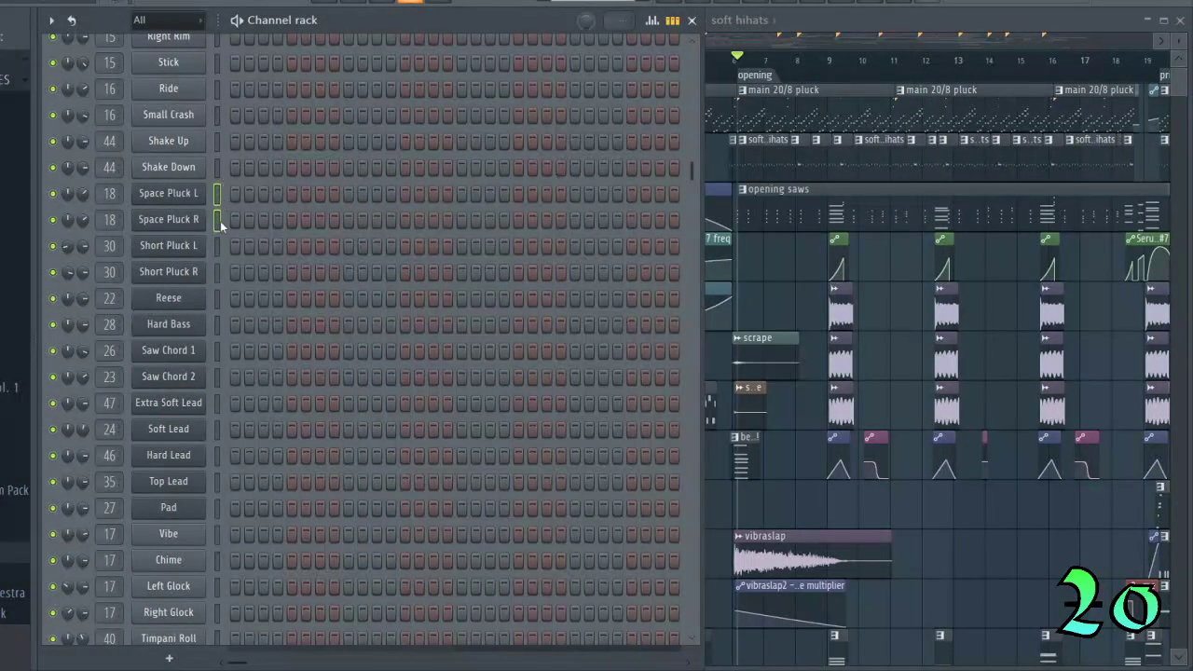
Select the Left Hat channel among the drums, and return the selection to Space Pluck L.
{"action": "scroll", "coordinate": [243, 221], "scroll_direction": "up", "scroll_amount": 6}
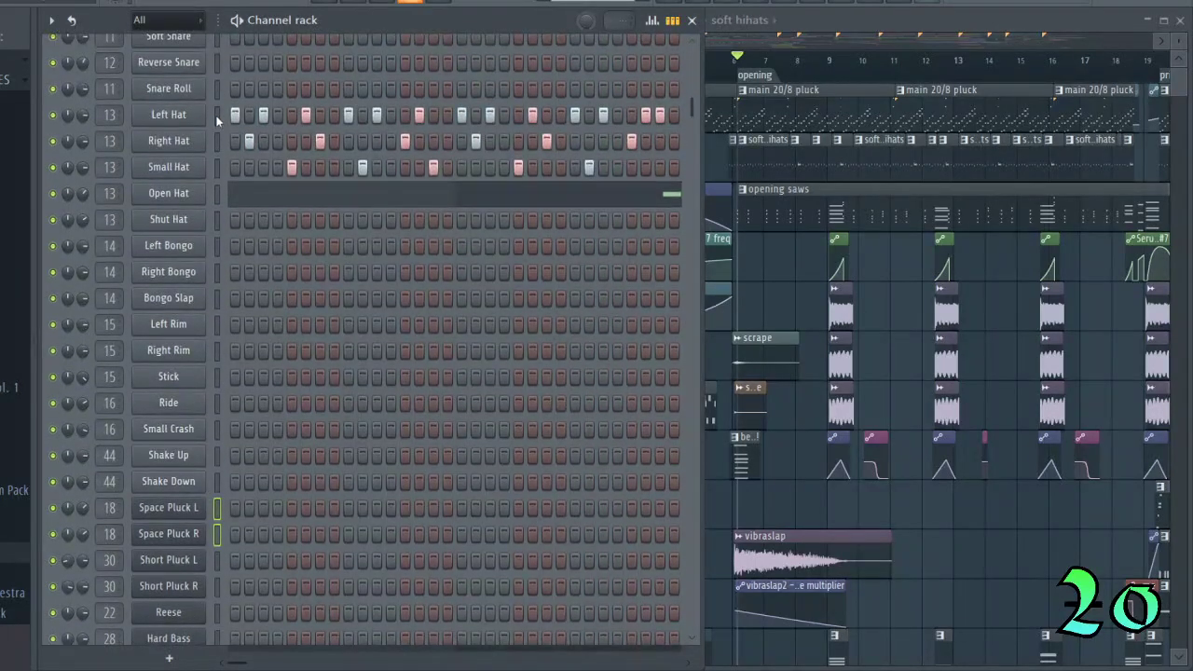
{"action": "left_click", "coordinate": [217, 116]}
{"action": "scroll", "coordinate": [277, 192], "scroll_direction": "down", "scroll_amount": 3}
{"action": "left_click", "coordinate": [218, 349]}
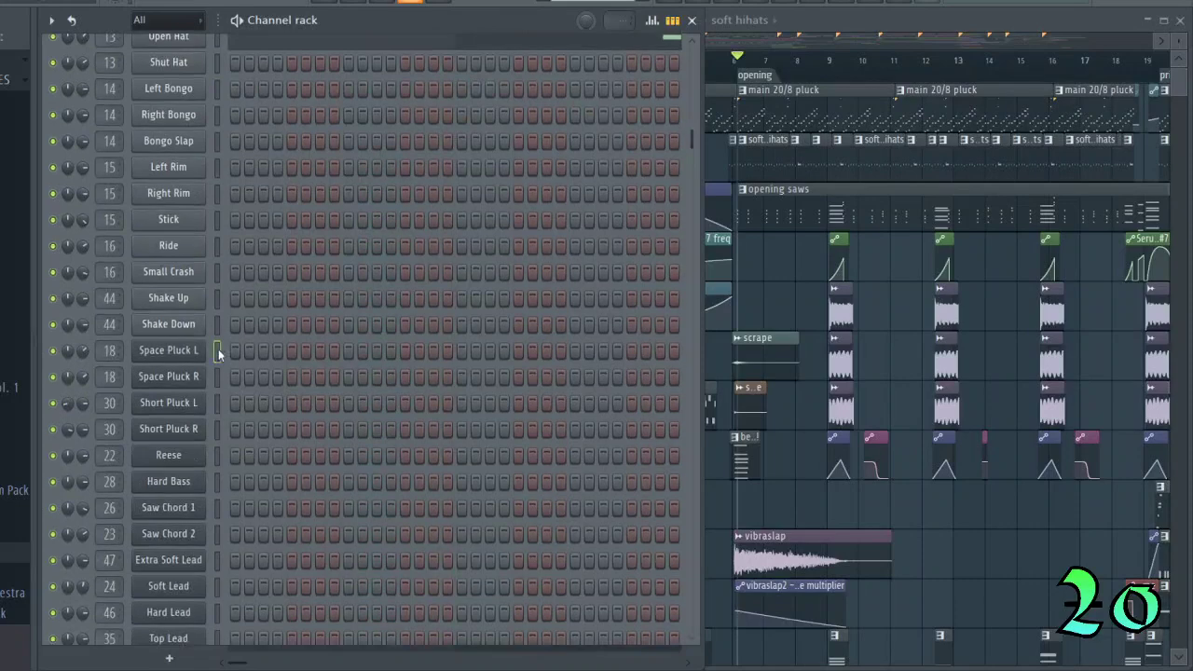
Reopen the Space Pluck L synth settings and switch to those of Space Pluck R.
{"action": "left_click", "coordinate": [197, 351]}
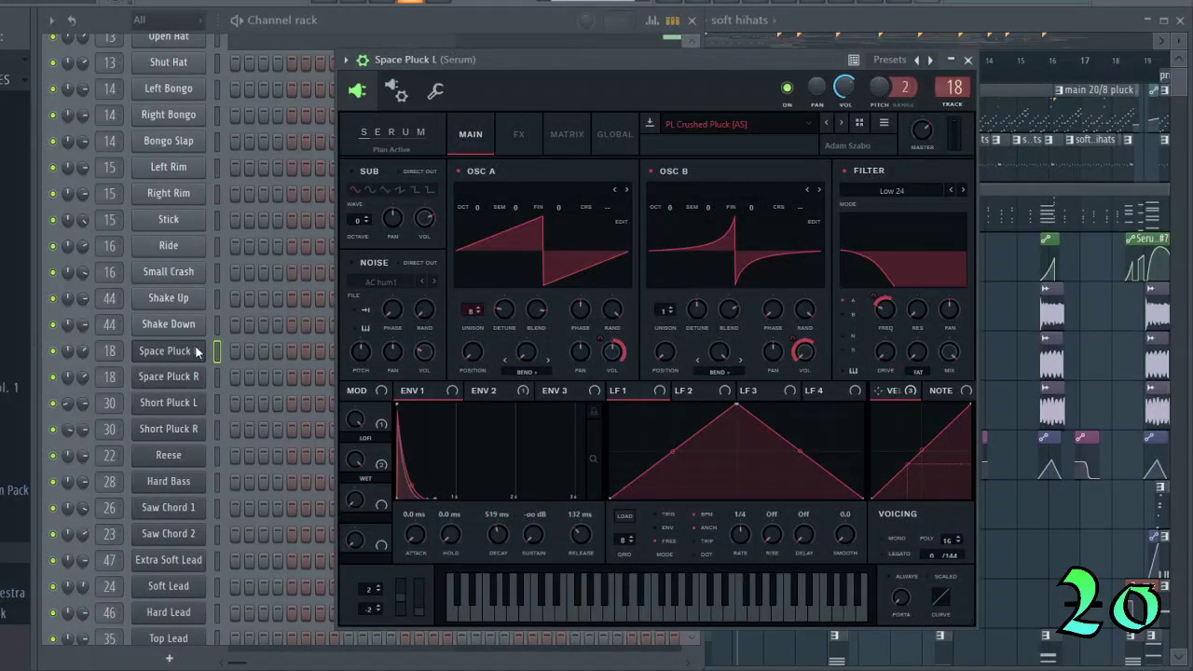
{"action": "left_click", "coordinate": [196, 351]}
{"action": "left_click", "coordinate": [198, 376]}
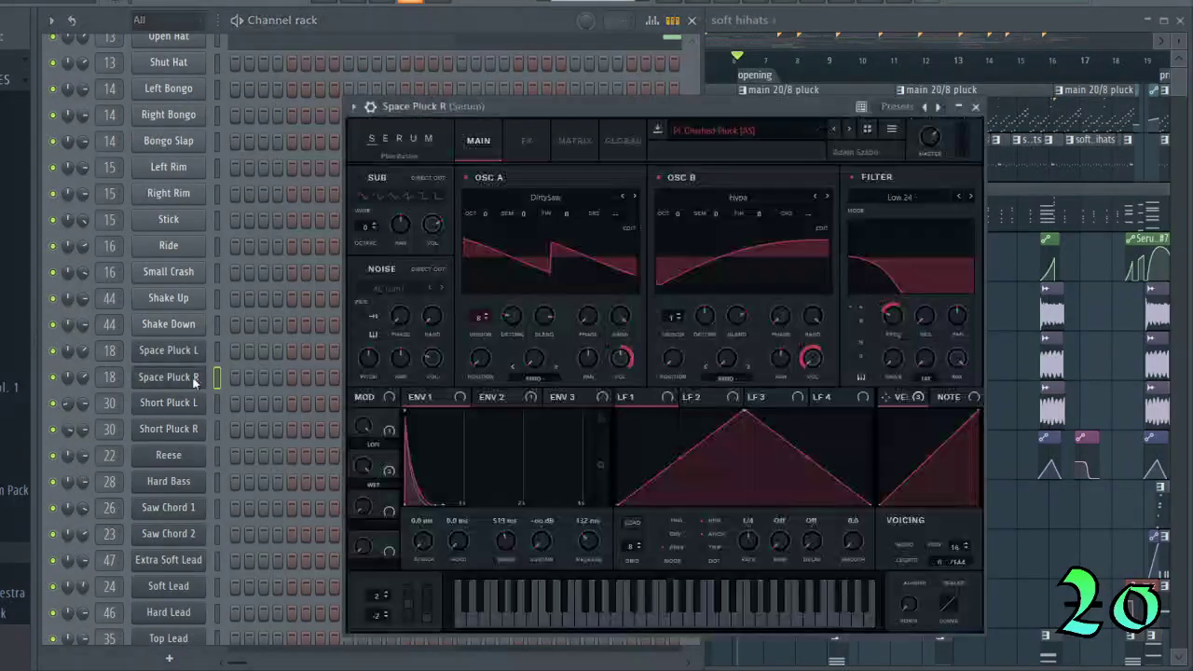
Close the Space Pluck R synth, select the Short Pluck L channel and display the main 20/8 pluck pattern in the channel rack.
{"action": "left_click", "coordinate": [193, 373]}
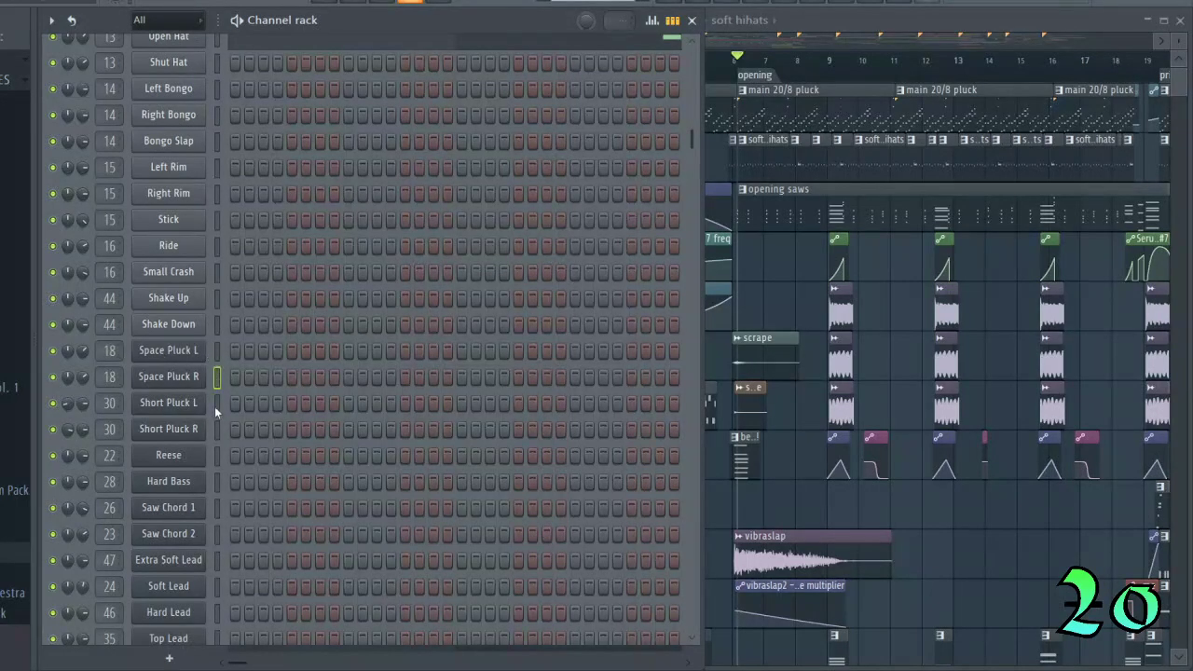
{"action": "left_click", "coordinate": [216, 403]}
{"action": "left_click", "coordinate": [822, 21]}
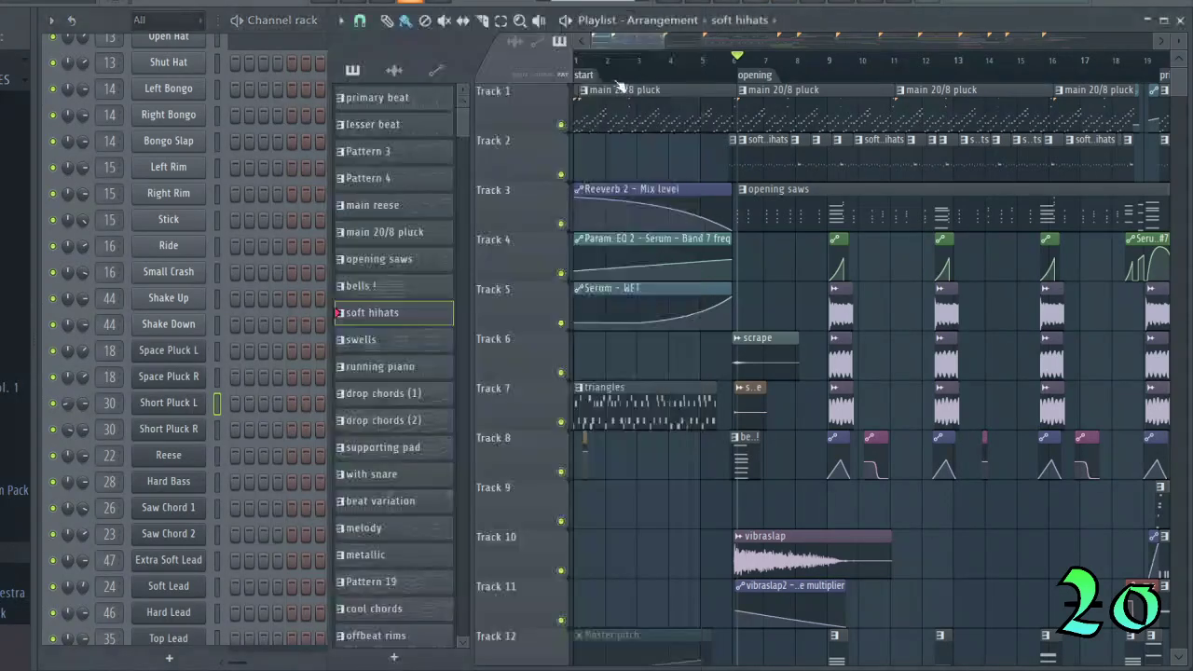
{"action": "left_click", "coordinate": [620, 116]}
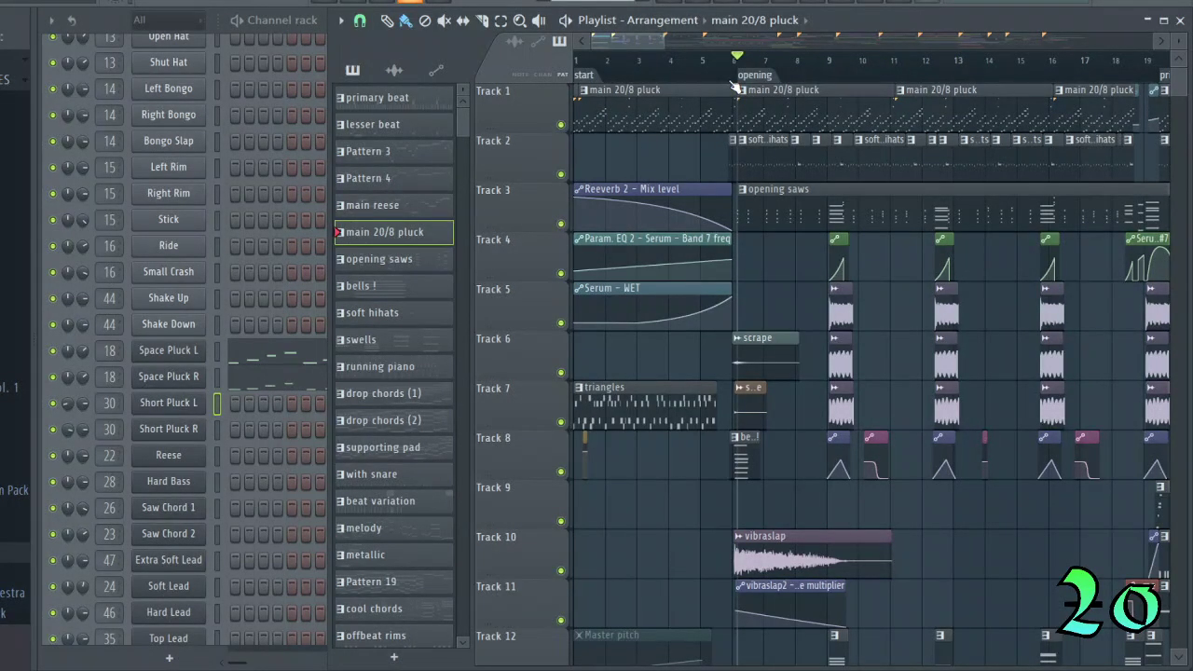
{"action": "left_click", "coordinate": [119, 20]}
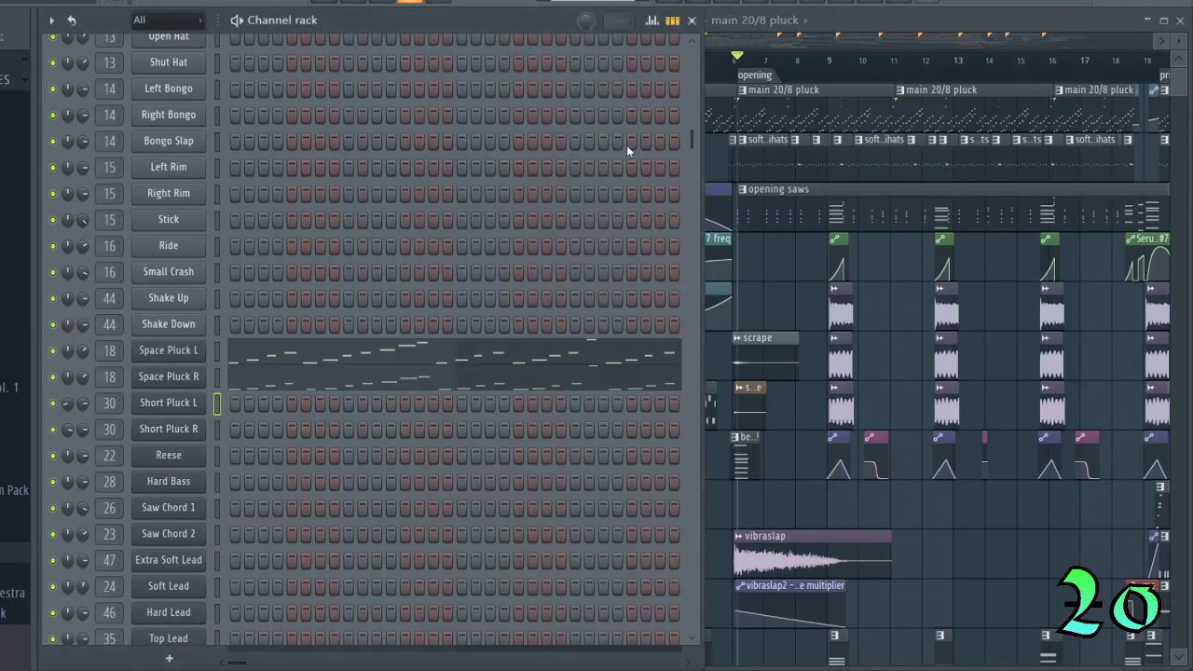
Step through the Short Pluck L and Short Pluck R channels, opening and closing the Short Pluck L synth.
{"action": "double_click", "coordinate": [217, 405]}
{"action": "left_click", "coordinate": [215, 429]}
{"action": "left_click", "coordinate": [182, 408]}
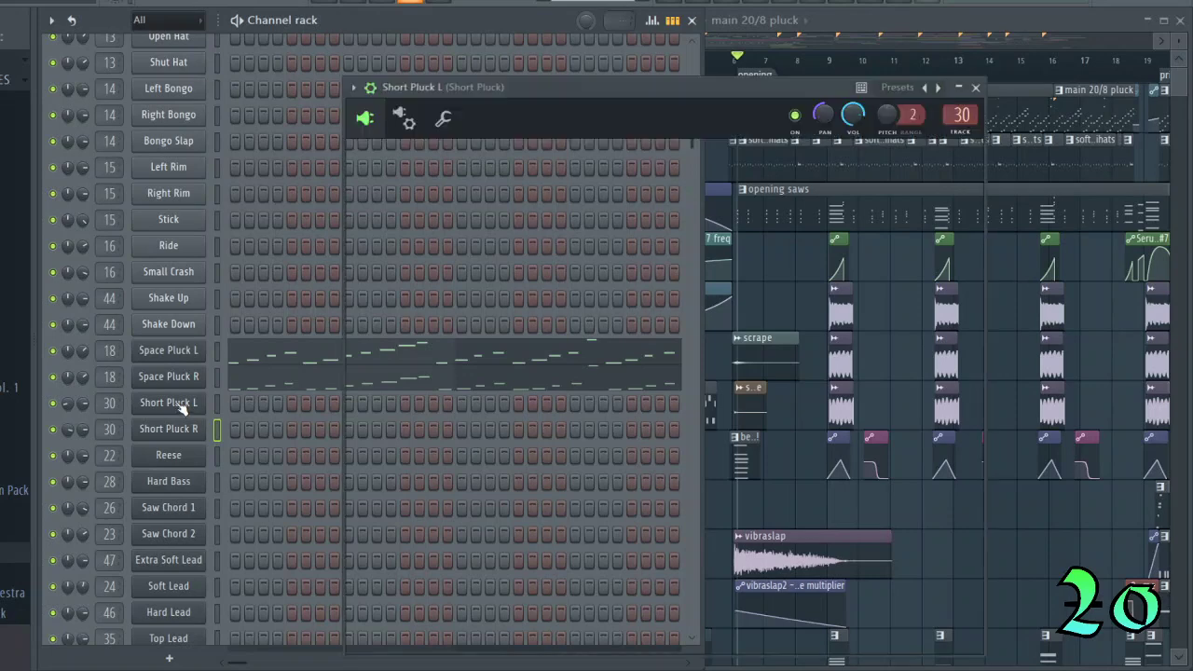
{"action": "left_click", "coordinate": [975, 87]}
Pick the opening saws clip and the triplet arp (1) clip in the arrangement, displaying the arp's notes in the channel rack.
{"action": "left_click", "coordinate": [772, 203]}
{"action": "left_click", "coordinate": [774, 205]}
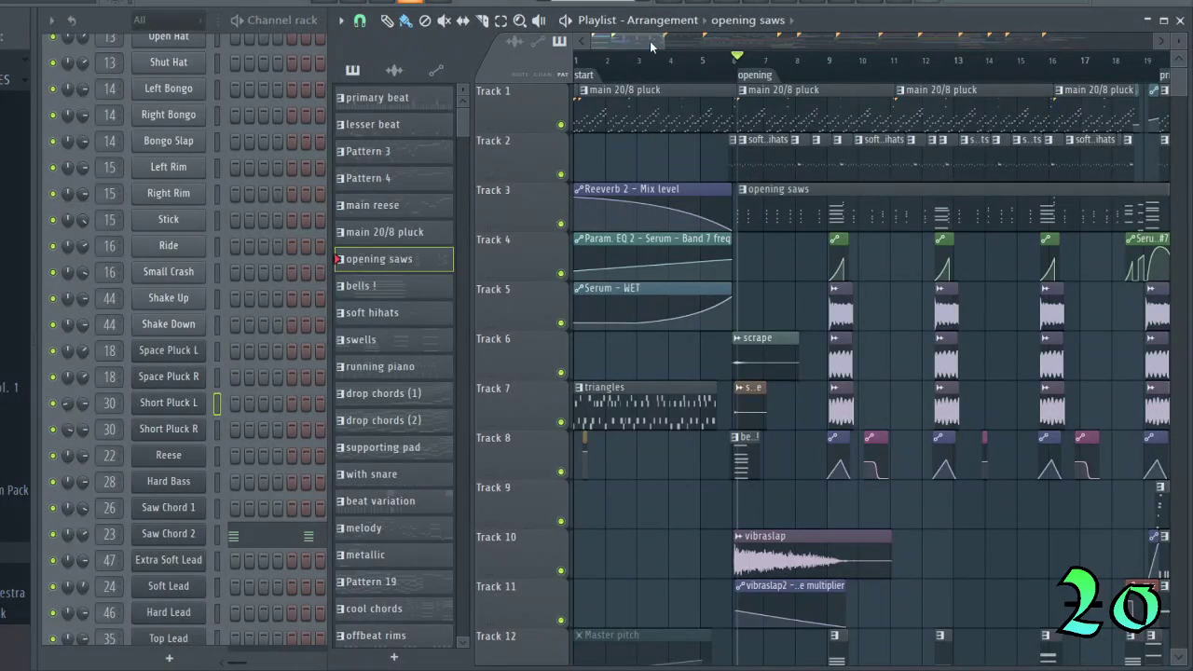
{"action": "left_click_drag", "start_coordinate": [652, 46], "coordinate": [583, 52]}
{"action": "left_click", "coordinate": [791, 173]}
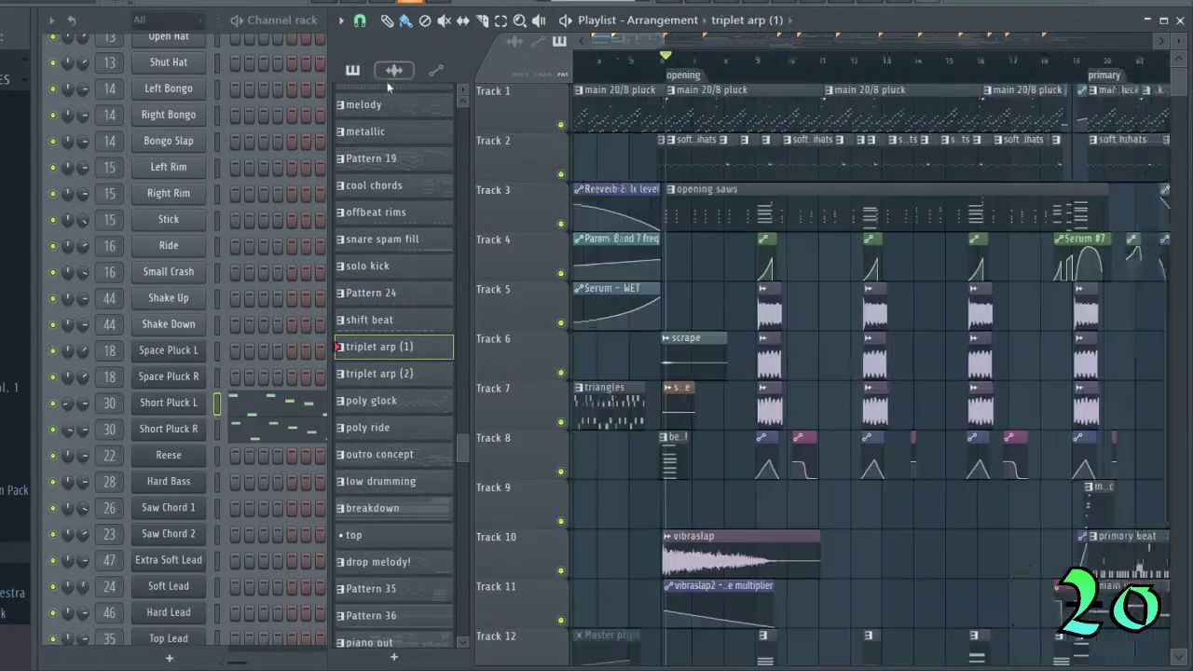
{"action": "left_click", "coordinate": [121, 24]}
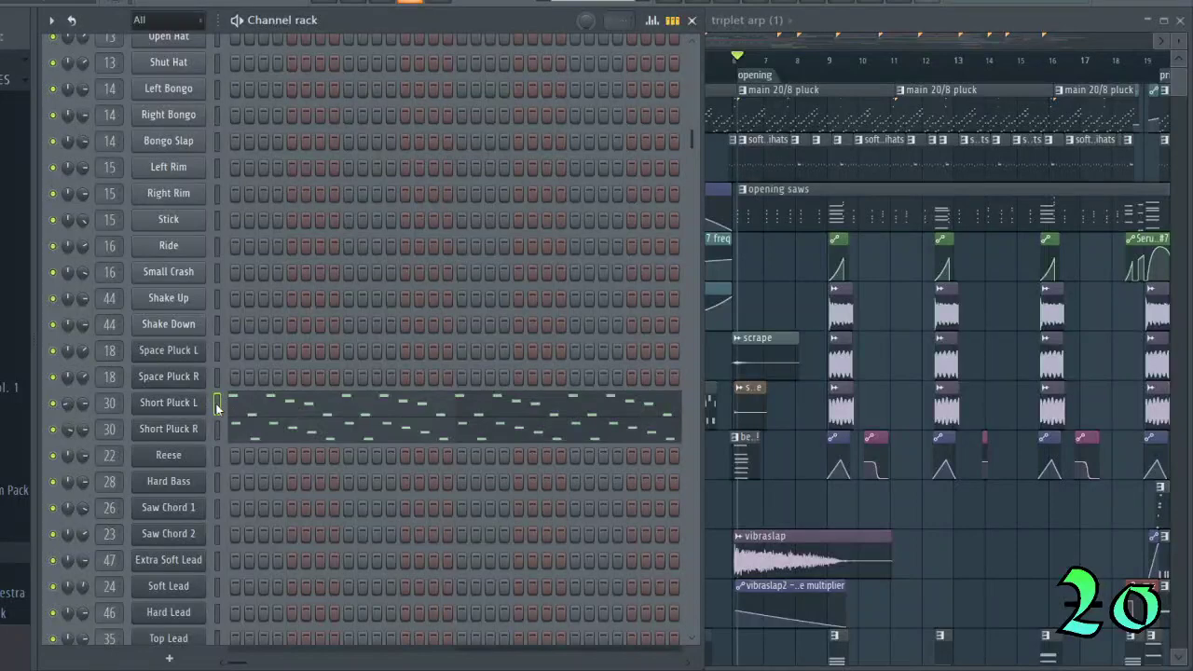
Compare the Serum patches of Short Pluck L and Short Pluck R, and reselect both channels in the rack.
{"action": "left_click", "coordinate": [168, 402]}
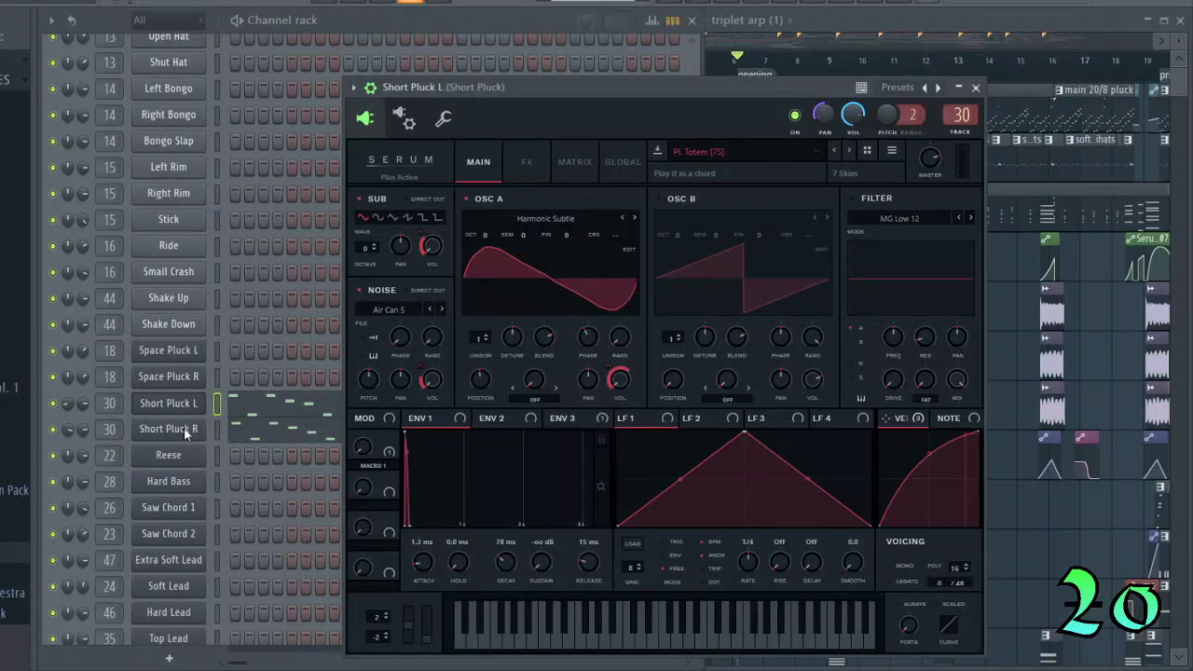
{"action": "left_click", "coordinate": [184, 426]}
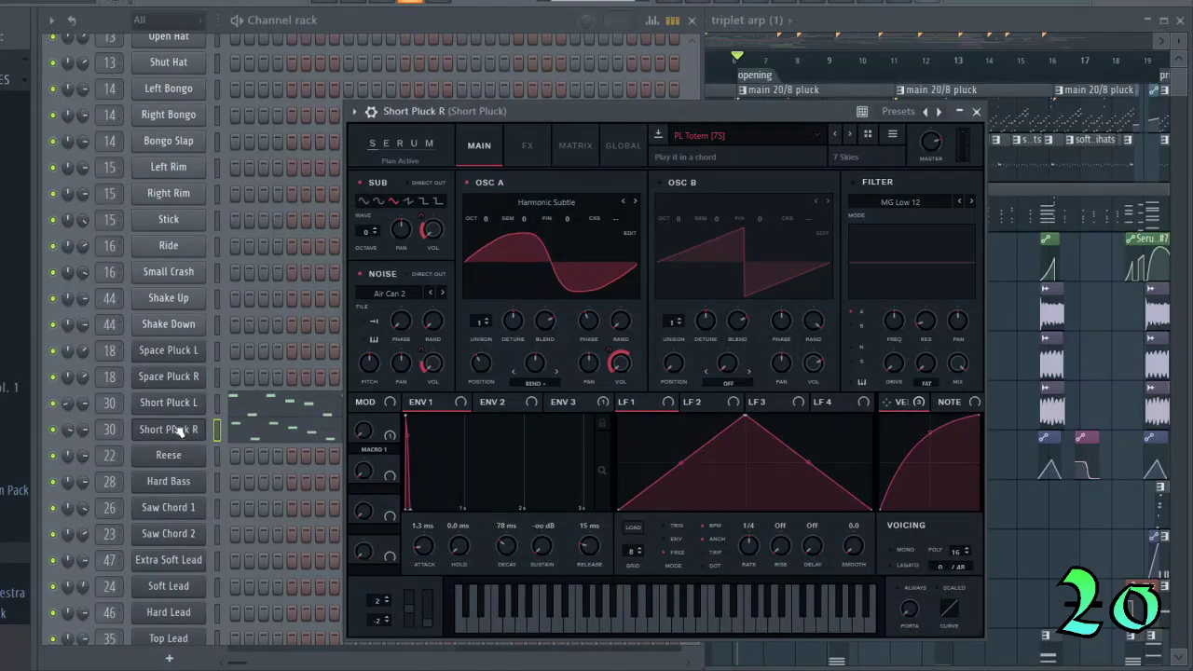
{"action": "left_click", "coordinate": [179, 408]}
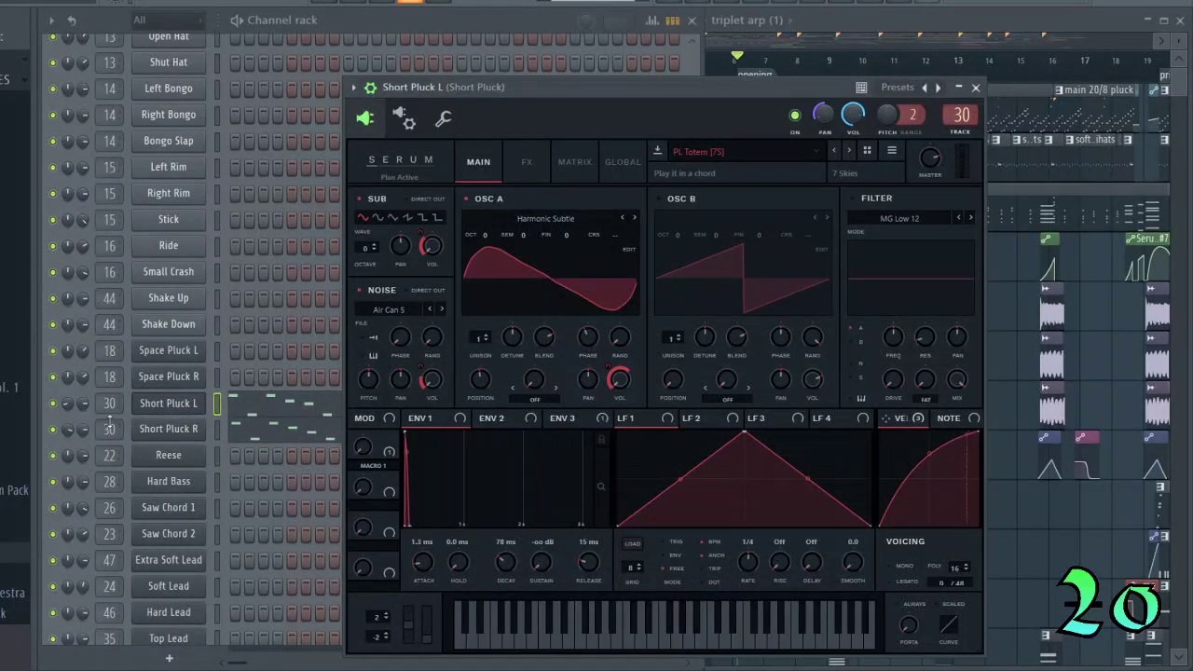
{"action": "left_click", "coordinate": [210, 426]}
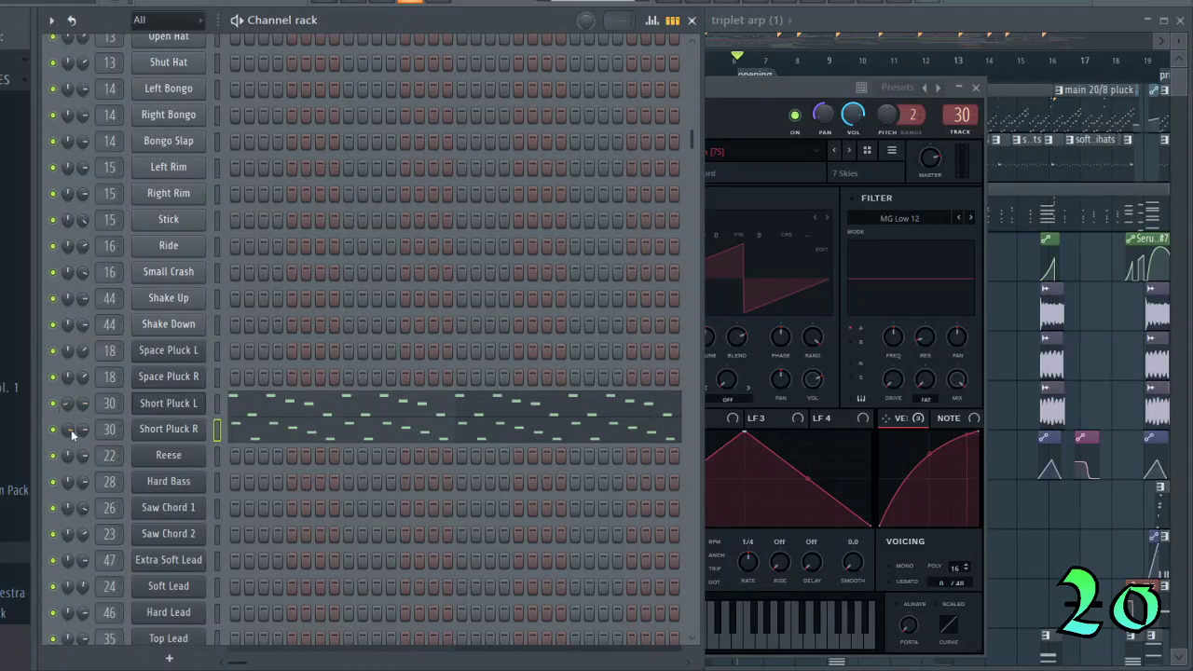
{"action": "left_click", "coordinate": [217, 404]}
{"action": "left_click", "coordinate": [217, 429]}
Examine the Reese channel's Serum patch, moving its plugin window clear of the channel names, and close it.
{"action": "left_click", "coordinate": [215, 455]}
{"action": "left_click", "coordinate": [197, 464]}
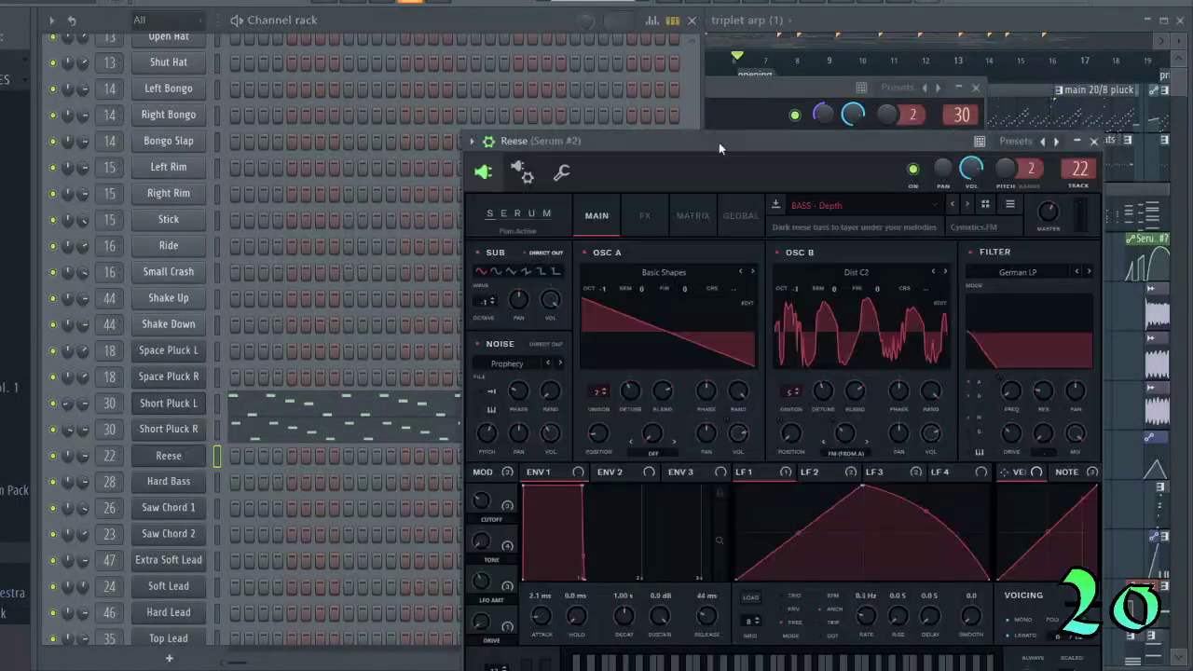
{"action": "left_click_drag", "start_coordinate": [718, 142], "coordinate": [631, 64]}
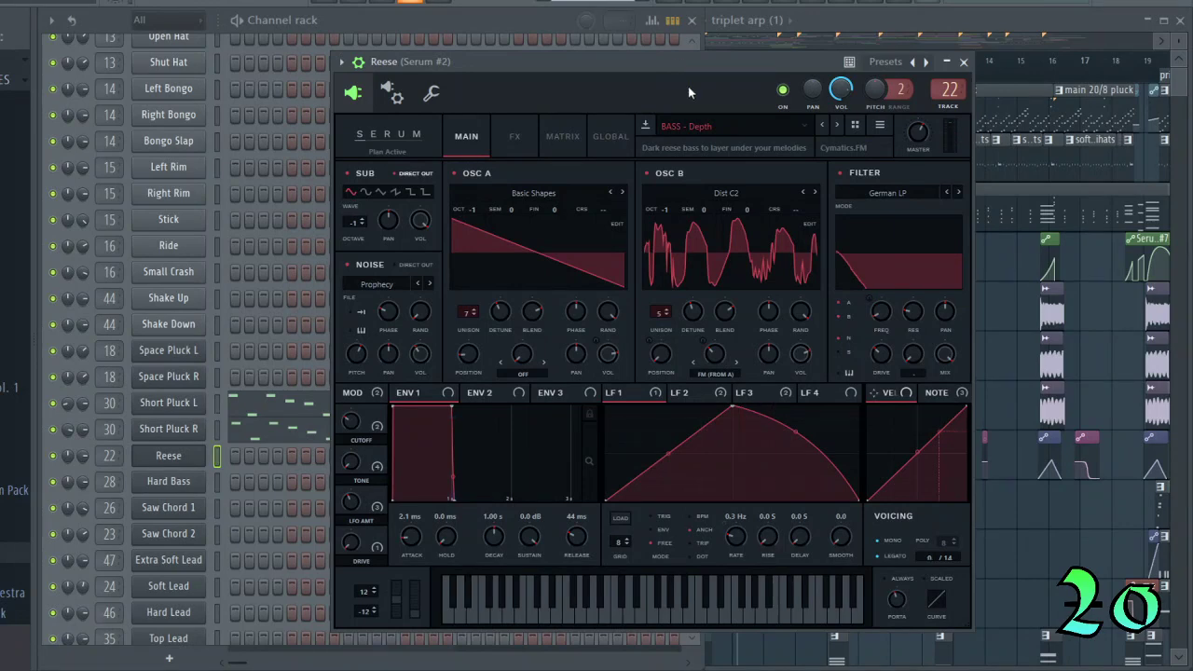
{"action": "left_click", "coordinate": [963, 61]}
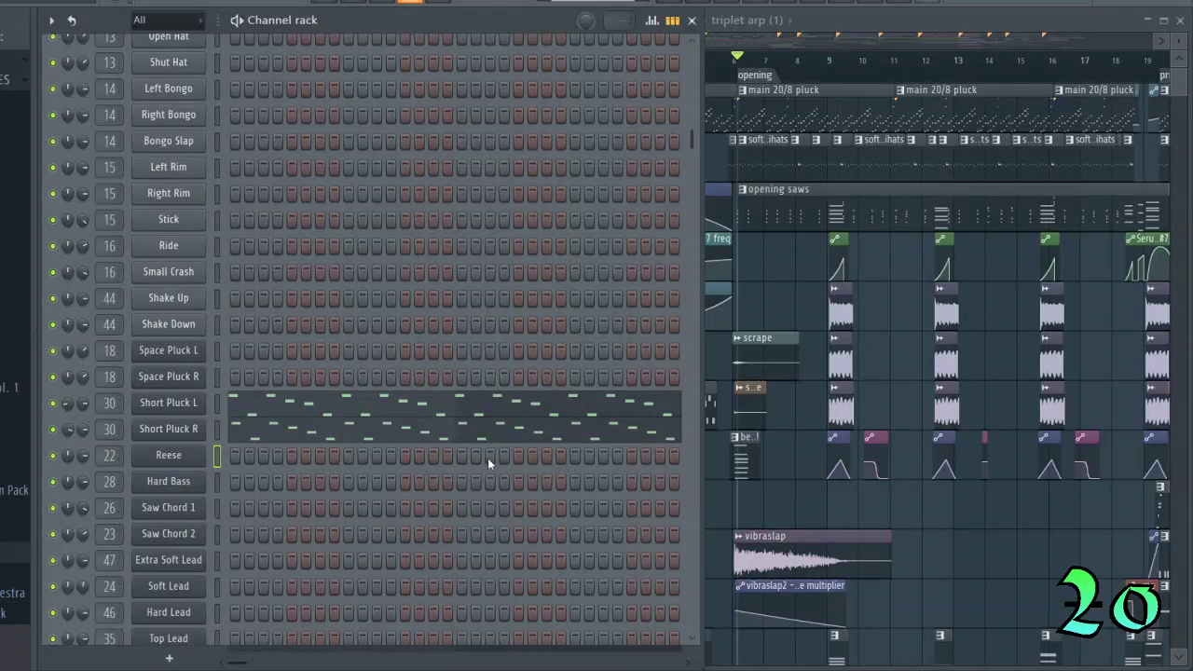
Examine the Hard Bass channel's Spire patch, reopening it for a second look, and close the plugin window.
{"action": "left_click", "coordinate": [218, 482]}
{"action": "left_click", "coordinate": [185, 483]}
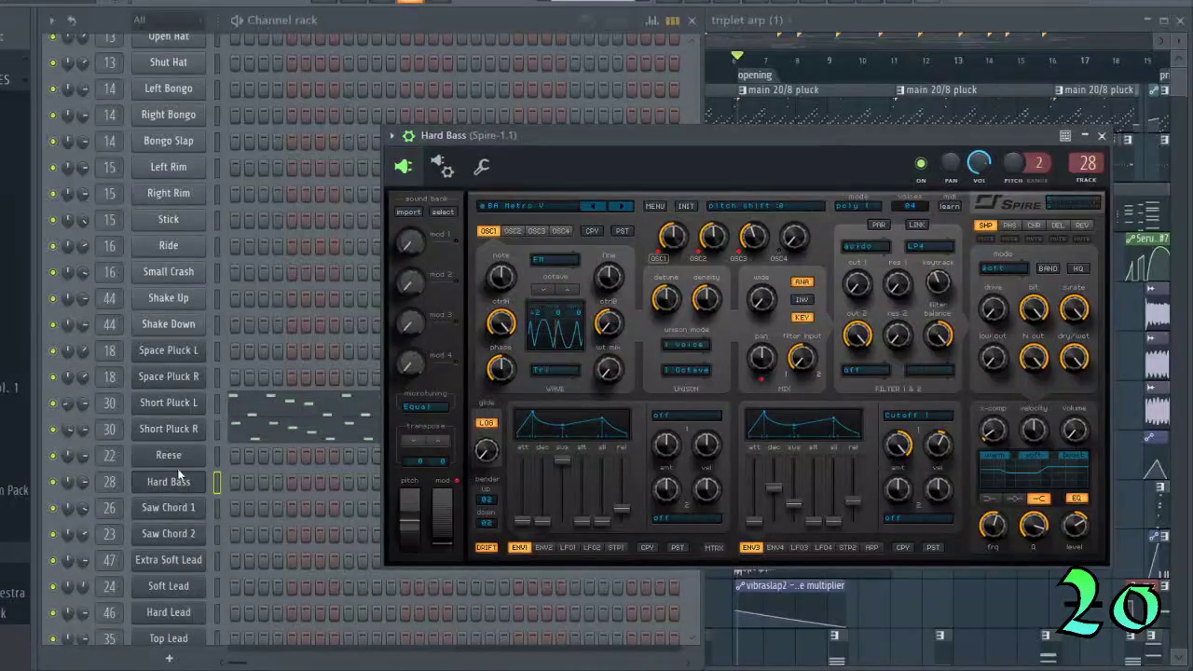
{"action": "left_click_drag", "start_coordinate": [575, 140], "coordinate": [482, 139]}
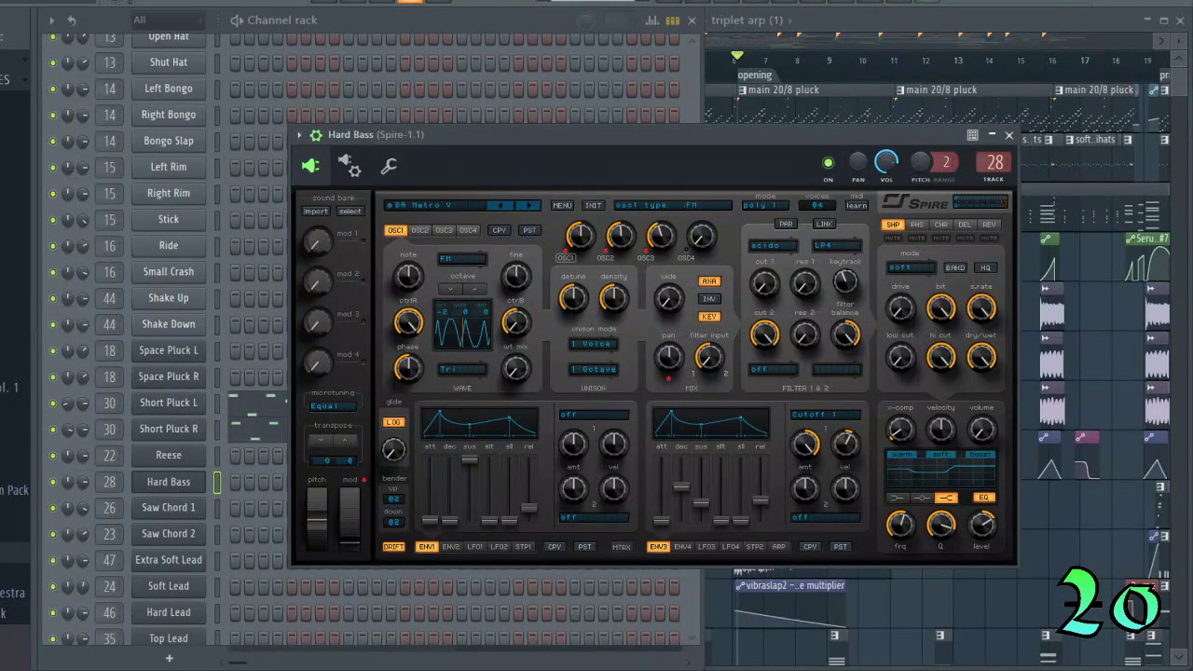
{"action": "left_click", "coordinate": [1008, 136]}
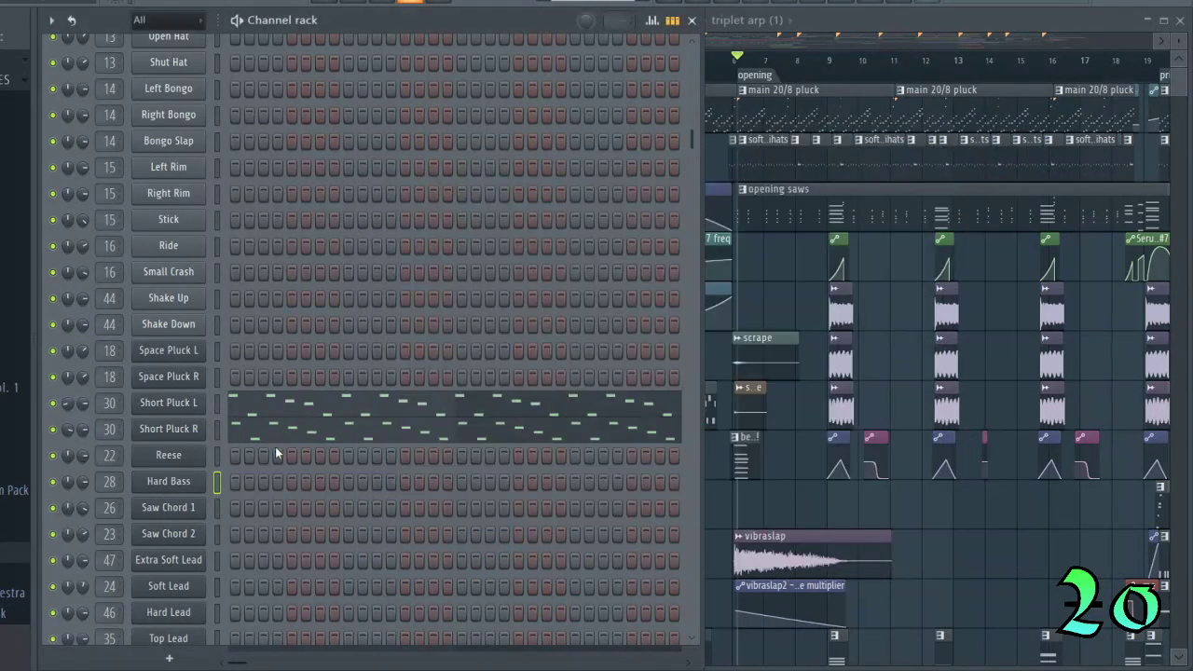
{"action": "left_click", "coordinate": [187, 480]}
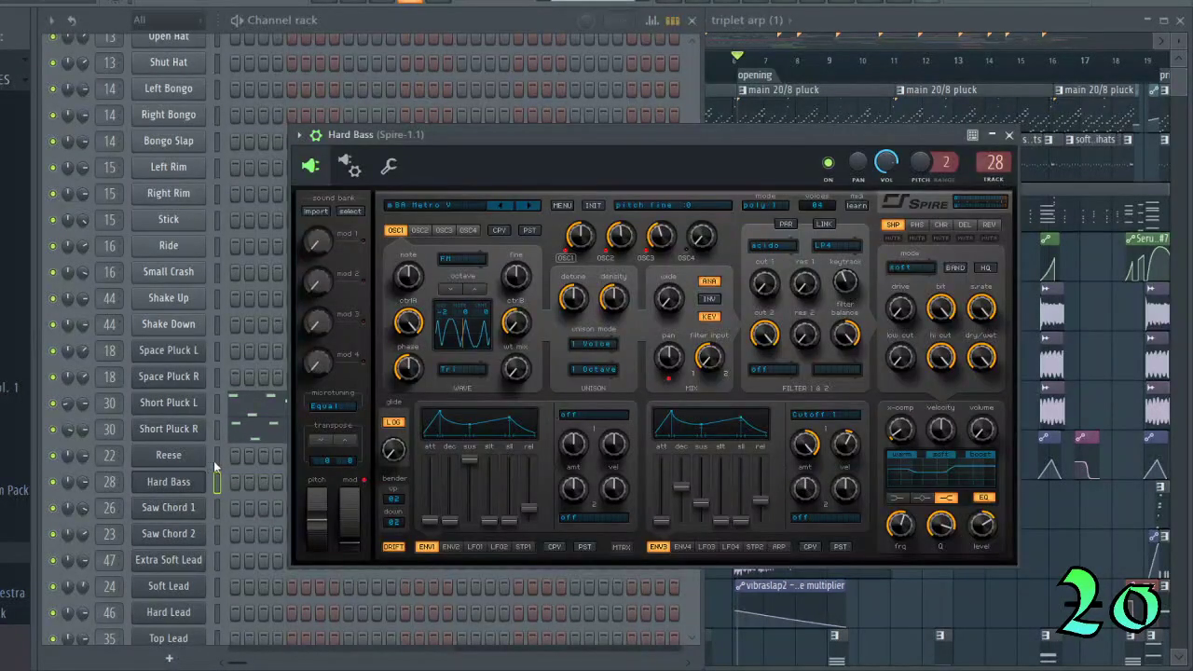
{"action": "left_click", "coordinate": [215, 457]}
{"action": "left_click", "coordinate": [1008, 135]}
Compare the Spire patch of Saw Chord 1 with the Serum patch of Saw Chord 2, closing both plugin windows.
{"action": "scroll", "coordinate": [340, 432], "scroll_direction": "down", "scroll_amount": 2}
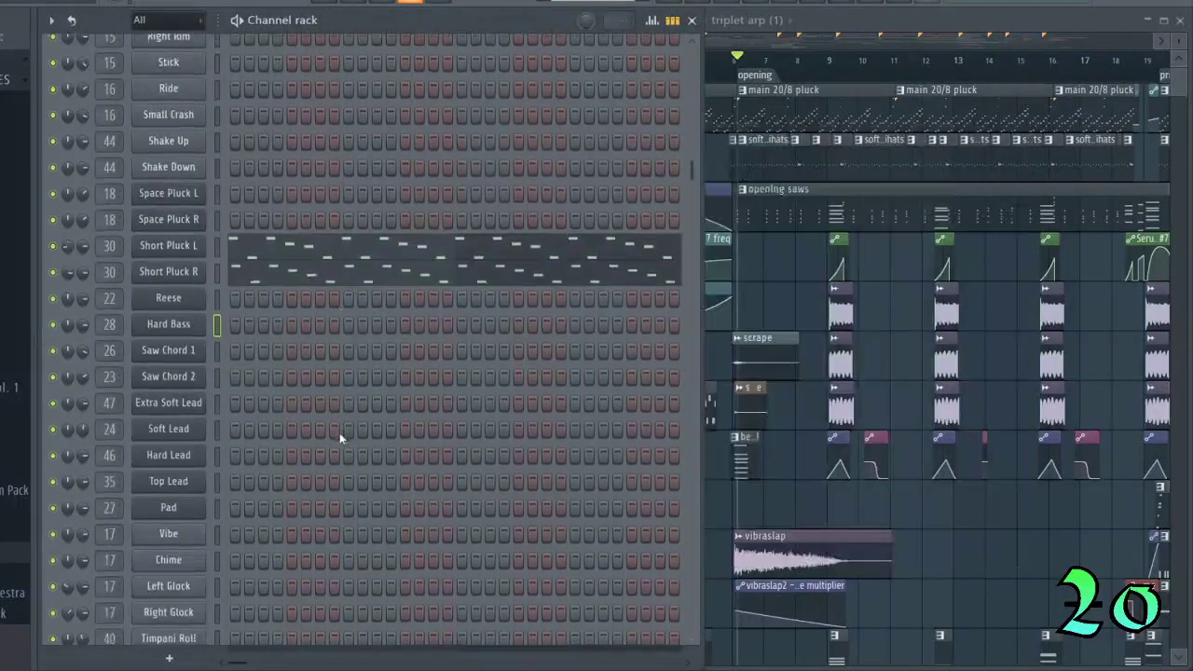
{"action": "left_click", "coordinate": [216, 351]}
{"action": "left_click", "coordinate": [192, 358]}
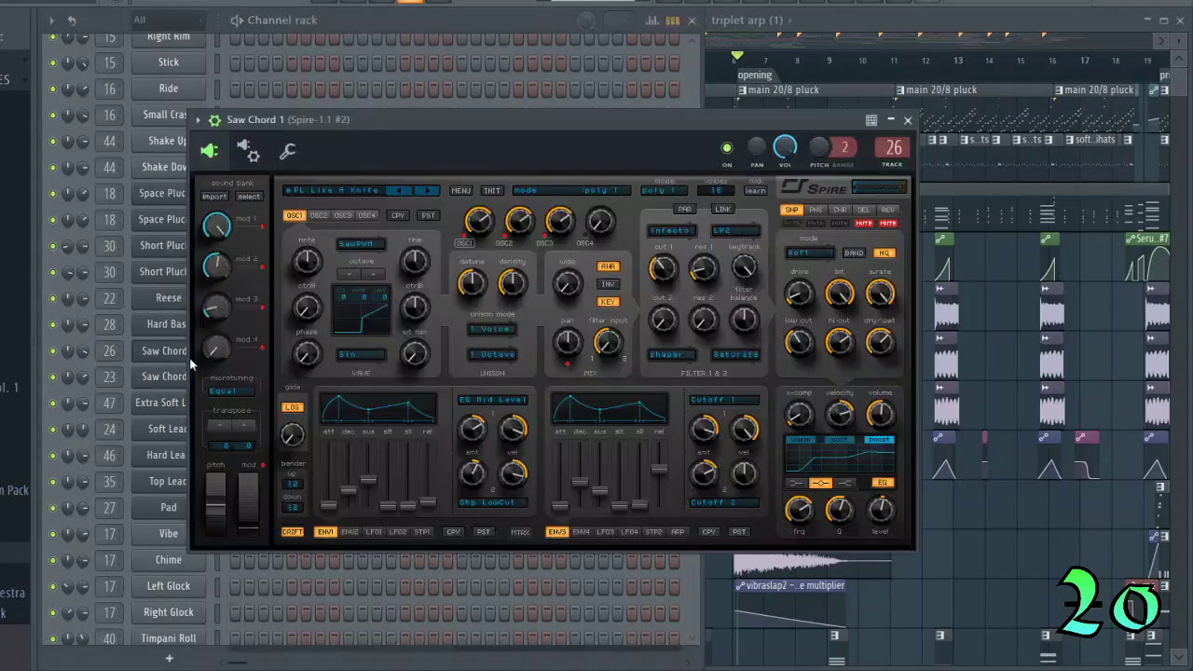
{"action": "left_click_drag", "start_coordinate": [486, 113], "coordinate": [663, 95]}
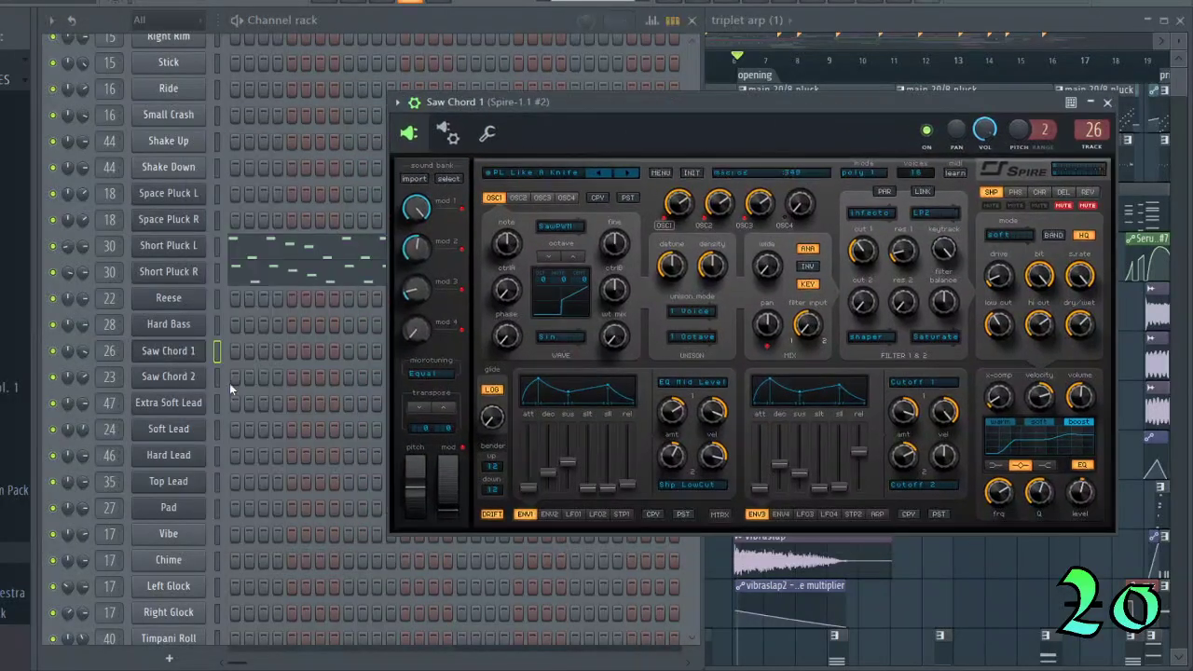
{"action": "left_click", "coordinate": [182, 379]}
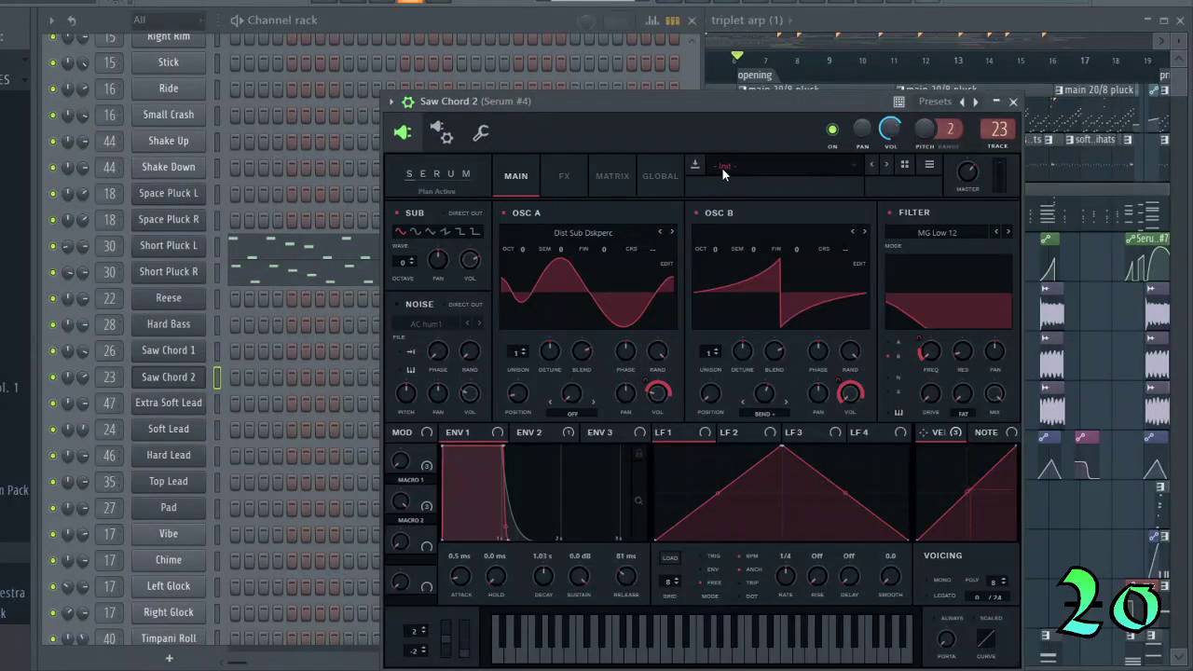
{"action": "left_click", "coordinate": [1017, 100]}
{"action": "left_click", "coordinate": [171, 352]}
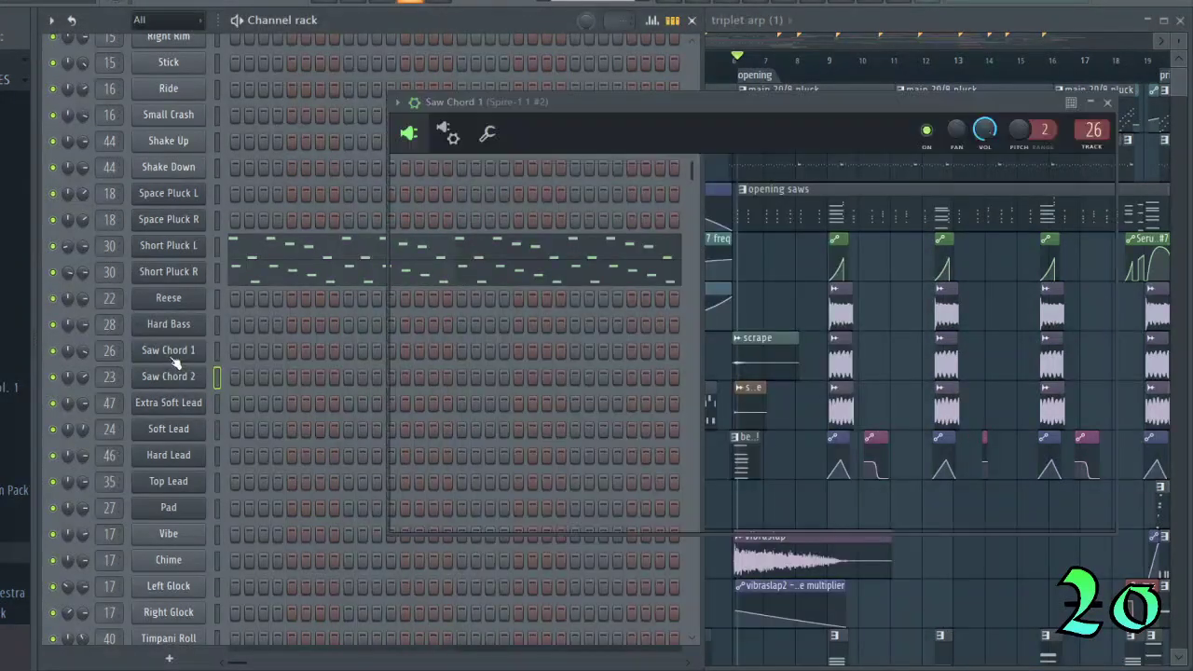
{"action": "left_click_drag", "start_coordinate": [743, 96], "coordinate": [645, 81]}
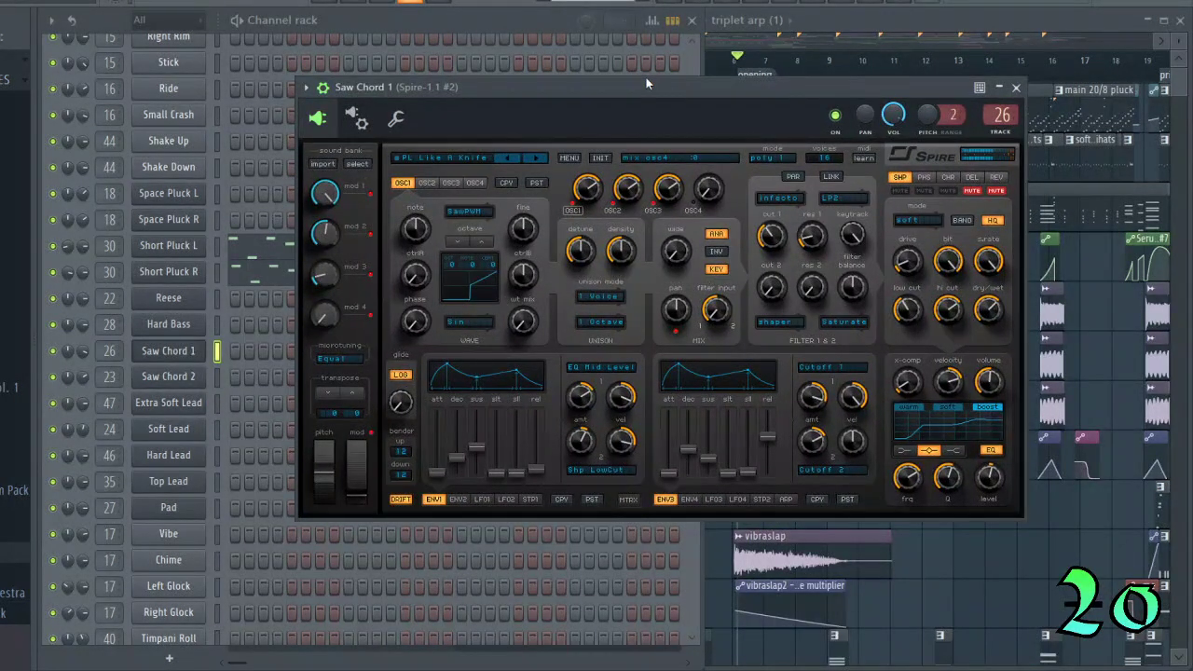
{"action": "left_click", "coordinate": [1016, 87]}
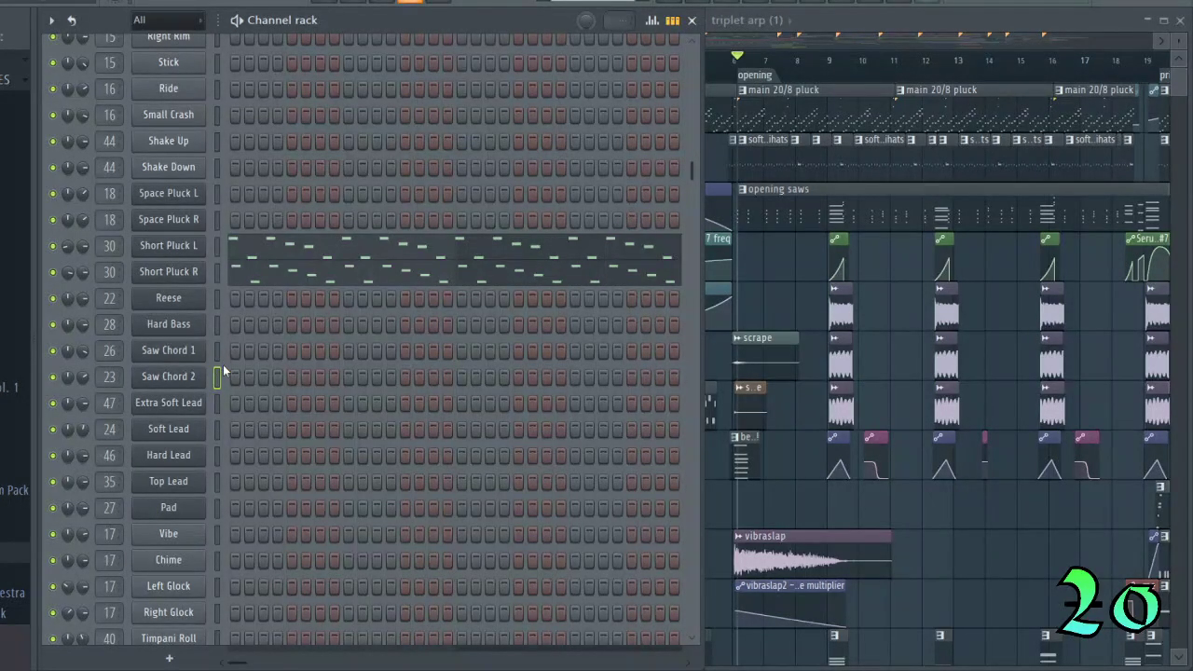
Examine the Extra Soft Lead channel's Serum patch with its window moved off the channel list, and close it.
{"action": "left_click", "coordinate": [217, 404]}
{"action": "left_click", "coordinate": [170, 403]}
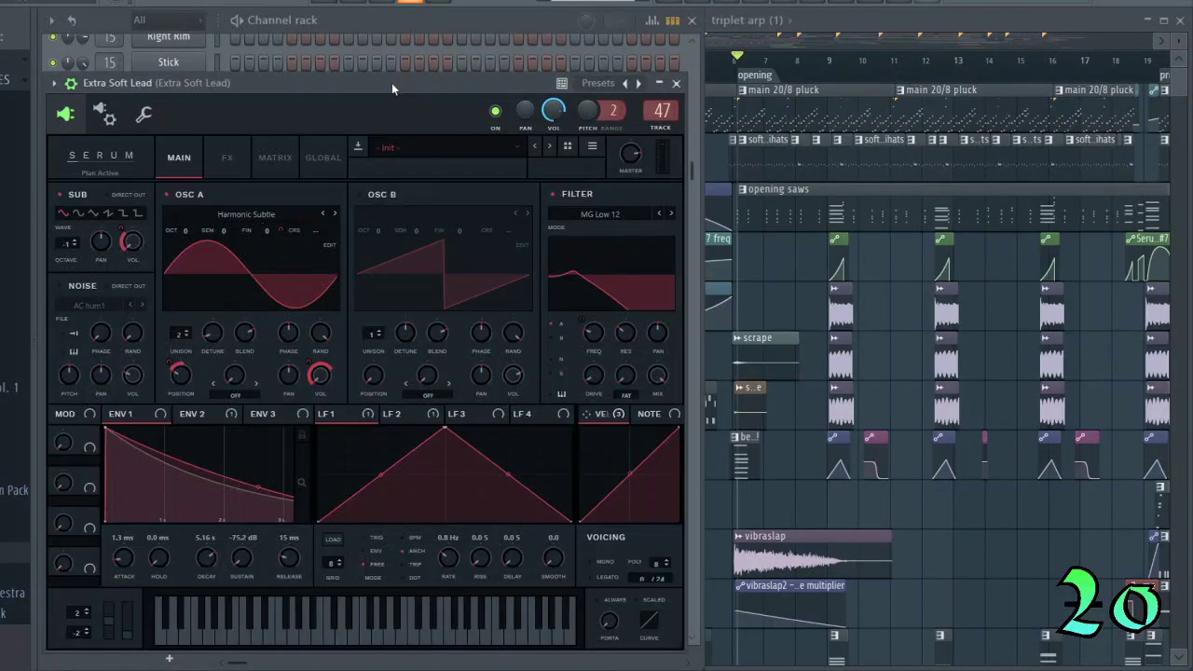
{"action": "left_click_drag", "start_coordinate": [391, 83], "coordinate": [723, 75]}
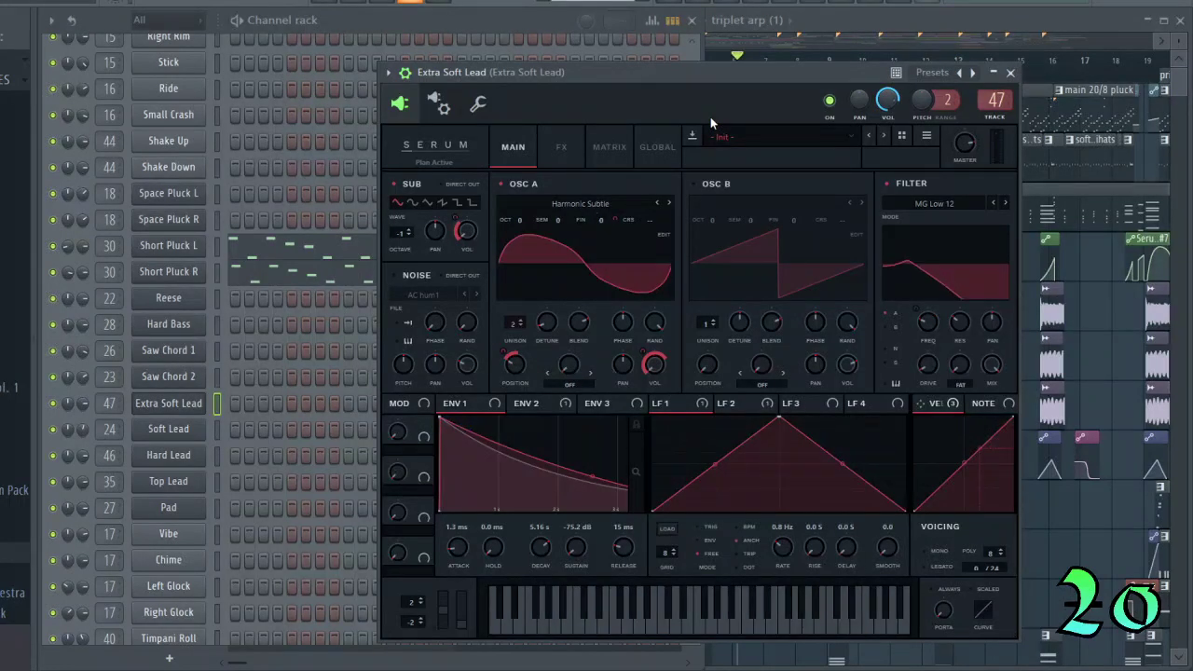
{"action": "left_click", "coordinate": [1010, 71]}
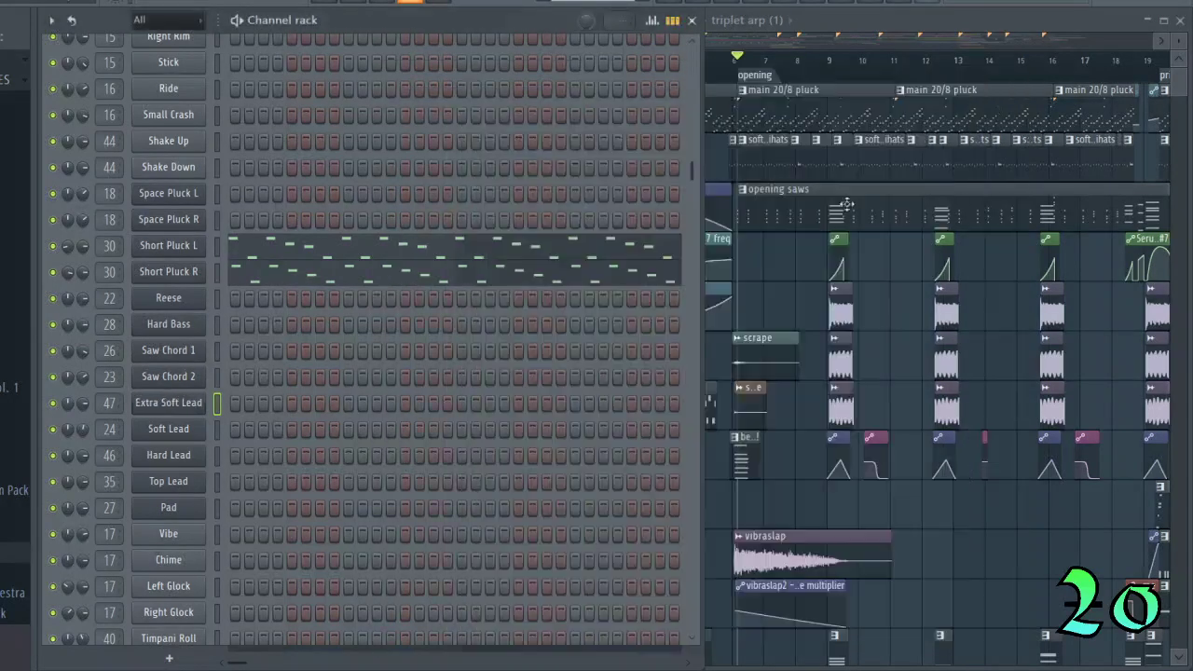
Examine the Soft Lead channel's Spire patch, revisit the Extra Soft Lead synth for comparison, and close both windows.
{"action": "left_click", "coordinate": [192, 433]}
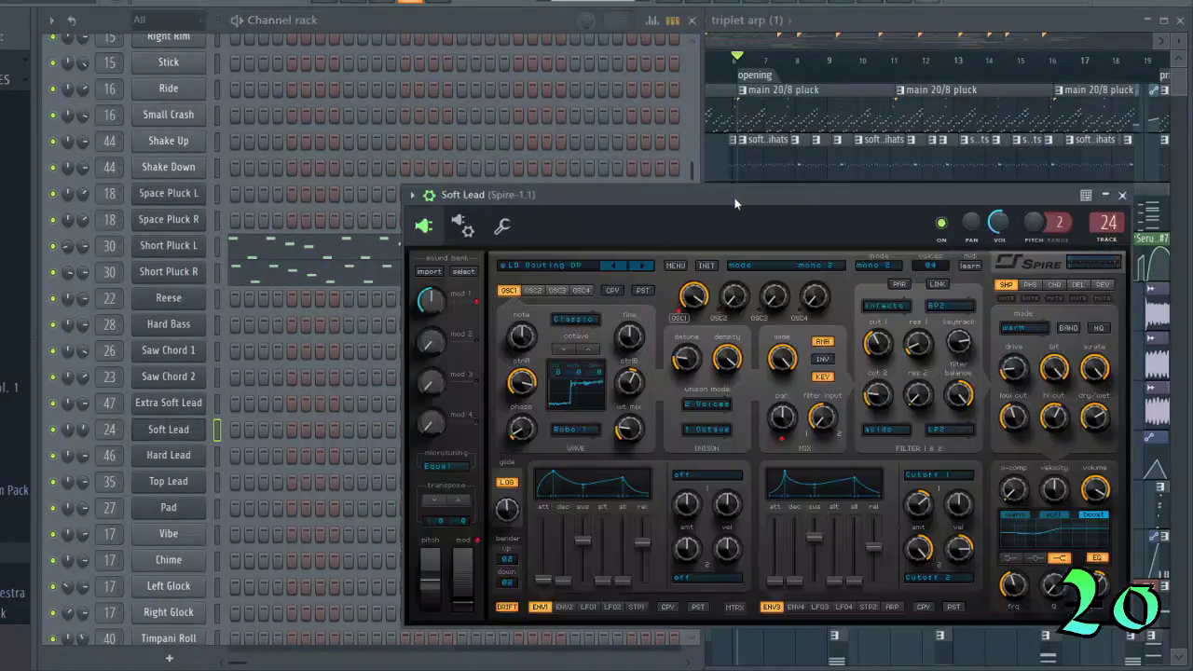
{"action": "left_click_drag", "start_coordinate": [734, 198], "coordinate": [700, 196]}
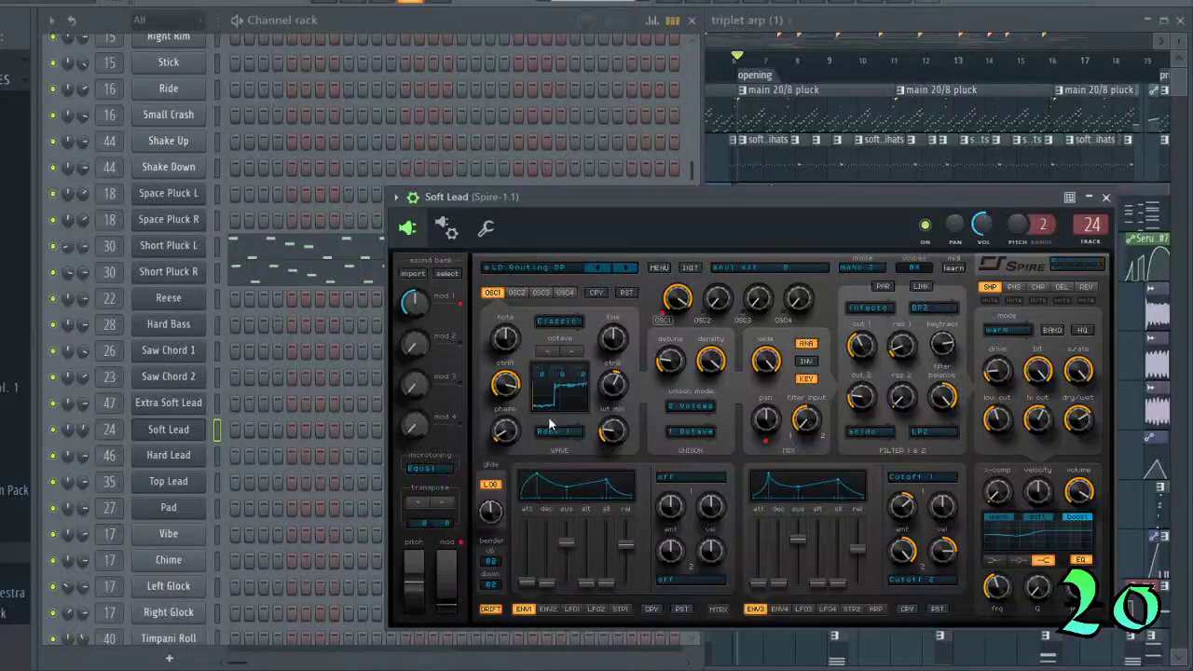
{"action": "left_click_drag", "start_coordinate": [1024, 198], "coordinate": [936, 112]}
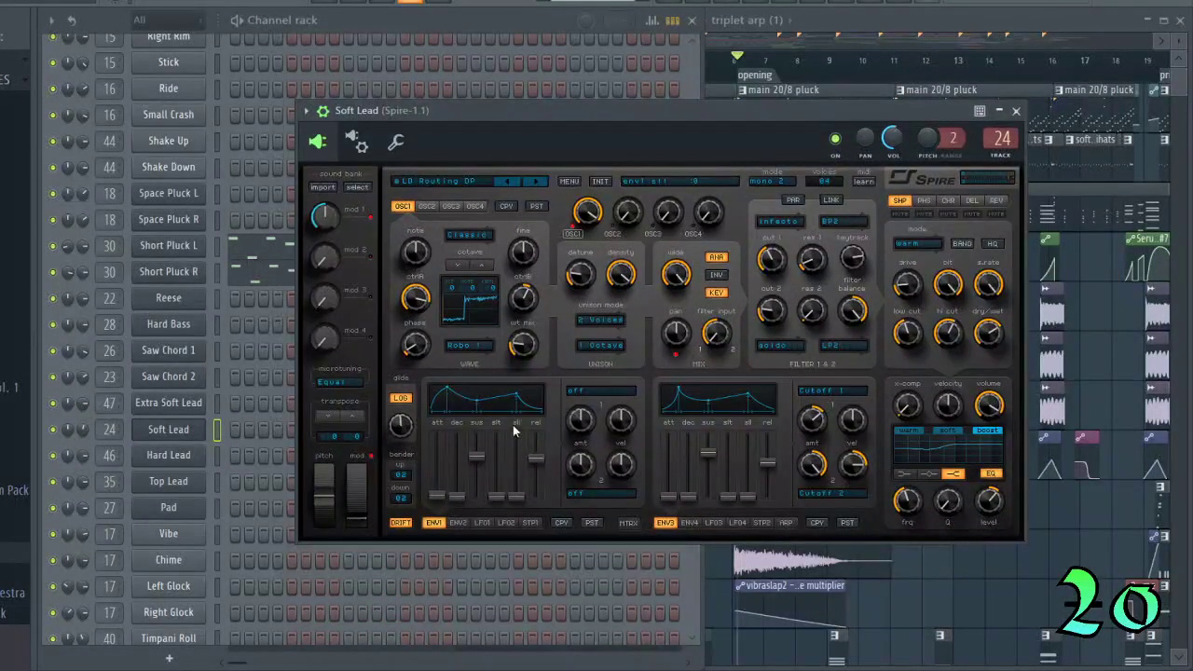
{"action": "left_click", "coordinate": [1016, 111]}
{"action": "left_click", "coordinate": [187, 406]}
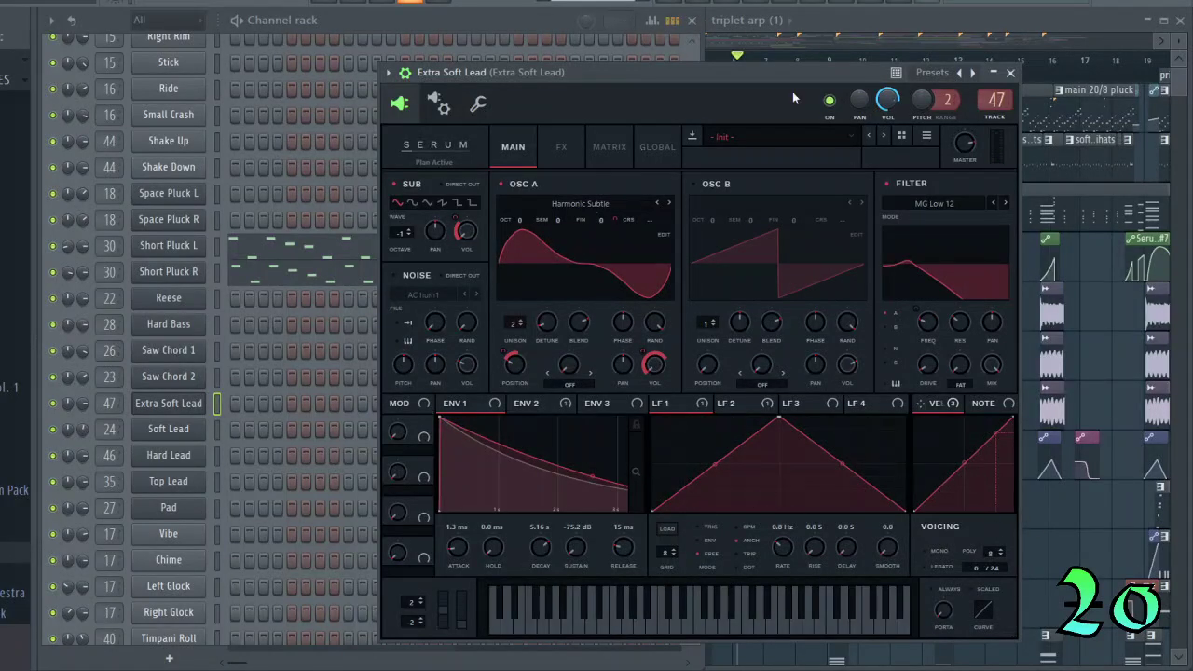
{"action": "left_click", "coordinate": [1011, 74]}
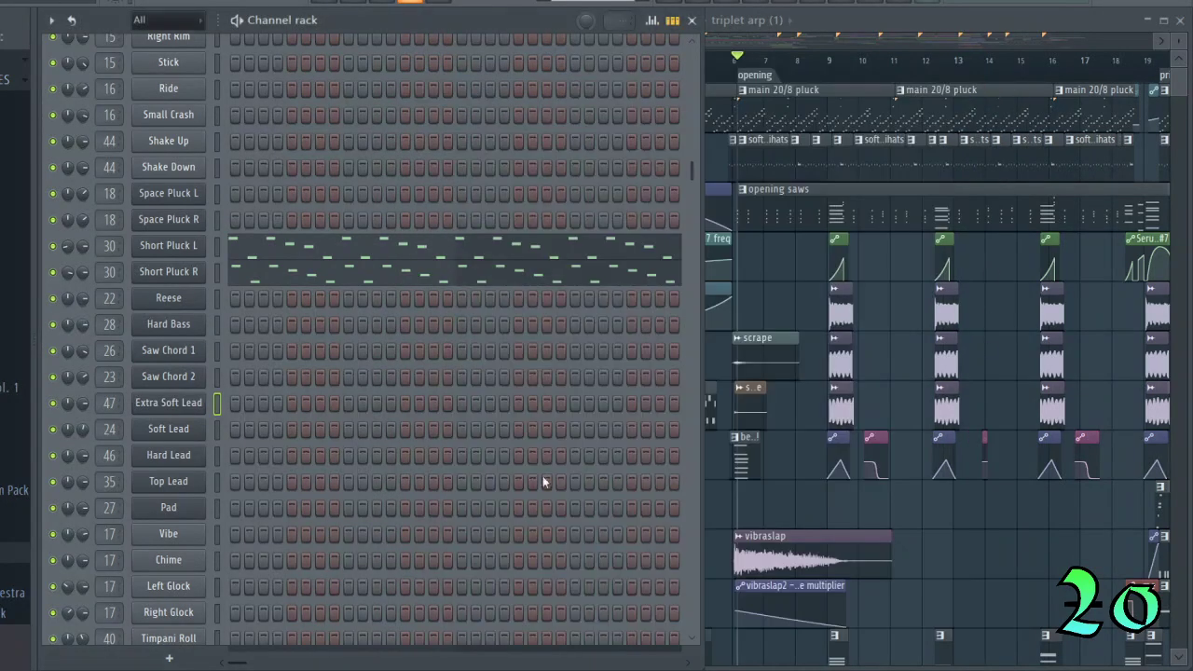
Return briefly to the Soft Lead channel and open the Hard Lead synth settings.
{"action": "left_click", "coordinate": [189, 431]}
{"action": "left_click", "coordinate": [188, 430]}
{"action": "left_click", "coordinate": [185, 456]}
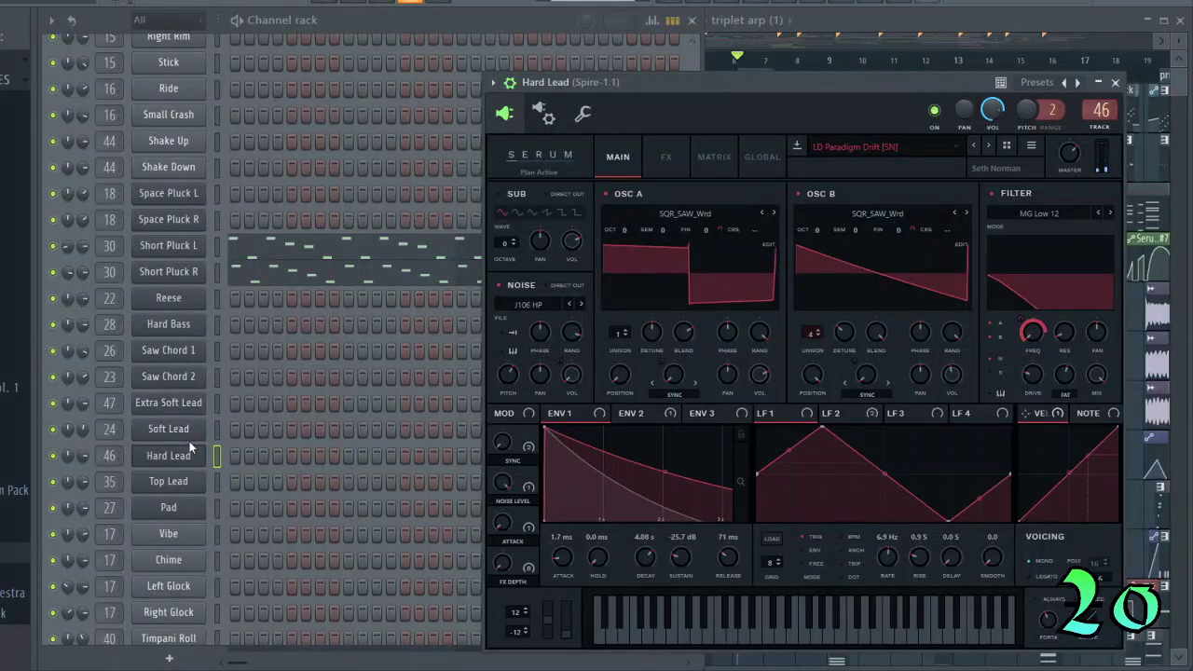
Close the Hard Lead synth, and examine the Top Lead channel's Serum patch before closing it.
{"action": "left_click", "coordinate": [1114, 82]}
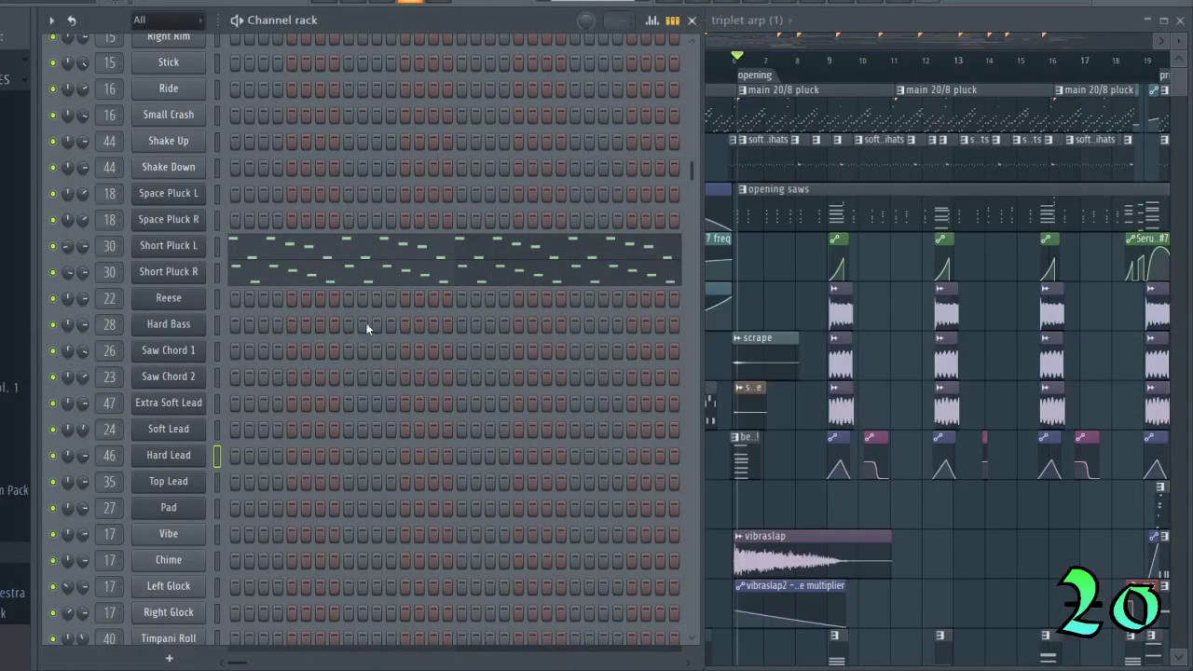
{"action": "left_click", "coordinate": [196, 484]}
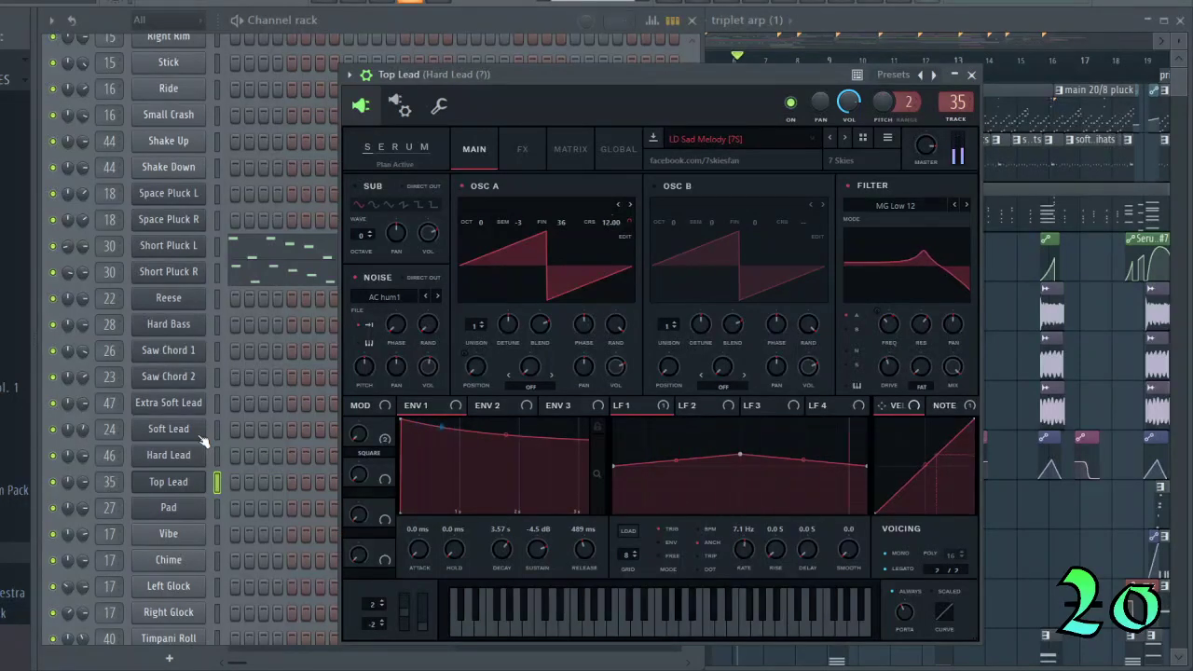
{"action": "left_click", "coordinate": [972, 75]}
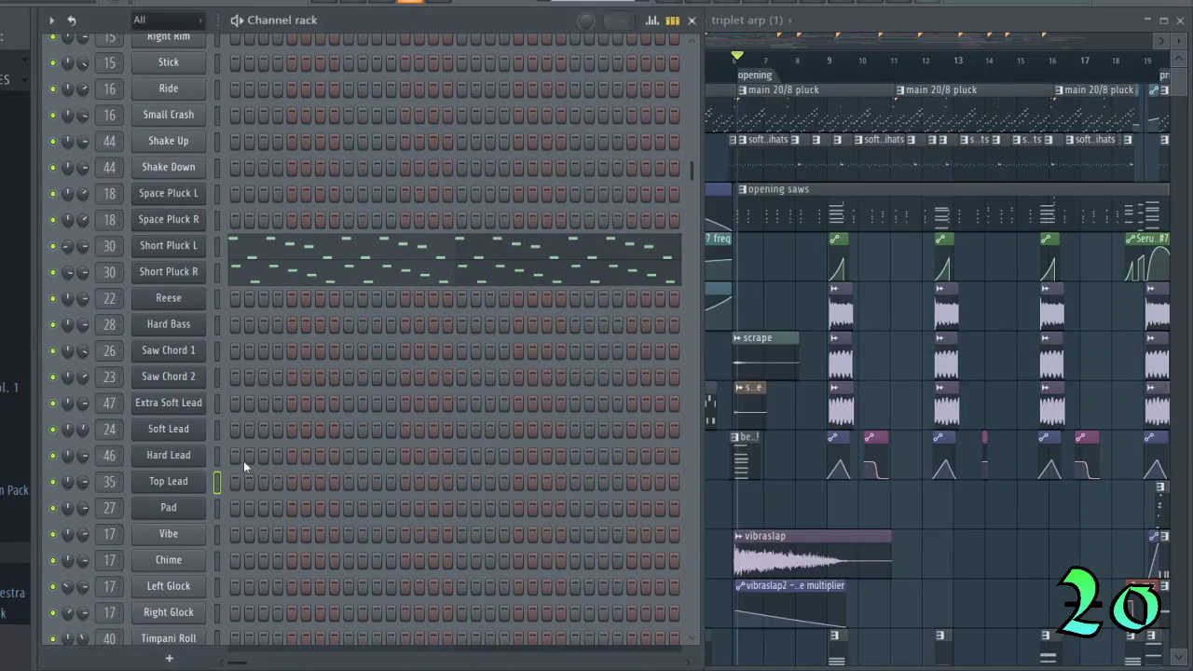
Examine the Pad channel's Serum patch, close it, and briefly mark the synth channels from Space Pluck L through Pad.
{"action": "left_click", "coordinate": [190, 508]}
{"action": "left_click_drag", "start_coordinate": [559, 154], "coordinate": [837, 65]}
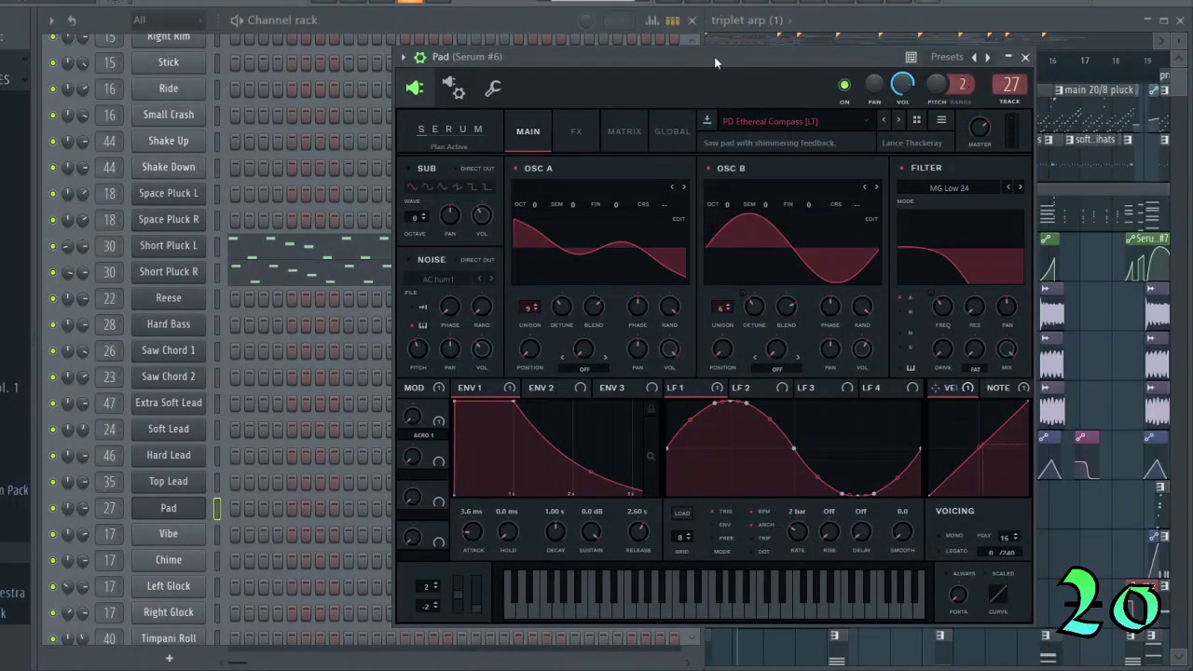
{"action": "left_click_drag", "start_coordinate": [714, 57], "coordinate": [716, 56]}
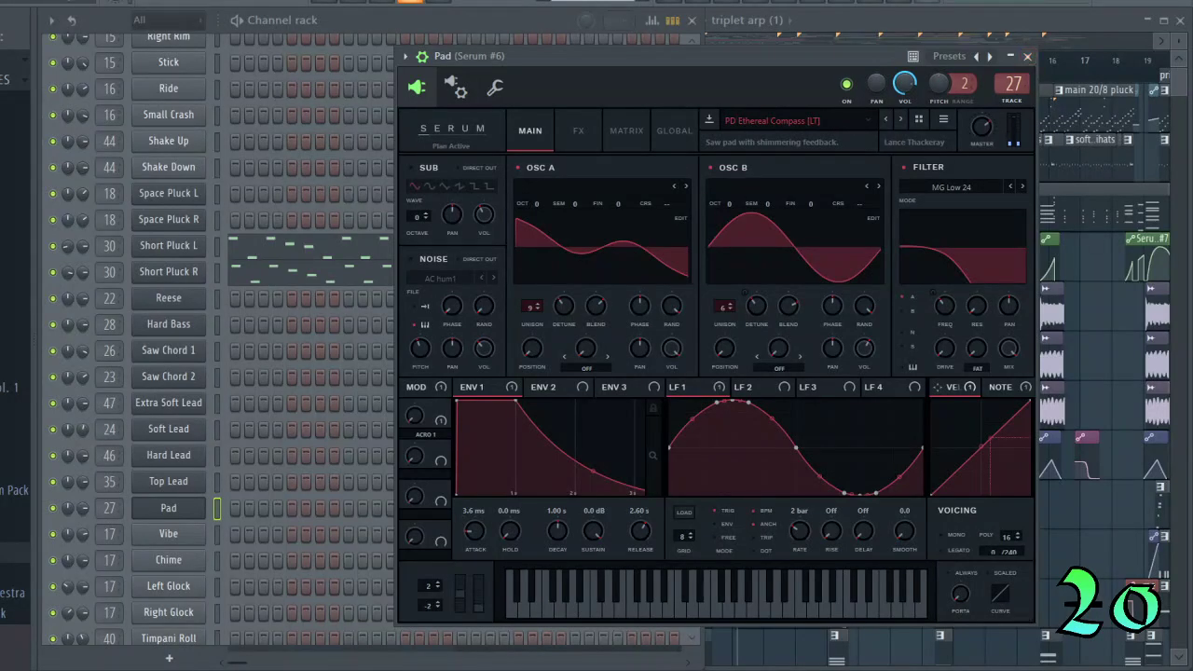
{"action": "left_click", "coordinate": [1026, 56]}
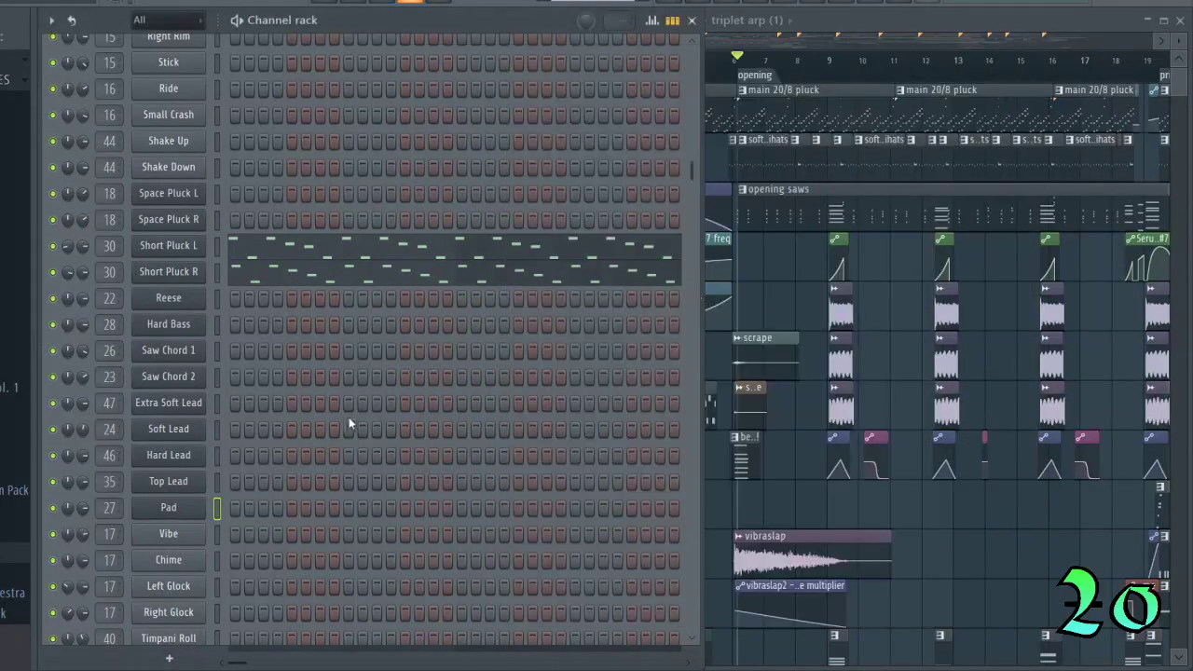
{"action": "left_click_drag", "start_coordinate": [217, 192], "coordinate": [219, 484]}
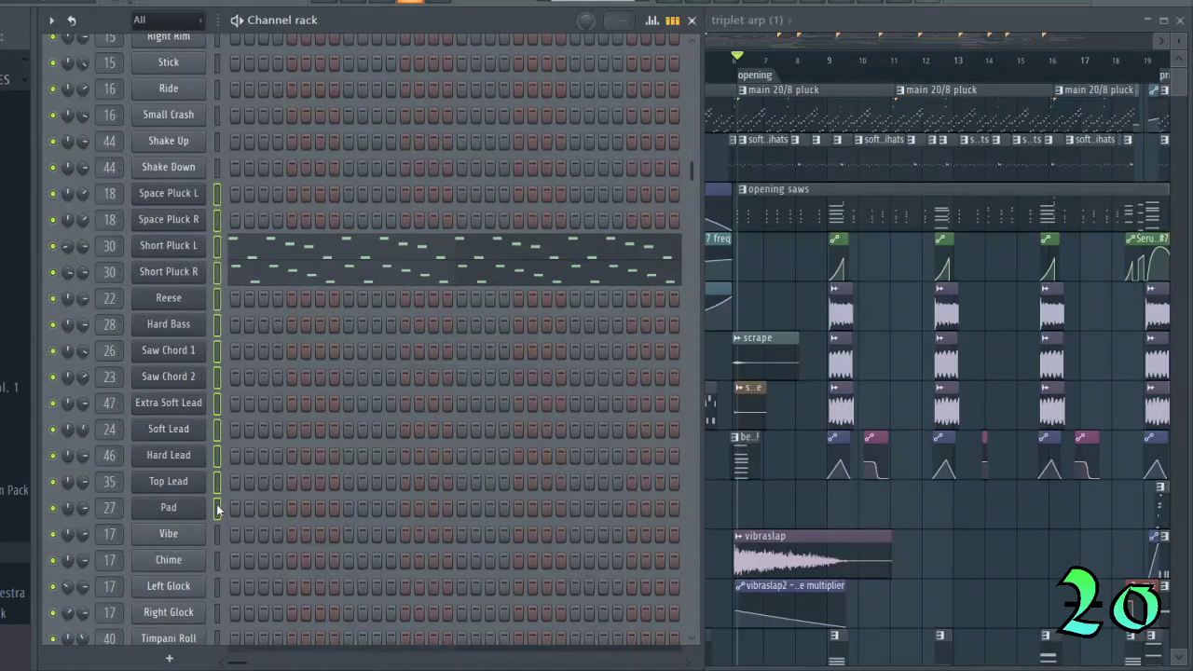
{"action": "left_click", "coordinate": [217, 508]}
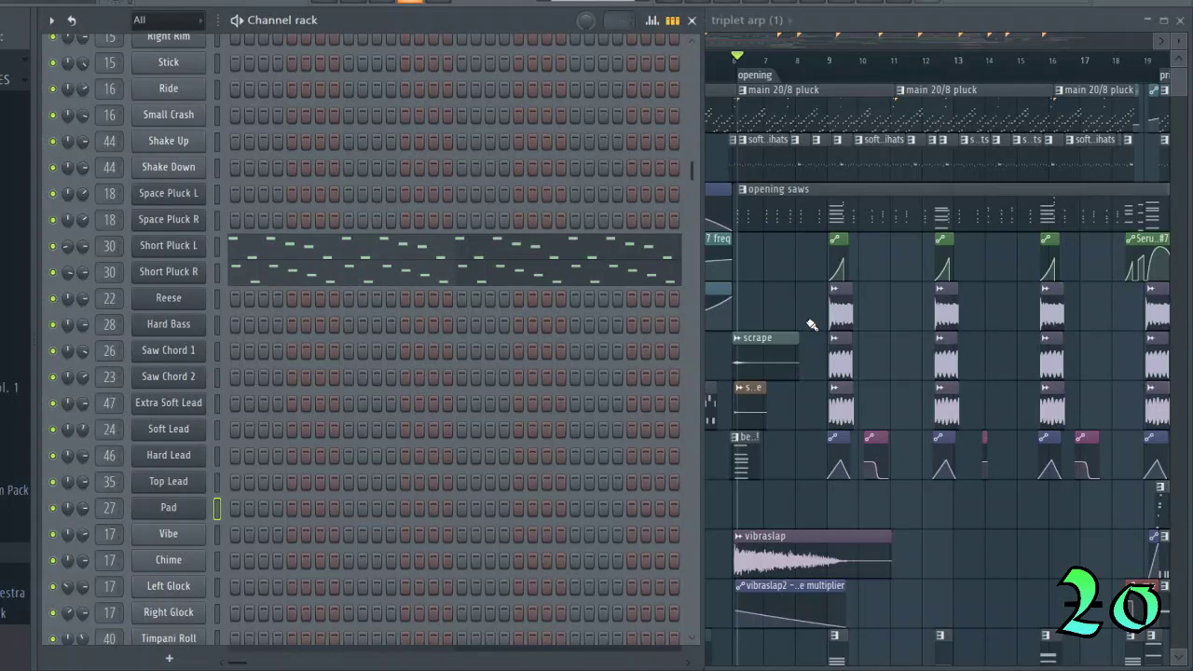
Demonstrate the first macro of Space Pluck L's Serum patch and close the synth.
{"action": "left_click", "coordinate": [172, 193]}
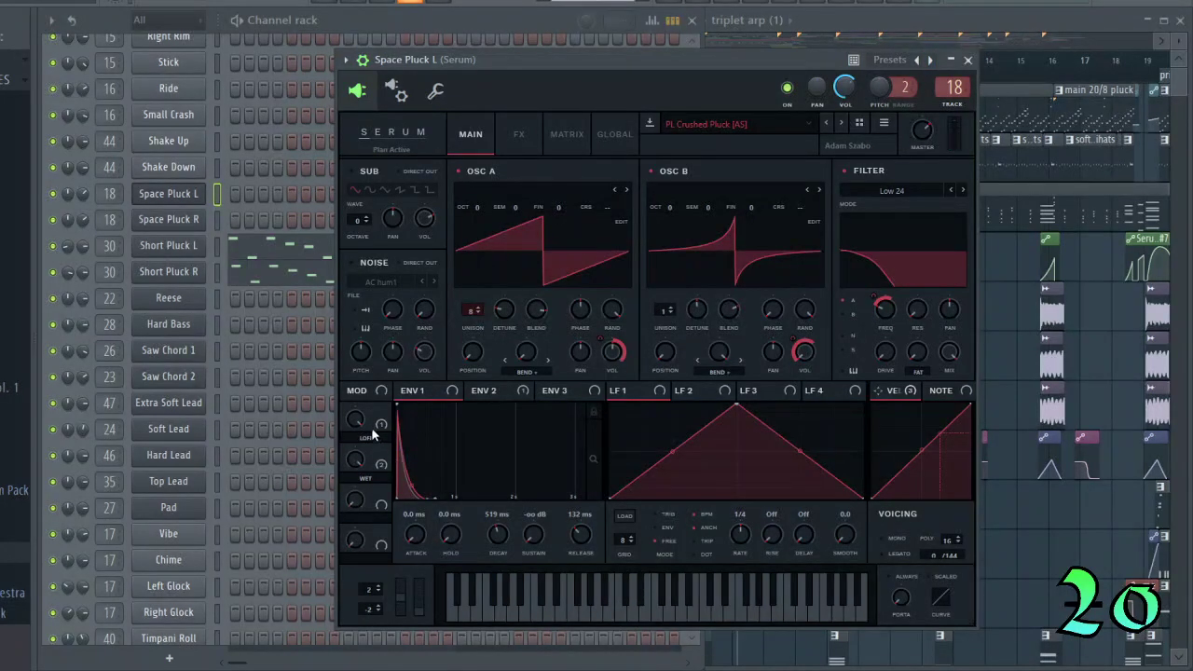
{"action": "mouse_move", "coordinate": [357, 417]}
{"action": "left_mouse_down"}
{"action": "mouse_move", "coordinate": [356, 545]}
{"action": "mouse_move", "coordinate": [353, 421]}
{"action": "left_mouse_up"}
{"action": "left_click", "coordinate": [968, 60]}
Go to the primary section of the arrangement and pick a Track 4 clip automating the Serum EQ's band 7 frequency.
{"action": "left_click", "coordinate": [905, 21]}
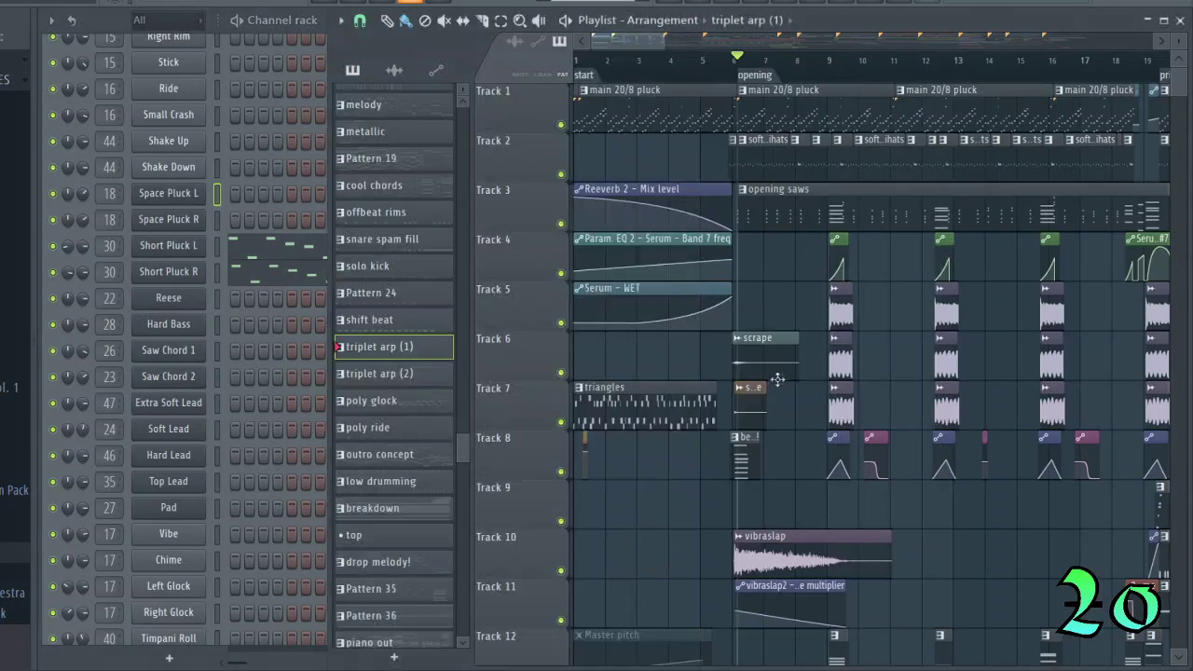
{"action": "left_click_drag", "start_coordinate": [648, 46], "coordinate": [709, 53]}
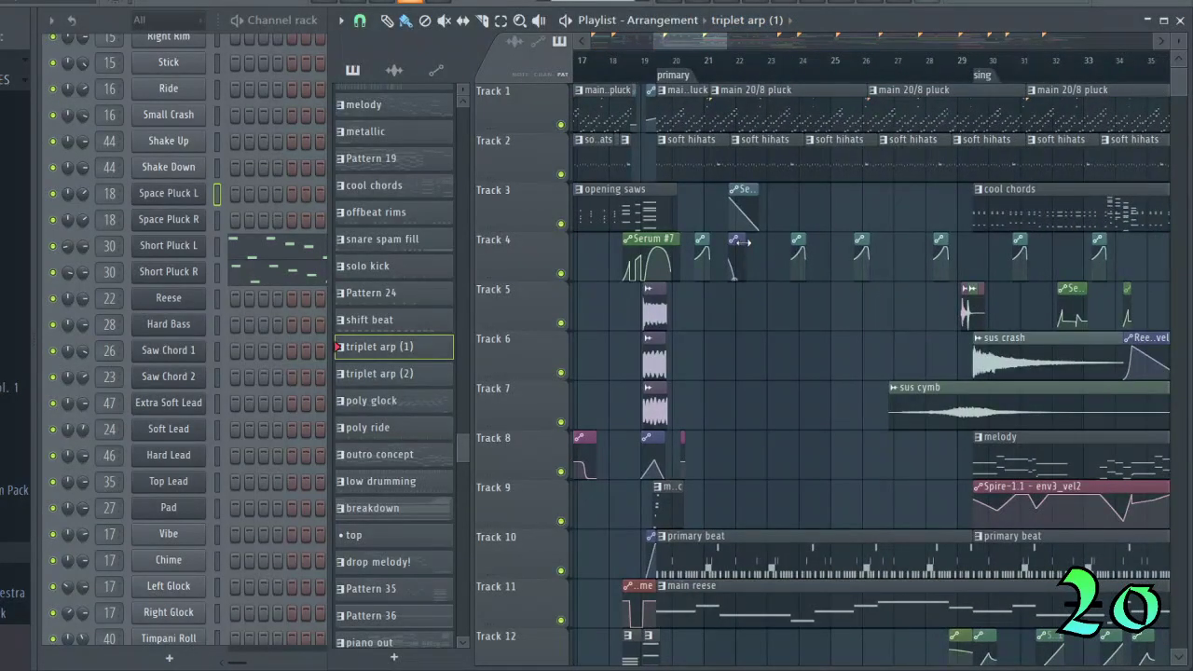
{"action": "left_click", "coordinate": [803, 238]}
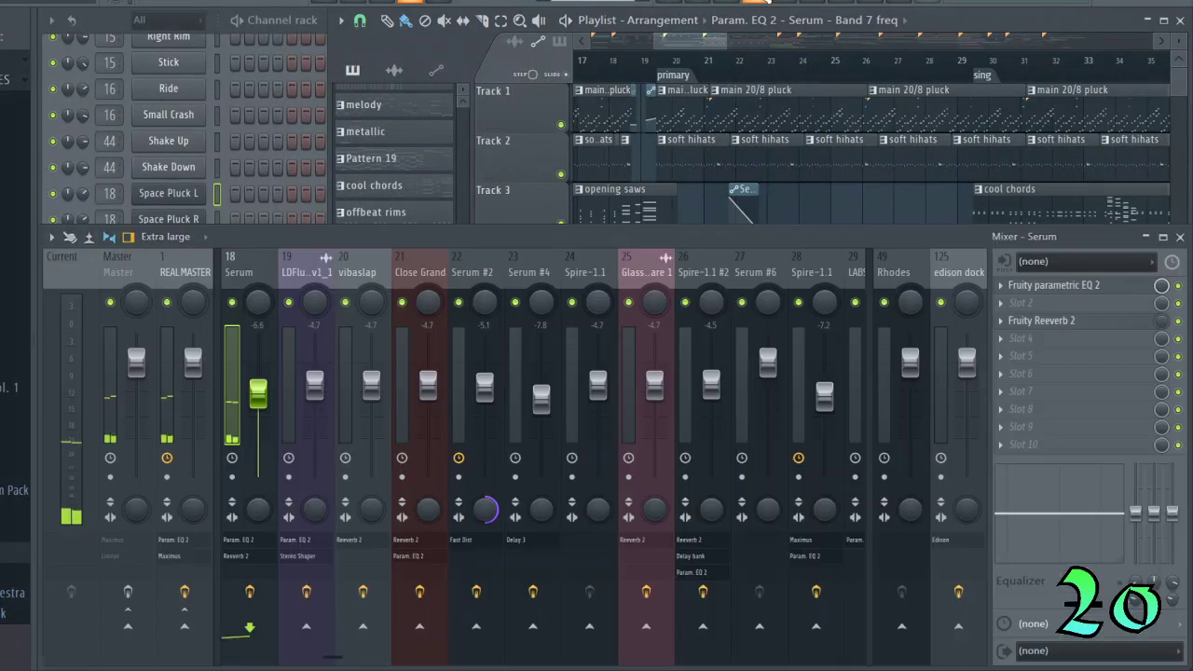
Demonstrate the band 7 low-pass sweep in the Serum mixer track's Fruity parametric EQ 2, and close the equalizer.
{"action": "left_click", "coordinate": [763, 6]}
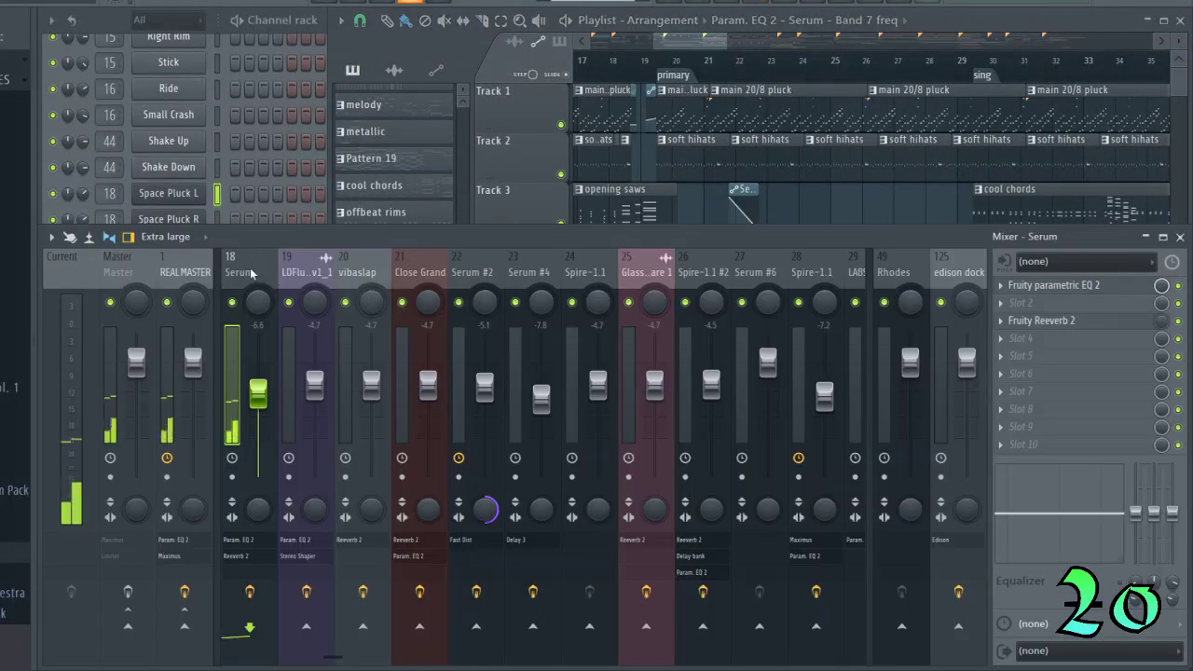
{"action": "left_click", "coordinate": [1025, 285]}
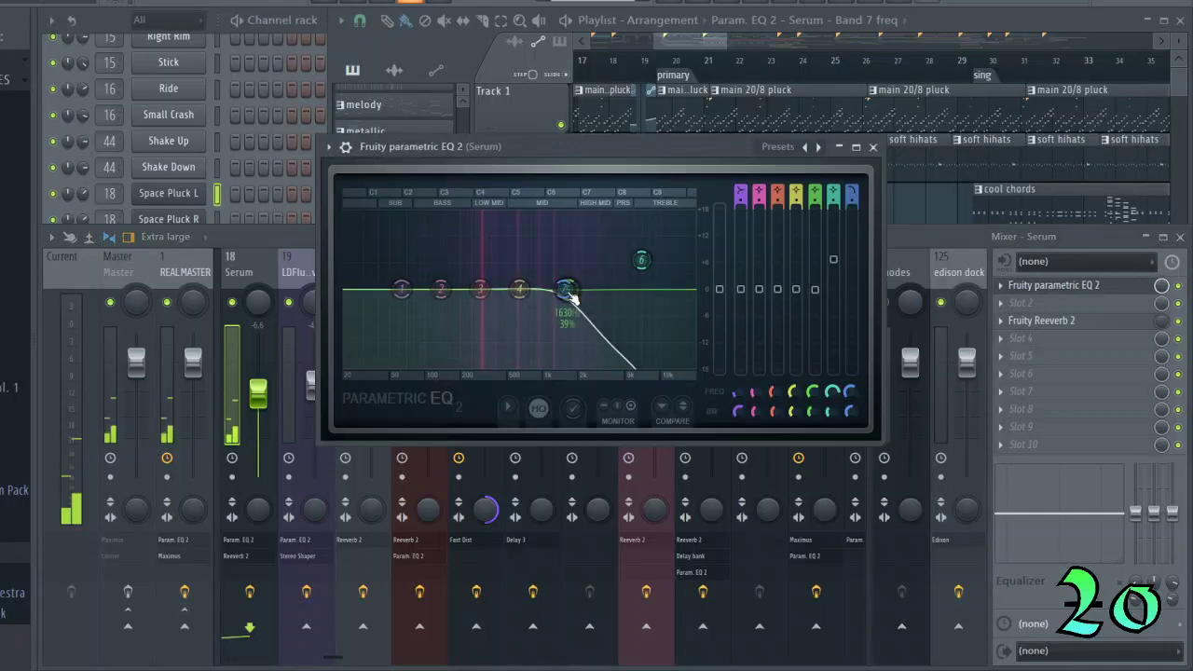
{"action": "mouse_move", "coordinate": [572, 296]}
{"action": "left_mouse_down"}
{"action": "mouse_move", "coordinate": [602, 293]}
{"action": "mouse_move", "coordinate": [639, 262]}
{"action": "mouse_move", "coordinate": [606, 292]}
{"action": "mouse_move", "coordinate": [559, 290]}
{"action": "left_mouse_up"}
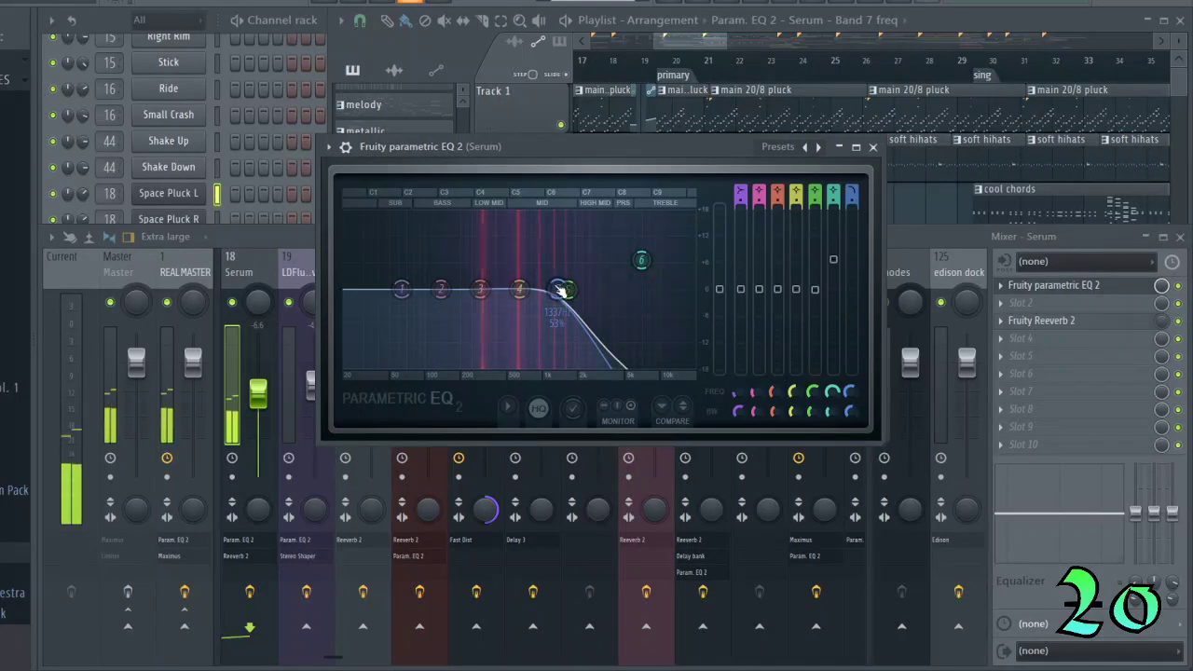
{"action": "mouse_move", "coordinate": [559, 290]}
{"action": "left_mouse_down"}
{"action": "mouse_move", "coordinate": [646, 279]}
{"action": "mouse_move", "coordinate": [676, 289]}
{"action": "mouse_move", "coordinate": [566, 289]}
{"action": "left_mouse_up"}
{"action": "left_click", "coordinate": [873, 148]}
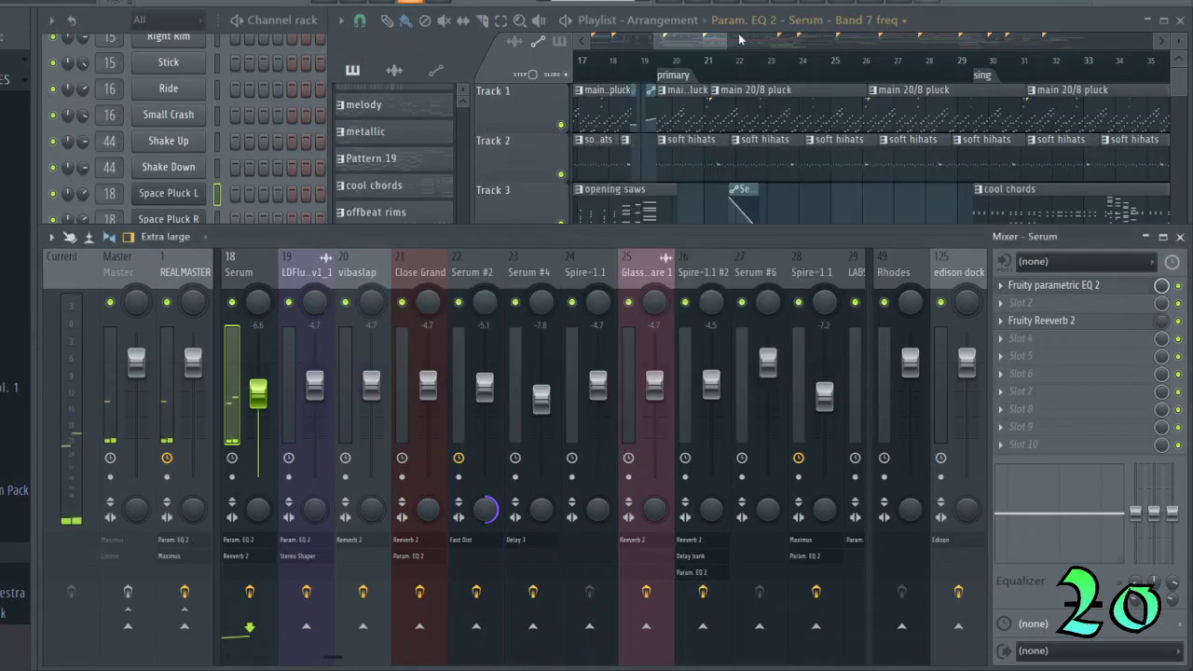
Revisit the Saw Chord 1 channel's Spire patch from the channel rack and close it.
{"action": "left_click", "coordinate": [132, 34]}
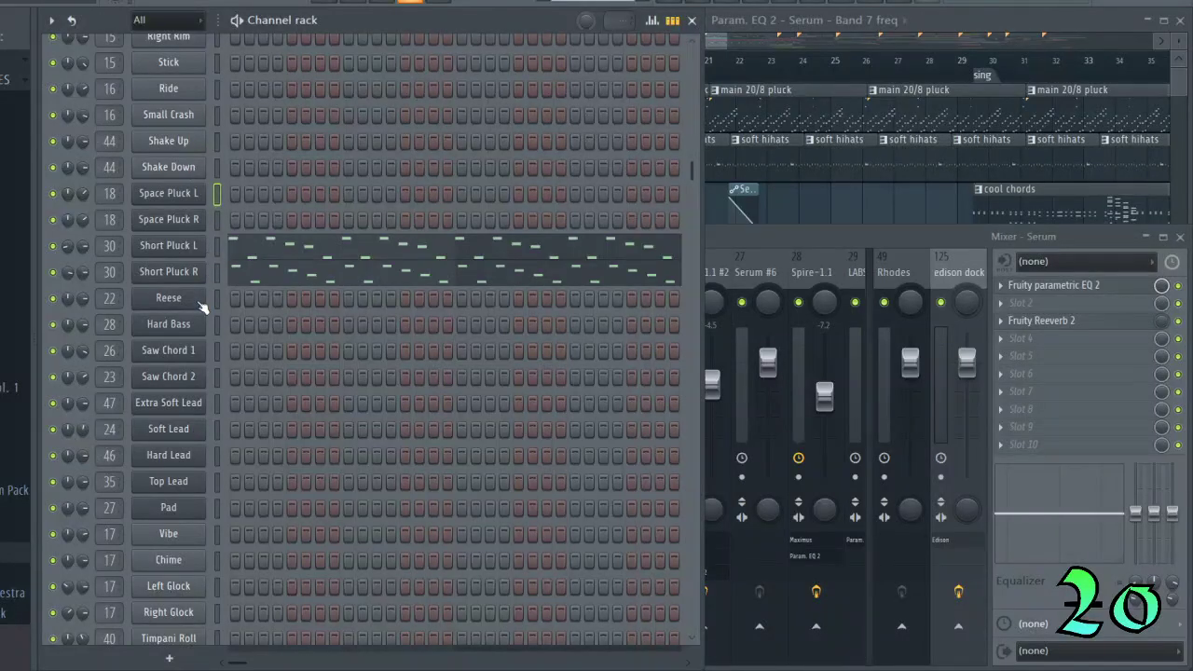
{"action": "left_click", "coordinate": [198, 350]}
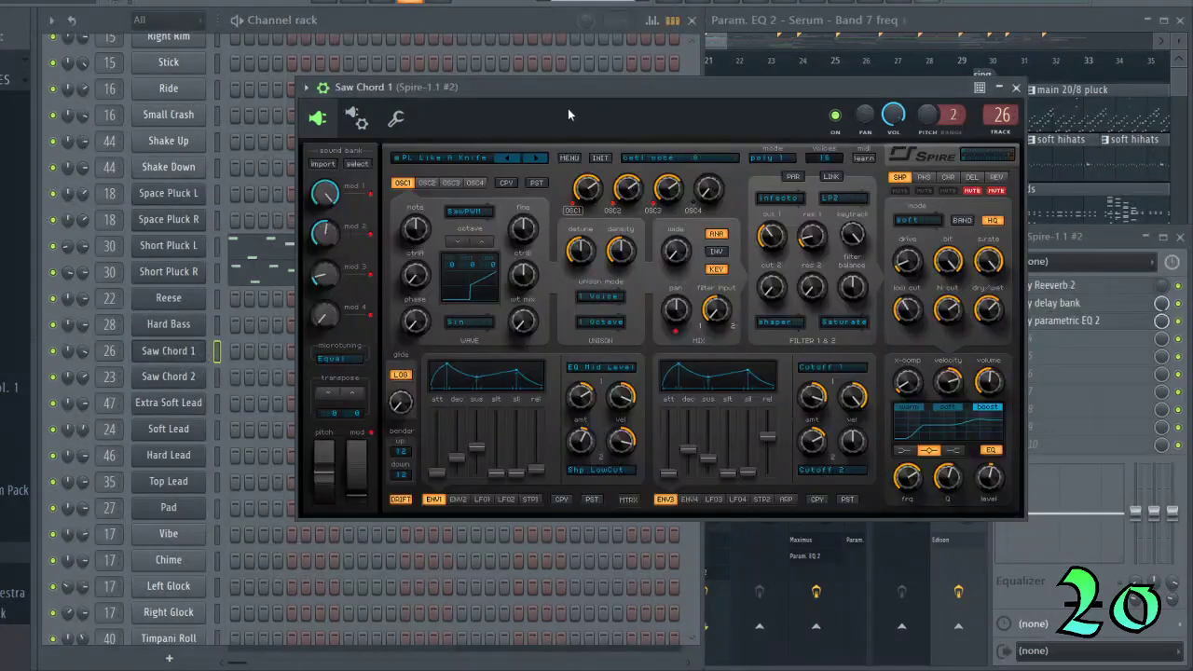
{"action": "left_click_drag", "start_coordinate": [568, 93], "coordinate": [574, 95]}
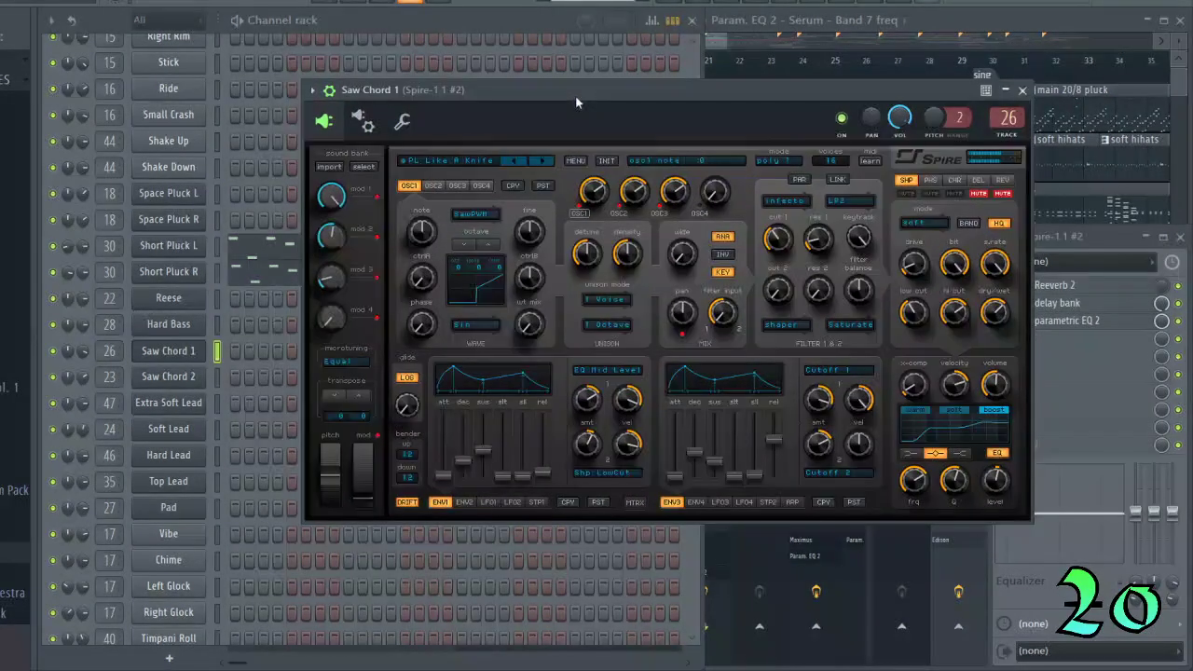
{"action": "left_click", "coordinate": [1022, 91]}
Demonstrate Macro 1 of the Saw Chord 2 channel's Serum patch and close the synth.
{"action": "left_click", "coordinate": [190, 380]}
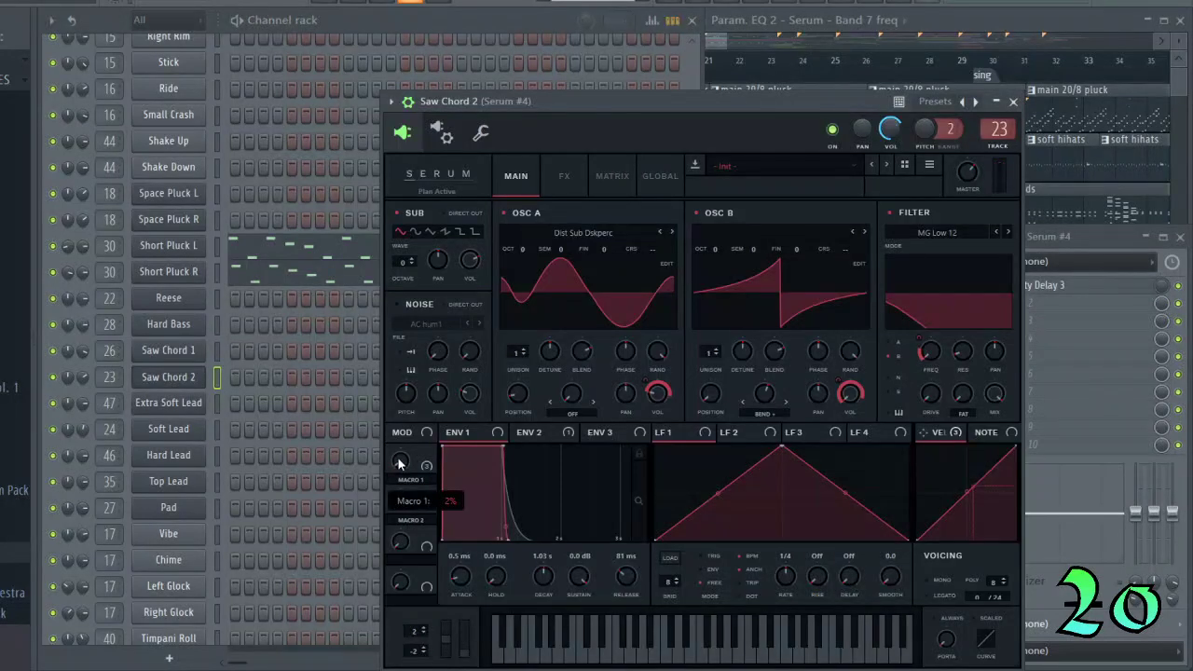
{"action": "left_click_drag", "start_coordinate": [398, 463], "coordinate": [415, 433]}
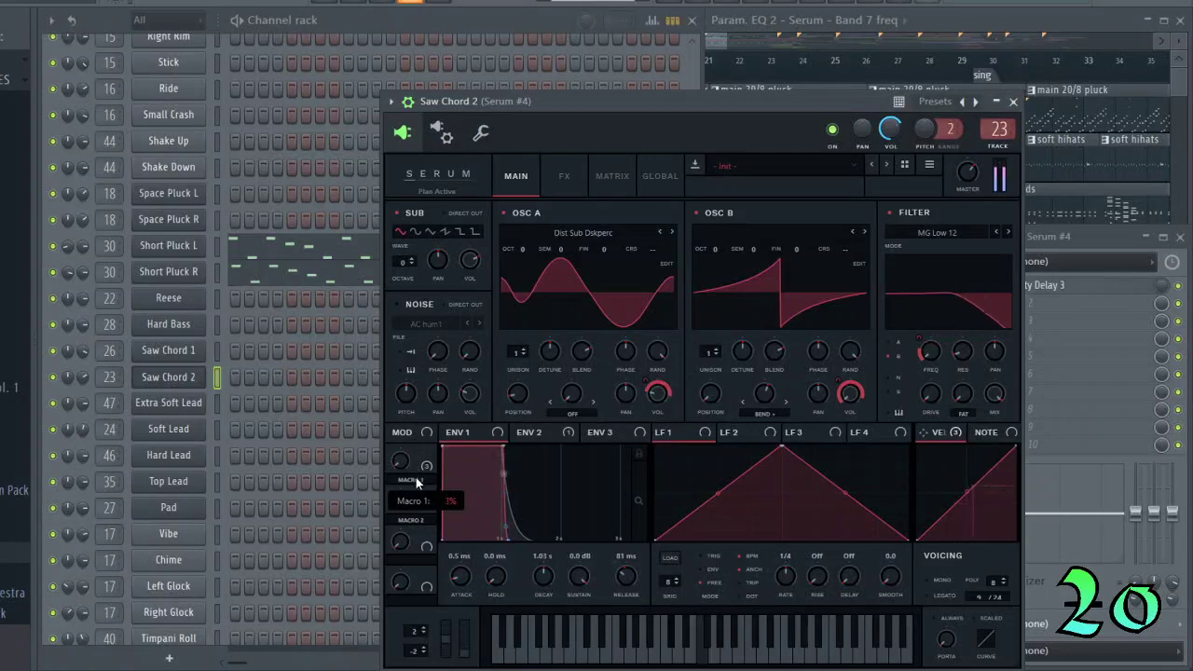
{"action": "left_click", "coordinate": [1012, 101]}
Bring the playlist forward and examine the Soft Lead's Spire patch, showing its ENV2 settings and the ENV3 velocity control.
{"action": "left_click", "coordinate": [926, 26]}
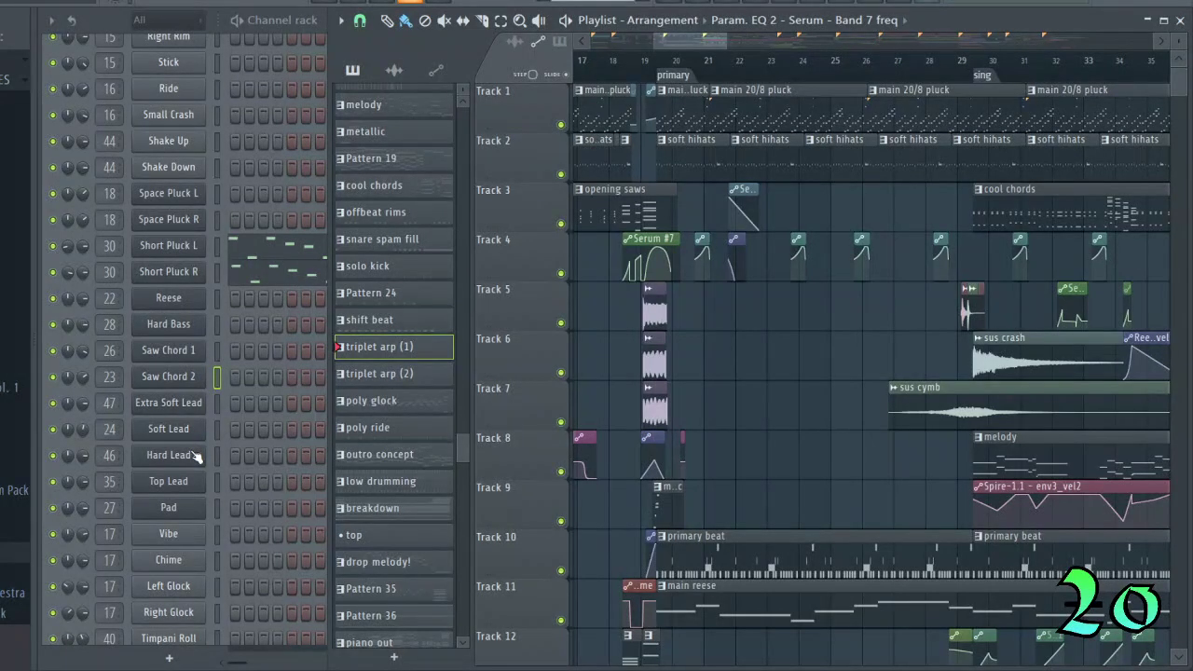
{"action": "left_click", "coordinate": [192, 431]}
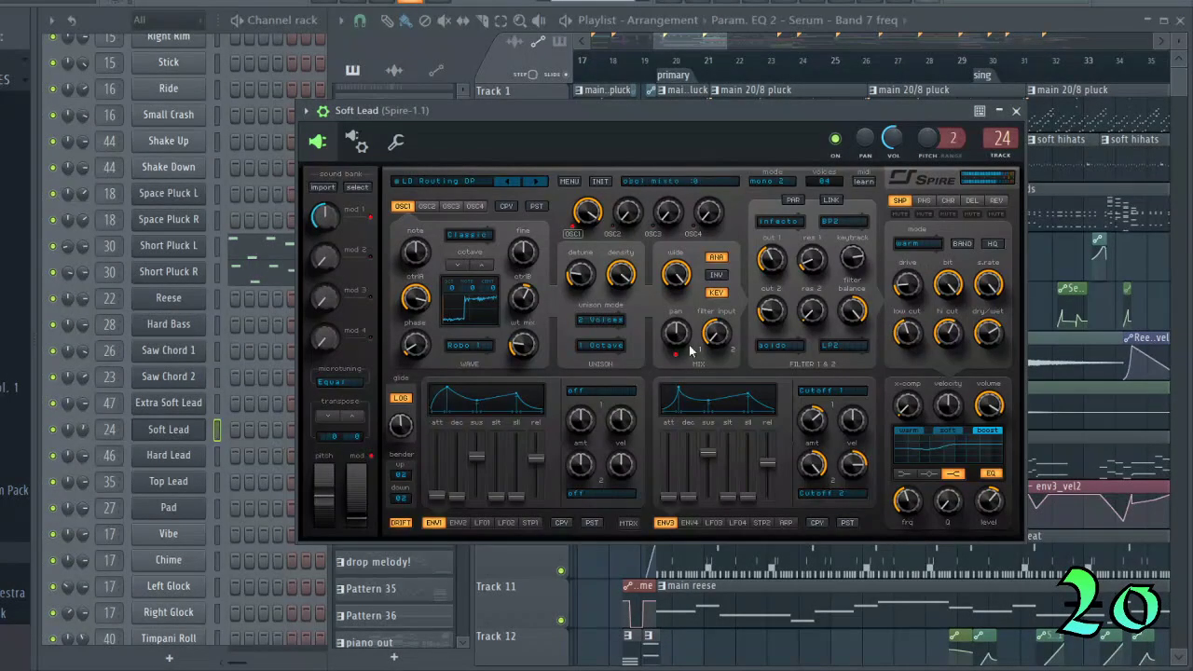
{"action": "left_click", "coordinate": [466, 524]}
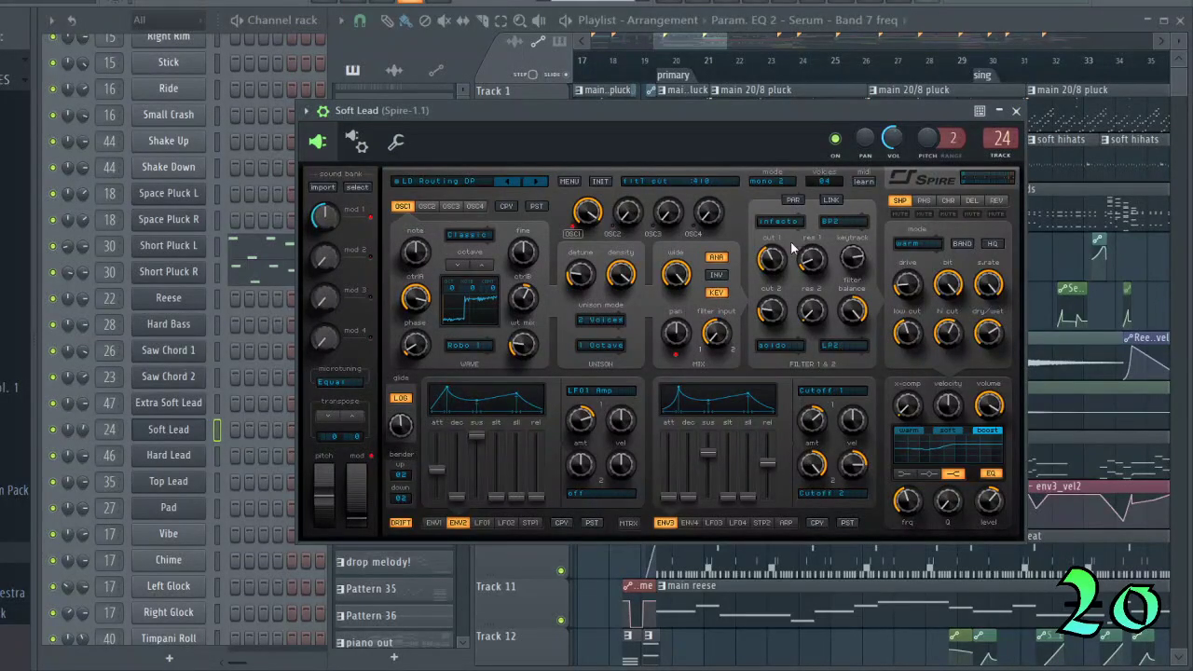
{"action": "left_click_drag", "start_coordinate": [739, 119], "coordinate": [657, 140]}
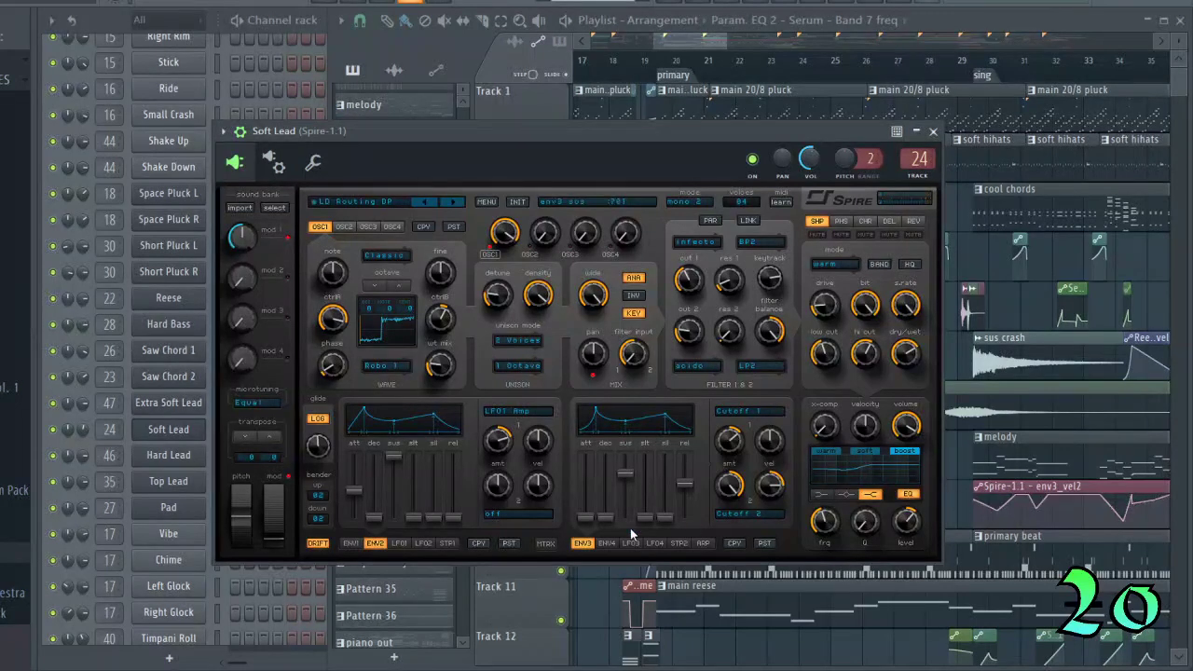
{"action": "mouse_move", "coordinate": [770, 487]}
{"action": "left_mouse_down"}
{"action": "mouse_move", "coordinate": [776, 531]}
{"action": "mouse_move", "coordinate": [775, 509]}
{"action": "left_mouse_up"}
Demonstrate the Soft Lead's mod 1 macro in Spire alongside its automation in the playlist, and close the synth.
{"action": "scroll", "coordinate": [968, 513], "scroll_direction": "down", "scroll_amount": 2}
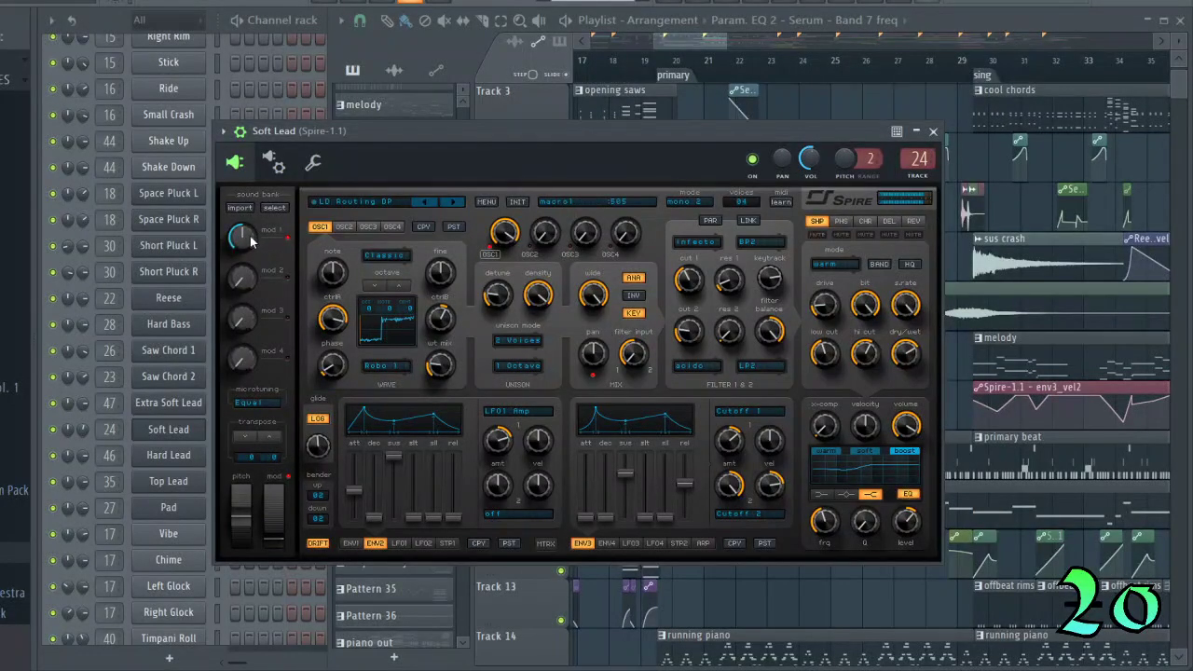
{"action": "mouse_move", "coordinate": [250, 222]}
{"action": "left_mouse_down"}
{"action": "mouse_move", "coordinate": [253, 264]}
{"action": "mouse_move", "coordinate": [250, 285]}
{"action": "mouse_move", "coordinate": [247, 233]}
{"action": "mouse_move", "coordinate": [238, 296]}
{"action": "mouse_move", "coordinate": [250, 218]}
{"action": "mouse_move", "coordinate": [249, 315]}
{"action": "mouse_move", "coordinate": [247, 237]}
{"action": "left_mouse_up"}
{"action": "left_click", "coordinate": [932, 131]}
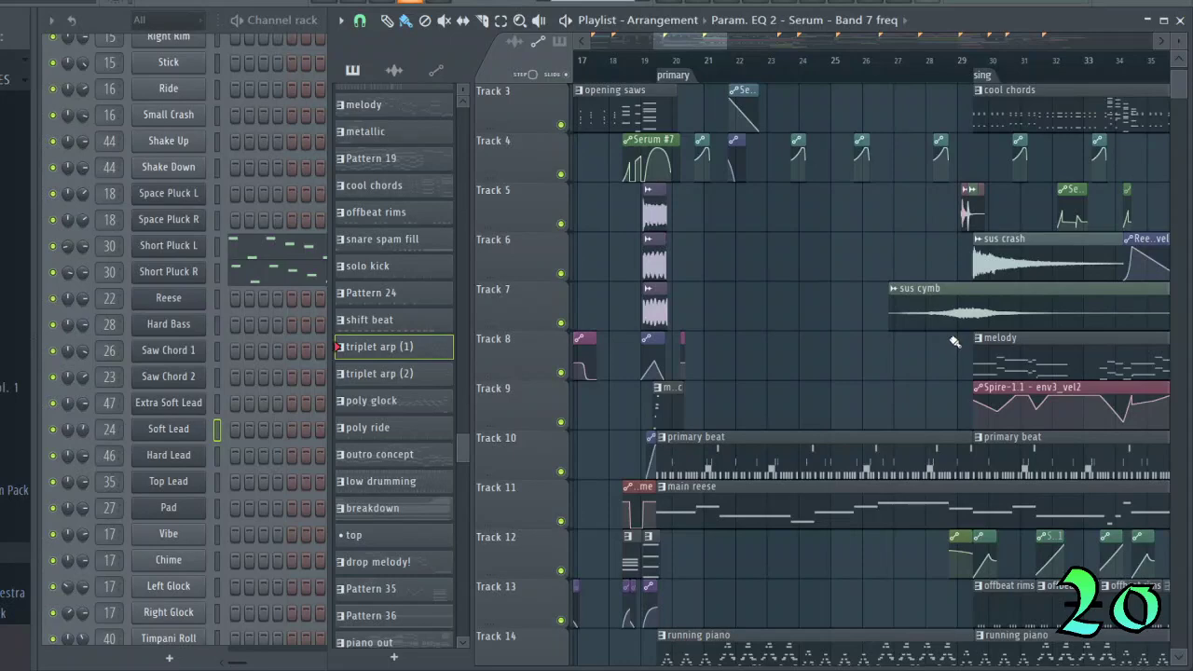
Return the arrangement to the song start, and mark the channels from Vibe through Triangles in the channel rack.
{"action": "left_click_drag", "start_coordinate": [699, 44], "coordinate": [606, 55]}
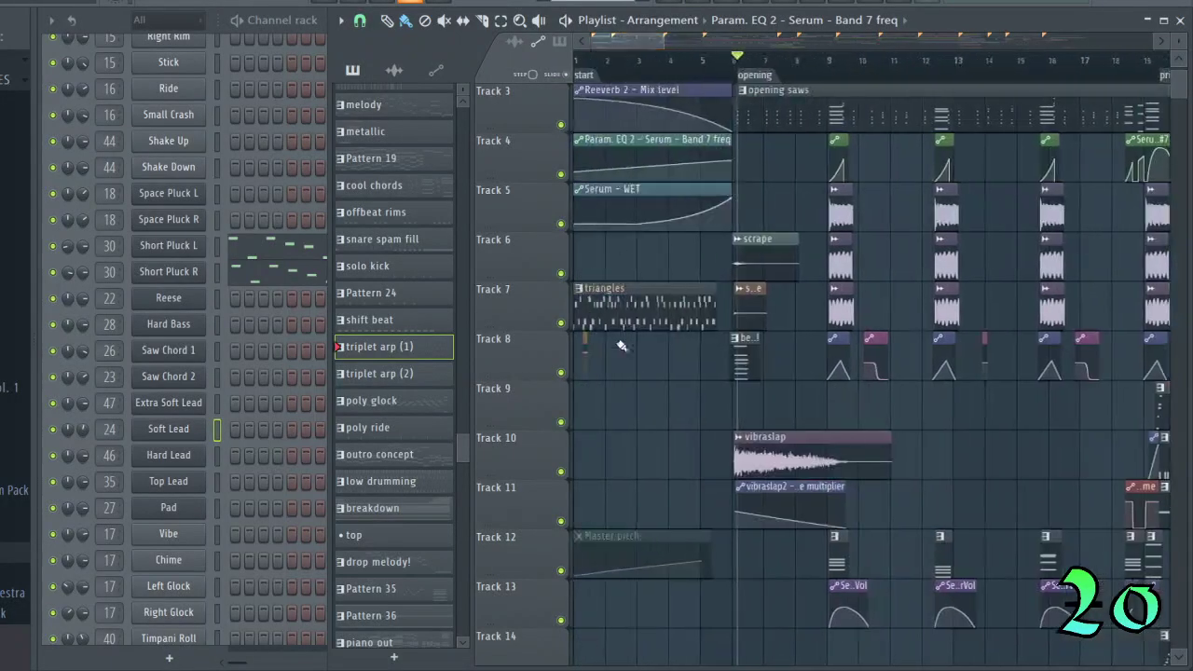
{"action": "scroll", "coordinate": [641, 440], "scroll_direction": "up", "scroll_amount": 2}
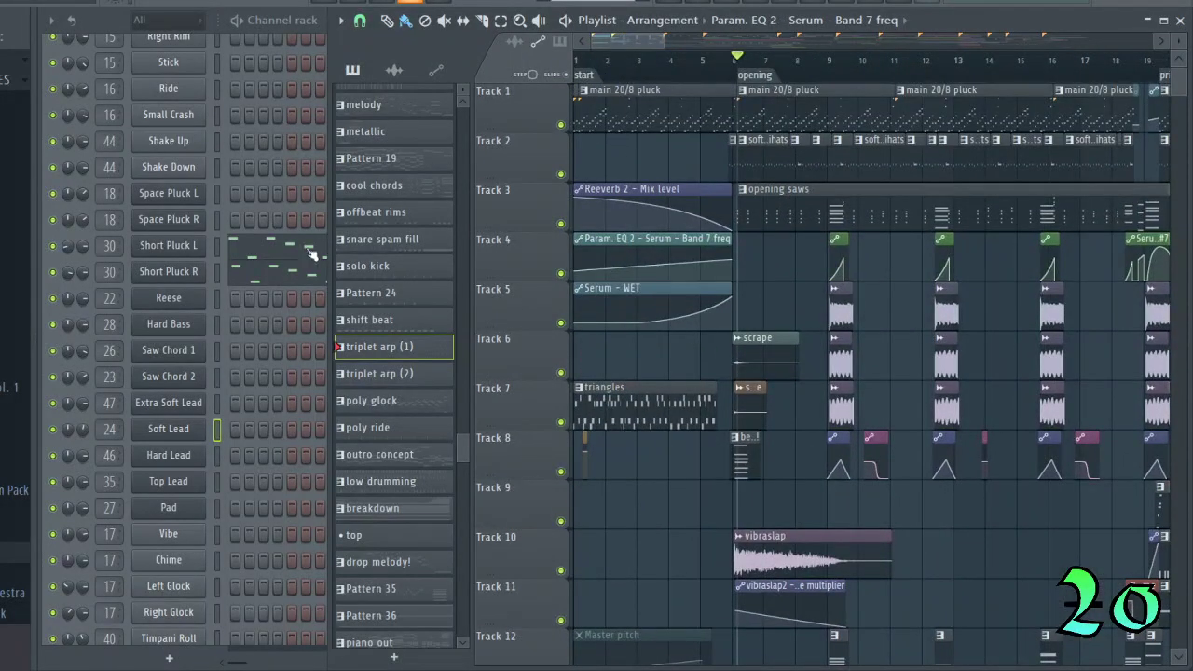
{"action": "left_click", "coordinate": [90, 28]}
{"action": "scroll", "coordinate": [286, 339], "scroll_direction": "down", "scroll_amount": 5}
{"action": "scroll", "coordinate": [265, 308], "scroll_direction": "down", "scroll_amount": 2}
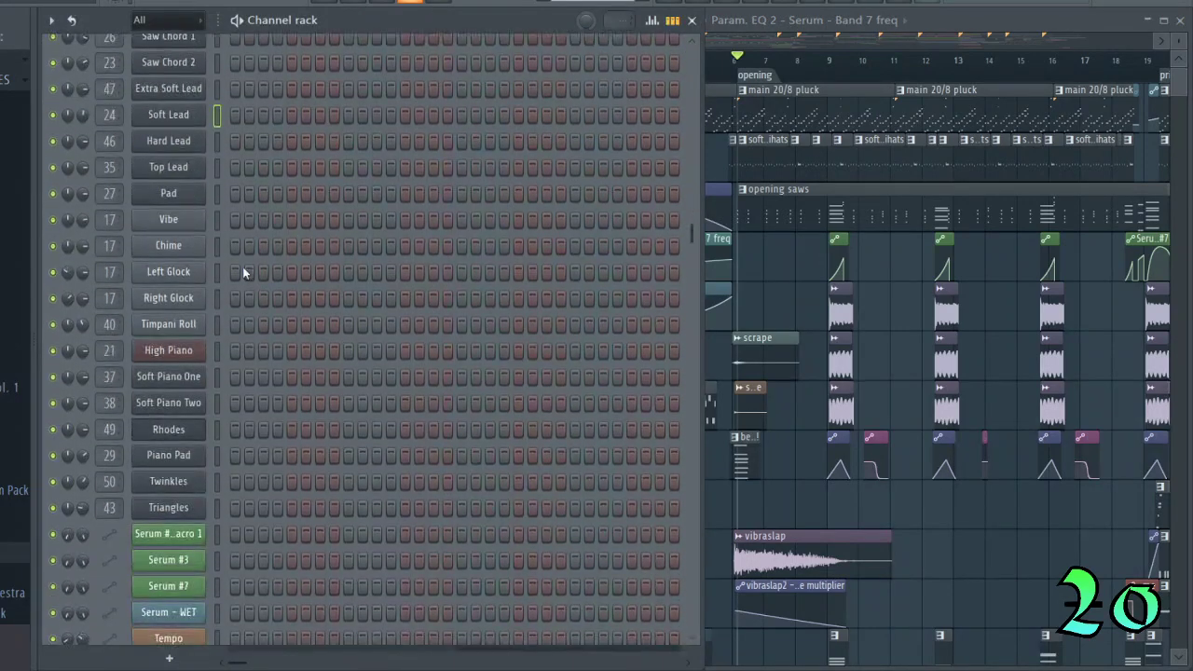
{"action": "scroll", "coordinate": [228, 267], "scroll_direction": "down", "scroll_amount": 3}
{"action": "left_click_drag", "start_coordinate": [217, 192], "coordinate": [209, 414]}
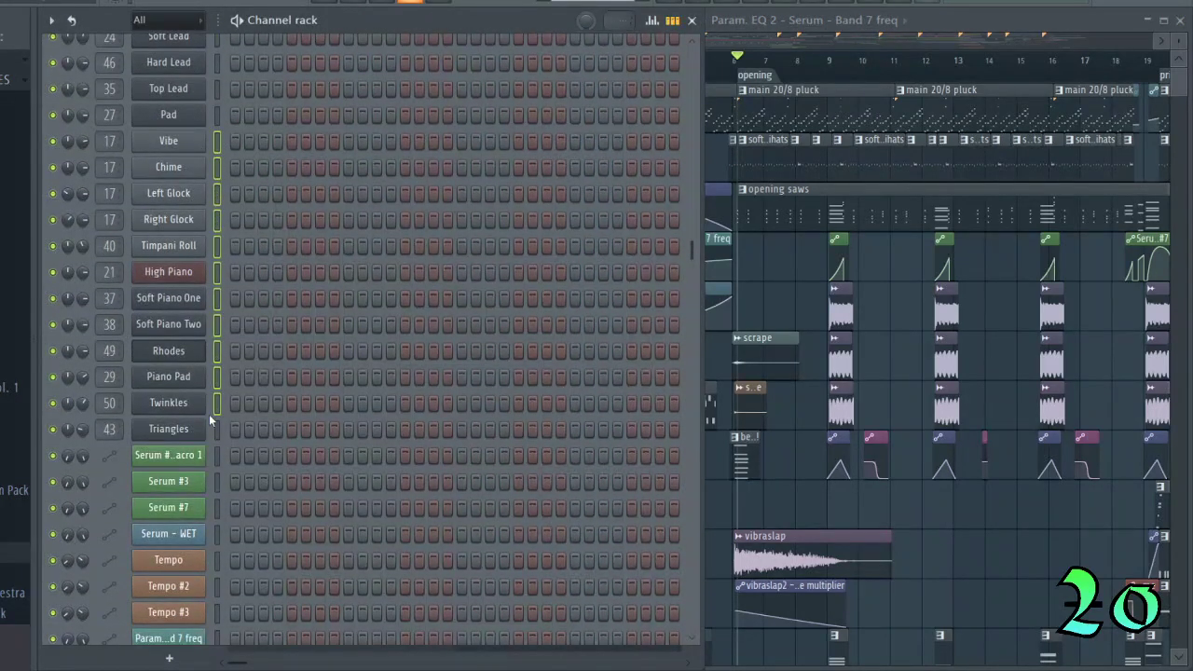
{"action": "scroll", "coordinate": [261, 346], "scroll_direction": "up", "scroll_amount": 3}
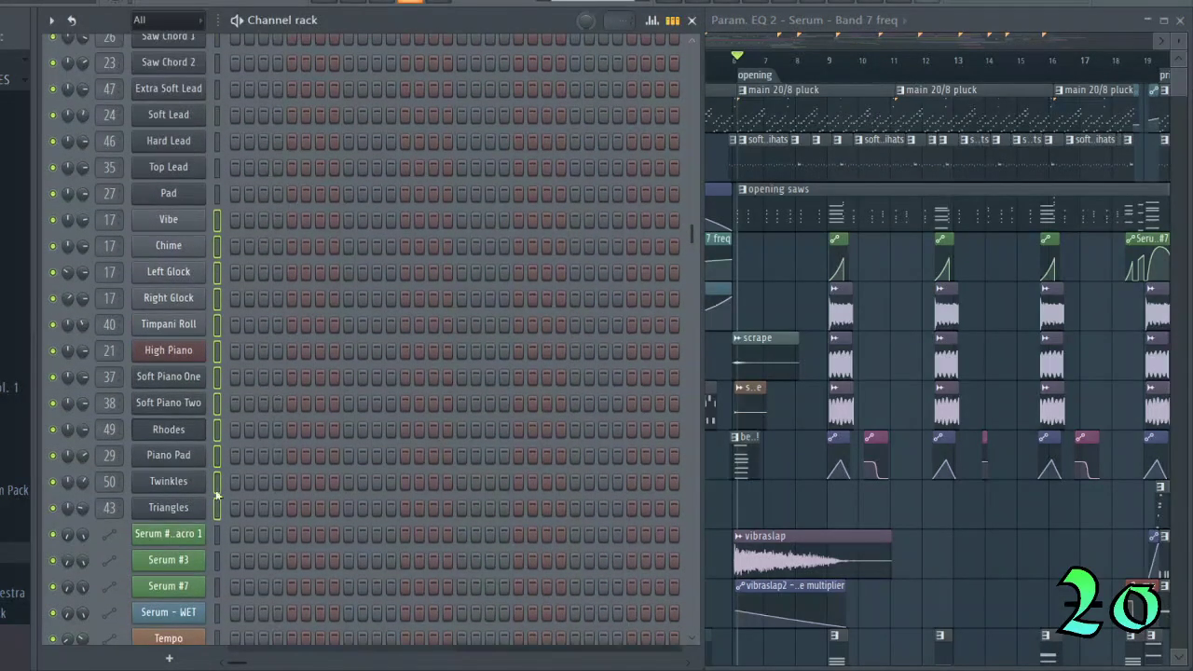
Examine the Vibe channel's sampler settings with its window moved off the channel list.
{"action": "left_click", "coordinate": [200, 218]}
{"action": "left_click", "coordinate": [68, 113]}
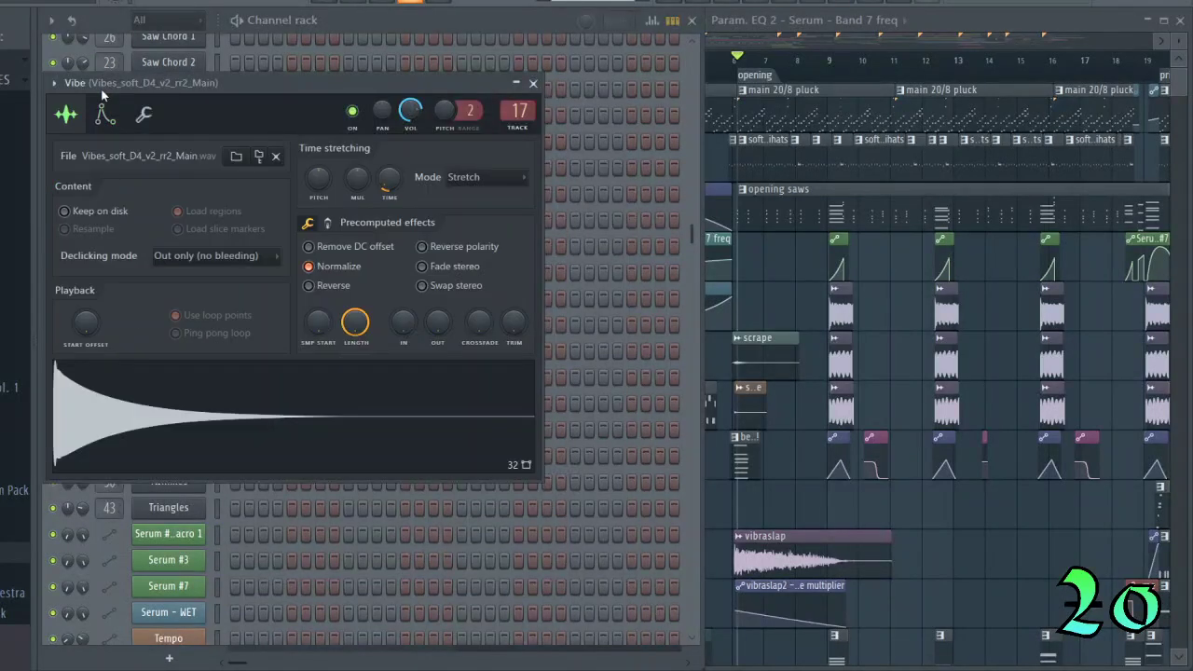
{"action": "left_click_drag", "start_coordinate": [130, 83], "coordinate": [226, 94]}
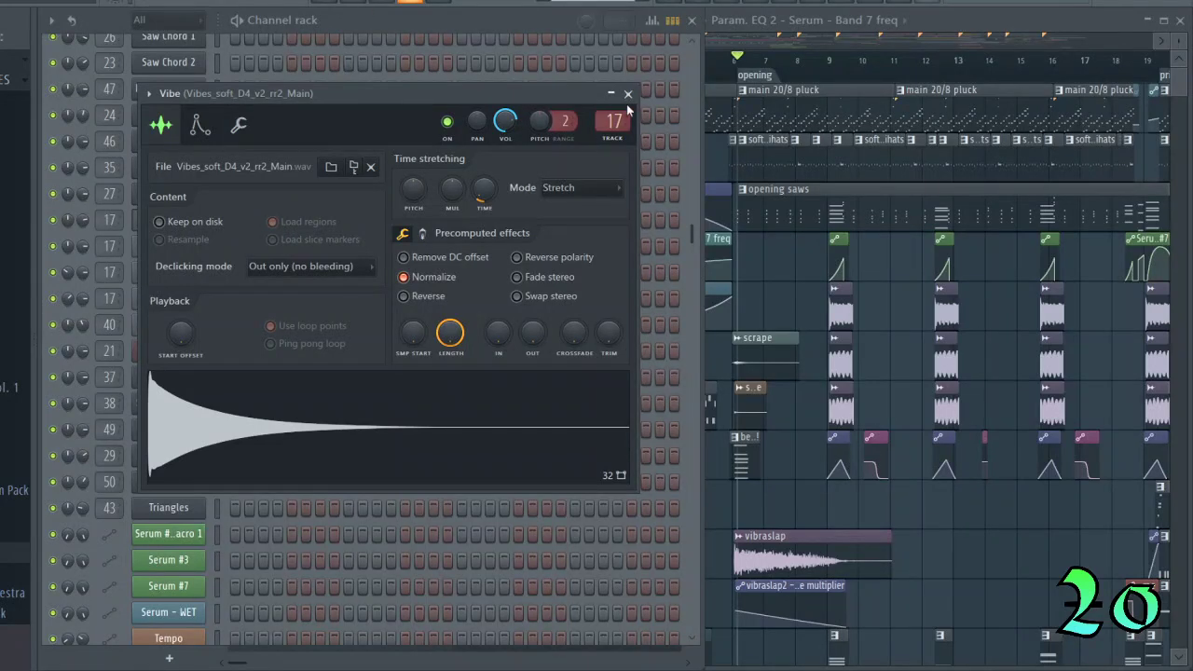
{"action": "left_click_drag", "start_coordinate": [343, 92], "coordinate": [514, 106]}
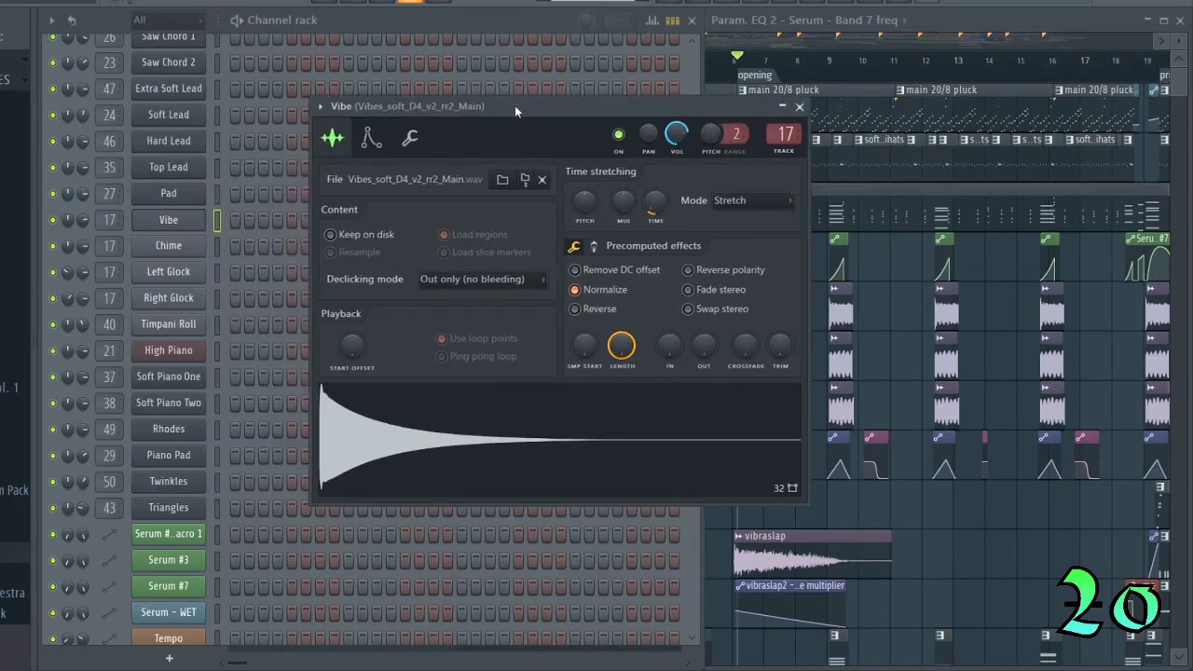
Reload the Vibe channel with its own Vibes_soft_D4_v2_rr2_Main sample.
{"action": "left_click", "coordinate": [362, 438]}
{"action": "key", "text": "Return"}
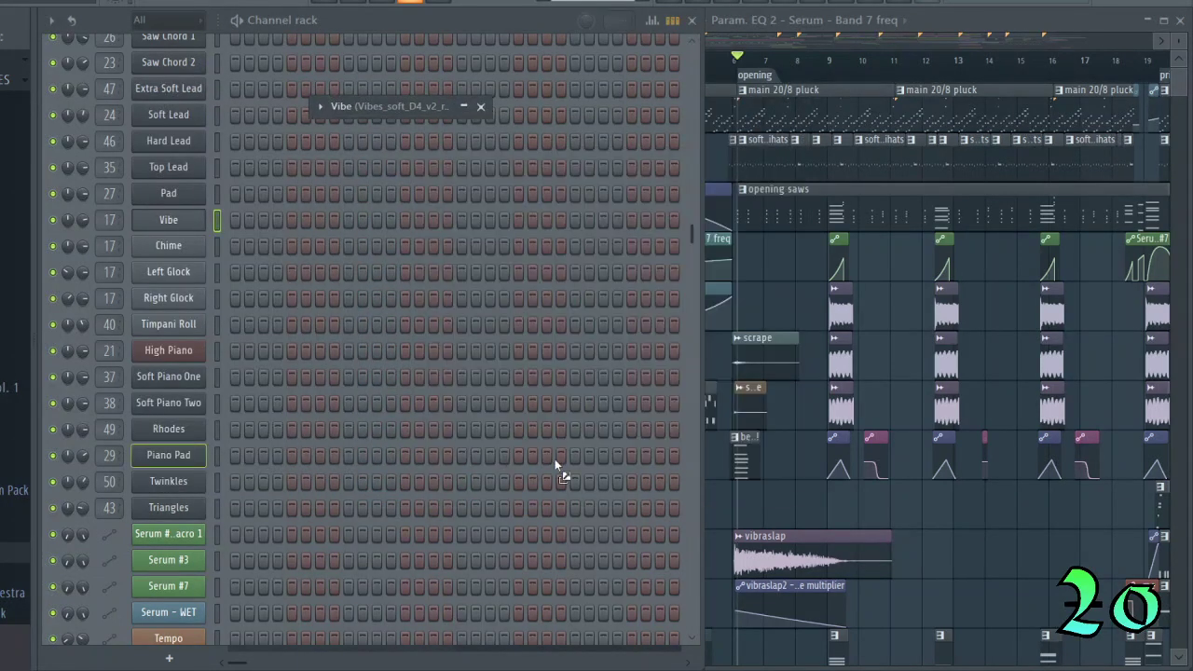
{"action": "left_click_drag", "start_coordinate": [171, 223], "coordinate": [174, 224]}
{"action": "left_click", "coordinate": [189, 220]}
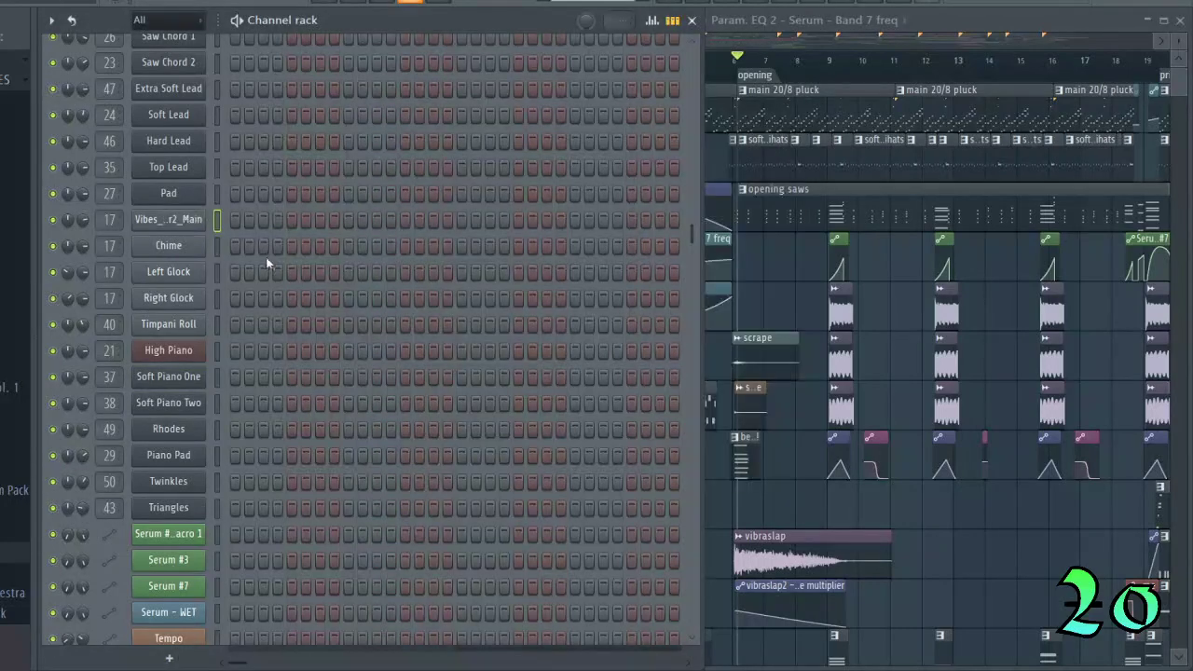
Examine the reloaded vibe channel's waveform and envelope settings, previewing the sample, and close its sampler.
{"action": "left_click", "coordinate": [167, 220]}
{"action": "left_click", "coordinate": [396, 445]}
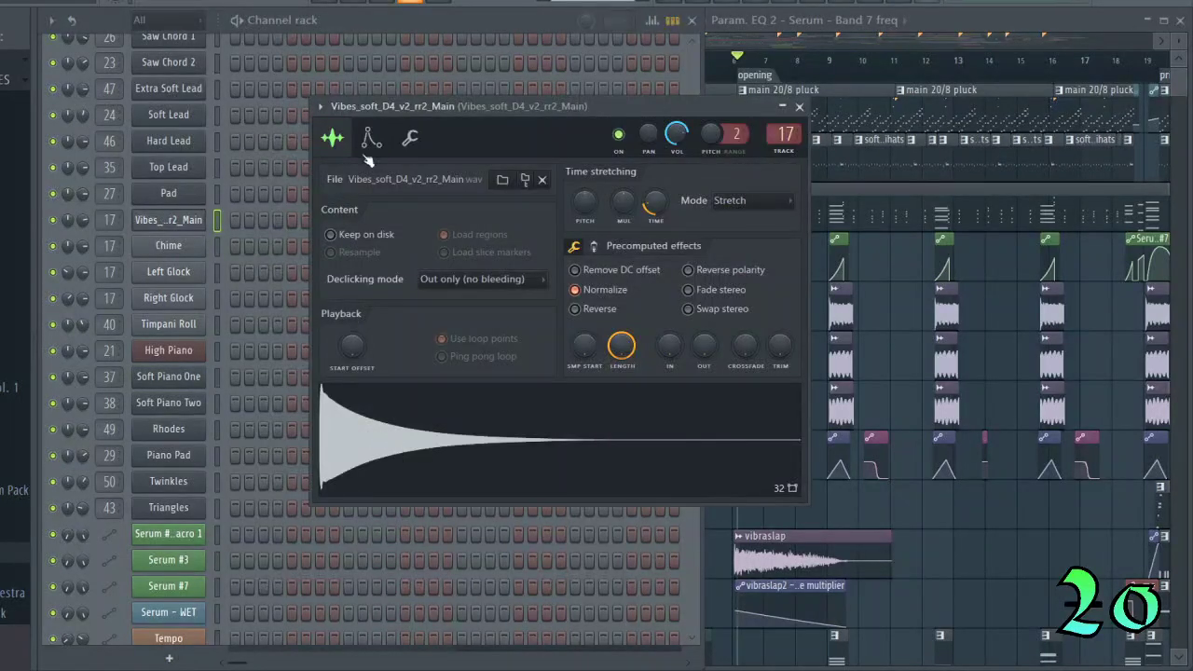
{"action": "left_click", "coordinate": [371, 138]}
{"action": "left_click", "coordinate": [333, 137]}
{"action": "left_click", "coordinate": [799, 107]}
Examine the Chime channel's sampler settings, preview its TB_hit_A4_v2_1 sample, and close the sampler.
{"action": "left_click", "coordinate": [200, 247]}
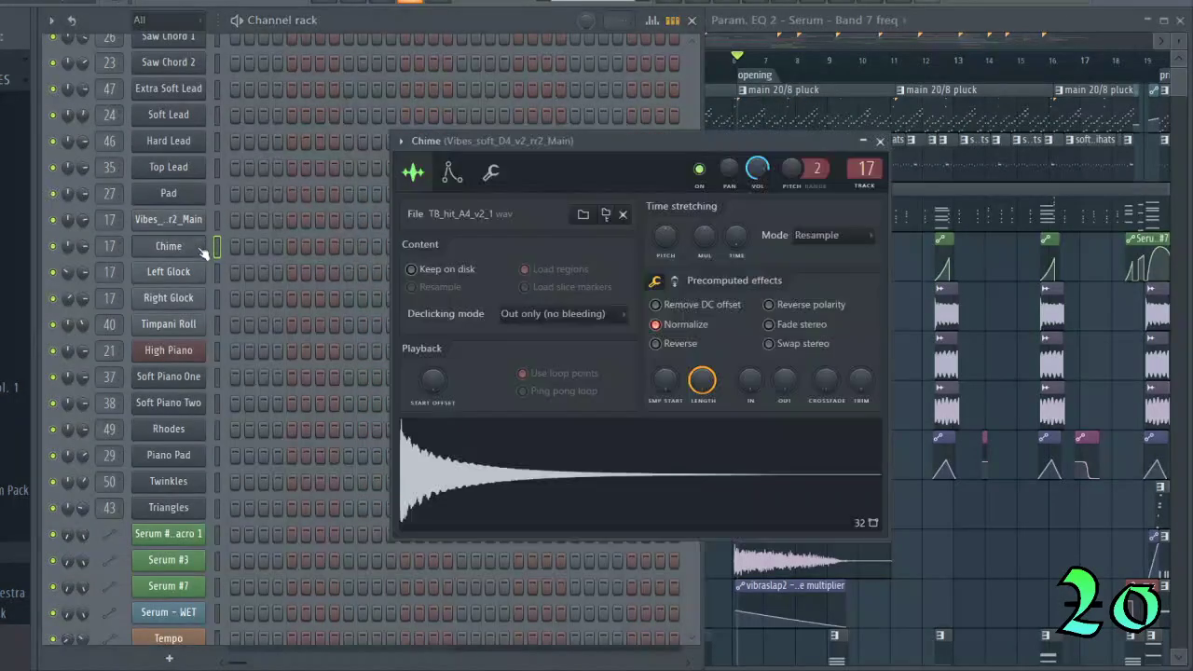
{"action": "left_click", "coordinate": [641, 486]}
{"action": "left_click", "coordinate": [879, 141]}
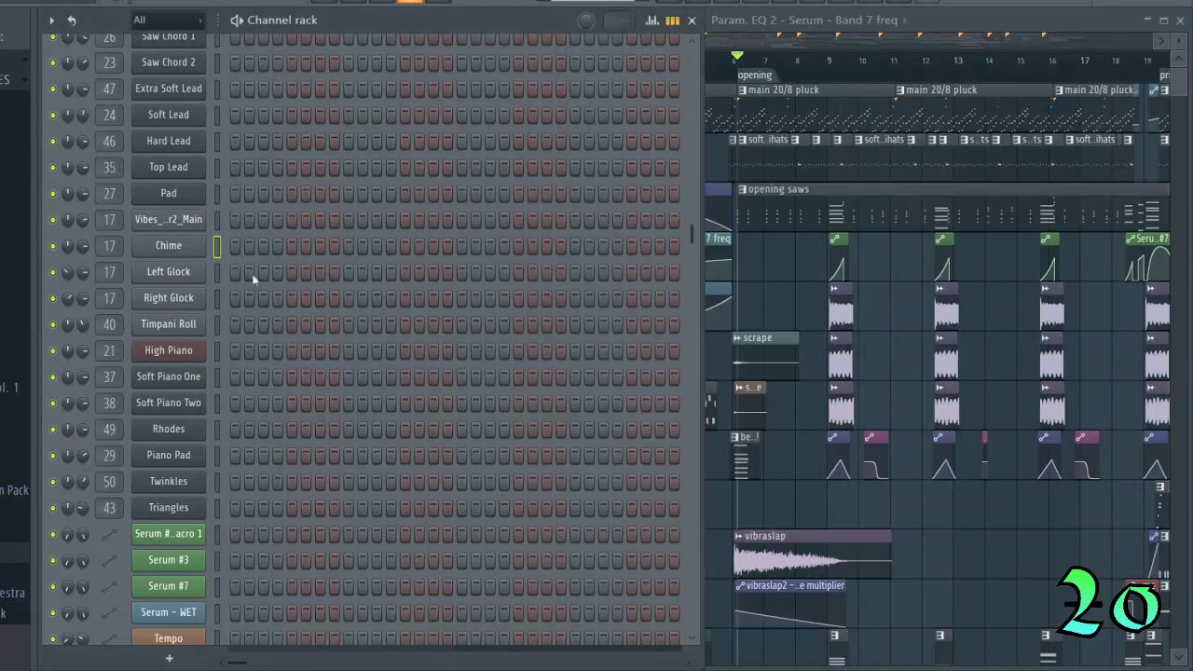
Examine the samples of the Left Glock and Right Glock channels, and close both sampler windows.
{"action": "left_click", "coordinate": [197, 275]}
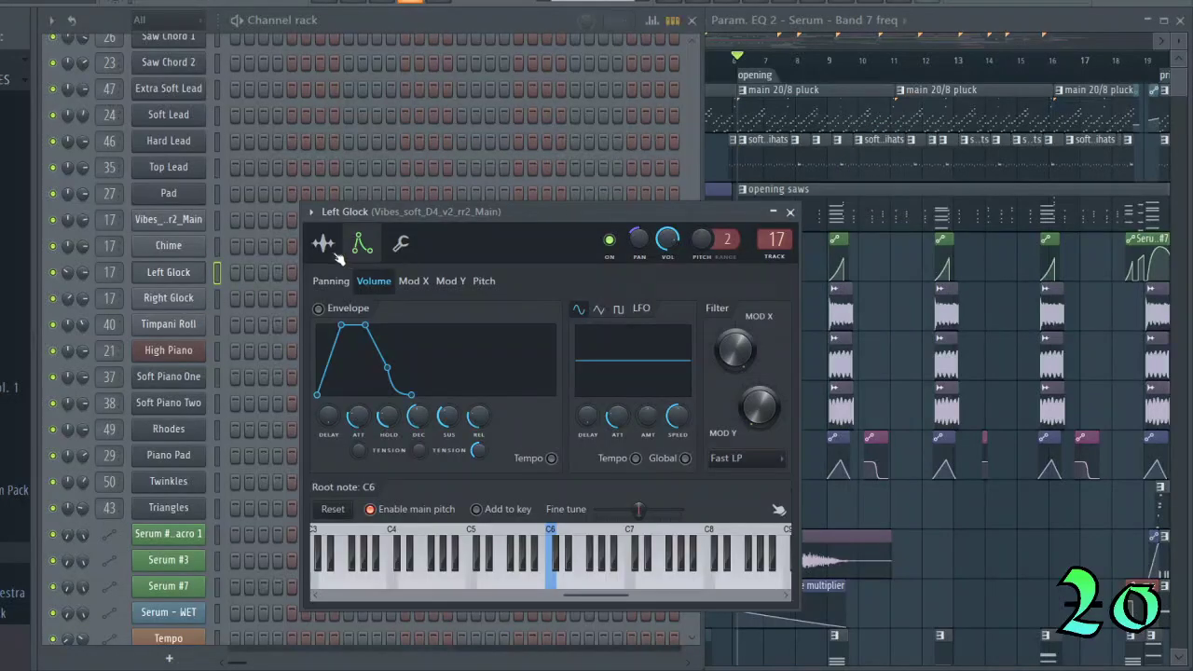
{"action": "left_click", "coordinate": [328, 246]}
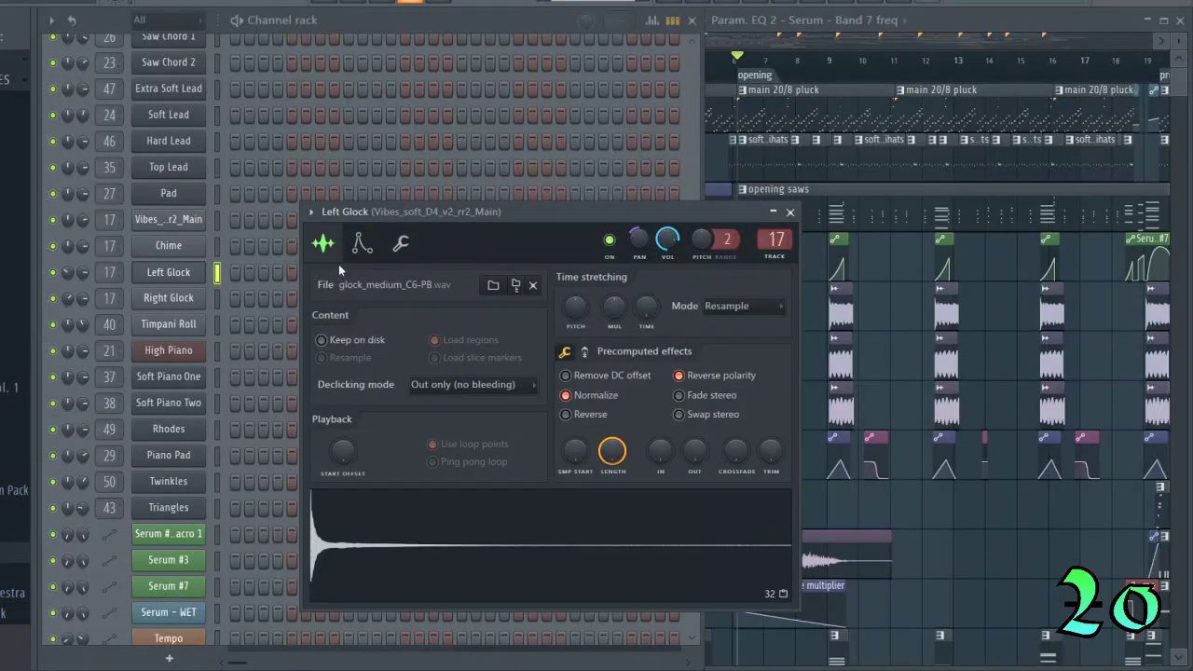
{"action": "left_click", "coordinate": [217, 298]}
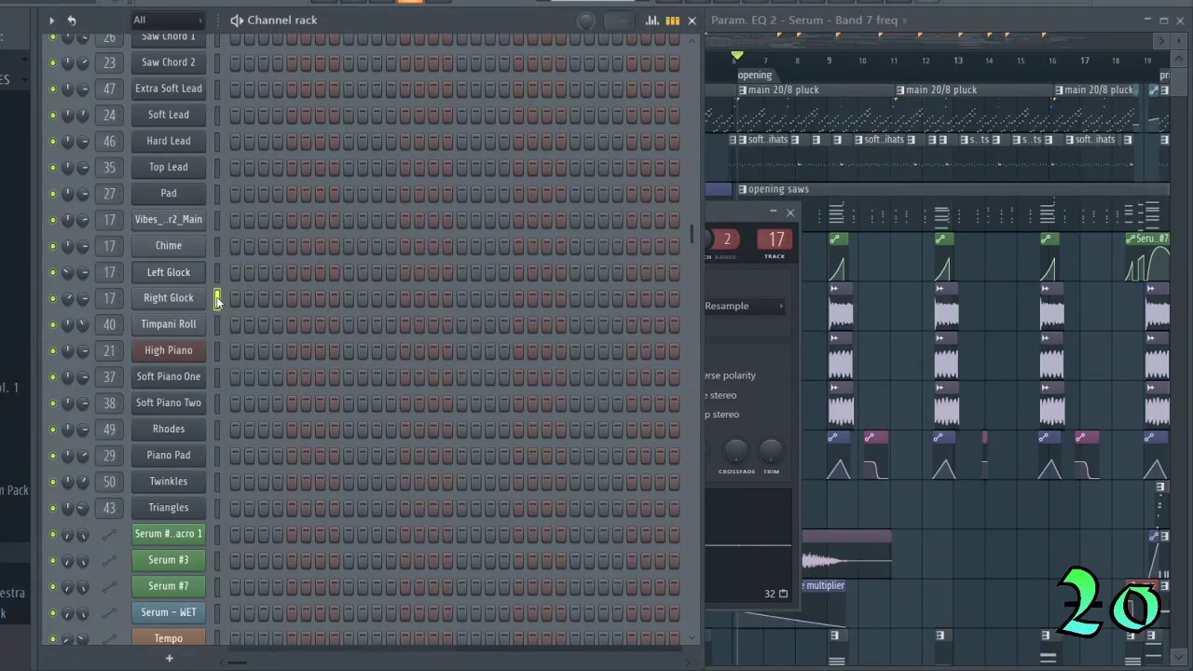
{"action": "left_click", "coordinate": [200, 298]}
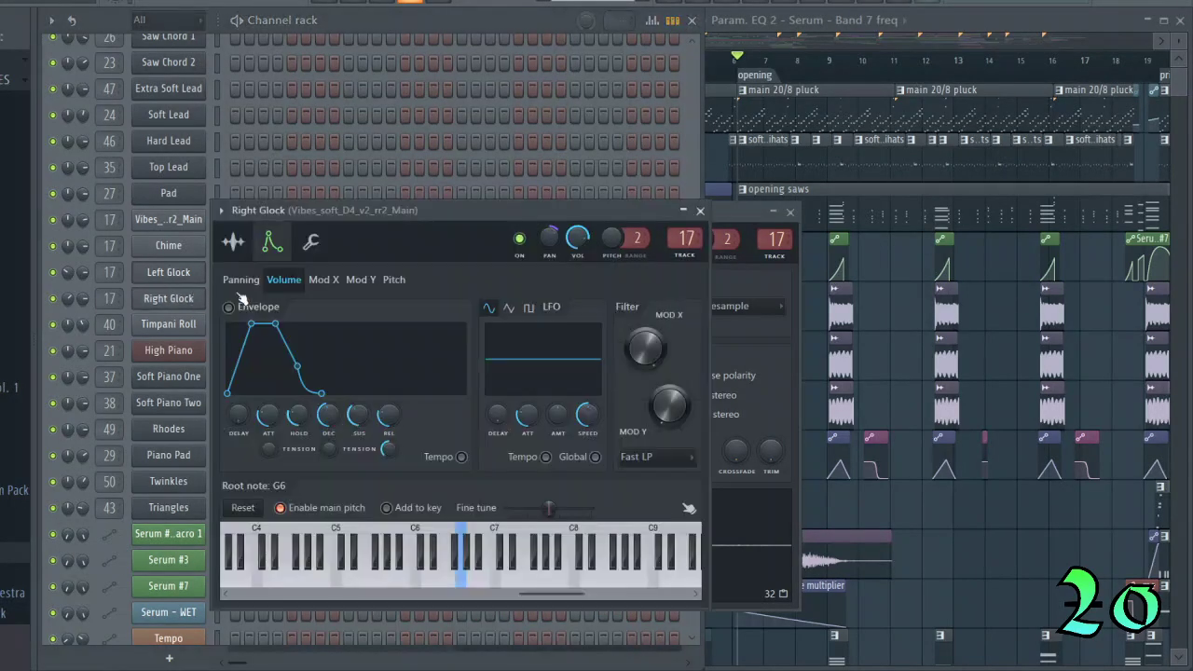
{"action": "left_click", "coordinate": [233, 243]}
{"action": "left_click", "coordinate": [700, 210]}
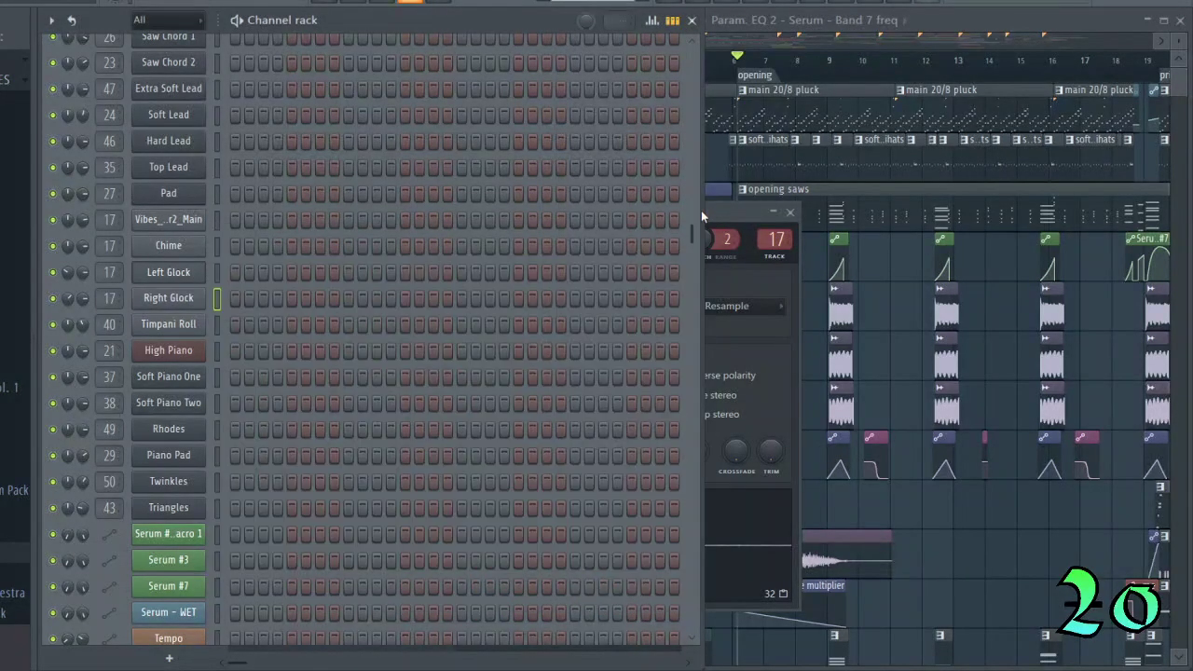
{"action": "left_click", "coordinate": [703, 211]}
{"action": "left_click", "coordinate": [789, 212]}
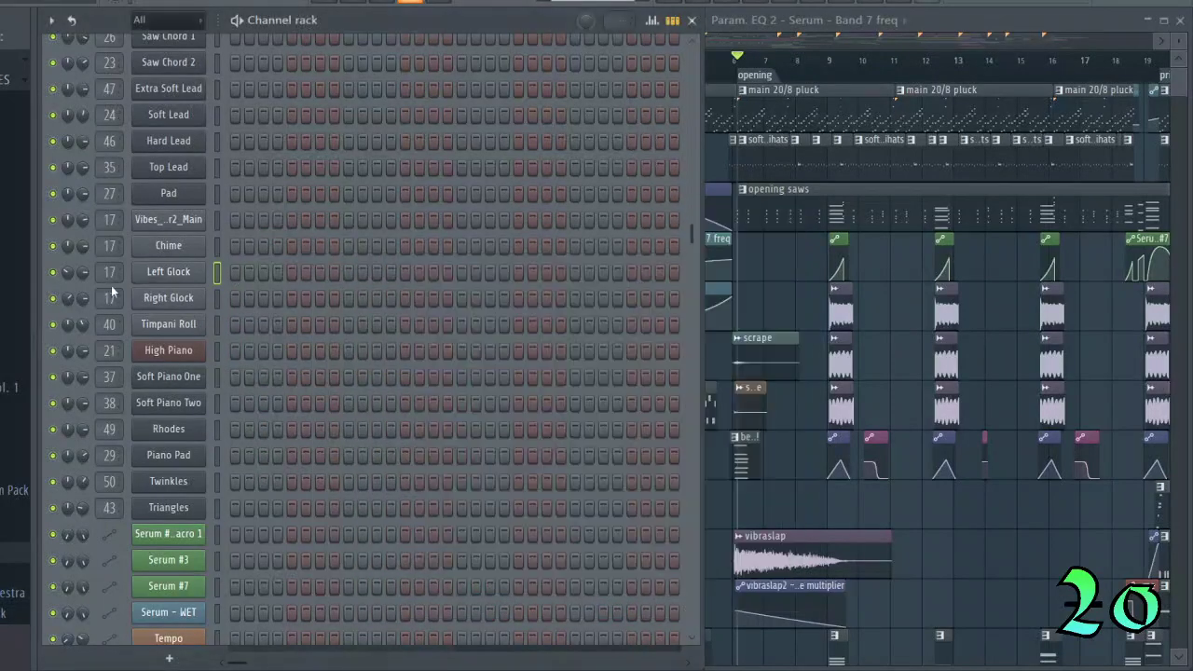
Examine the Timpani Roll's sampler and the High Piano's Close Grand program in DirectWave, closing each window.
{"action": "left_click", "coordinate": [215, 328]}
{"action": "left_click", "coordinate": [175, 329]}
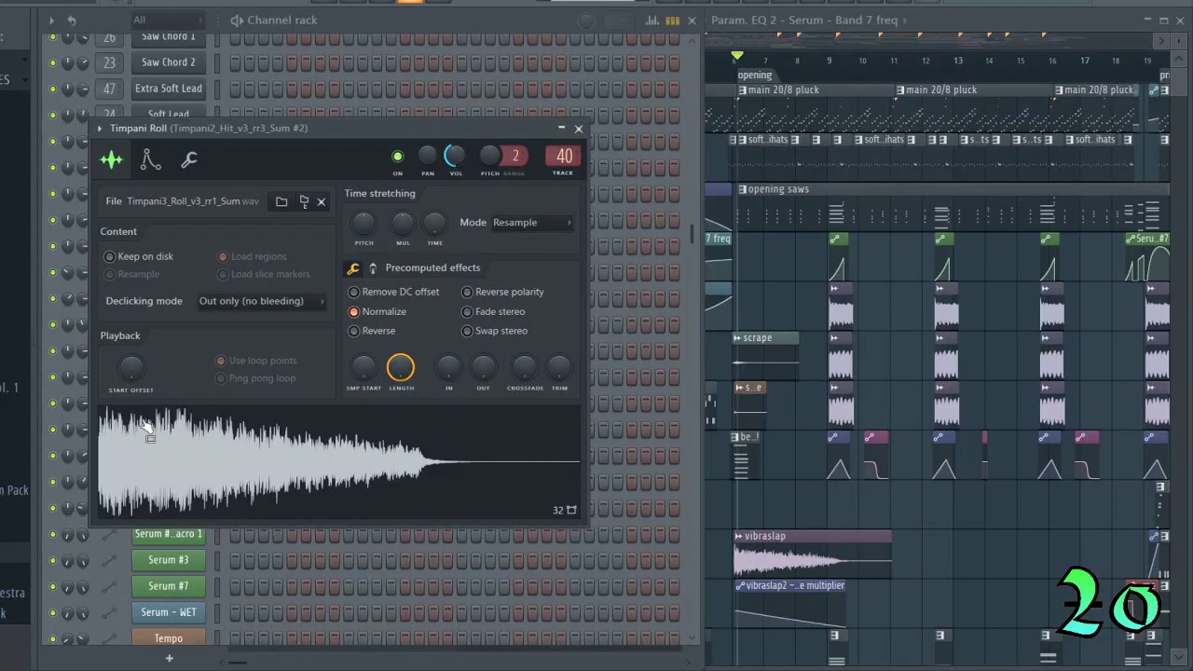
{"action": "left_click", "coordinate": [578, 128]}
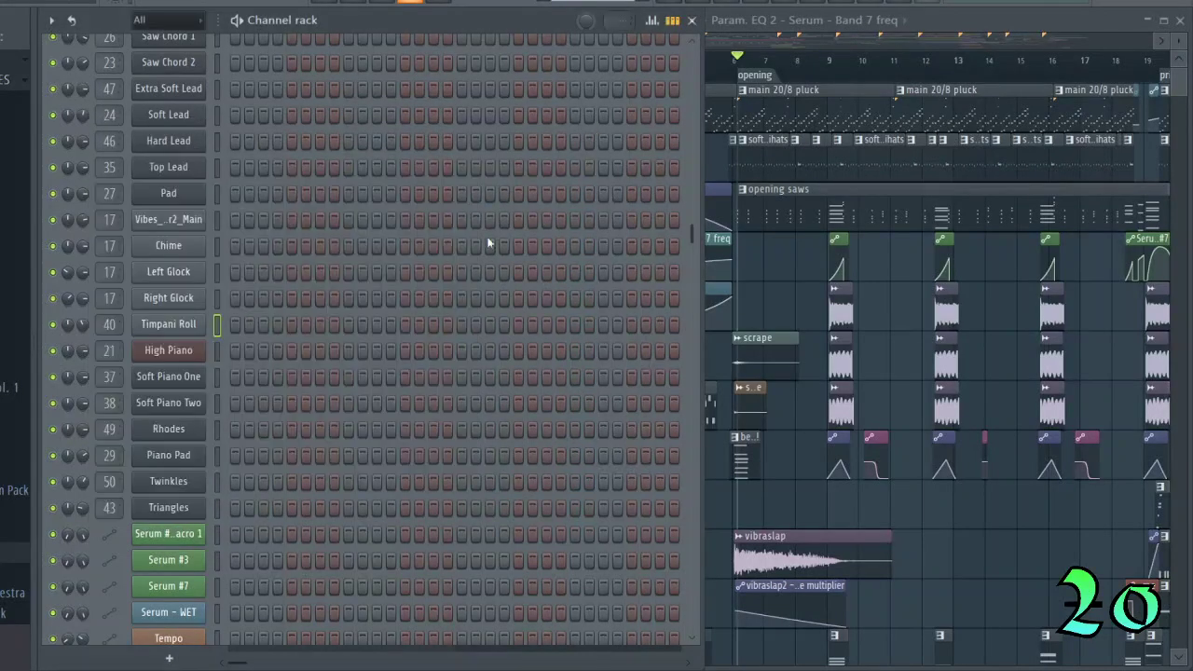
{"action": "left_click", "coordinate": [198, 352]}
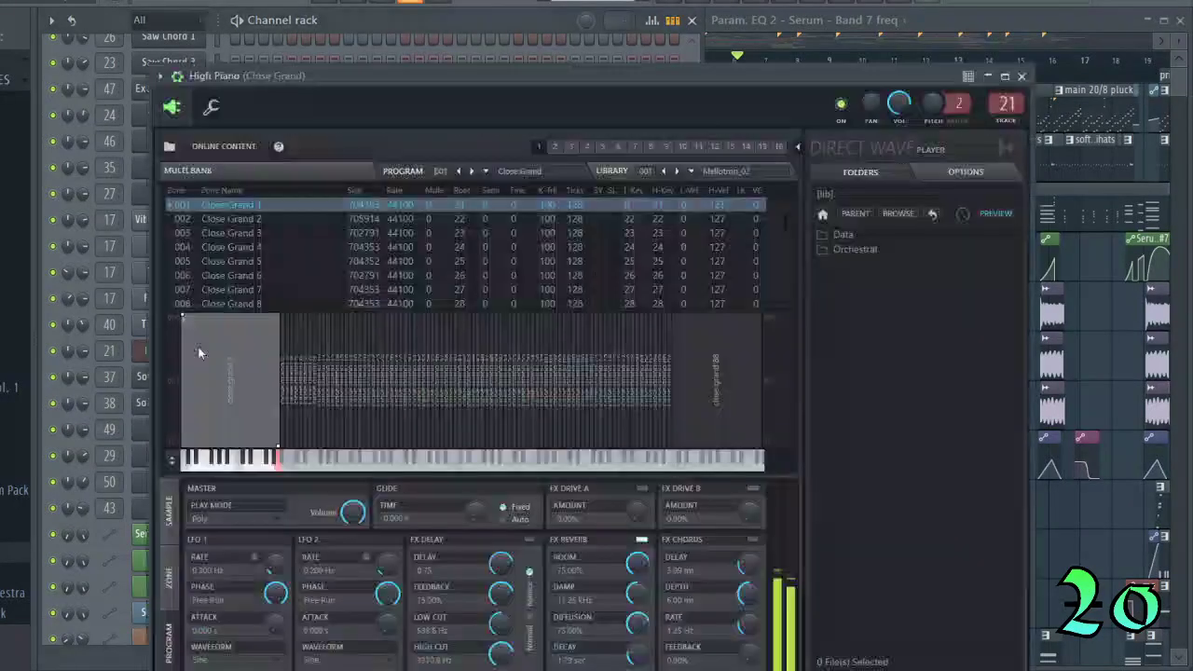
{"action": "left_click", "coordinate": [1024, 77]}
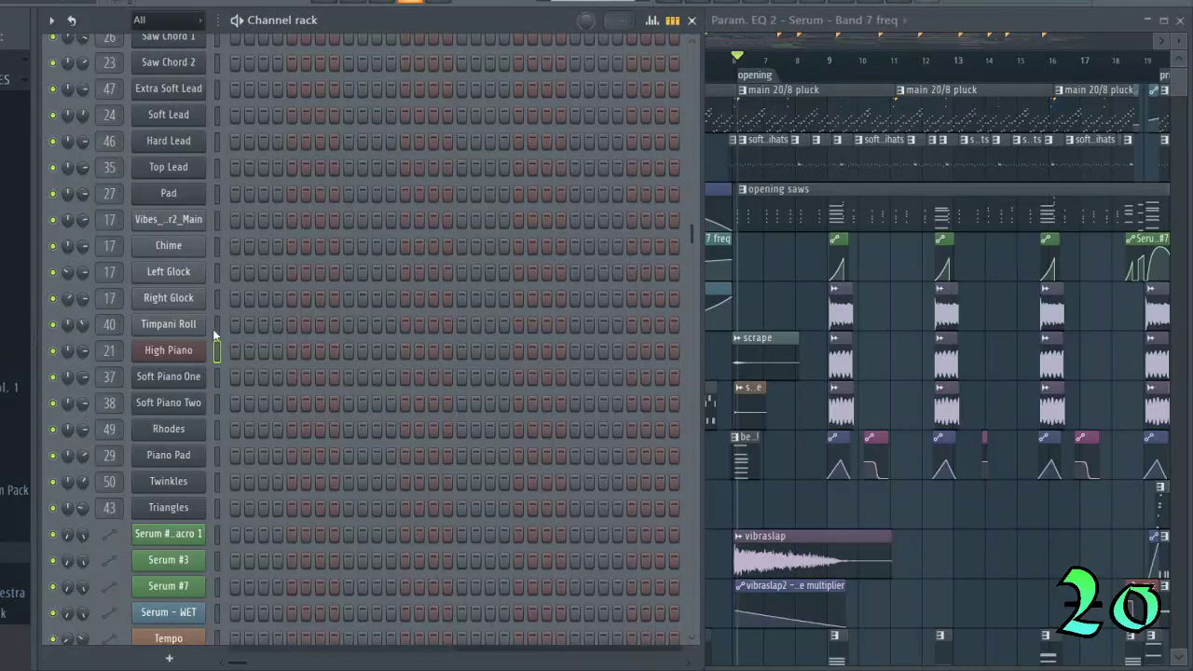
Examine the Soft Piano One channel's Soft Piano patch in LABS, close it, and select the channel.
{"action": "left_click", "coordinate": [194, 377]}
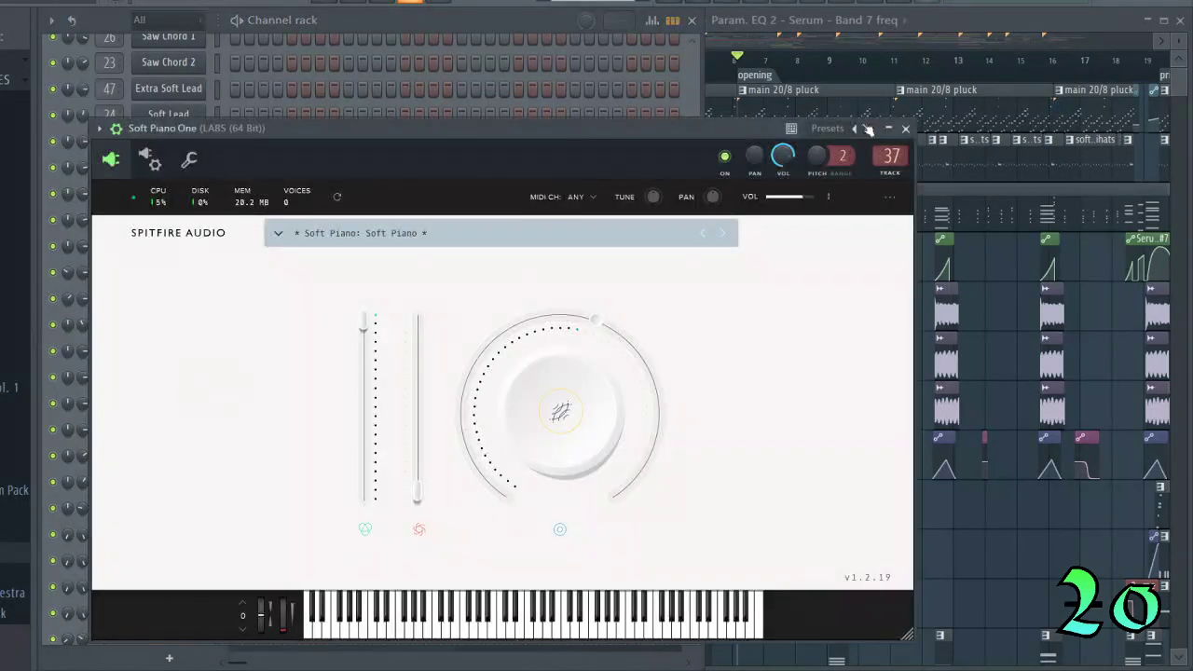
{"action": "left_click", "coordinate": [194, 378]}
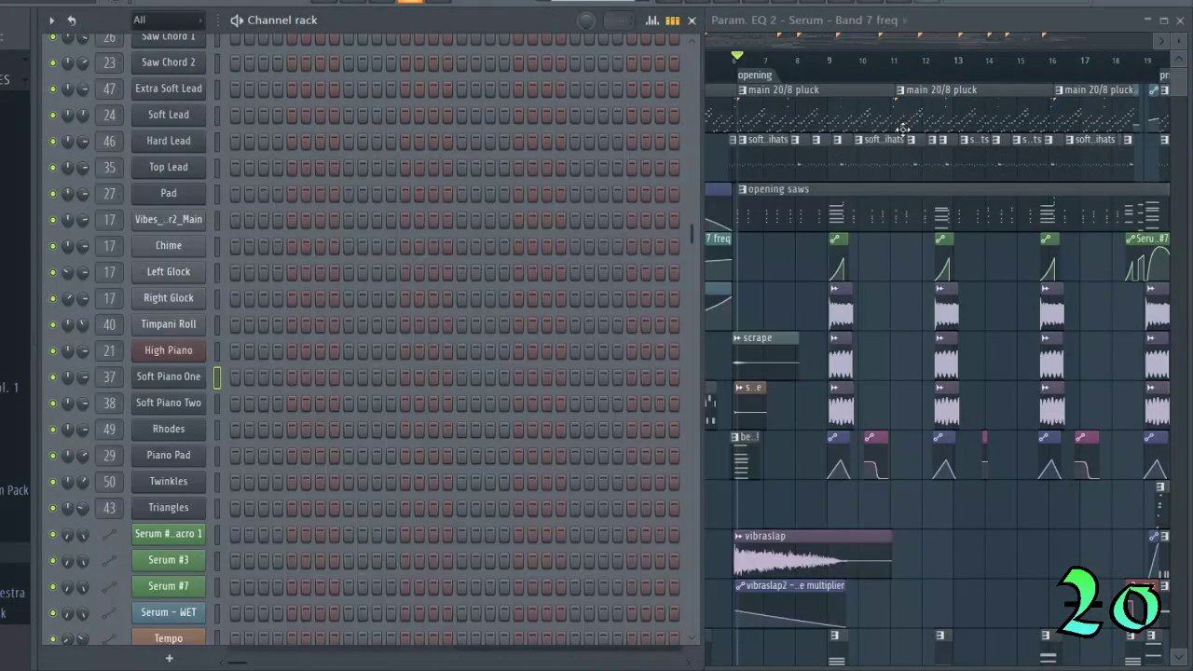
{"action": "left_click", "coordinate": [218, 377]}
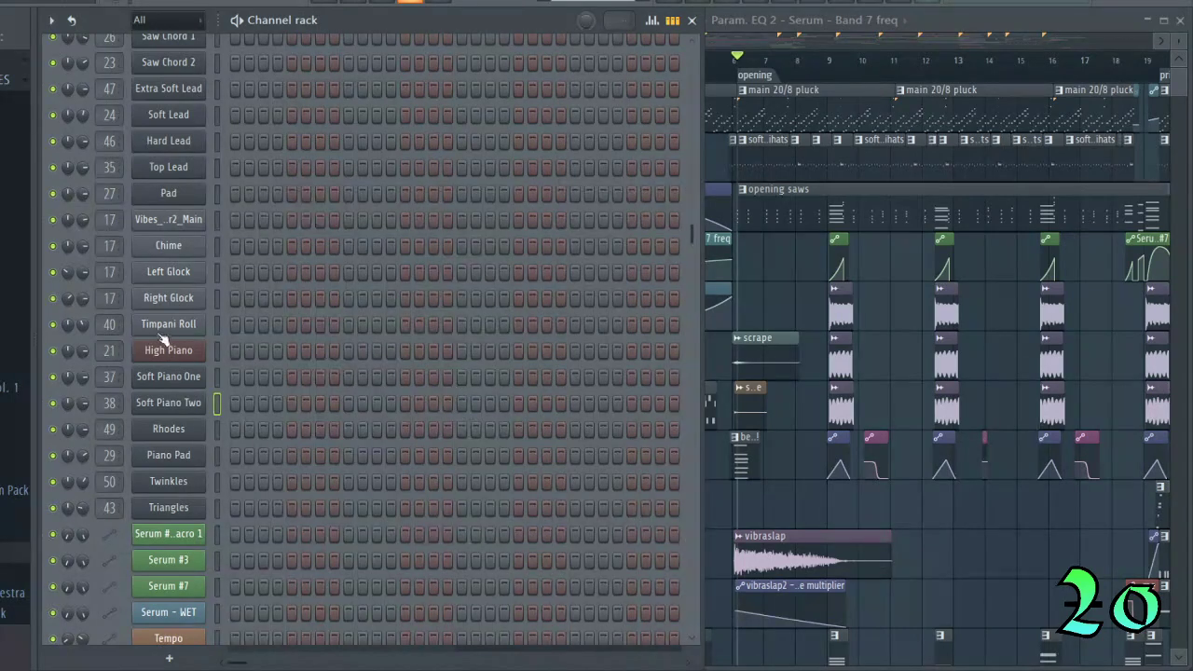
Check the Rhodes channel and examine the Piano Pad's Opia: Piano Granular patch in LABS with its window off the channel list.
{"action": "left_click", "coordinate": [185, 432]}
{"action": "left_click", "coordinate": [158, 434]}
{"action": "left_click", "coordinate": [196, 455]}
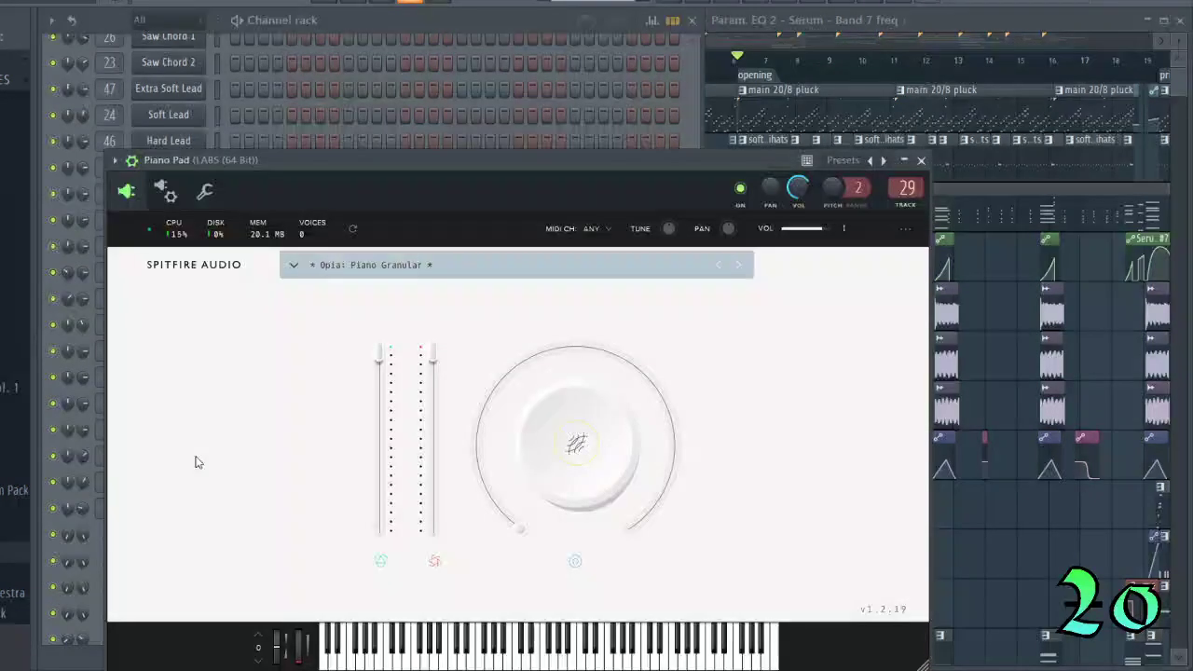
{"action": "left_click", "coordinate": [920, 162]}
{"action": "left_click_drag", "start_coordinate": [504, 162], "coordinate": [838, 126]}
{"action": "left_click_drag", "start_coordinate": [559, 118], "coordinate": [434, 91]}
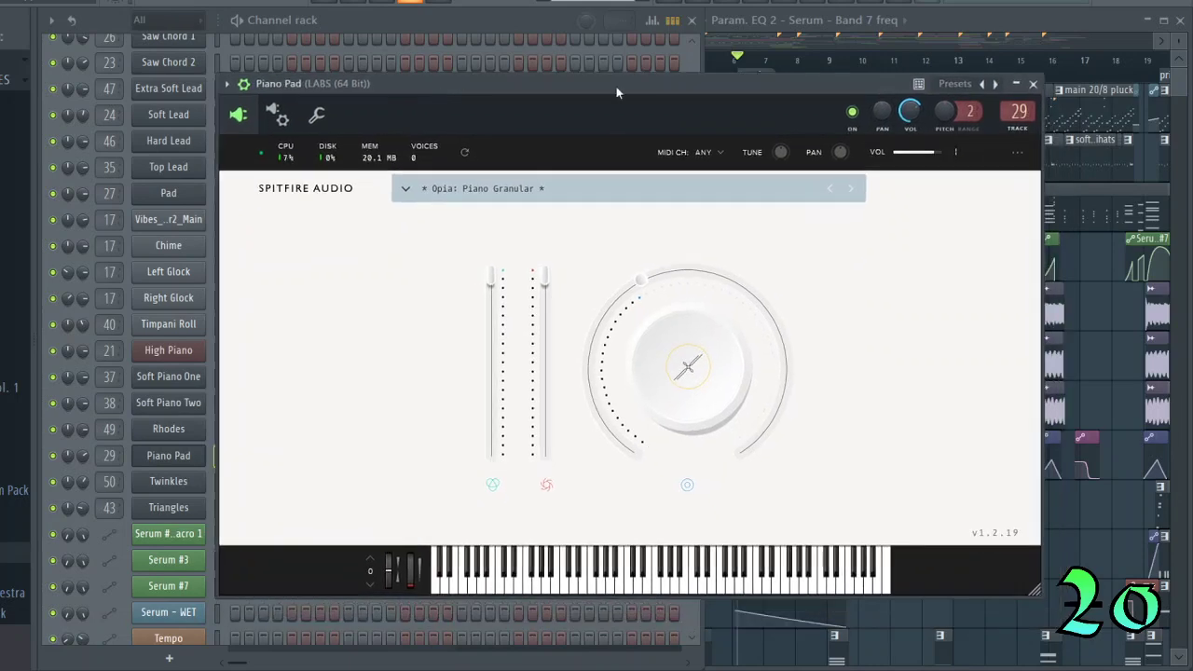
{"action": "left_click", "coordinate": [1033, 83]}
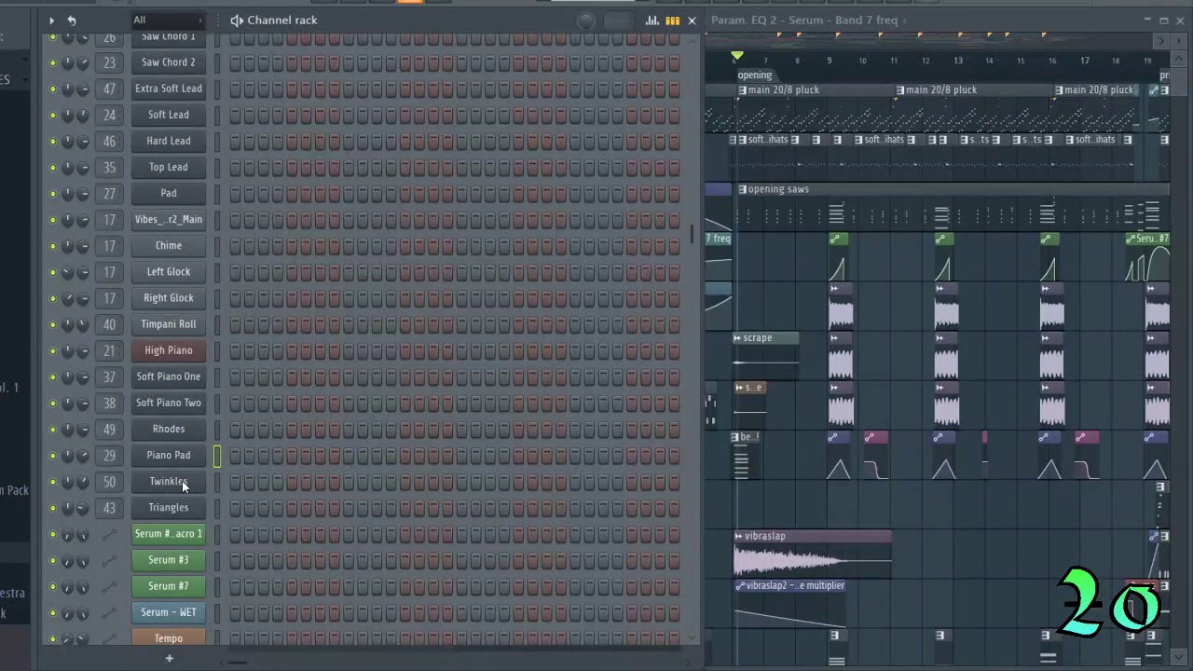
Examine the Twinkles channel's Piano Granular patch, compare it with the Piano Pad channel, and close the instrument.
{"action": "left_click", "coordinate": [168, 481]}
{"action": "left_click_drag", "start_coordinate": [426, 167], "coordinate": [567, 136]}
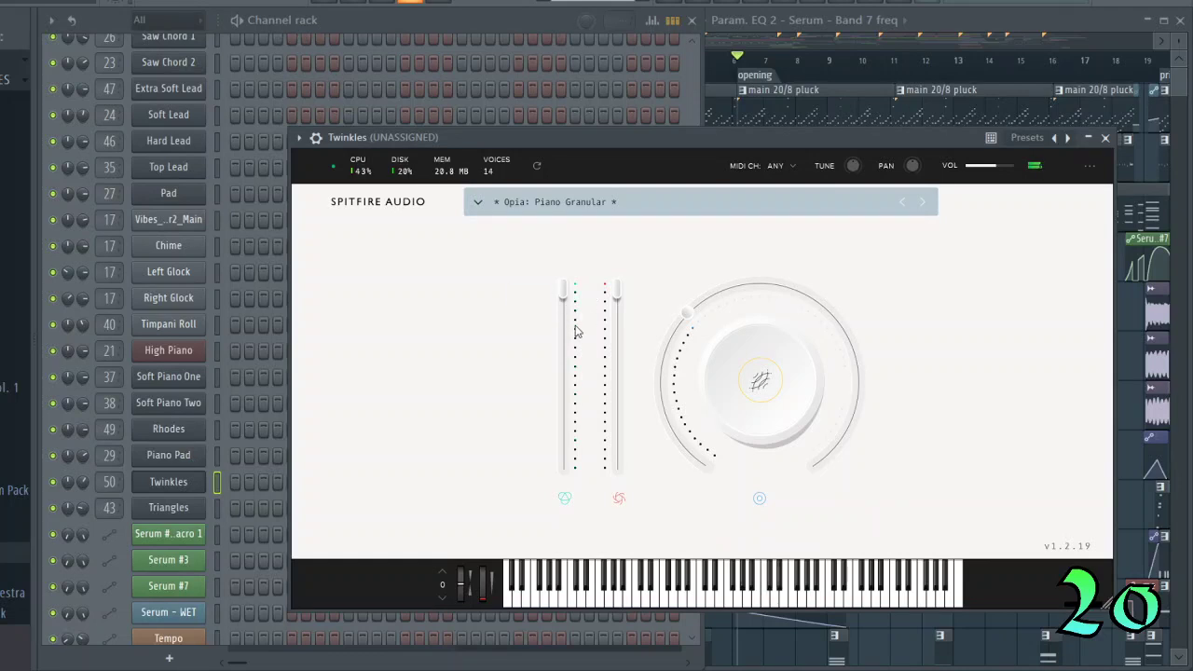
{"action": "left_click", "coordinate": [220, 453]}
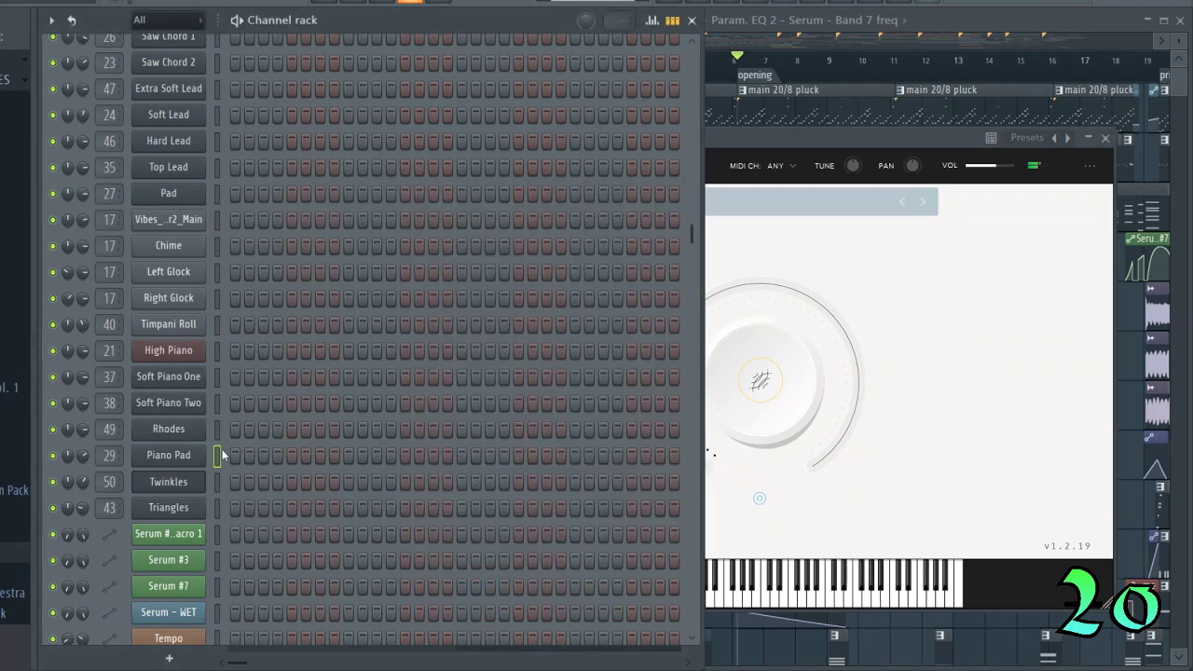
{"action": "left_click", "coordinate": [220, 454]}
{"action": "left_click", "coordinate": [1105, 138]}
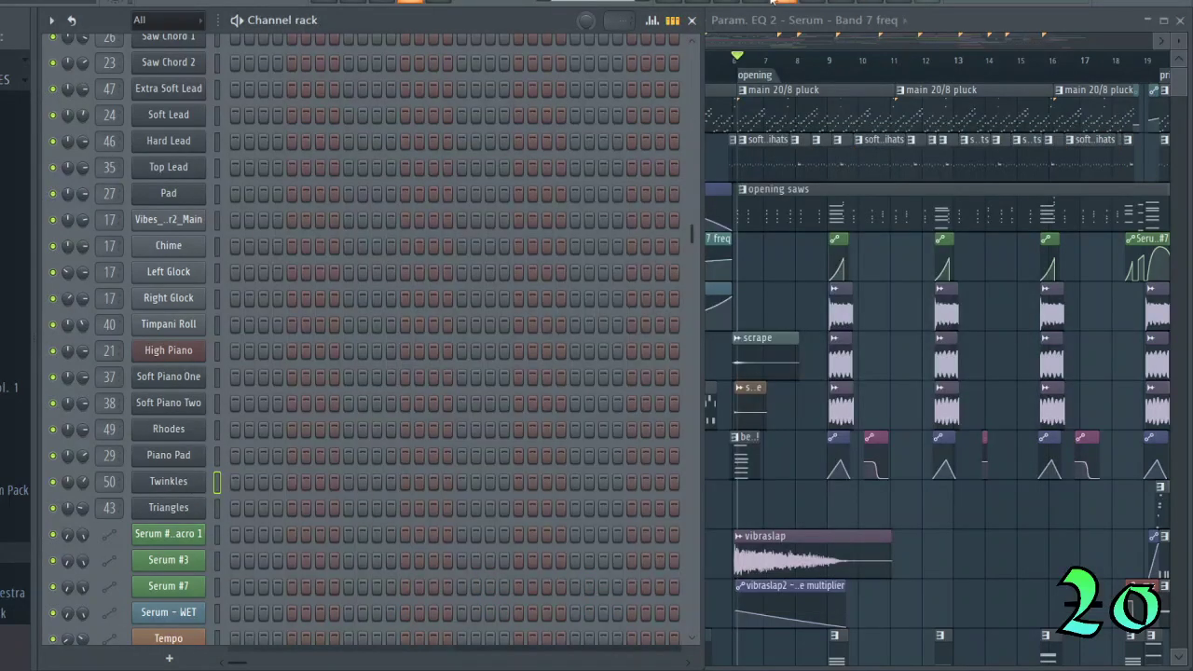
{"action": "key", "text": "F9"}
{"action": "key", "text": "F9"}
Audition the four triangle hit pads of the Triangles channel in FPC, and close the instrument.
{"action": "left_click", "coordinate": [168, 507]}
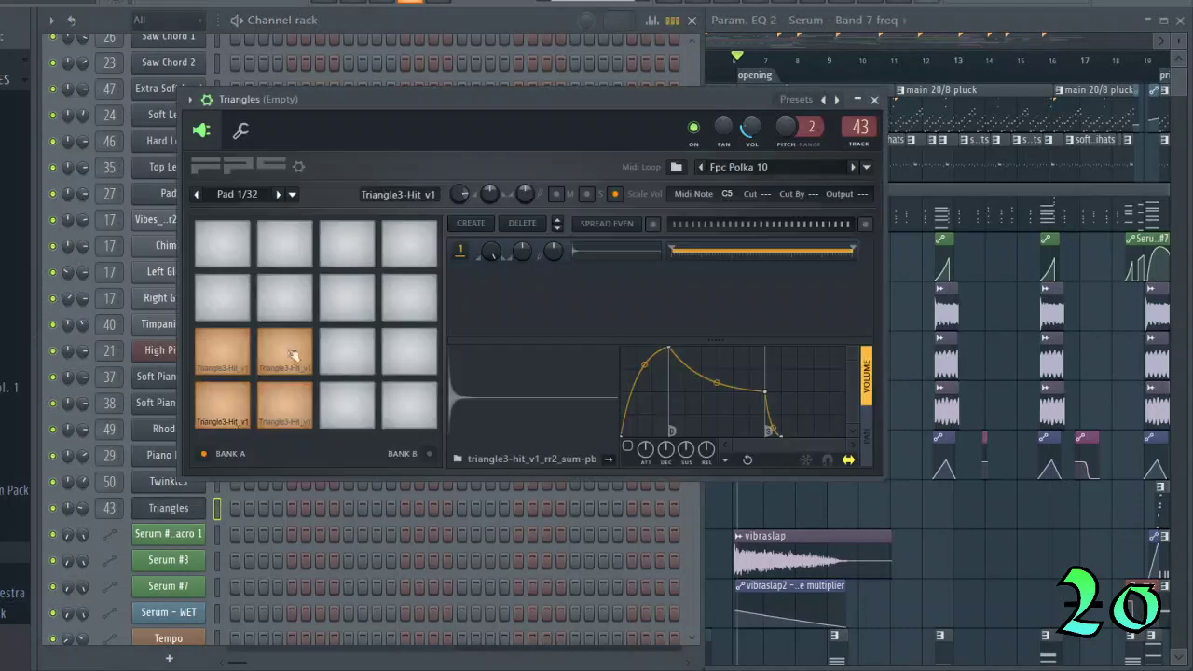
{"action": "left_click_drag", "start_coordinate": [452, 101], "coordinate": [482, 112]}
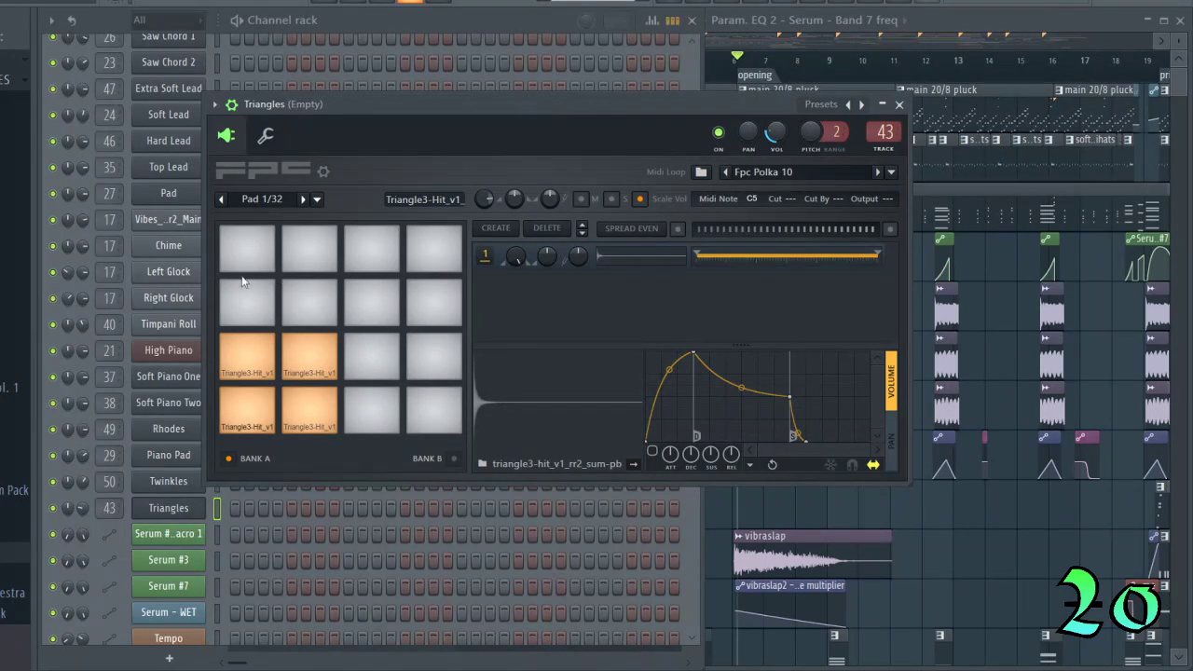
{"action": "left_click", "coordinate": [262, 415]}
{"action": "left_click", "coordinate": [295, 410]}
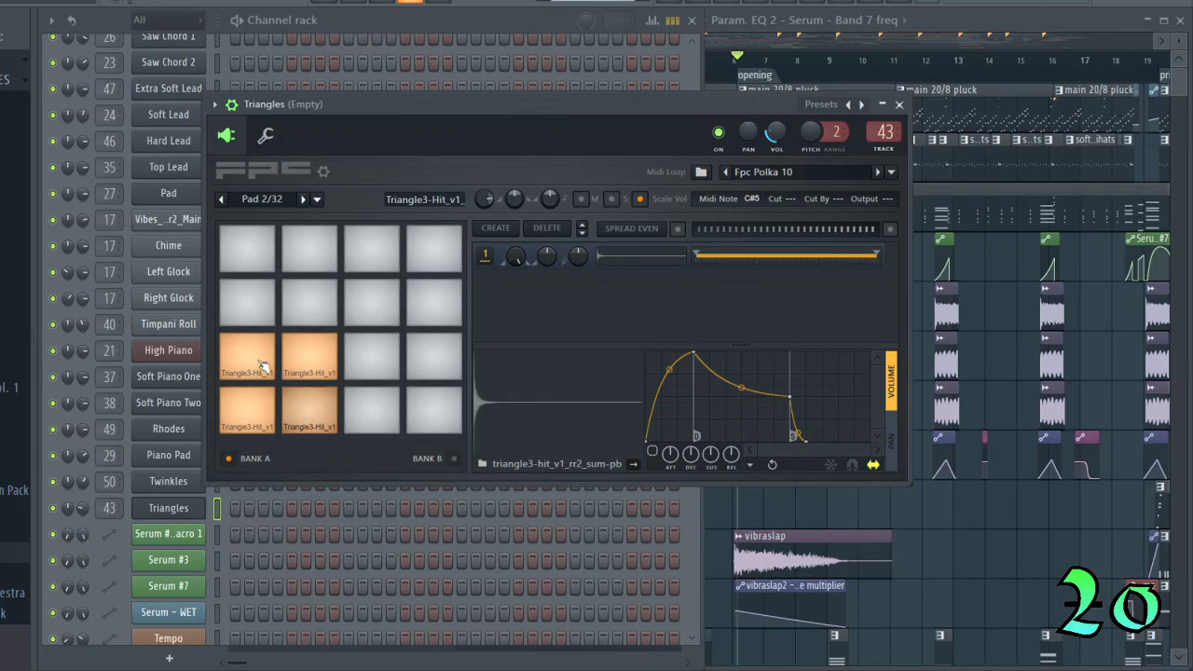
{"action": "left_click", "coordinate": [262, 366]}
{"action": "left_click", "coordinate": [301, 351]}
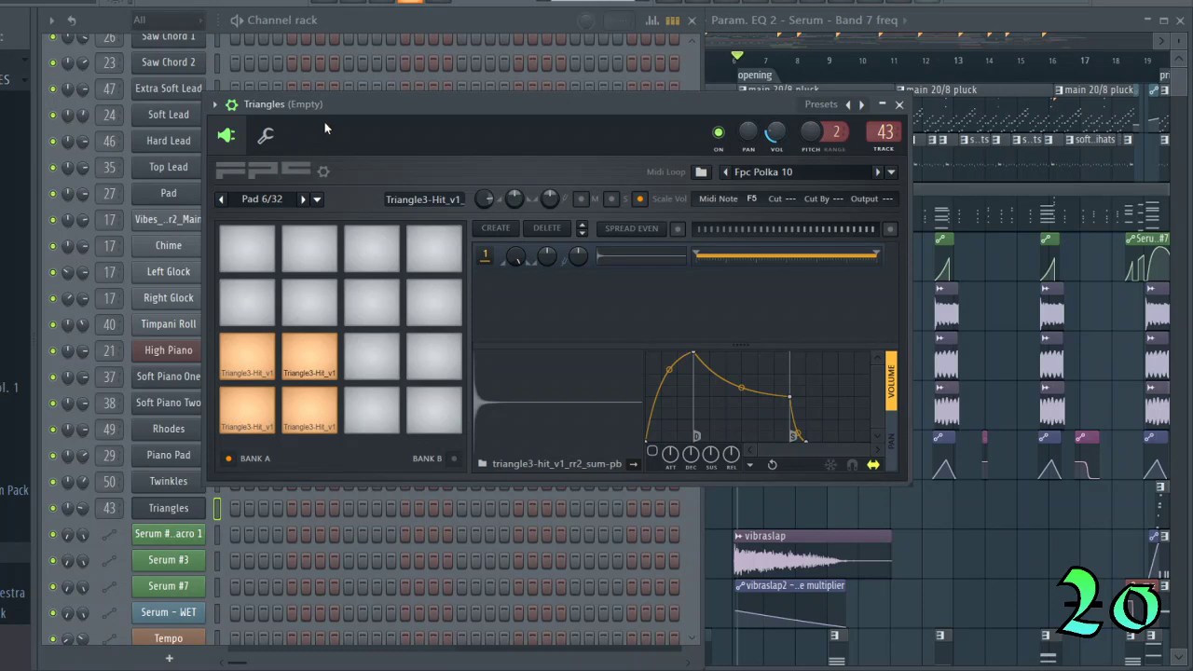
{"action": "left_click_drag", "start_coordinate": [330, 110], "coordinate": [413, 131]}
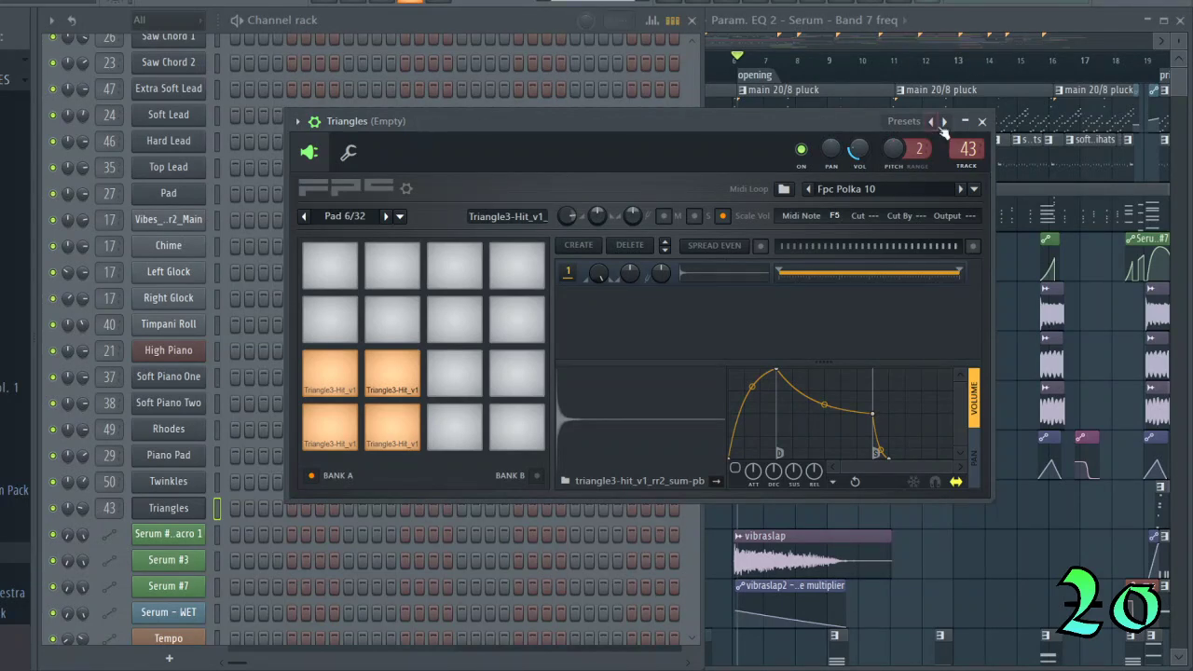
{"action": "left_click", "coordinate": [981, 121]}
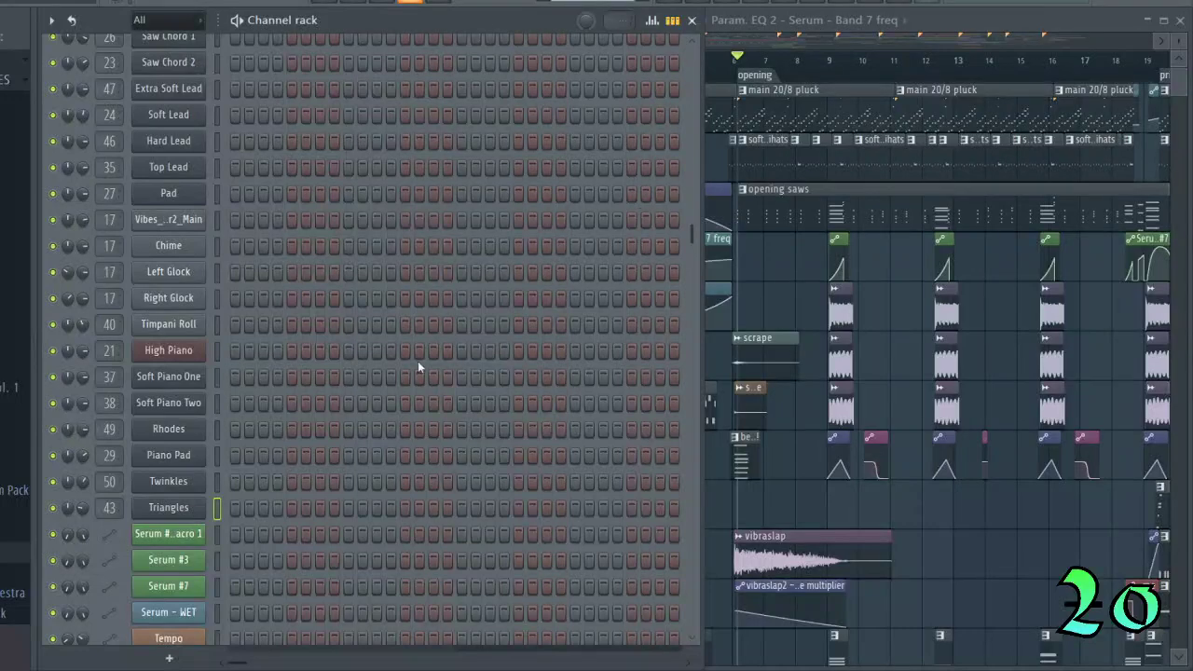
Glance at the playlist, and mark the automation channels from the Serum macro 1 through the Param. EQ 2 band 7 freq in the channel rack.
{"action": "left_click", "coordinate": [951, 21]}
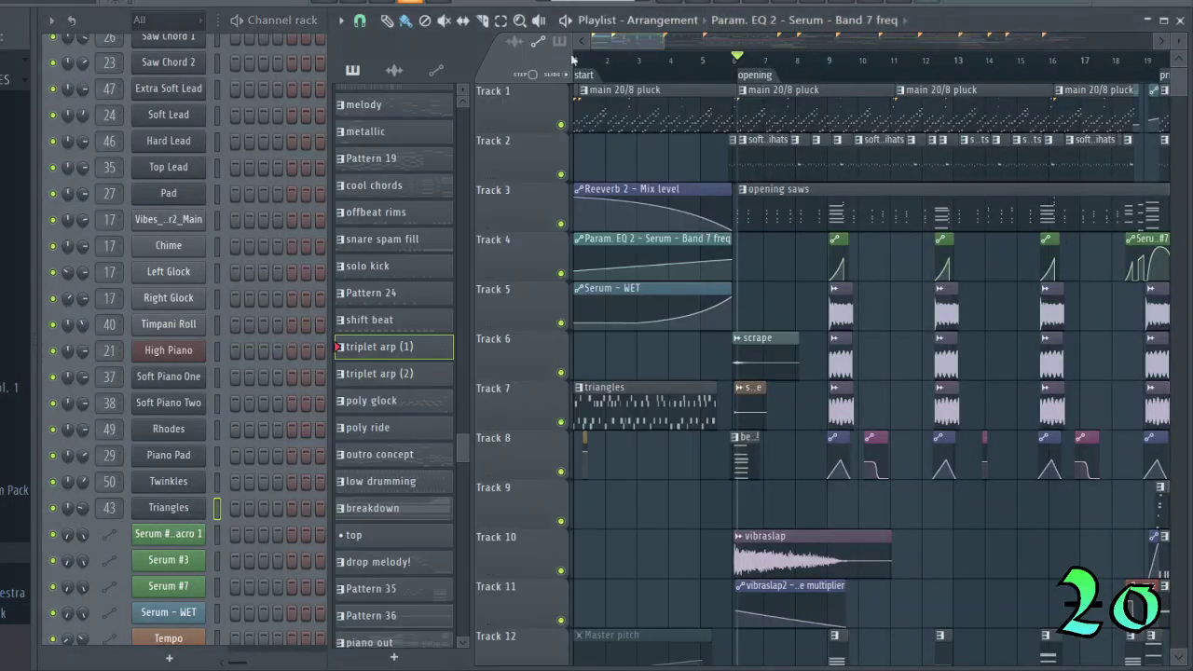
{"action": "left_click", "coordinate": [107, 28]}
{"action": "scroll", "coordinate": [230, 265], "scroll_direction": "down", "scroll_amount": 5}
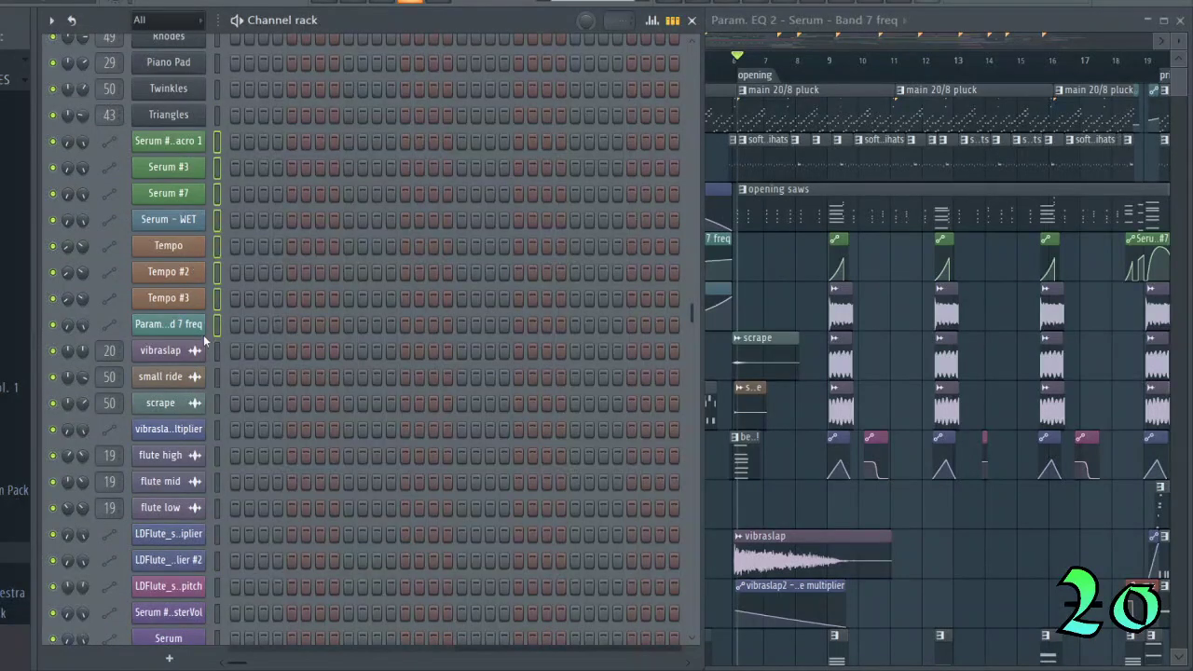
{"action": "left_click", "coordinate": [306, 323]}
{"action": "scroll", "coordinate": [295, 279], "scroll_direction": "down", "scroll_amount": 3}
{"action": "left_click", "coordinate": [305, 89]}
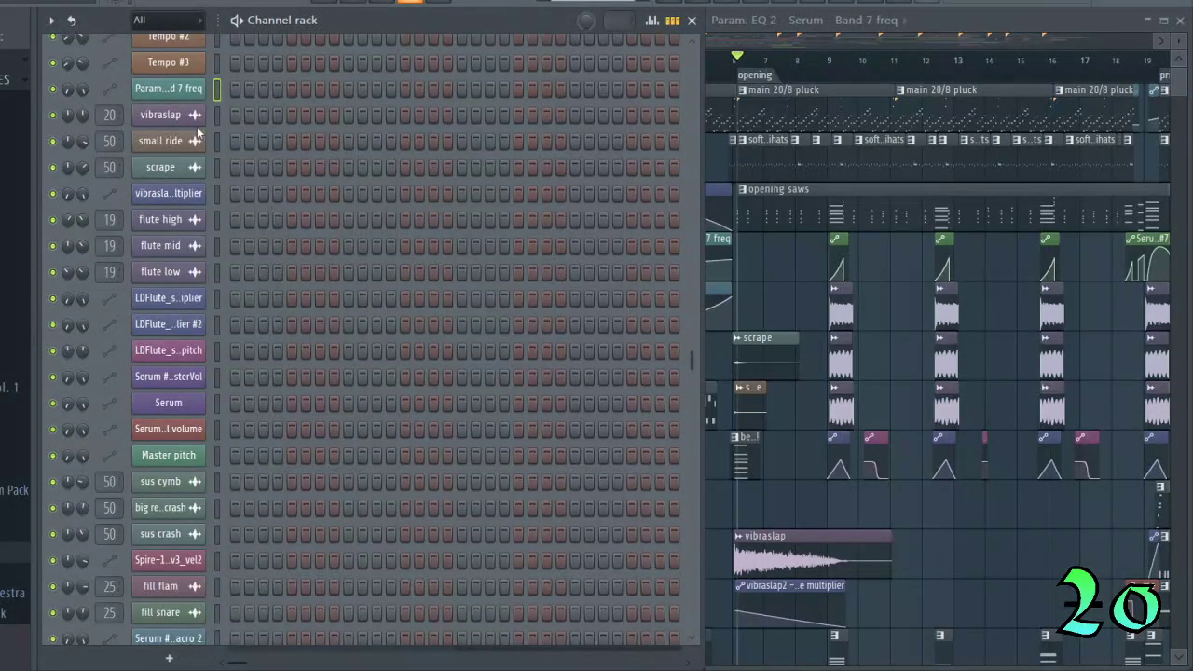
Mark the channels from vibraslap through the LDFlute pitch automation, and examine the vibraslap, small ride and scrape samples one after another.
{"action": "left_click_drag", "start_coordinate": [216, 114], "coordinate": [216, 357]}
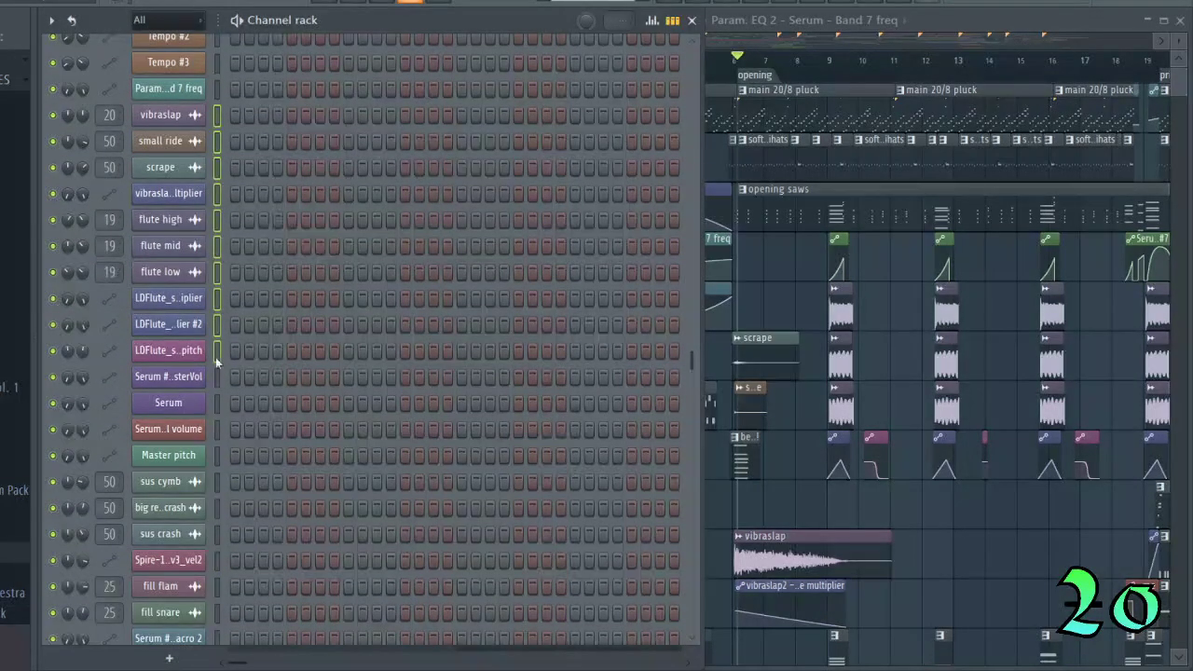
{"action": "left_click", "coordinate": [193, 115]}
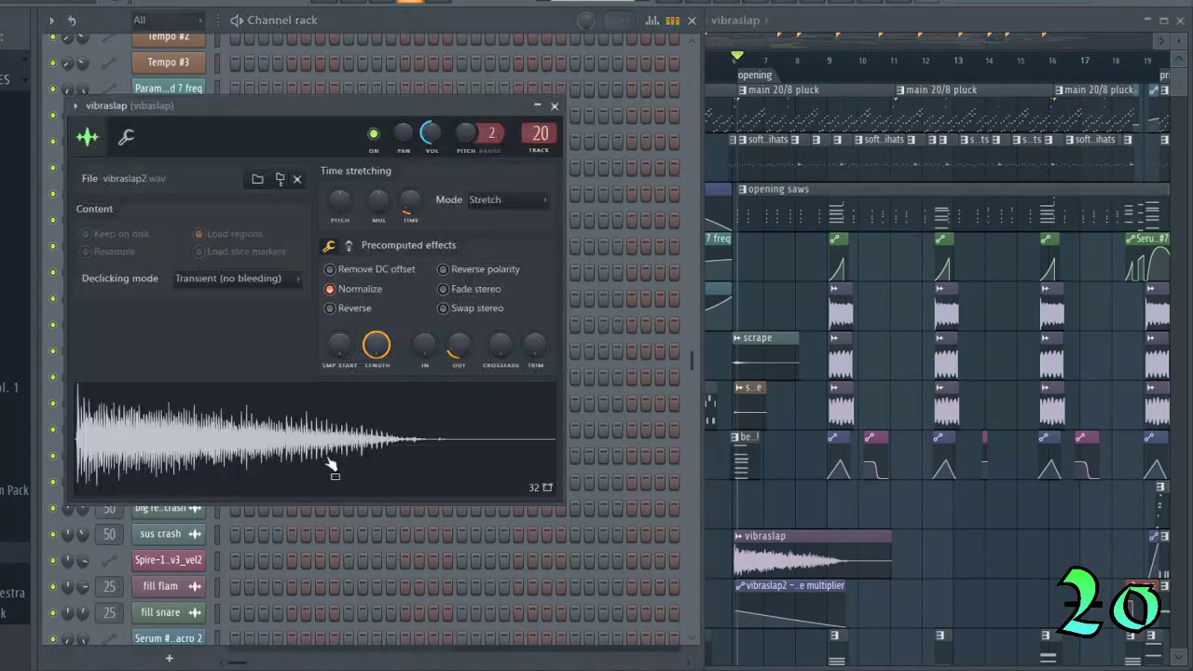
{"action": "left_click", "coordinate": [553, 107]}
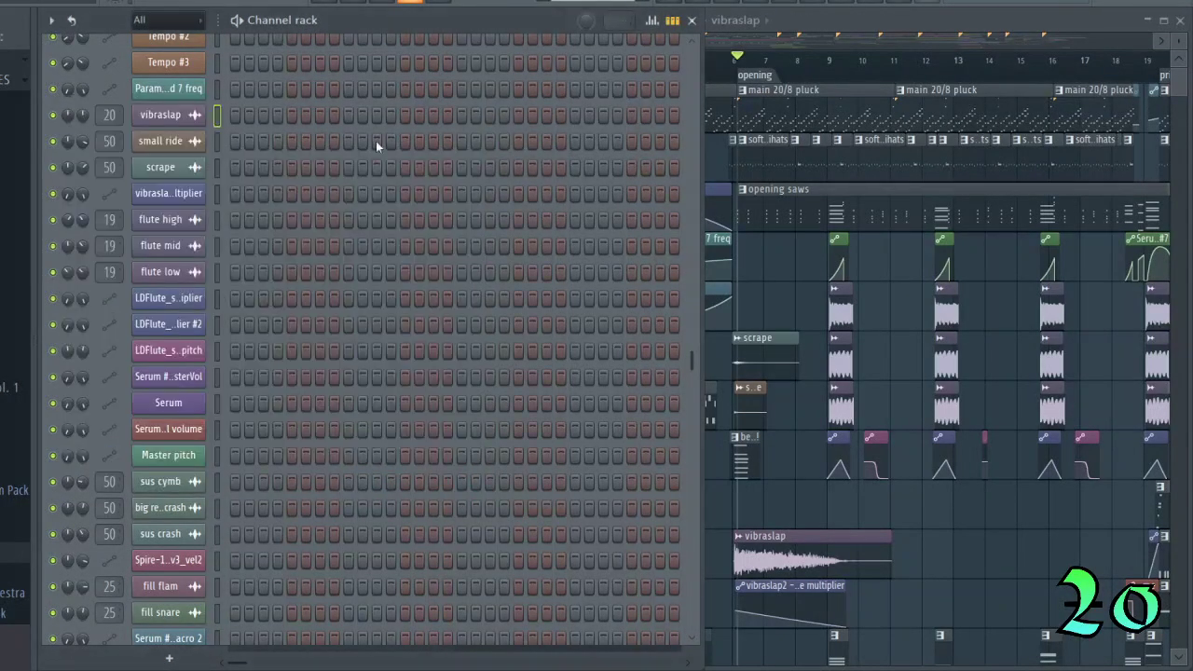
{"action": "left_click", "coordinate": [186, 141]}
{"action": "left_click", "coordinate": [593, 153]}
{"action": "left_click", "coordinate": [160, 167]}
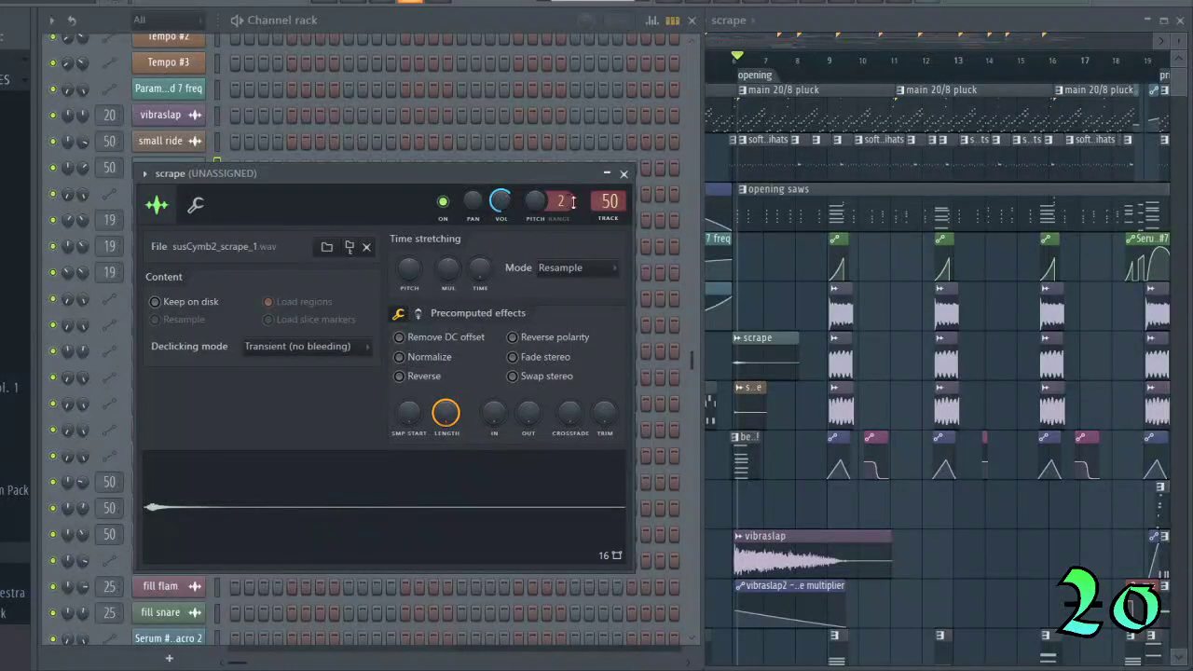
{"action": "left_click", "coordinate": [623, 173]}
Examine the flute high, flute mid and flute low sample settings in turn, auditioning flute low, and close them.
{"action": "left_click", "coordinate": [184, 226]}
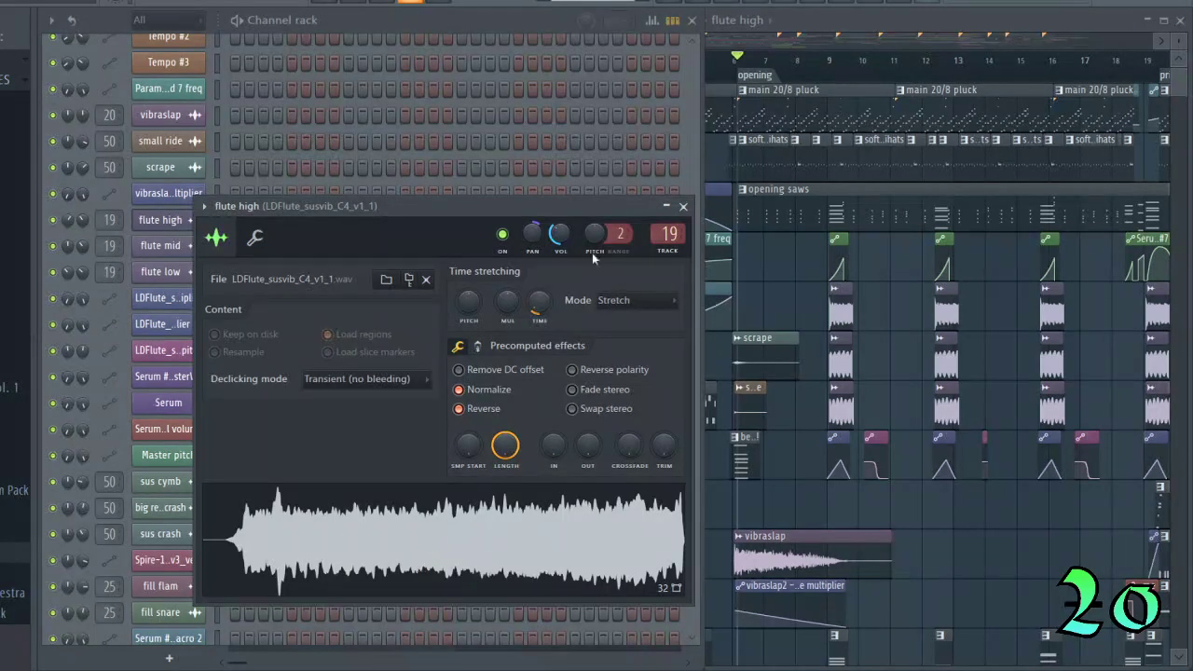
{"action": "left_click", "coordinate": [683, 206]}
{"action": "left_click", "coordinate": [175, 248]}
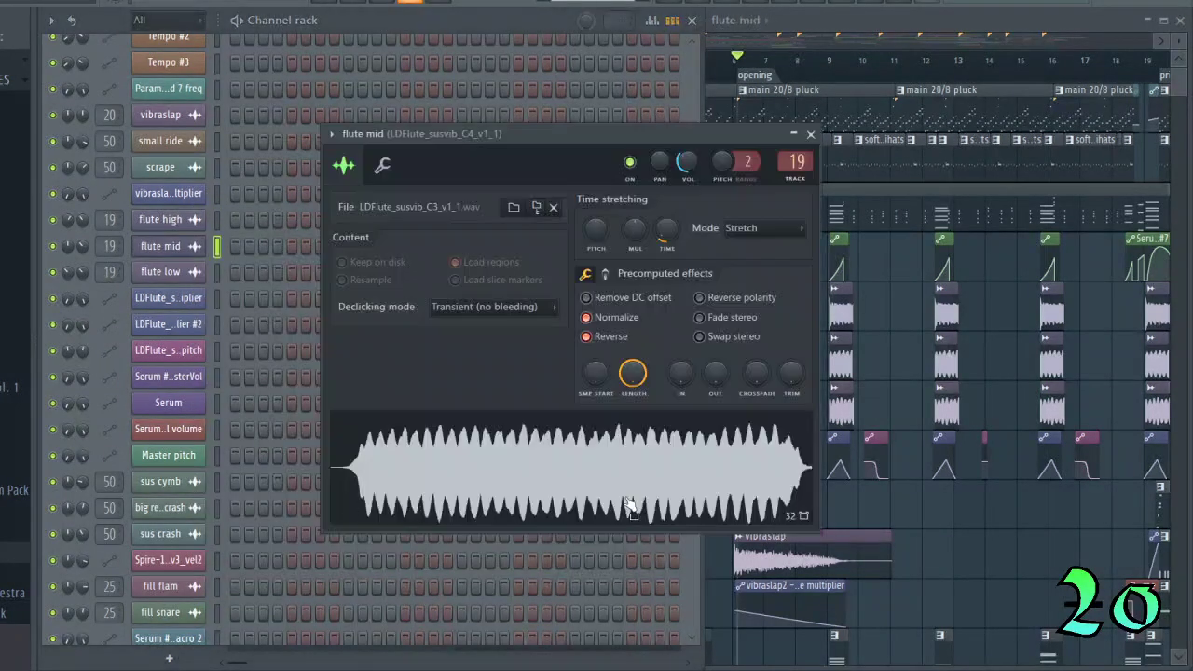
{"action": "left_click", "coordinate": [810, 134]}
{"action": "left_click", "coordinate": [188, 272]}
{"action": "left_click", "coordinate": [474, 464]}
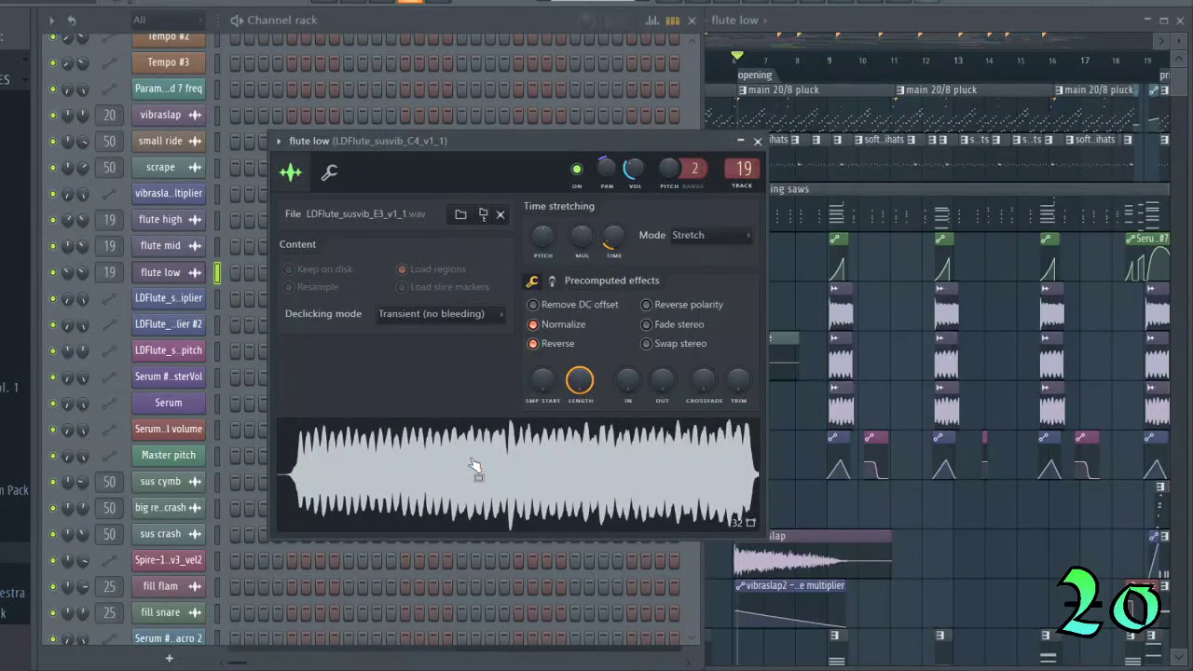
{"action": "left_click", "coordinate": [756, 141]}
Bring the playlist forward, place the playhead at the first flute clips in bar 9, and recheck the flute high sample.
{"action": "left_click", "coordinate": [811, 20]}
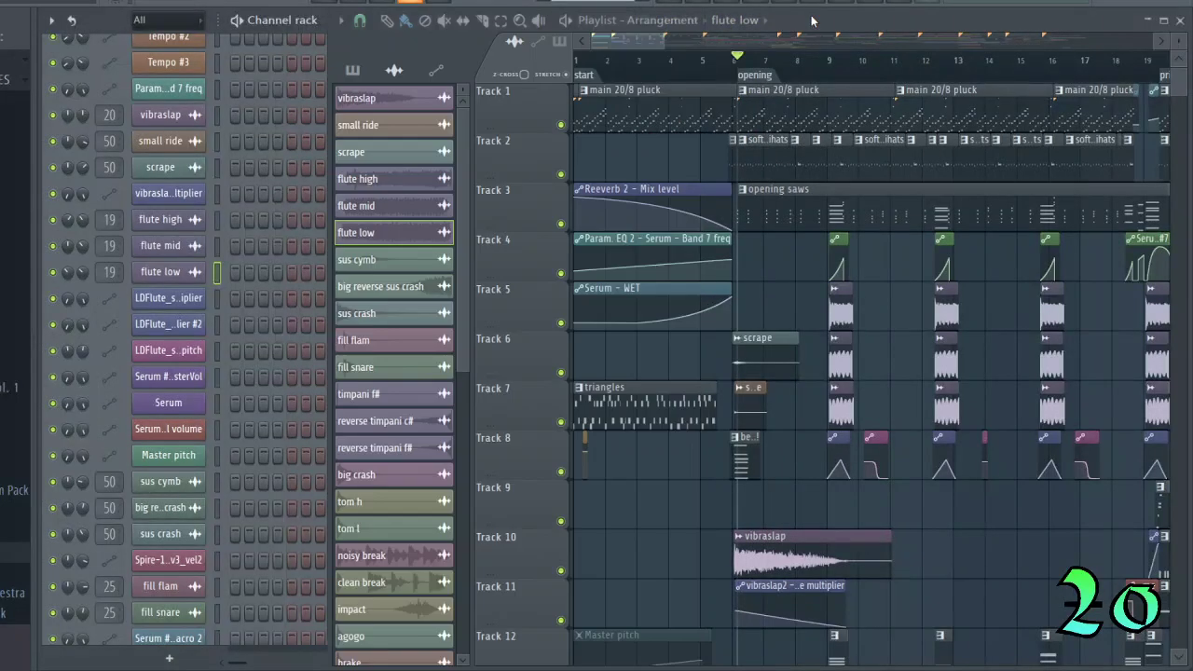
{"action": "left_click", "coordinate": [838, 59]}
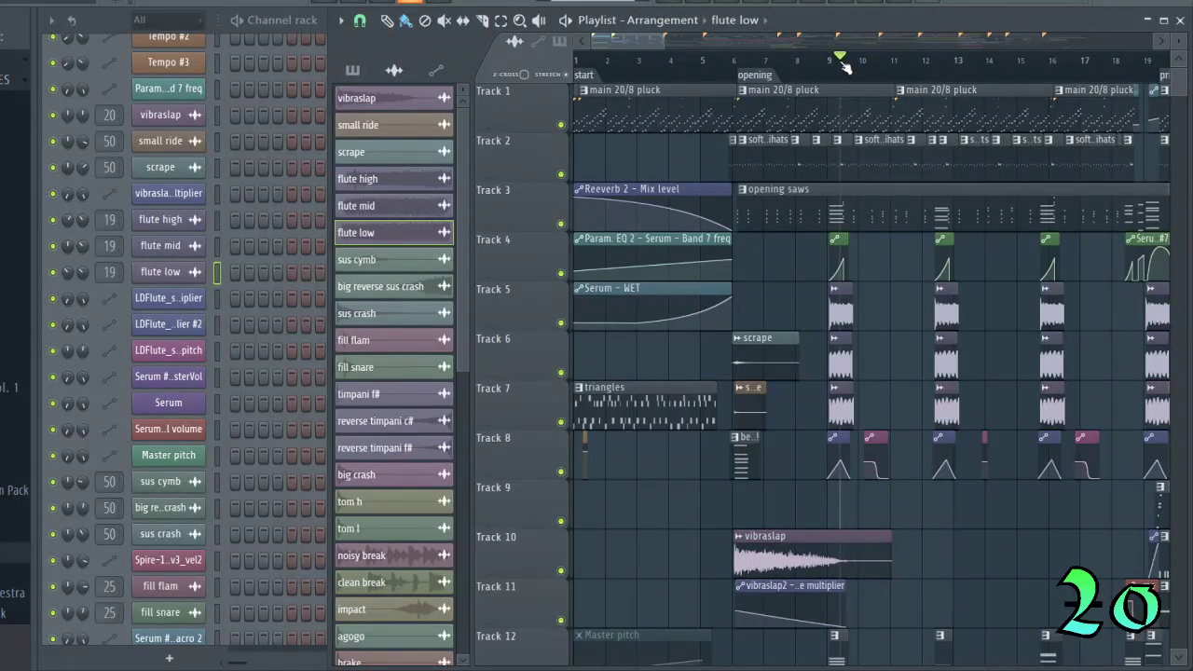
{"action": "left_click", "coordinate": [178, 220]}
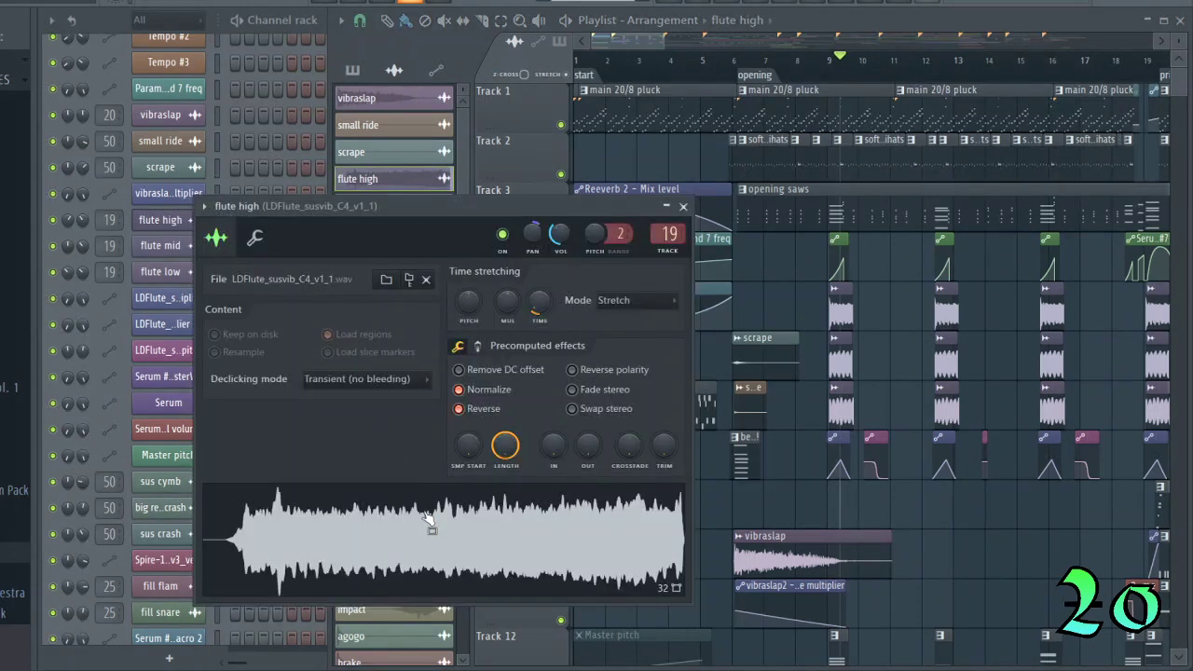
{"action": "left_click", "coordinate": [683, 206]}
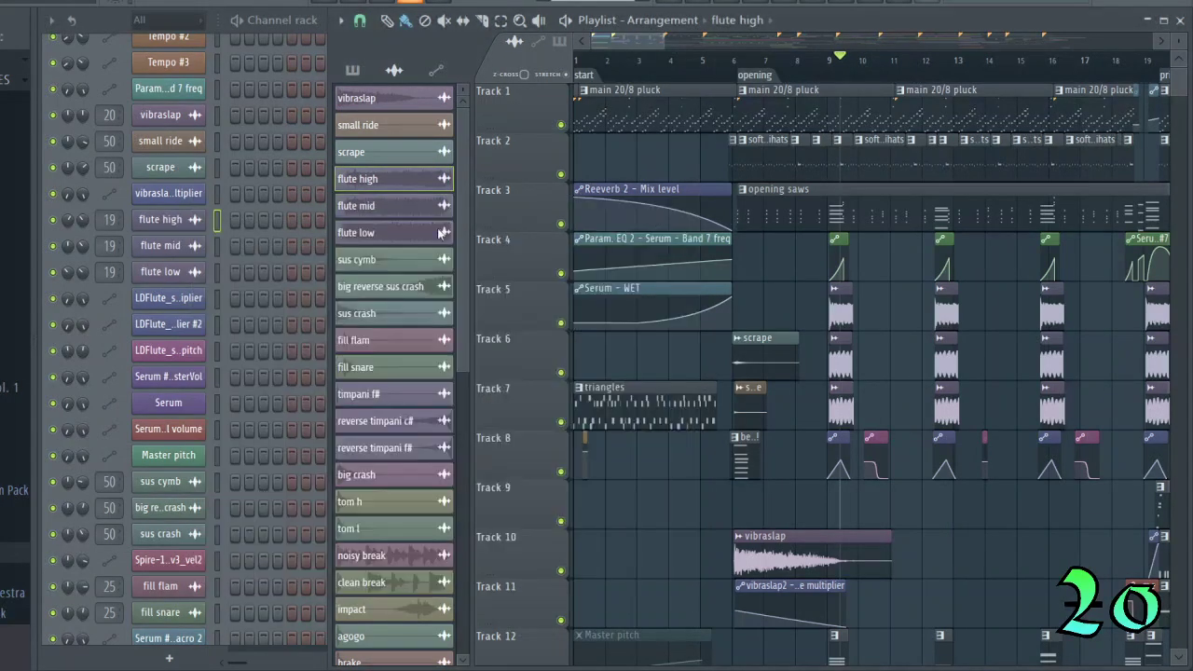
Compare the flute mid and flute low samples with their playlist clips at bar 9, and close the sample settings.
{"action": "left_click", "coordinate": [191, 247]}
{"action": "left_click", "coordinate": [848, 84]}
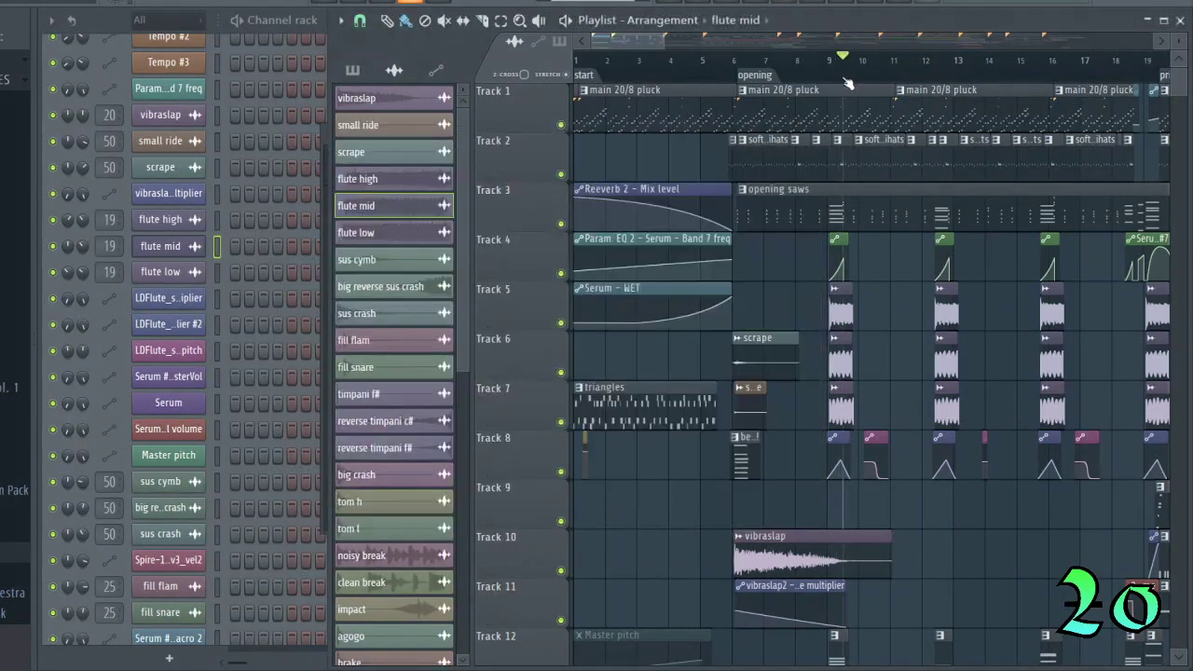
{"action": "left_click", "coordinate": [161, 246]}
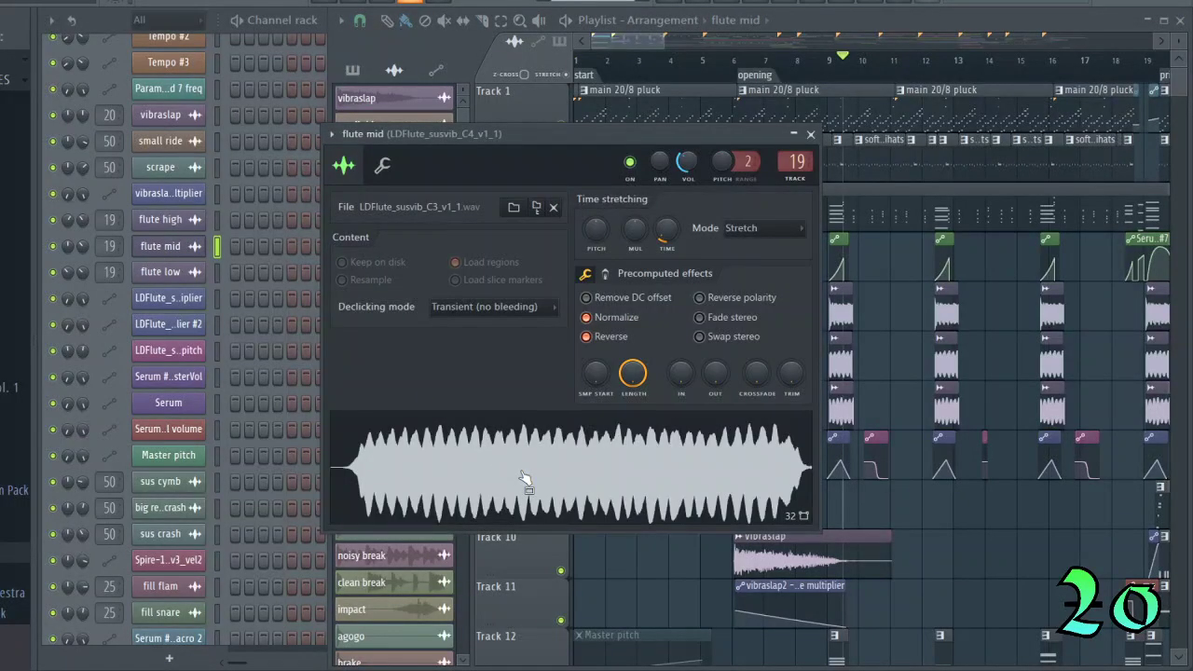
{"action": "left_click", "coordinate": [809, 134]}
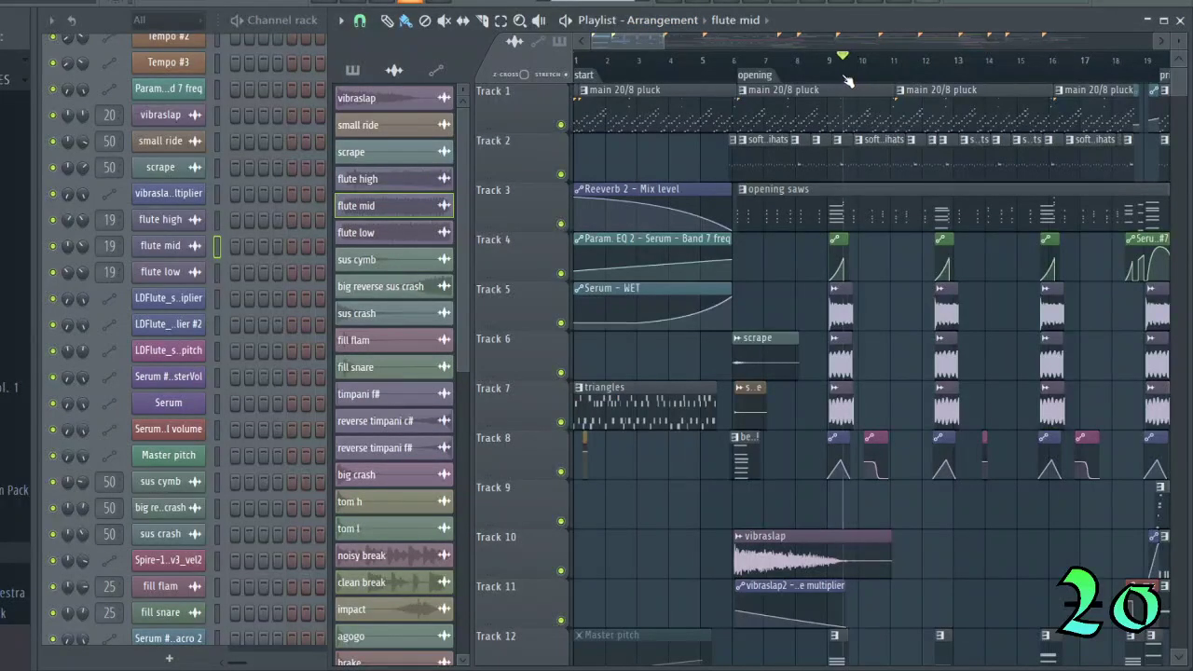
{"action": "left_click", "coordinate": [171, 274]}
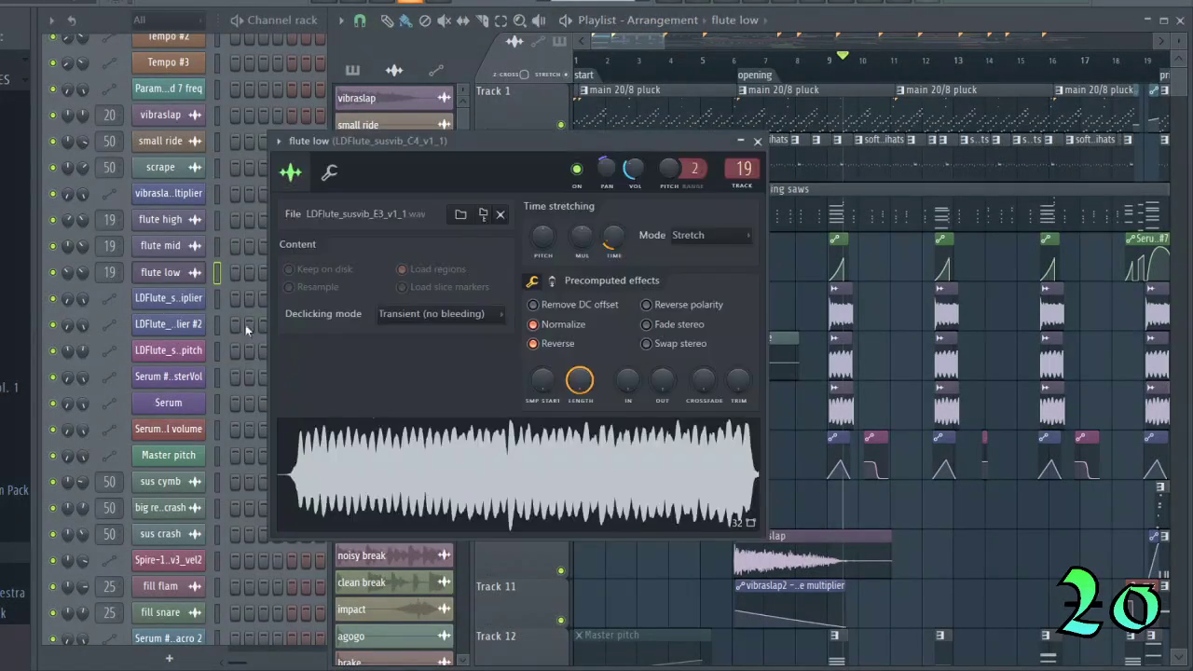
{"action": "left_click", "coordinate": [757, 141]}
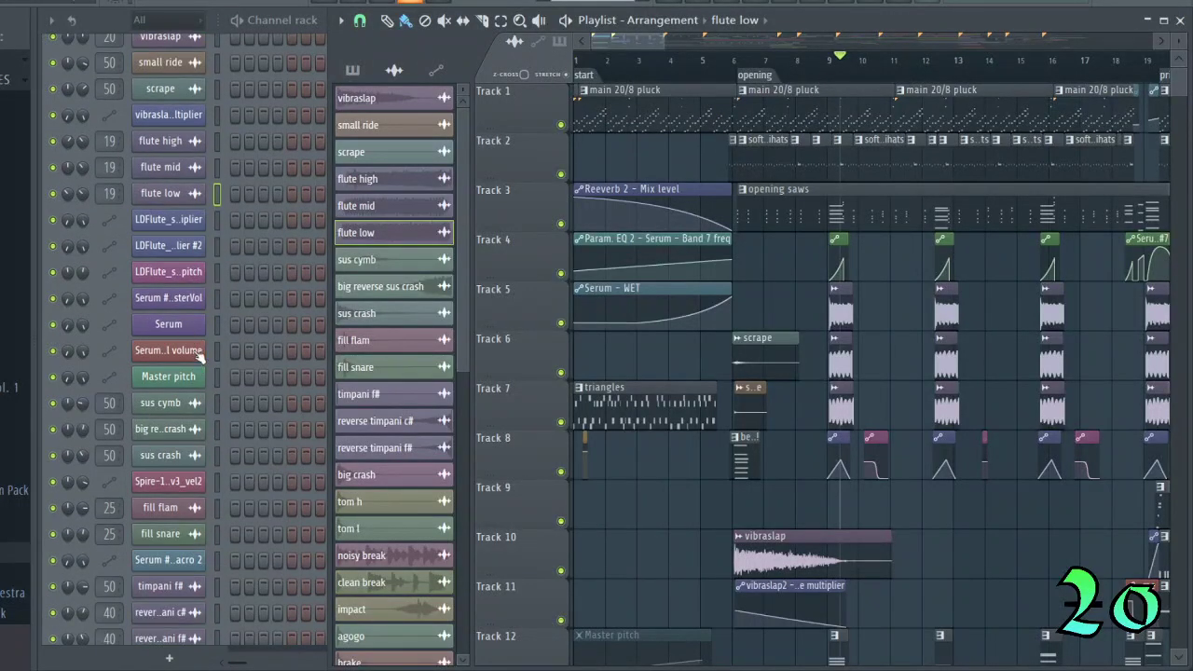
Examine the sus cymb, big reverse sus crash and sus crash sample settings one after another, and close them.
{"action": "scroll", "coordinate": [186, 343], "scroll_direction": "down", "scroll_amount": 3}
{"action": "left_click", "coordinate": [185, 326]}
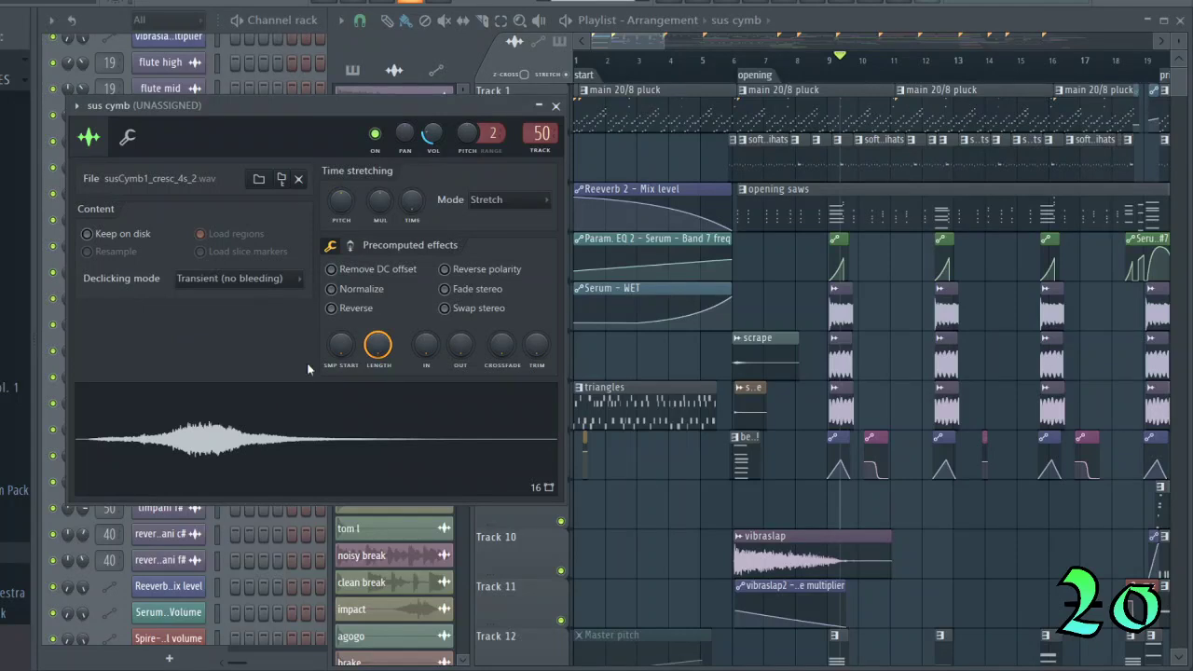
{"action": "left_click", "coordinate": [555, 106]}
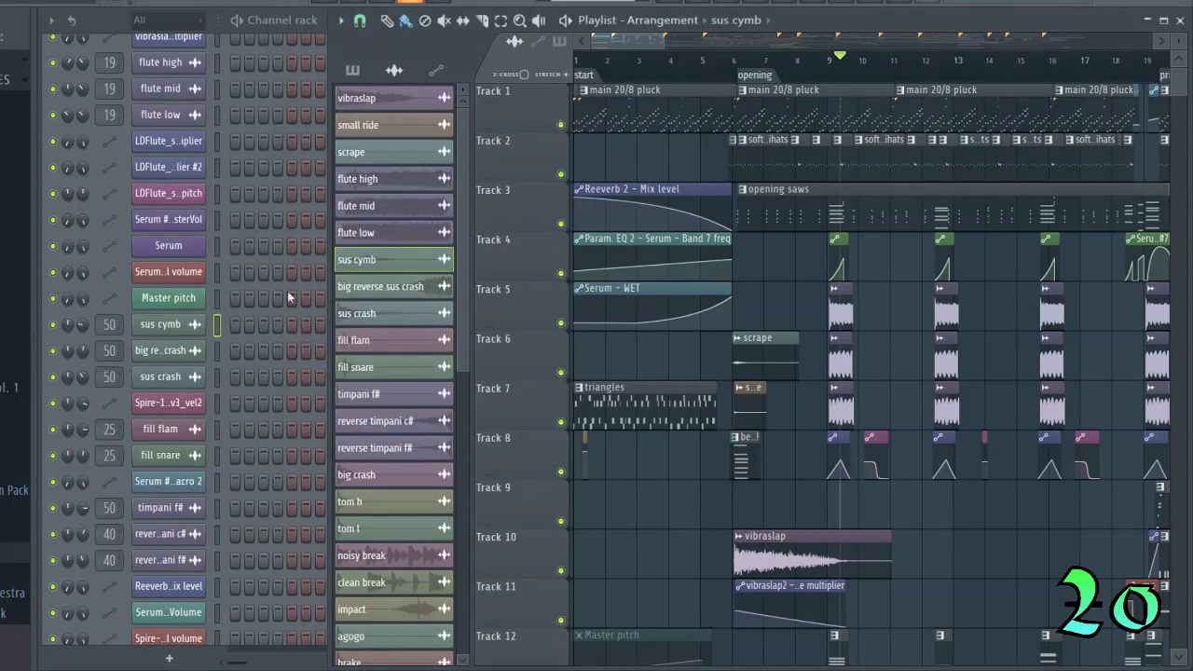
{"action": "left_click", "coordinate": [166, 363]}
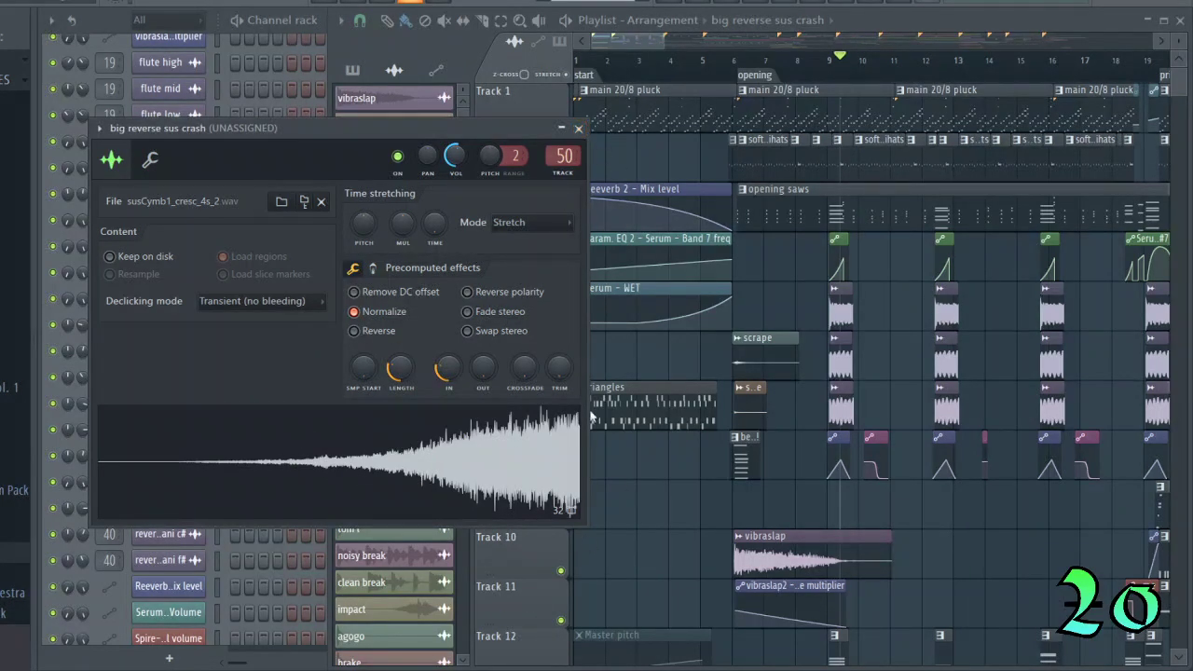
{"action": "left_click", "coordinate": [577, 129]}
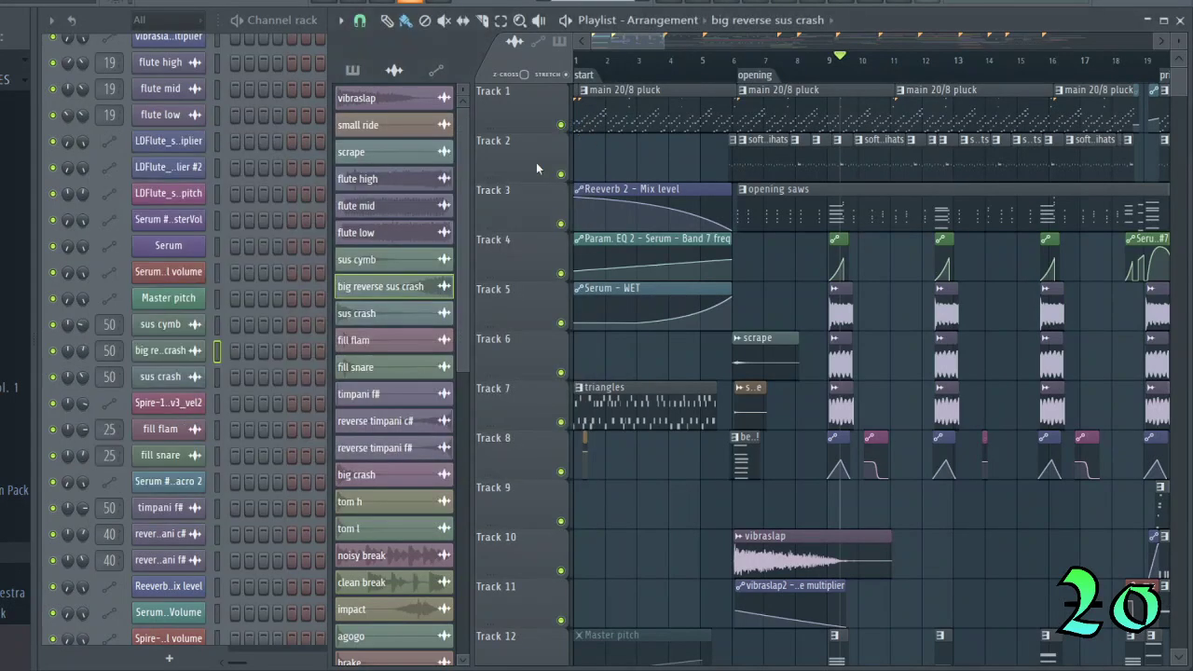
{"action": "left_click", "coordinate": [169, 378]}
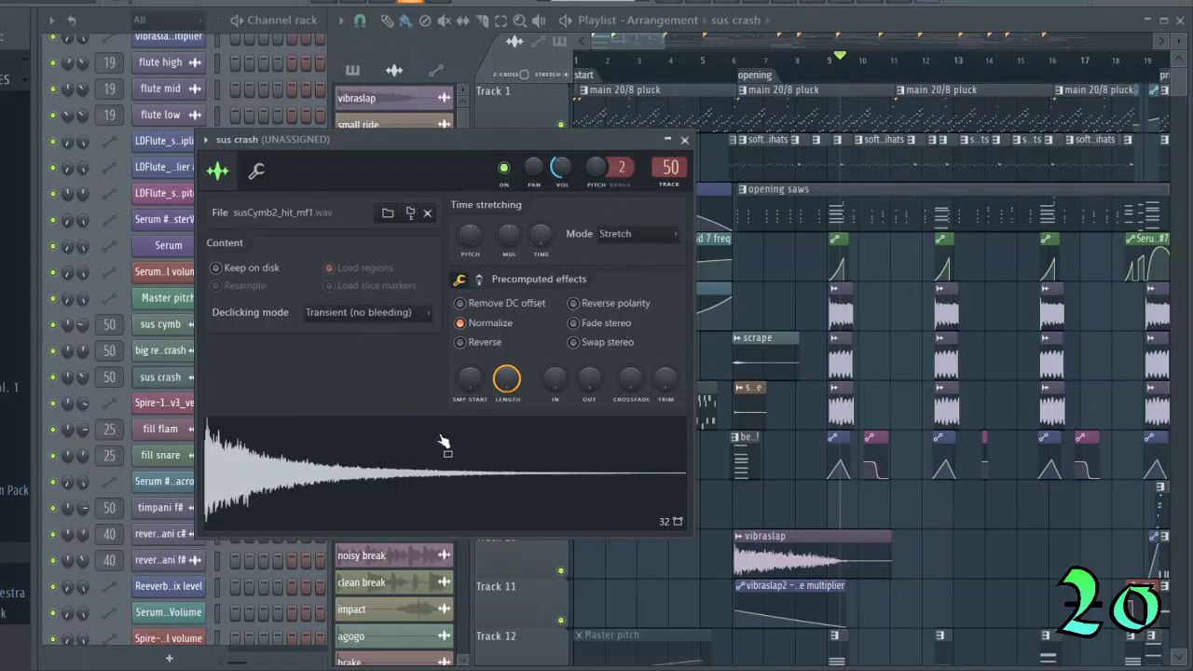
{"action": "left_click", "coordinate": [683, 140]}
Examine the fill flam and fill snare samples, and reopen the fill snare settings for another look.
{"action": "scroll", "coordinate": [175, 401], "scroll_direction": "down", "scroll_amount": 3}
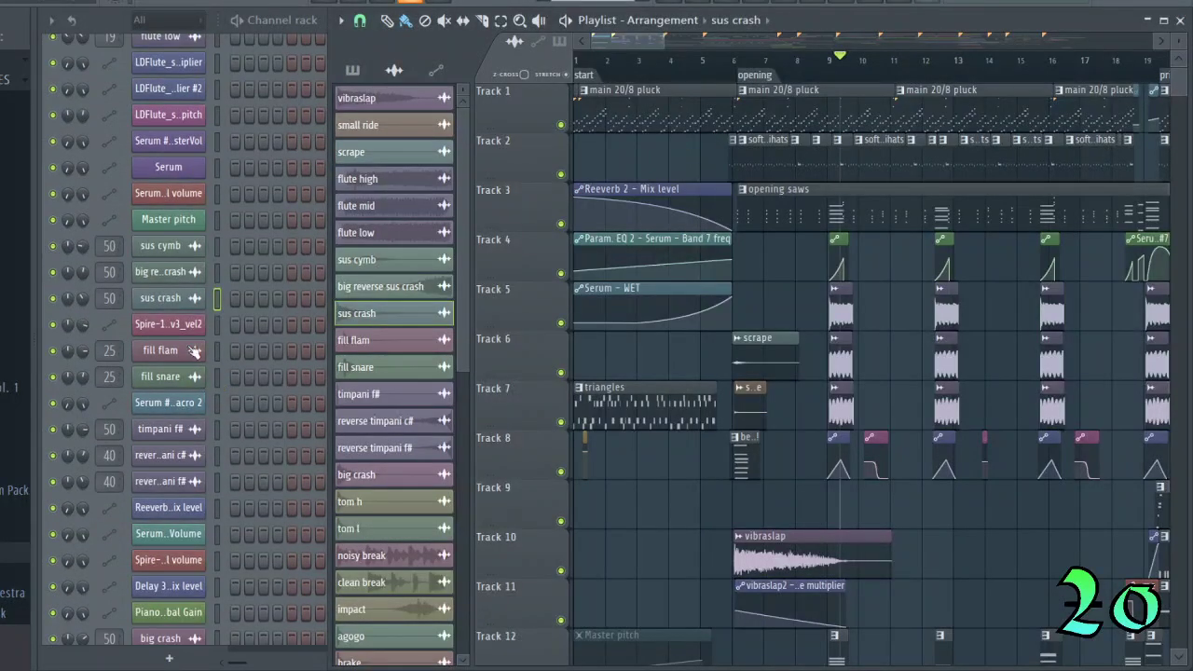
{"action": "left_click", "coordinate": [193, 351]}
{"action": "left_click", "coordinate": [736, 186]}
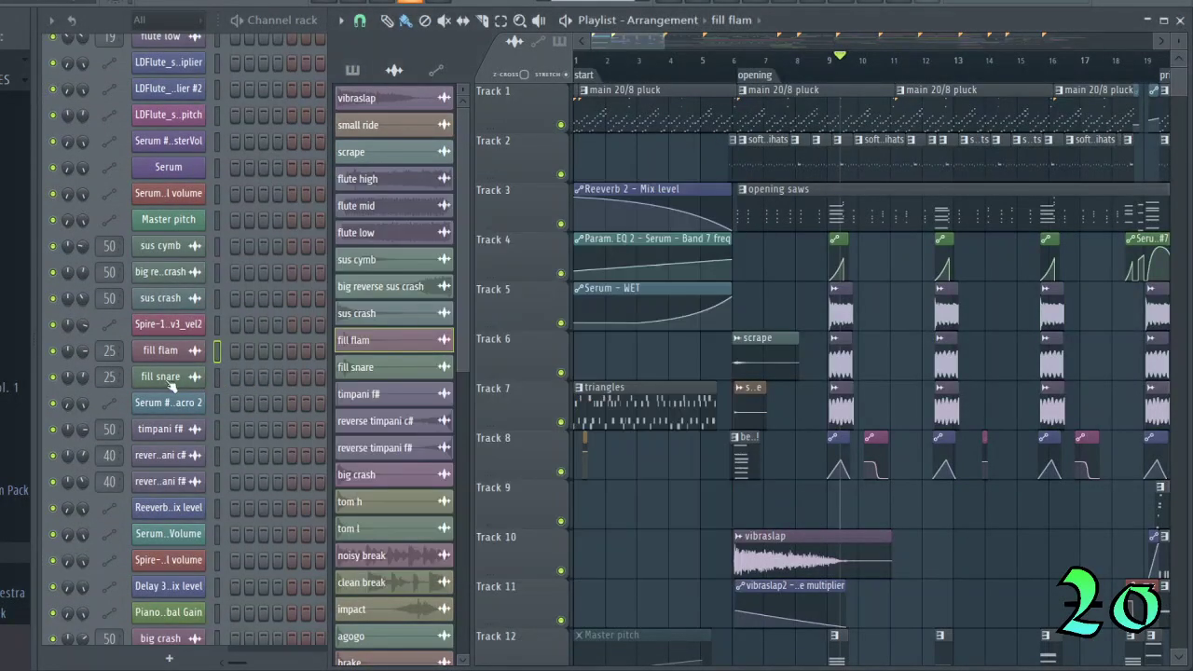
{"action": "left_click", "coordinate": [170, 382]}
{"action": "left_click", "coordinate": [658, 196]}
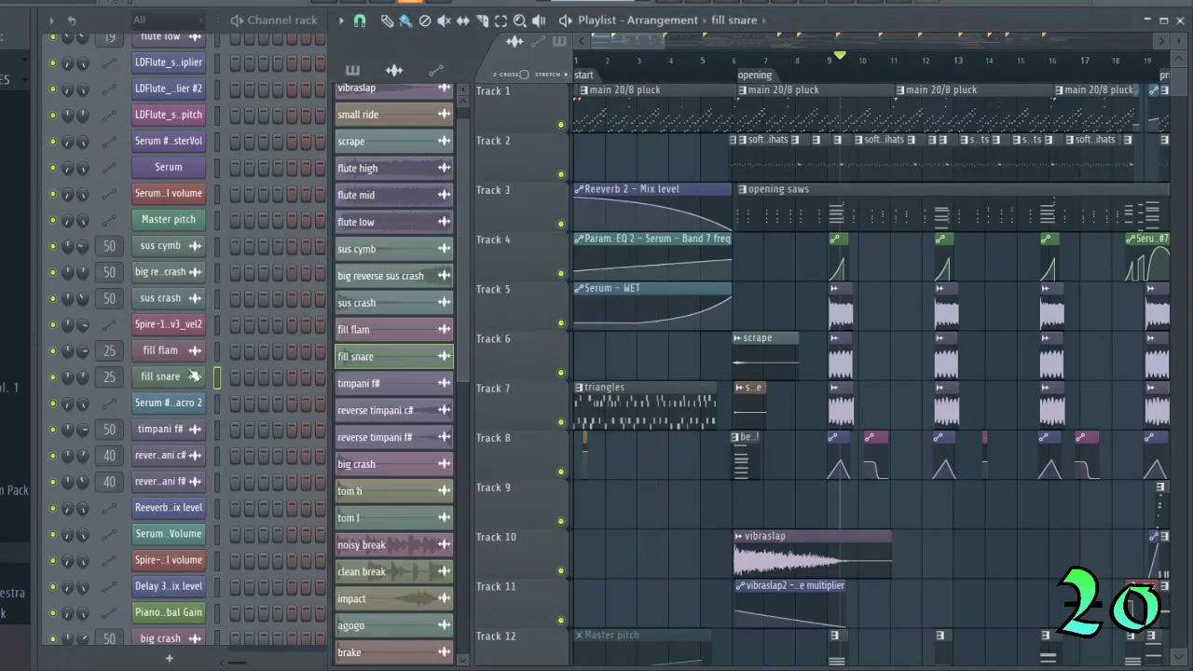
{"action": "left_click", "coordinate": [193, 375]}
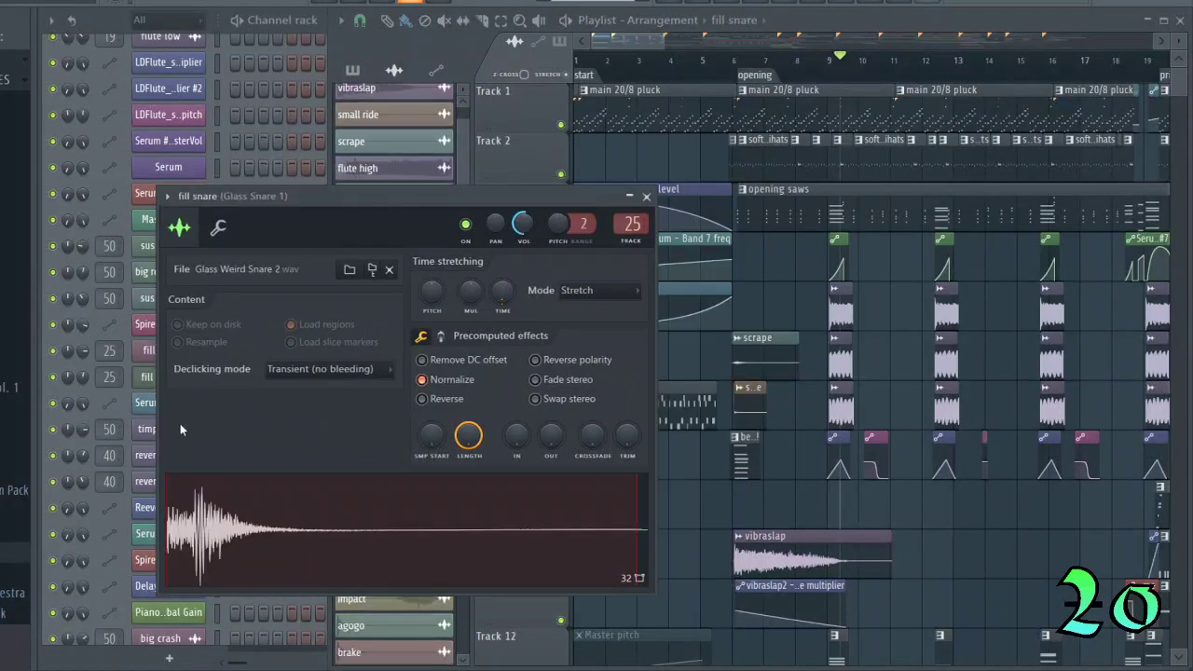
Examine the timpani f#, reverse timpani c# and reverse timpani f# samples in turn, and close their settings.
{"action": "left_click", "coordinate": [149, 434]}
{"action": "left_click", "coordinate": [631, 196]}
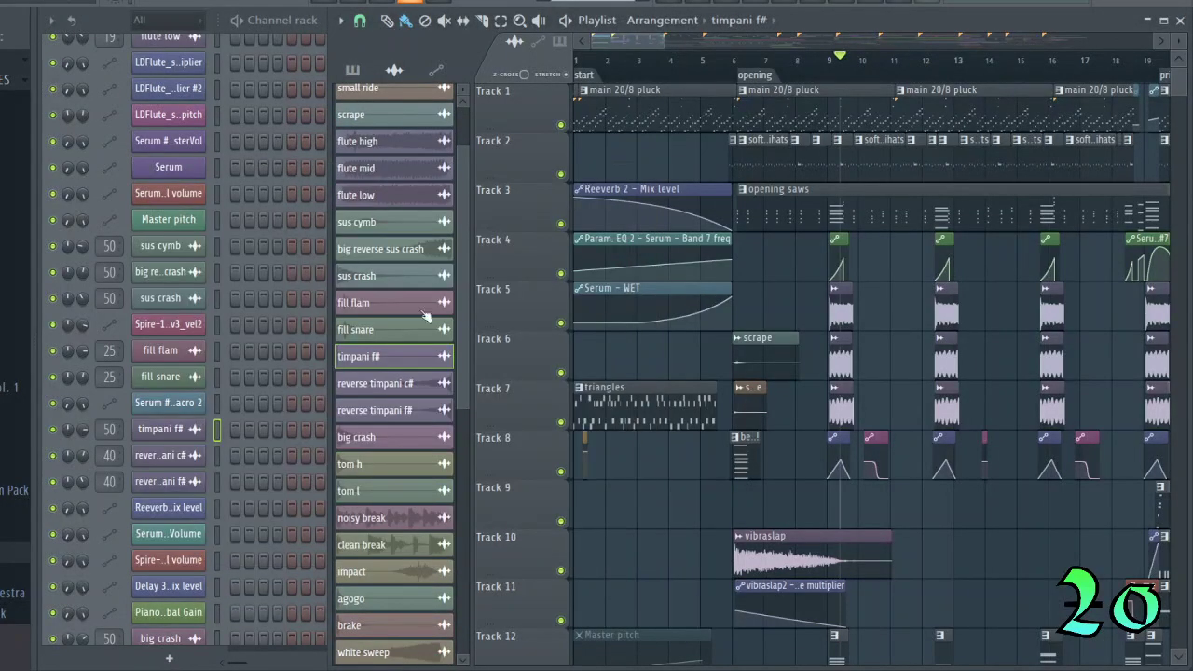
{"action": "left_click", "coordinate": [183, 462]}
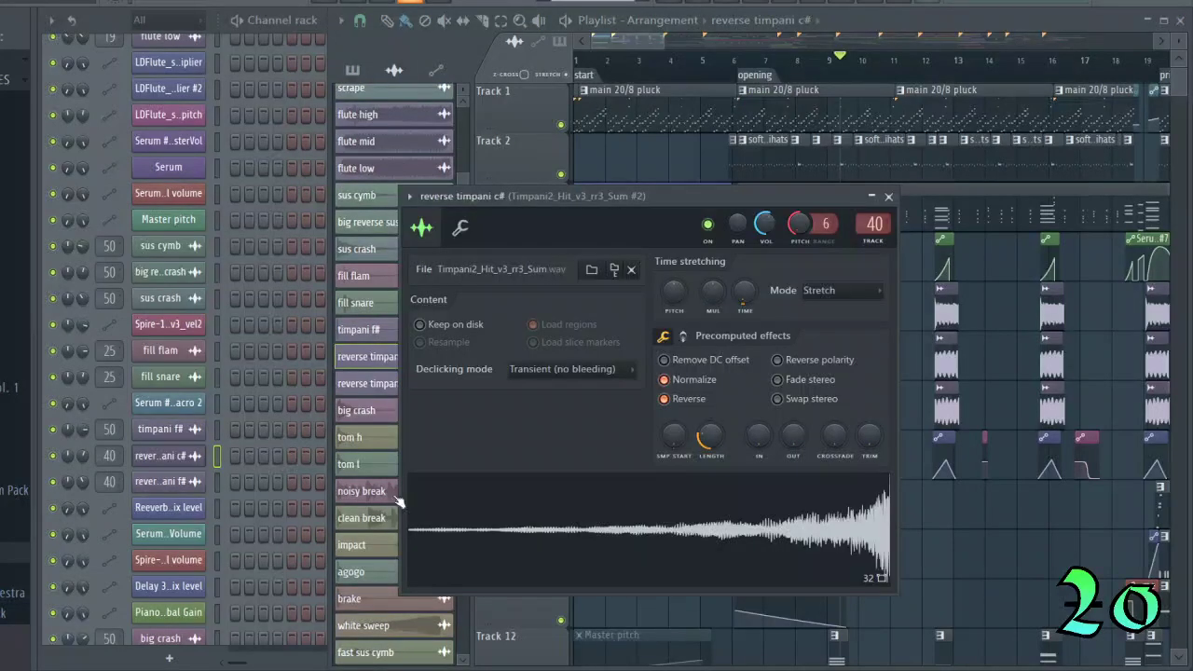
{"action": "left_click", "coordinate": [883, 196]}
{"action": "scroll", "coordinate": [227, 437], "scroll_direction": "down", "scroll_amount": 6}
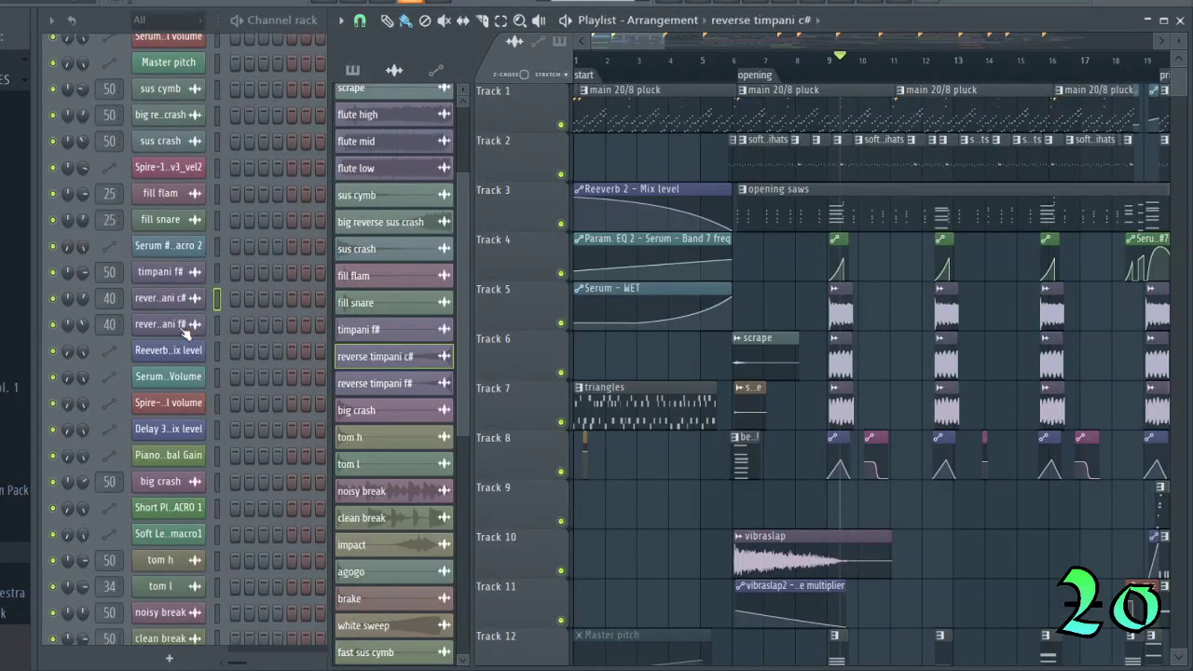
{"action": "left_click", "coordinate": [184, 334]}
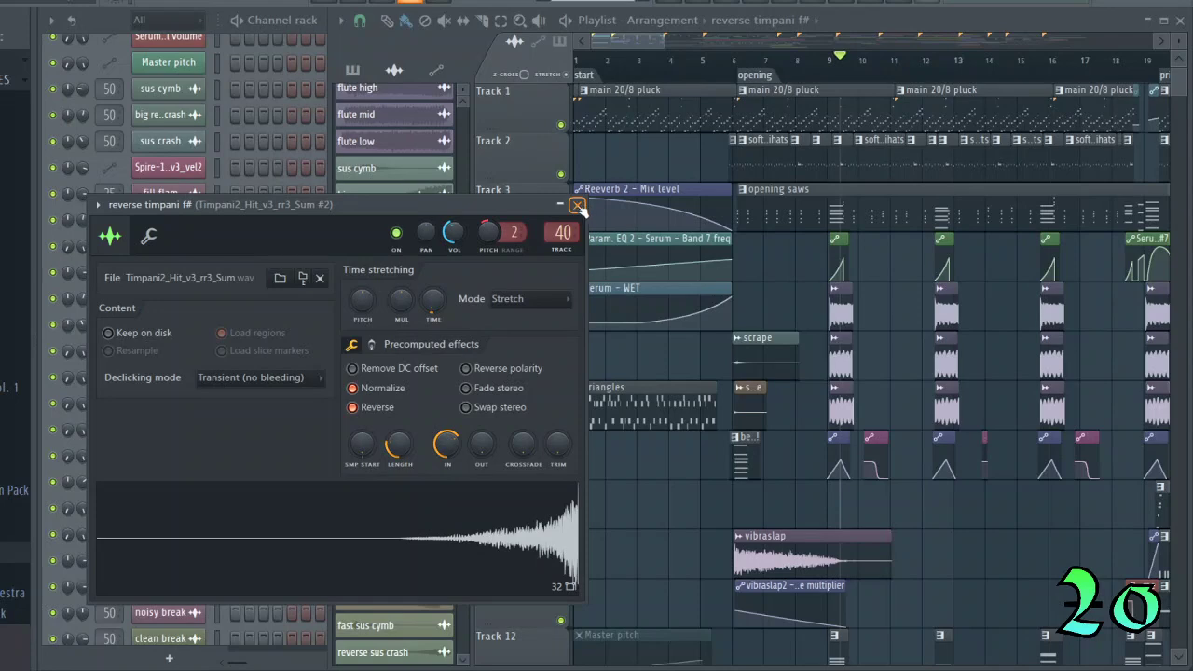
{"action": "left_click_drag", "start_coordinate": [580, 207], "coordinate": [630, 187]}
{"action": "left_click", "coordinate": [628, 187]}
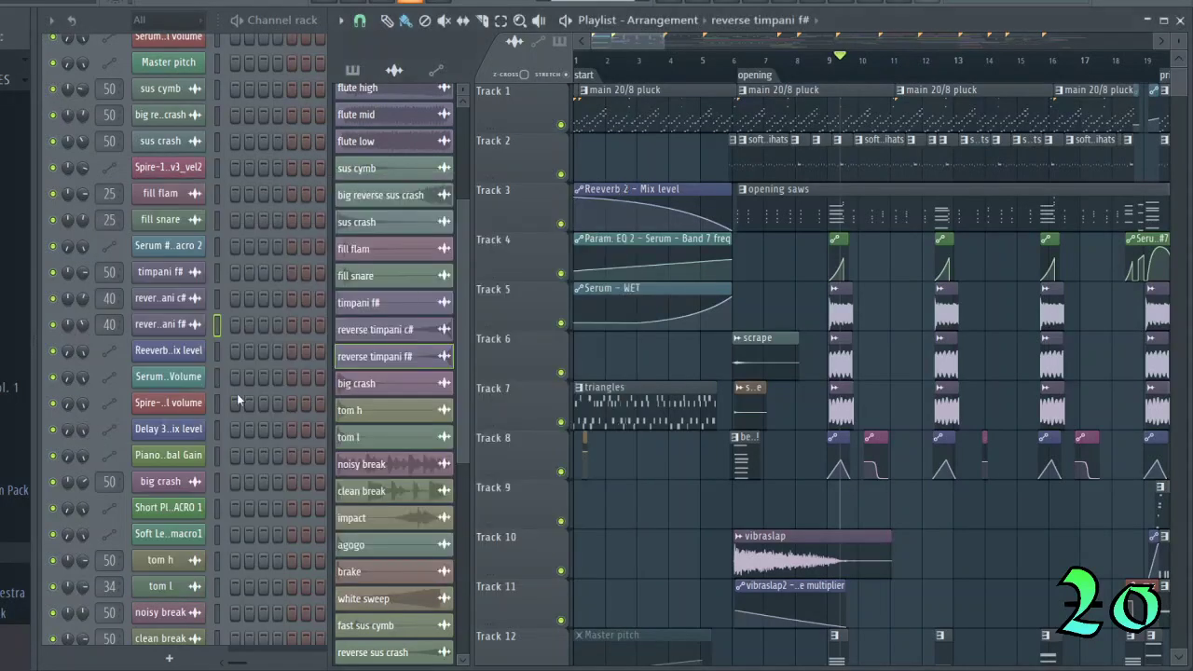
Examine the big crash channel's cymbal sample, and close its settings.
{"action": "scroll", "coordinate": [237, 393], "scroll_direction": "down", "scroll_amount": 6}
{"action": "left_click", "coordinate": [199, 328]}
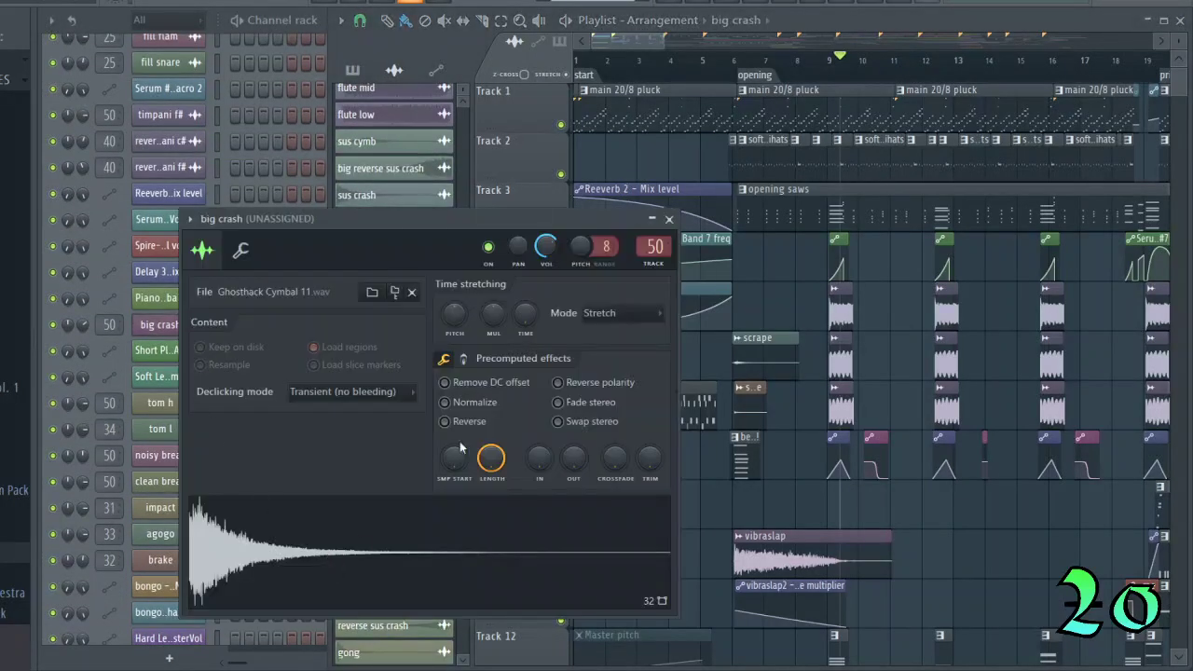
{"action": "left_click", "coordinate": [669, 219]}
Check the tom h, tom l and noisy break samples one after another, and close each one's settings.
{"action": "scroll", "coordinate": [205, 395], "scroll_direction": "down", "scroll_amount": 3}
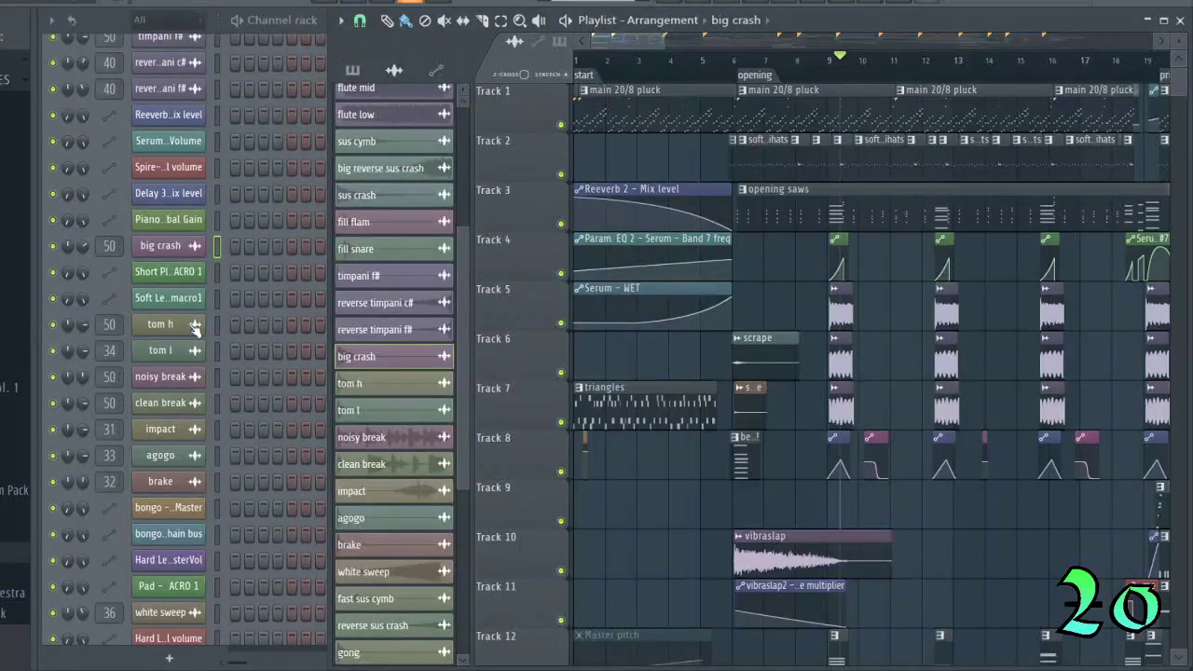
{"action": "left_click", "coordinate": [195, 328]}
{"action": "left_click", "coordinate": [669, 219]}
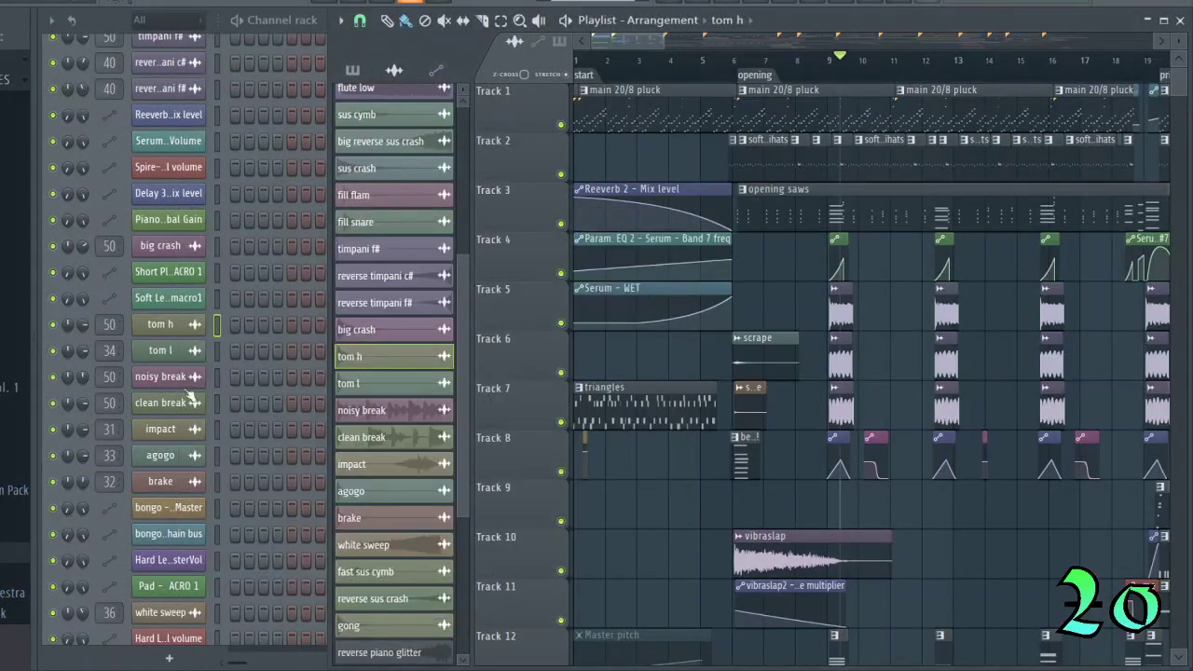
{"action": "left_click", "coordinate": [162, 350]}
{"action": "left_click", "coordinate": [691, 242]}
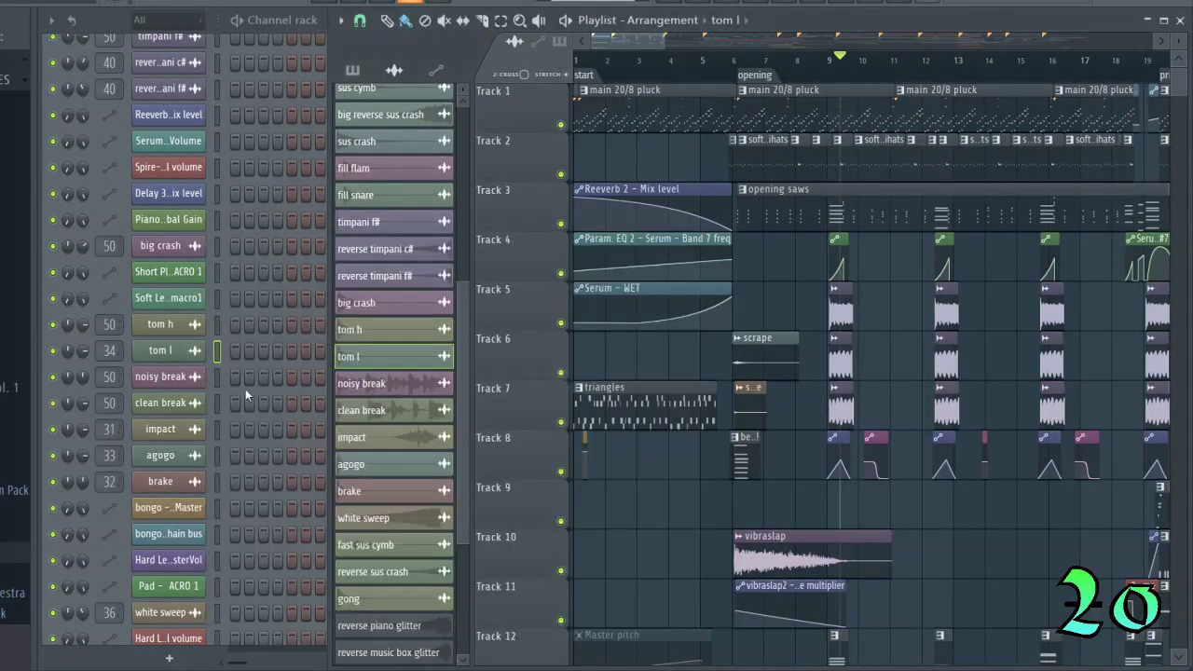
{"action": "left_click", "coordinate": [191, 376]}
{"action": "left_click", "coordinate": [536, 80]}
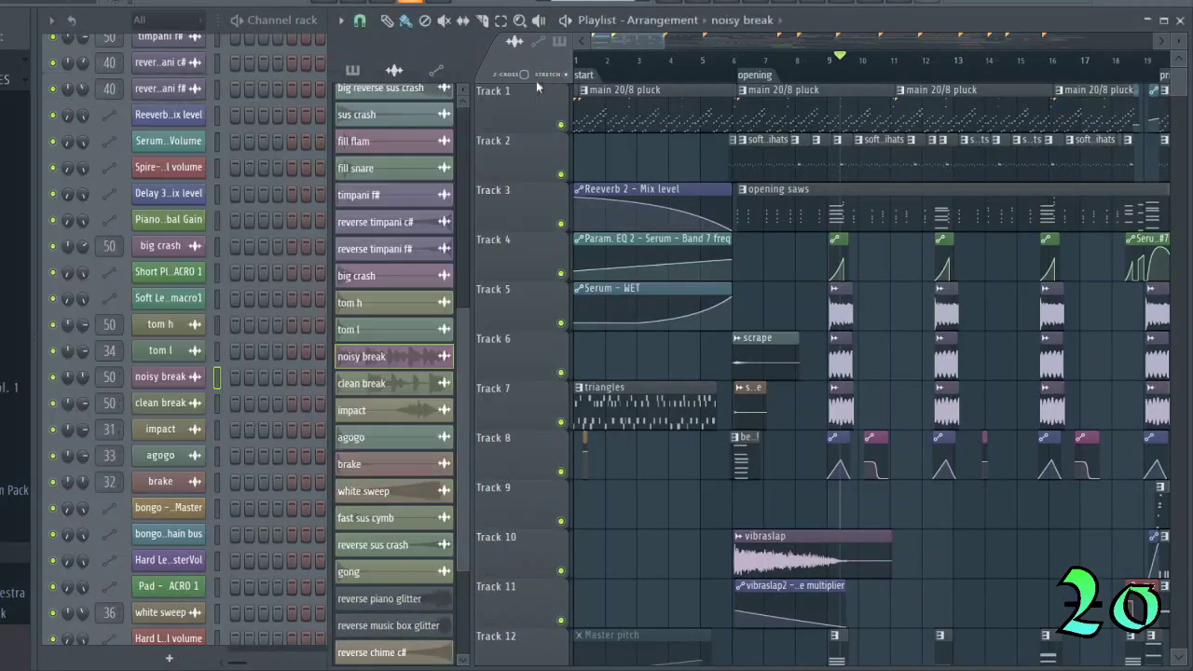
Examine the clean break and impact samples one after the other, and close each one's settings.
{"action": "left_click", "coordinate": [191, 406]}
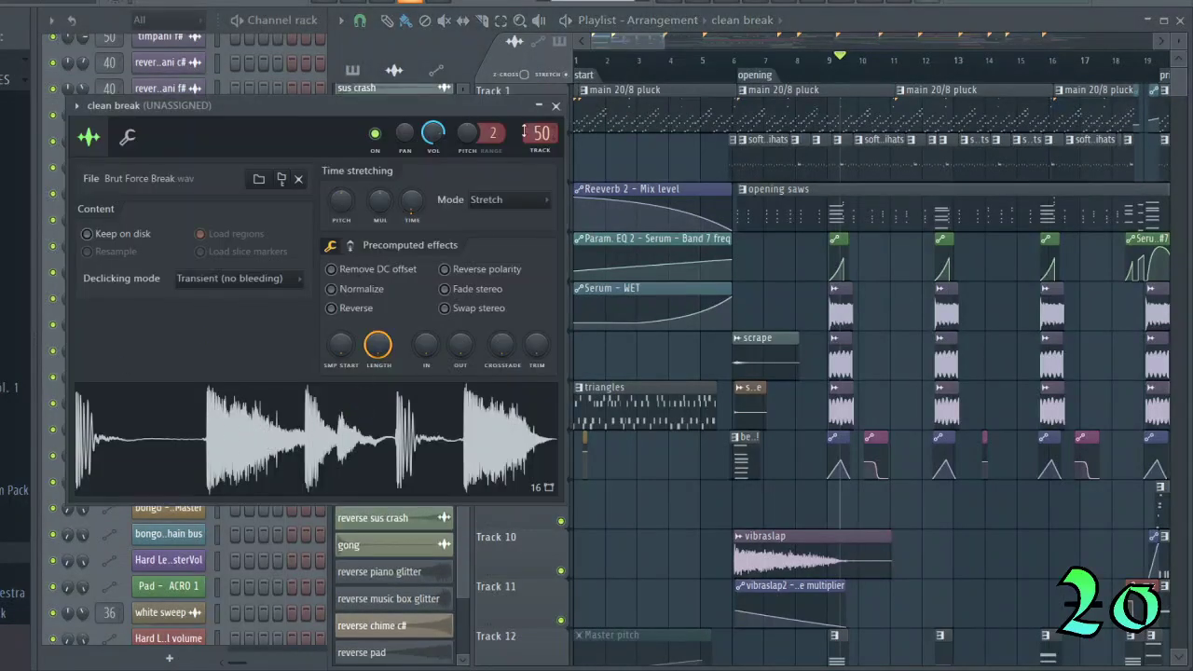
{"action": "left_click", "coordinate": [556, 106]}
{"action": "scroll", "coordinate": [252, 300], "scroll_direction": "down", "scroll_amount": 3}
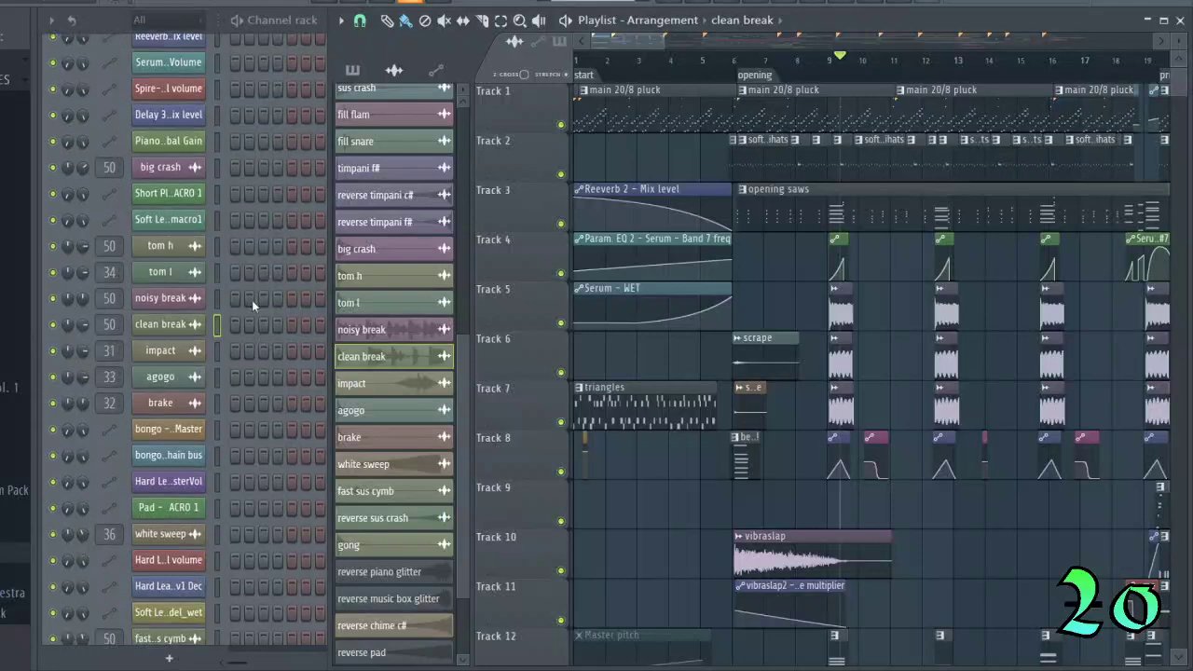
{"action": "left_click", "coordinate": [175, 354]}
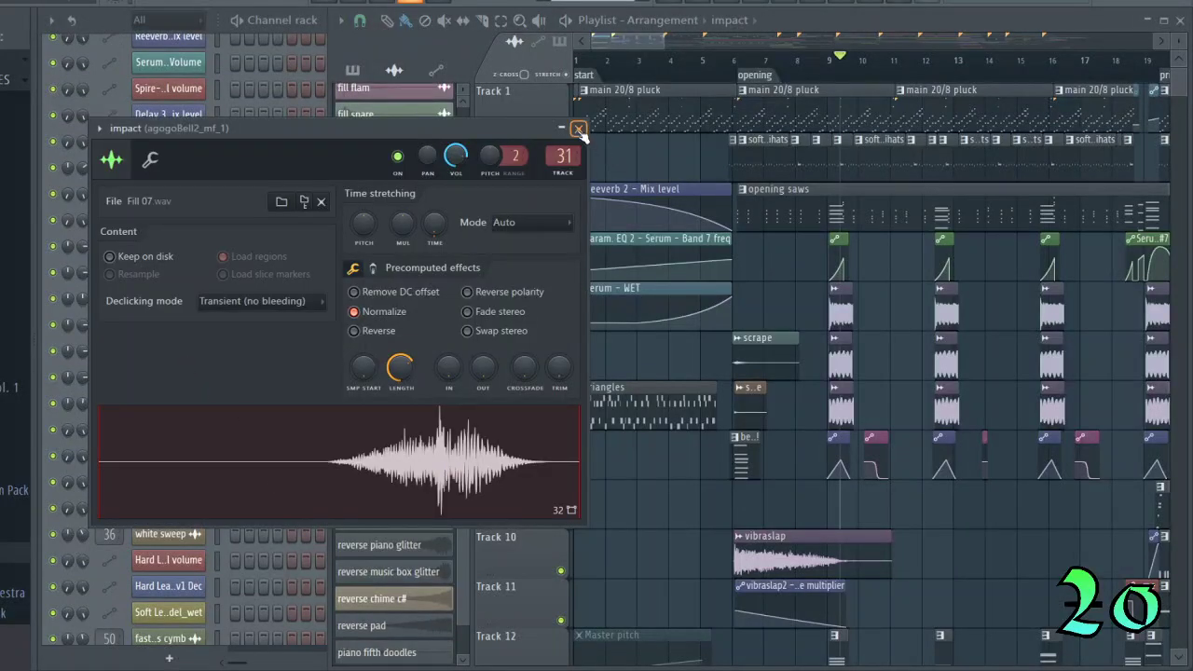
{"action": "left_click", "coordinate": [578, 129]}
Check the agogo, brake and white sweep samples in turn, closing each one's settings.
{"action": "left_click", "coordinate": [175, 380]}
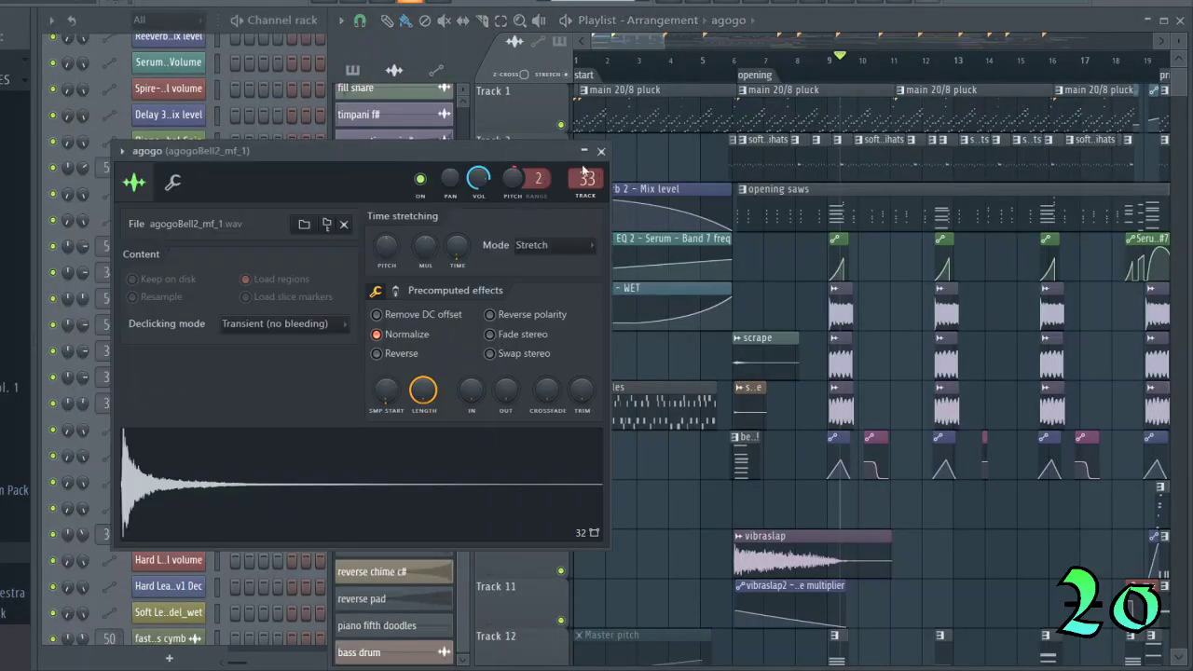
{"action": "left_click", "coordinate": [600, 151]}
{"action": "left_click", "coordinate": [176, 405]}
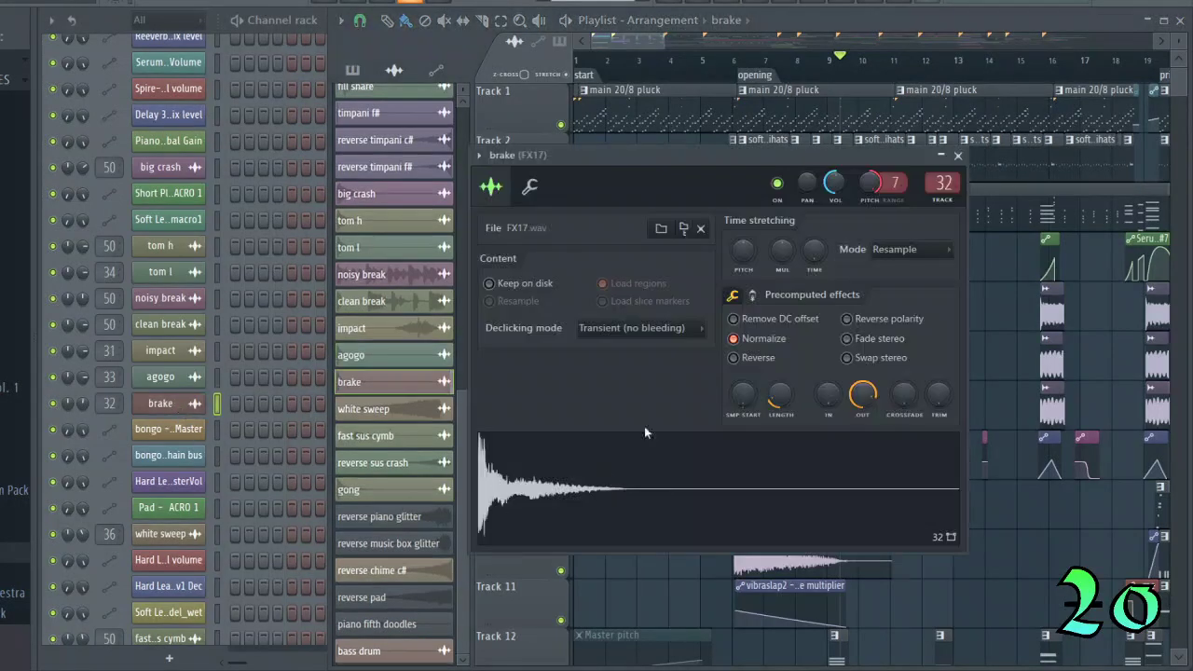
{"action": "left_click", "coordinate": [956, 155]}
{"action": "scroll", "coordinate": [237, 357], "scroll_direction": "down", "scroll_amount": 3}
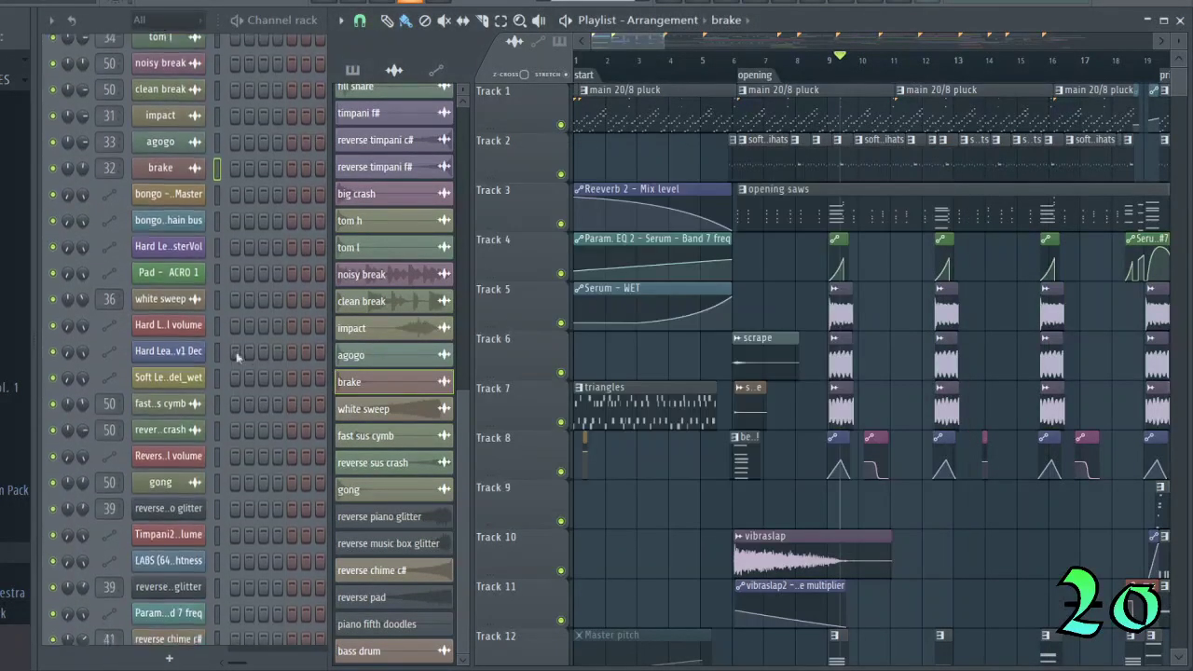
{"action": "left_click", "coordinate": [166, 298]}
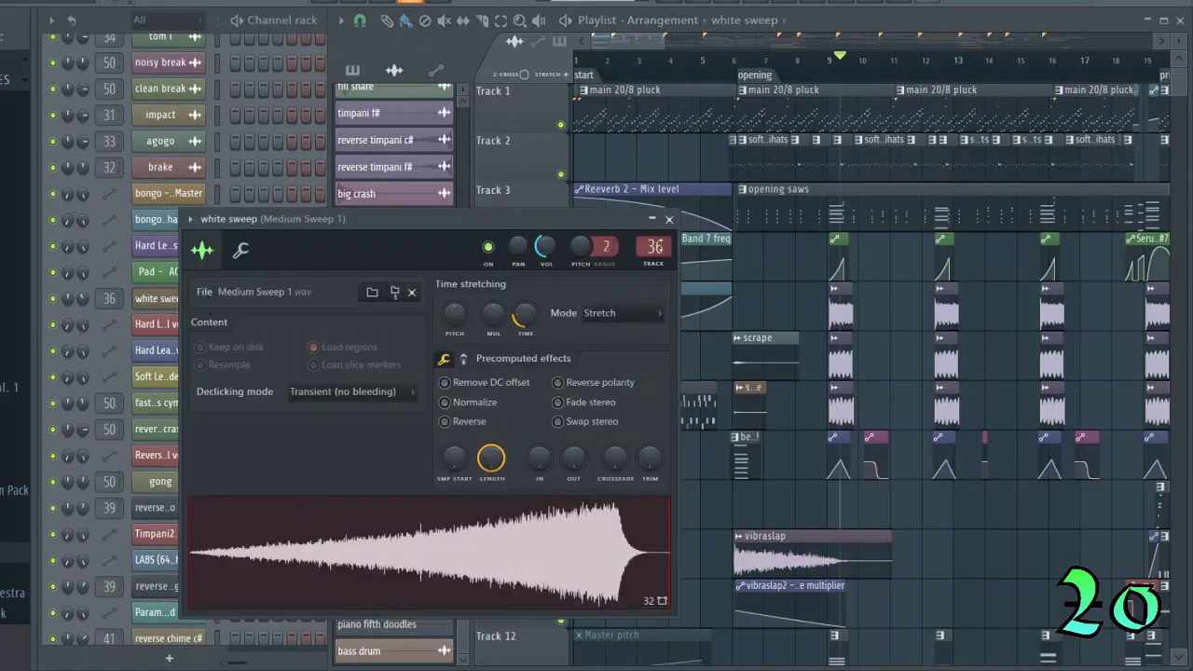
{"action": "left_click", "coordinate": [669, 220]}
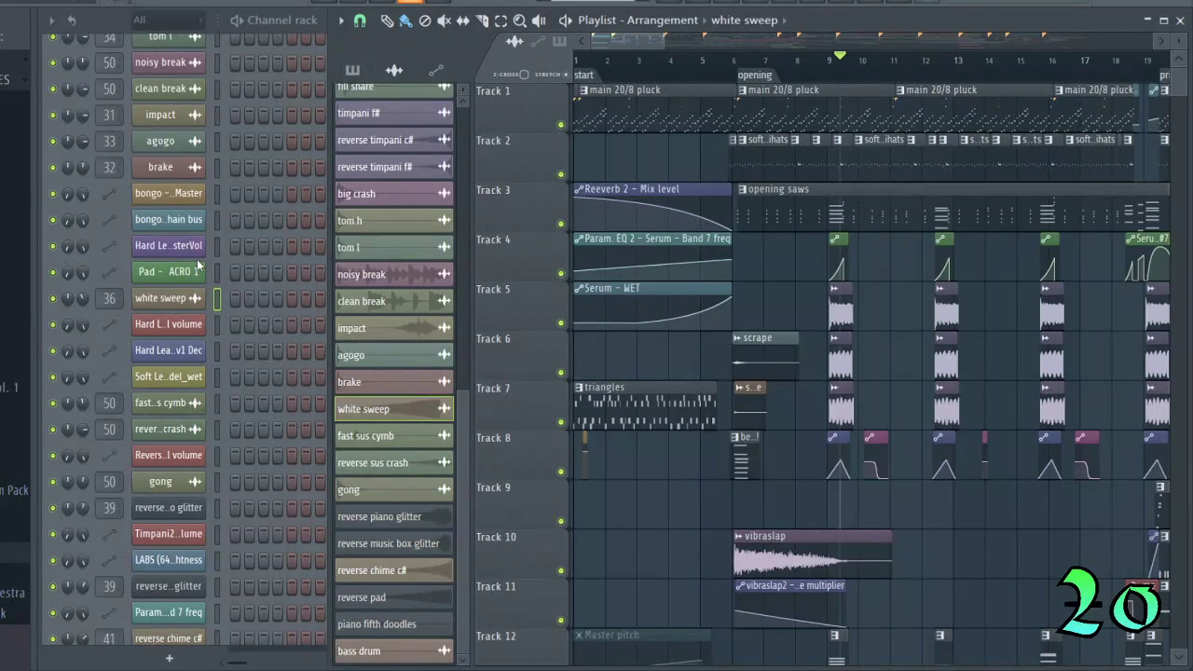
Examine the fast sus cymb sample several times and the reverse sus crash sample once, and close their settings.
{"action": "left_click", "coordinate": [184, 403]}
{"action": "left_click", "coordinate": [601, 151]}
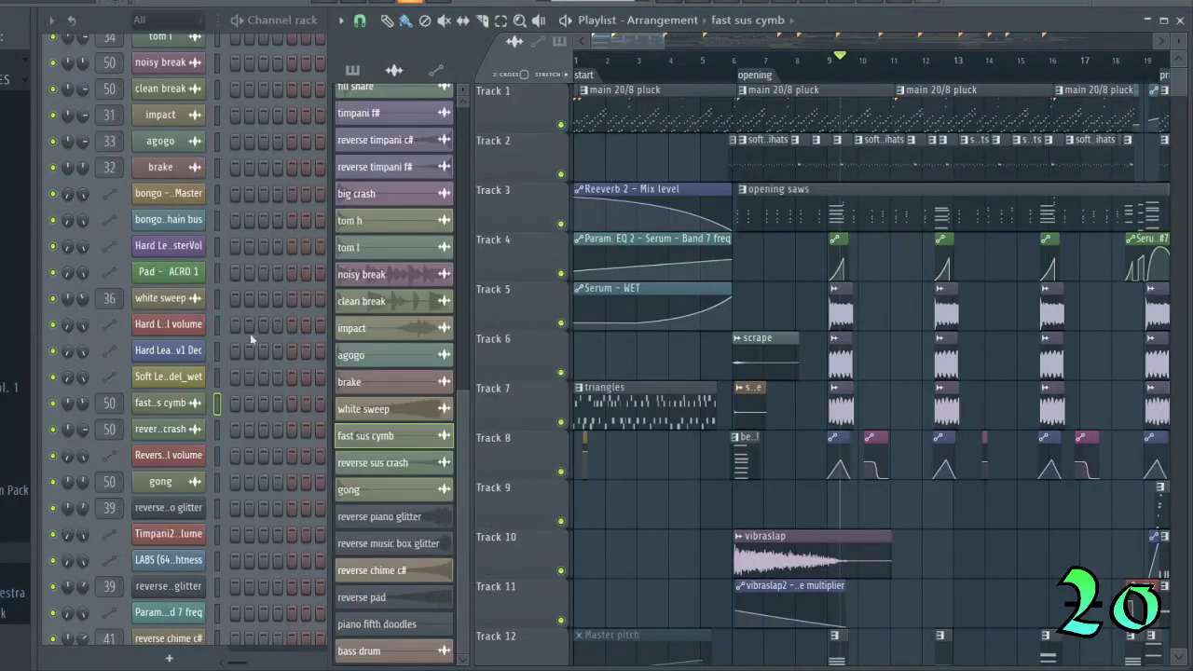
{"action": "left_click", "coordinate": [183, 406]}
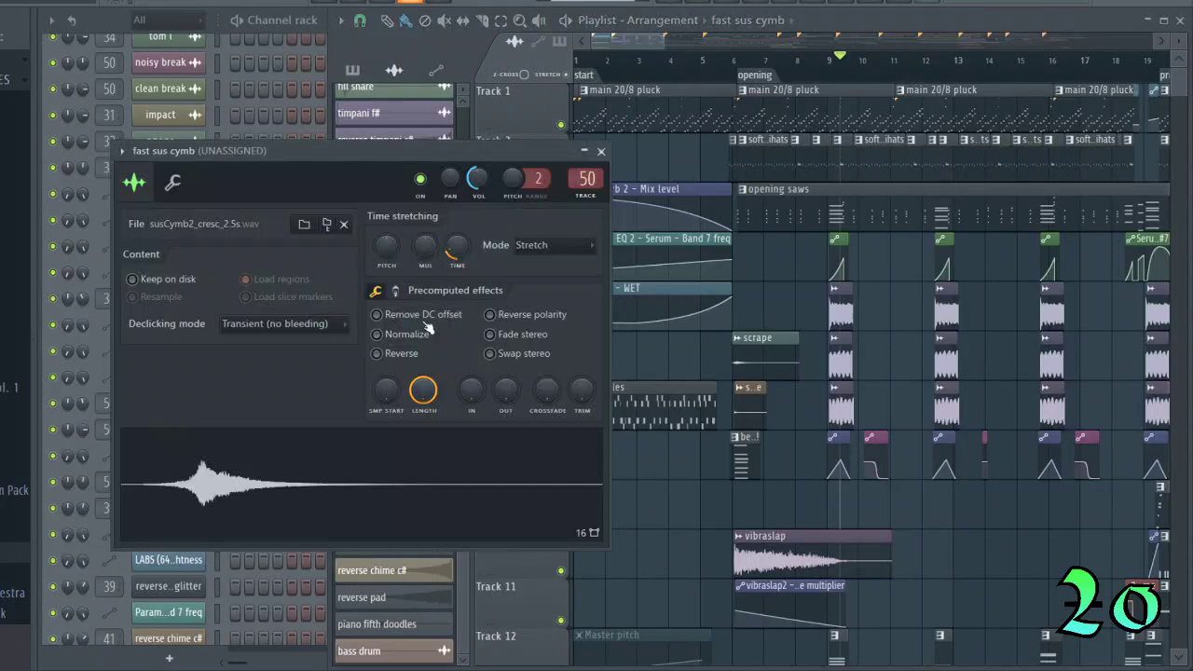
{"action": "left_click", "coordinate": [601, 151]}
{"action": "left_click", "coordinate": [191, 411]}
{"action": "left_click", "coordinate": [601, 151]}
{"action": "left_click", "coordinate": [201, 433]}
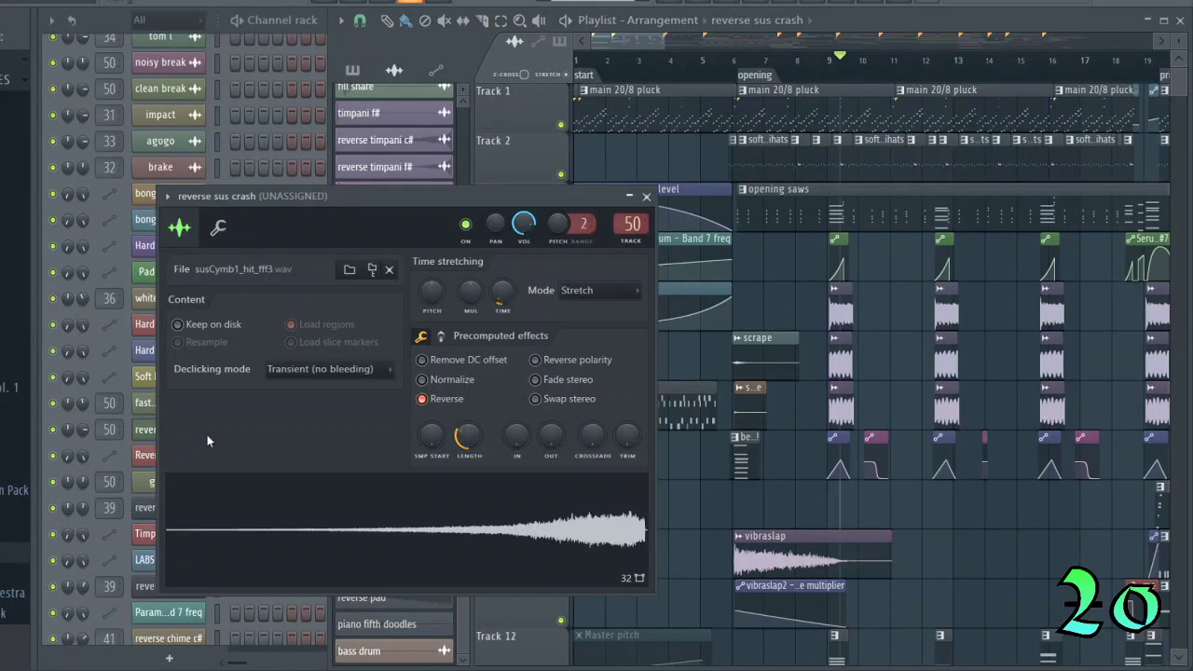
{"action": "left_click", "coordinate": [645, 197]}
Examine the gong sample twice, and close its settings.
{"action": "scroll", "coordinate": [270, 380], "scroll_direction": "down", "scroll_amount": 3}
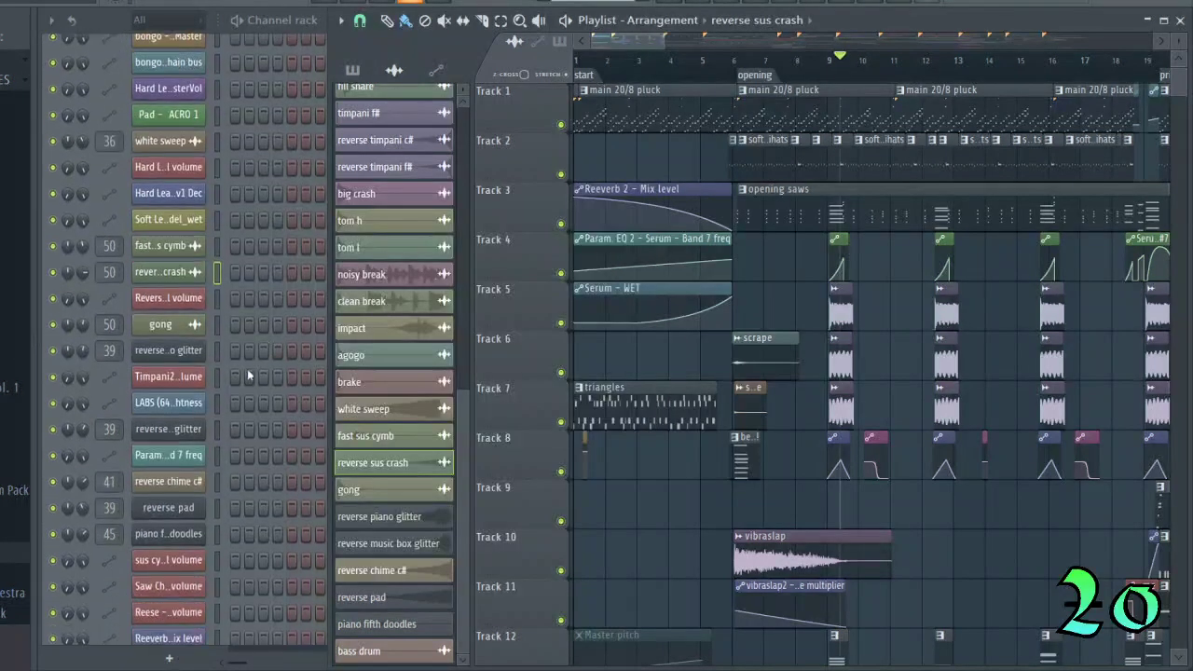
{"action": "left_click", "coordinate": [198, 327]}
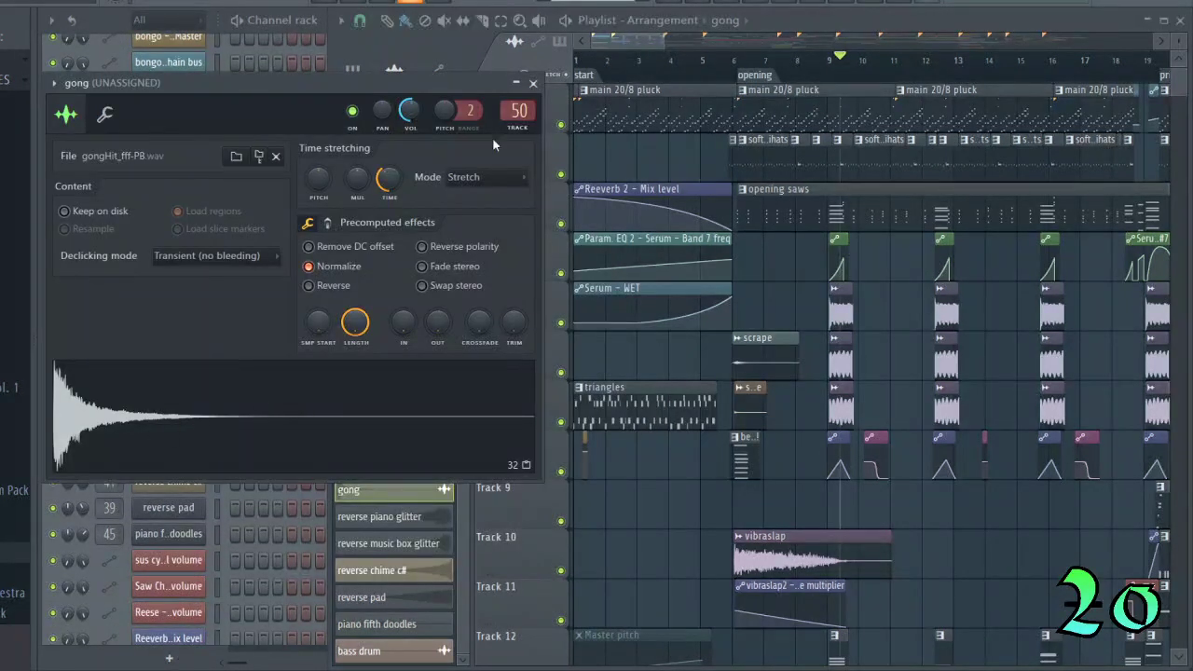
{"action": "left_click", "coordinate": [533, 84]}
{"action": "left_click", "coordinate": [193, 330]}
{"action": "left_click", "coordinate": [533, 84]}
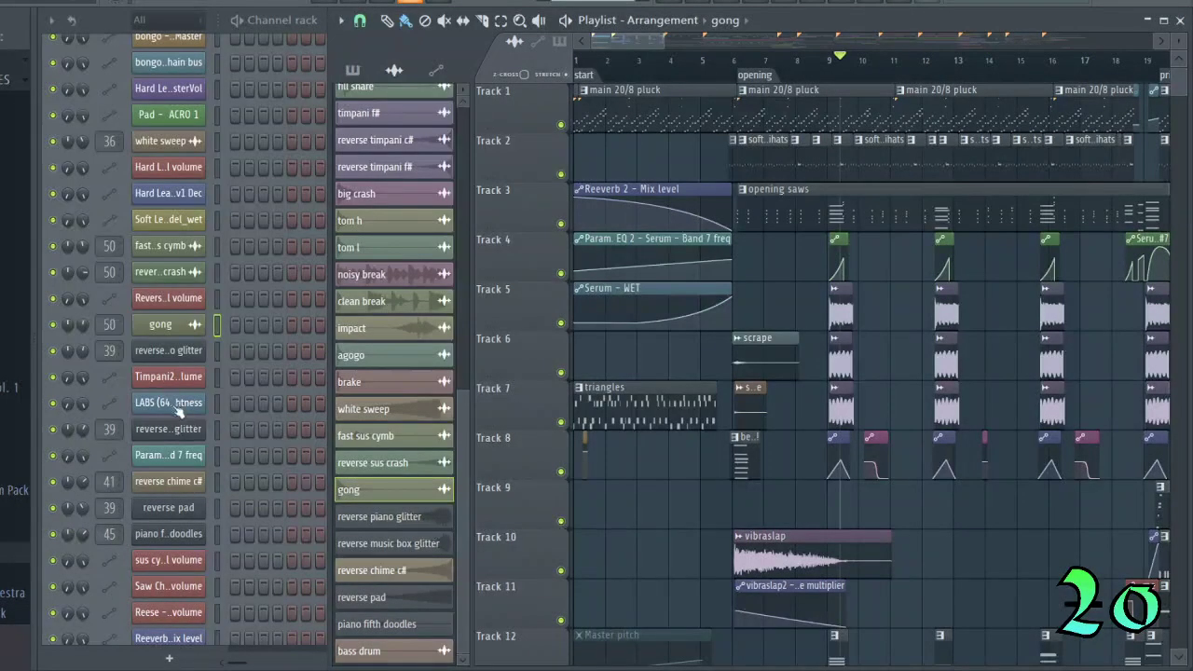
Find the bass drum channel near the end of the channel rack, examine its sample, and close its settings.
{"action": "scroll", "coordinate": [210, 404], "scroll_direction": "down", "scroll_amount": 3}
{"action": "scroll", "coordinate": [229, 367], "scroll_direction": "down", "scroll_amount": 1}
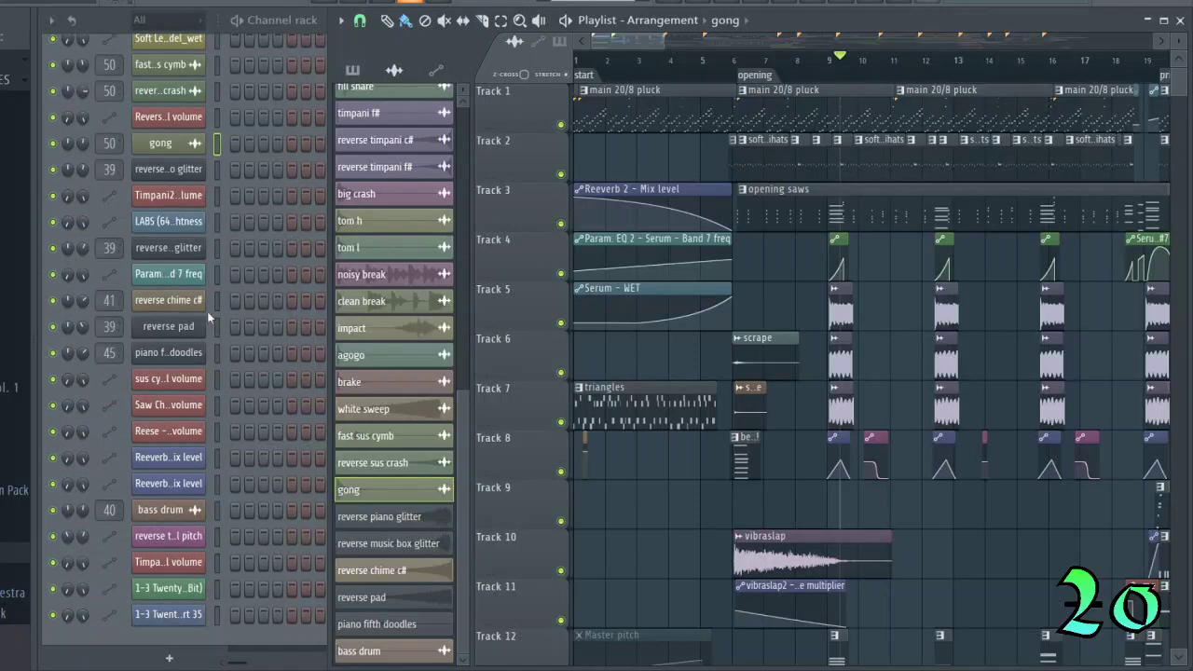
{"action": "left_click", "coordinate": [176, 509]}
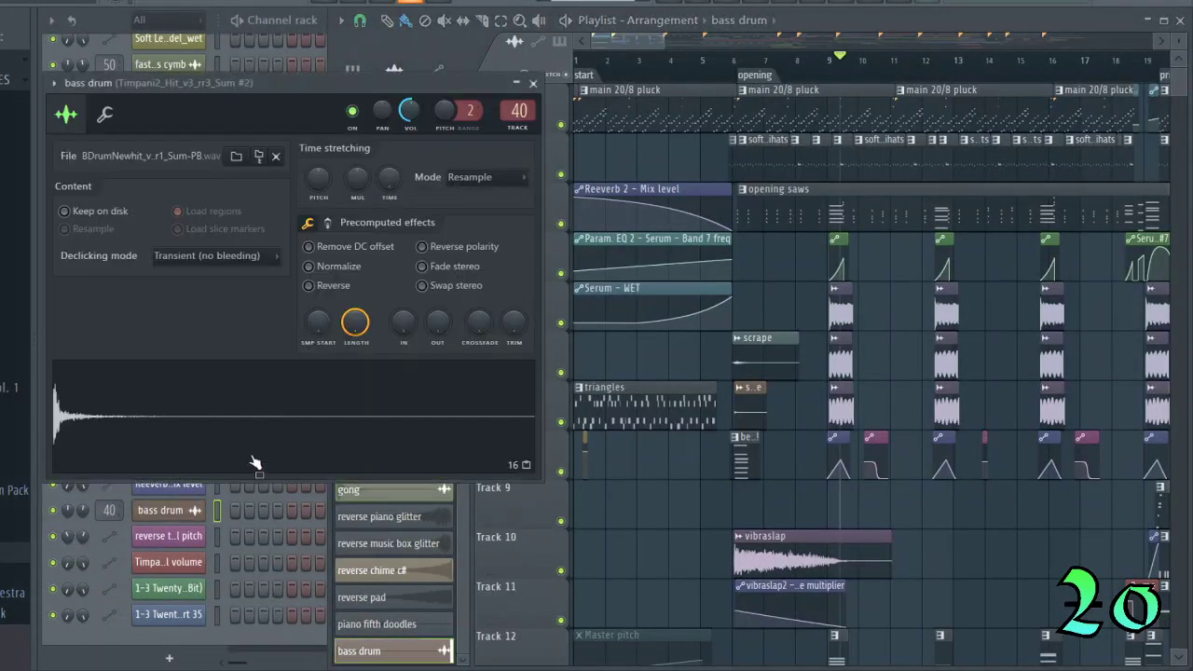
{"action": "left_click", "coordinate": [535, 82]}
Return to the playlist, focus on the song's opening bars, and briefly highlight the start marker's section.
{"action": "scroll", "coordinate": [266, 469], "scroll_direction": "down", "scroll_amount": 20}
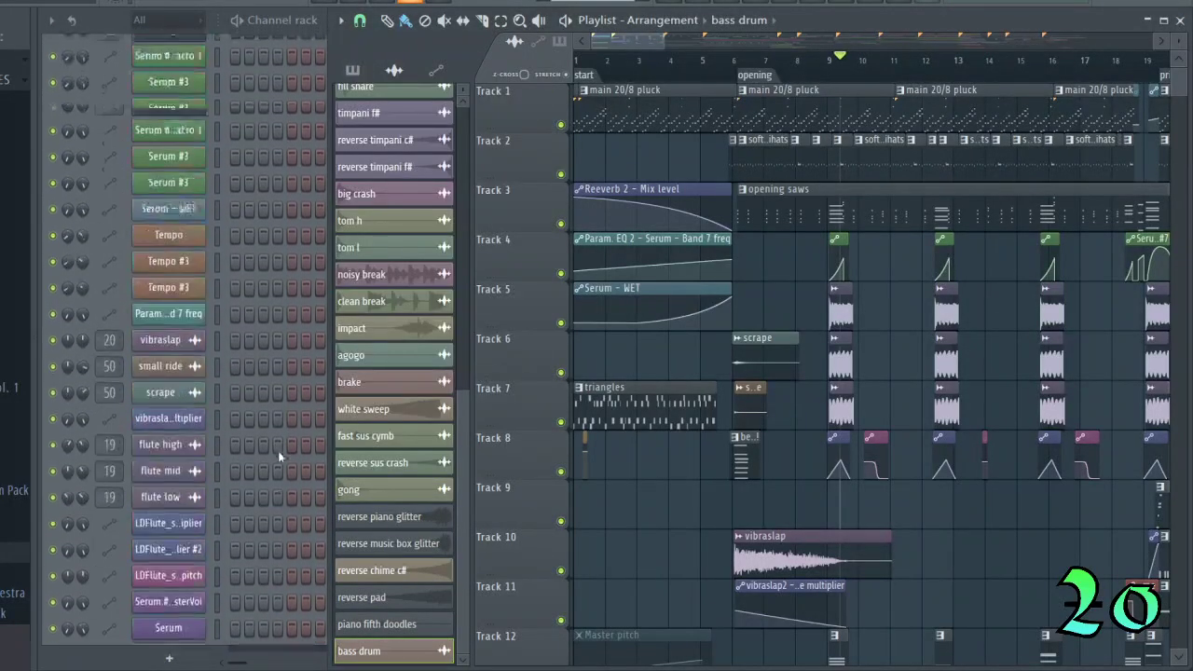
{"action": "left_click", "coordinate": [226, 35]}
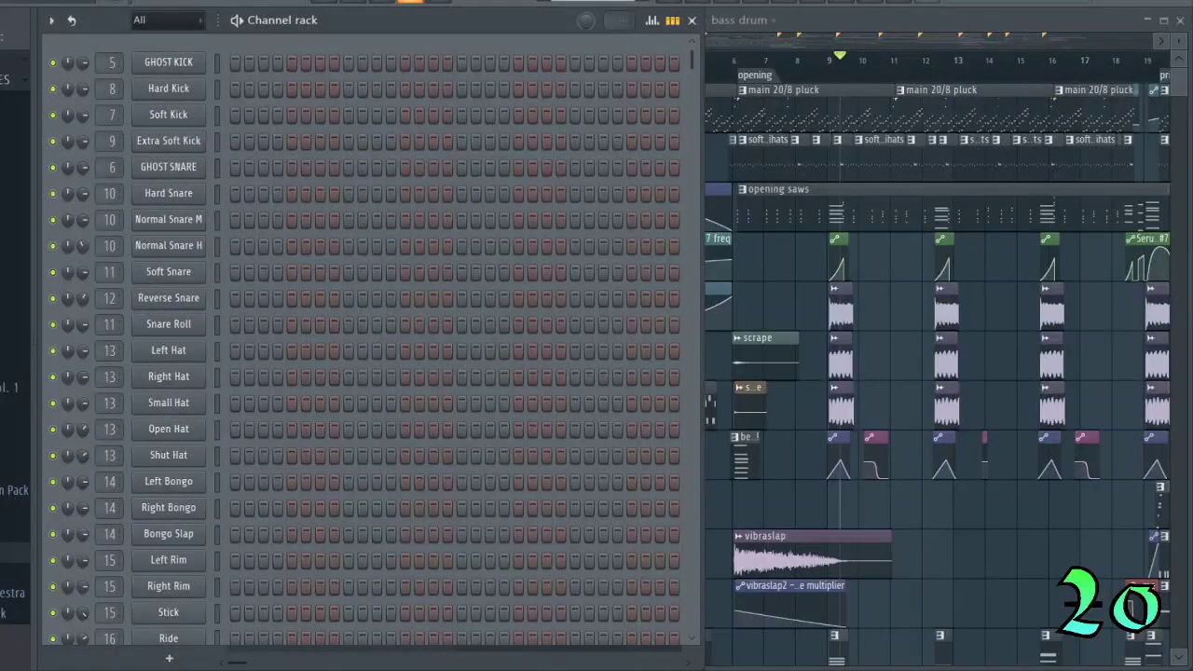
{"action": "left_click", "coordinate": [828, 28]}
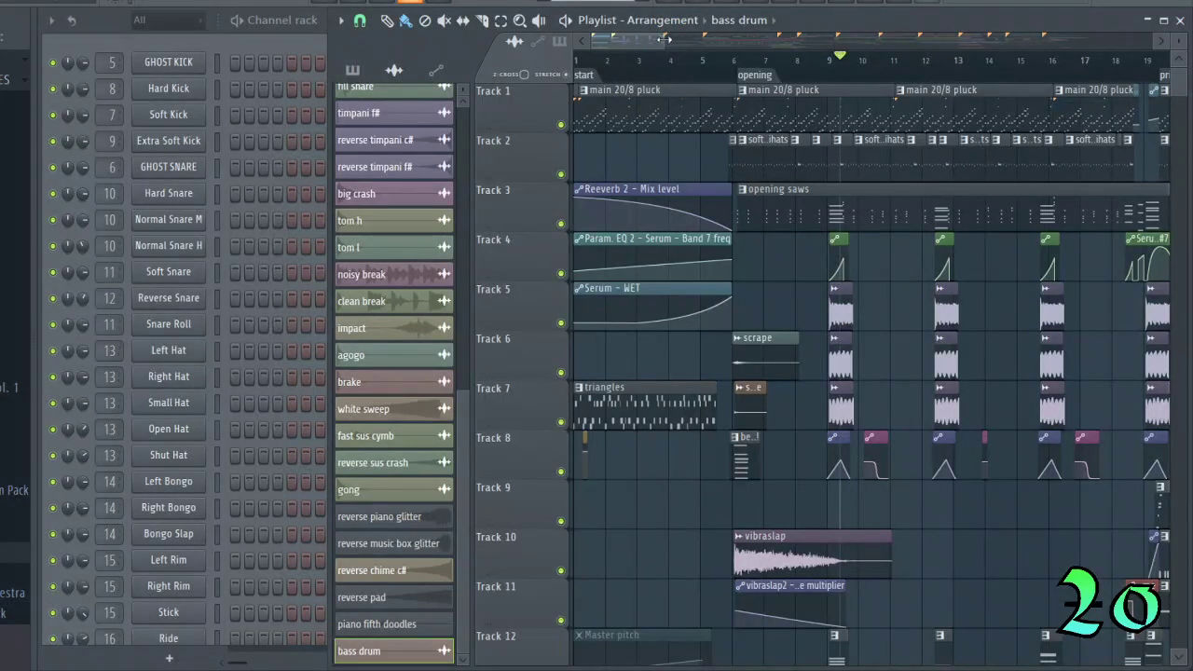
{"action": "left_click_drag", "start_coordinate": [665, 39], "coordinate": [613, 41]}
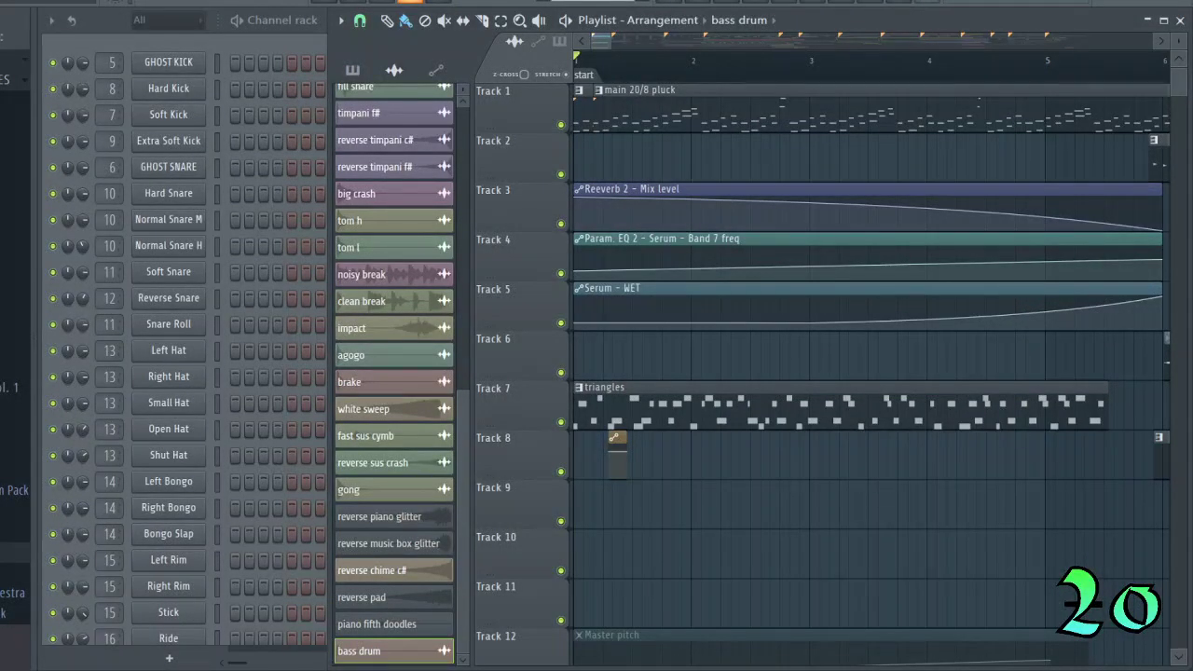
{"action": "left_click_drag", "start_coordinate": [612, 42], "coordinate": [619, 42]}
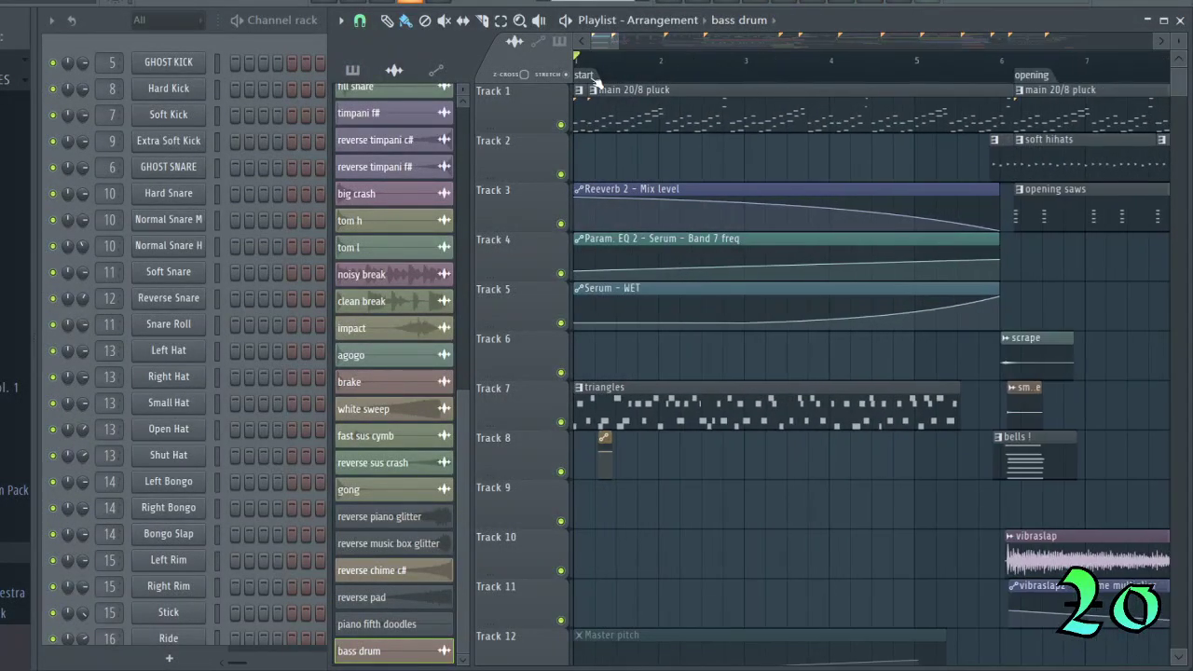
{"action": "double_click", "coordinate": [589, 77]}
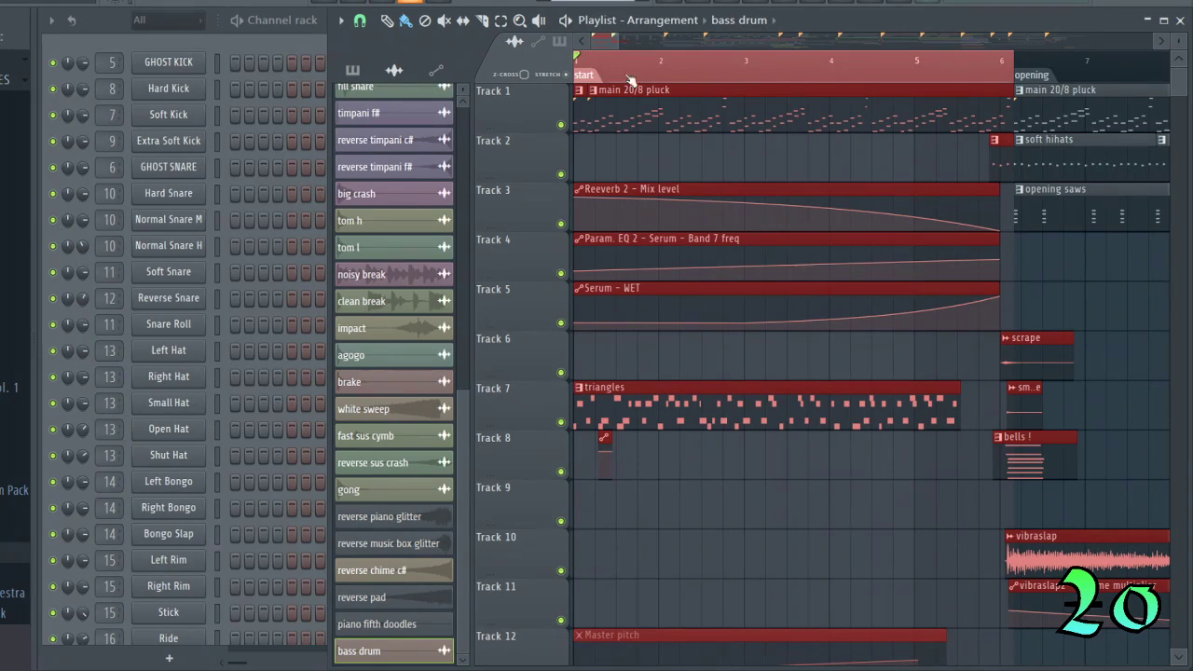
{"action": "left_click", "coordinate": [587, 81], "text": "ctrl"}
{"action": "scroll", "coordinate": [666, 145], "scroll_direction": "down", "scroll_amount": 3}
{"action": "scroll", "coordinate": [667, 147], "scroll_direction": "up", "scroll_amount": 3}
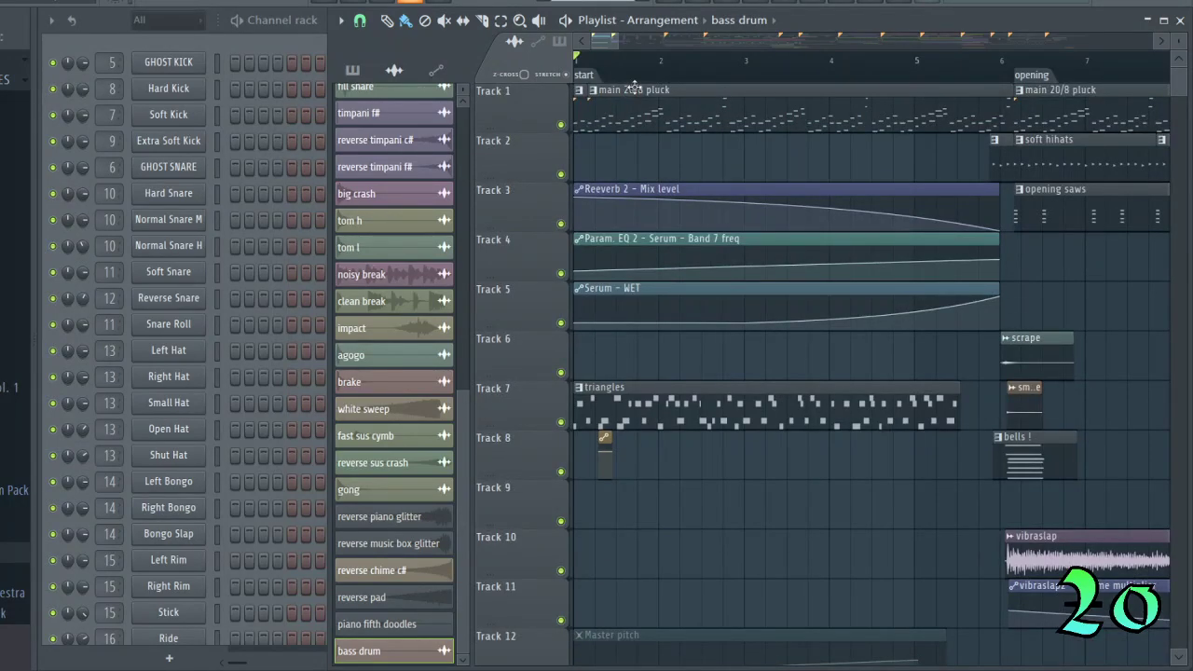
Pick the main 20/8 pluck pattern from Track 1 and examine Space Pluck L's notes in the piano roll.
{"action": "left_click", "coordinate": [685, 119]}
{"action": "left_click", "coordinate": [105, 58]}
{"action": "scroll", "coordinate": [274, 392], "scroll_direction": "down", "scroll_amount": 7}
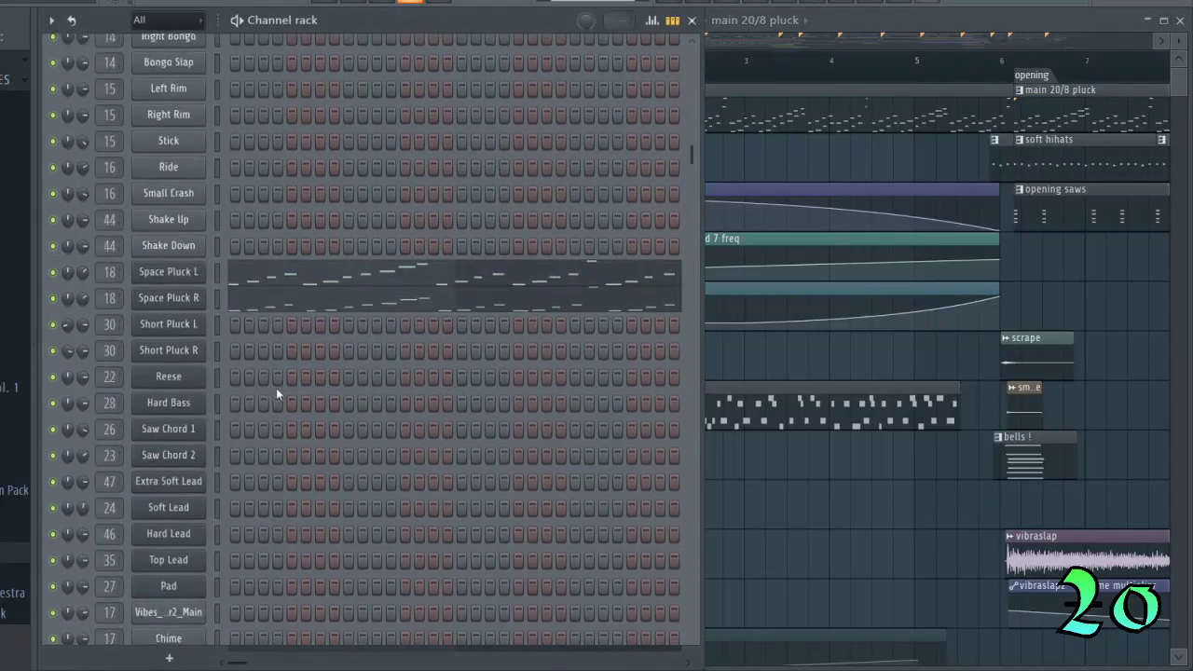
{"action": "left_click", "coordinate": [254, 198]}
{"action": "key", "text": "space"}
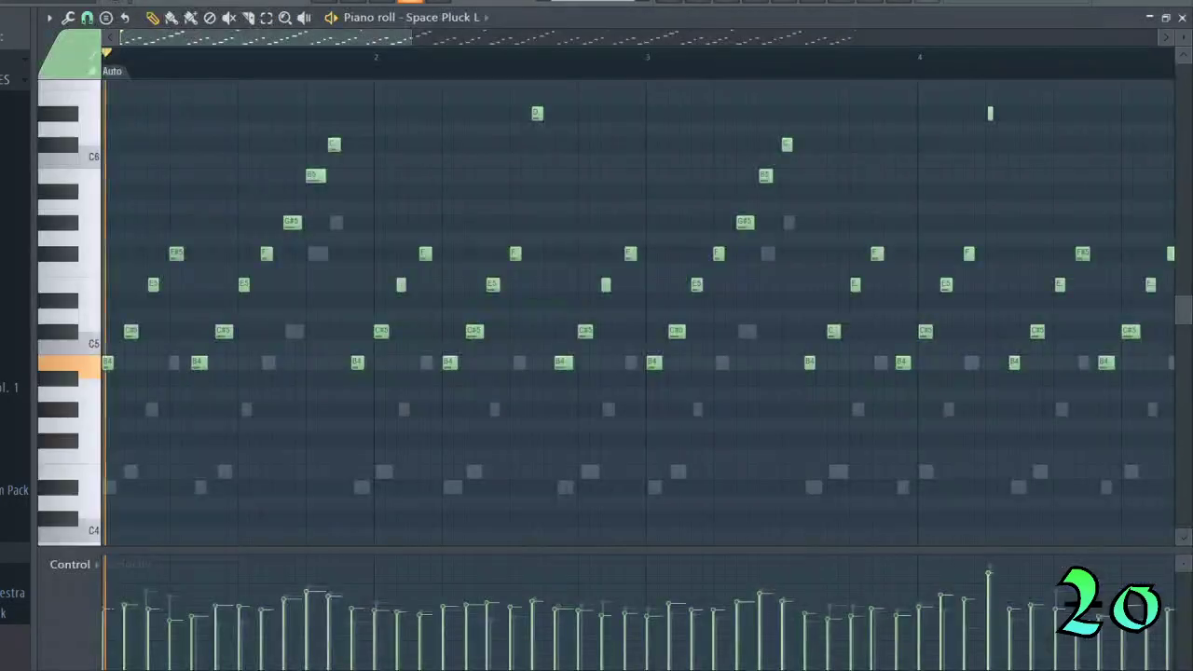
{"action": "key", "text": "space"}
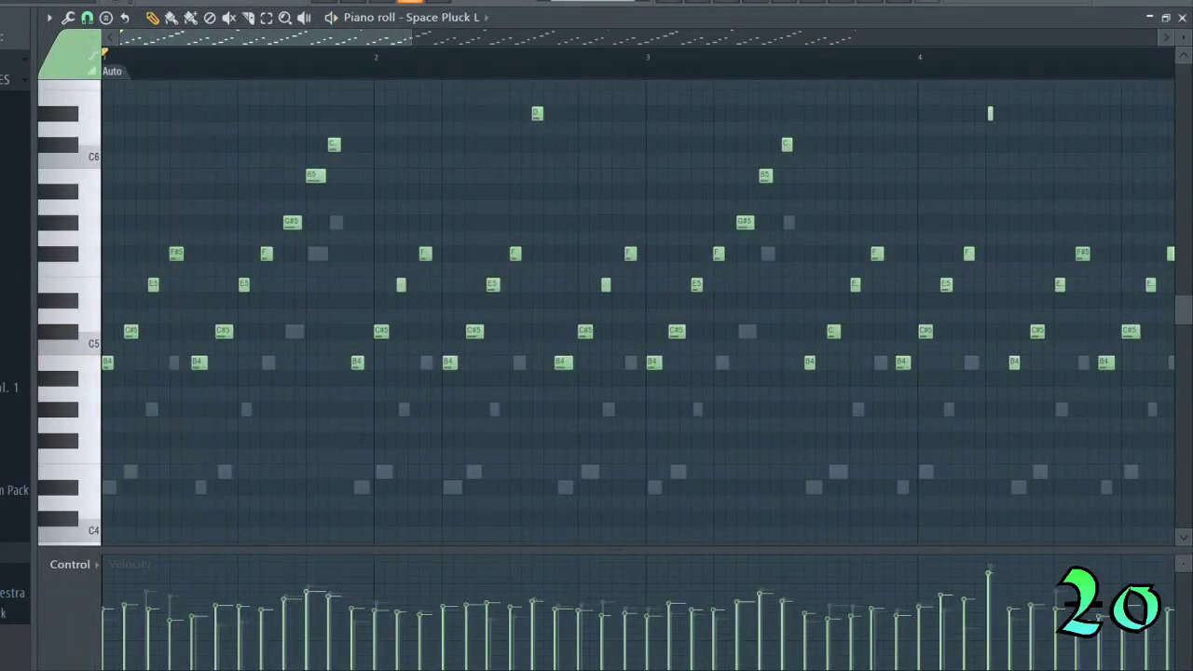
{"action": "left_click", "coordinate": [1181, 17]}
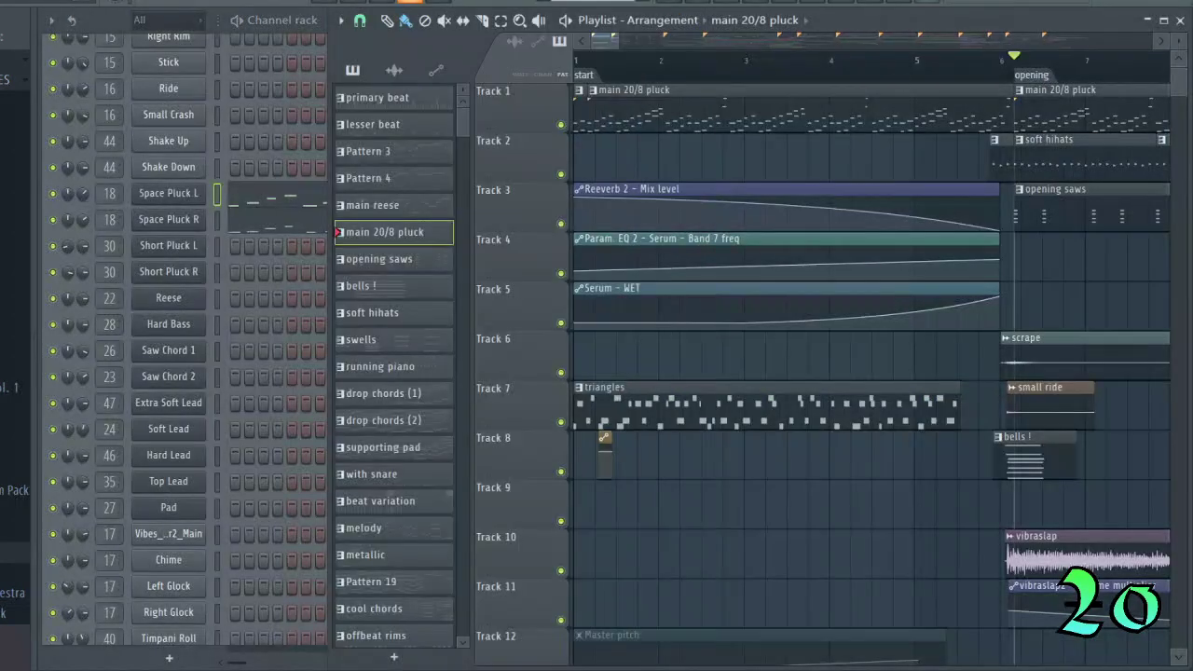
Play back Space Pluck L's notes in the piano roll, examine the repeating pattern, and close the piano roll.
{"action": "key", "text": "space"}
{"action": "left_click", "coordinate": [251, 190]}
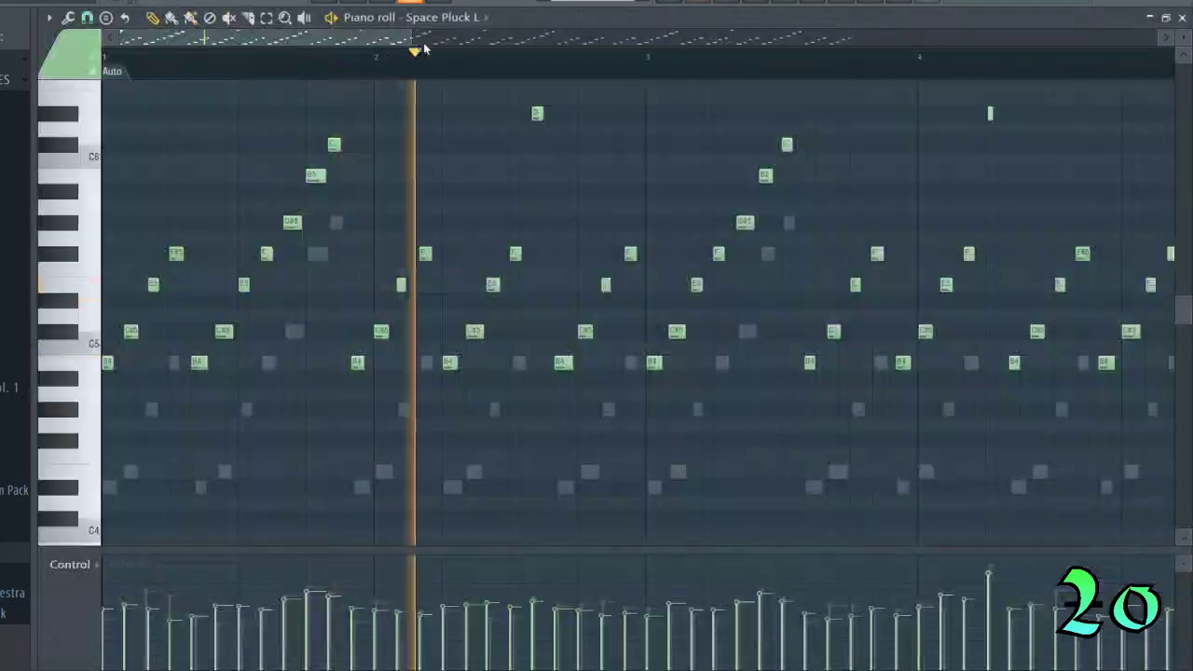
{"action": "left_click_drag", "start_coordinate": [413, 37], "coordinate": [597, 37]}
{"action": "scroll", "coordinate": [587, 107], "scroll_direction": "up", "scroll_amount": 2}
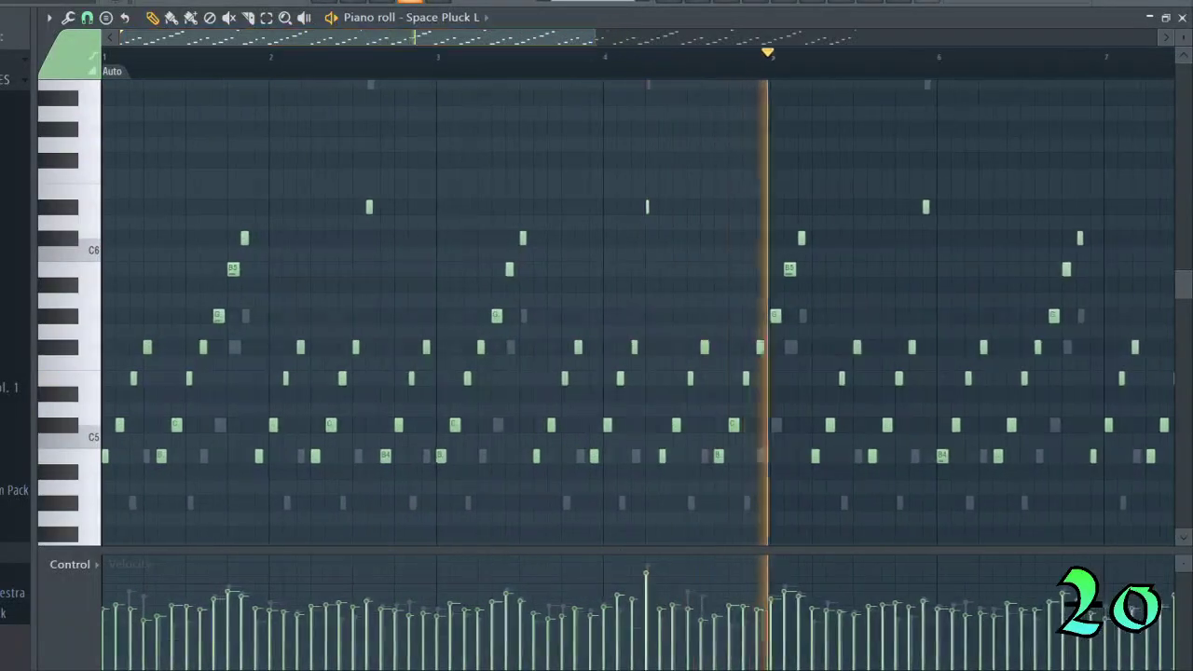
{"action": "key", "text": "space"}
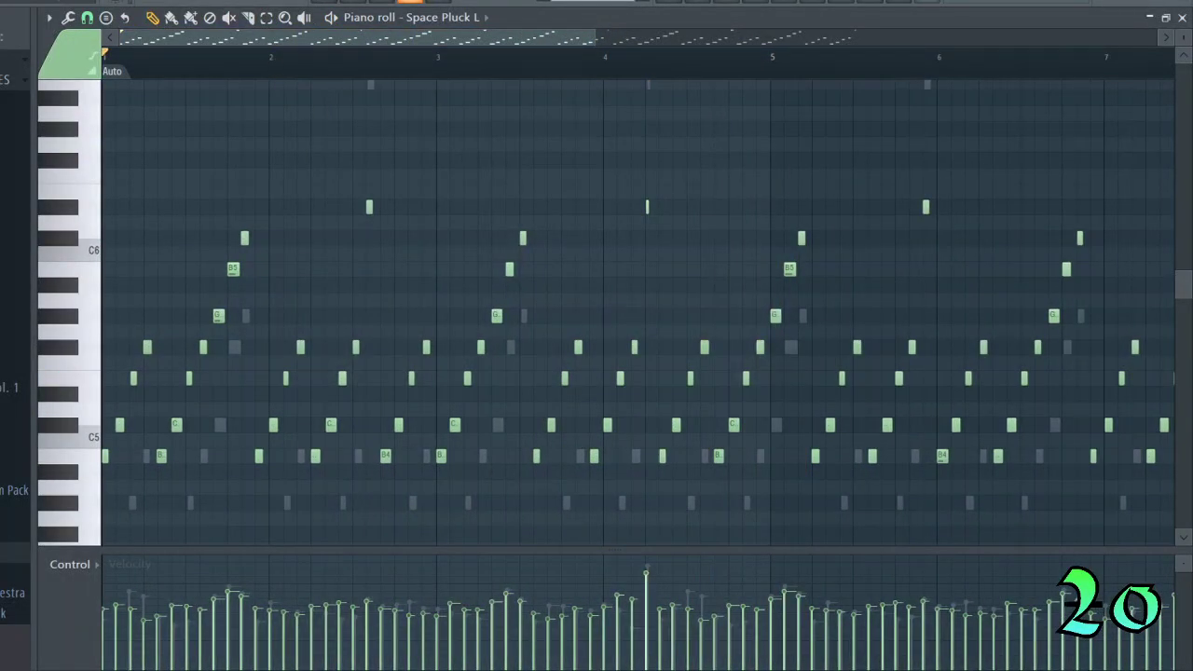
{"action": "key", "text": "space"}
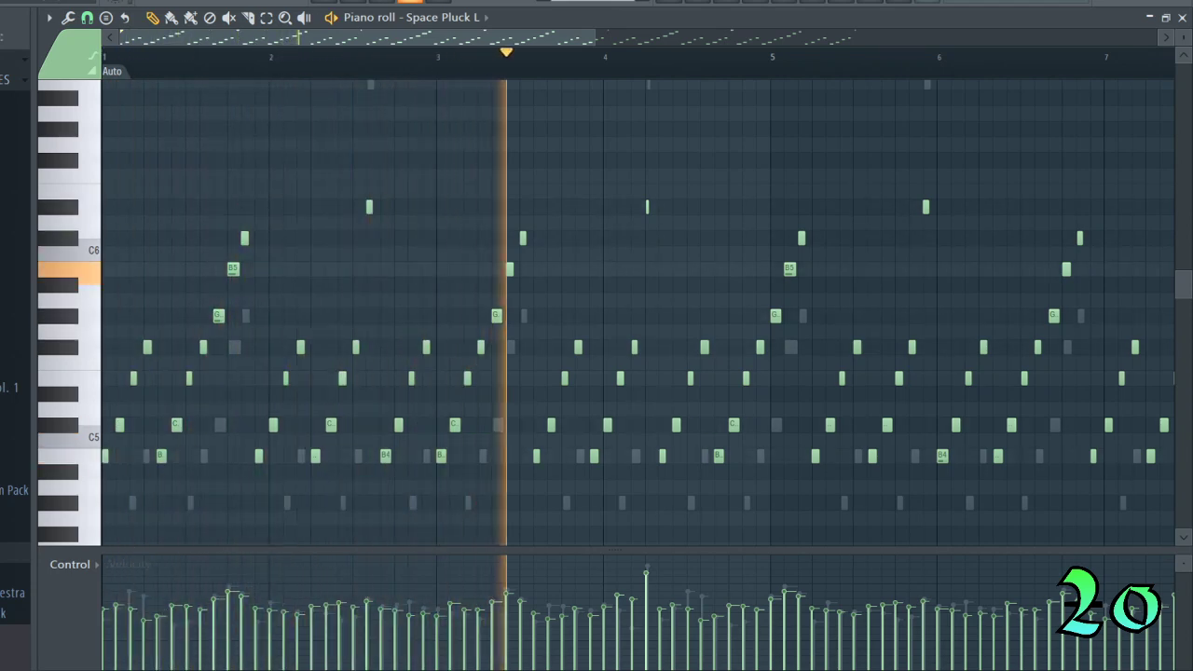
{"action": "key", "text": "space"}
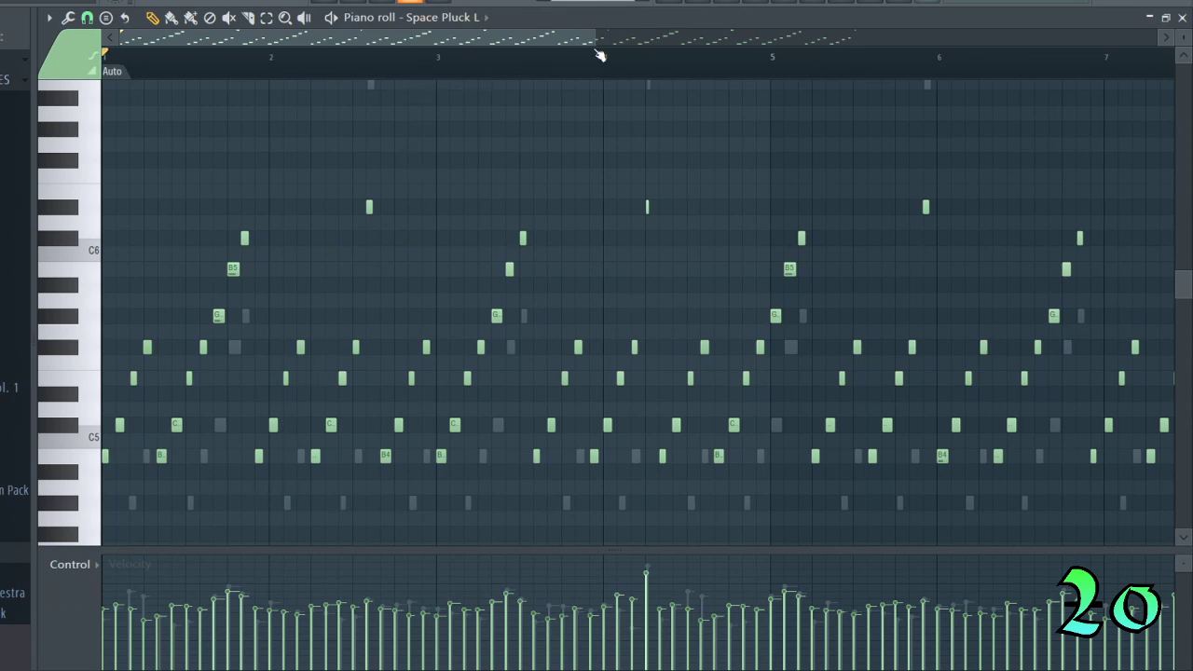
{"action": "left_click_drag", "start_coordinate": [595, 41], "coordinate": [326, 107]}
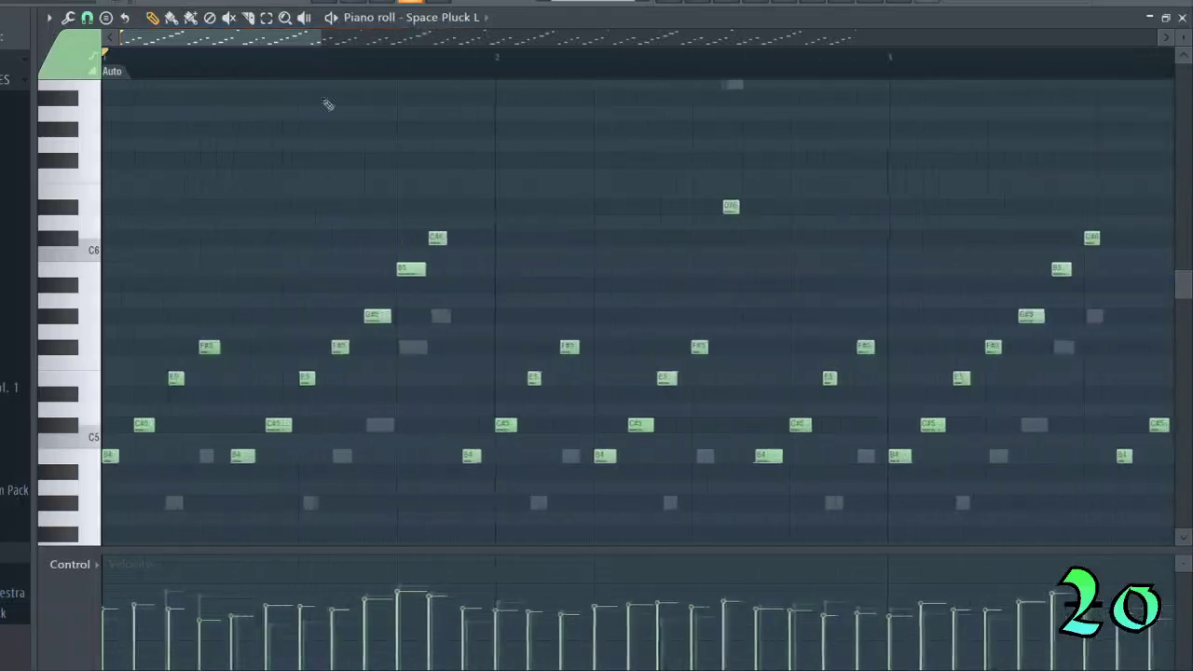
{"action": "left_click", "coordinate": [1181, 16]}
Play the arrangement from the start and pick the triangles pattern from Track 7.
{"action": "left_click", "coordinate": [741, 47]}
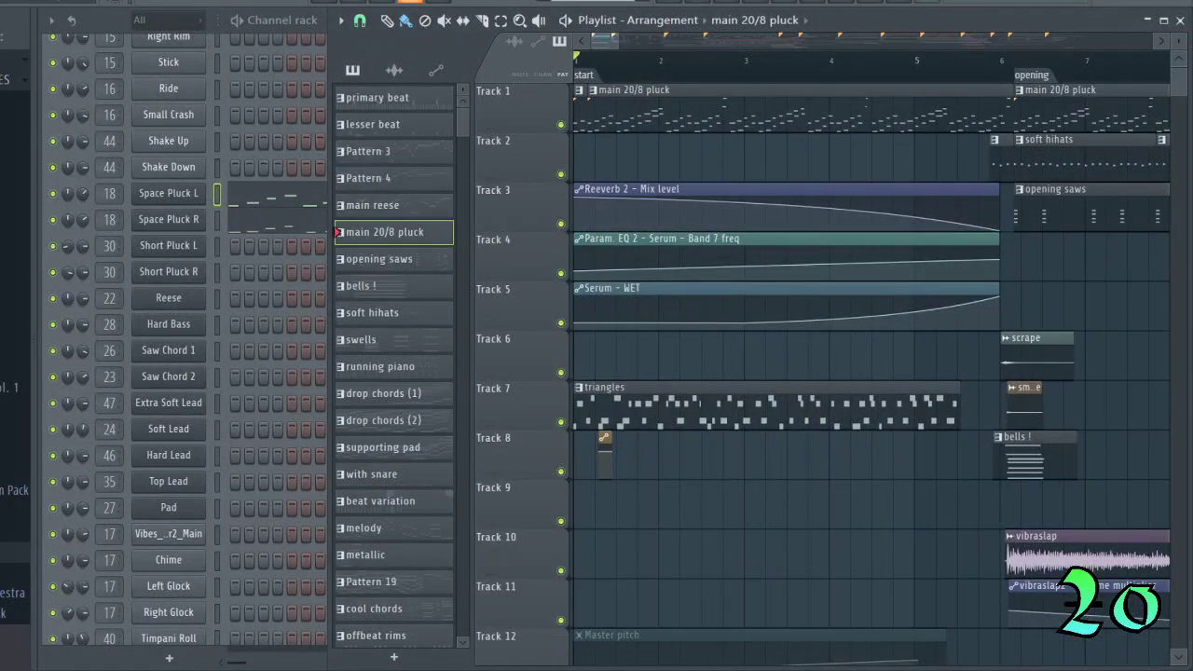
{"action": "key", "text": "space"}
{"action": "left_click", "coordinate": [685, 410]}
{"action": "scroll", "coordinate": [694, 463], "scroll_direction": "down", "scroll_amount": 3}
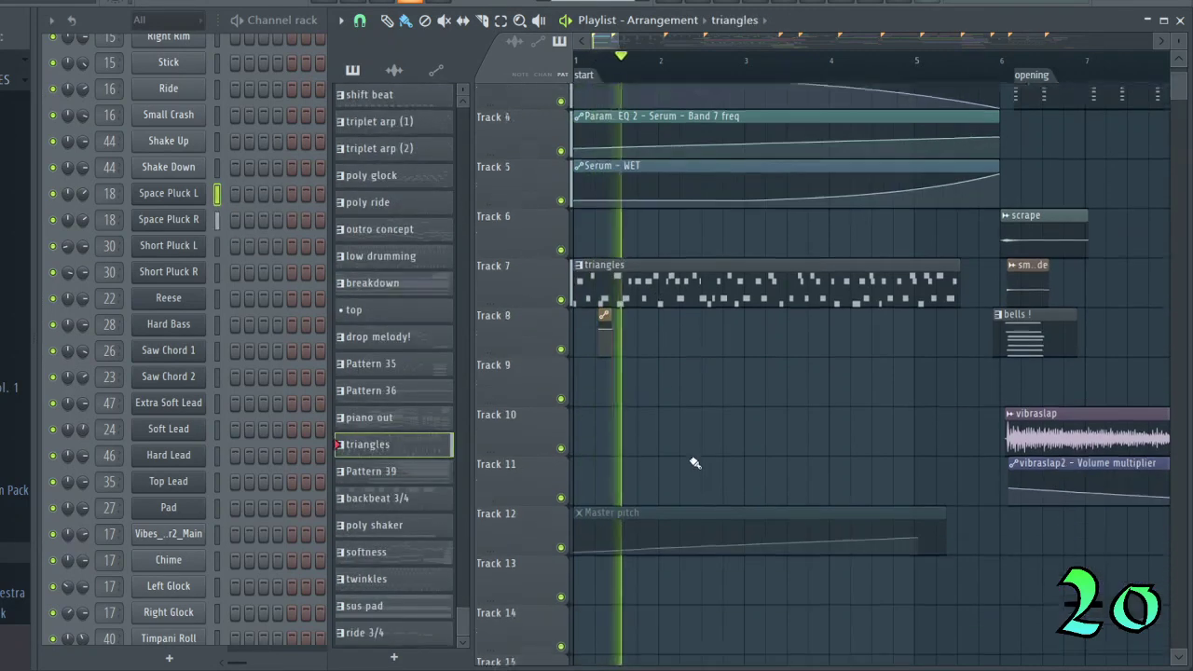
Look over the start section's tracks during playback, and move on to the opening section up to the primary marker.
{"action": "scroll", "coordinate": [694, 463], "scroll_direction": "up", "scroll_amount": 3}
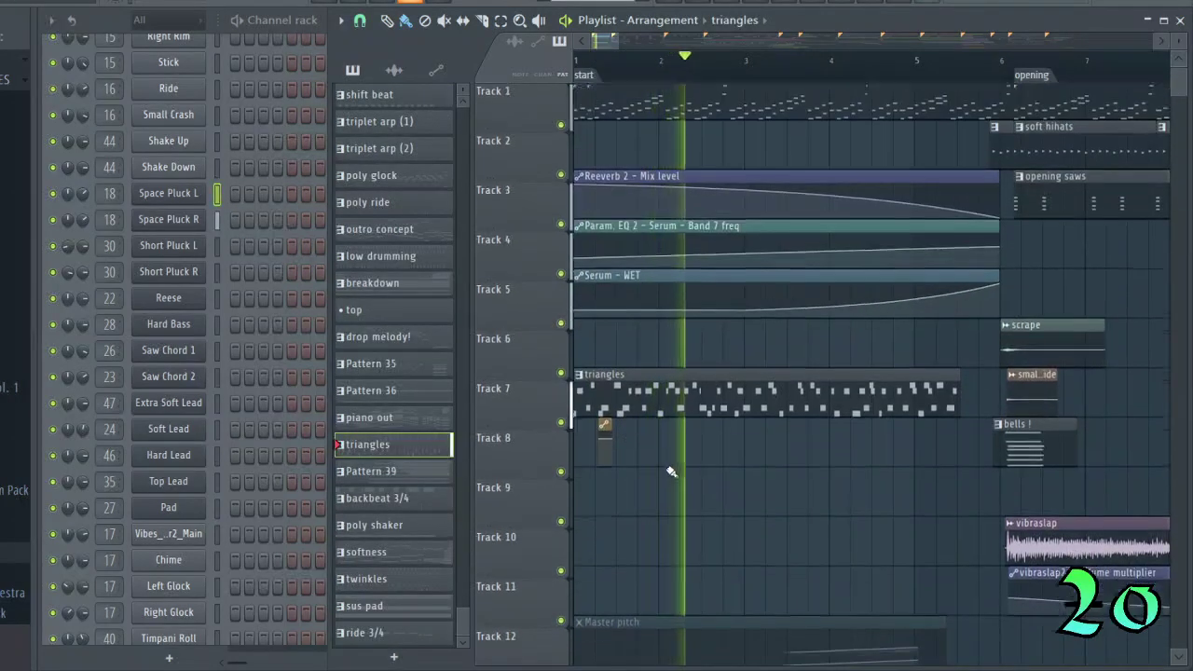
{"action": "scroll", "coordinate": [673, 481], "scroll_direction": "down", "scroll_amount": 8}
{"action": "scroll", "coordinate": [875, 500], "scroll_direction": "up", "scroll_amount": 8}
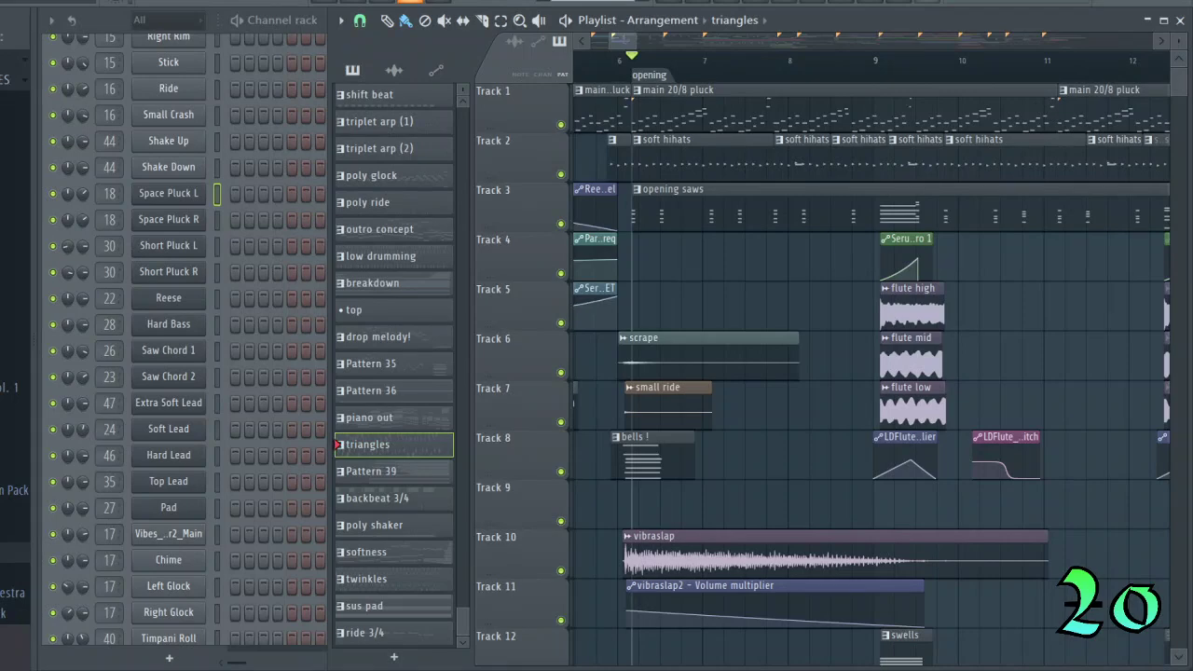
{"action": "left_click_drag", "start_coordinate": [637, 42], "coordinate": [647, 43]}
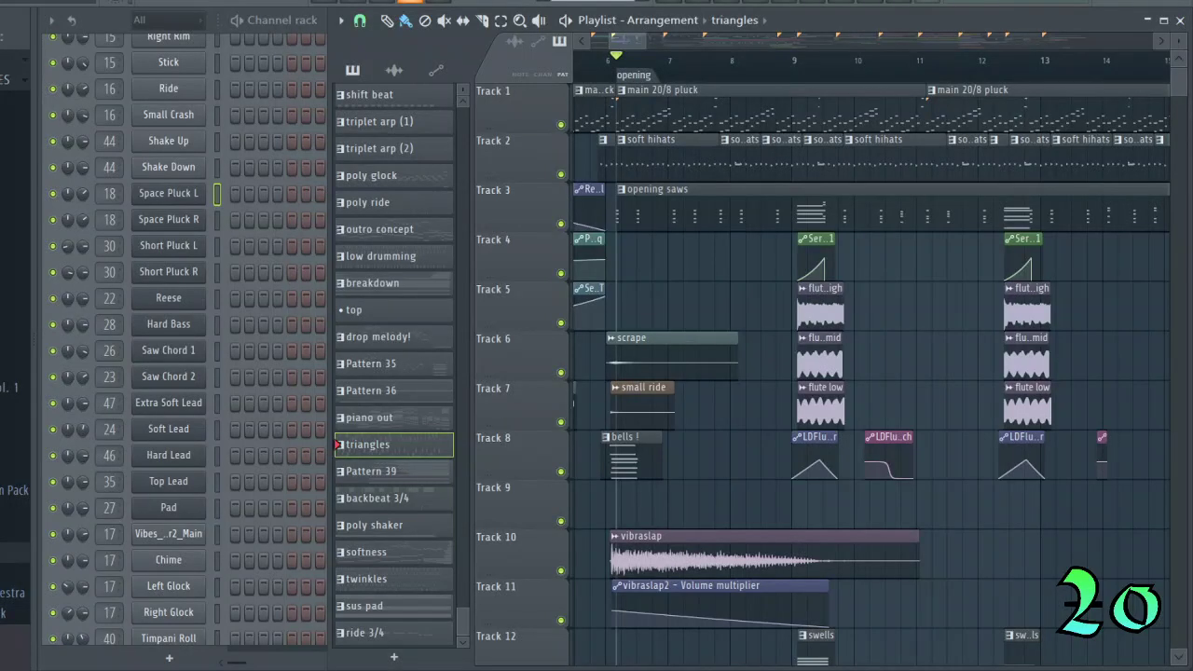
{"action": "left_click_drag", "start_coordinate": [657, 42], "coordinate": [657, 41]}
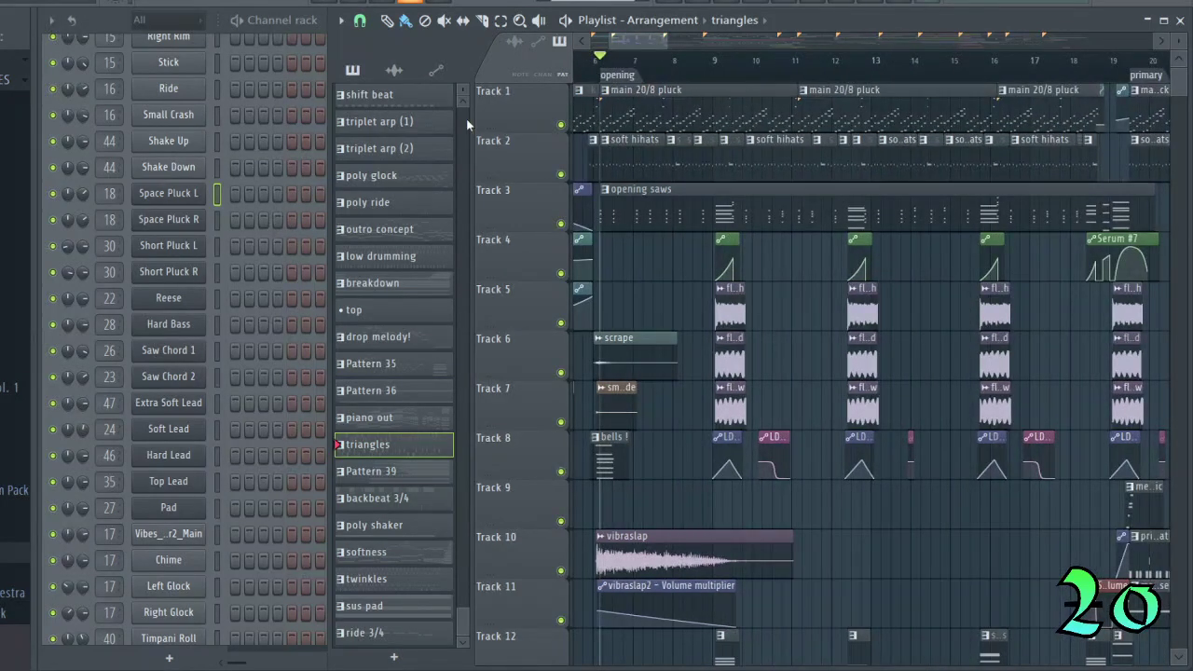
Show the drum channels at the top of the channel rack, then solo Track 2 and play its soft hihats from the opening marker.
{"action": "left_click", "coordinate": [114, 22]}
{"action": "scroll", "coordinate": [255, 146], "scroll_direction": "up", "scroll_amount": 8}
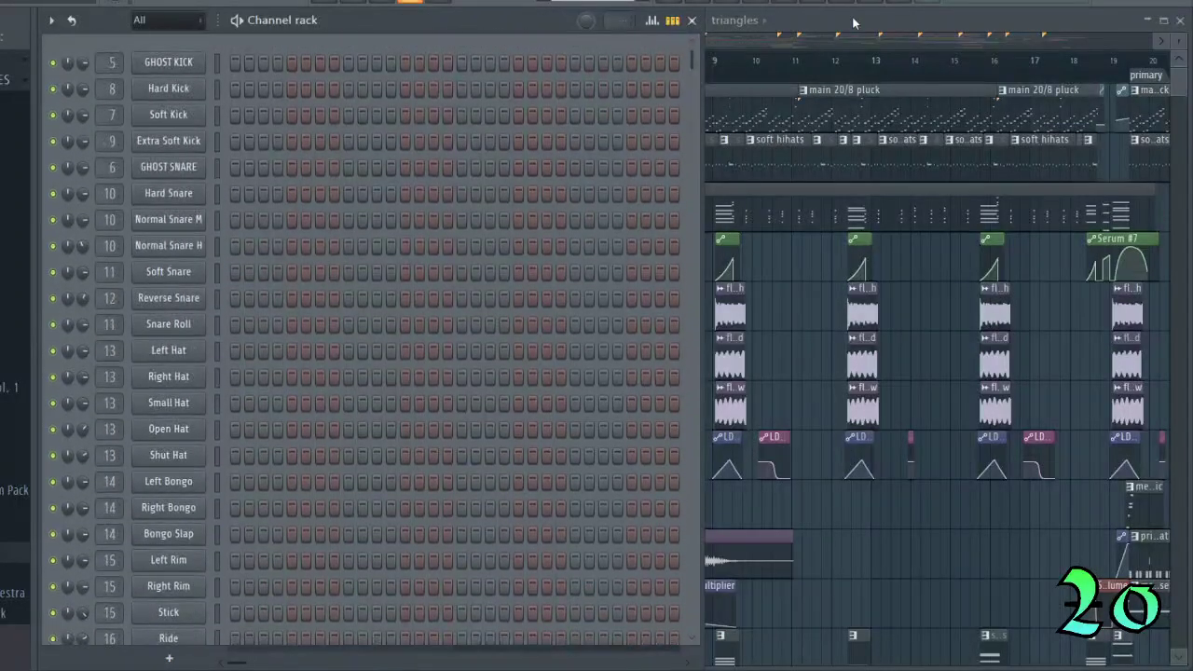
{"action": "left_click", "coordinate": [853, 20]}
{"action": "right_click", "coordinate": [560, 174]}
{"action": "key", "text": "space"}
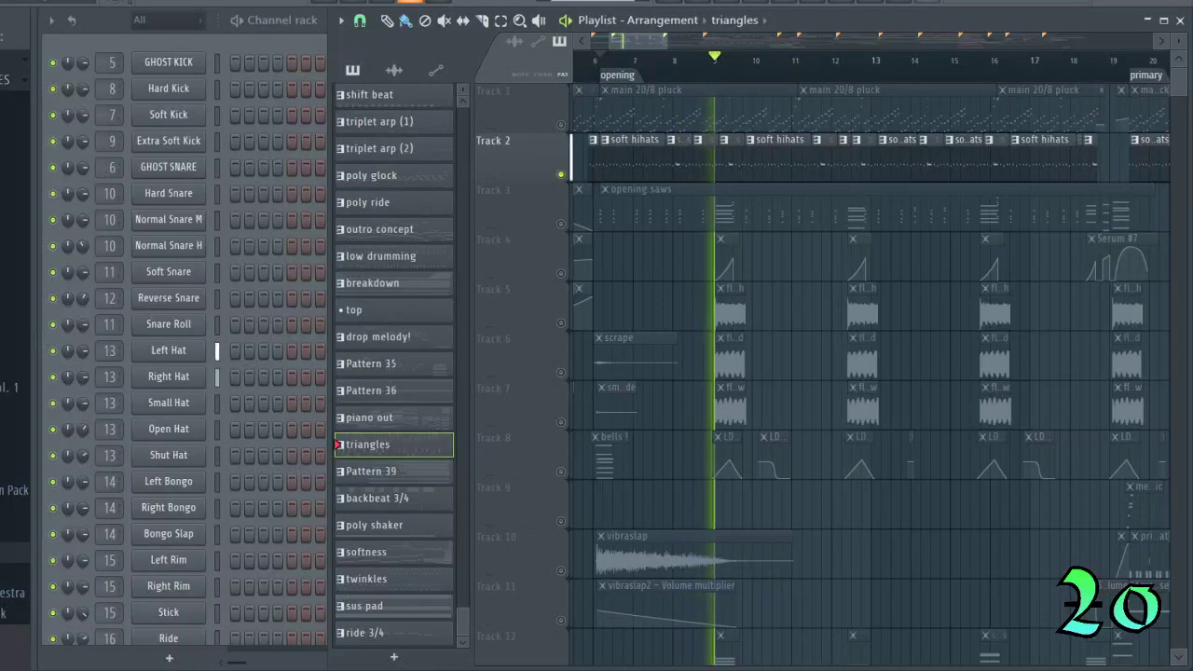
Stop playback, bring the pluck and lead channels into view, and replay the soloed soft hihats from the opening.
{"action": "key", "text": "space"}
{"action": "left_click", "coordinate": [114, 18]}
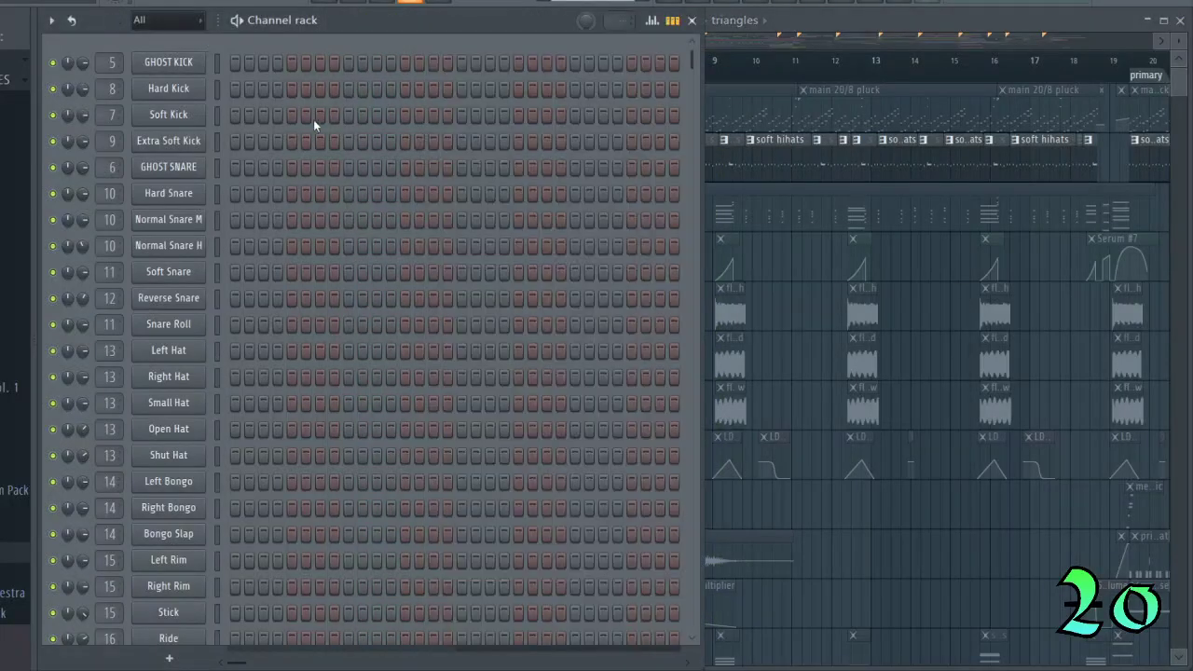
{"action": "scroll", "coordinate": [295, 120], "scroll_direction": "down", "scroll_amount": 10}
{"action": "left_click", "coordinate": [765, 38]}
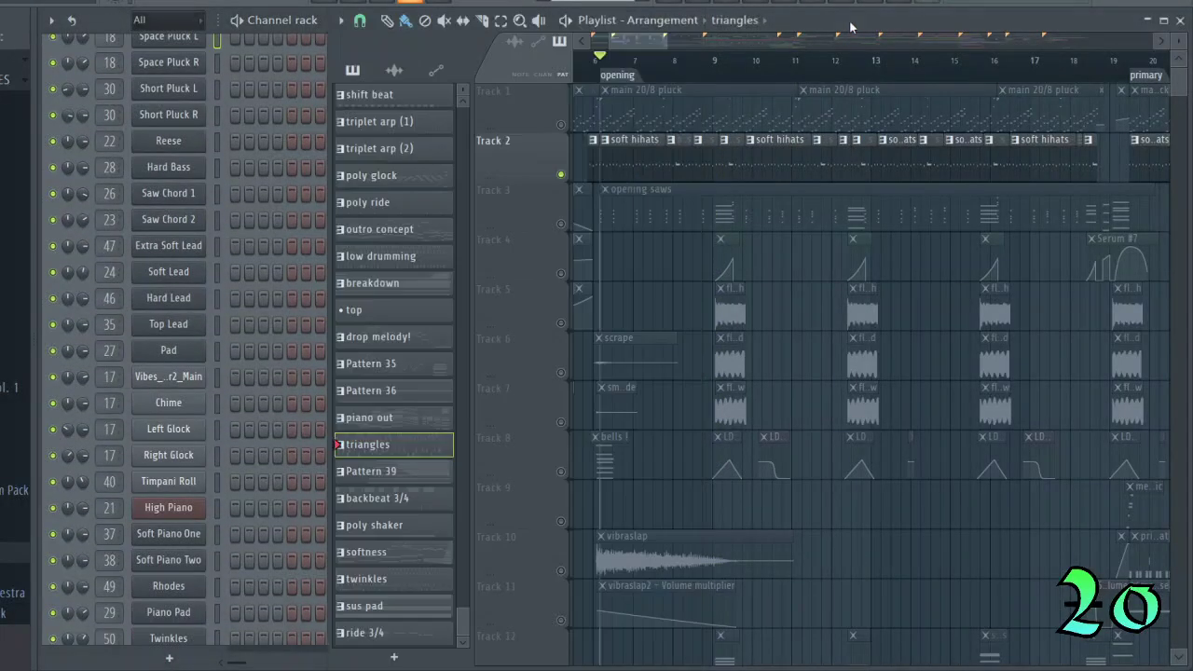
{"action": "key", "text": "space"}
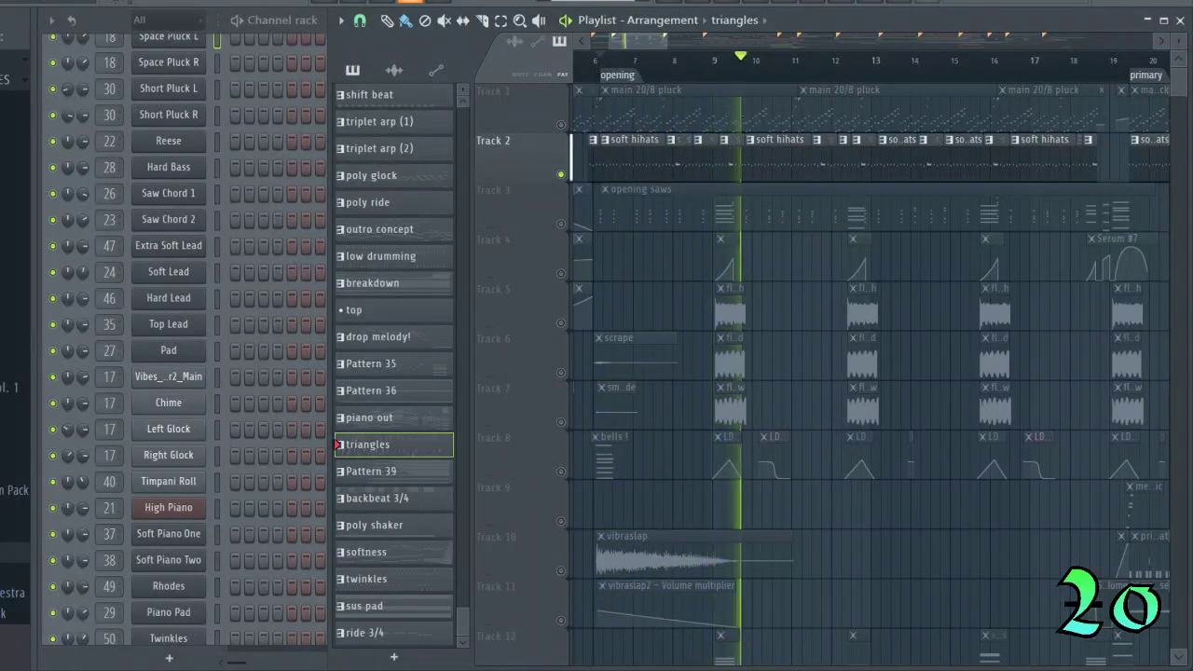
{"action": "key", "text": "space"}
Focus on the opening marker's section and turn Track 1 back on alongside the soloed Track 2.
{"action": "left_click_drag", "start_coordinate": [669, 36], "coordinate": [627, 37]}
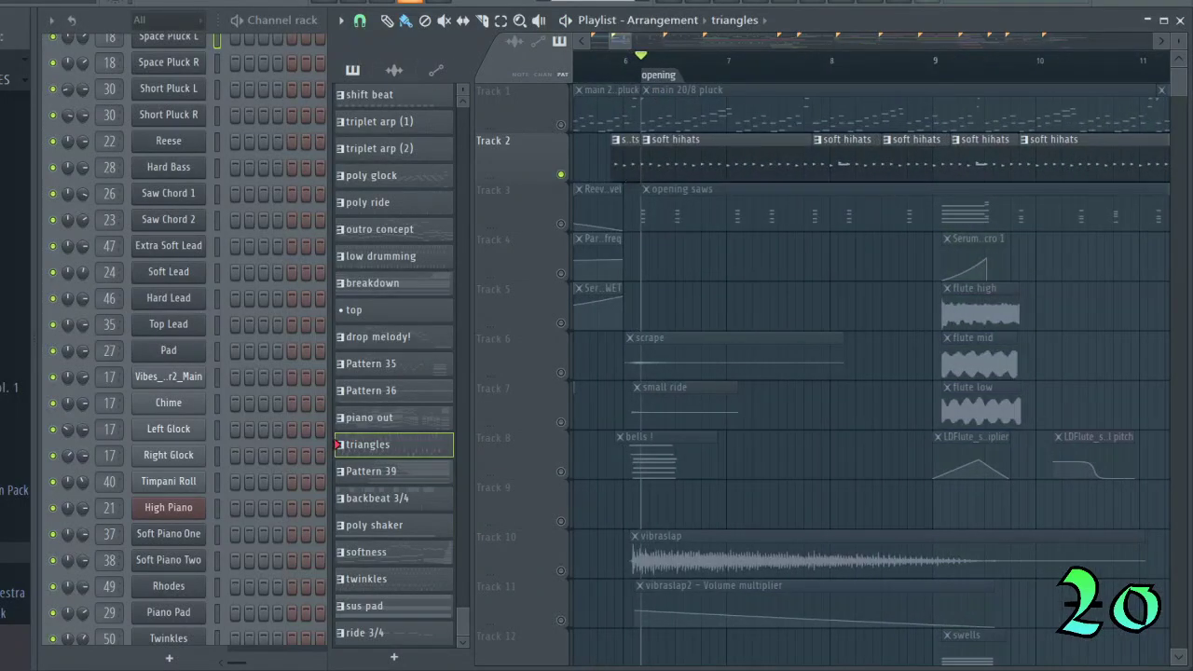
{"action": "double_click", "coordinate": [667, 76]}
{"action": "double_click", "coordinate": [667, 78]}
{"action": "scroll", "coordinate": [624, 42], "scroll_direction": "down", "scroll_amount": 3}
{"action": "left_click", "coordinate": [561, 126]}
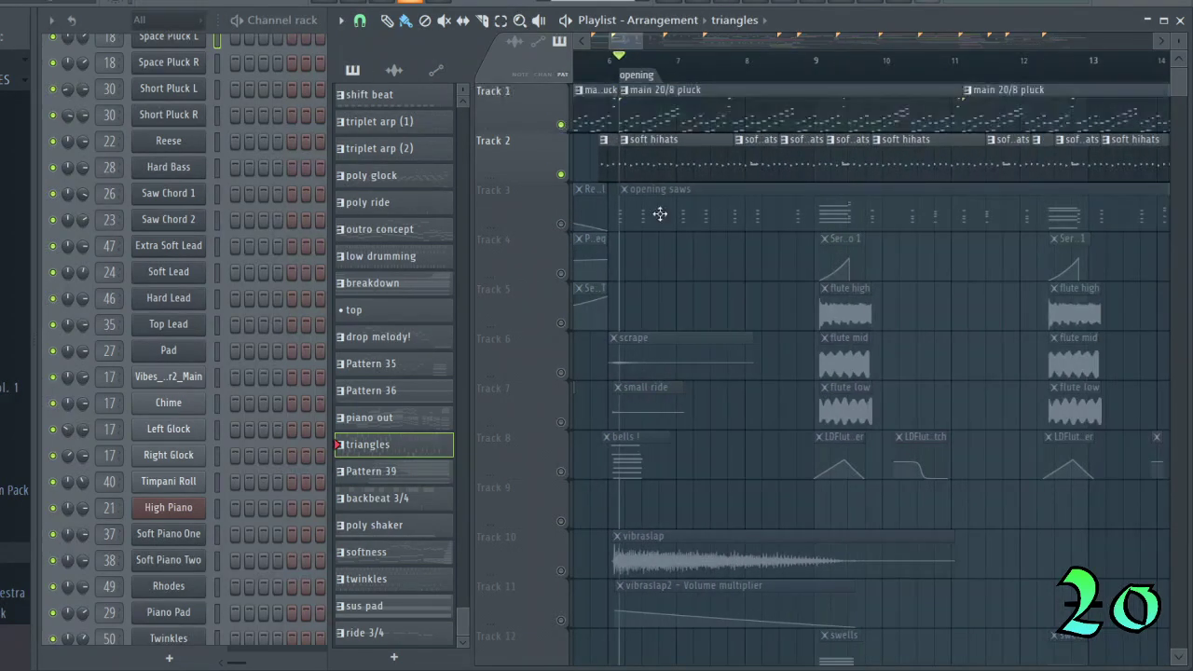
Pick the main 20/8 pluck pattern from Track 1 and show its Space Pluck channels in the channel rack.
{"action": "left_click", "coordinate": [639, 109]}
{"action": "left_click", "coordinate": [120, 28]}
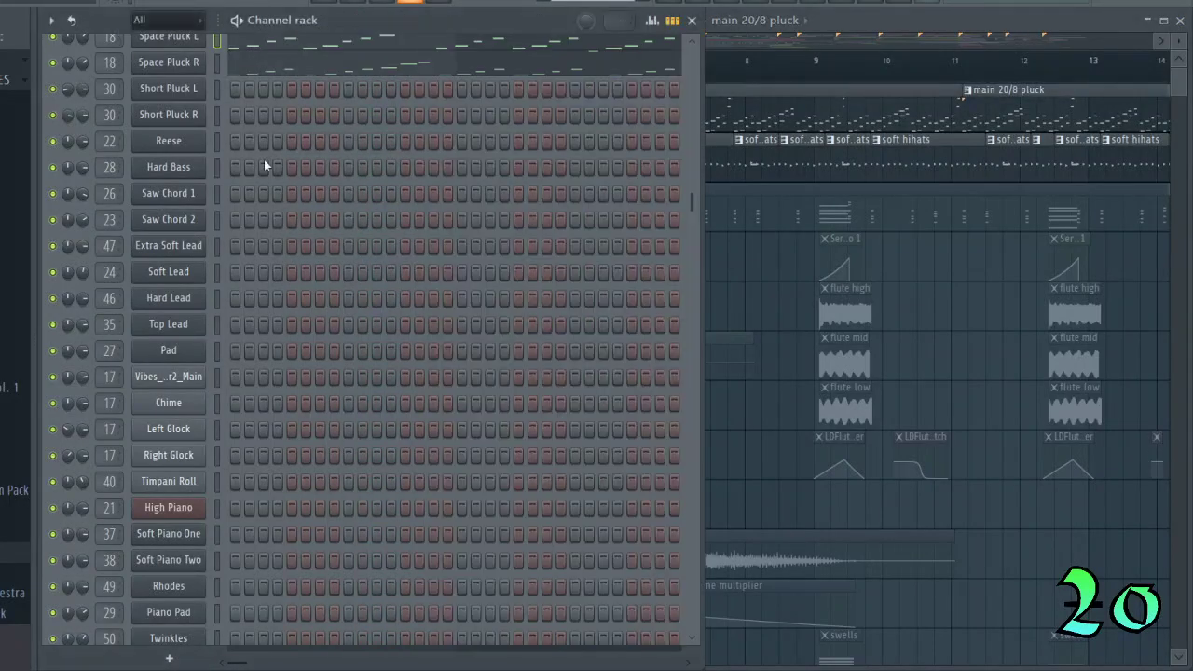
{"action": "scroll", "coordinate": [265, 165], "scroll_direction": "up", "scroll_amount": 3}
{"action": "left_click", "coordinate": [828, 28]}
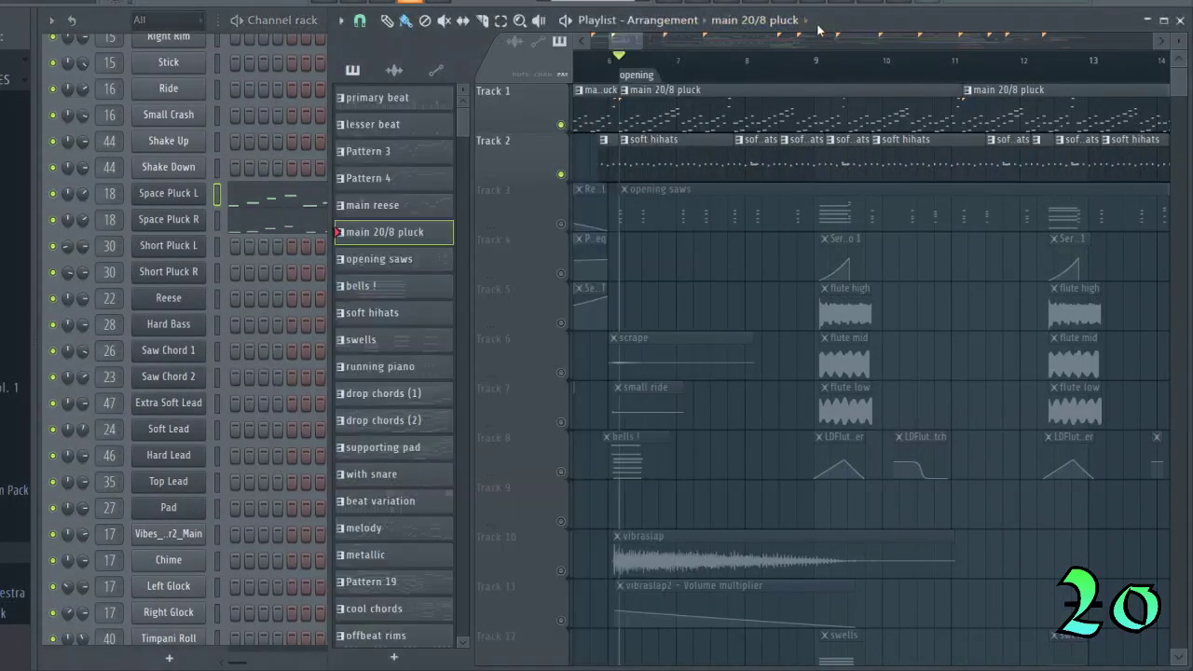
Select the empty Rhodes channel, open its piano roll, enlarge the window, and examine the pattern's ghost notes around C5.
{"action": "left_click", "coordinate": [117, 25]}
{"action": "scroll", "coordinate": [279, 373], "scroll_direction": "down", "scroll_amount": 6}
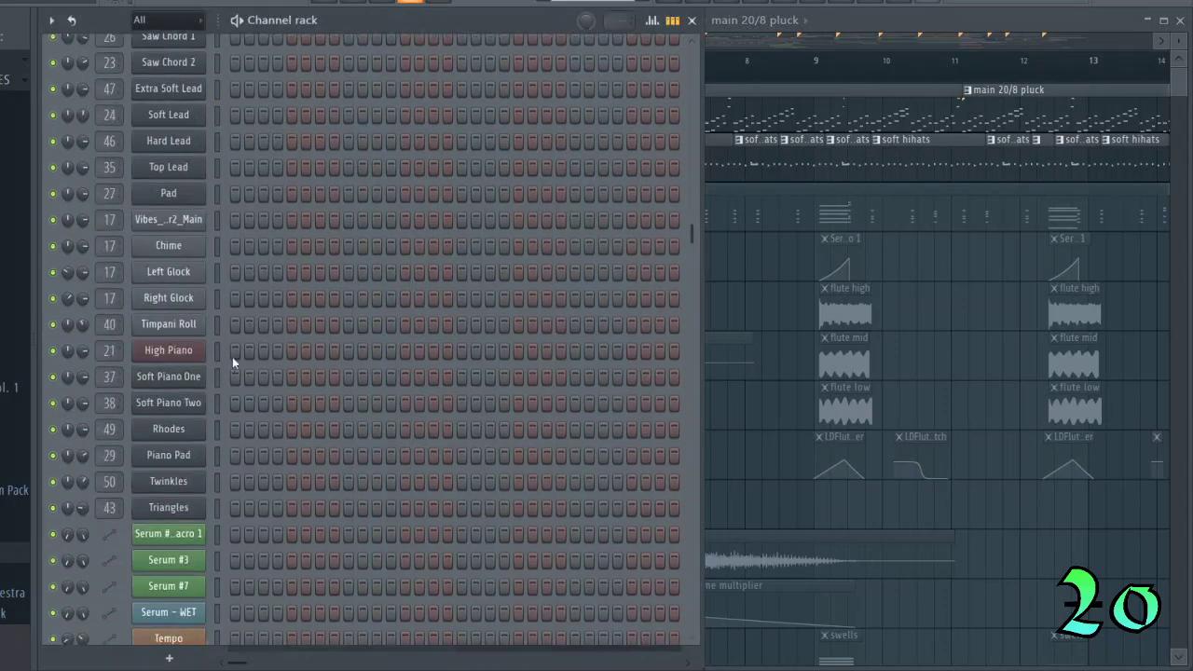
{"action": "left_click", "coordinate": [217, 431]}
{"action": "key", "text": "F7"}
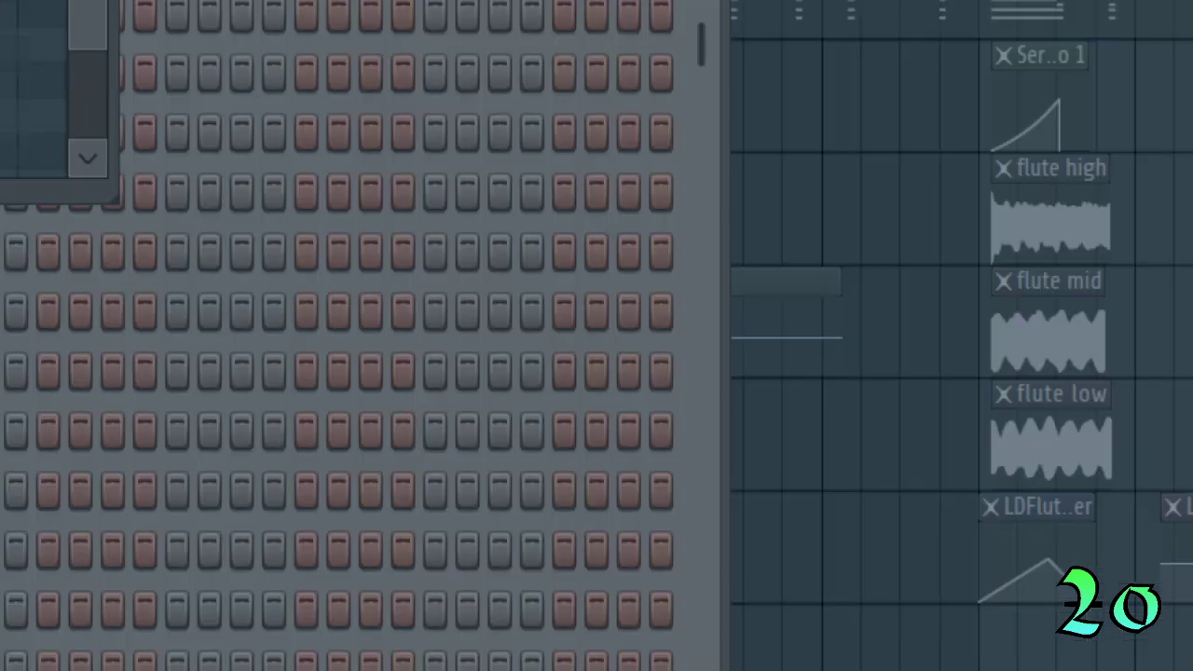
{"action": "left_click_drag", "start_coordinate": [107, 200], "coordinate": [1191, 459]}
{"action": "scroll", "coordinate": [656, 175], "scroll_direction": "down", "scroll_amount": 6}
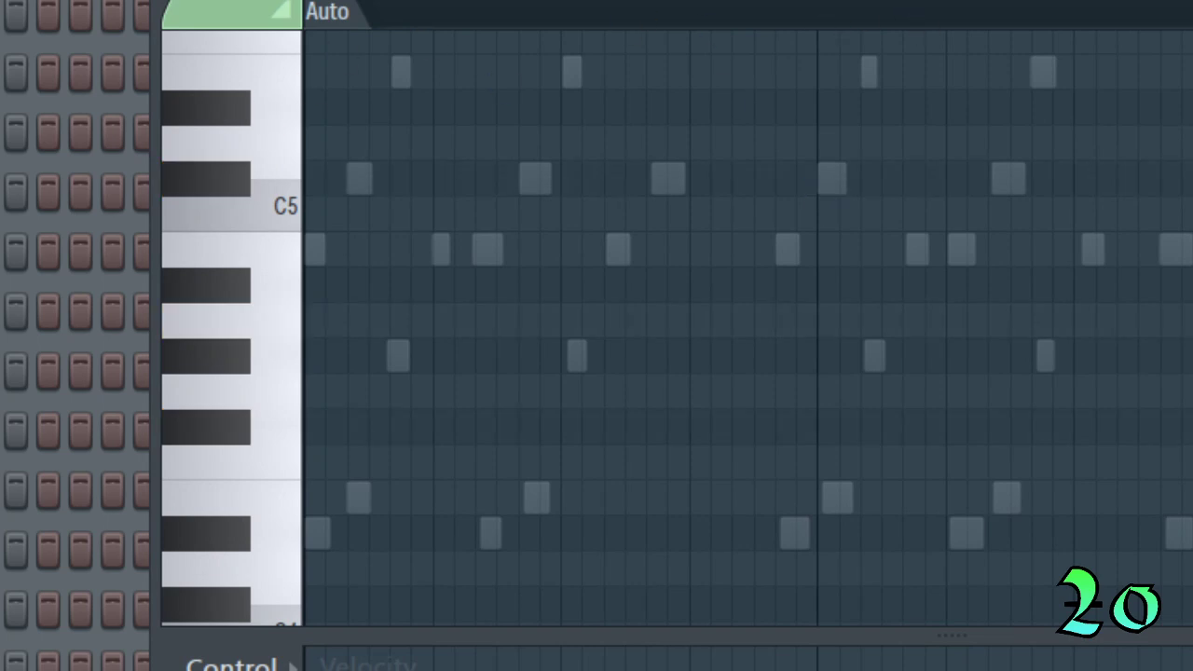
Examine the chord notes of the Rhodes pattern along its length in the piano roll.
{"action": "left_click_drag", "start_coordinate": [965, 0], "coordinate": [932, 119]}
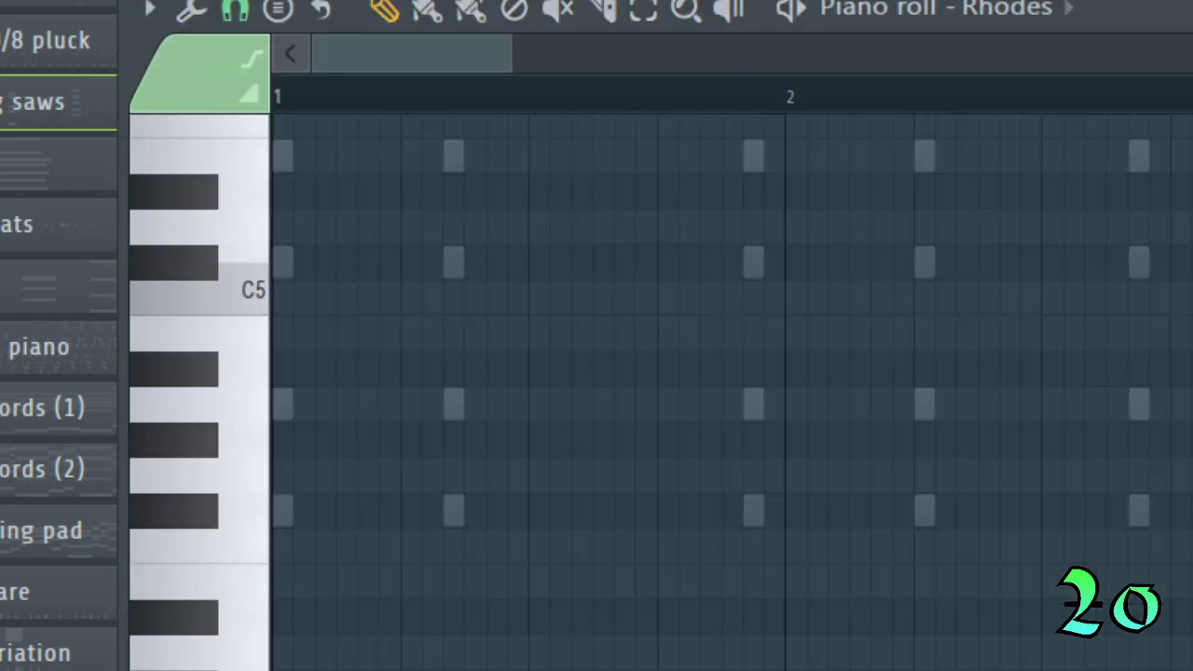
{"action": "left_click_drag", "start_coordinate": [998, 5], "coordinate": [998, 0]}
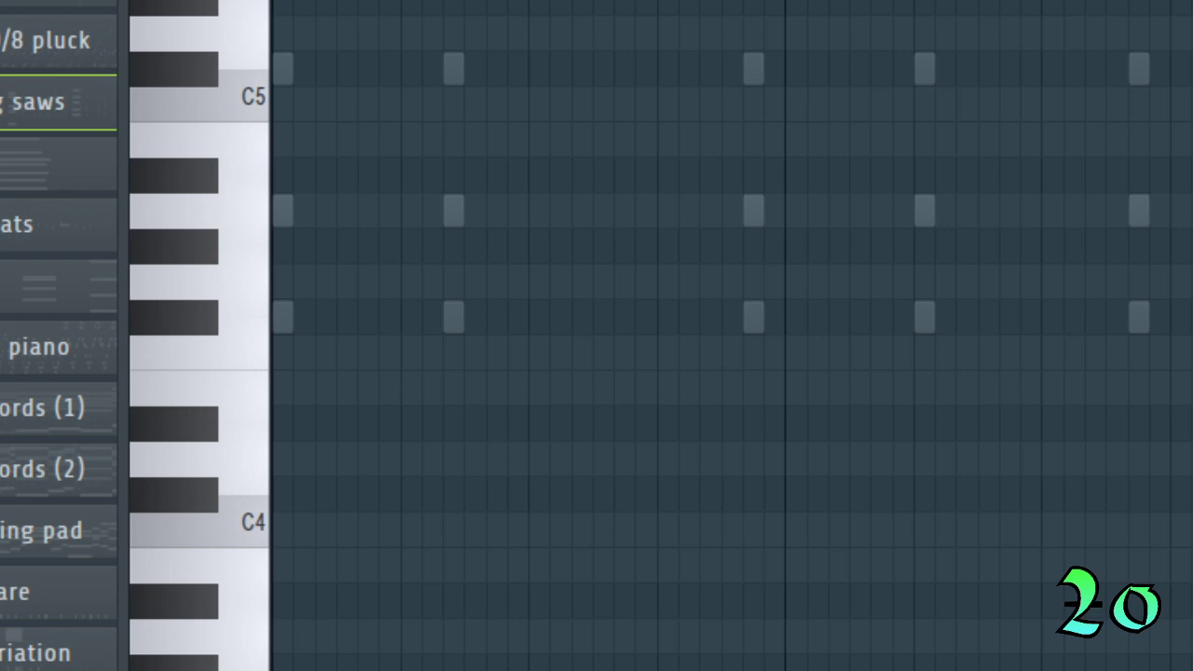
{"action": "scroll", "coordinate": [731, 335], "scroll_direction": "up", "scroll_amount": 4}
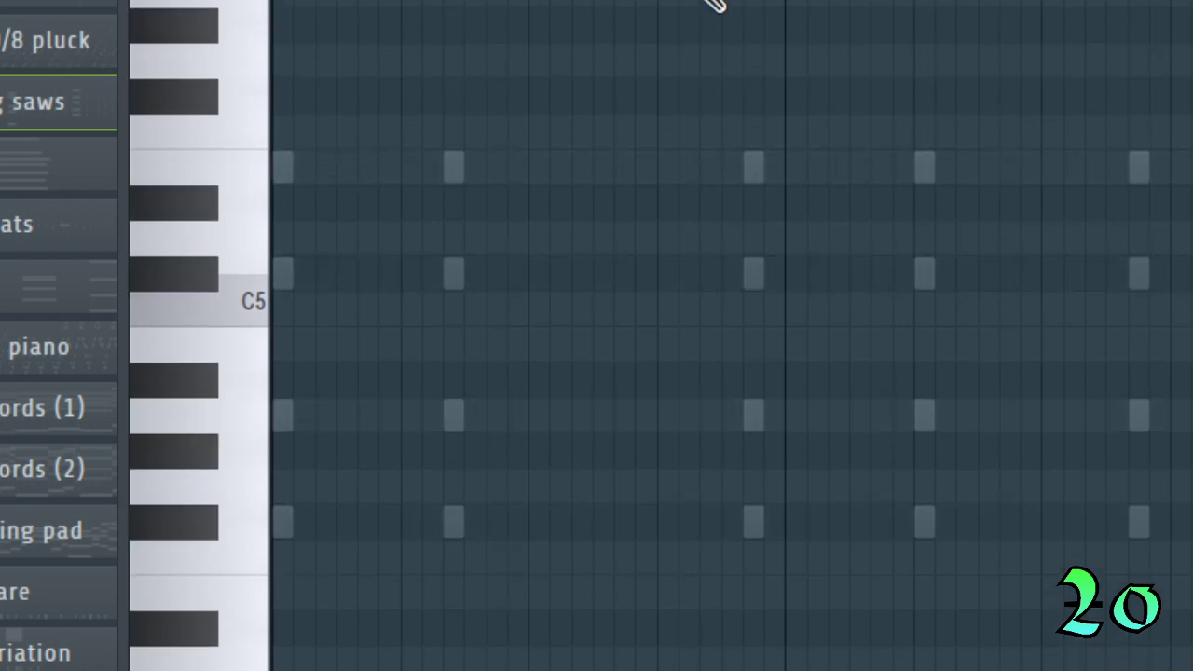
{"action": "scroll", "coordinate": [715, 1], "scroll_direction": "down", "scroll_amount": 5}
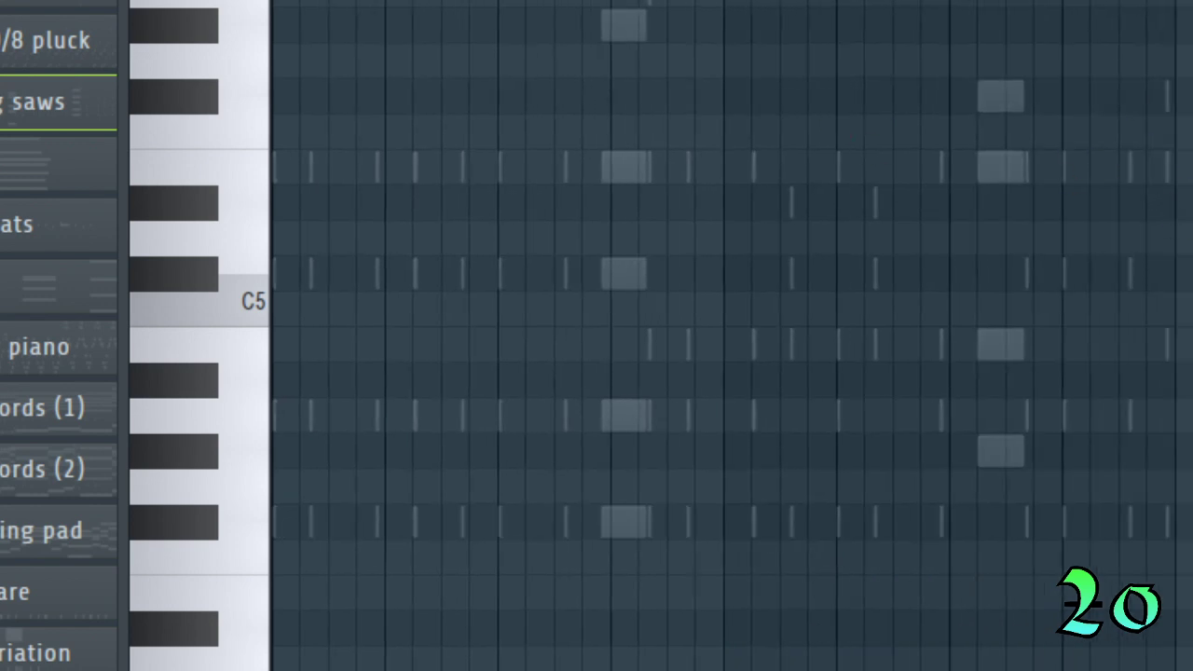
{"action": "scroll", "coordinate": [731, 336], "scroll_direction": "right", "scroll_amount": 2}
{"action": "scroll", "coordinate": [730, 336], "scroll_direction": "right", "scroll_amount": 4}
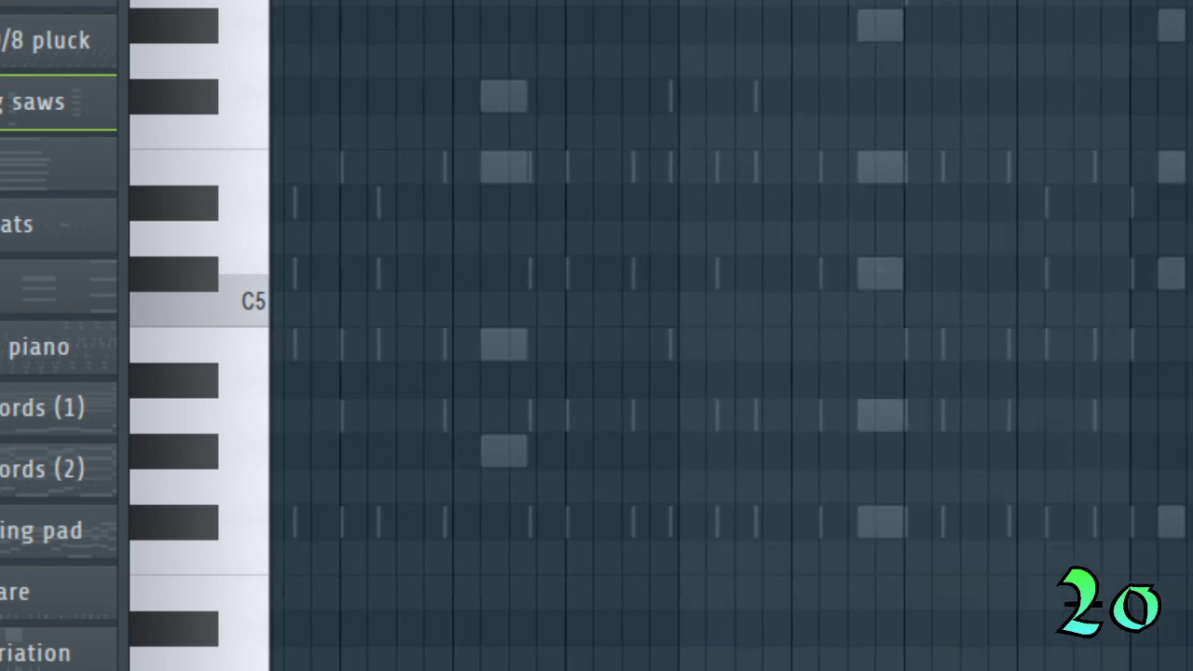
{"action": "scroll", "coordinate": [1123, 338], "scroll_direction": "down", "scroll_amount": 2}
{"action": "scroll", "coordinate": [773, 335], "scroll_direction": "up", "scroll_amount": 1}
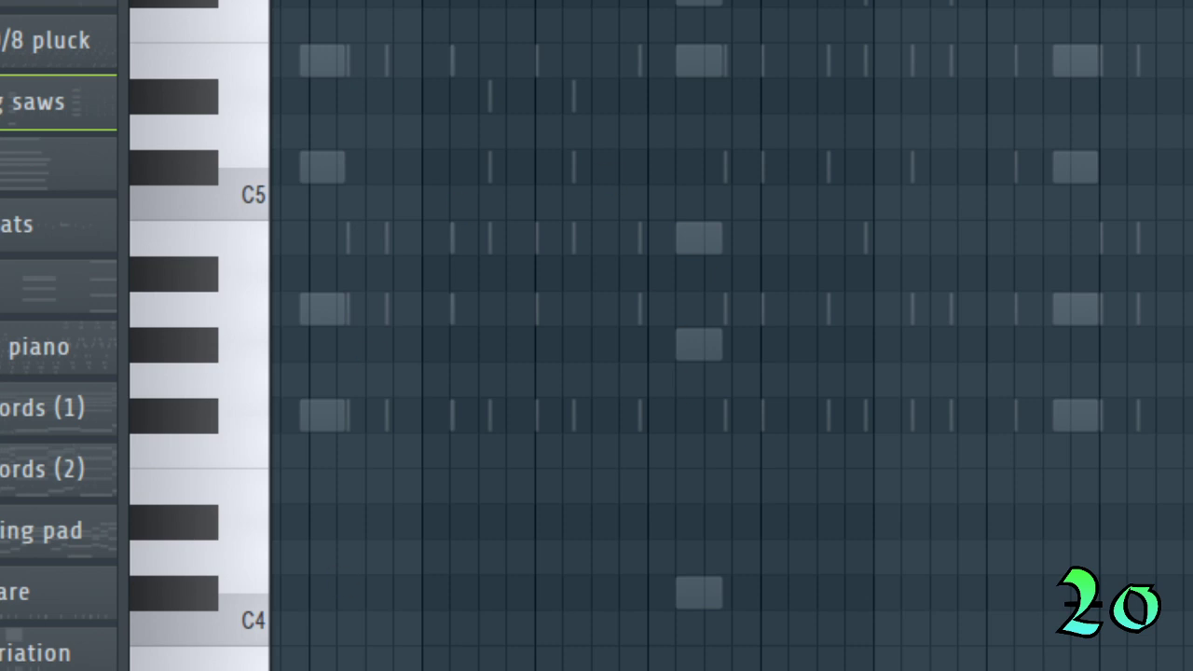
Close the piano roll and examine the playlist arrangement around the flute high, flute mid and flute low clips.
{"action": "key", "text": "Escape"}
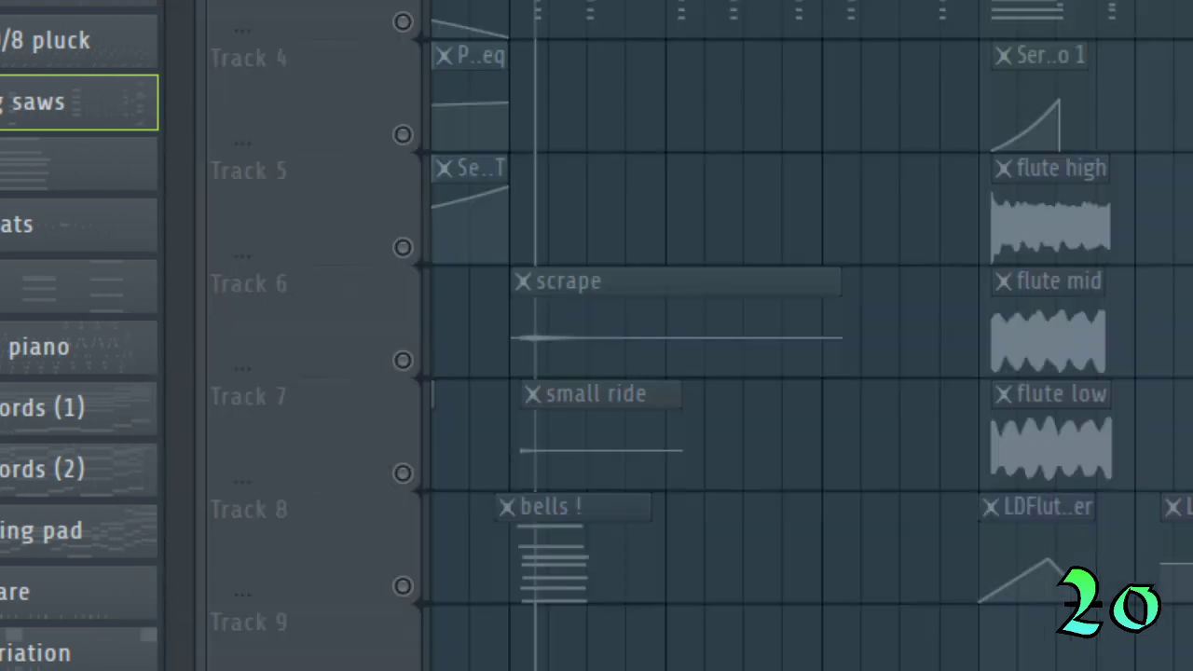
{"action": "scroll", "coordinate": [807, 336], "scroll_direction": "right", "scroll_amount": 2}
{"action": "scroll", "coordinate": [806, 335], "scroll_direction": "left", "scroll_amount": 2}
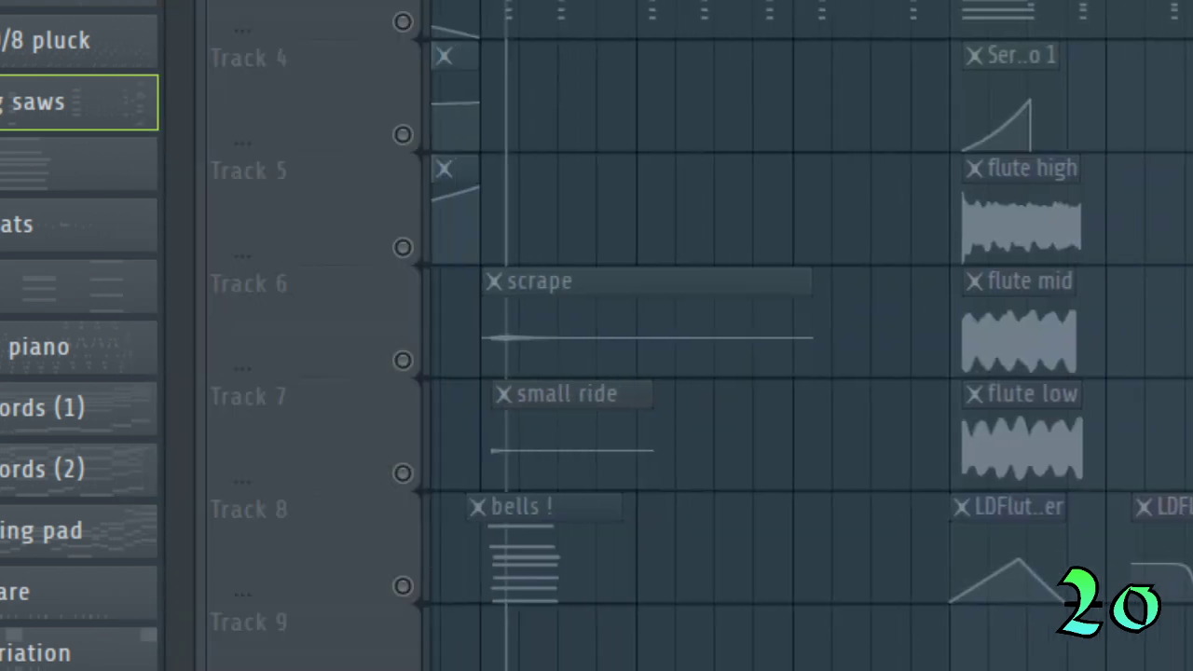
{"action": "scroll", "coordinate": [807, 335], "scroll_direction": "right", "scroll_amount": 4}
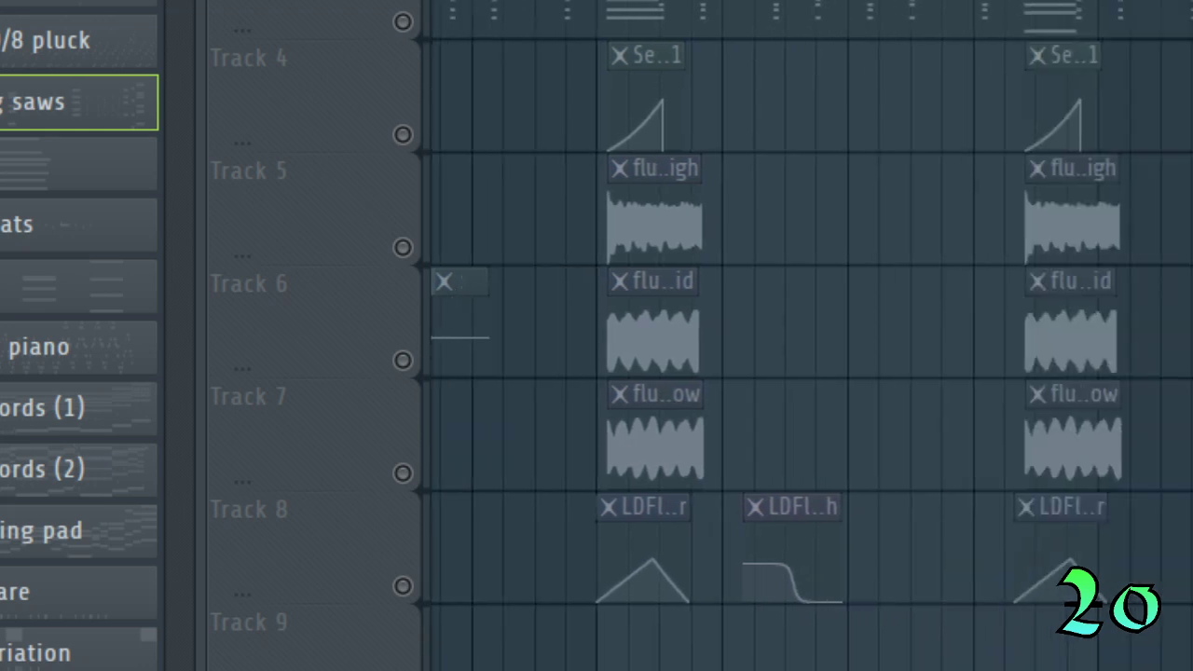
{"action": "scroll", "coordinate": [806, 335], "scroll_direction": "right", "scroll_amount": 6}
{"action": "scroll", "coordinate": [807, 335], "scroll_direction": "left", "scroll_amount": 4}
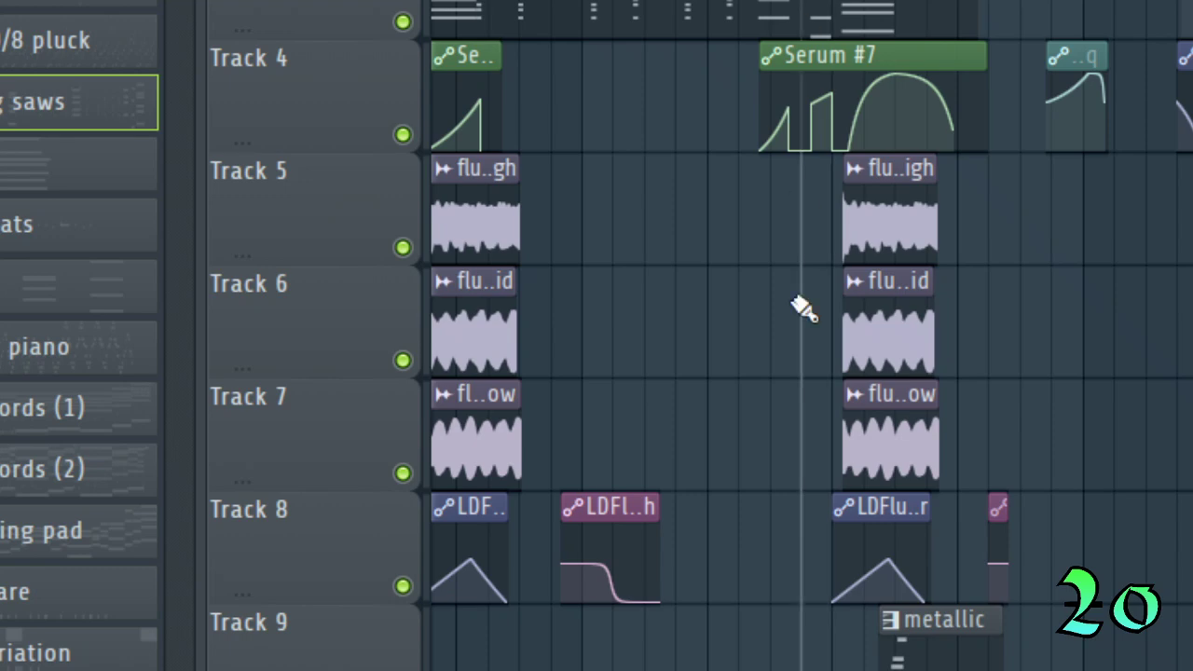
{"action": "scroll", "coordinate": [794, 357], "scroll_direction": "down", "scroll_amount": 2}
{"action": "scroll", "coordinate": [794, 357], "scroll_direction": "up", "scroll_amount": 2}
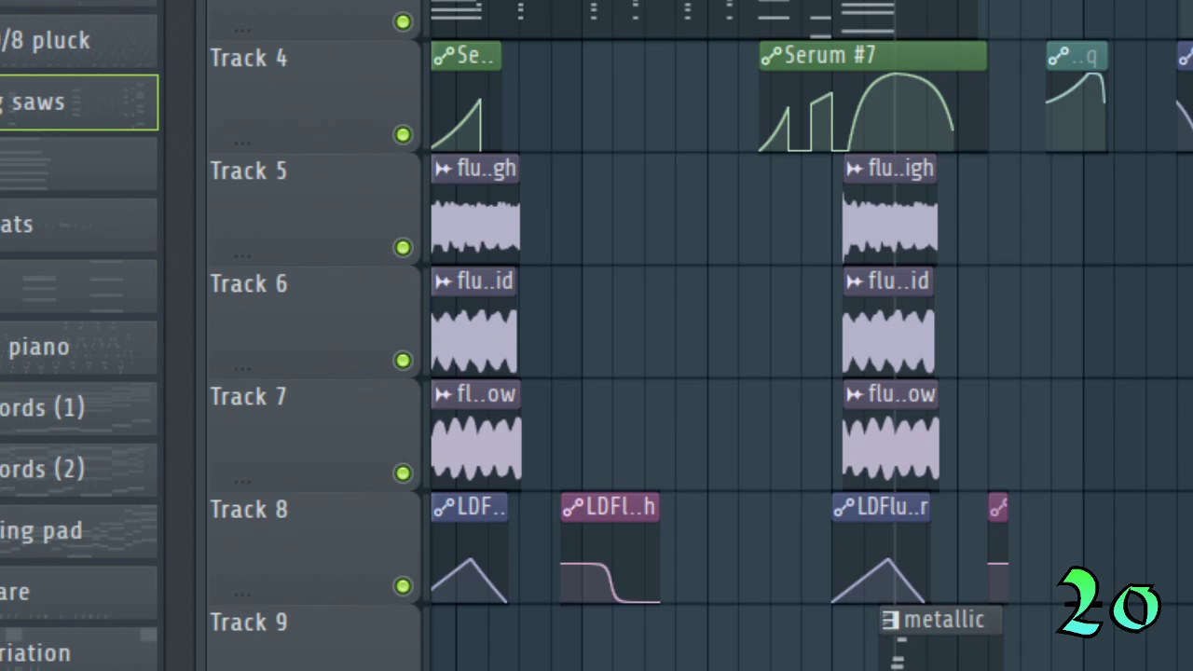
Examine the playlist from the Serum #7 automation clip through to the sus cymb, sus crash and melody clips.
{"action": "scroll", "coordinate": [806, 335], "scroll_direction": "right", "scroll_amount": 3}
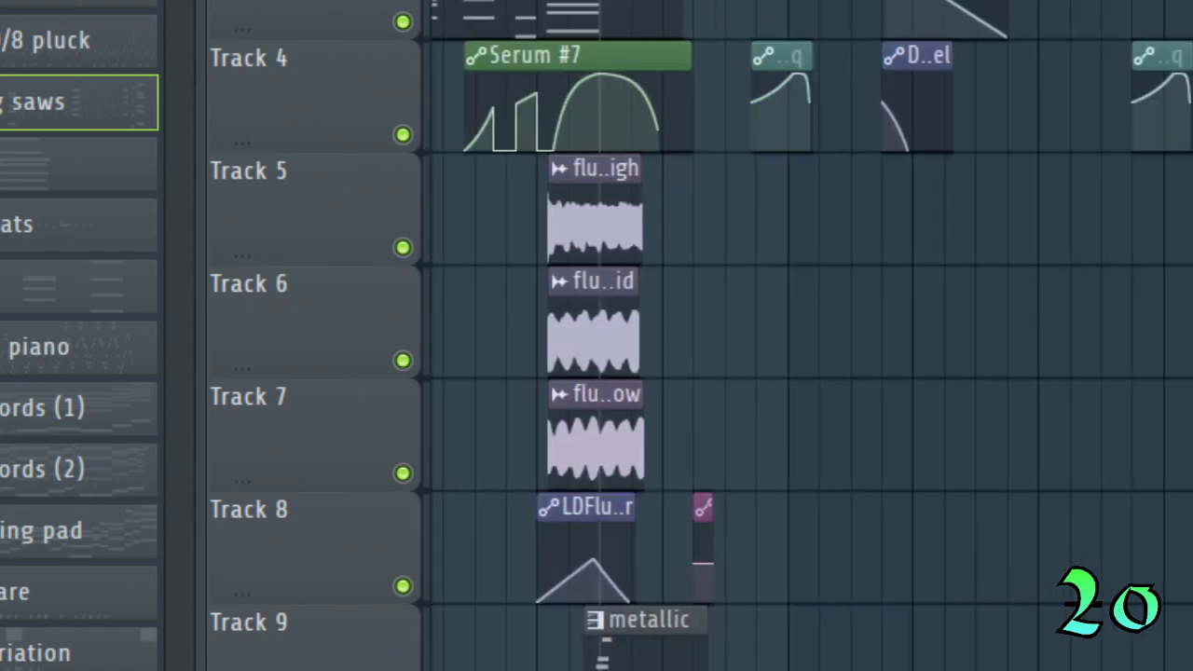
{"action": "scroll", "coordinate": [807, 336], "scroll_direction": "down", "scroll_amount": 5}
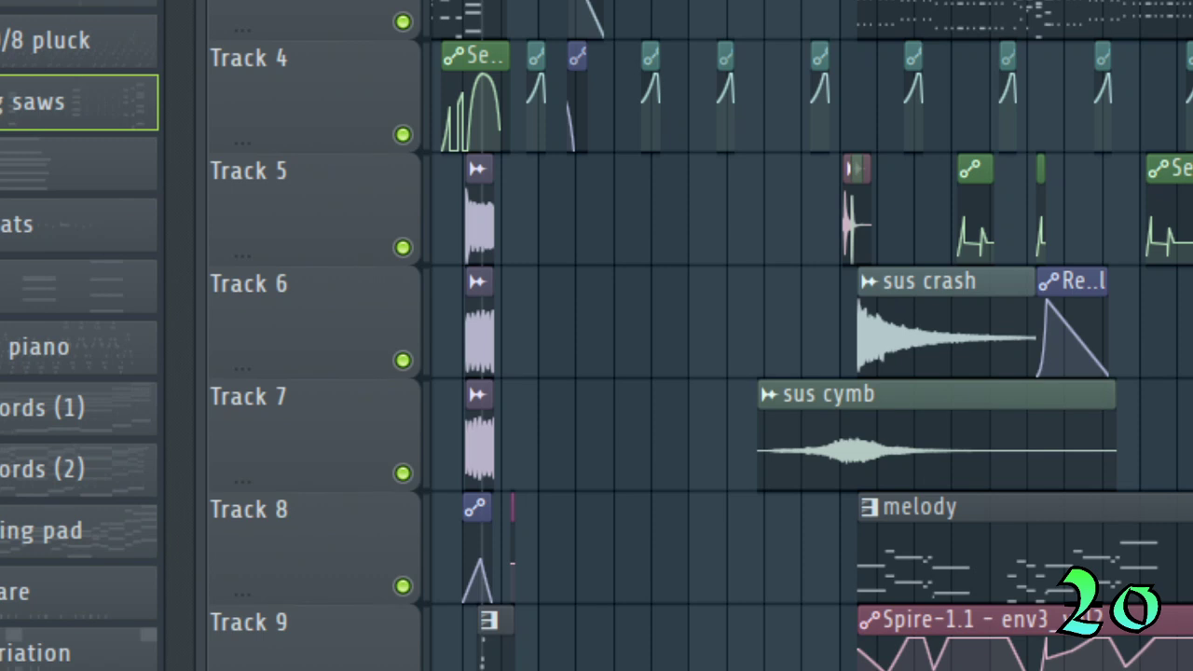
{"action": "scroll", "coordinate": [810, 335], "scroll_direction": "right", "scroll_amount": 1}
{"action": "scroll", "coordinate": [810, 336], "scroll_direction": "left", "scroll_amount": 1}
{"action": "scroll", "coordinate": [811, 335], "scroll_direction": "up", "scroll_amount": 4}
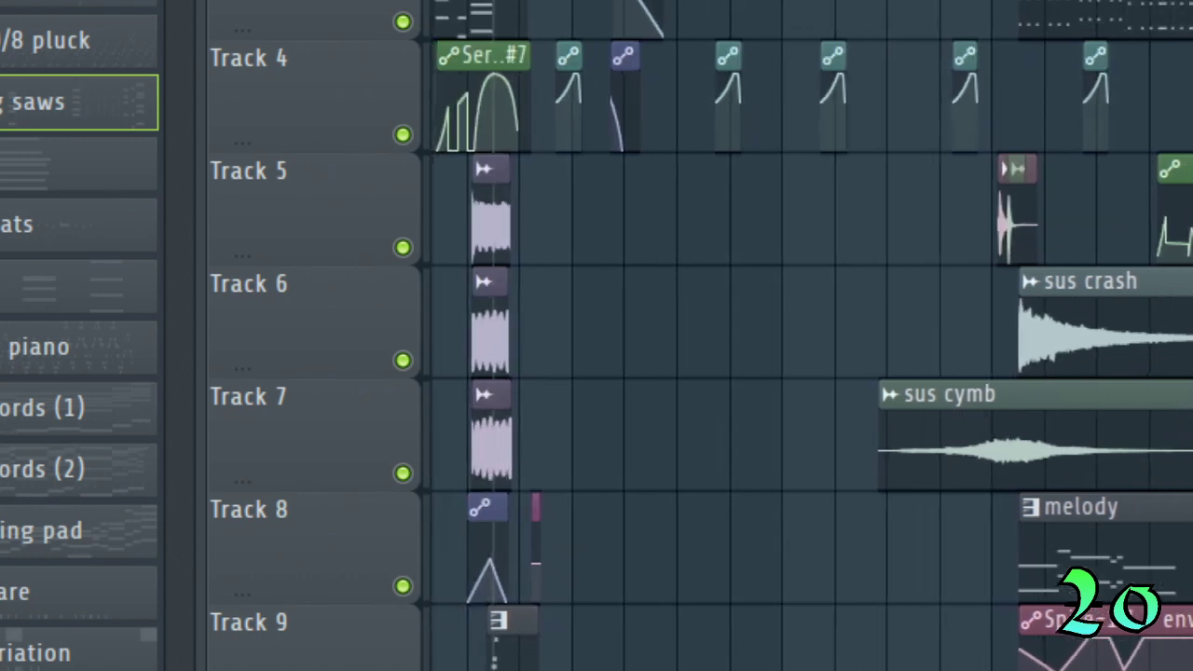
{"action": "scroll", "coordinate": [810, 335], "scroll_direction": "up", "scroll_amount": 3}
{"action": "scroll", "coordinate": [811, 335], "scroll_direction": "down", "scroll_amount": 3}
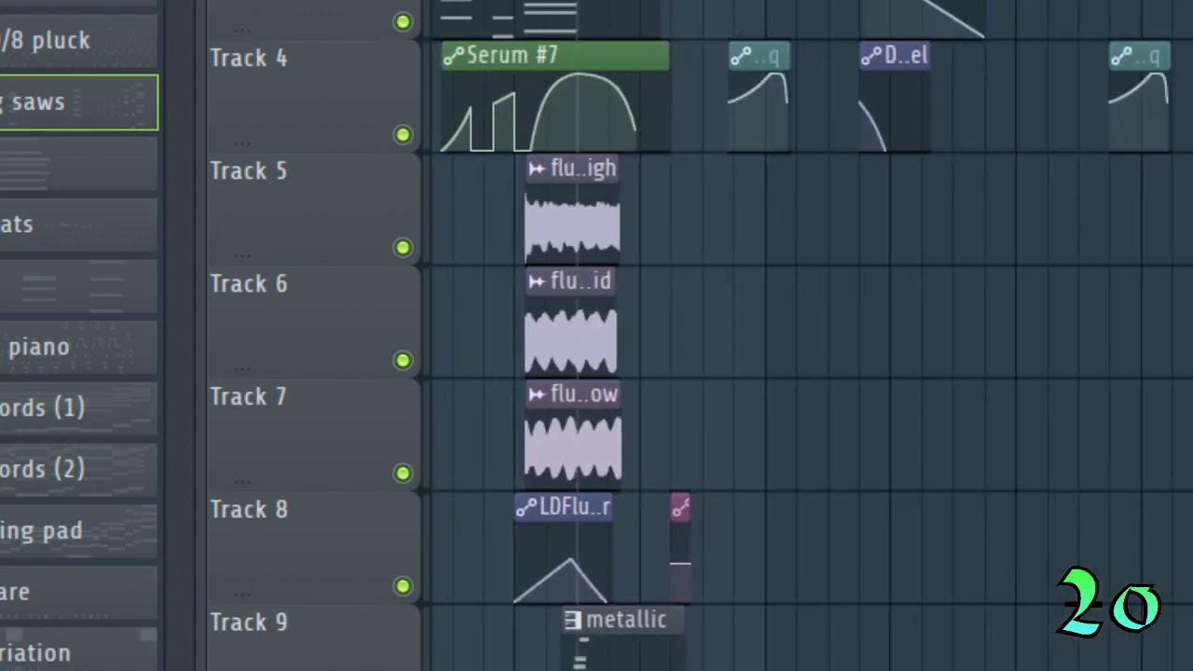
{"action": "scroll", "coordinate": [811, 336], "scroll_direction": "up", "scroll_amount": 1}
{"action": "scroll", "coordinate": [884, 602], "scroll_direction": "up", "scroll_amount": 1}
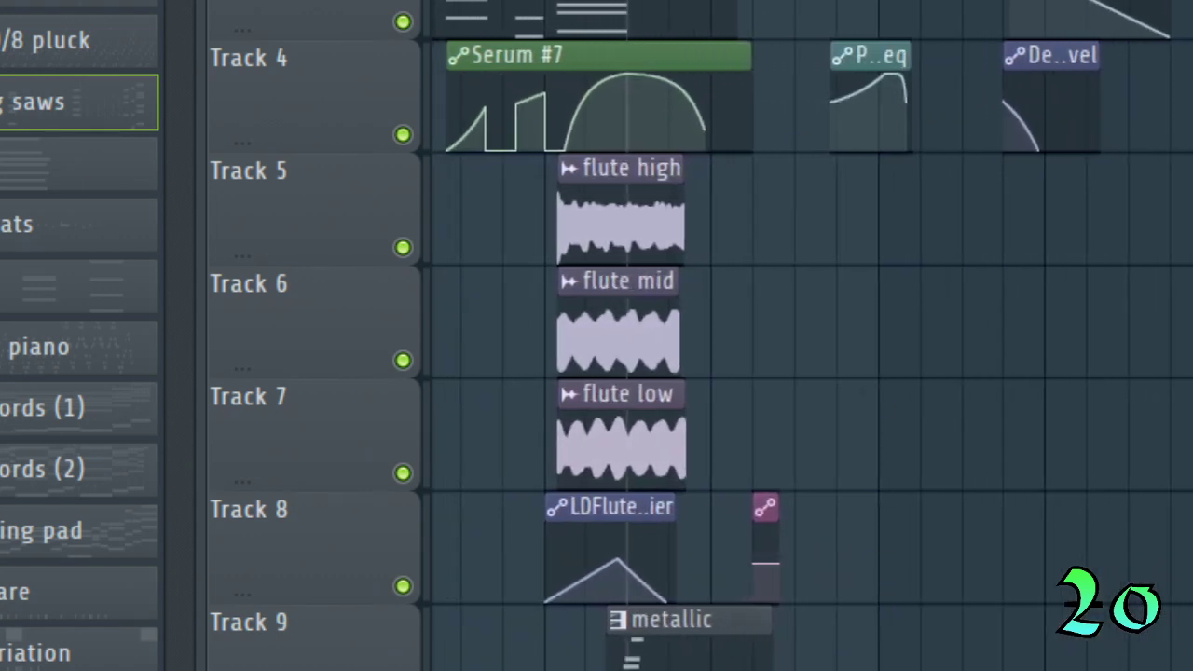
Play the playlist section starting within the last flute clips several times while Tracks 4 to 9 are muted.
{"action": "key", "text": "space"}
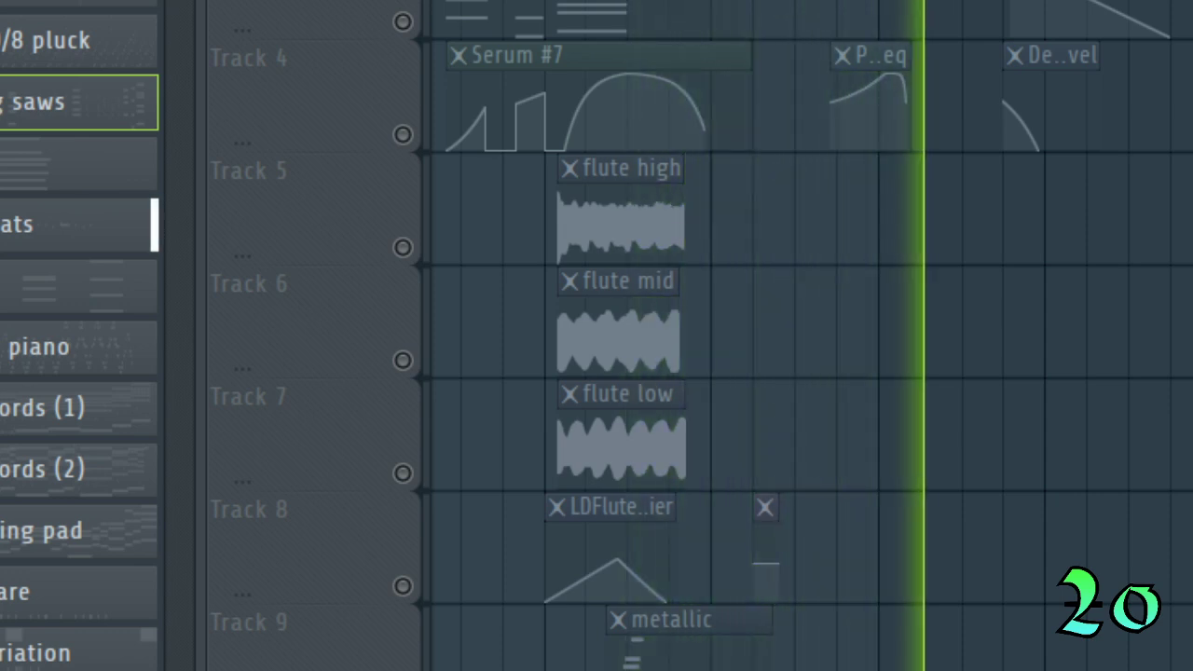
{"action": "key", "text": "space"}
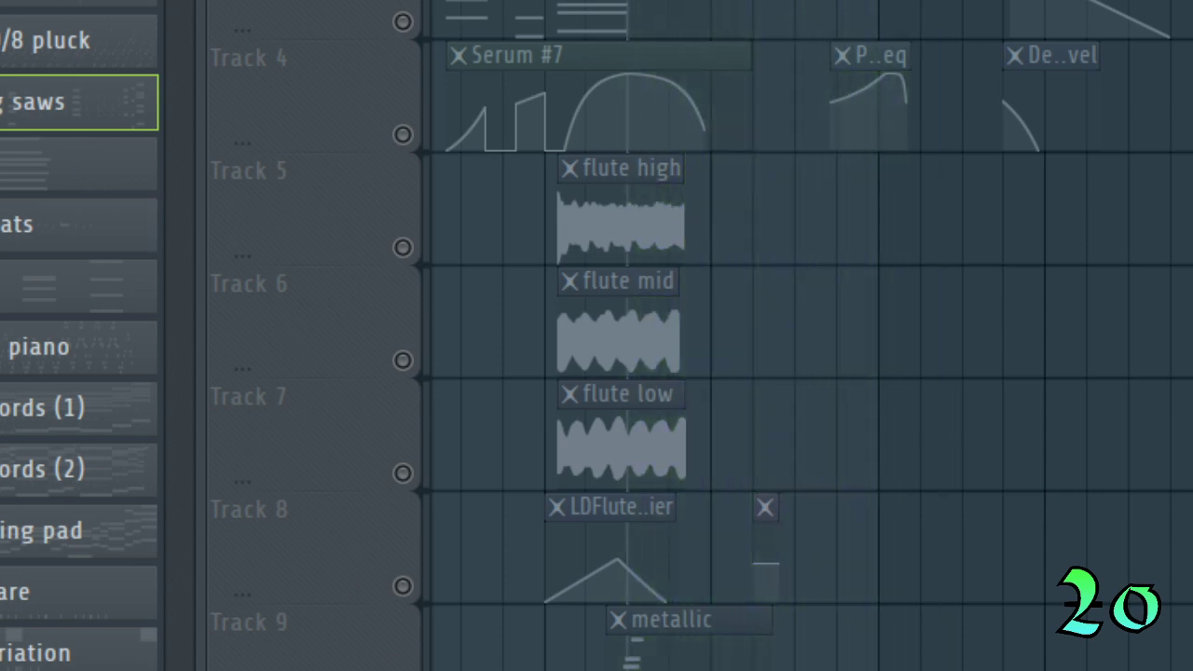
{"action": "key", "text": "space"}
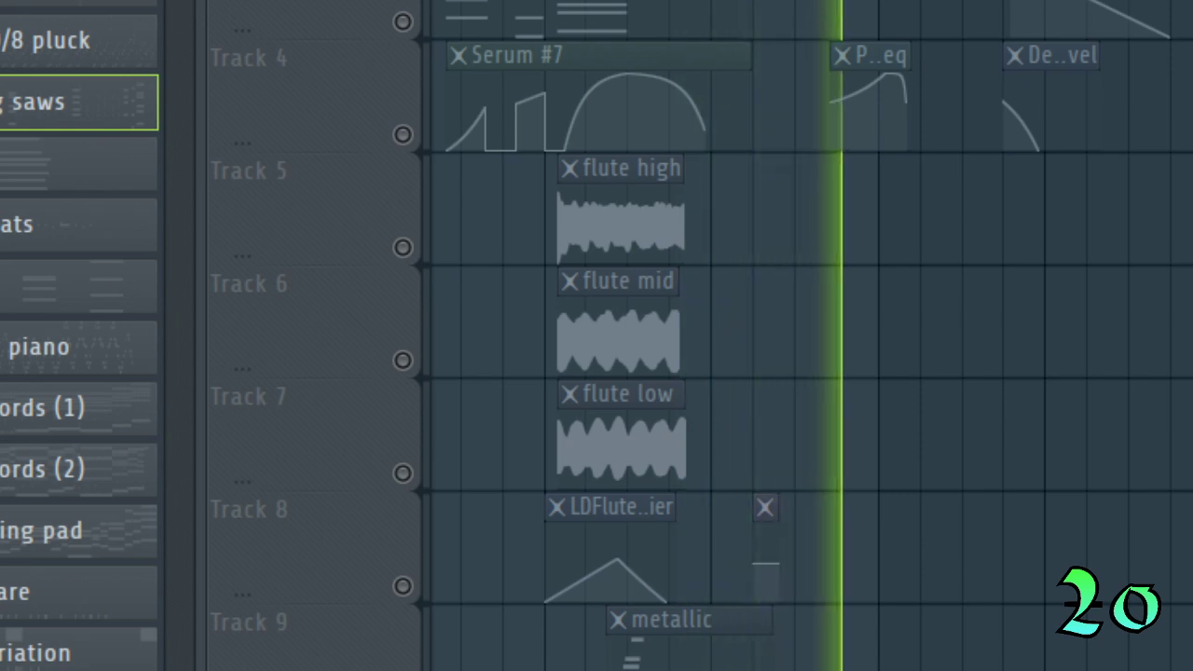
{"action": "key", "text": "space"}
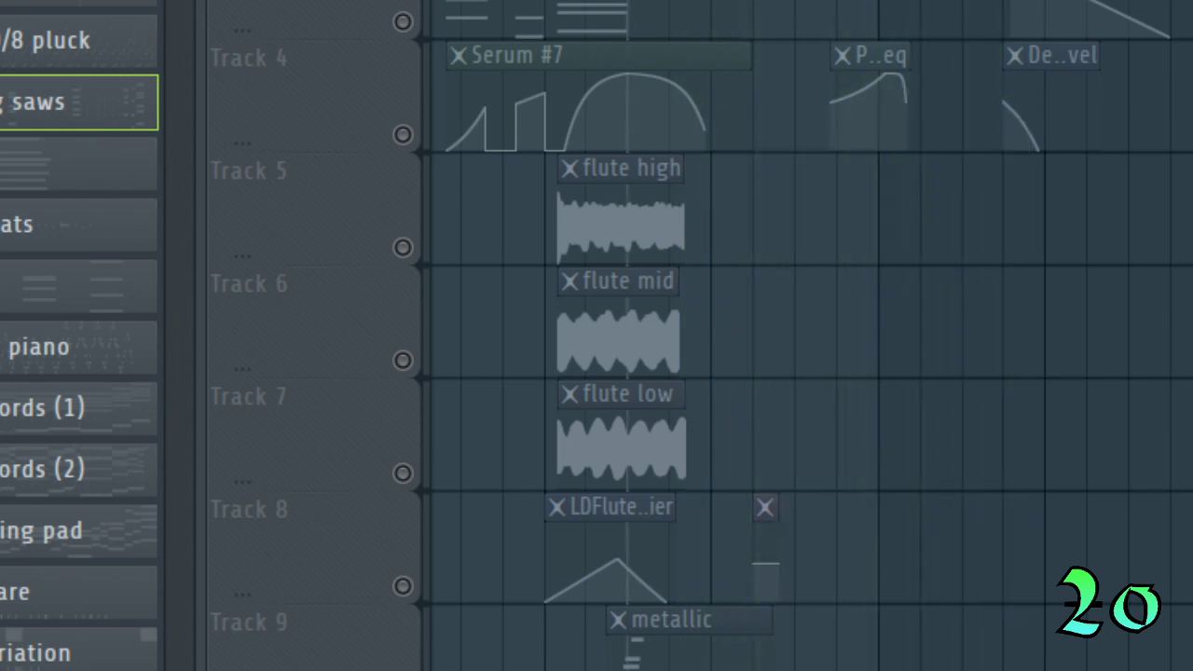
{"action": "key", "text": "space"}
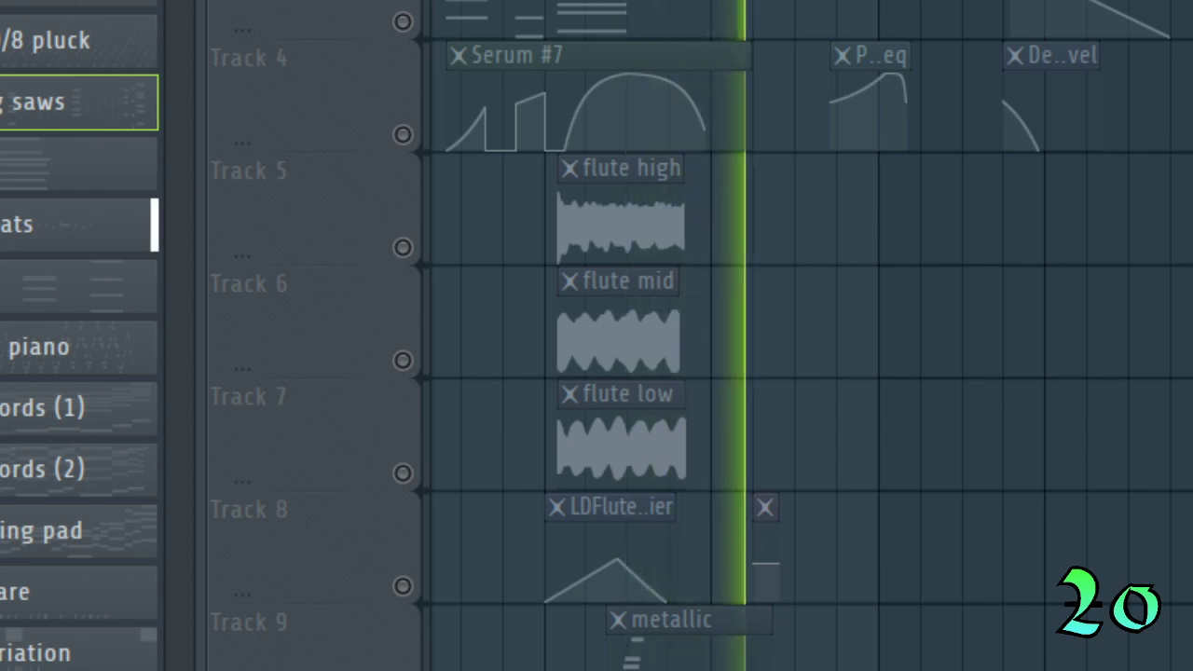
{"action": "key", "text": "space"}
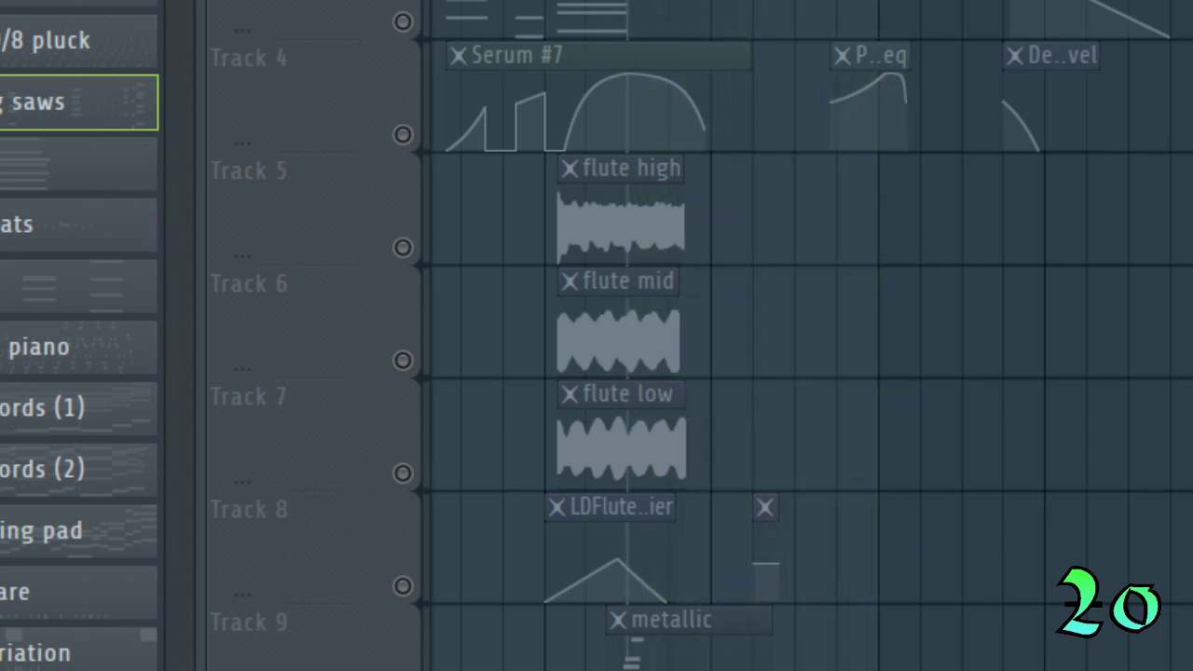
{"action": "key", "text": "space"}
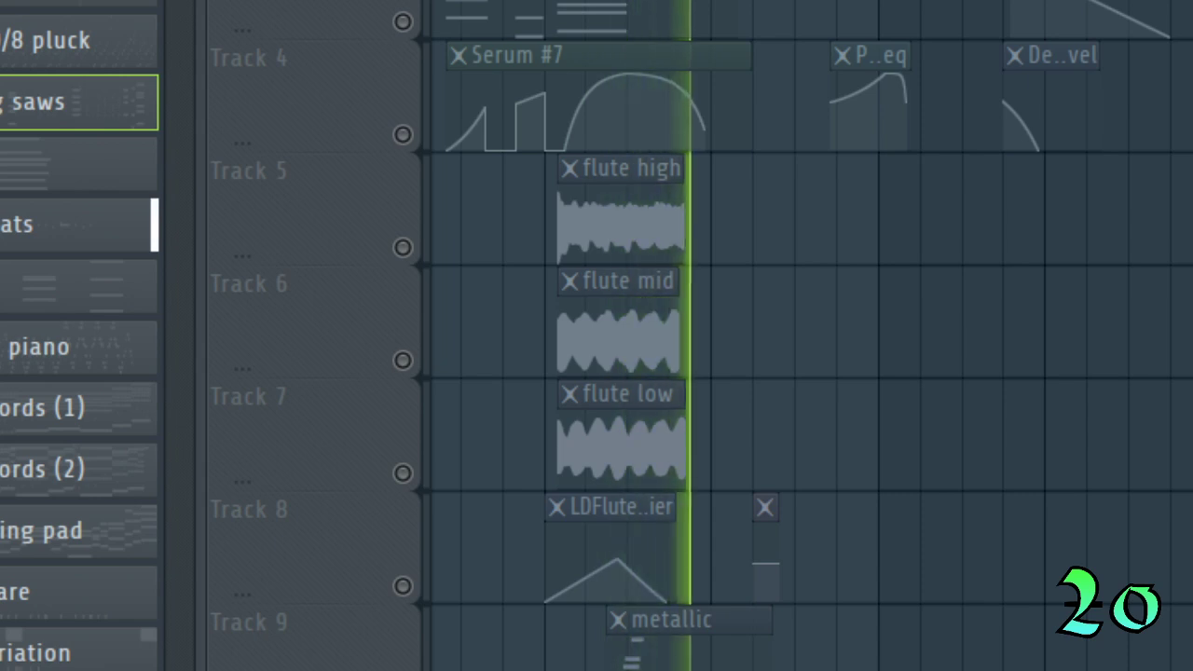
{"action": "key", "text": "space"}
{"action": "key", "text": "space"}
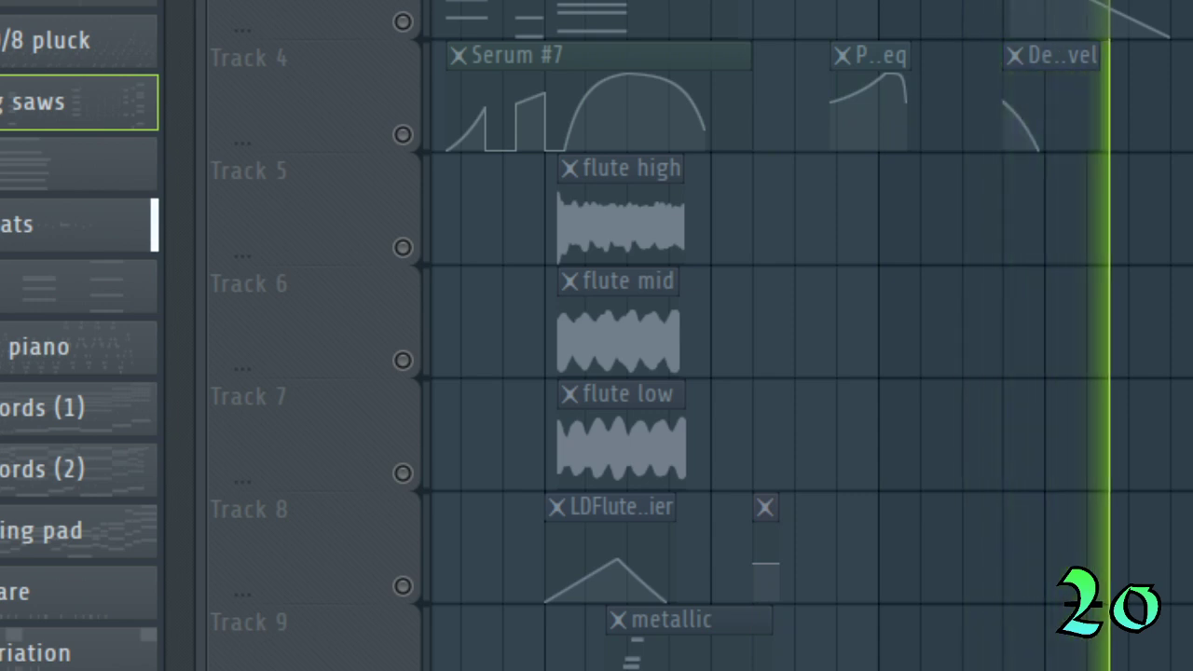
{"action": "key", "text": "space"}
{"action": "key", "text": "space"}
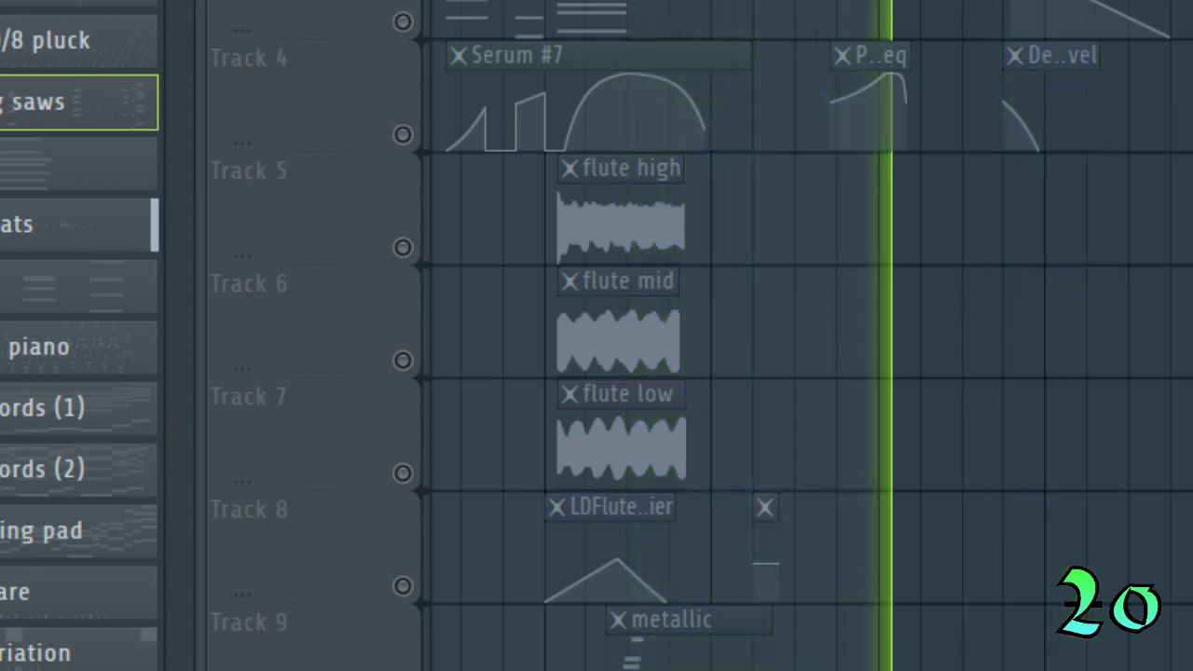
{"action": "key", "text": "space"}
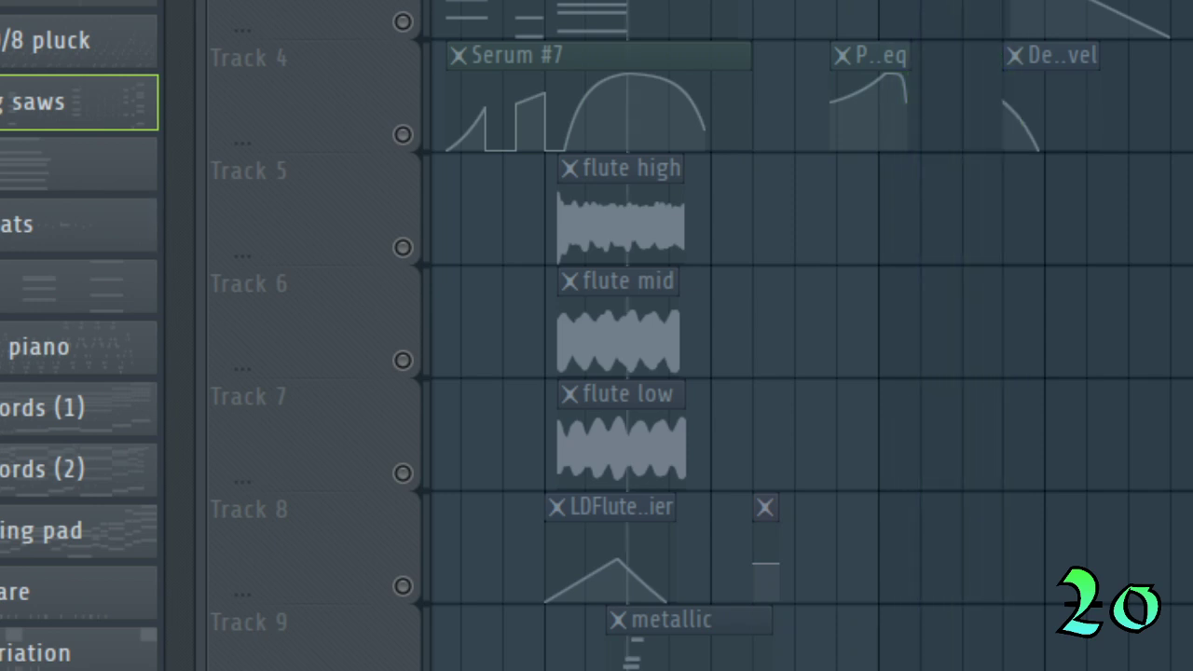
{"action": "scroll", "coordinate": [801, 335], "scroll_direction": "right", "scroll_amount": 2}
{"action": "scroll", "coordinate": [801, 335], "scroll_direction": "left", "scroll_amount": 1}
{"action": "scroll", "coordinate": [801, 335], "scroll_direction": "up", "scroll_amount": 3}
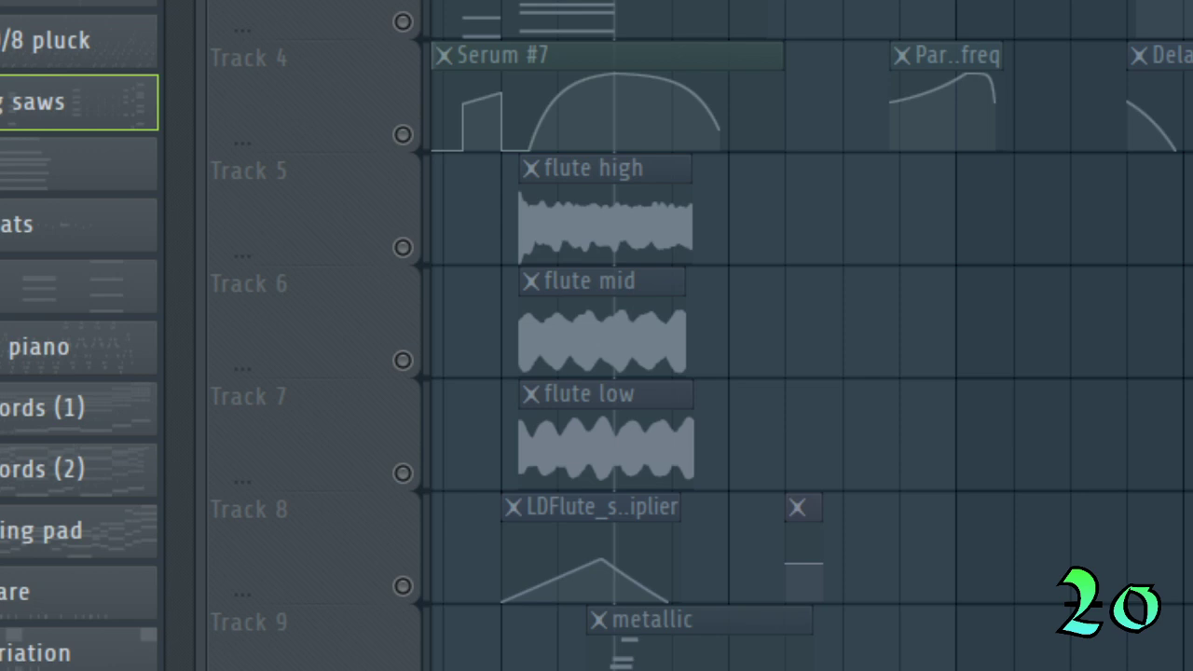
{"action": "key", "text": "space"}
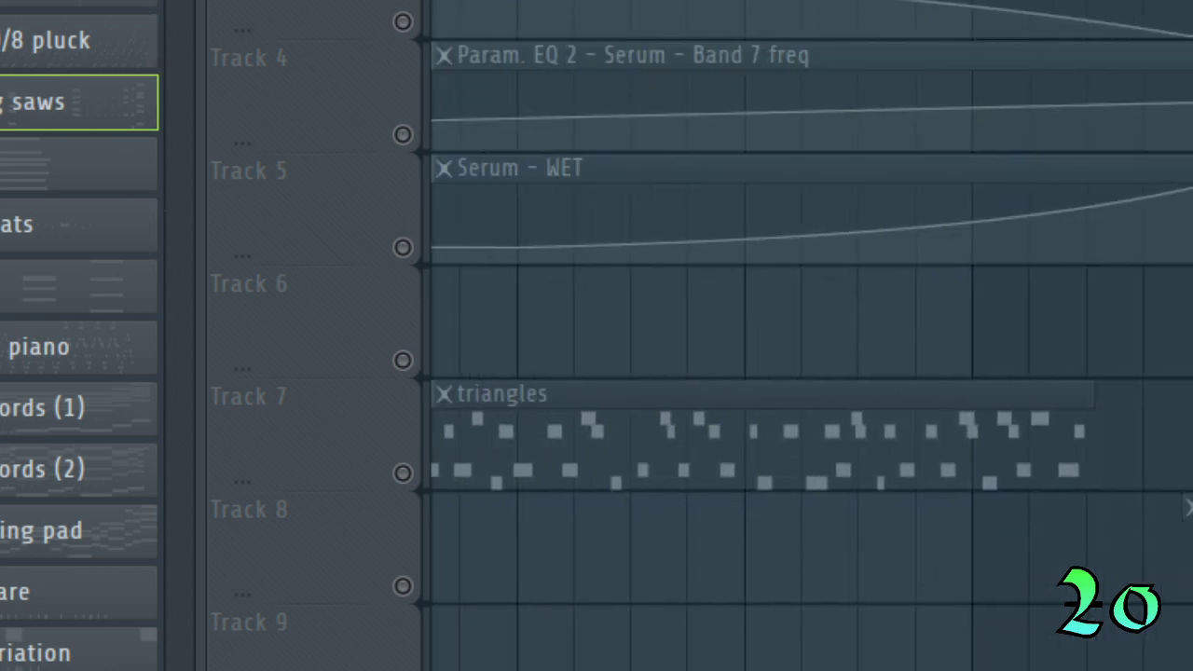
Unmute Tracks 3, 4 and 5 in the playlist and audition the section around the flute clips.
{"action": "left_click", "coordinate": [403, 21]}
{"action": "left_click", "coordinate": [403, 134]}
{"action": "left_click", "coordinate": [402, 247]}
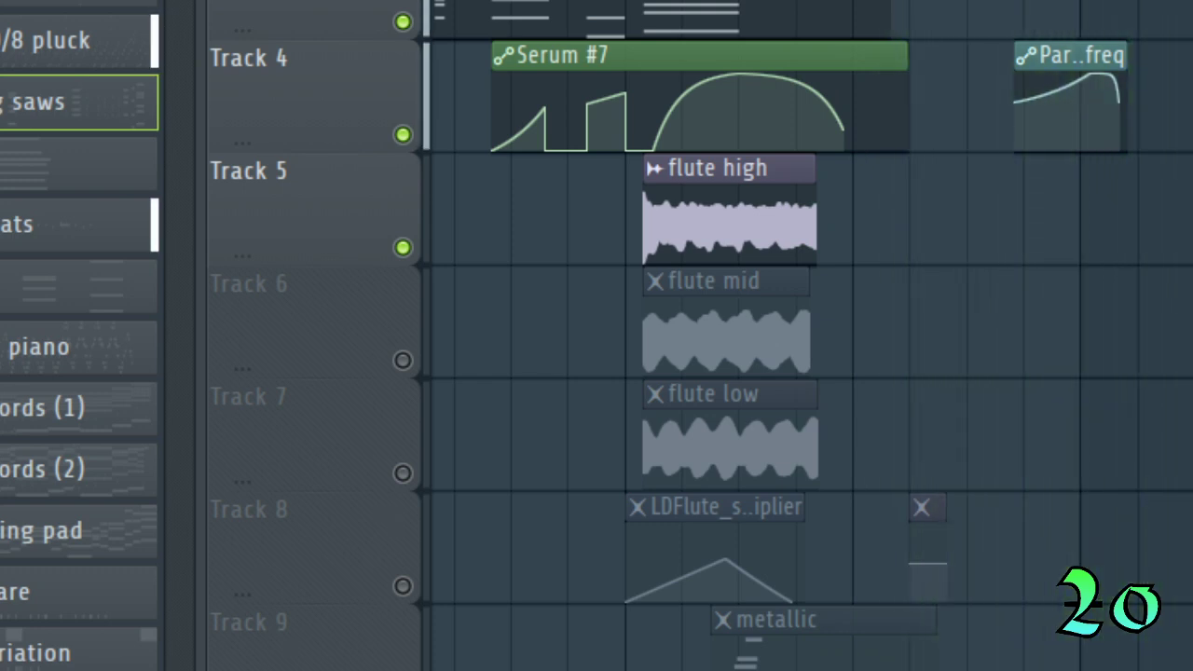
{"action": "key", "text": "space"}
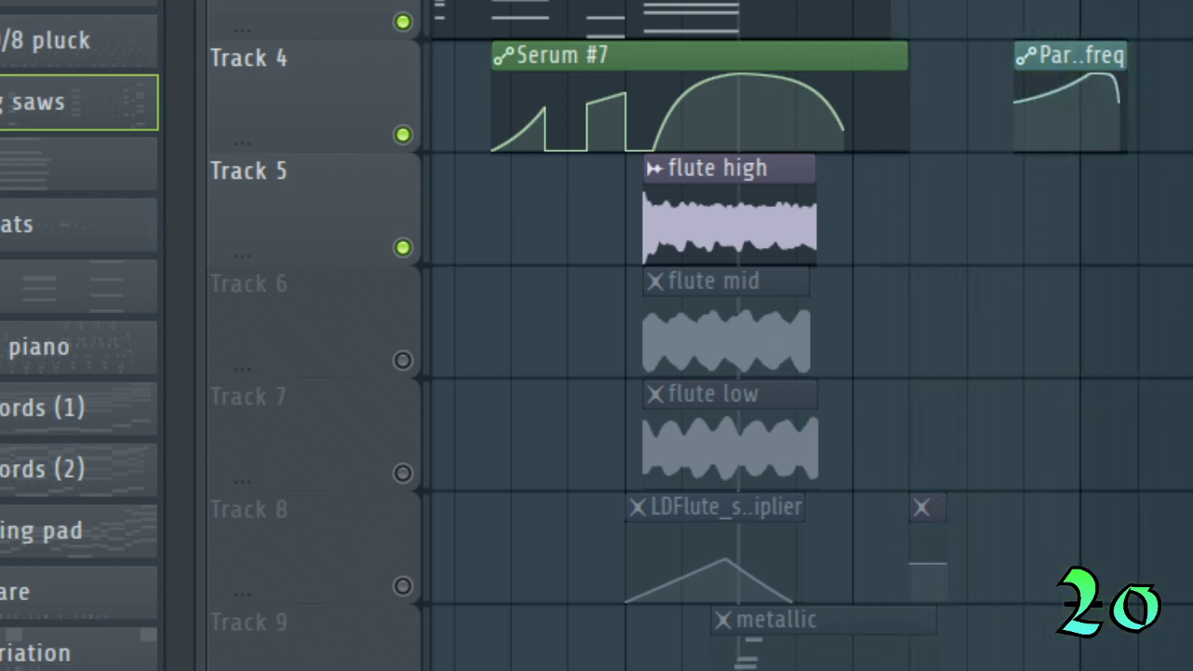
{"action": "key", "text": "space"}
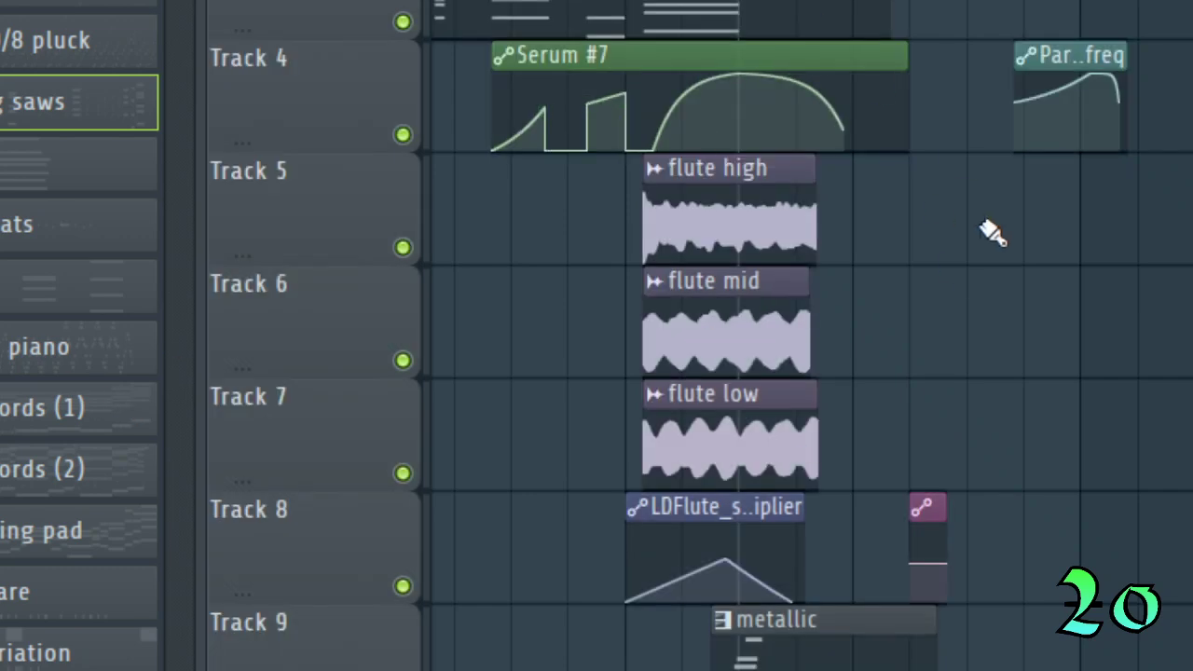
{"action": "scroll", "coordinate": [807, 336], "scroll_direction": "down", "scroll_amount": 3}
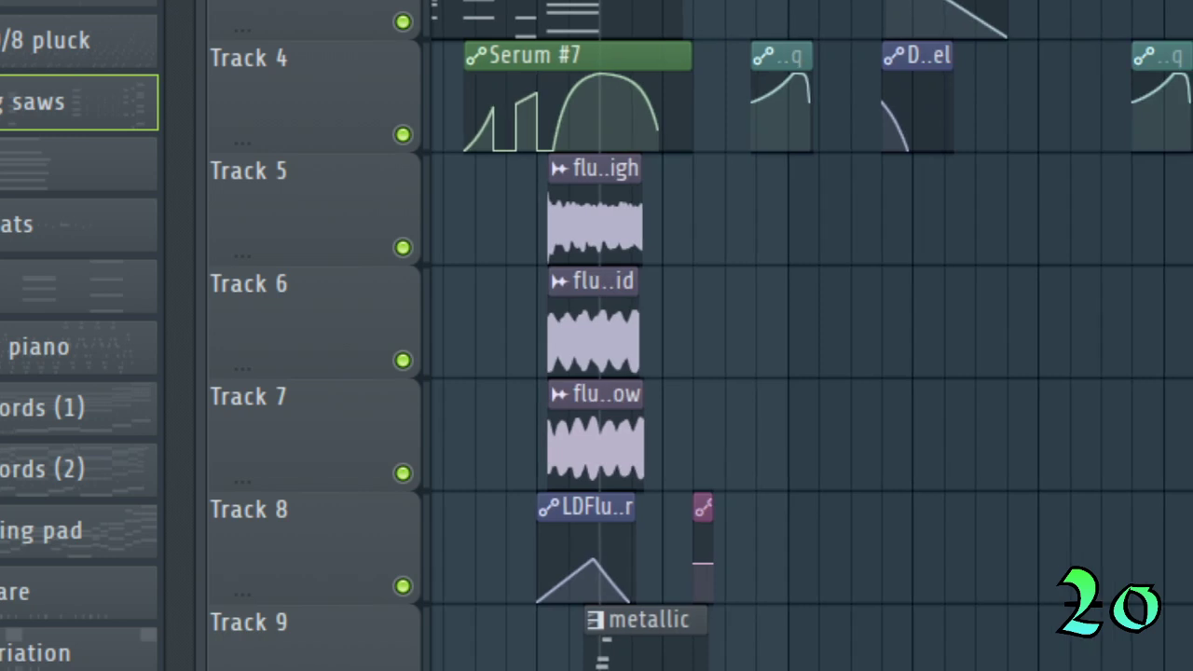
{"action": "key", "text": "ctrl+a"}
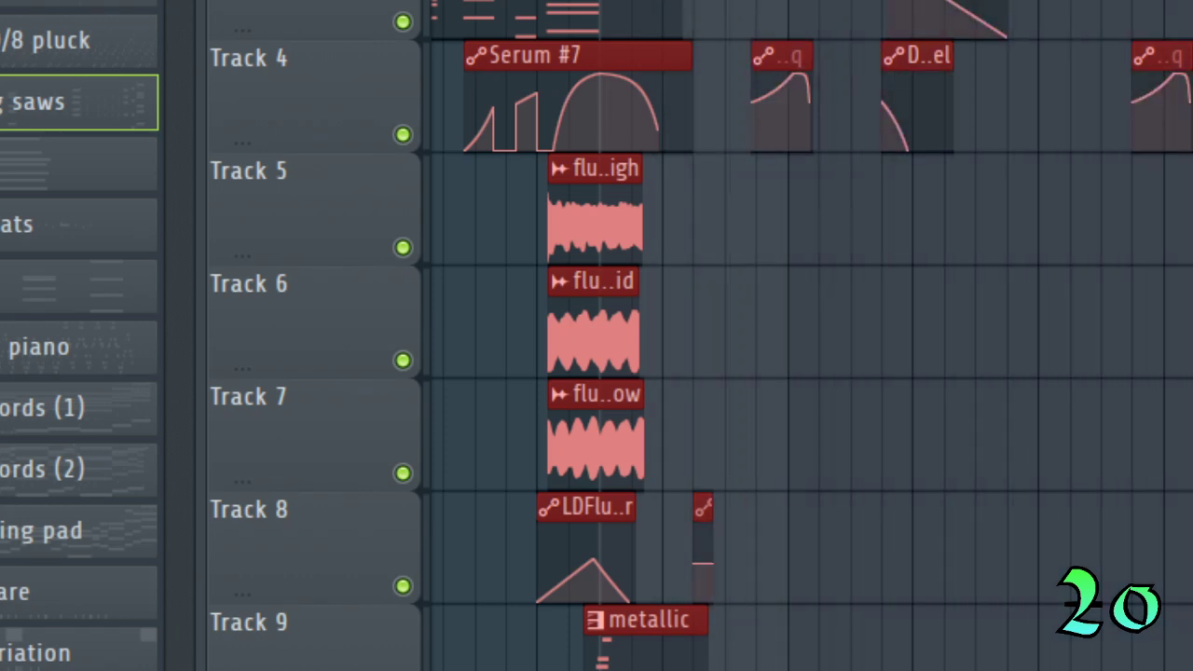
{"action": "key", "text": "ctrl+d"}
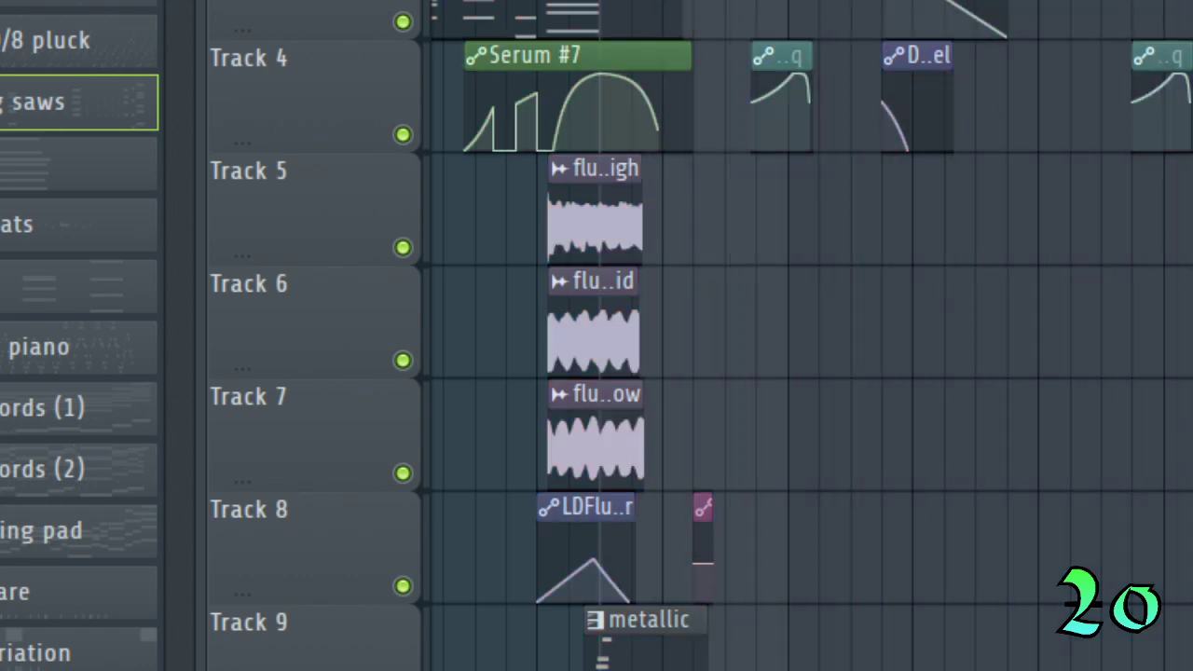
{"action": "key", "text": "ctrl+a"}
{"action": "key", "text": "ctrl+d"}
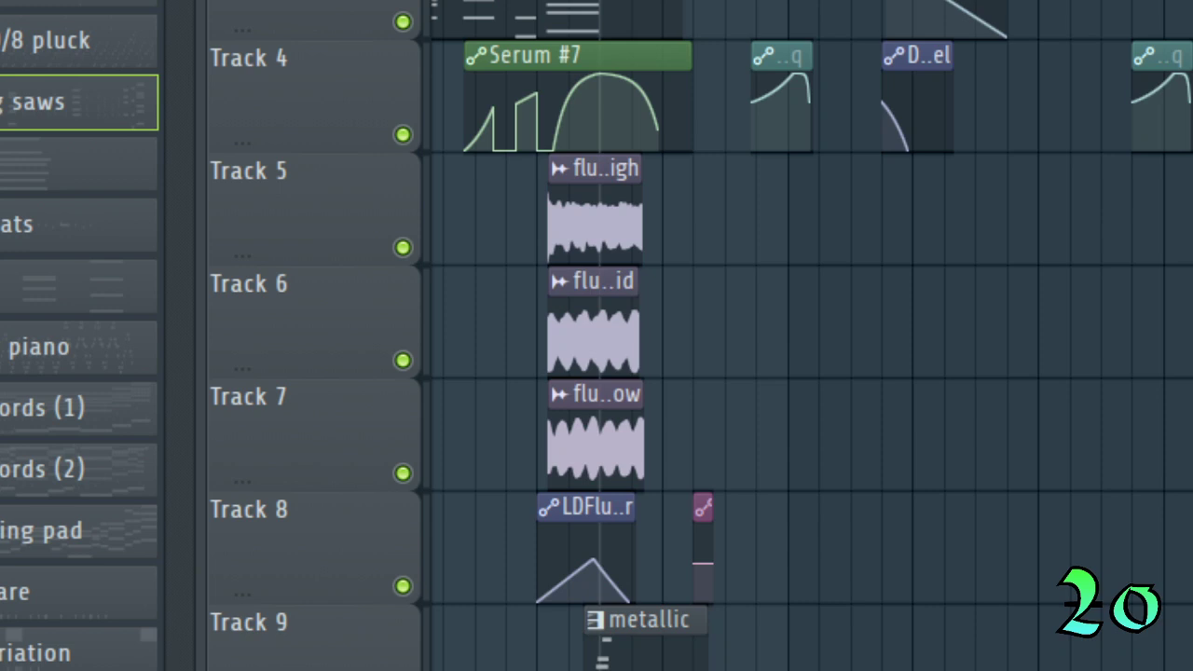
Examine the playlist from the Serum #7 automation and flute clips down to the primary beat and main reese clips.
{"action": "key", "text": "Page_Up"}
{"action": "key", "text": "Page_Up"}
{"action": "key", "text": "Page_Up"}
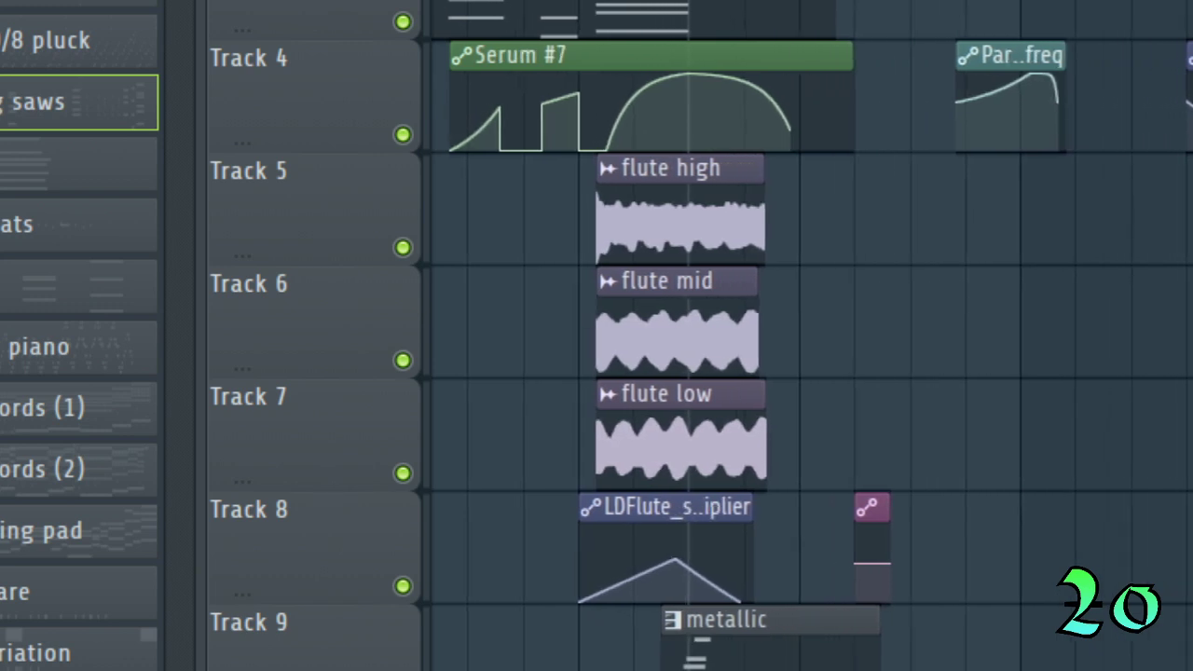
{"action": "key", "text": "Page_Up"}
{"action": "scroll", "coordinate": [811, 336], "scroll_direction": "left", "scroll_amount": 2}
{"action": "scroll", "coordinate": [811, 336], "scroll_direction": "right", "scroll_amount": 6}
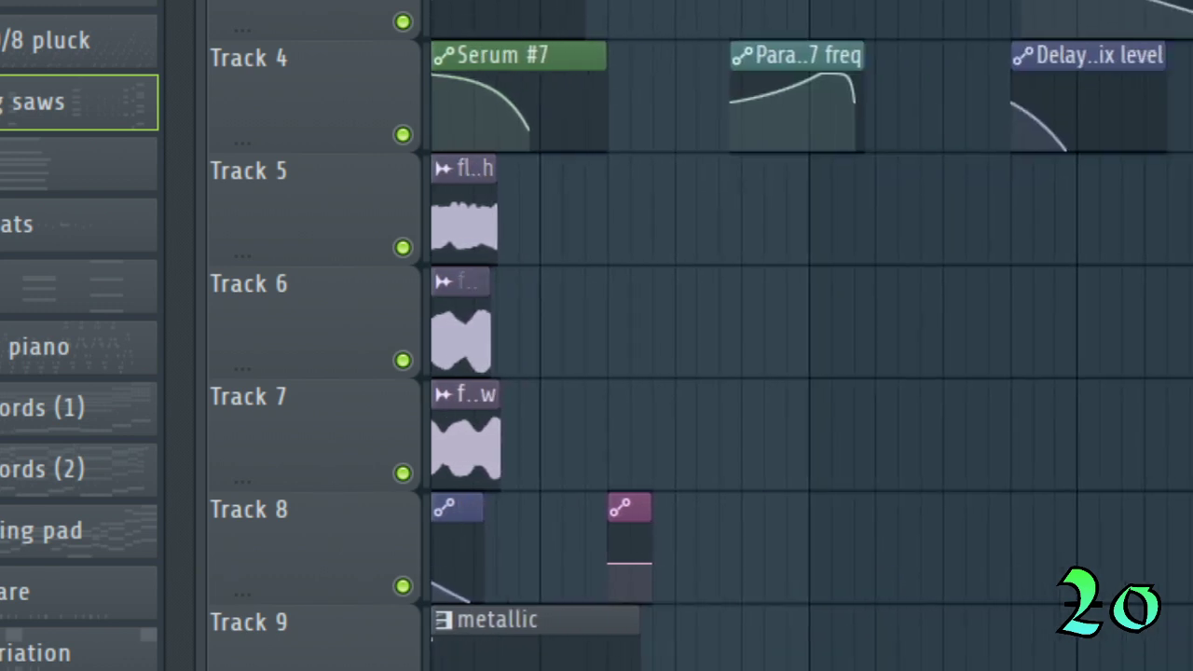
{"action": "scroll", "coordinate": [810, 335], "scroll_direction": "left", "scroll_amount": 5}
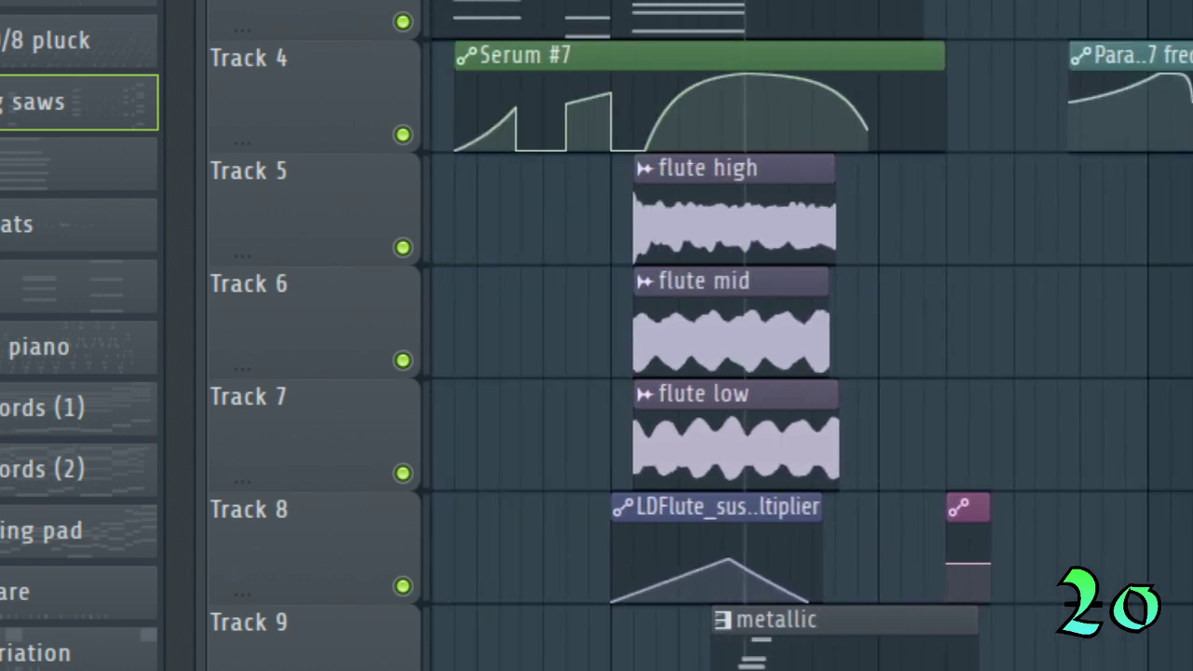
{"action": "scroll", "coordinate": [810, 336], "scroll_direction": "right", "scroll_amount": 4}
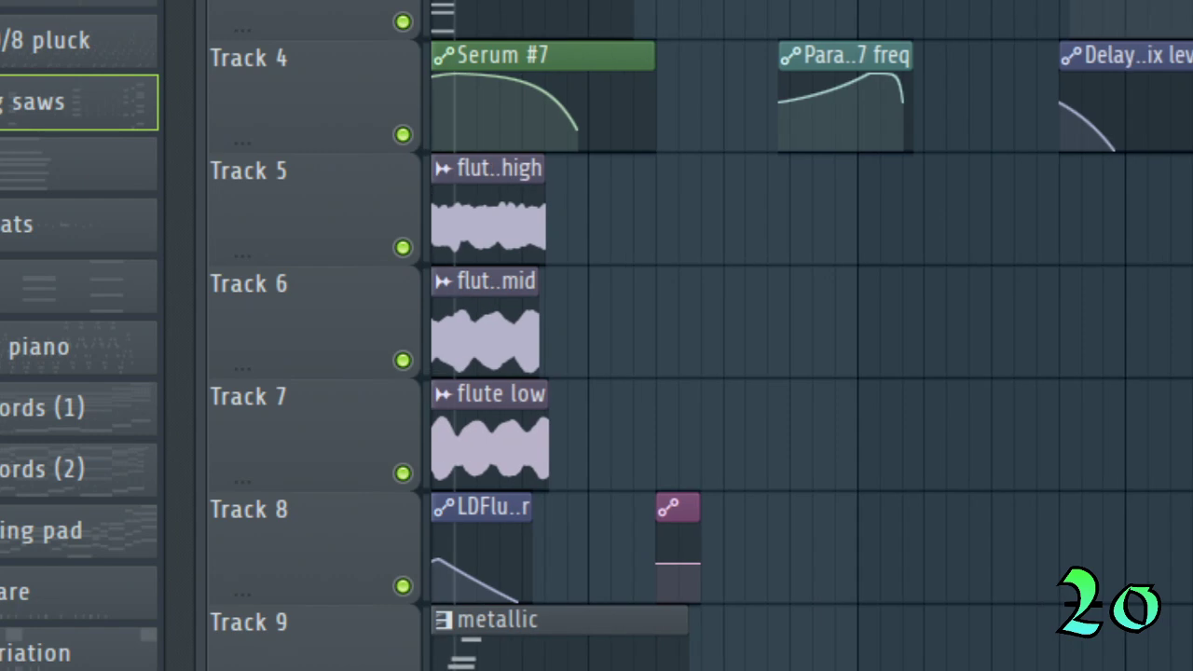
{"action": "key", "text": "Page_Down"}
{"action": "scroll", "coordinate": [811, 335], "scroll_direction": "right", "scroll_amount": 5}
{"action": "scroll", "coordinate": [811, 336], "scroll_direction": "left", "scroll_amount": 5}
{"action": "scroll", "coordinate": [1035, 443], "scroll_direction": "down", "scroll_amount": 5}
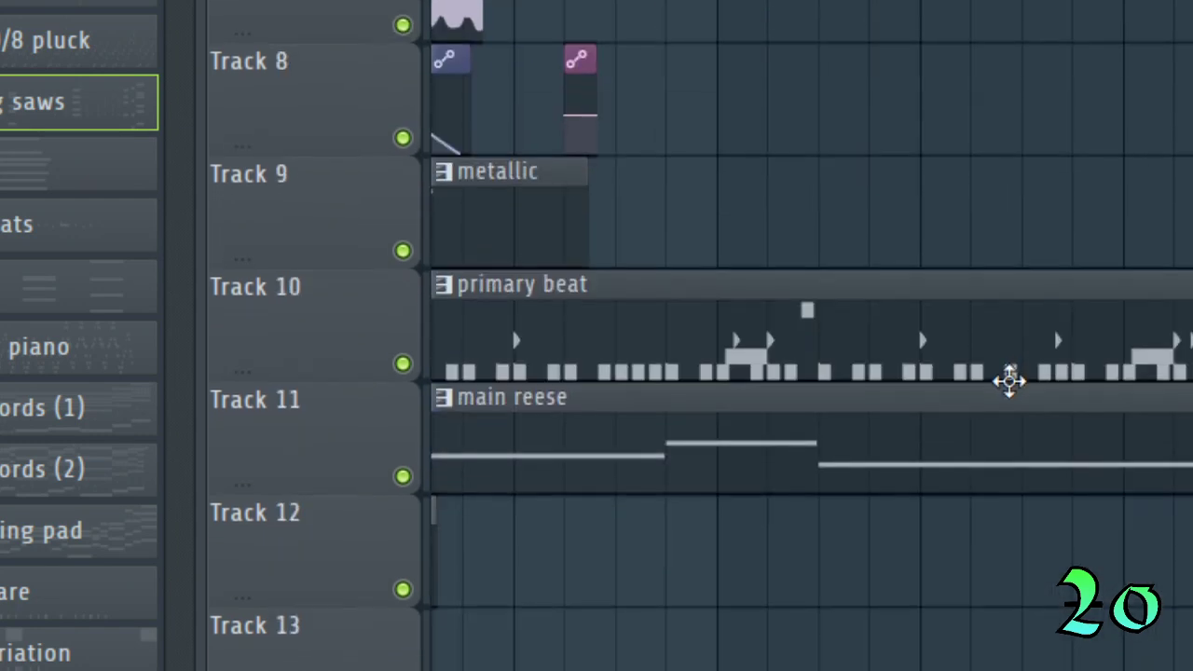
Open the running piano pattern's High Piano notes in the piano roll and show the start of the pattern close up.
{"action": "left_click", "coordinate": [774, 645]}
{"action": "key", "text": "F6"}
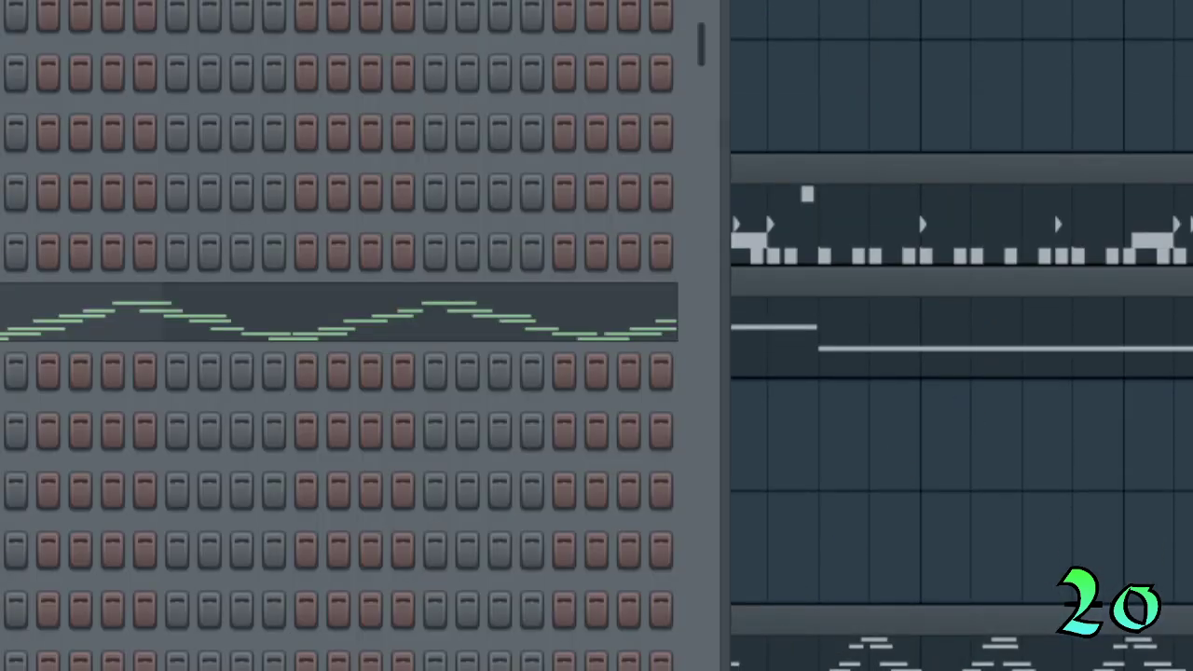
{"action": "key", "text": "F7"}
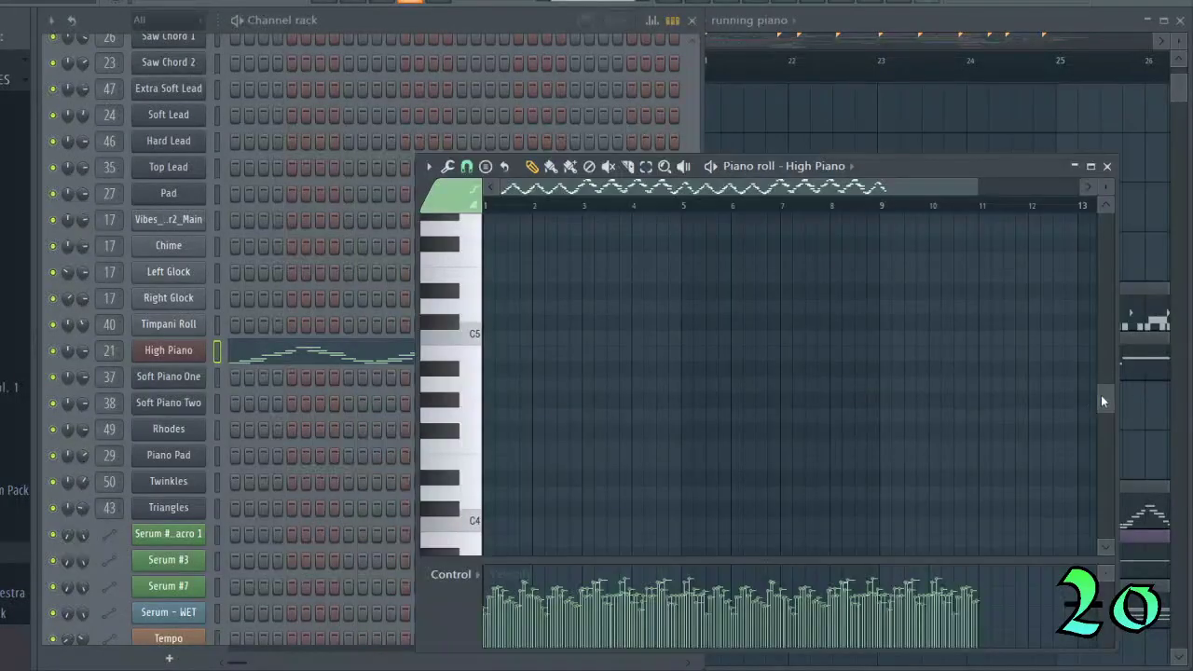
{"action": "left_click_drag", "start_coordinate": [1100, 395], "coordinate": [1102, 318]}
{"action": "left_click_drag", "start_coordinate": [980, 186], "coordinate": [671, 187]}
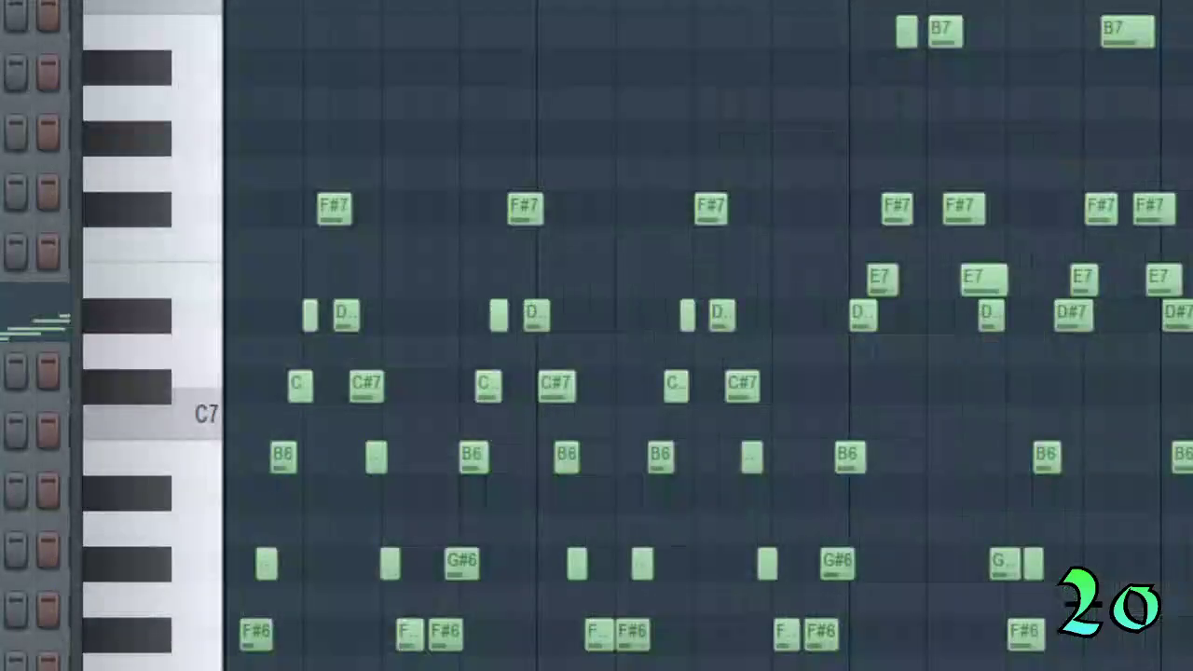
{"action": "left_click_drag", "start_coordinate": [738, 2], "coordinate": [512, 2]}
{"action": "scroll", "coordinate": [1093, 170], "scroll_direction": "down", "scroll_amount": 2}
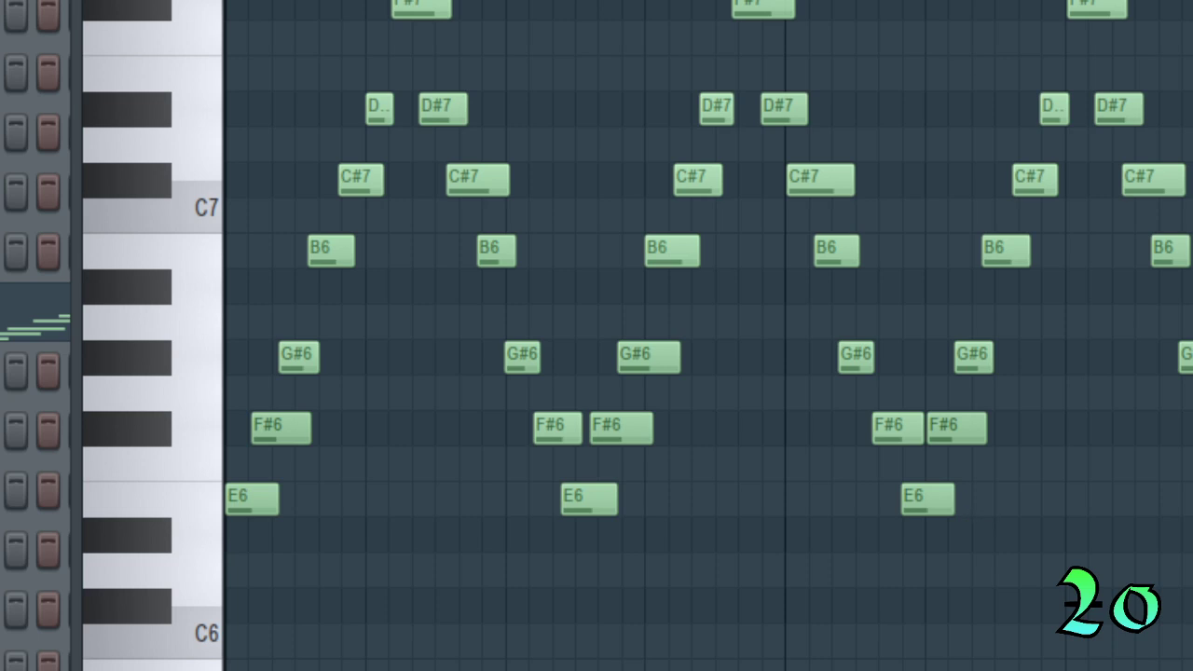
Examine the High Piano note runs from the start of the pattern onward, following how the figures change between bars.
{"action": "scroll", "coordinate": [708, 335], "scroll_direction": "right", "scroll_amount": 4}
{"action": "scroll", "coordinate": [879, 221], "scroll_direction": "up", "scroll_amount": 3}
{"action": "scroll", "coordinate": [1019, 269], "scroll_direction": "down", "scroll_amount": 3}
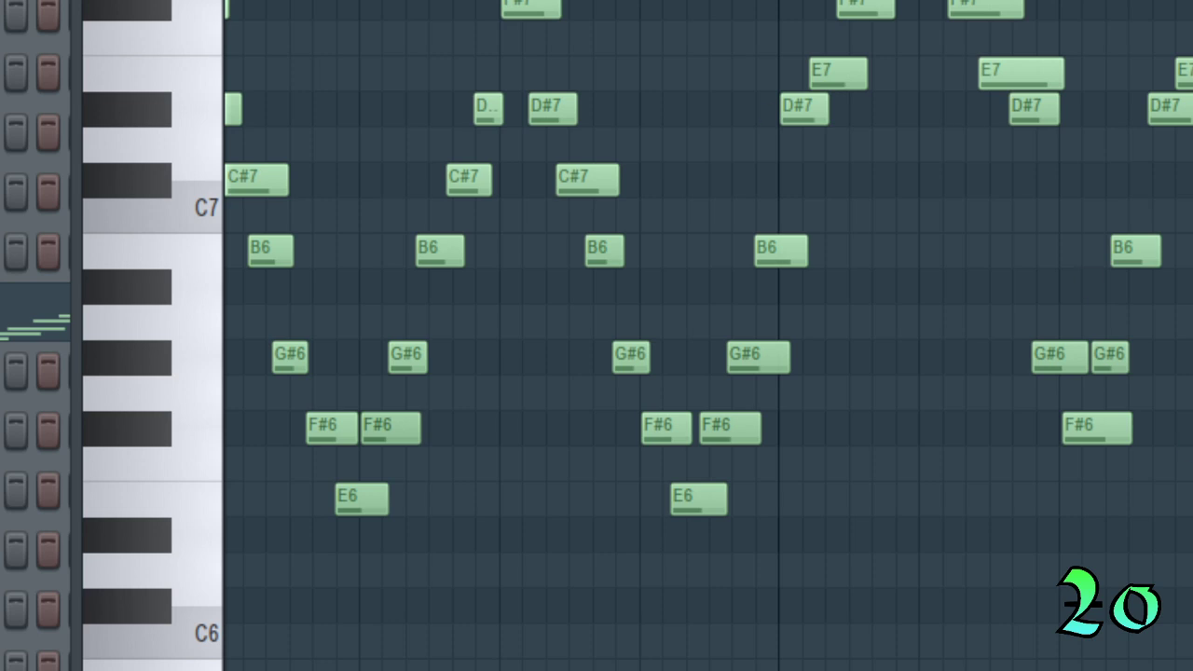
{"action": "scroll", "coordinate": [811, 501], "scroll_direction": "right", "scroll_amount": 2}
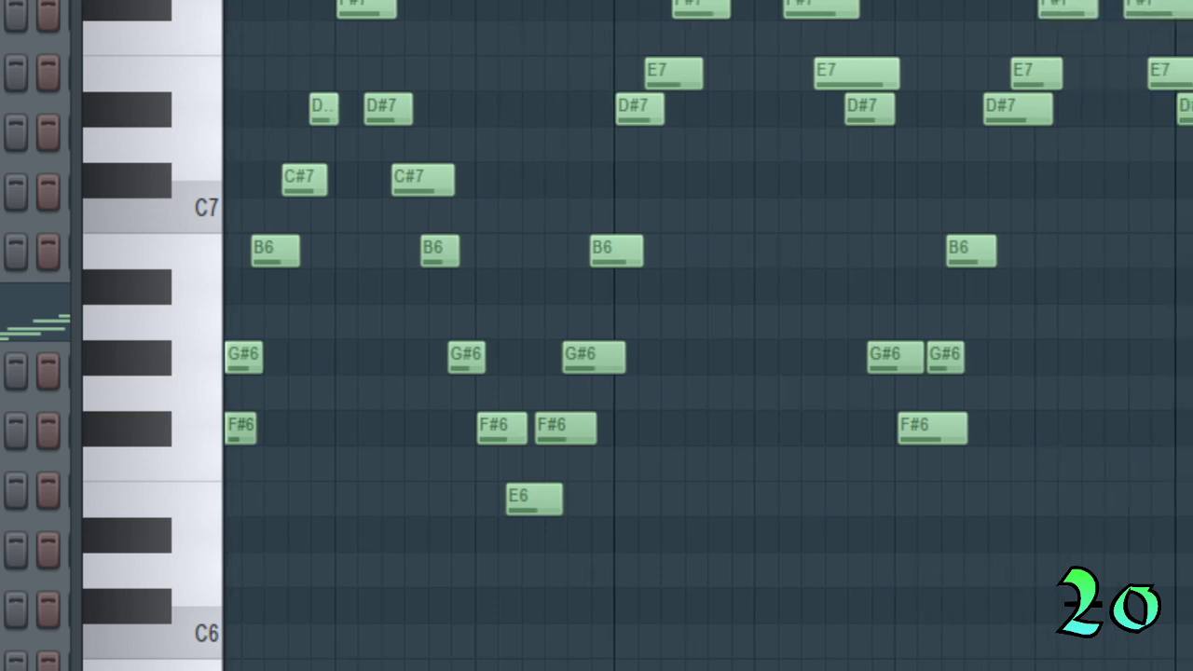
{"action": "scroll", "coordinate": [610, 4], "scroll_direction": "right", "scroll_amount": 3}
{"action": "scroll", "coordinate": [669, 414], "scroll_direction": "right", "scroll_amount": 5}
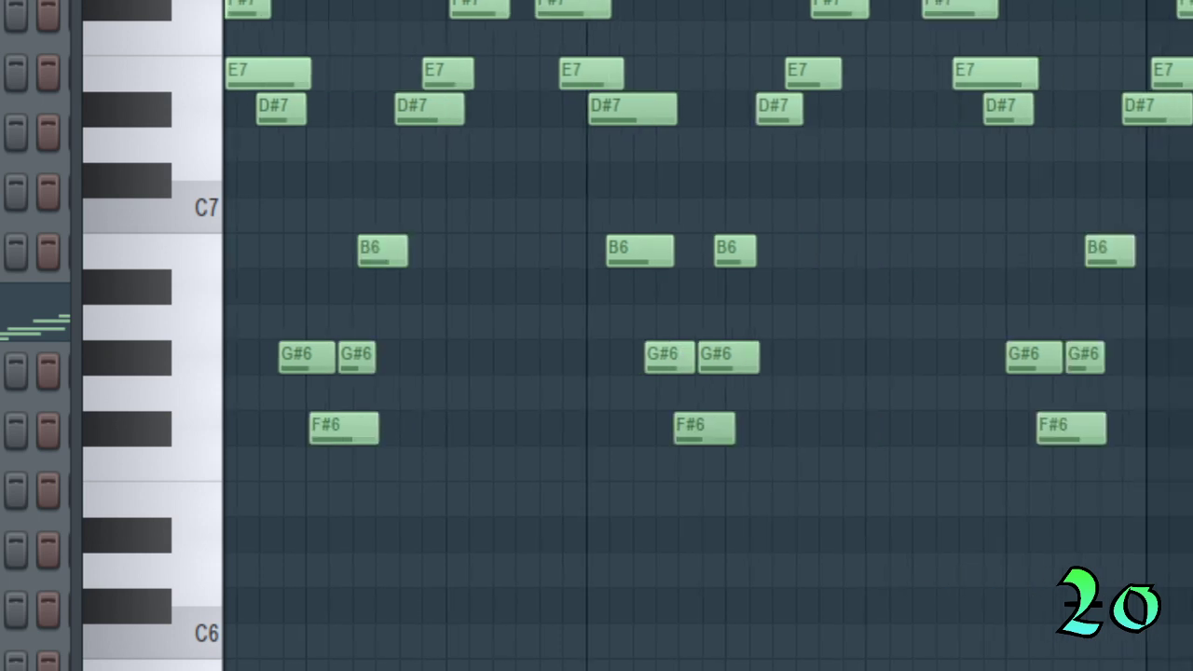
{"action": "scroll", "coordinate": [708, 336], "scroll_direction": "right", "scroll_amount": 5}
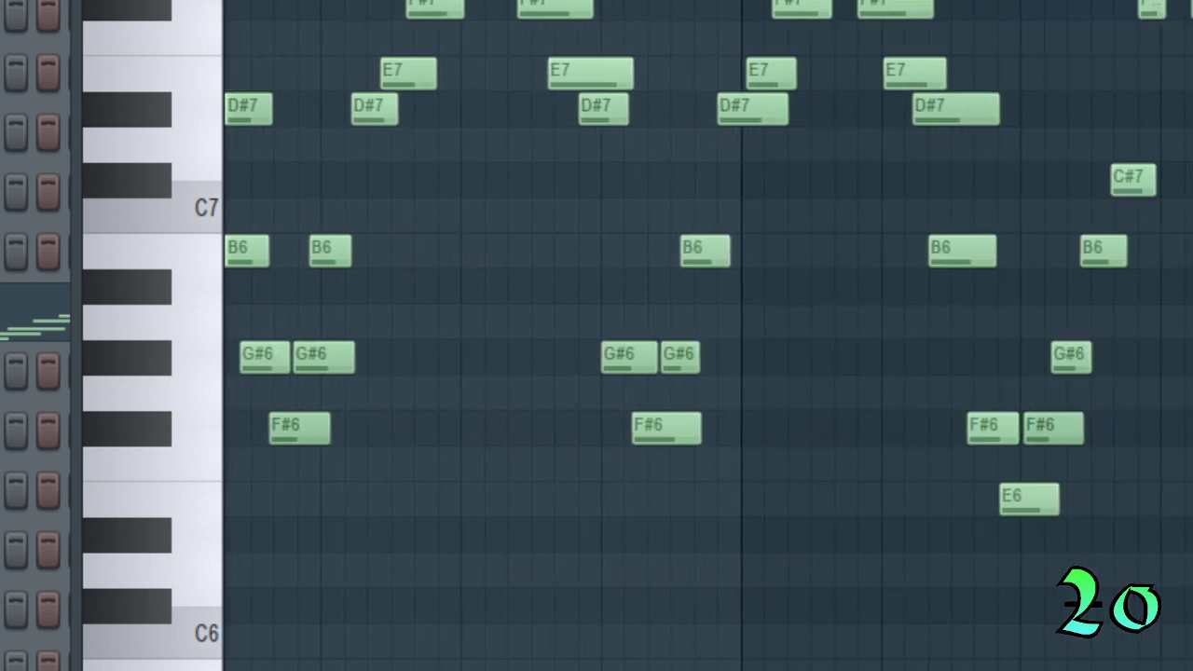
{"action": "scroll", "coordinate": [708, 336], "scroll_direction": "right", "scroll_amount": 5}
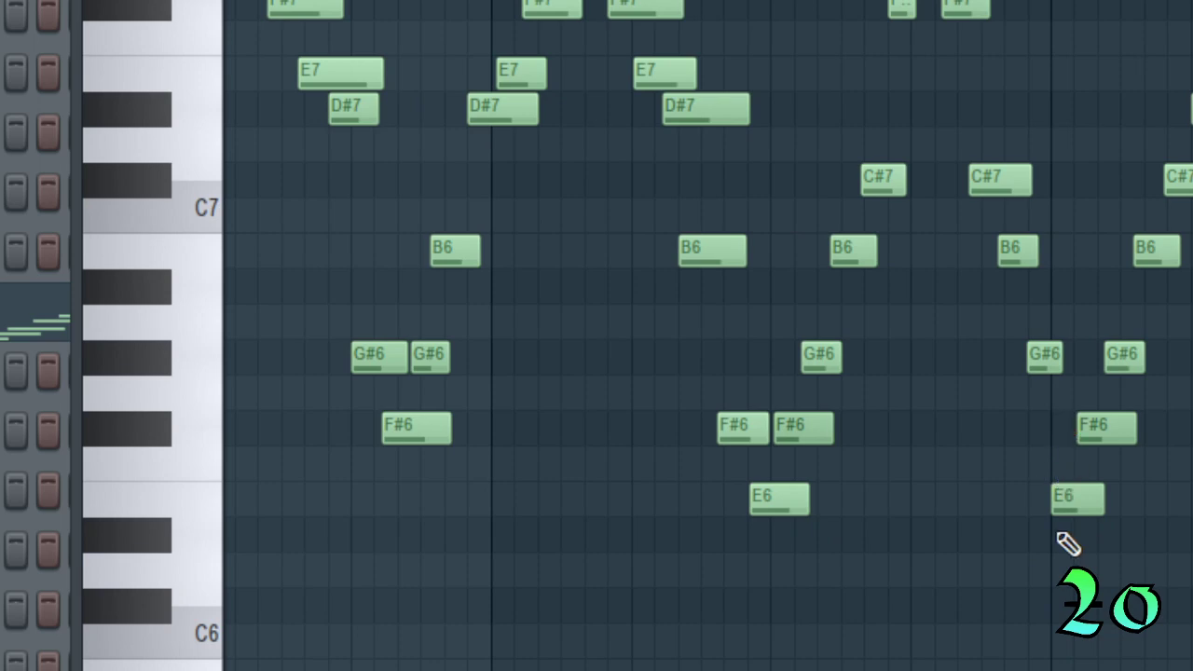
Compare the High Piano runs' lowest and highest notes, from E6 up to B7, across the pattern.
{"action": "scroll", "coordinate": [1065, 544], "scroll_direction": "up", "scroll_amount": 5}
{"action": "scroll", "coordinate": [1078, 128], "scroll_direction": "up", "scroll_amount": 2}
{"action": "scroll", "coordinate": [1060, 77], "scroll_direction": "down", "scroll_amount": 10}
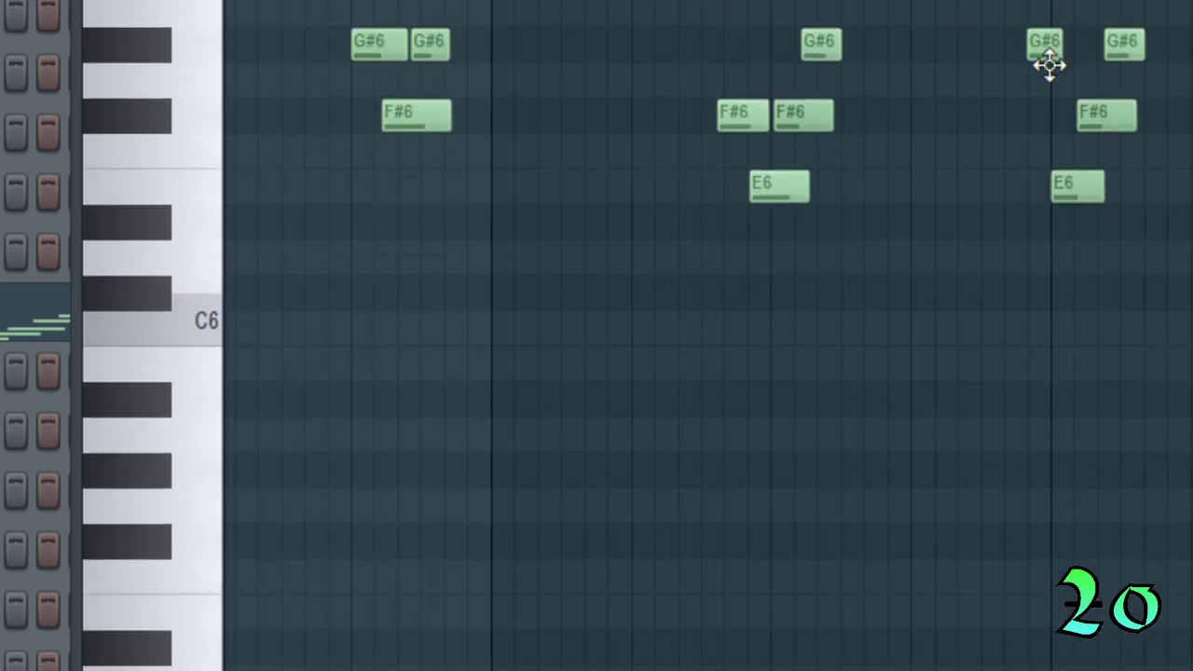
{"action": "scroll", "coordinate": [1055, 169], "scroll_direction": "up", "scroll_amount": 4}
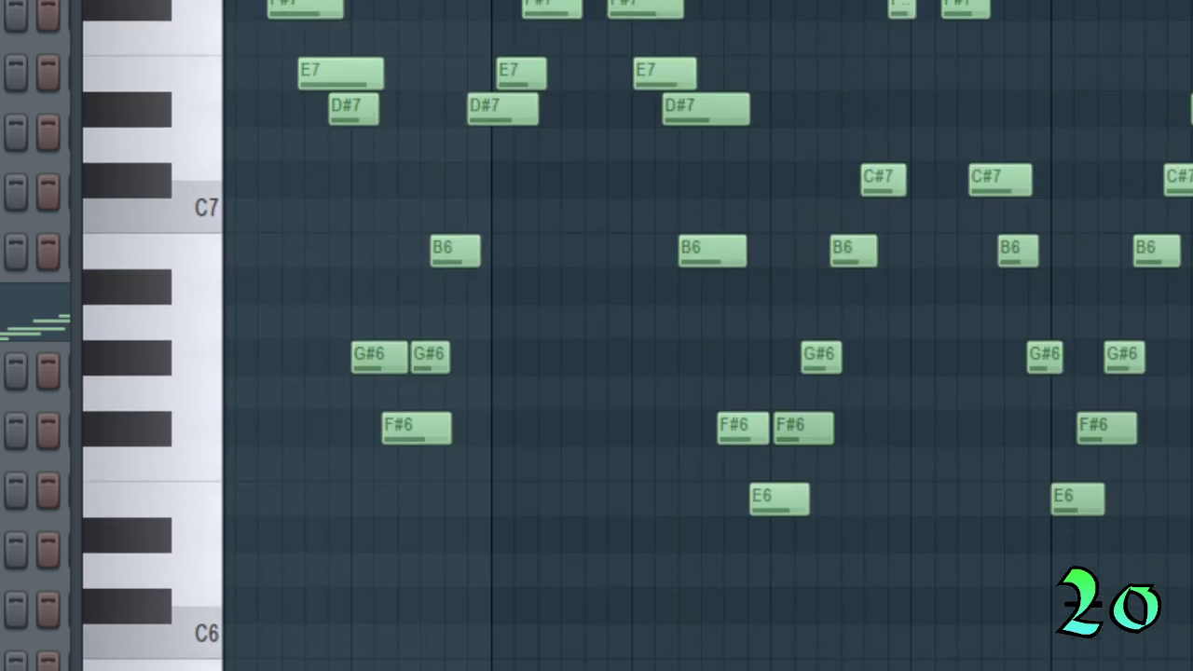
{"action": "scroll", "coordinate": [1059, 165], "scroll_direction": "left", "scroll_amount": 1}
{"action": "scroll", "coordinate": [708, 335], "scroll_direction": "down", "scroll_amount": 3}
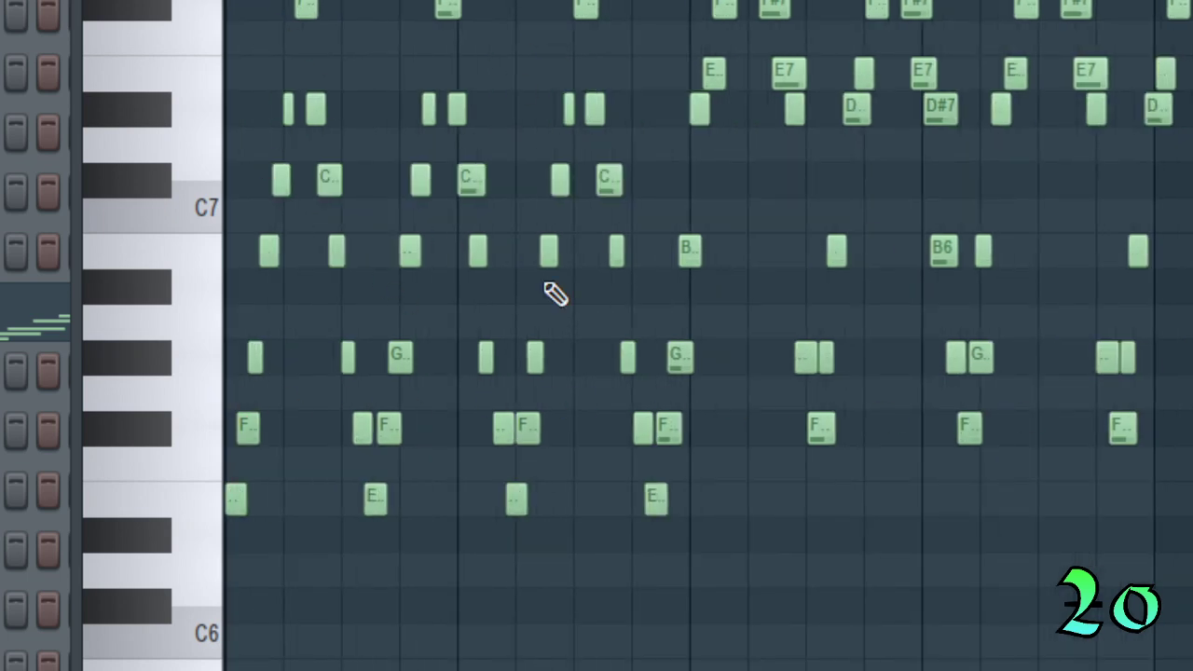
{"action": "scroll", "coordinate": [764, 273], "scroll_direction": "up", "scroll_amount": 3}
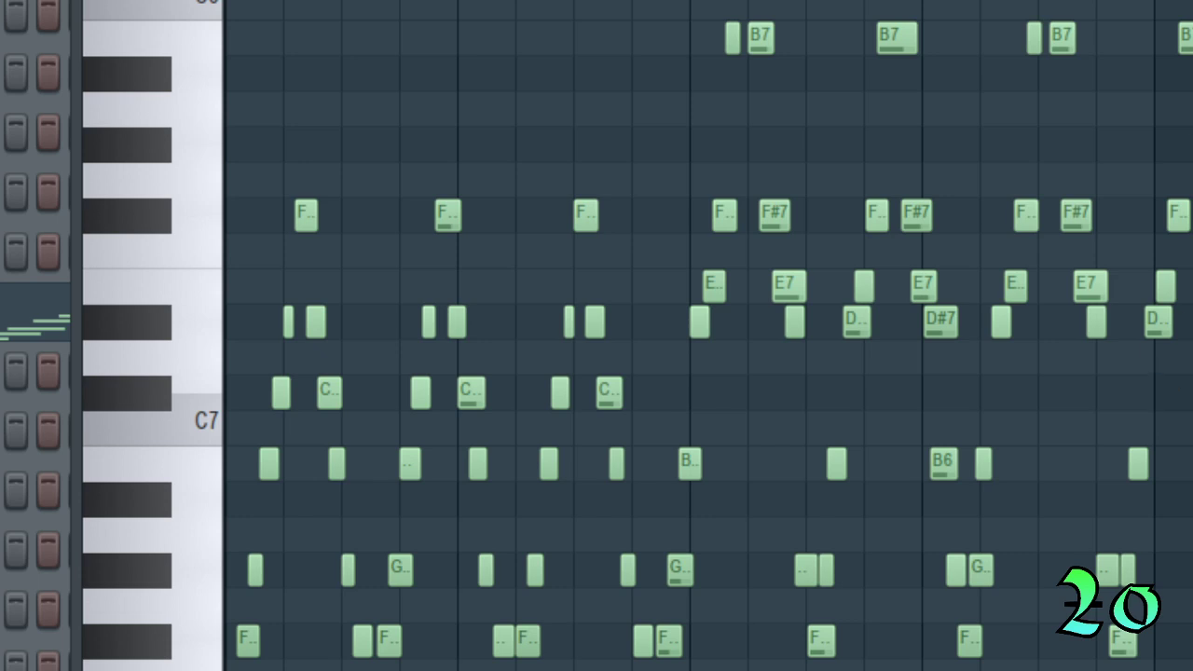
{"action": "scroll", "coordinate": [616, 335], "scroll_direction": "down", "scroll_amount": 6}
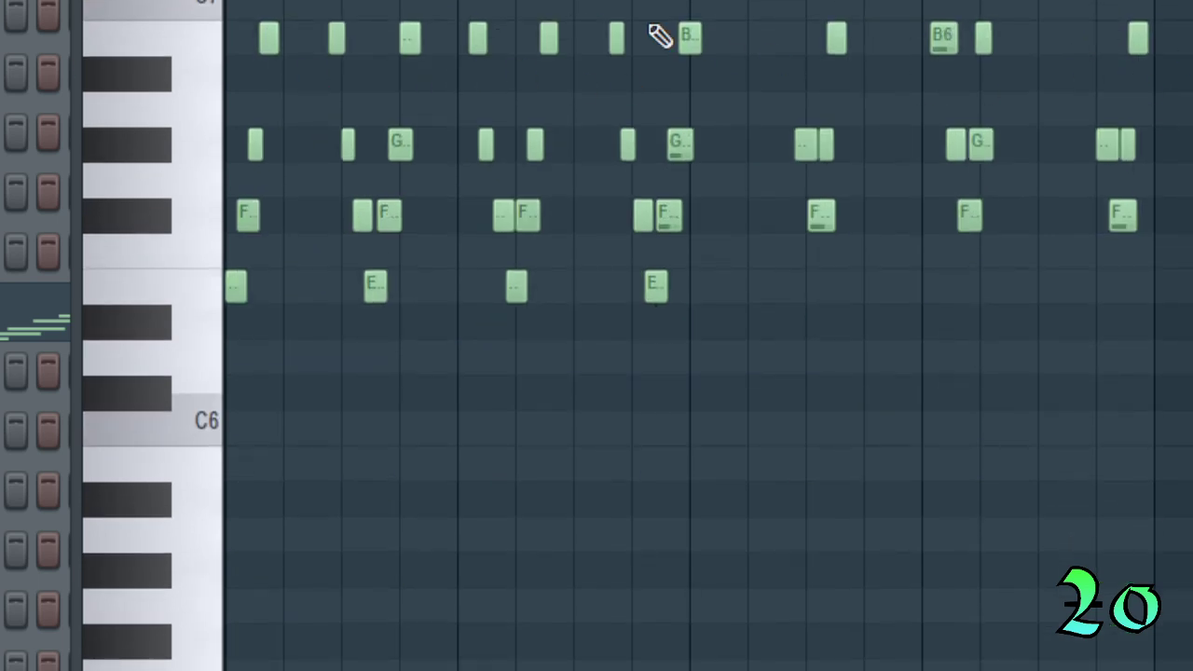
{"action": "scroll", "coordinate": [1172, 129], "scroll_direction": "up", "scroll_amount": 4}
{"action": "scroll", "coordinate": [1172, 129], "scroll_direction": "up", "scroll_amount": 1}
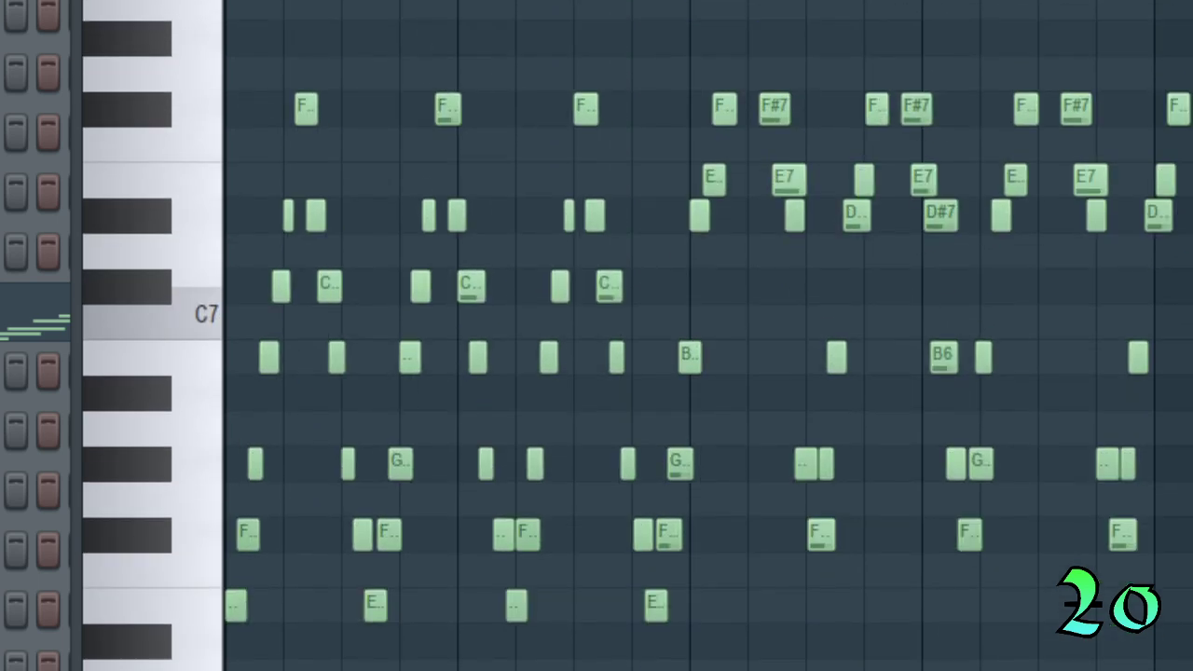
{"action": "scroll", "coordinate": [851, 229], "scroll_direction": "down", "scroll_amount": 2}
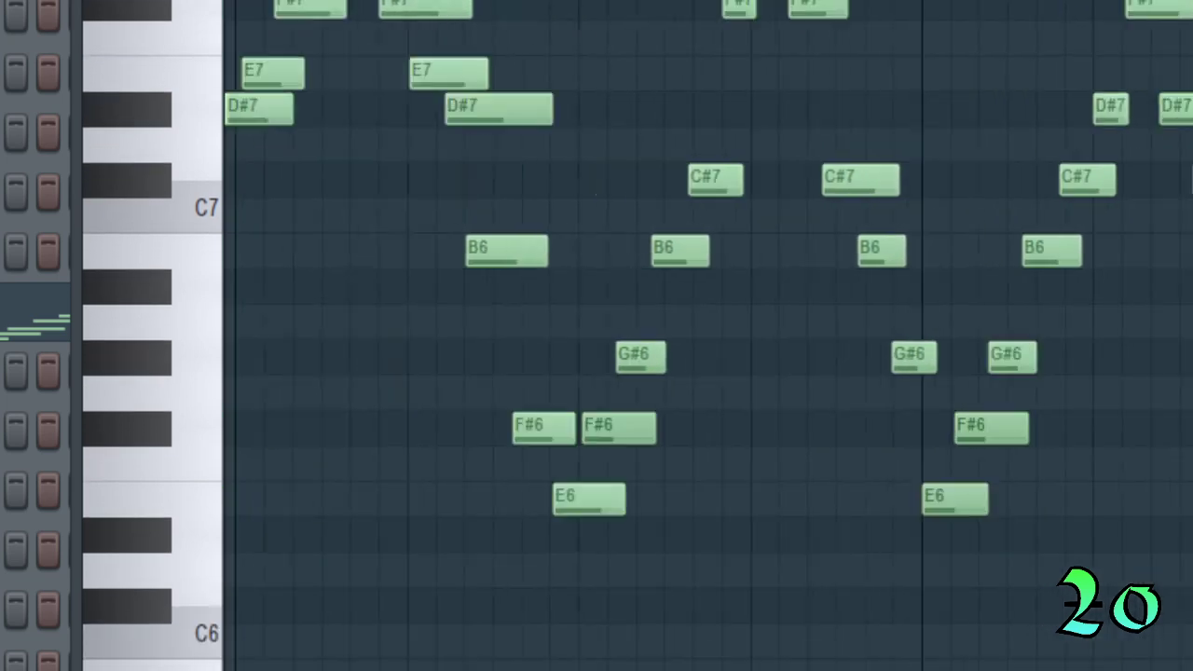
{"action": "scroll", "coordinate": [707, 335], "scroll_direction": "down", "scroll_amount": 4}
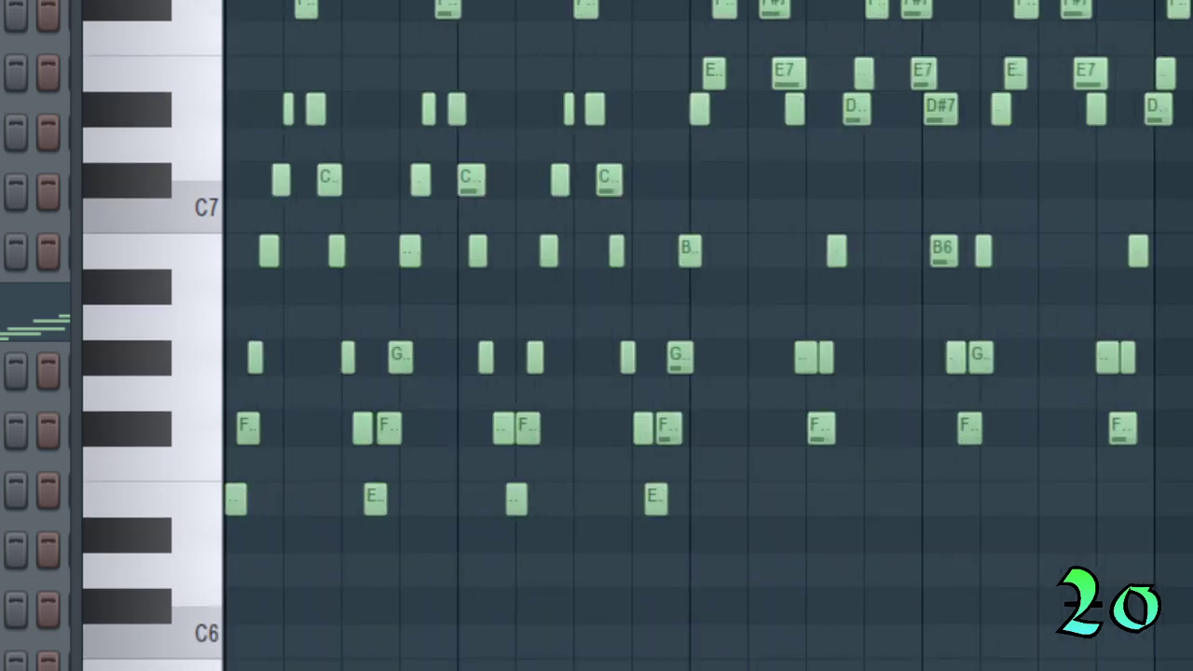
{"action": "scroll", "coordinate": [707, 335], "scroll_direction": "up", "scroll_amount": 3}
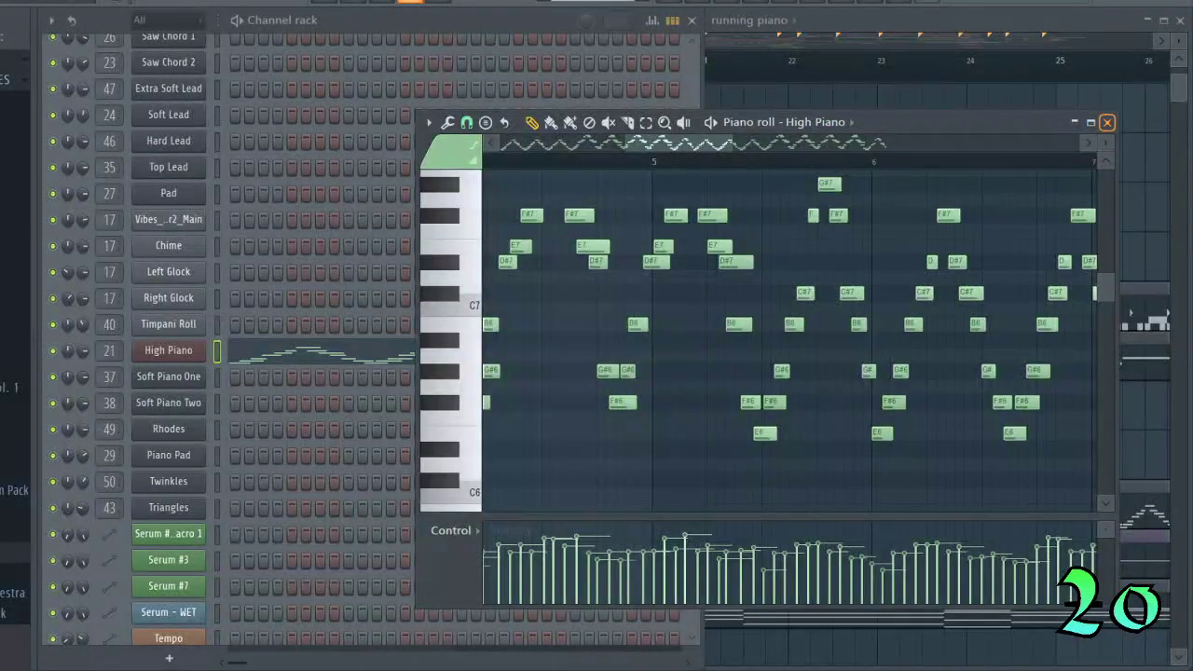
Close the piano roll and show the playlist section from the primary marker past the sing marker.
{"action": "left_click", "coordinate": [1106, 123]}
{"action": "scroll", "coordinate": [871, 223], "scroll_direction": "up", "scroll_amount": 3}
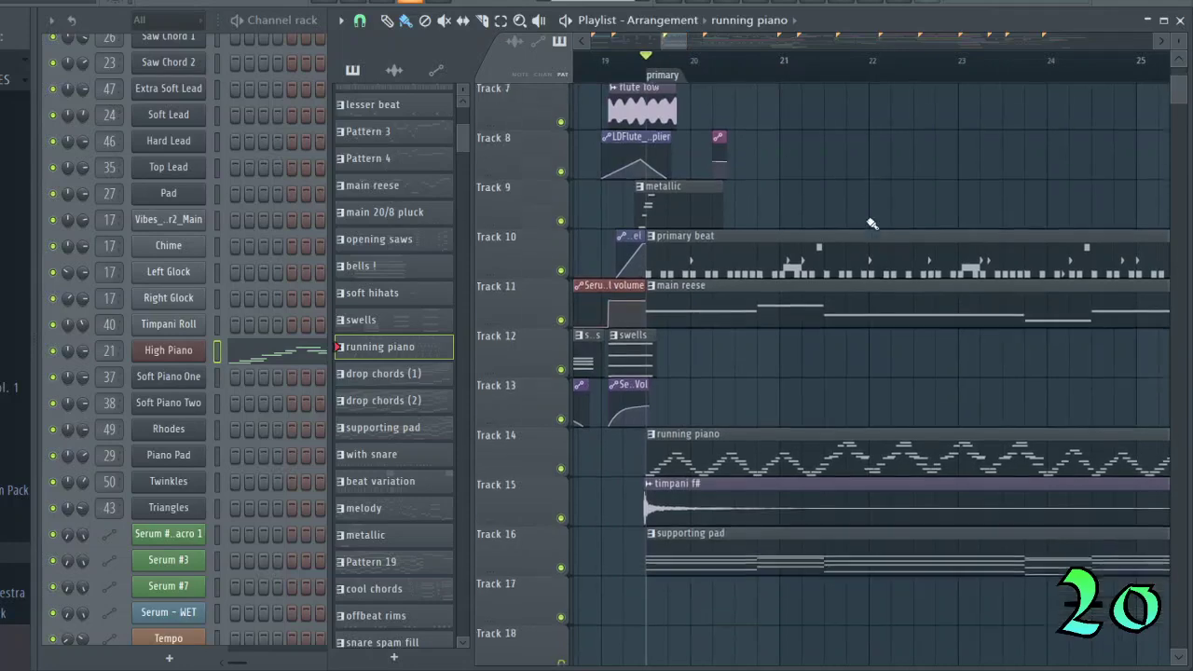
{"action": "scroll", "coordinate": [871, 223], "scroll_direction": "down", "scroll_amount": 1}
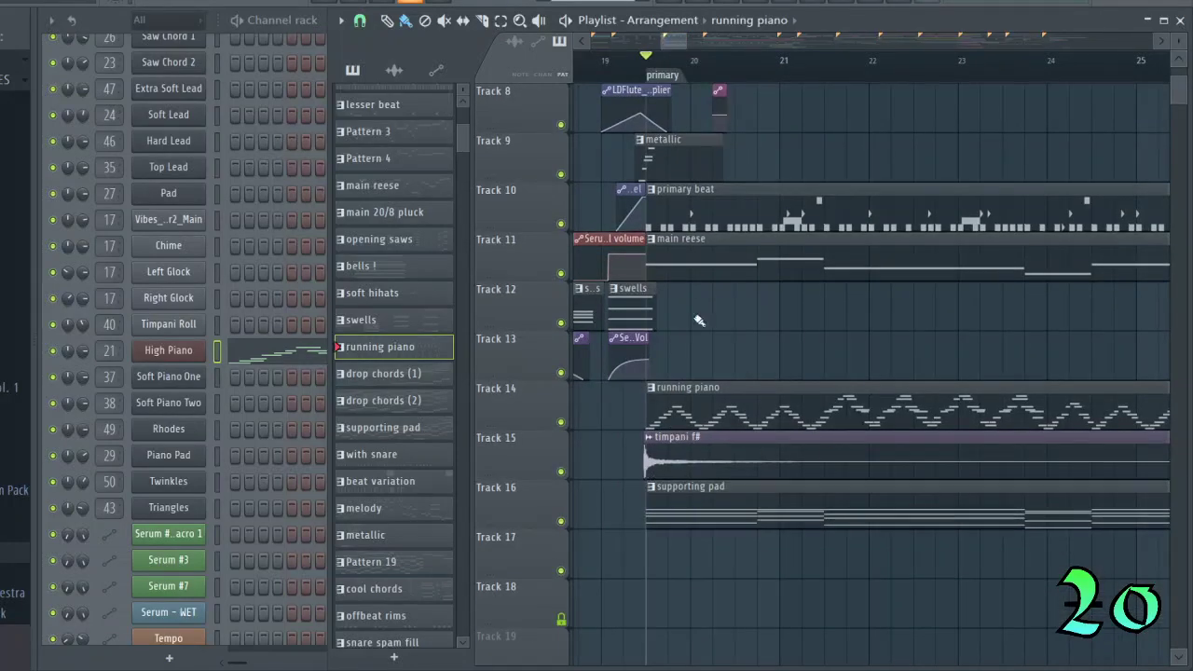
{"action": "left_click_drag", "start_coordinate": [681, 34], "coordinate": [723, 43]}
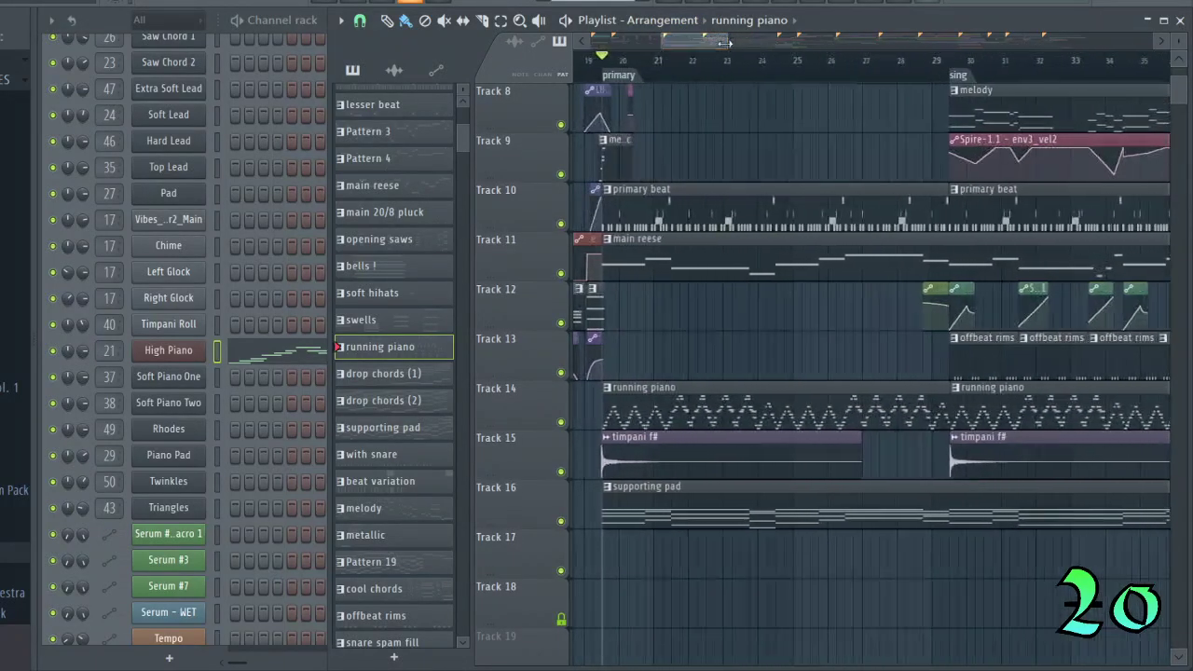
Solo Track 16 with the supporting pad clip and audition it from the primary marker.
{"action": "right_click", "coordinate": [560, 520]}
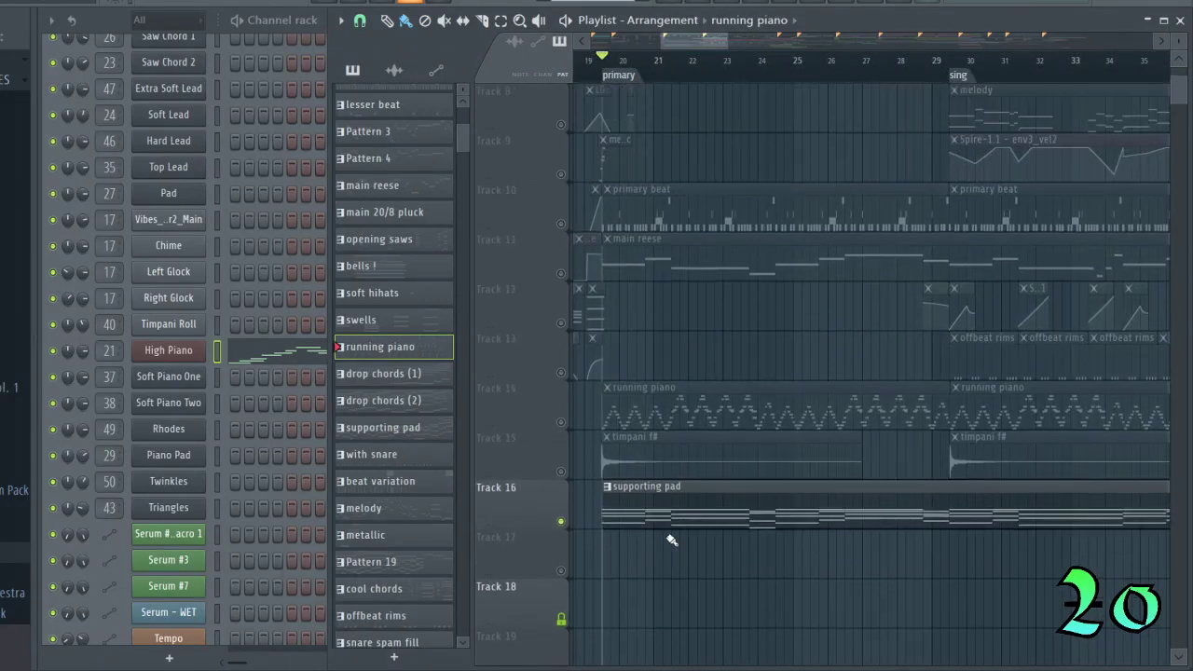
{"action": "scroll", "coordinate": [600, 162], "scroll_direction": "up", "scroll_amount": 3}
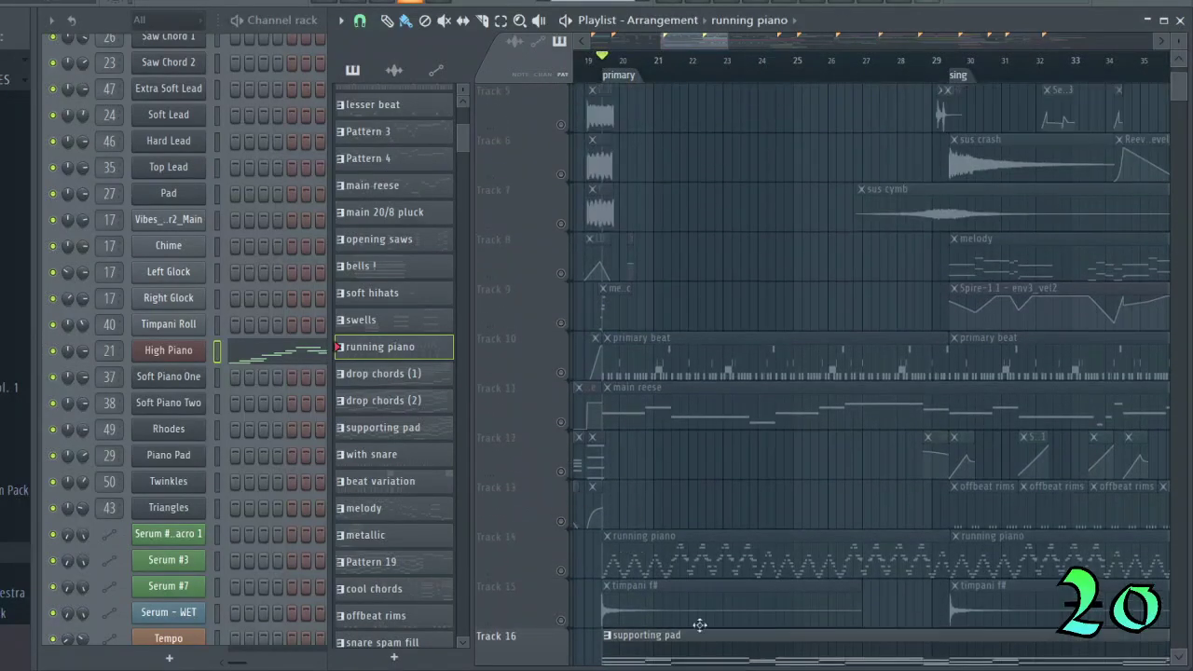
{"action": "scroll", "coordinate": [694, 620], "scroll_direction": "down", "scroll_amount": 1}
{"action": "right_click", "coordinate": [563, 622]}
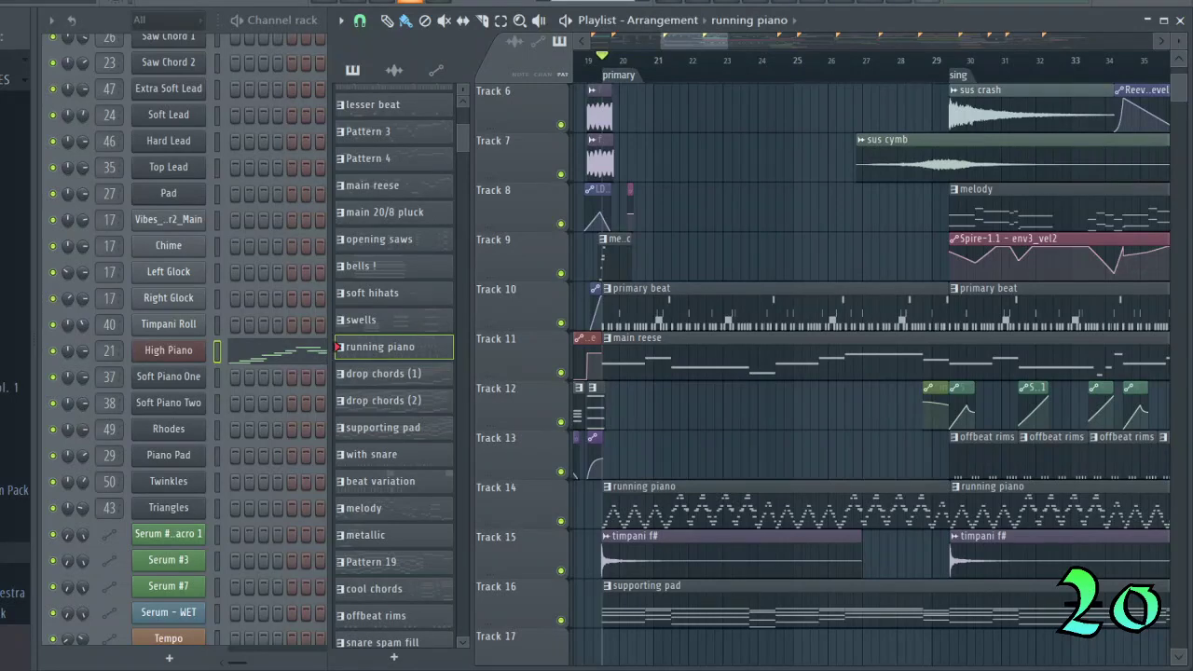
{"action": "right_click", "coordinate": [561, 621]}
{"action": "key", "text": "space"}
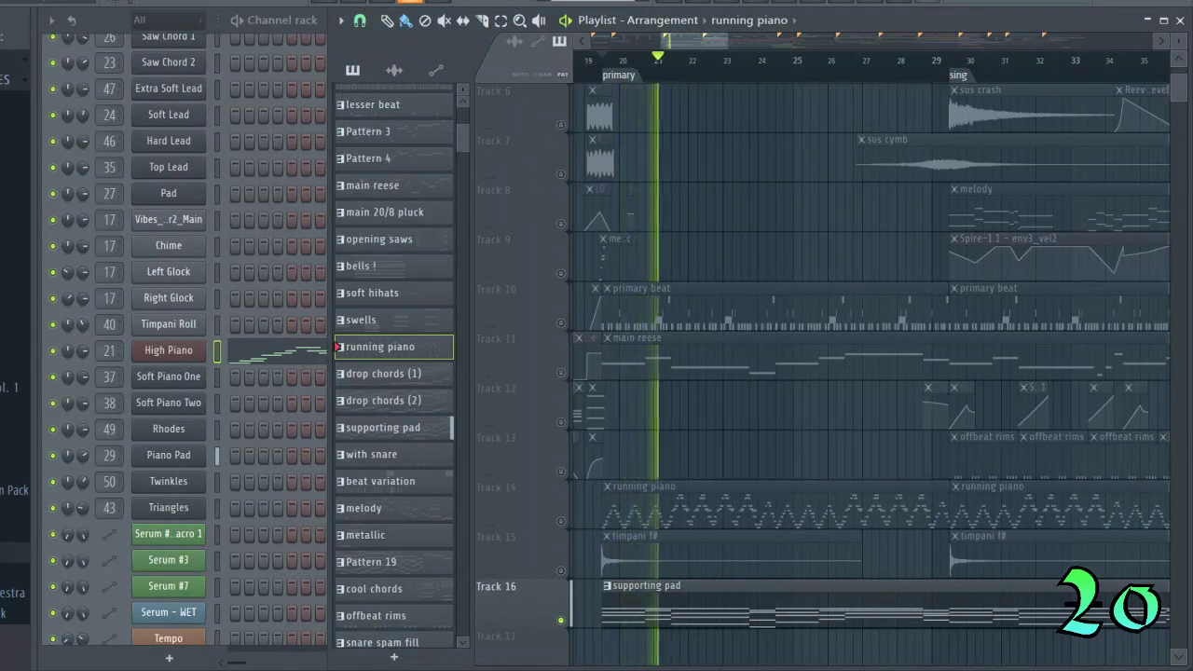
{"action": "key", "text": "space"}
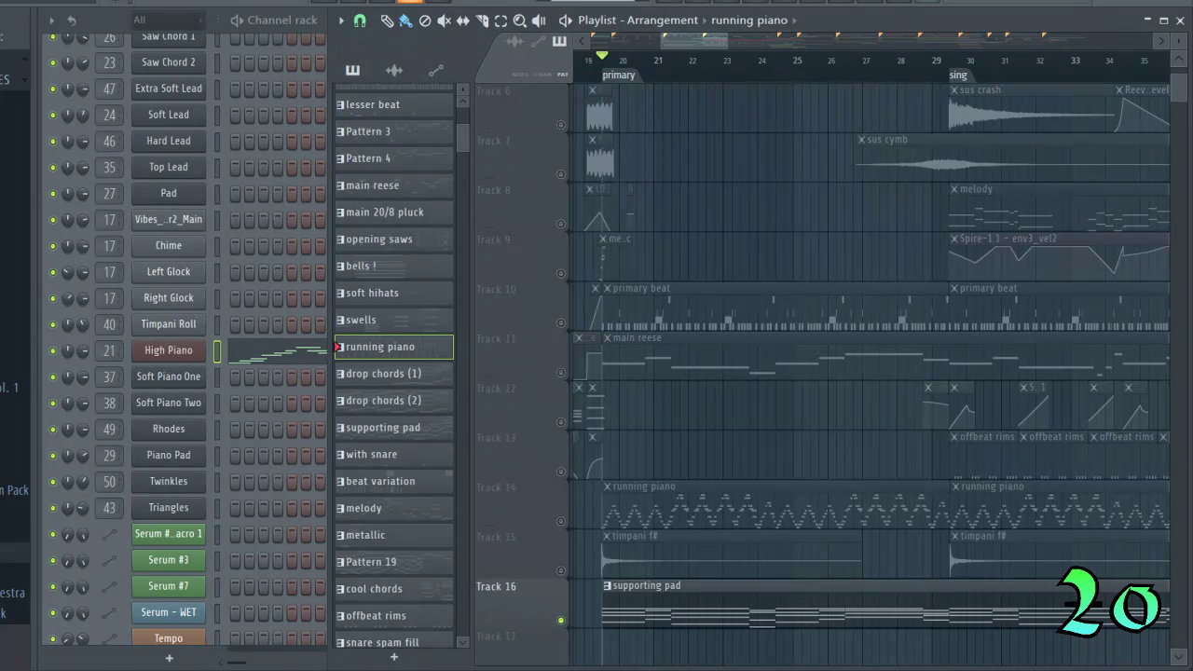
Solo Track 12 in the playlist and move the playhead to about bar 30, just after the sing marker.
{"action": "left_click", "coordinate": [930, 391]}
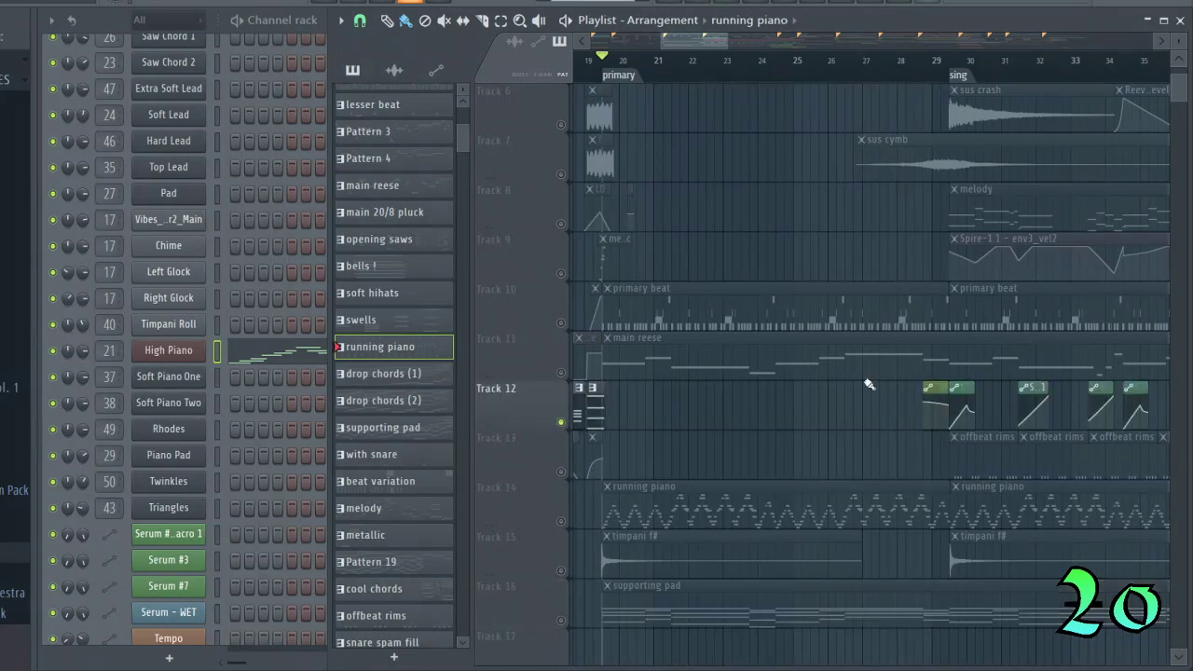
{"action": "left_click", "coordinate": [559, 586]}
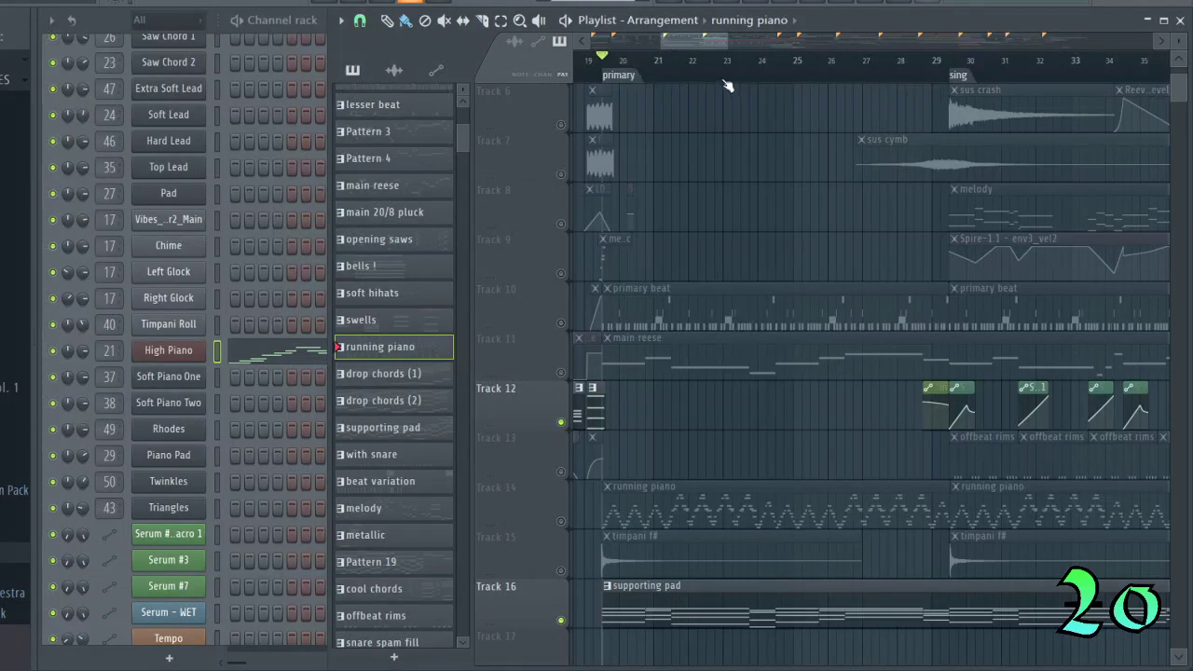
{"action": "left_click_drag", "start_coordinate": [637, 72], "coordinate": [978, 67]}
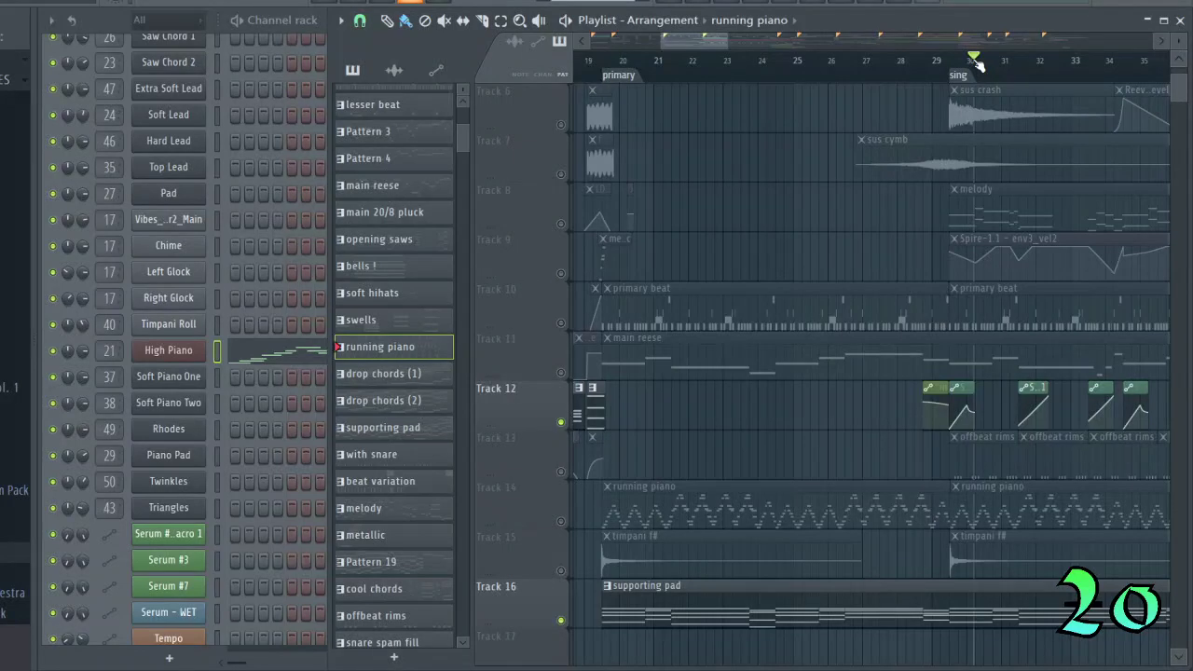
{"action": "right_click", "coordinate": [560, 422]}
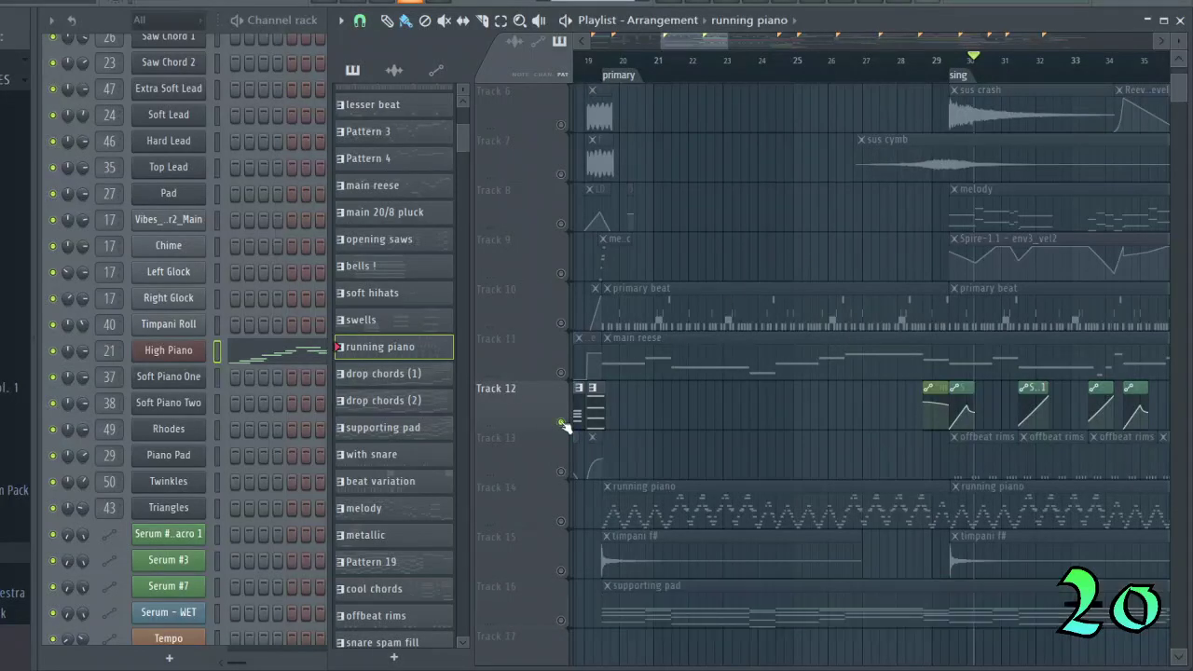
Unsolo Track 12 and survey all the playlist tracks between the primary and sing markers, up to Track 1.
{"action": "right_click", "coordinate": [561, 422]}
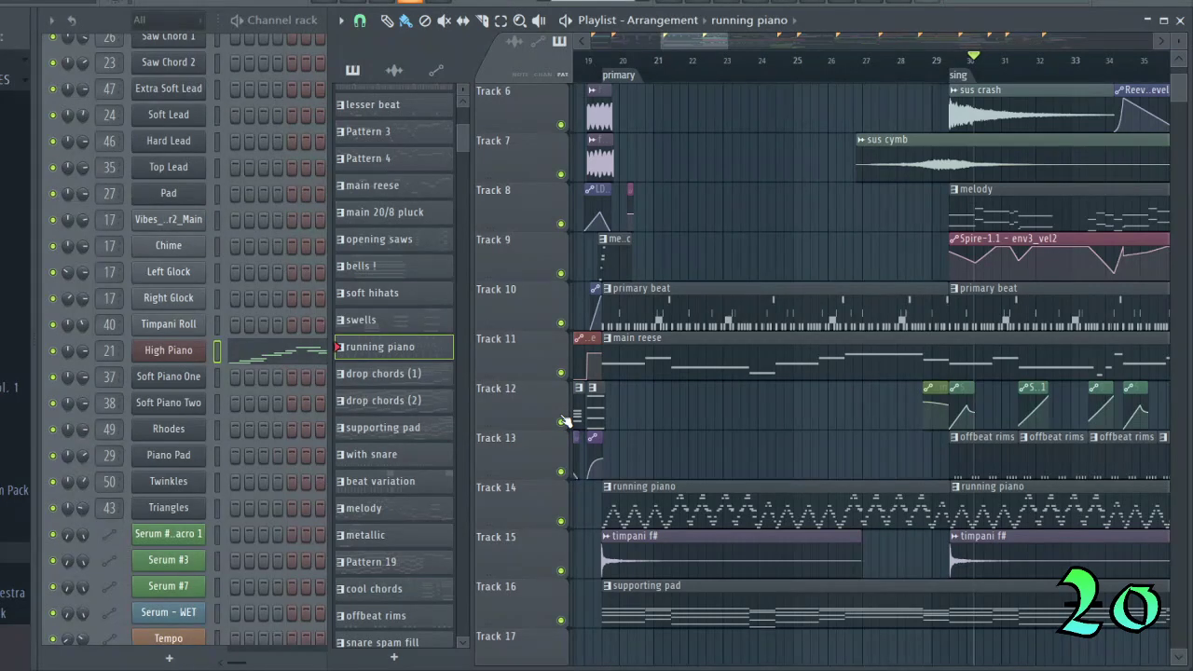
{"action": "scroll", "coordinate": [689, 158], "scroll_direction": "right", "scroll_amount": 5}
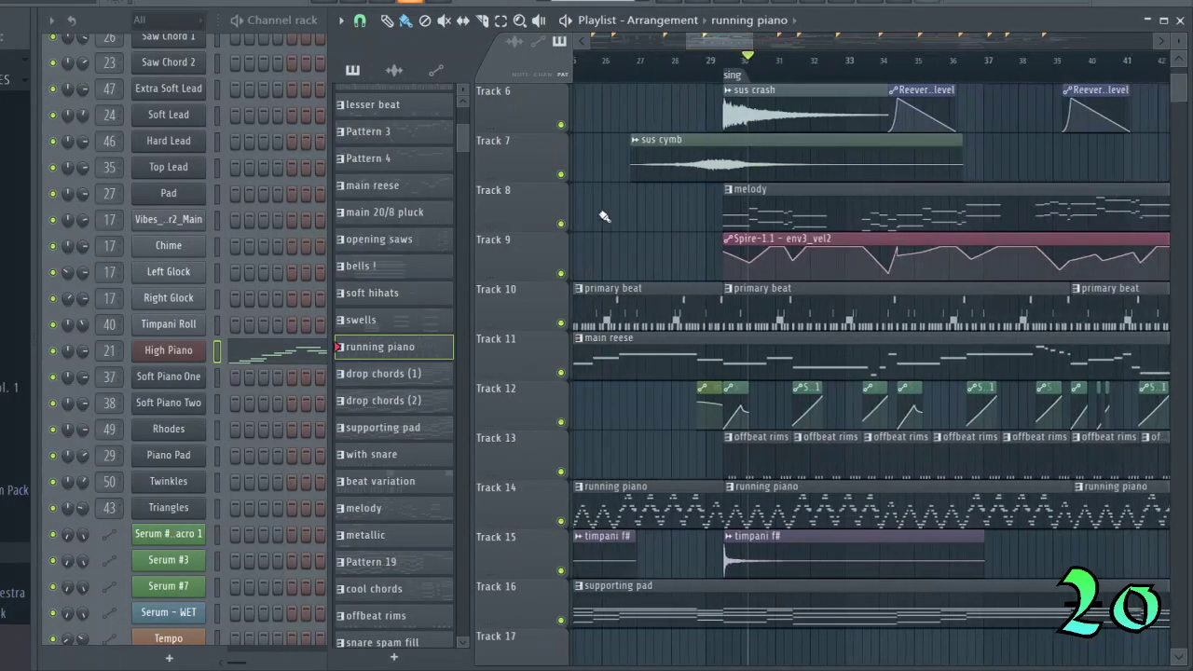
{"action": "scroll", "coordinate": [620, 274], "scroll_direction": "up", "scroll_amount": 3}
{"action": "scroll", "coordinate": [619, 275], "scroll_direction": "up", "scroll_amount": 2}
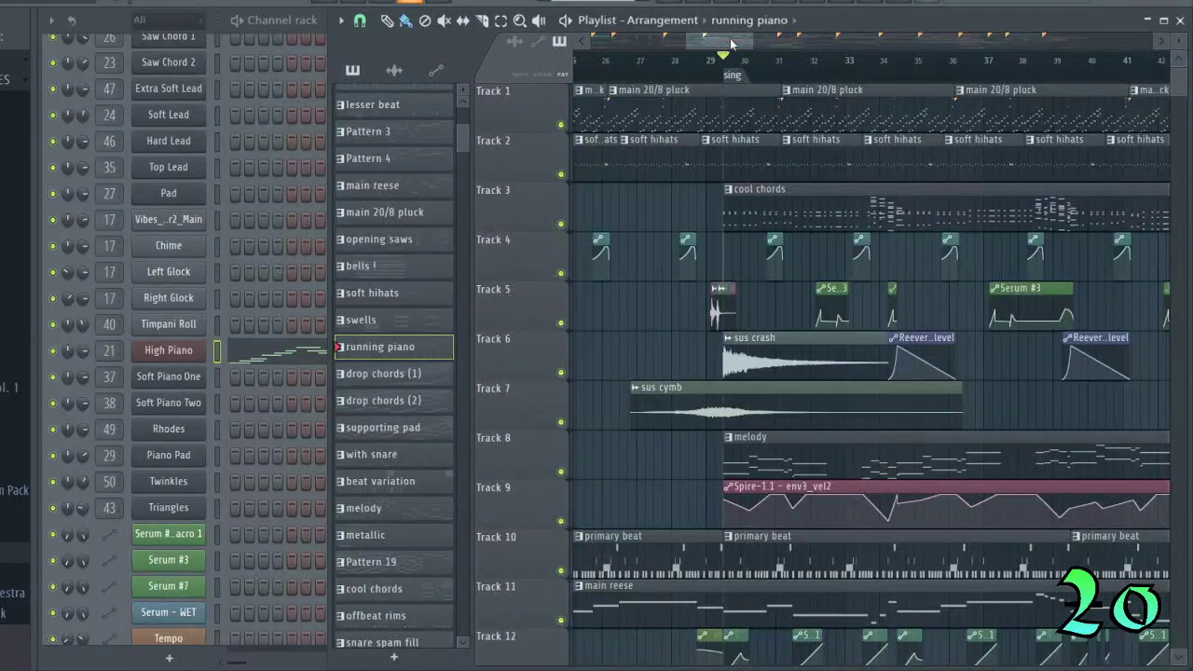
{"action": "left_click_drag", "start_coordinate": [724, 39], "coordinate": [706, 41]}
{"action": "scroll", "coordinate": [722, 379], "scroll_direction": "down", "scroll_amount": 4}
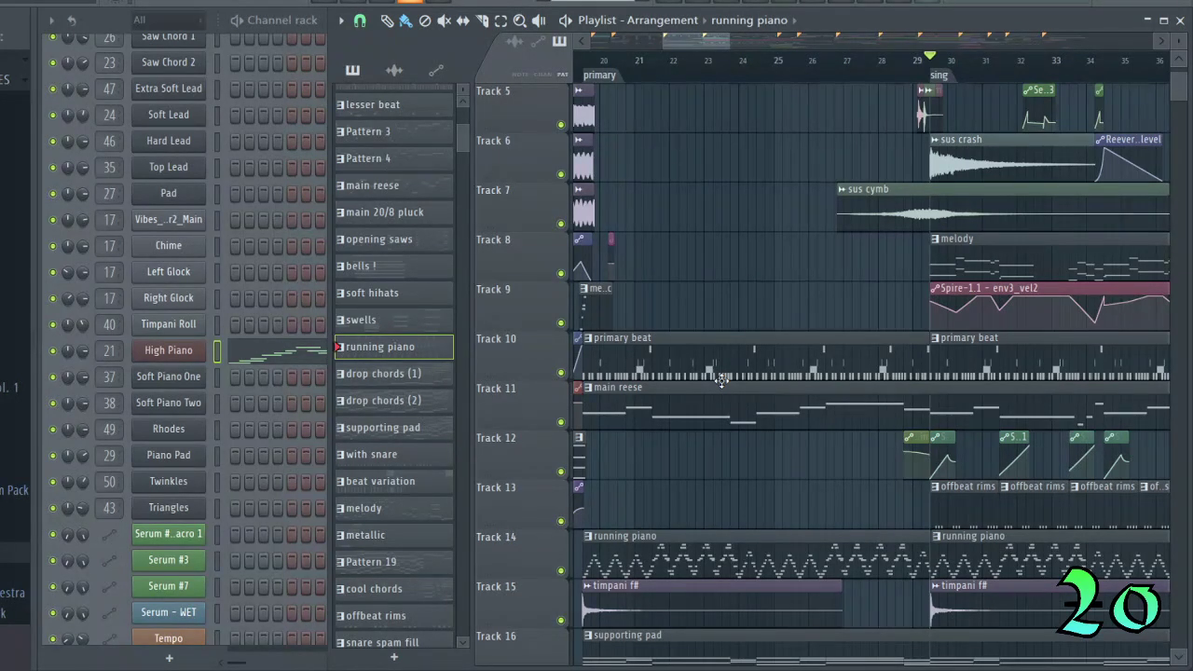
{"action": "left_click_drag", "start_coordinate": [698, 43], "coordinate": [718, 45]}
{"action": "scroll", "coordinate": [643, 289], "scroll_direction": "up", "scroll_amount": 2}
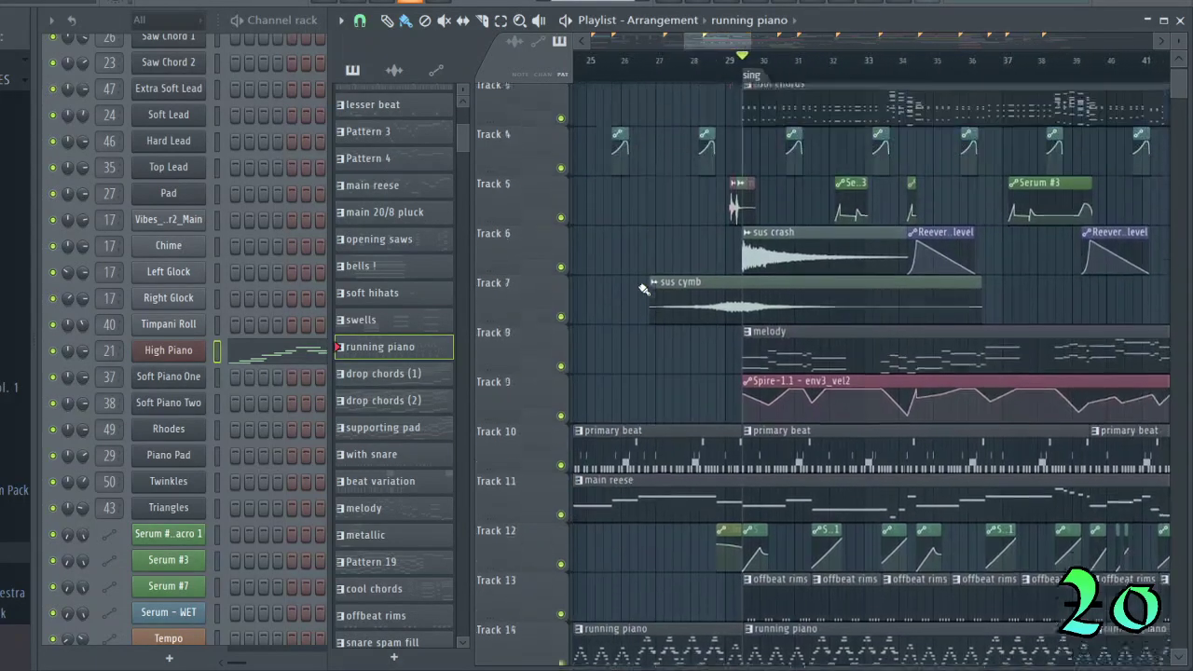
{"action": "scroll", "coordinate": [644, 294], "scroll_direction": "up", "scroll_amount": 2}
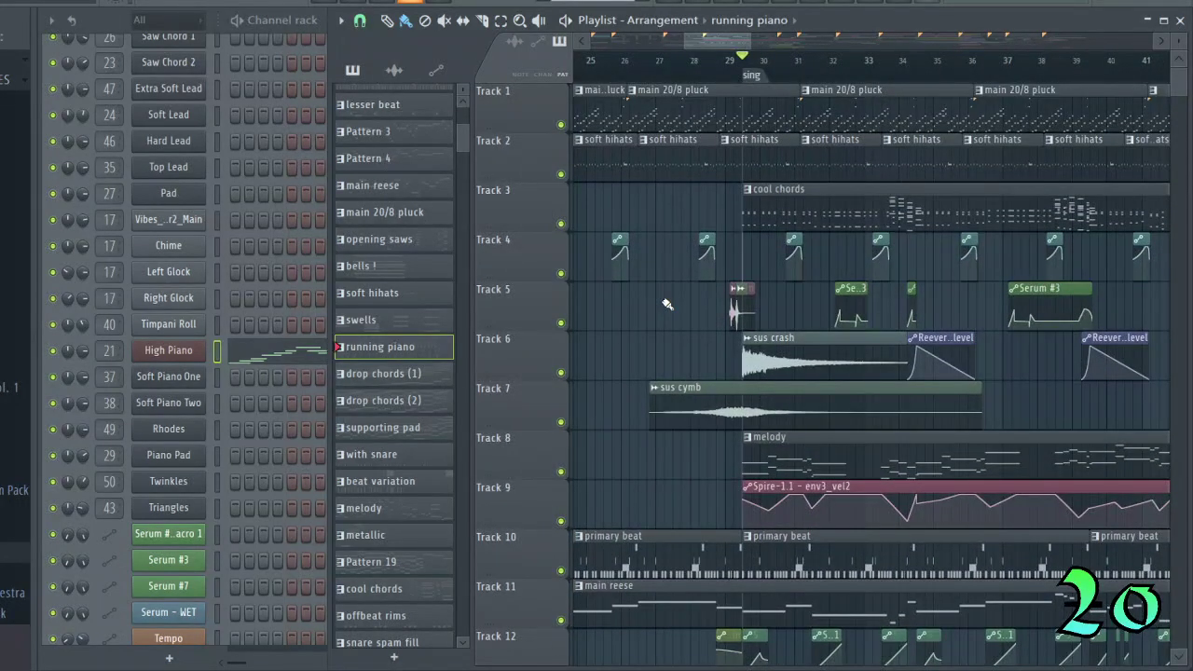
{"action": "scroll", "coordinate": [582, 331], "scroll_direction": "up", "scroll_amount": 2}
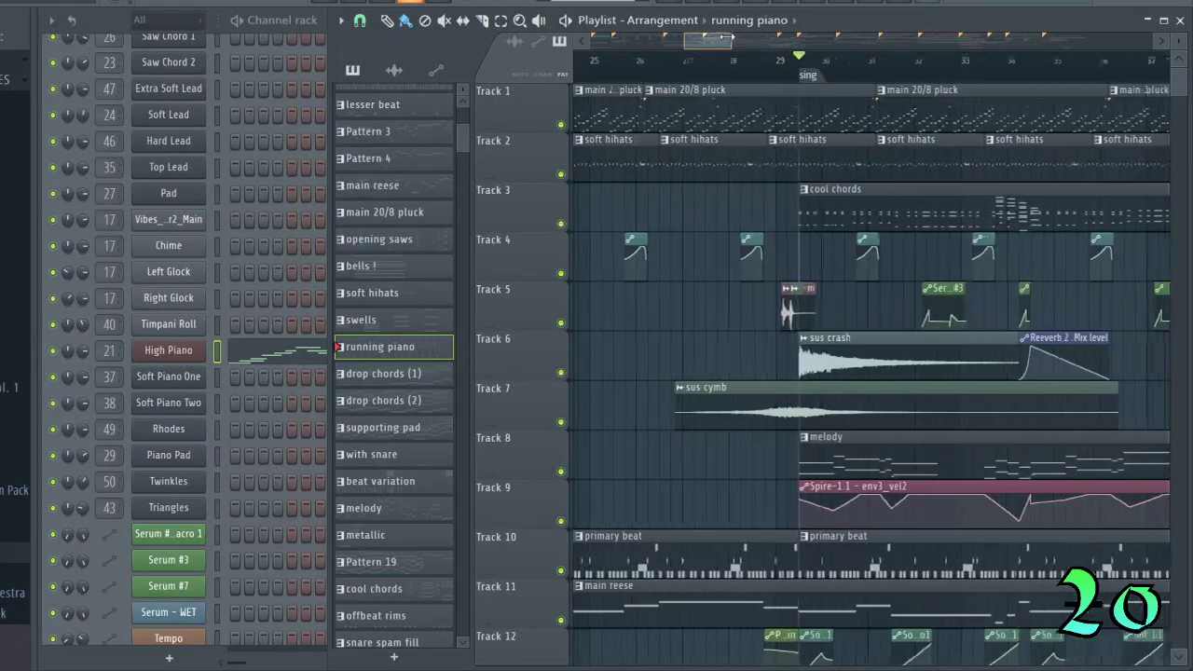
Solo Track 5 and audition its clips from just before the sing marker.
{"action": "right_click", "coordinate": [560, 322]}
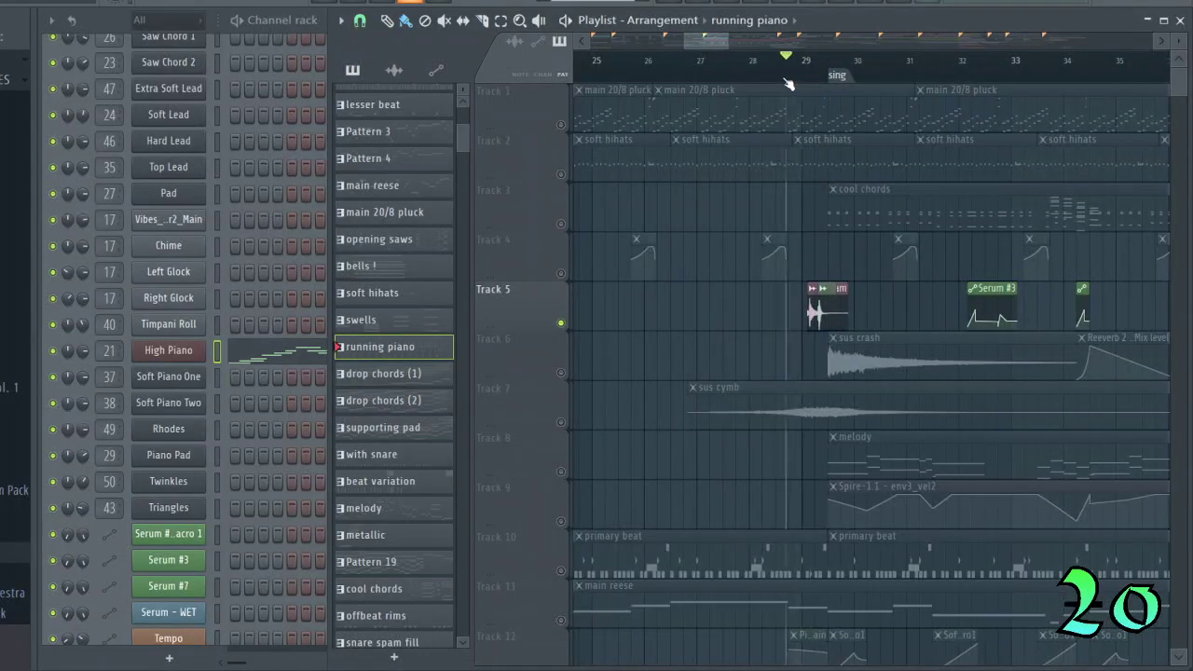
{"action": "key", "text": "space"}
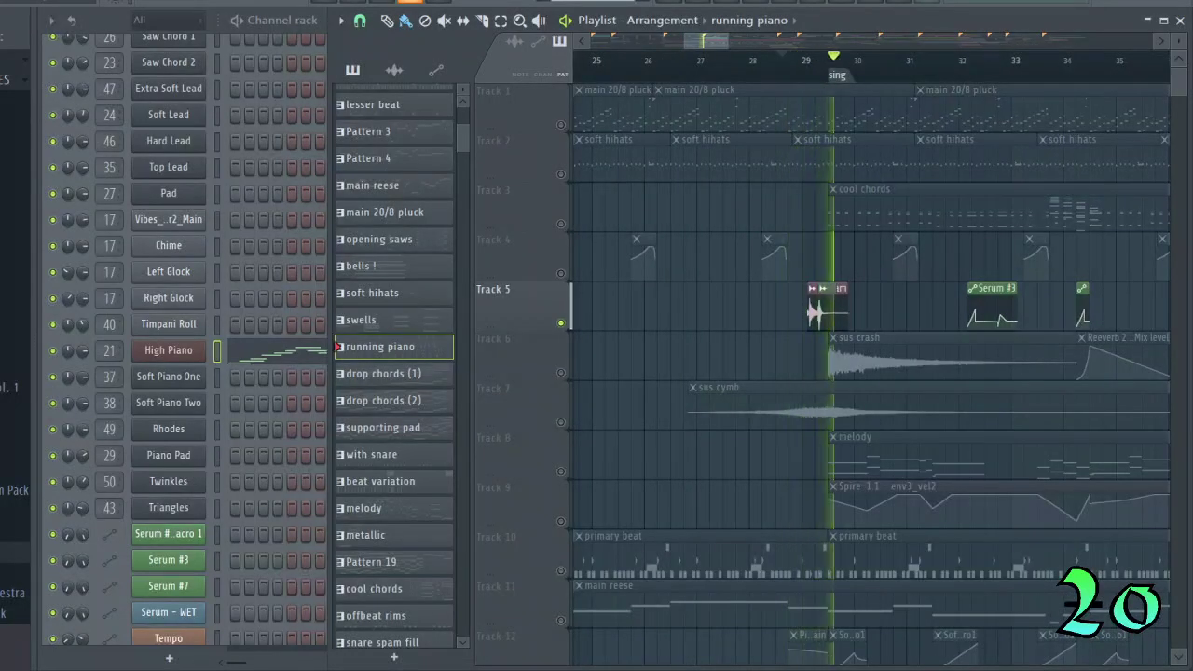
{"action": "key", "text": "space"}
Audition Track 10's primary beat together with soloed Track 5, and restore all tracks to unsoloed playback.
{"action": "left_click", "coordinate": [560, 570]}
{"action": "key", "text": "space"}
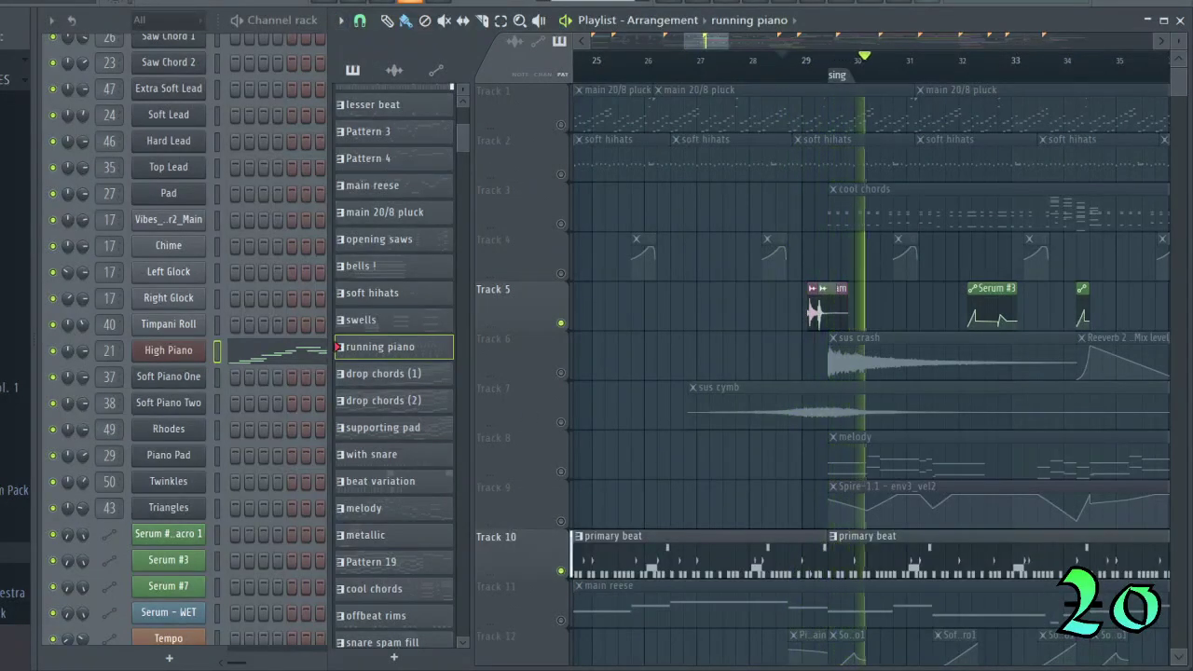
{"action": "key", "text": "space"}
{"action": "right_click", "coordinate": [562, 323]}
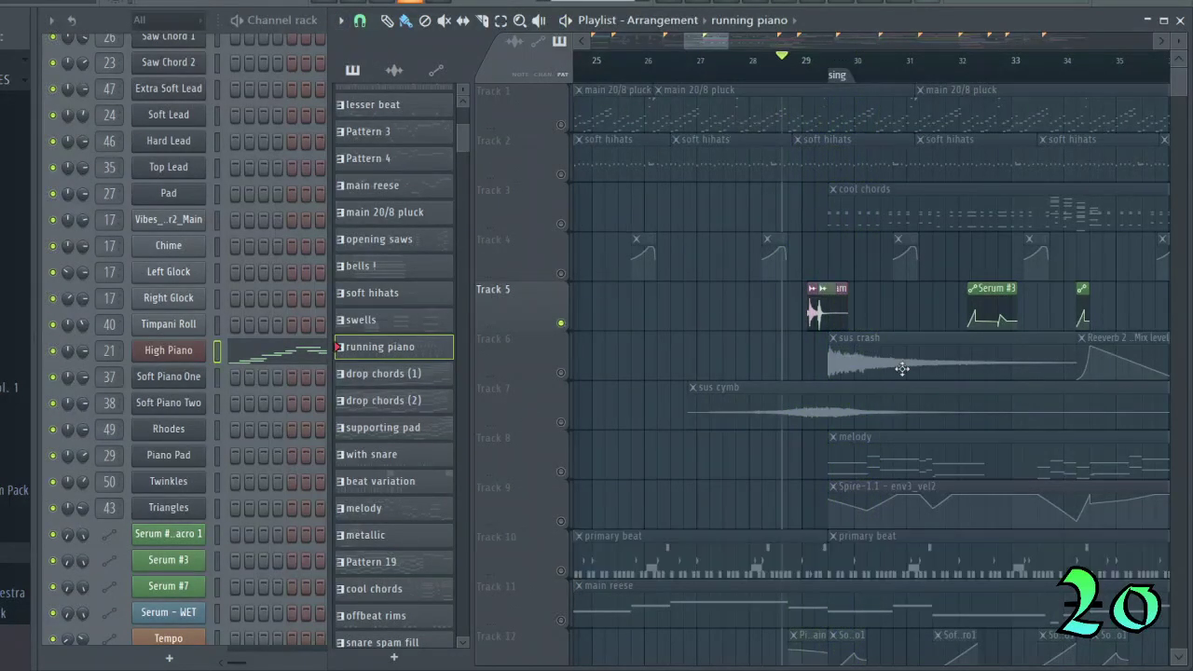
{"action": "right_click", "coordinate": [561, 325]}
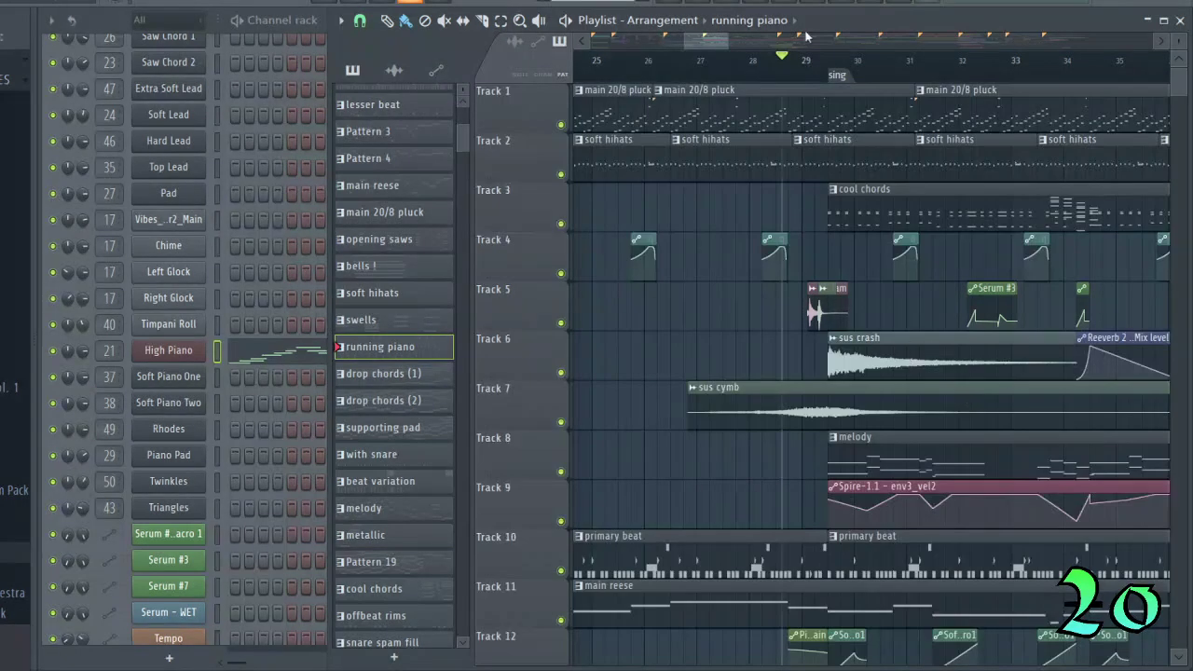
Solo Track 8 with the melody clip and audition it from the sing marker.
{"action": "left_click", "coordinate": [844, 74]}
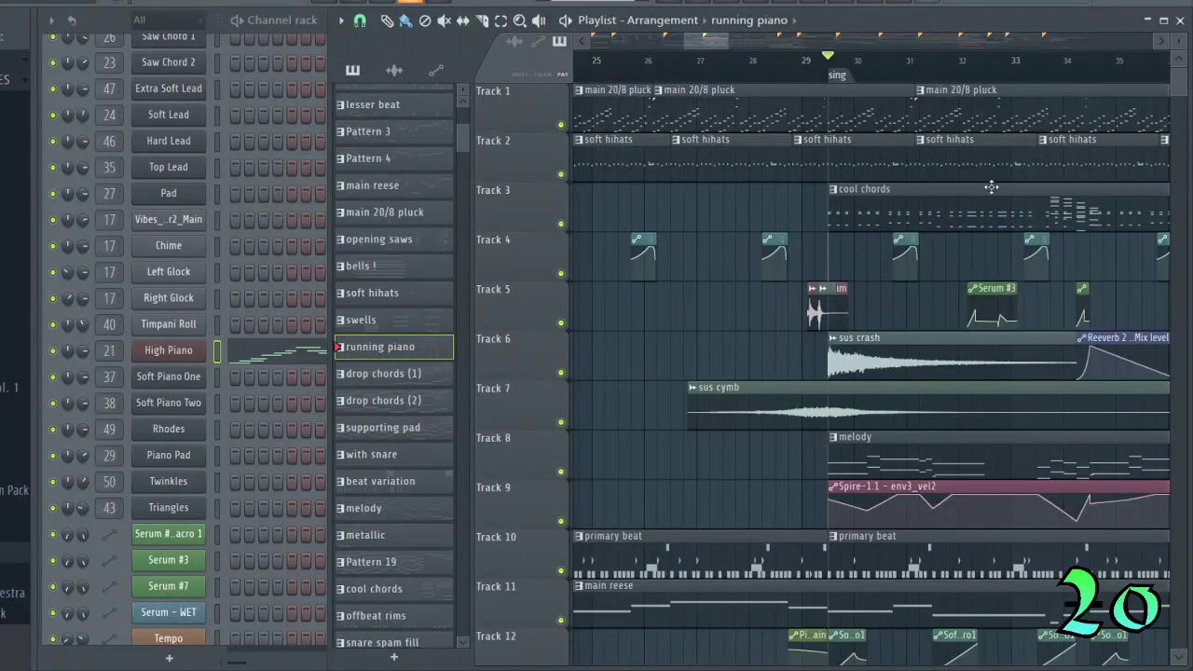
{"action": "left_click_drag", "start_coordinate": [715, 45], "coordinate": [730, 46]}
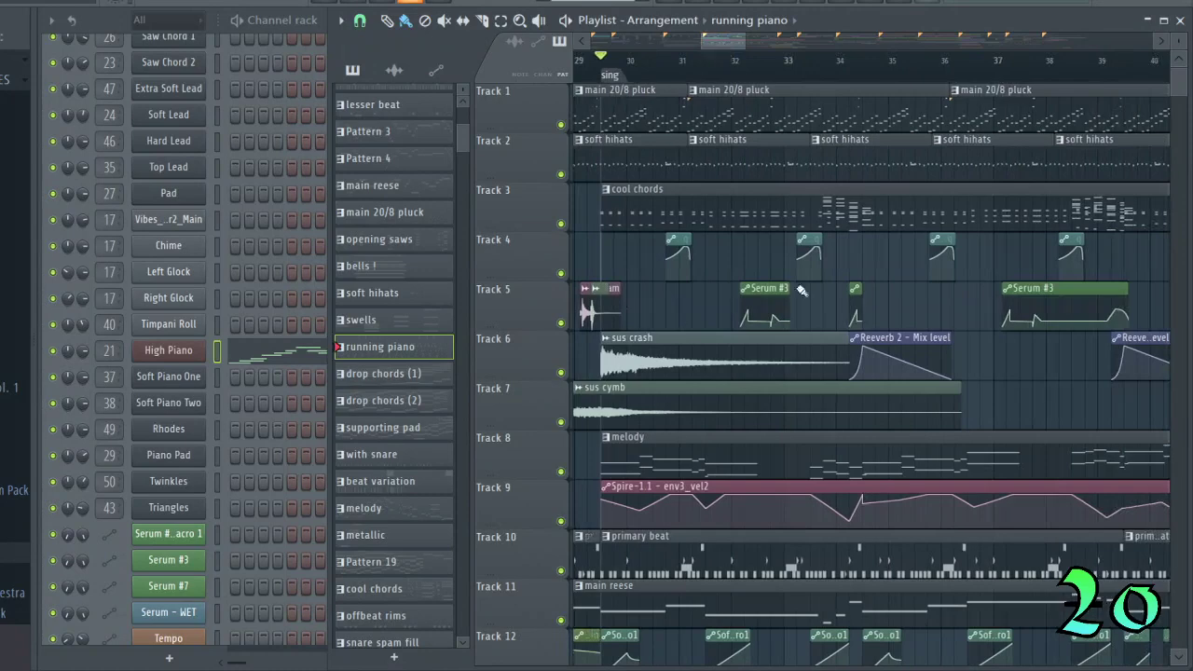
{"action": "right_click", "coordinate": [561, 470]}
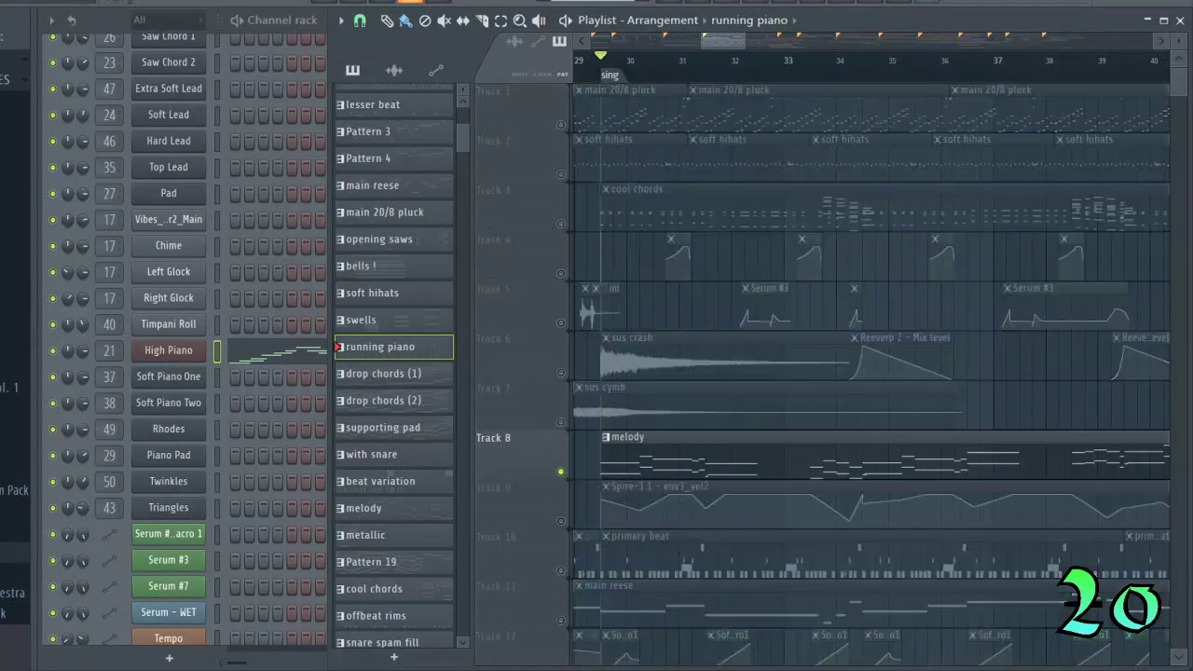
{"action": "key", "text": "space"}
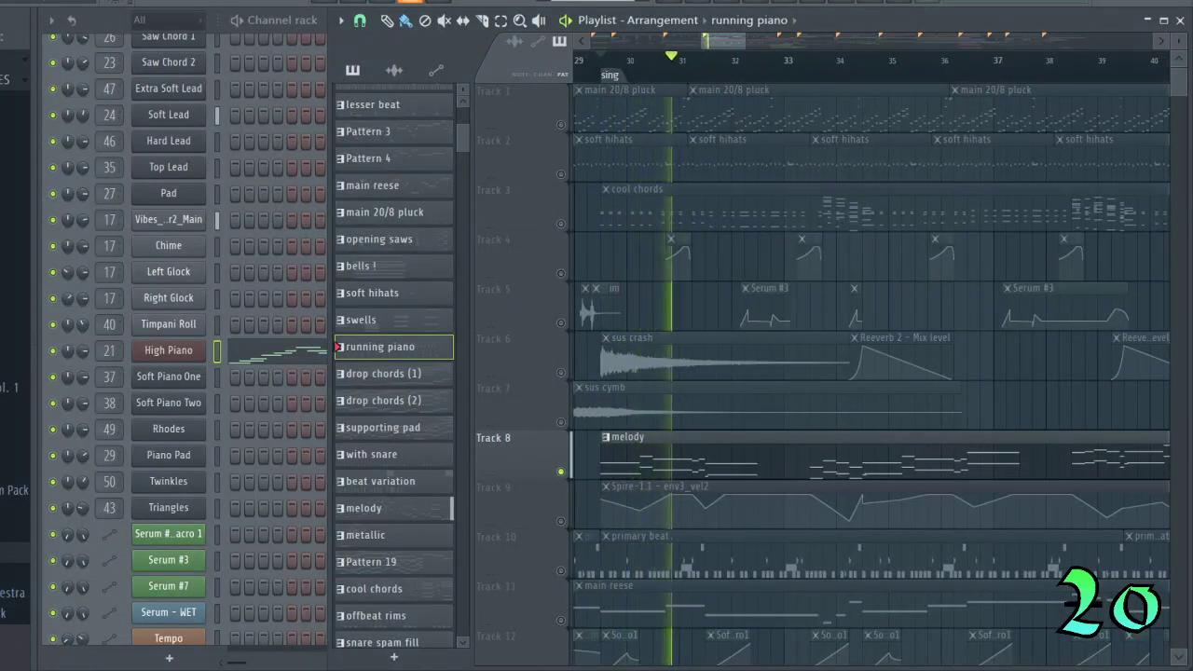
{"action": "key", "text": "space"}
Select the melody pattern and set the Vibes sampler channel's root note to D5.
{"action": "left_click", "coordinate": [656, 455]}
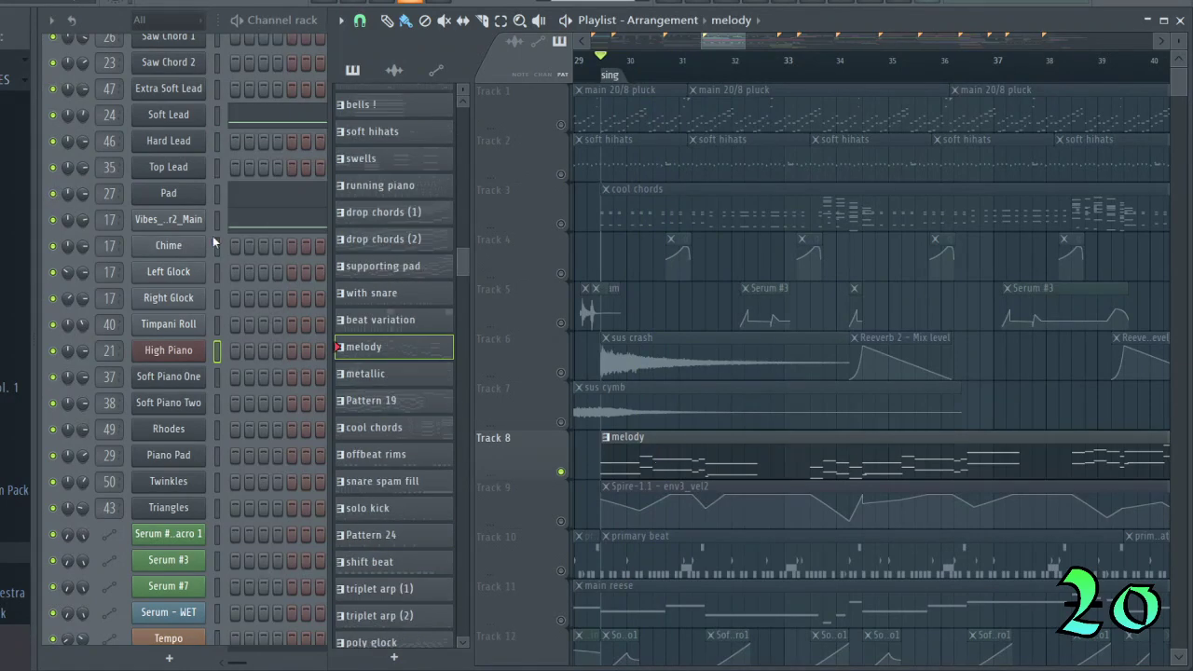
{"action": "left_click", "coordinate": [160, 225]}
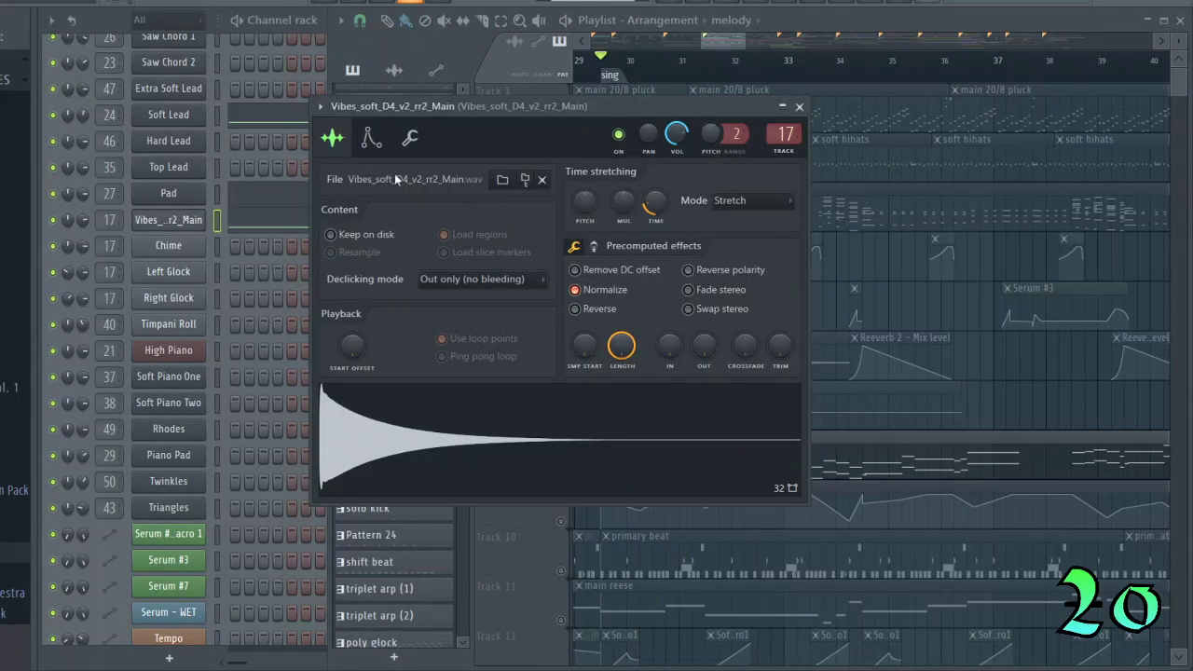
{"action": "left_click", "coordinate": [415, 142]}
{"action": "right_click", "coordinate": [571, 465]}
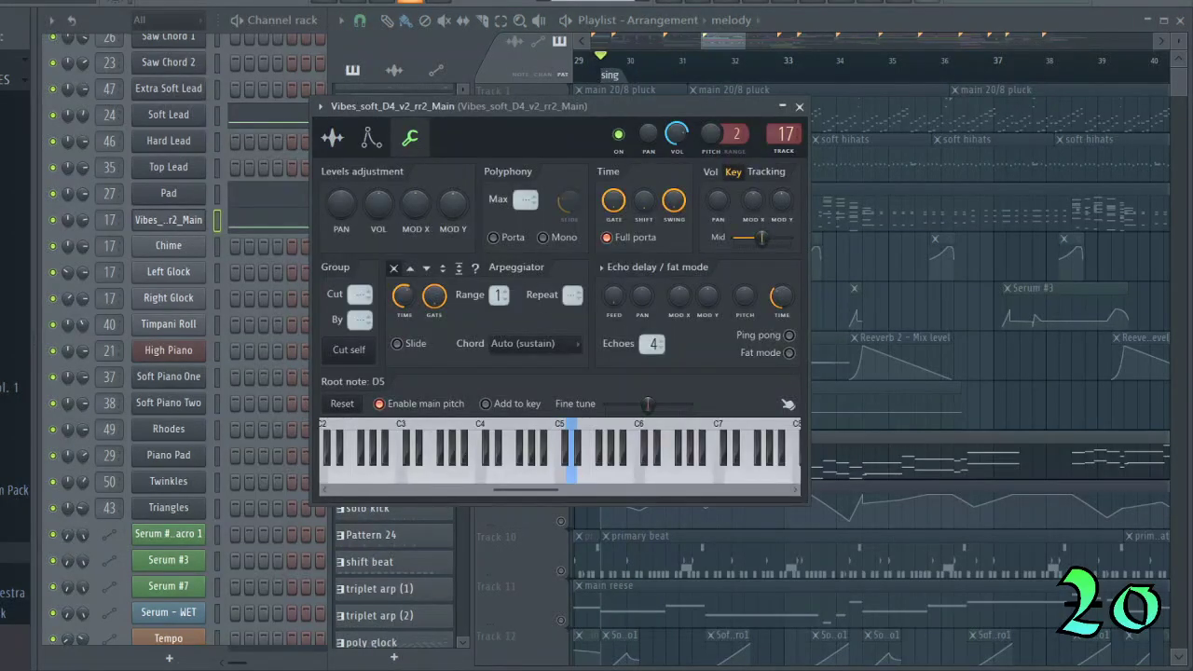
Close the Vibes sampler settings and audition the soloed melody again from the sing marker.
{"action": "key", "text": "space"}
{"action": "left_click", "coordinate": [798, 106]}
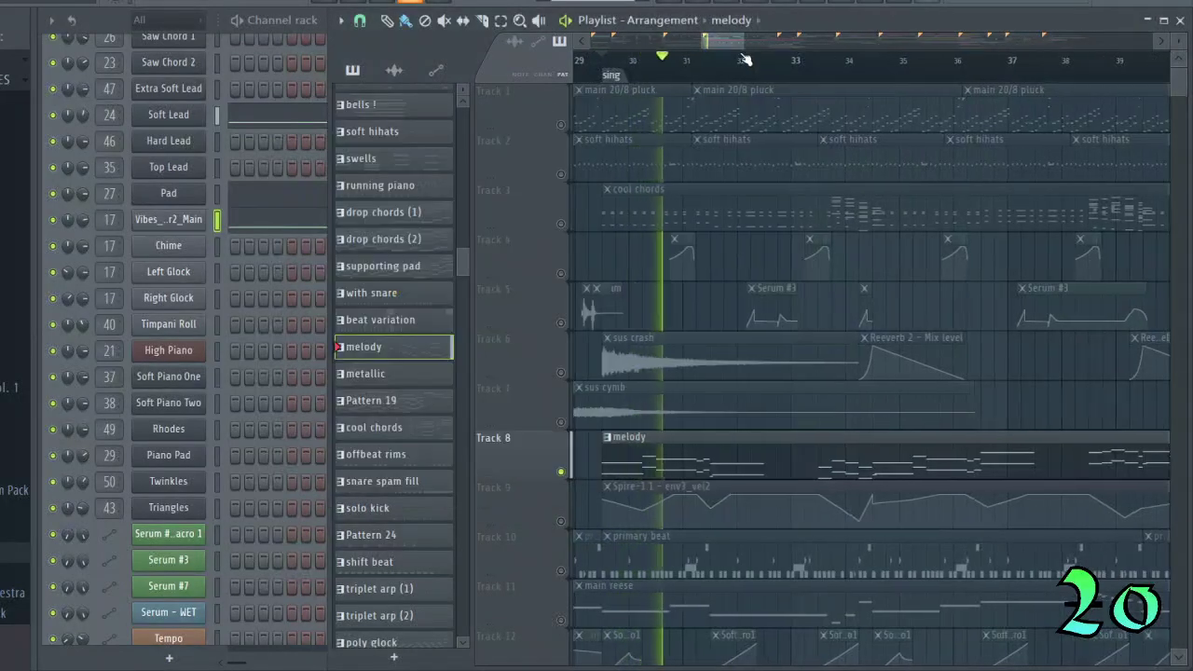
{"action": "key", "text": "space"}
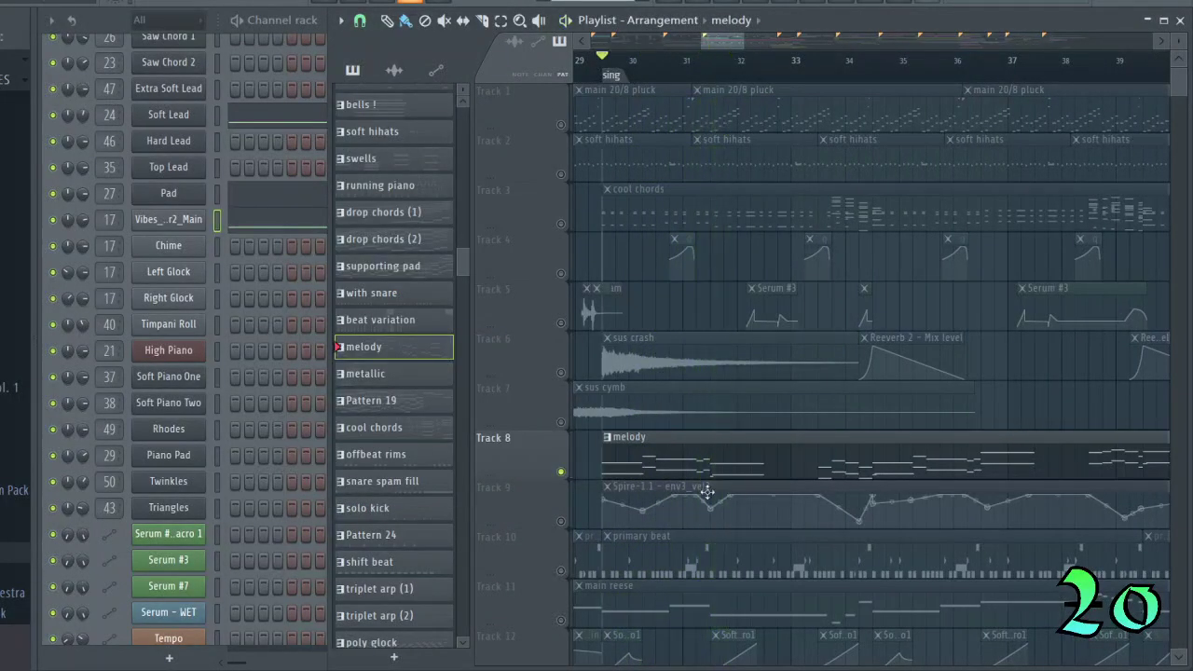
Enable Track 9's Spire-1.1 env3_vel2 automation alongside the soloed melody and audition both from the sing marker.
{"action": "scroll", "coordinate": [240, 250], "scroll_direction": "up", "scroll_amount": 3}
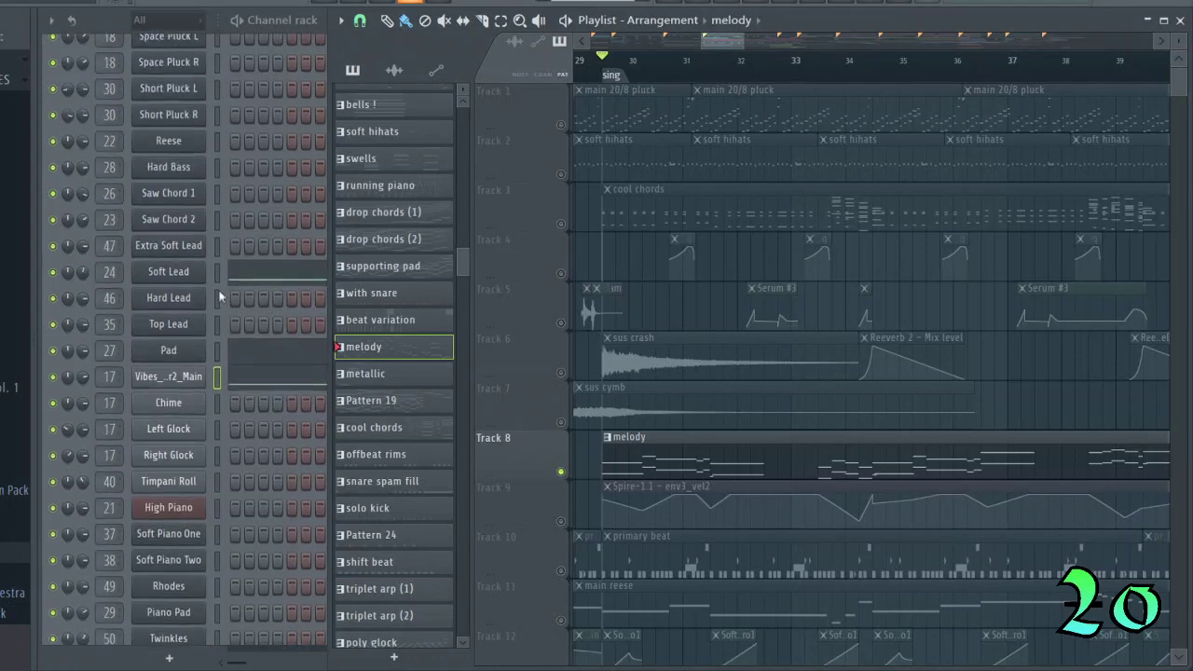
{"action": "left_click", "coordinate": [105, 21]}
{"action": "left_click", "coordinate": [863, 21]}
{"action": "scroll", "coordinate": [593, 526], "scroll_direction": "down", "scroll_amount": 2}
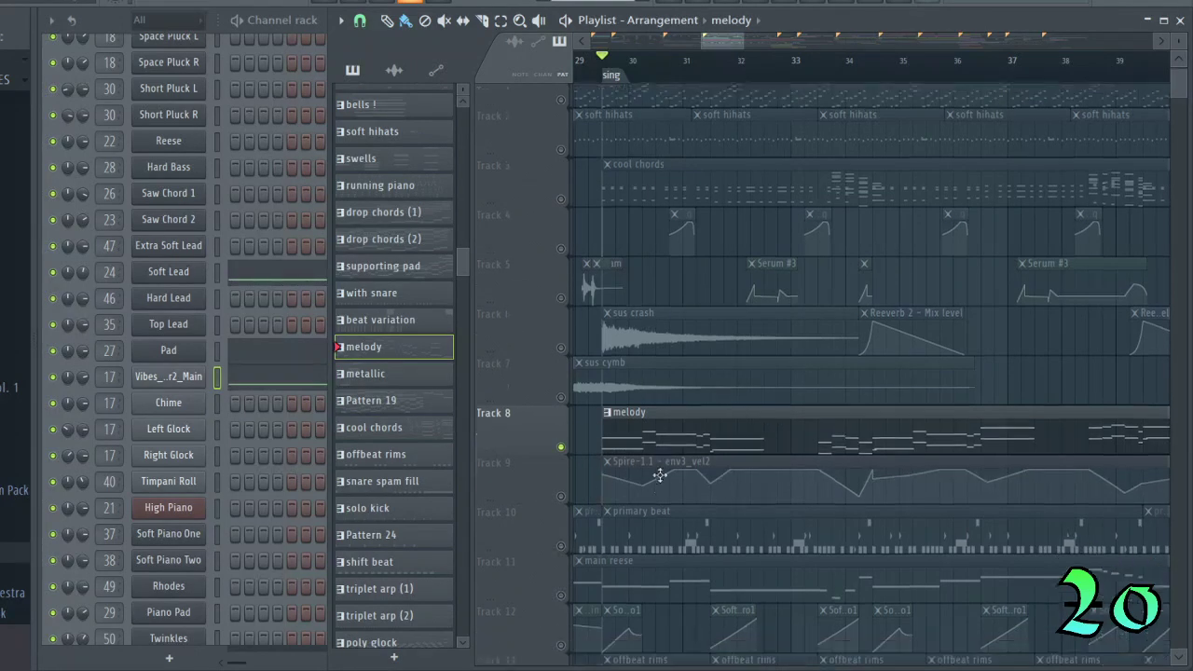
{"action": "left_click", "coordinate": [562, 424]}
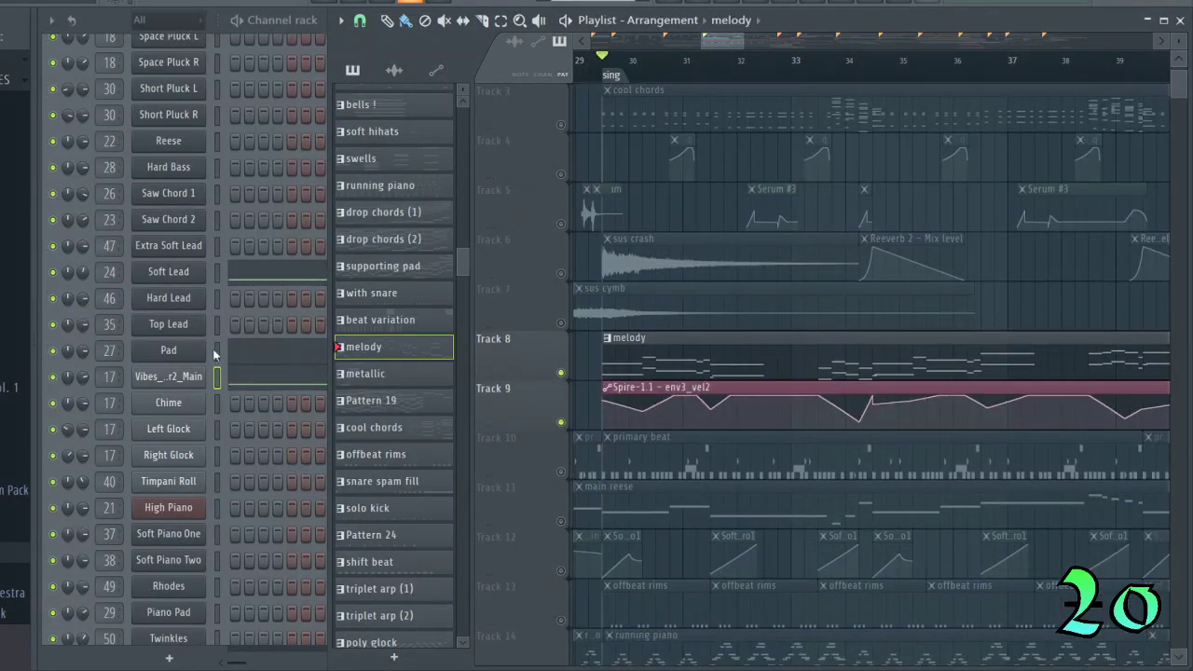
{"action": "key", "text": "space"}
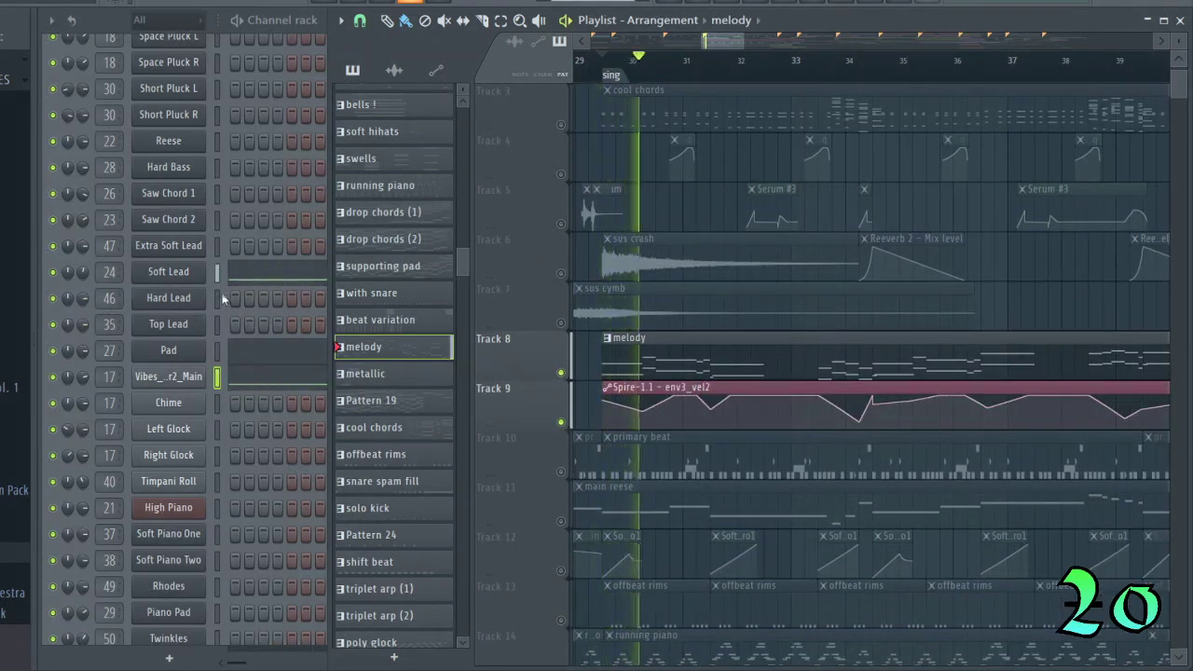
{"action": "key", "text": "space"}
Enable Track 12's automation clips as well and audition Tracks 8, 9 and 12 from the sing marker.
{"action": "left_click", "coordinate": [560, 570]}
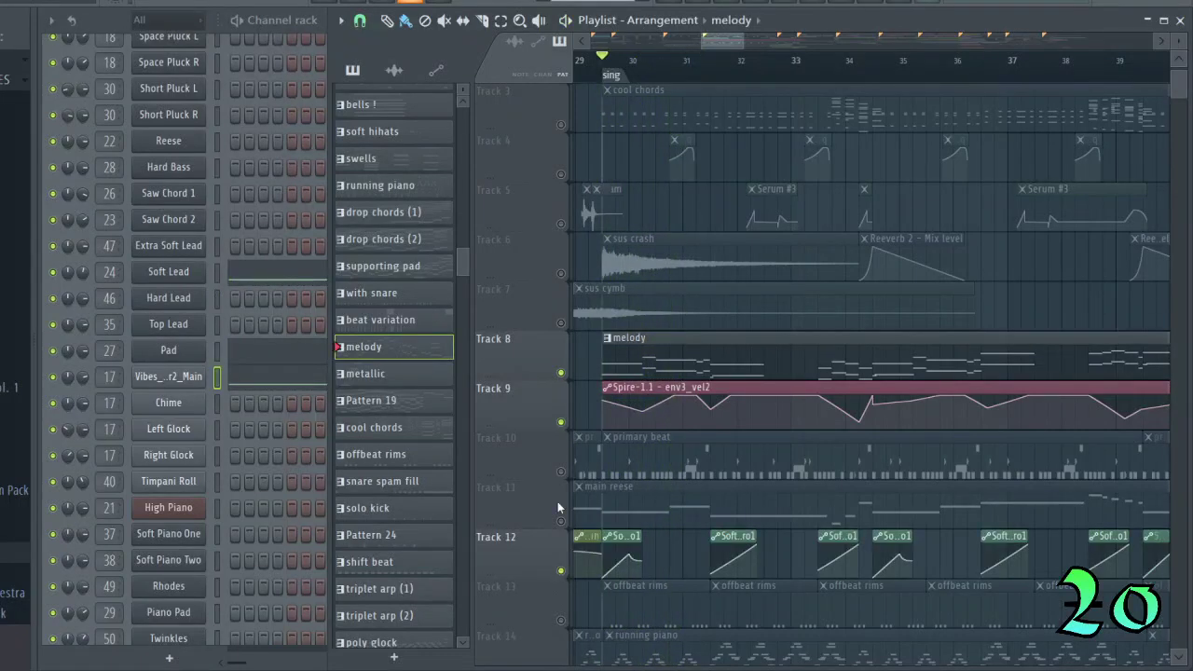
{"action": "key", "text": "space"}
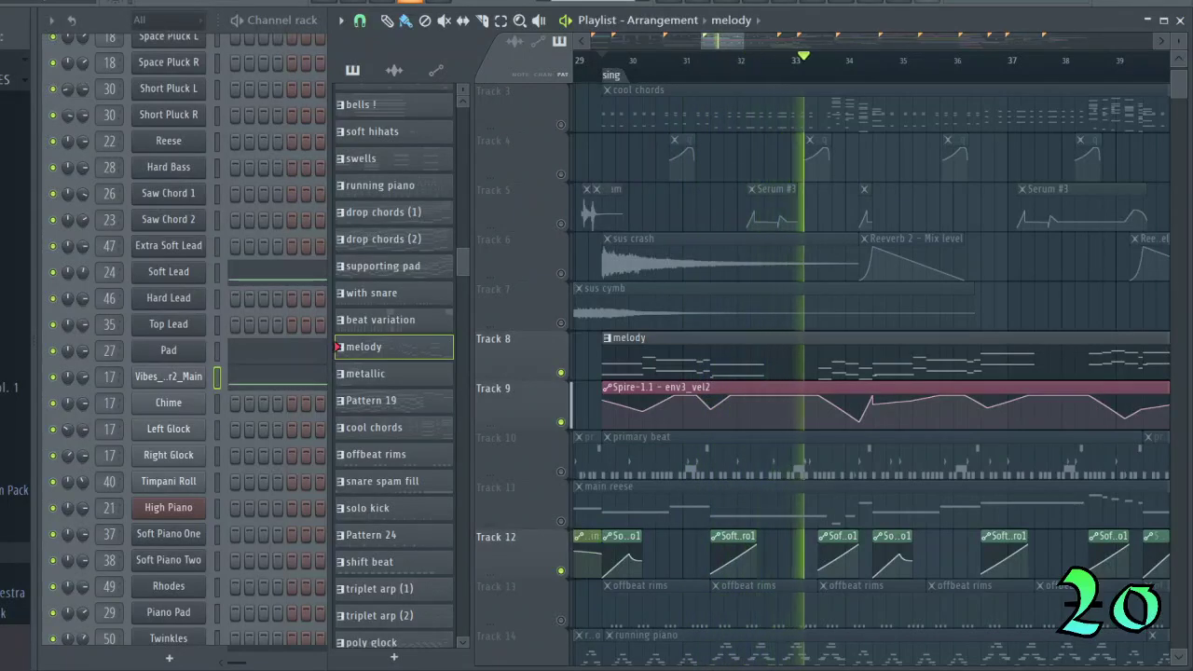
{"action": "key", "text": "space"}
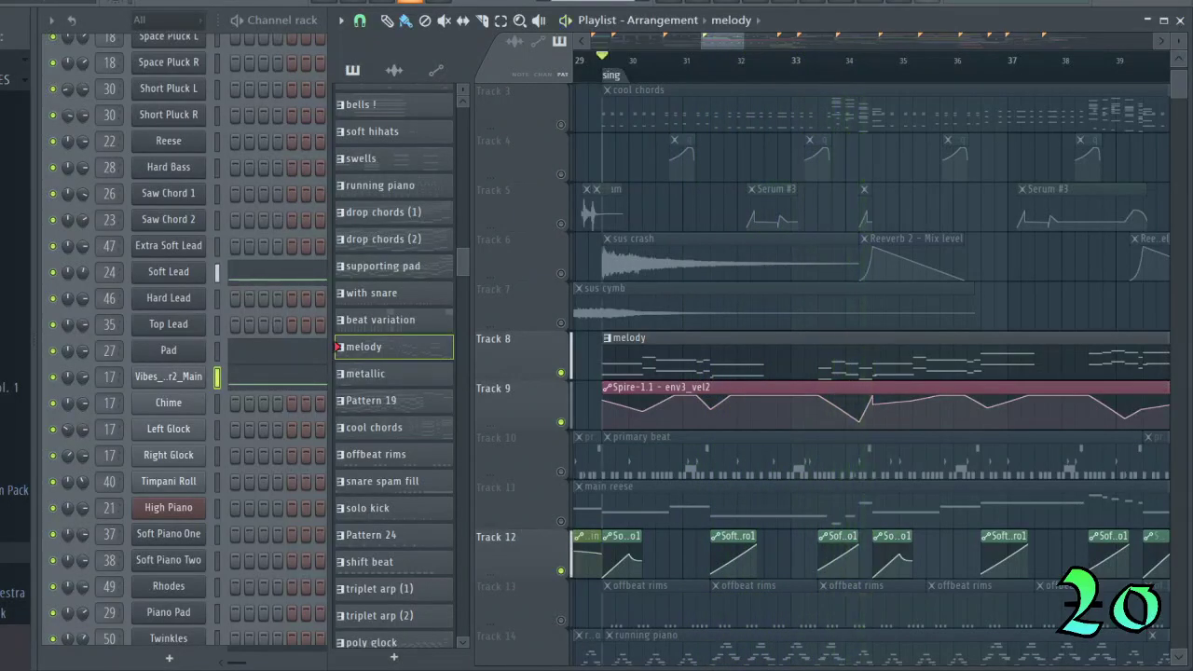
Move the playhead to about bar 33.5 and audition the melody with its automation from there.
{"action": "left_click", "coordinate": [814, 58]}
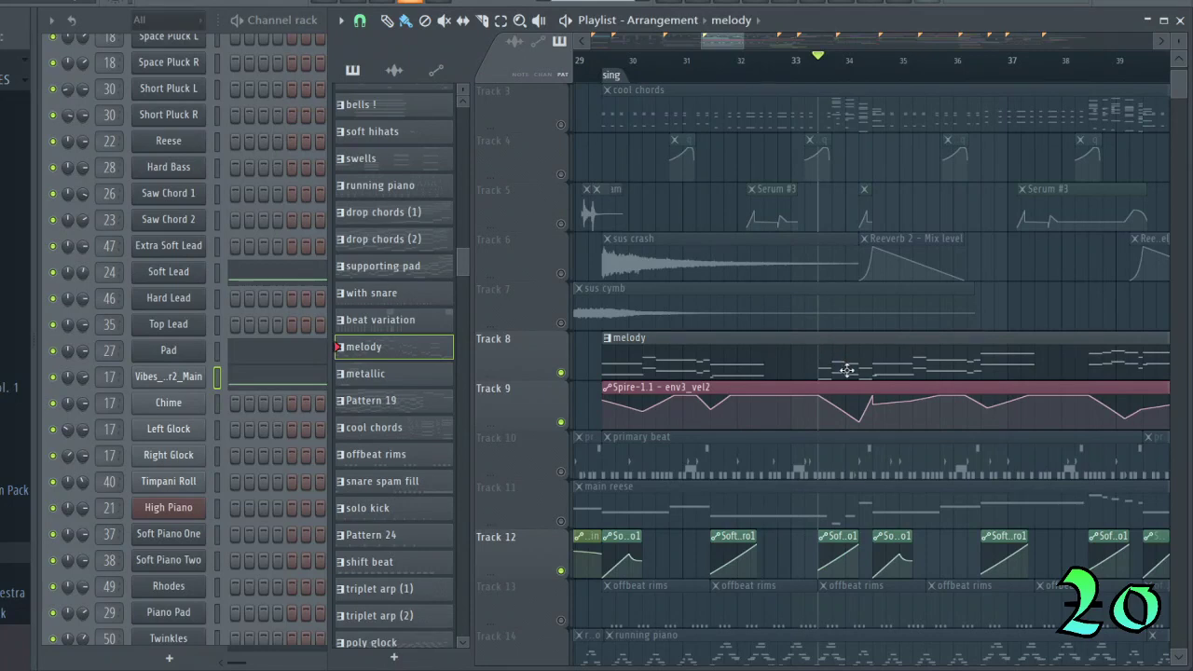
{"action": "scroll", "coordinate": [851, 357], "scroll_direction": "up", "scroll_amount": 2}
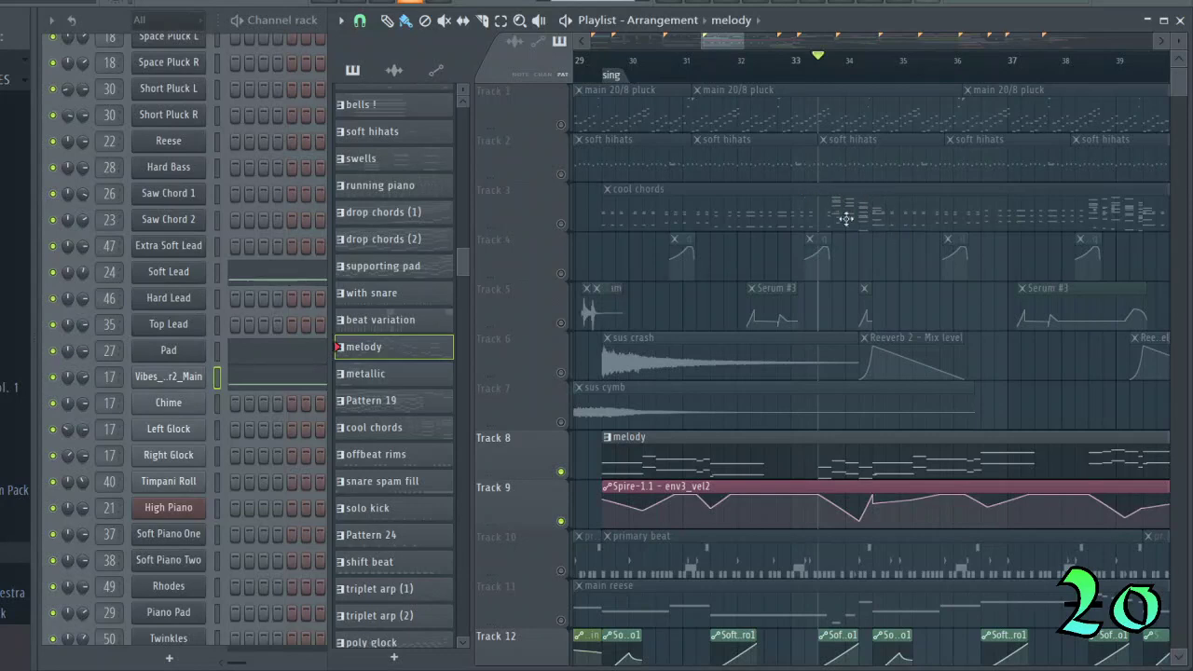
{"action": "scroll", "coordinate": [827, 433], "scroll_direction": "down", "scroll_amount": 3}
{"action": "key", "text": "space"}
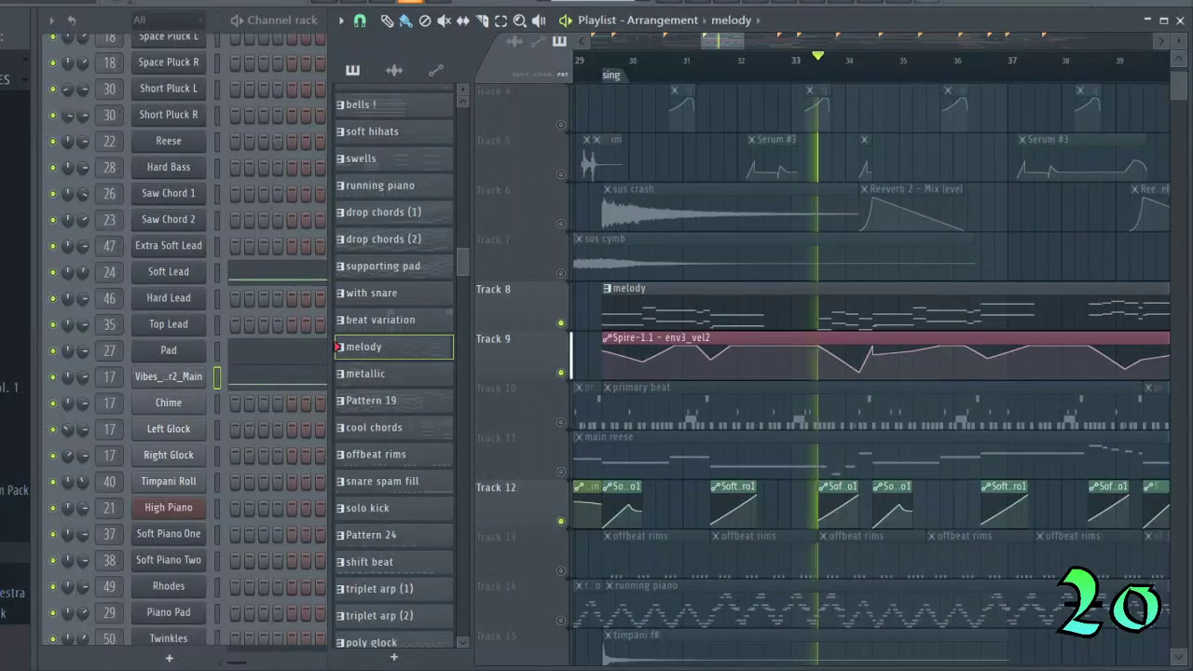
{"action": "key", "text": "space"}
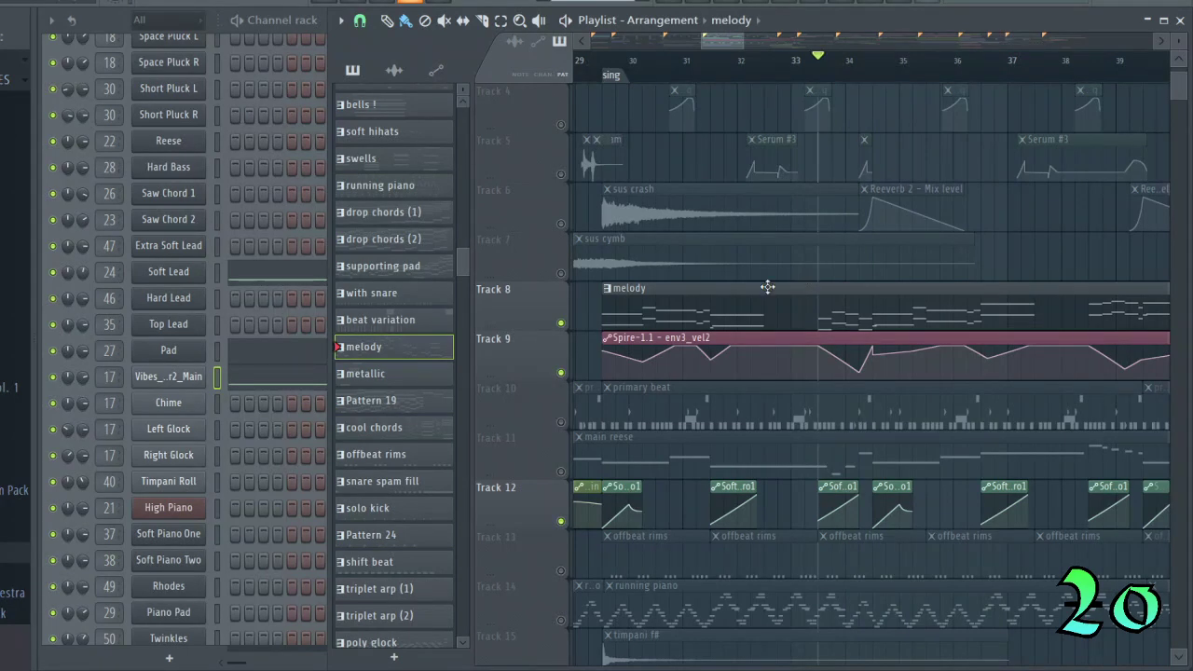
Solo Track 3 and show the cool chords pattern's notes in the full channel rack.
{"action": "scroll", "coordinate": [767, 282], "scroll_direction": "up", "scroll_amount": 3}
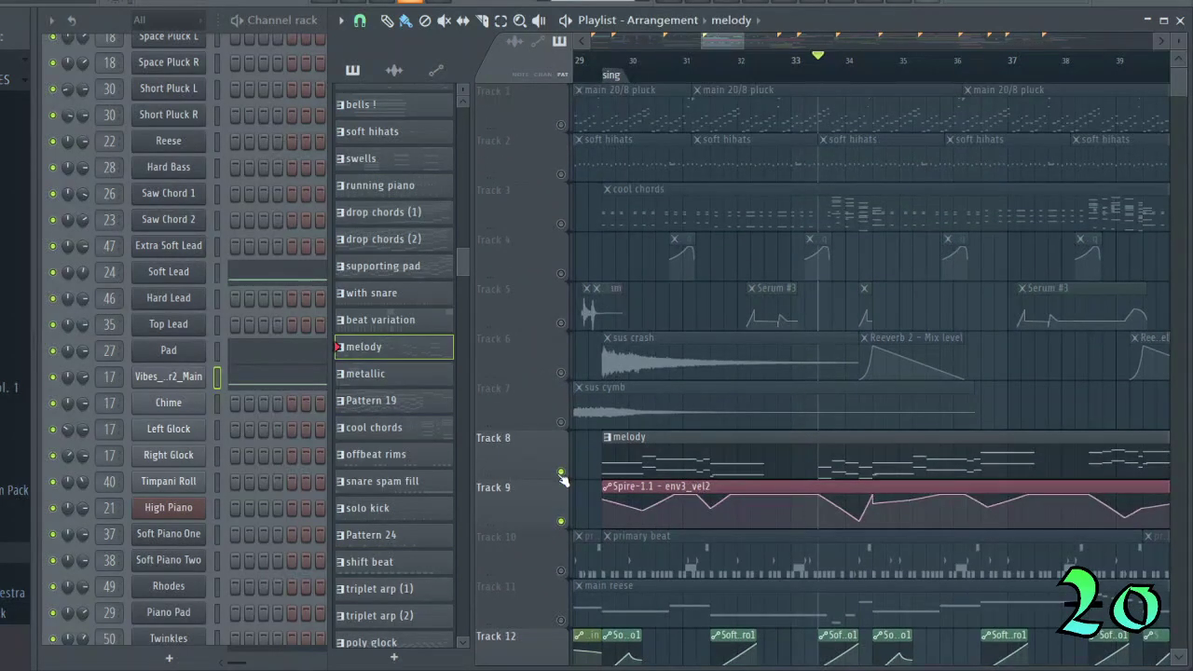
{"action": "right_click", "coordinate": [561, 224]}
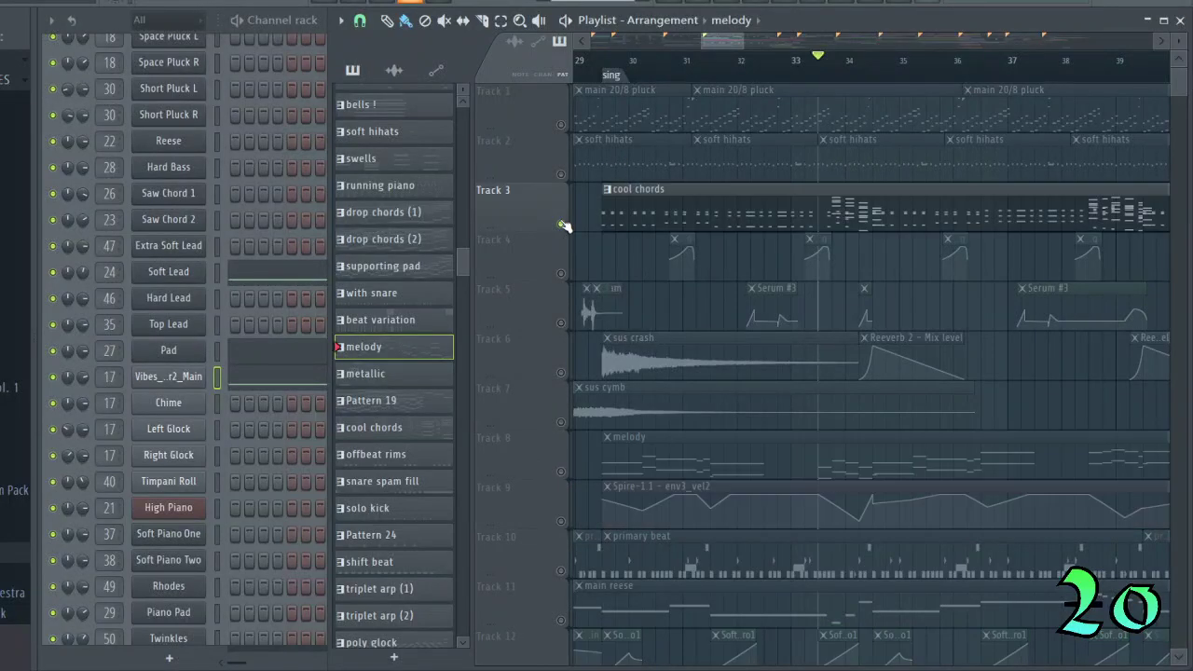
{"action": "left_click", "coordinate": [709, 214]}
{"action": "left_click", "coordinate": [166, 25]}
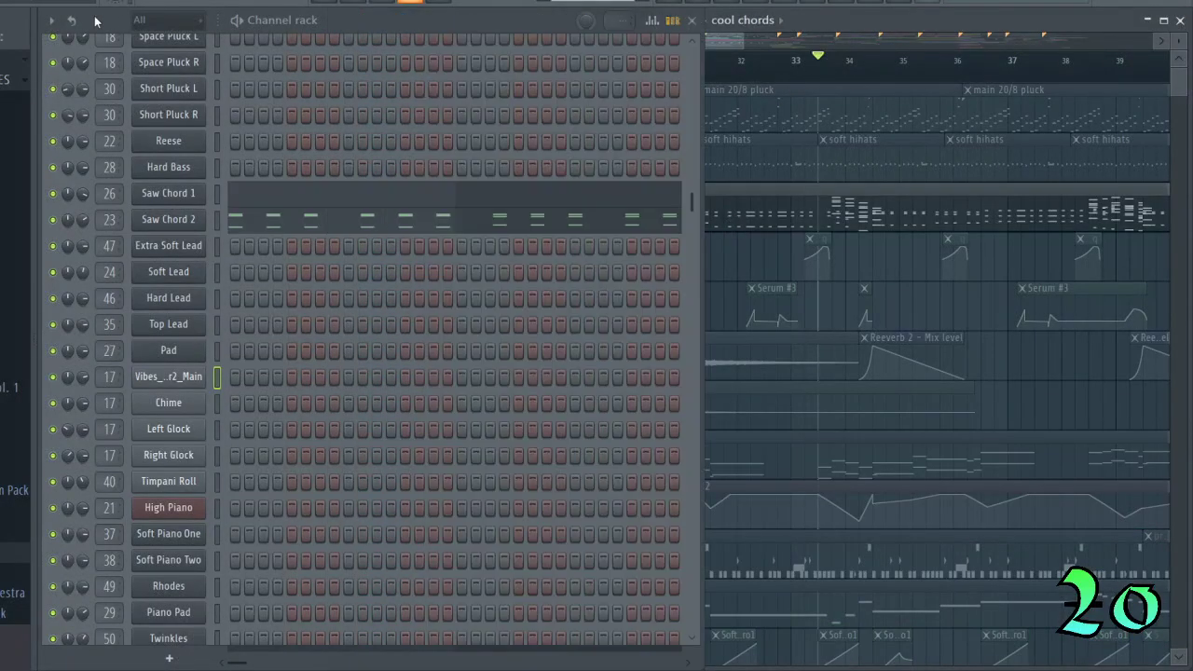
Open the Saw Chord 2 notes in the piano roll and examine the opening chord from its upper voices to its bass.
{"action": "left_click", "coordinate": [248, 229]}
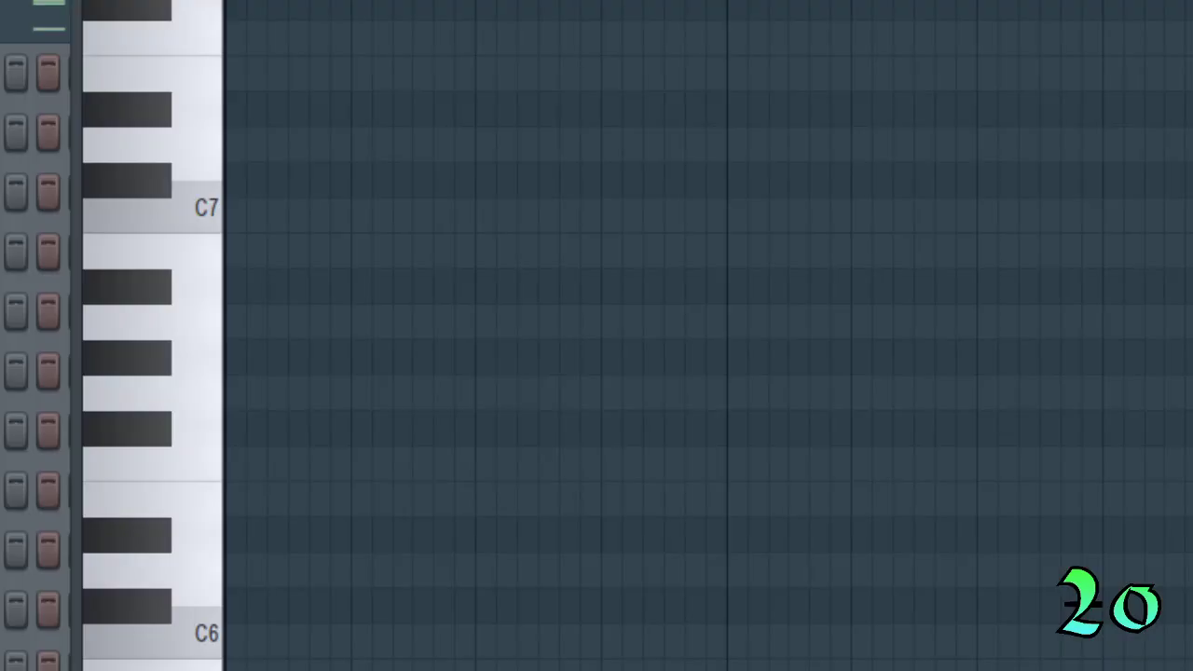
{"action": "scroll", "coordinate": [596, 335], "scroll_direction": "down", "scroll_amount": 12}
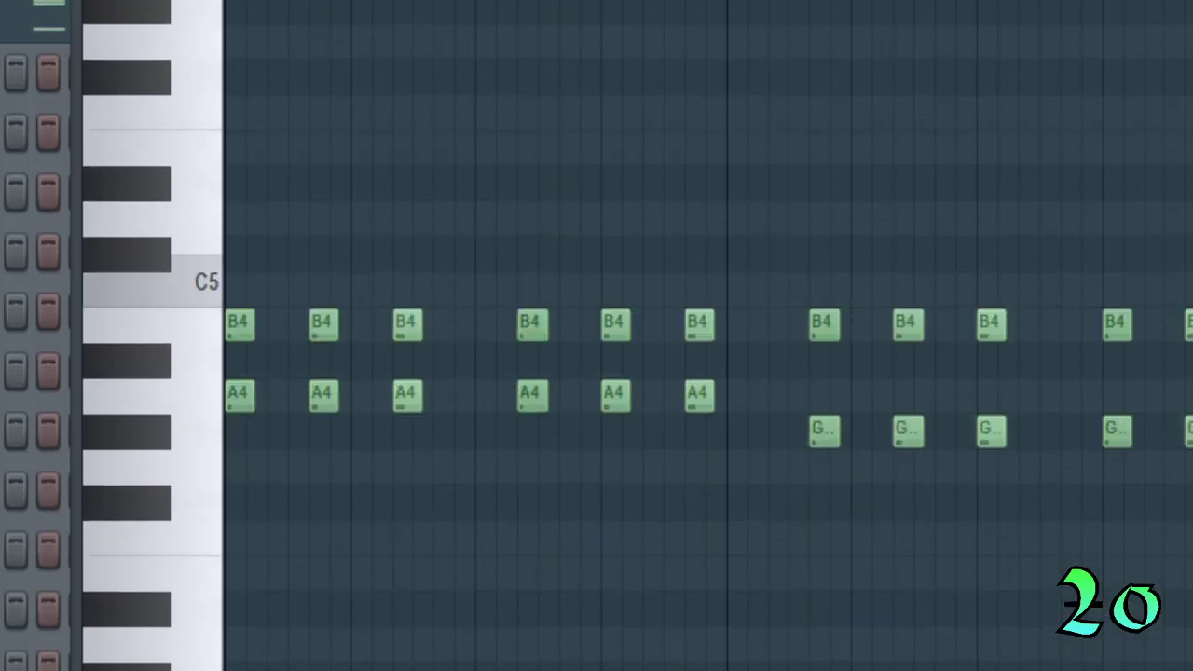
{"action": "scroll", "coordinate": [596, 335], "scroll_direction": "up", "scroll_amount": 3}
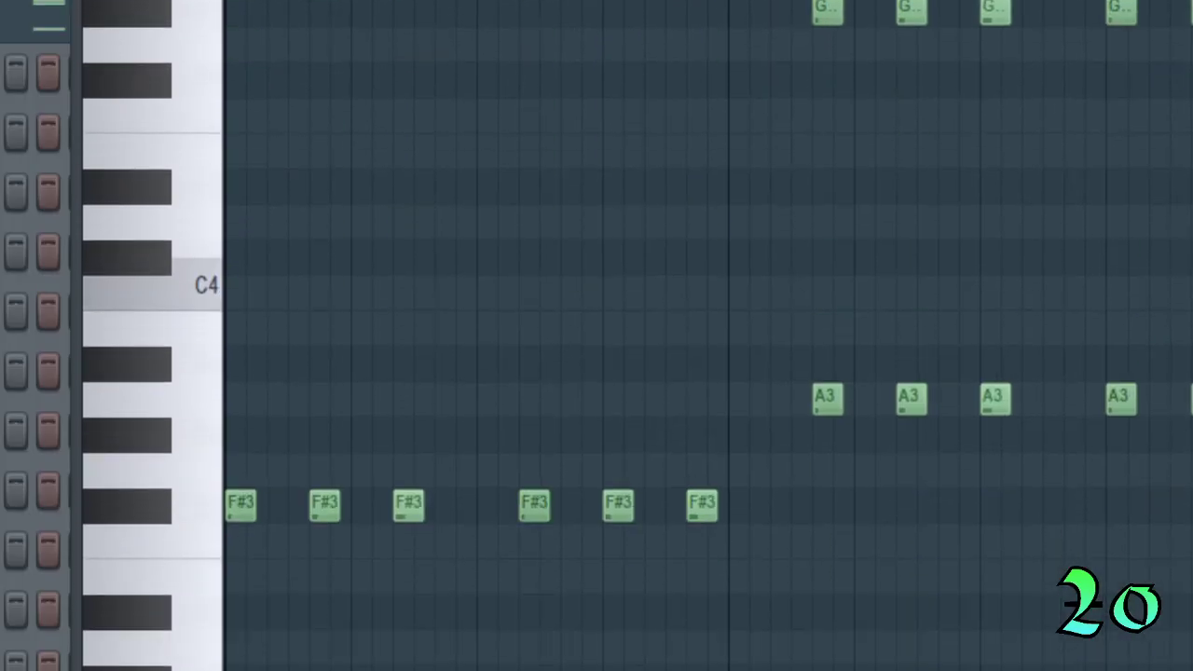
{"action": "scroll", "coordinate": [596, 281], "scroll_direction": "up", "scroll_amount": 1}
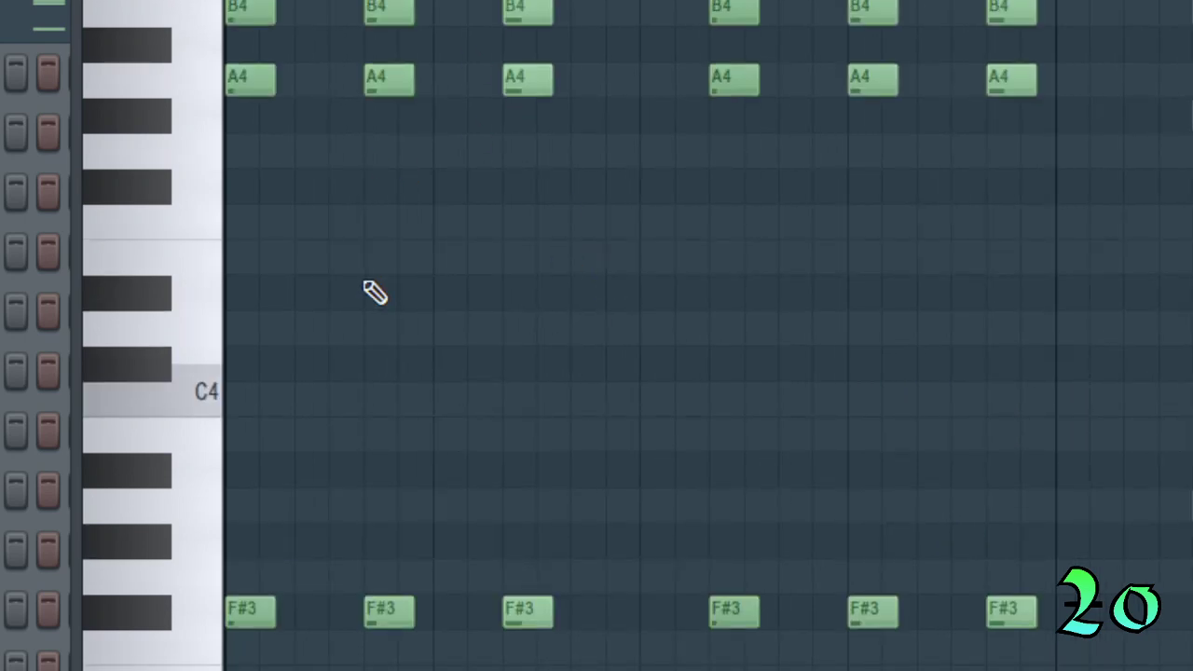
{"action": "scroll", "coordinate": [677, 506], "scroll_direction": "down", "scroll_amount": 3}
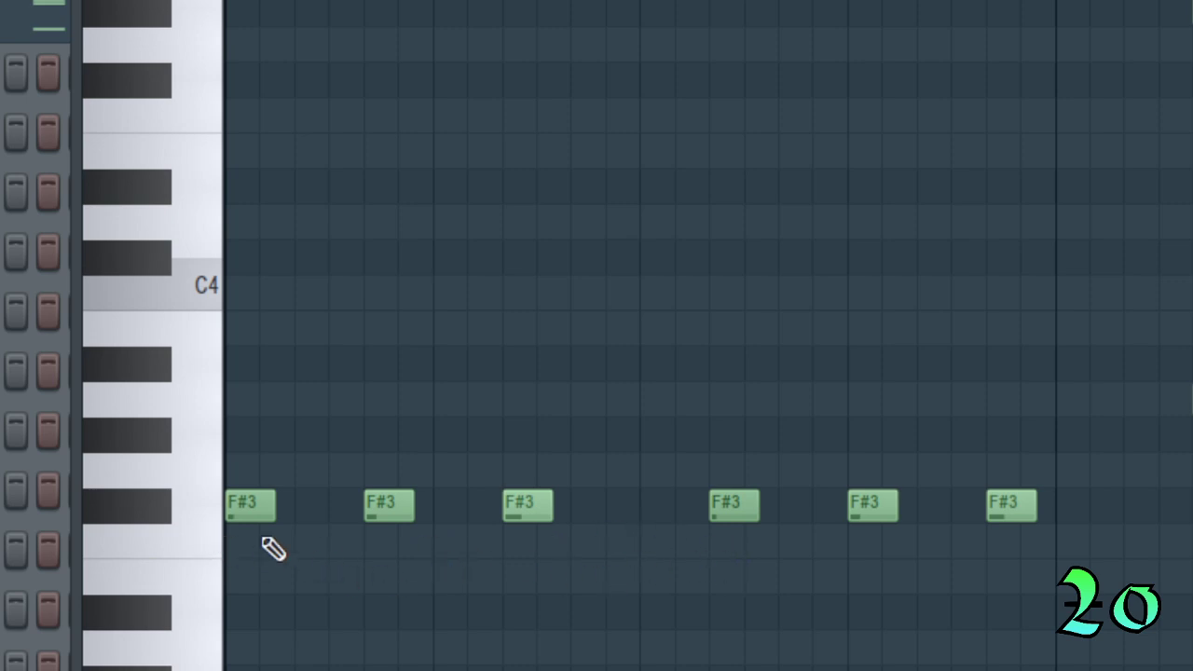
Audition the opening of the Saw Chord 2 part and examine the rhythm of its repeated bass notes close up.
{"action": "mouse_move", "coordinate": [242, 541]}
{"action": "left_mouse_down"}
{"action": "mouse_move", "coordinate": [628, 543]}
{"action": "mouse_move", "coordinate": [362, 548]}
{"action": "left_mouse_up"}
{"action": "key", "text": "space"}
{"action": "scroll", "coordinate": [708, 335], "scroll_direction": "down", "scroll_amount": 3}
{"action": "scroll", "coordinate": [708, 335], "scroll_direction": "up", "scroll_amount": 5}
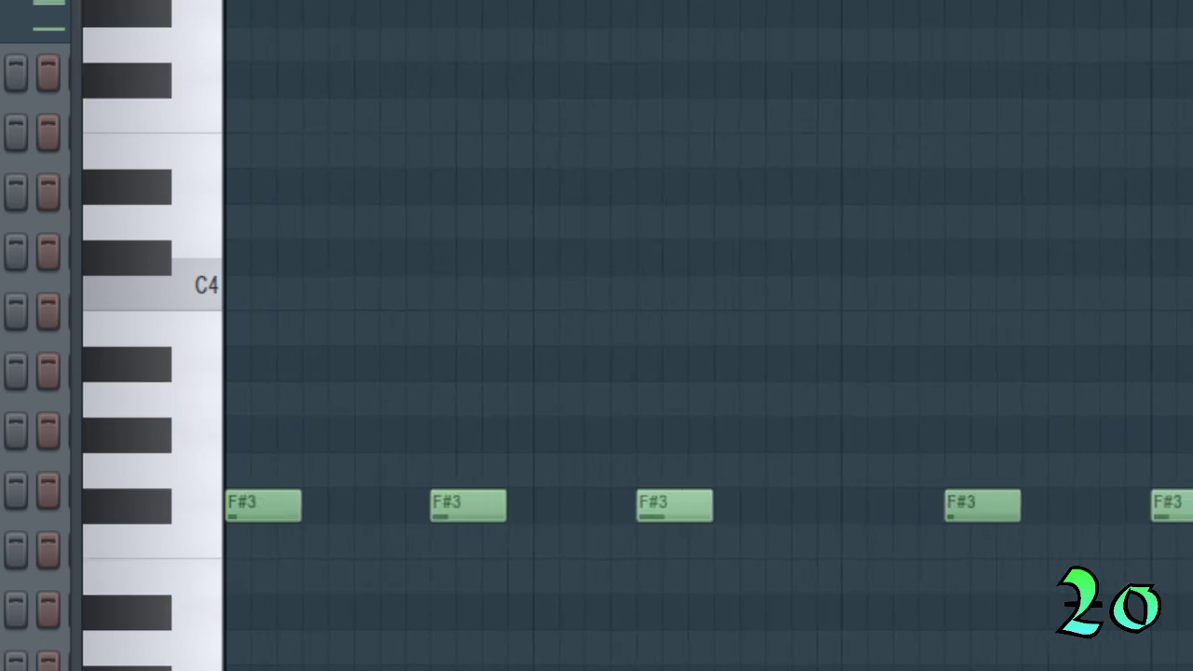
{"action": "scroll", "coordinate": [708, 336], "scroll_direction": "down", "scroll_amount": 1}
{"action": "scroll", "coordinate": [413, 205], "scroll_direction": "up", "scroll_amount": 3}
{"action": "scroll", "coordinate": [450, 202], "scroll_direction": "down", "scroll_amount": 3}
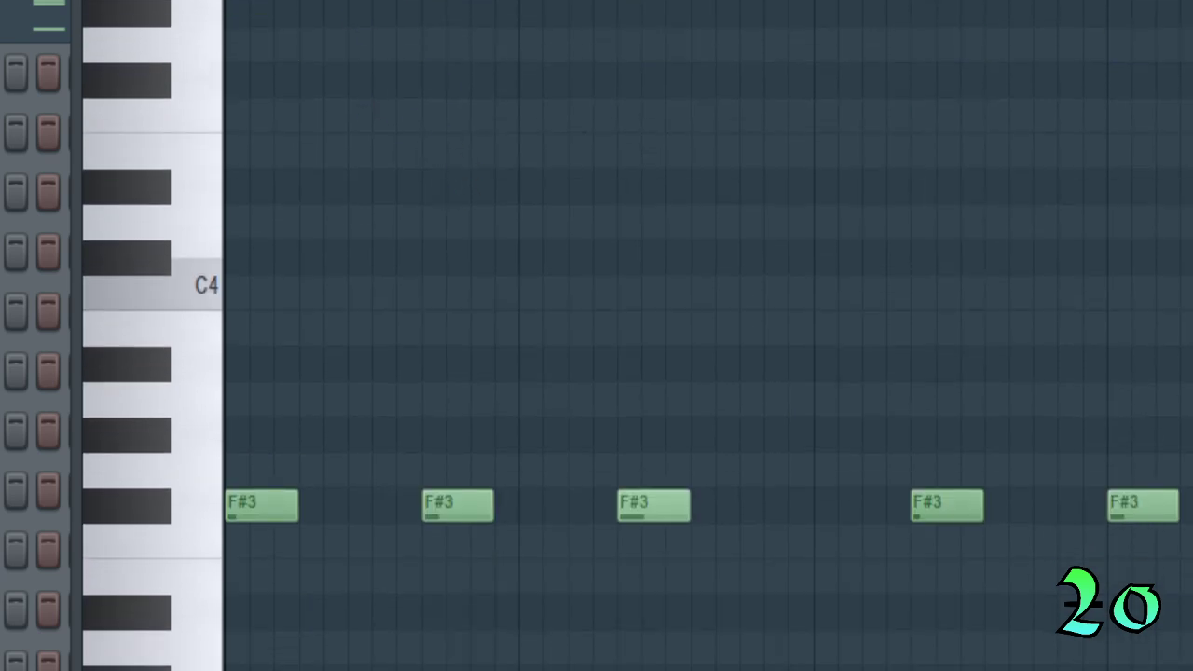
Examine how the Saw Chord 2 chords change over the following bars, in both the upper voices and the bass.
{"action": "scroll", "coordinate": [708, 335], "scroll_direction": "down", "scroll_amount": 4}
{"action": "scroll", "coordinate": [708, 335], "scroll_direction": "right", "scroll_amount": 3}
{"action": "scroll", "coordinate": [708, 335], "scroll_direction": "left", "scroll_amount": 1}
{"action": "scroll", "coordinate": [615, 68], "scroll_direction": "up", "scroll_amount": 2}
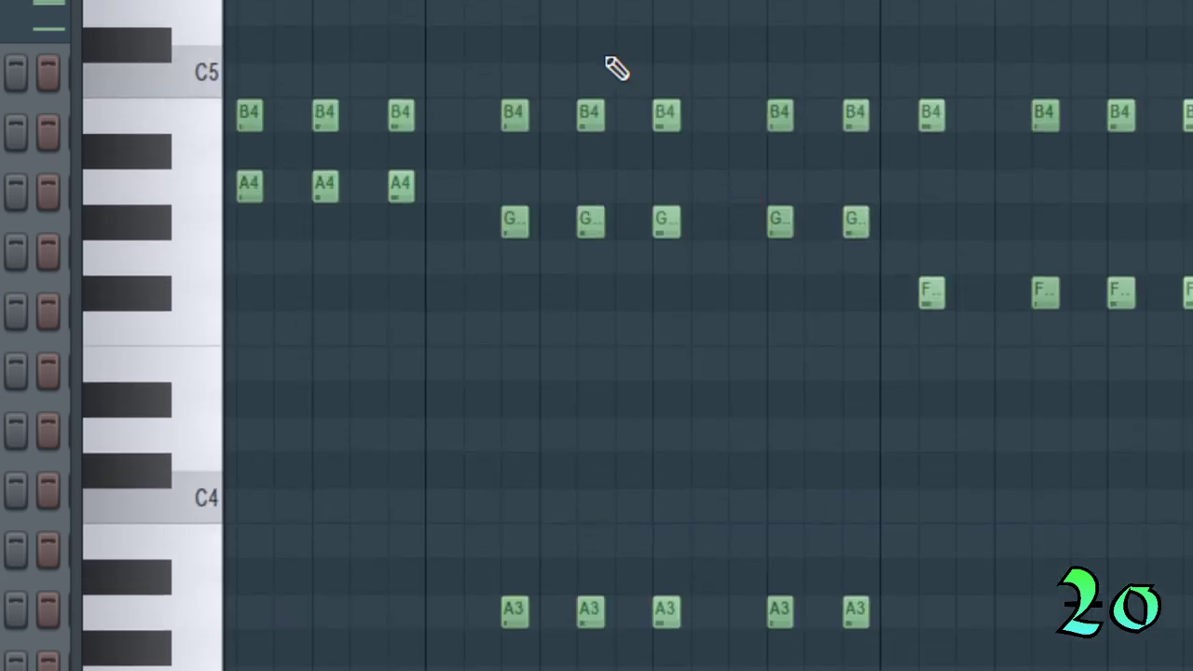
{"action": "scroll", "coordinate": [616, 68], "scroll_direction": "left", "scroll_amount": 3}
{"action": "scroll", "coordinate": [727, 93], "scroll_direction": "right", "scroll_amount": 3}
{"action": "scroll", "coordinate": [850, 129], "scroll_direction": "down", "scroll_amount": 2}
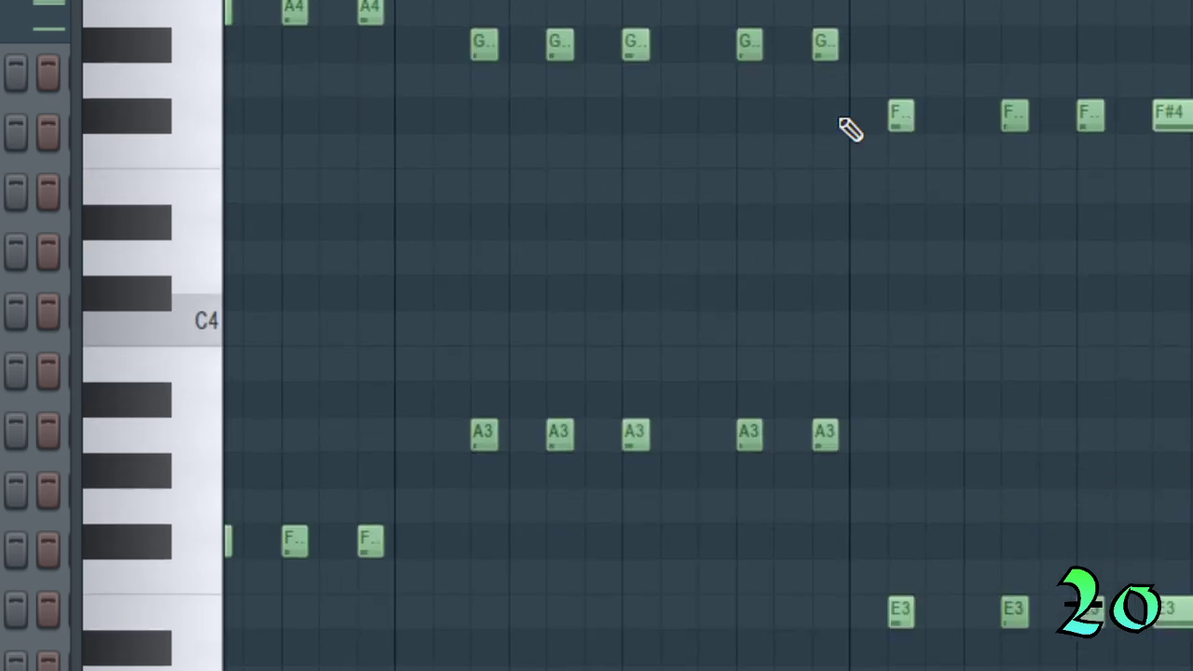
{"action": "scroll", "coordinate": [850, 129], "scroll_direction": "down", "scroll_amount": 1}
{"action": "scroll", "coordinate": [850, 129], "scroll_direction": "right", "scroll_amount": 3}
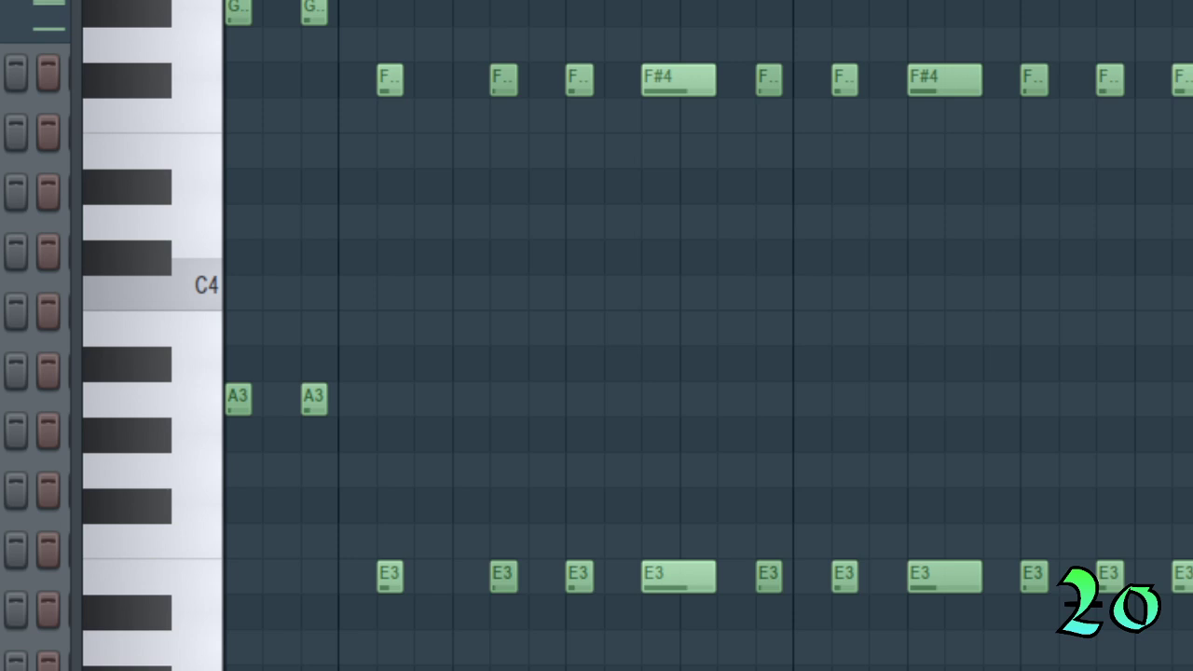
Play the Saw Chord 2 part up to the first fill, following its chord changes, and stop playback there.
{"action": "scroll", "coordinate": [798, 146], "scroll_direction": "left", "scroll_amount": 3}
{"action": "scroll", "coordinate": [799, 147], "scroll_direction": "up", "scroll_amount": 3}
{"action": "scroll", "coordinate": [799, 146], "scroll_direction": "right", "scroll_amount": 3}
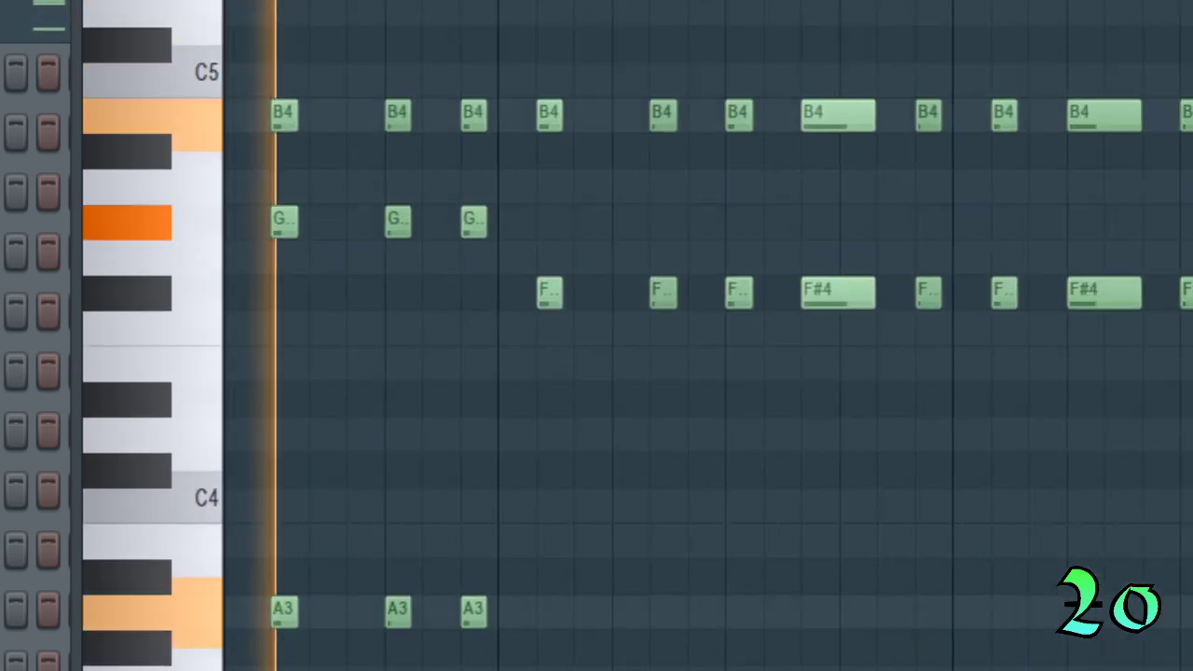
{"action": "scroll", "coordinate": [708, 335], "scroll_direction": "down", "scroll_amount": 4}
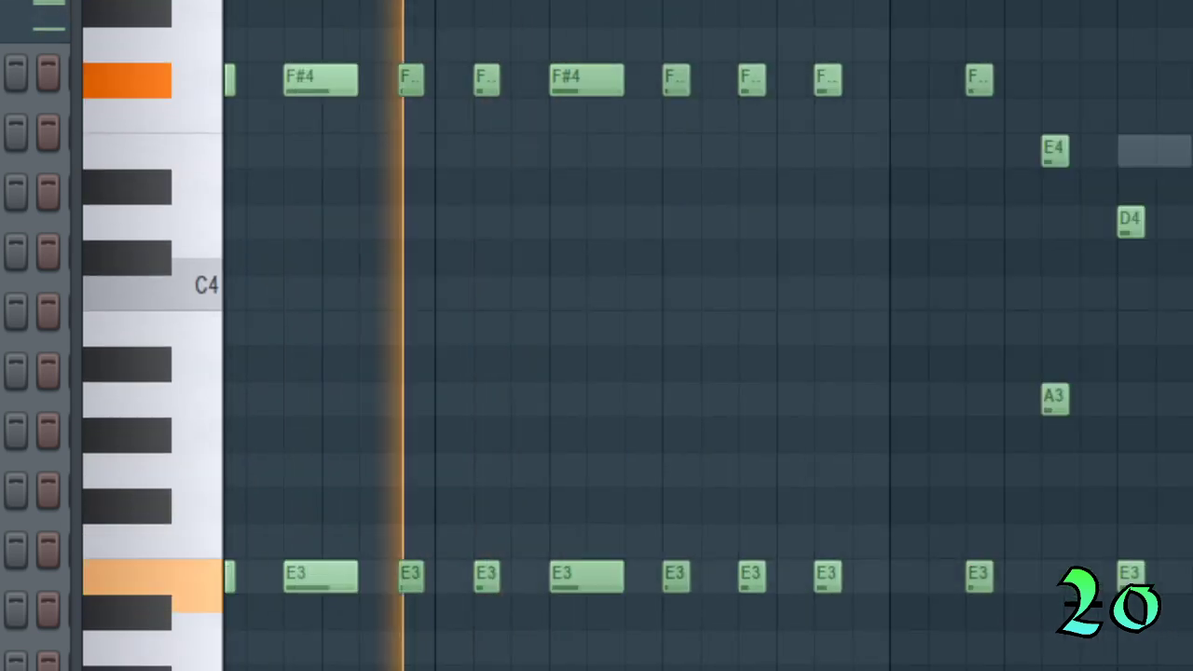
{"action": "scroll", "coordinate": [708, 284], "scroll_direction": "down", "scroll_amount": 3}
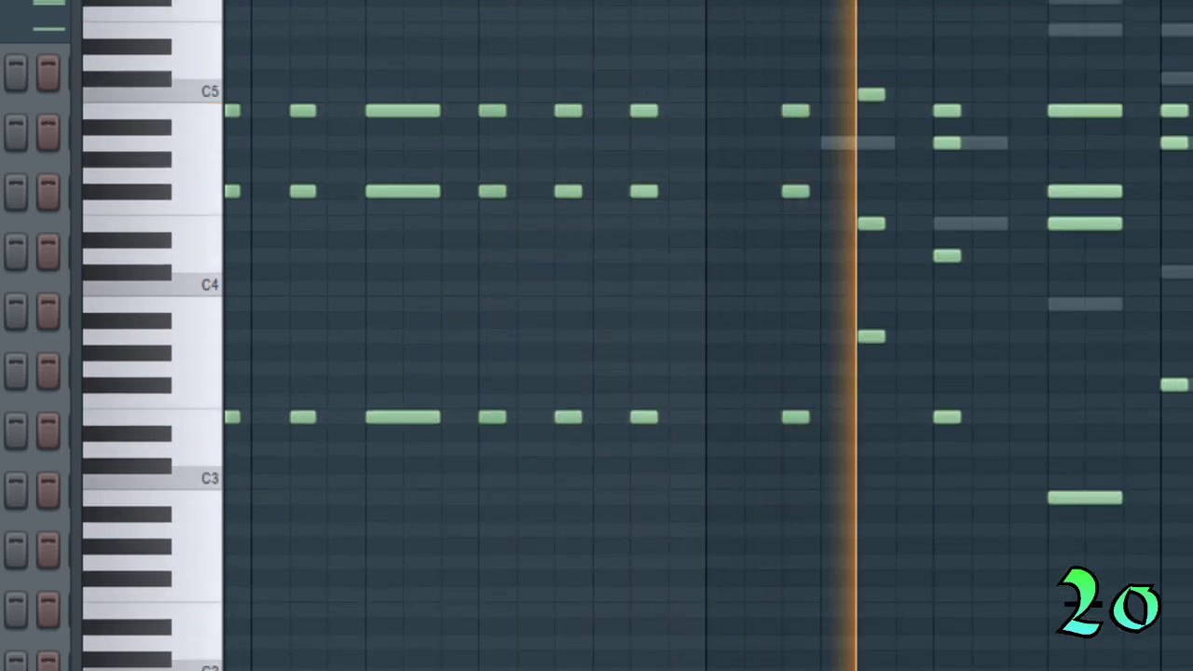
{"action": "scroll", "coordinate": [708, 284], "scroll_direction": "right", "scroll_amount": 3}
{"action": "scroll", "coordinate": [708, 336], "scroll_direction": "right", "scroll_amount": 1}
{"action": "key", "text": "space"}
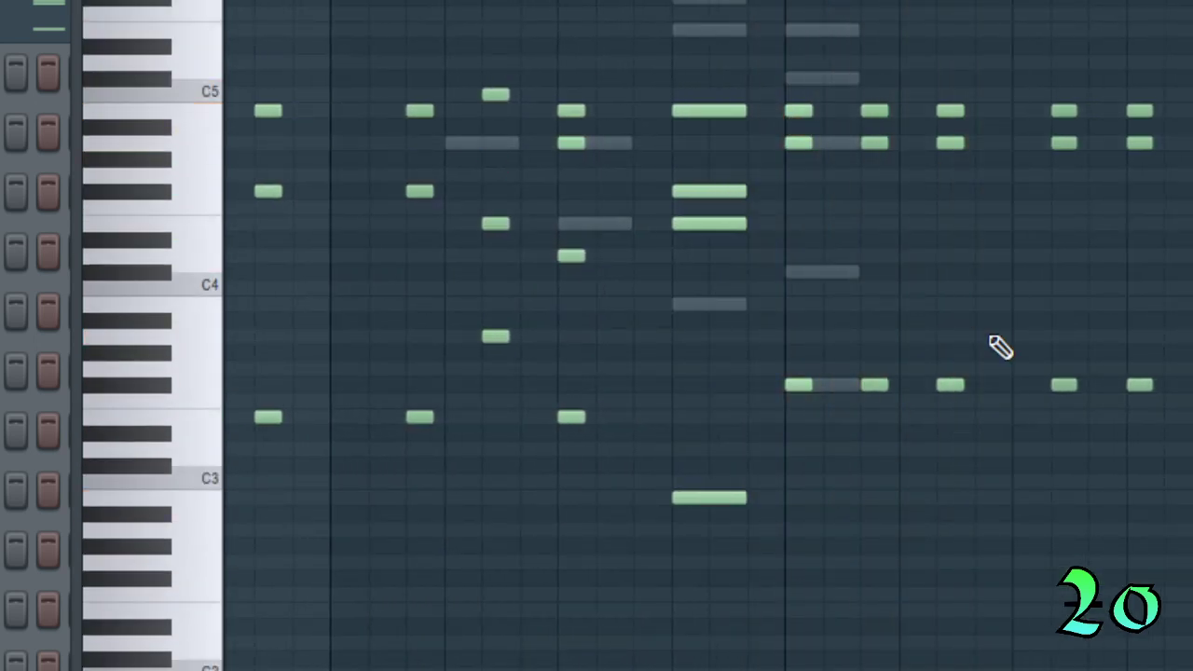
Compare the first fill with the ghosted notes of the other chord channel, and sound the F#3 bass note at the pattern's start.
{"action": "scroll", "coordinate": [916, 301], "scroll_direction": "up", "scroll_amount": 5}
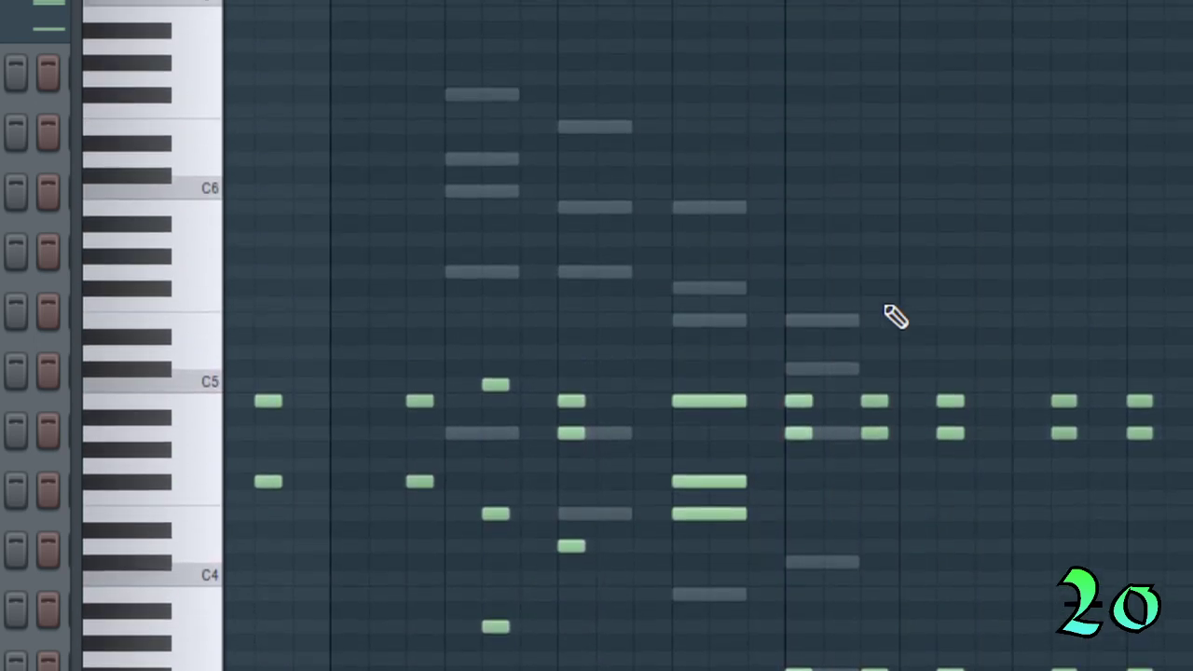
{"action": "scroll", "coordinate": [685, 143], "scroll_direction": "down", "scroll_amount": 3}
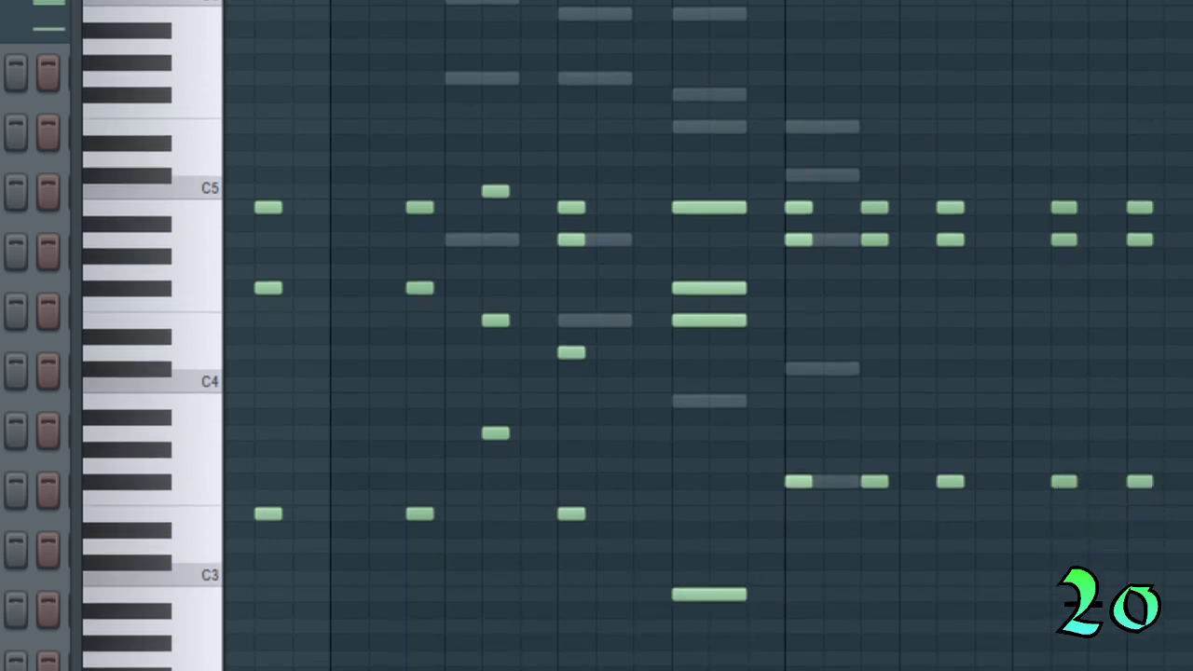
{"action": "scroll", "coordinate": [671, 143], "scroll_direction": "right", "scroll_amount": 3}
{"action": "scroll", "coordinate": [708, 335], "scroll_direction": "left", "scroll_amount": 3}
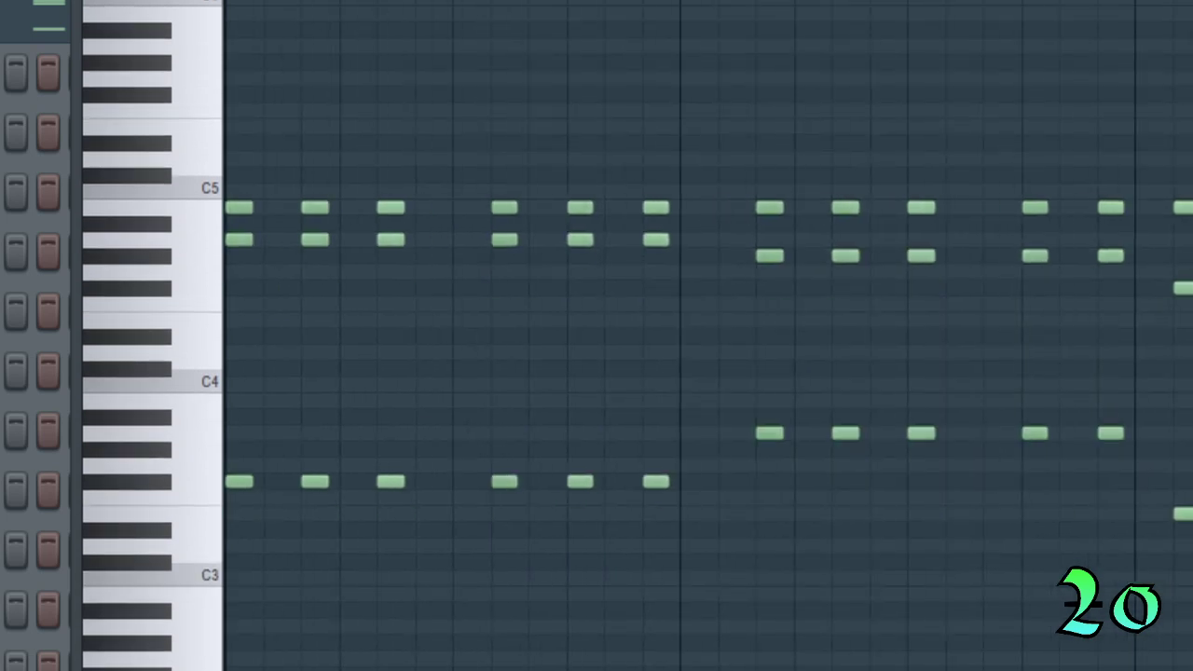
{"action": "left_click", "coordinate": [243, 478]}
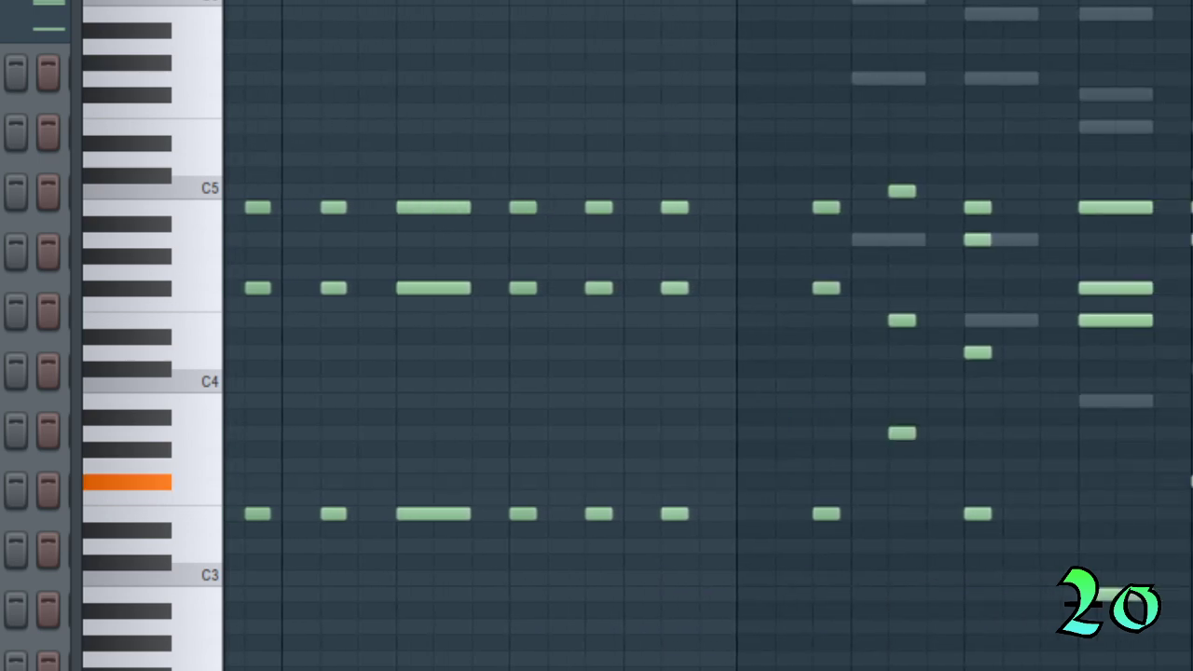
Show the Saw Chord 1 notes at the first fill and examine them against the ghosted Saw Chord 2 notes.
{"action": "scroll", "coordinate": [708, 335], "scroll_direction": "up", "scroll_amount": 2}
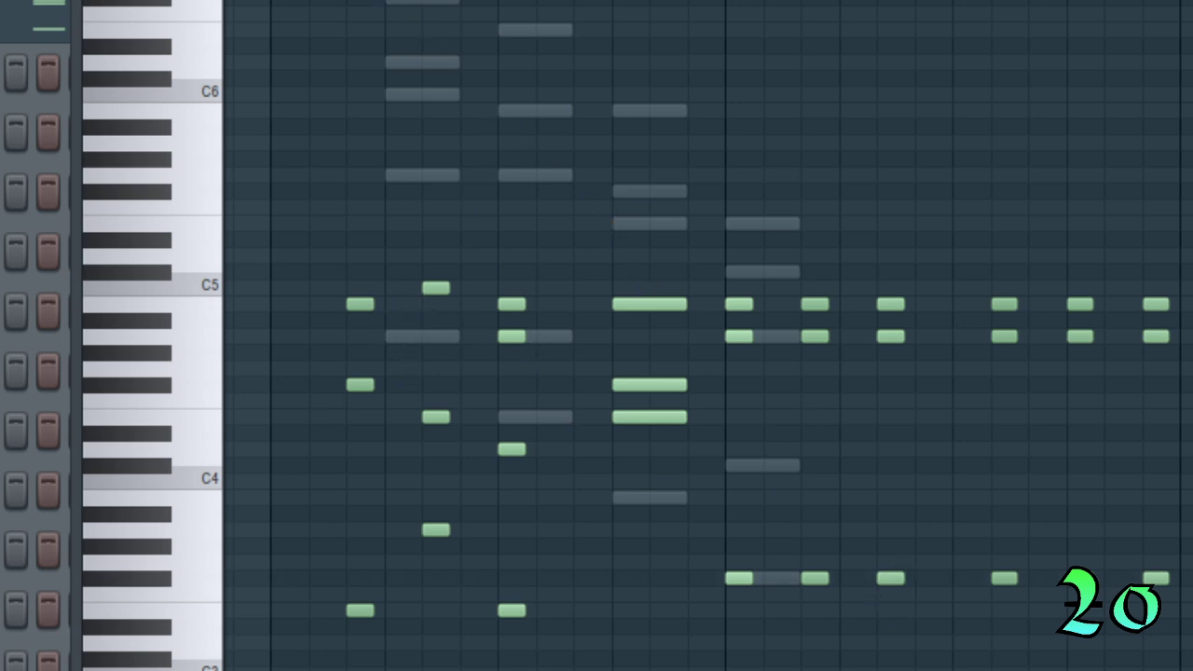
{"action": "scroll", "coordinate": [895, 277], "scroll_direction": "down", "scroll_amount": 1}
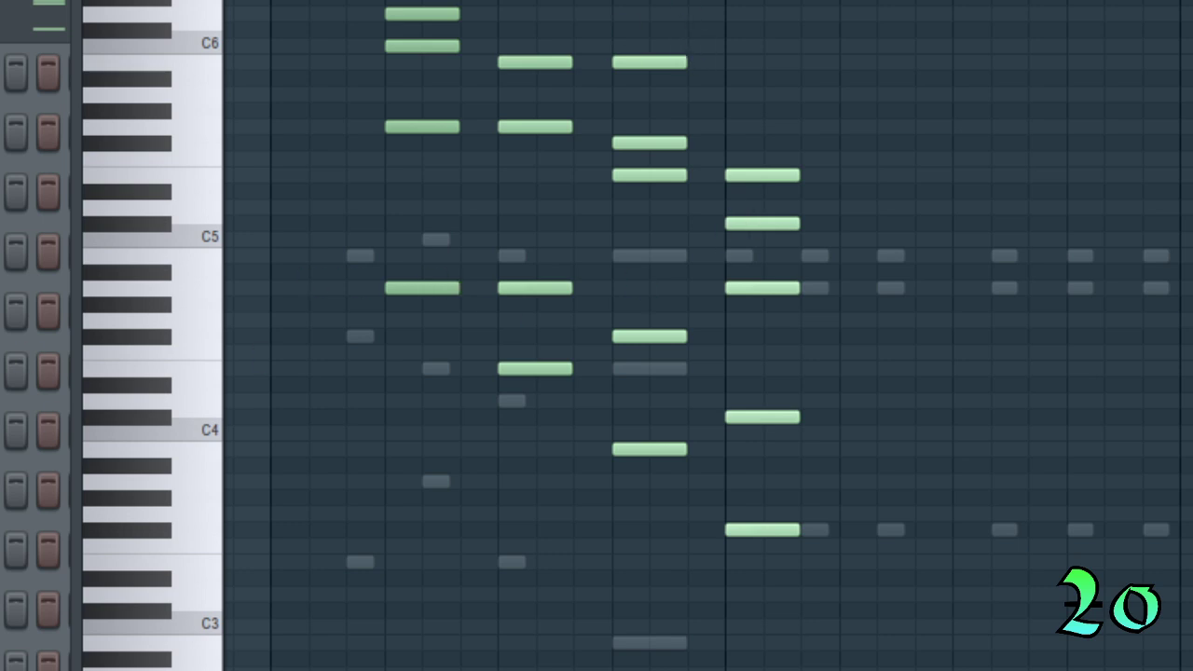
{"action": "scroll", "coordinate": [35, 336], "scroll_direction": "down", "scroll_amount": 2}
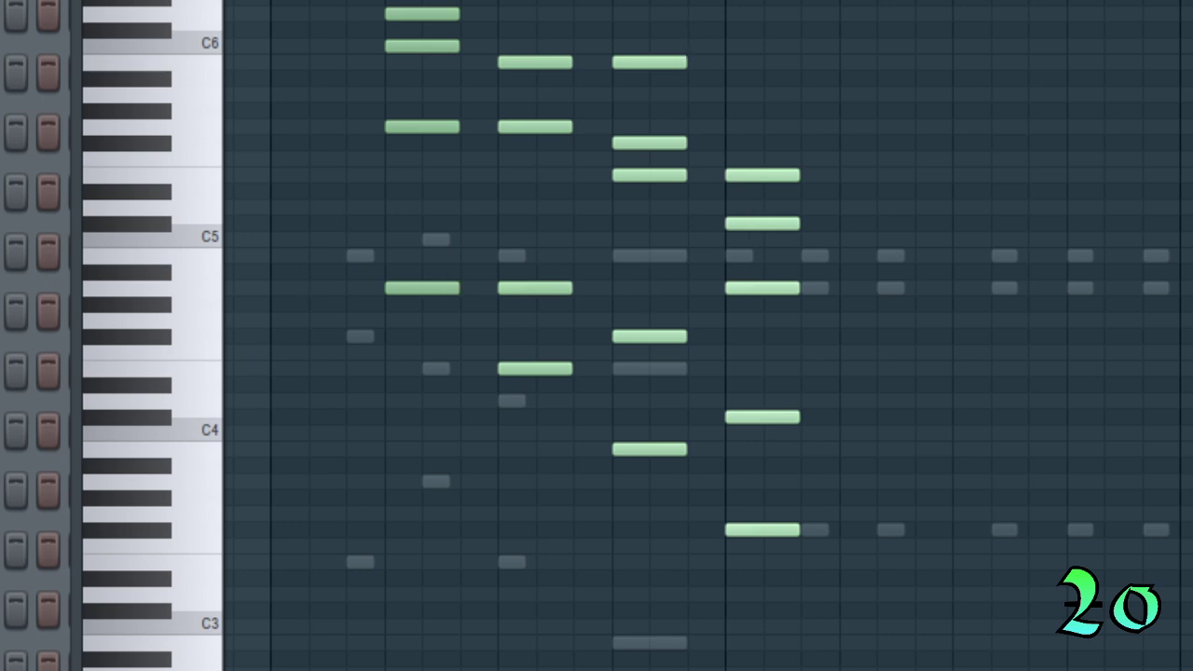
Bring up the channel rack, return to the playlist and look over the clips on Tracks 4 to 11.
{"action": "key", "text": "F6"}
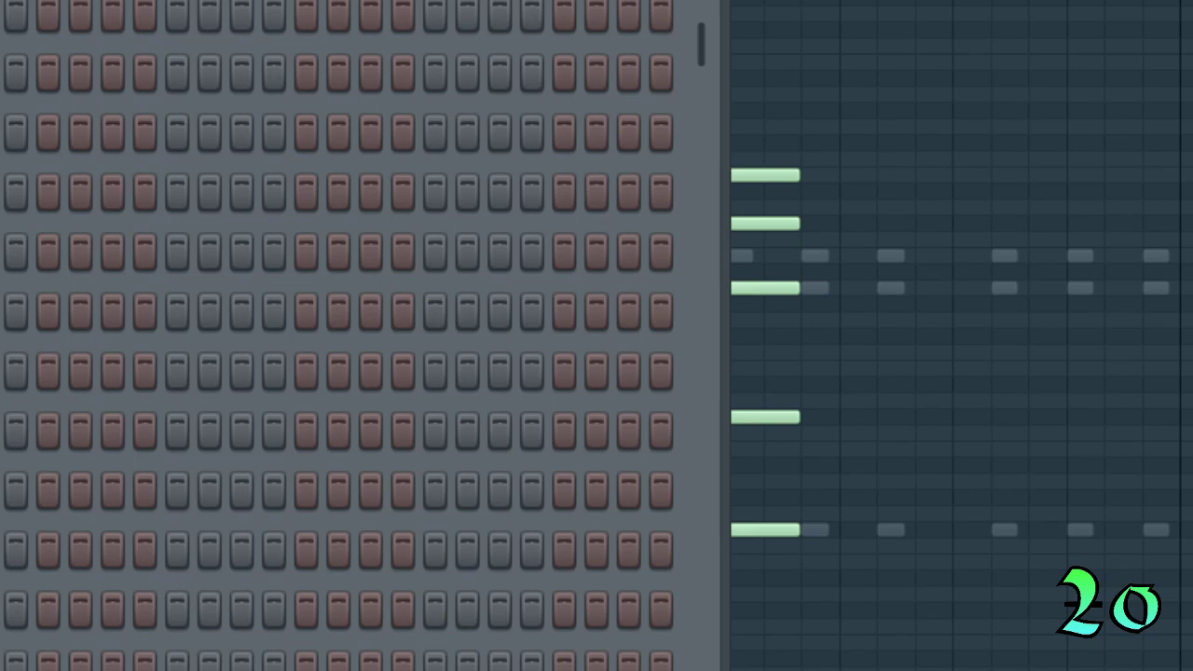
{"action": "left_click", "coordinate": [737, 3]}
{"action": "scroll", "coordinate": [615, 335], "scroll_direction": "left", "scroll_amount": 2}
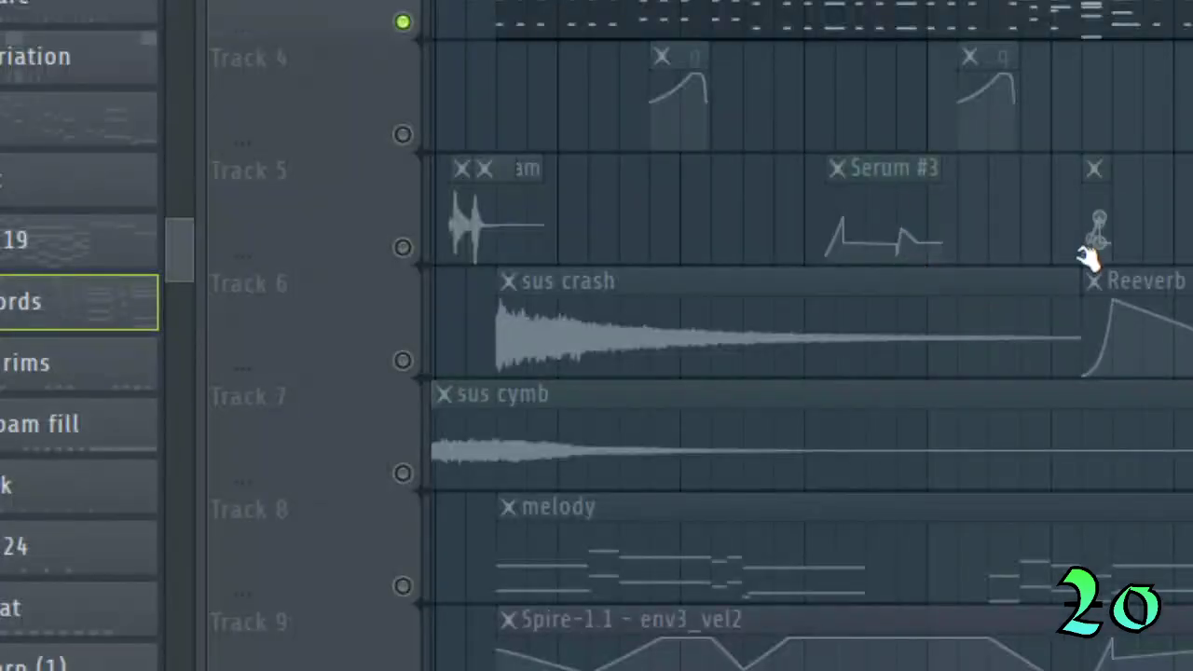
{"action": "scroll", "coordinate": [1015, 200], "scroll_direction": "down", "scroll_amount": 2}
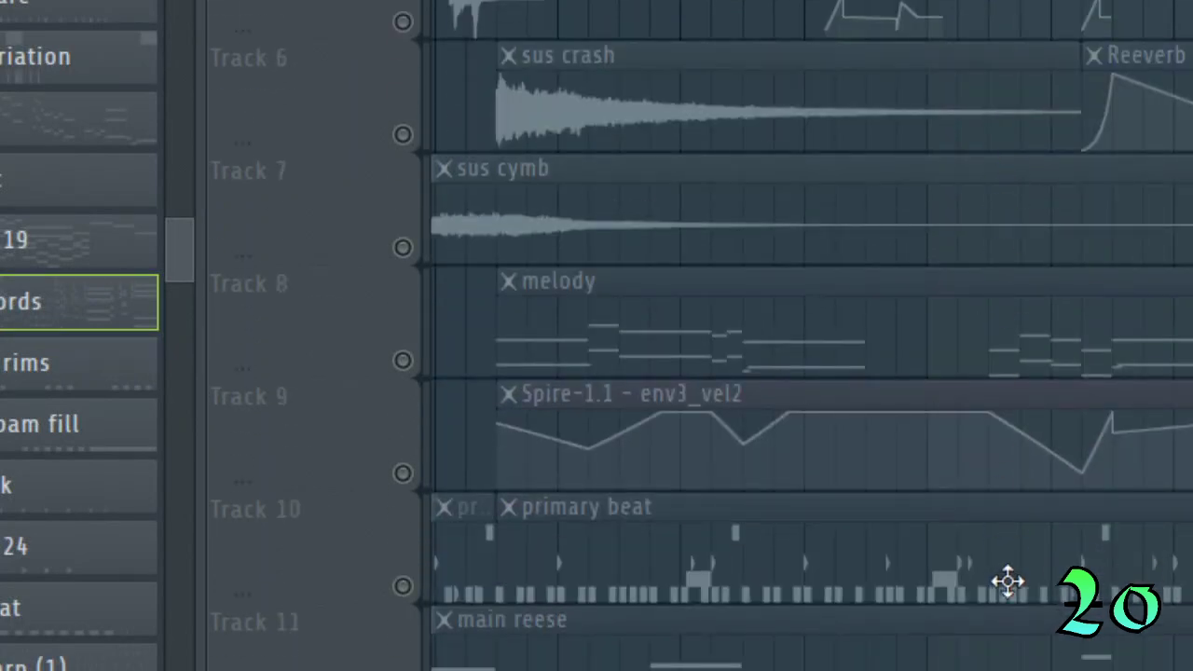
{"action": "scroll", "coordinate": [1083, 386], "scroll_direction": "up", "scroll_amount": 2}
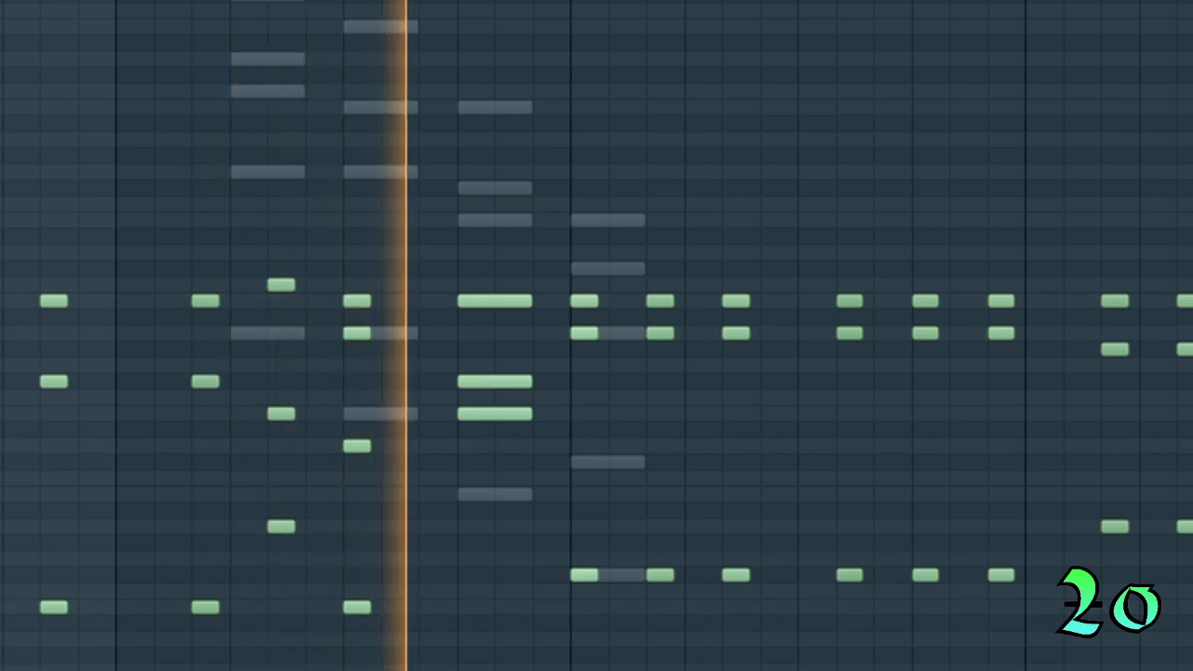
Stop playback at the first fill, move along the Saw Chord 2 notes to the second fill and audition its start.
{"action": "key", "text": "space"}
{"action": "scroll", "coordinate": [926, 218], "scroll_direction": "down", "scroll_amount": 2}
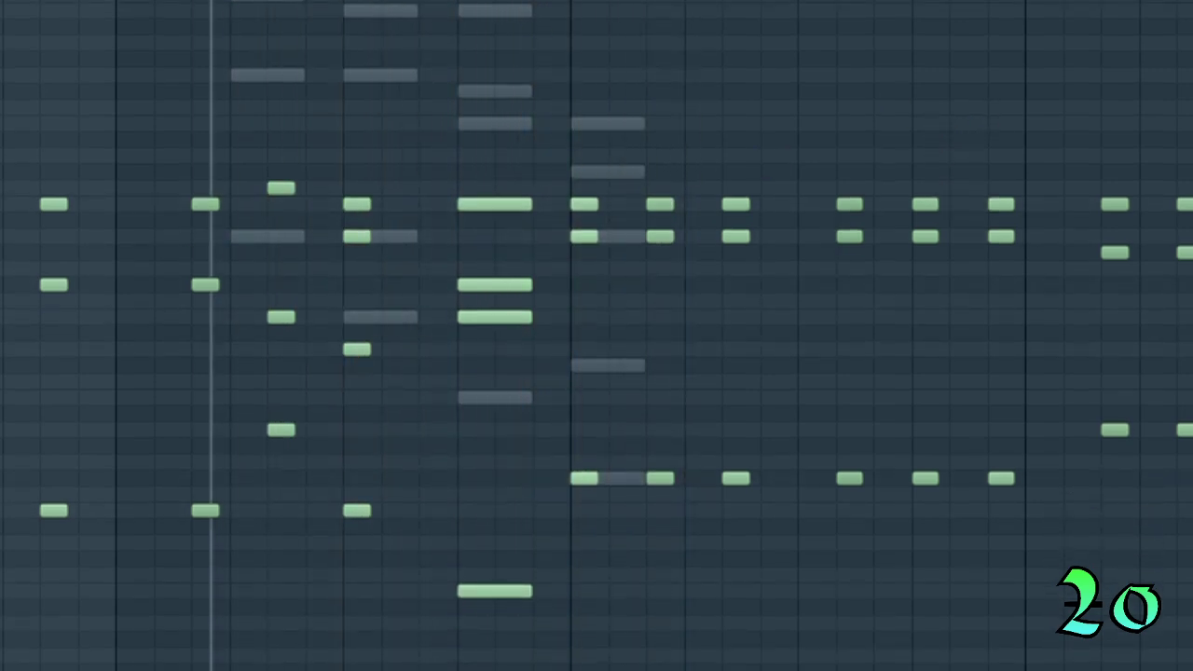
{"action": "scroll", "coordinate": [926, 218], "scroll_direction": "right", "scroll_amount": 2}
{"action": "scroll", "coordinate": [1123, 264], "scroll_direction": "right", "scroll_amount": 2}
{"action": "scroll", "coordinate": [1123, 263], "scroll_direction": "right", "scroll_amount": 8}
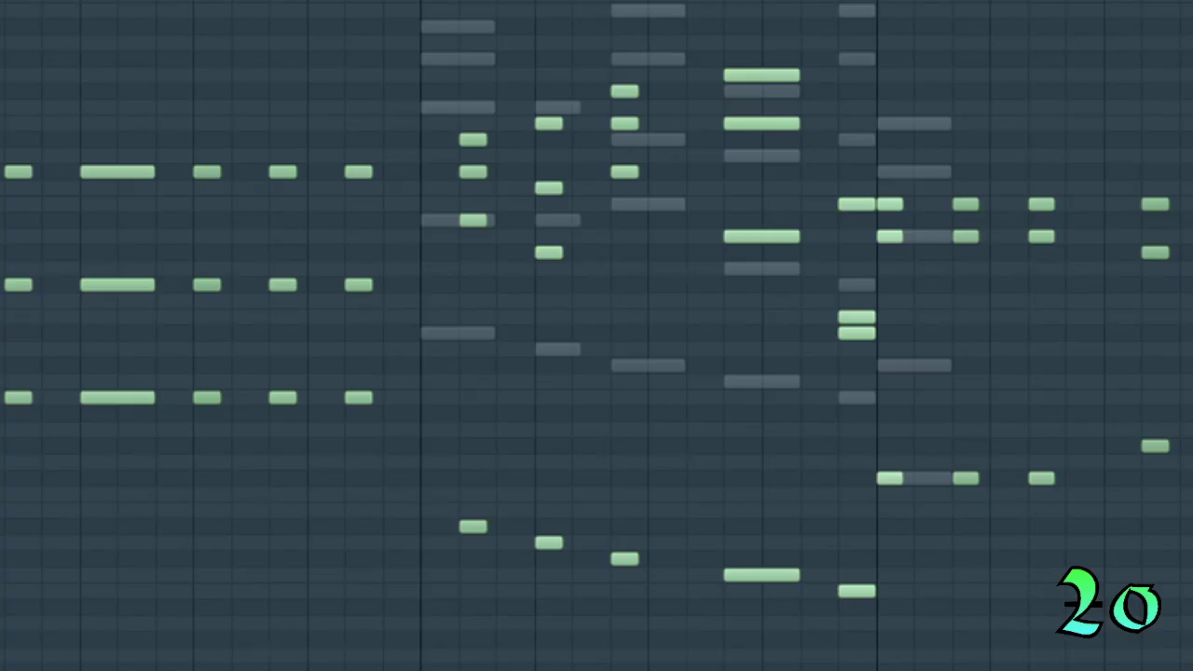
{"action": "scroll", "coordinate": [597, 336], "scroll_direction": "right", "scroll_amount": 2}
{"action": "key", "text": "space"}
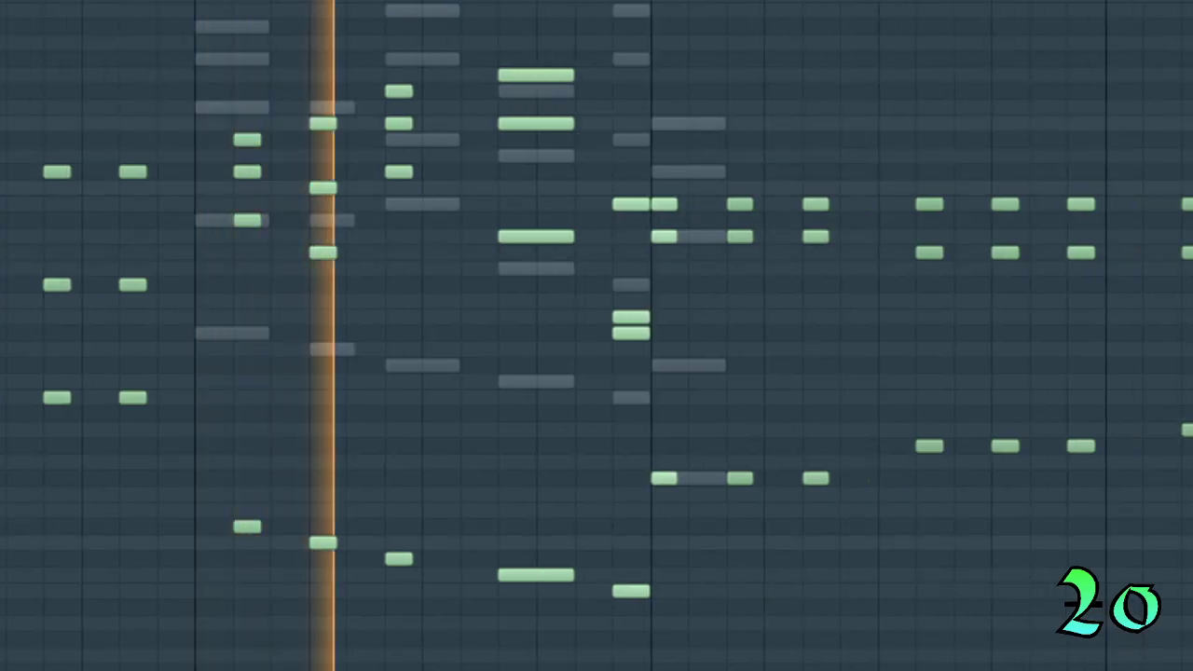
{"action": "key", "text": "space"}
Show the Saw Chord 1 notes at the second fill and briefly check the channel rack.
{"action": "scroll", "coordinate": [201, 237], "scroll_direction": "up", "scroll_amount": 3}
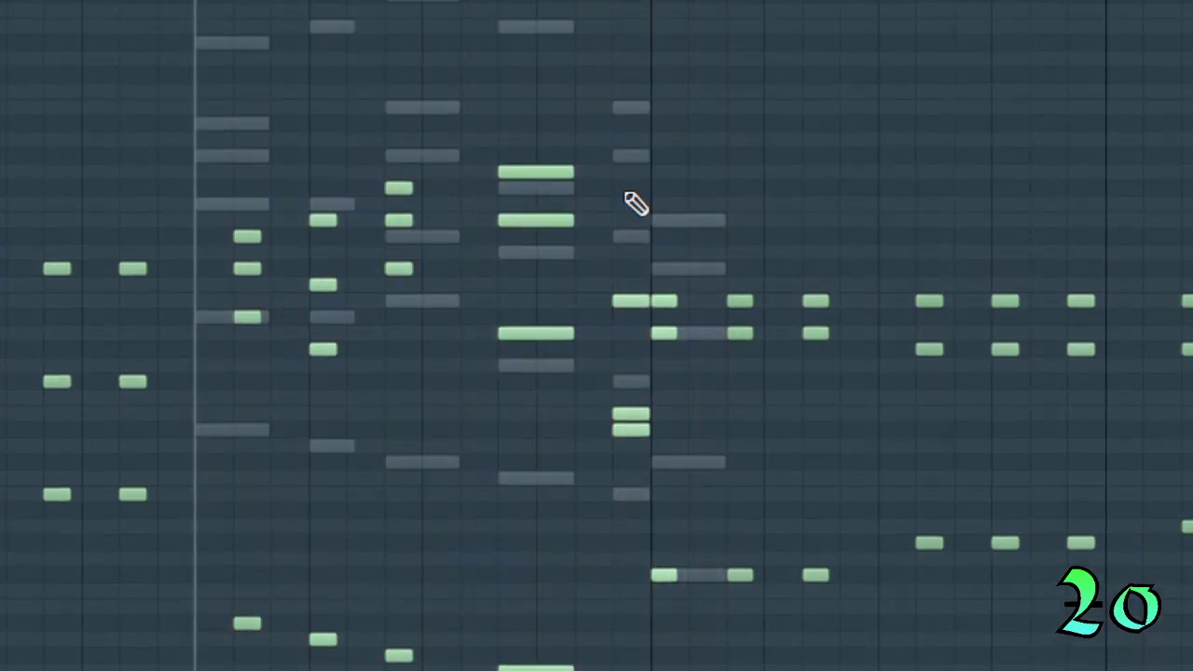
{"action": "key", "text": "Down"}
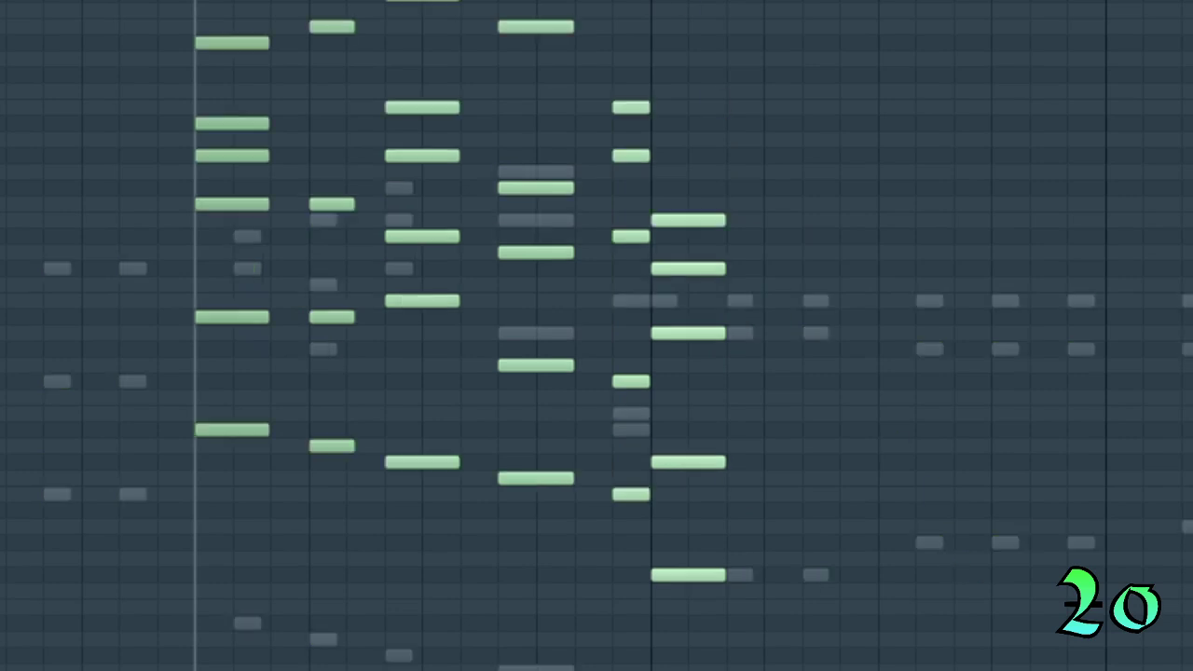
{"action": "scroll", "coordinate": [889, 431], "scroll_direction": "down", "scroll_amount": 2}
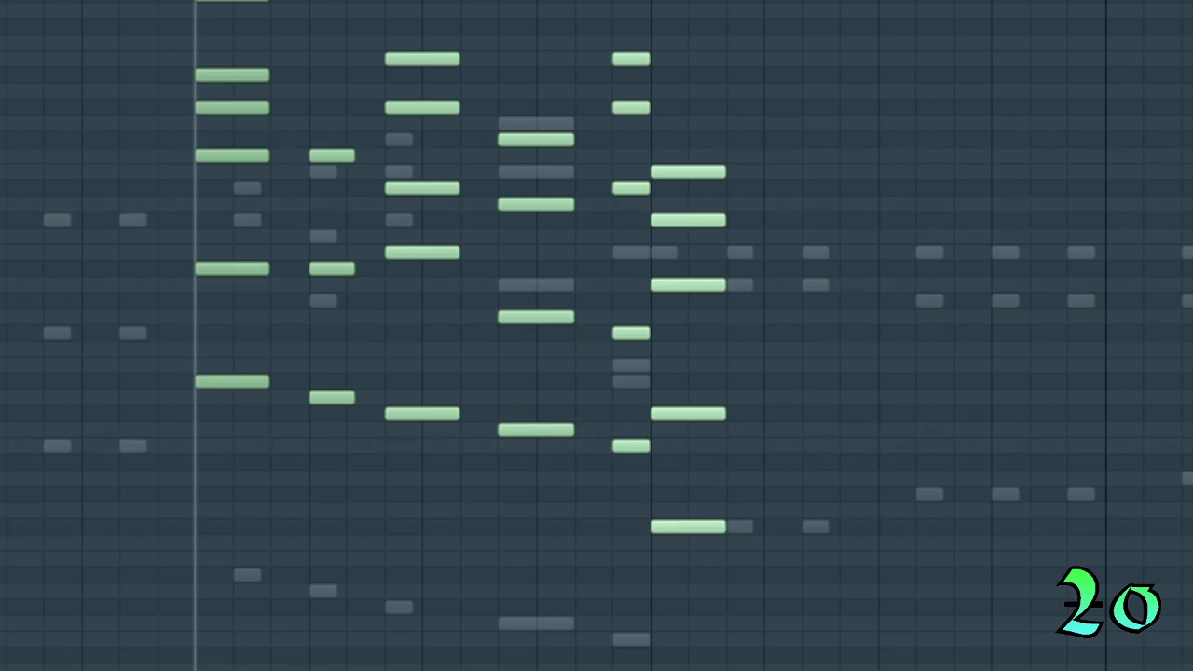
{"action": "key", "text": "F6"}
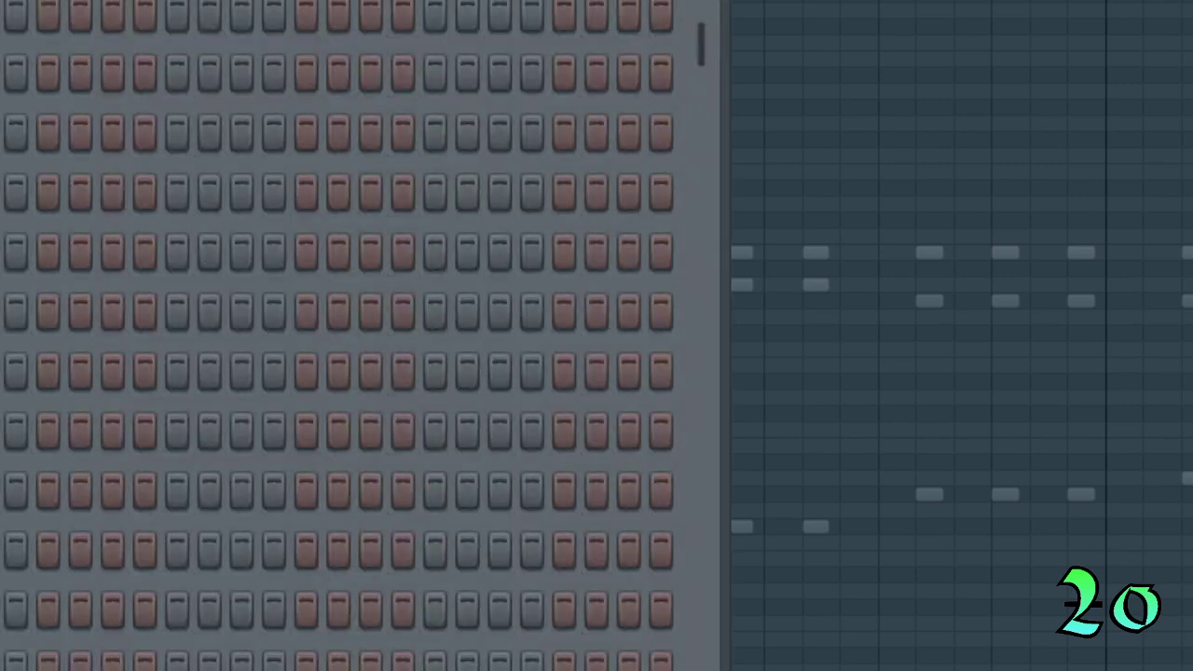
{"action": "key", "text": "F6"}
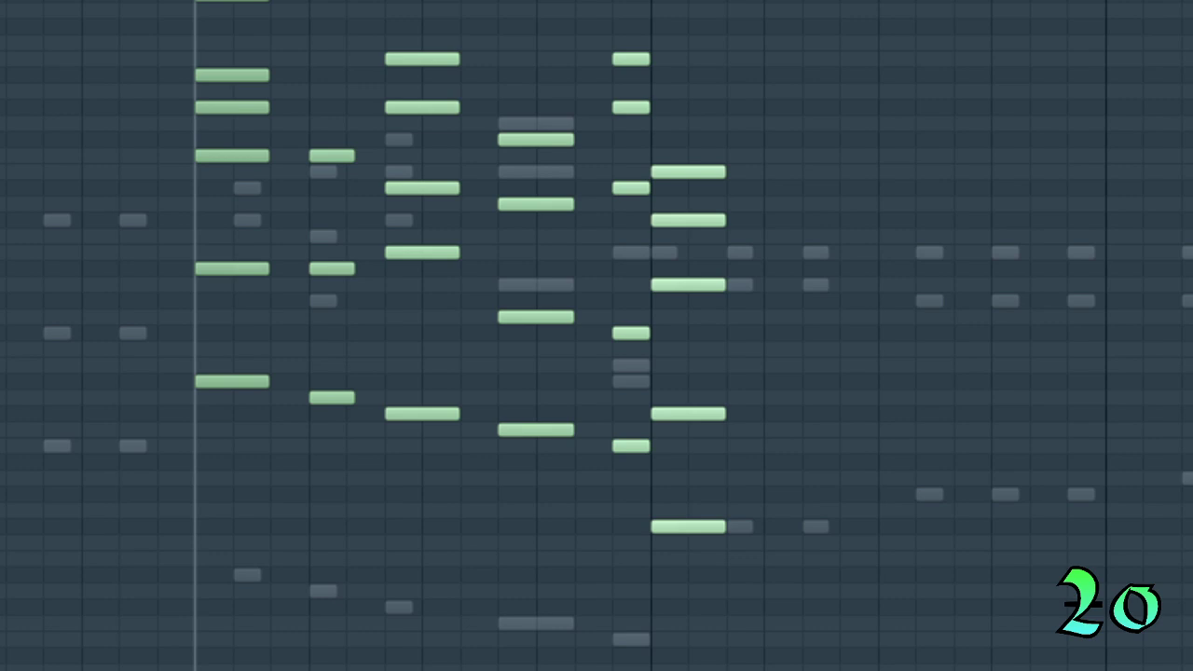
Examine the upper notes of the second fill's Saw Chord 1 chords and audition them.
{"action": "scroll", "coordinate": [597, 335], "scroll_direction": "up", "scroll_amount": 1}
{"action": "scroll", "coordinate": [121, 445], "scroll_direction": "up", "scroll_amount": 1}
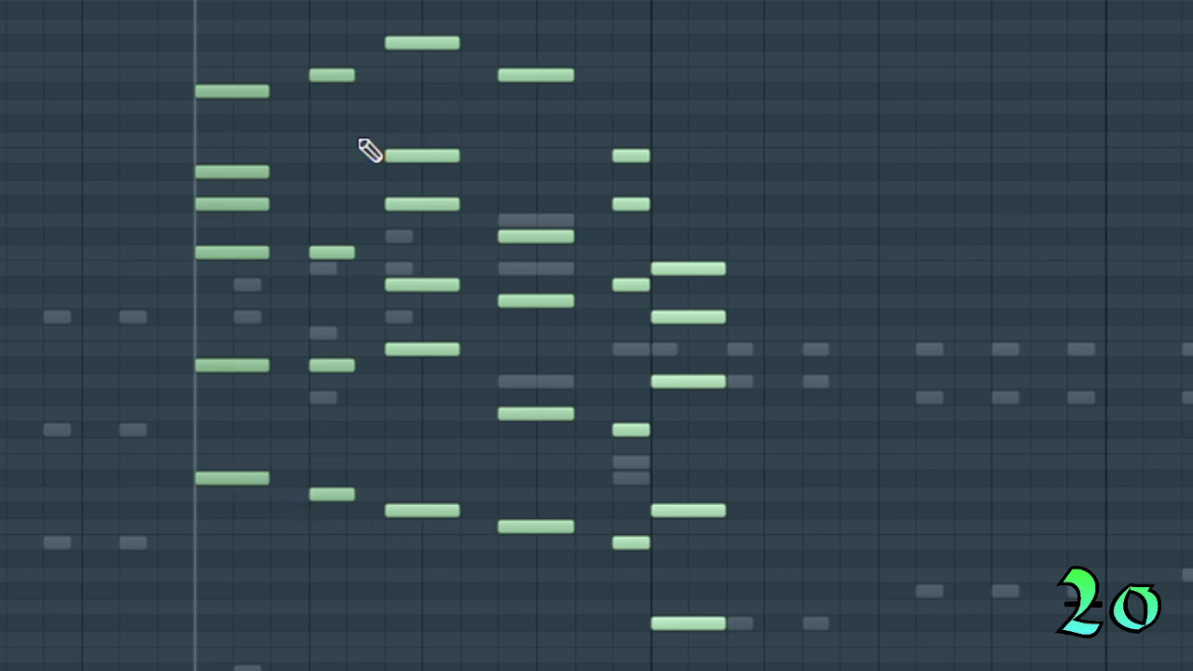
{"action": "key", "text": "space"}
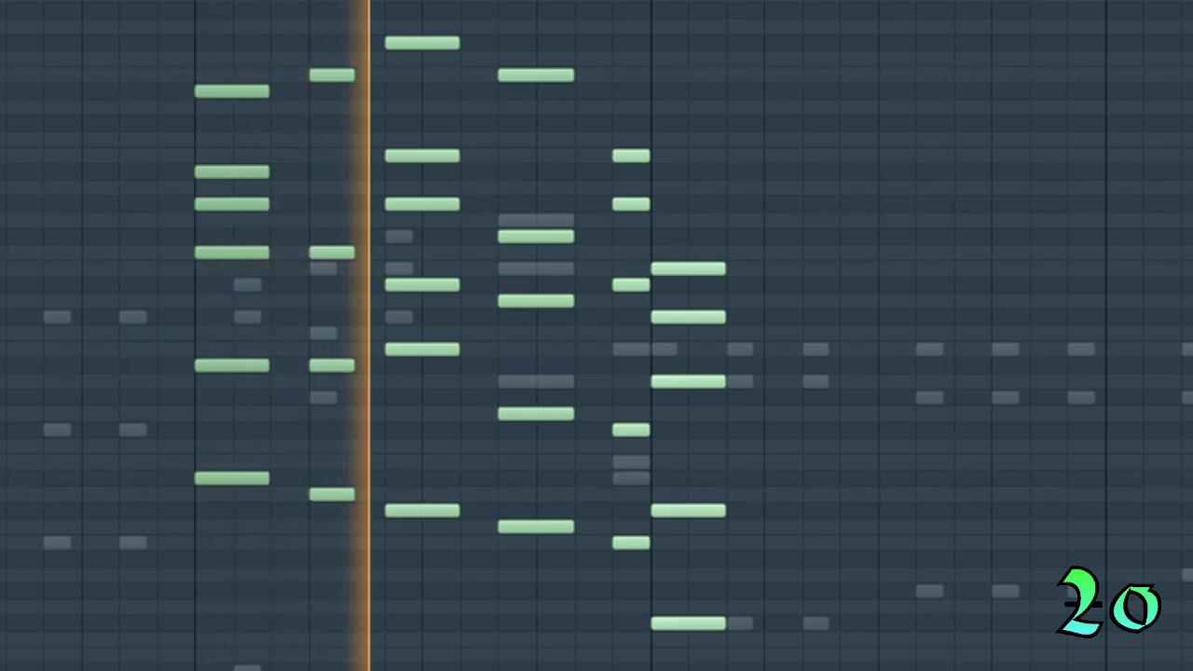
Stop playback and examine the second fill's Saw Chord 1 chords from their upper notes down to the descending bass notes.
{"action": "key", "text": "space"}
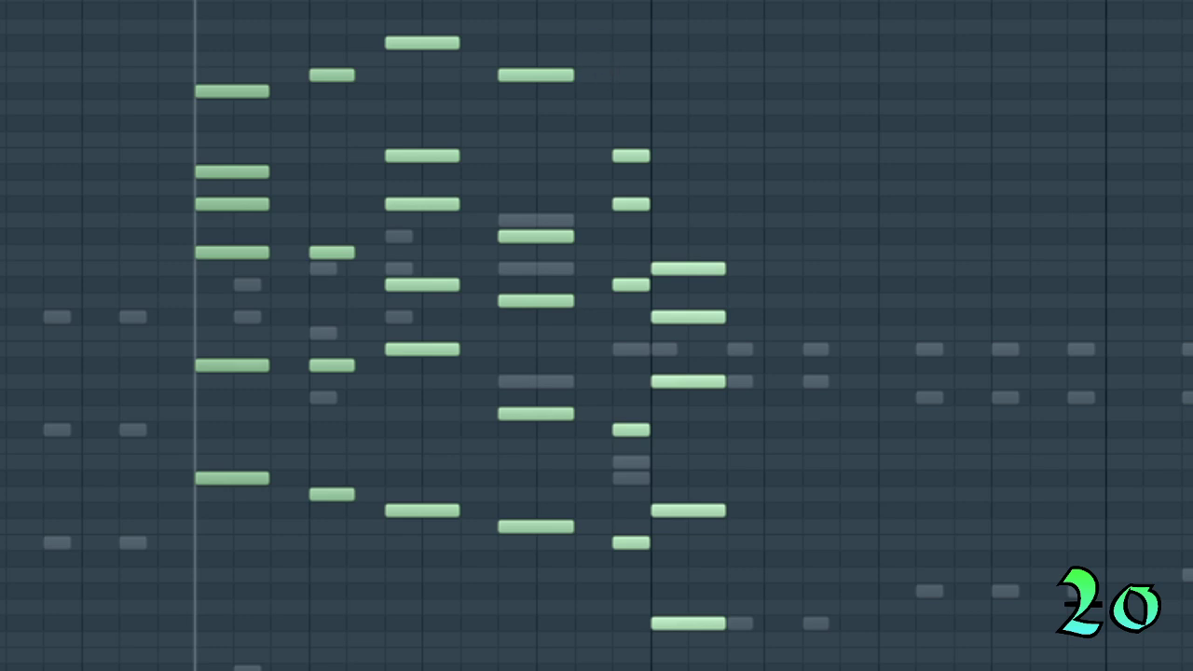
{"action": "scroll", "coordinate": [596, 331], "scroll_direction": "up", "scroll_amount": 5}
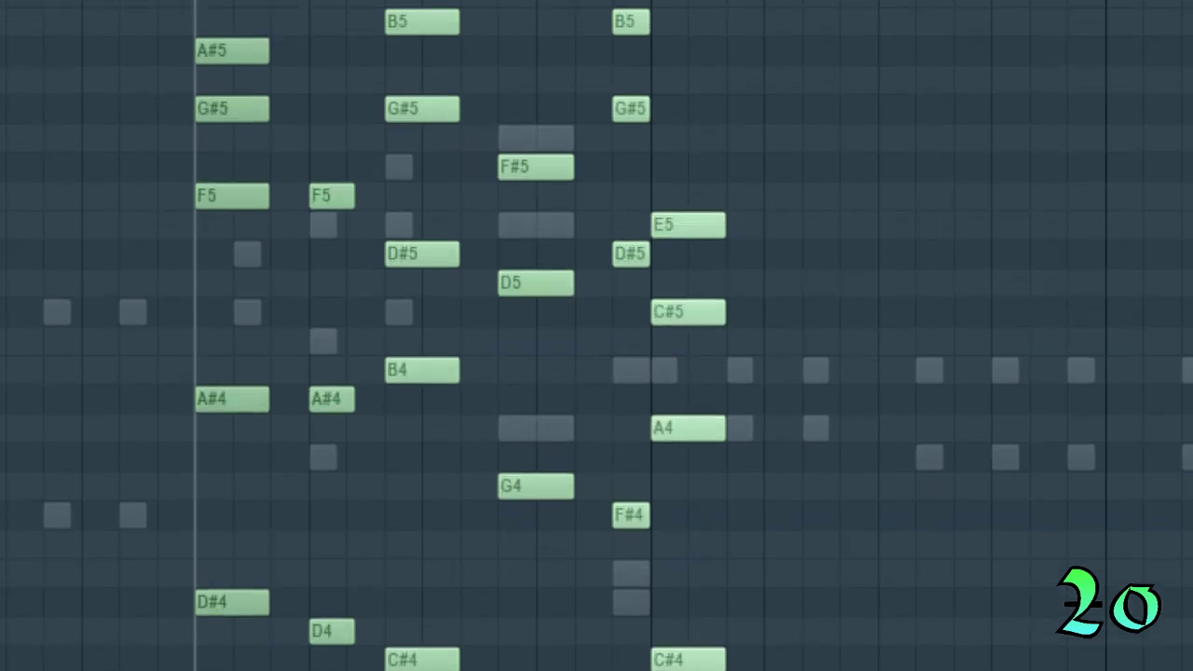
{"action": "scroll", "coordinate": [597, 336], "scroll_direction": "down", "scroll_amount": 1}
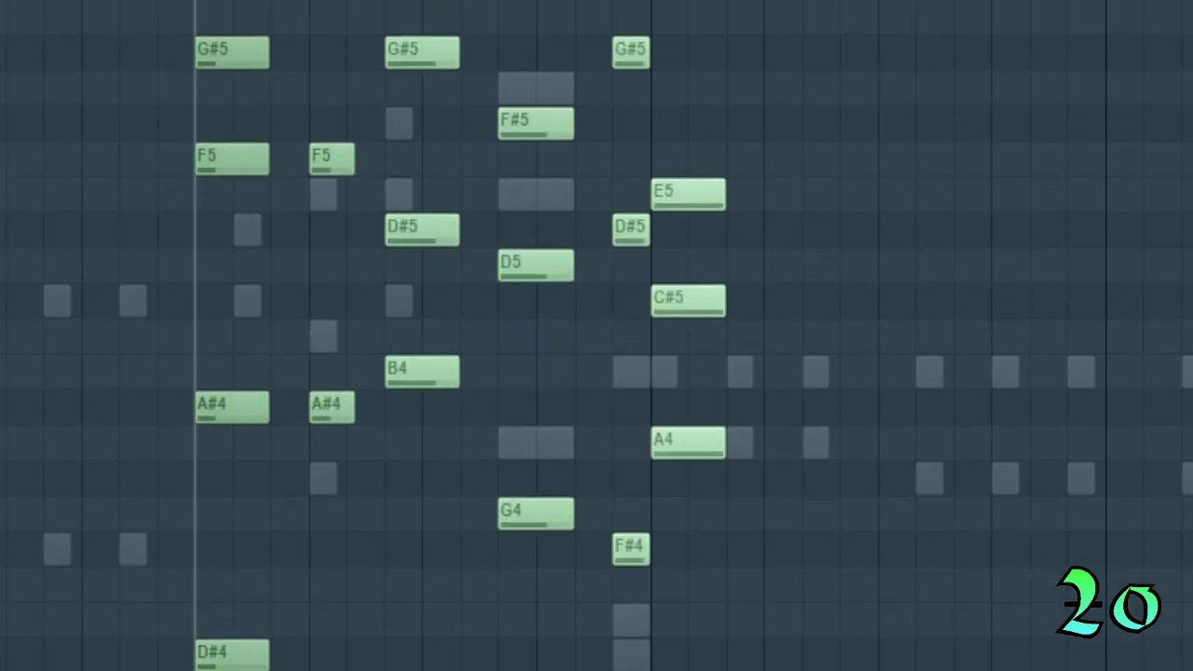
{"action": "scroll", "coordinate": [596, 335], "scroll_direction": "up", "scroll_amount": 4}
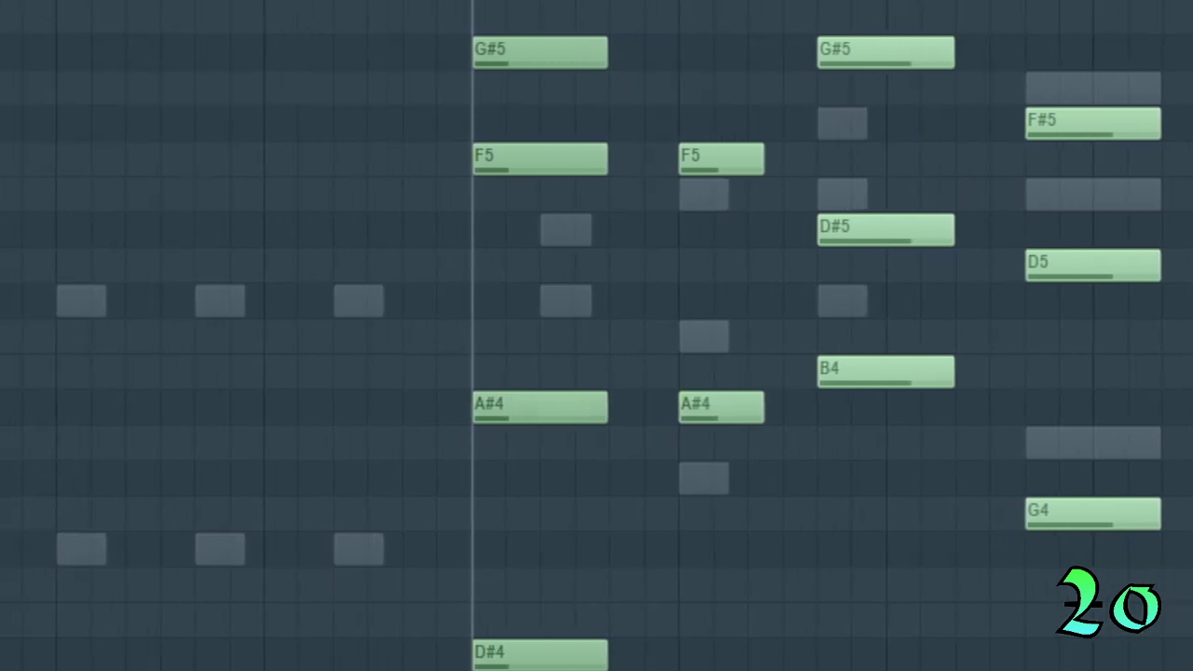
{"action": "scroll", "coordinate": [596, 336], "scroll_direction": "right", "scroll_amount": 3}
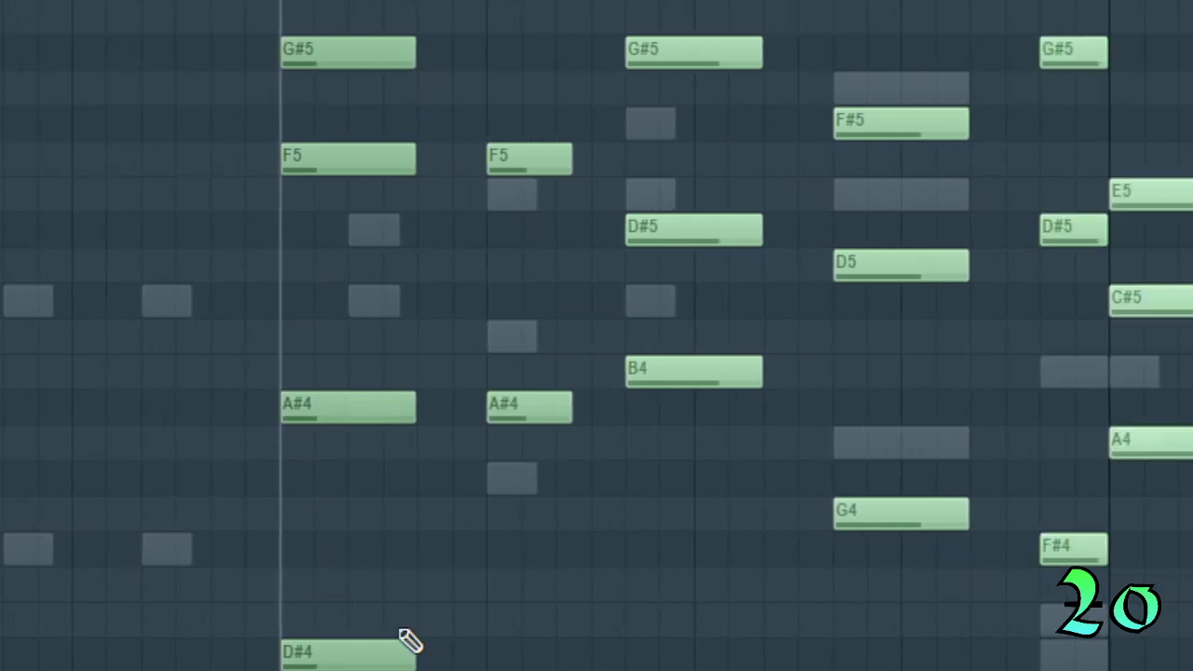
{"action": "scroll", "coordinate": [449, 505], "scroll_direction": "up", "scroll_amount": 1}
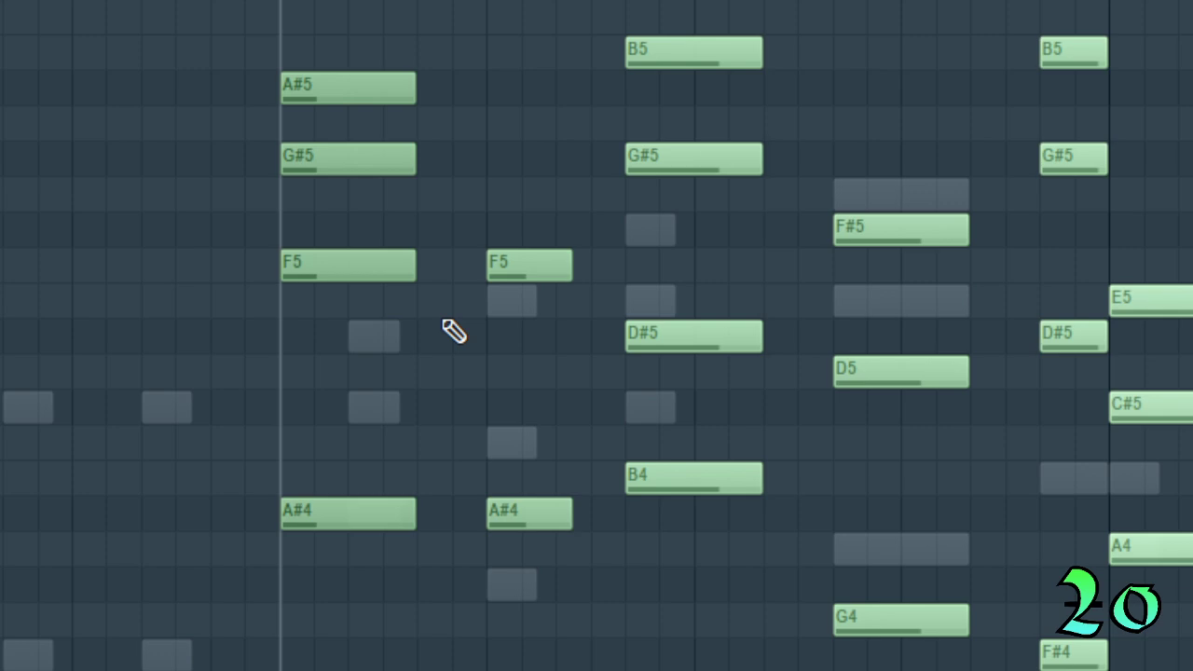
{"action": "scroll", "coordinate": [521, 325], "scroll_direction": "up", "scroll_amount": 1}
{"action": "scroll", "coordinate": [521, 322], "scroll_direction": "down", "scroll_amount": 1}
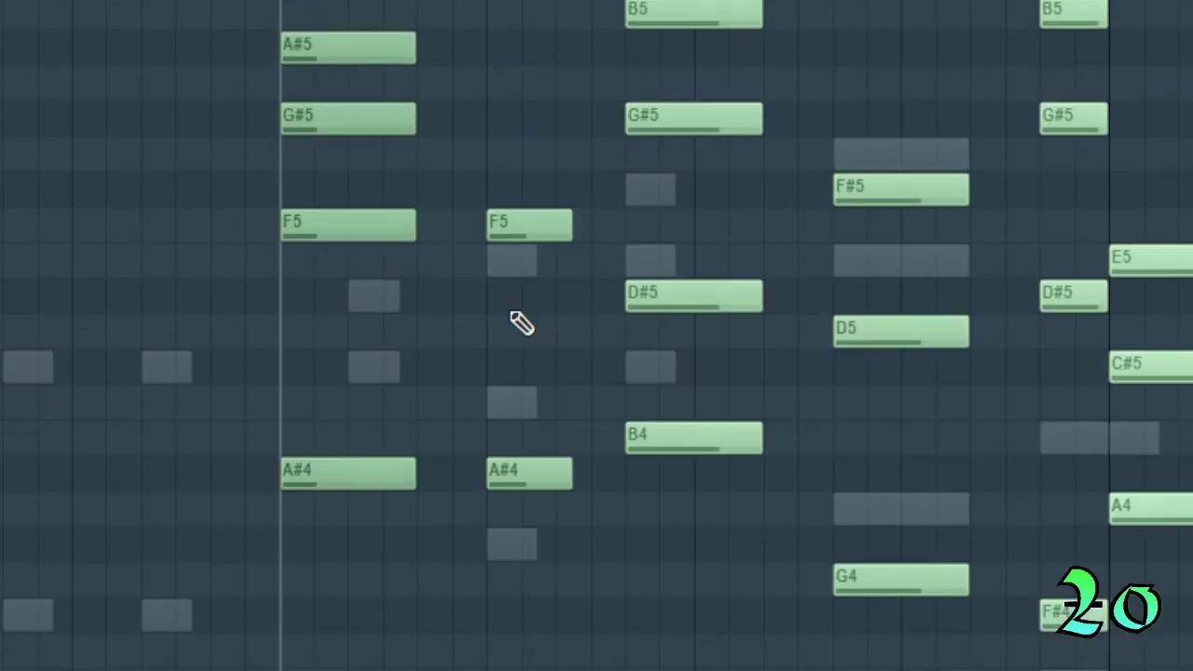
{"action": "scroll", "coordinate": [525, 322], "scroll_direction": "up", "scroll_amount": 2}
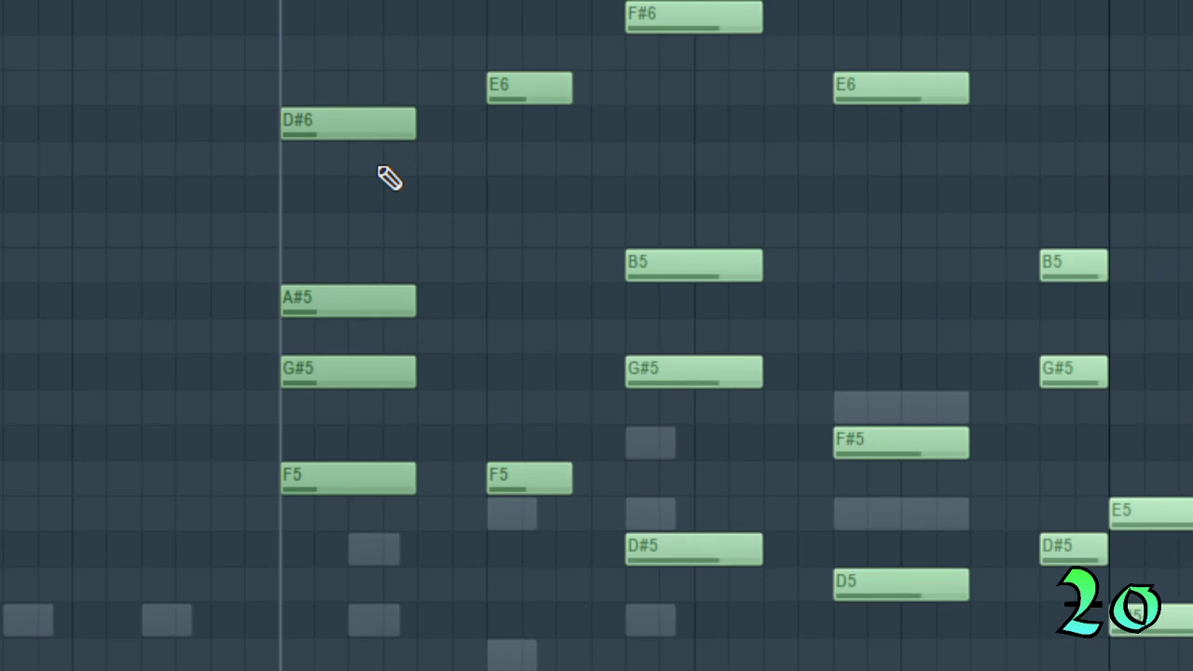
{"action": "scroll", "coordinate": [394, 176], "scroll_direction": "down", "scroll_amount": 4}
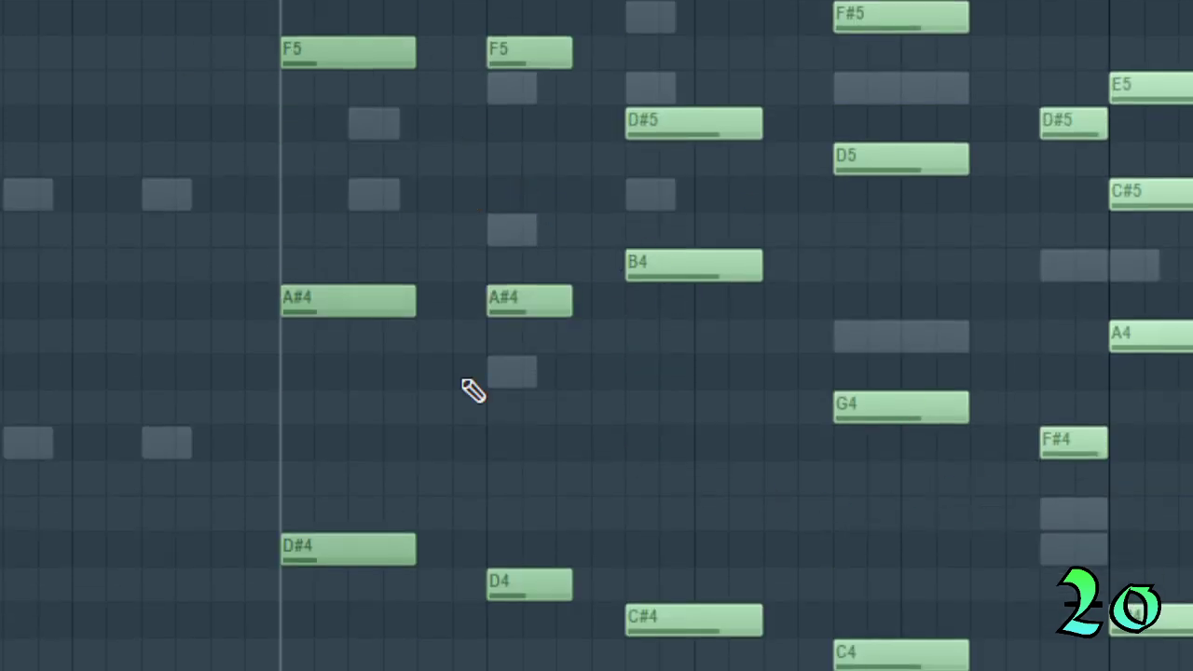
{"action": "scroll", "coordinate": [745, 564], "scroll_direction": "down", "scroll_amount": 1}
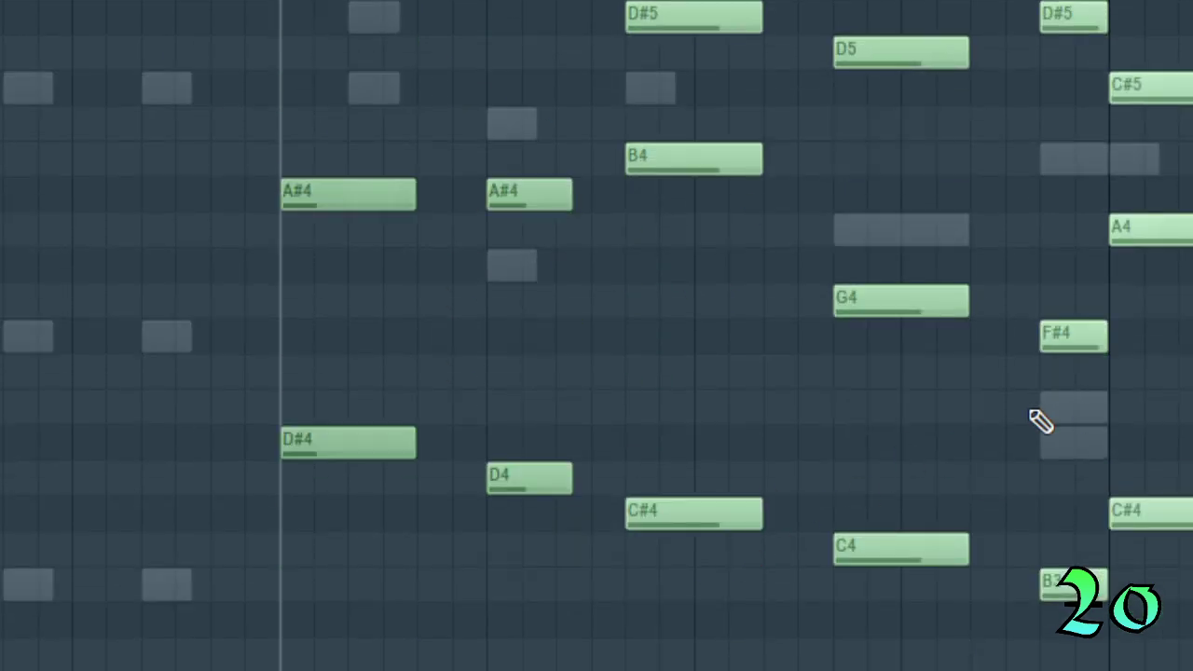
Look over the second fill's last two chords, on B3 and C#4, around the bar line.
{"action": "scroll", "coordinate": [596, 336], "scroll_direction": "right", "scroll_amount": 5}
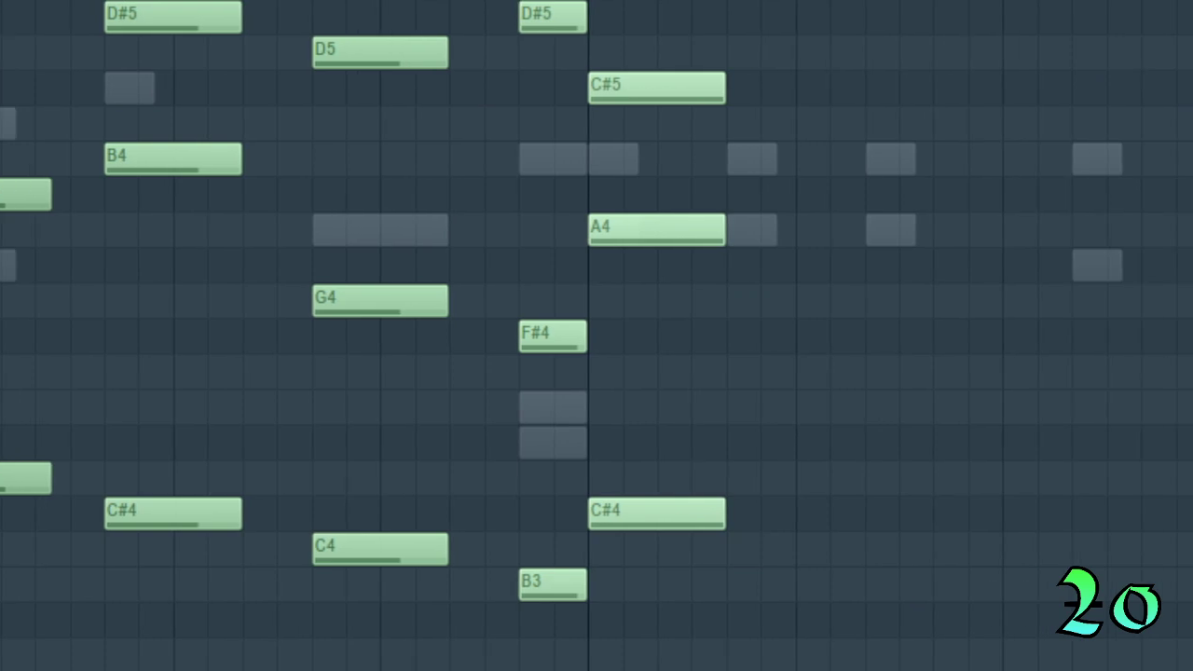
{"action": "scroll", "coordinate": [879, 400], "scroll_direction": "up", "scroll_amount": 1}
{"action": "scroll", "coordinate": [879, 400], "scroll_direction": "down", "scroll_amount": 2}
{"action": "scroll", "coordinate": [880, 398], "scroll_direction": "up", "scroll_amount": 2}
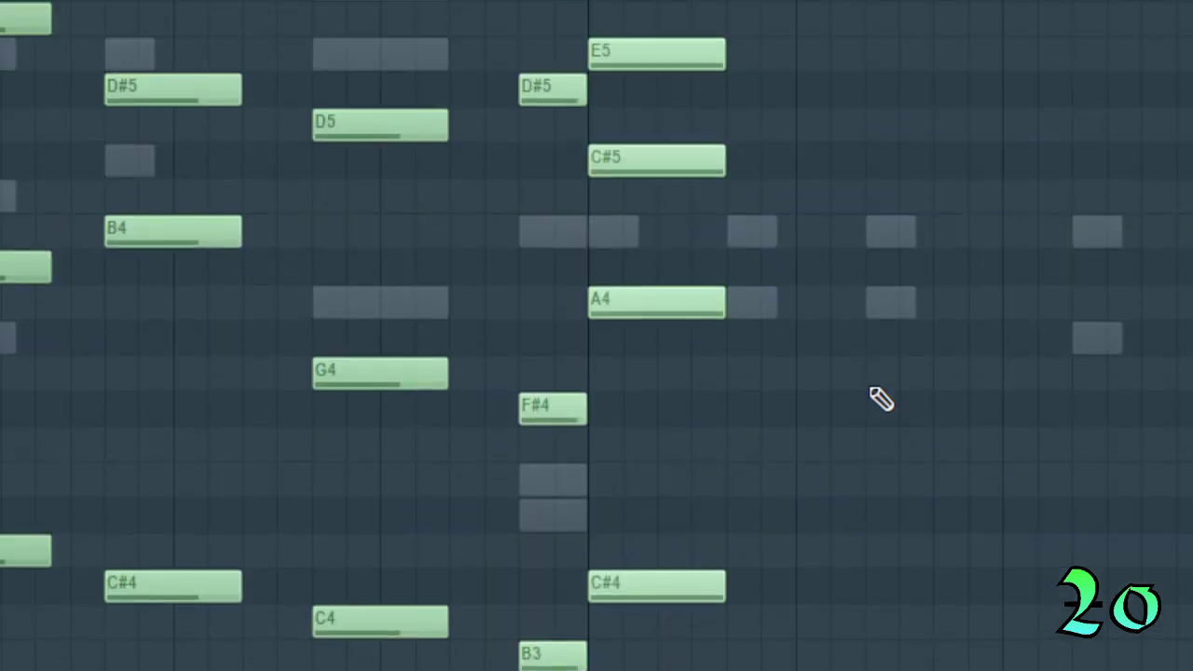
{"action": "scroll", "coordinate": [880, 399], "scroll_direction": "up", "scroll_amount": 1}
{"action": "scroll", "coordinate": [880, 399], "scroll_direction": "down", "scroll_amount": 3}
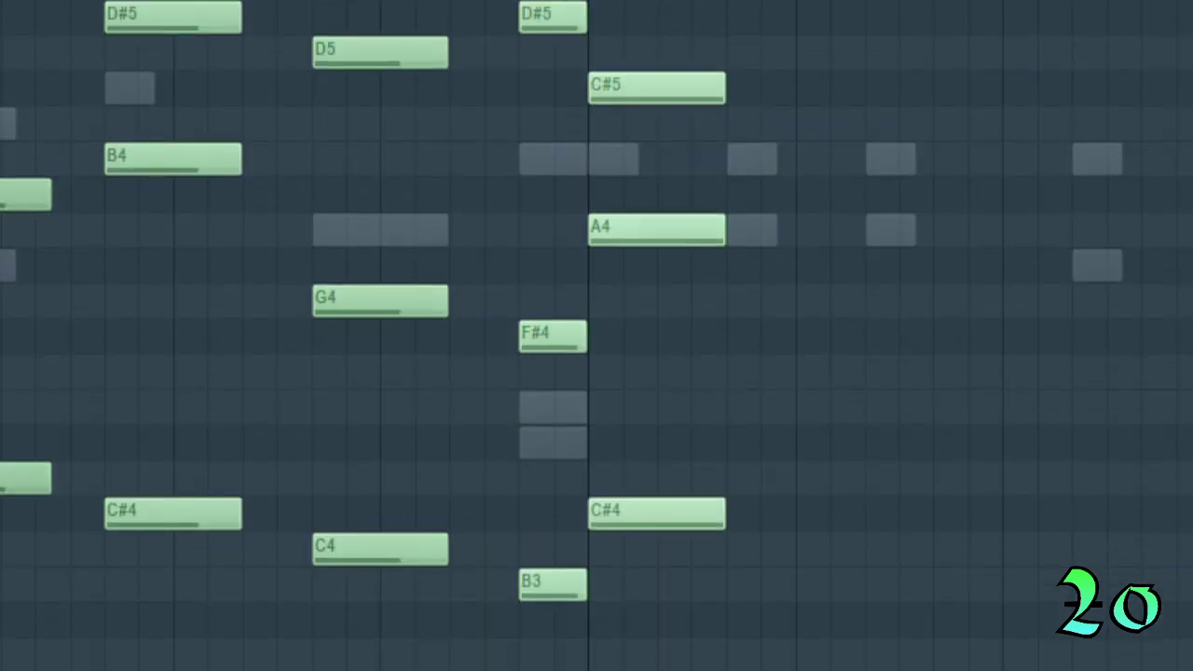
Move along the Saw Chord 1 notes to the next fill and look over its chords.
{"action": "scroll", "coordinate": [597, 335], "scroll_direction": "down", "scroll_amount": 2}
{"action": "scroll", "coordinate": [596, 335], "scroll_direction": "down", "scroll_amount": 2}
{"action": "scroll", "coordinate": [597, 335], "scroll_direction": "right", "scroll_amount": 8}
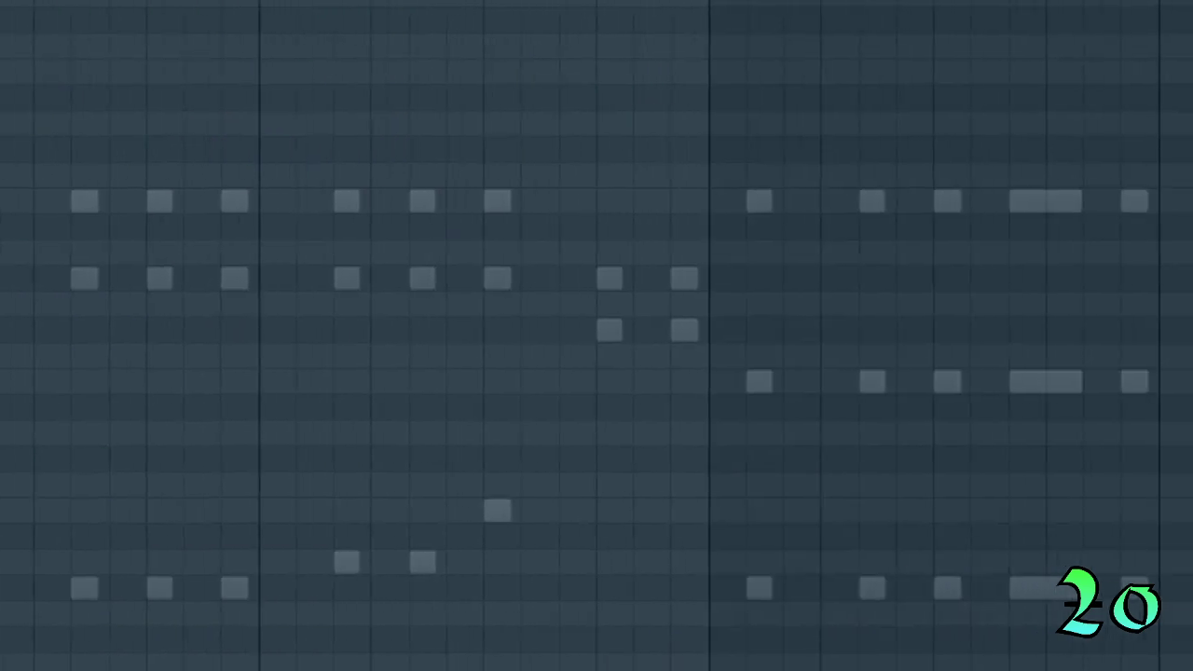
{"action": "scroll", "coordinate": [714, 283], "scroll_direction": "up", "scroll_amount": 8}
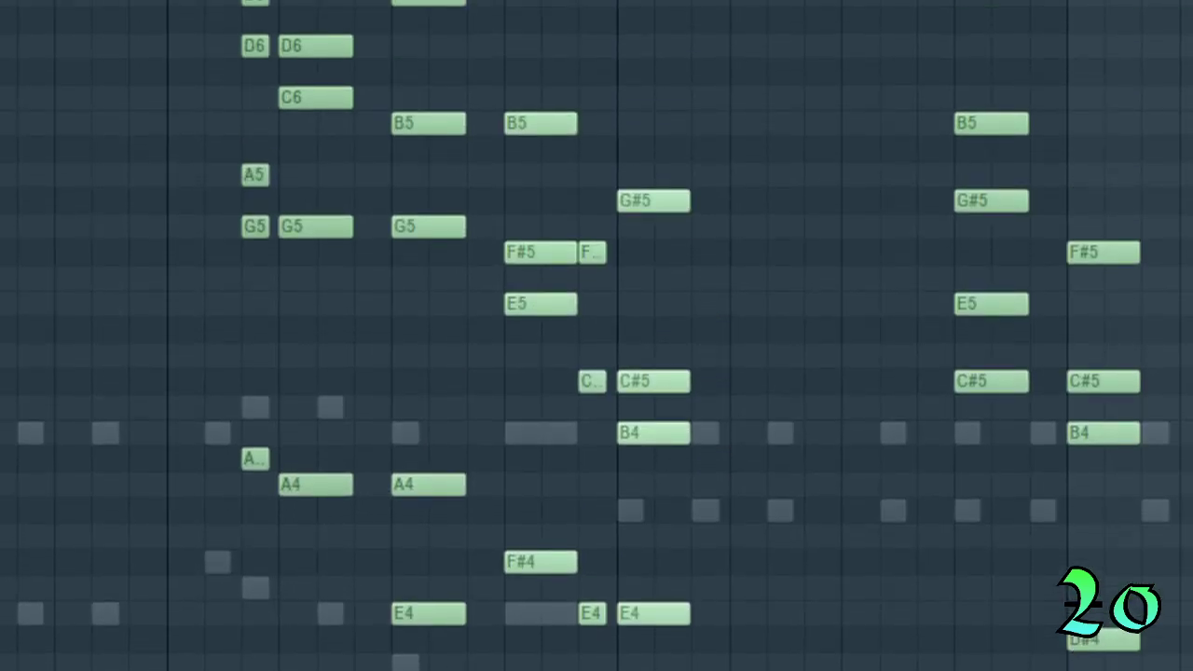
{"action": "scroll", "coordinate": [714, 283], "scroll_direction": "down", "scroll_amount": 3}
{"action": "scroll", "coordinate": [597, 335], "scroll_direction": "left", "scroll_amount": 4}
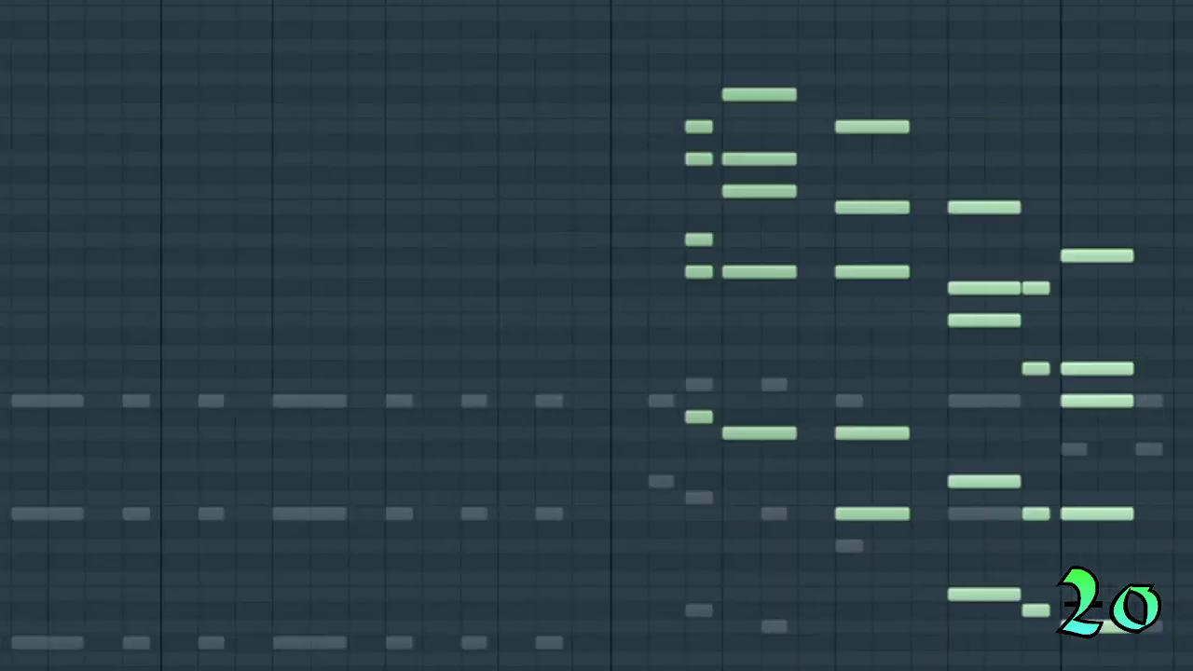
{"action": "scroll", "coordinate": [596, 335], "scroll_direction": "right", "scroll_amount": 6}
{"action": "scroll", "coordinate": [596, 335], "scroll_direction": "left", "scroll_amount": 2}
{"action": "scroll", "coordinate": [626, 36], "scroll_direction": "down", "scroll_amount": 1}
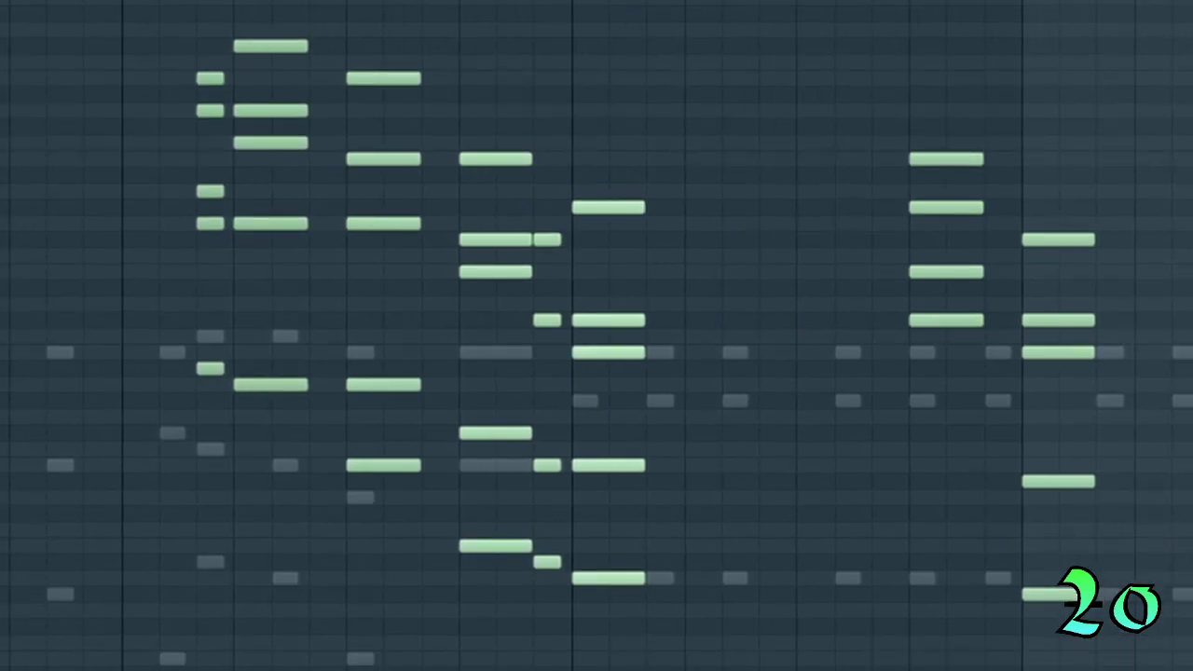
Highlight the two short passing chords in this fill and look over the surrounding notes.
{"action": "left_click_drag", "start_coordinate": [182, 40], "coordinate": [228, 384]}
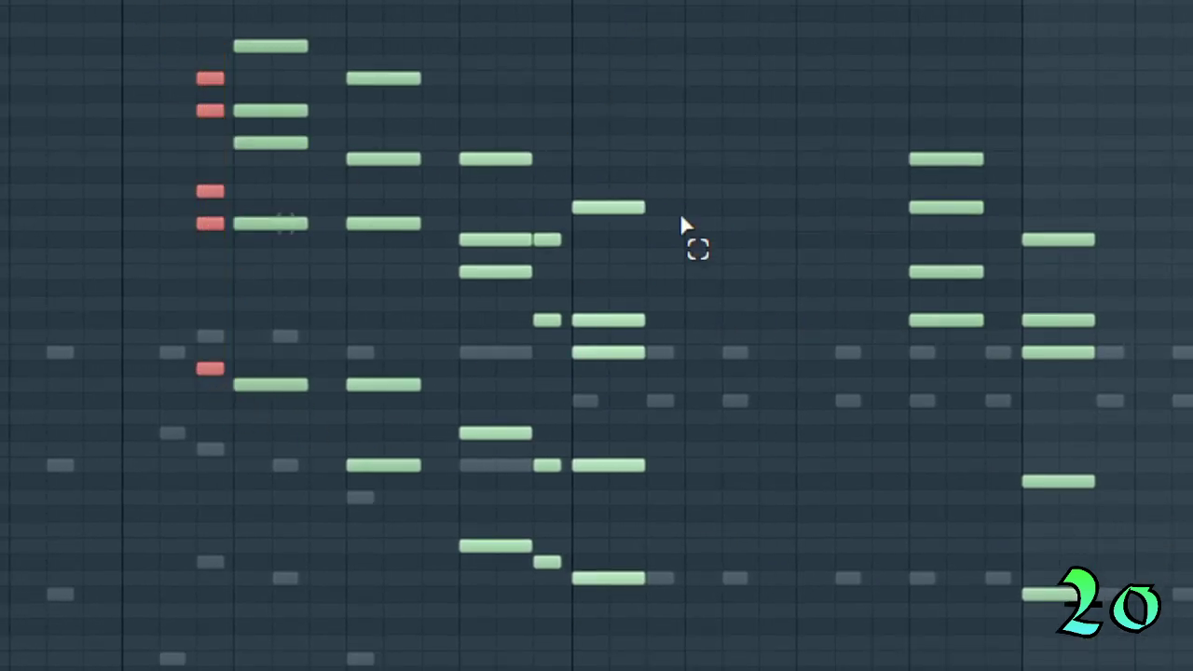
{"action": "left_click_drag", "start_coordinate": [539, 199], "coordinate": [550, 570]}
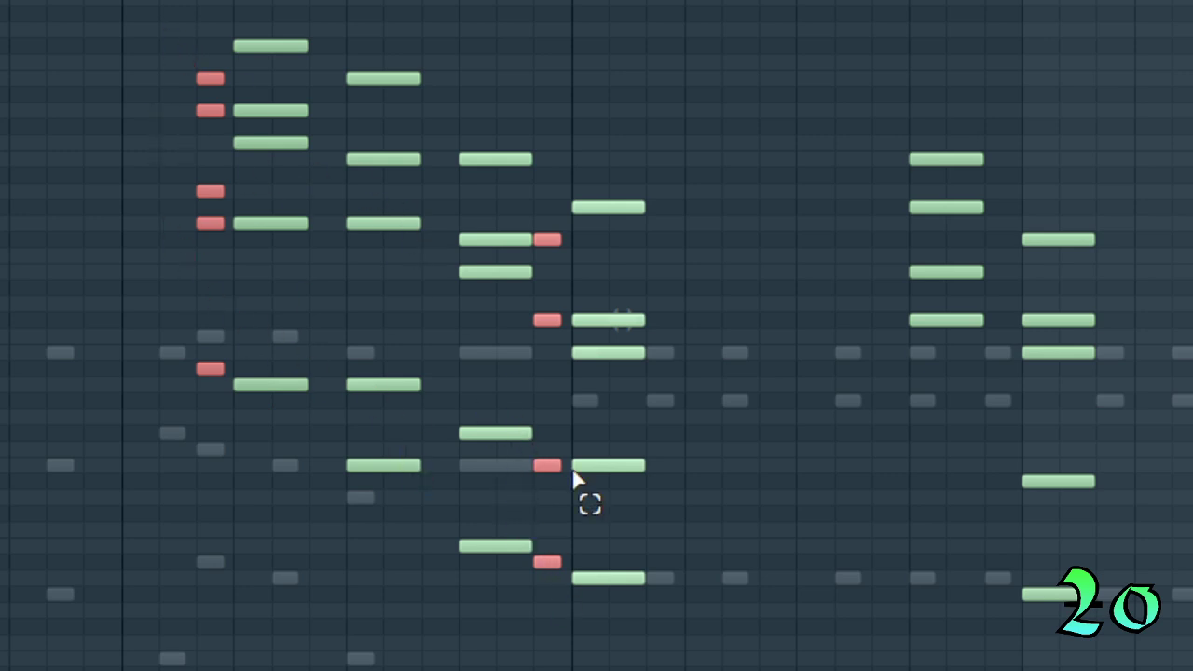
{"action": "scroll", "coordinate": [768, 527], "scroll_direction": "down", "scroll_amount": 1}
{"action": "scroll", "coordinate": [773, 540], "scroll_direction": "down", "scroll_amount": 2}
{"action": "scroll", "coordinate": [793, 541], "scroll_direction": "up", "scroll_amount": 1}
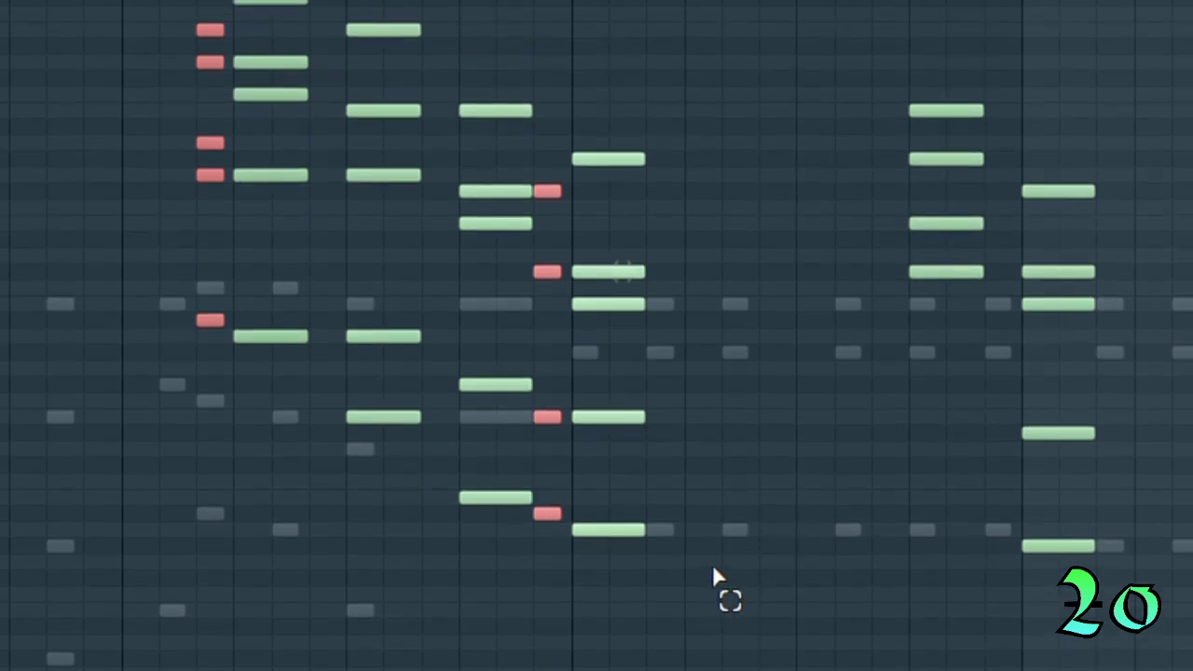
Highlight the short chord before the bar line, mark the chord landing on the bar line and hide the channel rack.
{"action": "left_click_drag", "start_coordinate": [718, 565], "coordinate": [479, 80]}
{"action": "left_click", "coordinate": [677, 390]}
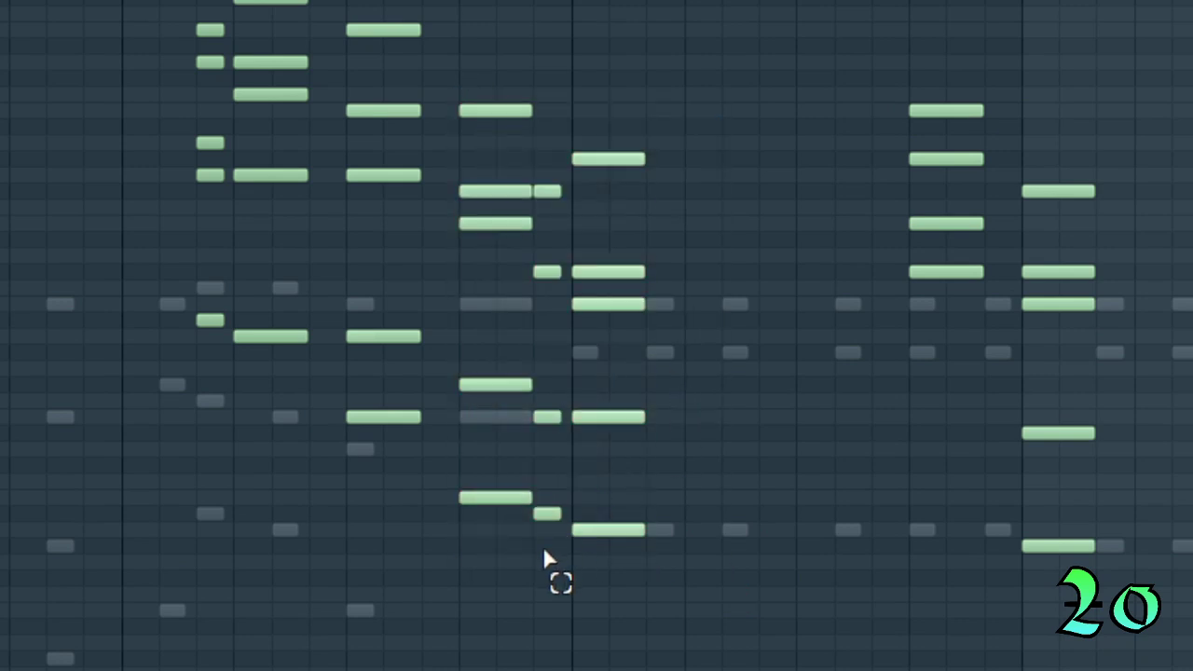
{"action": "left_click_drag", "start_coordinate": [540, 551], "coordinate": [550, 182]}
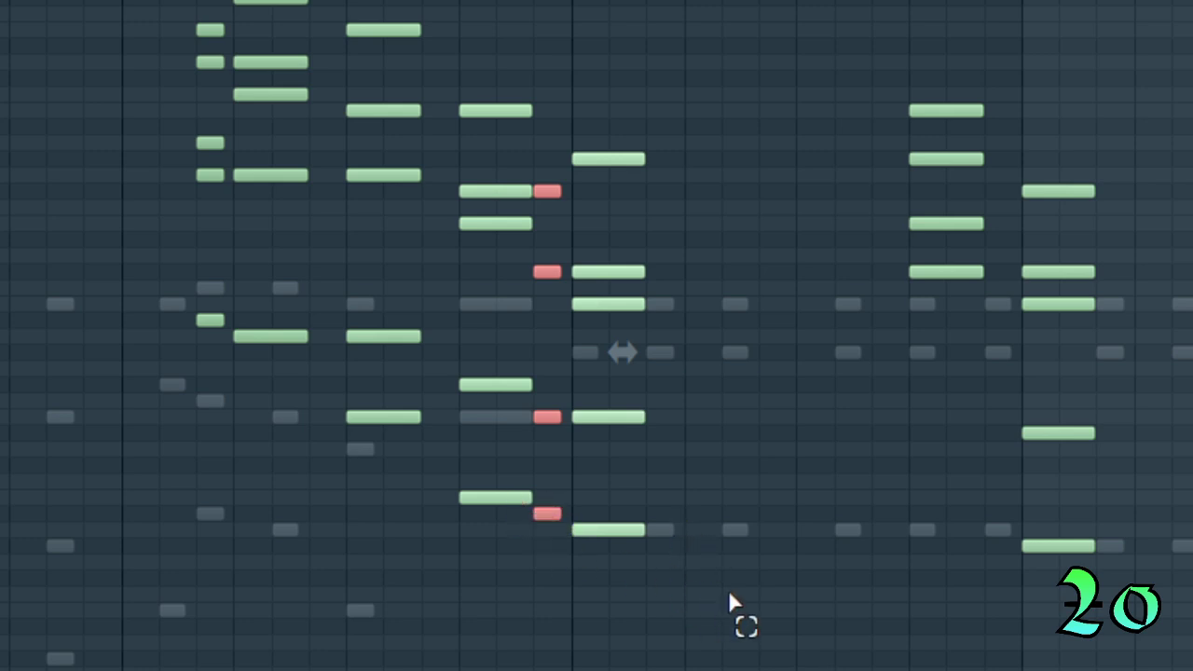
{"action": "left_click_drag", "start_coordinate": [729, 598], "coordinate": [572, 103]}
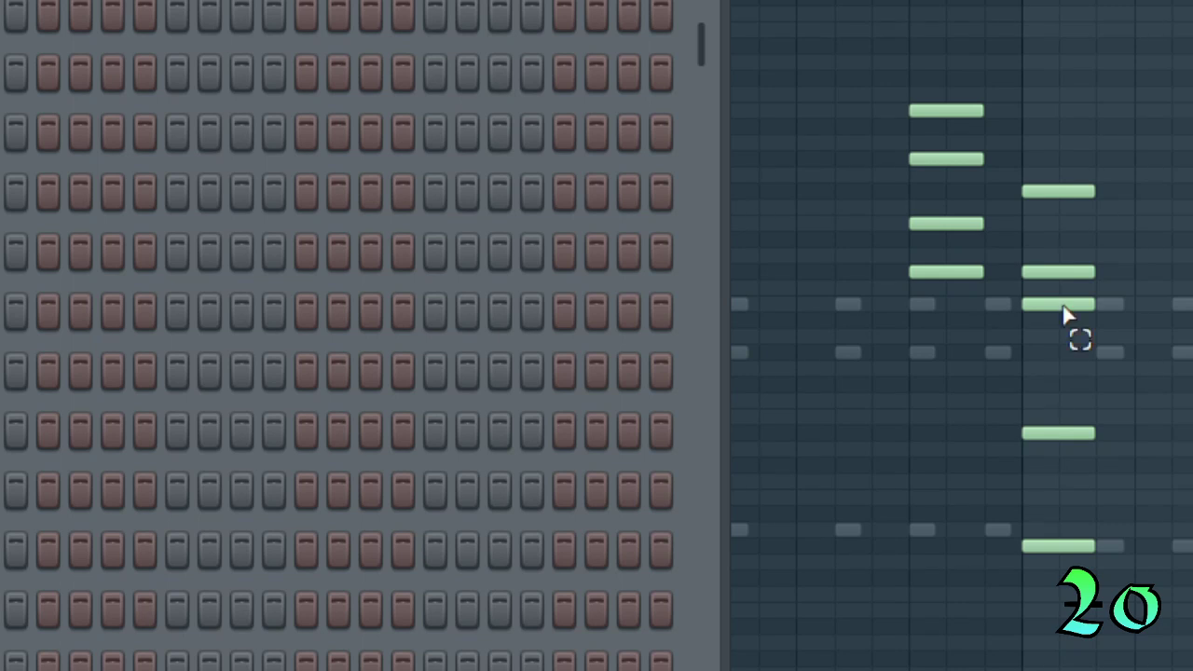
{"action": "key", "text": "F6"}
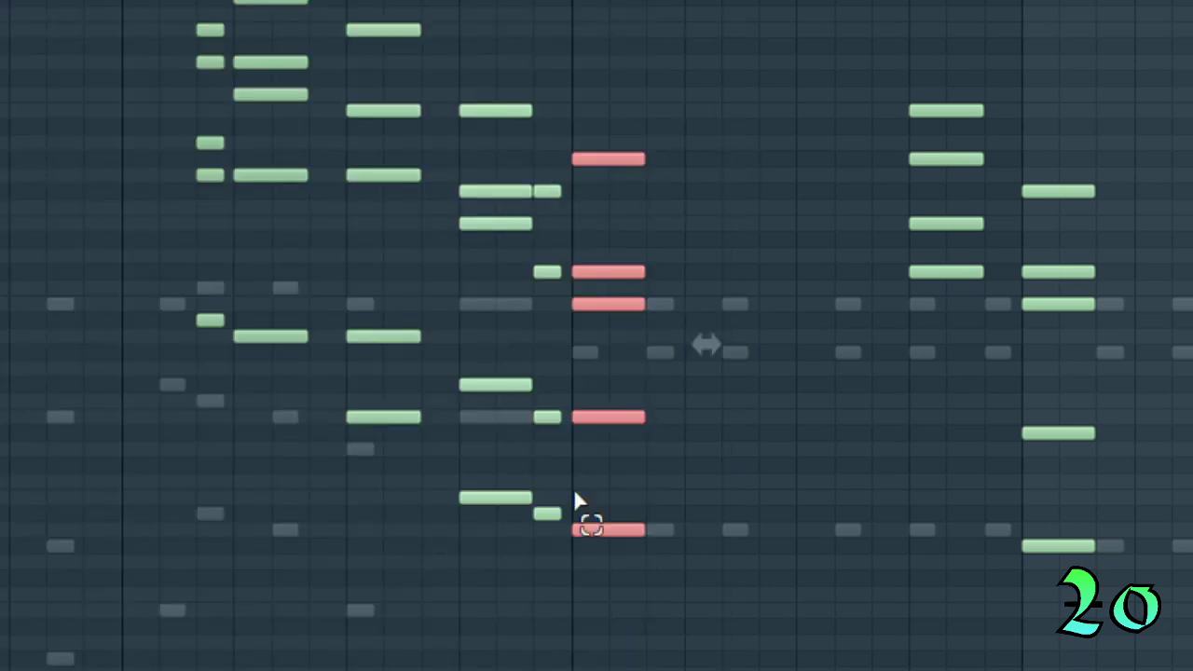
Move along to the longer chords at the end of the cool chords pattern and select them for examination.
{"action": "left_click_drag", "start_coordinate": [575, 3], "coordinate": [586, 3]}
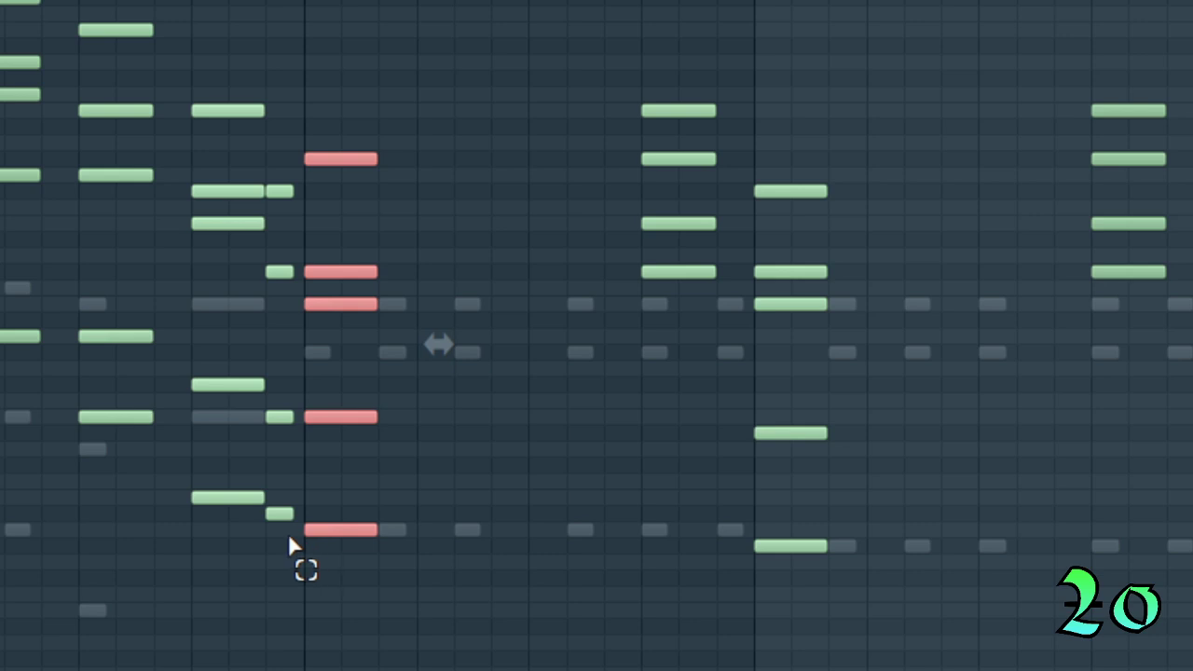
{"action": "left_click_drag", "start_coordinate": [587, 3], "coordinate": [602, 3]}
{"action": "left_click_drag", "start_coordinate": [0, 22], "coordinate": [1080, 618]}
{"action": "left_click", "coordinate": [629, 124], "text": "ctrl"}
{"action": "left_click_drag", "start_coordinate": [856, 1], "coordinate": [912, 1]}
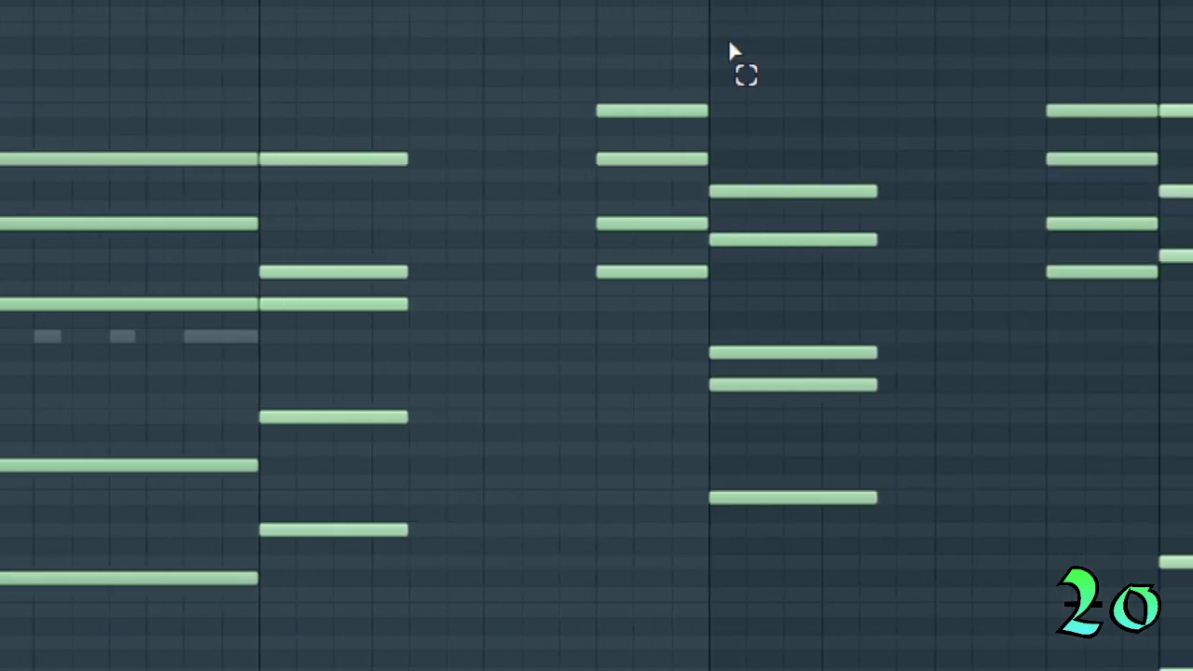
{"action": "left_click_drag", "start_coordinate": [364, 9], "coordinate": [1183, 652]}
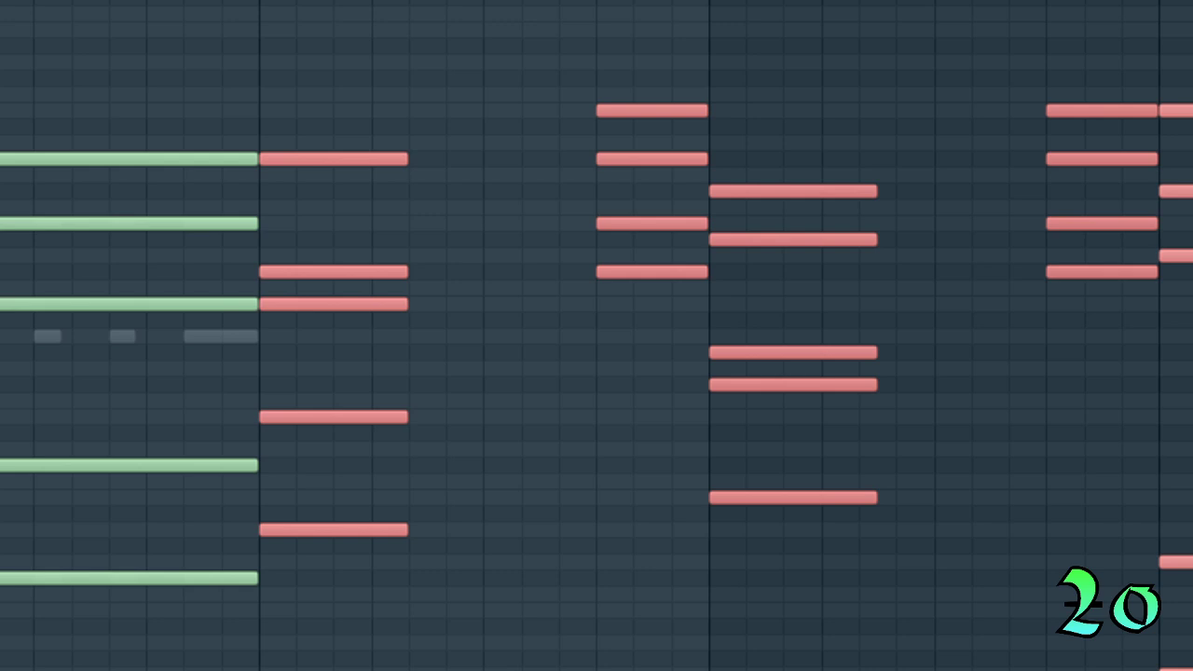
{"action": "scroll", "coordinate": [527, 32], "scroll_direction": "right", "scroll_amount": 5}
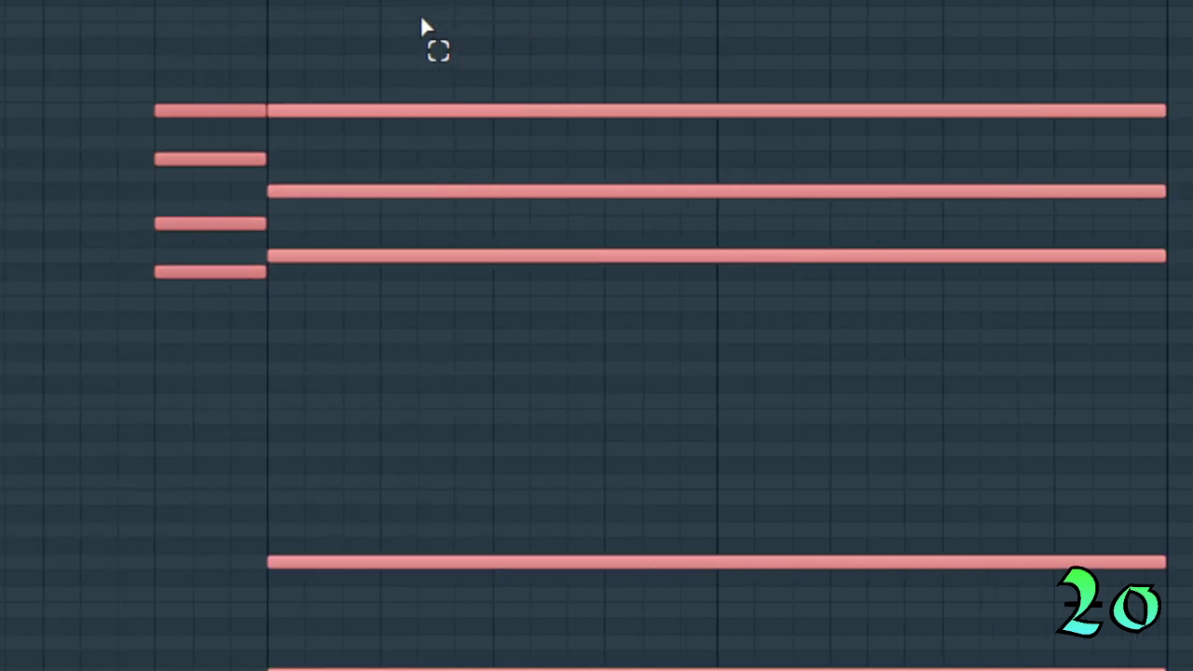
{"action": "scroll", "coordinate": [420, 31], "scroll_direction": "down", "scroll_amount": 1}
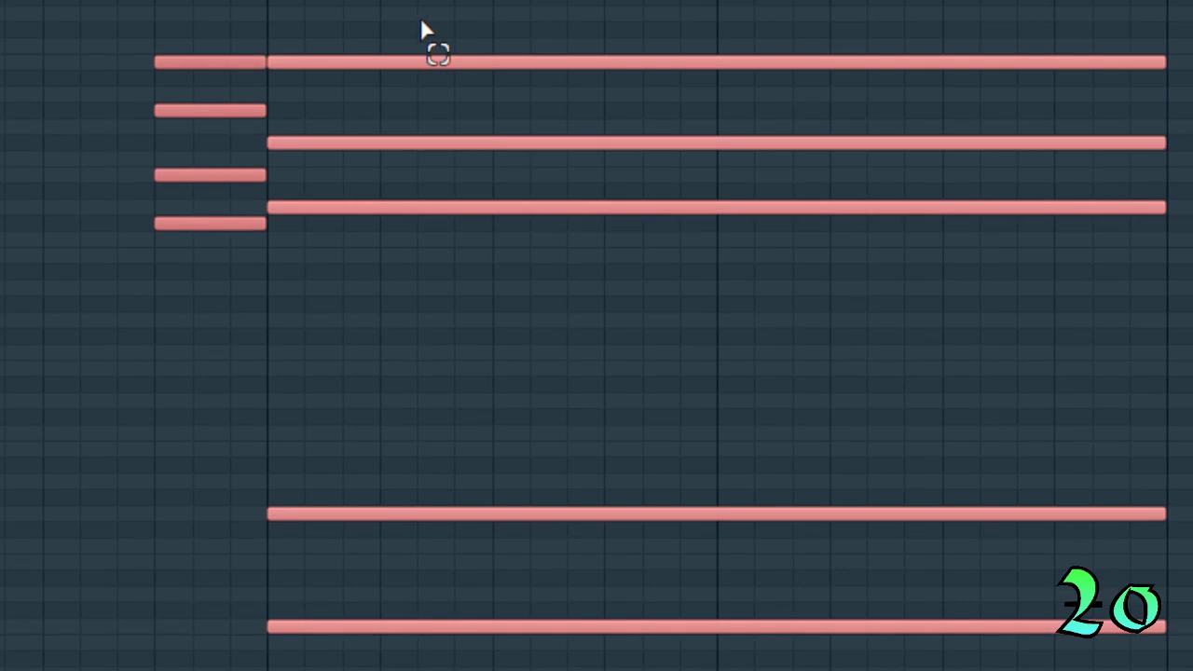
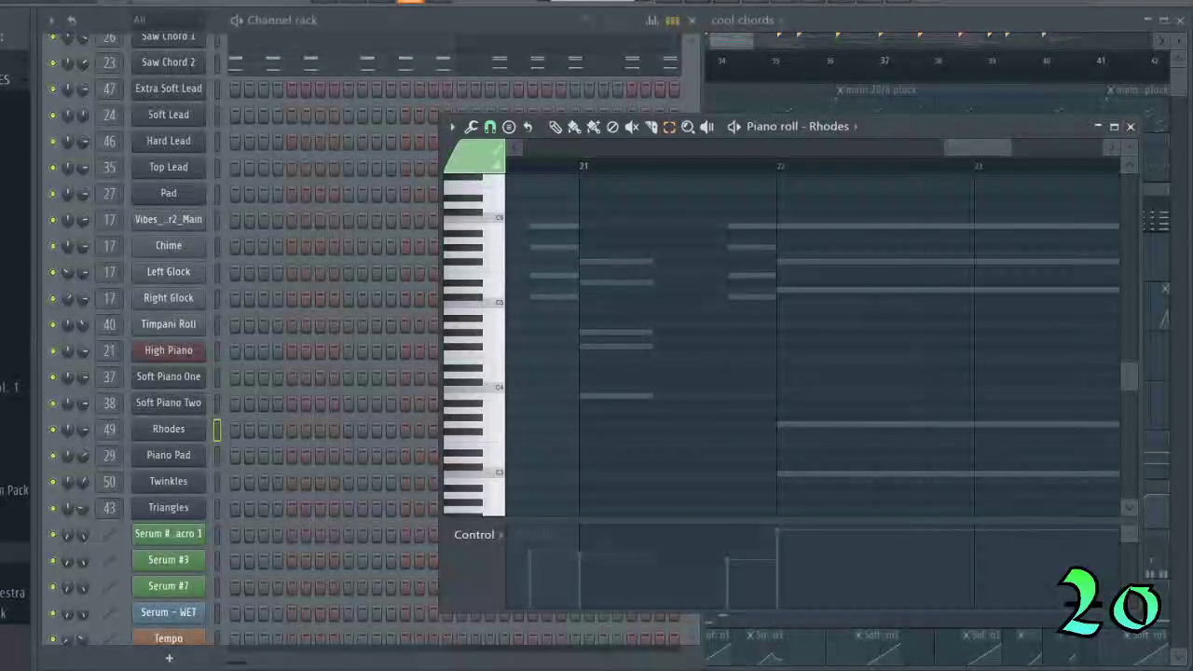
Return to the playlist, show the end of the cool chords clip and unsolo Track 3.
{"action": "left_click", "coordinate": [773, 36]}
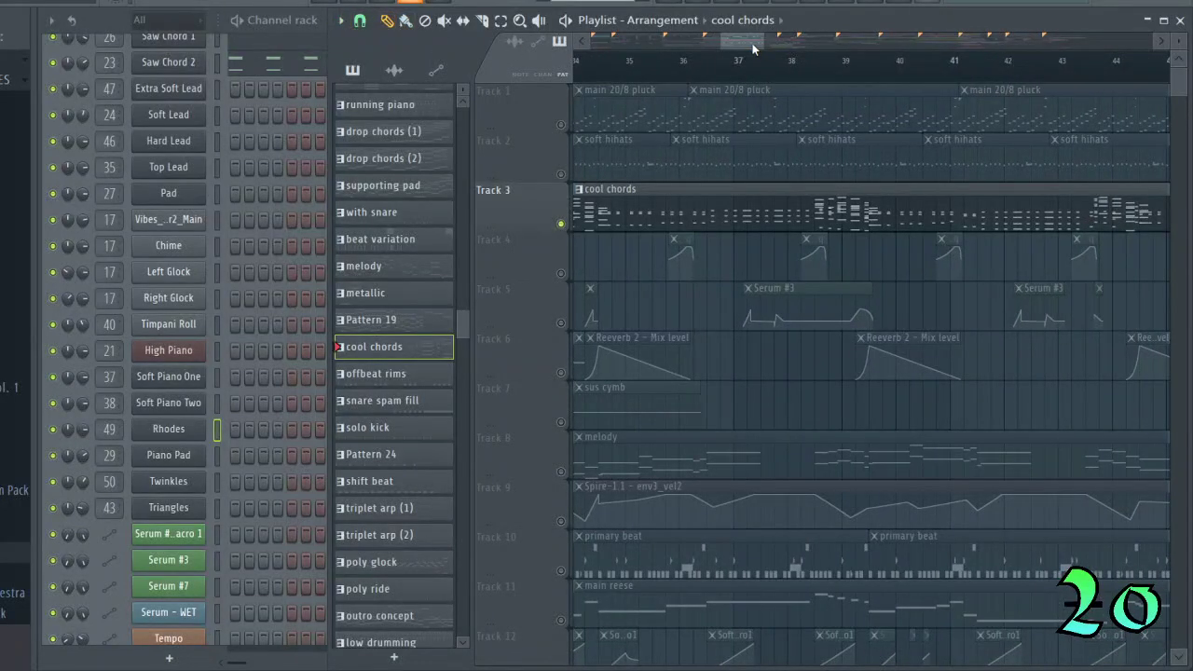
{"action": "left_click_drag", "start_coordinate": [752, 42], "coordinate": [787, 45]}
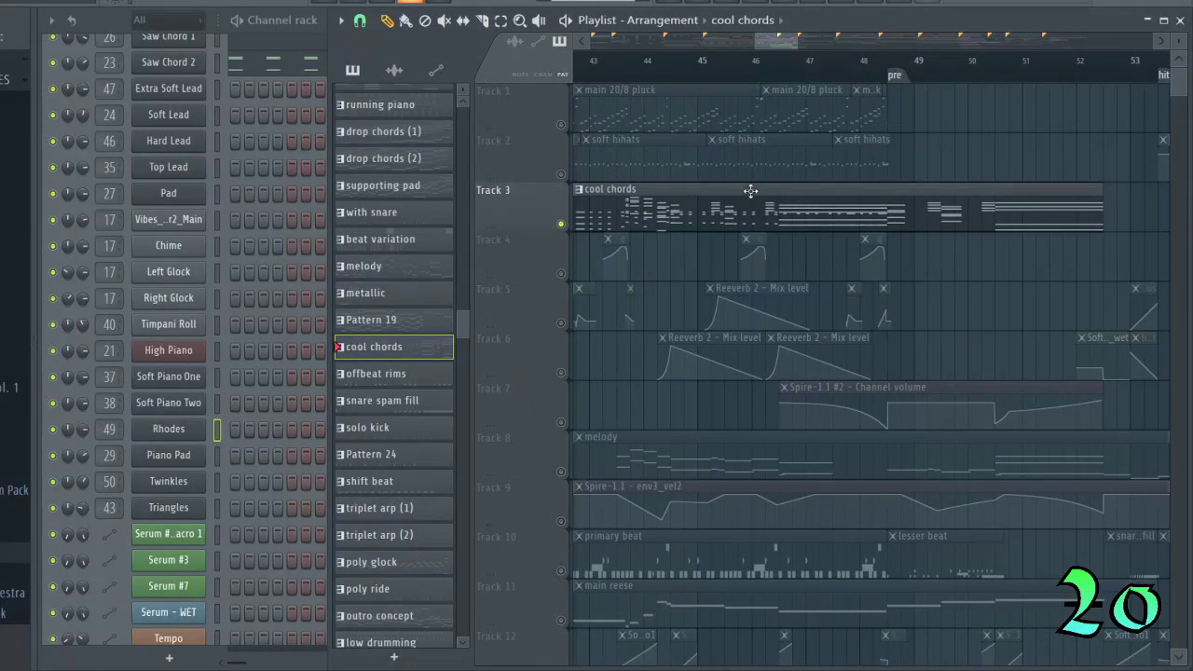
{"action": "right_click", "coordinate": [561, 224]}
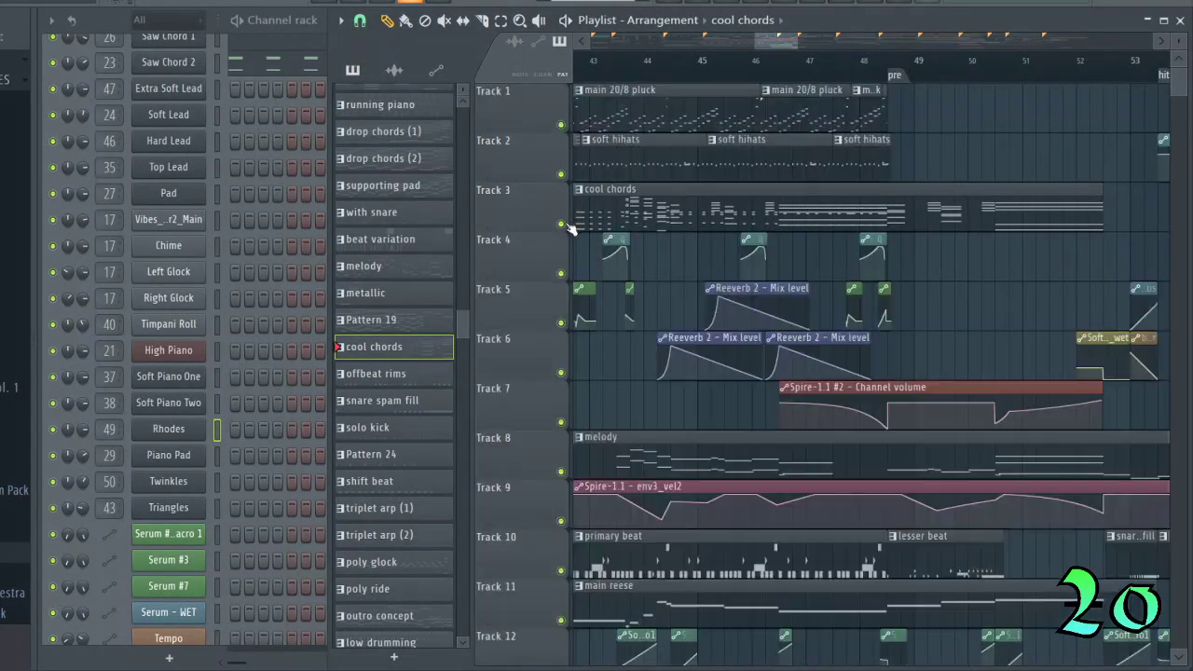
Look over the clips on the tracks below cool chords and move back to the sing marker.
{"action": "scroll", "coordinate": [685, 326], "scroll_direction": "down", "scroll_amount": 4}
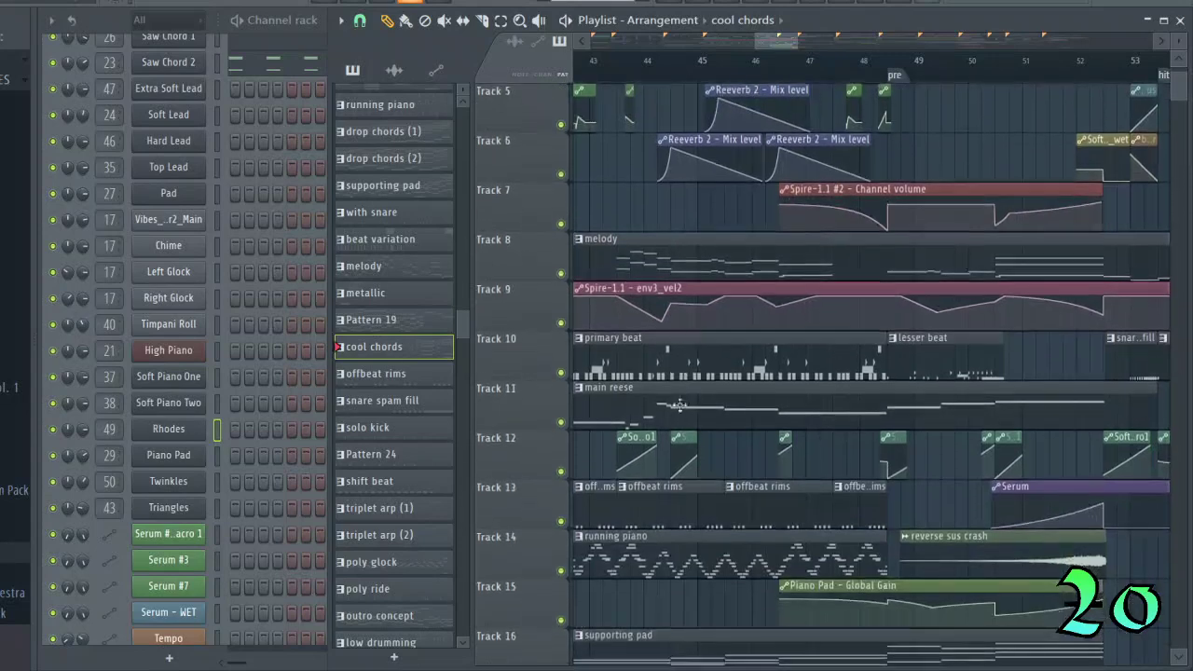
{"action": "scroll", "coordinate": [683, 456], "scroll_direction": "down", "scroll_amount": 1}
{"action": "left_click_drag", "start_coordinate": [780, 43], "coordinate": [716, 44]}
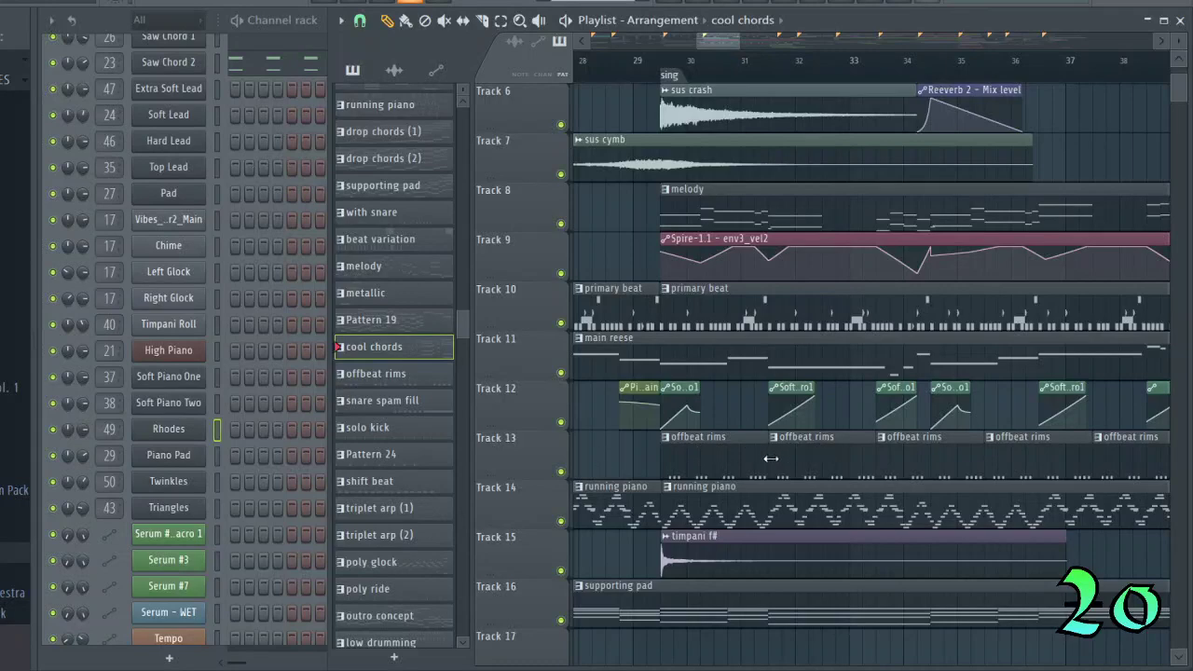
Move along the playlist to the pre marker, place the playhead there and look over the section's clips across the tracks.
{"action": "left_click_drag", "start_coordinate": [717, 43], "coordinate": [807, 51]}
{"action": "scroll", "coordinate": [694, 141], "scroll_direction": "up", "scroll_amount": 1}
{"action": "scroll", "coordinate": [694, 141], "scroll_direction": "up", "scroll_amount": 2}
{"action": "scroll", "coordinate": [932, 270], "scroll_direction": "up", "scroll_amount": 1}
{"action": "scroll", "coordinate": [977, 251], "scroll_direction": "down", "scroll_amount": 1}
{"action": "scroll", "coordinate": [977, 251], "scroll_direction": "down", "scroll_amount": 1}
{"action": "left_click", "coordinate": [625, 81]}
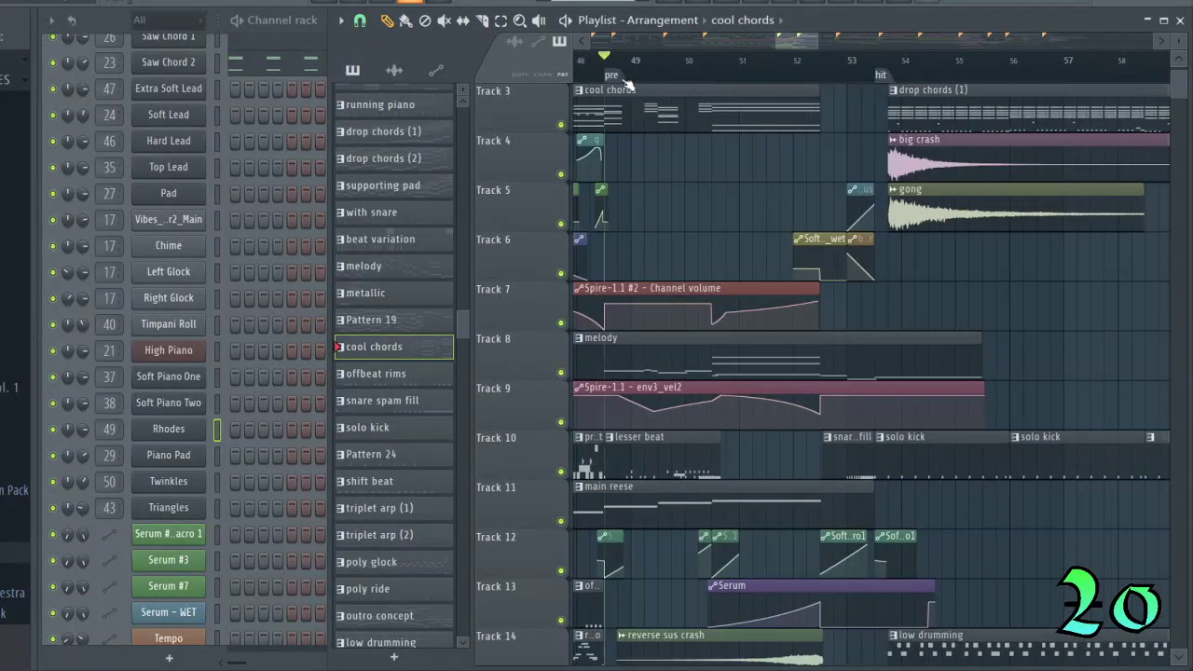
{"action": "scroll", "coordinate": [680, 596], "scroll_direction": "down", "scroll_amount": 3}
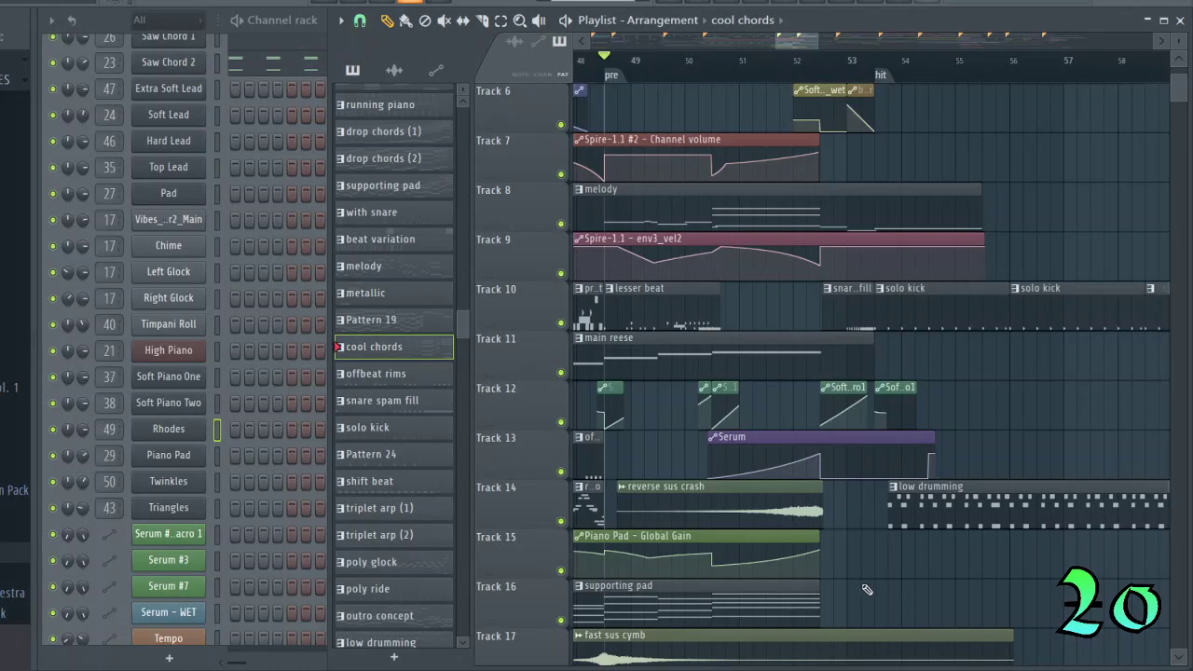
{"action": "scroll", "coordinate": [866, 590], "scroll_direction": "up", "scroll_amount": 5}
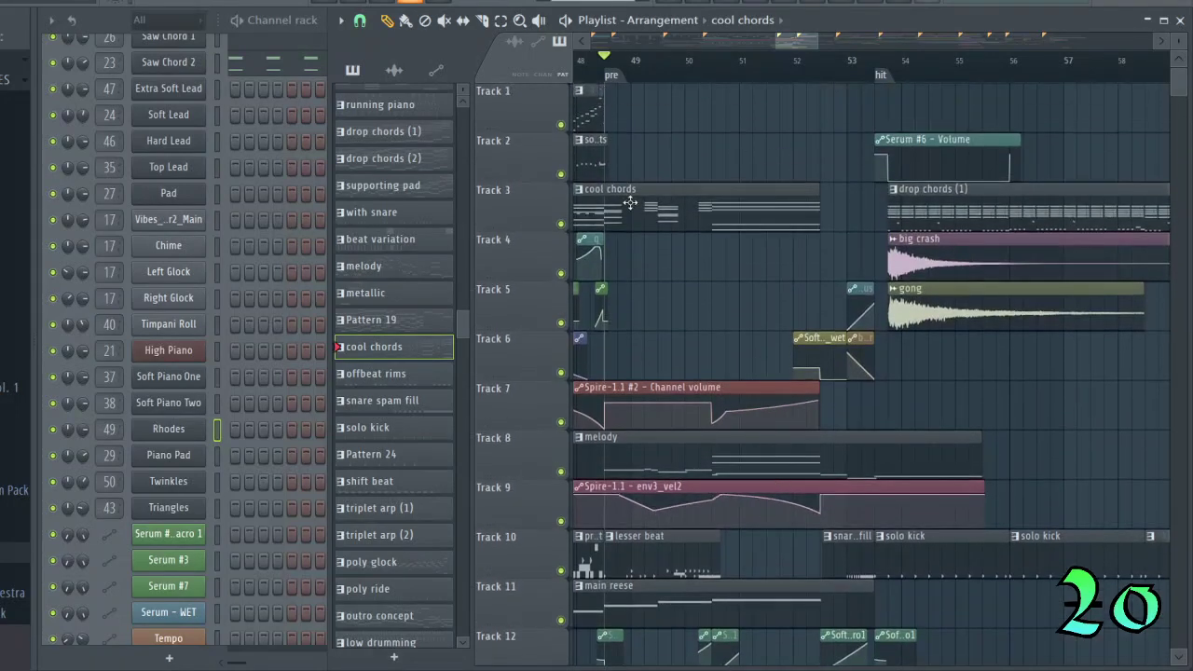
Examine the closing chords of cool chords in the Saw Chord 2 and Saw Chord 1 piano rolls, and close the piano roll.
{"action": "left_click", "coordinate": [112, 29]}
{"action": "scroll", "coordinate": [221, 135], "scroll_direction": "up", "scroll_amount": 3}
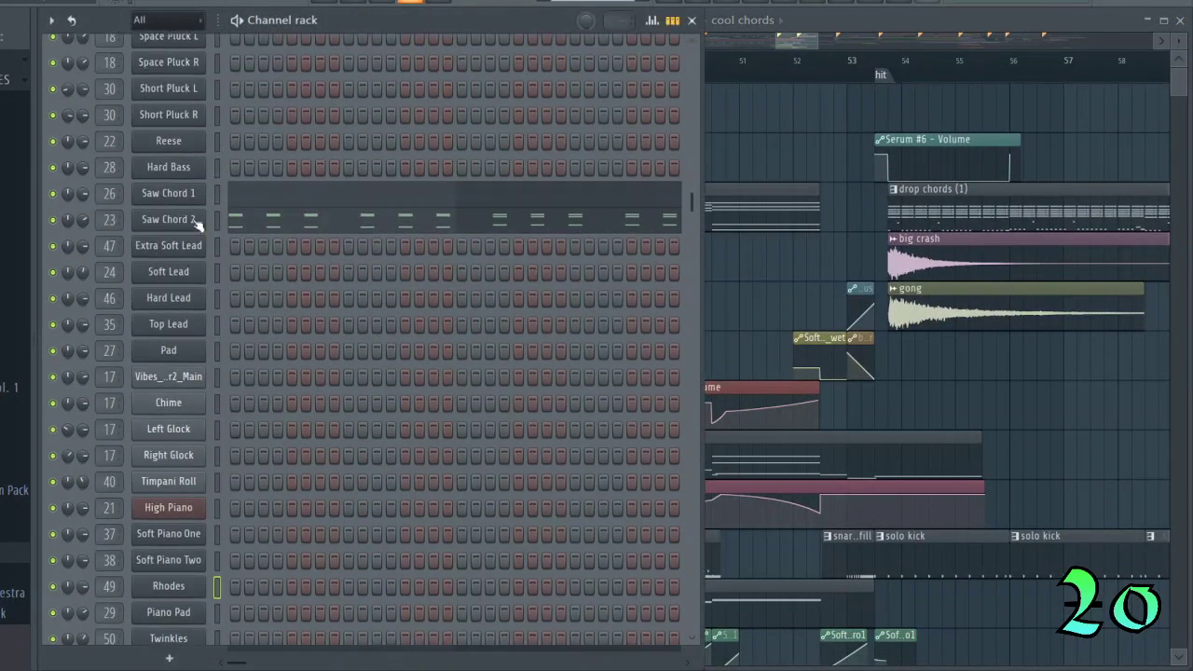
{"action": "left_click", "coordinate": [181, 225]}
{"action": "left_click", "coordinate": [227, 221]}
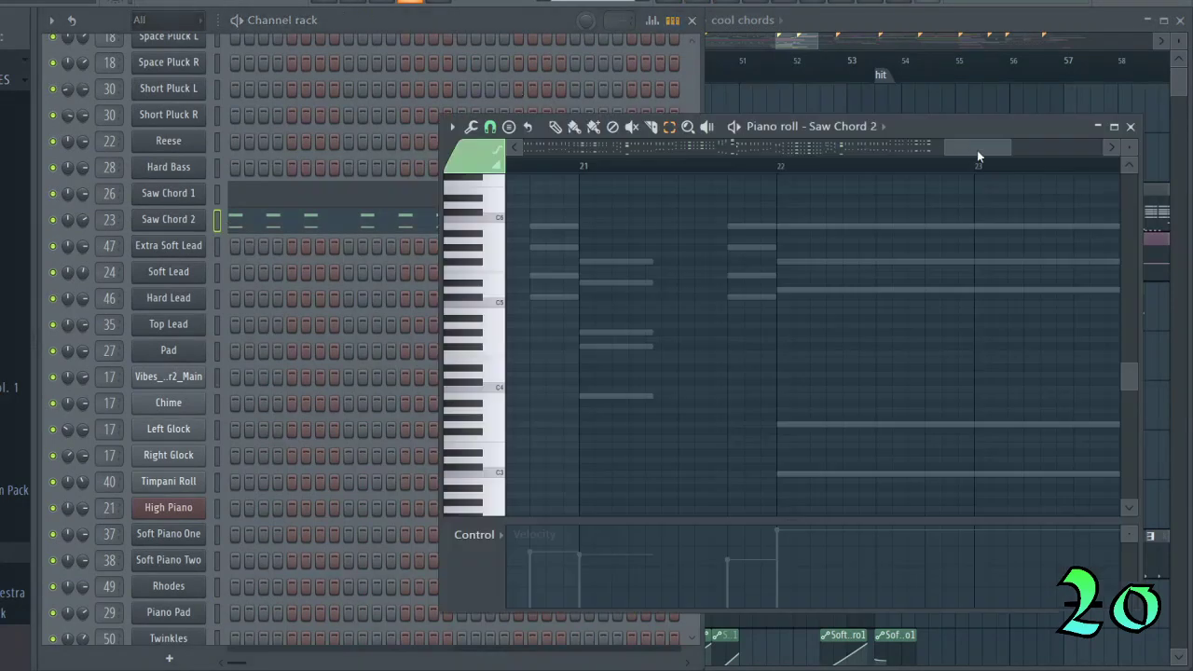
{"action": "left_click_drag", "start_coordinate": [977, 150], "coordinate": [897, 170]}
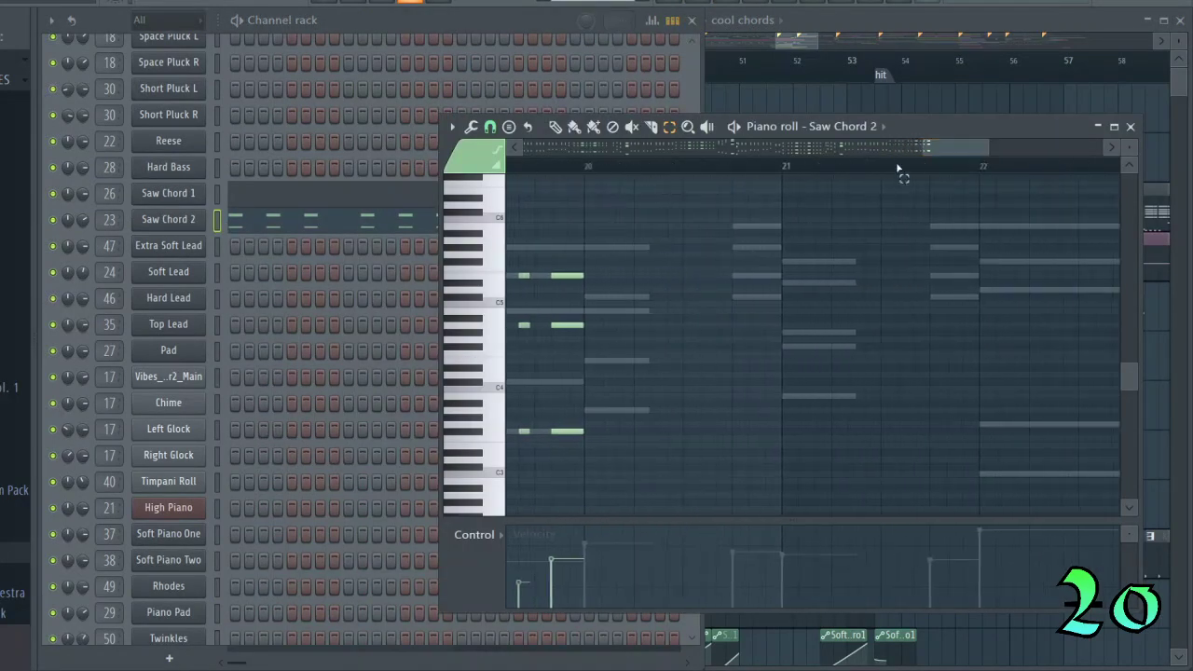
{"action": "left_click", "coordinate": [1070, 310]}
{"action": "left_click_drag", "start_coordinate": [968, 154], "coordinate": [1013, 164]}
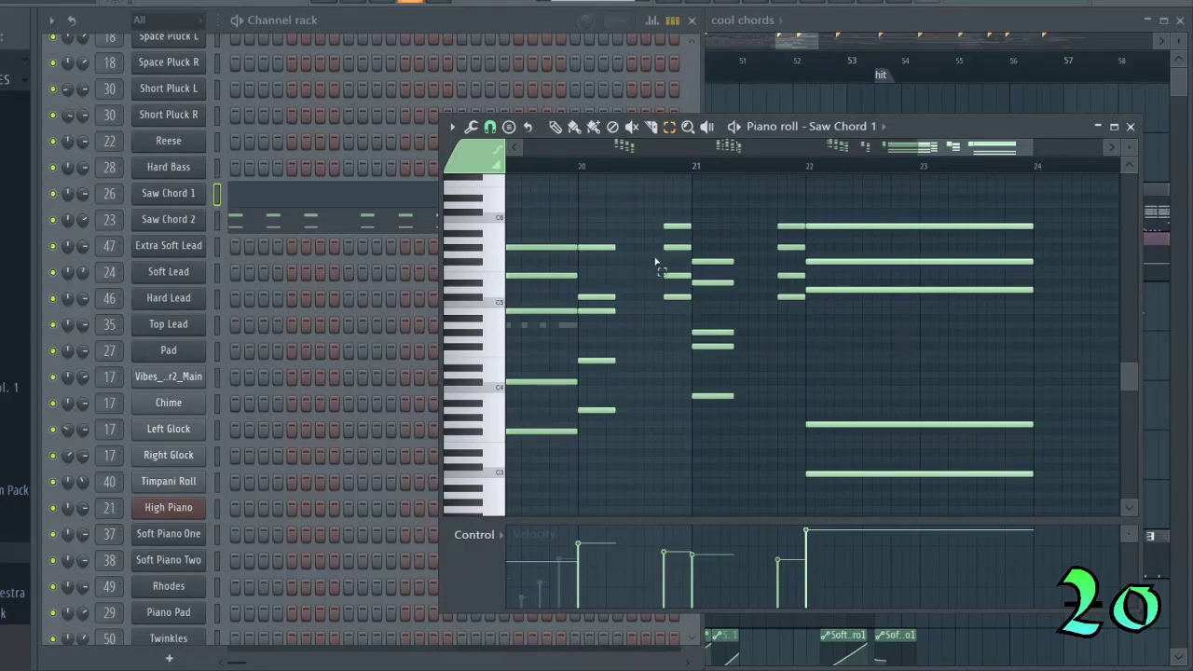
{"action": "left_click", "coordinate": [556, 127]}
{"action": "left_click", "coordinate": [674, 227]}
{"action": "left_click", "coordinate": [1130, 128]}
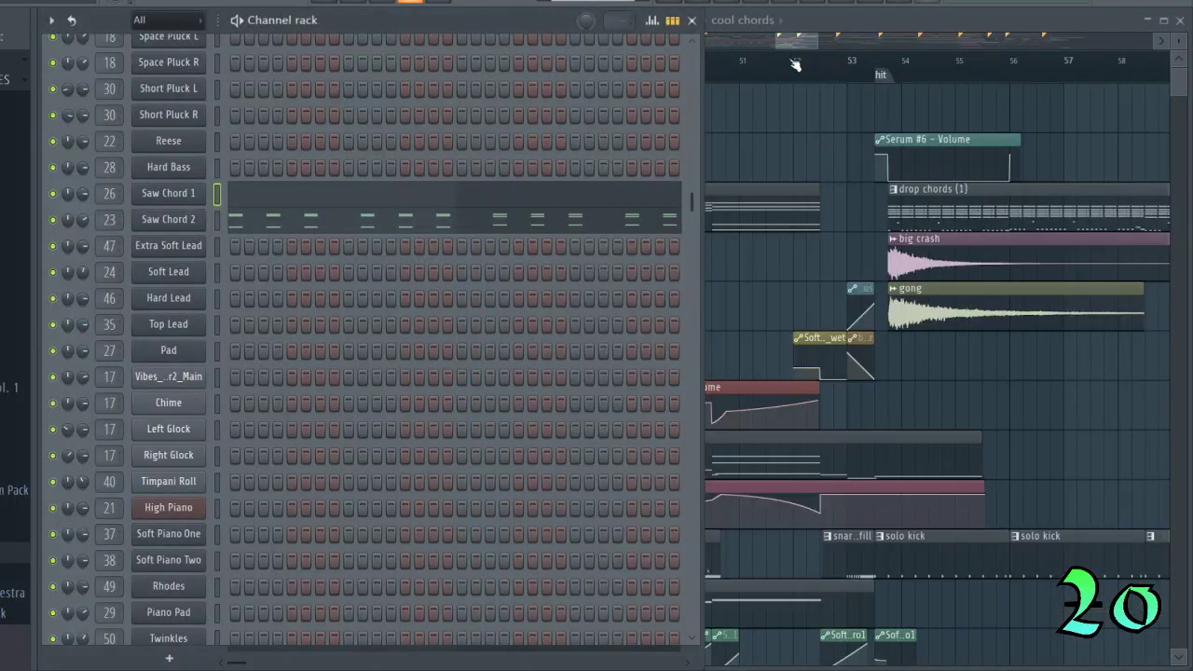
Look over the playlist between the pre and hit markers and place the playhead at the end of the cool chords clip.
{"action": "mouse_move", "coordinate": [803, 46]}
{"action": "left_mouse_down"}
{"action": "mouse_move", "coordinate": [783, 44]}
{"action": "mouse_move", "coordinate": [799, 49]}
{"action": "left_mouse_up"}
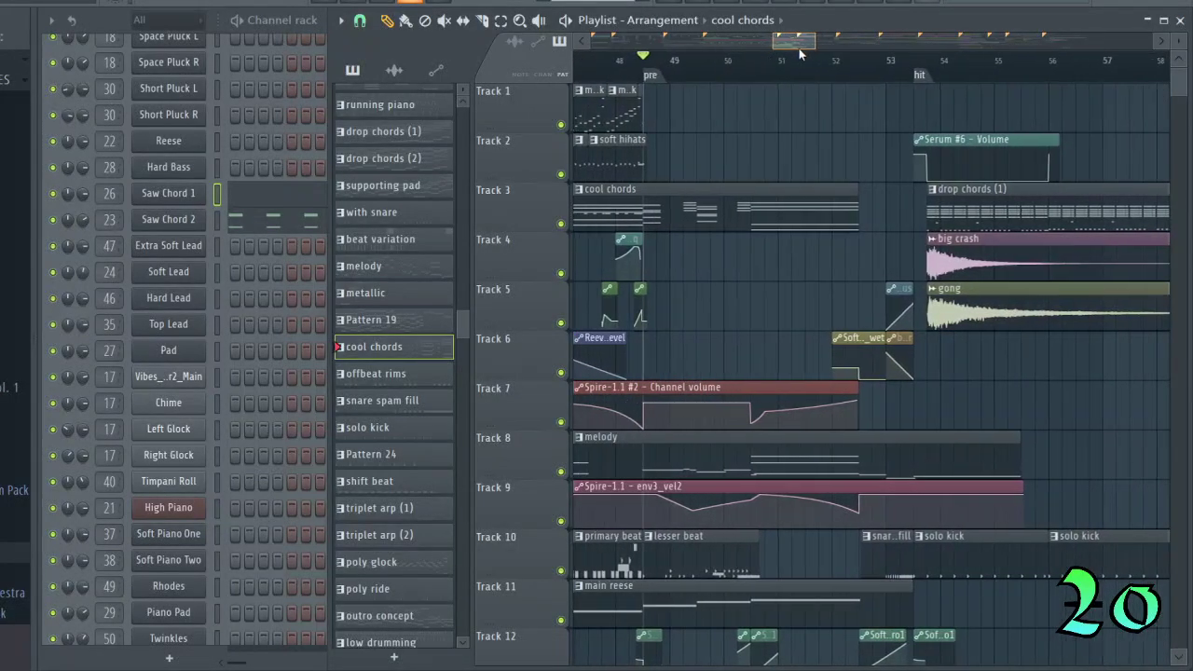
{"action": "scroll", "coordinate": [792, 311], "scroll_direction": "down", "scroll_amount": 2}
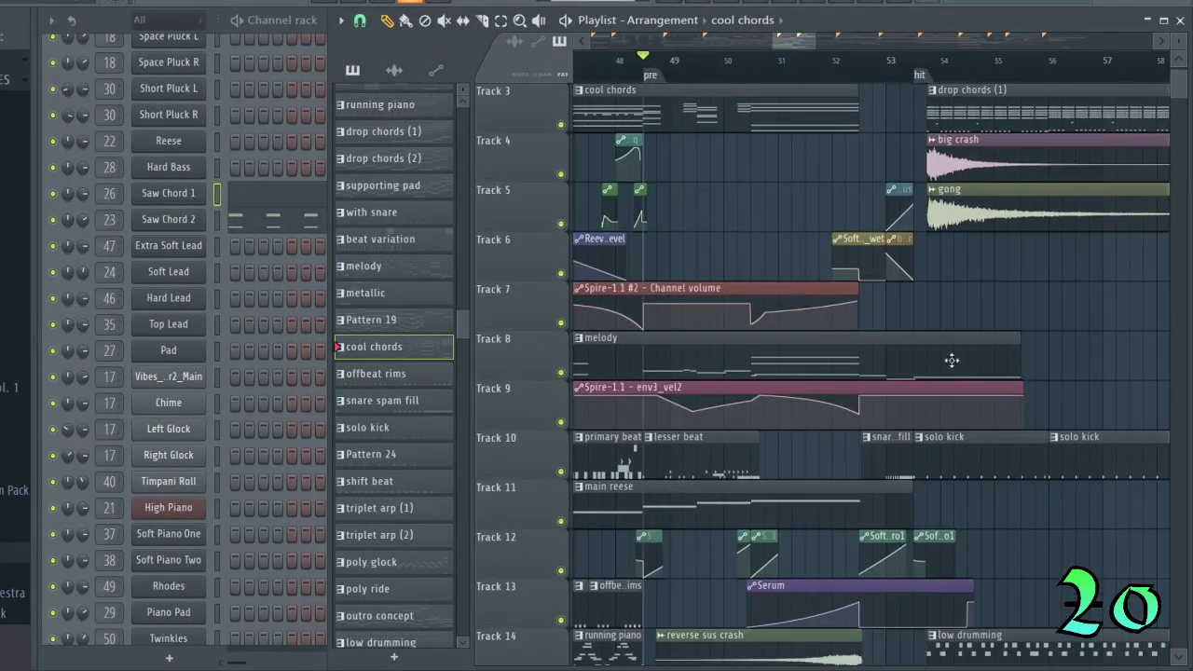
{"action": "left_click_drag", "start_coordinate": [803, 48], "coordinate": [809, 45]}
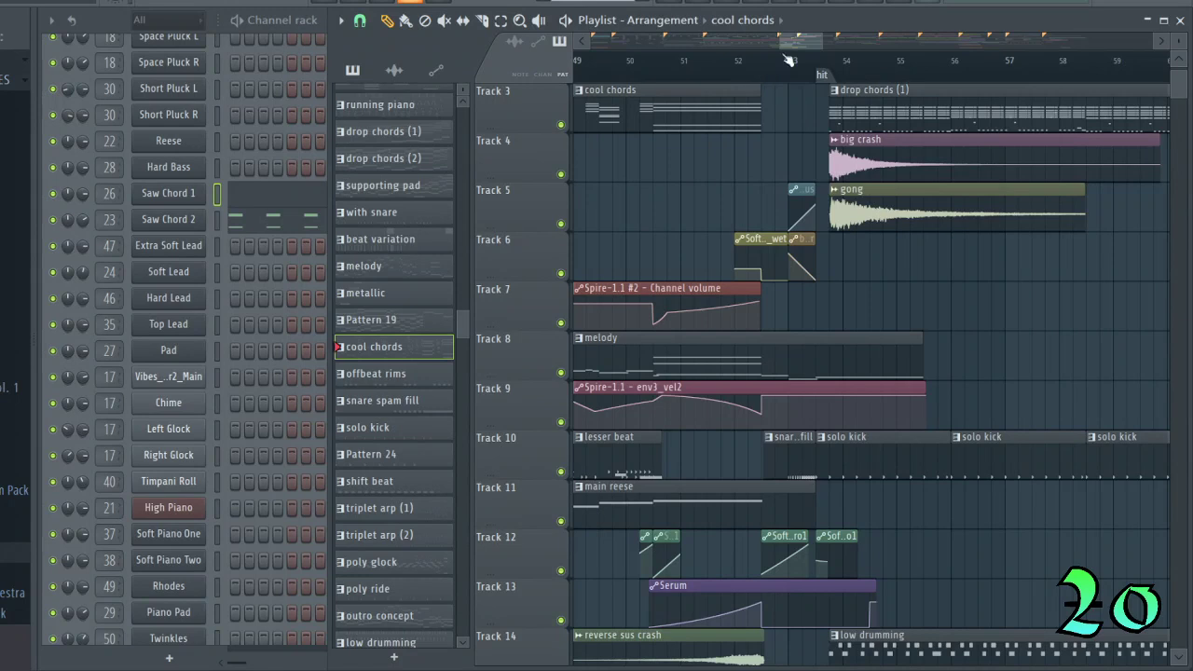
{"action": "left_click_drag", "start_coordinate": [789, 56], "coordinate": [797, 51]}
{"action": "left_click", "coordinate": [726, 61]}
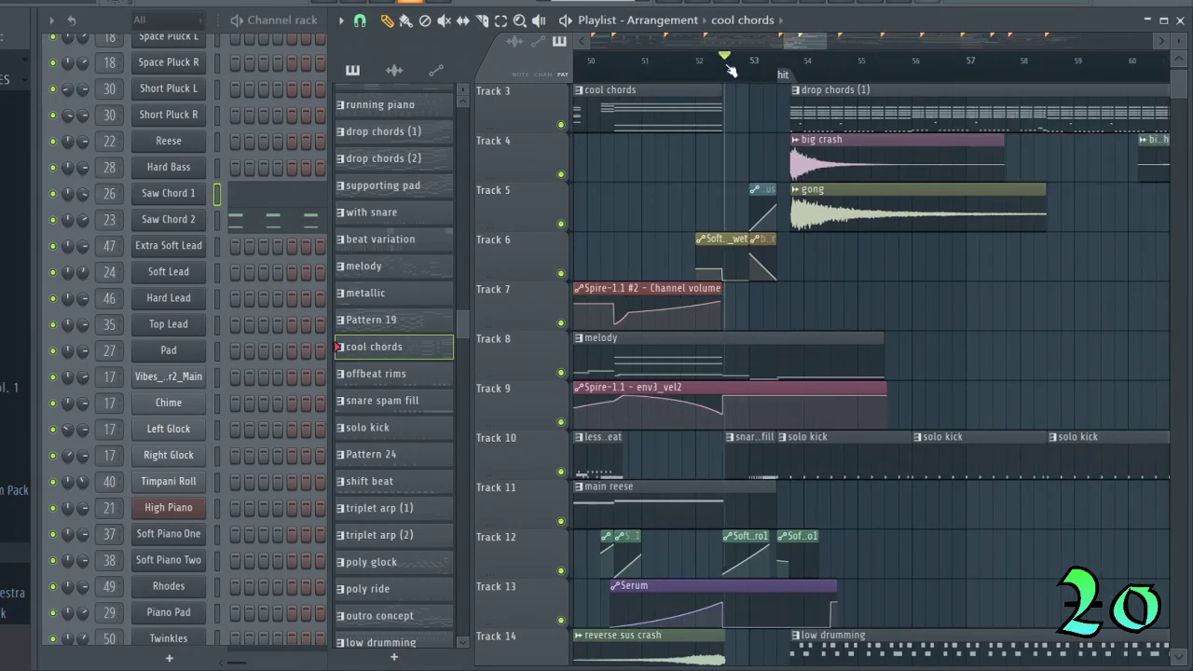
{"action": "left_click", "coordinate": [726, 67]}
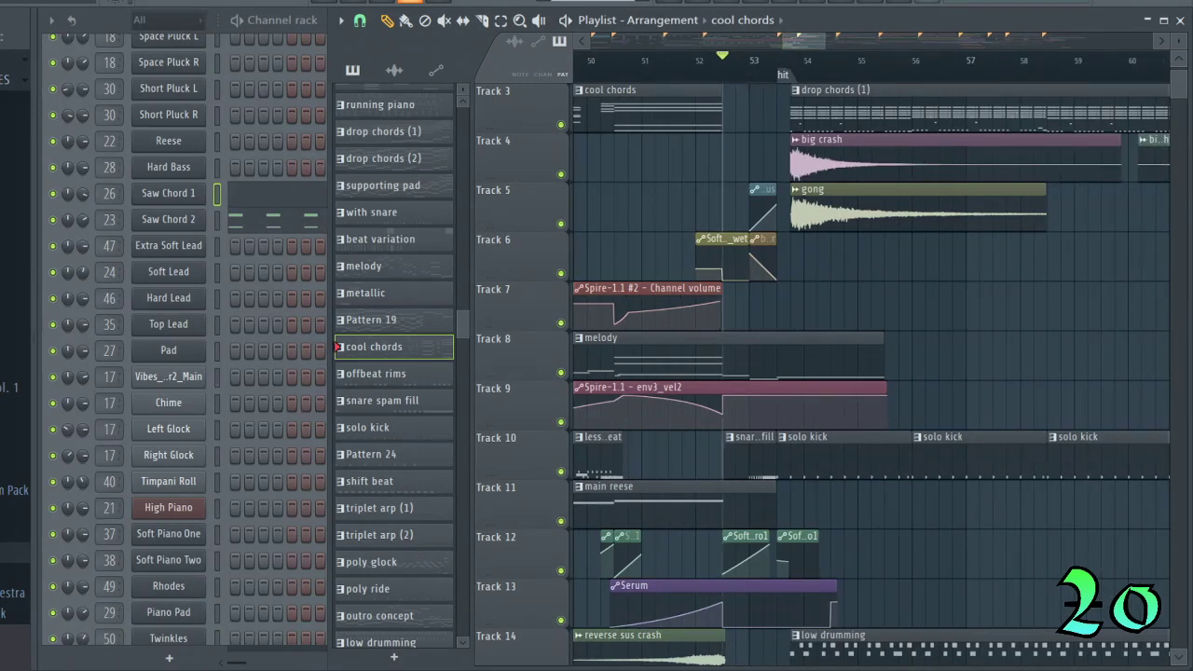
Move on to the hit marker and widen the playlist view to cover the sections through the continue marker.
{"action": "mouse_move", "coordinate": [786, 48]}
{"action": "left_mouse_down"}
{"action": "mouse_move", "coordinate": [697, 46]}
{"action": "mouse_move", "coordinate": [786, 46]}
{"action": "left_mouse_up"}
{"action": "left_click_drag", "start_coordinate": [824, 44], "coordinate": [852, 44]}
{"action": "scroll", "coordinate": [870, 359], "scroll_direction": "up", "scroll_amount": 2}
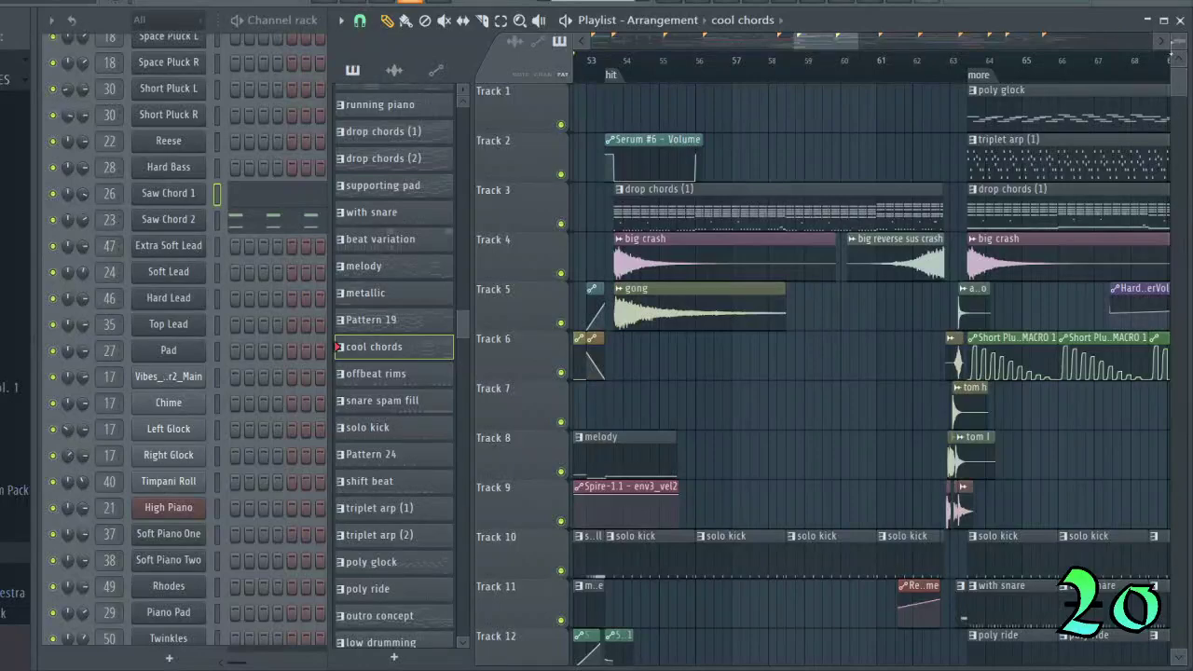
{"action": "left_click_drag", "start_coordinate": [1177, 43], "coordinate": [1178, 55]}
{"action": "left_click_drag", "start_coordinate": [853, 42], "coordinate": [956, 43]}
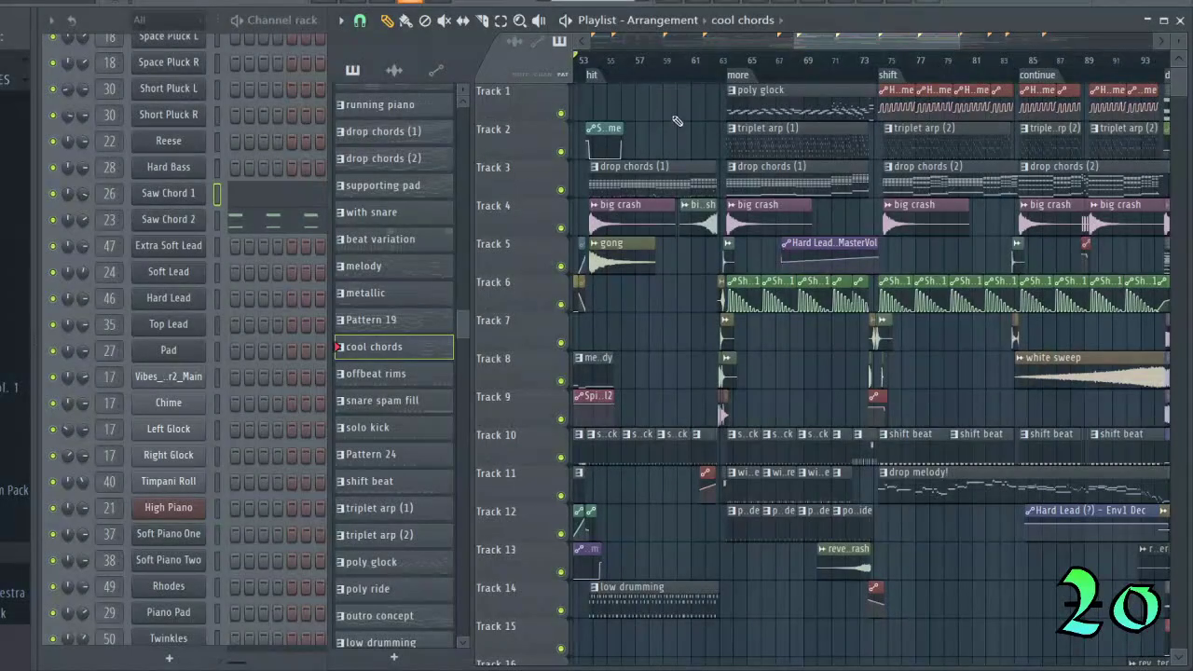
Step the playhead through the more, shift and continue markers to point out each section of the drop.
{"action": "left_click", "coordinate": [749, 76]}
{"action": "left_click_drag", "start_coordinate": [868, 45], "coordinate": [871, 45]}
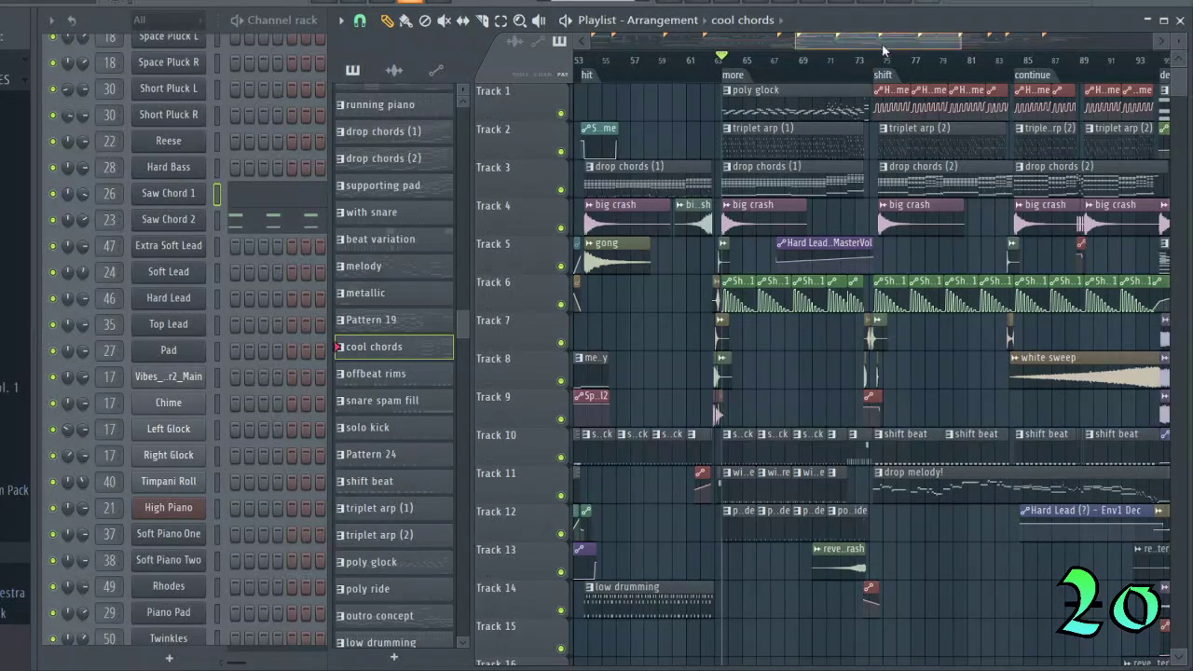
{"action": "left_click_drag", "start_coordinate": [882, 46], "coordinate": [883, 47]}
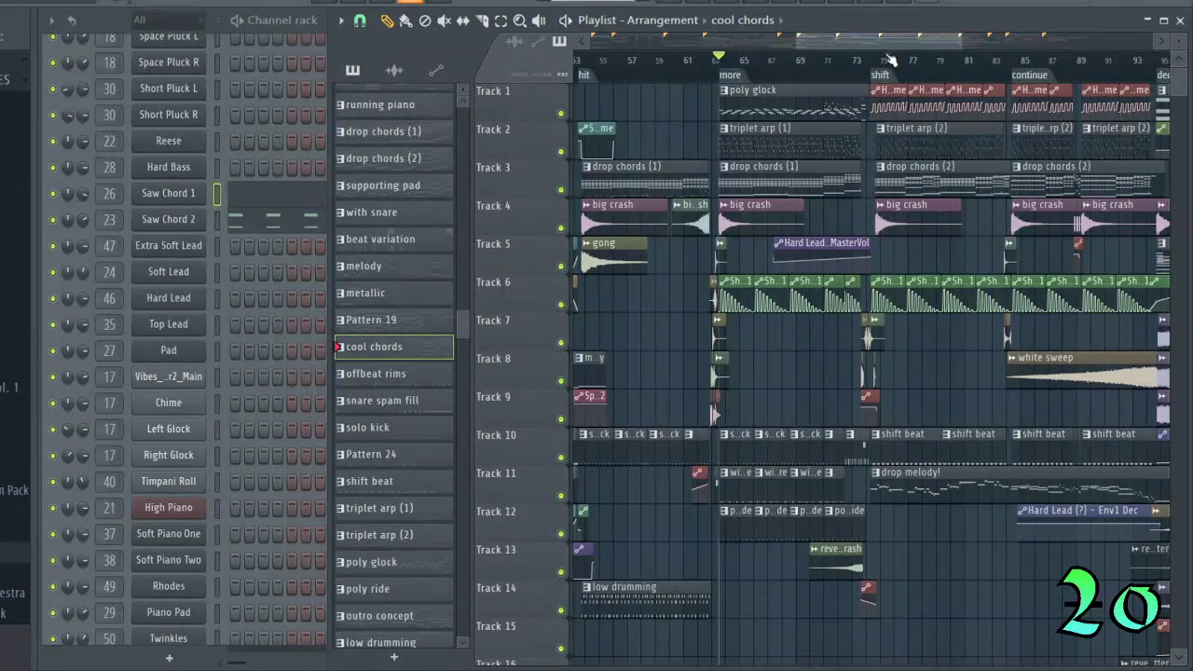
{"action": "left_click", "coordinate": [888, 77]}
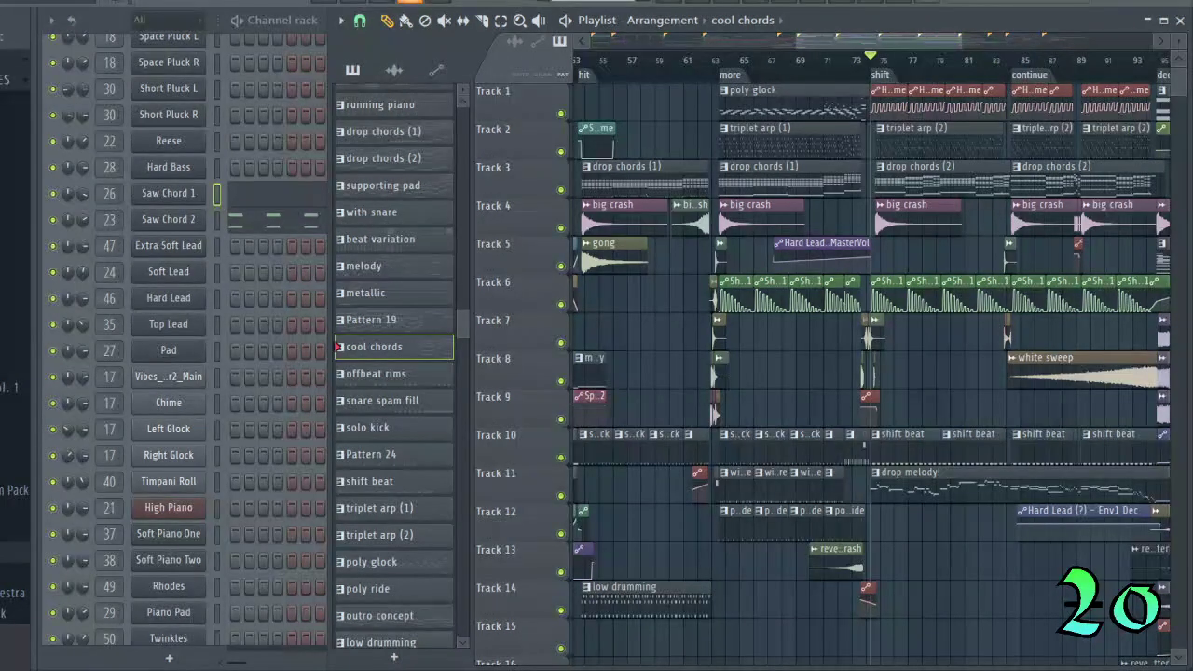
{"action": "left_click", "coordinate": [1033, 77]}
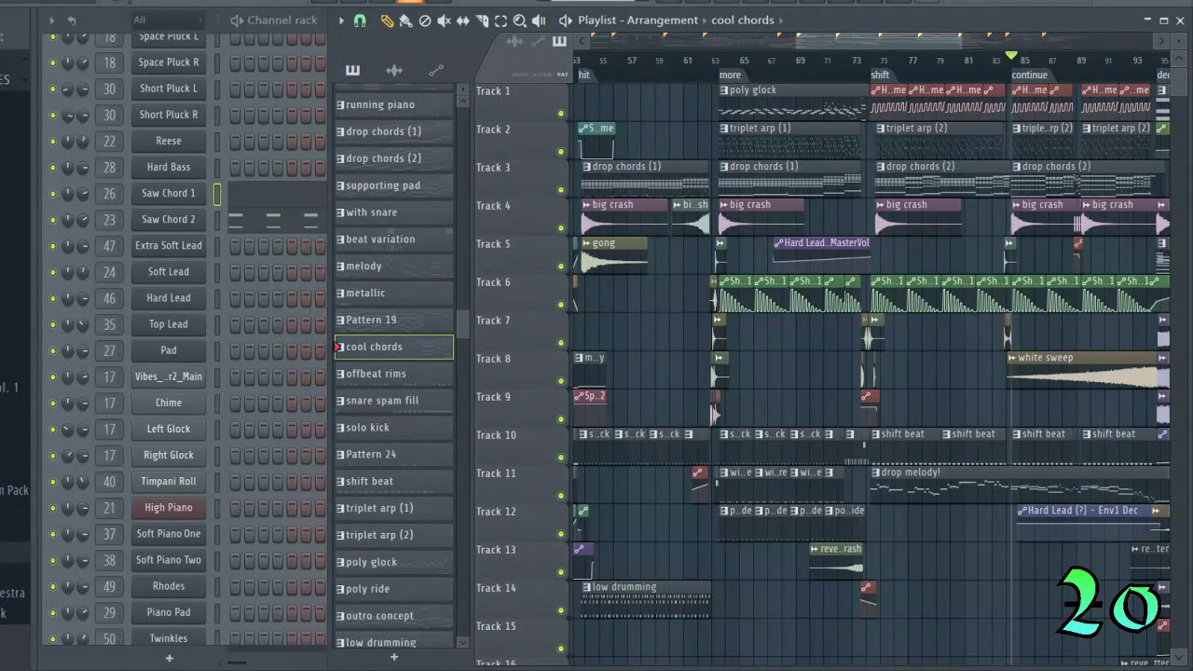
Focus on the fill before the more marker, solo Track 10 and unmute Tracks 5 to 9, 11 and 12 alongside it.
{"action": "mouse_move", "coordinate": [937, 43]}
{"action": "left_mouse_down"}
{"action": "mouse_move", "coordinate": [978, 58]}
{"action": "mouse_move", "coordinate": [941, 39]}
{"action": "mouse_move", "coordinate": [892, 51]}
{"action": "mouse_move", "coordinate": [937, 40]}
{"action": "mouse_move", "coordinate": [844, 39]}
{"action": "left_mouse_up"}
{"action": "left_click_drag", "start_coordinate": [841, 41], "coordinate": [846, 41]}
{"action": "left_click", "coordinate": [691, 69]}
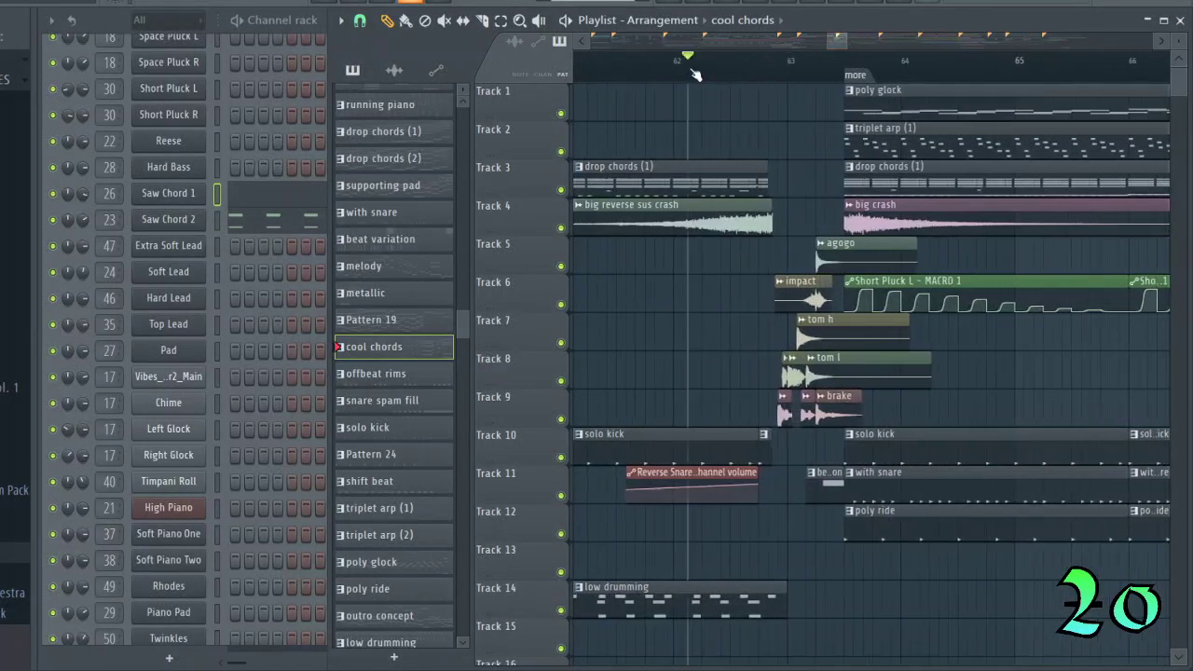
{"action": "right_click", "coordinate": [560, 457]}
{"action": "left_click", "coordinate": [560, 419]}
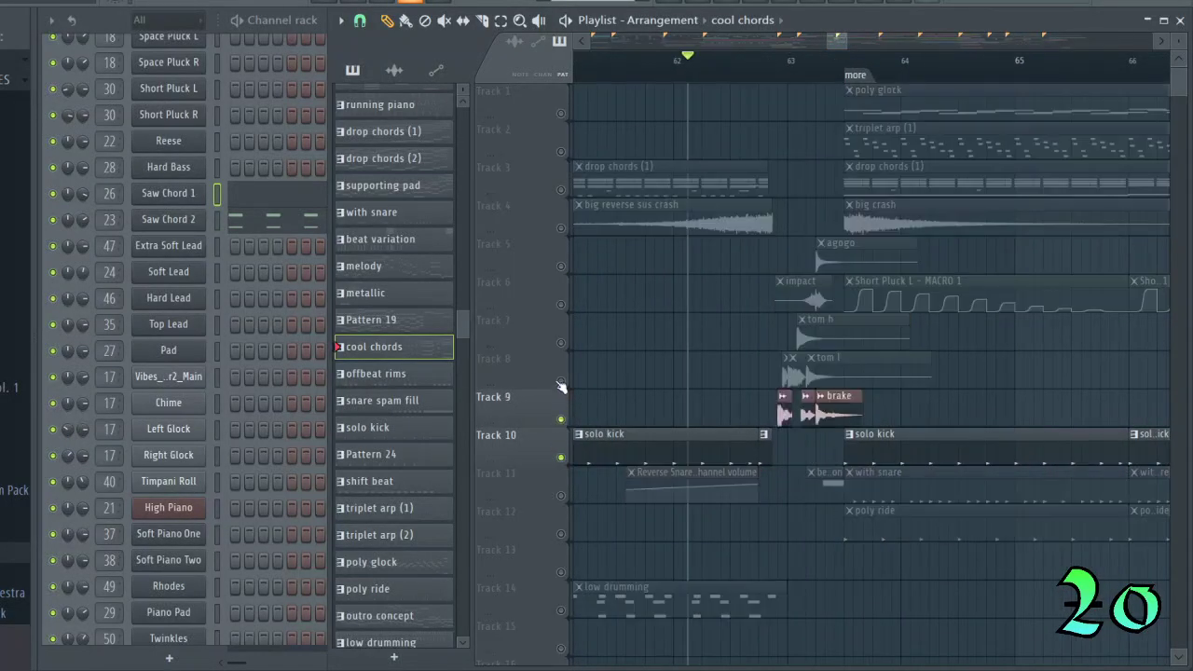
{"action": "left_click", "coordinate": [560, 381]}
{"action": "left_click", "coordinate": [560, 343]}
{"action": "left_click", "coordinate": [560, 305]}
{"action": "left_click", "coordinate": [560, 267]}
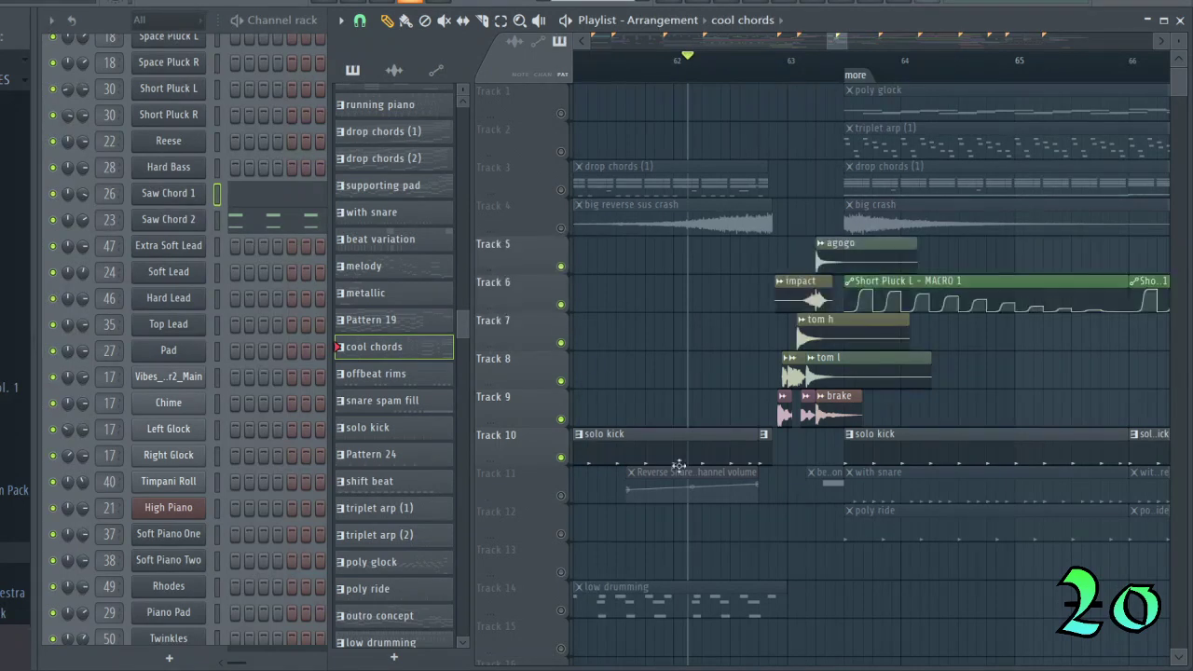
{"action": "left_click", "coordinate": [560, 495]}
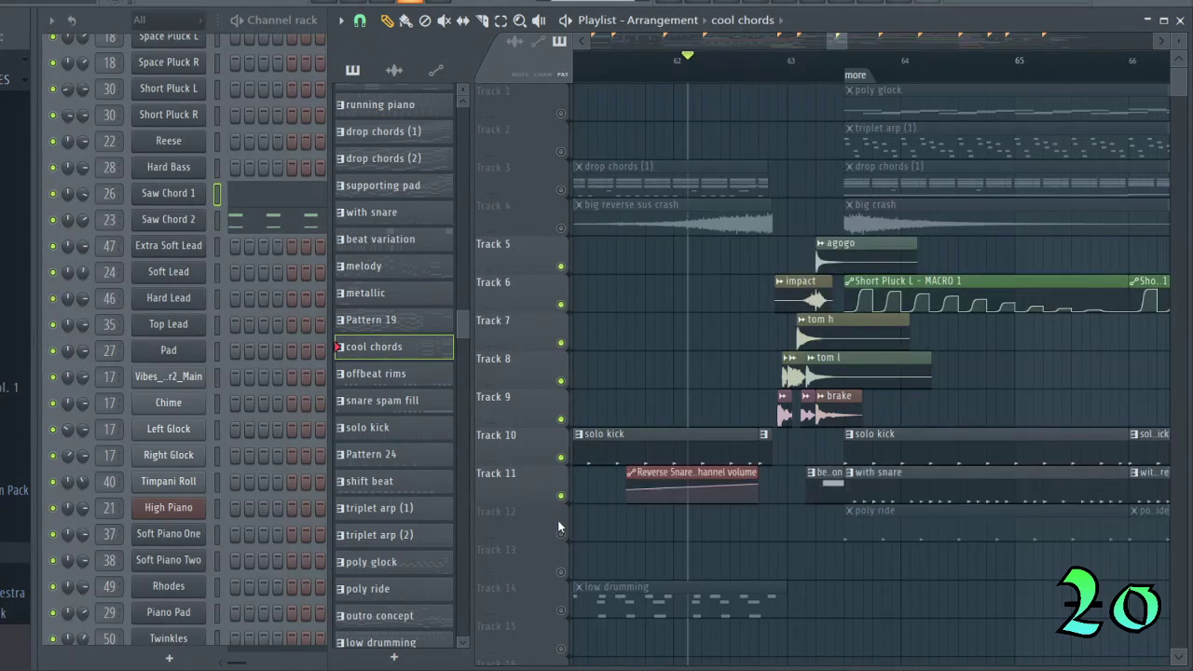
{"action": "left_click", "coordinate": [560, 534]}
Unmute Track 4, play the fill leading into the more marker from just before bar 62 and stop playback.
{"action": "left_click", "coordinate": [621, 64]}
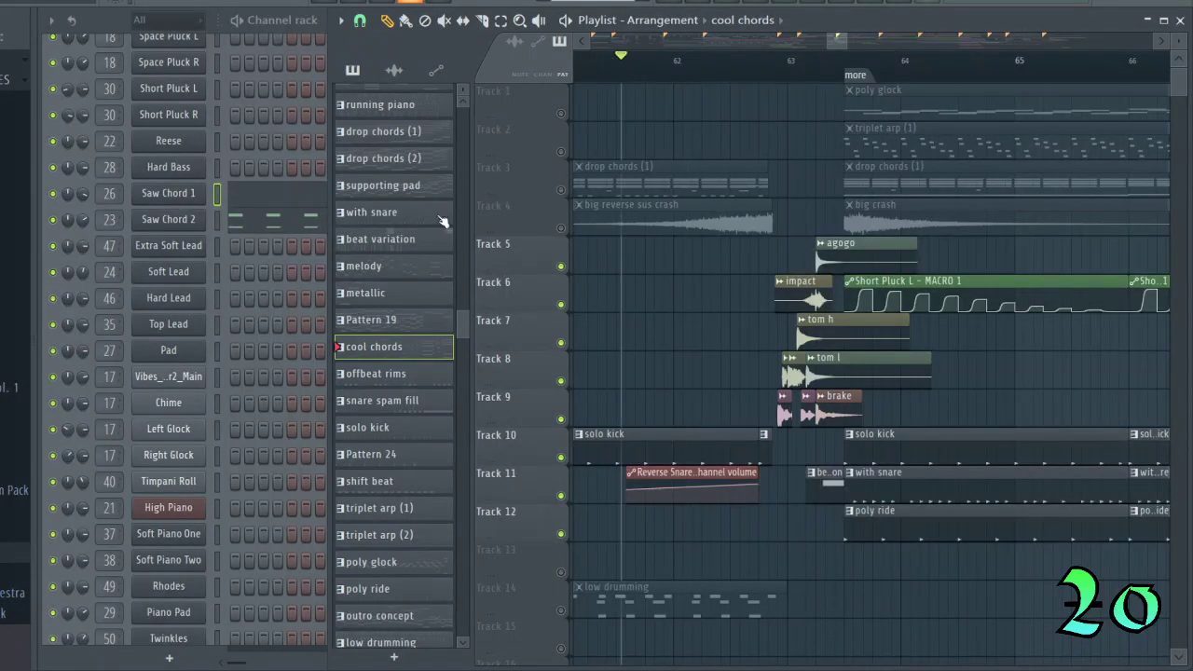
{"action": "left_click", "coordinate": [560, 229]}
{"action": "key", "text": "space"}
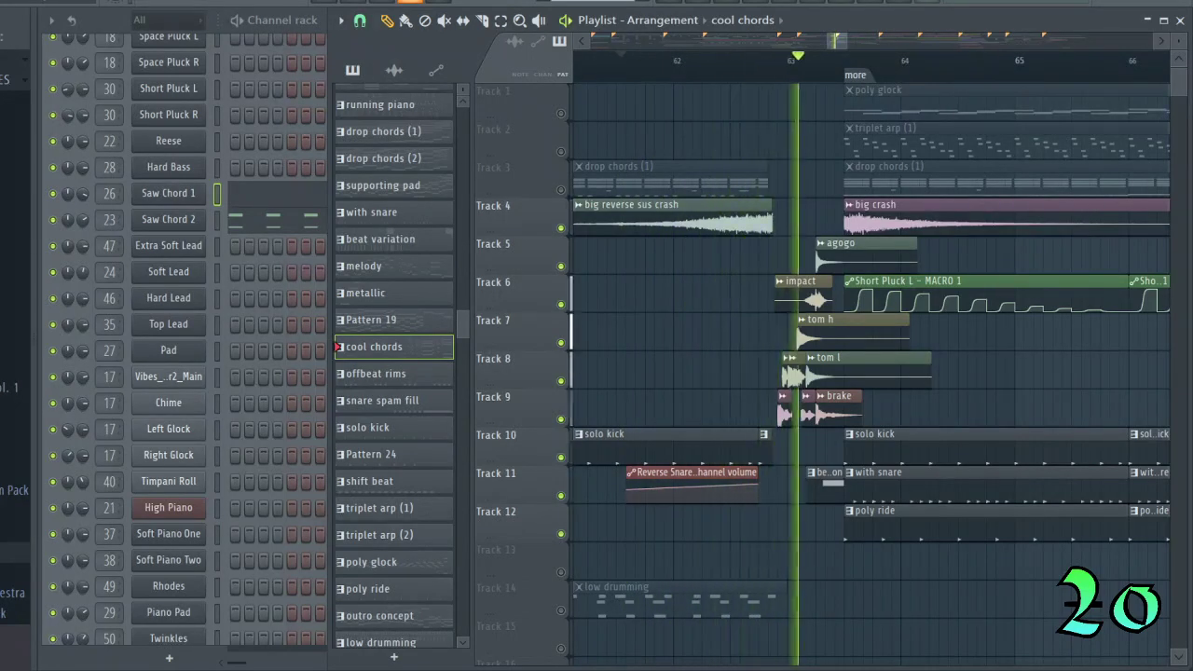
{"action": "key", "text": "space"}
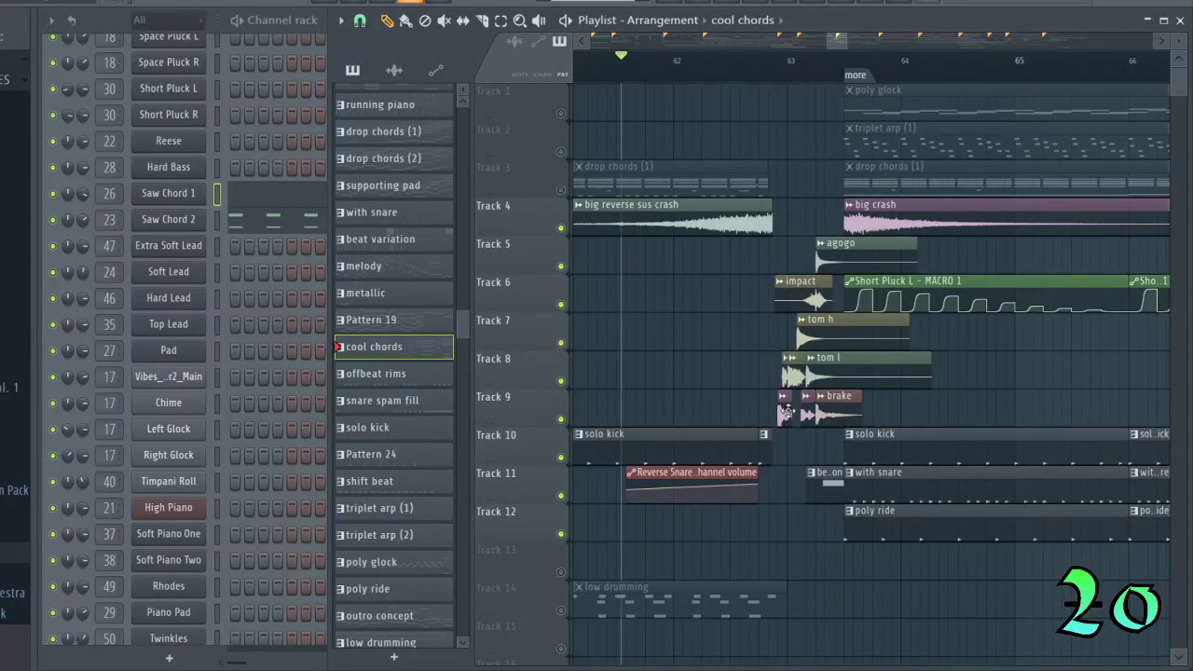
Find the noisy break clip's channel, inspect the noisy break and clean break sample settings and close both windows.
{"action": "left_click", "coordinate": [785, 408]}
{"action": "left_click", "coordinate": [394, 71]}
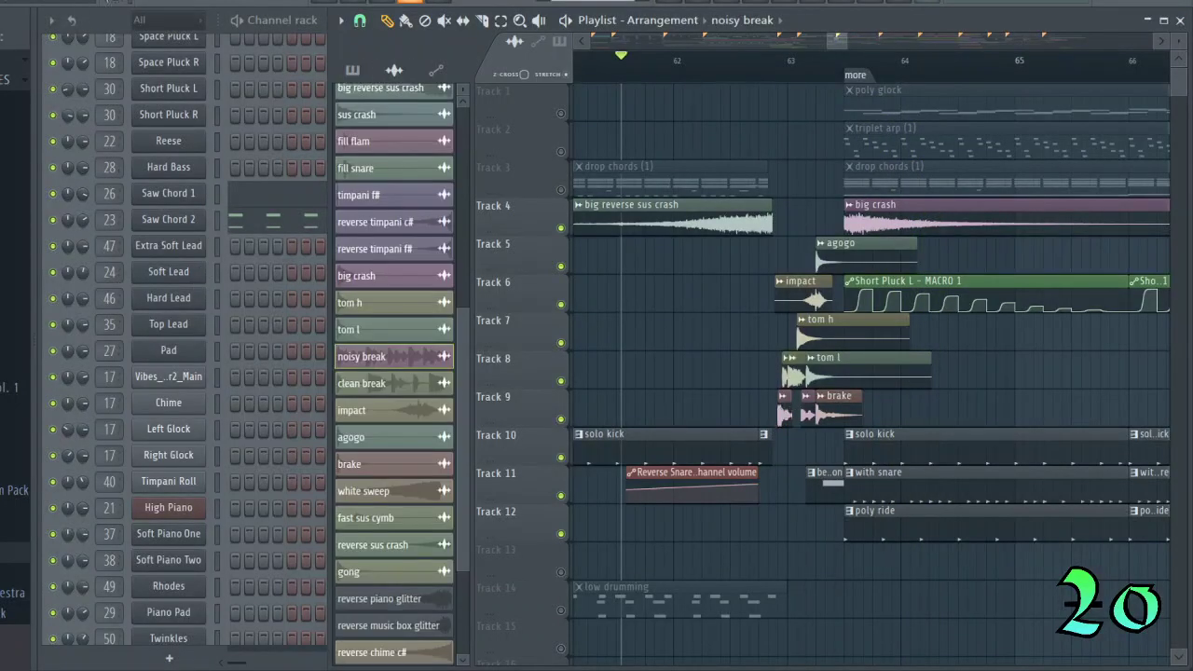
{"action": "left_click", "coordinate": [119, 18]}
{"action": "scroll", "coordinate": [239, 395], "scroll_direction": "down", "scroll_amount": 15}
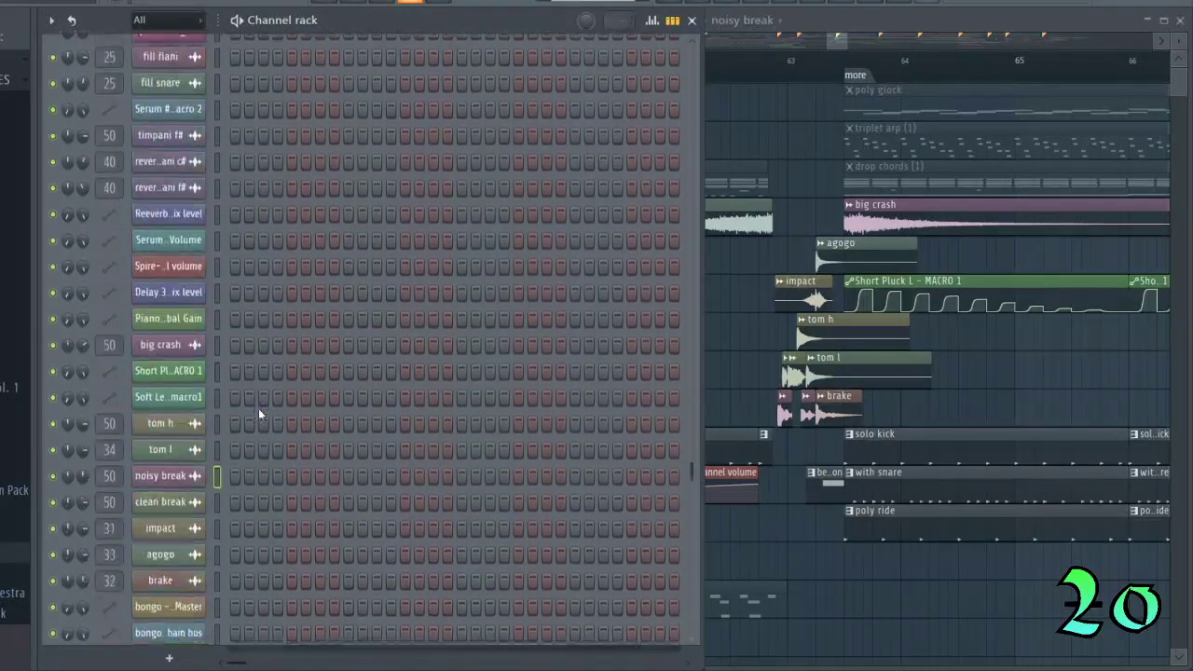
{"action": "left_click", "coordinate": [206, 455]}
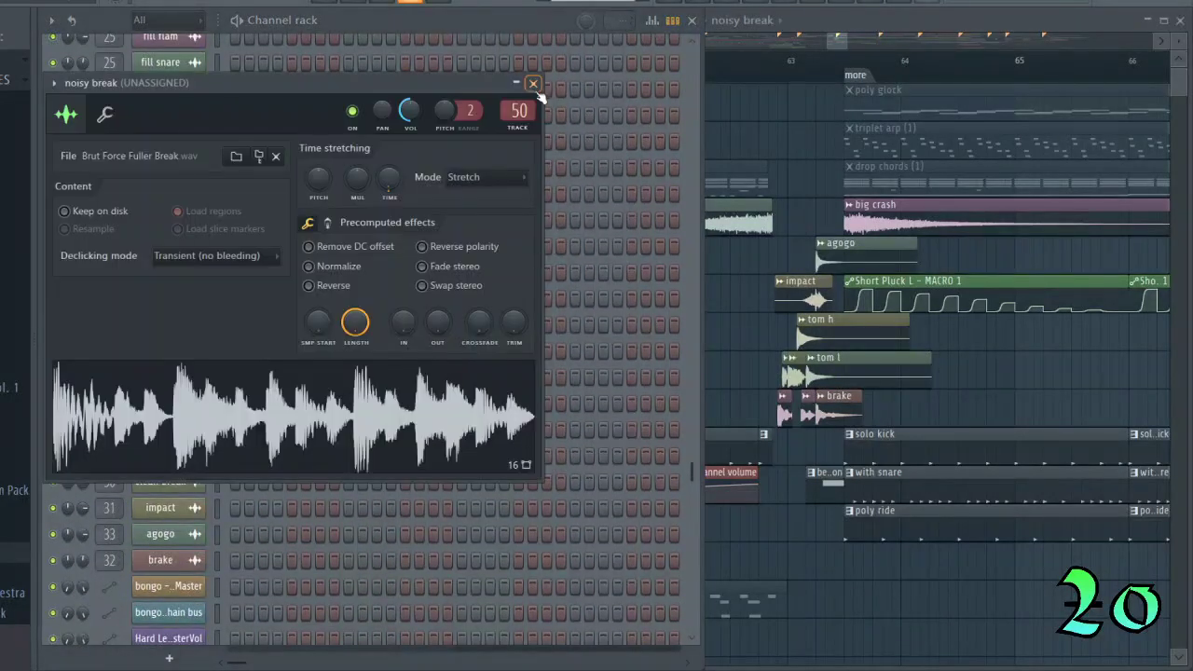
{"action": "left_click", "coordinate": [534, 85]}
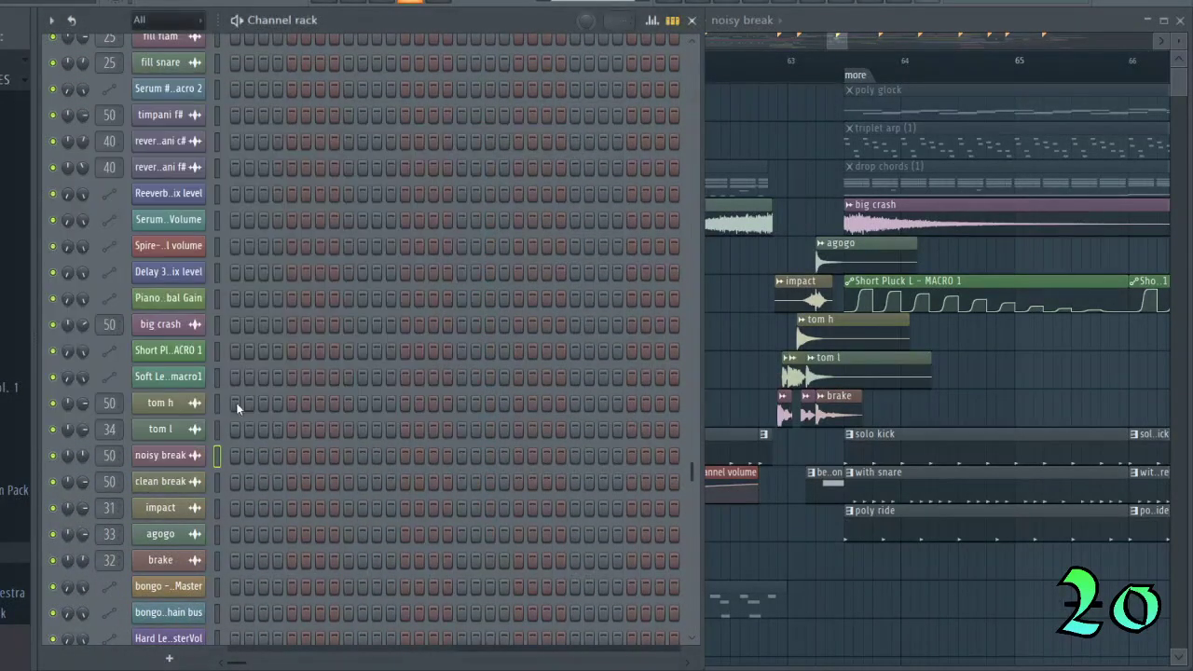
{"action": "left_click", "coordinate": [187, 485]}
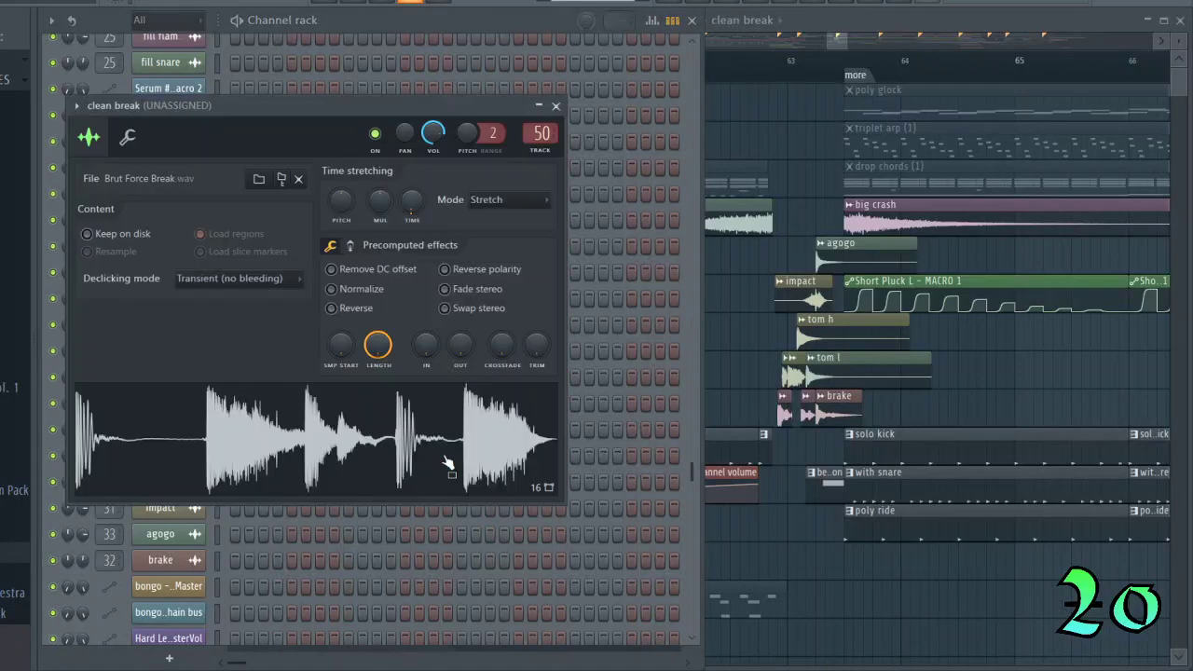
{"action": "left_click", "coordinate": [556, 106]}
Play the fill from the end of the big reverse sus crash clip, stop, and replay it from an earlier point.
{"action": "left_click", "coordinate": [878, 20]}
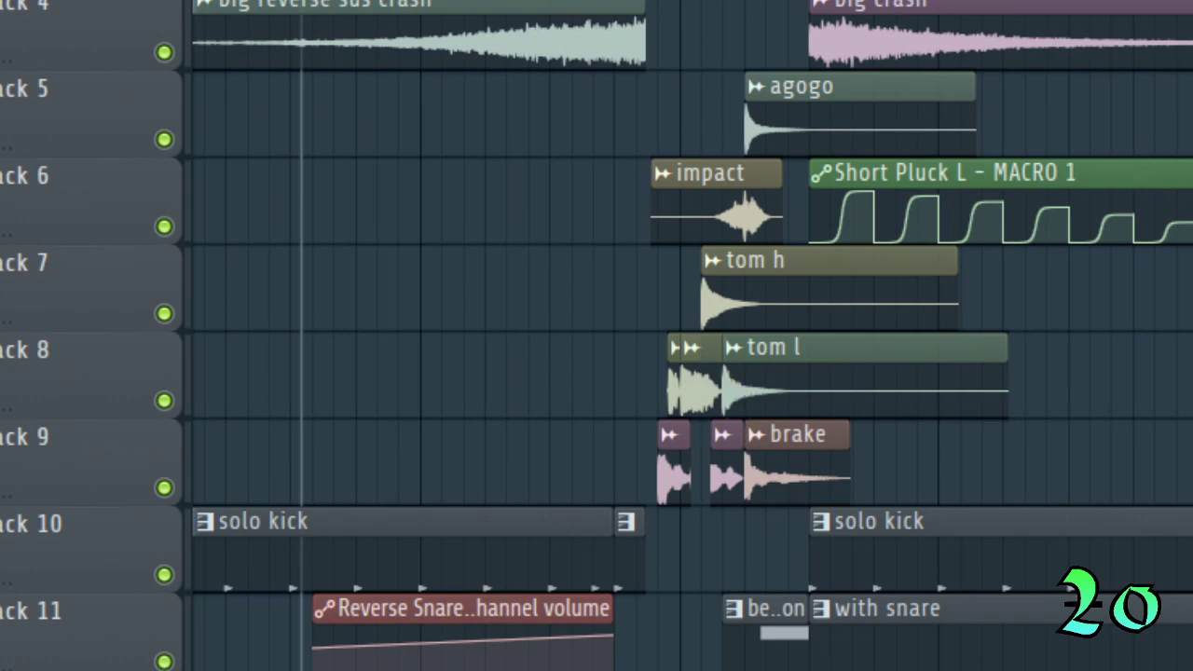
{"action": "left_click", "coordinate": [645, 2]}
{"action": "key", "text": "space"}
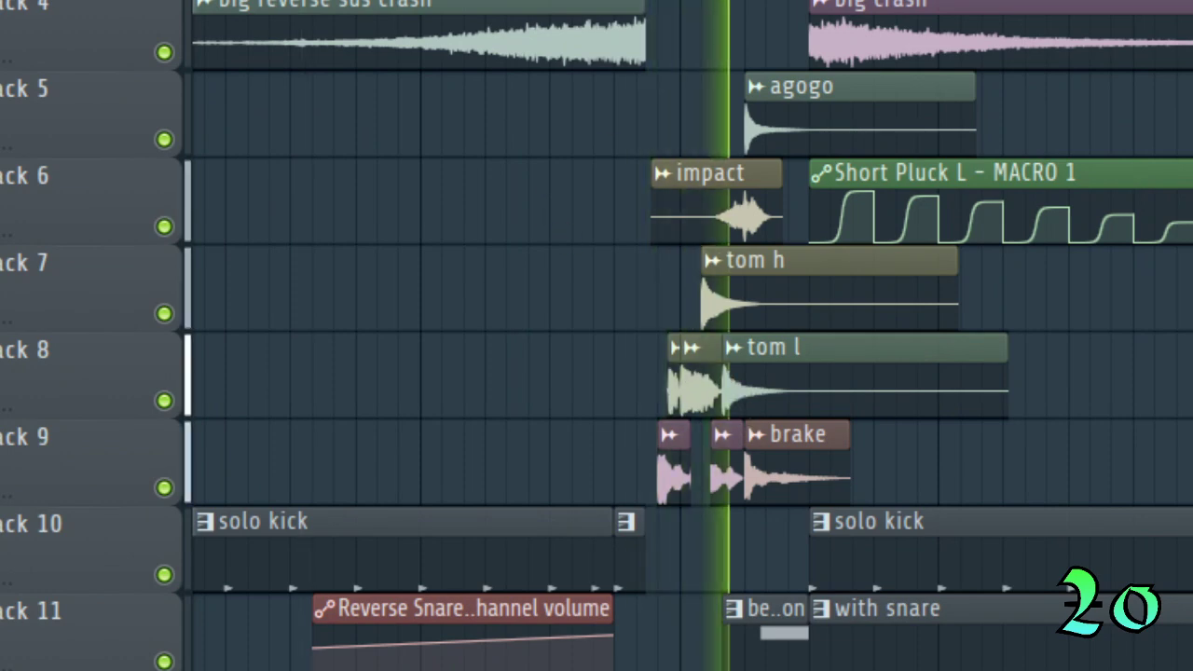
{"action": "key", "text": "space"}
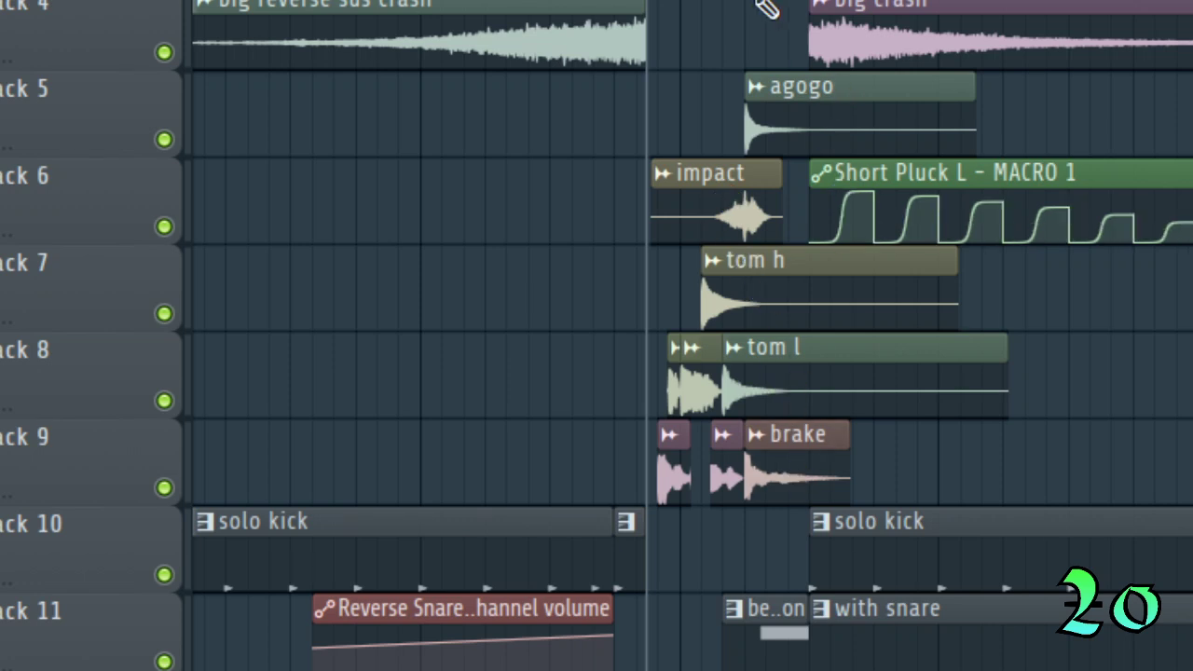
{"action": "left_click", "coordinate": [421, 0]}
{"action": "key", "text": "space"}
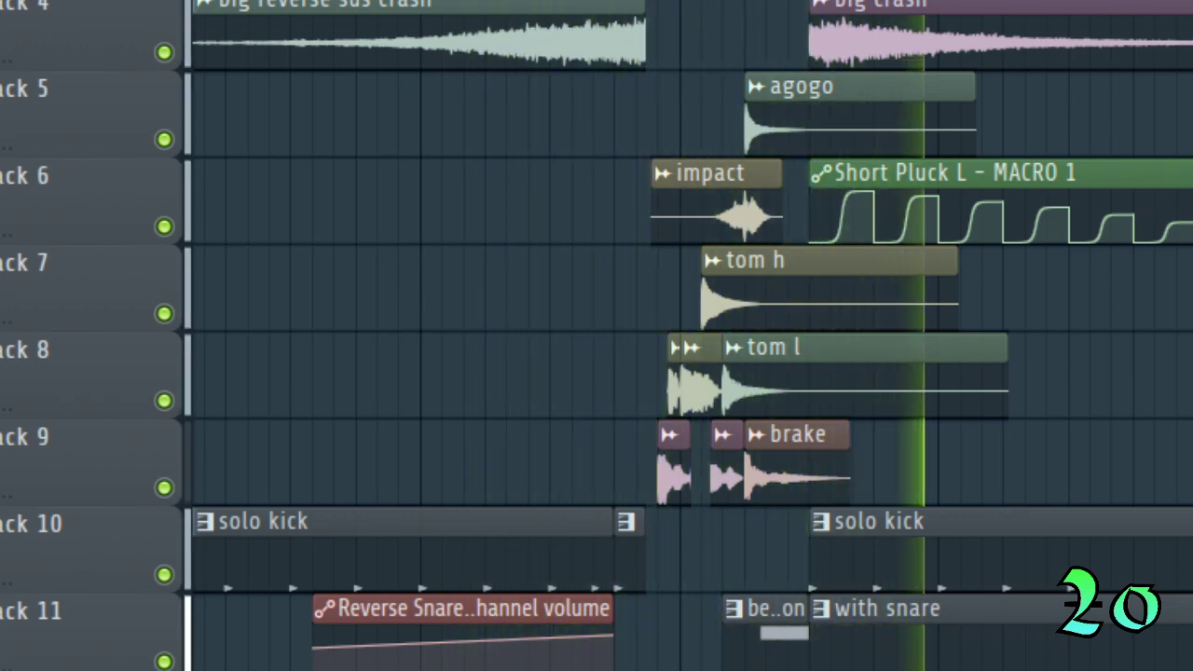
Stop playback, replay the fill leading into the big crash before the more marker, and stop again.
{"action": "key", "text": "space"}
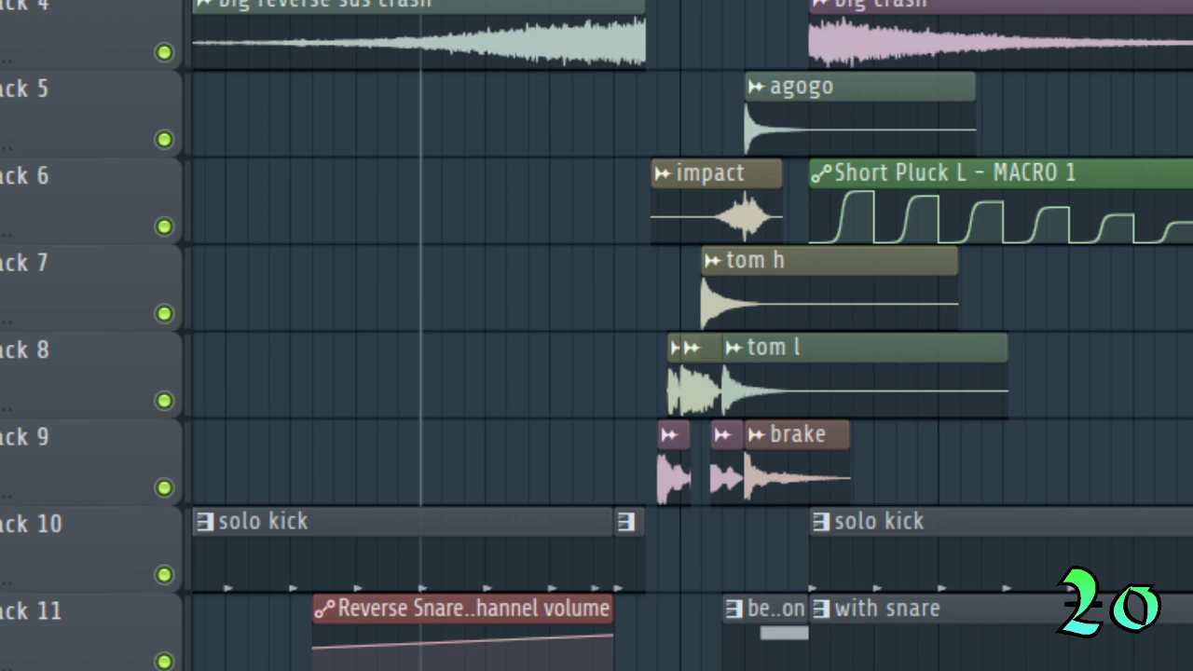
{"action": "scroll", "coordinate": [691, 336], "scroll_direction": "right", "scroll_amount": 6}
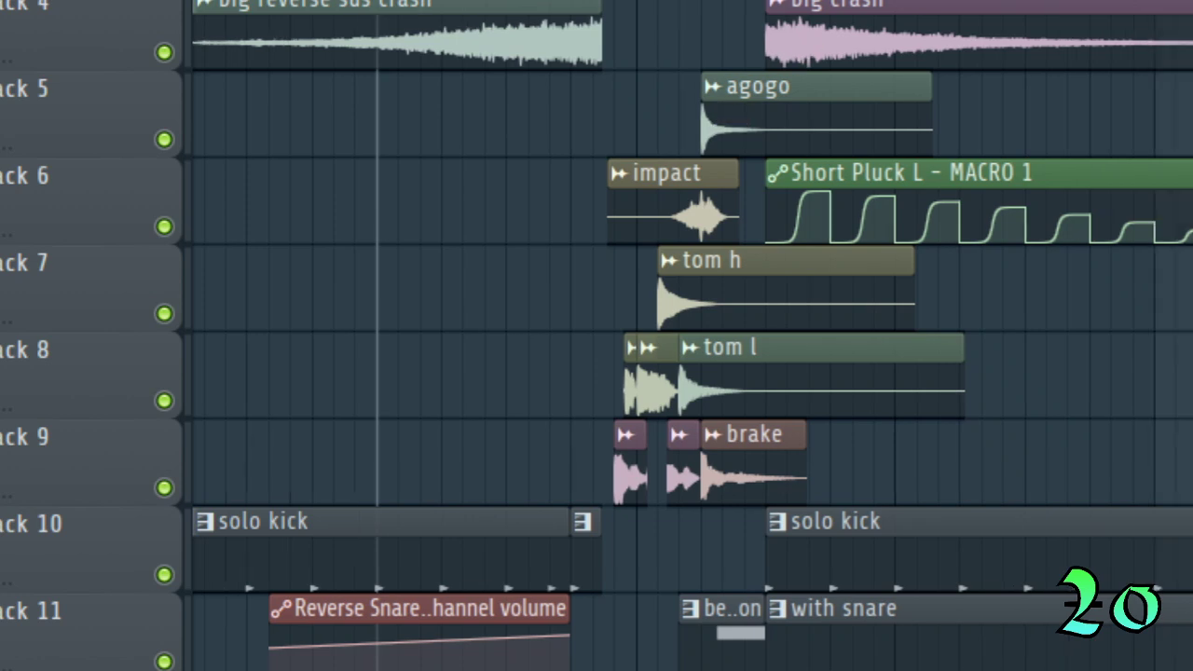
{"action": "scroll", "coordinate": [691, 335], "scroll_direction": "left", "scroll_amount": 1}
{"action": "scroll", "coordinate": [806, 652], "scroll_direction": "left", "scroll_amount": 6}
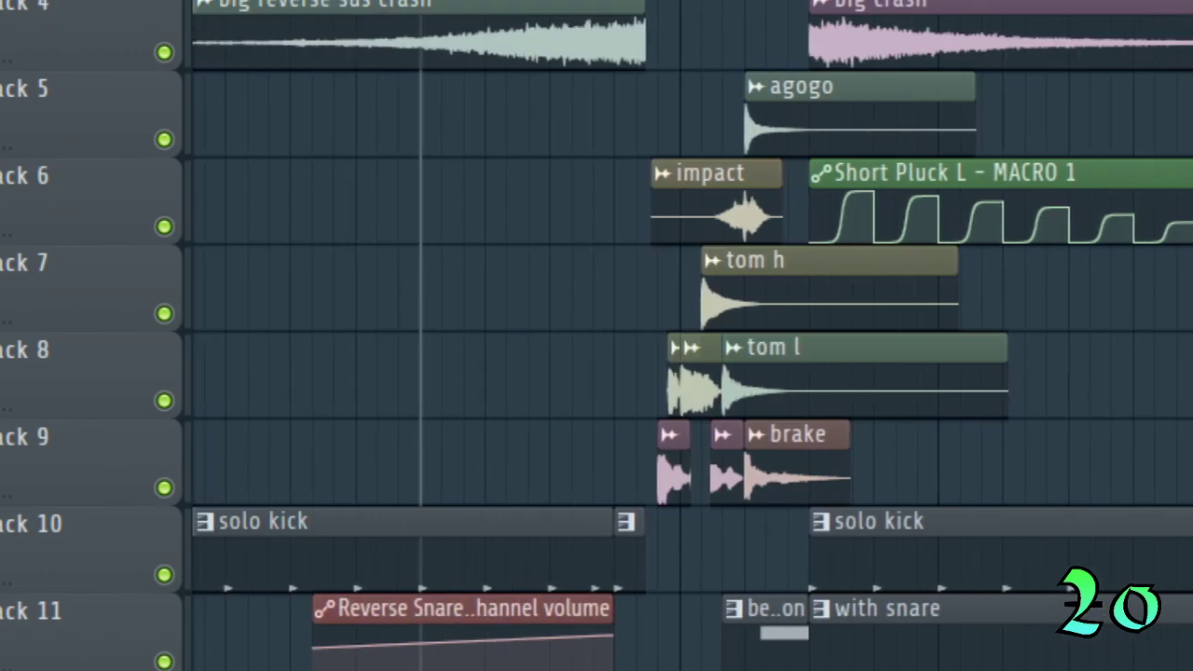
{"action": "key", "text": "space"}
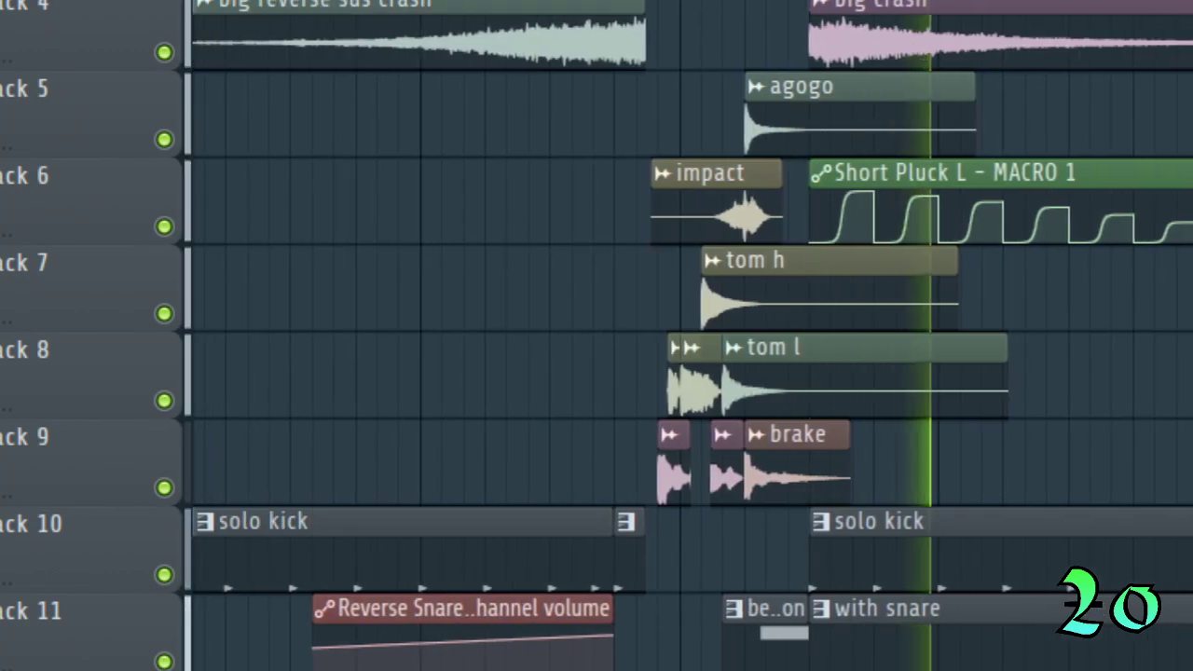
{"action": "key", "text": "space"}
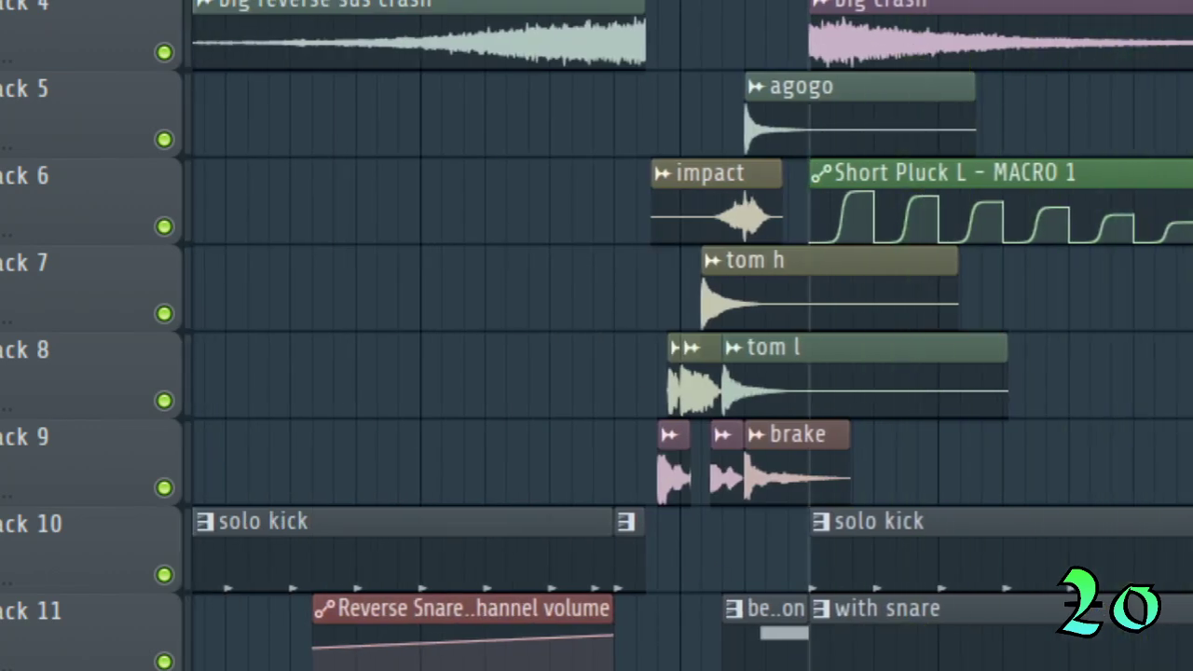
Play the transition from the start of the beat variation clip into the shift beat section and stop.
{"action": "scroll", "coordinate": [692, 336], "scroll_direction": "right", "scroll_amount": 15}
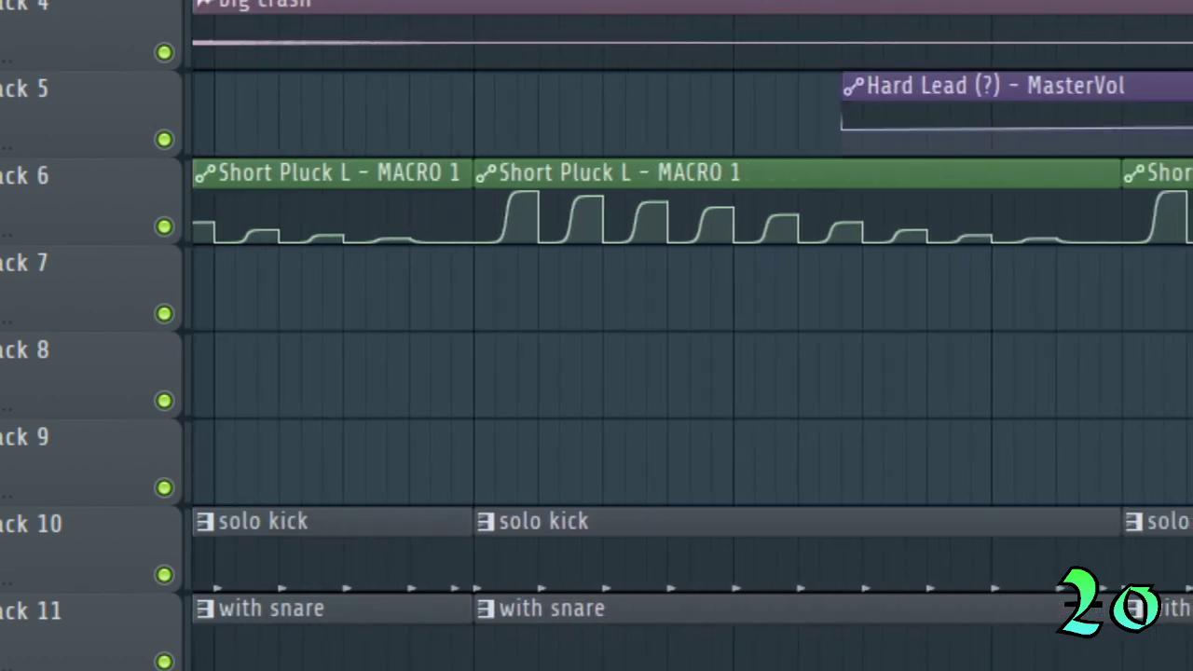
{"action": "scroll", "coordinate": [692, 343], "scroll_direction": "left", "scroll_amount": 15}
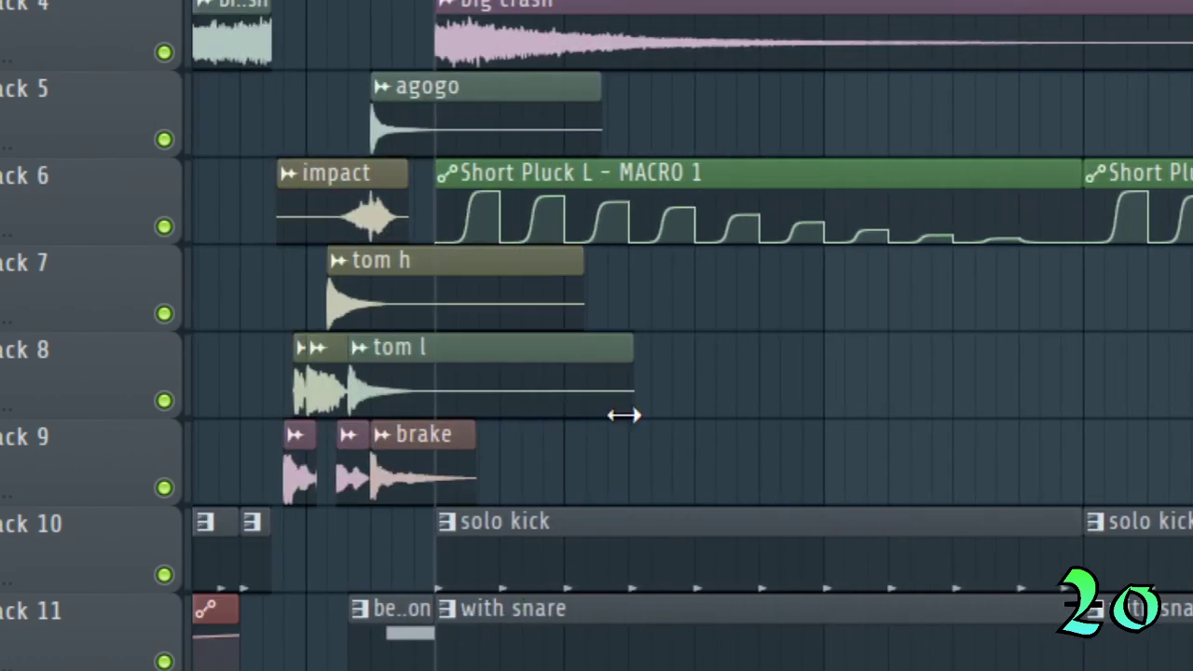
{"action": "scroll", "coordinate": [692, 335], "scroll_direction": "right", "scroll_amount": 15}
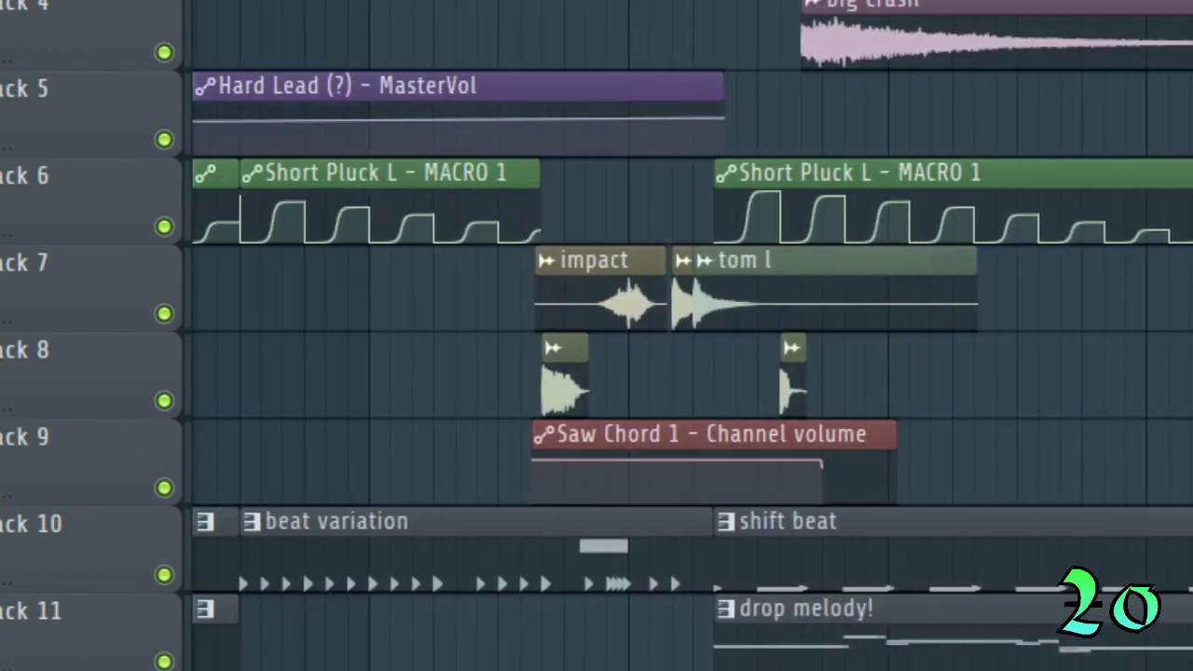
{"action": "left_click", "coordinate": [337, 2]}
{"action": "left_click", "coordinate": [240, 2]}
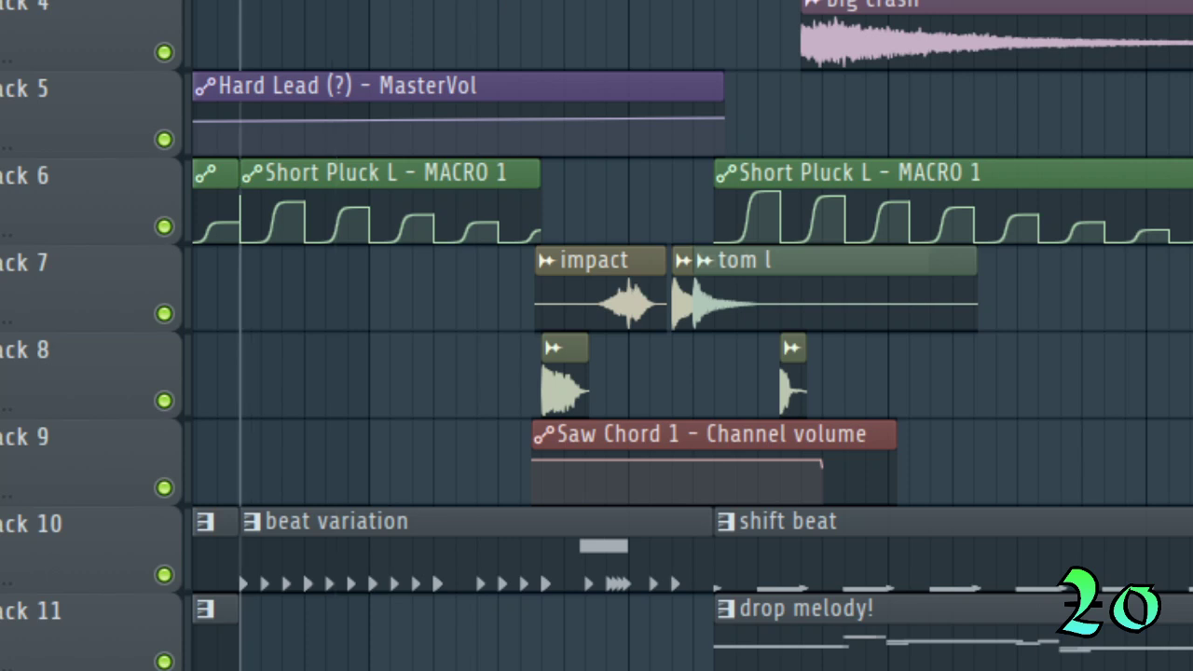
{"action": "key", "text": "space"}
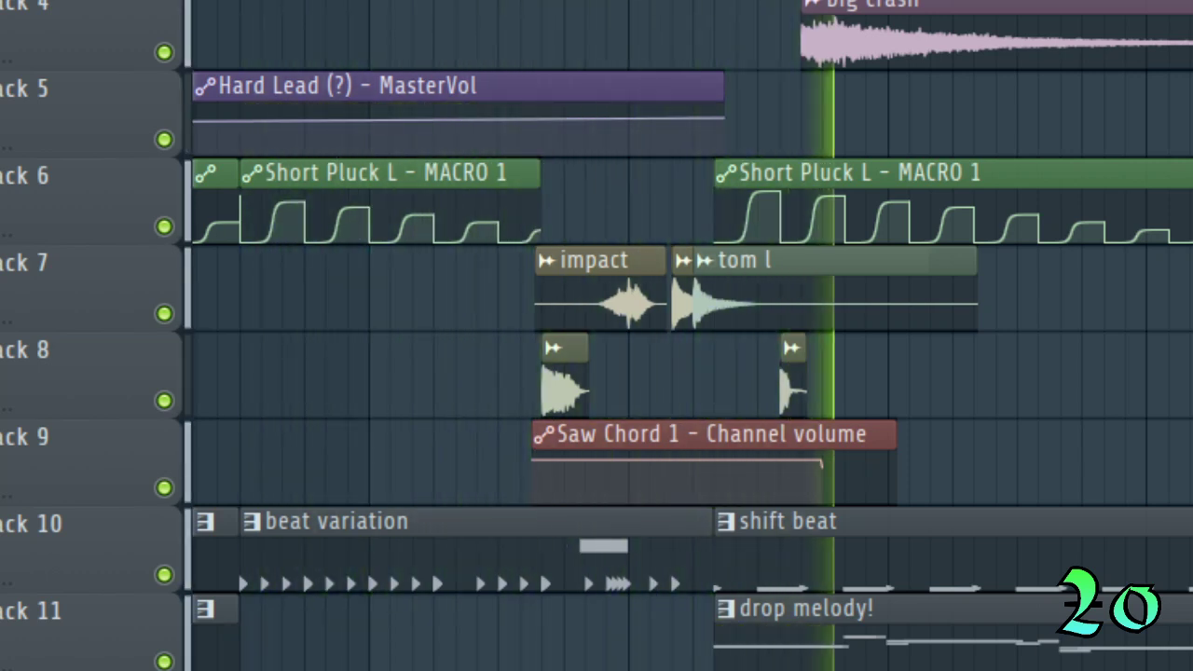
{"action": "key", "text": "space"}
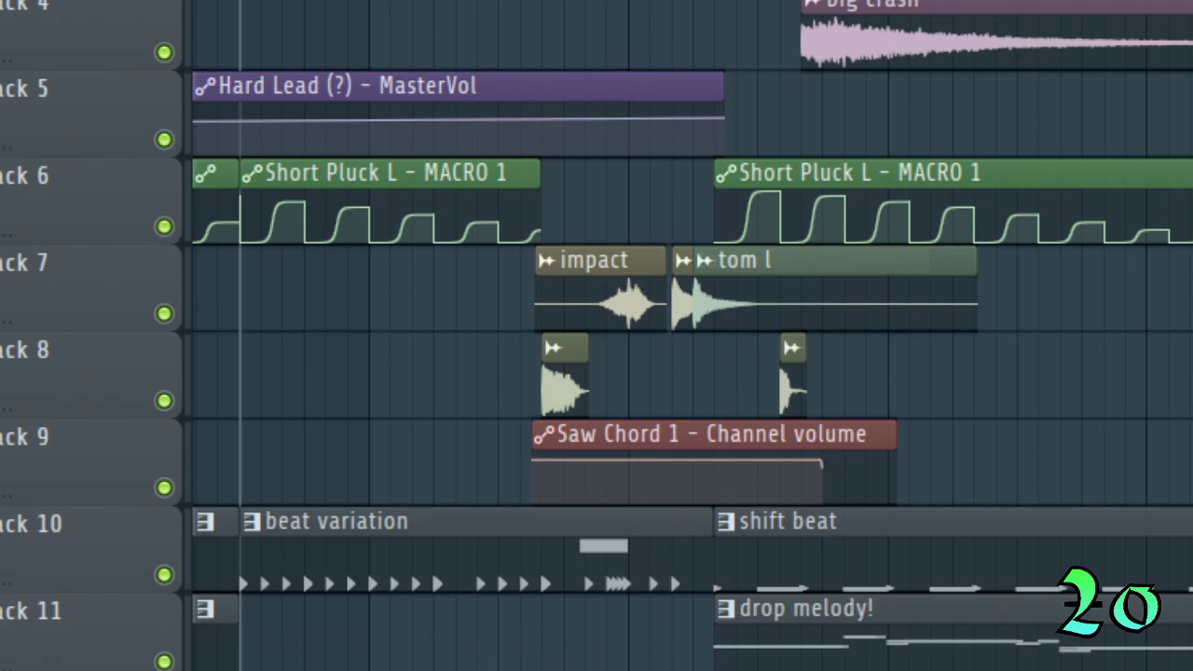
Mute the drop melody! clip on Track 11, replay the beat variation into the shift beat, stop, and unmute the clip.
{"action": "left_click", "coordinate": [879, 595]}
{"action": "key", "text": "space"}
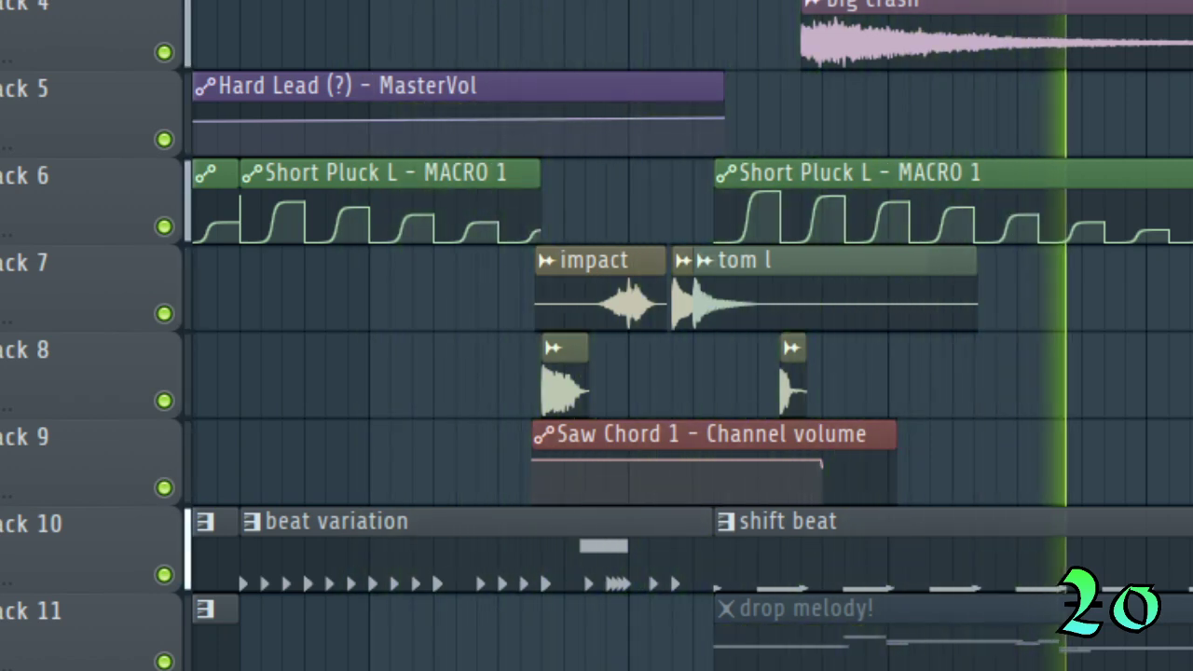
{"action": "key", "text": "space"}
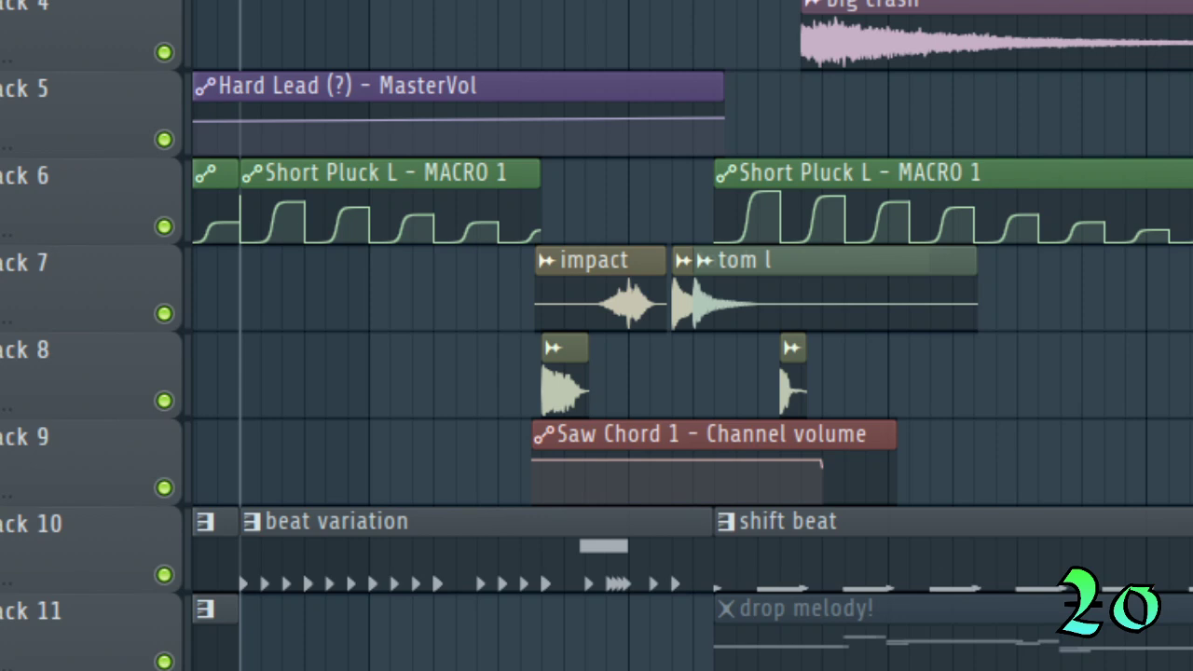
{"action": "left_click", "coordinate": [807, 665]}
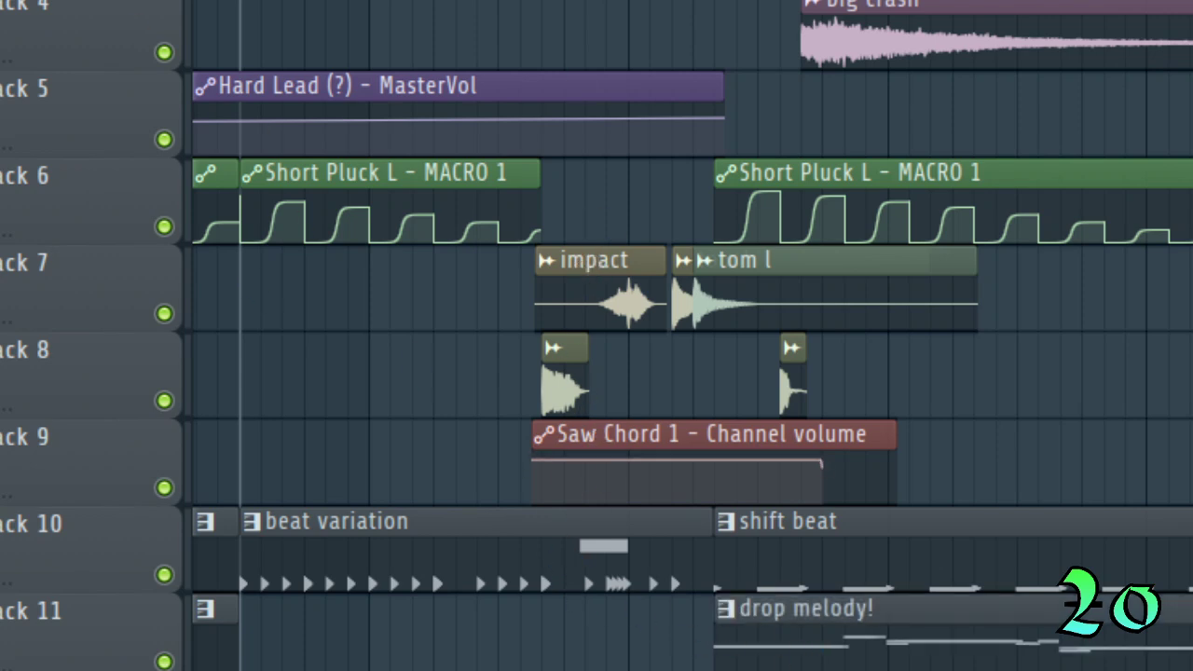
Set the playback position inside the beat variation clip, review the surrounding solo kick clips, and play the variation briefly.
{"action": "left_click", "coordinate": [539, 2]}
{"action": "left_click_drag", "start_coordinate": [542, 2], "coordinate": [326, 2]}
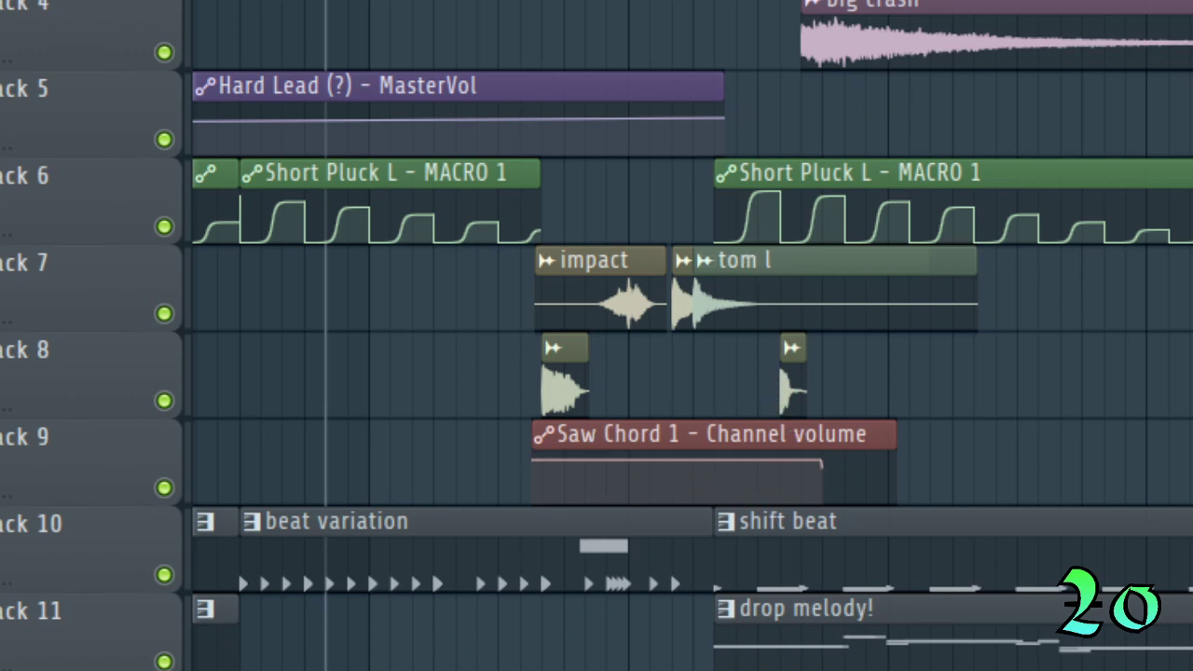
{"action": "scroll", "coordinate": [691, 335], "scroll_direction": "left", "scroll_amount": 5}
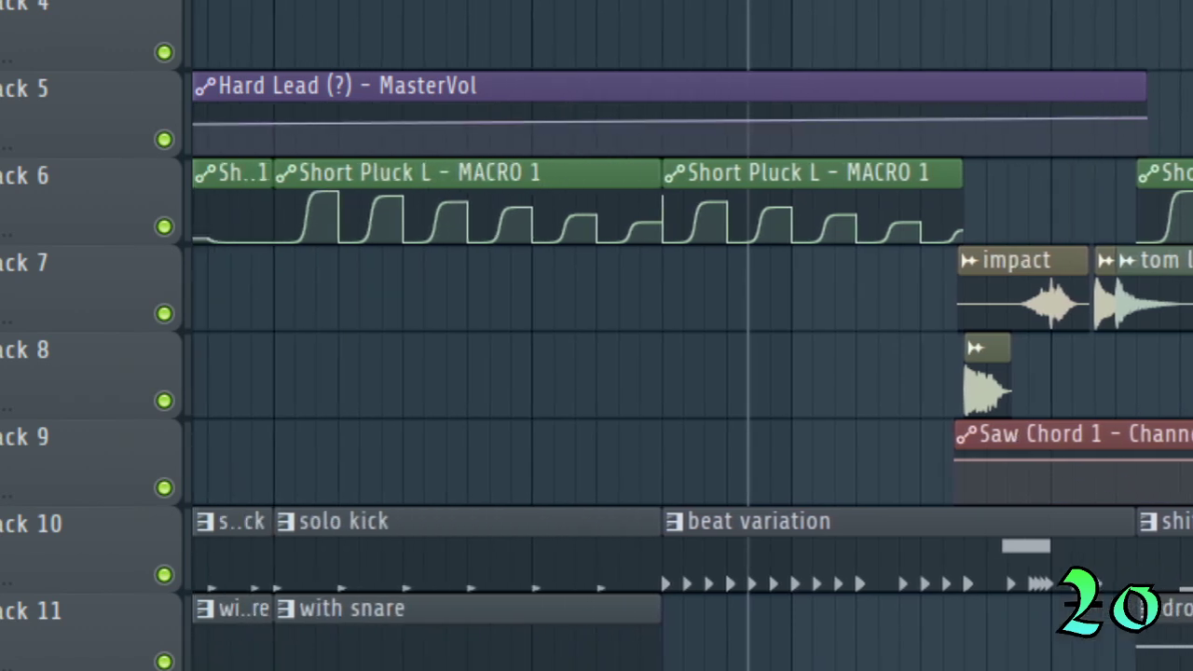
{"action": "scroll", "coordinate": [691, 336], "scroll_direction": "left", "scroll_amount": 8}
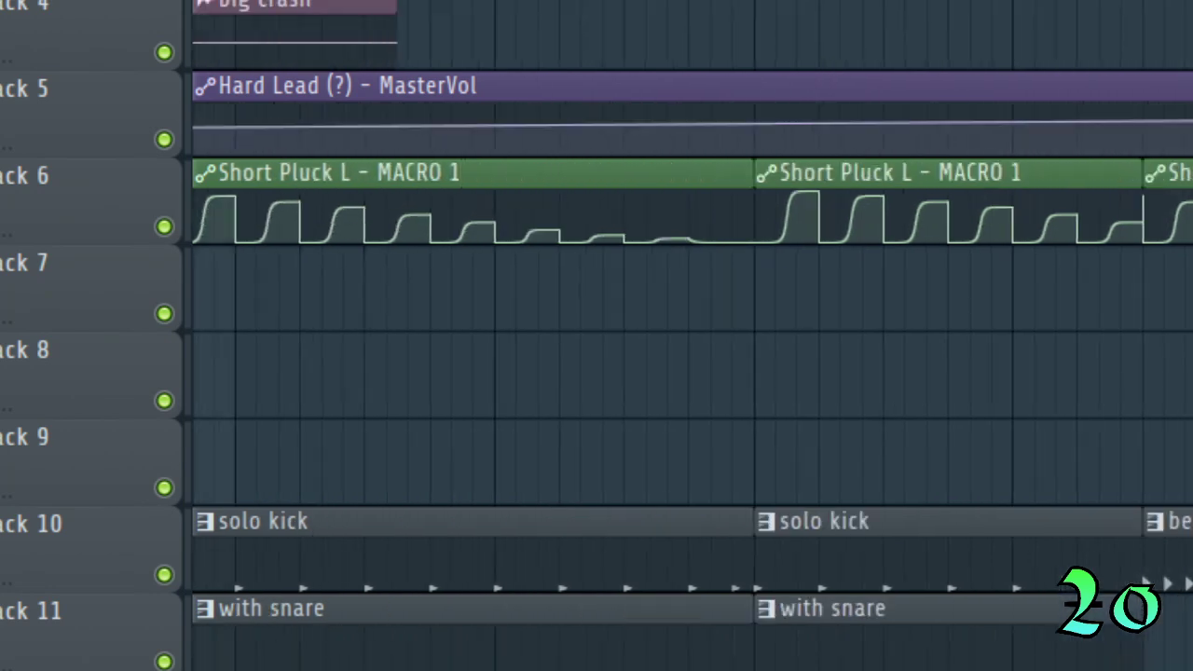
{"action": "scroll", "coordinate": [691, 336], "scroll_direction": "right", "scroll_amount": 15}
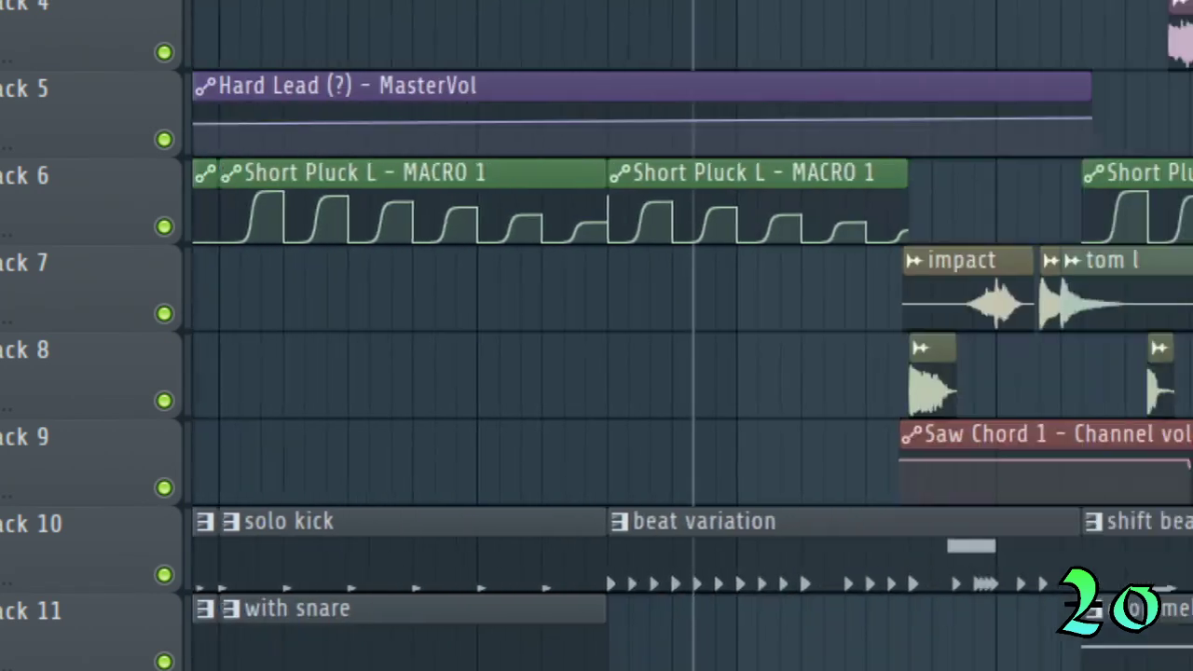
{"action": "scroll", "coordinate": [692, 336], "scroll_direction": "left", "scroll_amount": 1}
{"action": "scroll", "coordinate": [691, 335], "scroll_direction": "right", "scroll_amount": 4}
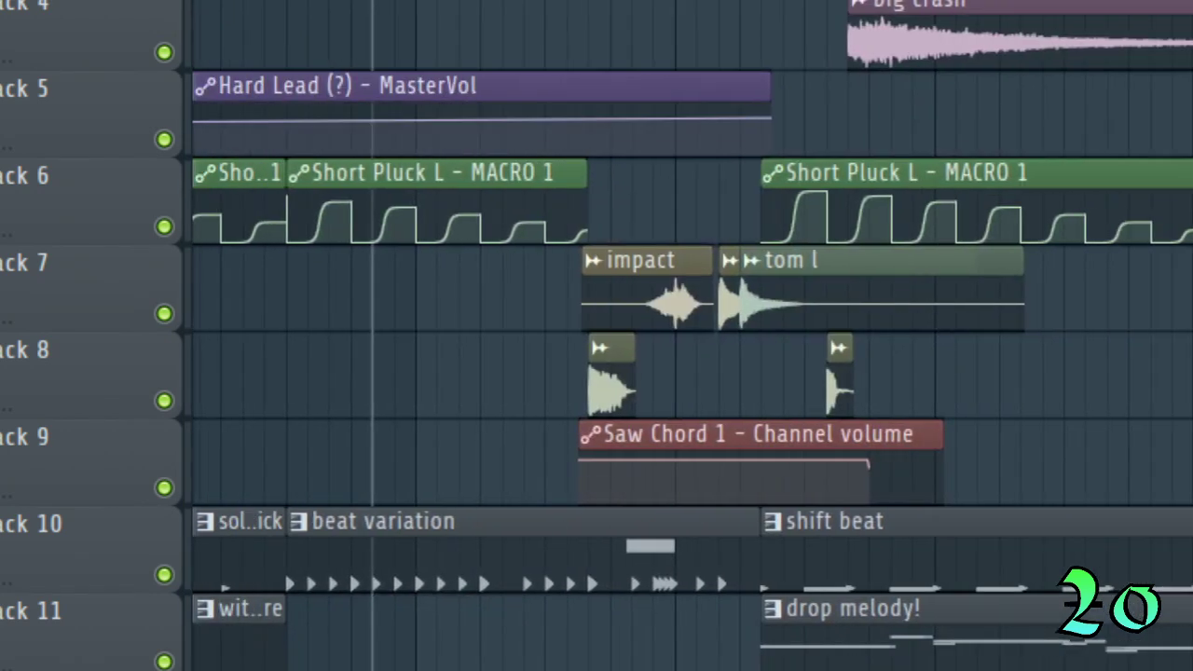
{"action": "scroll", "coordinate": [692, 335], "scroll_direction": "left", "scroll_amount": 3}
{"action": "scroll", "coordinate": [691, 335], "scroll_direction": "down", "scroll_amount": 1}
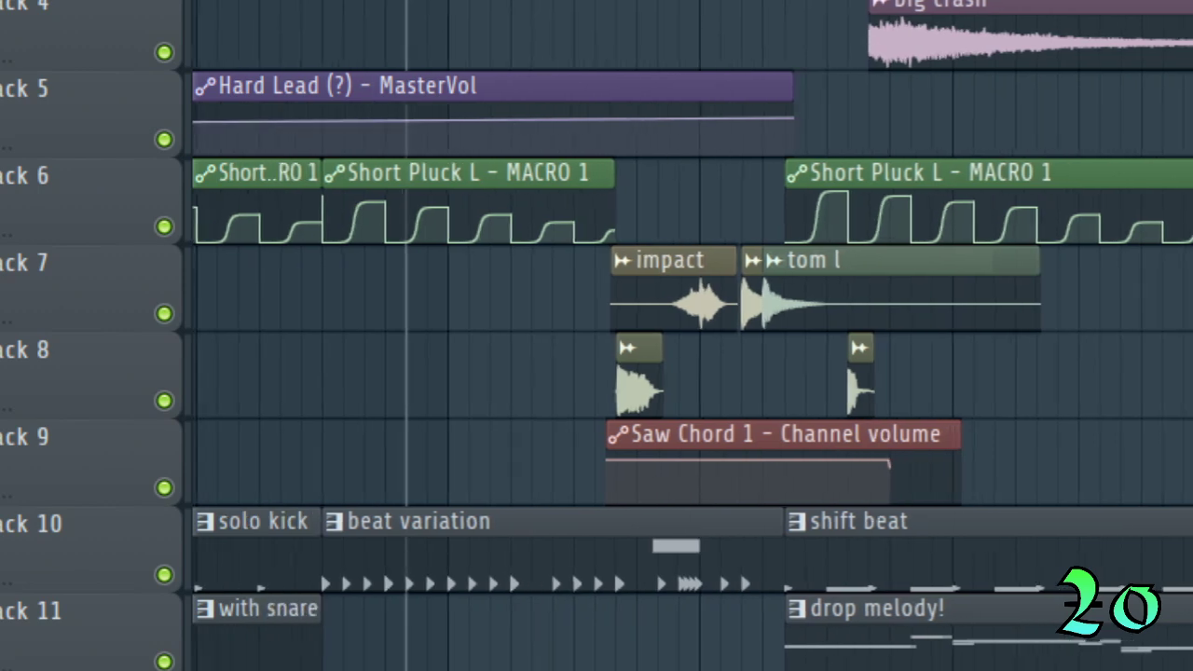
{"action": "scroll", "coordinate": [691, 335], "scroll_direction": "up", "scroll_amount": 1}
{"action": "key", "text": "space"}
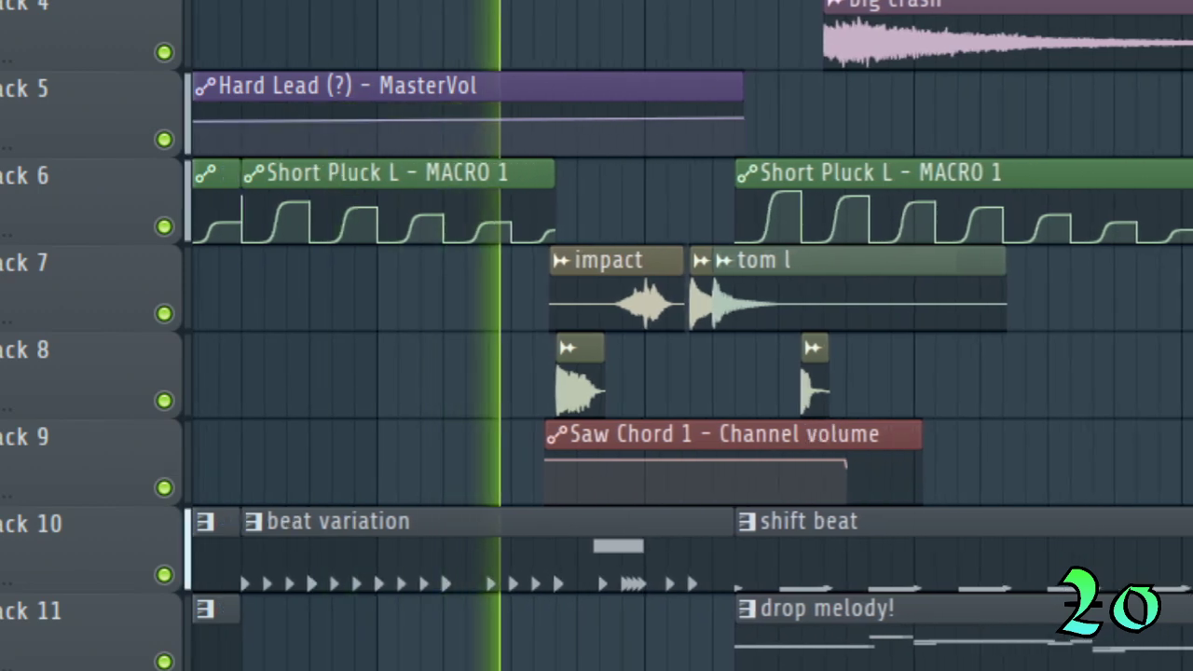
{"action": "key", "text": "space"}
Set the playback position at the start of the first solo kick clip following the snare fill on Track 10.
{"action": "scroll", "coordinate": [692, 336], "scroll_direction": "down", "scroll_amount": 5}
{"action": "scroll", "coordinate": [691, 336], "scroll_direction": "up", "scroll_amount": 1}
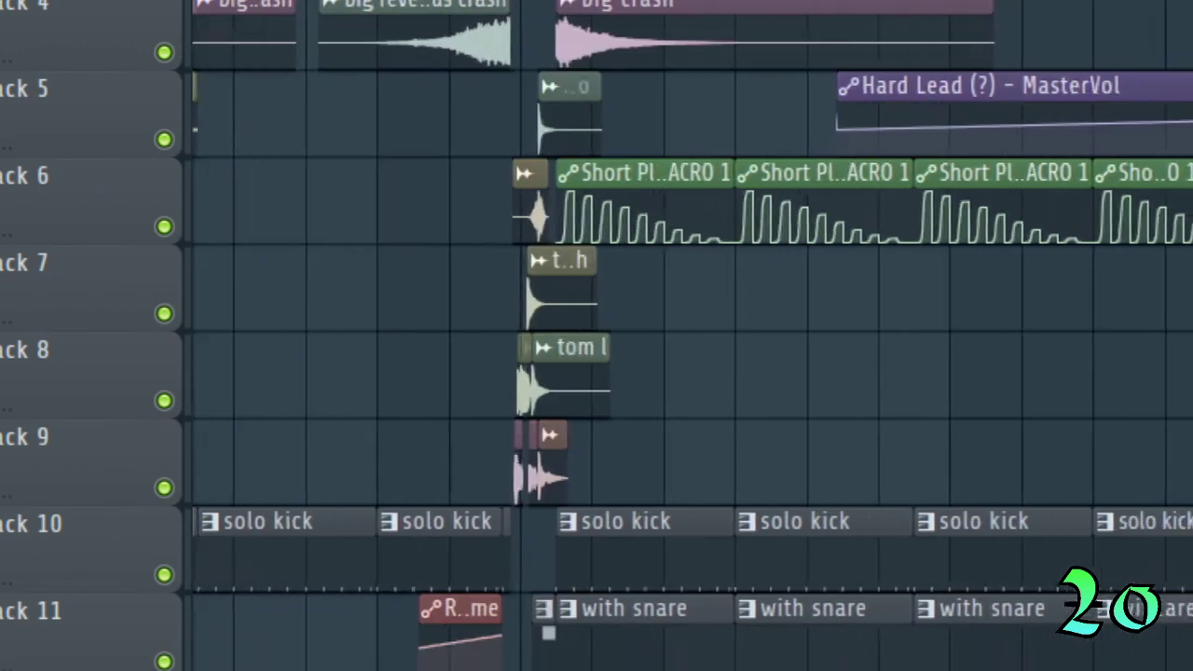
{"action": "scroll", "coordinate": [691, 335], "scroll_direction": "down", "scroll_amount": 2}
{"action": "scroll", "coordinate": [692, 335], "scroll_direction": "down", "scroll_amount": 1}
{"action": "scroll", "coordinate": [692, 335], "scroll_direction": "up", "scroll_amount": 2}
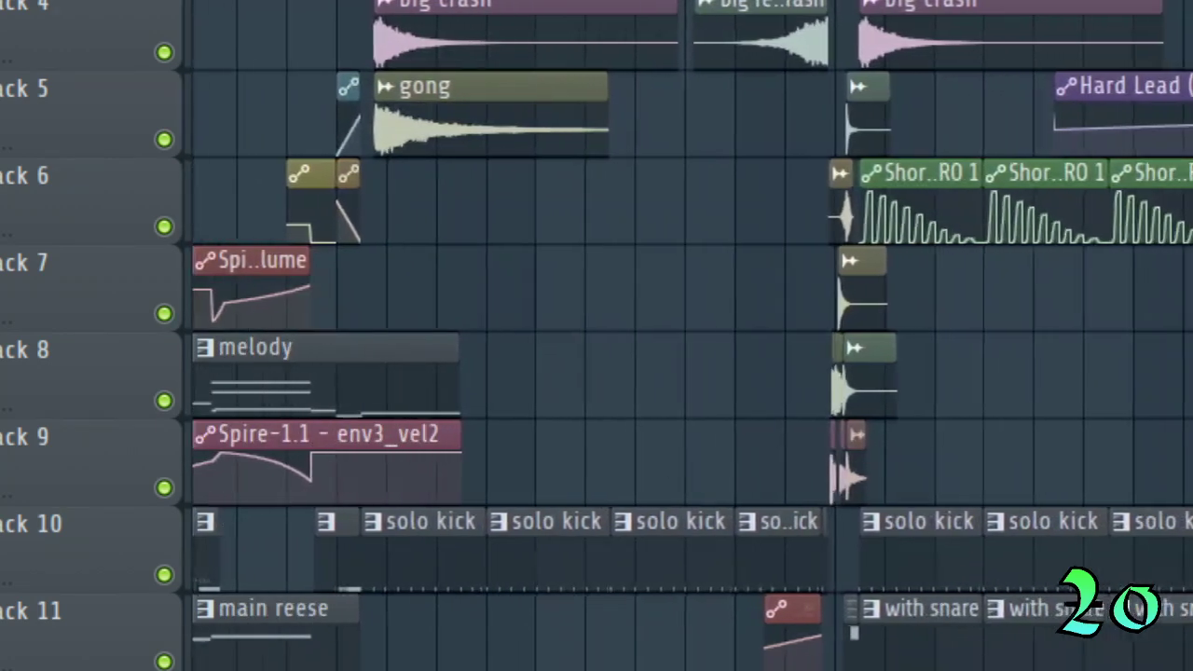
{"action": "scroll", "coordinate": [691, 335], "scroll_direction": "up", "scroll_amount": 4}
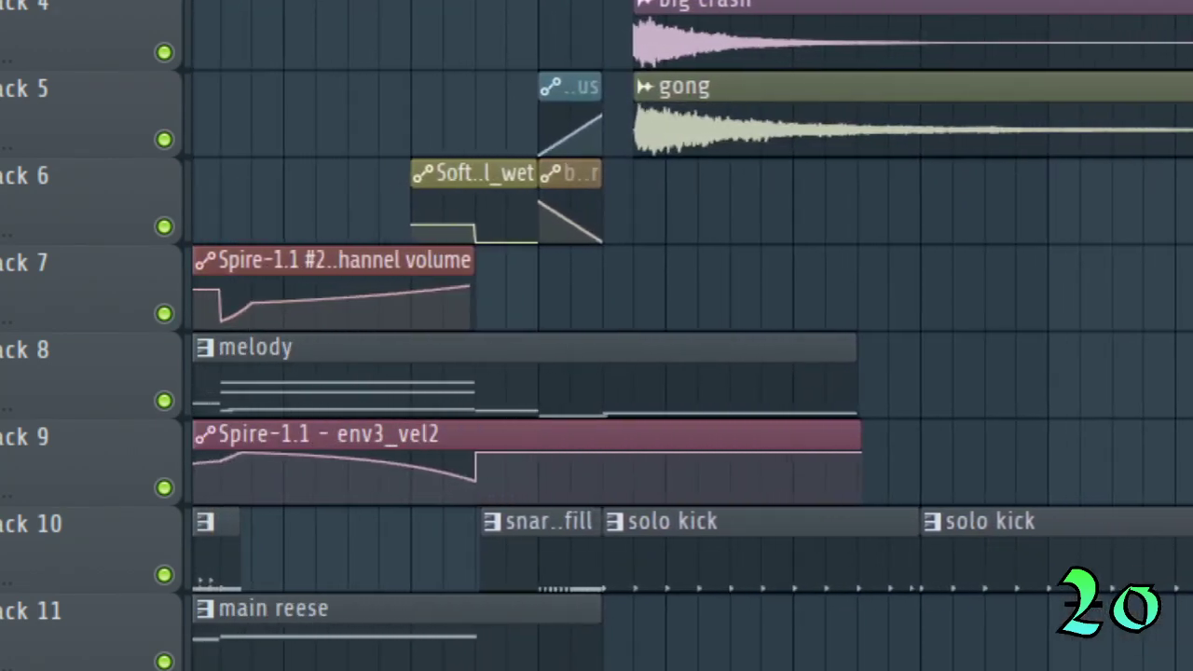
{"action": "left_click", "coordinate": [603, 3]}
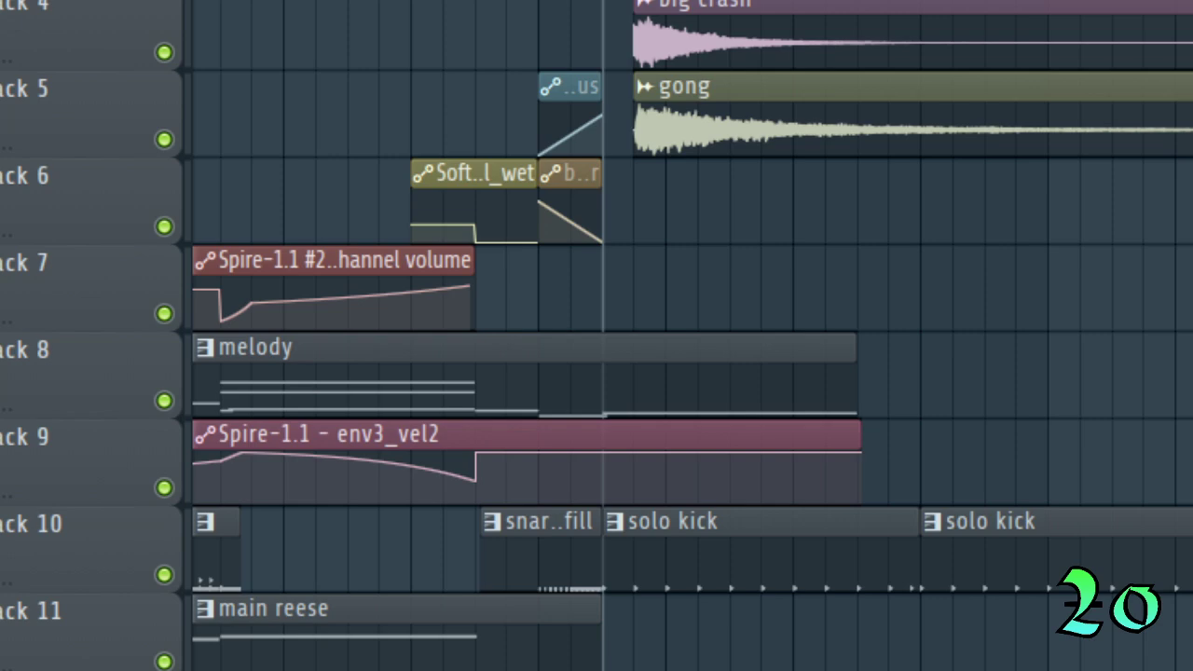
Examine the Track 10 drum patterns across the arrangement, comparing the primary beat, solo kick, beat variation and shift beat sections.
{"action": "scroll", "coordinate": [693, 336], "scroll_direction": "right", "scroll_amount": 10}
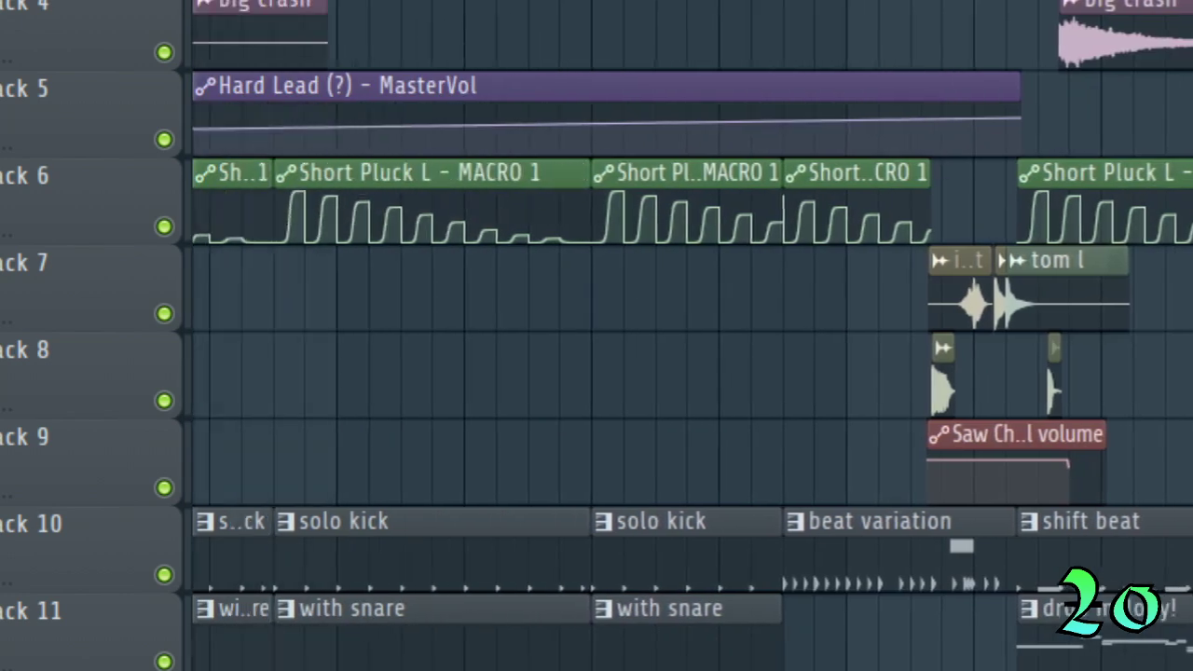
{"action": "scroll", "coordinate": [693, 335], "scroll_direction": "right", "scroll_amount": 3}
{"action": "scroll", "coordinate": [693, 336], "scroll_direction": "left", "scroll_amount": 15}
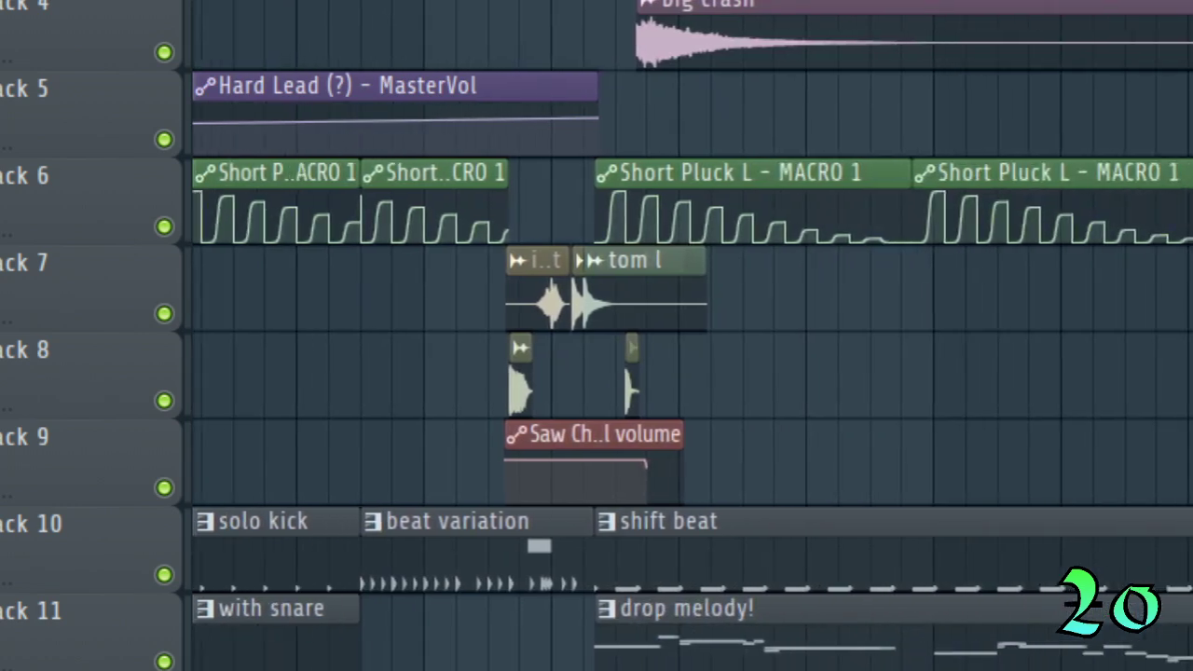
{"action": "scroll", "coordinate": [692, 335], "scroll_direction": "left", "scroll_amount": 15}
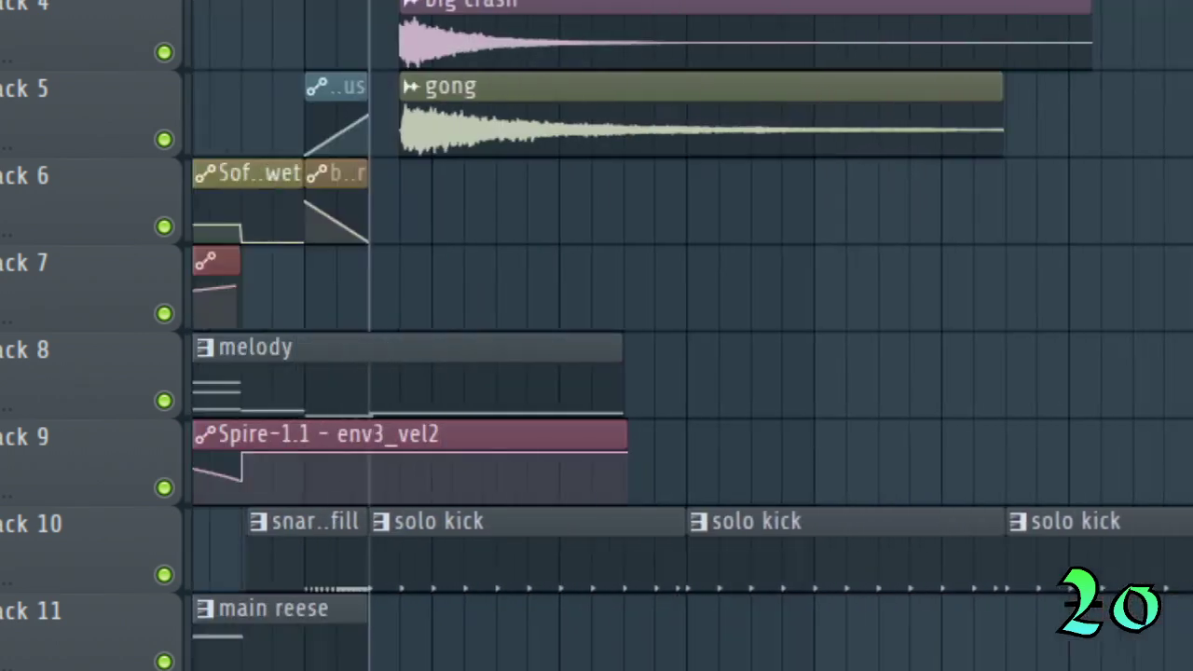
{"action": "scroll", "coordinate": [692, 335], "scroll_direction": "right", "scroll_amount": 10}
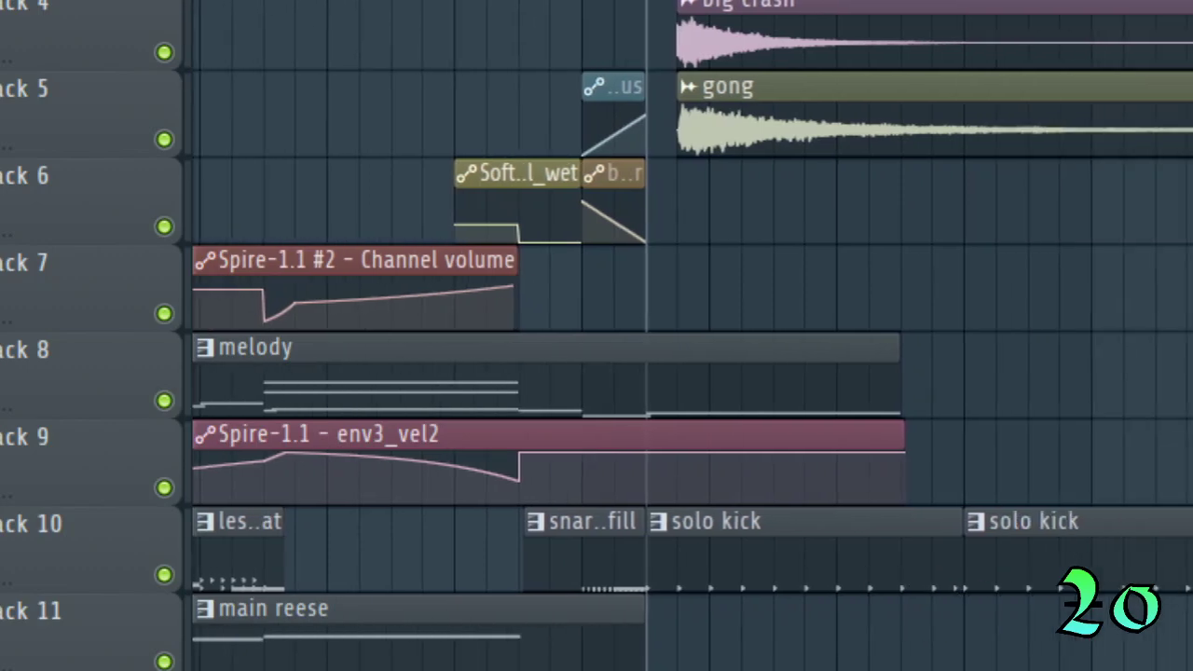
{"action": "scroll", "coordinate": [692, 336], "scroll_direction": "left", "scroll_amount": 15}
{"action": "scroll", "coordinate": [693, 336], "scroll_direction": "right", "scroll_amount": 15}
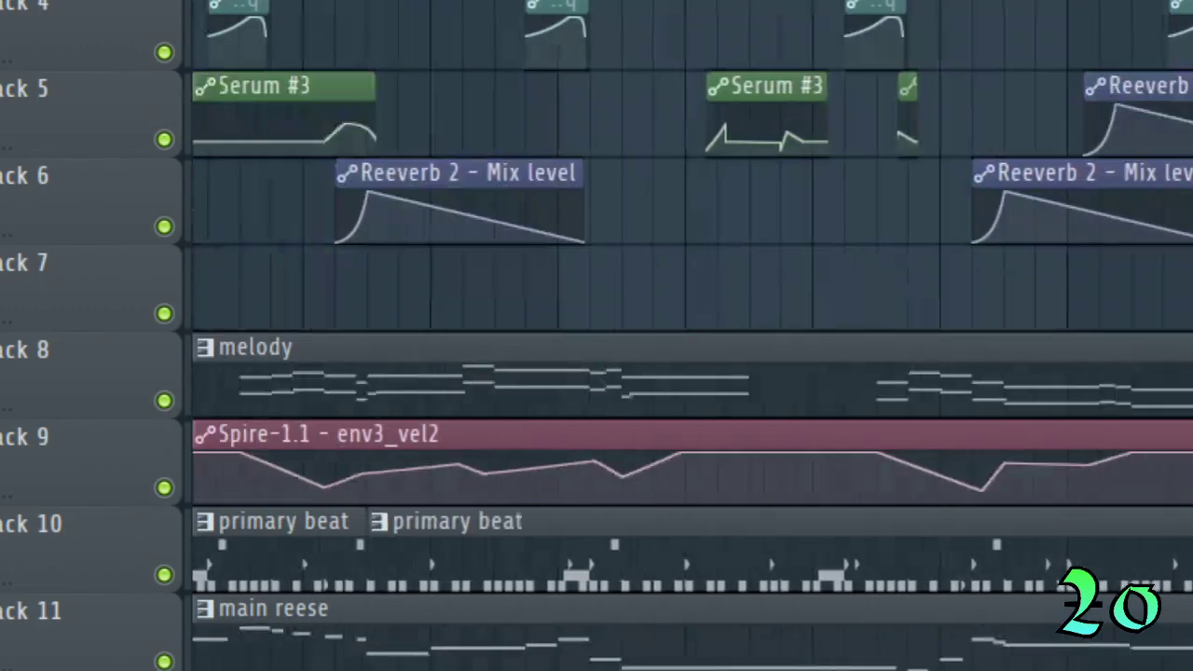
{"action": "scroll", "coordinate": [692, 335], "scroll_direction": "right", "scroll_amount": 15}
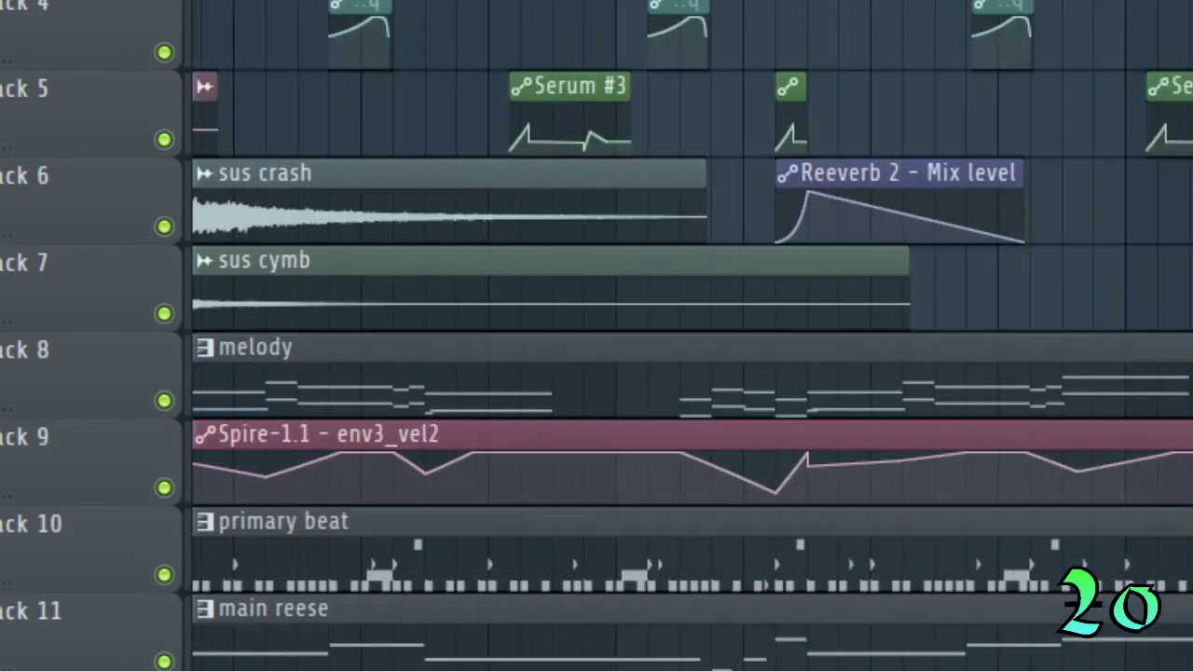
{"action": "scroll", "coordinate": [693, 335], "scroll_direction": "left", "scroll_amount": 5}
{"action": "scroll", "coordinate": [692, 335], "scroll_direction": "right", "scroll_amount": 15}
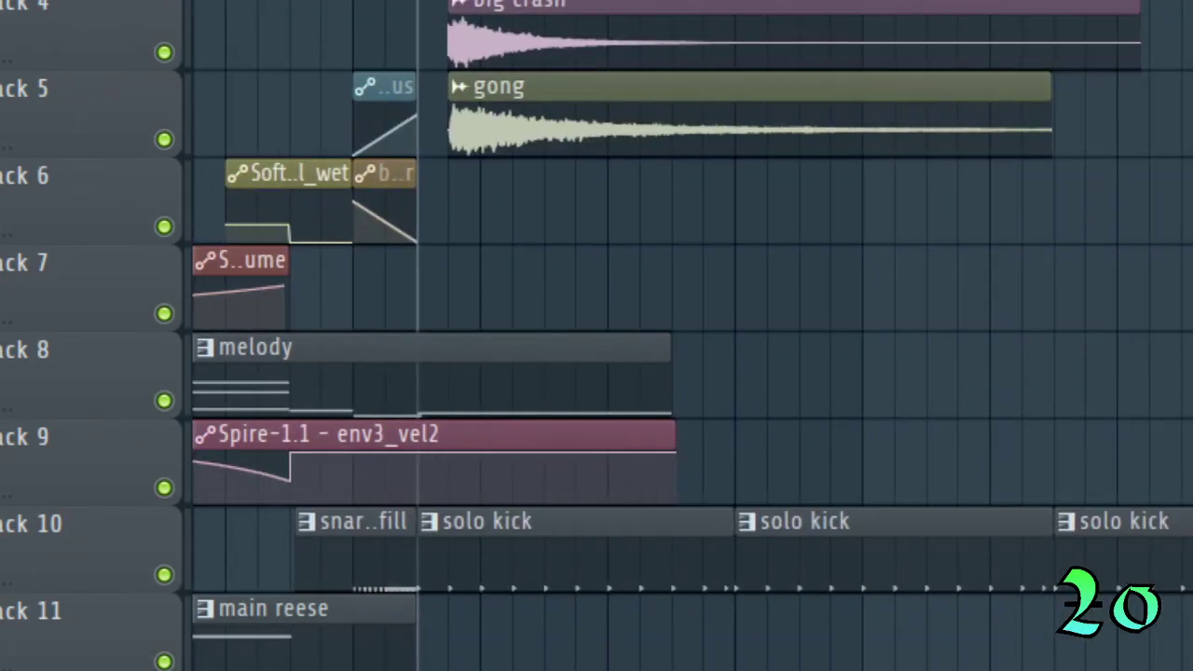
{"action": "key", "text": "space"}
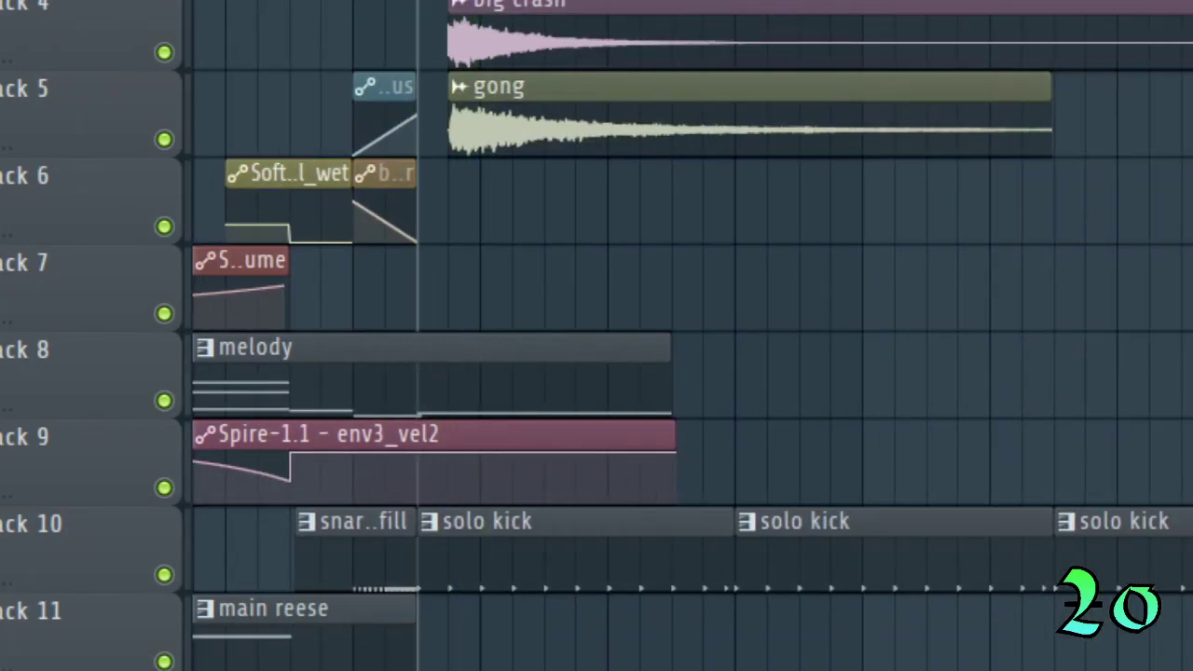
{"action": "scroll", "coordinate": [692, 335], "scroll_direction": "right", "scroll_amount": 15}
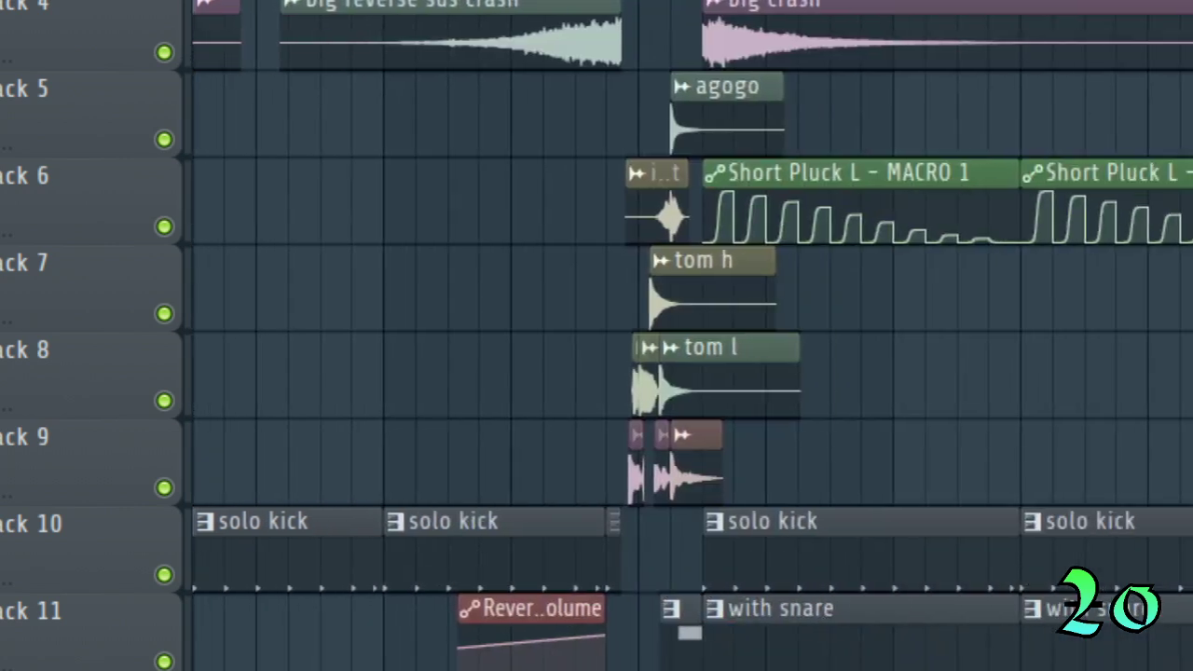
{"action": "scroll", "coordinate": [693, 335], "scroll_direction": "left", "scroll_amount": 10}
{"action": "scroll", "coordinate": [692, 335], "scroll_direction": "up", "scroll_amount": 3}
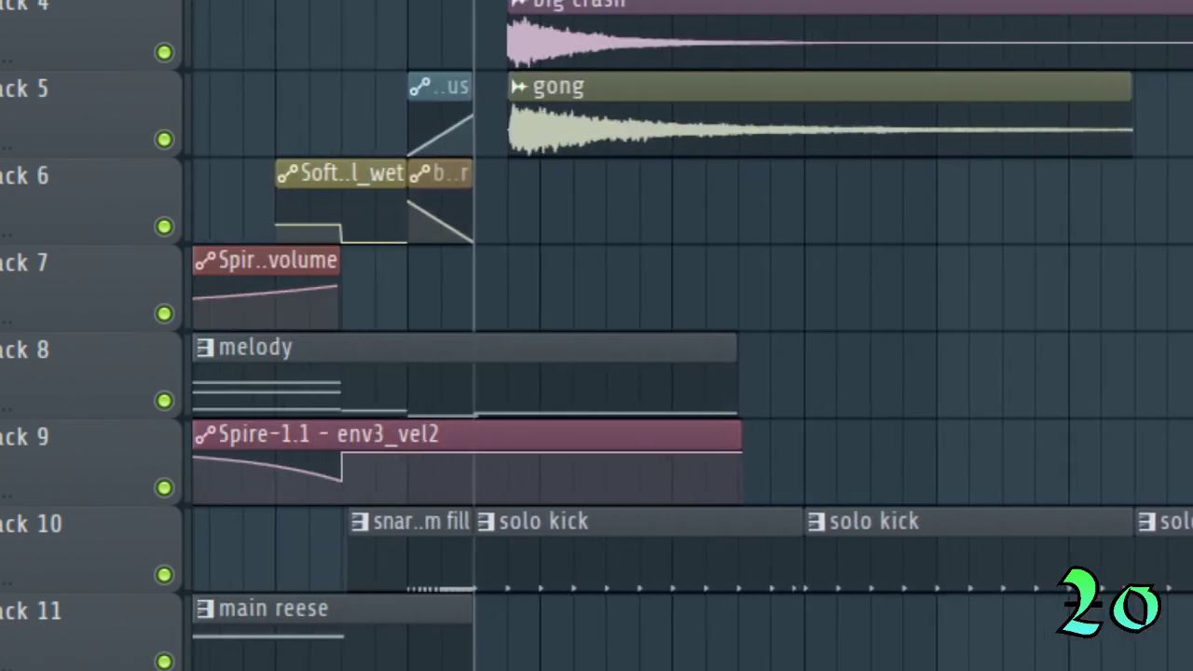
Review the Track 10 clips from the snare spam fill to the shift beat, and play the solo kick section from the hit marker.
{"action": "scroll", "coordinate": [692, 336], "scroll_direction": "left", "scroll_amount": 6}
{"action": "scroll", "coordinate": [692, 335], "scroll_direction": "right", "scroll_amount": 4}
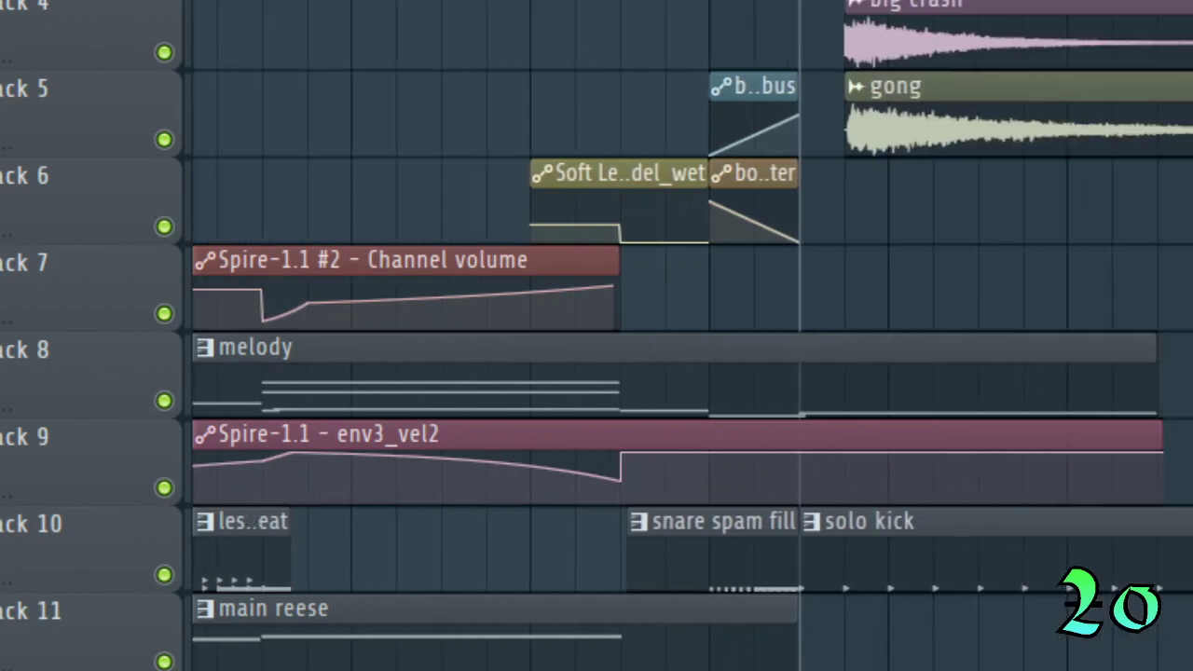
{"action": "scroll", "coordinate": [692, 335], "scroll_direction": "right", "scroll_amount": 10}
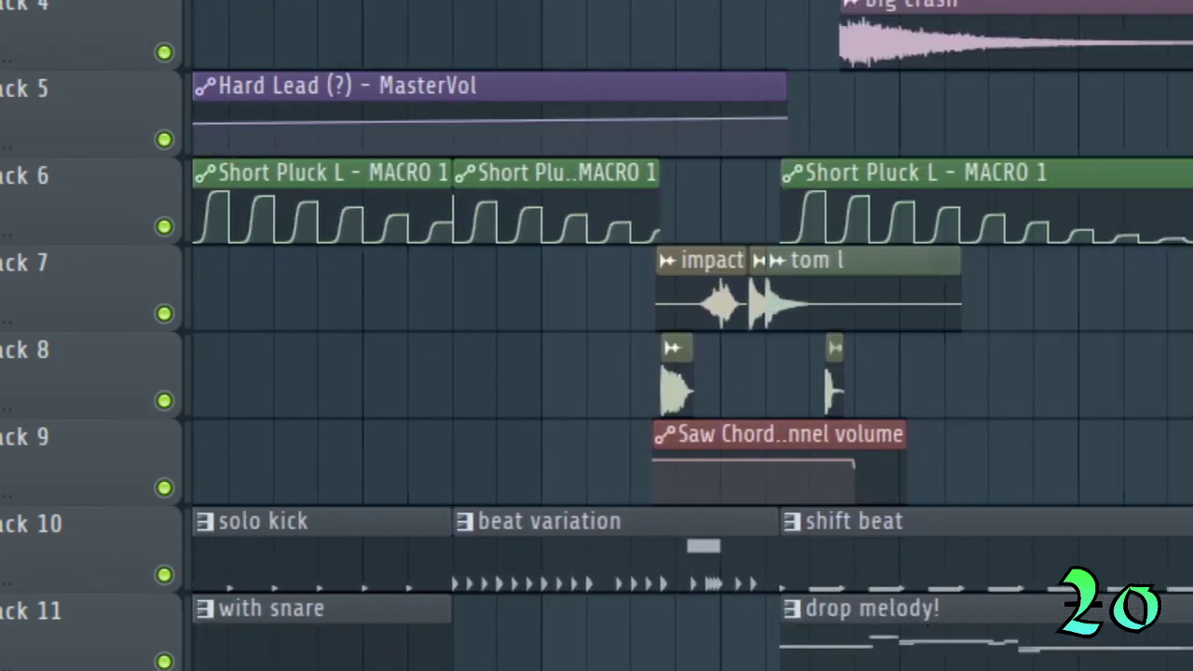
{"action": "scroll", "coordinate": [692, 336], "scroll_direction": "right", "scroll_amount": 5}
{"action": "scroll", "coordinate": [692, 335], "scroll_direction": "left", "scroll_amount": 1}
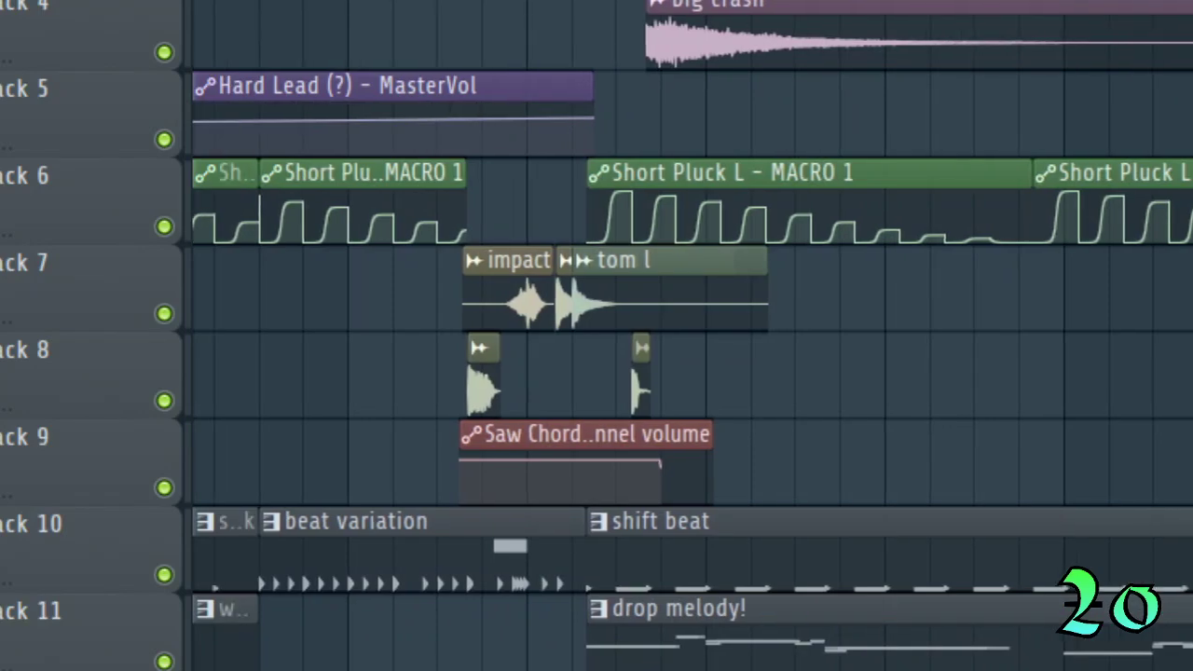
{"action": "scroll", "coordinate": [692, 336], "scroll_direction": "left", "scroll_amount": 1}
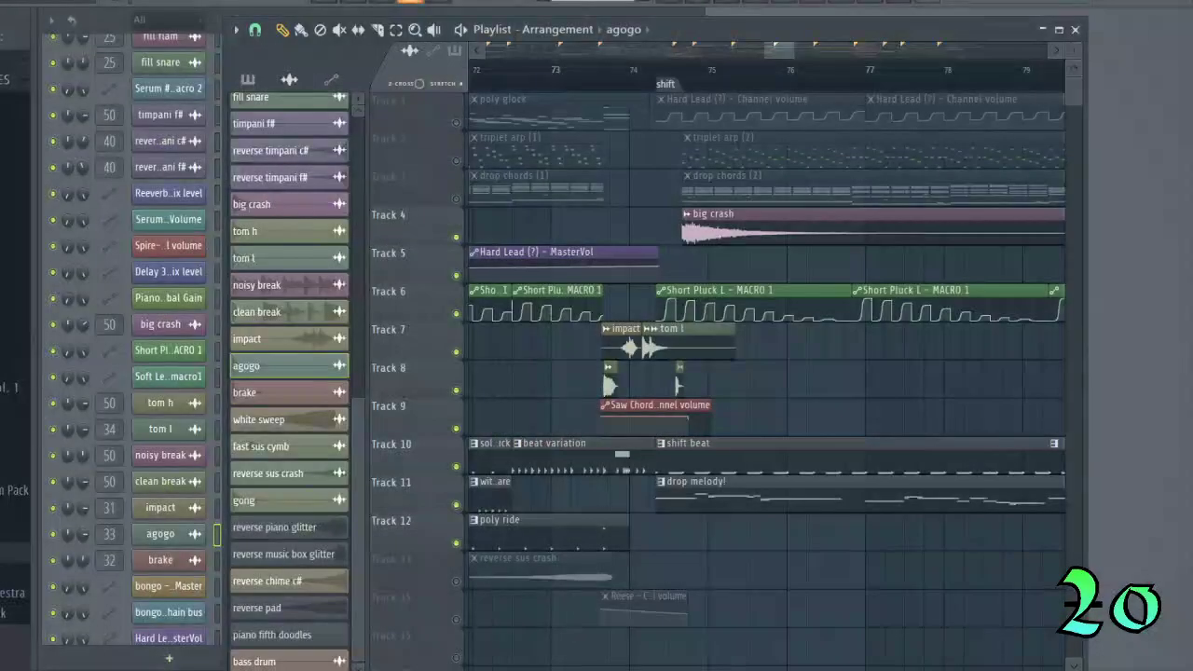
{"action": "left_click_drag", "start_coordinate": [781, 51], "coordinate": [731, 47]}
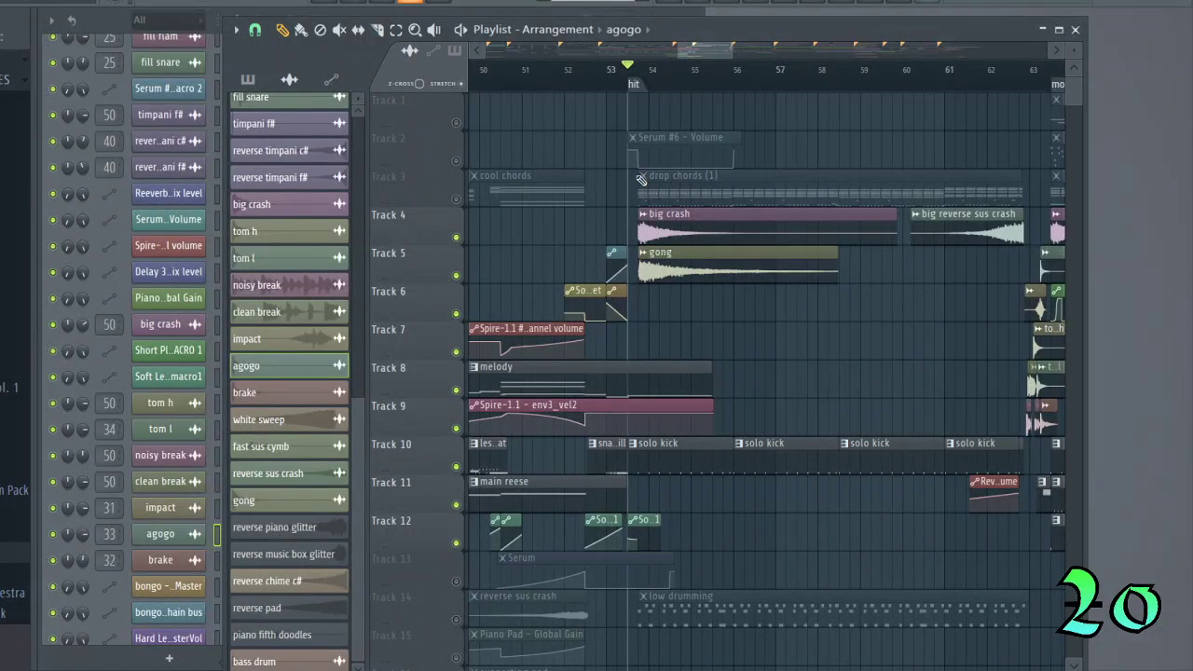
{"action": "key", "text": "space"}
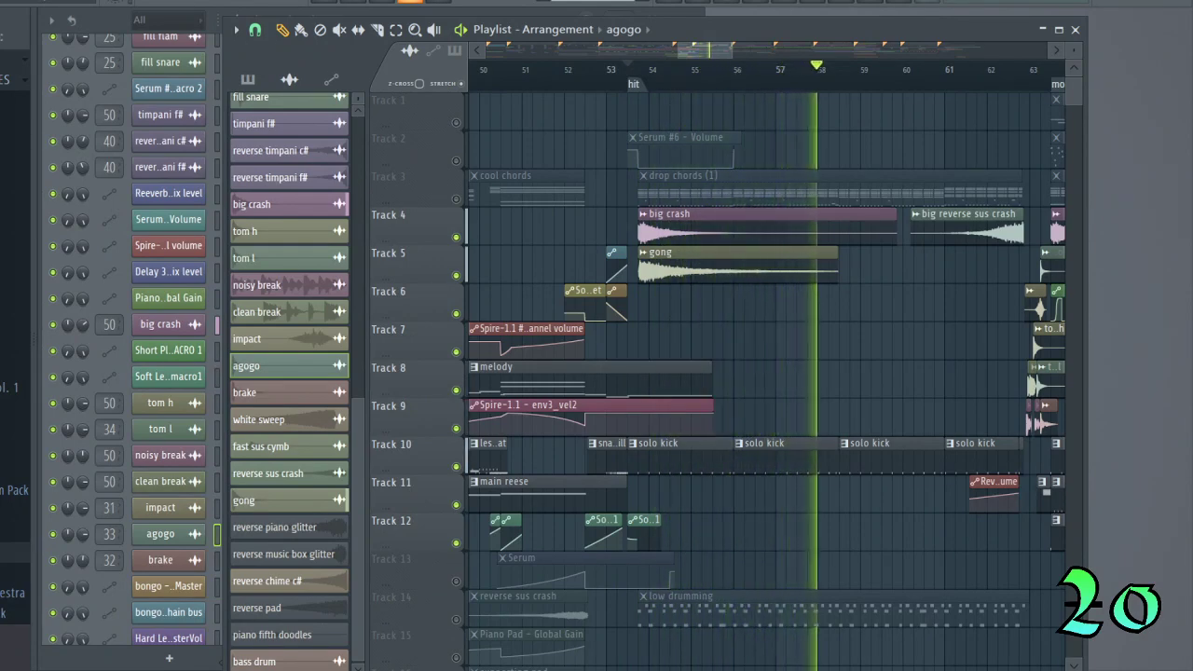
{"action": "key", "text": "space"}
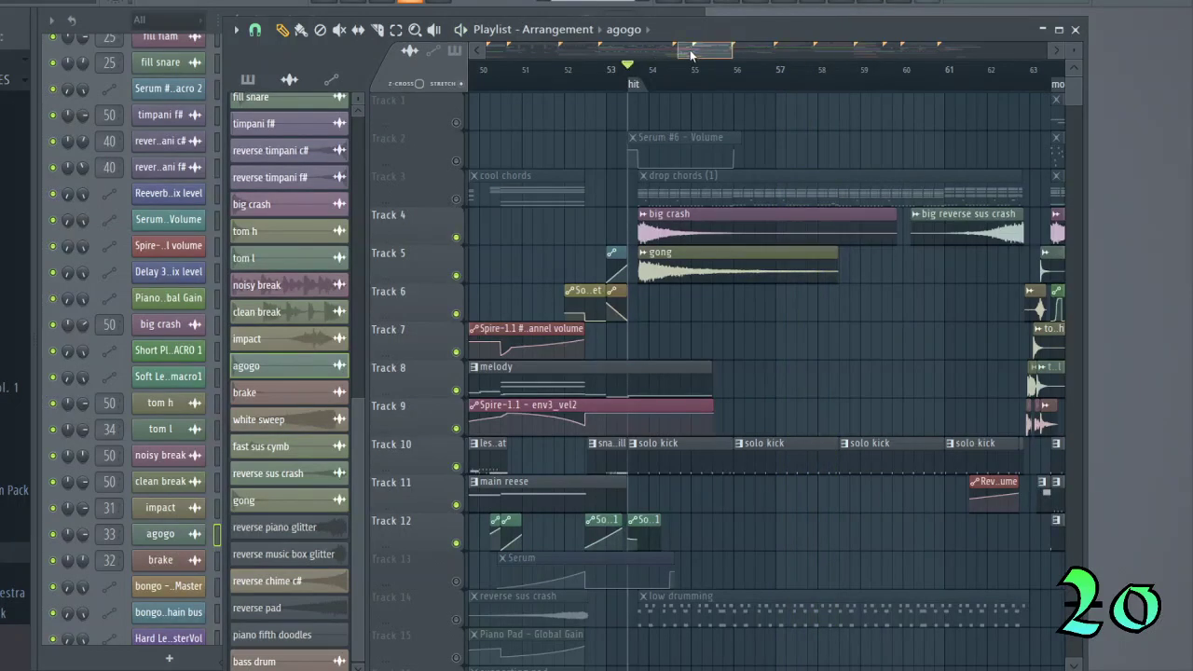
{"action": "left_click_drag", "start_coordinate": [690, 50], "coordinate": [688, 51]}
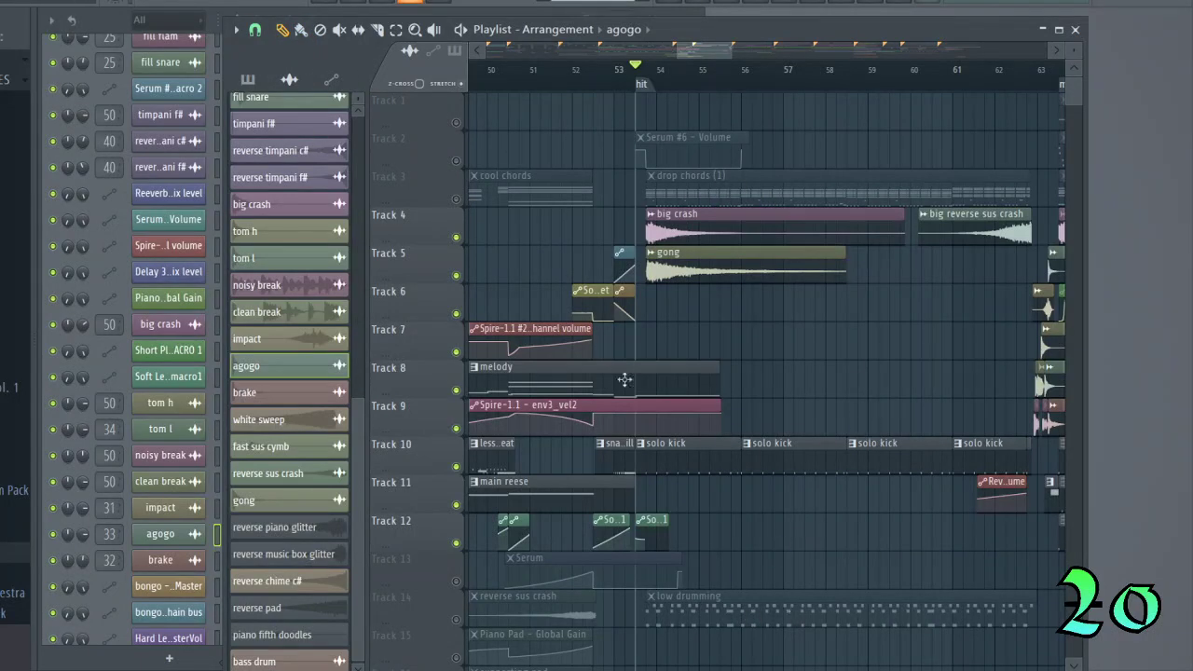
Set the playback position at the more marker and briefly play the section where the snare and poly ride join the solo kick.
{"action": "left_click_drag", "start_coordinate": [712, 48], "coordinate": [744, 68]}
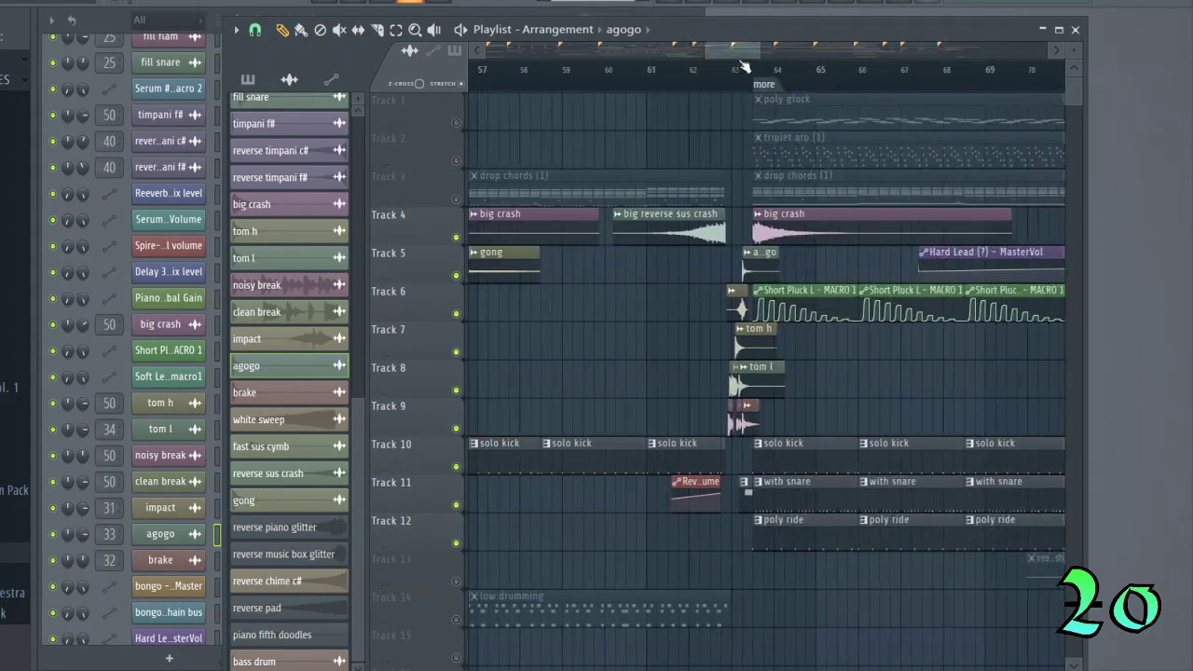
{"action": "left_click", "coordinate": [776, 88]}
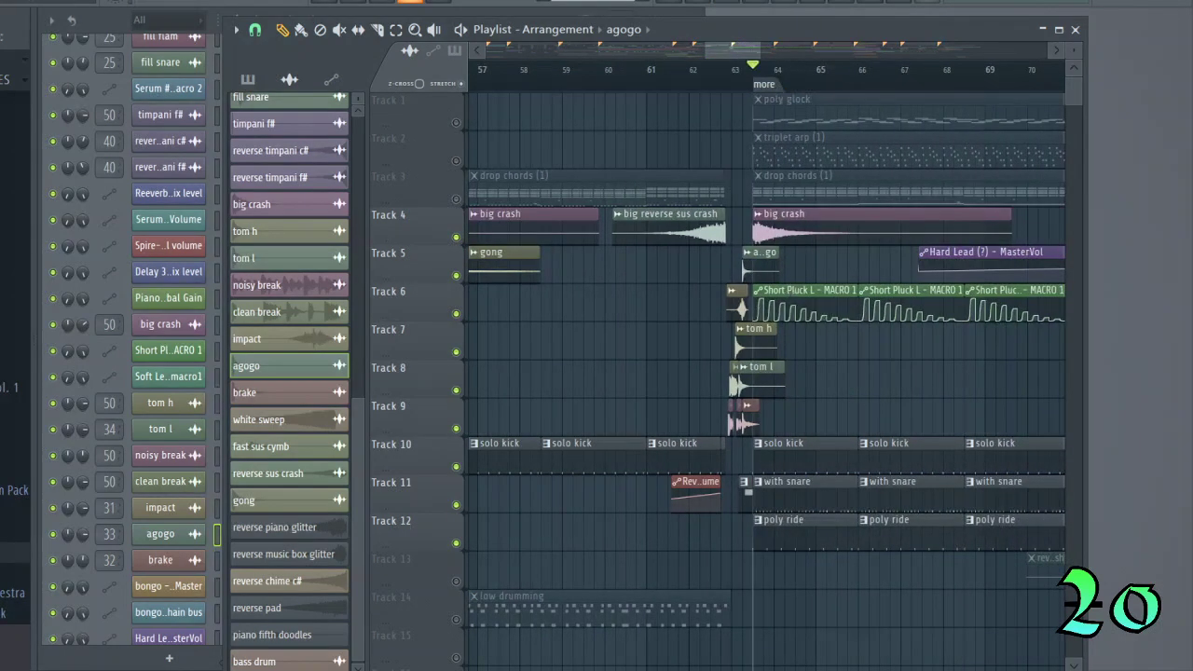
{"action": "key", "text": "space"}
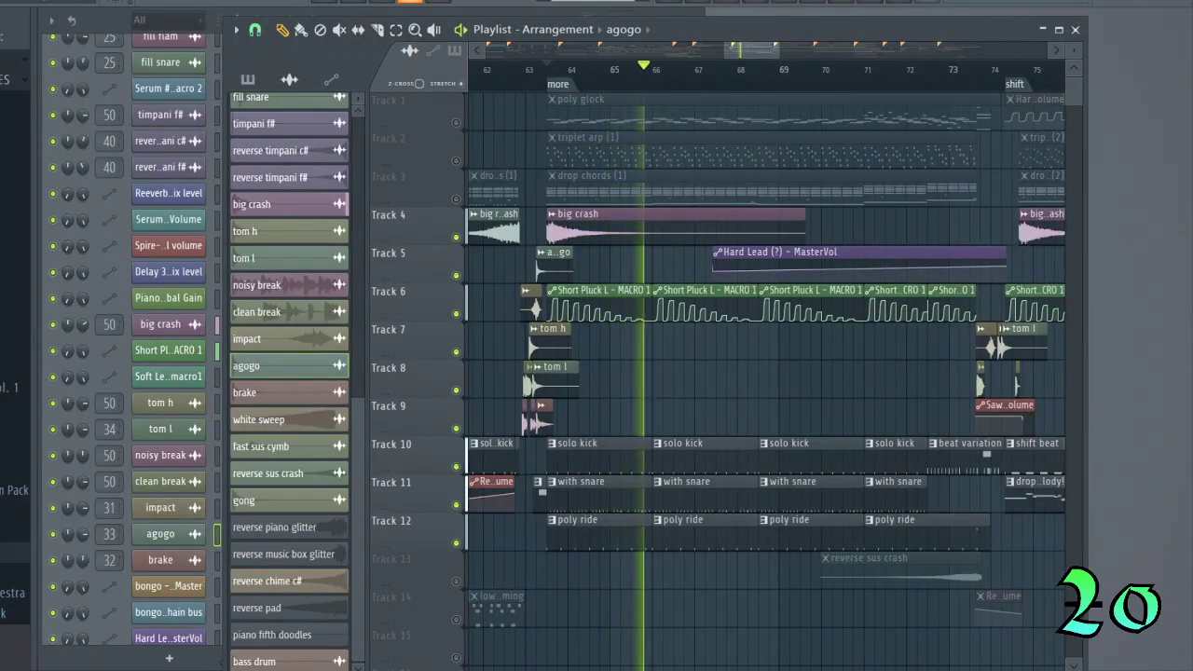
{"action": "key", "text": "space"}
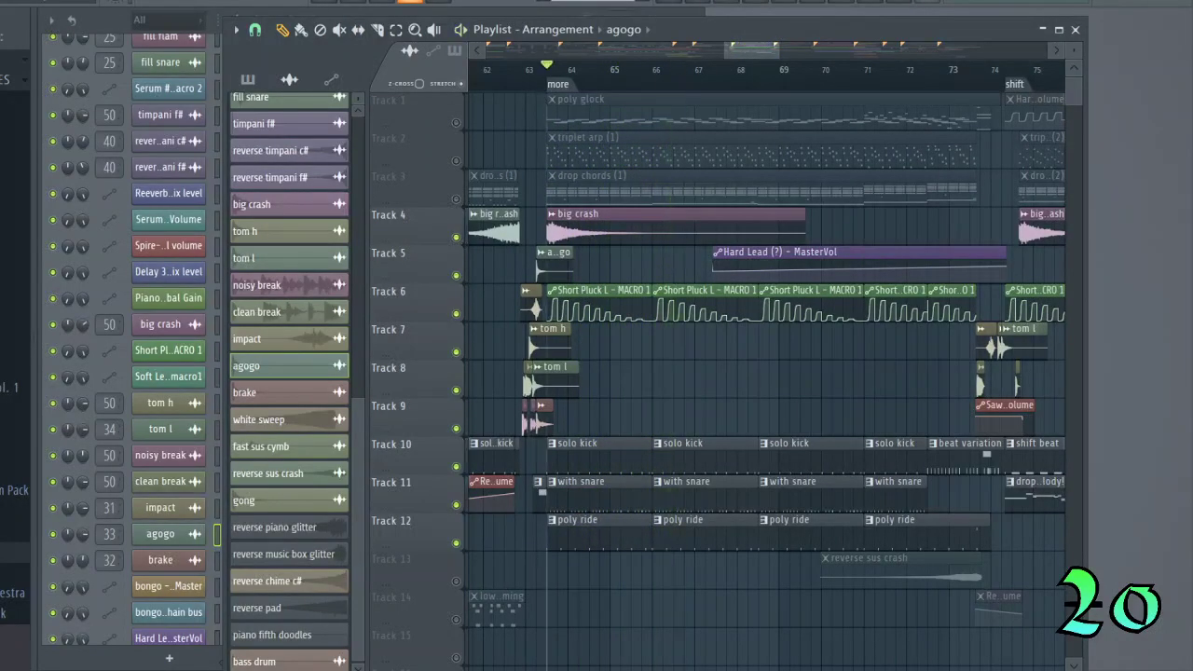
Set the playback position at the shift marker and briefly play the start of the shift beat section.
{"action": "mouse_move", "coordinate": [755, 51]}
{"action": "left_mouse_down"}
{"action": "mouse_move", "coordinate": [811, 83]}
{"action": "mouse_move", "coordinate": [874, 82]}
{"action": "left_mouse_up"}
{"action": "left_click", "coordinate": [874, 83]}
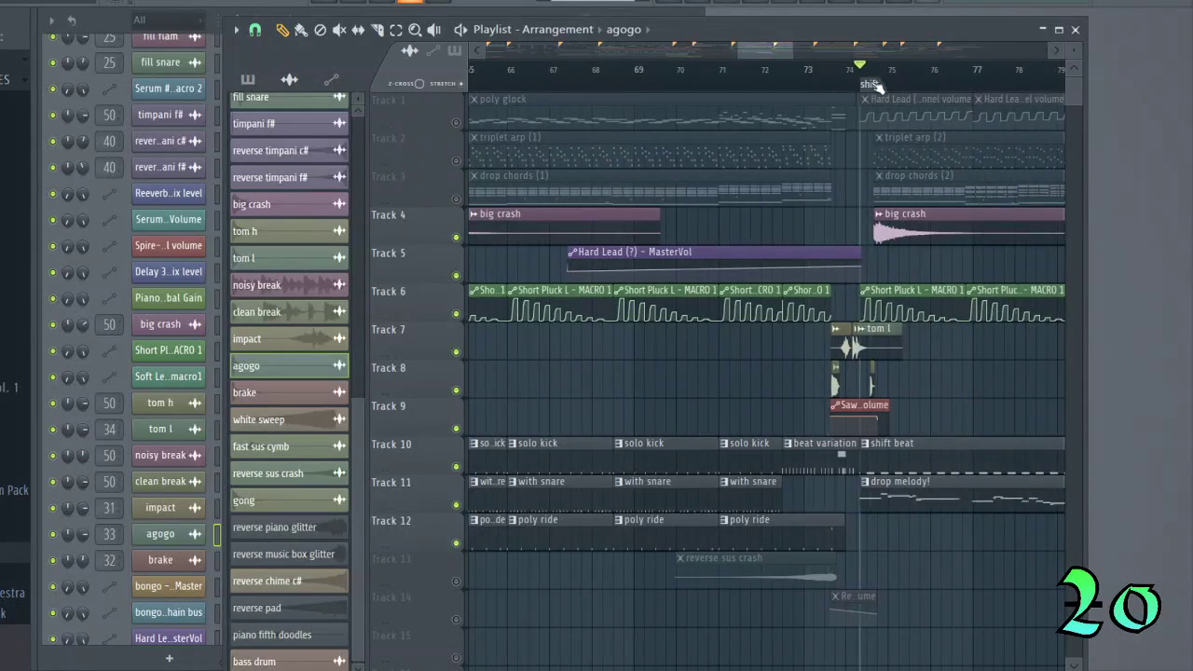
{"action": "left_click_drag", "start_coordinate": [763, 51], "coordinate": [771, 54]}
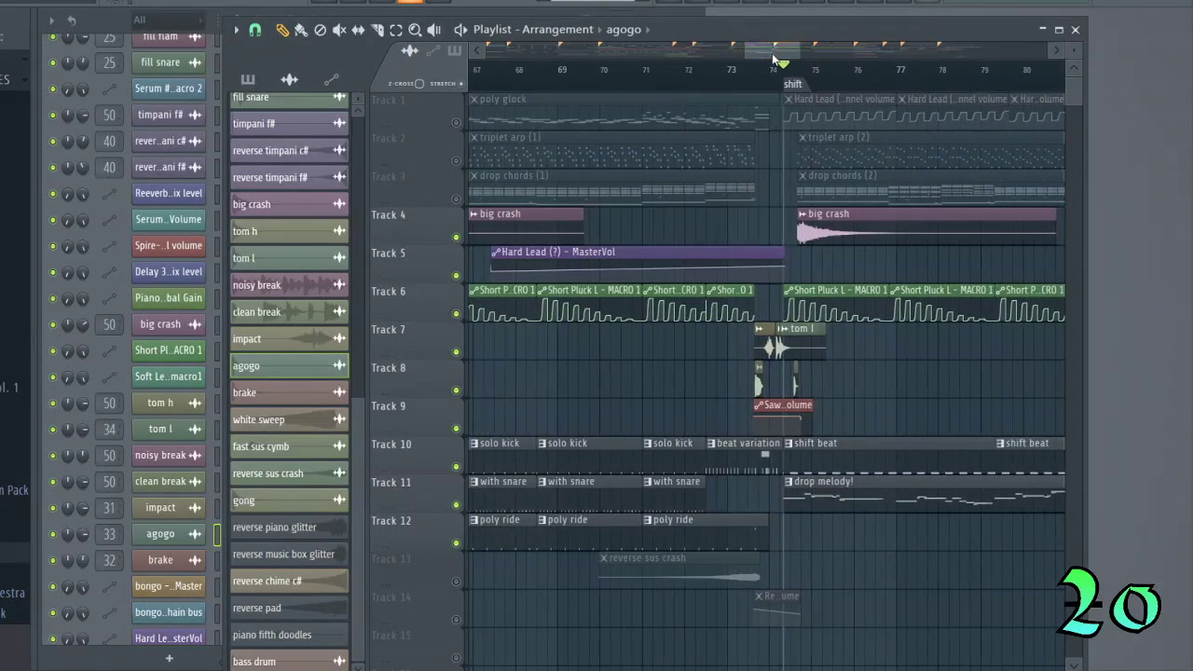
{"action": "key", "text": "space"}
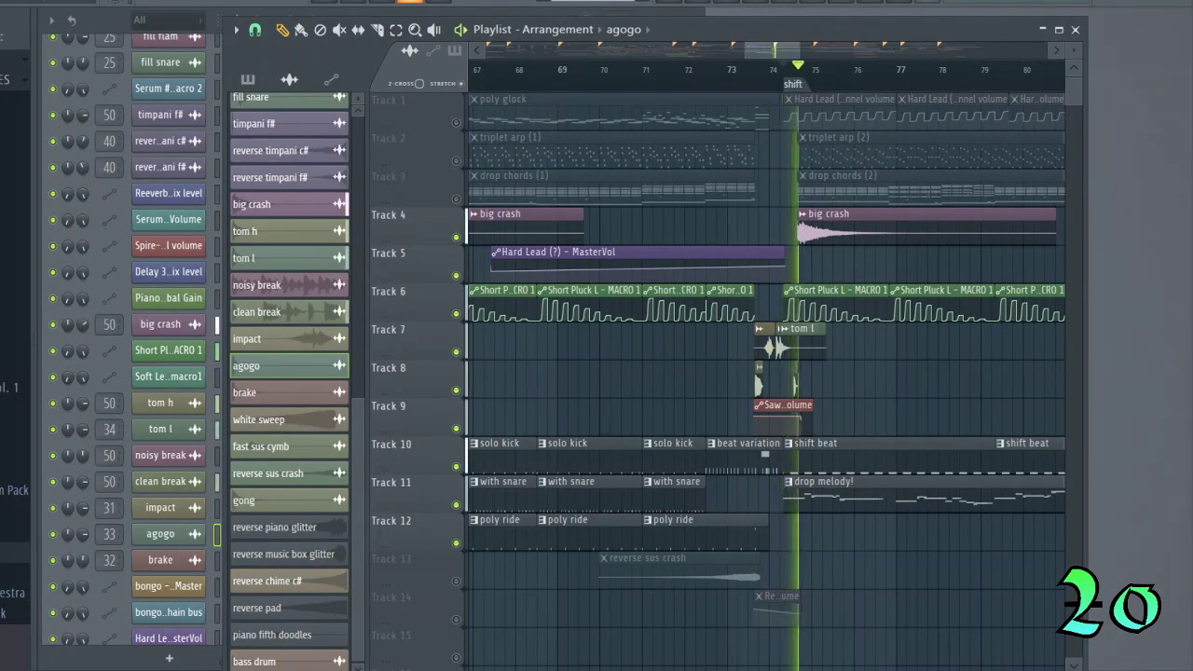
{"action": "key", "text": "space"}
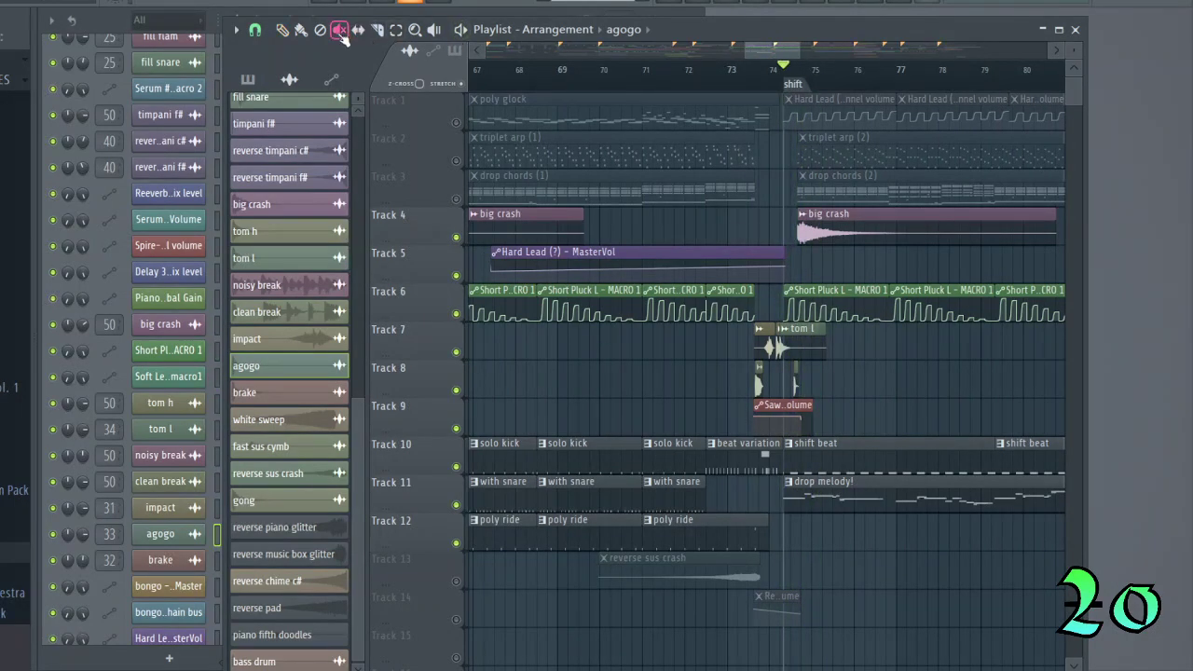
Mute the drop melody! clip on Track 11 and replay the shift beat from the shift marker.
{"action": "left_click", "coordinate": [790, 486]}
{"action": "key", "text": "space"}
{"action": "left_click", "coordinate": [286, 34]}
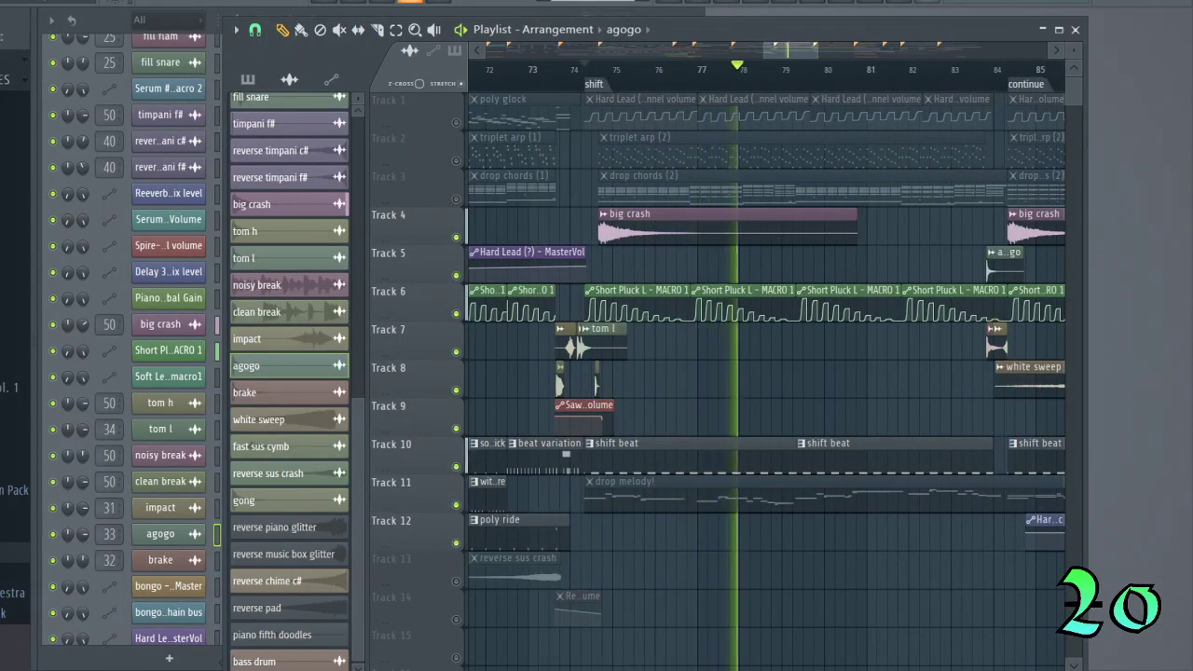
{"action": "key", "text": "space"}
{"action": "left_click_drag", "start_coordinate": [795, 51], "coordinate": [786, 48]}
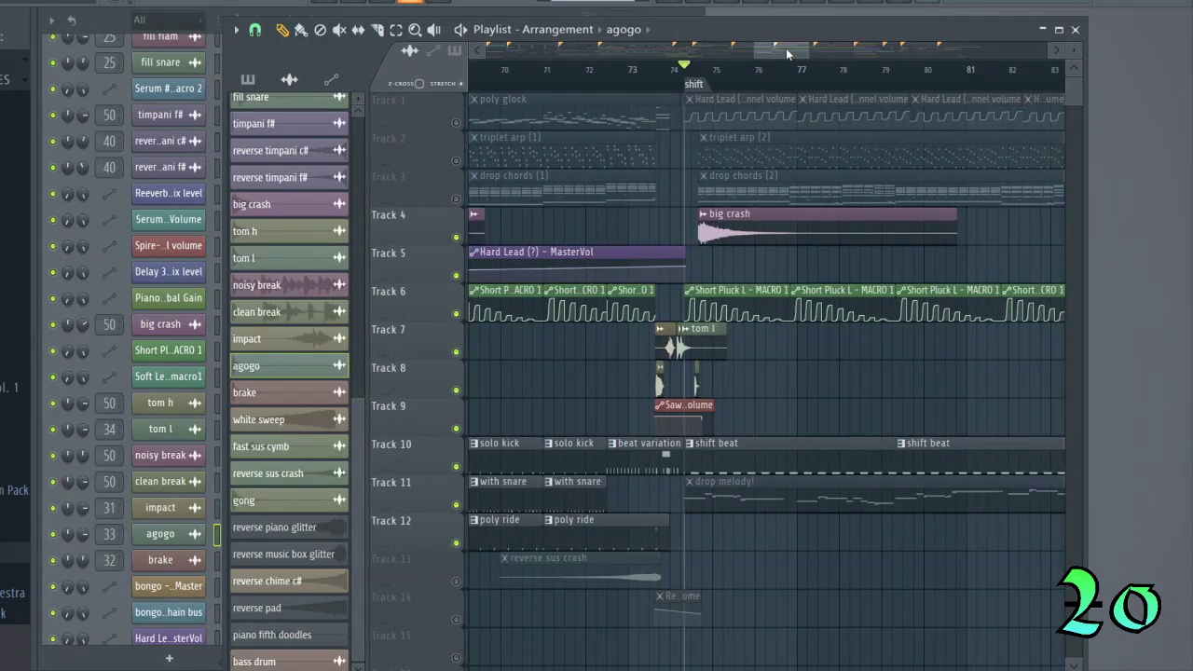
Set the playback position just before the beat variation clip and play through it into the shift beat.
{"action": "left_click", "coordinate": [599, 70]}
{"action": "left_click", "coordinate": [605, 78]}
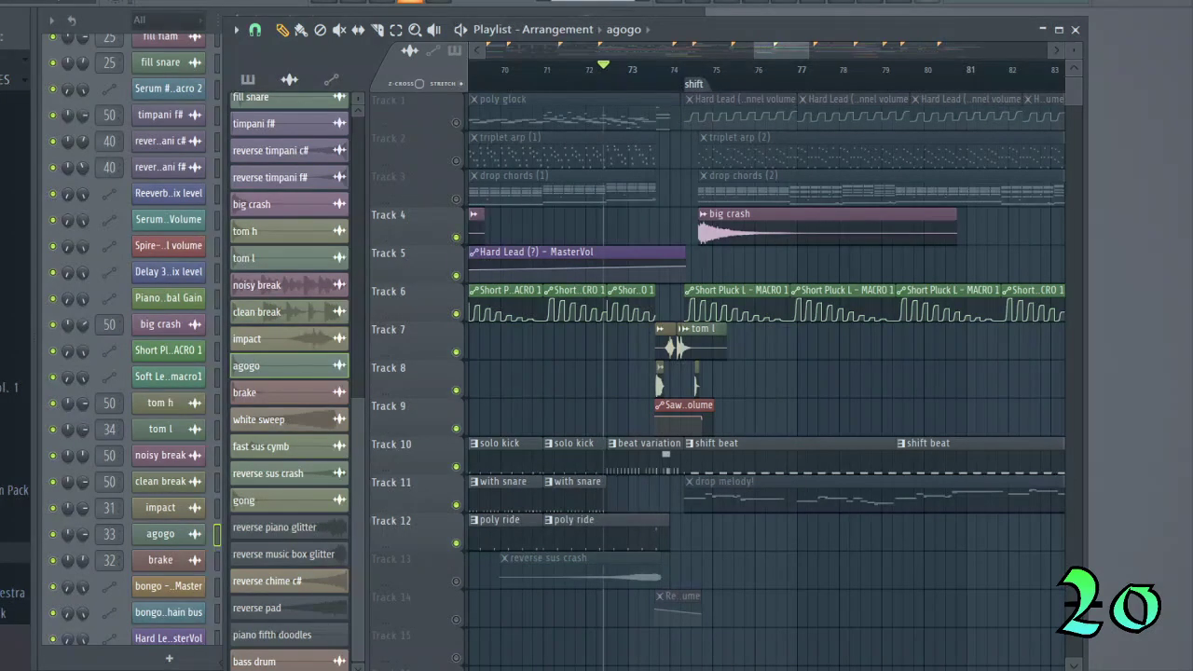
{"action": "key", "text": "space"}
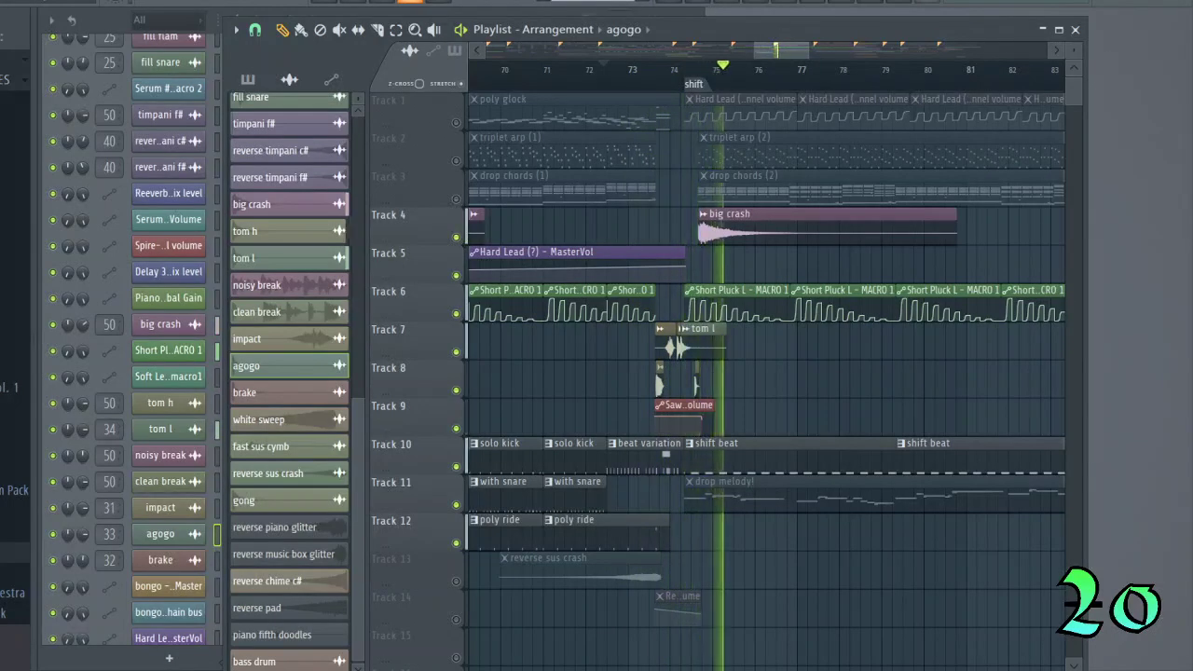
{"action": "key", "text": "space"}
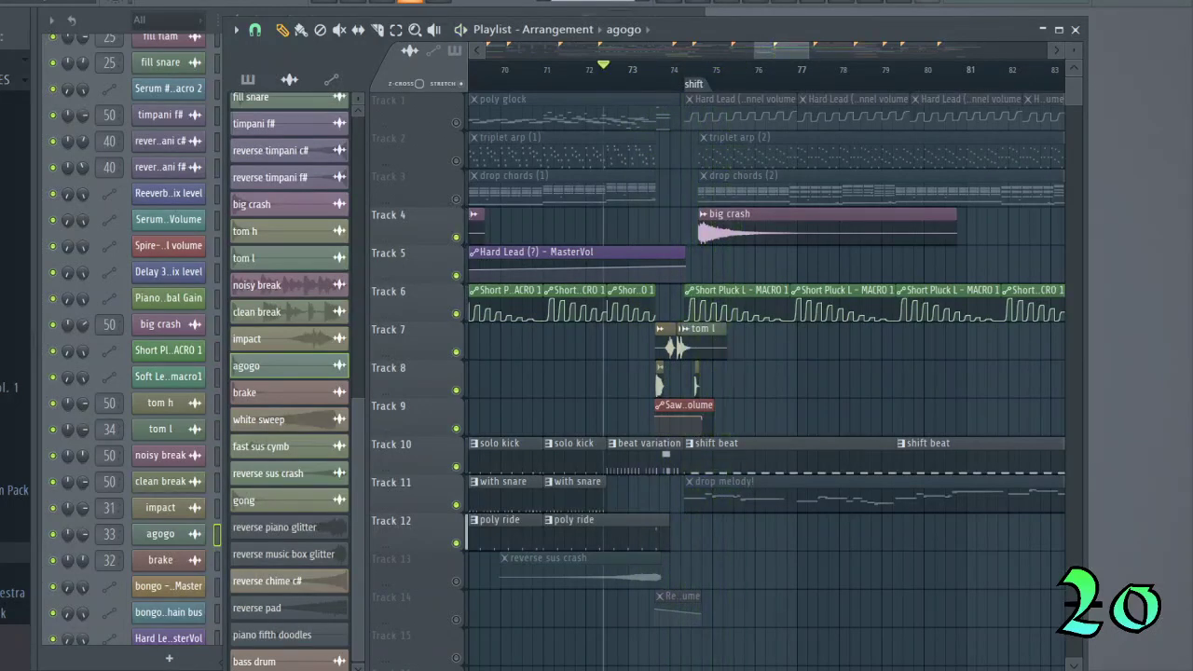
Return the playback position to the hit marker and solo Track 10.
{"action": "mouse_move", "coordinate": [808, 53]}
{"action": "left_mouse_down"}
{"action": "mouse_move", "coordinate": [828, 54]}
{"action": "mouse_move", "coordinate": [802, 47]}
{"action": "mouse_move", "coordinate": [815, 48]}
{"action": "left_mouse_up"}
{"action": "left_click_drag", "start_coordinate": [798, 48], "coordinate": [642, 77]}
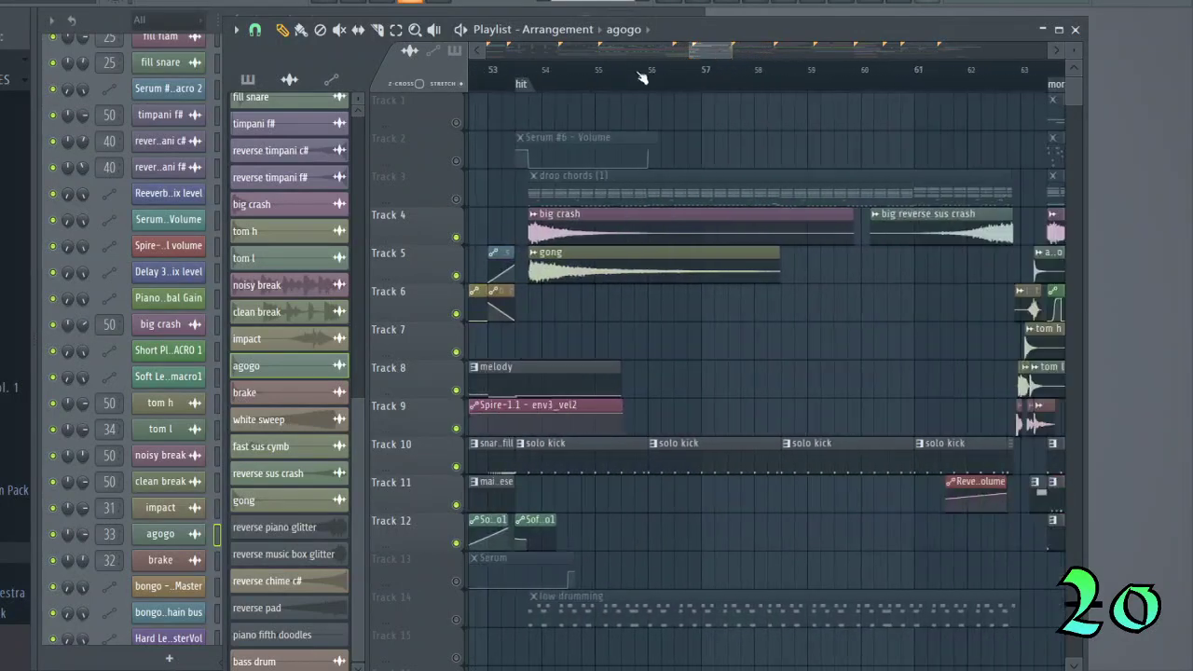
{"action": "left_click", "coordinate": [530, 84]}
{"action": "mouse_move", "coordinate": [736, 46]}
{"action": "left_mouse_down"}
{"action": "mouse_move", "coordinate": [890, 46]}
{"action": "mouse_move", "coordinate": [730, 50]}
{"action": "left_mouse_up"}
{"action": "right_click", "coordinate": [457, 199]}
{"action": "right_click", "coordinate": [456, 198]}
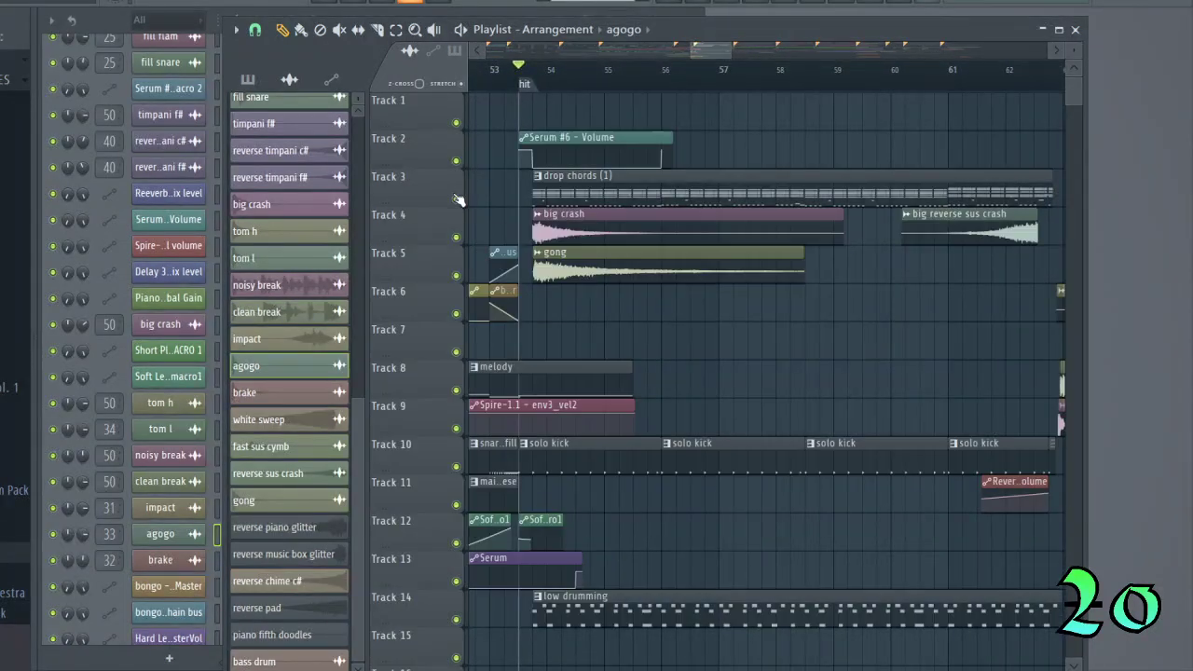
{"action": "right_click", "coordinate": [457, 466]}
Enable Tracks 11 and 12 alongside Track 10, and play the layered drums from the more marker.
{"action": "left_click_drag", "start_coordinate": [711, 57], "coordinate": [750, 57]}
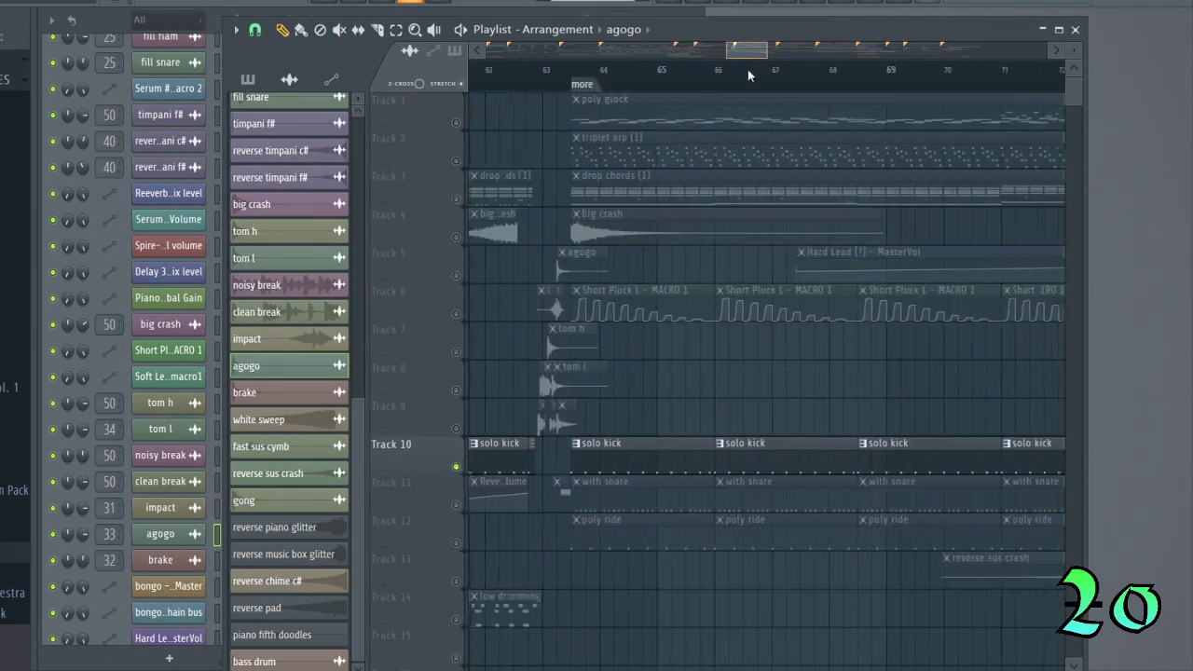
{"action": "left_click", "coordinate": [456, 504]}
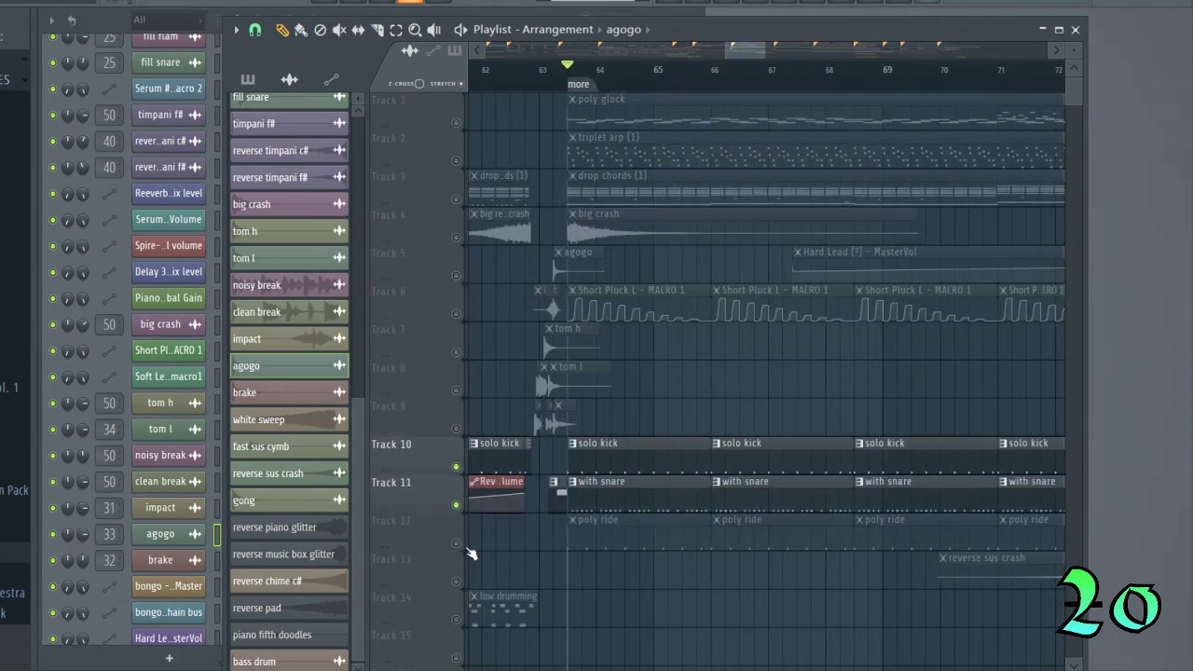
{"action": "left_click", "coordinate": [455, 542]}
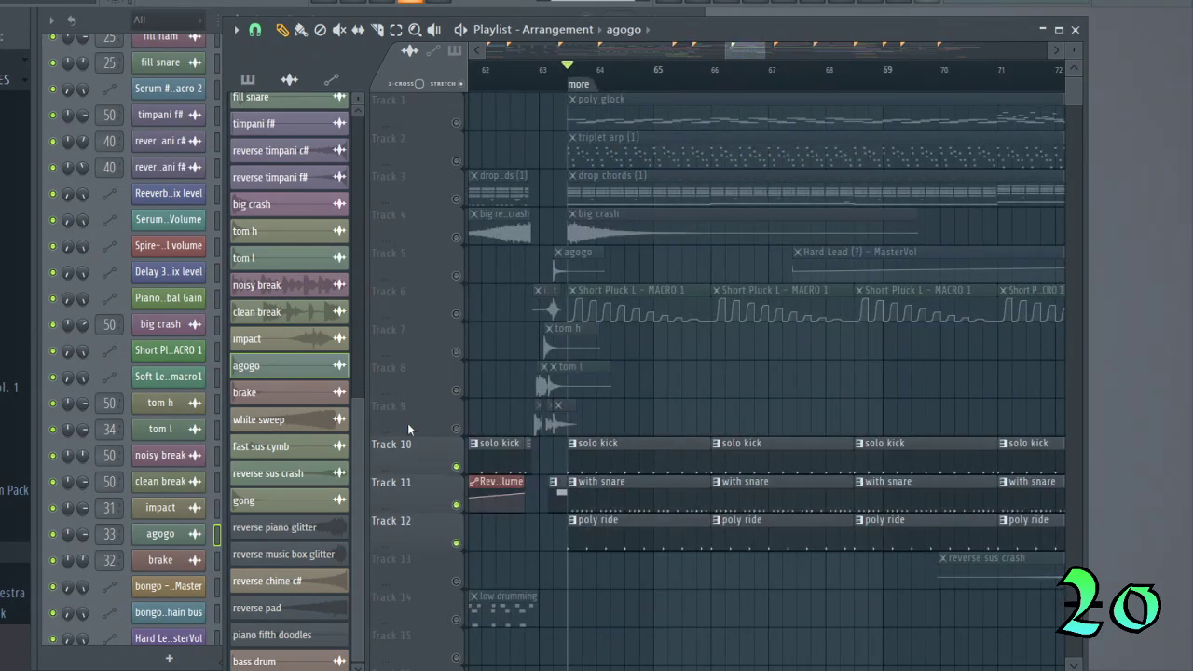
{"action": "mouse_move", "coordinate": [740, 56]}
{"action": "left_mouse_down"}
{"action": "mouse_move", "coordinate": [768, 63]}
{"action": "mouse_move", "coordinate": [741, 56]}
{"action": "left_mouse_up"}
{"action": "left_click", "coordinate": [810, 86]}
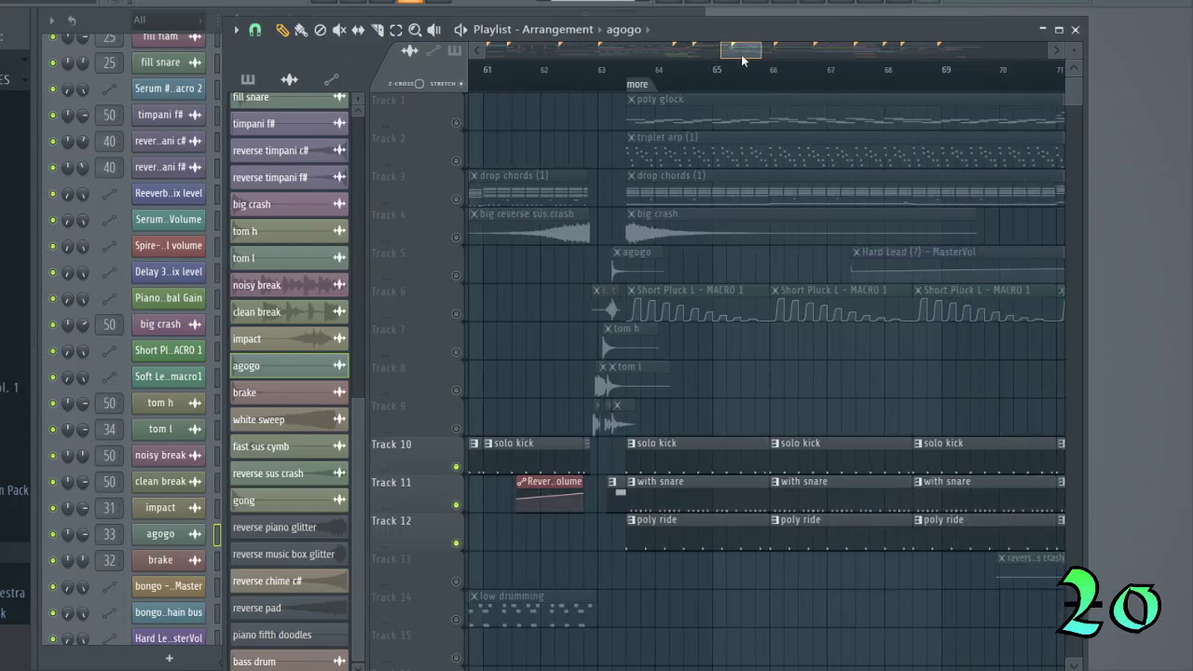
{"action": "left_click", "coordinate": [641, 87]}
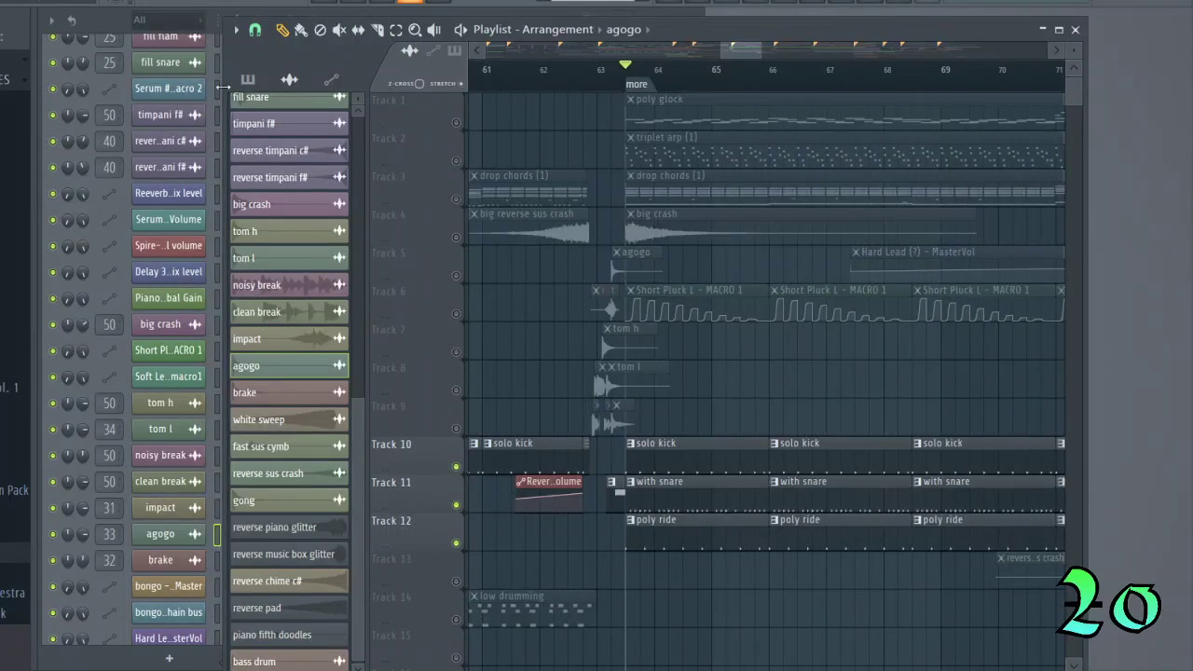
{"action": "key", "text": "space"}
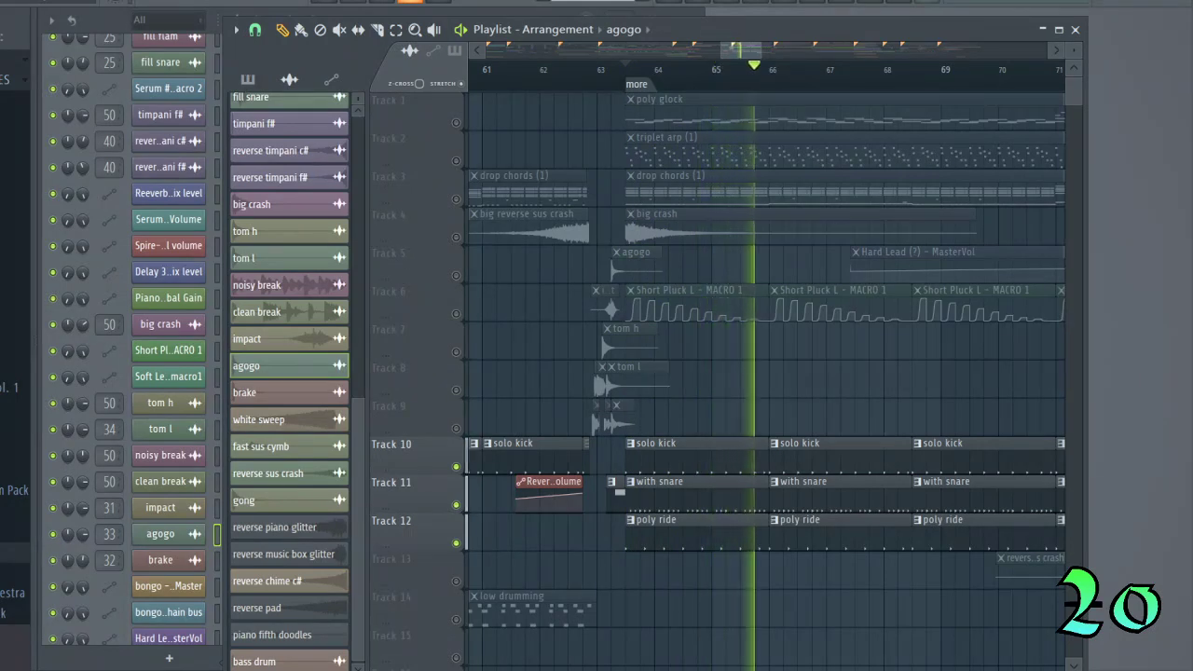
{"action": "key", "text": "space"}
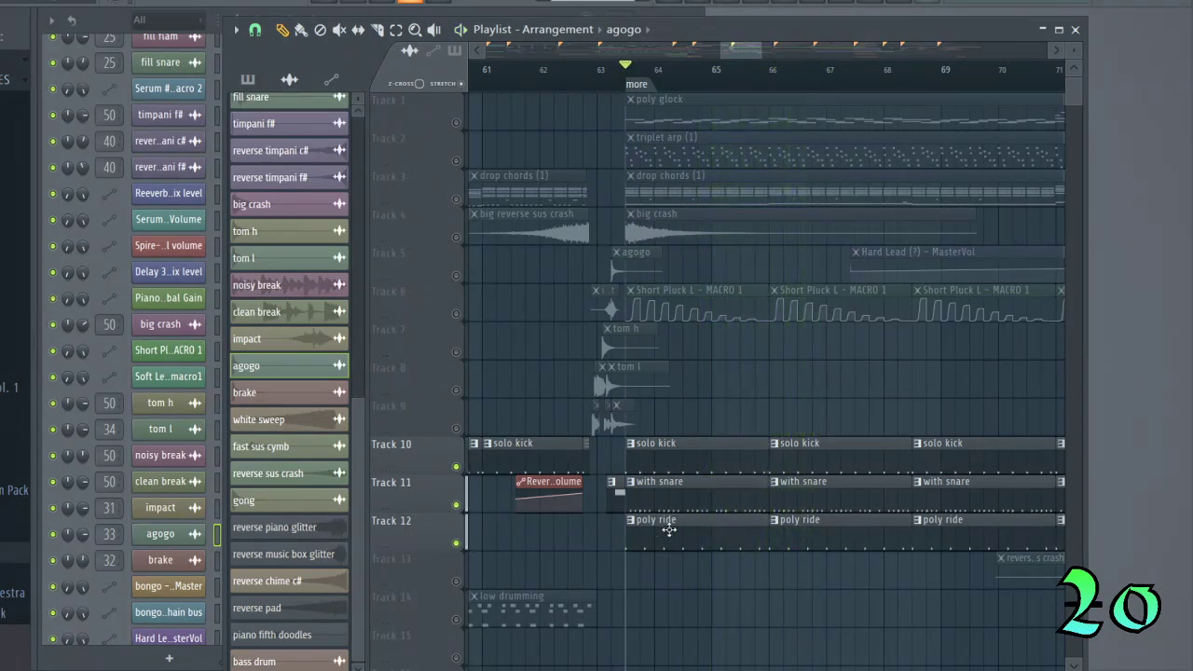
Enable Track 1 and play the poly glock together with the drums from the more marker.
{"action": "left_click", "coordinate": [457, 122]}
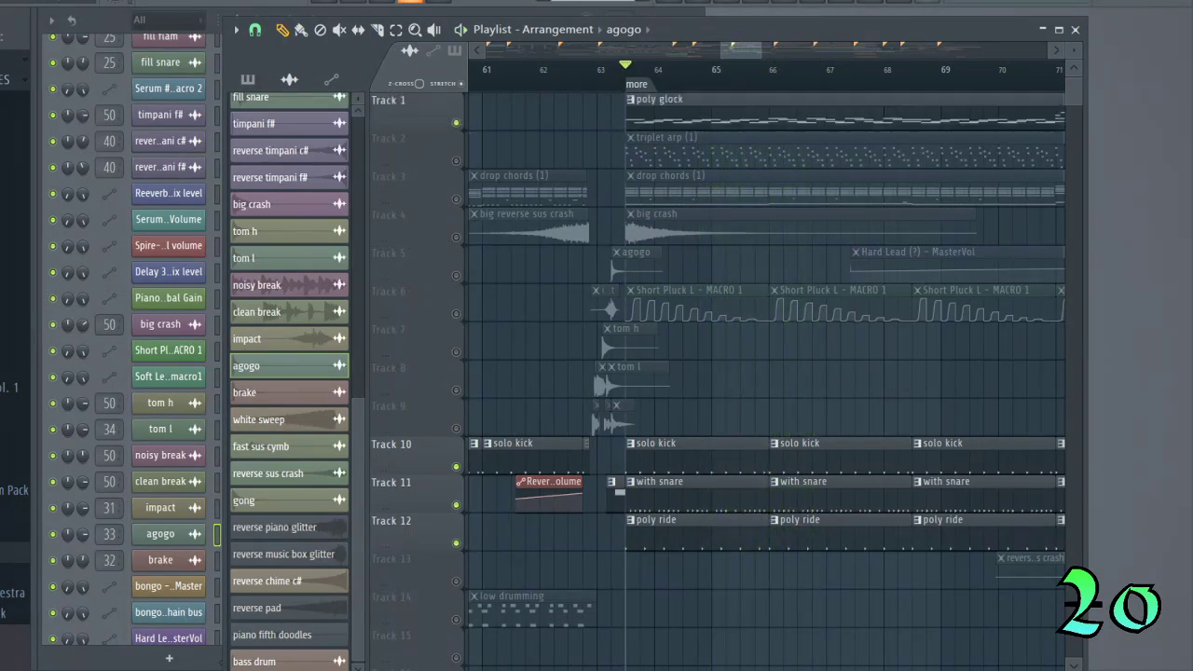
{"action": "key", "text": "space"}
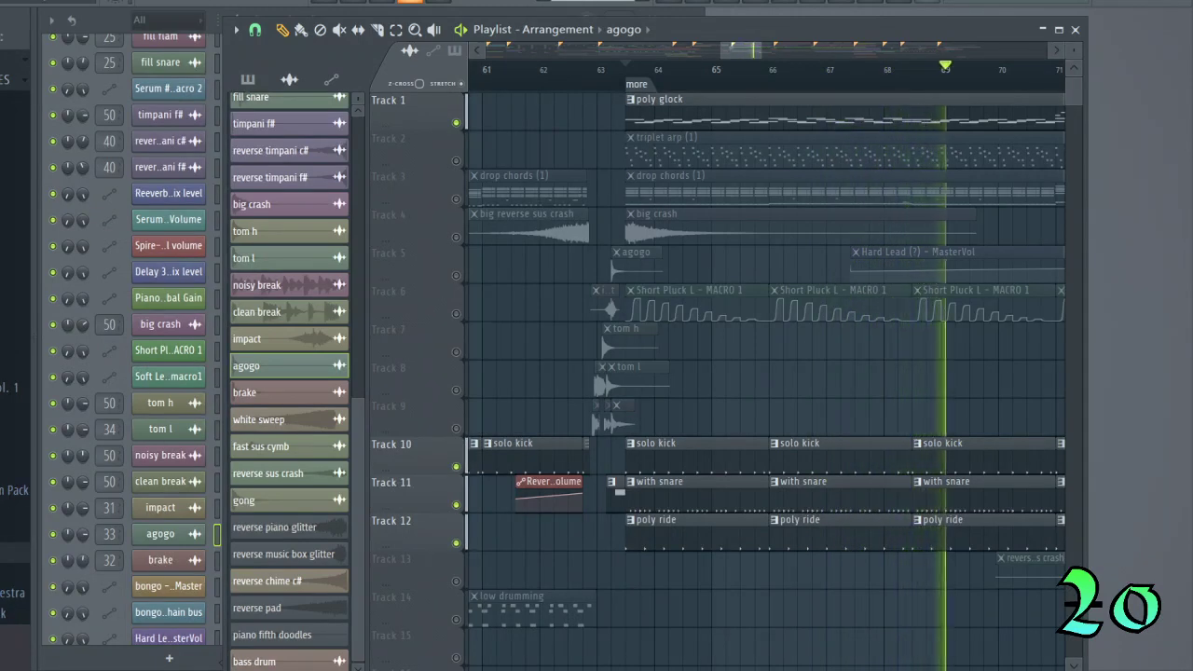
{"action": "key", "text": "space"}
Mute Track 1, enable Track 2, and play the triplet arp with the drums from the more marker.
{"action": "left_click", "coordinate": [740, 54]}
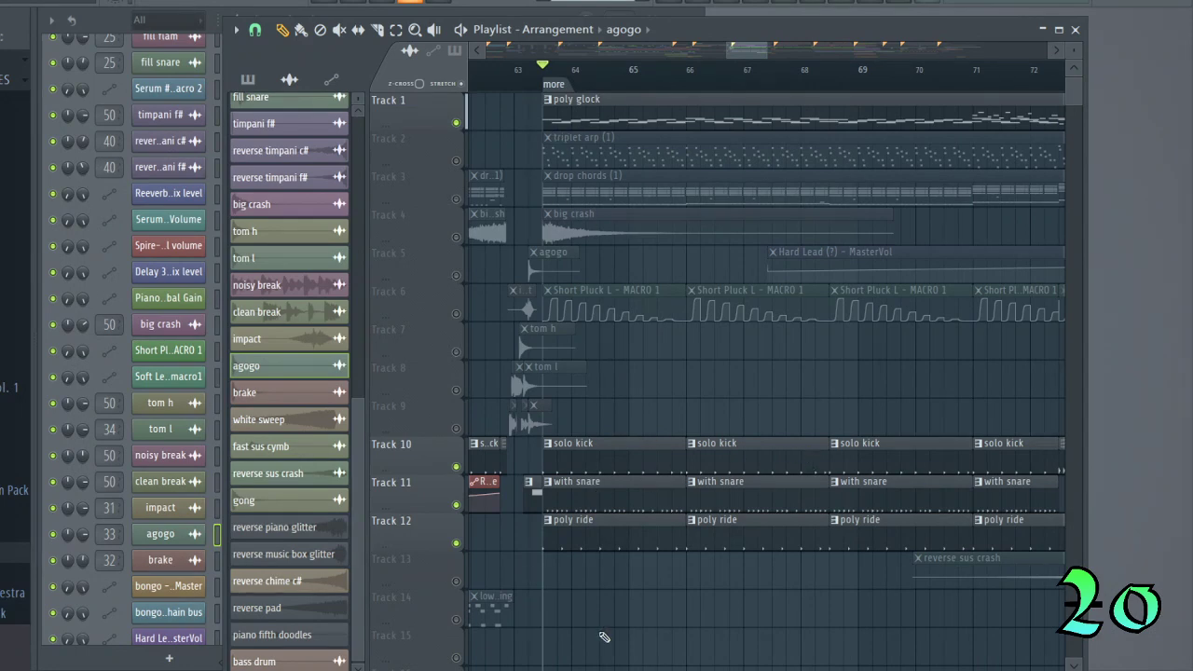
{"action": "left_click", "coordinate": [456, 124]}
{"action": "left_click", "coordinate": [446, 155]}
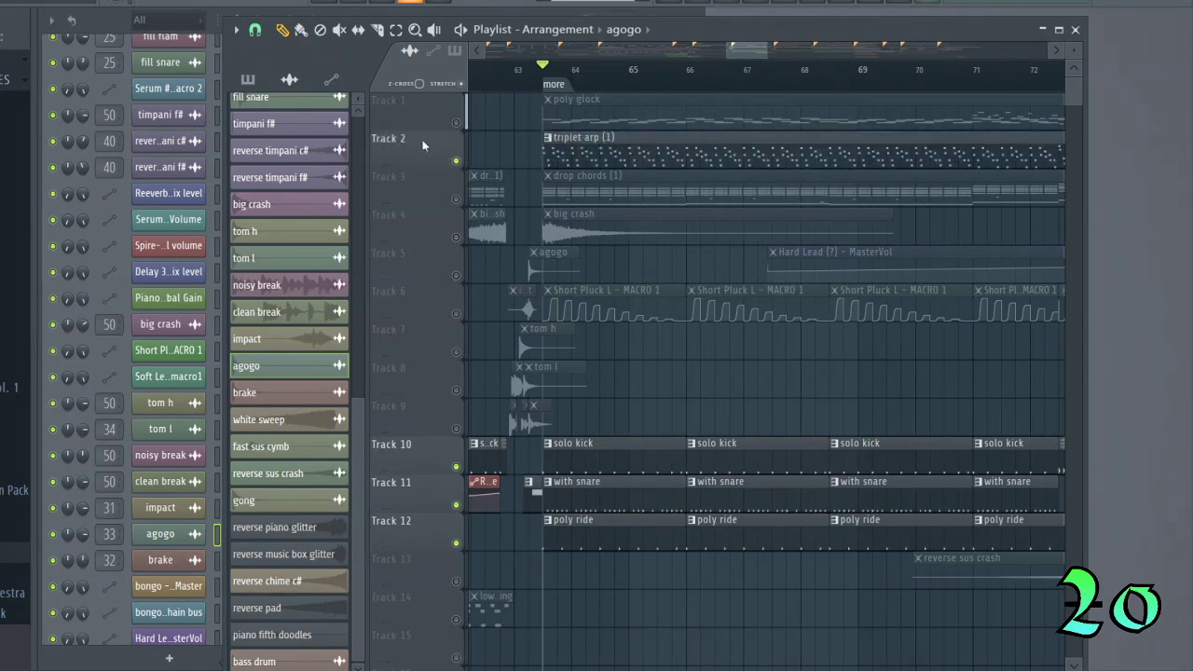
{"action": "key", "text": "space"}
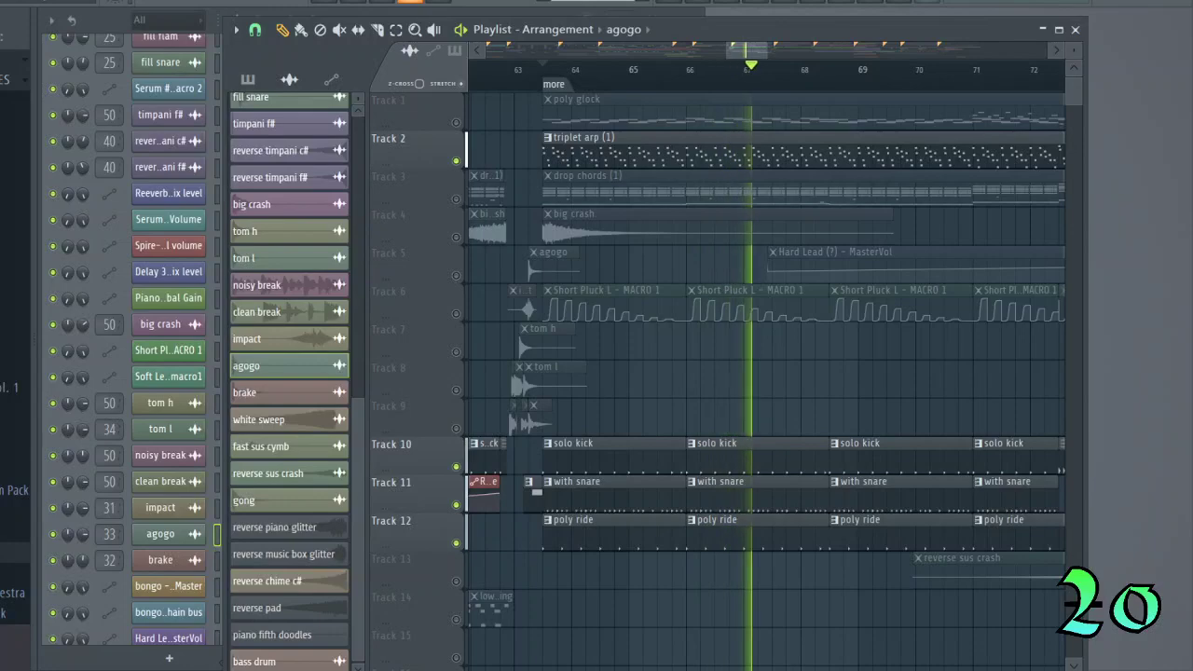
Stop playback, go back to the hit marker section of the playlist, and turn all tracks back on.
{"action": "key", "text": "space"}
{"action": "left_click_drag", "start_coordinate": [767, 50], "coordinate": [712, 51]}
{"action": "right_click", "coordinate": [457, 161]}
{"action": "right_click", "coordinate": [458, 162]}
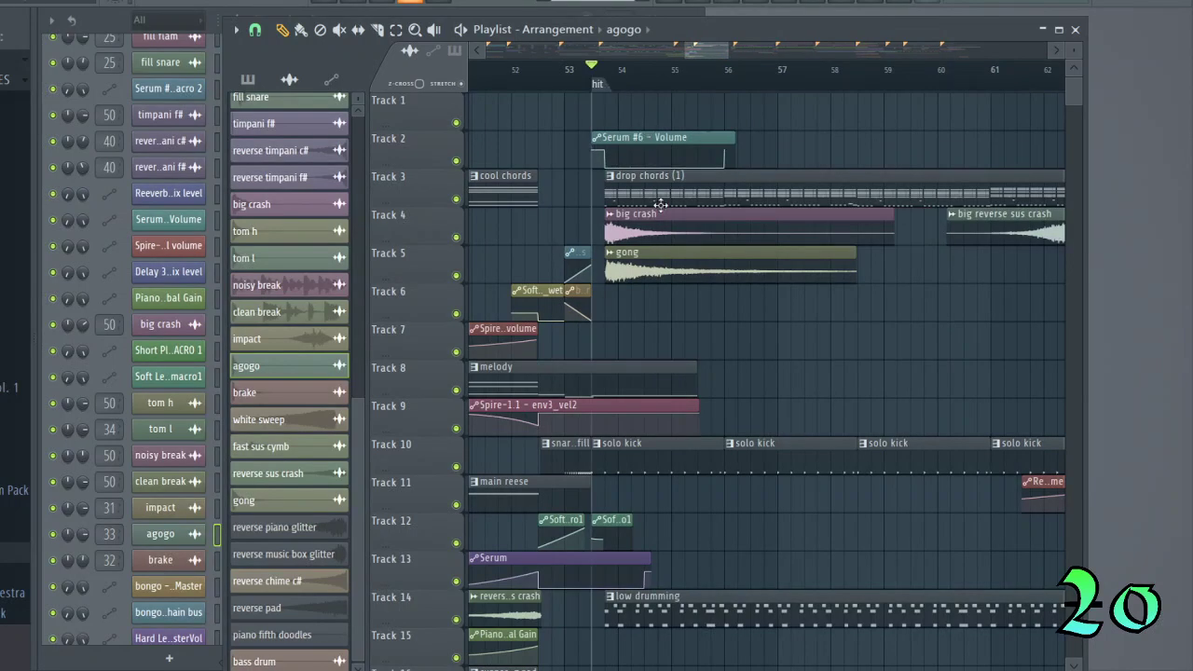
Select the drop chords (1) pattern, solo Track 3, and play the chords from the hit marker.
{"action": "left_click", "coordinate": [653, 176]}
{"action": "left_click", "coordinate": [102, 24]}
{"action": "scroll", "coordinate": [341, 328], "scroll_direction": "up", "scroll_amount": 17}
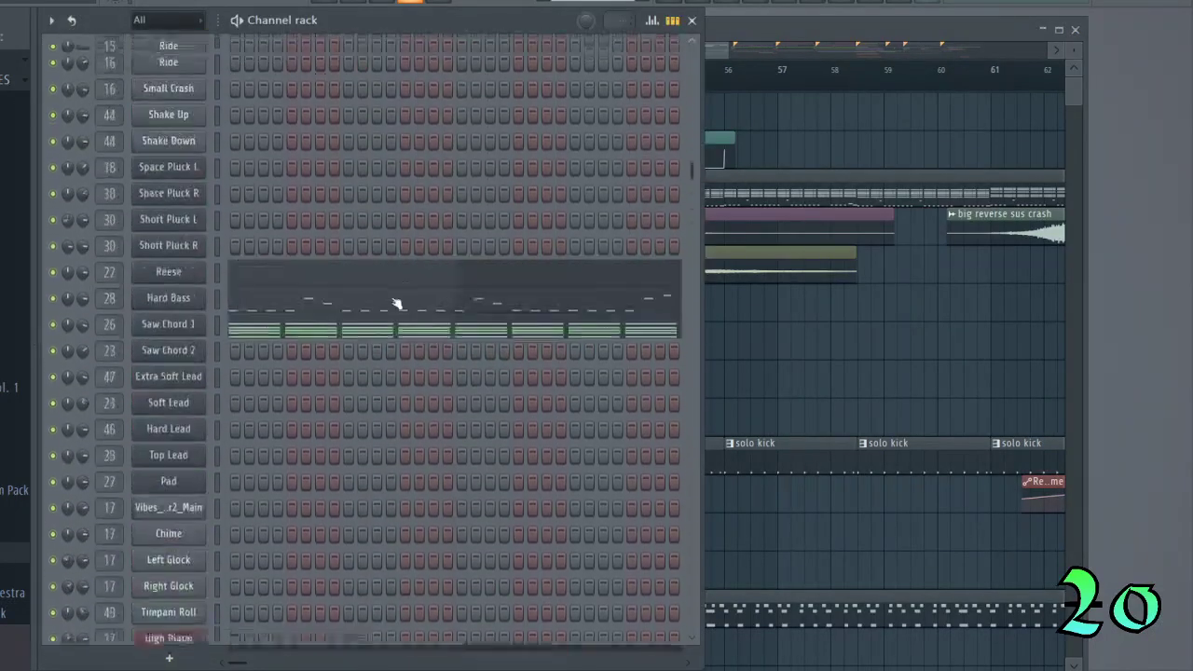
{"action": "left_click", "coordinate": [751, 26]}
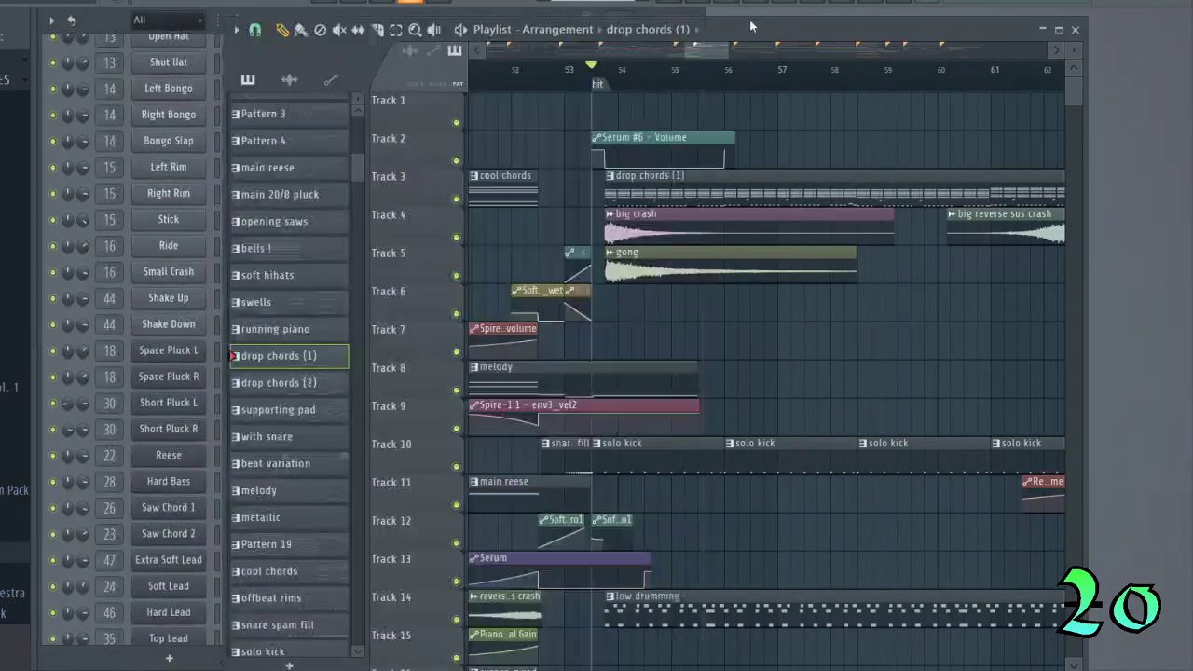
{"action": "right_click", "coordinate": [455, 199]}
{"action": "key", "text": "space"}
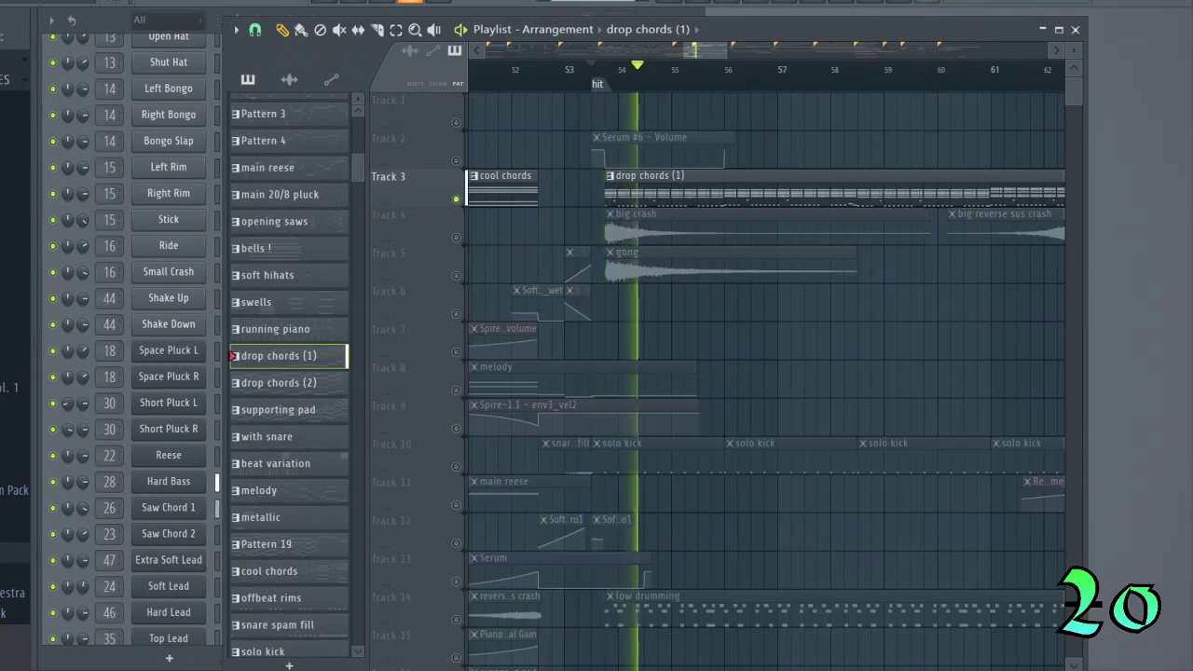
Open the Saw Chord 1 notes in the piano roll and examine the chord rhythm across the first bars.
{"action": "left_click", "coordinate": [122, 25]}
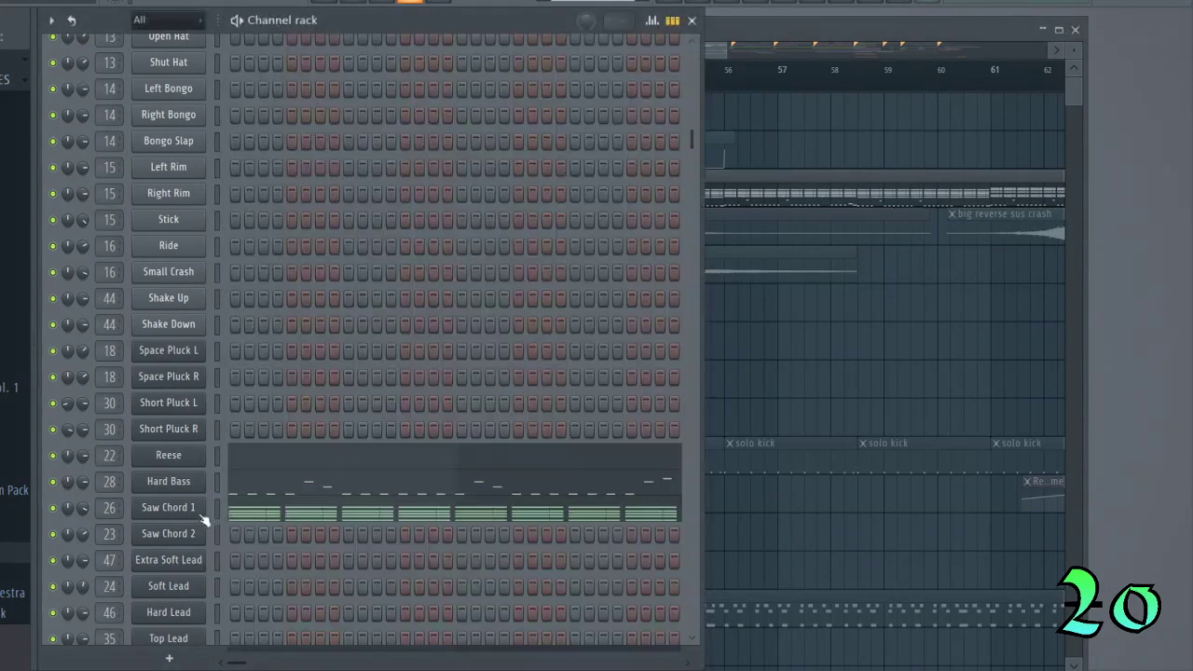
{"action": "left_click", "coordinate": [244, 508]}
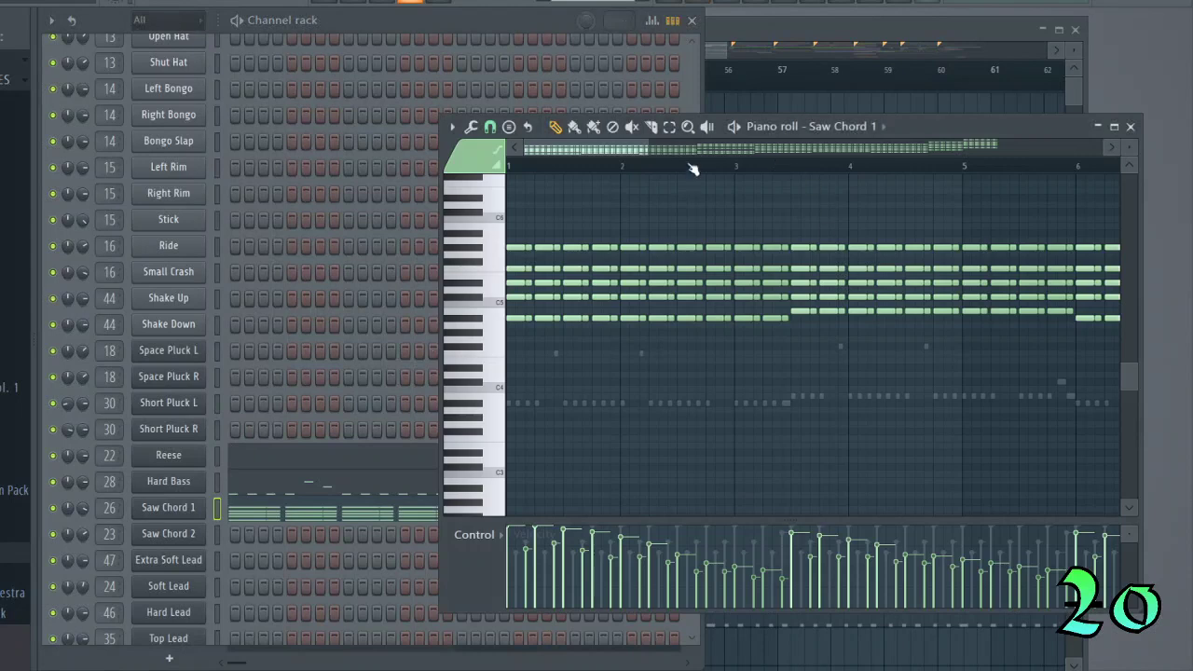
{"action": "left_click_drag", "start_coordinate": [653, 148], "coordinate": [559, 146]}
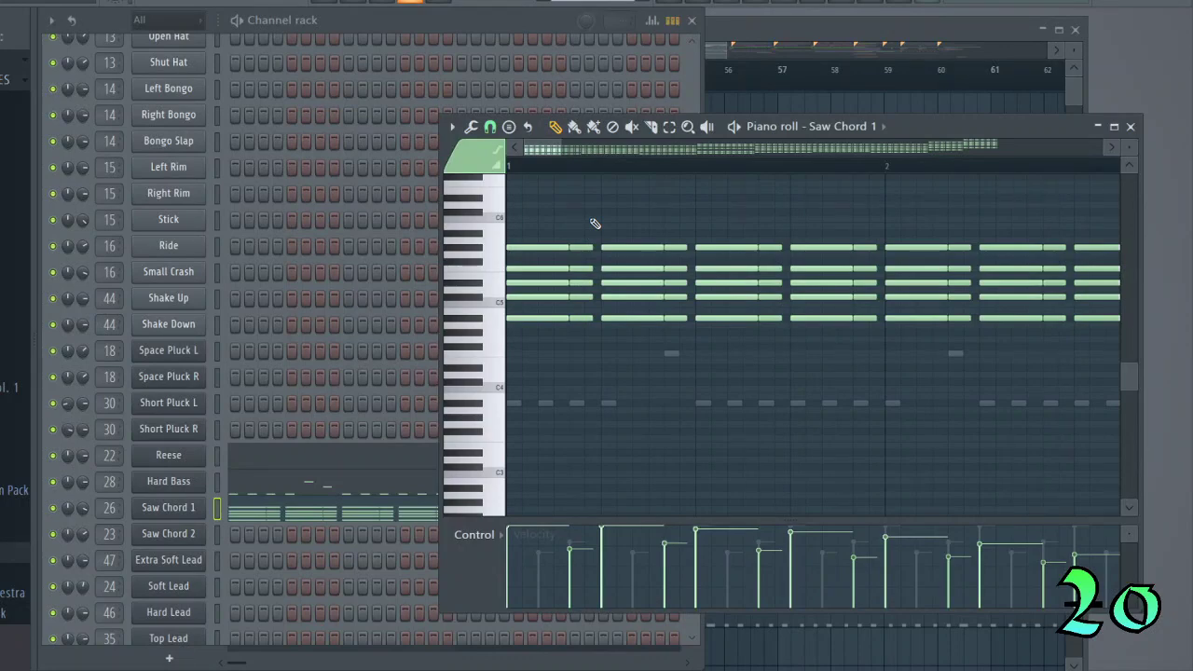
{"action": "left_click_drag", "start_coordinate": [567, 150], "coordinate": [593, 175]}
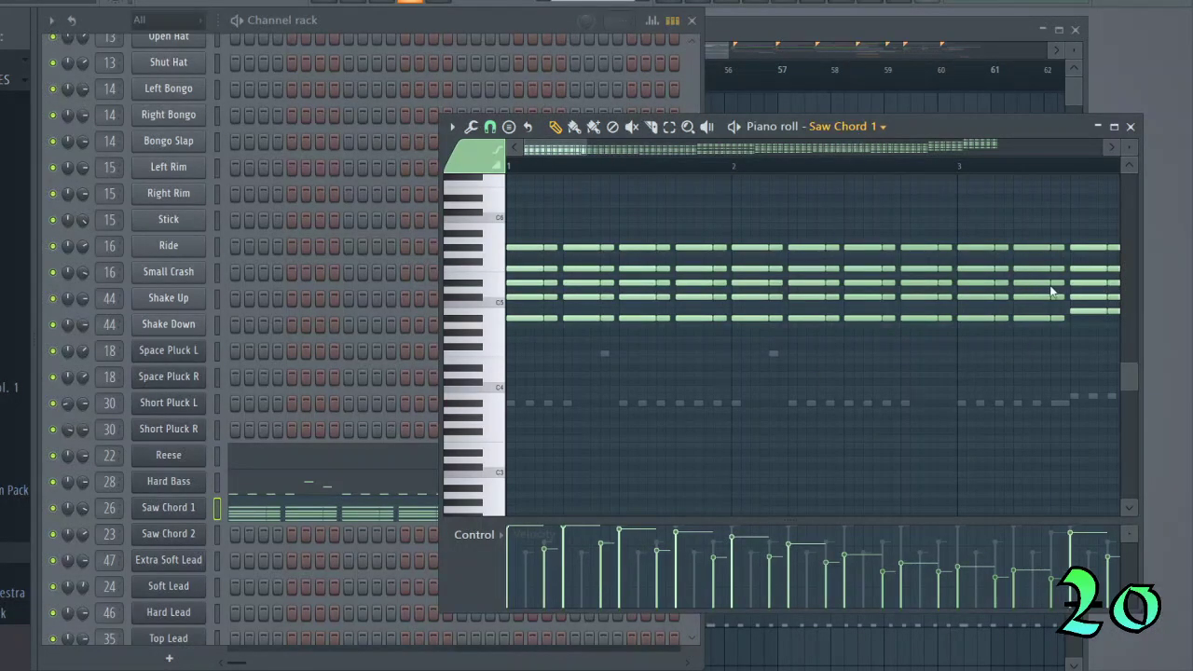
Switch the piano roll to Hard Bass and examine how the bass notes repeat and shift against the chords.
{"action": "right_click", "coordinate": [790, 401]}
{"action": "right_click", "coordinate": [790, 400]}
{"action": "scroll", "coordinate": [647, 383], "scroll_direction": "down", "scroll_amount": 1}
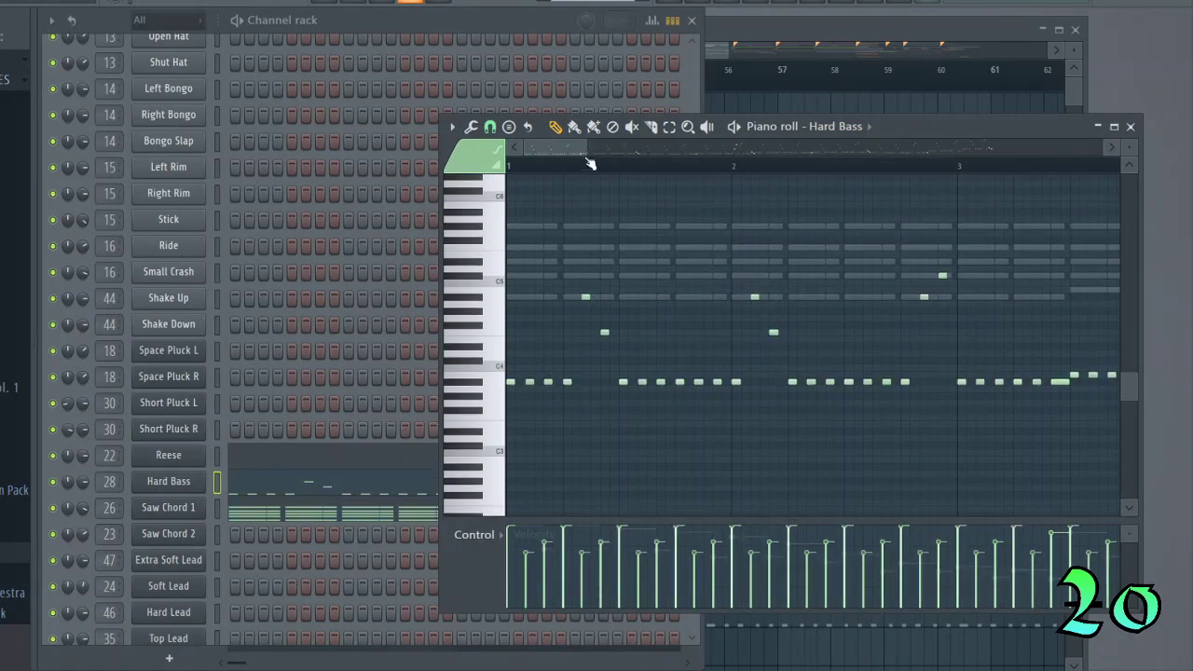
{"action": "left_click_drag", "start_coordinate": [584, 149], "coordinate": [599, 149]}
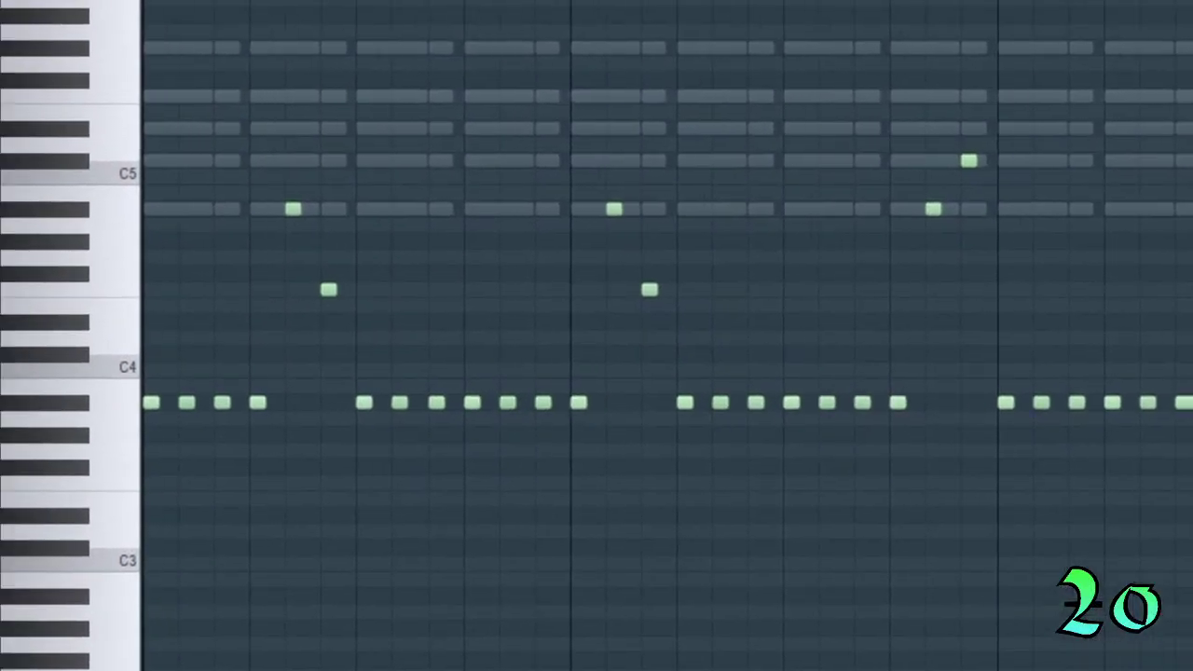
{"action": "mouse_move", "coordinate": [303, 2]}
{"action": "left_mouse_down"}
{"action": "mouse_move", "coordinate": [810, 2]}
{"action": "mouse_move", "coordinate": [364, 2]}
{"action": "left_mouse_up"}
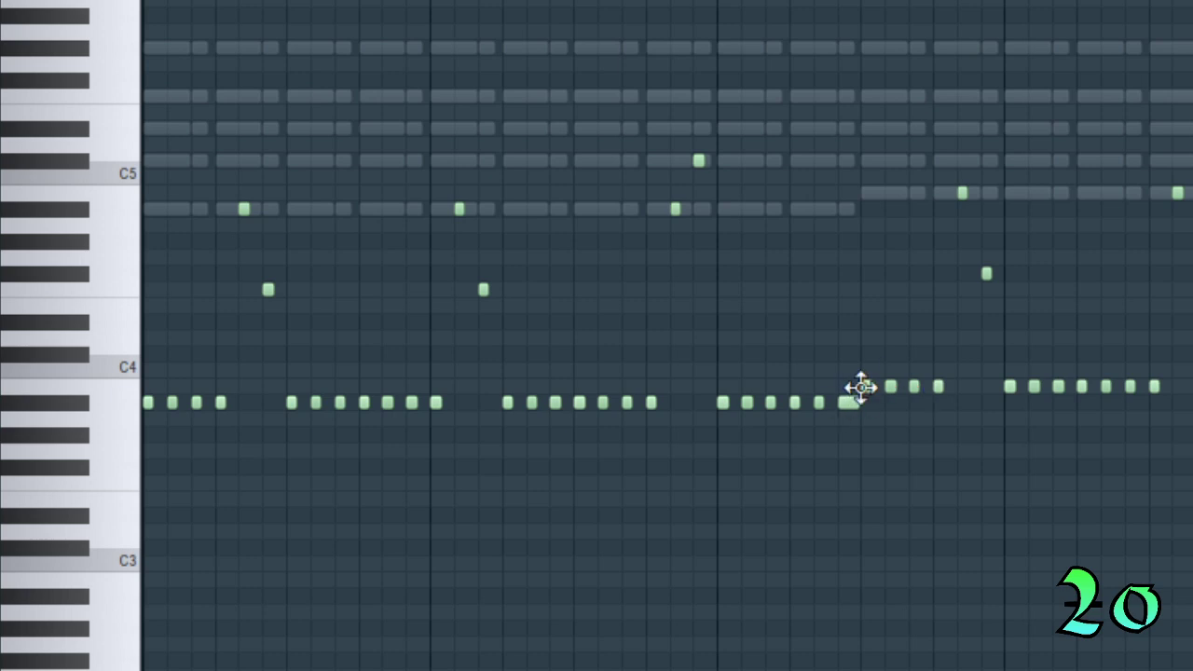
{"action": "left_click", "coordinate": [126, 387]}
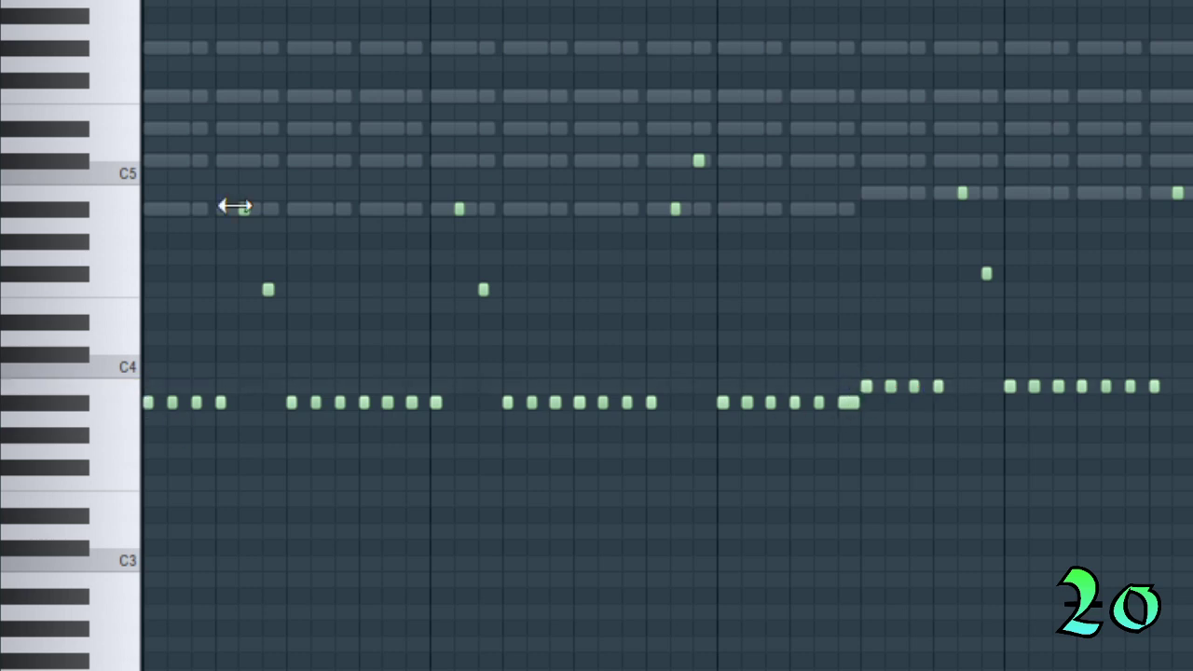
{"action": "scroll", "coordinate": [667, 336], "scroll_direction": "right", "scroll_amount": 5}
{"action": "scroll", "coordinate": [667, 335], "scroll_direction": "right", "scroll_amount": 3}
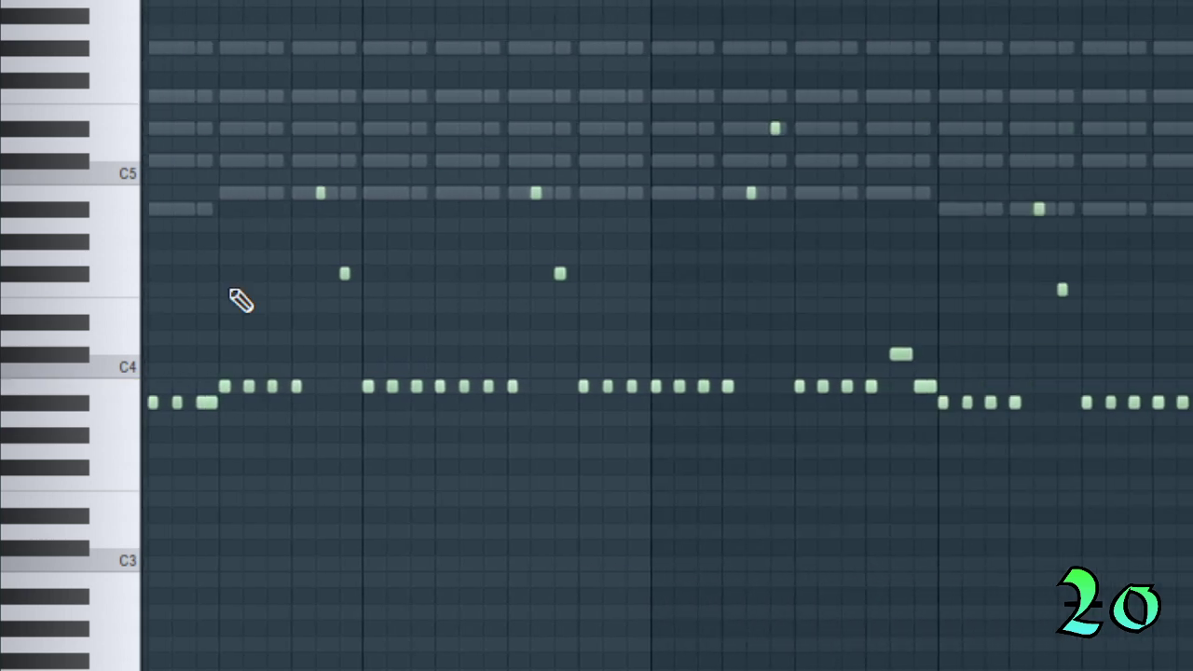
{"action": "left_click", "coordinate": [57, 408]}
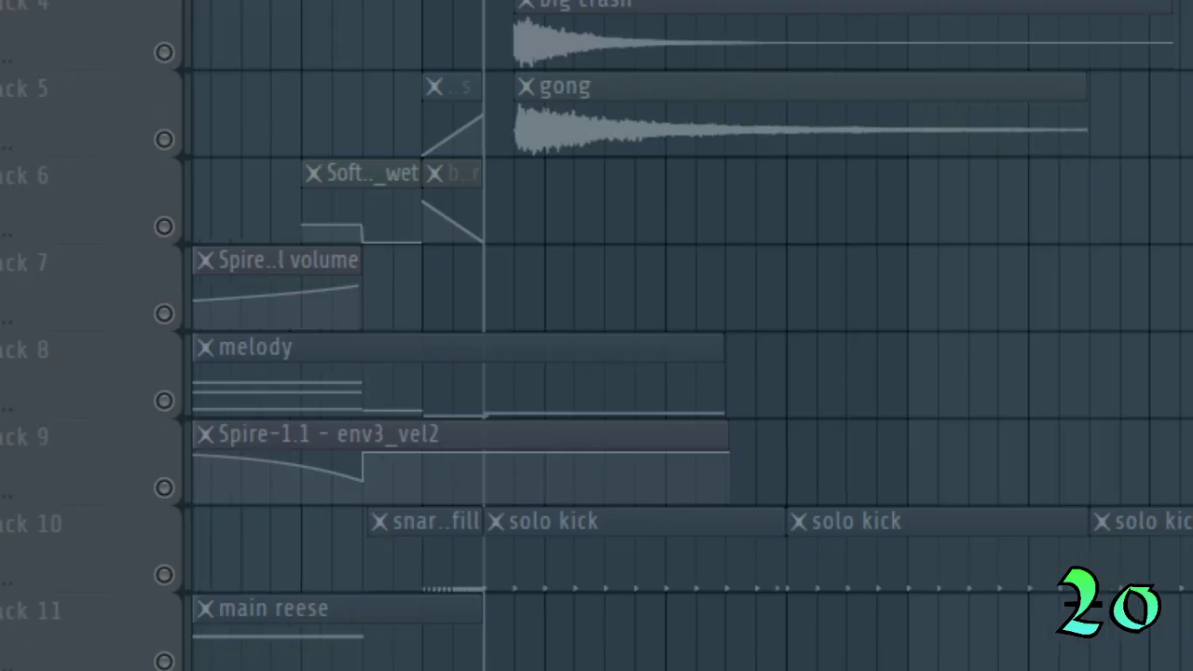
Go to the more section of the playlist and audition the soloed drop chords there.
{"action": "scroll", "coordinate": [691, 335], "scroll_direction": "left", "scroll_amount": 10}
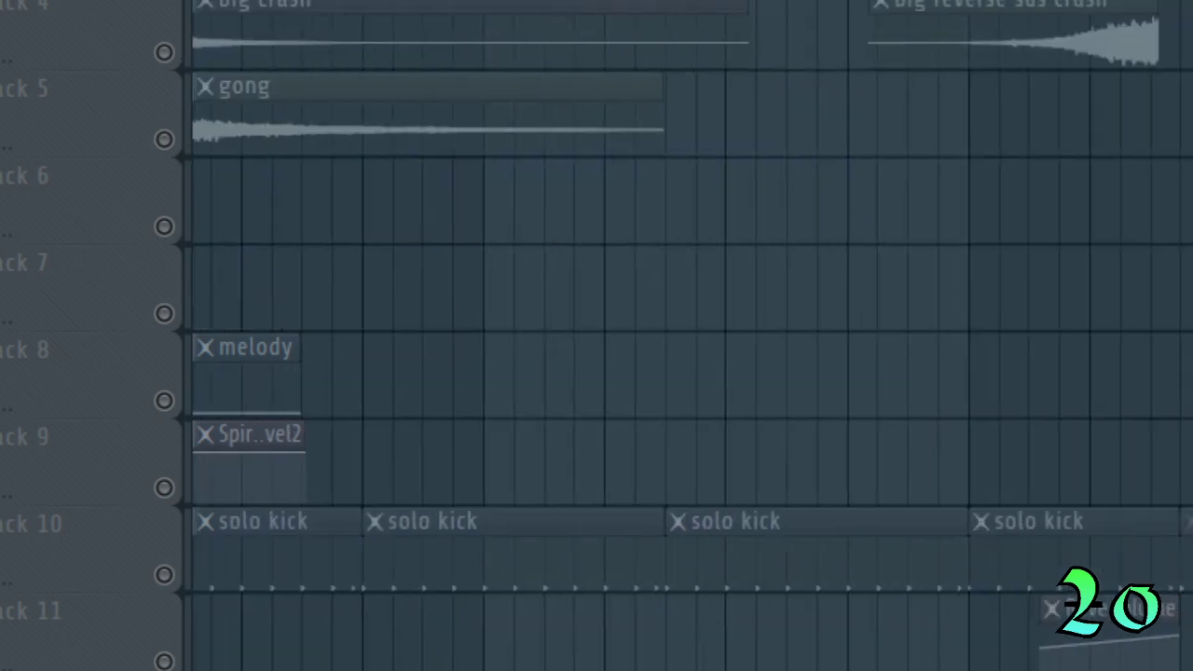
{"action": "scroll", "coordinate": [692, 335], "scroll_direction": "right", "scroll_amount": 10}
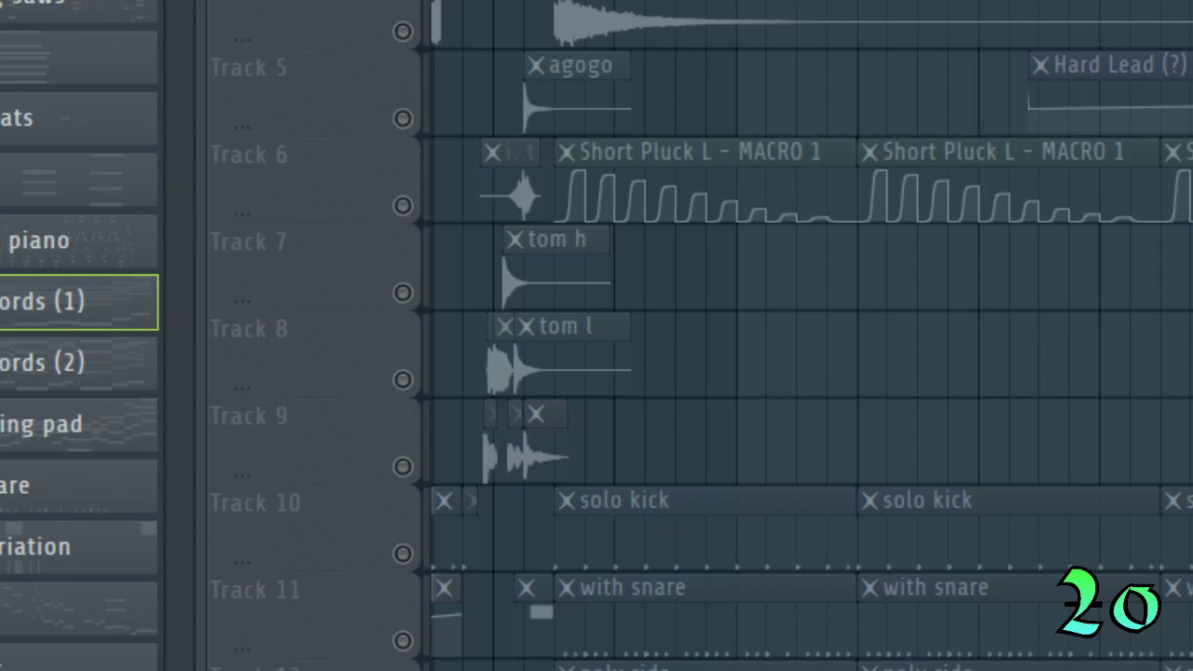
{"action": "key", "text": "space"}
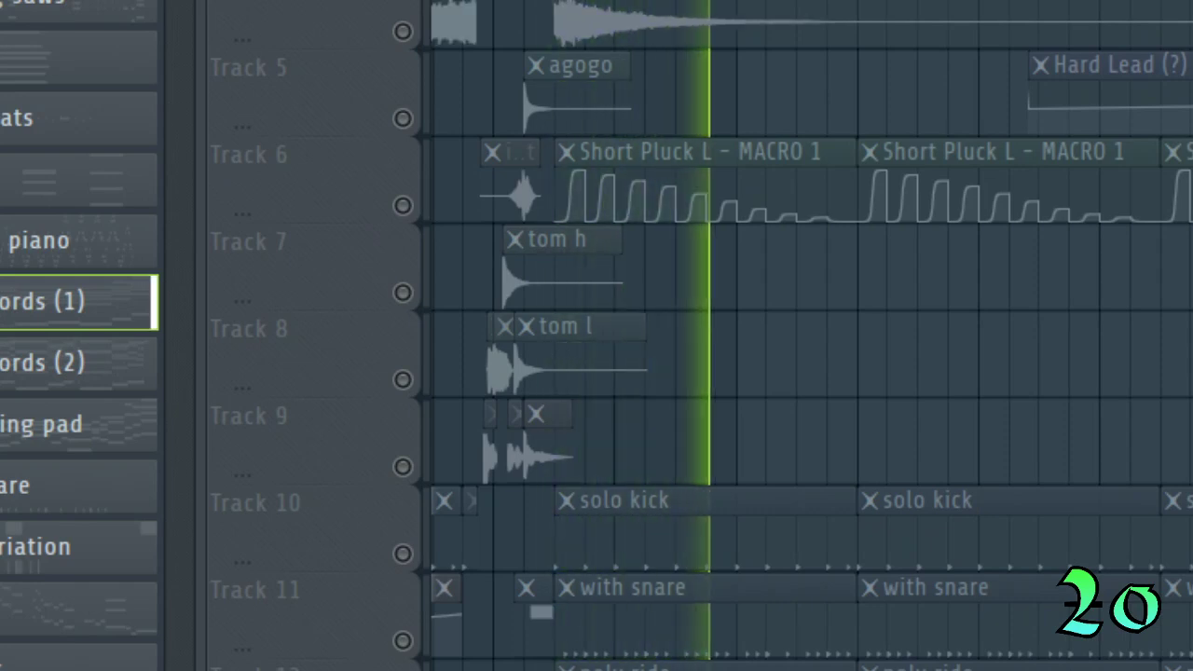
{"action": "key", "text": "space"}
Reopen the Hard Bass piano roll at bars 11 to 13 and audition the bass with the chords.
{"action": "key", "text": "F6"}
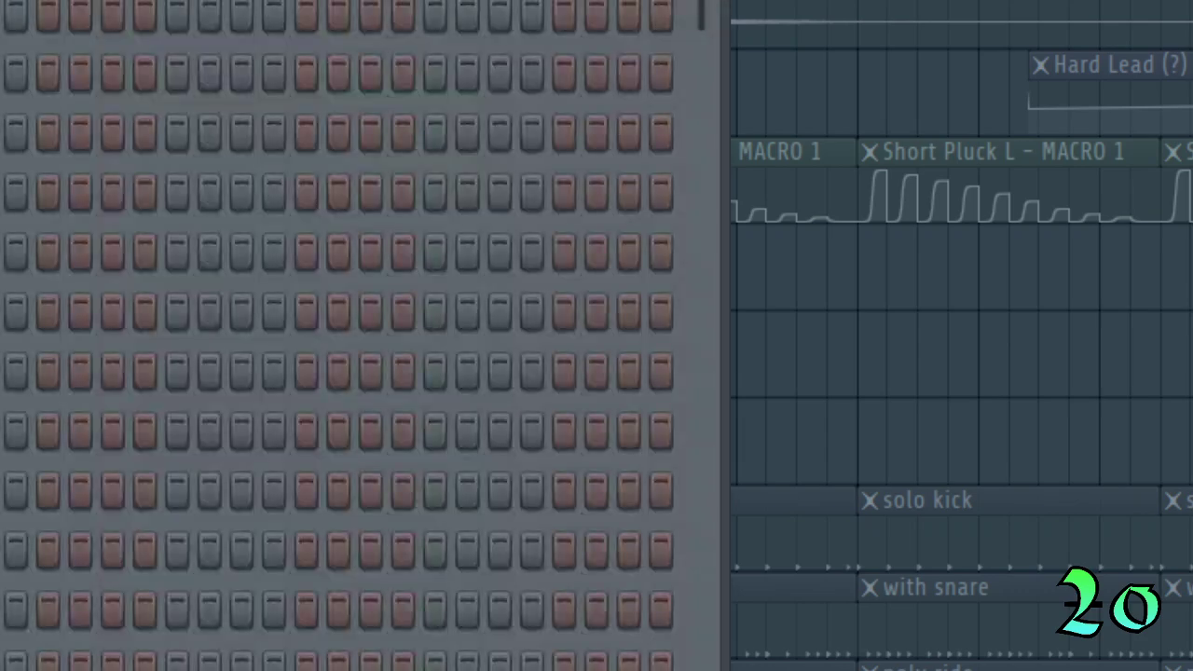
{"action": "key", "text": "F7"}
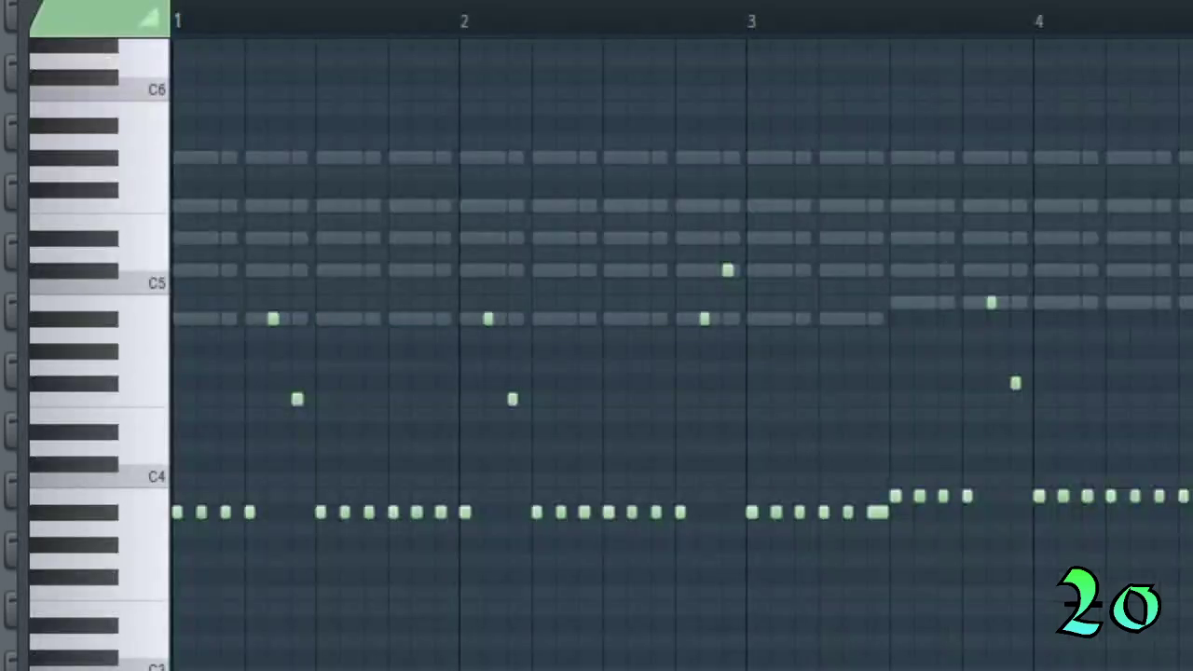
{"action": "mouse_move", "coordinate": [1192, 0]}
{"action": "left_mouse_down"}
{"action": "mouse_move", "coordinate": [1150, 0]}
{"action": "mouse_move", "coordinate": [1092, 205]}
{"action": "mouse_move", "coordinate": [1191, 407]}
{"action": "mouse_move", "coordinate": [1189, 135]}
{"action": "mouse_move", "coordinate": [1171, 66]}
{"action": "mouse_move", "coordinate": [1192, 0]}
{"action": "mouse_move", "coordinate": [1192, 56]}
{"action": "mouse_move", "coordinate": [1182, 3]}
{"action": "left_mouse_up"}
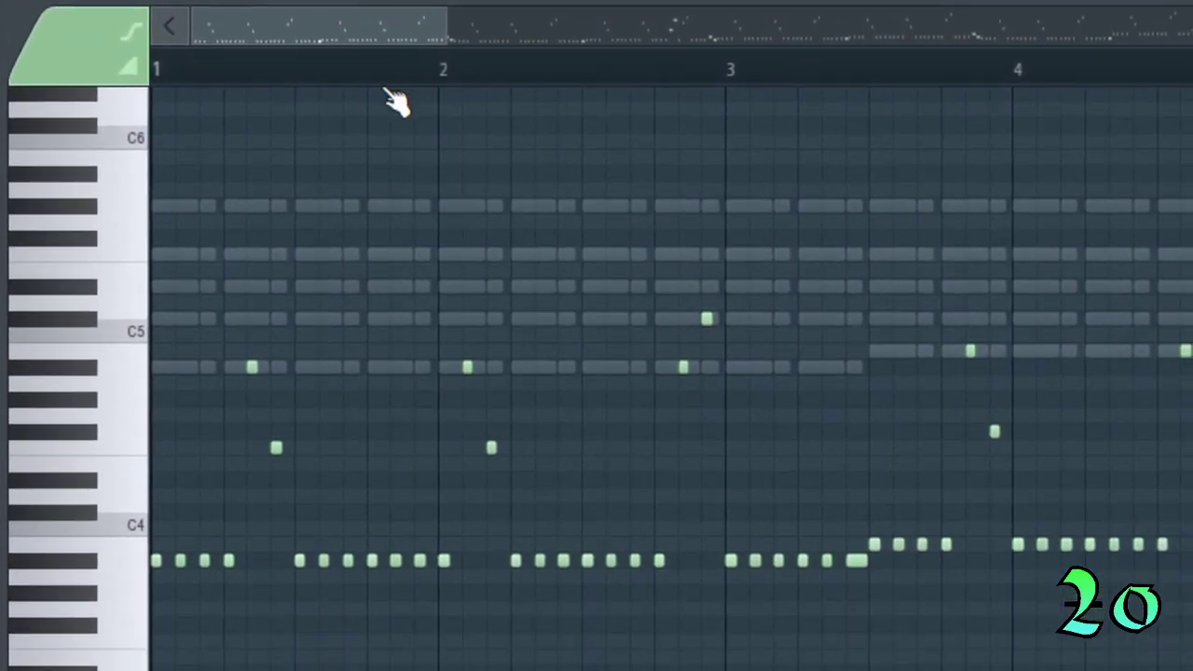
{"action": "left_click_drag", "start_coordinate": [408, 25], "coordinate": [820, 53]}
{"action": "key", "text": "space"}
{"action": "key", "text": "space"}
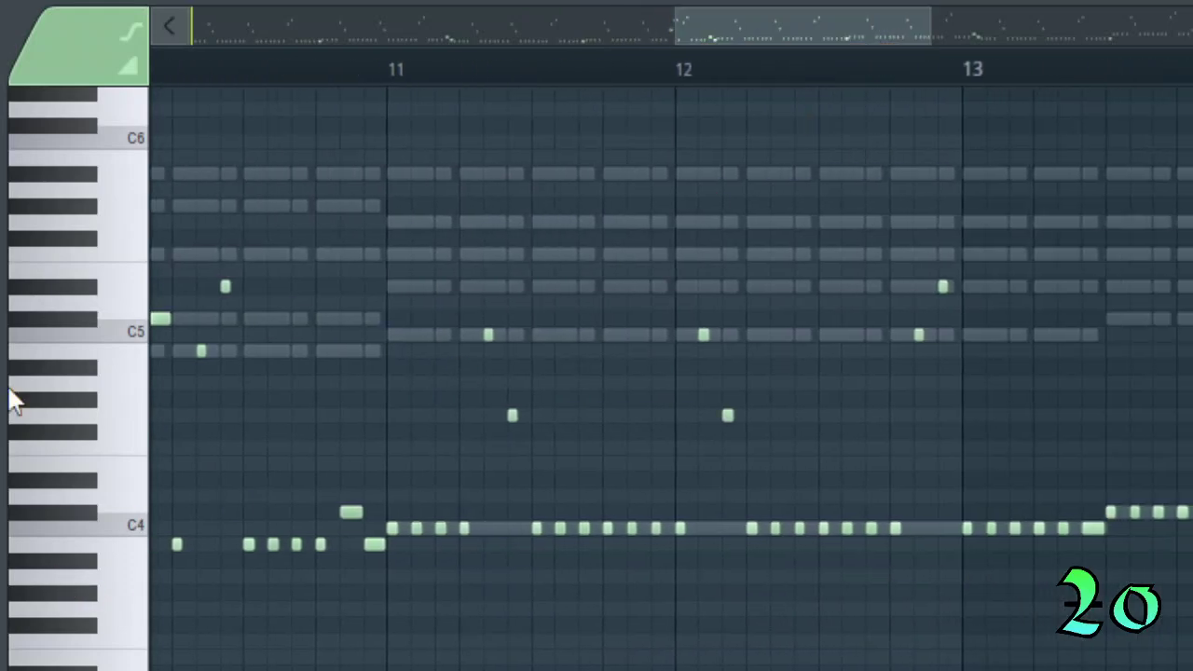
{"action": "key", "text": "space"}
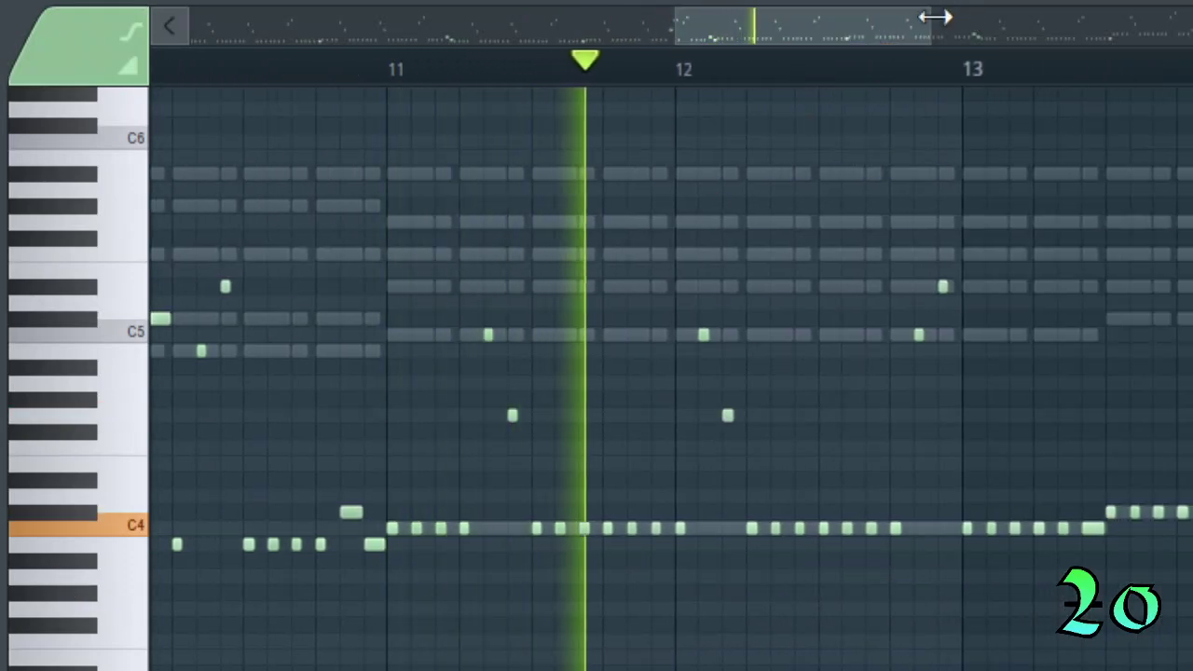
{"action": "key", "text": "space"}
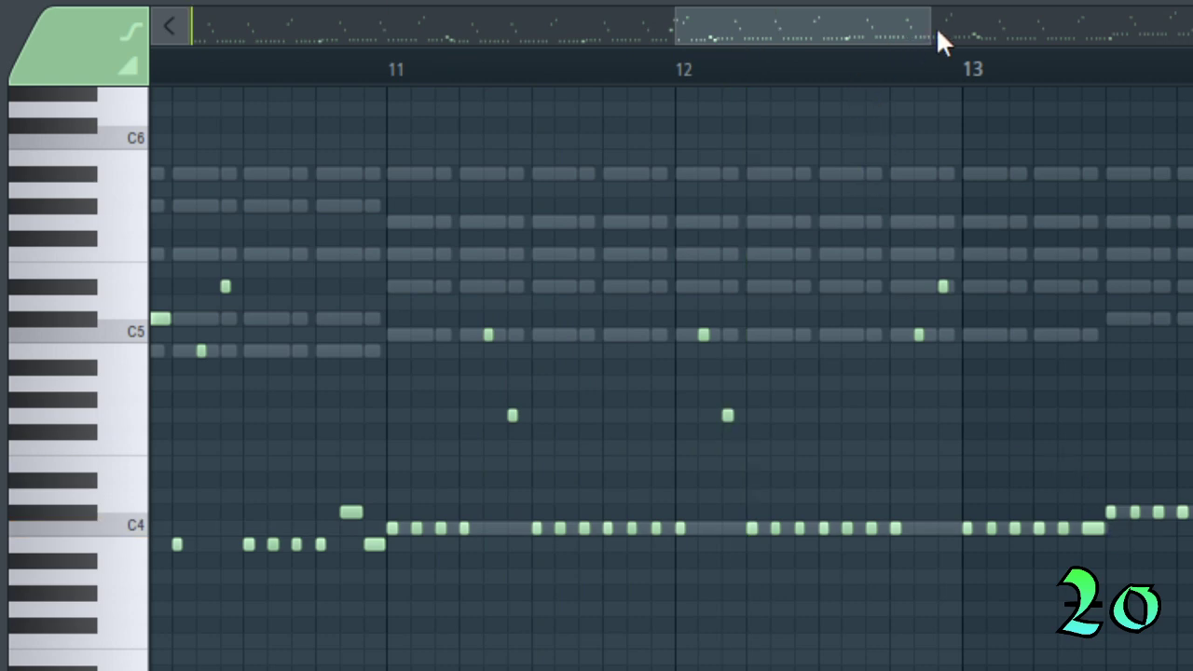
Sound the C4 and C#4 keys in the Hard Bass piano roll and play the bass line into bar 17.
{"action": "left_click_drag", "start_coordinate": [935, 30], "coordinate": [1011, 31]}
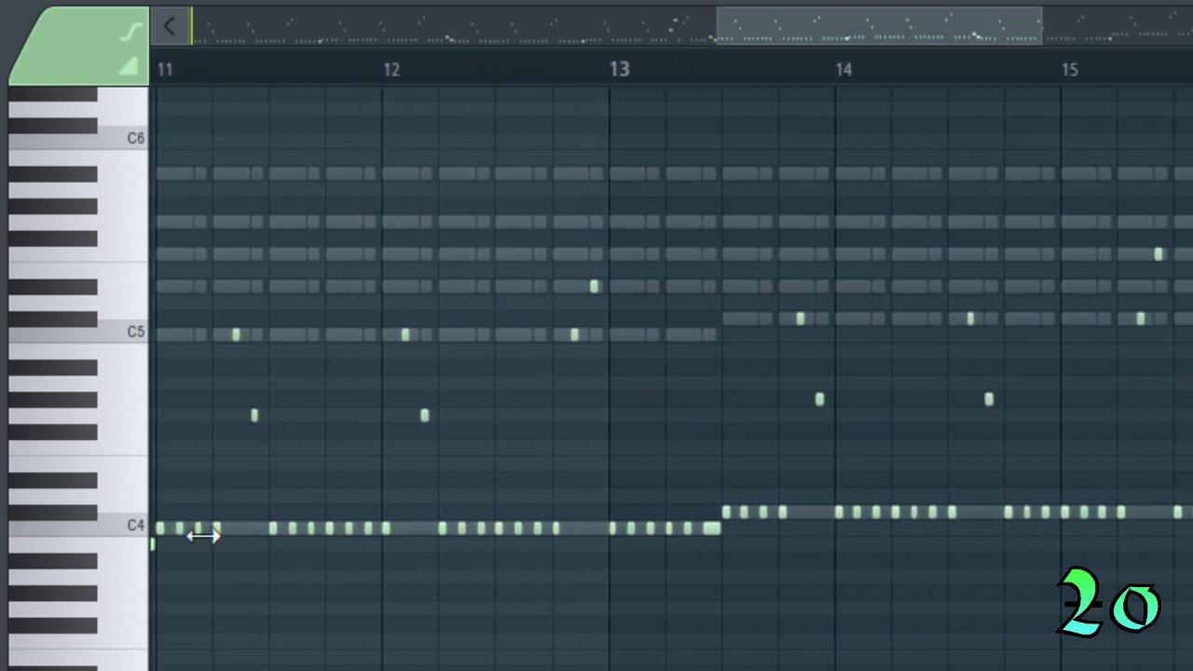
{"action": "left_click", "coordinate": [86, 527]}
{"action": "left_click", "coordinate": [82, 513]}
{"action": "key", "text": "space"}
{"action": "left_click_drag", "start_coordinate": [1037, 24], "coordinate": [1180, 106]}
{"action": "left_click", "coordinate": [1086, 69]}
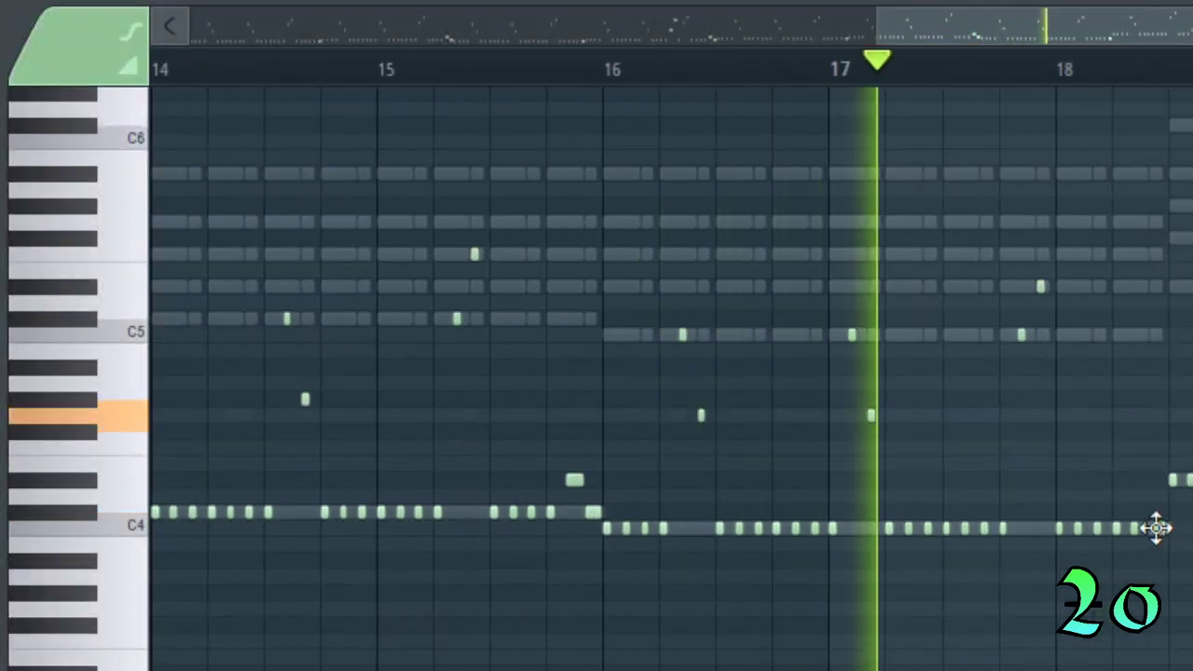
{"action": "key", "text": "space"}
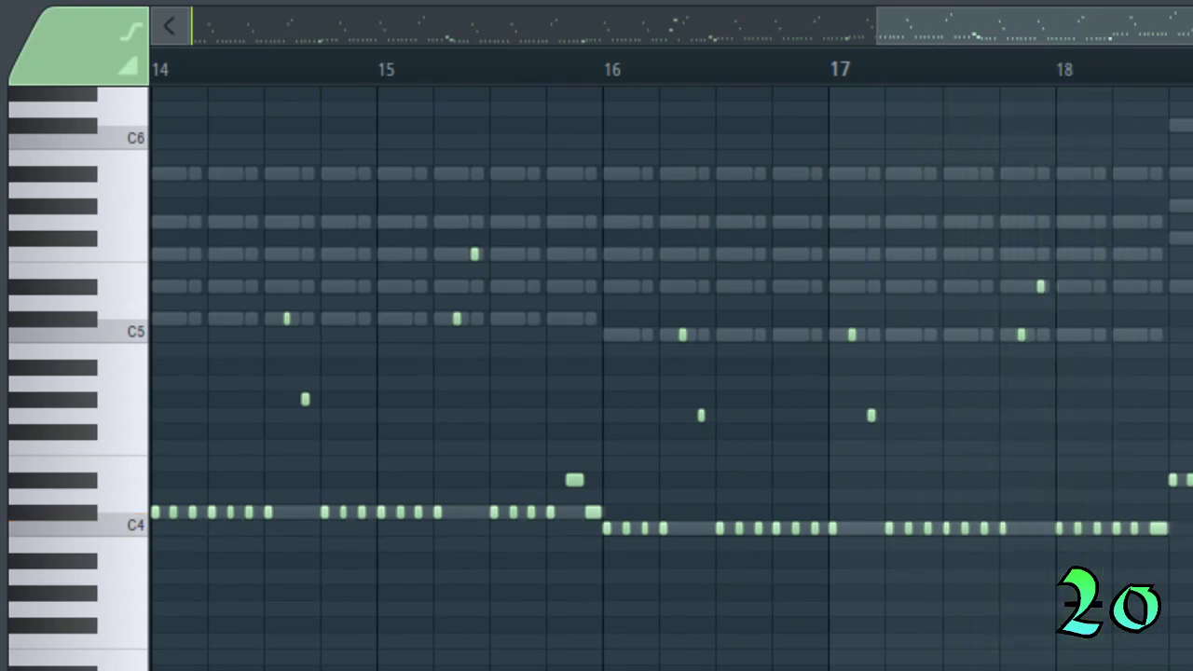
Examine the Hard Bass notes from bar 16 onward, and reopen the piano roll to follow the pattern from its start.
{"action": "left_click_drag", "start_coordinate": [1161, 26], "coordinate": [1192, 30]}
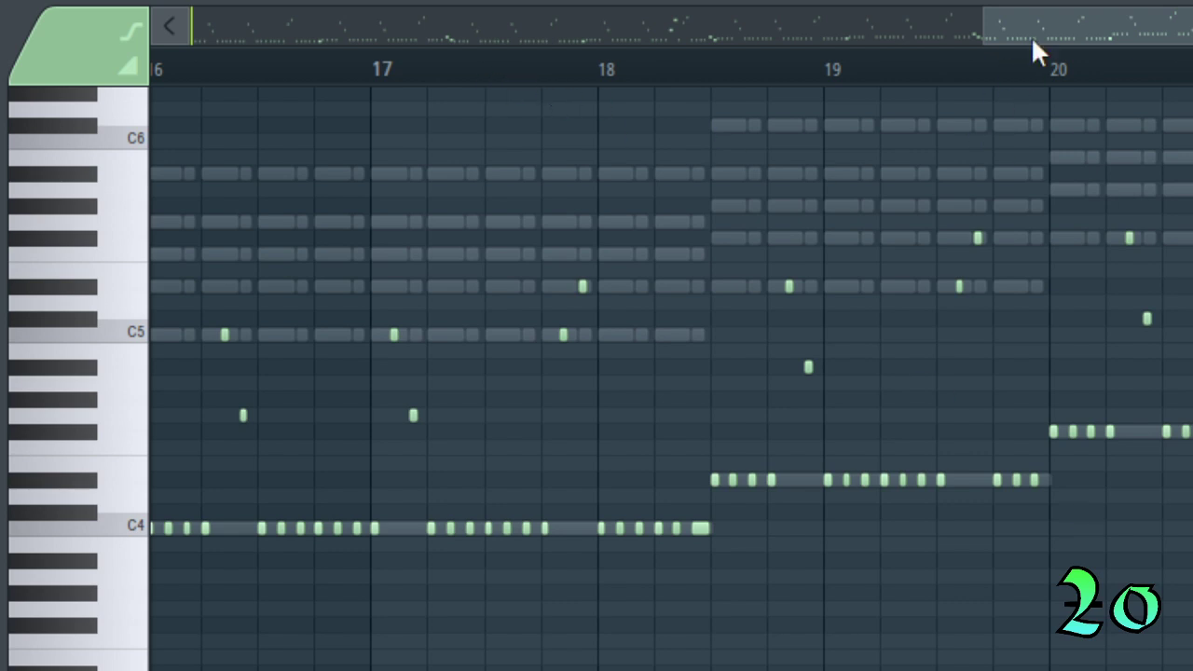
{"action": "left_click_drag", "start_coordinate": [1033, 42], "coordinate": [1105, 40]}
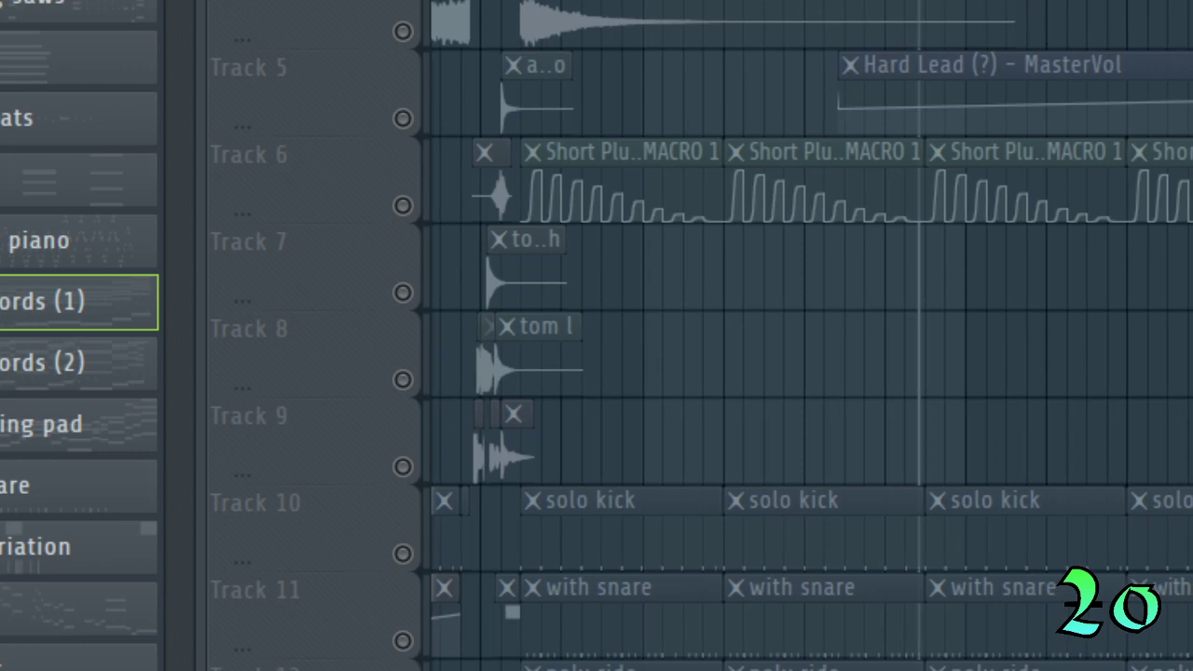
{"action": "key", "text": "F6"}
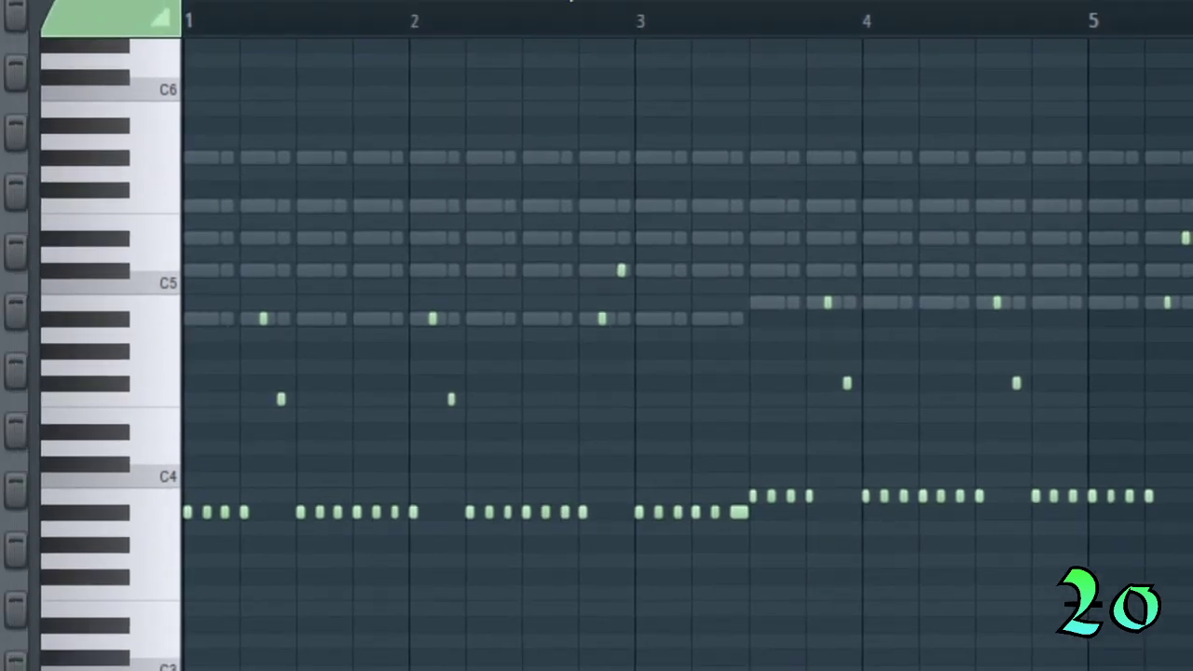
{"action": "left_click_drag", "start_coordinate": [570, 0], "coordinate": [1191, 43]}
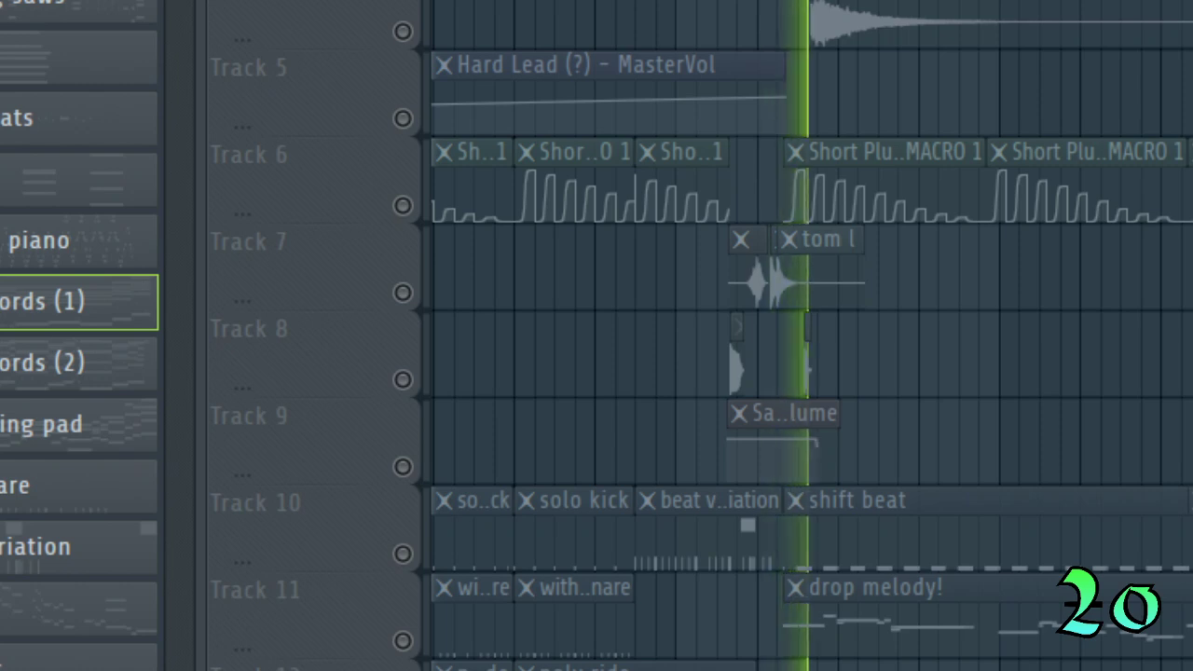
Select the drop chords (2) pattern, audition it from the shift marker, and look over the surrounding playlist section.
{"action": "key", "text": "space"}
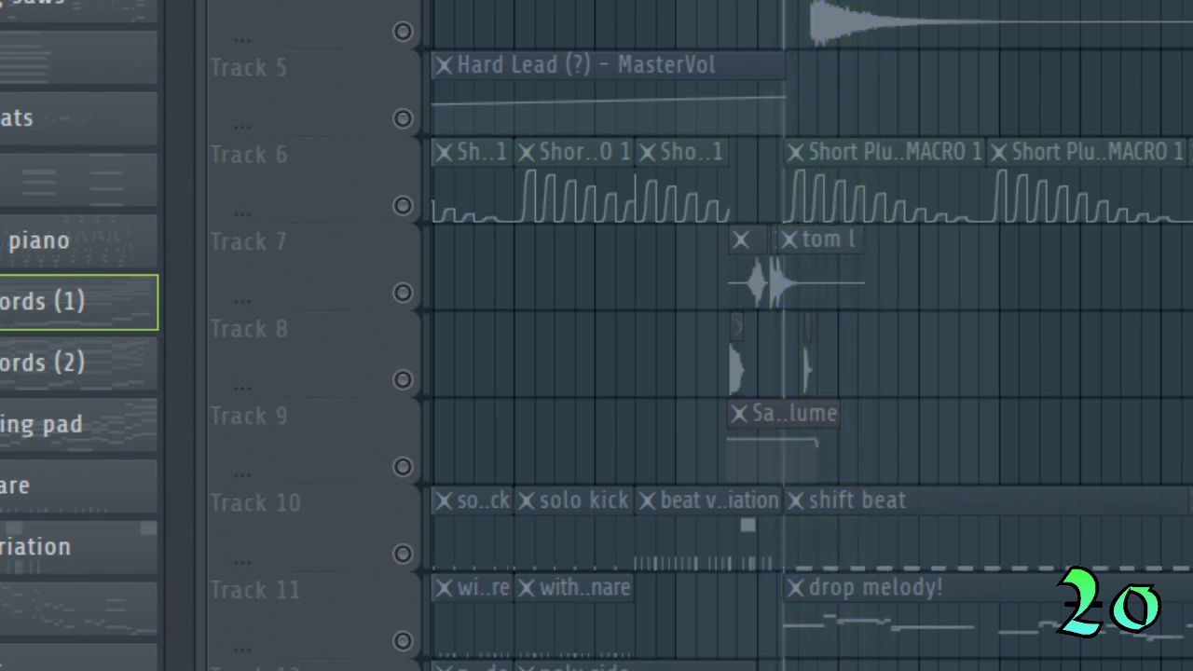
{"action": "key", "text": "KP_Add"}
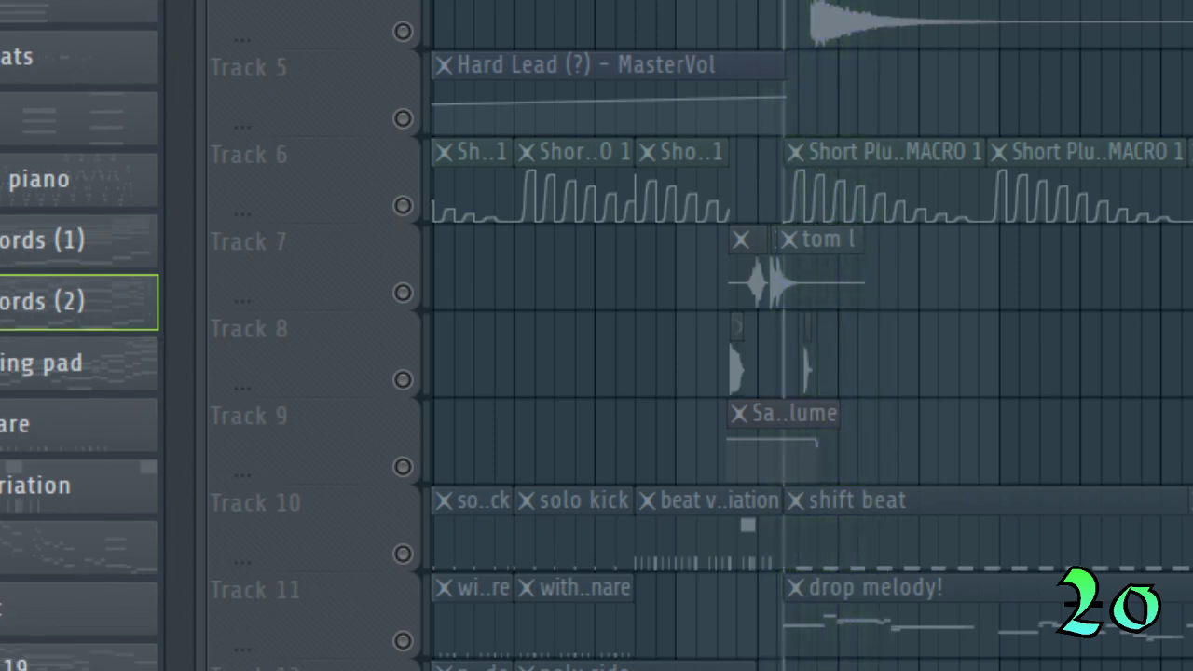
{"action": "key", "text": "space"}
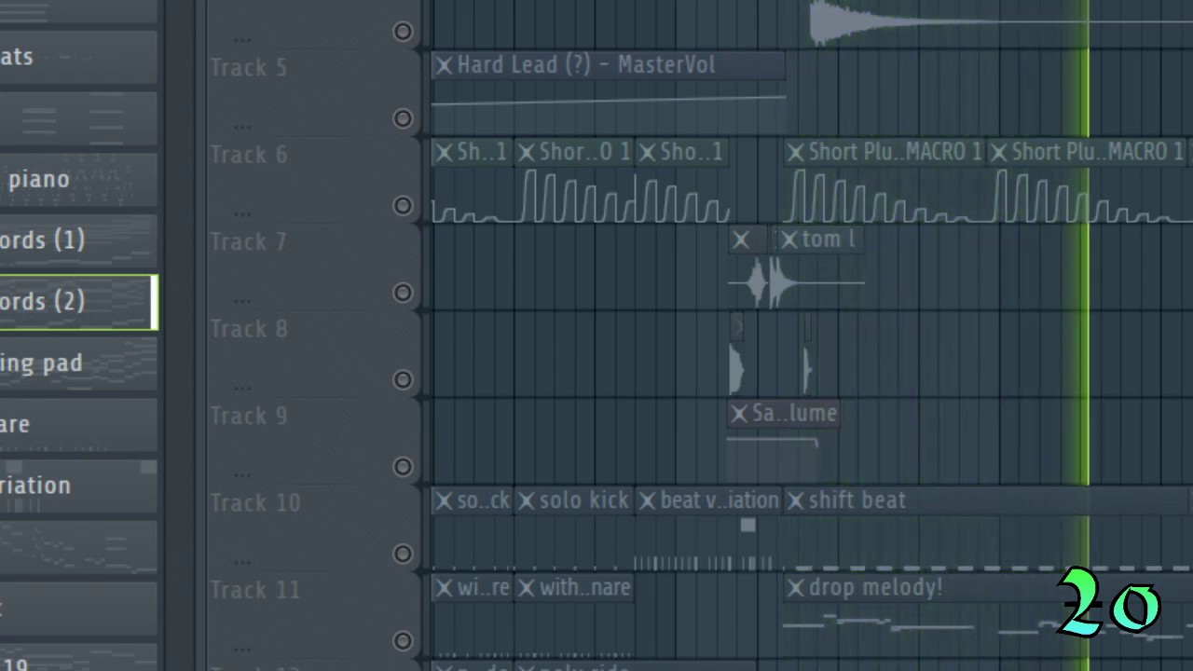
{"action": "key", "text": "space"}
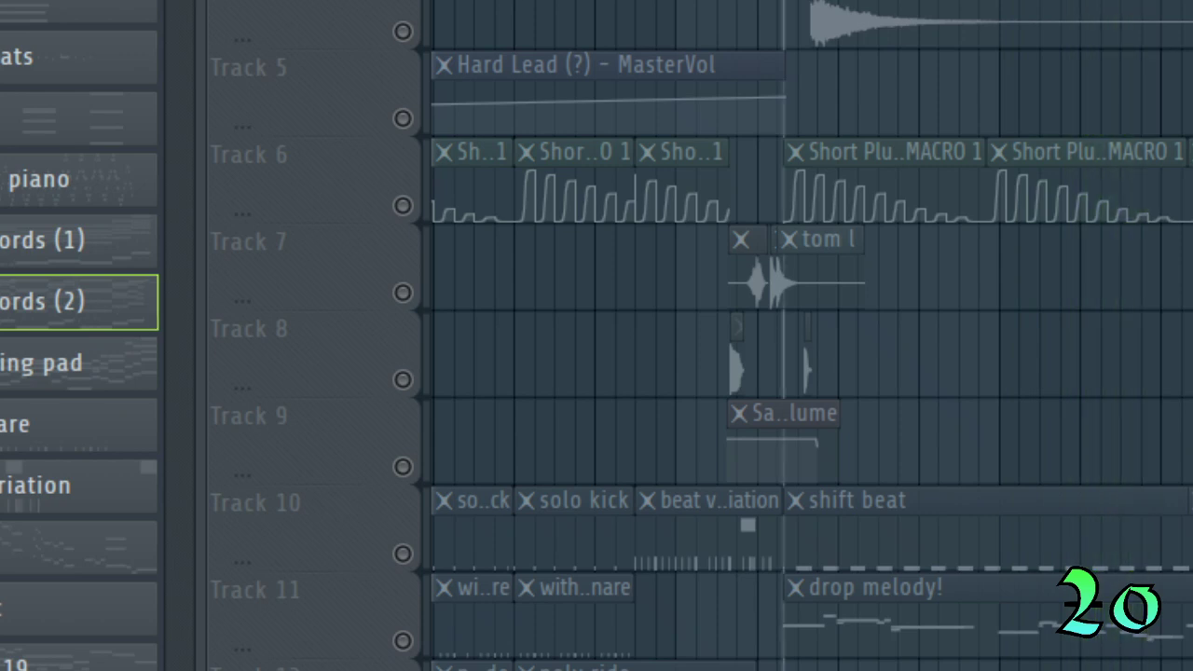
{"action": "scroll", "coordinate": [811, 335], "scroll_direction": "right", "scroll_amount": 4}
{"action": "scroll", "coordinate": [811, 335], "scroll_direction": "left", "scroll_amount": 2}
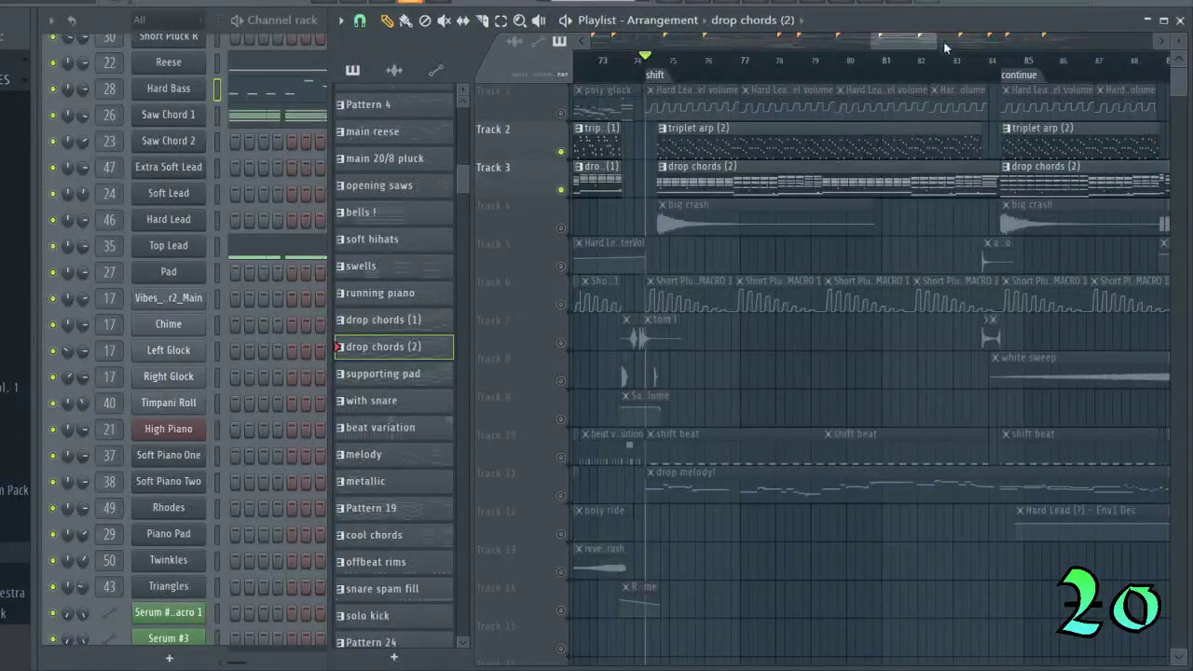
Enable Track 11 with the drop melody and audition it with the triplet arp and drop chords from the shift marker.
{"action": "left_click_drag", "start_coordinate": [915, 31], "coordinate": [932, 48]}
{"action": "mouse_move", "coordinate": [932, 37]}
{"action": "left_mouse_down"}
{"action": "mouse_move", "coordinate": [899, 39]}
{"action": "mouse_move", "coordinate": [918, 43]}
{"action": "left_mouse_up"}
{"action": "left_click", "coordinate": [561, 496]}
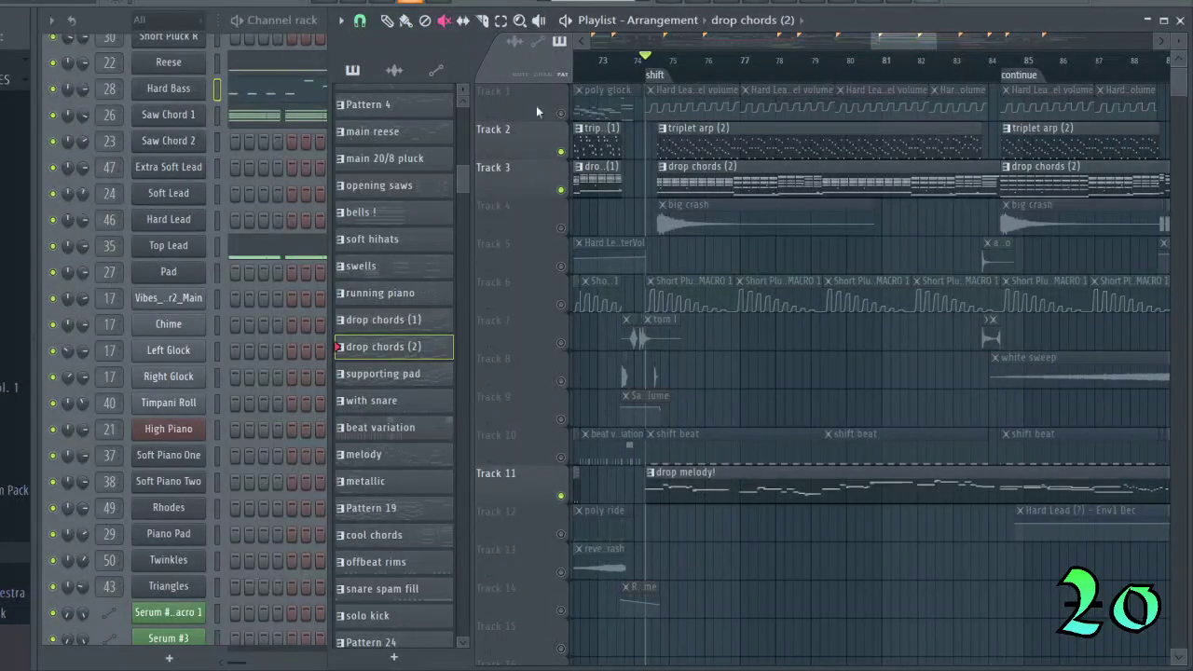
{"action": "key", "text": "space"}
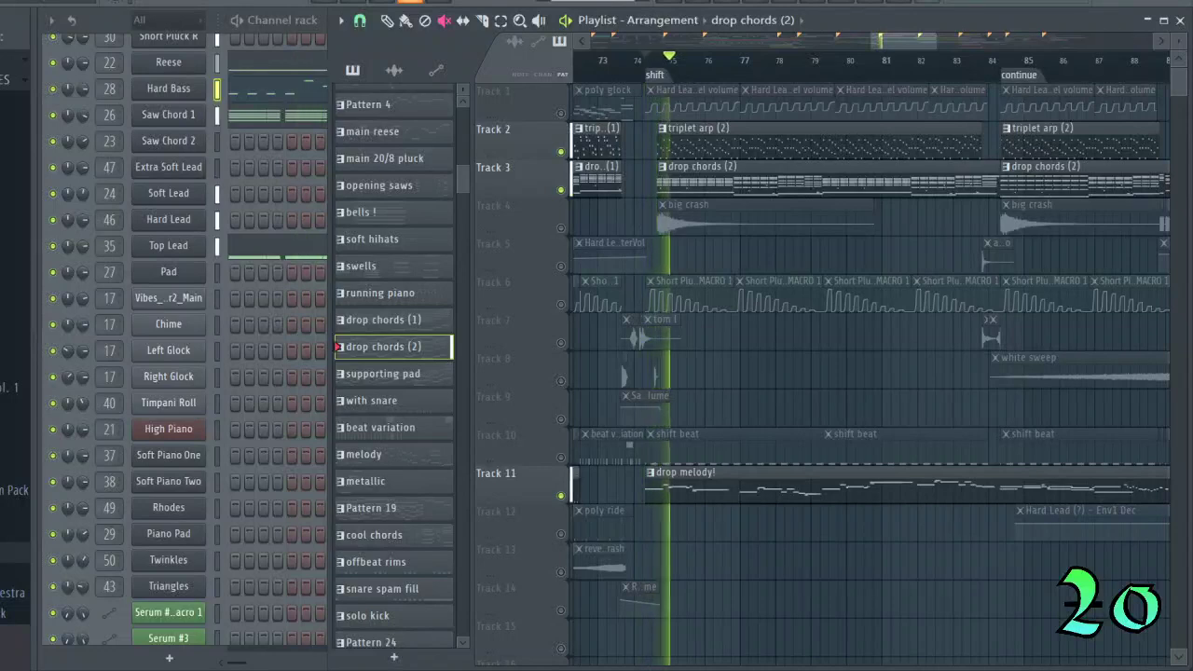
{"action": "key", "text": "space"}
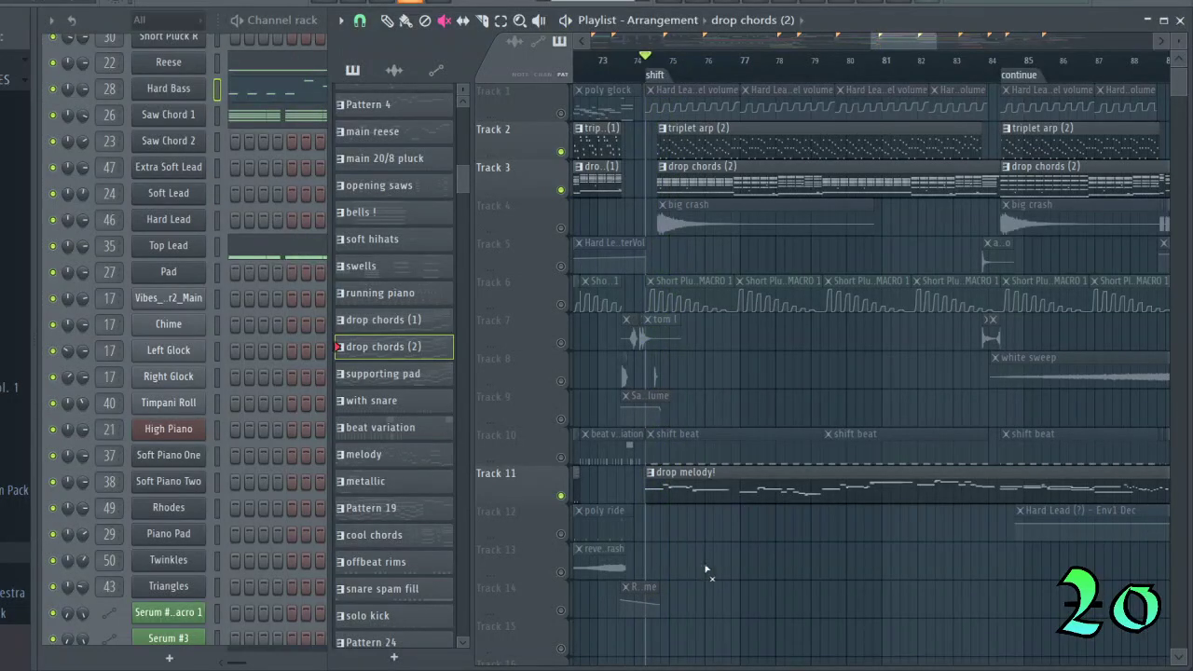
Return to the hit marker, restore all playlist tracks, and isolate Track 10's drum patterns together with Track 3's chords.
{"action": "left_click_drag", "start_coordinate": [922, 38], "coordinate": [911, 38]}
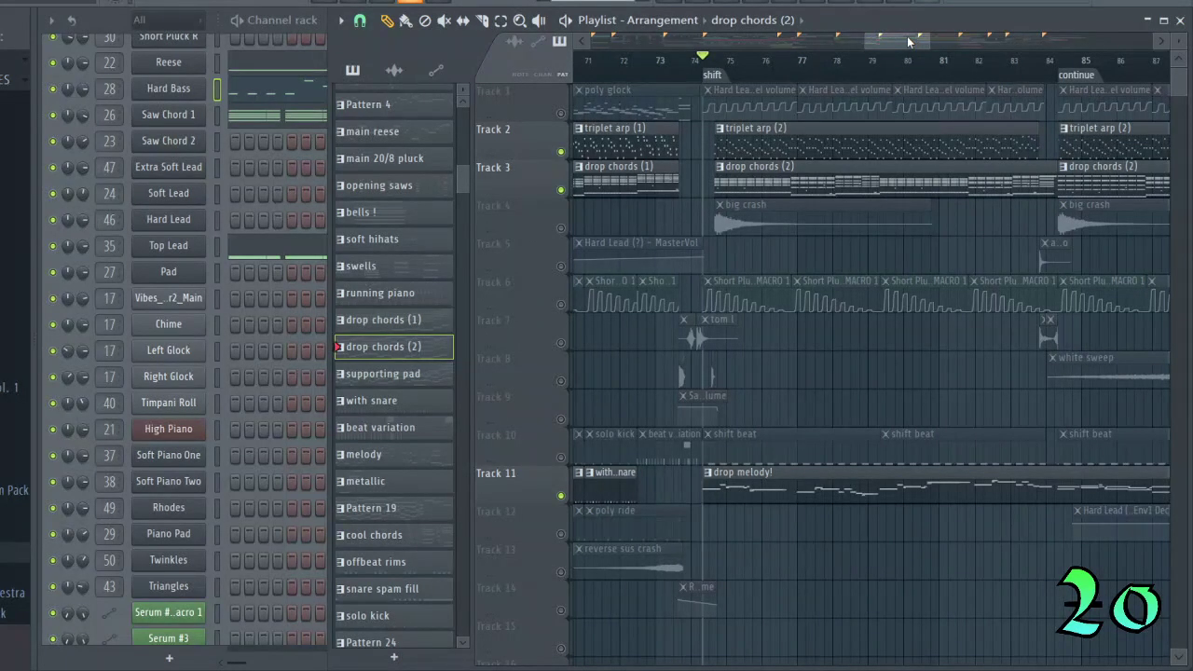
{"action": "mouse_move", "coordinate": [907, 38]}
{"action": "left_mouse_down"}
{"action": "mouse_move", "coordinate": [828, 48]}
{"action": "mouse_move", "coordinate": [882, 59]}
{"action": "mouse_move", "coordinate": [820, 57]}
{"action": "mouse_move", "coordinate": [924, 72]}
{"action": "mouse_move", "coordinate": [865, 55]}
{"action": "mouse_move", "coordinate": [790, 56]}
{"action": "mouse_move", "coordinate": [798, 70]}
{"action": "left_mouse_up"}
{"action": "left_click", "coordinate": [562, 190], "text": "ctrl"}
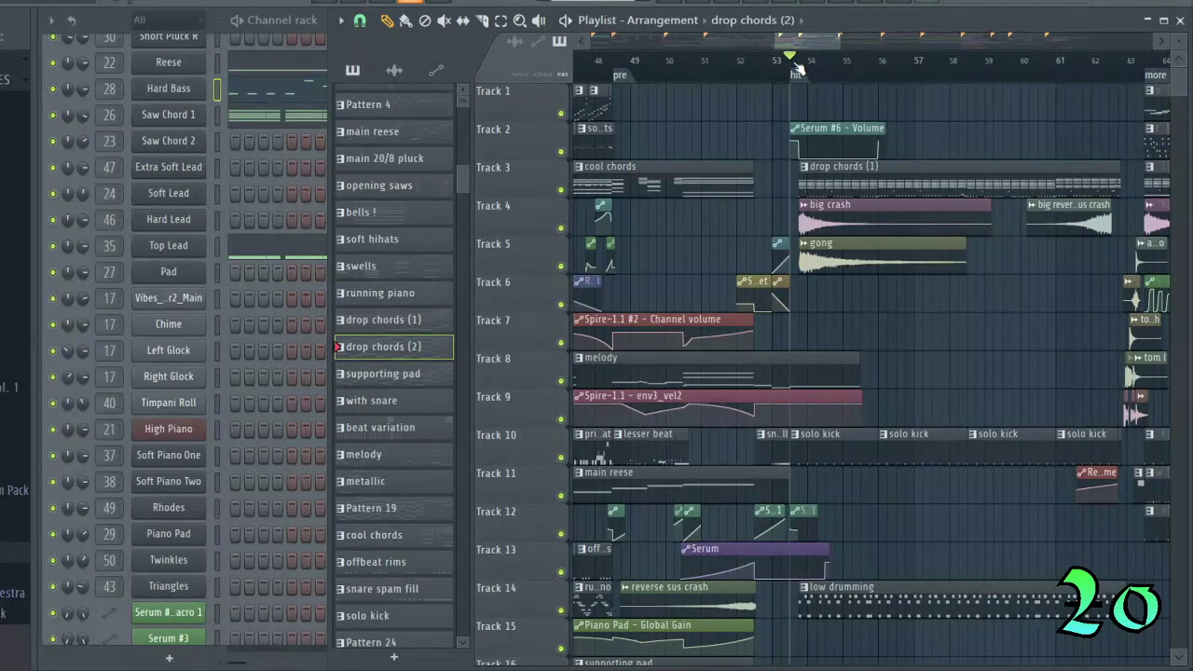
{"action": "right_click", "coordinate": [560, 456]}
{"action": "left_click", "coordinate": [561, 190]}
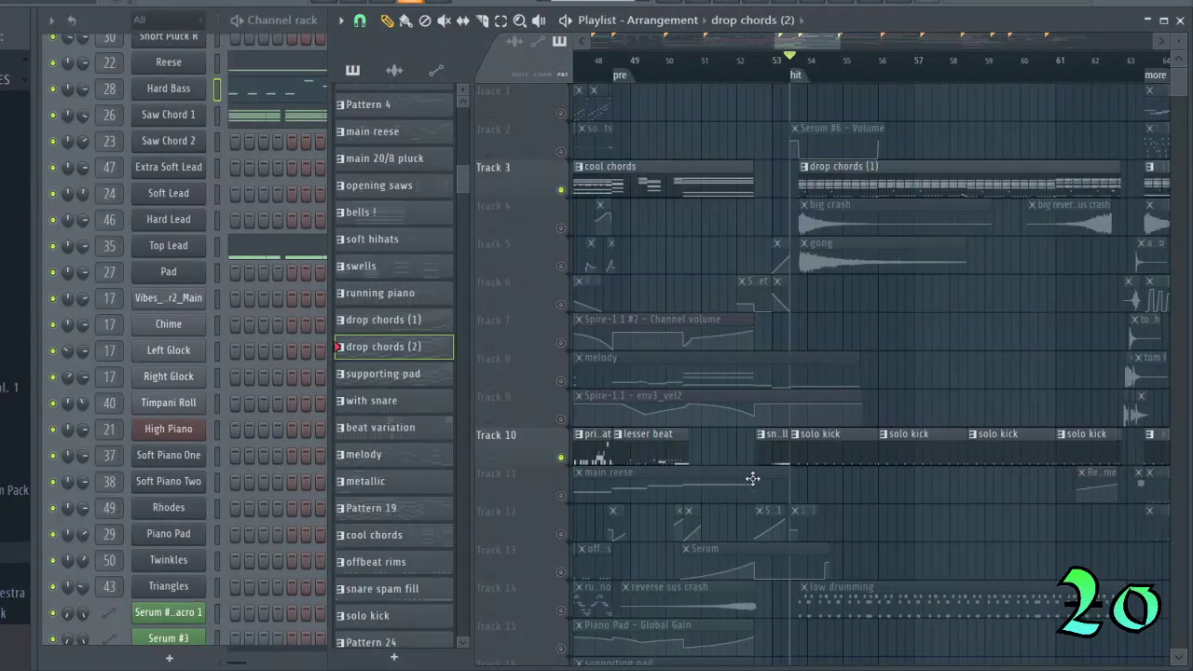
Add Track 14's low drumming and the crash and gong on Tracks 4 and 5, and audition from the hit marker.
{"action": "left_click", "coordinate": [561, 610]}
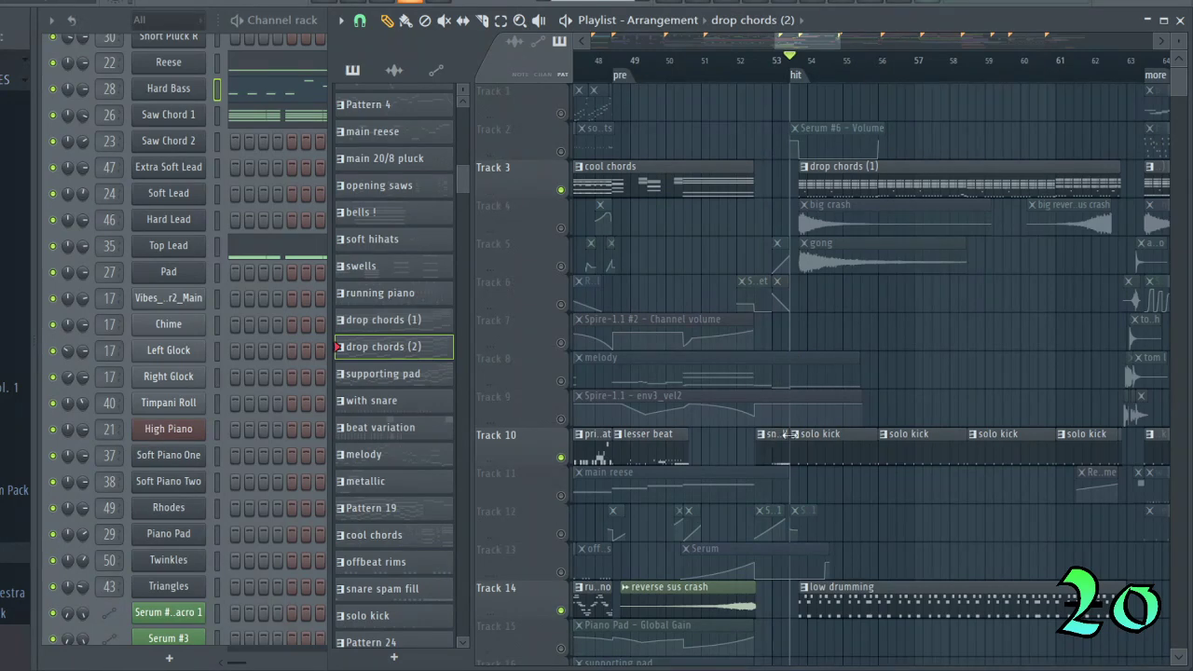
{"action": "left_click", "coordinate": [560, 227]}
{"action": "left_click", "coordinate": [560, 265]}
{"action": "key", "text": "space"}
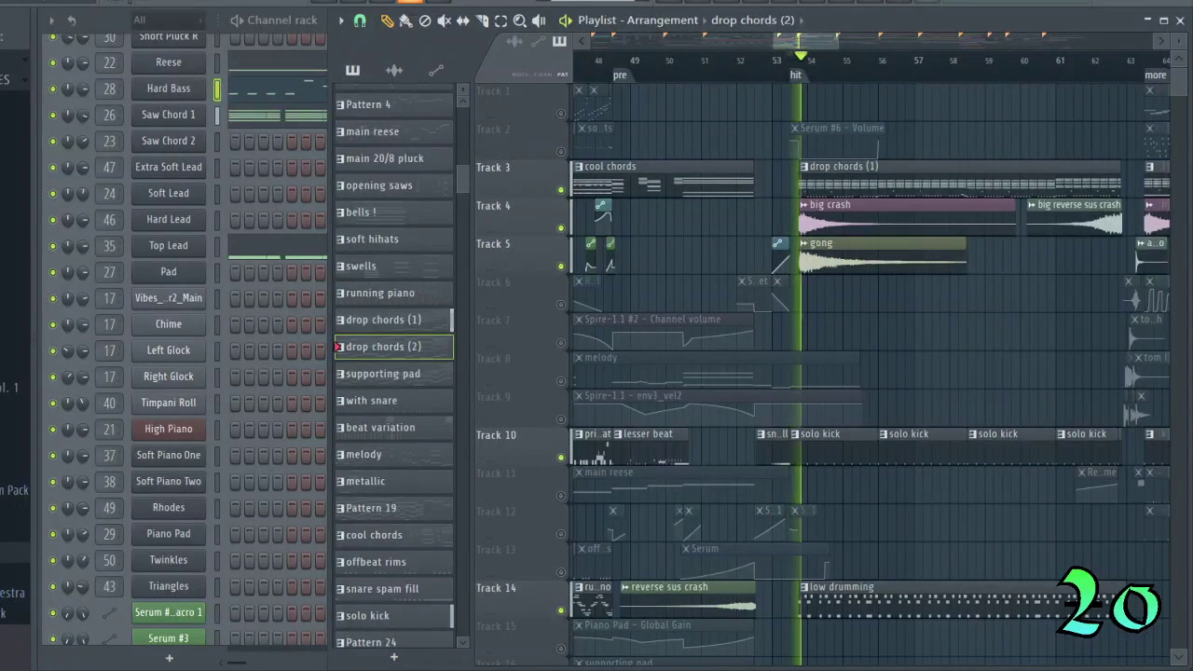
{"action": "key", "text": "space"}
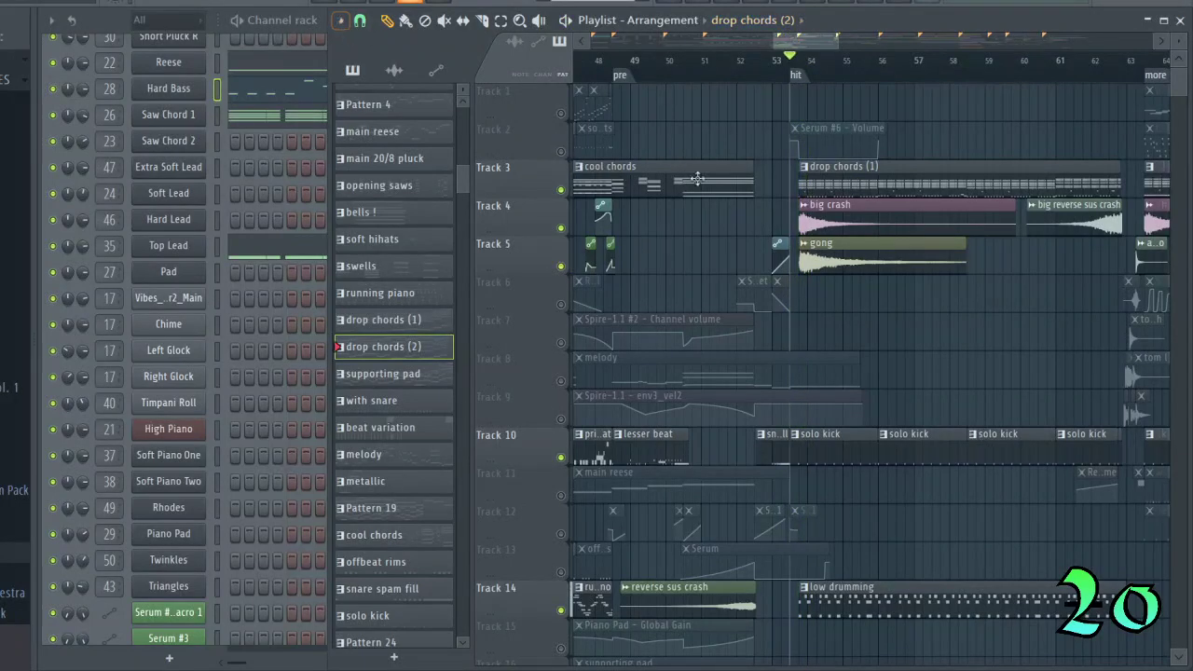
Move playback to the shift marker, enable Track 11's drop melody, and play the section with the chords and shift beat.
{"action": "left_click_drag", "start_coordinate": [811, 42], "coordinate": [895, 61]}
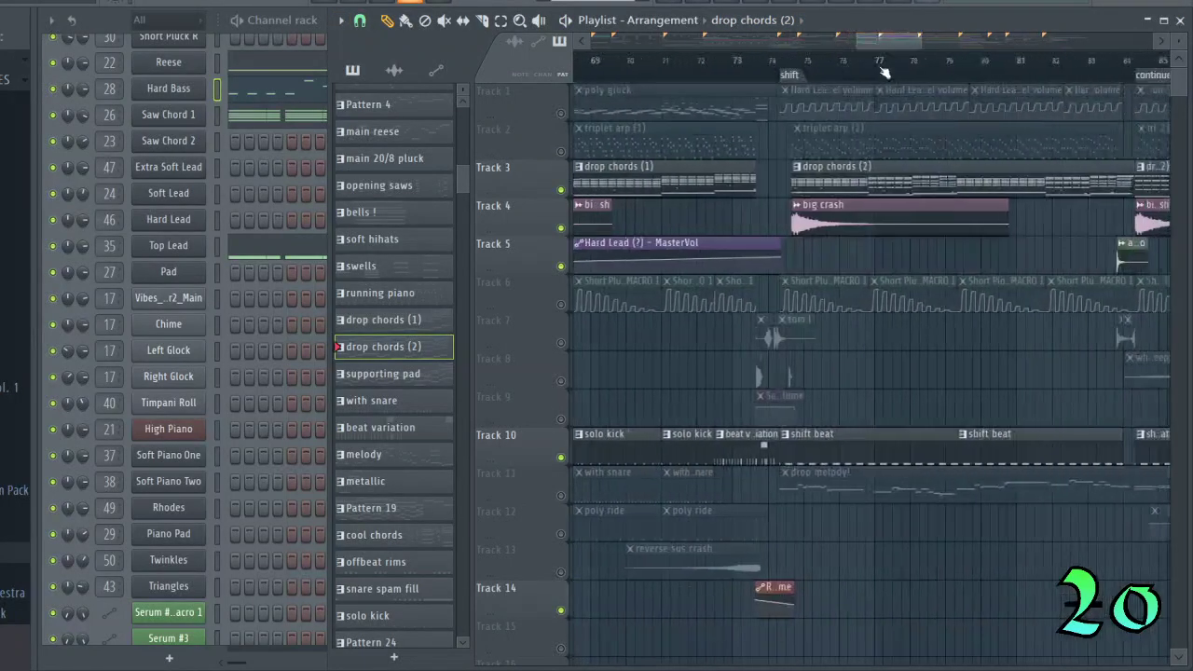
{"action": "left_click", "coordinate": [798, 76]}
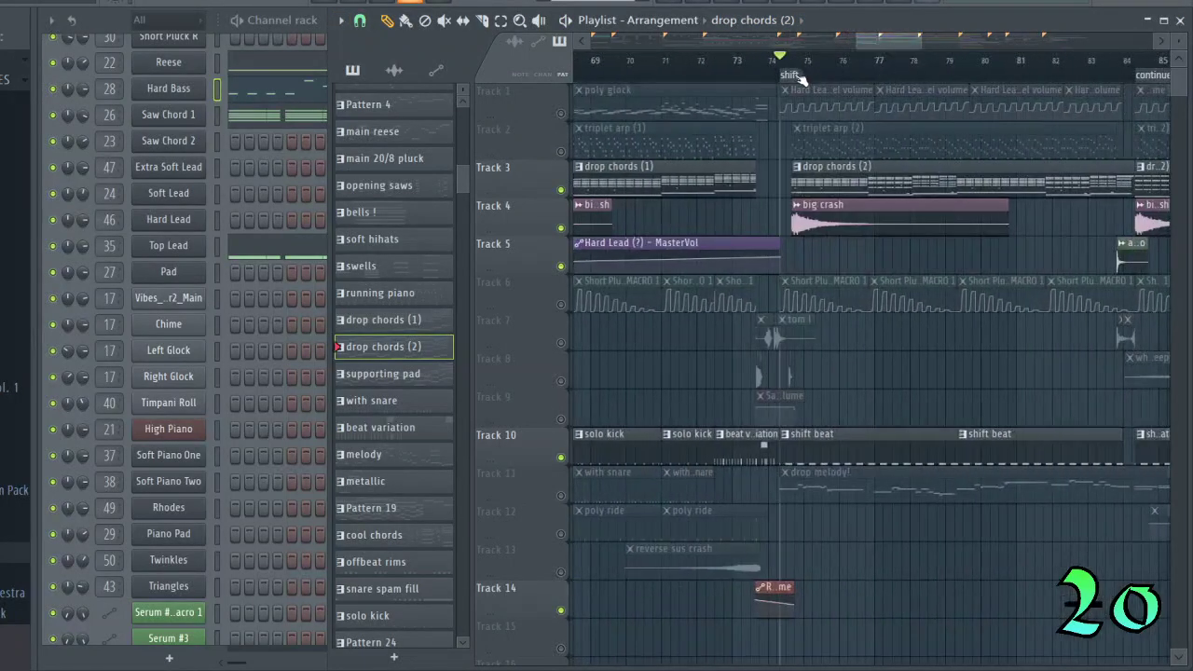
{"action": "left_click", "coordinate": [561, 495]}
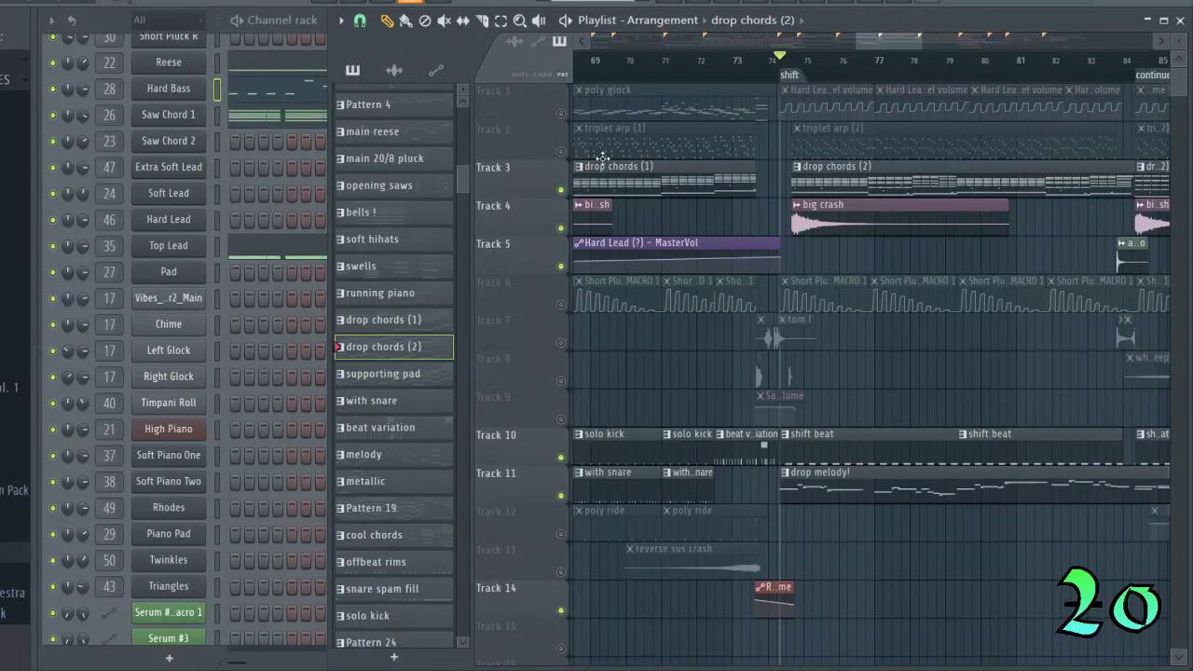
{"action": "key", "text": "space"}
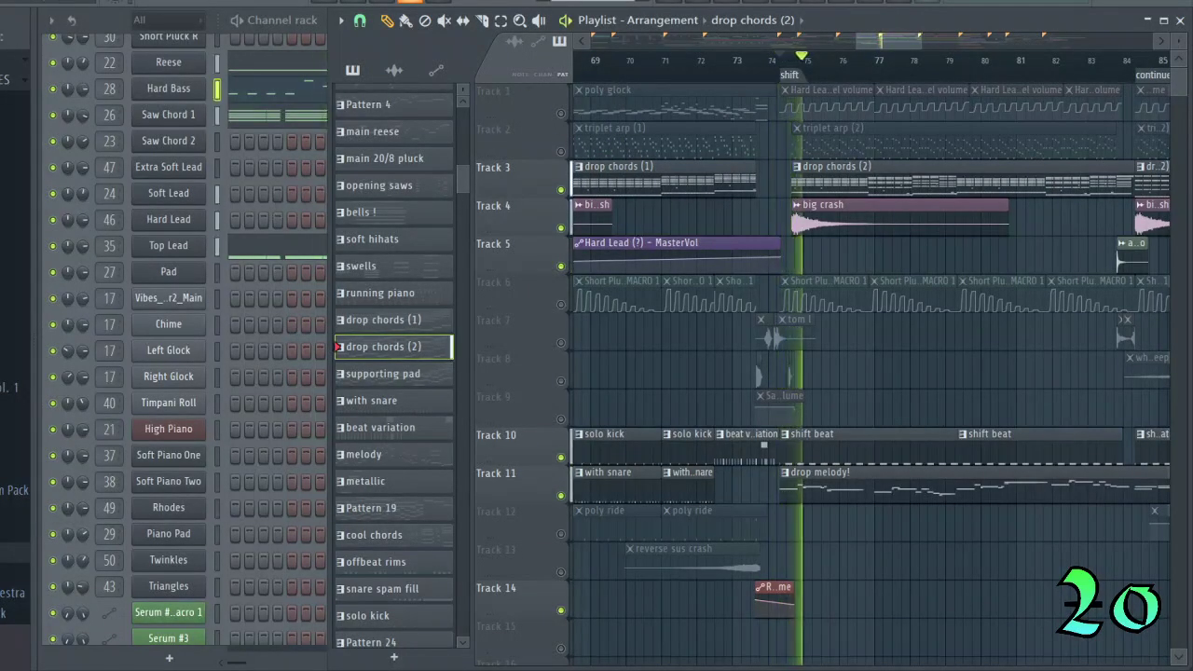
Stop the playback at the "shift" section and play the arrangement from bar 83, just ahead of the "continue" marker.
{"action": "key", "text": "space"}
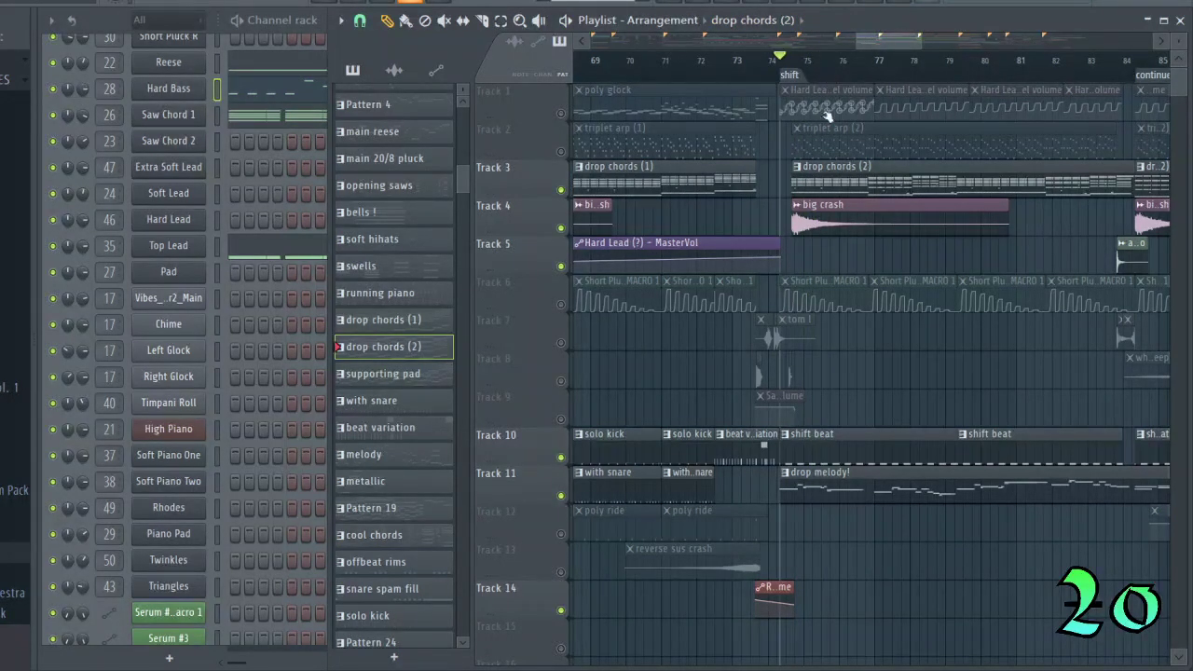
{"action": "left_click_drag", "start_coordinate": [896, 39], "coordinate": [940, 58]}
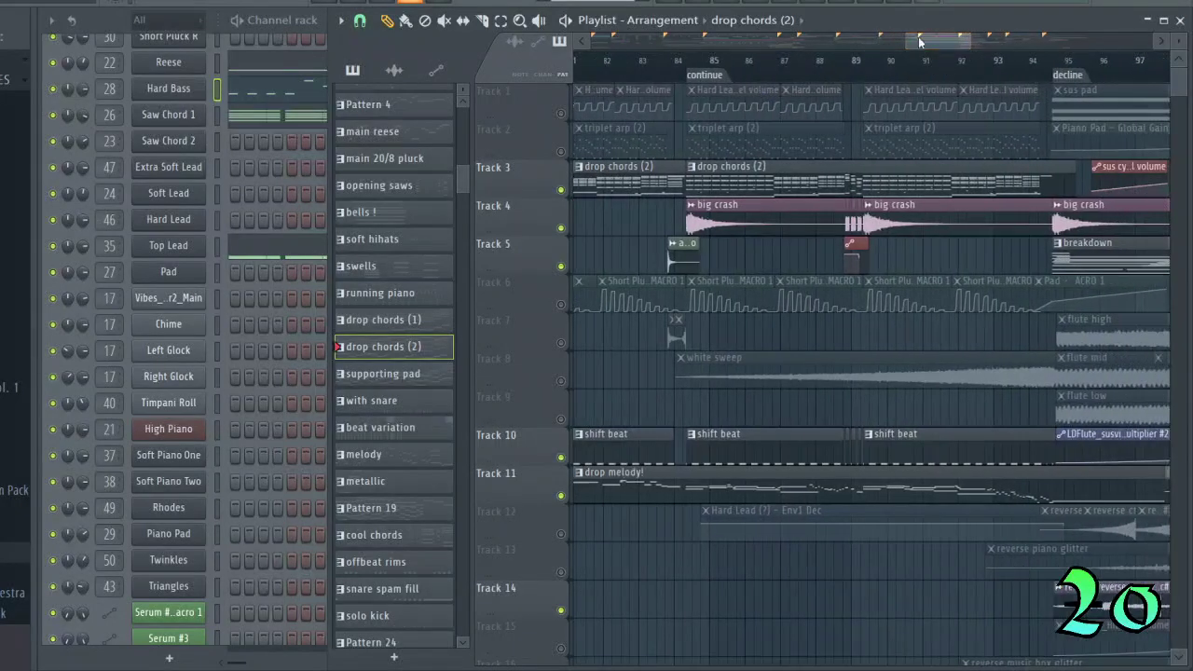
{"action": "left_click", "coordinate": [732, 59]}
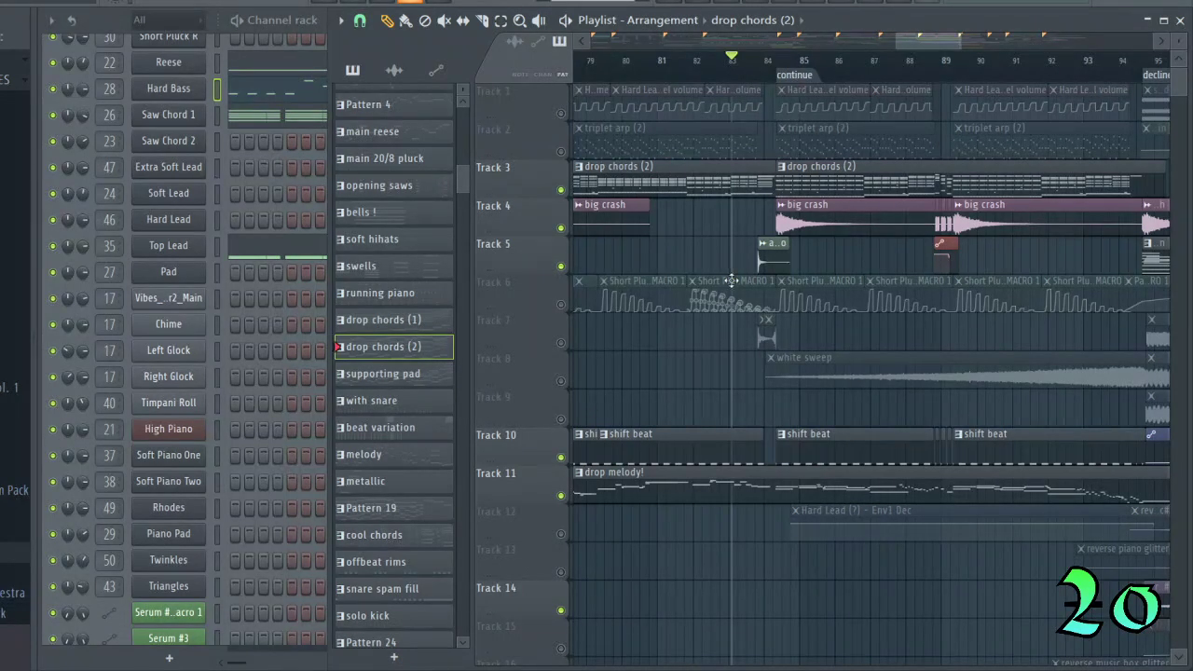
{"action": "left_click_drag", "start_coordinate": [751, 71], "coordinate": [753, 73]}
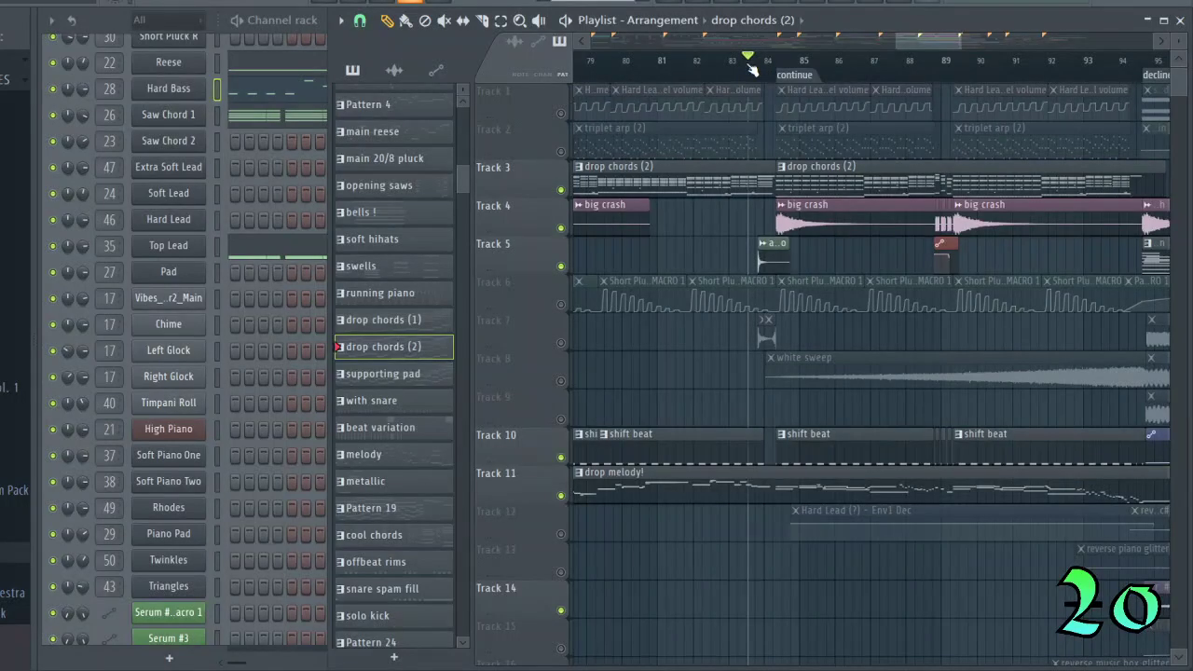
{"action": "mouse_move", "coordinate": [744, 73]}
{"action": "left_mouse_down"}
{"action": "mouse_move", "coordinate": [763, 81]}
{"action": "mouse_move", "coordinate": [752, 82]}
{"action": "left_mouse_up"}
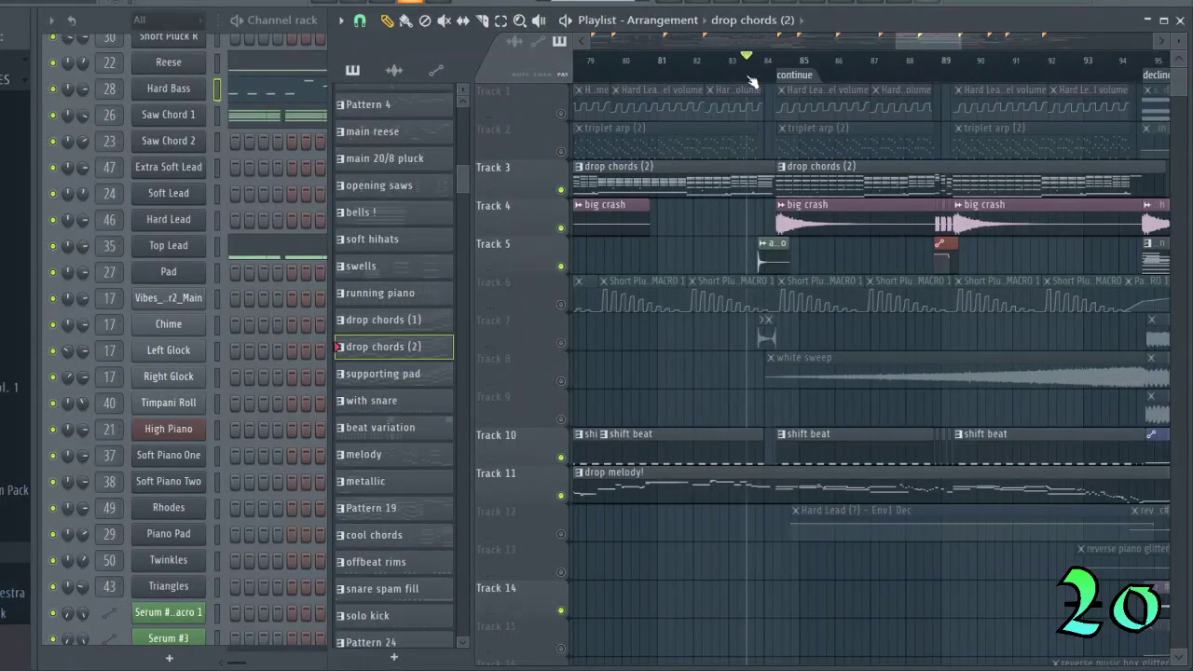
{"action": "left_click_drag", "start_coordinate": [925, 40], "coordinate": [920, 40]}
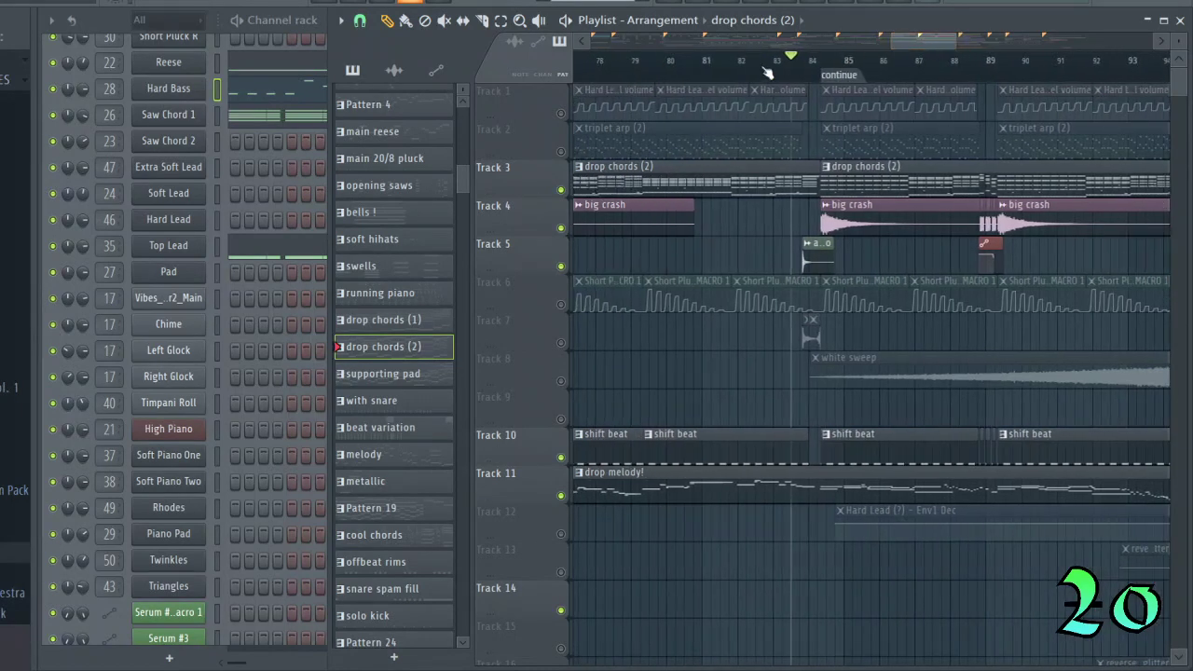
{"action": "mouse_move", "coordinate": [769, 72]}
{"action": "left_mouse_down"}
{"action": "mouse_move", "coordinate": [821, 72]}
{"action": "mouse_move", "coordinate": [779, 73]}
{"action": "left_mouse_up"}
{"action": "key", "text": "space"}
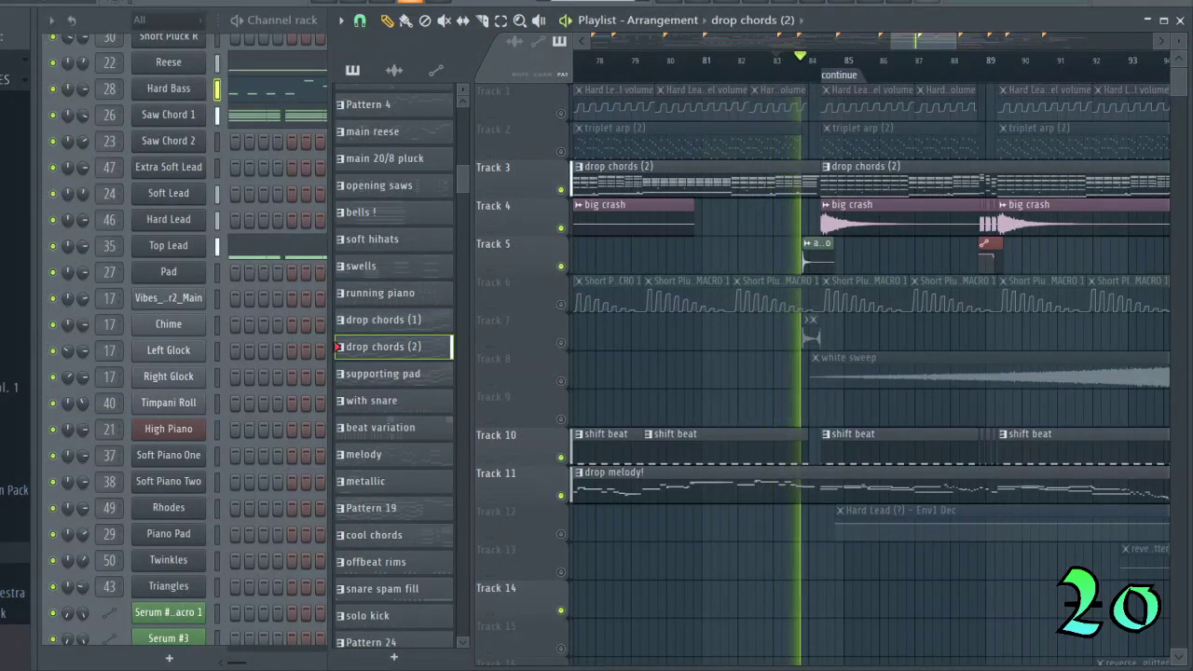
{"action": "key", "text": "space"}
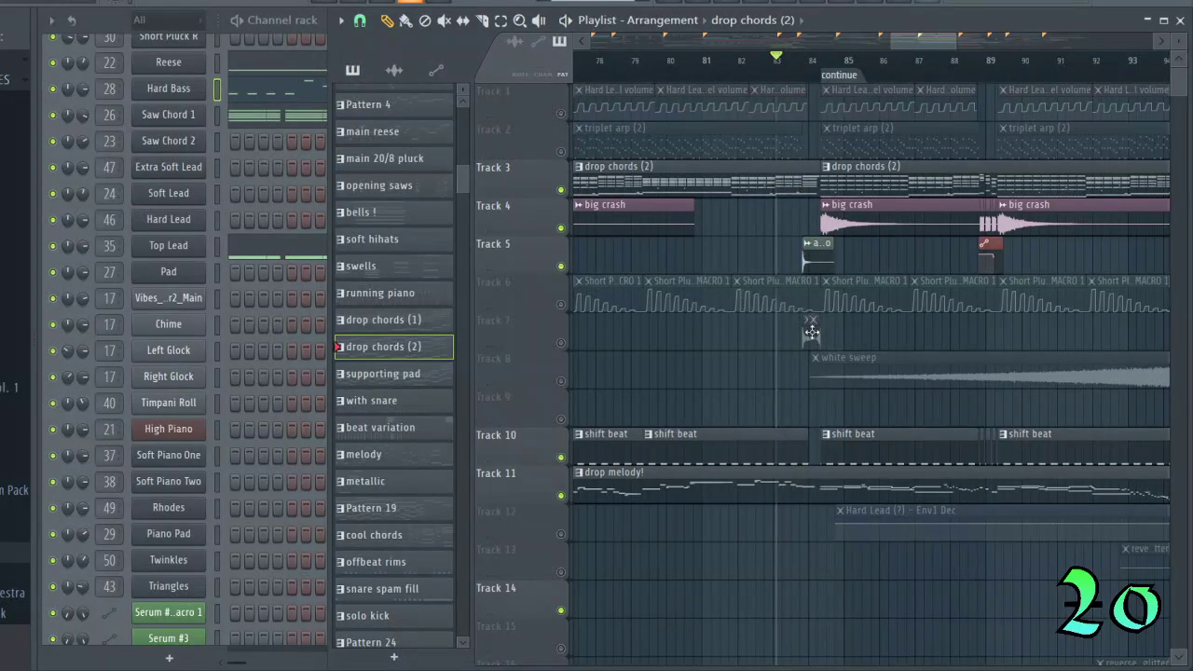
Play the arrangement from shortly before bar 88 into the chopped big crash hits around bar 89.
{"action": "left_click", "coordinate": [804, 80]}
{"action": "left_click_drag", "start_coordinate": [807, 82], "coordinate": [824, 80]}
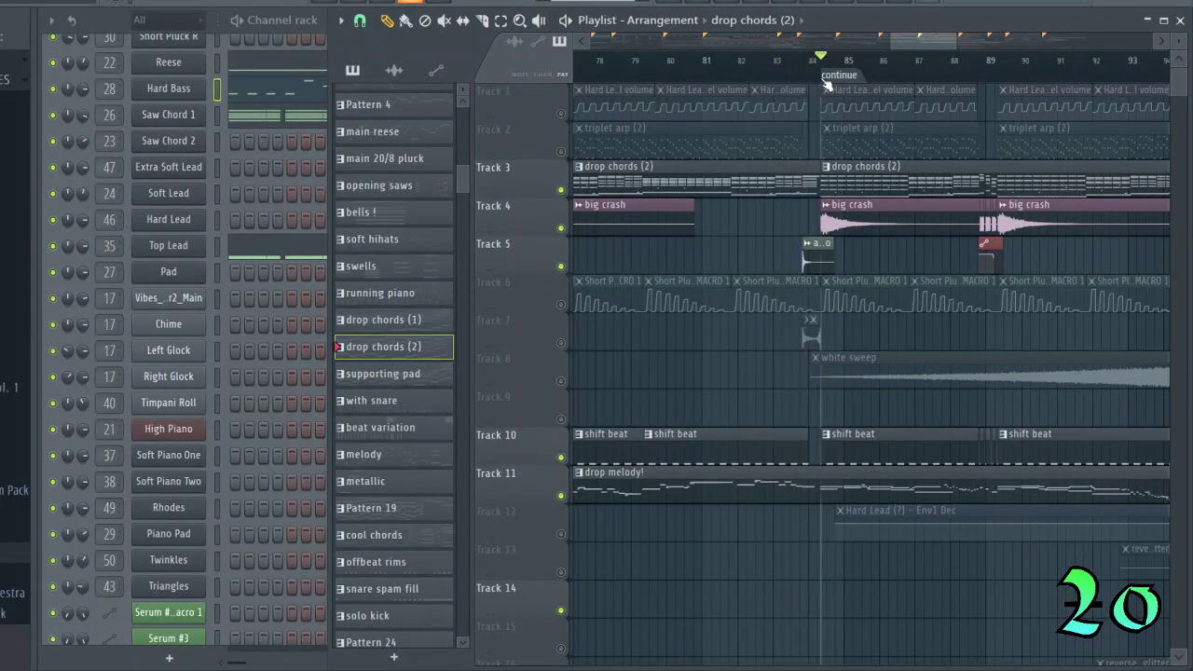
{"action": "scroll", "coordinate": [937, 42], "scroll_direction": "up", "scroll_amount": 3}
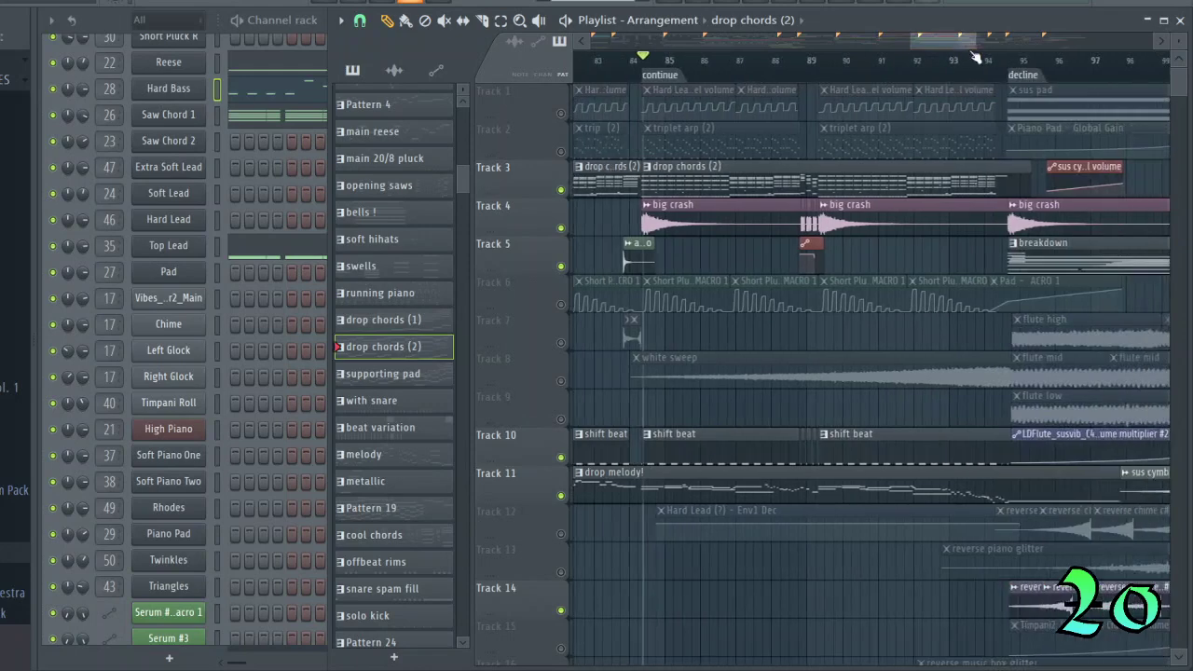
{"action": "left_click_drag", "start_coordinate": [941, 39], "coordinate": [945, 41]}
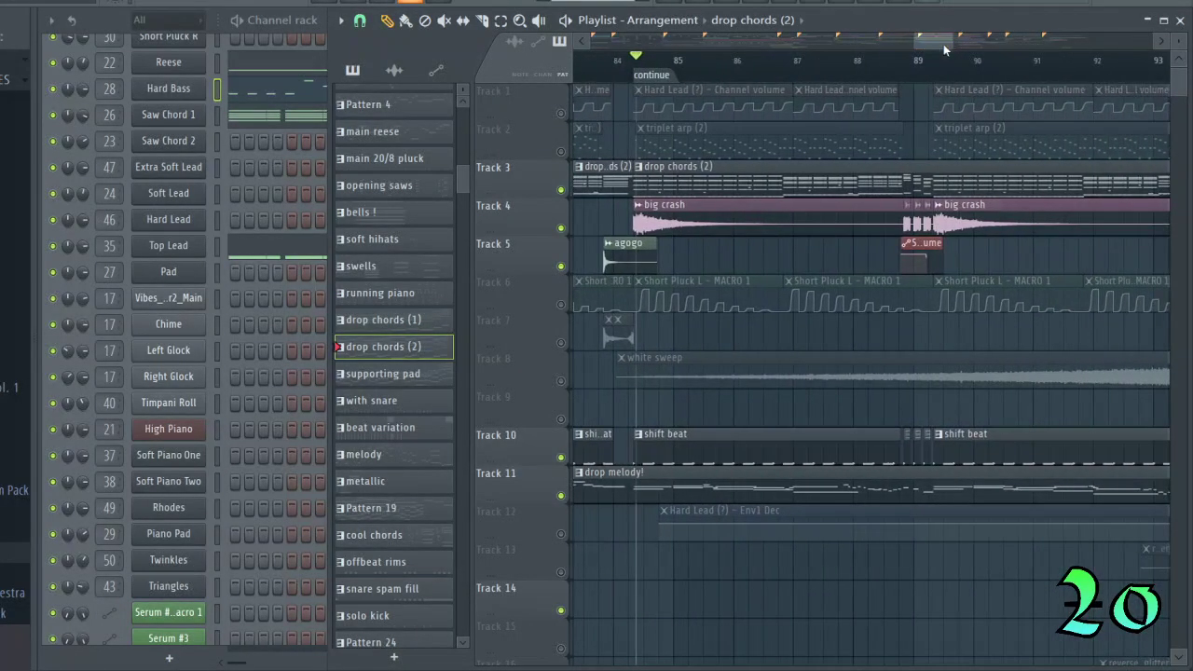
{"action": "mouse_move", "coordinate": [904, 80]}
{"action": "left_mouse_down"}
{"action": "mouse_move", "coordinate": [929, 80]}
{"action": "mouse_move", "coordinate": [881, 80]}
{"action": "mouse_move", "coordinate": [943, 82]}
{"action": "mouse_move", "coordinate": [889, 69]}
{"action": "left_mouse_up"}
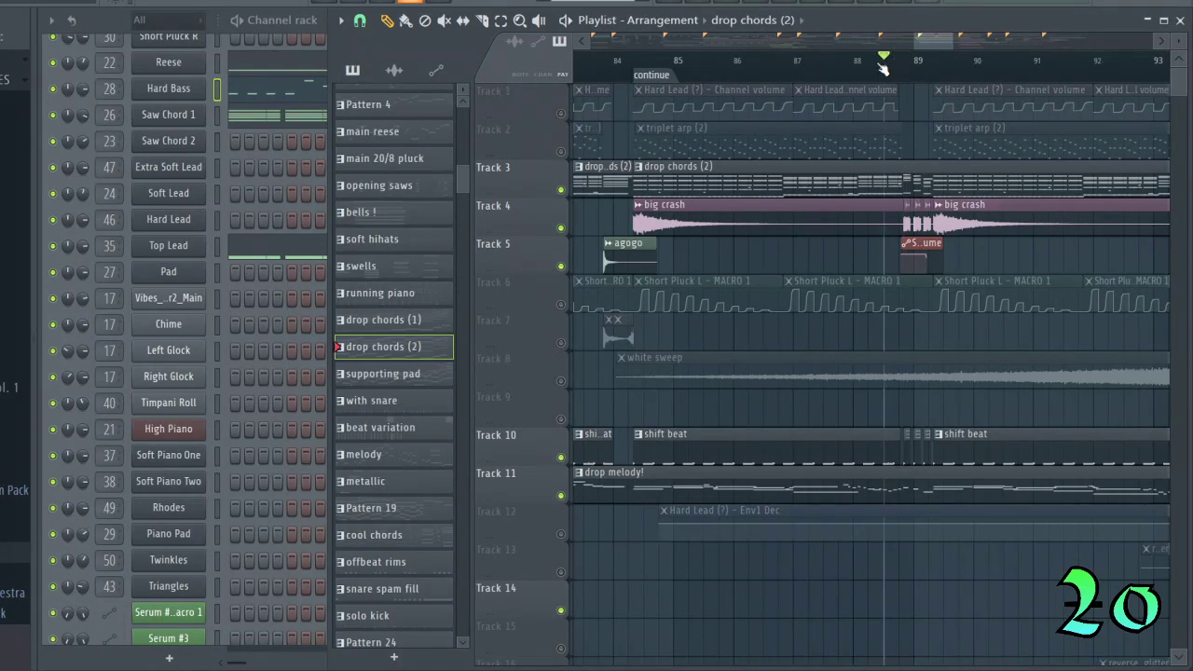
{"action": "mouse_move", "coordinate": [753, 75]}
{"action": "left_mouse_down"}
{"action": "mouse_move", "coordinate": [665, 84]}
{"action": "mouse_move", "coordinate": [908, 81]}
{"action": "mouse_move", "coordinate": [848, 78]}
{"action": "left_mouse_up"}
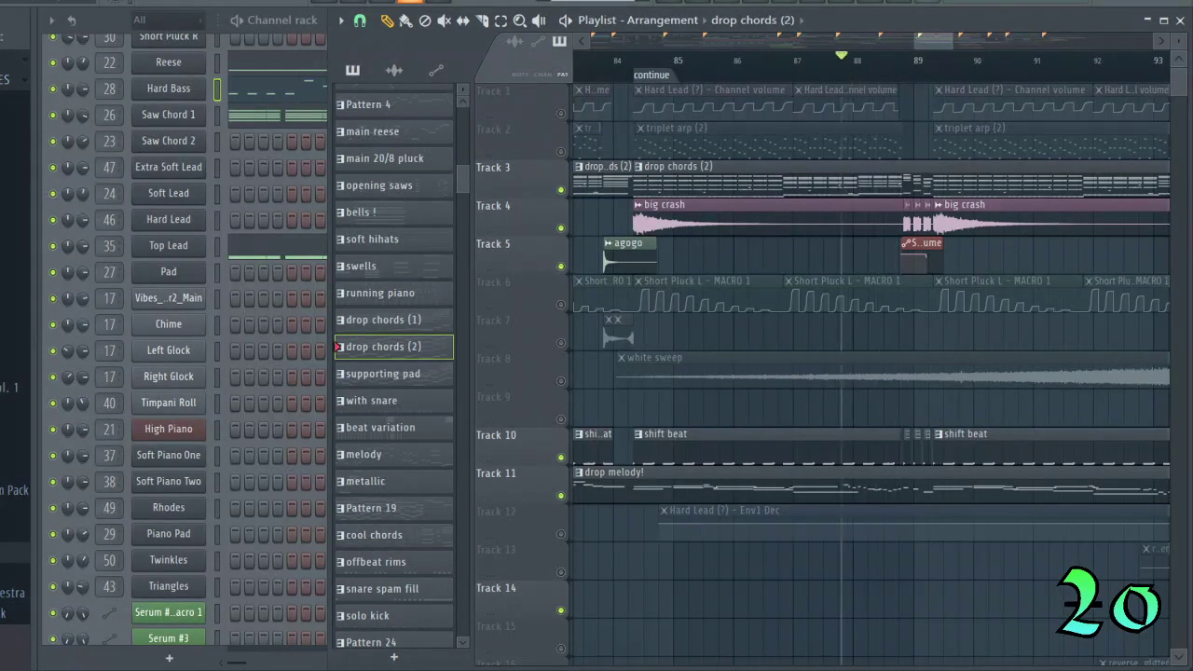
{"action": "key", "text": "space"}
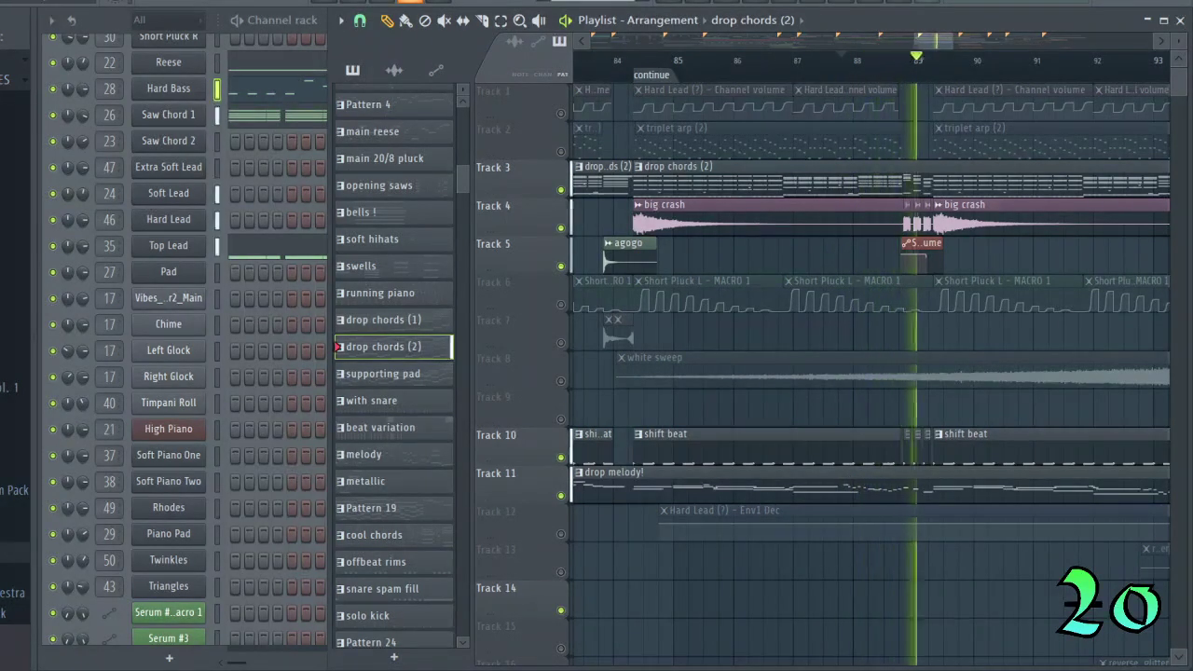
{"action": "key", "text": "space"}
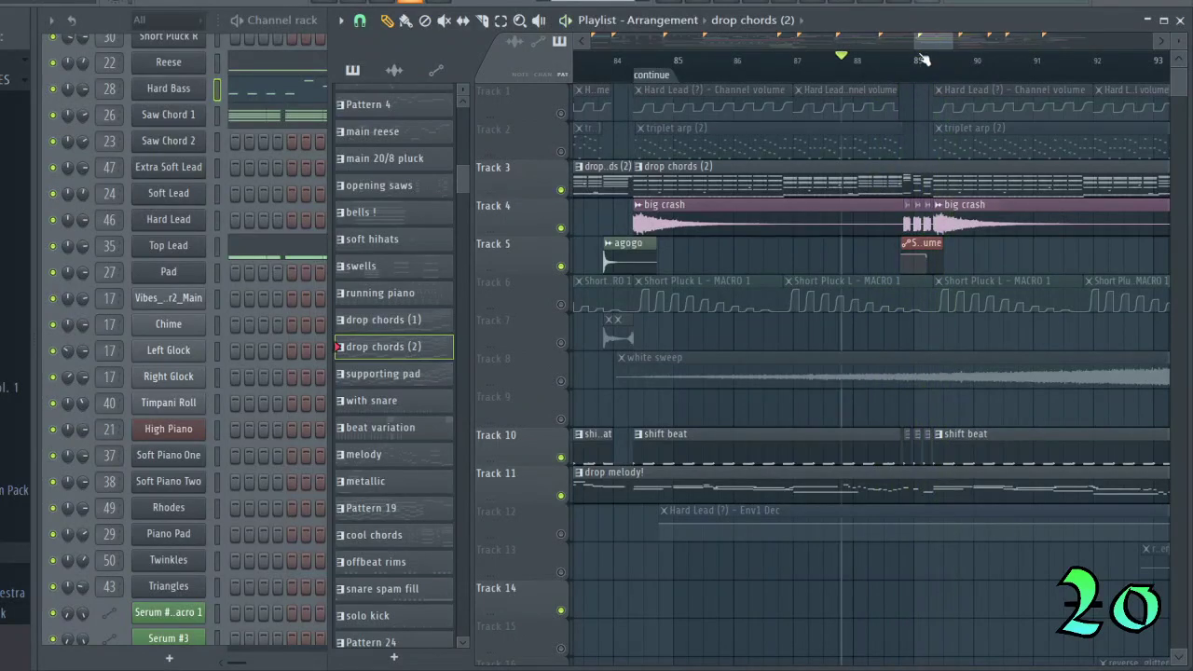
View the Saw Chord 1 notes of the drop chords (2) pattern at bars 17 to 21, then close the piano roll.
{"action": "scroll", "coordinate": [922, 60], "scroll_direction": "up", "scroll_amount": 2}
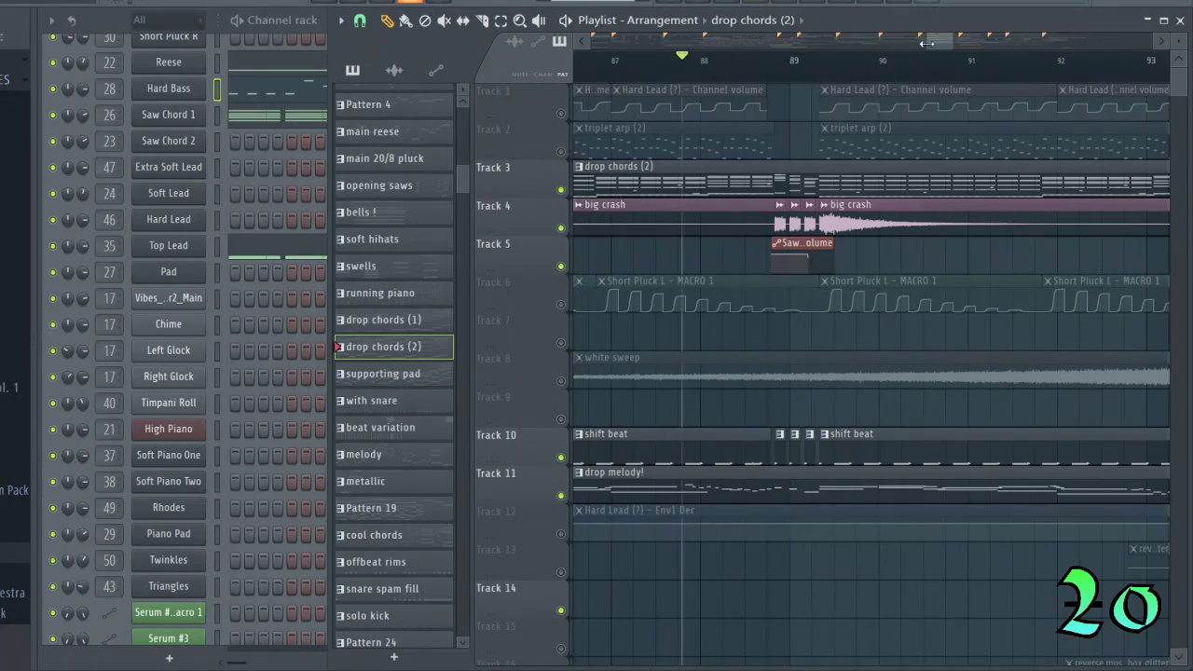
{"action": "left_click", "coordinate": [109, 56]}
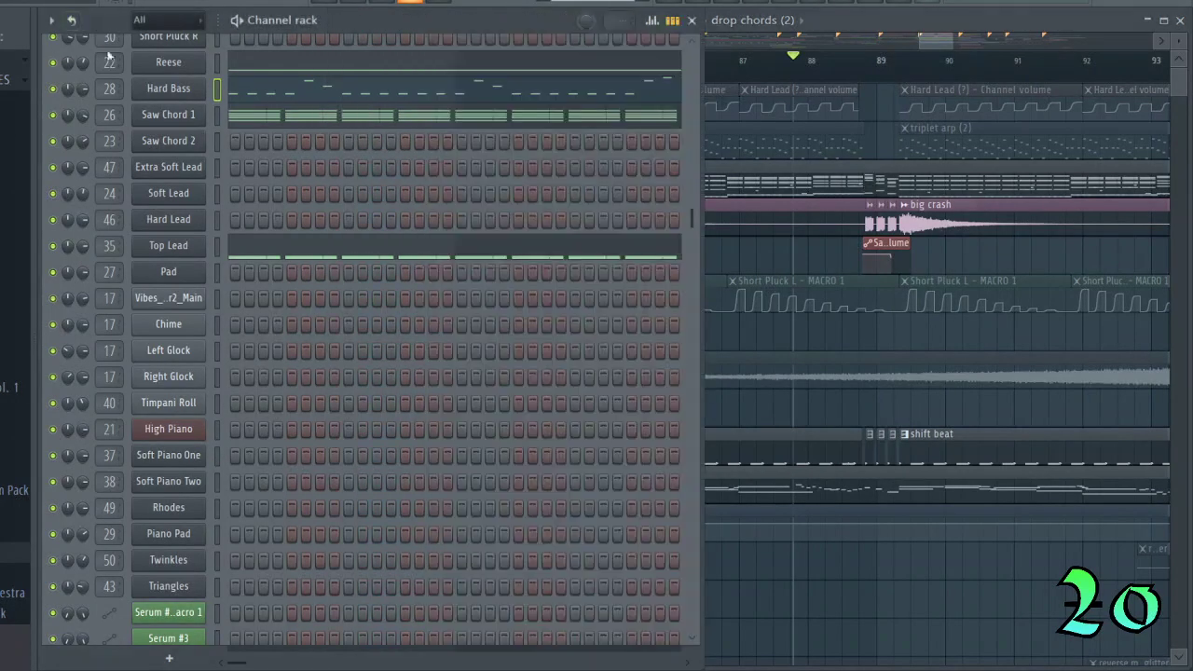
{"action": "left_click", "coordinate": [251, 119]}
{"action": "left_click_drag", "start_coordinate": [936, 206], "coordinate": [944, 207]}
{"action": "scroll", "coordinate": [926, 271], "scroll_direction": "up", "scroll_amount": 3}
{"action": "left_click", "coordinate": [1074, 184]}
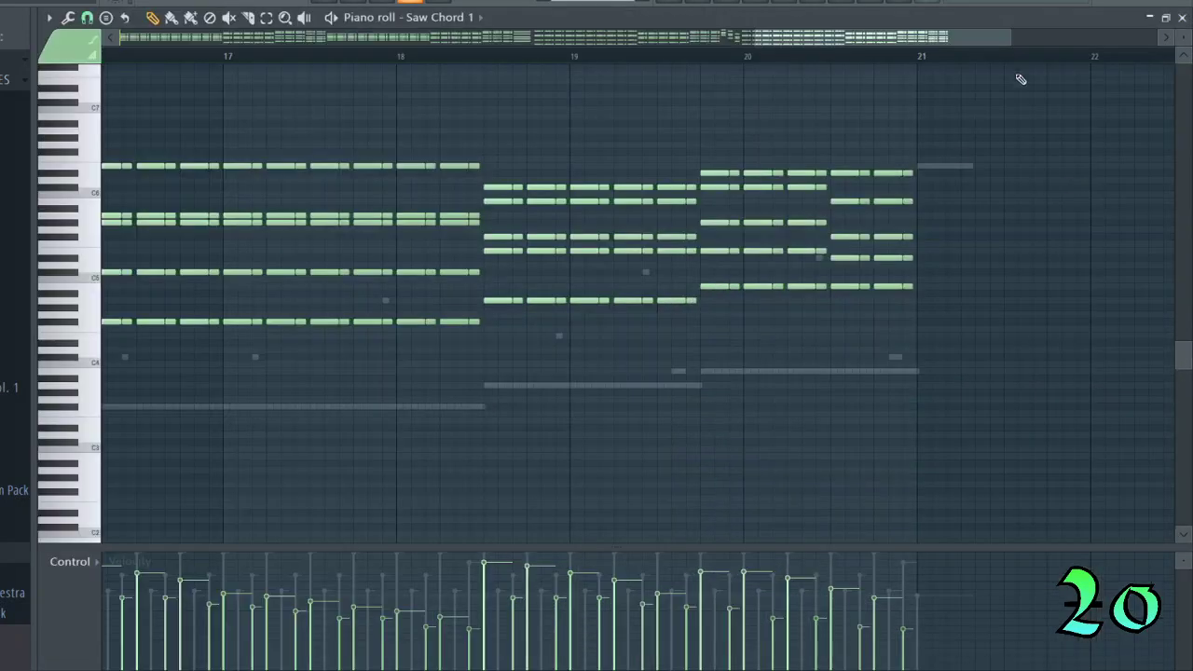
{"action": "left_click", "coordinate": [1165, 16]}
{"action": "left_click", "coordinate": [1088, 183]}
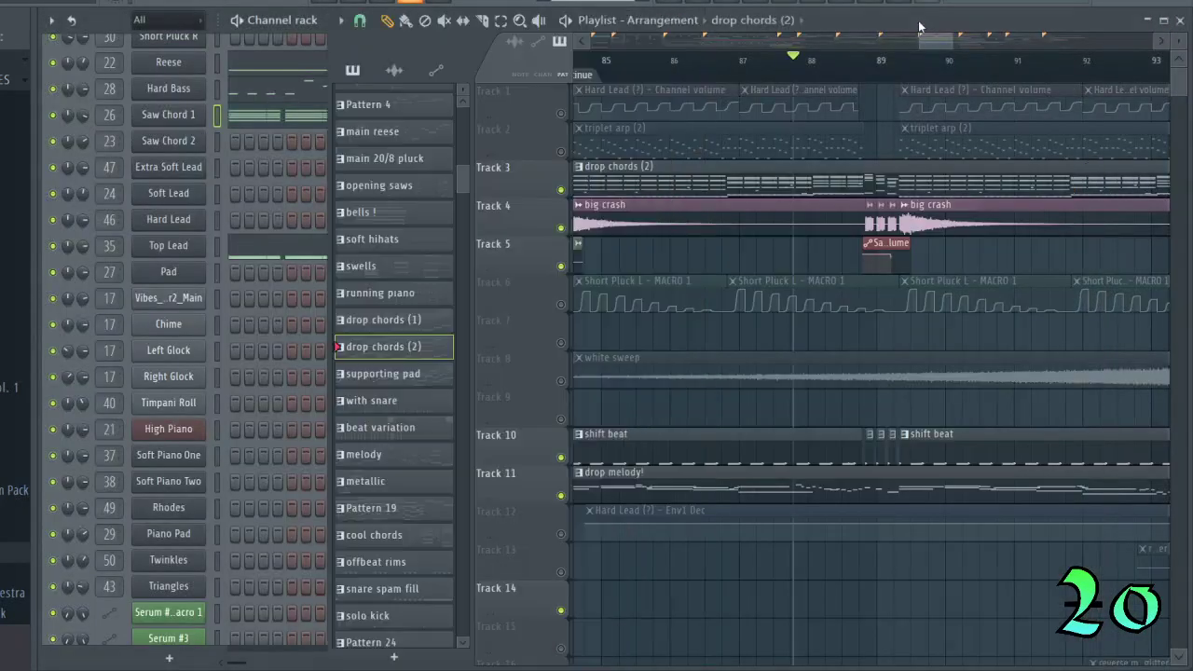
Reopen the Saw Chord 1 notes and examine the short chords between bars 15 and 16 with their note names readable.
{"action": "left_click", "coordinate": [110, 19]}
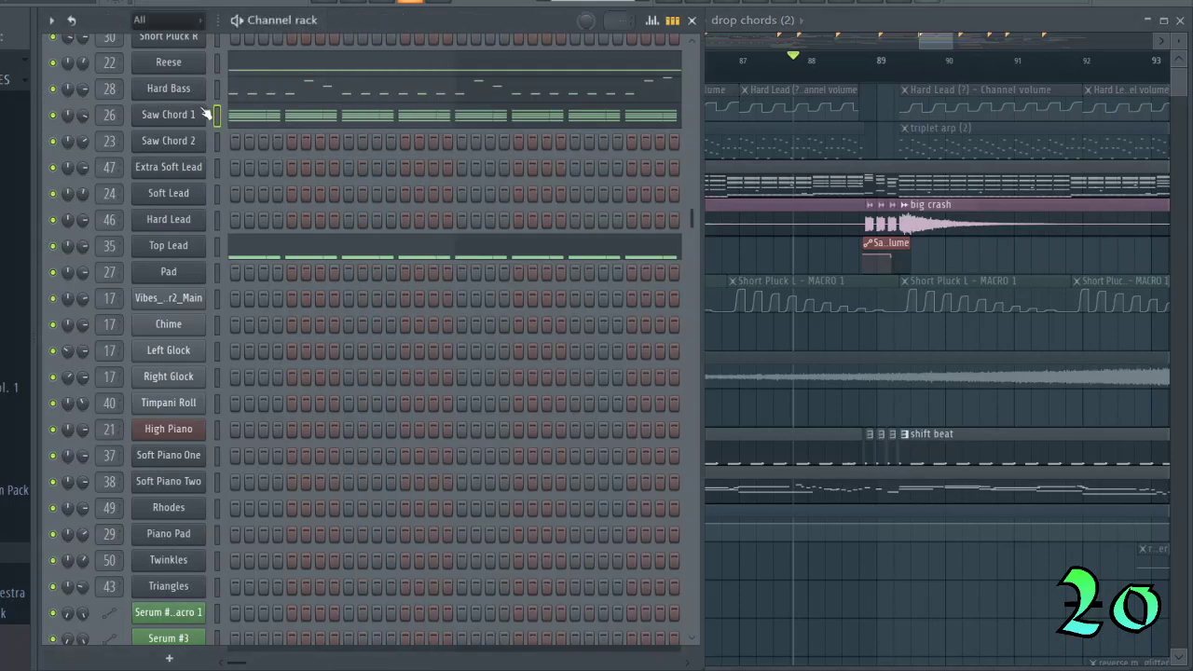
{"action": "left_click", "coordinate": [272, 111]}
{"action": "left_click_drag", "start_coordinate": [580, 207], "coordinate": [841, 208]}
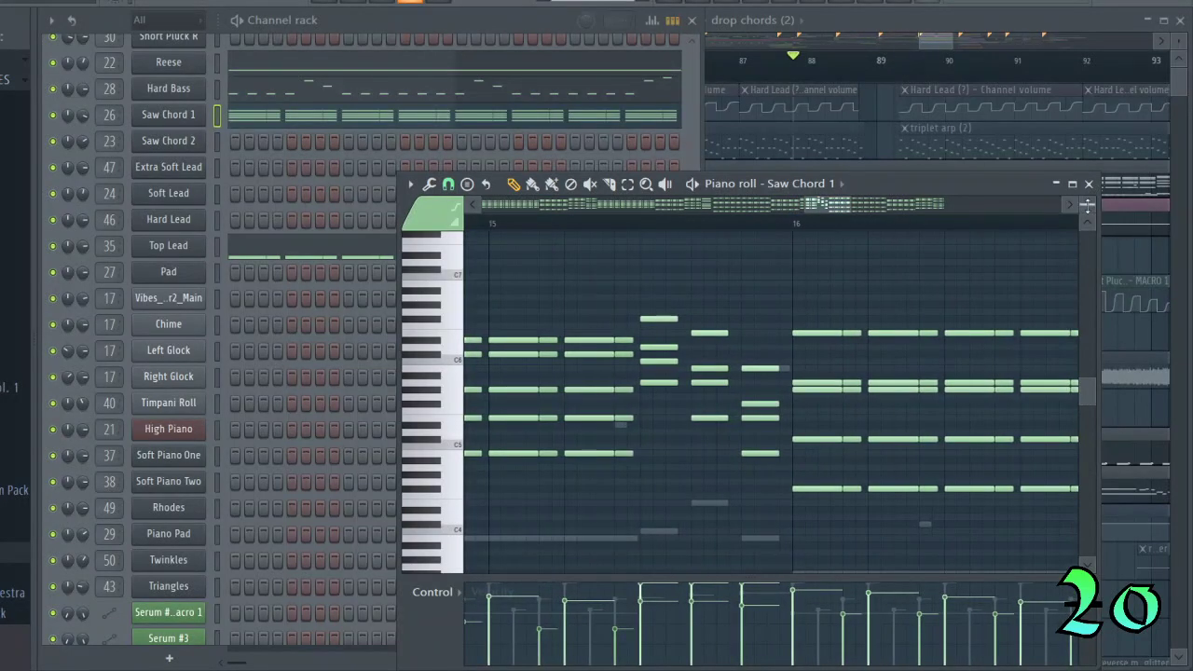
{"action": "left_click_drag", "start_coordinate": [1087, 204], "coordinate": [1087, 246]}
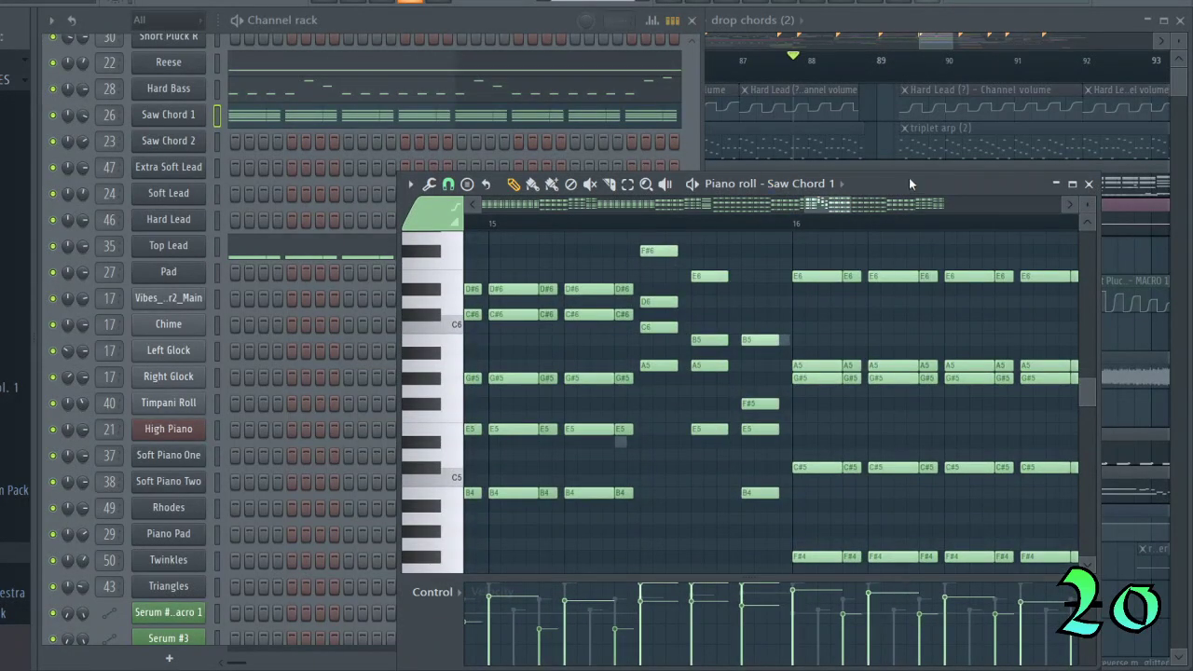
{"action": "left_click_drag", "start_coordinate": [908, 183], "coordinate": [911, 132]}
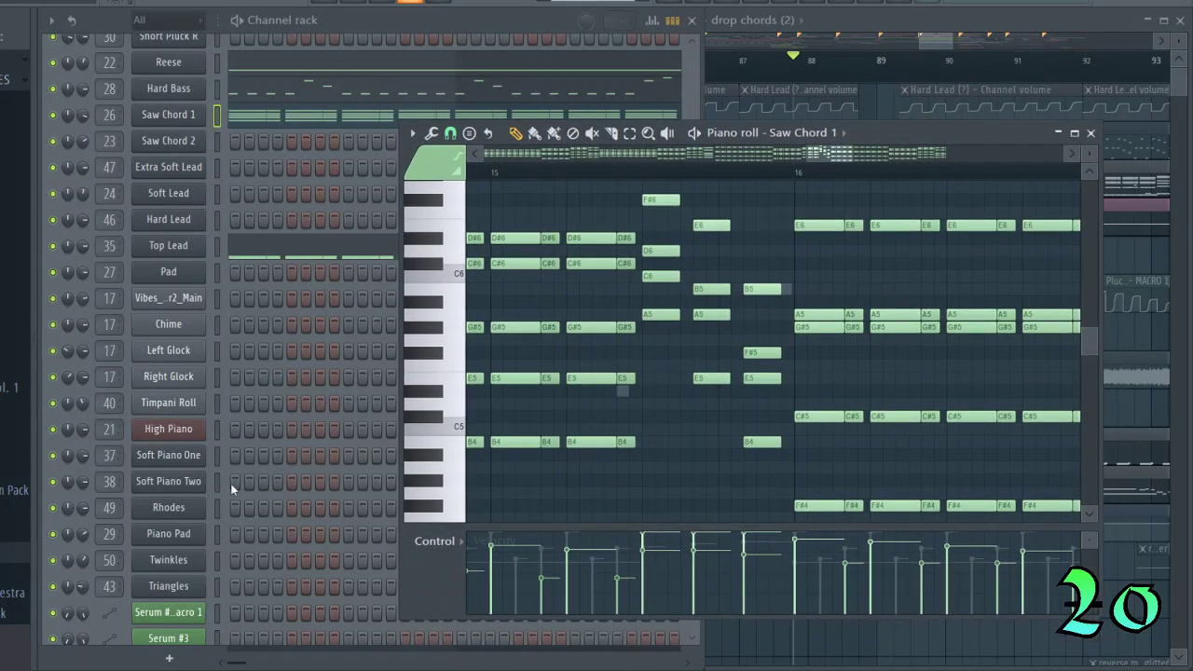
Select the Rhodes channel and close the Saw Chord 1 piano roll.
{"action": "left_click", "coordinate": [214, 510]}
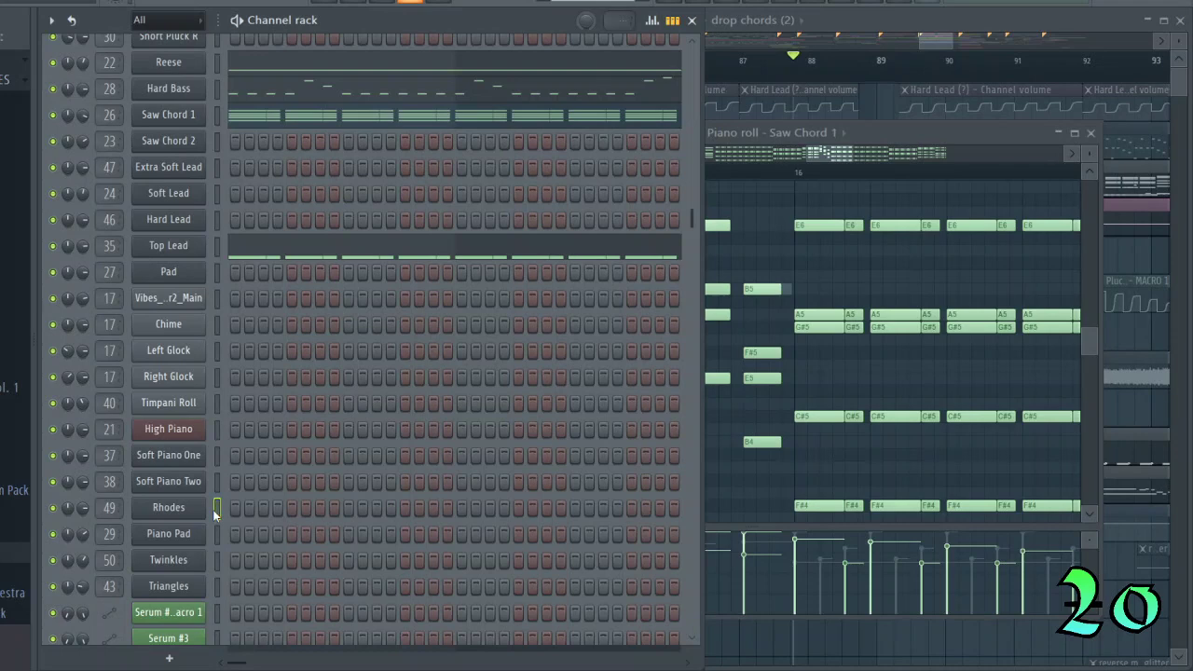
{"action": "left_click", "coordinate": [943, 131]}
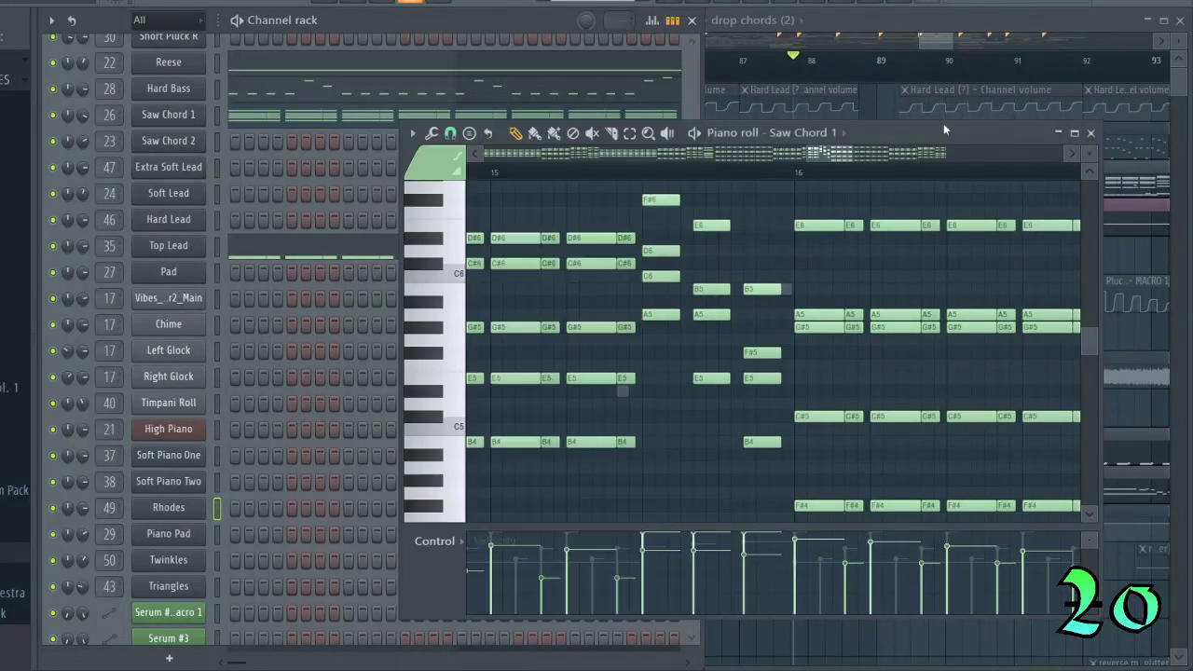
{"action": "left_click", "coordinate": [1090, 132]}
Solo Tracks 2 and 6, holding the triplet arp and the Short Pluck L macro, and play them from the "more" marker.
{"action": "left_click", "coordinate": [941, 48]}
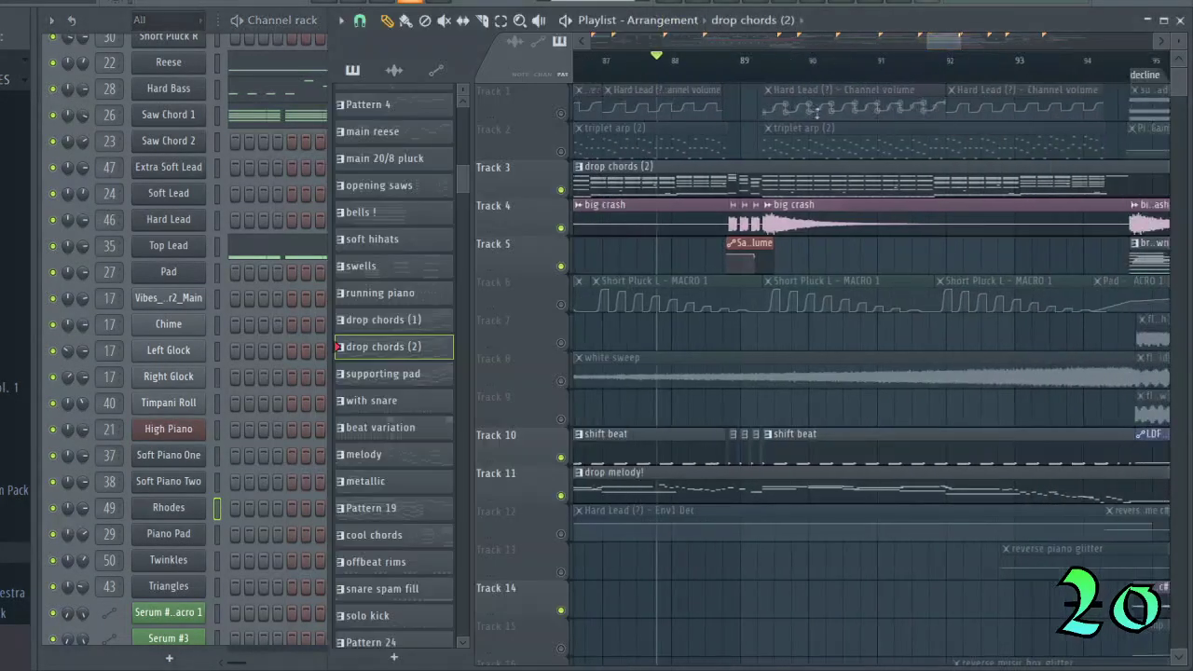
{"action": "left_click_drag", "start_coordinate": [944, 43], "coordinate": [841, 53]}
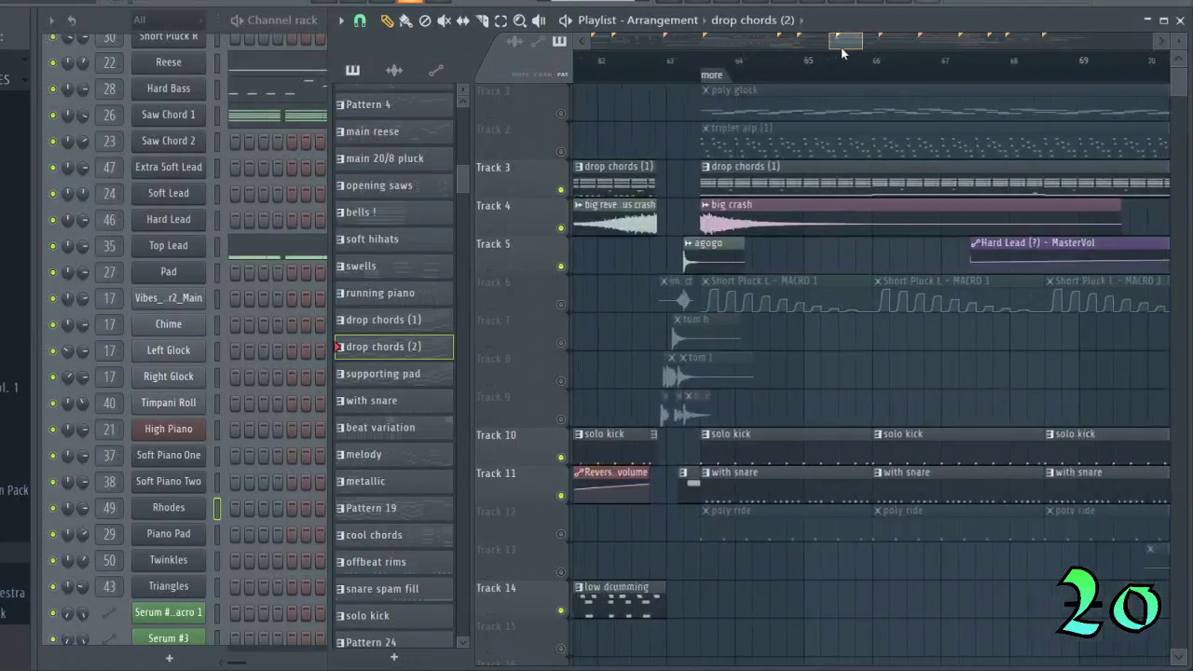
{"action": "left_click", "coordinate": [717, 74]}
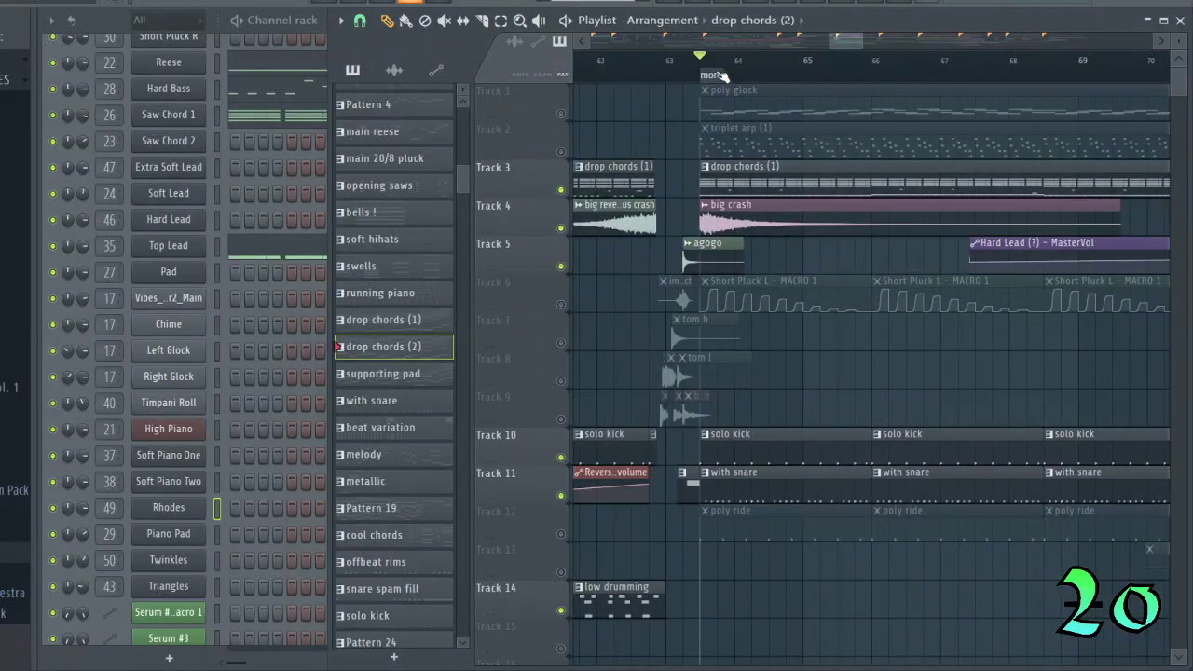
{"action": "right_click", "coordinate": [560, 151]}
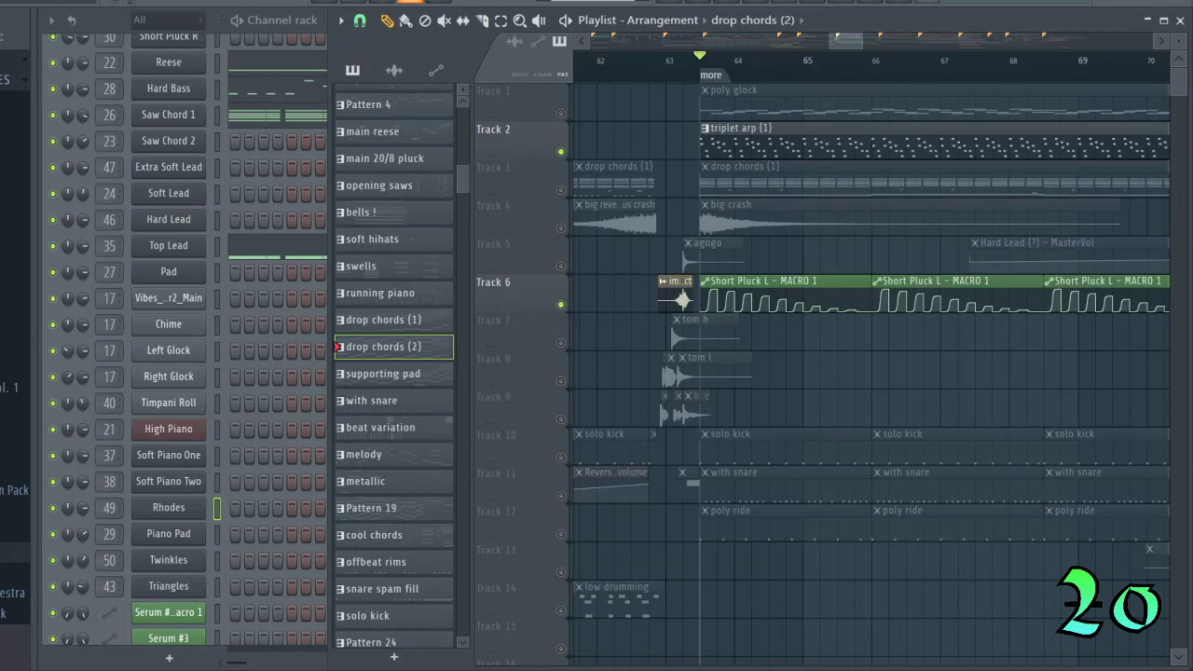
{"action": "key", "text": "space"}
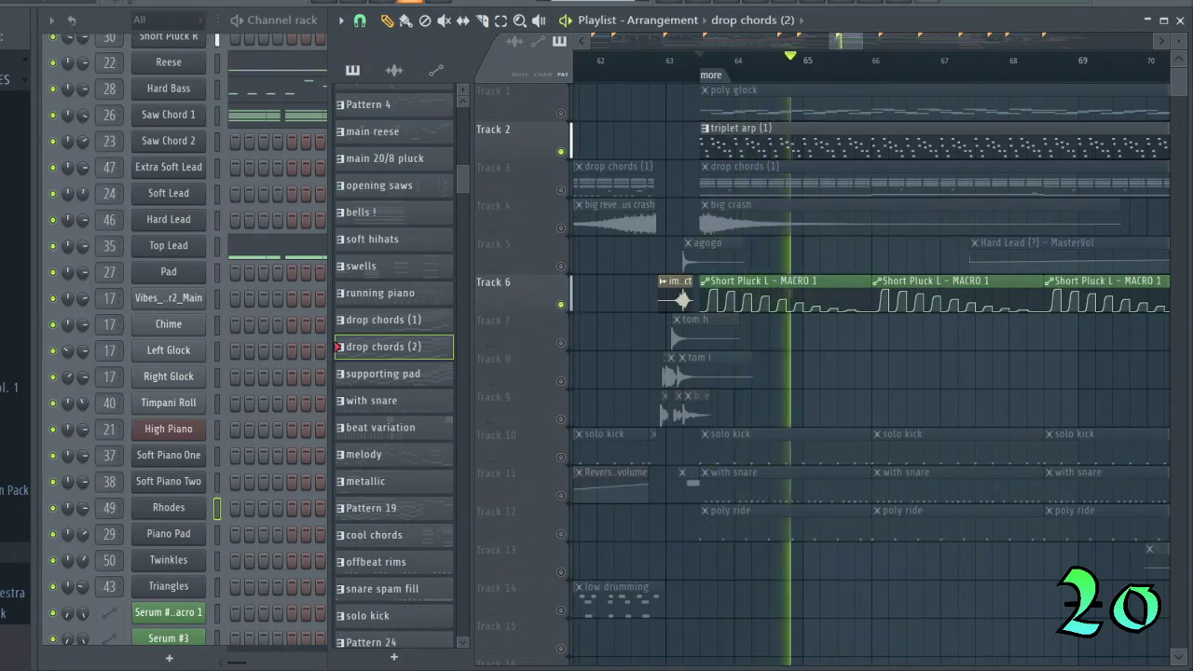
{"action": "key", "text": "space"}
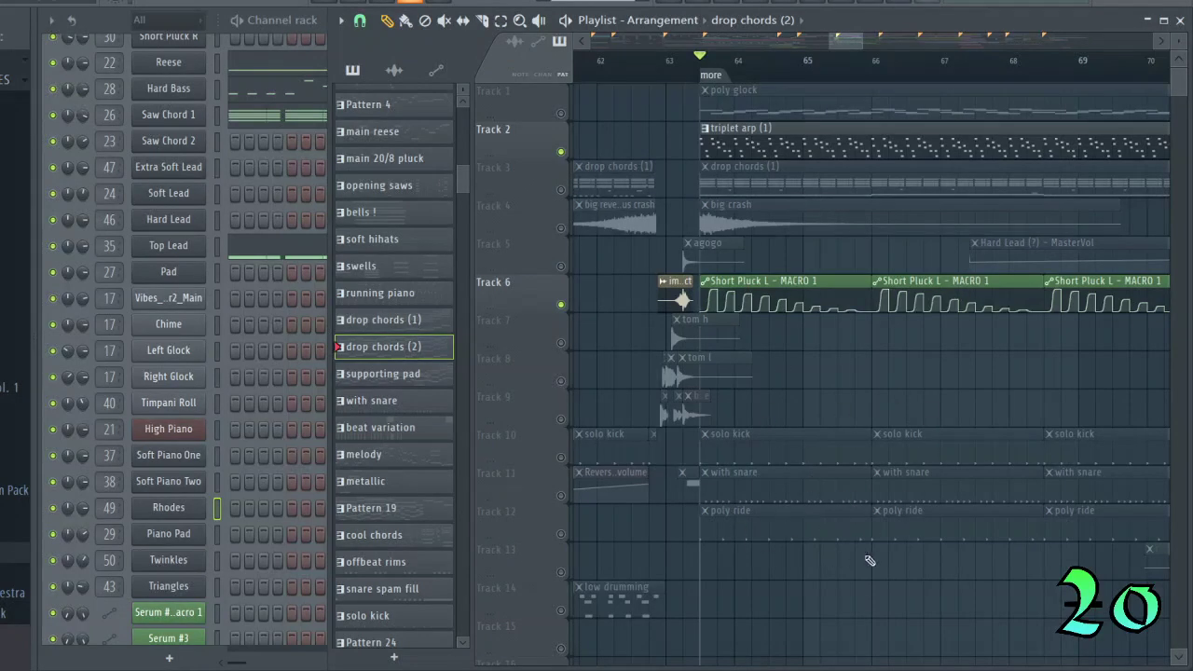
Replay the soloed arp from the "more" marker, play triplet arp (2) just after the "shift" marker, and go to the "decline" section.
{"action": "key", "text": "space"}
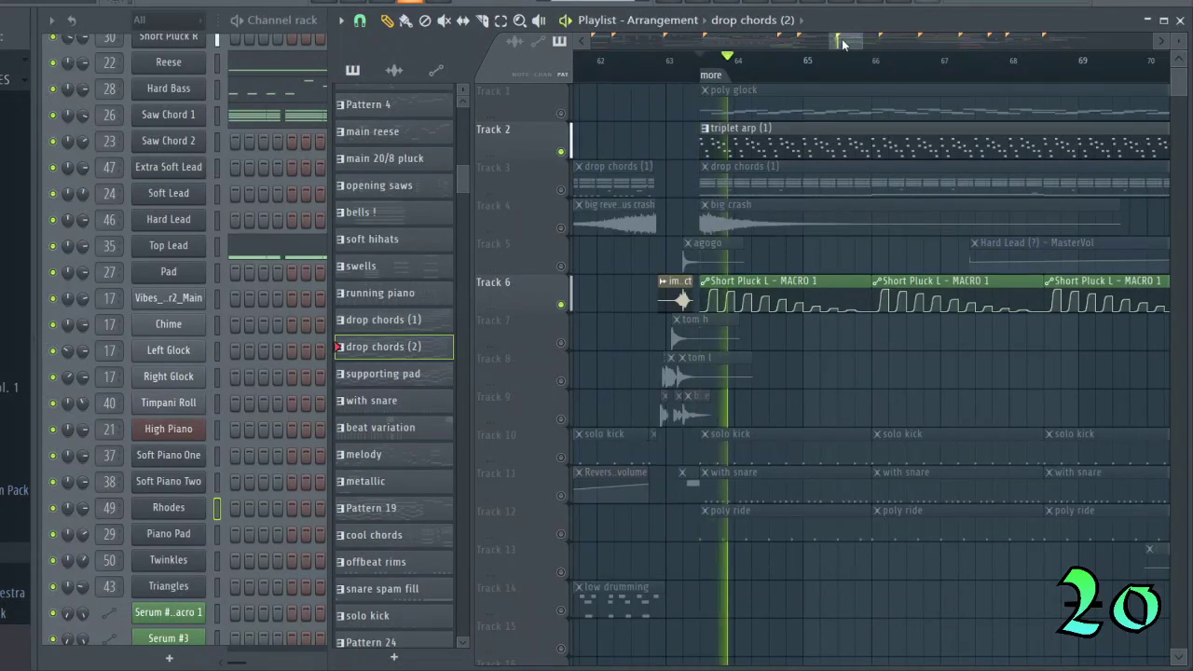
{"action": "left_click_drag", "start_coordinate": [842, 41], "coordinate": [896, 44]}
{"action": "left_click", "coordinate": [767, 62]}
{"action": "key", "text": "space"}
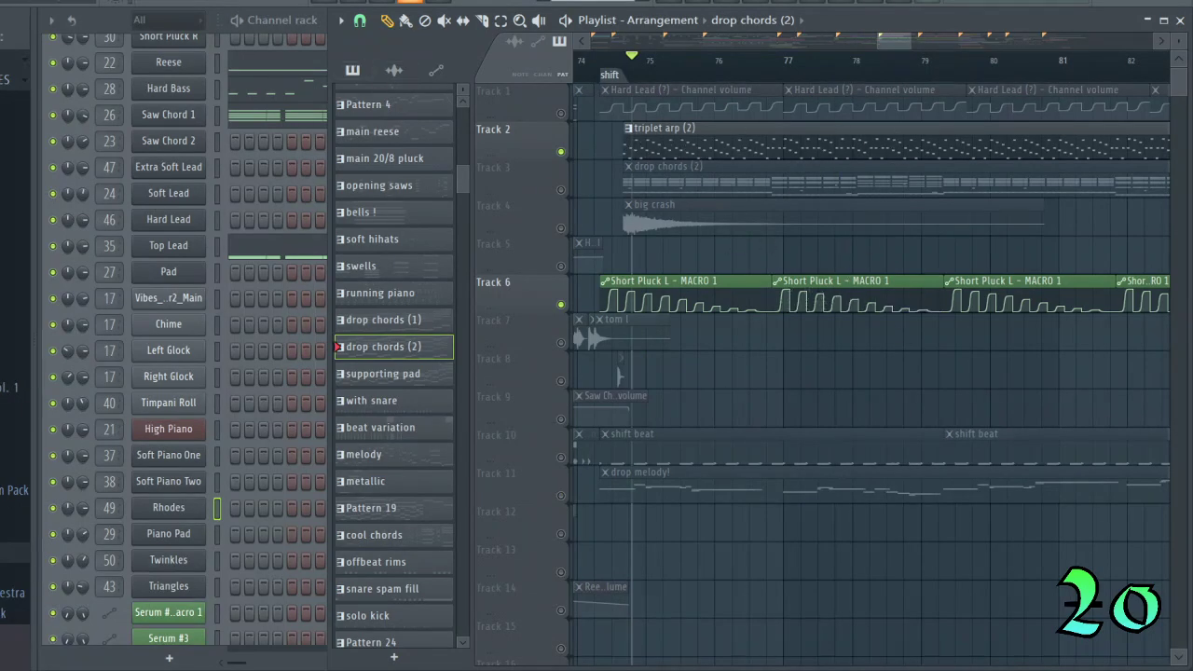
{"action": "key", "text": "space"}
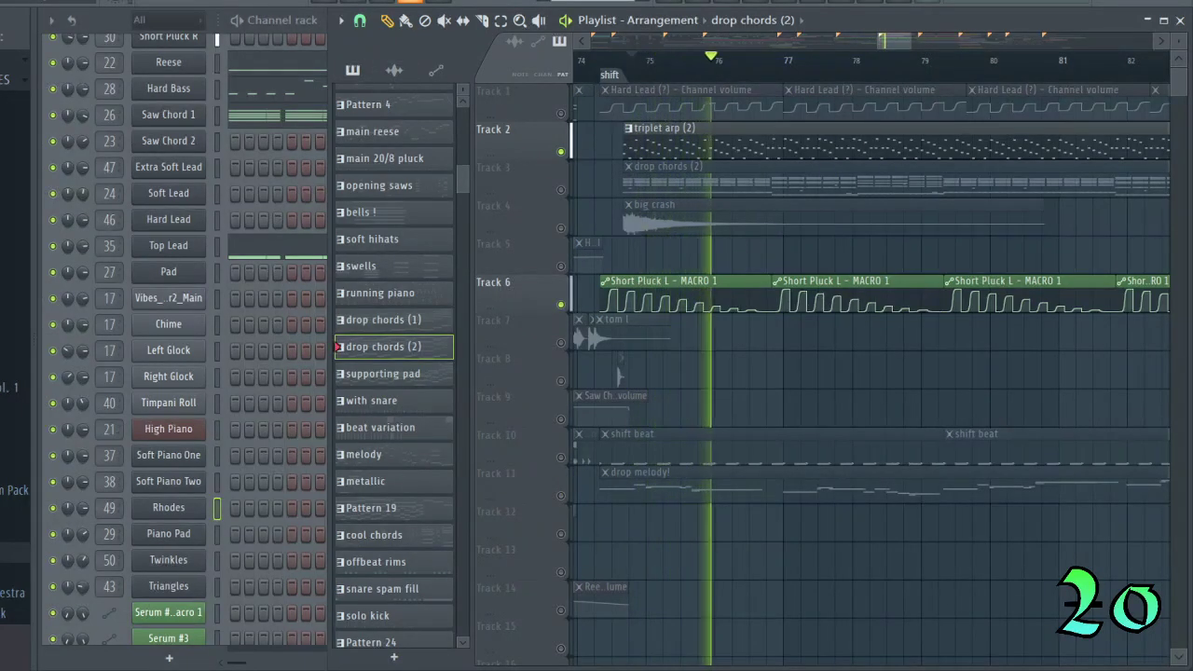
{"action": "key", "text": "space"}
{"action": "left_click_drag", "start_coordinate": [899, 43], "coordinate": [955, 59]}
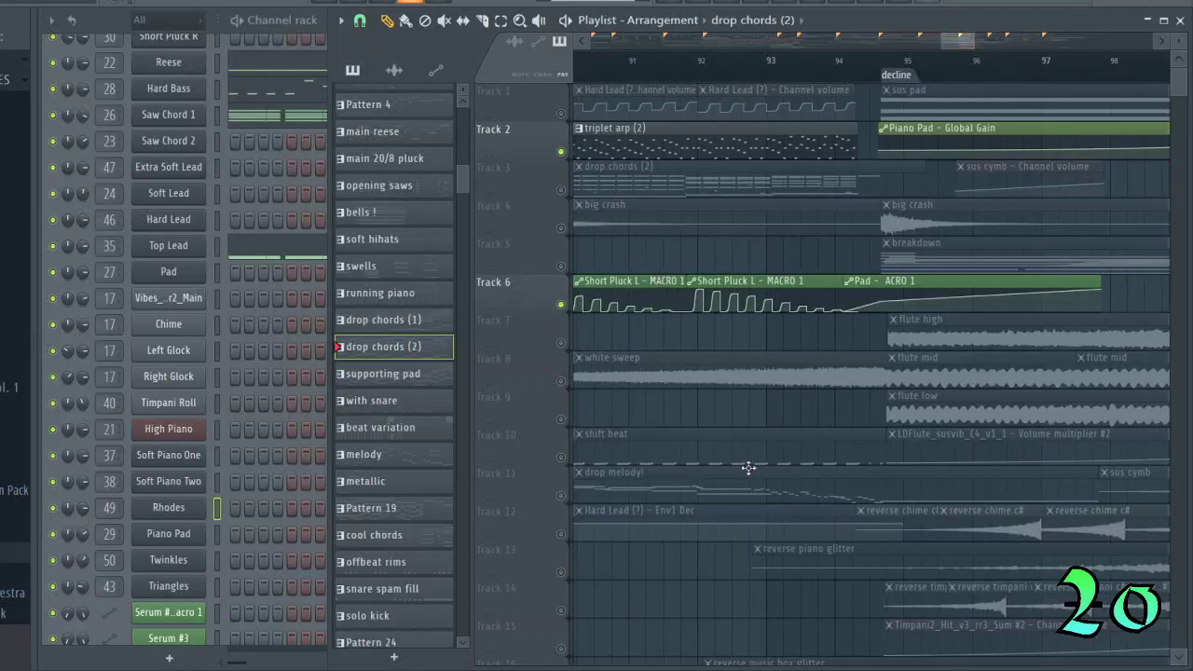
Solo Track 11 and play the drop melody! clip from between bars 87 and 88, then its ending before the "decline" marker.
{"action": "right_click", "coordinate": [560, 497]}
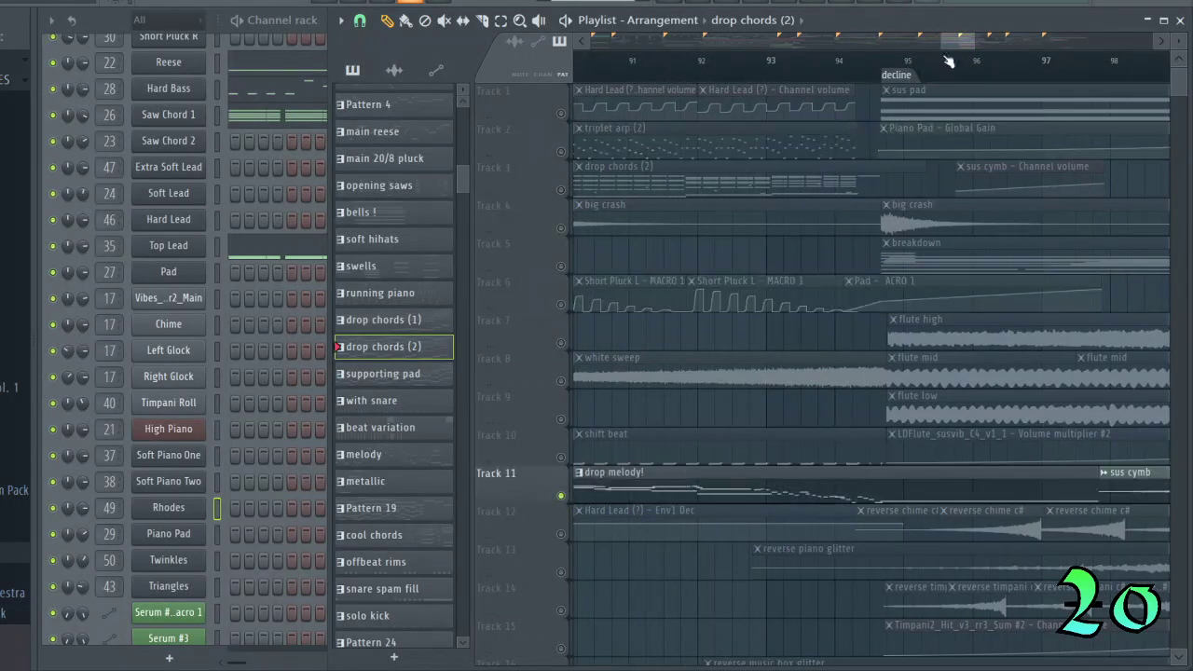
{"action": "left_click_drag", "start_coordinate": [948, 46], "coordinate": [918, 46]}
{"action": "left_click", "coordinate": [927, 73]}
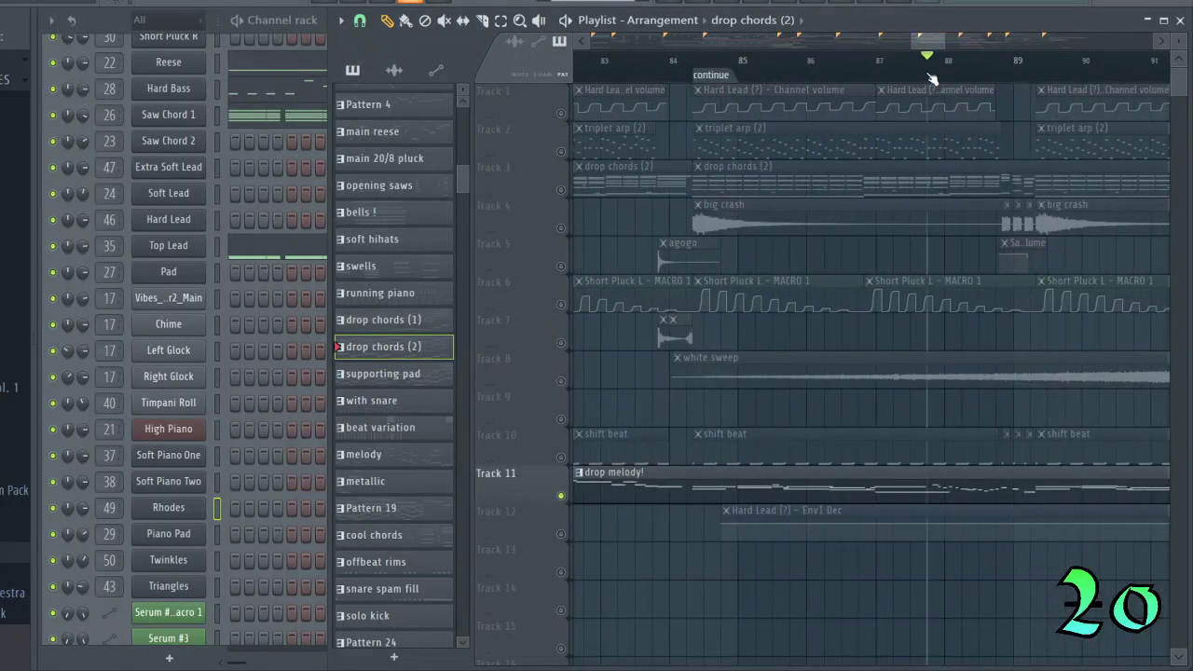
{"action": "key", "text": "space"}
{"action": "left_click_drag", "start_coordinate": [930, 44], "coordinate": [950, 44]}
{"action": "left_click", "coordinate": [854, 71]}
{"action": "left_click", "coordinate": [805, 74]}
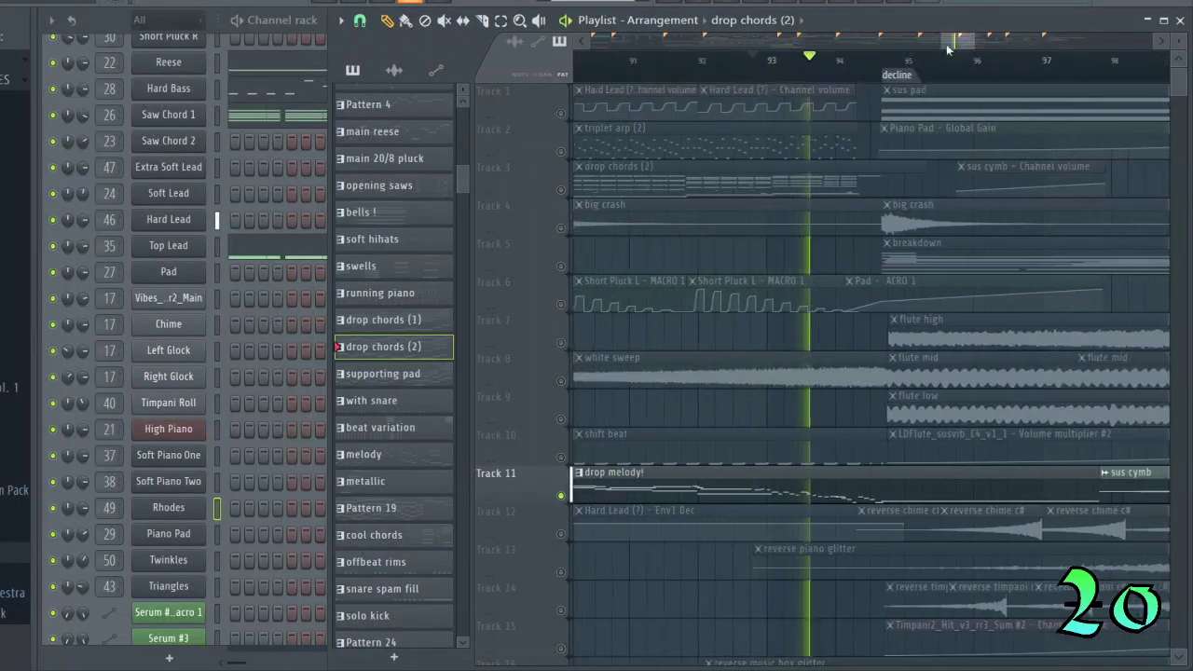
{"action": "key", "text": "space"}
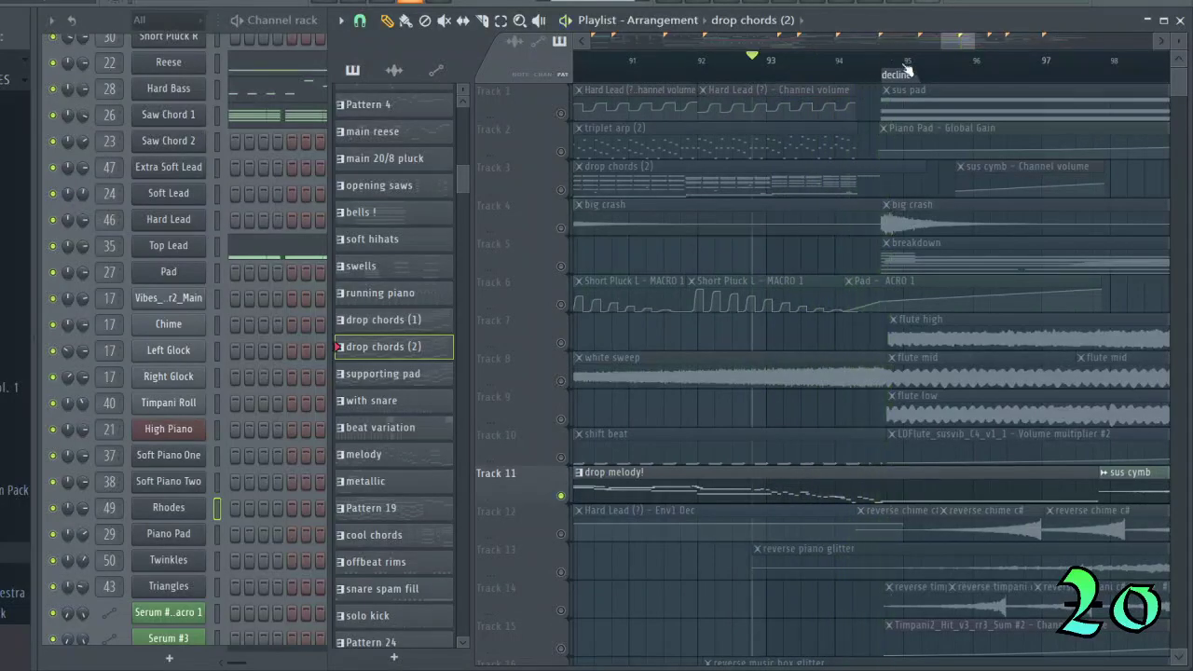
Place the playhead at the "continue" marker and make drop melody! from Track 11 the active pattern.
{"action": "left_click_drag", "start_coordinate": [969, 41], "coordinate": [928, 40]}
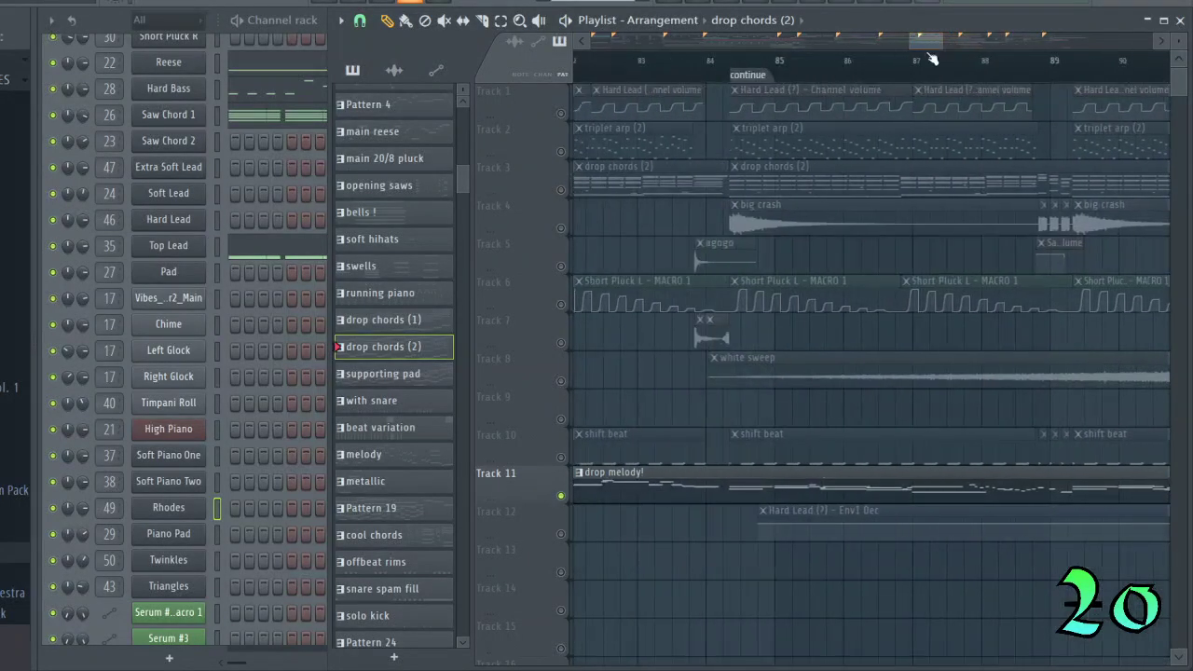
{"action": "left_click", "coordinate": [752, 71]}
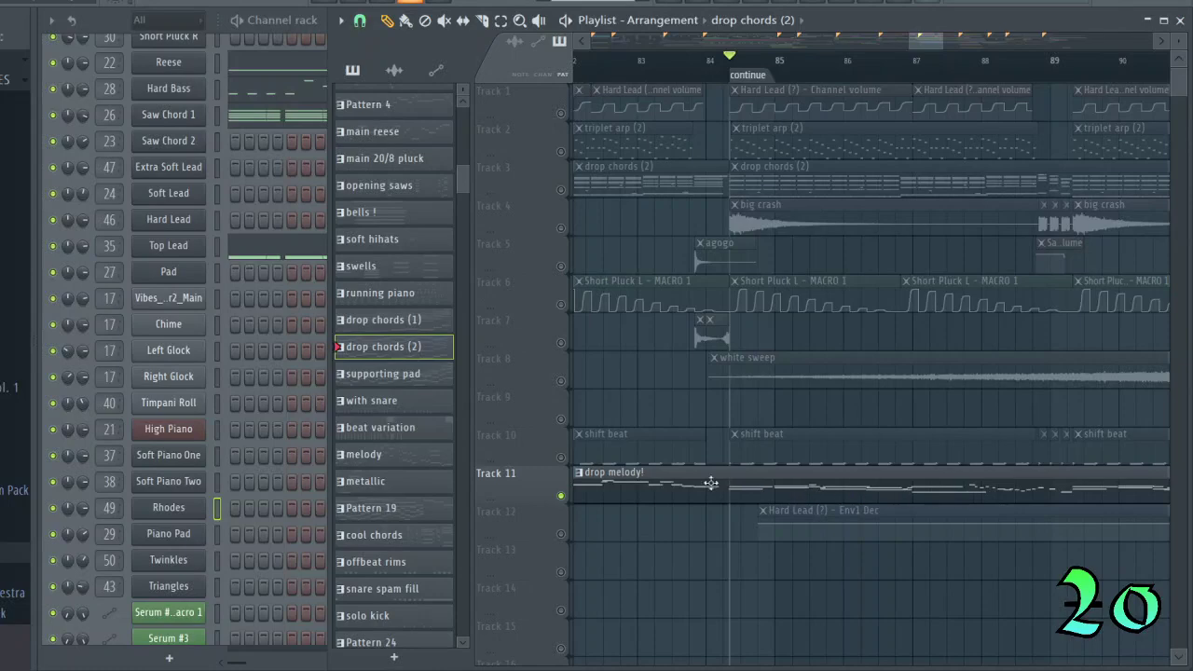
{"action": "left_click", "coordinate": [122, 25]}
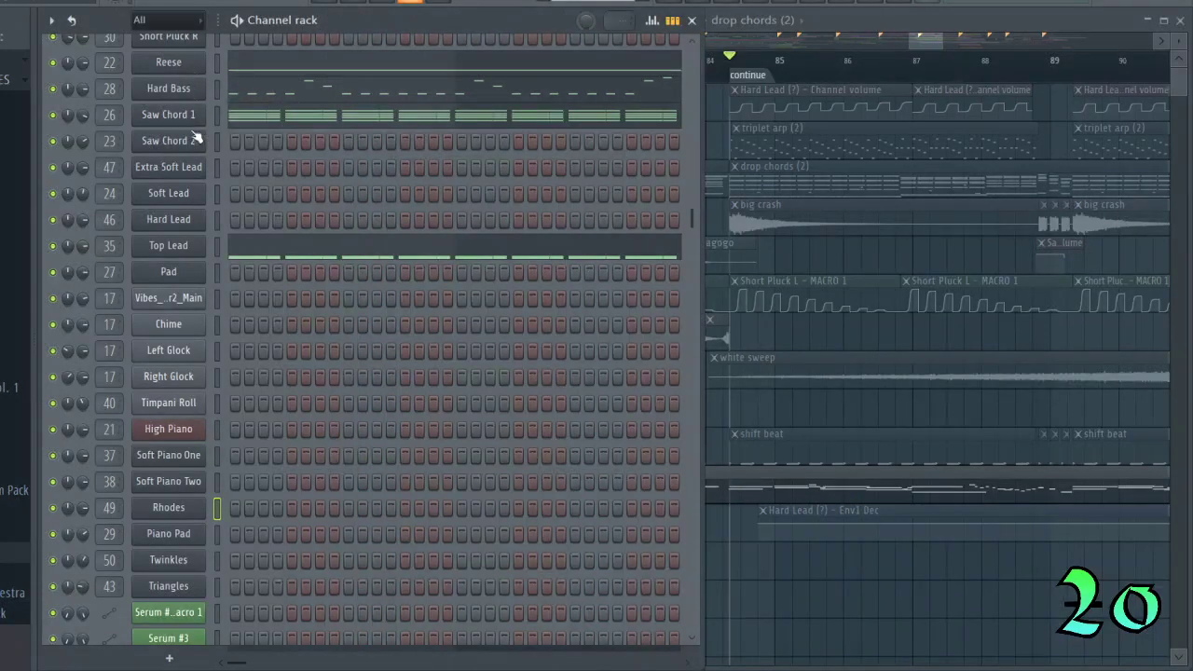
{"action": "scroll", "coordinate": [199, 248], "scroll_direction": "up", "scroll_amount": 3}
{"action": "scroll", "coordinate": [202, 279], "scroll_direction": "down", "scroll_amount": 2}
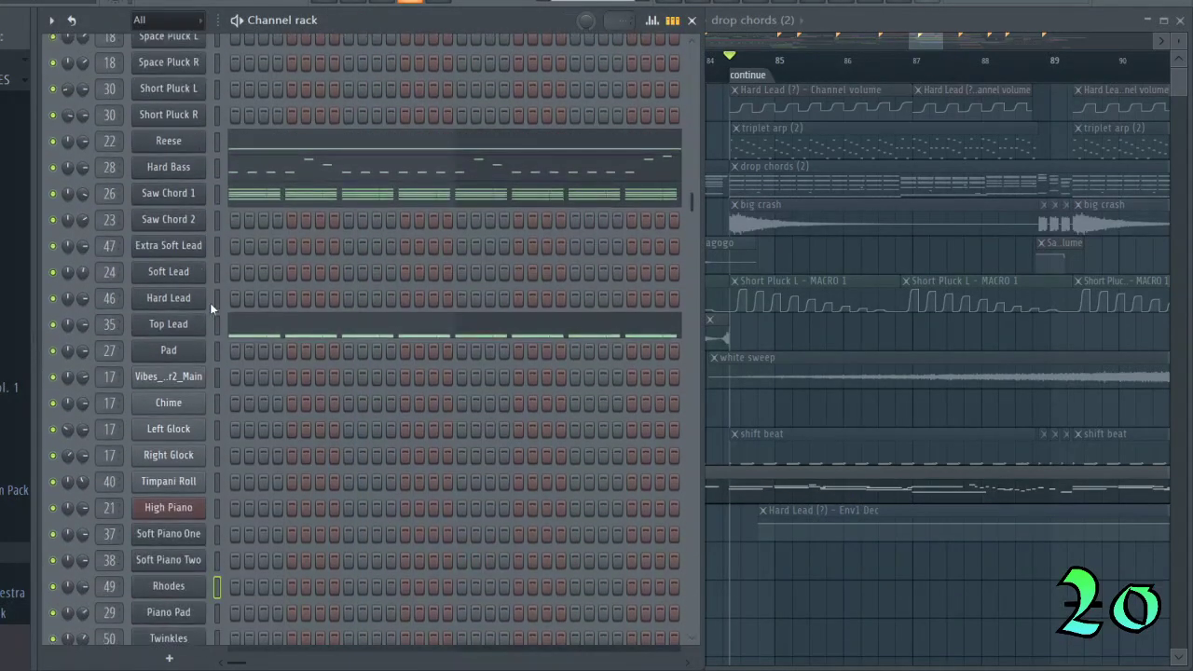
{"action": "left_click", "coordinate": [842, 490]}
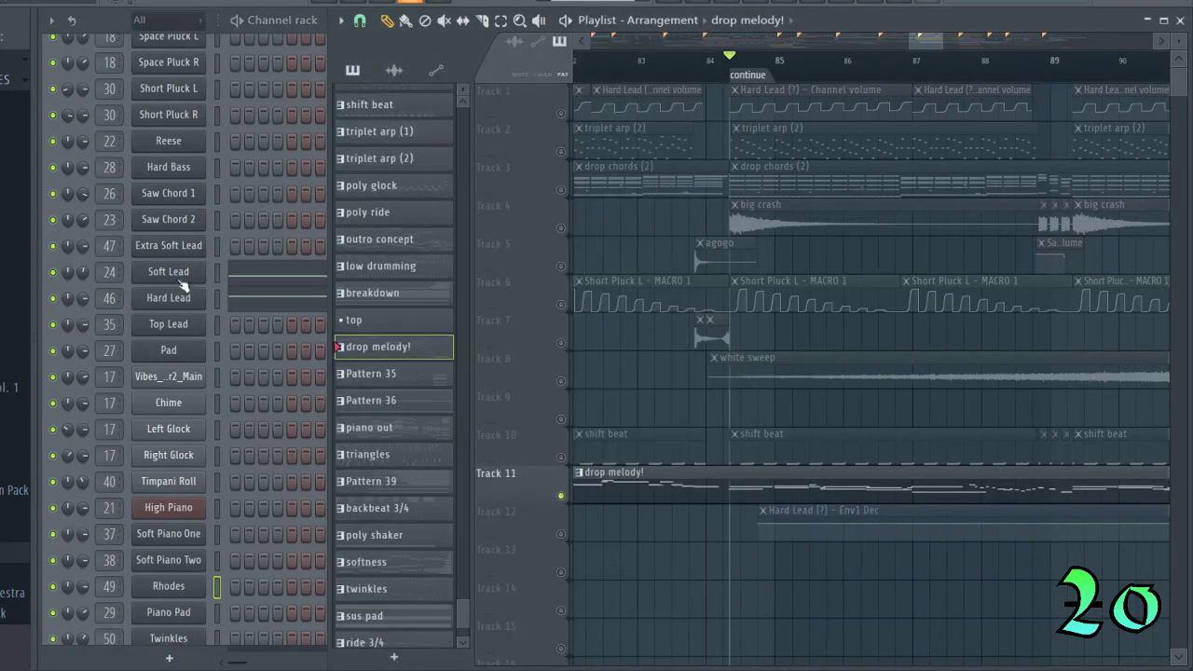
Open the Soft Lead notes of drop melody!, examine them between bars 10 and 21 with note names readable, and close the piano roll.
{"action": "left_click", "coordinate": [185, 279]}
{"action": "left_click", "coordinate": [244, 278]}
{"action": "left_click_drag", "start_coordinate": [527, 154], "coordinate": [717, 155]}
{"action": "left_click_drag", "start_coordinate": [649, 154], "coordinate": [838, 140]}
{"action": "scroll", "coordinate": [913, 324], "scroll_direction": "up", "scroll_amount": 1}
{"action": "scroll", "coordinate": [913, 324], "scroll_direction": "up", "scroll_amount": 2}
{"action": "left_click_drag", "start_coordinate": [852, 157], "coordinate": [867, 158]}
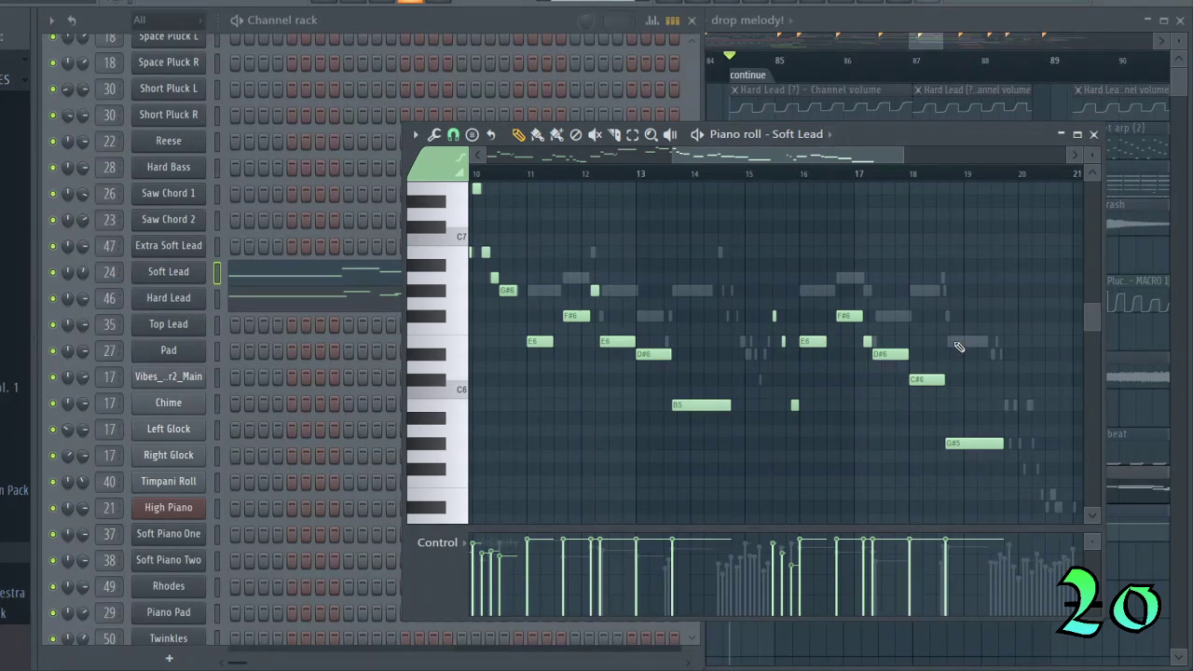
{"action": "left_click", "coordinate": [639, 315]}
{"action": "right_click", "coordinate": [640, 315]}
{"action": "left_click", "coordinate": [1093, 133]}
Unsolo Track 11 so all tracks are active, and place the playhead at the "decline" marker.
{"action": "left_click_drag", "start_coordinate": [927, 41], "coordinate": [958, 41]}
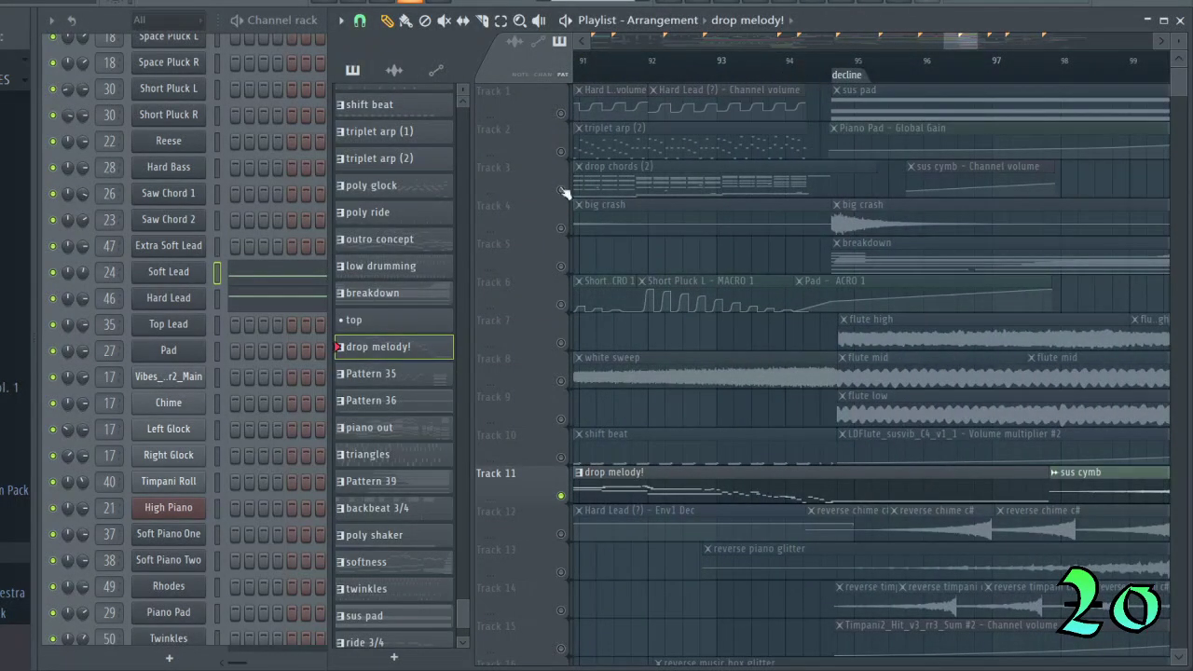
{"action": "scroll", "coordinate": [706, 328], "scroll_direction": "down", "scroll_amount": 4}
{"action": "scroll", "coordinate": [696, 486], "scroll_direction": "up", "scroll_amount": 4}
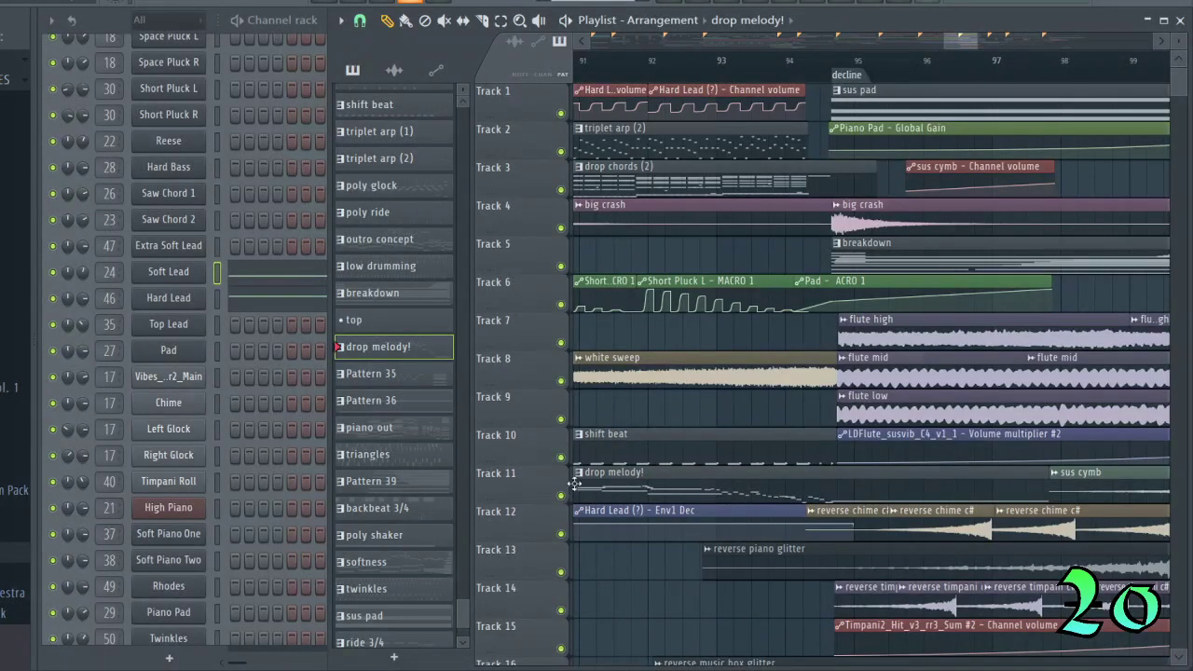
{"action": "left_click_drag", "start_coordinate": [944, 41], "coordinate": [1075, 37]}
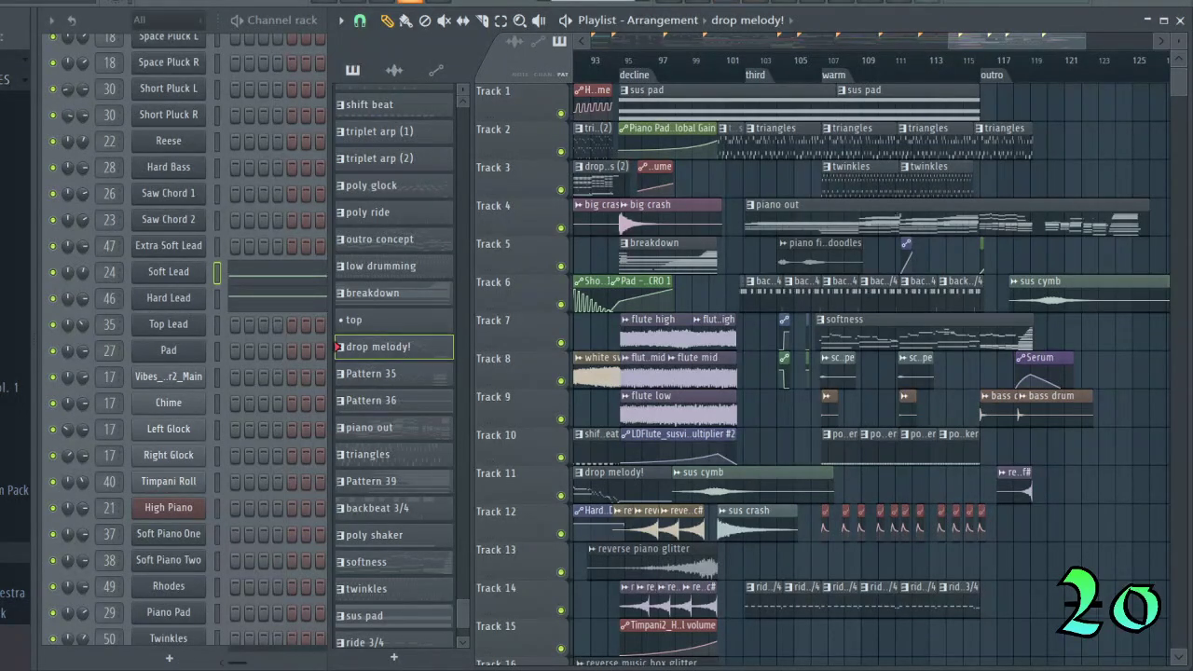
{"action": "left_click", "coordinate": [618, 59]}
{"action": "left_click_drag", "start_coordinate": [980, 41], "coordinate": [983, 42]}
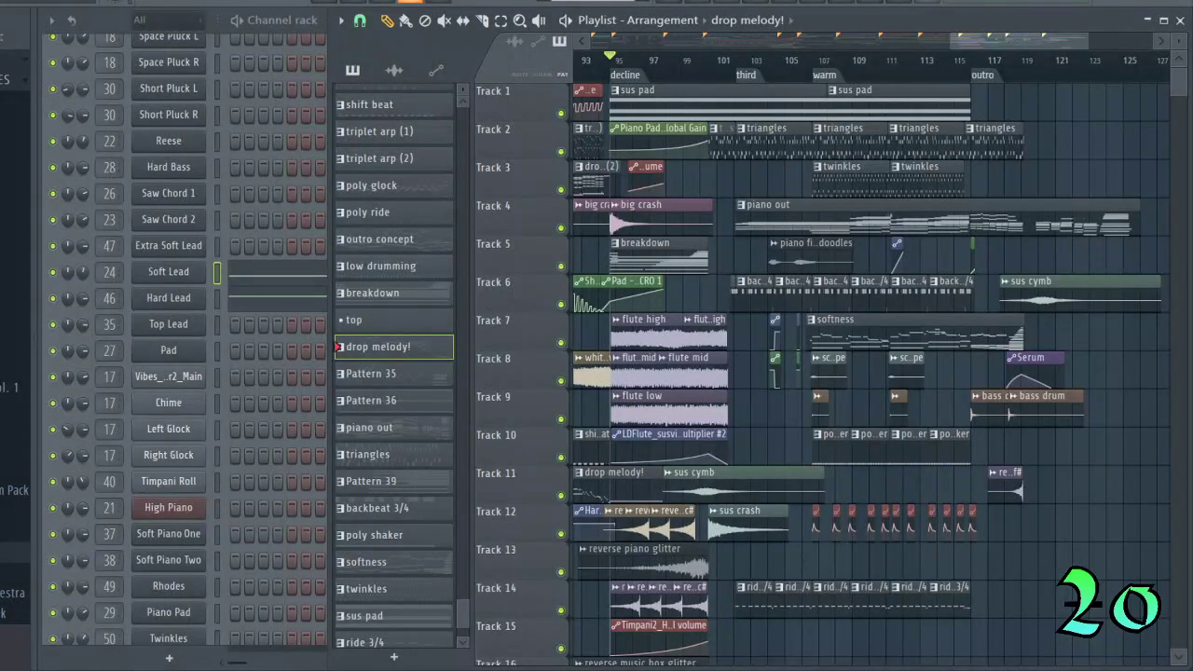
{"action": "left_click_drag", "start_coordinate": [1032, 42], "coordinate": [1035, 90]}
{"action": "left_click_drag", "start_coordinate": [1059, 41], "coordinate": [992, 44]}
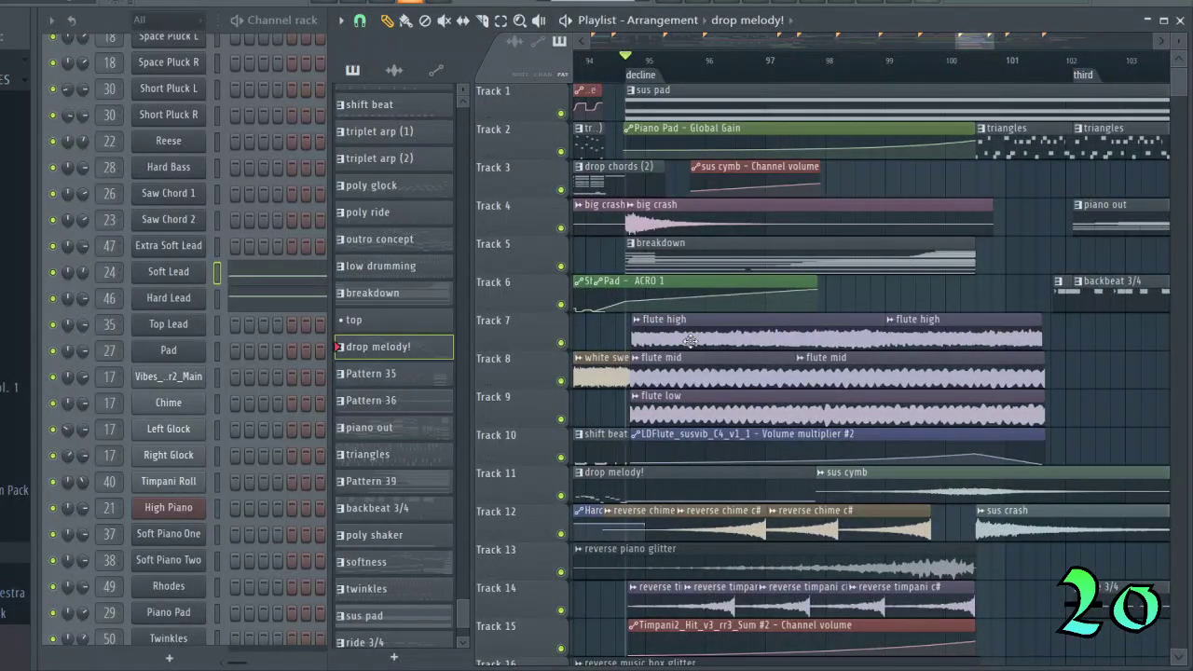
Solo Track 13 with the reverse piano glitter and play it from between bars 97 and 98.
{"action": "scroll", "coordinate": [773, 479], "scroll_direction": "down", "scroll_amount": 4}
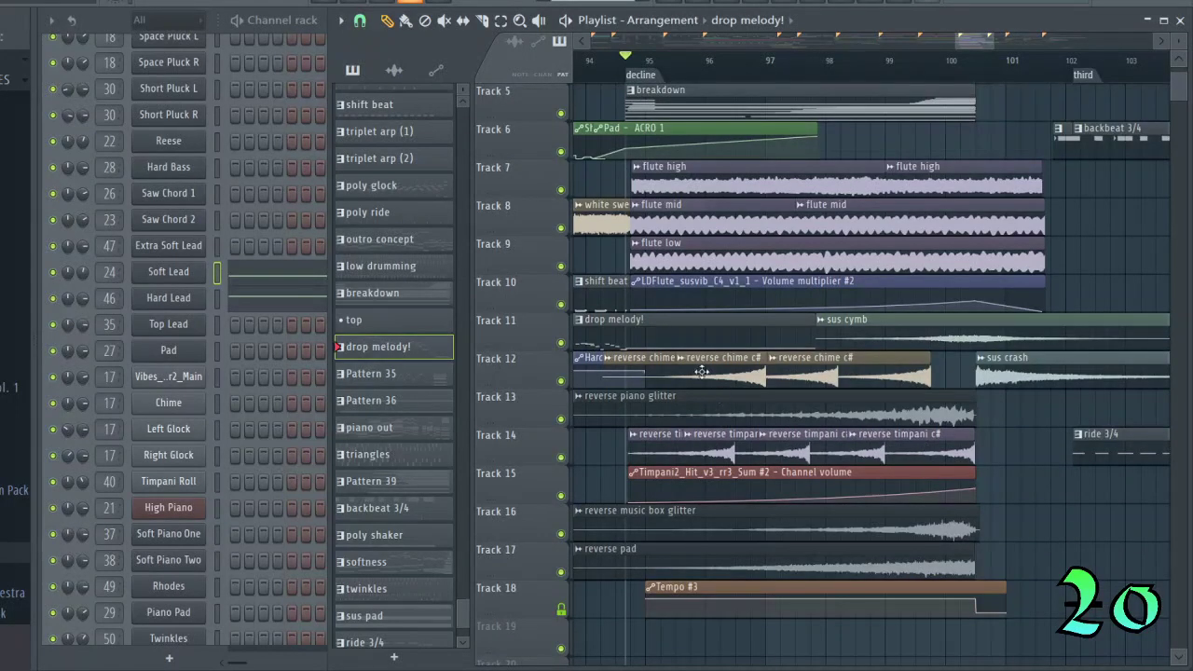
{"action": "scroll", "coordinate": [793, 449], "scroll_direction": "down", "scroll_amount": 1}
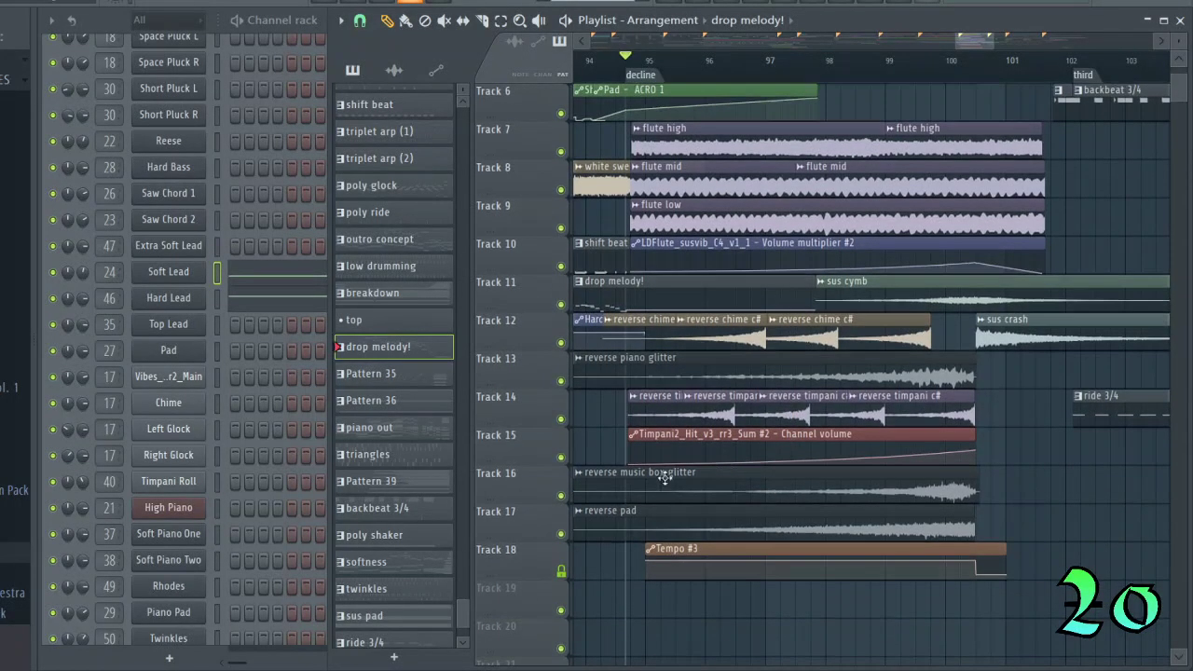
{"action": "left_click", "coordinate": [560, 380], "text": "ctrl"}
{"action": "key", "text": "space"}
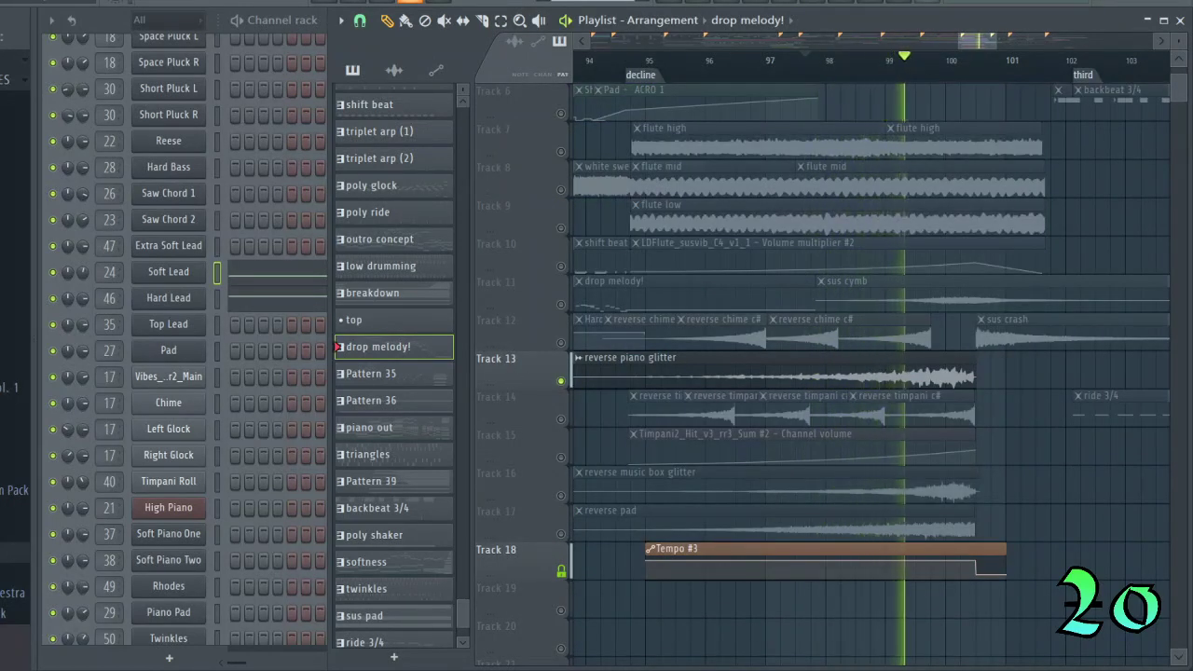
{"action": "key", "text": "space"}
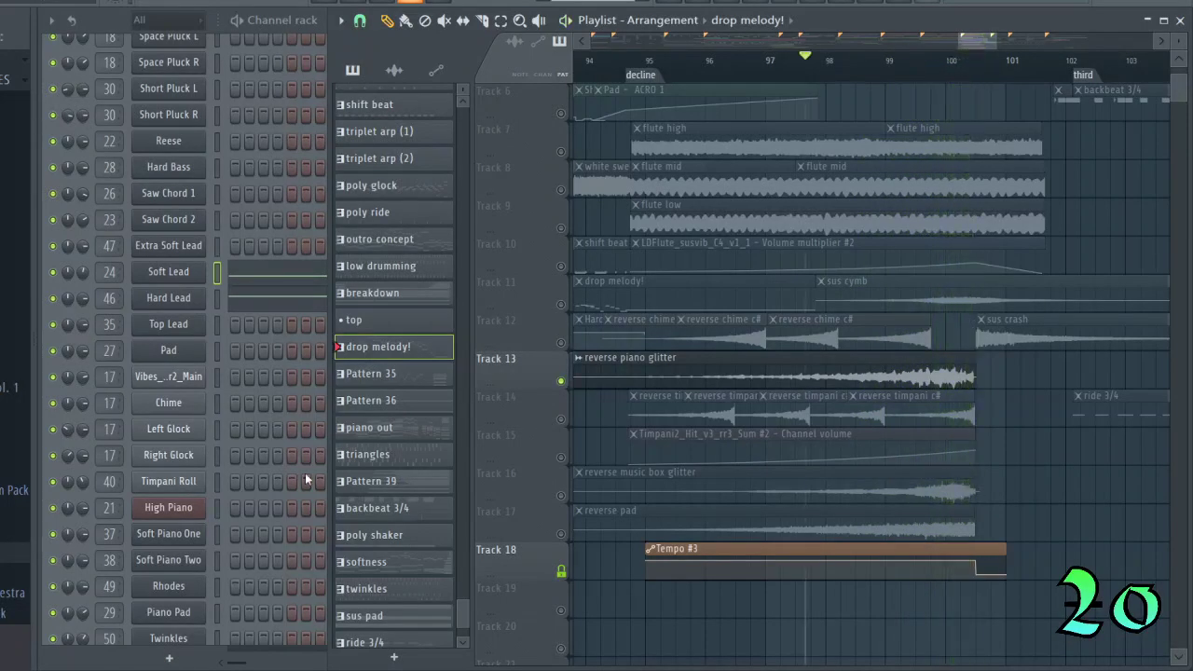
Solo and play the reverse music box glitter on Track 16, followed by the reverse pad on Track 17.
{"action": "left_click", "coordinate": [574, 489]}
{"action": "key", "text": "space"}
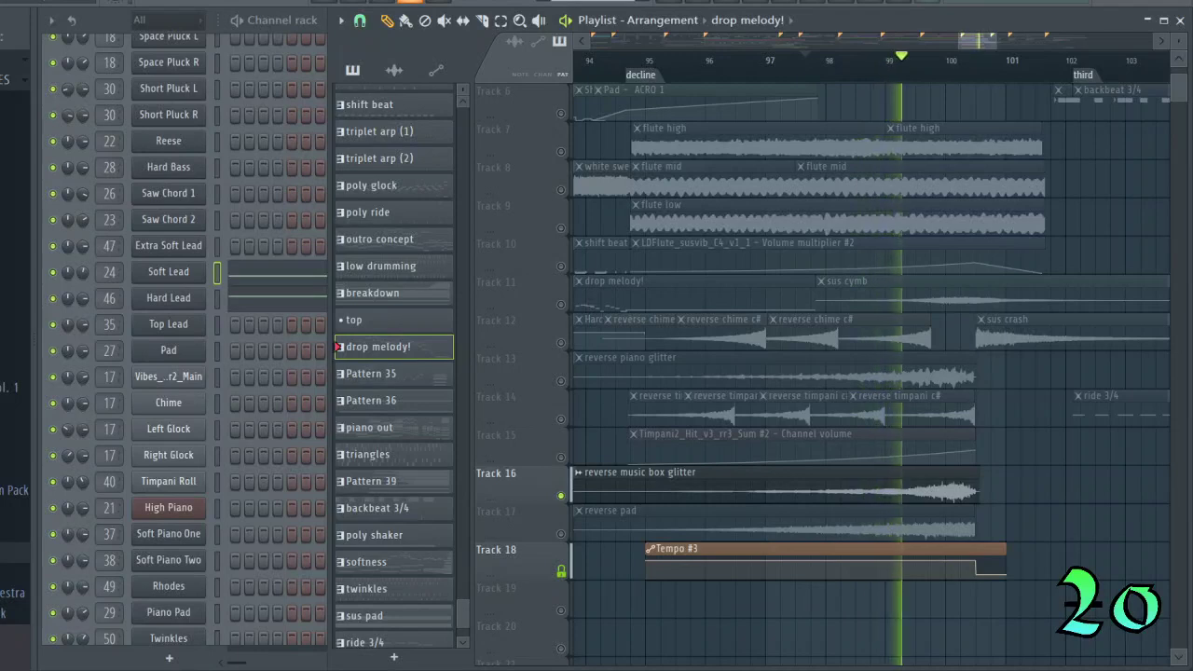
{"action": "key", "text": "space"}
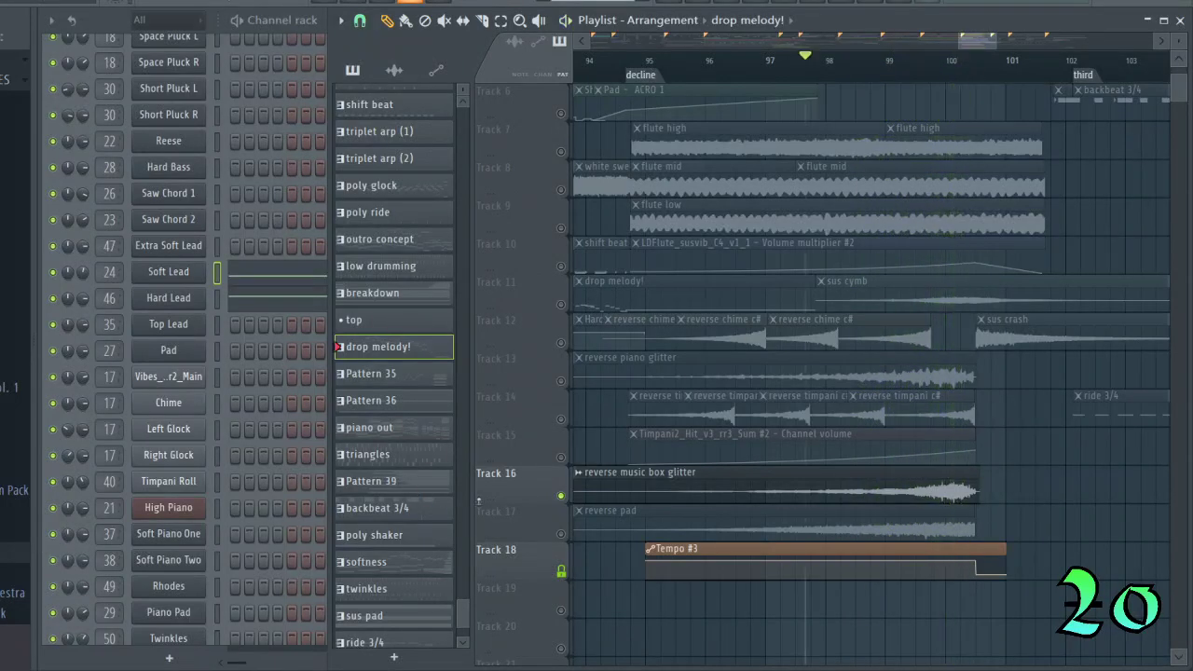
{"action": "left_click", "coordinate": [561, 535]}
{"action": "key", "text": "space"}
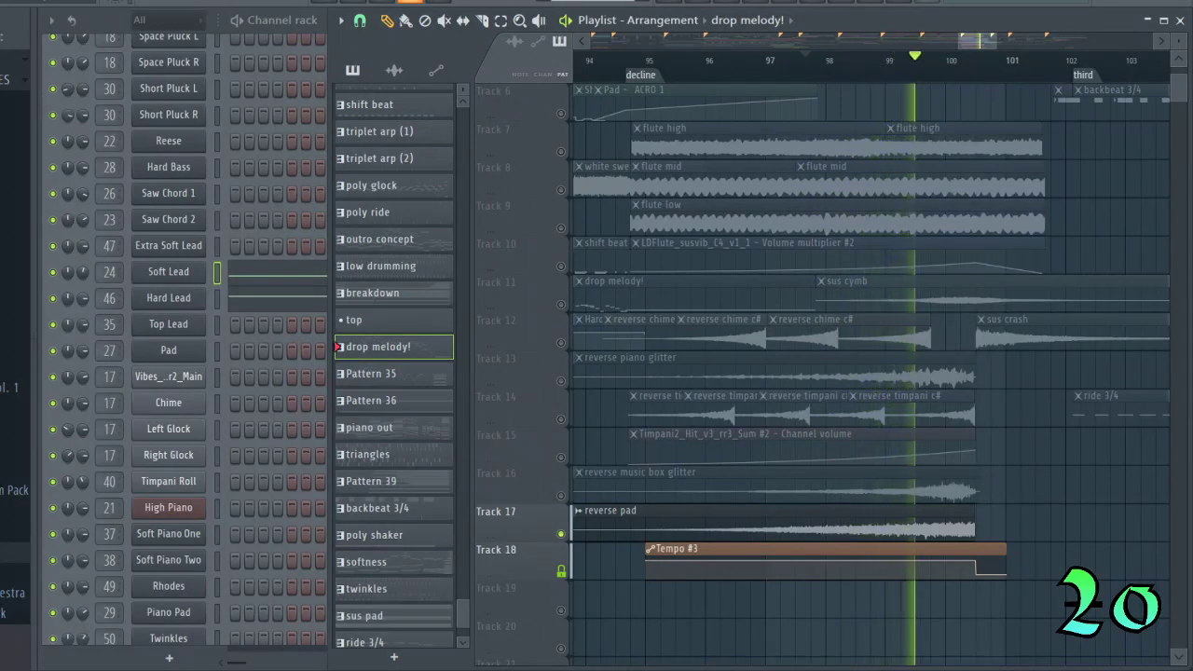
{"action": "key", "text": "space"}
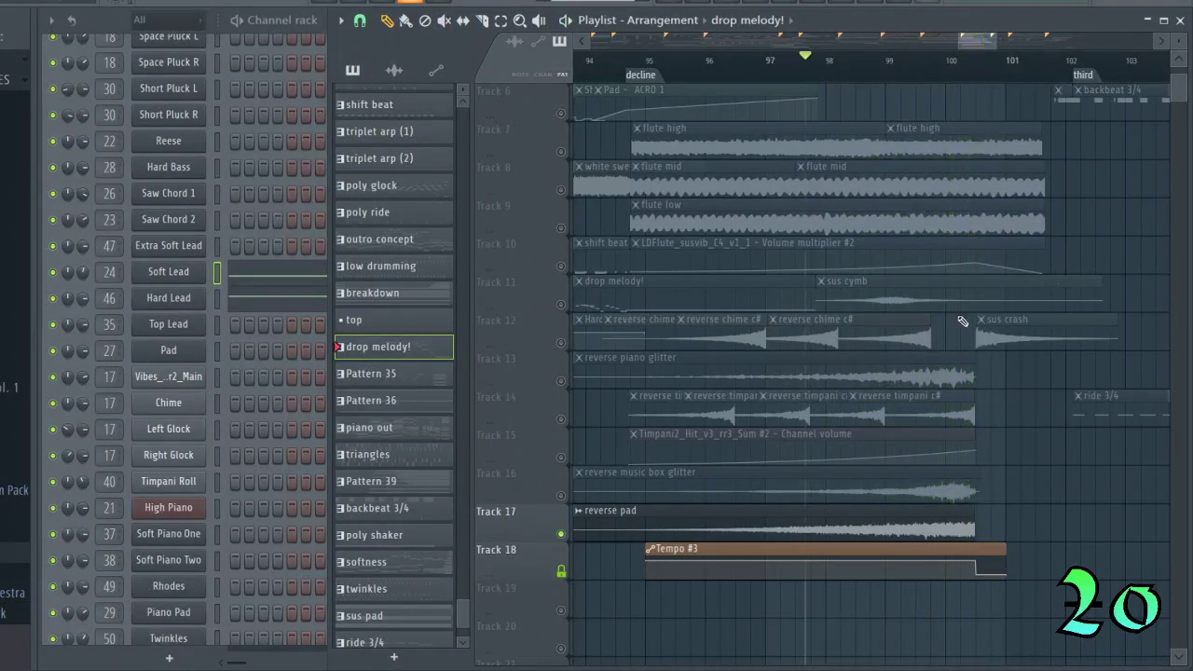
Solo Track 12 with the reverse chimes, followed by Track 11 with the sus cymb.
{"action": "left_click", "coordinate": [560, 342]}
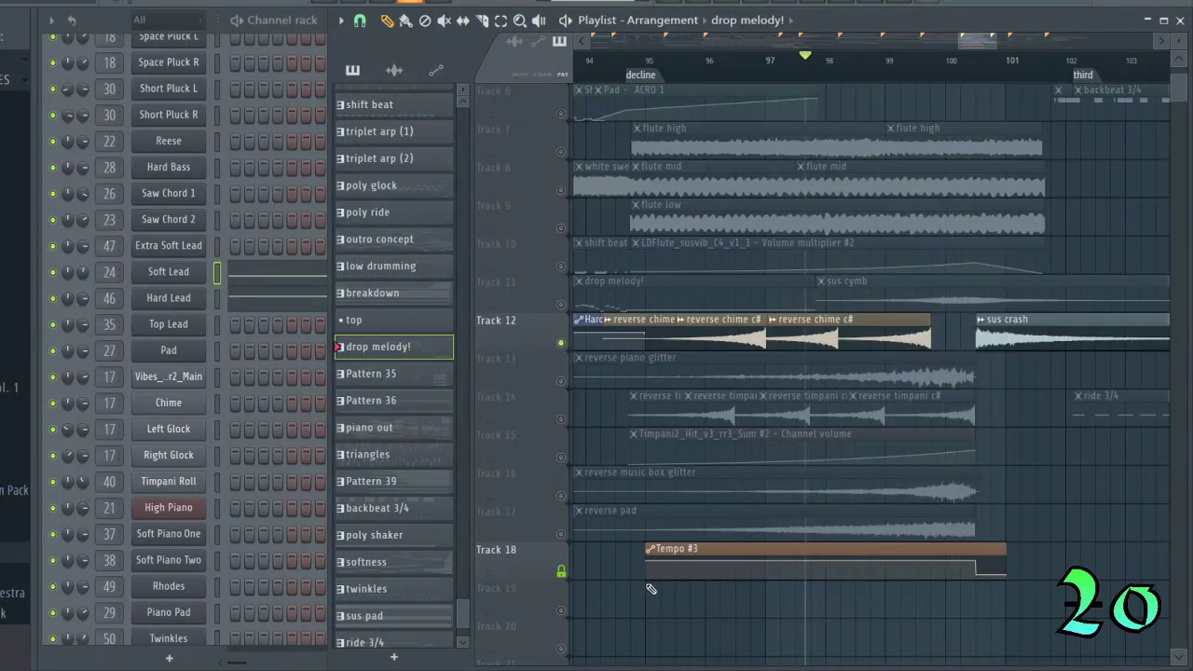
{"action": "left_click", "coordinate": [538, 299]}
{"action": "scroll", "coordinate": [652, 346], "scroll_direction": "up", "scroll_amount": 2}
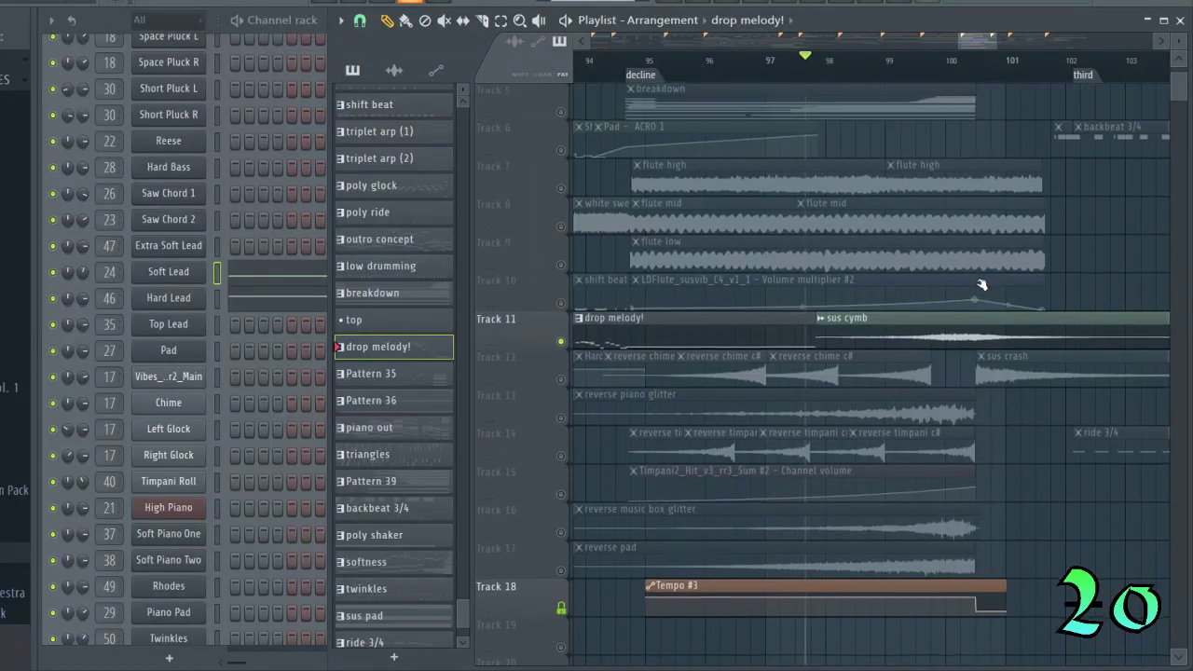
Solo Tracks 7 to 10 together, holding the flute high, mid and low layers and their volume multiplier automation.
{"action": "right_click", "coordinate": [560, 305]}
{"action": "left_click", "coordinate": [561, 266]}
{"action": "left_click", "coordinate": [561, 229]}
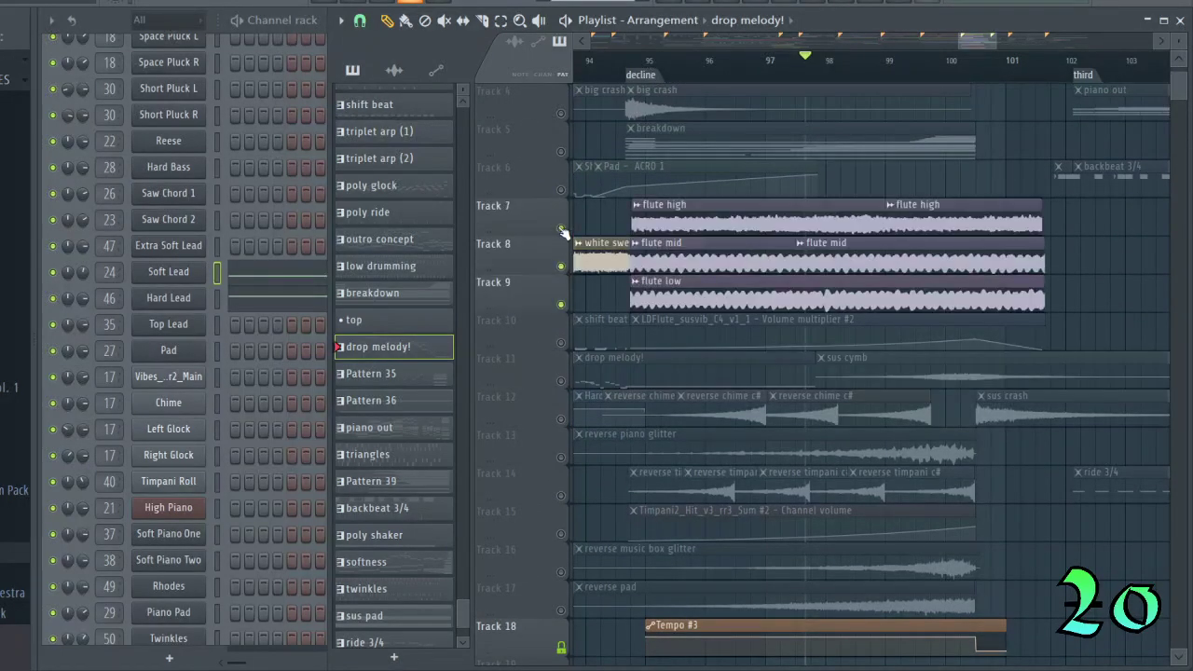
{"action": "left_click", "coordinate": [561, 343]}
{"action": "scroll", "coordinate": [850, 286], "scroll_direction": "up", "scroll_amount": 2}
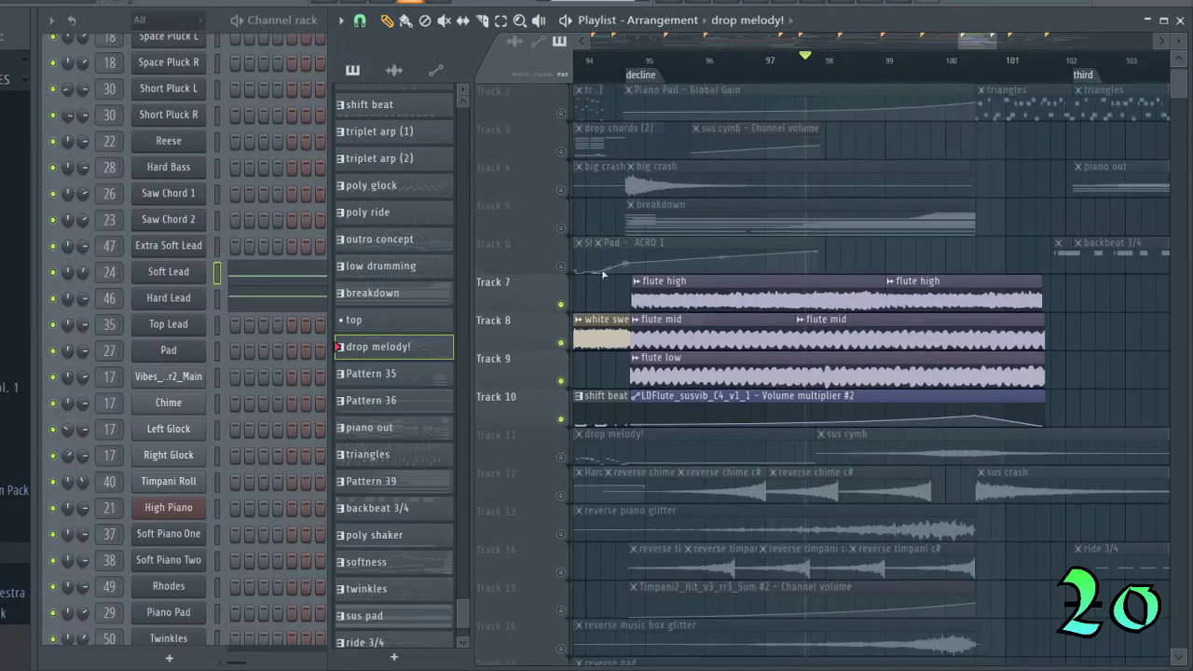
Solo Track 5 and play the breakdown clip from between bars 97 and 98.
{"action": "right_click", "coordinate": [561, 227]}
{"action": "scroll", "coordinate": [697, 286], "scroll_direction": "up", "scroll_amount": 1}
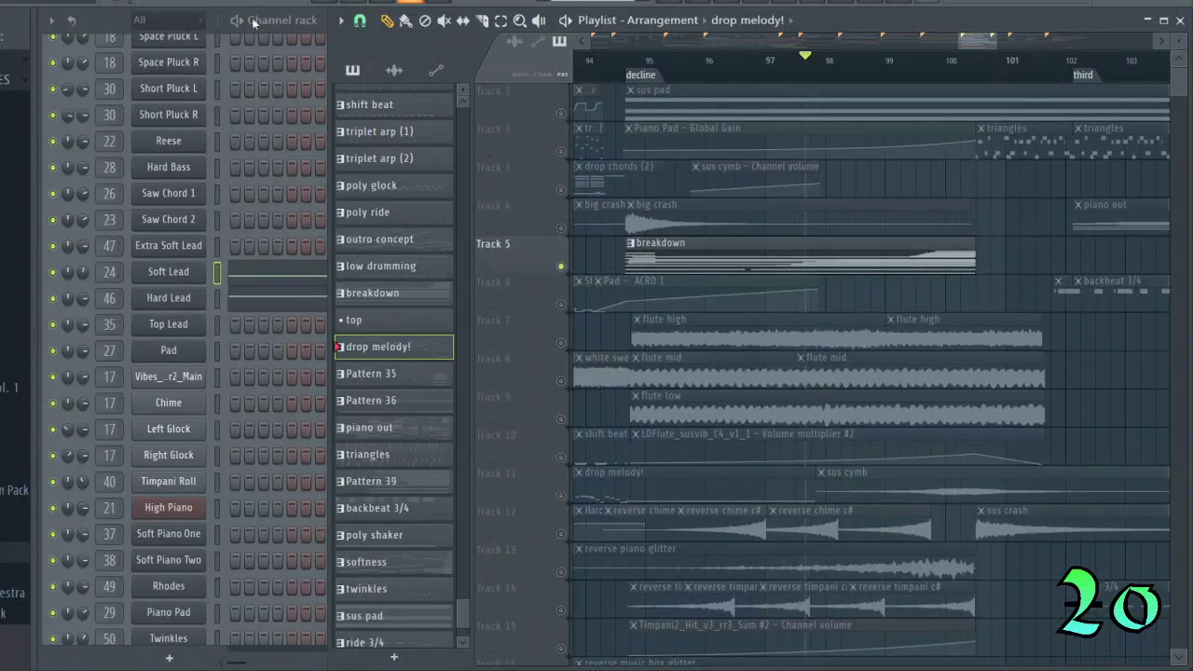
{"action": "key", "text": "space"}
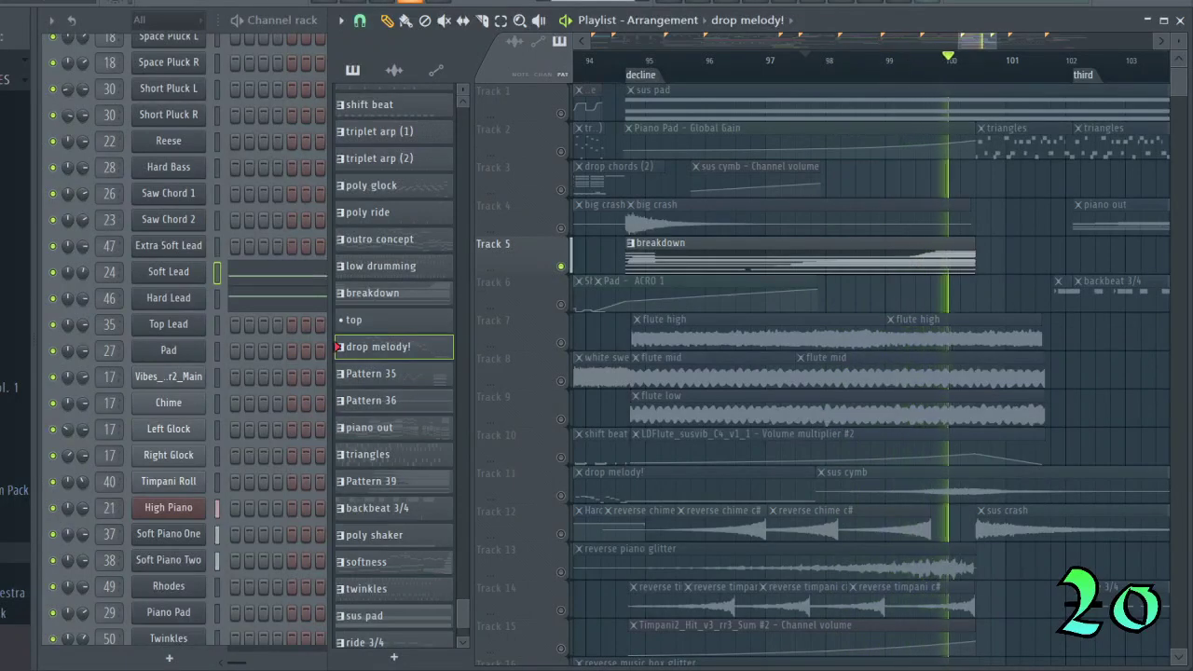
{"action": "key", "text": "space"}
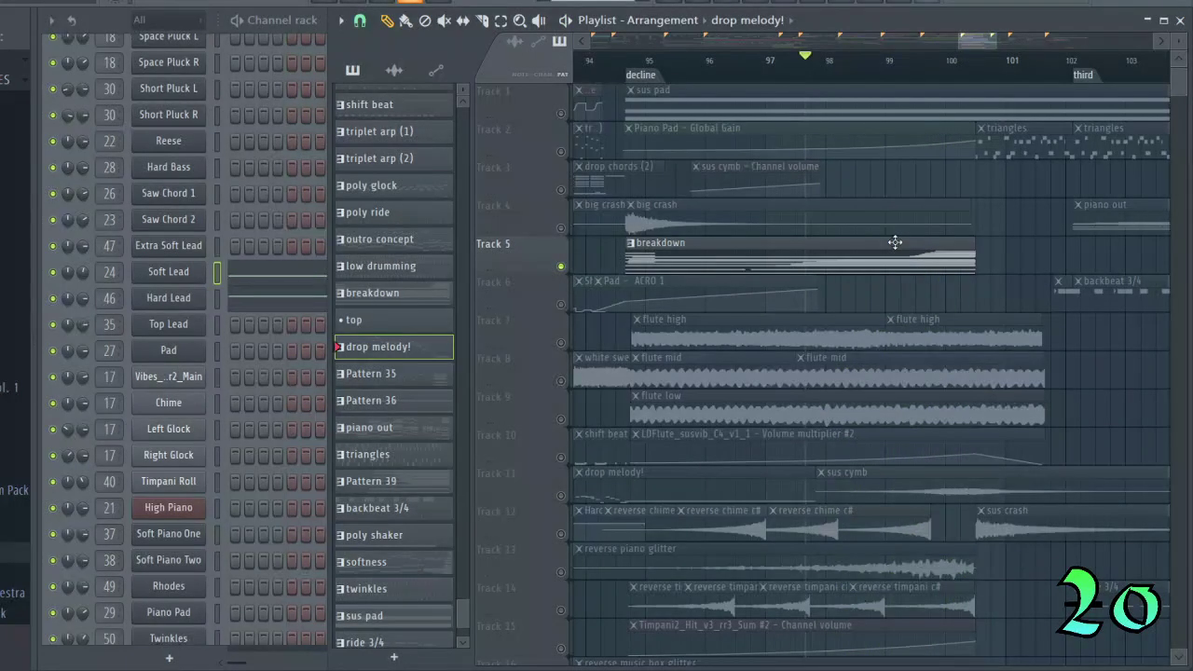
Solo Tracks 1 and 2 and play the sus pad with its Piano Pad global gain automation up to the triangles.
{"action": "left_click", "coordinate": [560, 113], "text": "ctrl"}
{"action": "left_click", "coordinate": [561, 151]}
{"action": "key", "text": "space"}
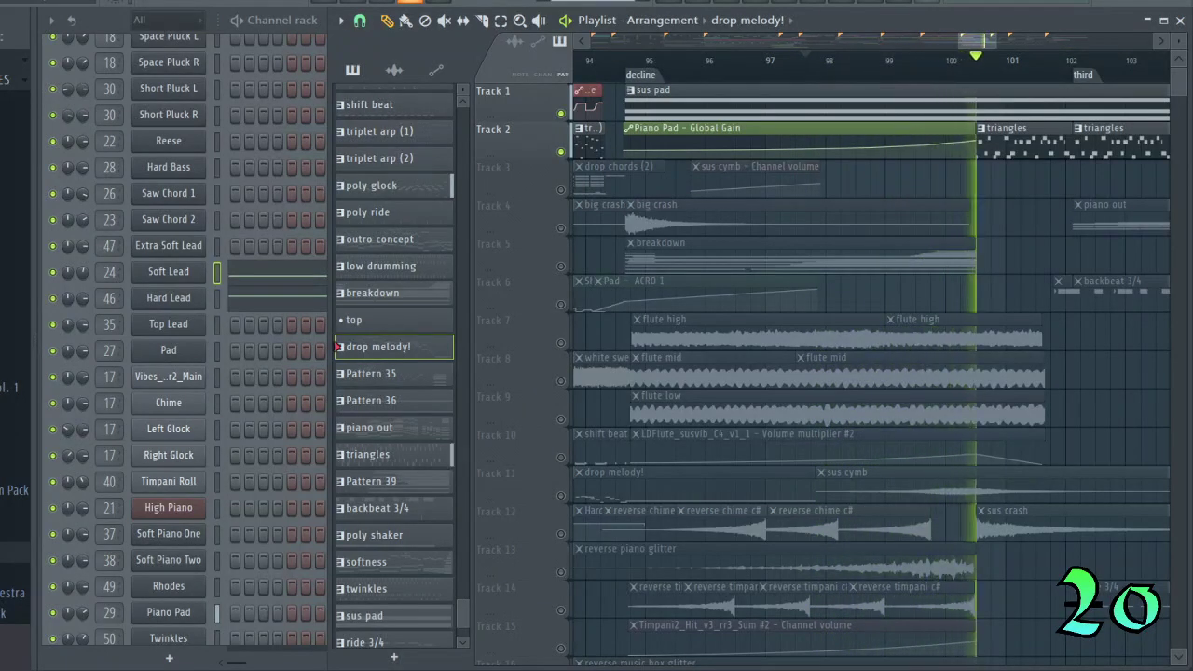
{"action": "key", "text": "space"}
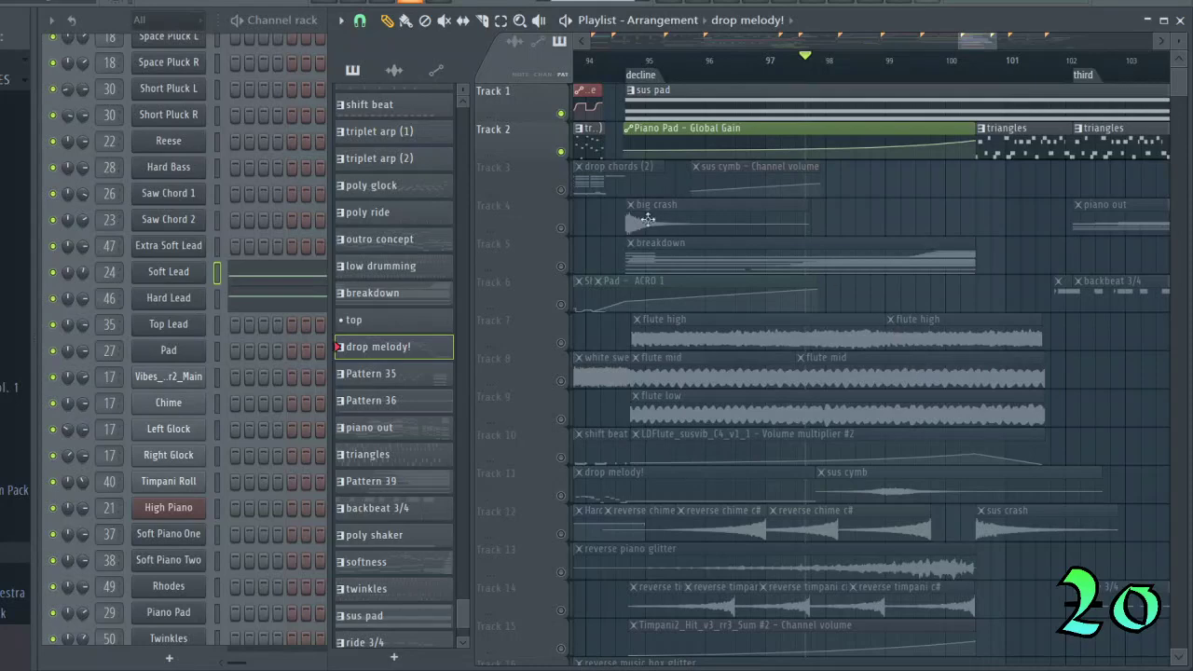
Unsolo all tracks and look over the "decline" section's clips from Track 1 down to the Tempo #3 automation.
{"action": "right_click", "coordinate": [561, 152]}
{"action": "right_click", "coordinate": [561, 152]}
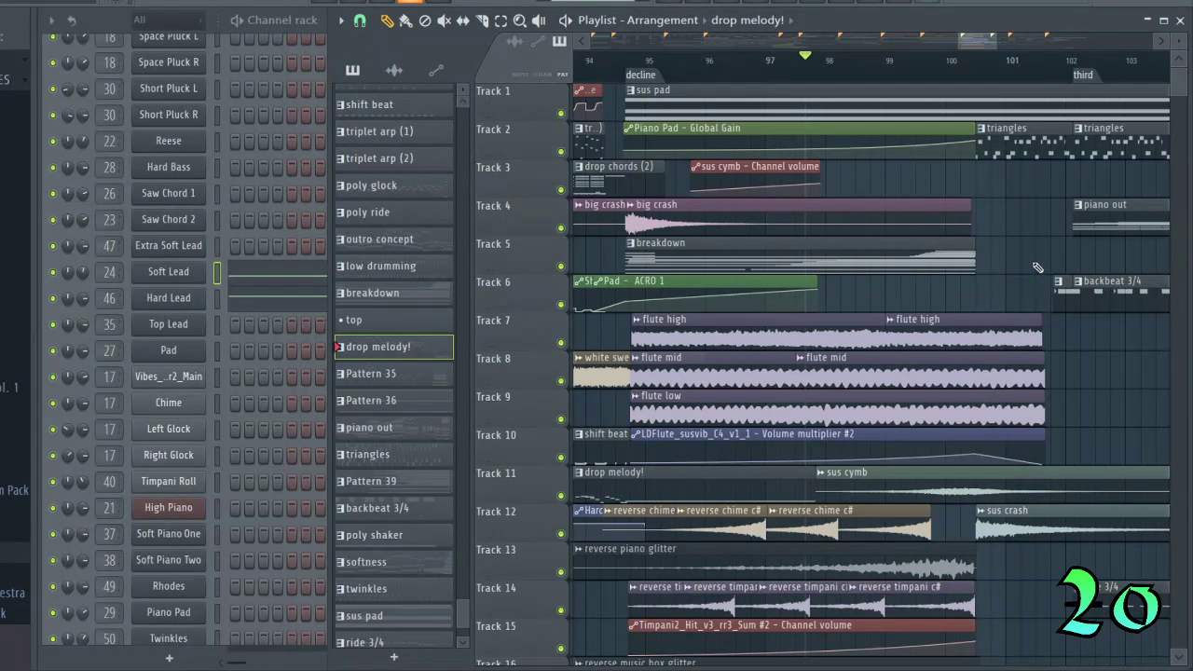
{"action": "scroll", "coordinate": [1029, 275], "scroll_direction": "down", "scroll_amount": 6}
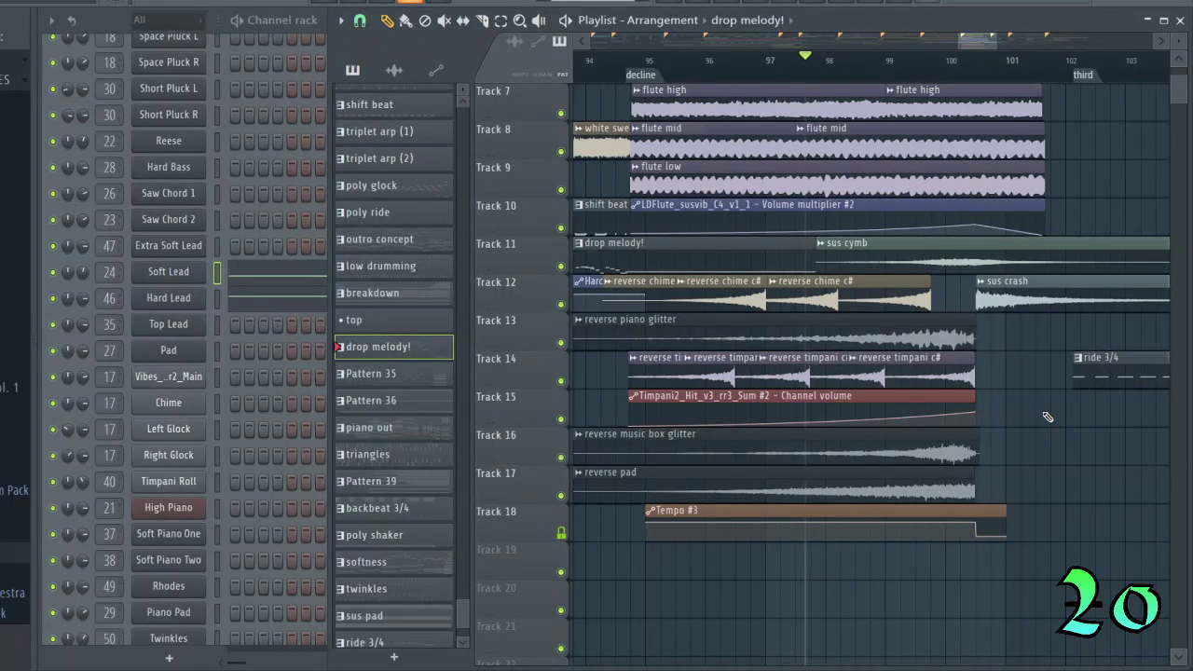
{"action": "scroll", "coordinate": [1047, 416], "scroll_direction": "up", "scroll_amount": 6}
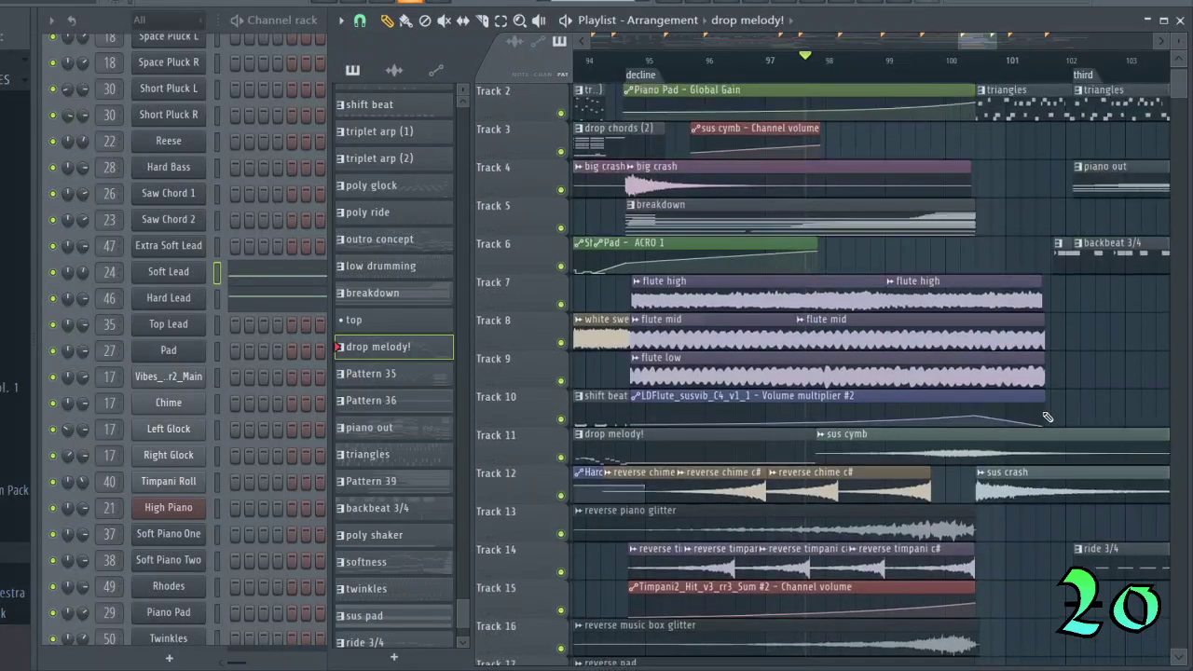
Examine the Extra Soft Kick notes of the backbeat 3/4 pattern in the piano roll across bars 1 to 3.
{"action": "left_click_drag", "start_coordinate": [964, 37], "coordinate": [996, 42]}
{"action": "left_click", "coordinate": [862, 284]}
{"action": "left_click", "coordinate": [96, 16]}
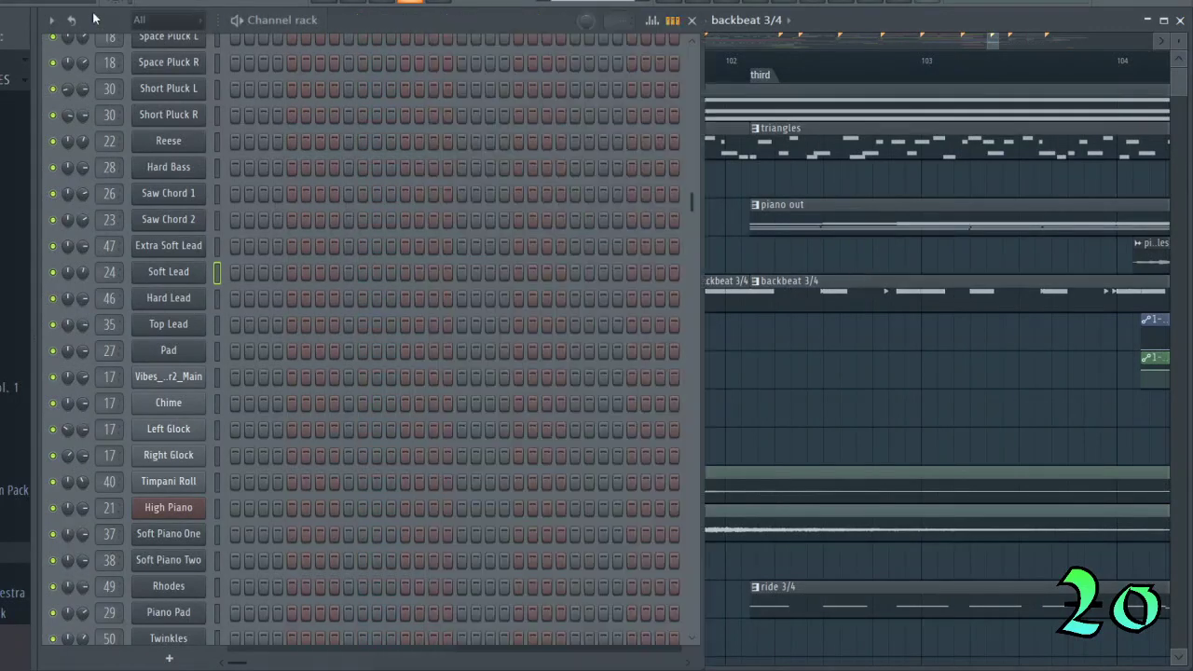
{"action": "scroll", "coordinate": [272, 199], "scroll_direction": "up", "scroll_amount": 9}
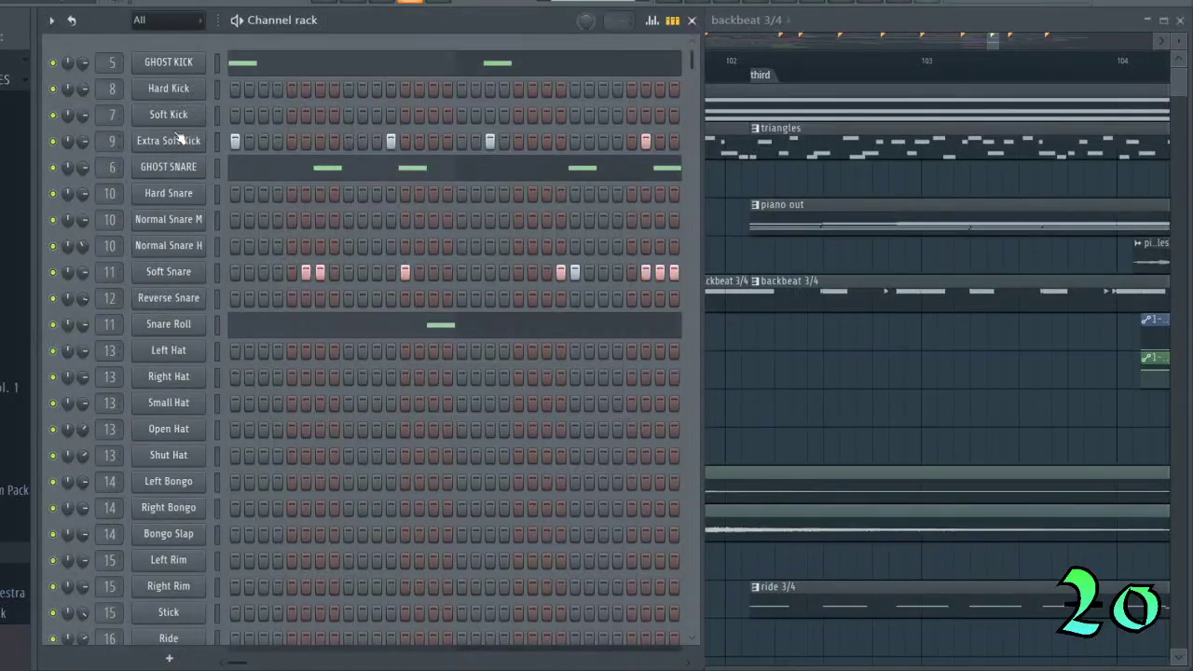
{"action": "left_click", "coordinate": [218, 146]}
{"action": "key", "text": "F7"}
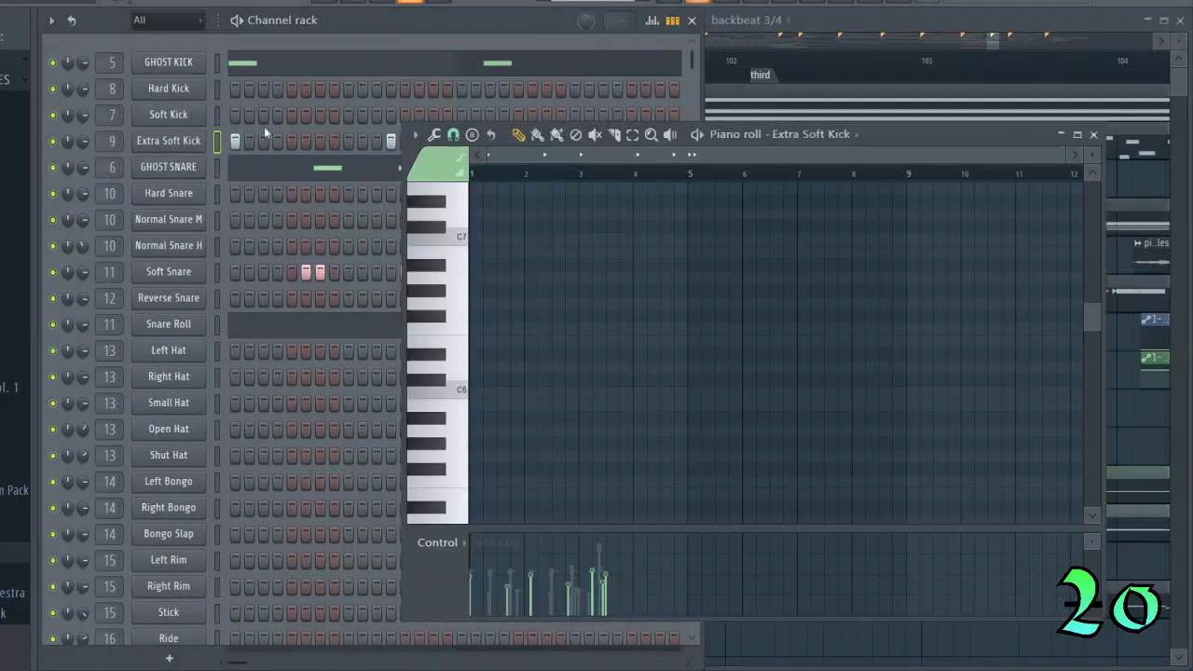
{"action": "left_click", "coordinate": [1077, 134]}
{"action": "scroll", "coordinate": [198, 398], "scroll_direction": "down", "scroll_amount": 3}
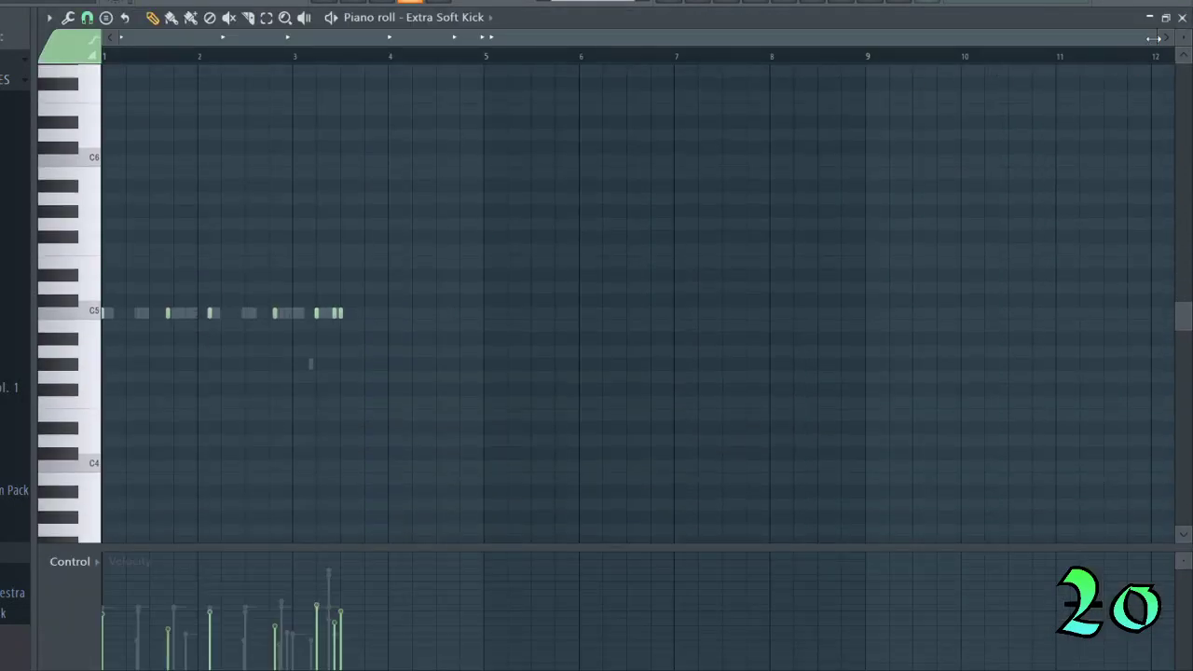
{"action": "left_click_drag", "start_coordinate": [1155, 38], "coordinate": [494, 101]}
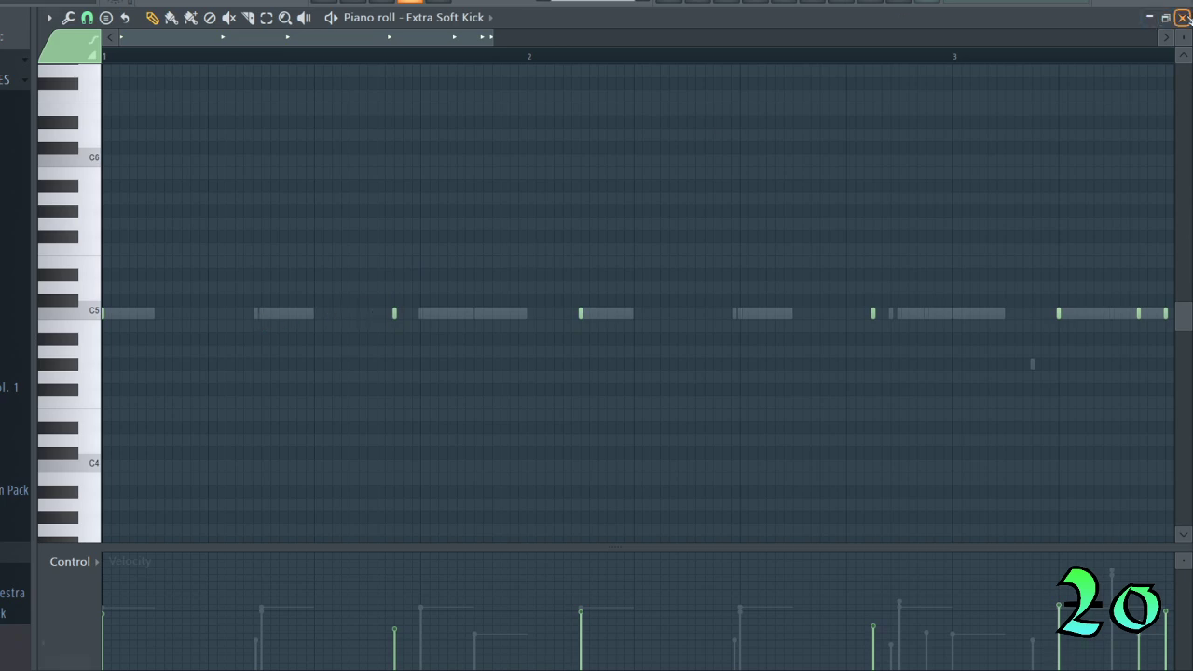
{"action": "left_click", "coordinate": [1181, 17]}
Look over the "third" and "warm" sections, and pick the running piano clip on Track 14 in the "primary" section.
{"action": "left_click", "coordinate": [713, 46]}
{"action": "left_click_drag", "start_coordinate": [995, 39], "coordinate": [1031, 40]}
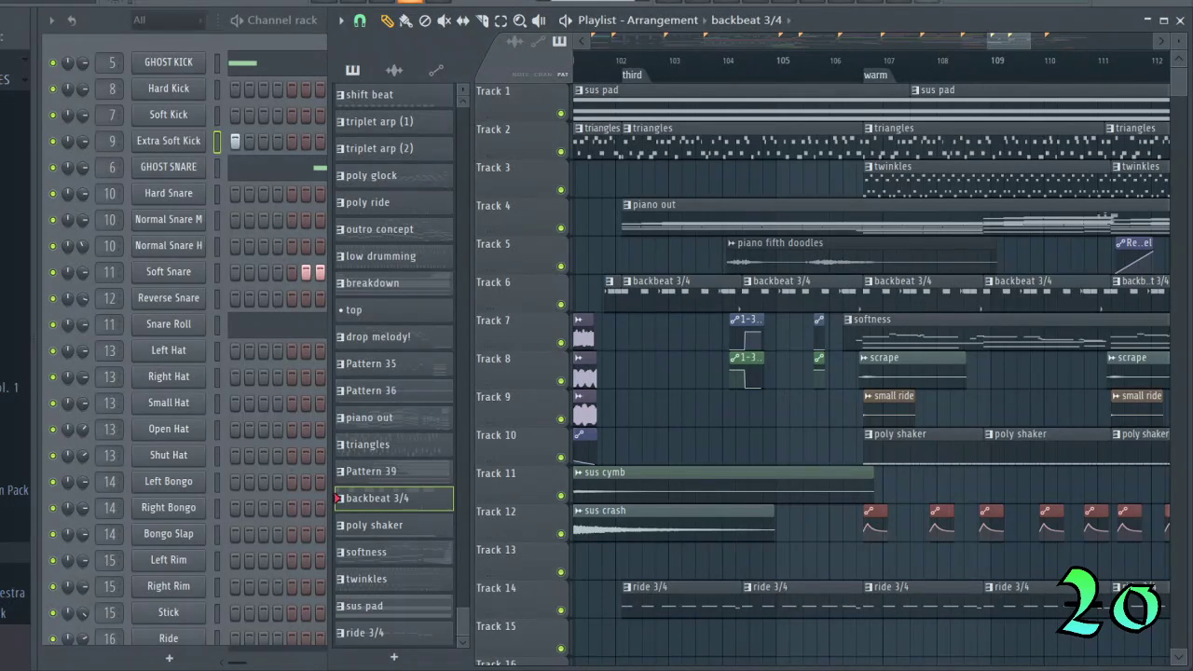
{"action": "left_click_drag", "start_coordinate": [1012, 39], "coordinate": [689, 54]}
{"action": "left_click", "coordinate": [680, 588]}
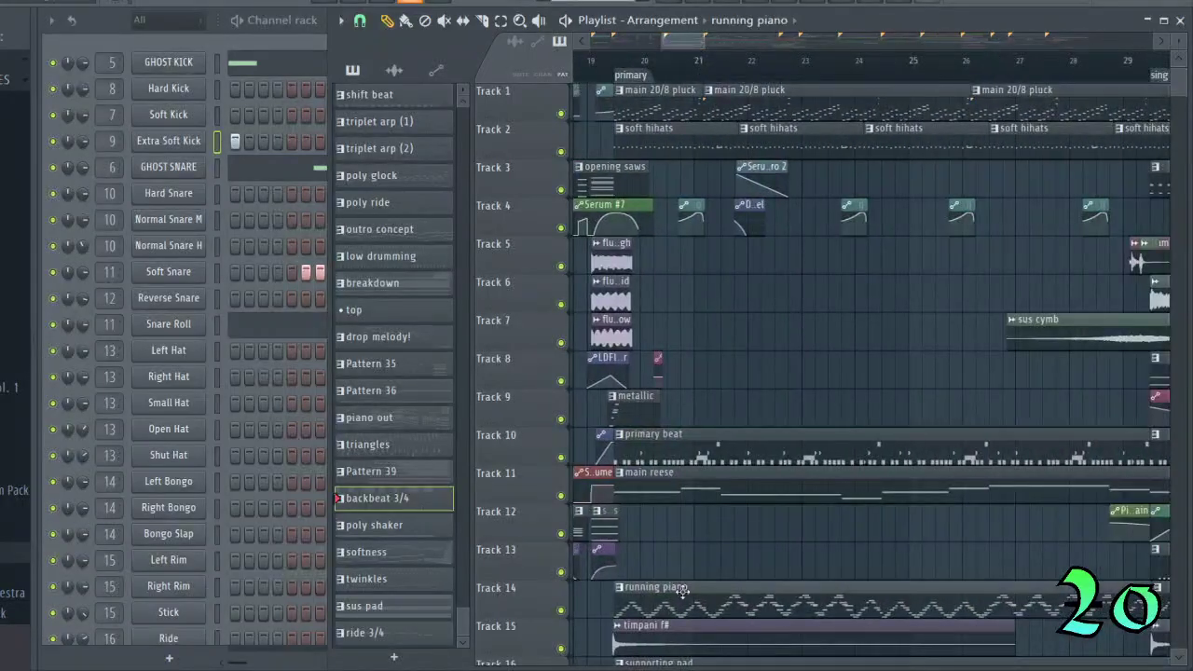
{"action": "scroll", "coordinate": [697, 573], "scroll_direction": "down", "scroll_amount": 4}
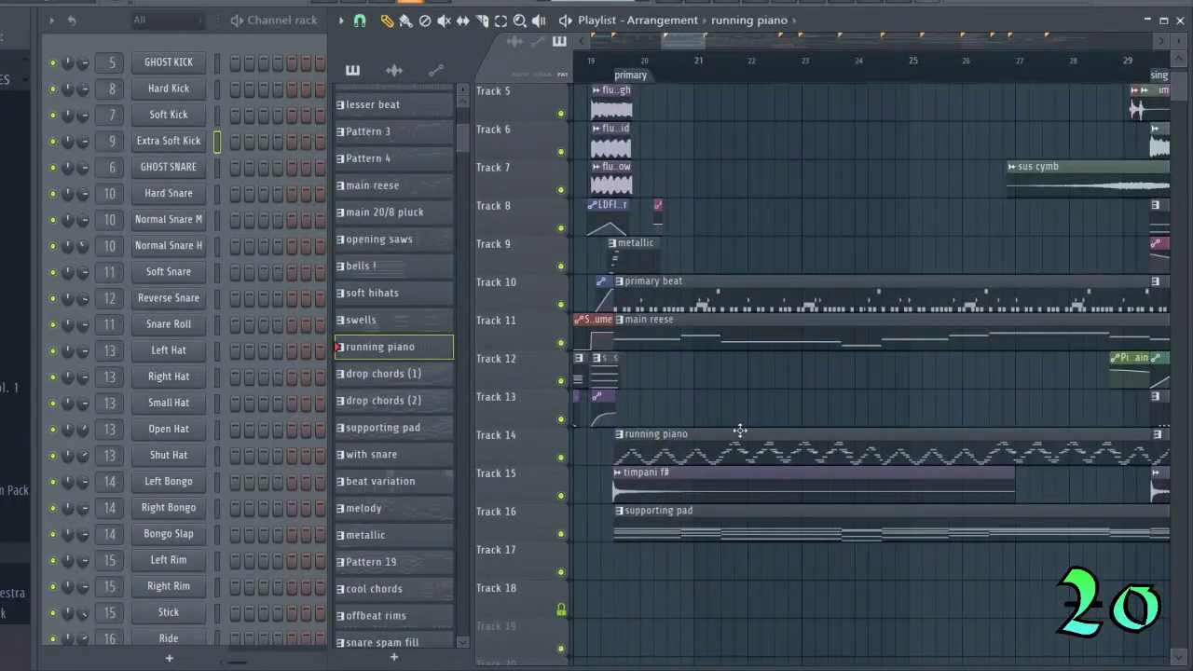
Examine the High Piano notes of the running piano pattern in the piano roll across bars 1 to 3.
{"action": "left_click", "coordinate": [110, 27]}
{"action": "scroll", "coordinate": [316, 494], "scroll_direction": "down", "scroll_amount": 9}
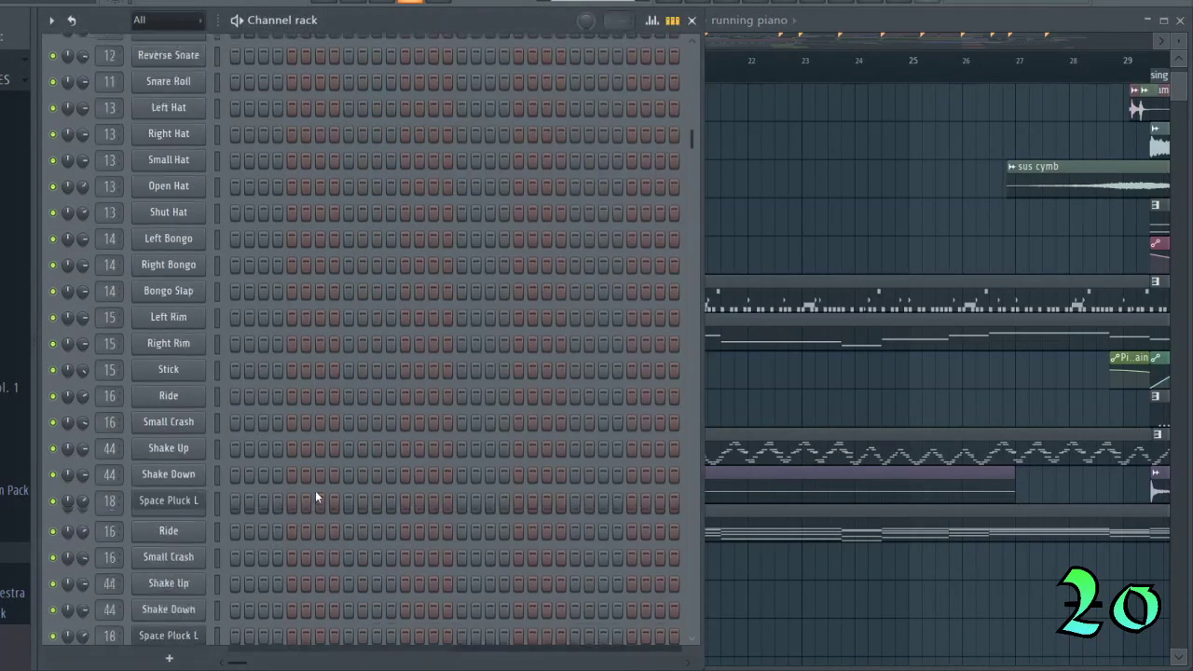
{"action": "left_click", "coordinate": [216, 509]}
{"action": "key", "text": "F7"}
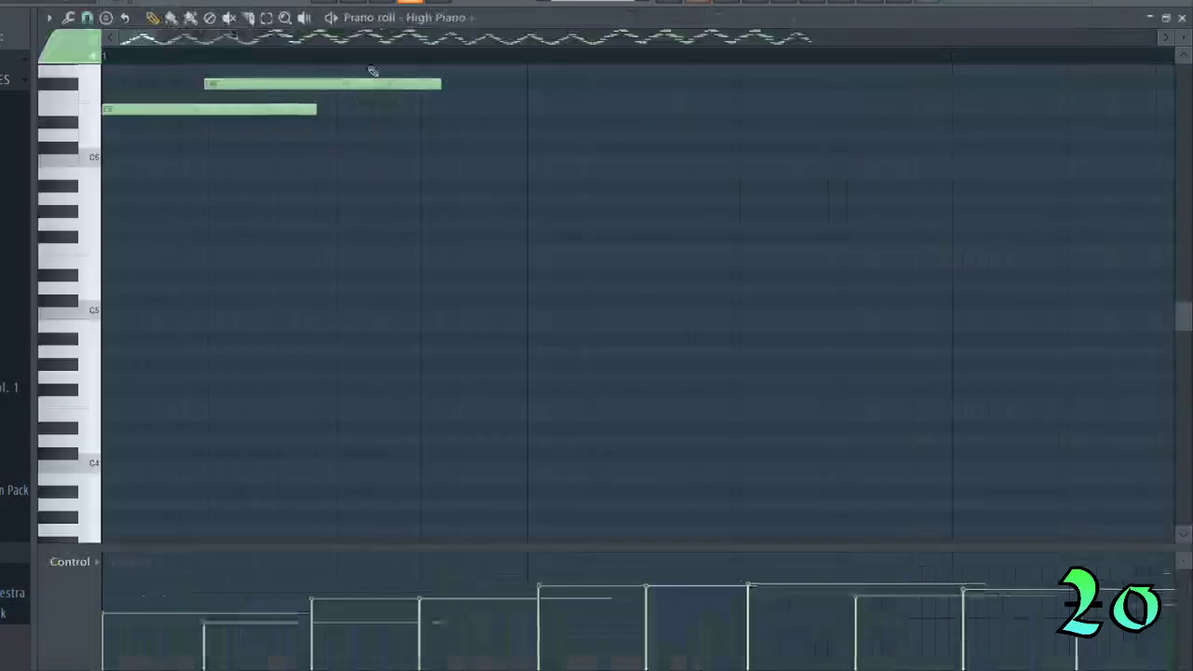
{"action": "scroll", "coordinate": [332, 177], "scroll_direction": "down", "scroll_amount": 5}
{"action": "scroll", "coordinate": [321, 176], "scroll_direction": "up", "scroll_amount": 5}
{"action": "scroll", "coordinate": [322, 163], "scroll_direction": "down", "scroll_amount": 1}
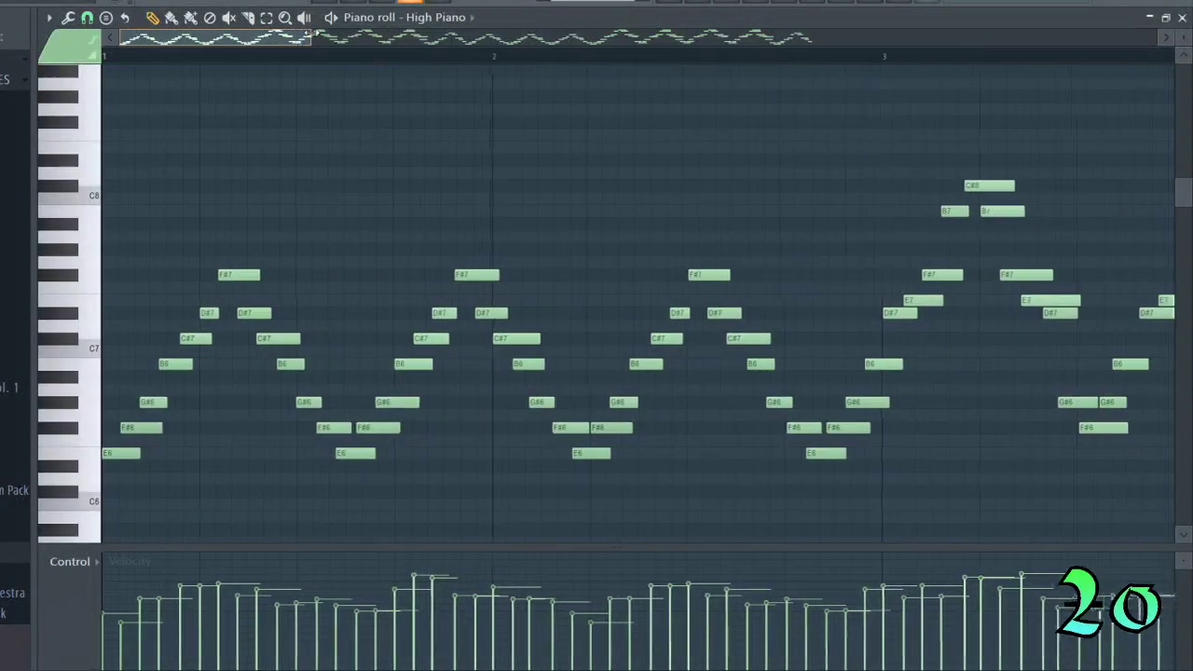
{"action": "scroll", "coordinate": [327, 135], "scroll_direction": "down", "scroll_amount": 1}
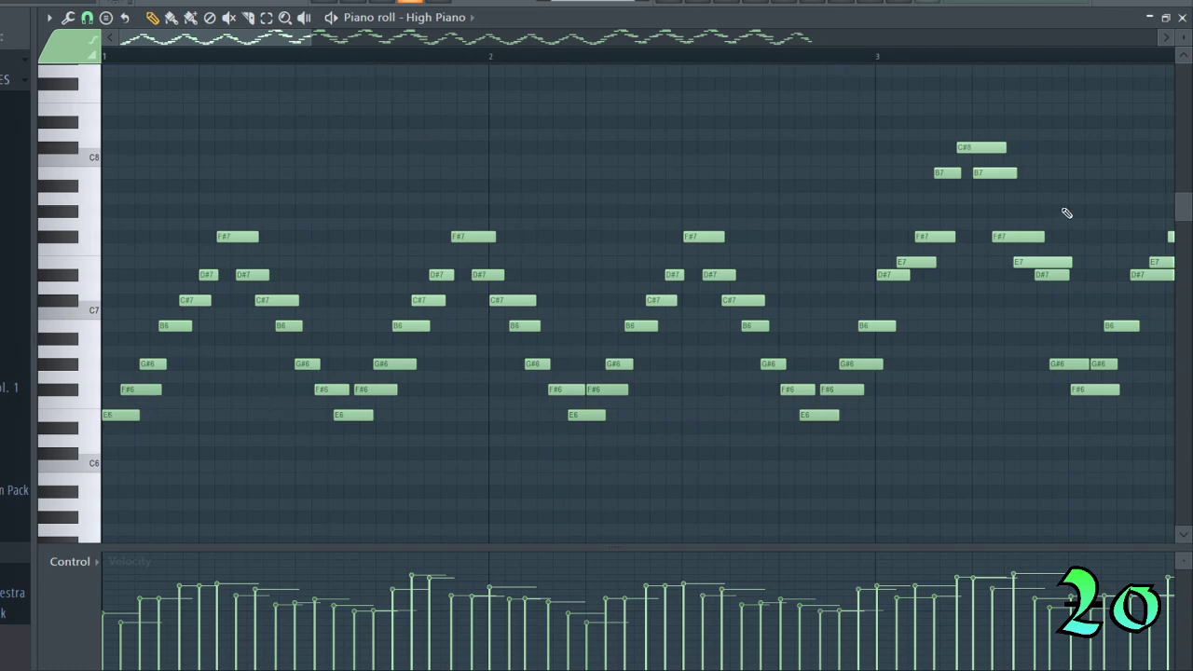
{"action": "left_click", "coordinate": [1181, 16]}
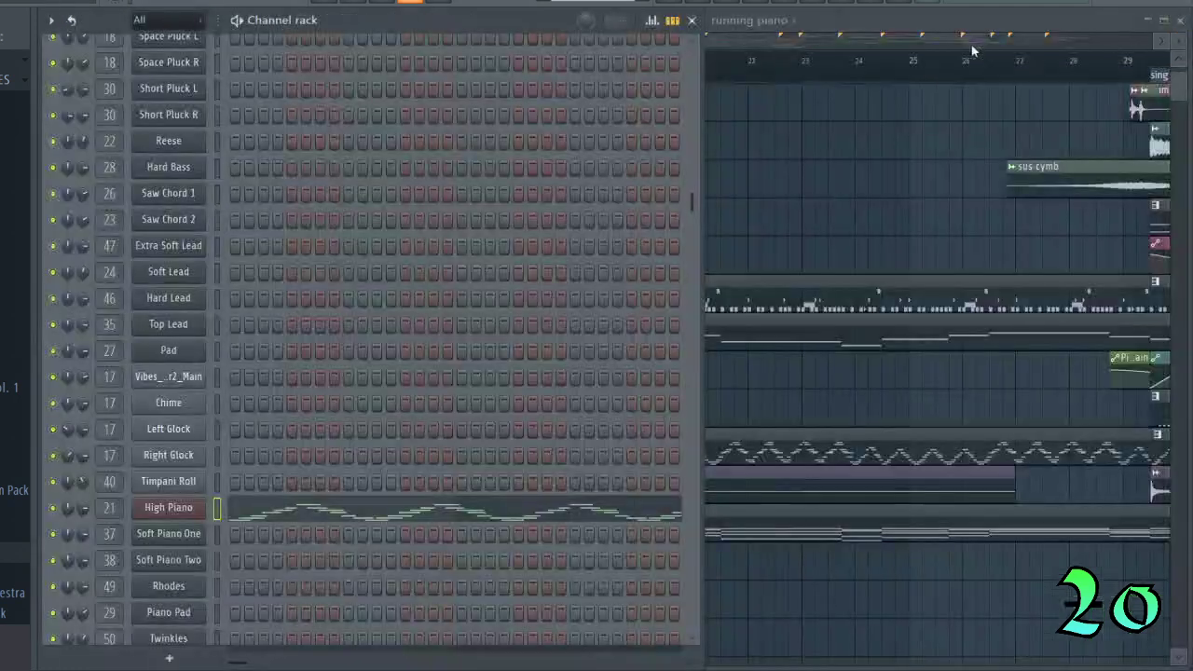
Play the song from the start of the first triangles clip on Track 2, between bars 100 and 101.
{"action": "left_click", "coordinate": [835, 23]}
{"action": "mouse_move", "coordinate": [701, 42]}
{"action": "left_mouse_down"}
{"action": "mouse_move", "coordinate": [1081, 42]}
{"action": "mouse_move", "coordinate": [982, 44]}
{"action": "mouse_move", "coordinate": [996, 44]}
{"action": "left_mouse_up"}
{"action": "scroll", "coordinate": [896, 348], "scroll_direction": "up", "scroll_amount": 4}
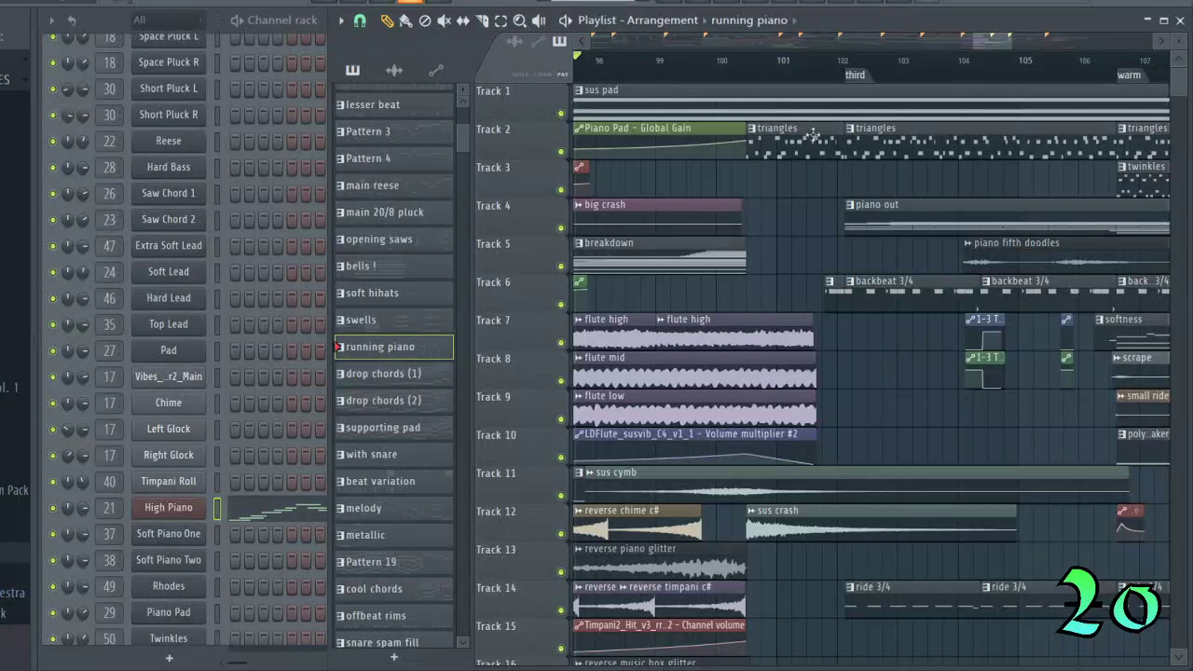
{"action": "left_click", "coordinate": [744, 80]}
{"action": "left_click", "coordinate": [749, 80]}
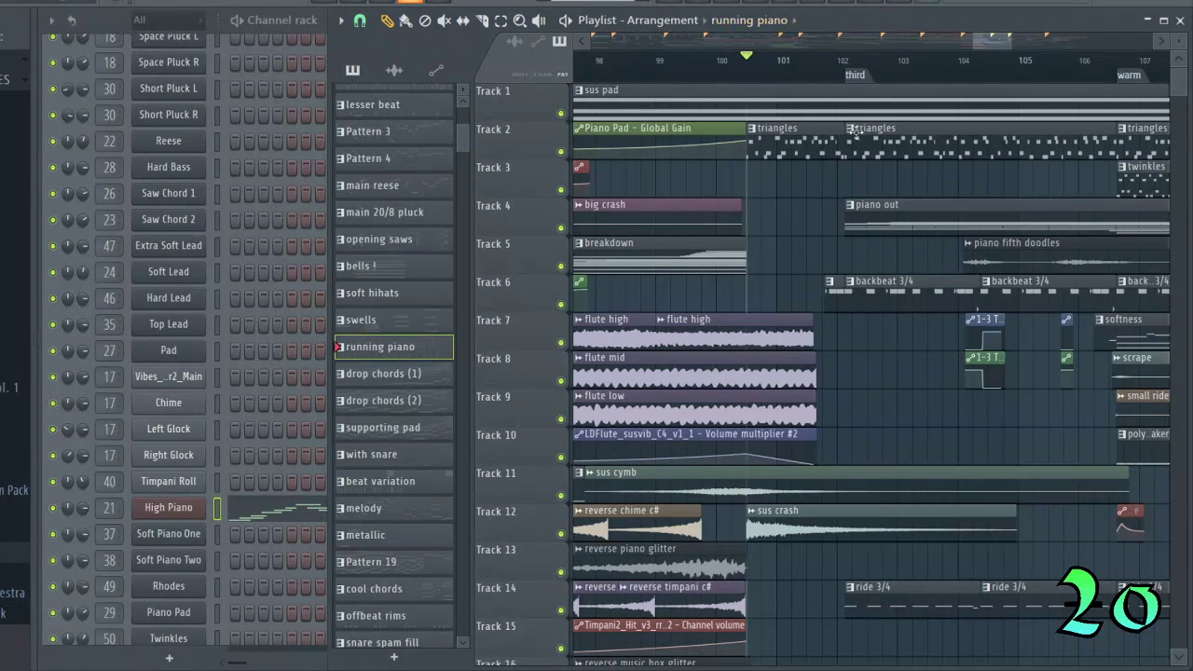
{"action": "key", "text": "space"}
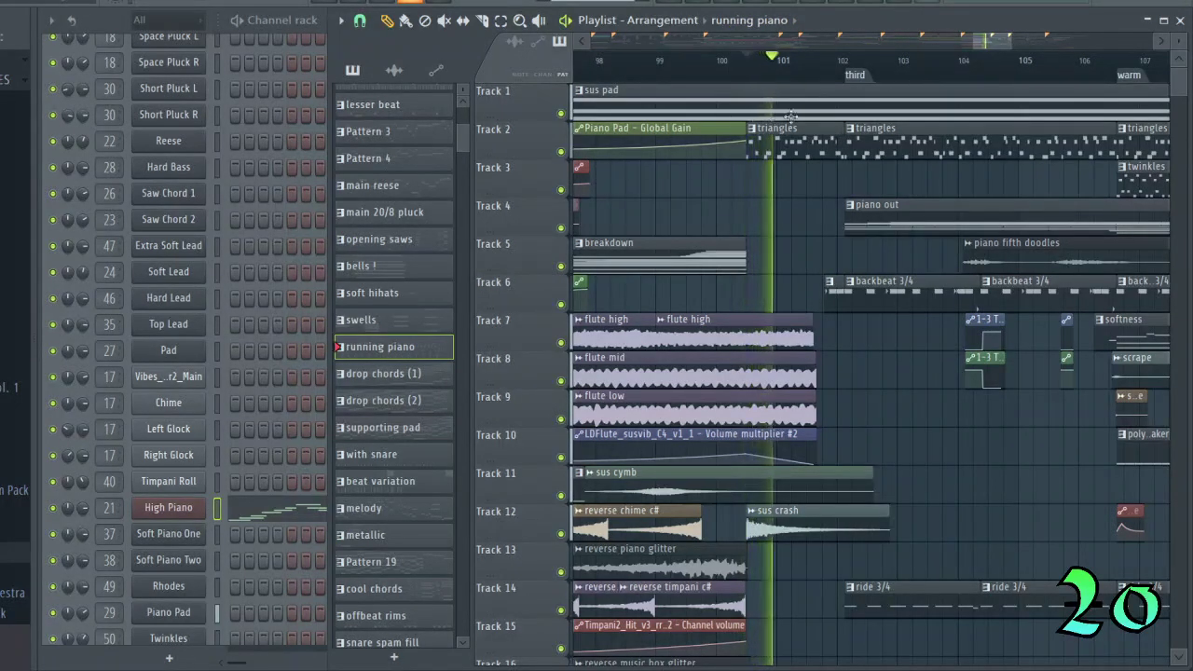
{"action": "key", "text": "space"}
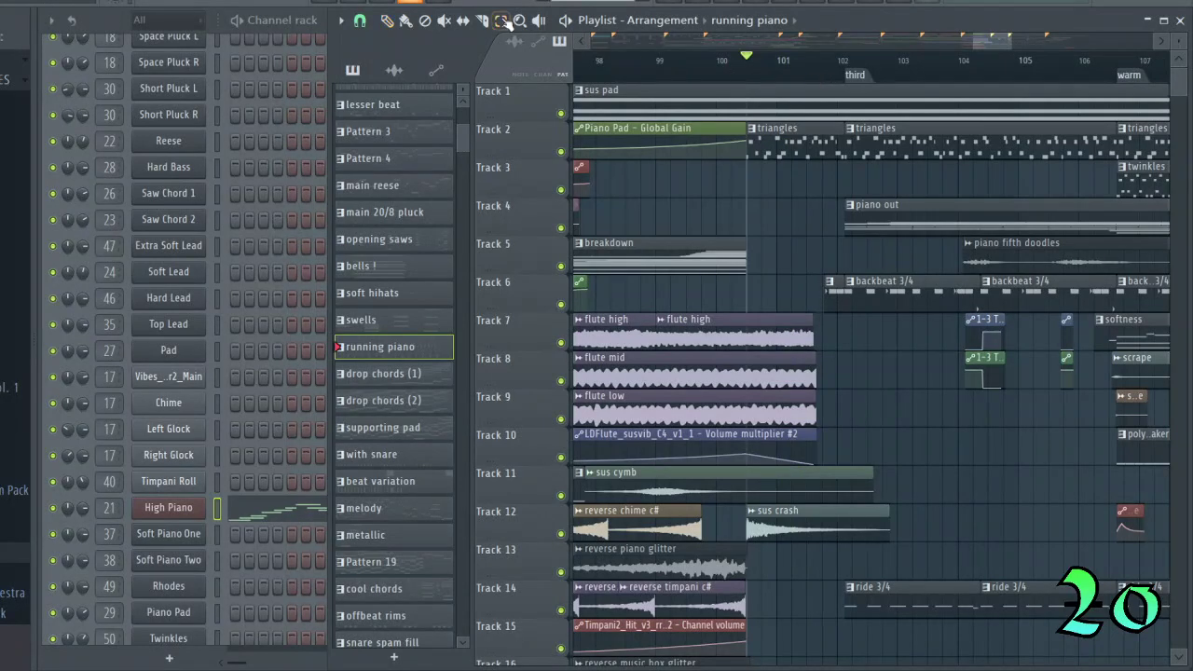
Mark the time range from the first triangles clip to the "third" marker, clear it, and play that passage.
{"action": "left_click_drag", "start_coordinate": [749, 80], "coordinate": [852, 90]}
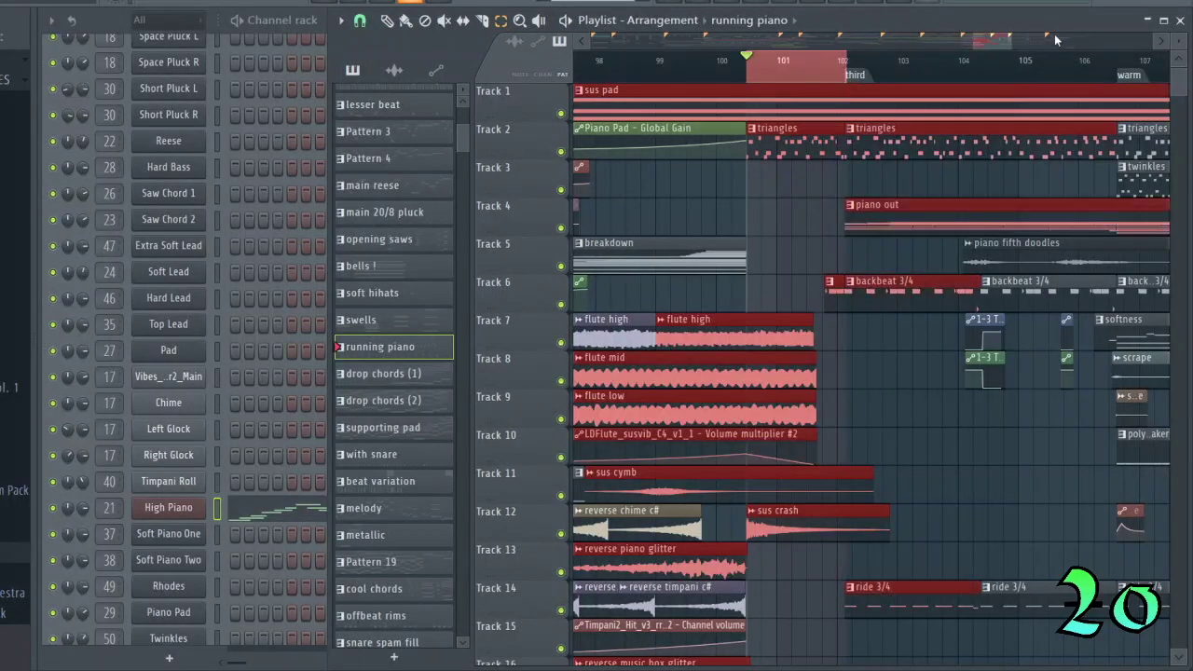
{"action": "left_click_drag", "start_coordinate": [982, 42], "coordinate": [969, 45]}
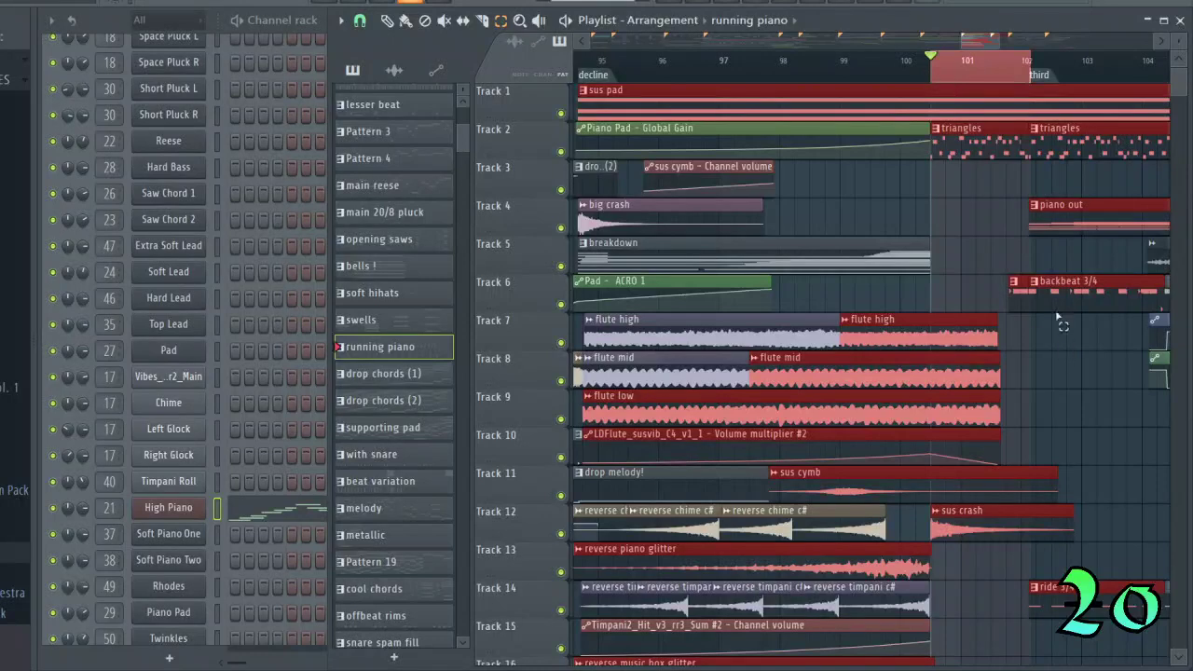
{"action": "left_click_drag", "start_coordinate": [971, 45], "coordinate": [981, 45]}
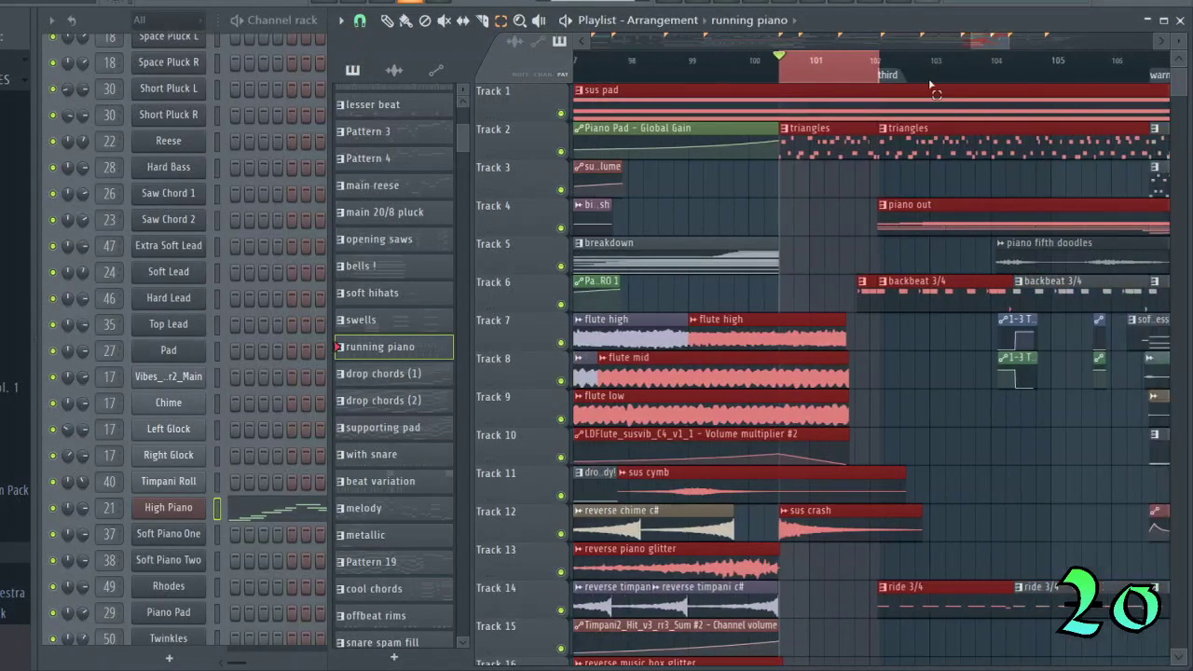
{"action": "left_click", "coordinate": [857, 63]}
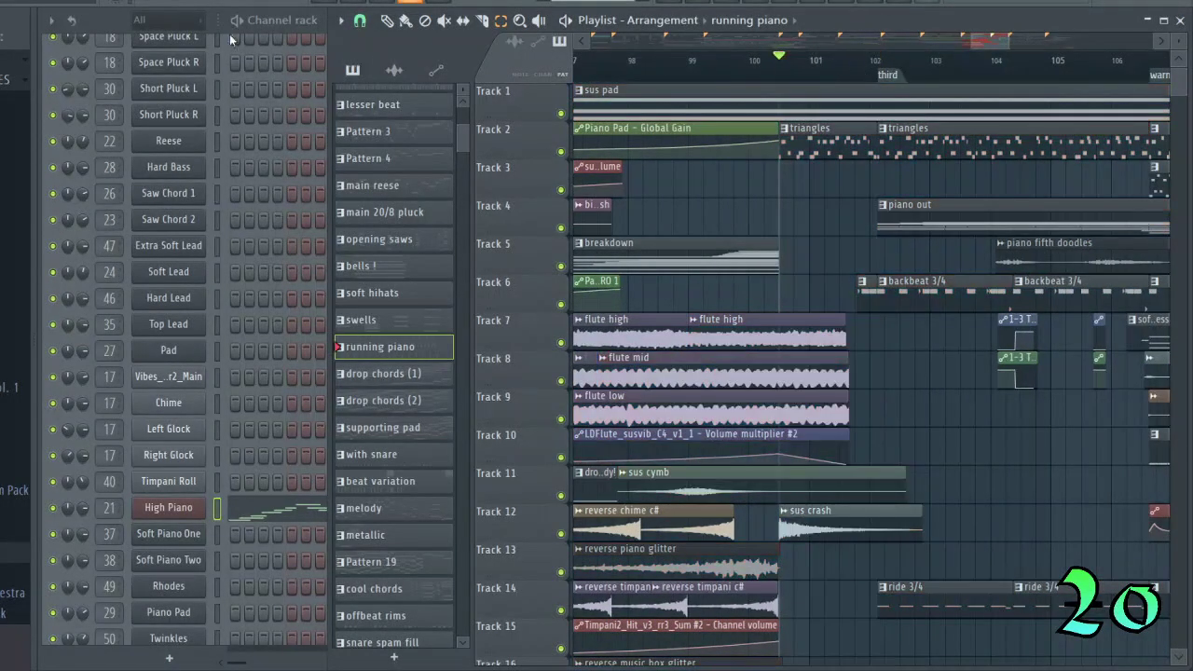
{"action": "key", "text": "space"}
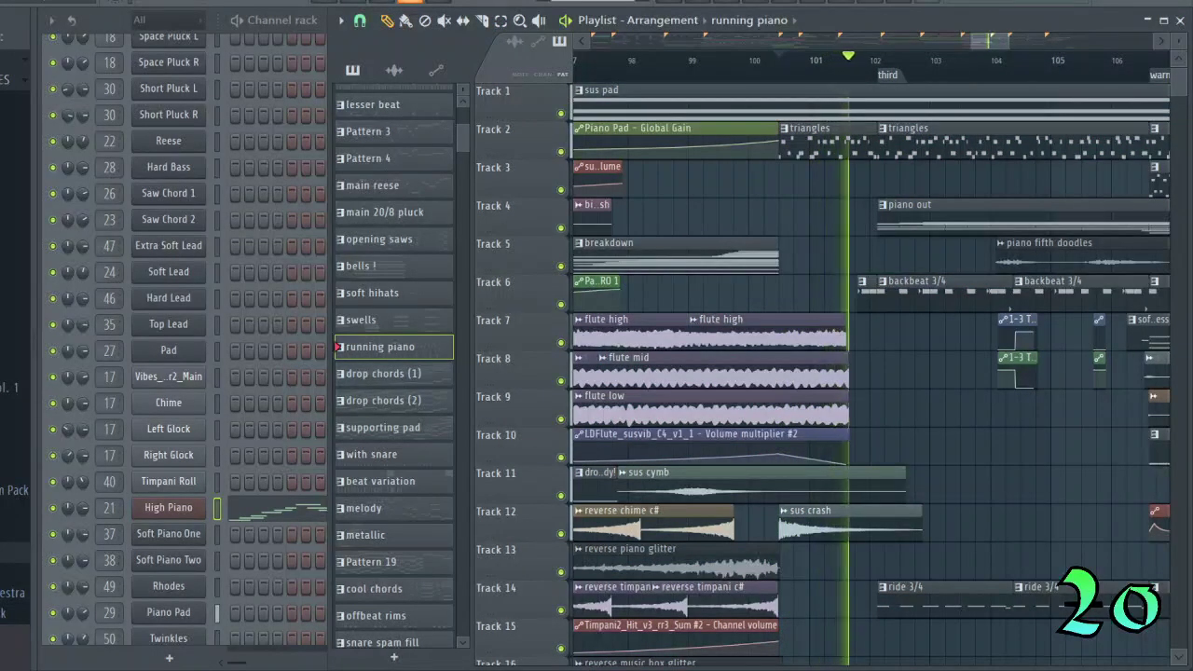
{"action": "key", "text": "space"}
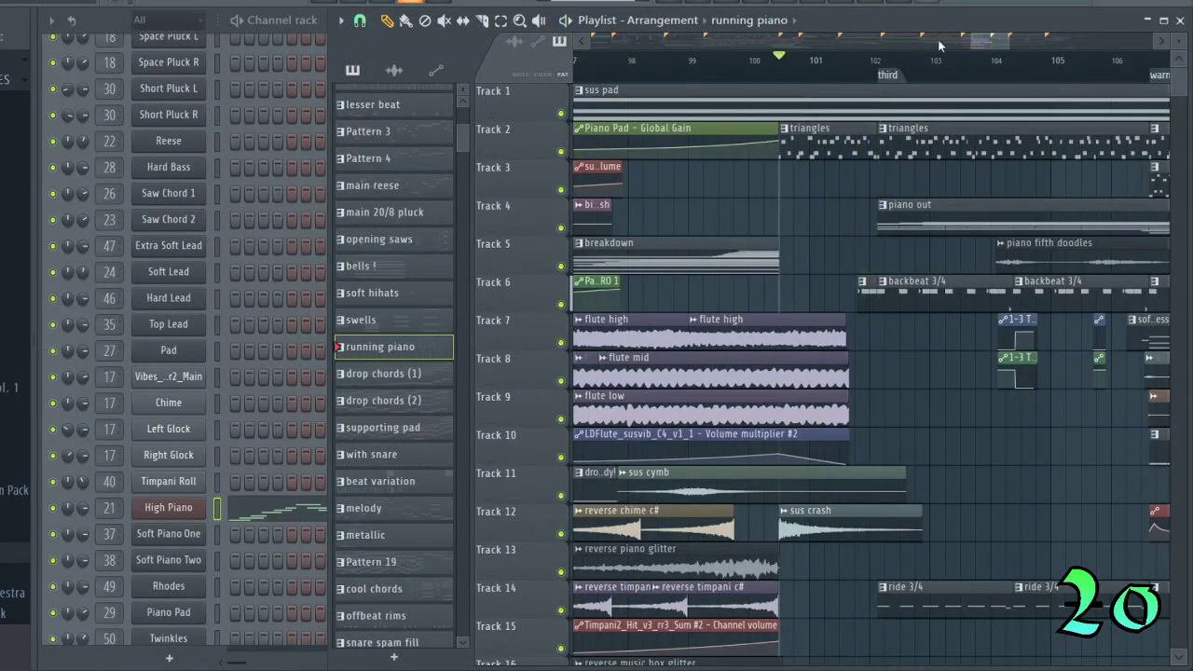
Pick the backbeat 3/4 clip on Track 6 and place the playhead at the "third" marker.
{"action": "left_click_drag", "start_coordinate": [972, 42], "coordinate": [985, 43]}
{"action": "left_click", "coordinate": [735, 282]}
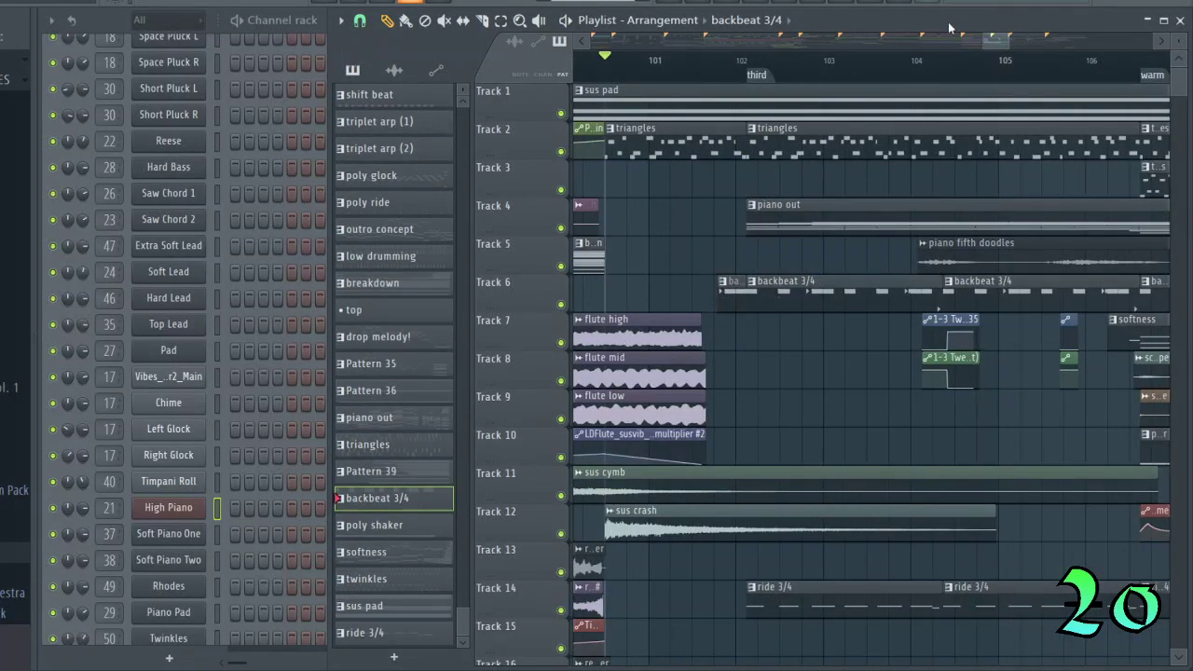
{"action": "left_click_drag", "start_coordinate": [993, 44], "coordinate": [998, 44]}
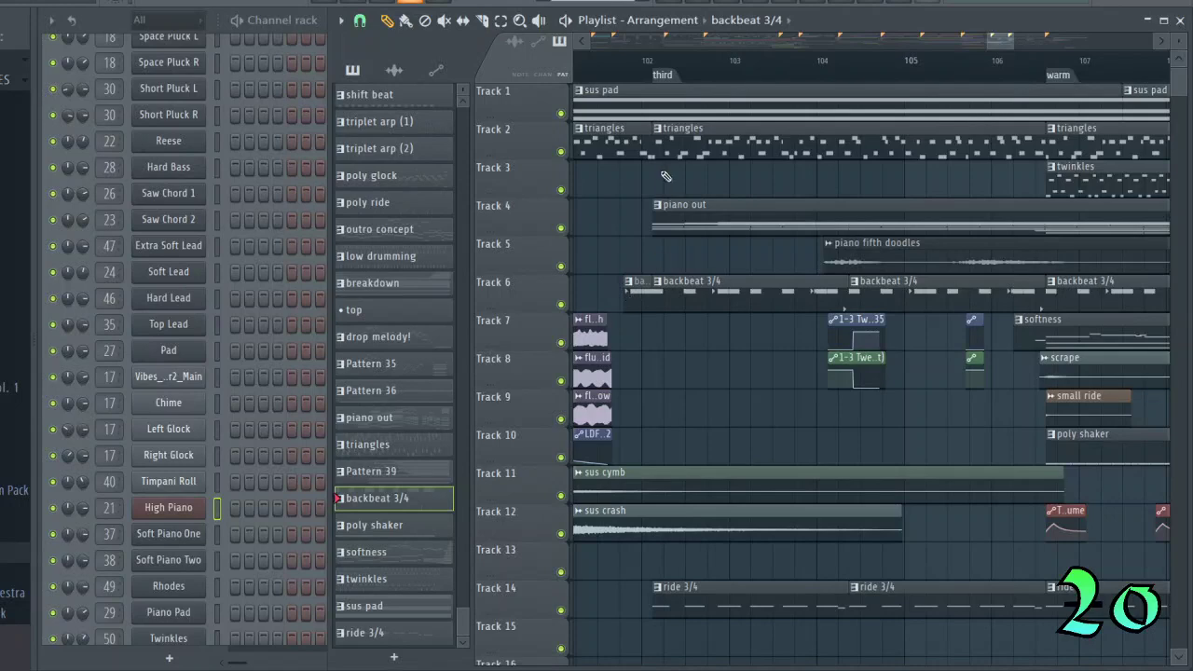
{"action": "left_click", "coordinate": [667, 78]}
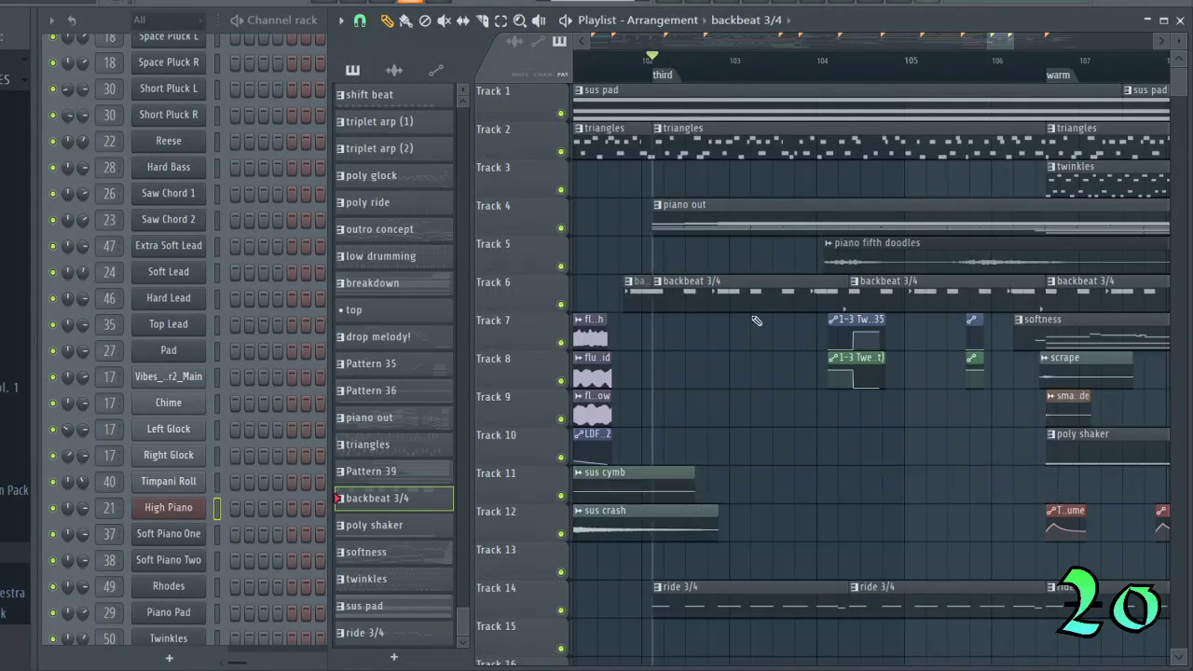
Open the Soft Piano One notes of the piano out pattern in the piano roll.
{"action": "left_click", "coordinate": [724, 225]}
{"action": "left_click", "coordinate": [95, 27]}
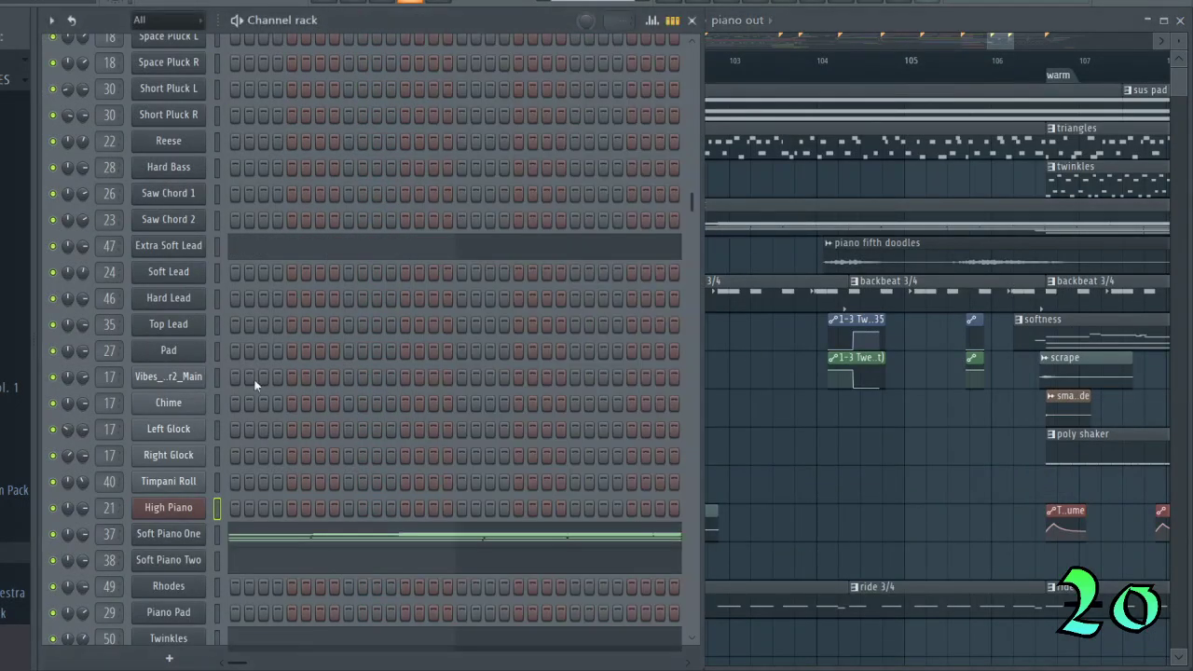
{"action": "scroll", "coordinate": [256, 410], "scroll_direction": "down", "scroll_amount": 3}
{"action": "left_click", "coordinate": [177, 455]}
{"action": "left_click", "coordinate": [269, 455]}
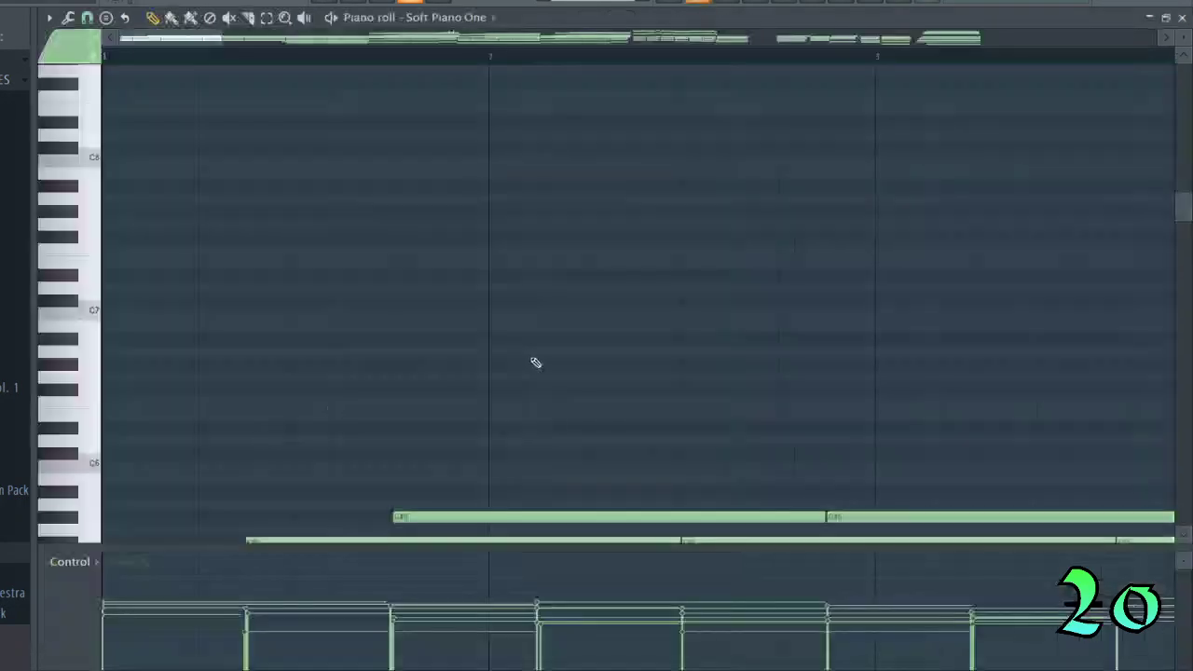
{"action": "scroll", "coordinate": [835, 120], "scroll_direction": "down", "scroll_amount": 3}
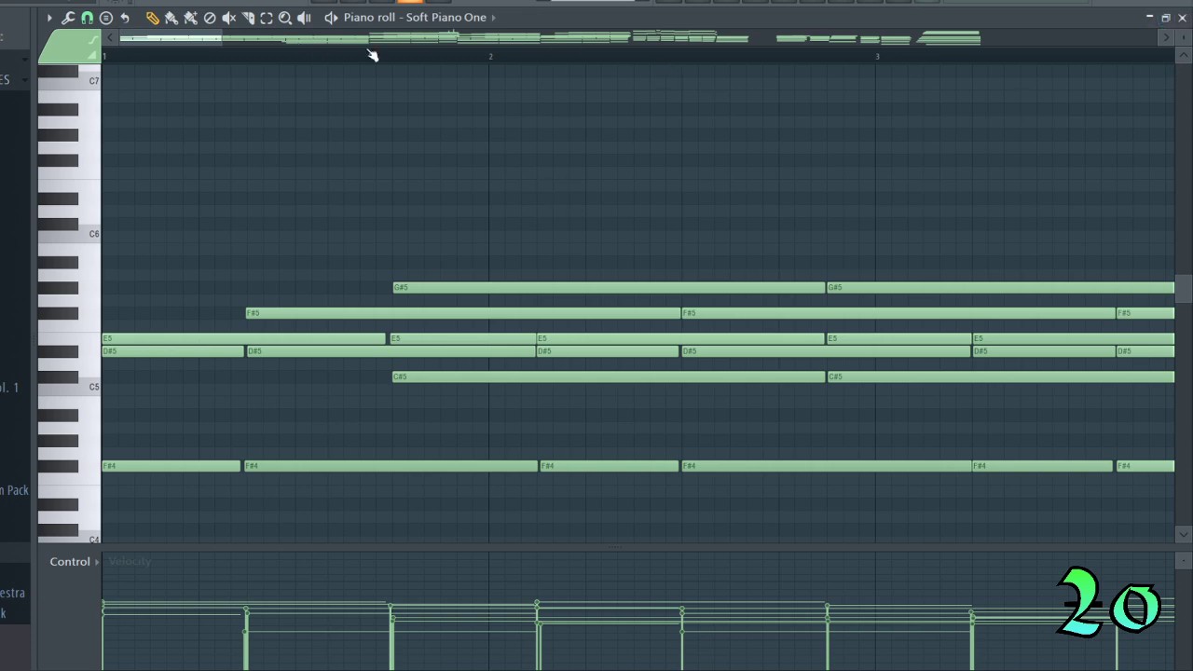
Play the opening Soft Piano One chord and examine the layered piano notes across bars 1 to 8.
{"action": "left_click_drag", "start_coordinate": [221, 40], "coordinate": [185, 40]}
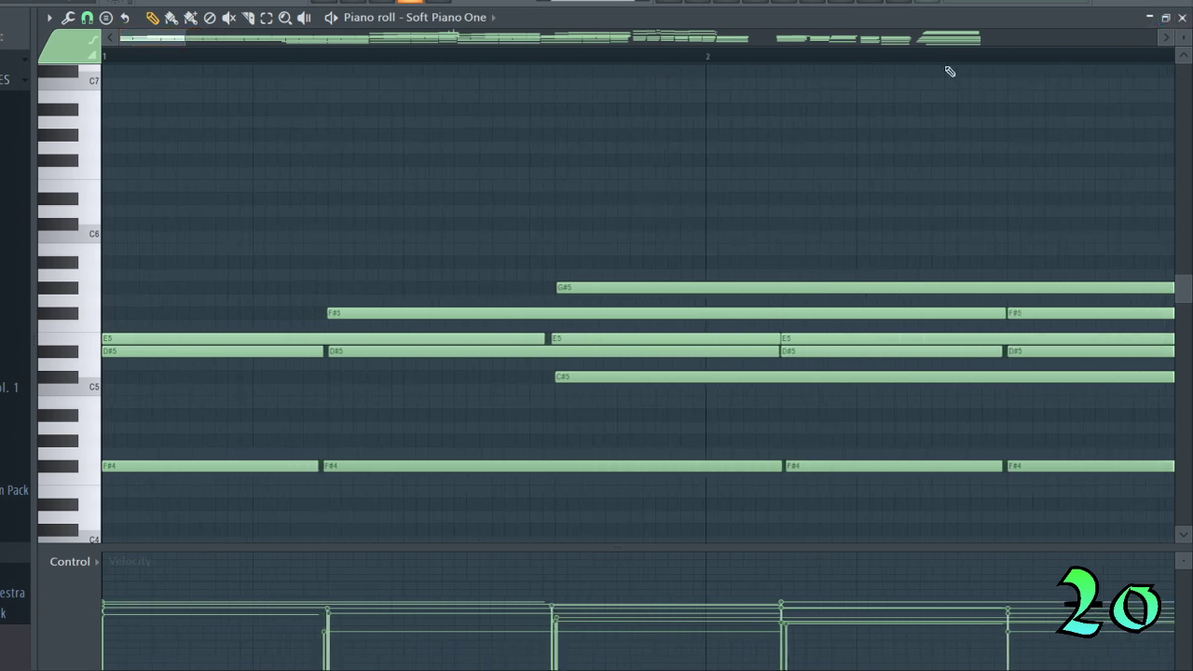
{"action": "left_click_drag", "start_coordinate": [1183, 38], "coordinate": [1183, 36]}
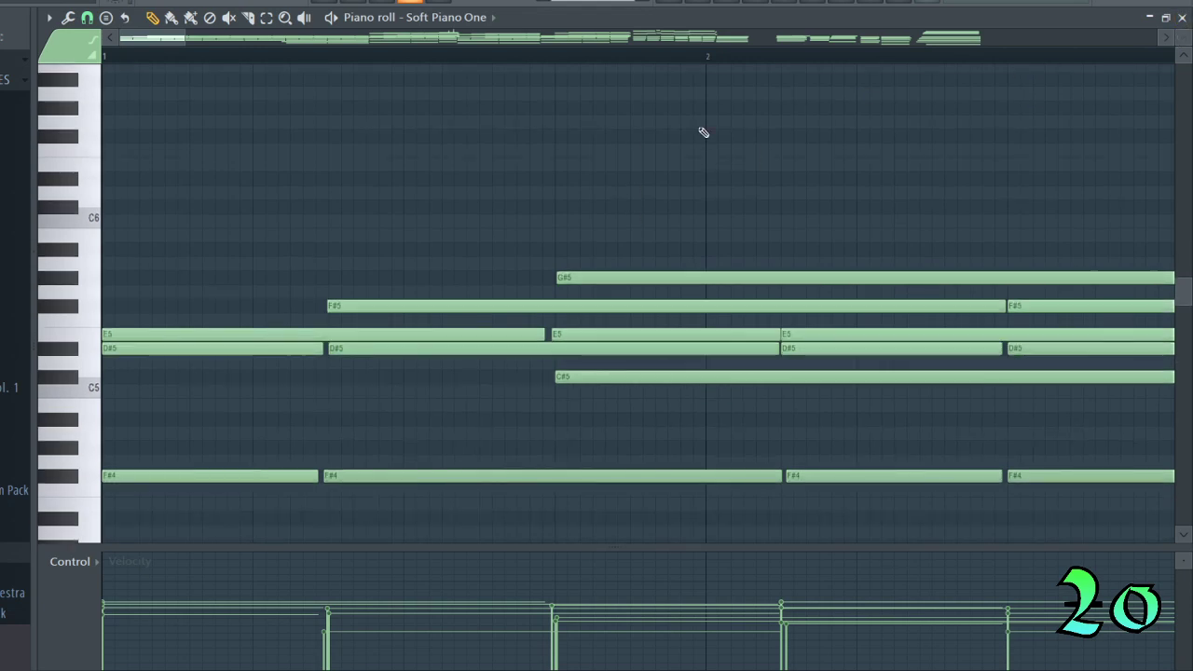
{"action": "scroll", "coordinate": [578, 200], "scroll_direction": "down", "scroll_amount": 3}
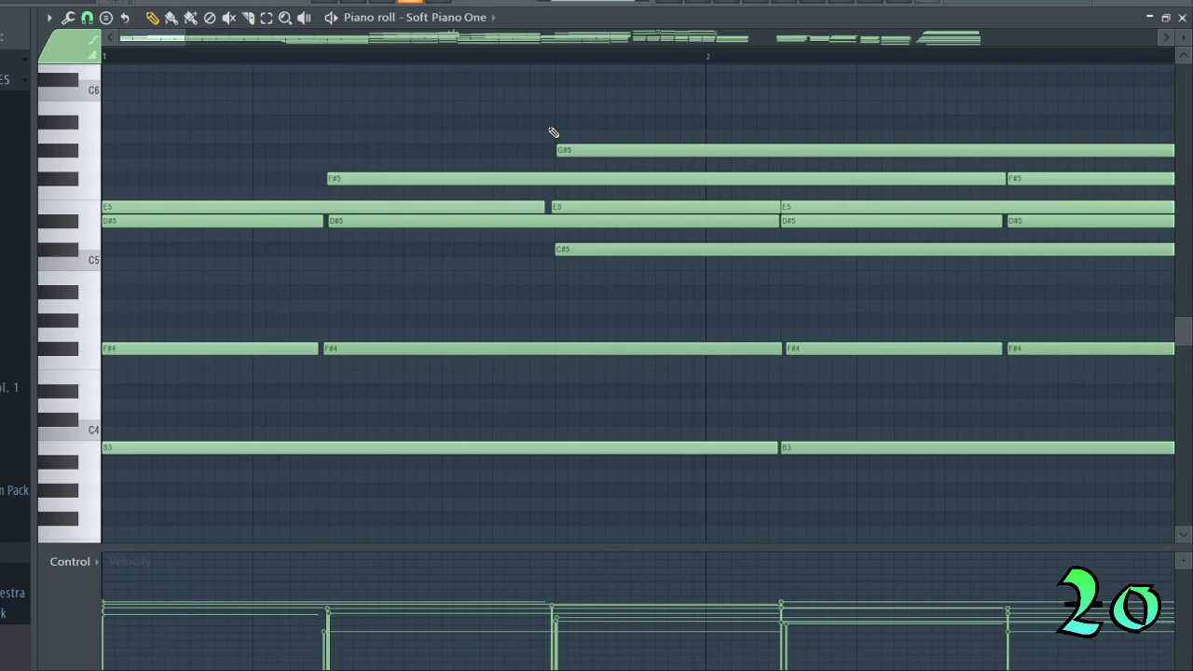
{"action": "key", "text": "space"}
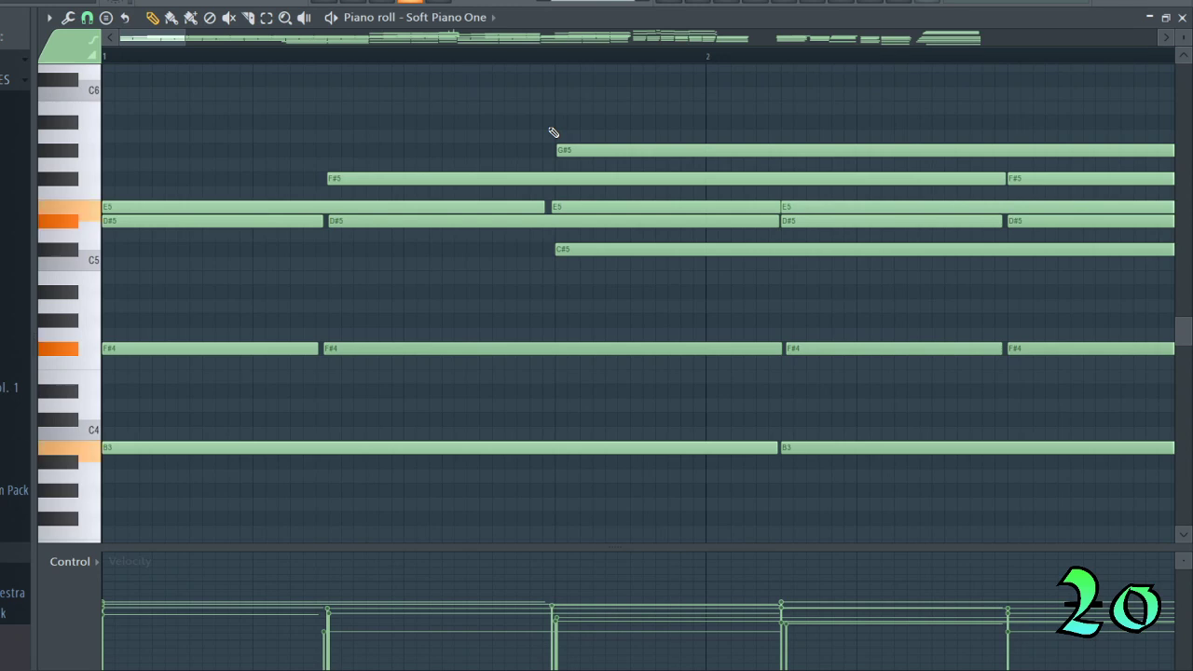
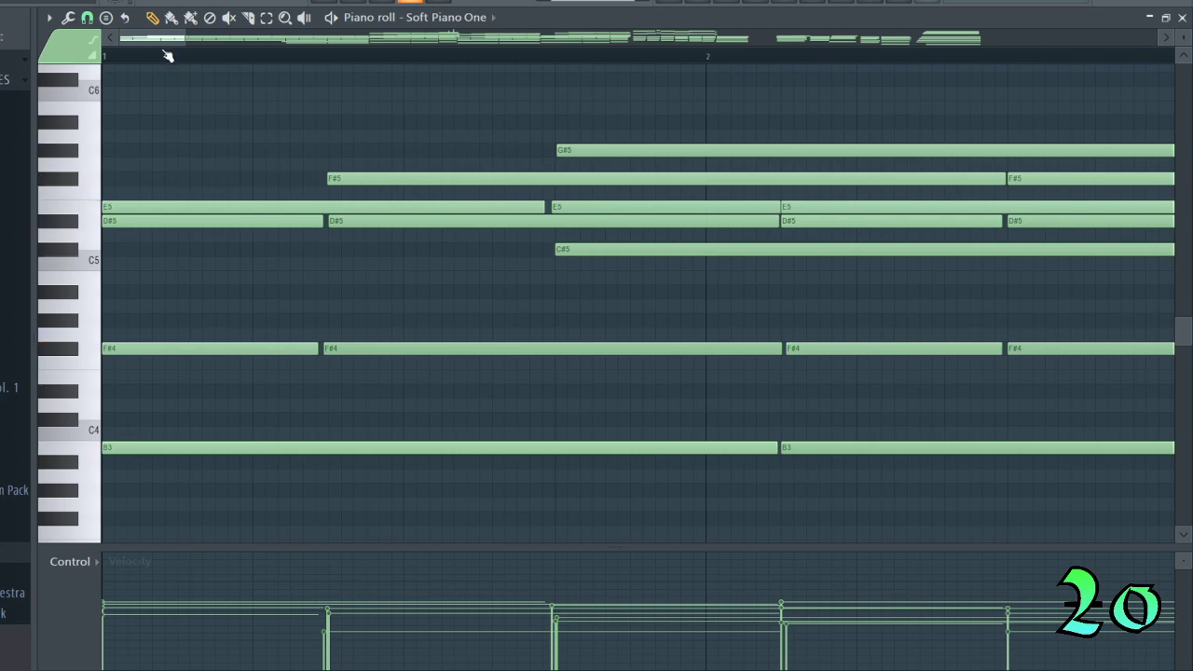
{"action": "left_click_drag", "start_coordinate": [180, 41], "coordinate": [401, 40]}
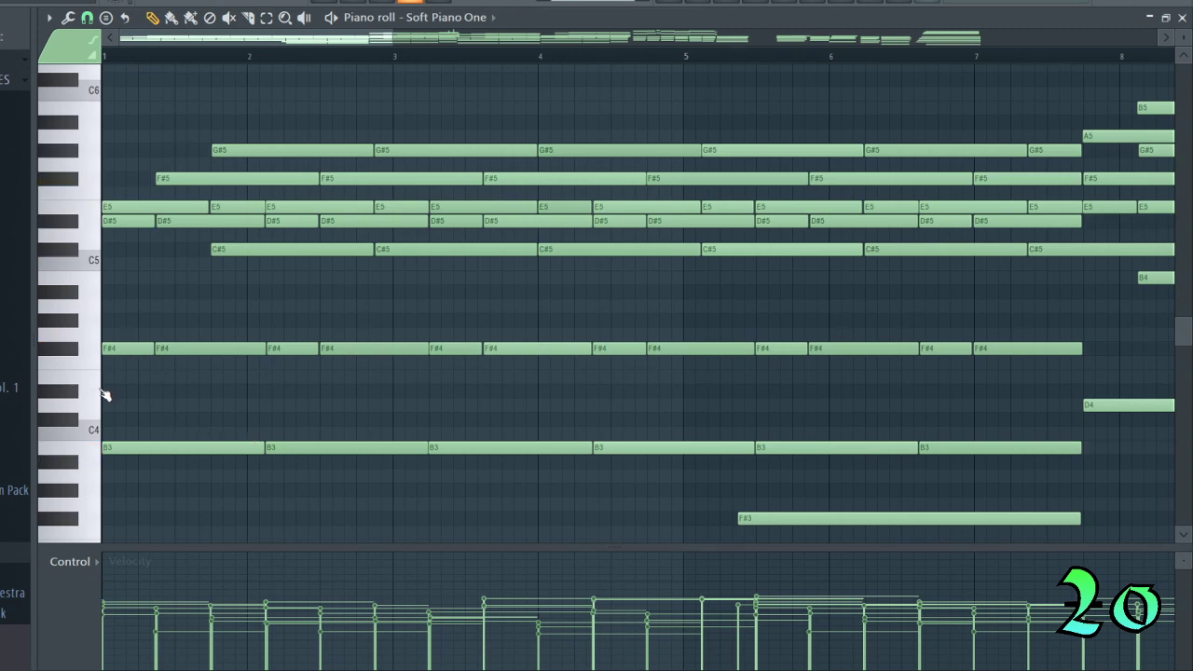
Examine the lower and middle Soft Piano One notes in bars 1 to 8 and the chords following through bar 12.
{"action": "scroll", "coordinate": [1105, 381], "scroll_direction": "down", "scroll_amount": 4}
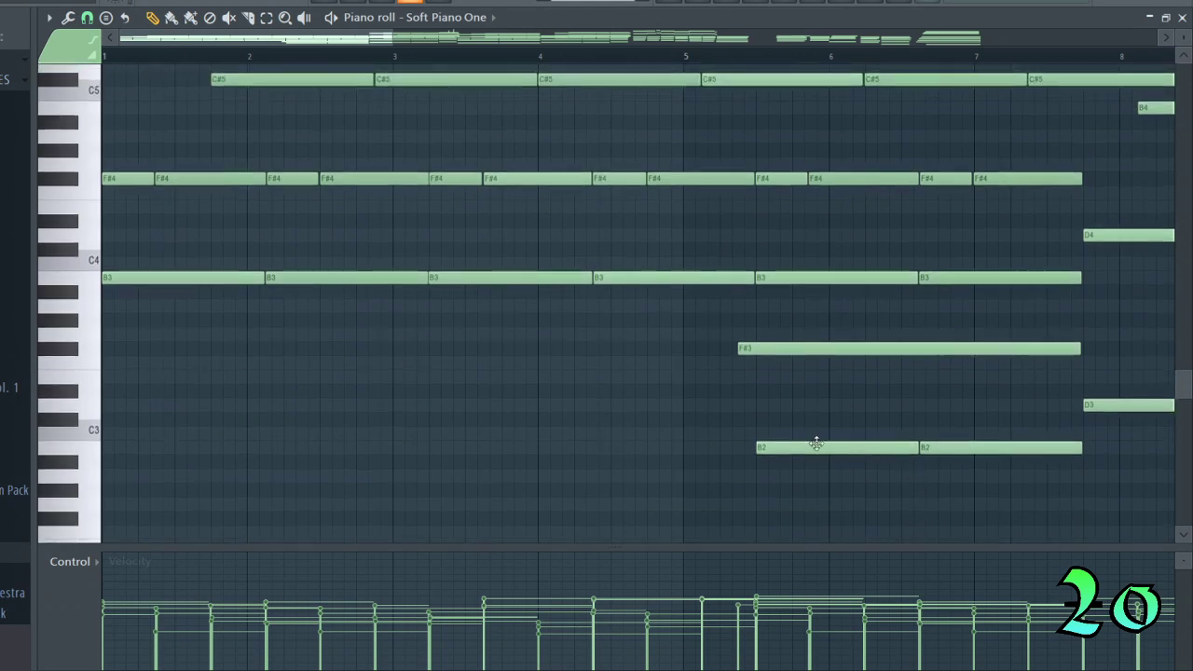
{"action": "scroll", "coordinate": [822, 449], "scroll_direction": "up", "scroll_amount": 4}
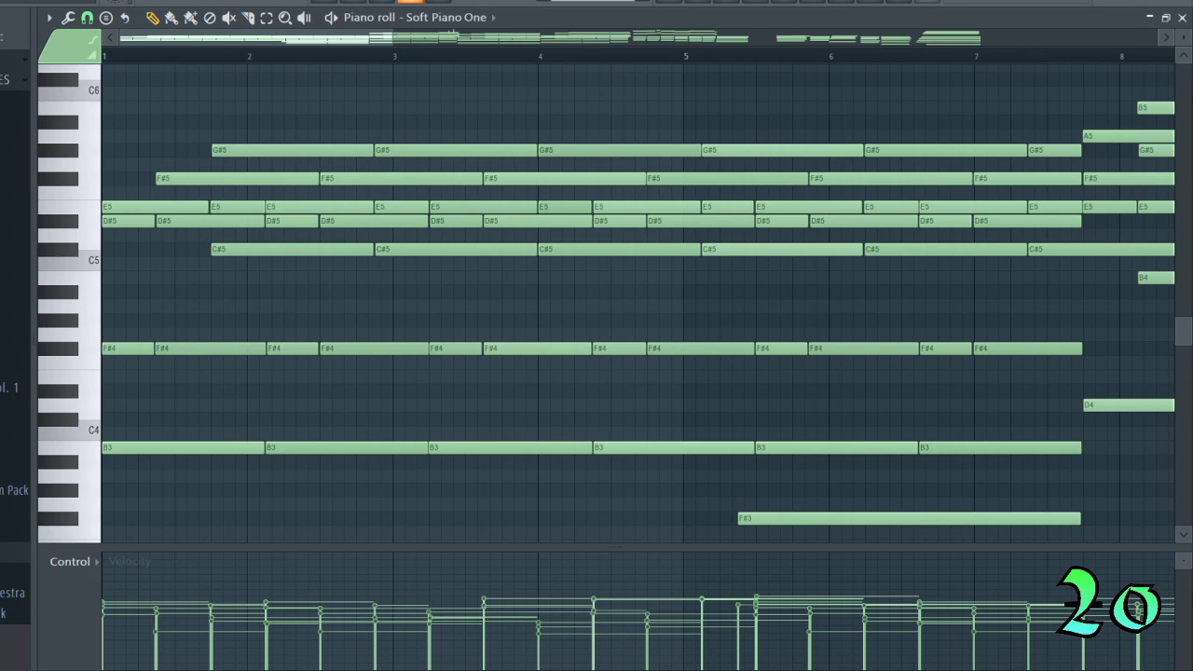
{"action": "left_click_drag", "start_coordinate": [357, 40], "coordinate": [517, 68]}
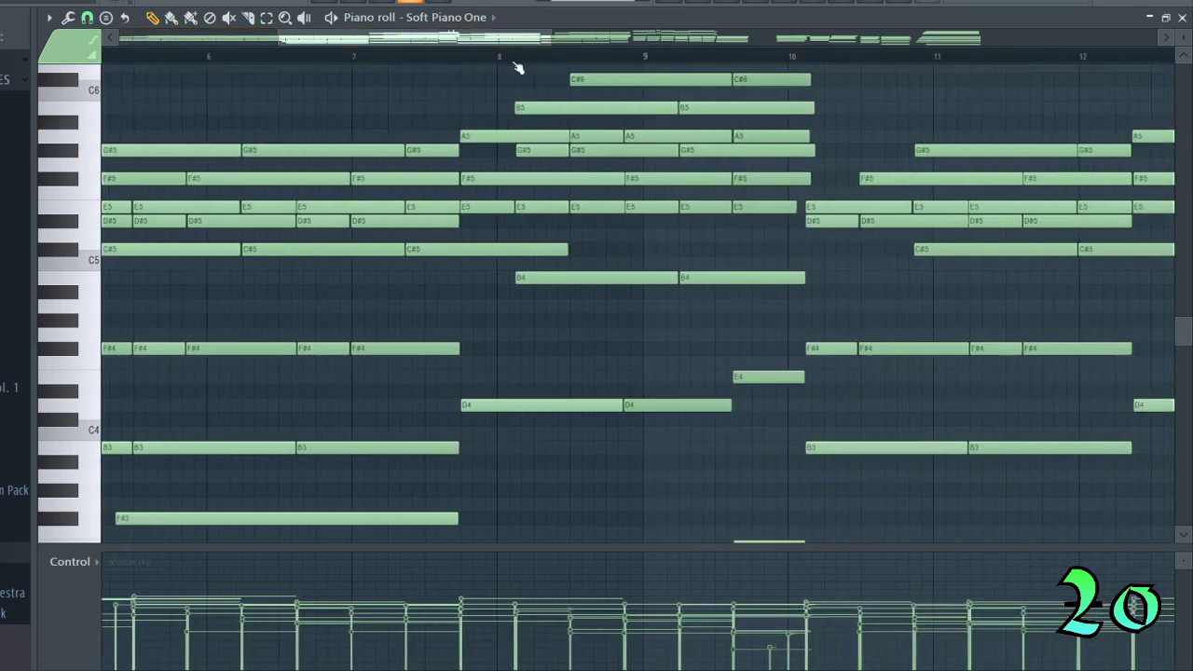
{"action": "left_click", "coordinate": [93, 140]}
{"action": "left_click_drag", "start_coordinate": [515, 40], "coordinate": [157, 62]}
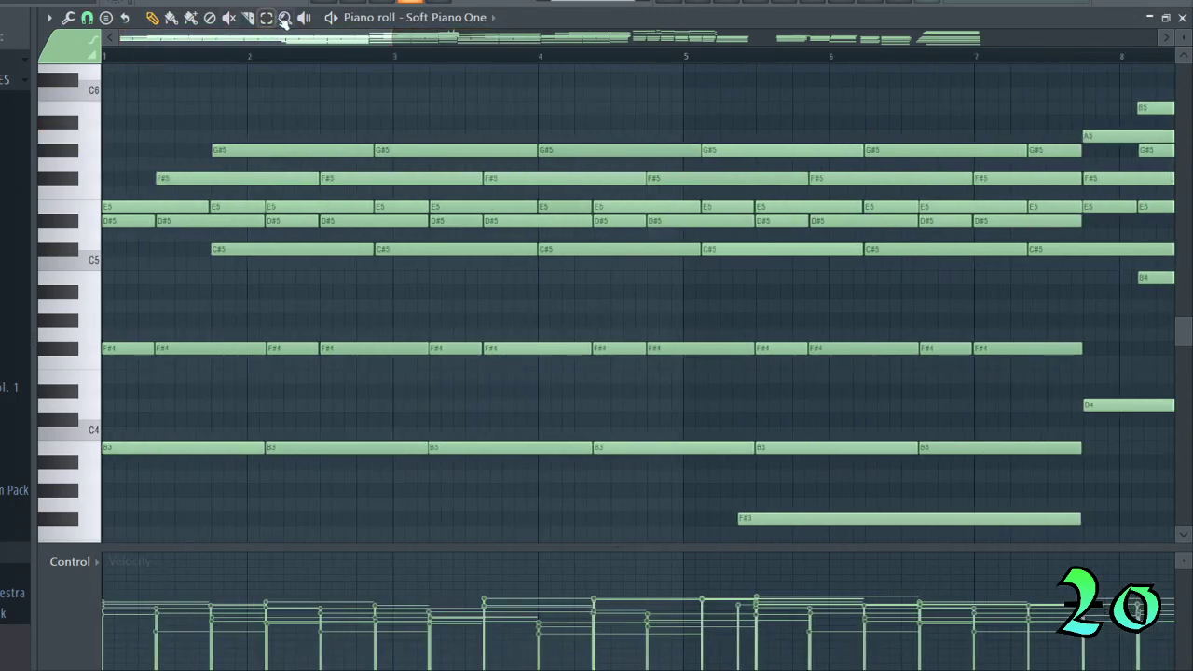
{"action": "scroll", "coordinate": [275, 115], "scroll_direction": "up", "scroll_amount": 2}
{"action": "scroll", "coordinate": [275, 115], "scroll_direction": "down", "scroll_amount": 2}
{"action": "left_click", "coordinate": [286, 205]}
Widen the time view to cover bars 1 to 10 and examine the repeating piano layers there.
{"action": "left_click_drag", "start_coordinate": [389, 40], "coordinate": [481, 40]}
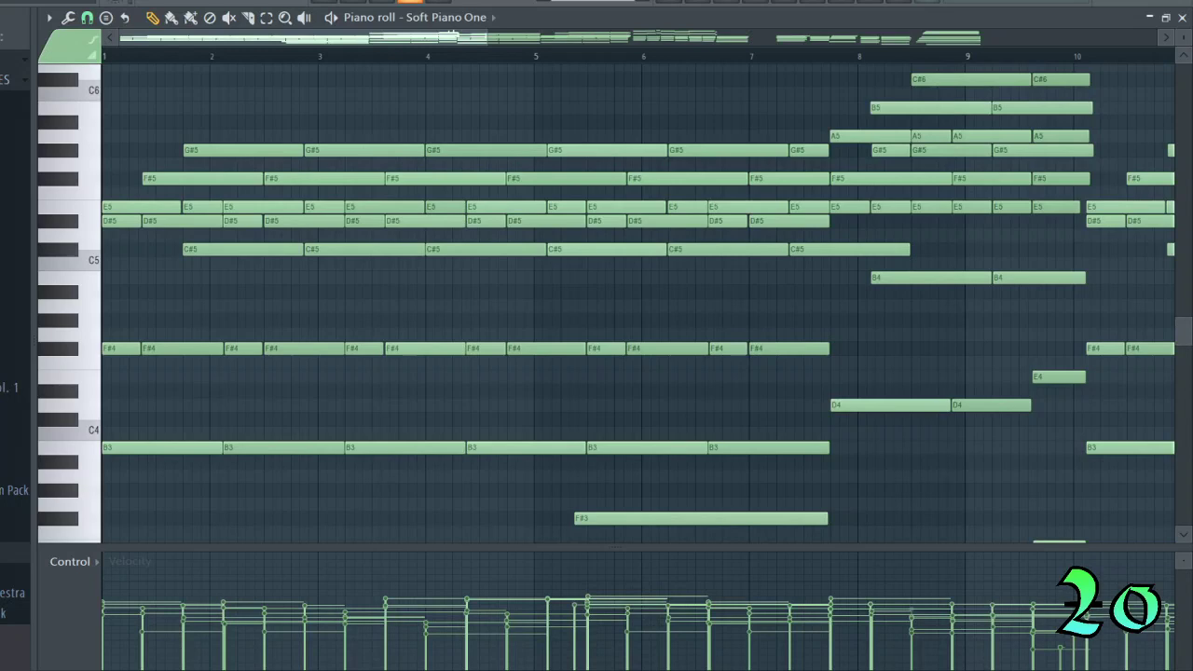
{"action": "key", "text": "space"}
{"action": "left_click_drag", "start_coordinate": [396, 42], "coordinate": [247, 38]}
{"action": "left_click_drag", "start_coordinate": [350, 43], "coordinate": [355, 39]}
{"action": "left_click_drag", "start_coordinate": [282, 40], "coordinate": [142, 65]}
{"action": "scroll", "coordinate": [422, 118], "scroll_direction": "down", "scroll_amount": 2}
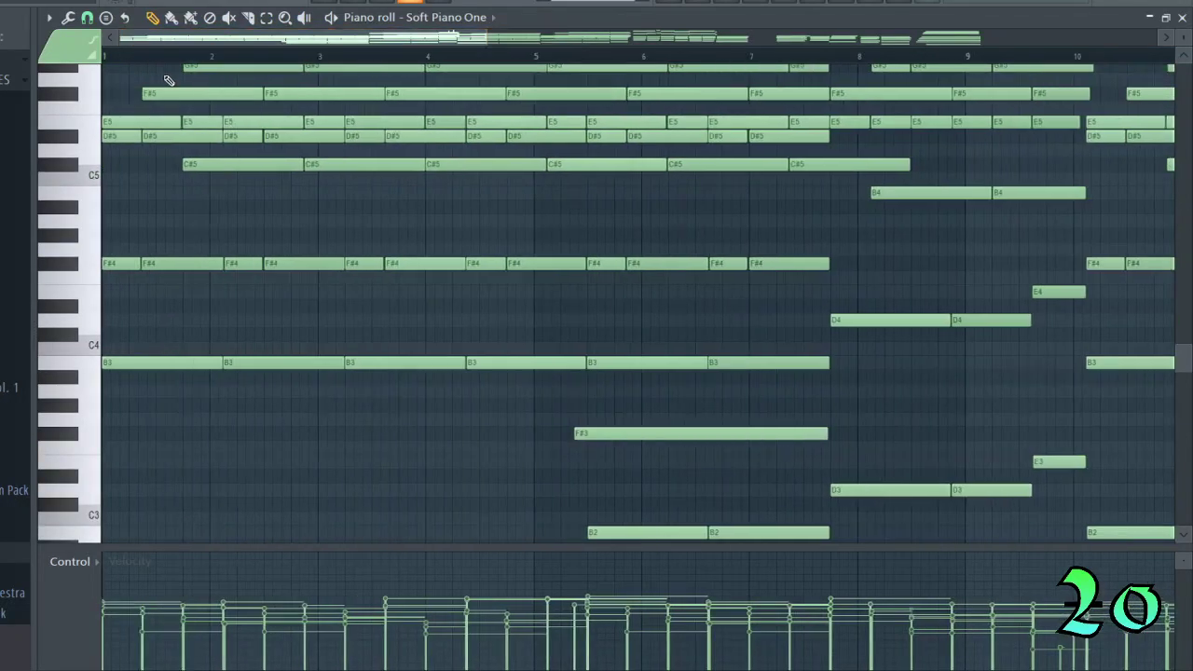
{"action": "scroll", "coordinate": [166, 79], "scroll_direction": "up", "scroll_amount": 2}
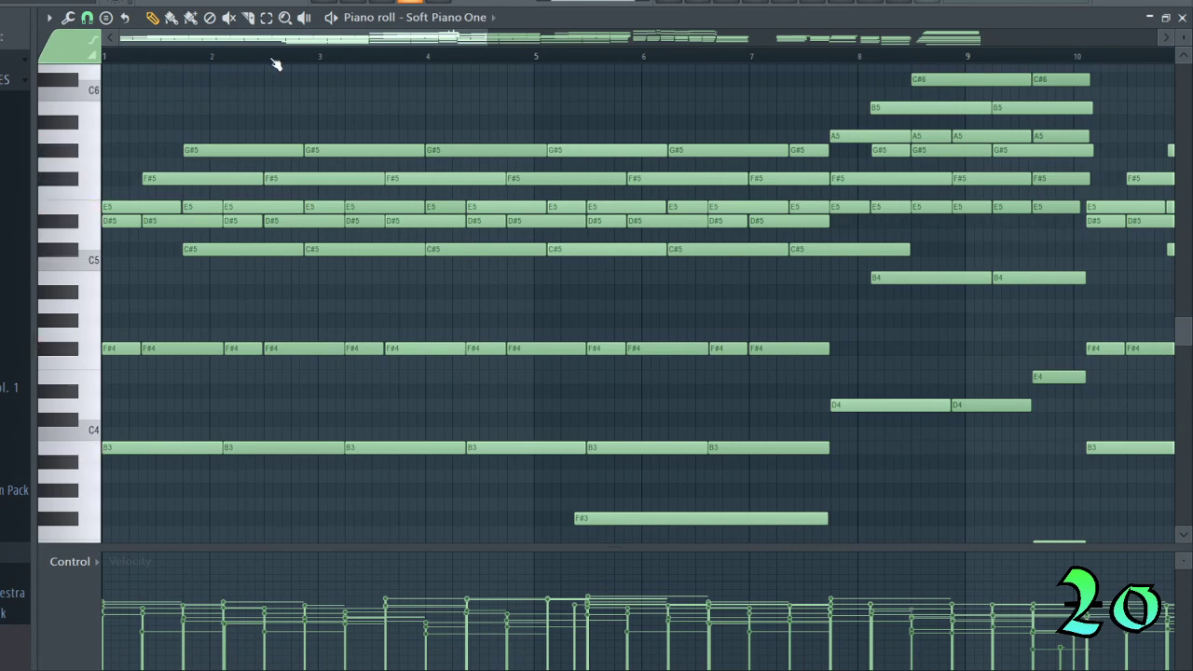
Examine the chord change between bars 7 and 10, from the bass notes up to the octave above C7.
{"action": "left_click_drag", "start_coordinate": [288, 37], "coordinate": [391, 72]}
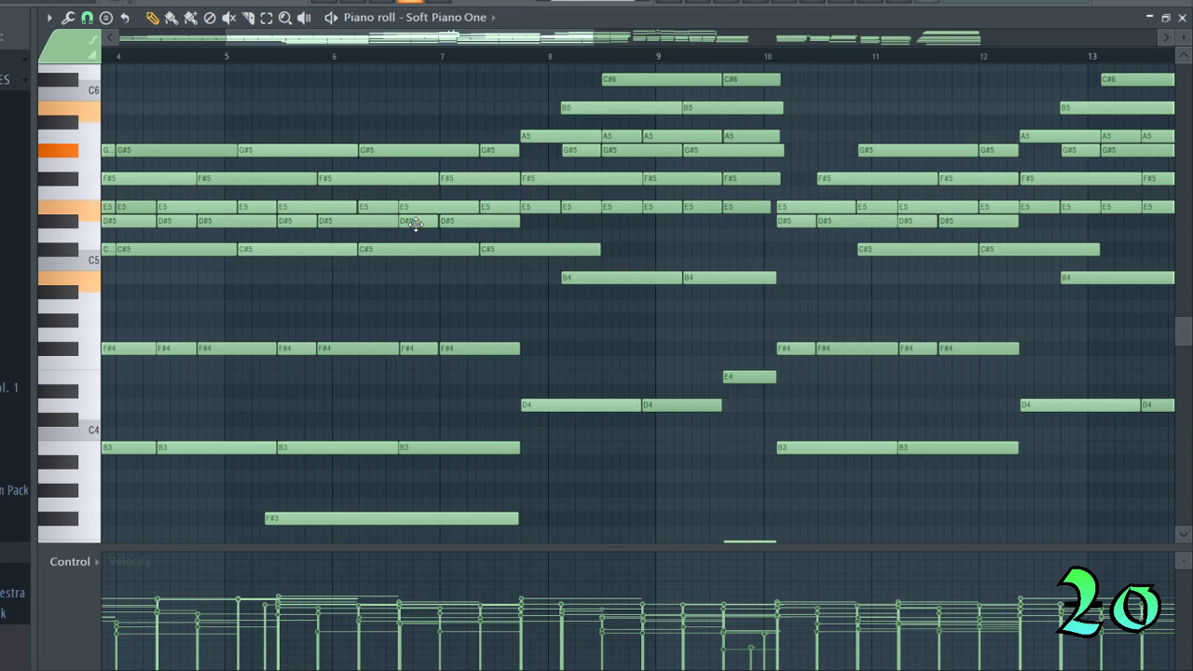
{"action": "scroll", "coordinate": [381, 292], "scroll_direction": "up", "scroll_amount": 3}
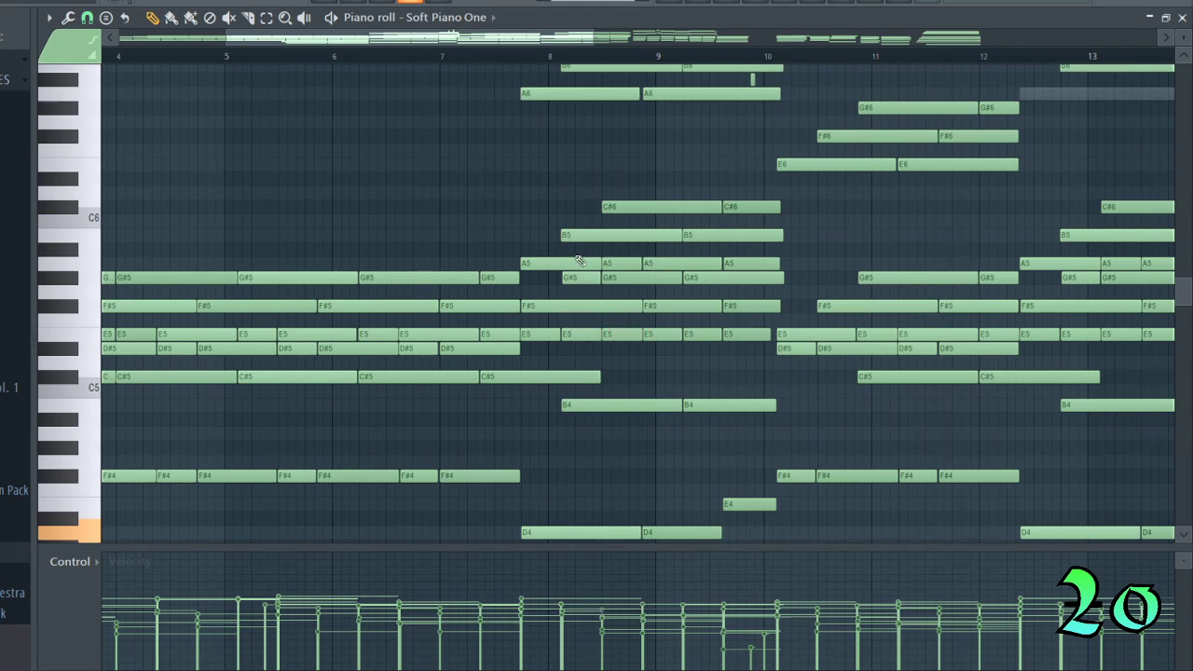
{"action": "scroll", "coordinate": [577, 231], "scroll_direction": "up", "scroll_amount": 2}
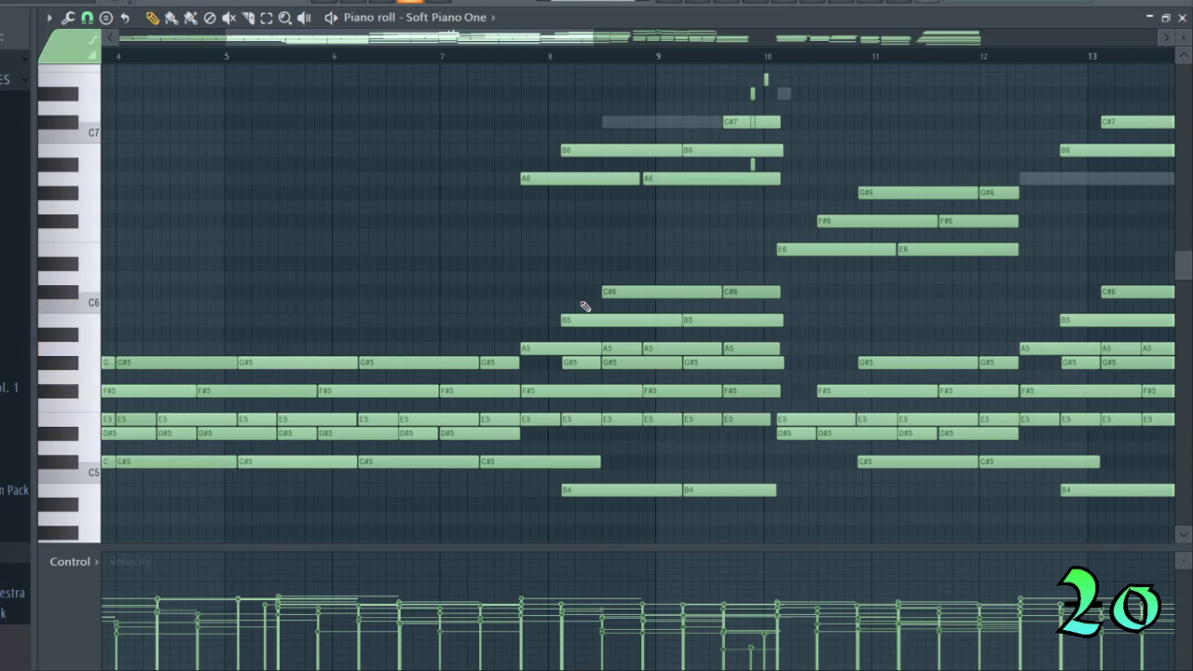
{"action": "scroll", "coordinate": [596, 312], "scroll_direction": "down", "scroll_amount": 5}
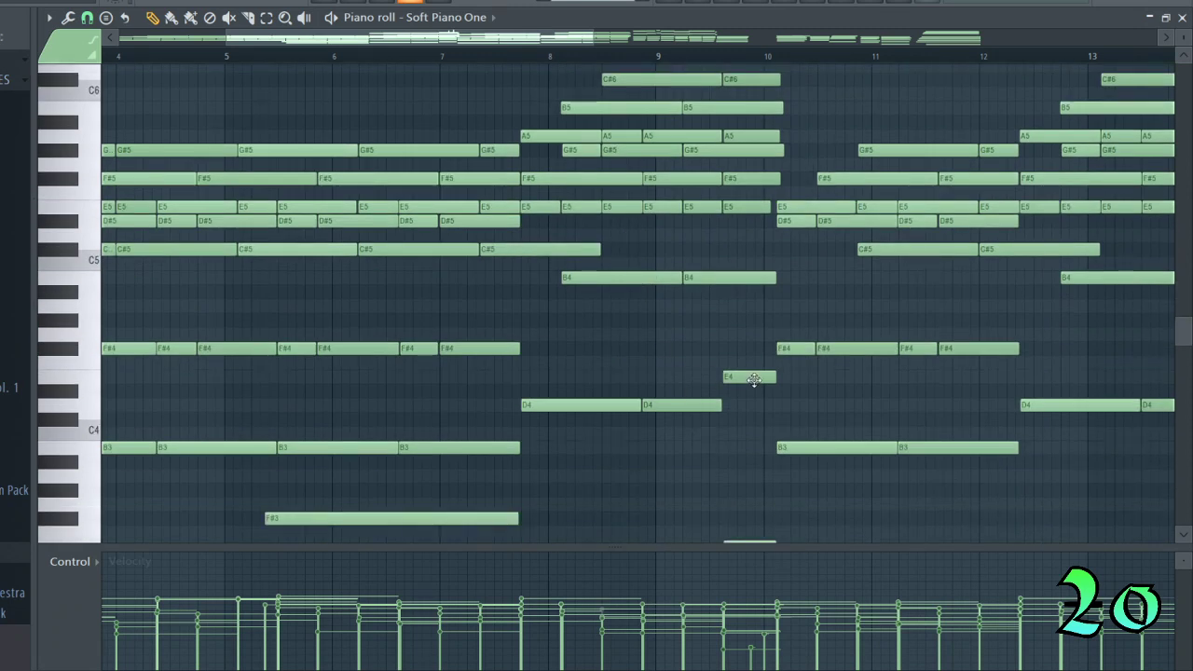
{"action": "scroll", "coordinate": [778, 307], "scroll_direction": "down", "scroll_amount": 1}
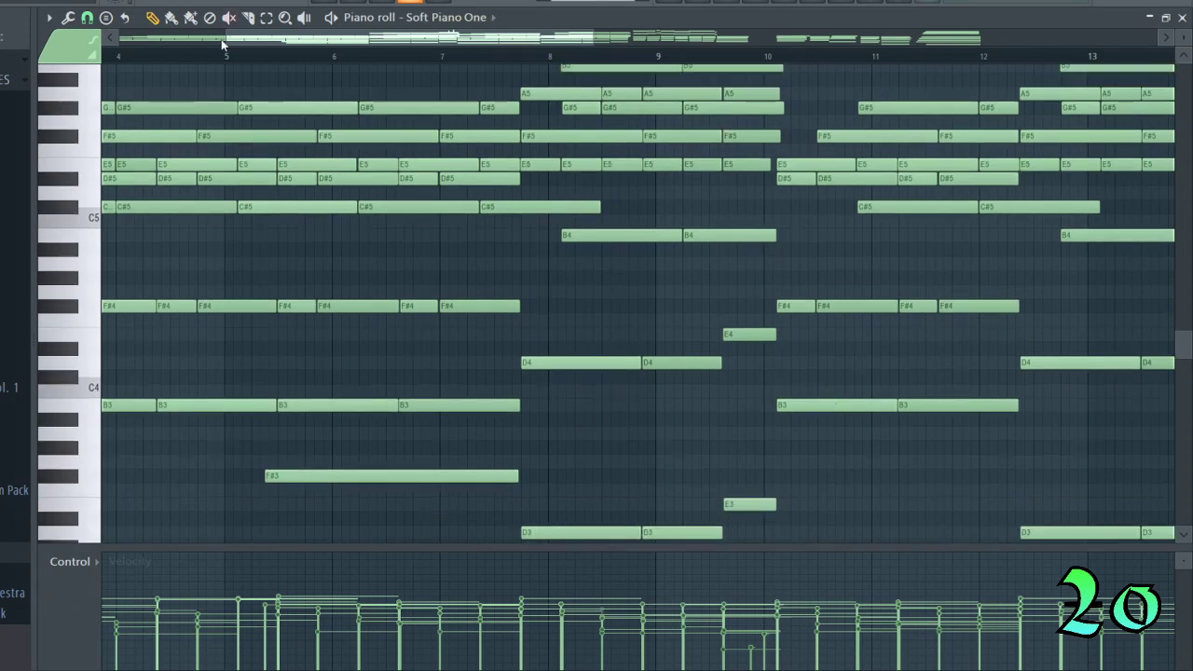
Mark the time range of the D4 chord around bar 9, then that of the E4 chord leading past bar 10.
{"action": "left_click_drag", "start_coordinate": [222, 44], "coordinate": [487, 47]}
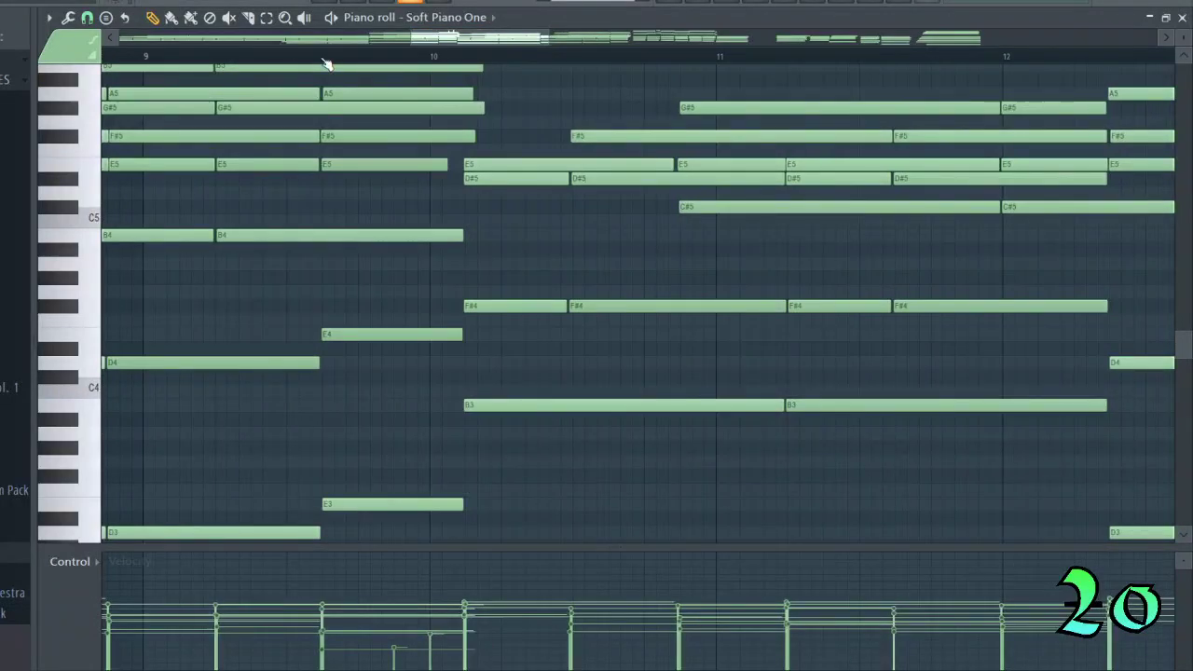
{"action": "left_click_drag", "start_coordinate": [324, 60], "coordinate": [486, 42]}
{"action": "left_click", "coordinate": [518, 60]}
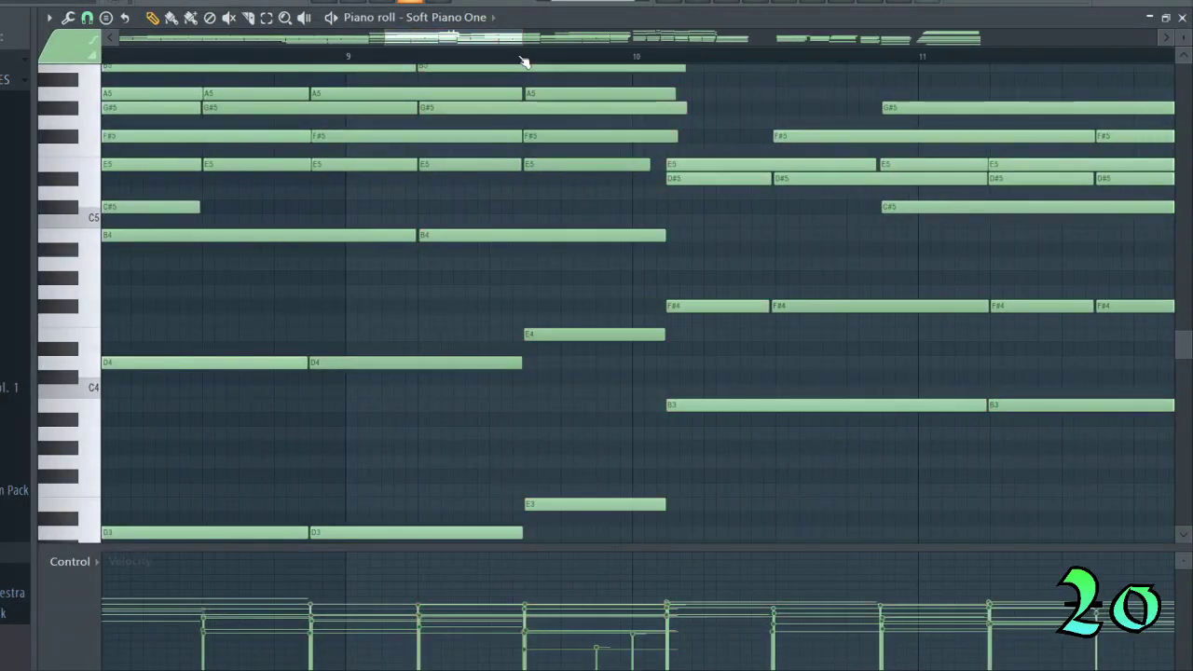
{"action": "left_click_drag", "start_coordinate": [312, 57], "coordinate": [403, 54]}
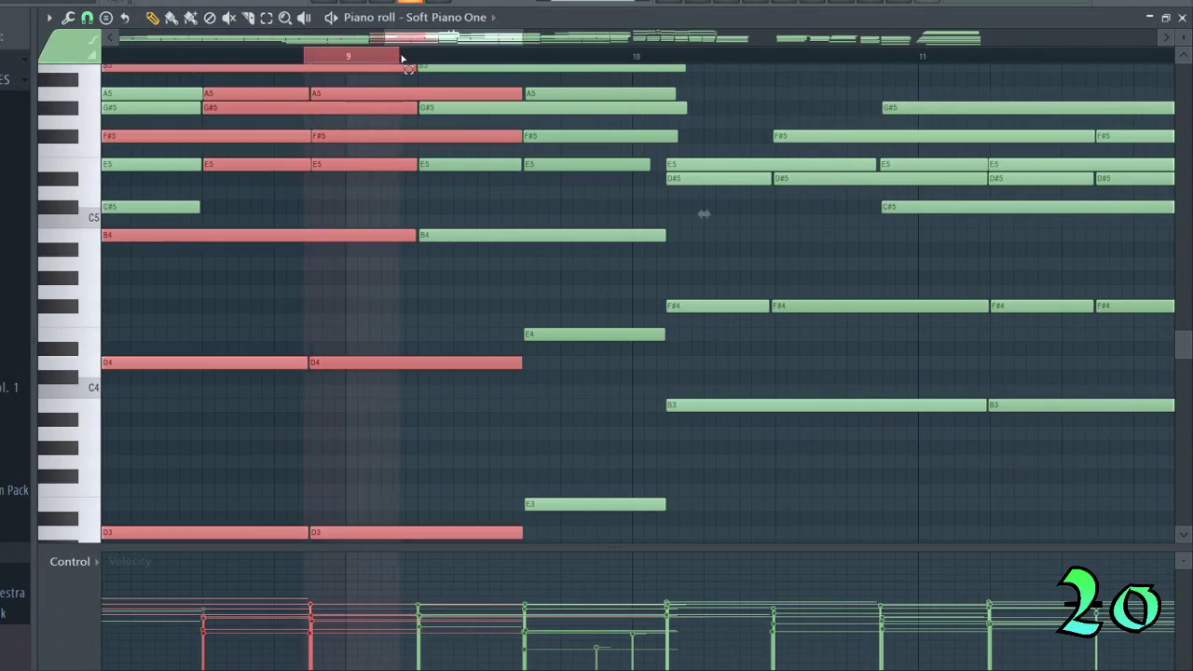
{"action": "left_click_drag", "start_coordinate": [321, 59], "coordinate": [431, 69]}
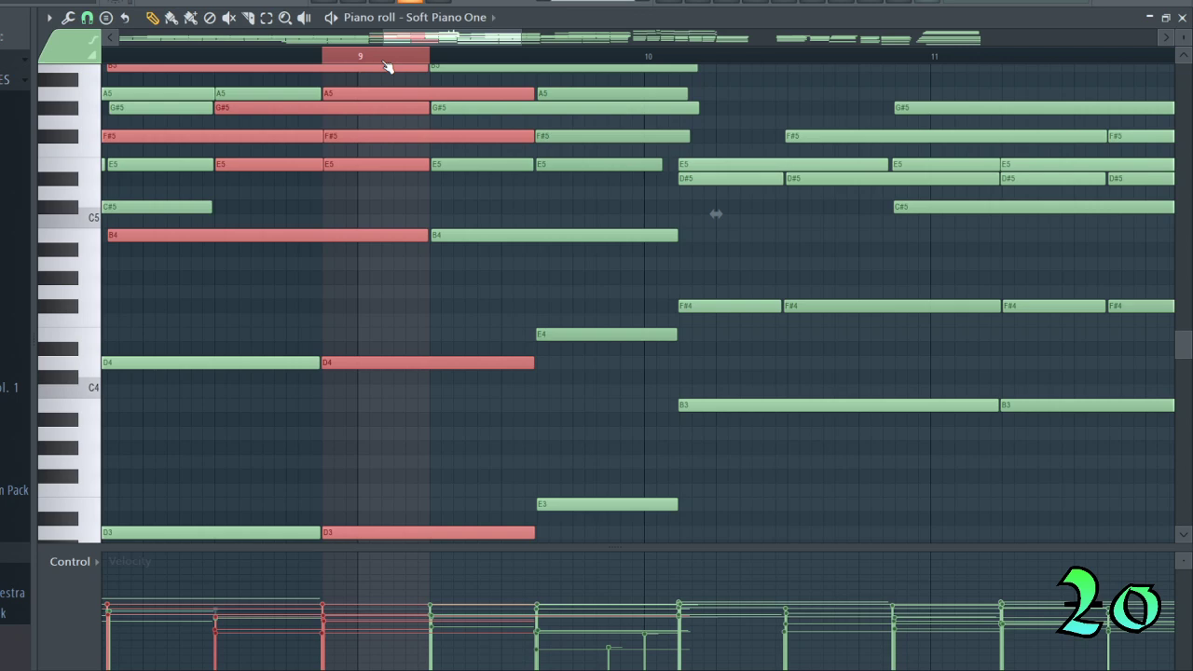
{"action": "left_click", "coordinate": [538, 59]}
{"action": "left_click_drag", "start_coordinate": [537, 59], "coordinate": [683, 67]}
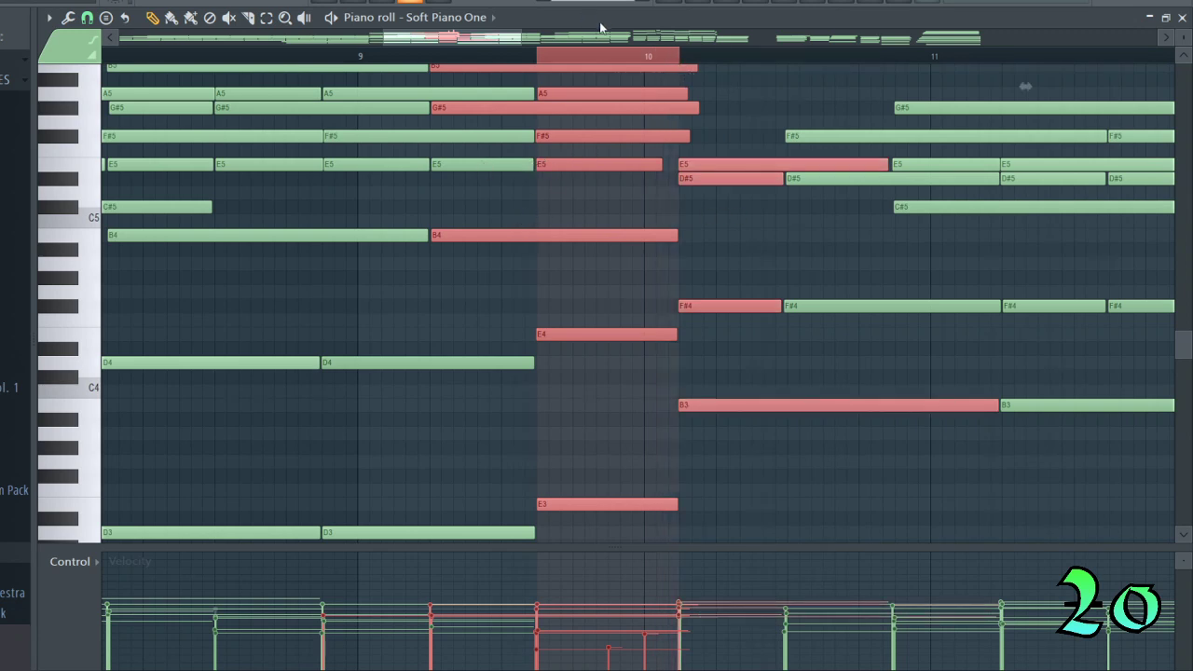
Mark the time range of the E4 chord after bar 14, up to the start of the descending bass notes.
{"action": "left_click_drag", "start_coordinate": [479, 39], "coordinate": [735, 43]}
{"action": "scroll", "coordinate": [414, 67], "scroll_direction": "up", "scroll_amount": 1}
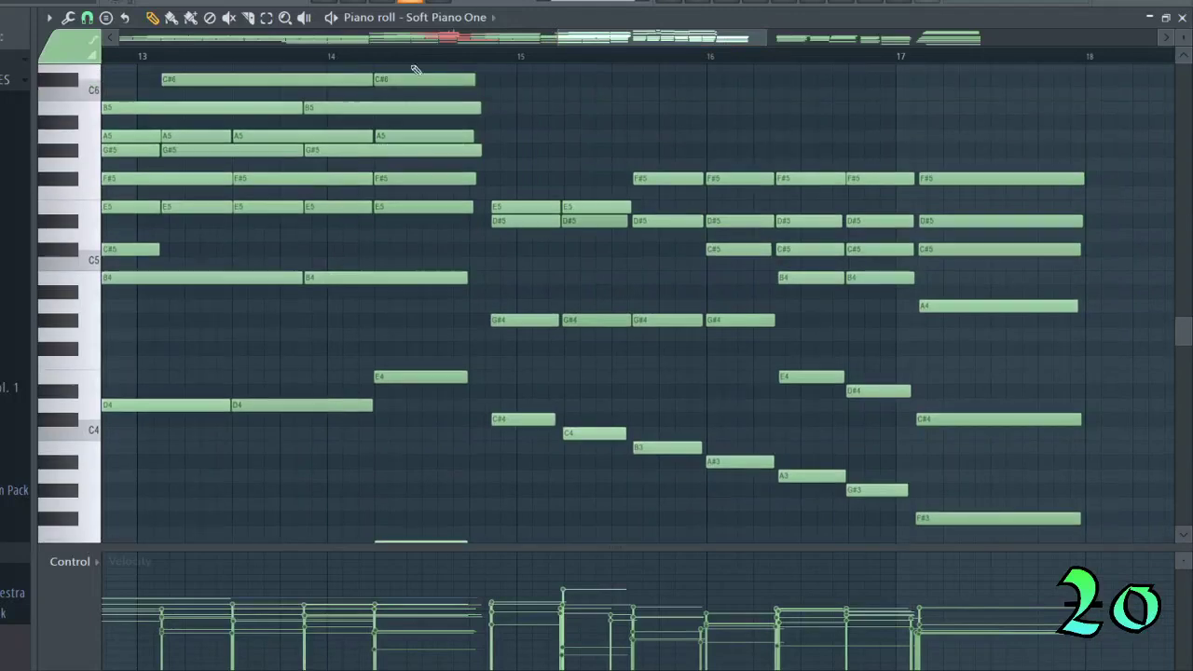
{"action": "left_click", "coordinate": [380, 57], "text": "ctrl"}
{"action": "left_click_drag", "start_coordinate": [380, 57], "coordinate": [497, 70]}
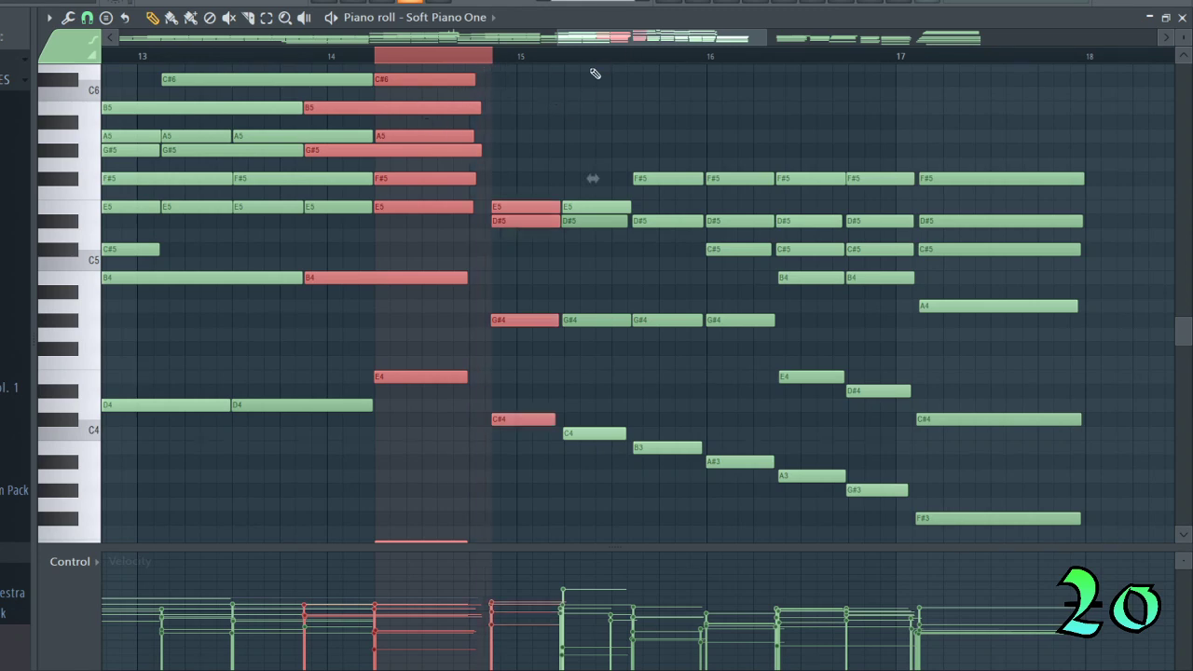
Examine the high piano layer around bar 10, including the short notes above C7.
{"action": "left_click_drag", "start_coordinate": [622, 39], "coordinate": [588, 25]}
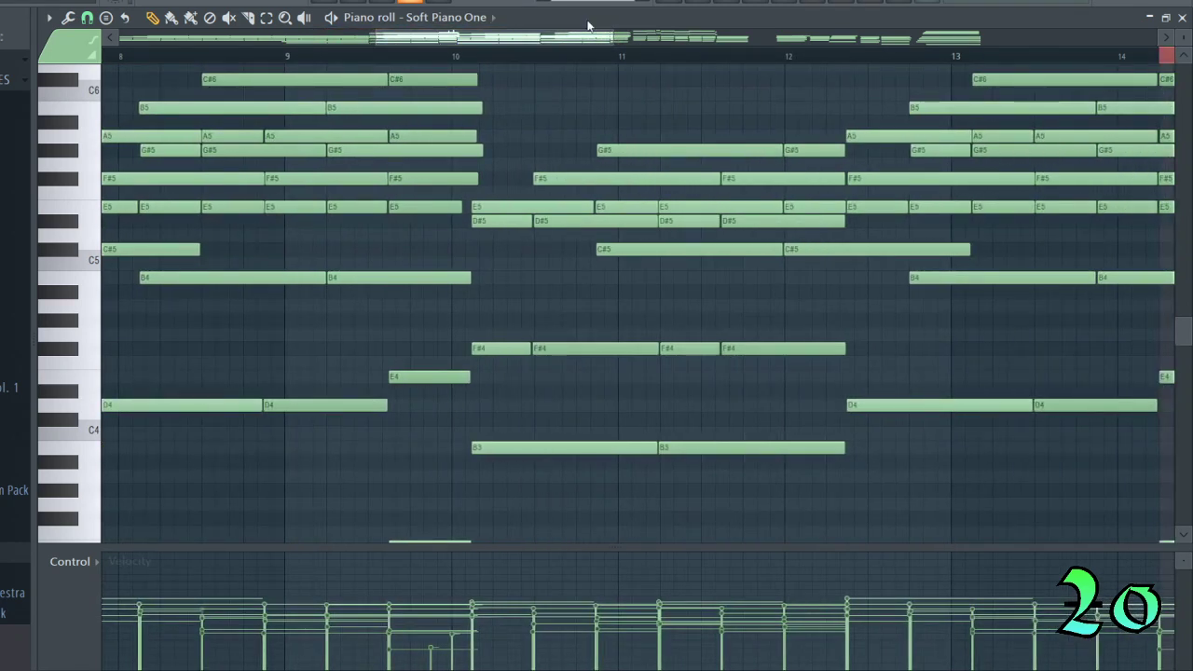
{"action": "scroll", "coordinate": [419, 94], "scroll_direction": "up", "scroll_amount": 10}
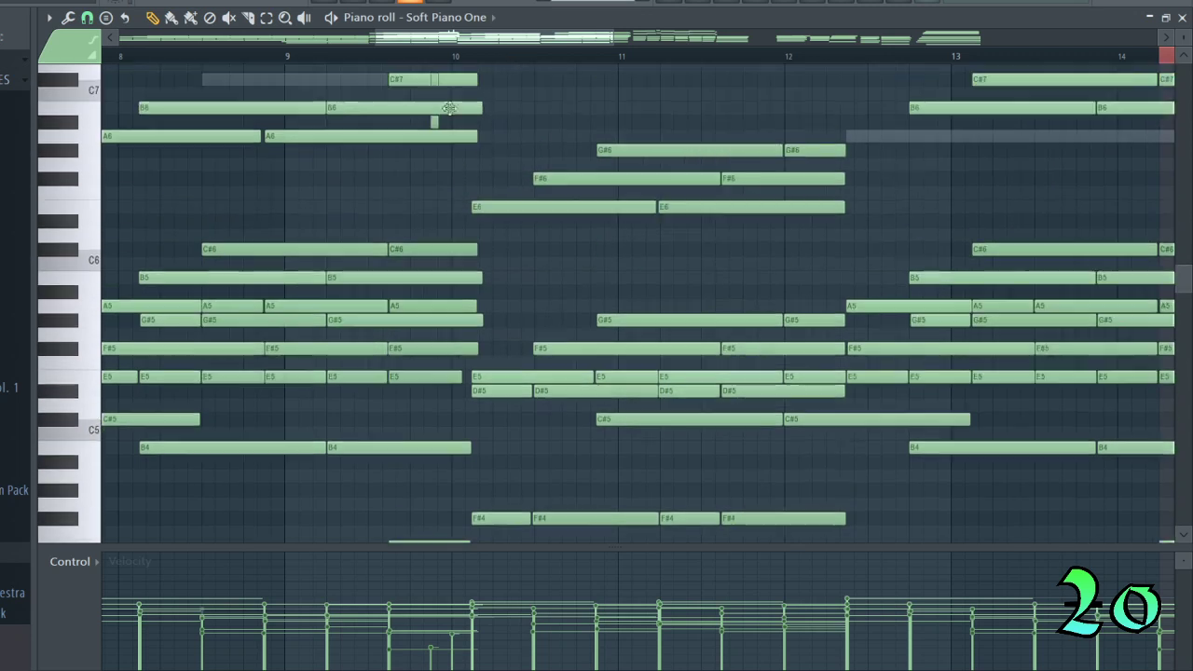
{"action": "scroll", "coordinate": [416, 100], "scroll_direction": "down", "scroll_amount": 4}
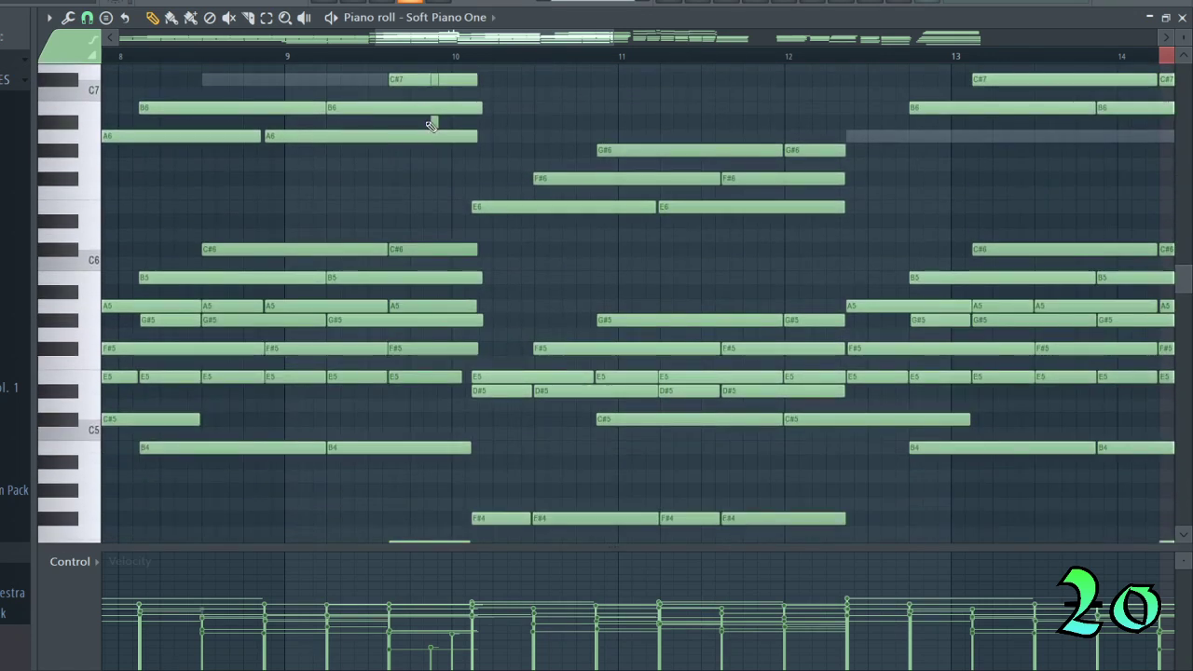
{"action": "scroll", "coordinate": [288, 167], "scroll_direction": "up", "scroll_amount": 4}
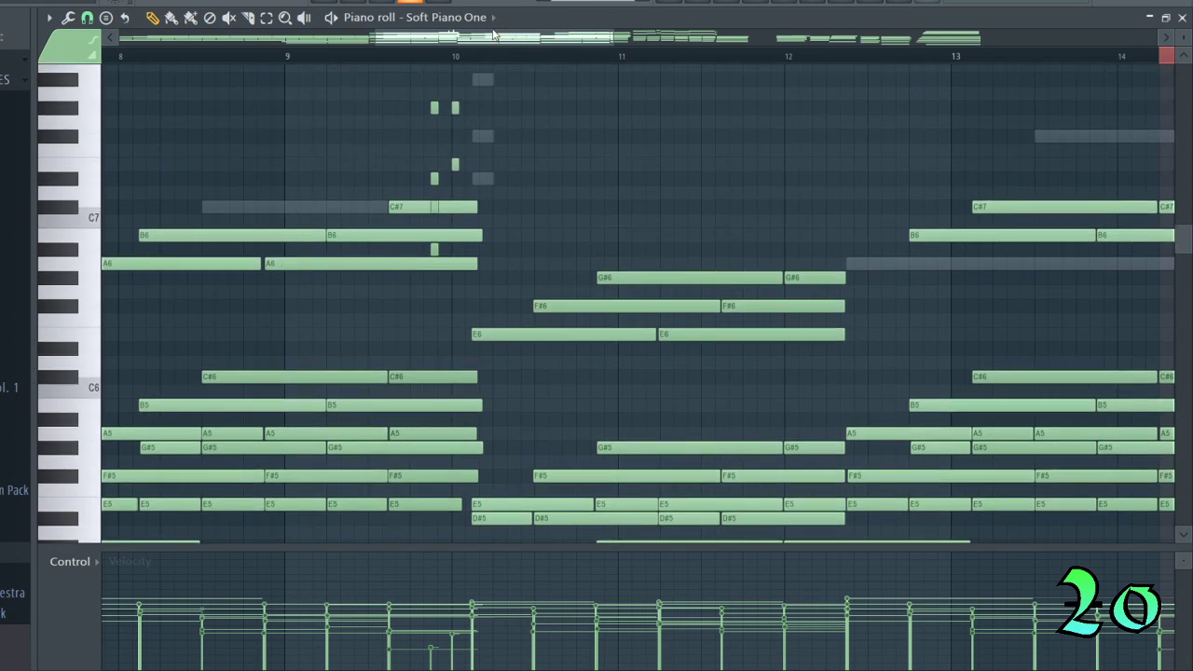
{"action": "left_click_drag", "start_coordinate": [494, 36], "coordinate": [462, 40]}
{"action": "scroll", "coordinate": [452, 131], "scroll_direction": "up", "scroll_amount": 4}
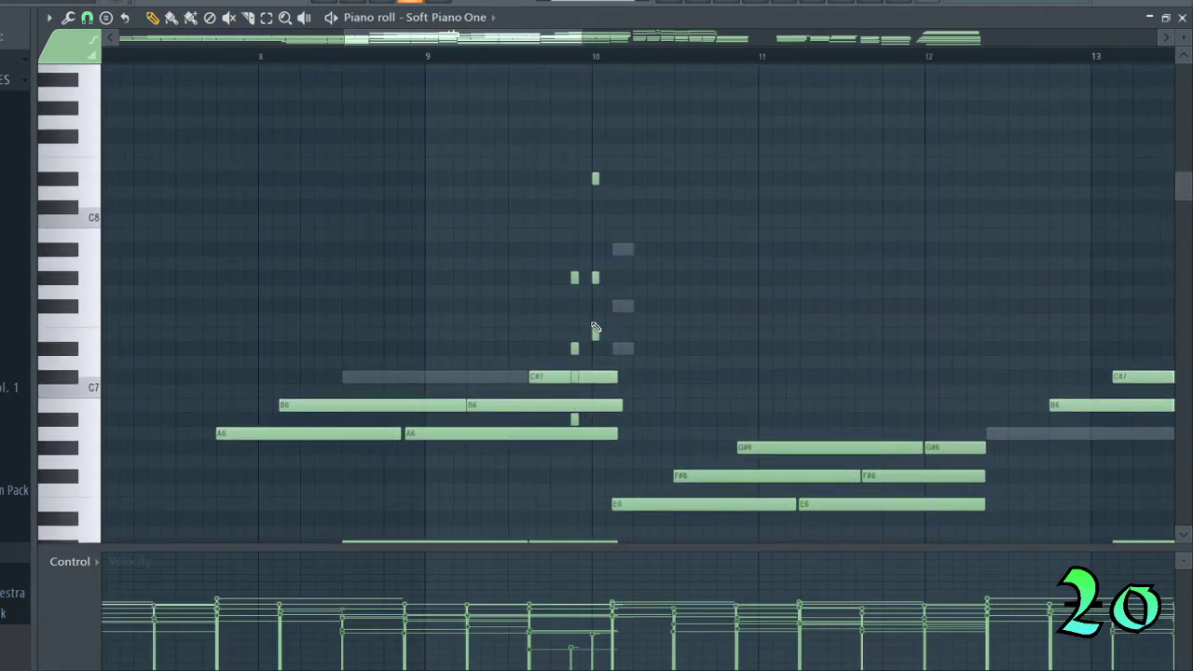
Play the piano passage from about bar 9 through the short high notes at bar 10.
{"action": "left_click", "coordinate": [447, 56]}
{"action": "key", "text": "space"}
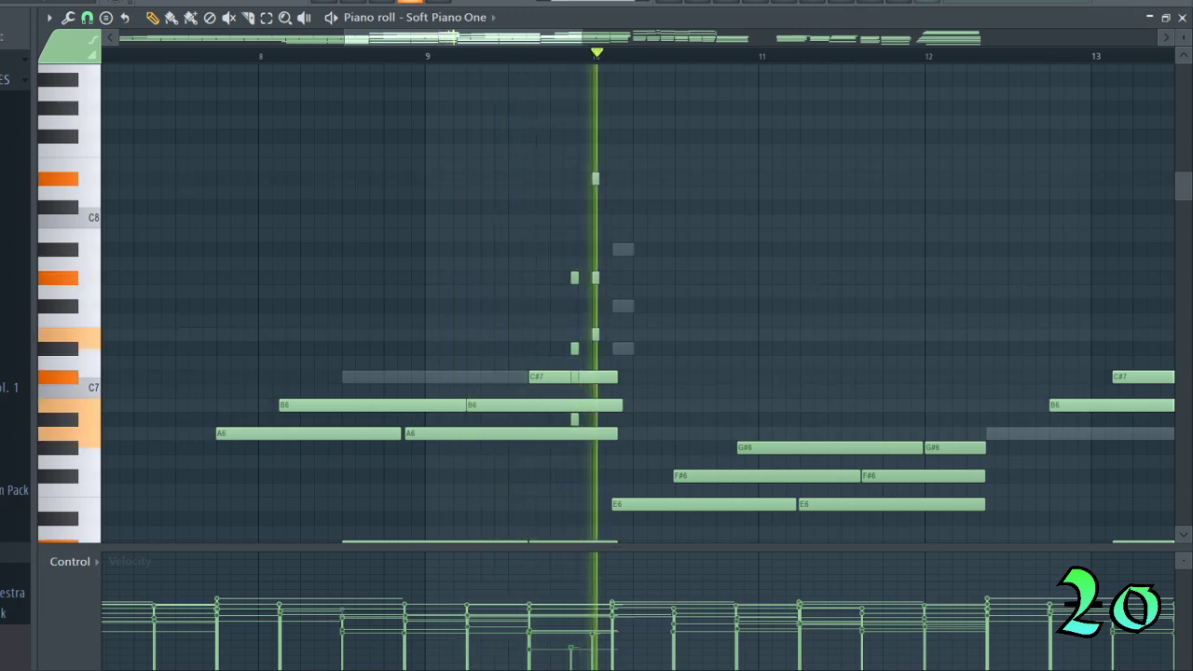
{"action": "key", "text": "space"}
{"action": "scroll", "coordinate": [828, 240], "scroll_direction": "down", "scroll_amount": 5}
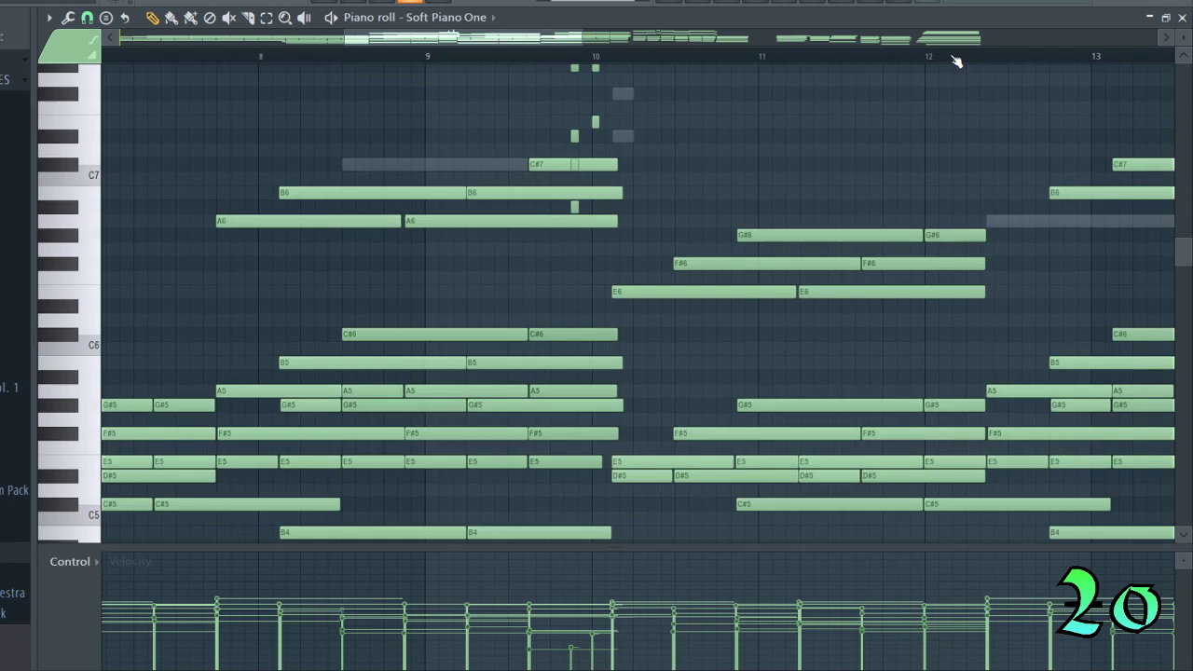
Close the Soft Piano One piano roll and place the playlist playhead at the "warm" marker.
{"action": "left_click", "coordinate": [1181, 17]}
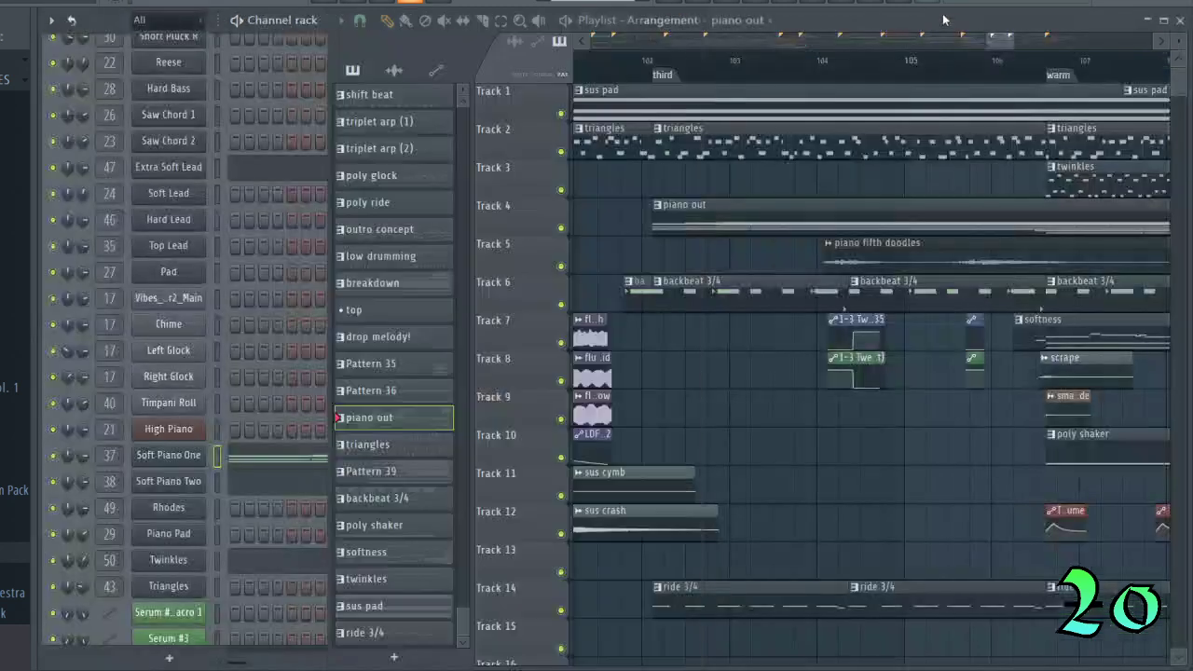
{"action": "left_click", "coordinate": [943, 19]}
{"action": "scroll", "coordinate": [603, 192], "scroll_direction": "down", "scroll_amount": 5}
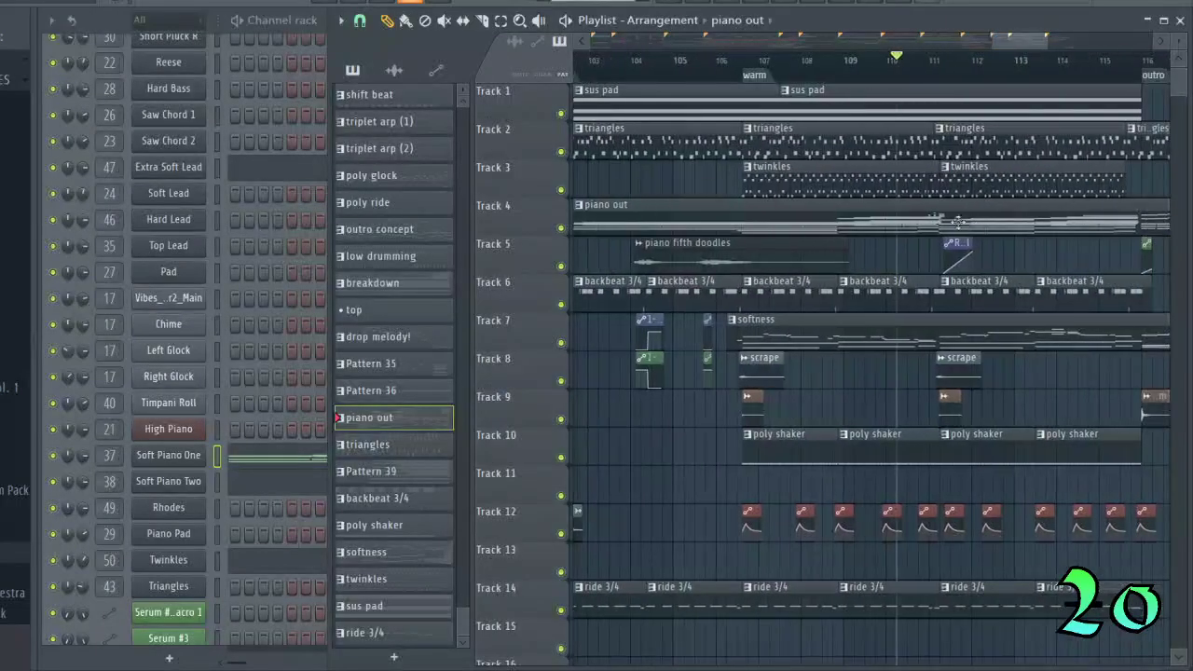
{"action": "left_click_drag", "start_coordinate": [1026, 43], "coordinate": [1017, 46]}
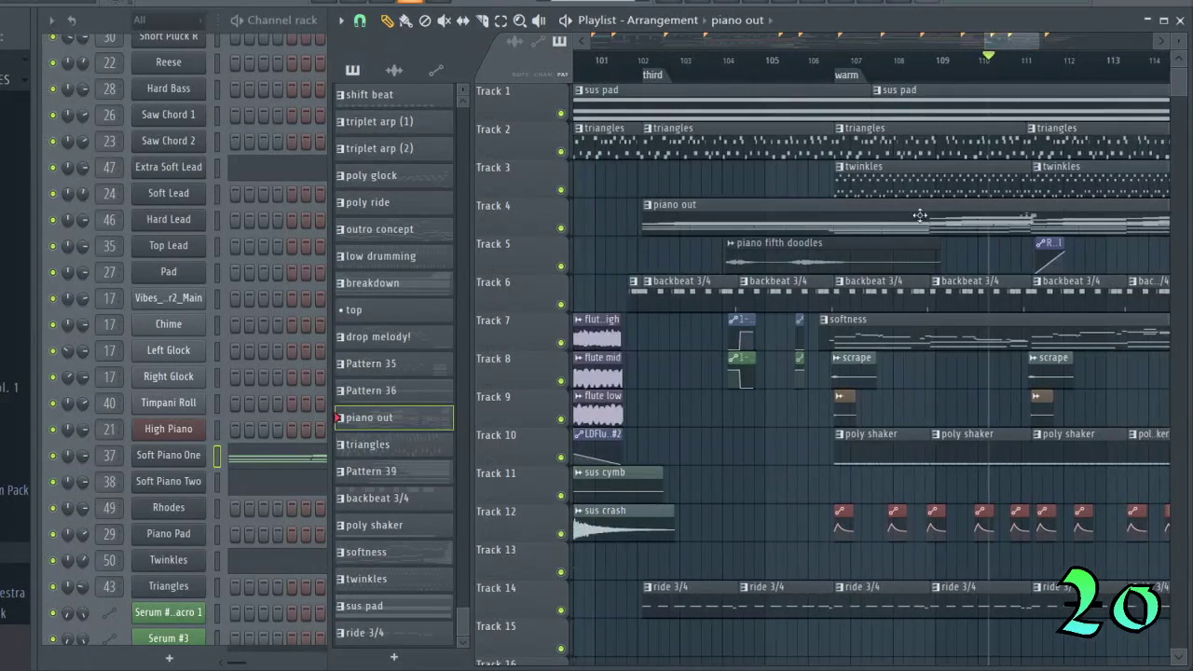
{"action": "left_click", "coordinate": [658, 75]}
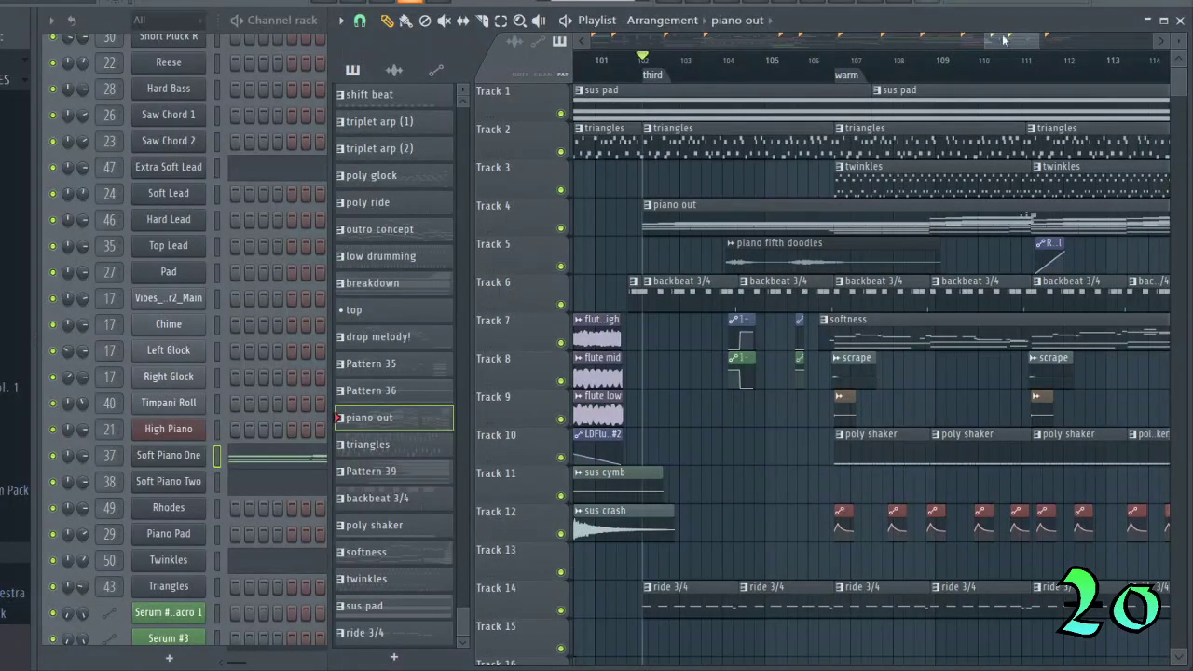
{"action": "left_click_drag", "start_coordinate": [1008, 41], "coordinate": [1025, 44]}
{"action": "left_click", "coordinate": [726, 70]}
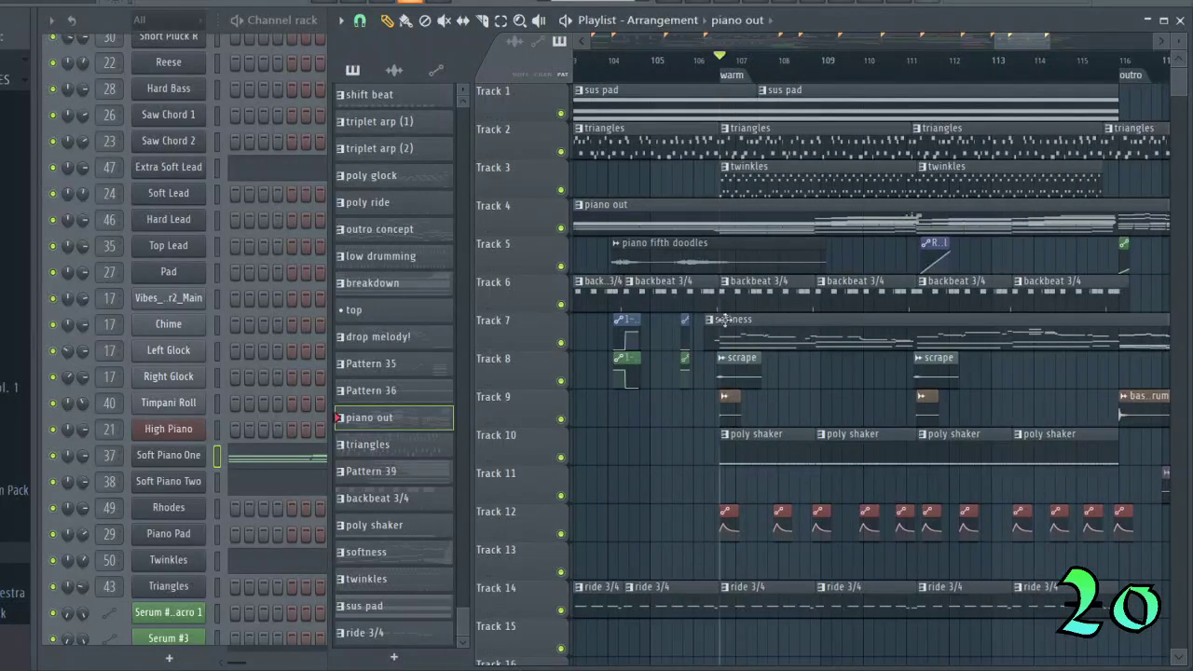
Pick the softness clip on Track 7 and audition it with its channels shown in the channel rack.
{"action": "left_click", "coordinate": [733, 342]}
{"action": "left_click", "coordinate": [116, 32]}
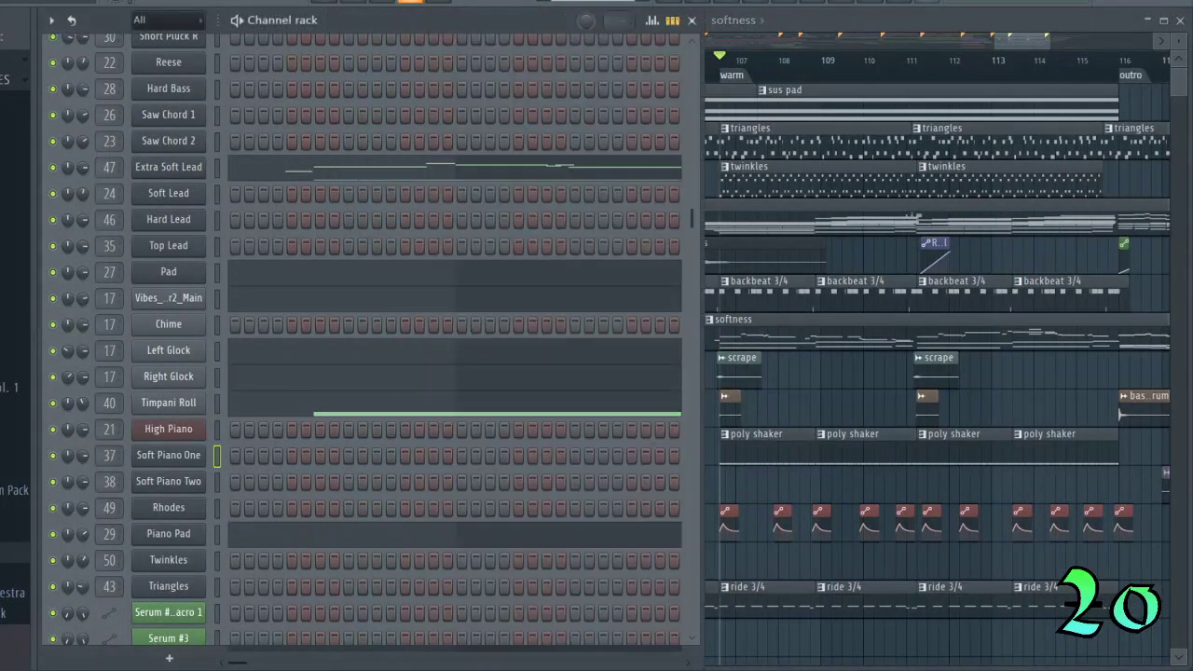
{"action": "key", "text": "space"}
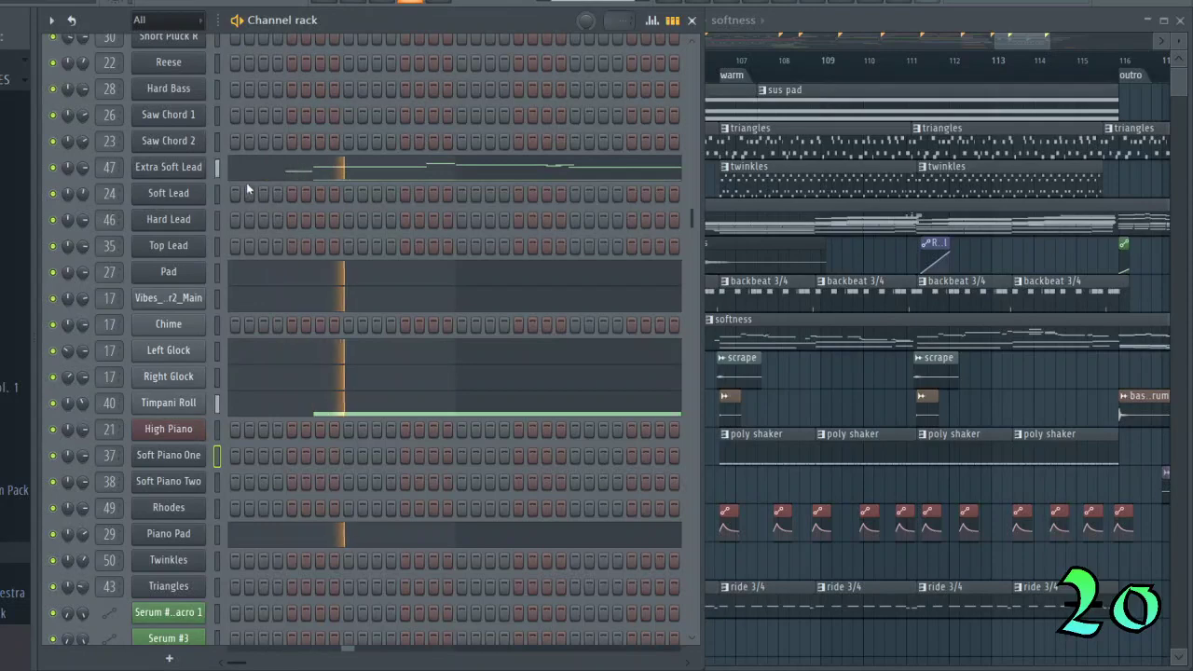
{"action": "key", "text": "space"}
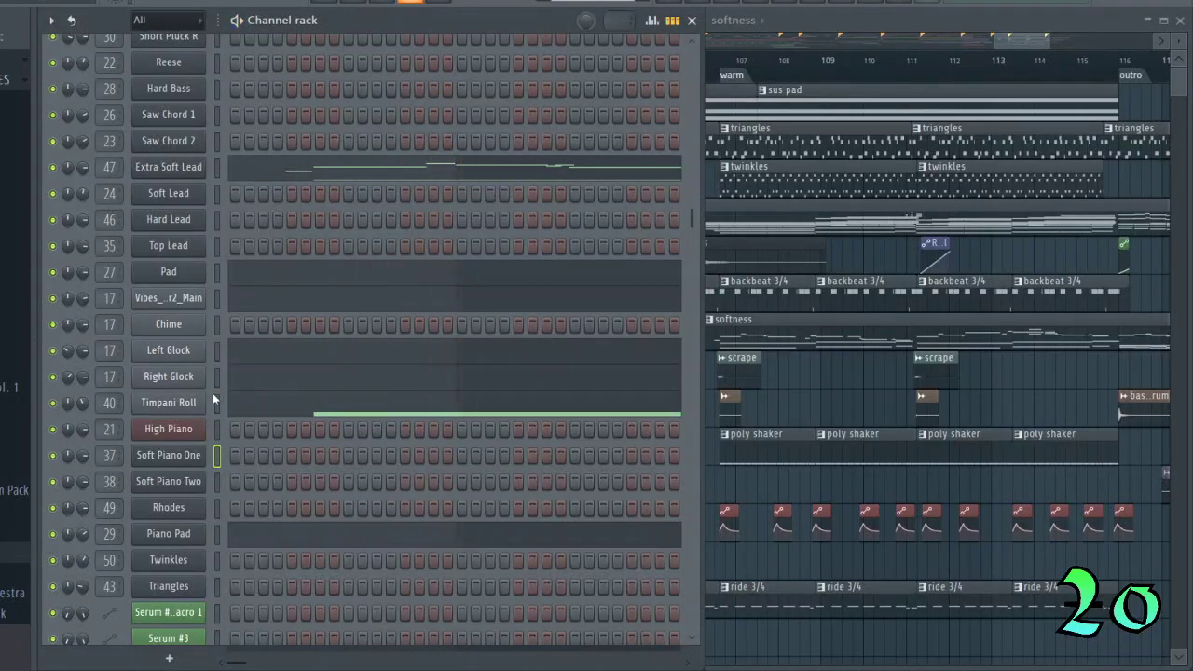
Open the Timpani Roll notes of the softness pattern in the piano roll.
{"action": "left_click", "coordinate": [216, 403]}
{"action": "left_click", "coordinate": [231, 401]}
{"action": "scroll", "coordinate": [160, 493], "scroll_direction": "down", "scroll_amount": 2}
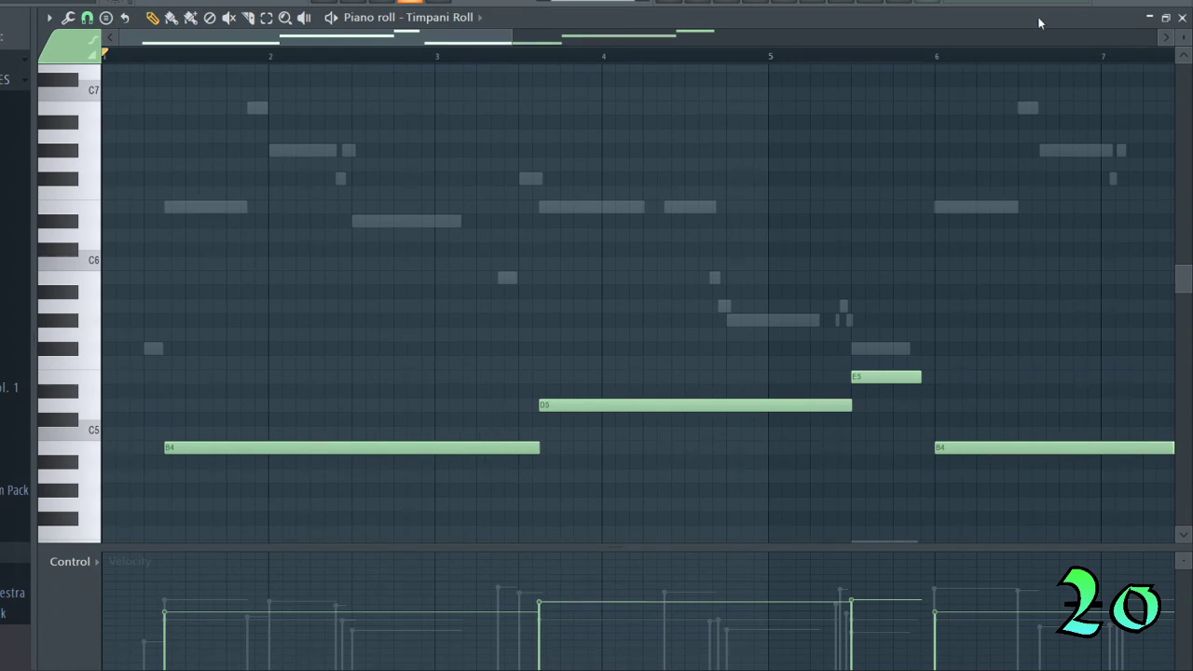
Close the Timpani Roll piano roll and play the softness pattern with its channels shown in the channel rack.
{"action": "left_click", "coordinate": [1182, 17]}
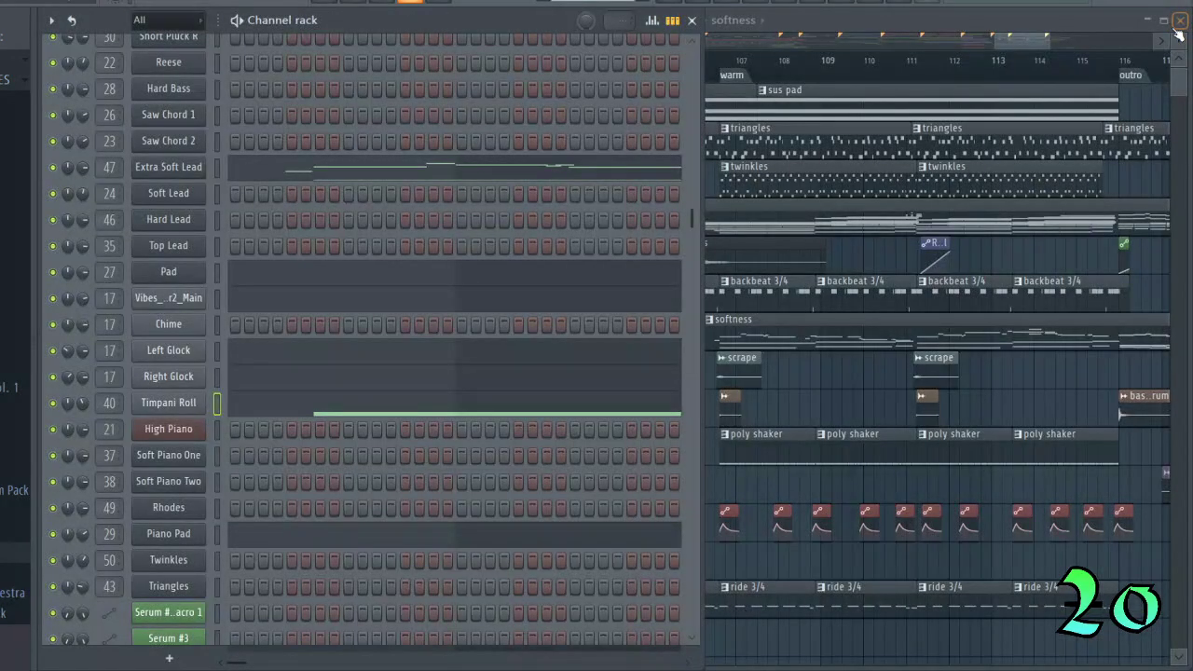
{"action": "key", "text": "space"}
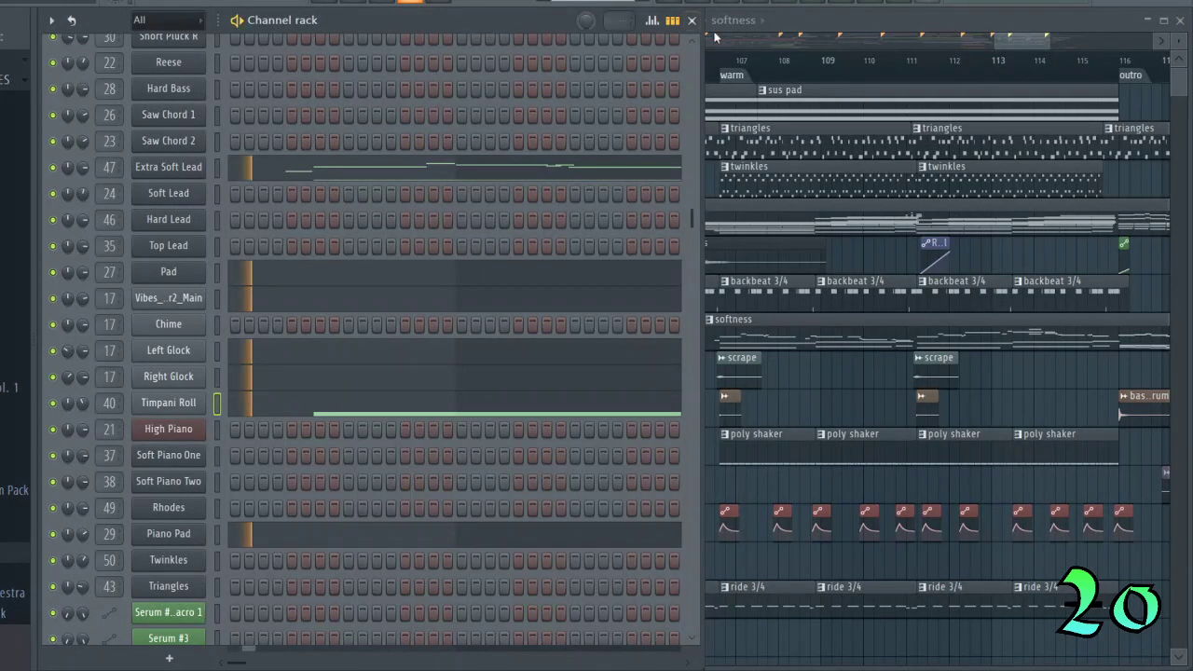
{"action": "left_click", "coordinate": [784, 22]}
{"action": "left_click", "coordinate": [139, 22]}
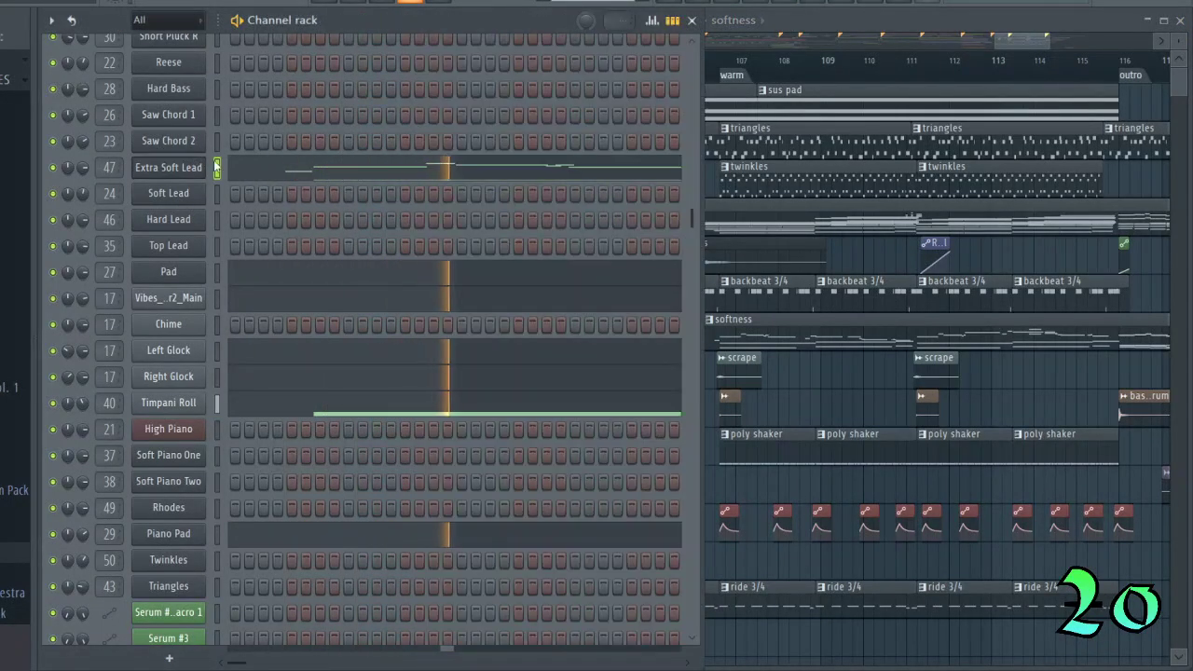
Open the Extra Soft Lead notes of the softness pattern, stop playback and widen the view to about bar 8.
{"action": "left_click", "coordinate": [246, 168]}
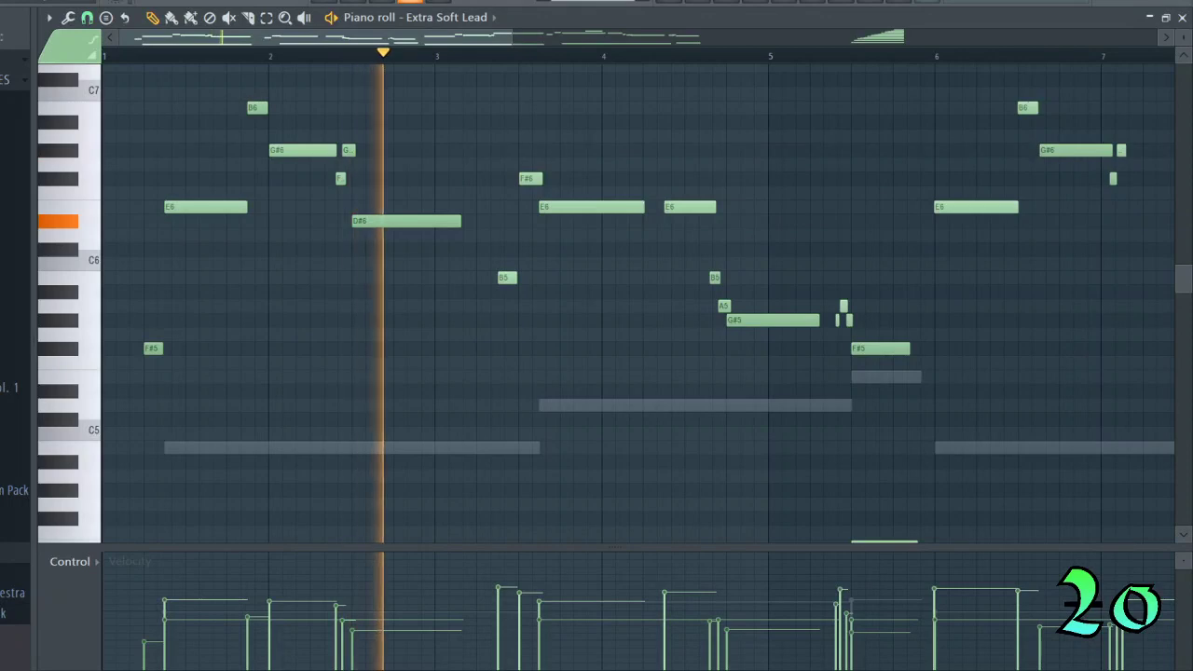
{"action": "key", "text": "space"}
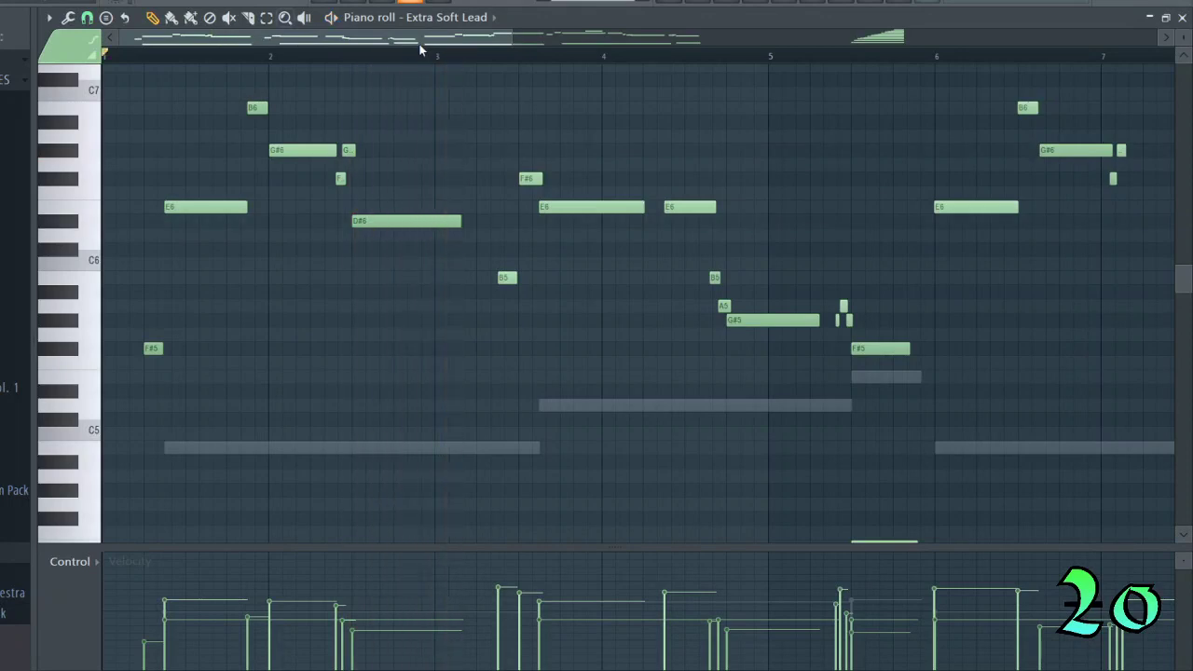
{"action": "left_click_drag", "start_coordinate": [506, 42], "coordinate": [549, 42]}
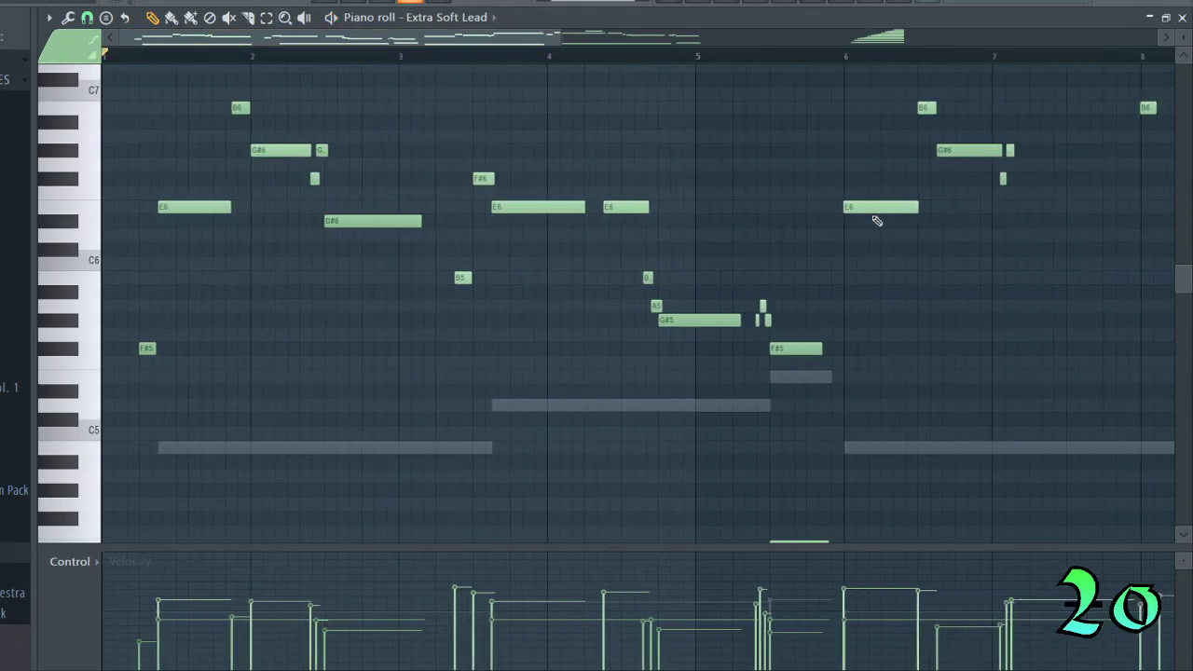
Return to the playlist and audition only Tracks 4 and 5 from just before the piano fifth doodles clip.
{"action": "left_click", "coordinate": [1183, 18]}
{"action": "left_click", "coordinate": [821, 19]}
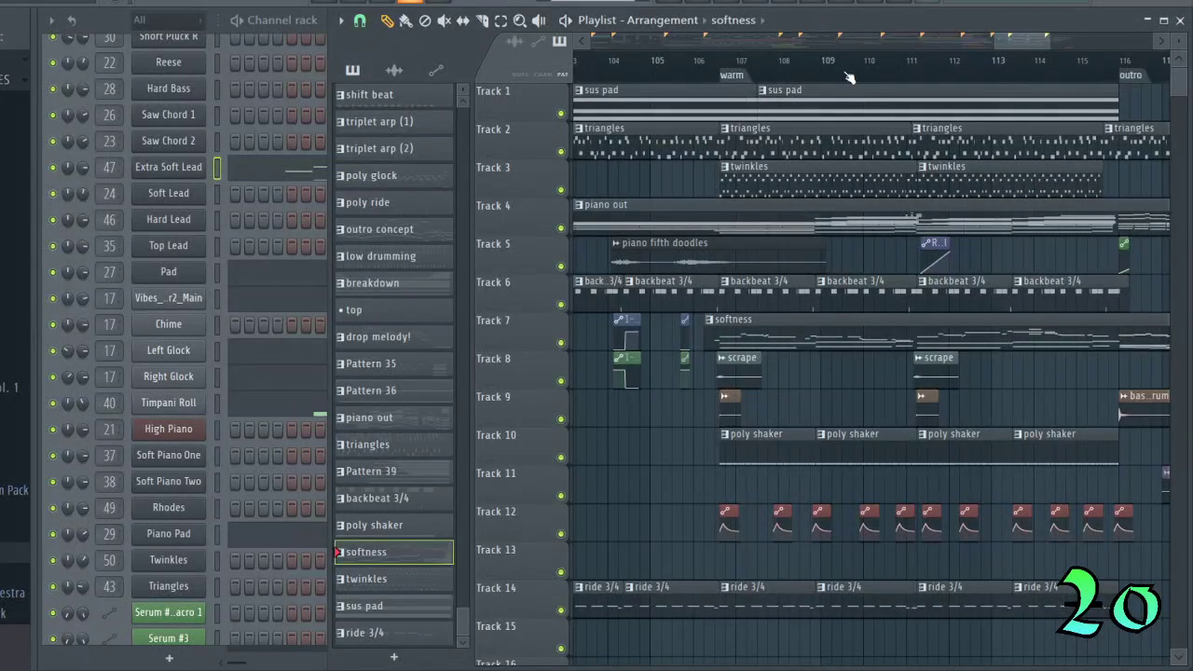
{"action": "left_click_drag", "start_coordinate": [1022, 42], "coordinate": [1017, 44]}
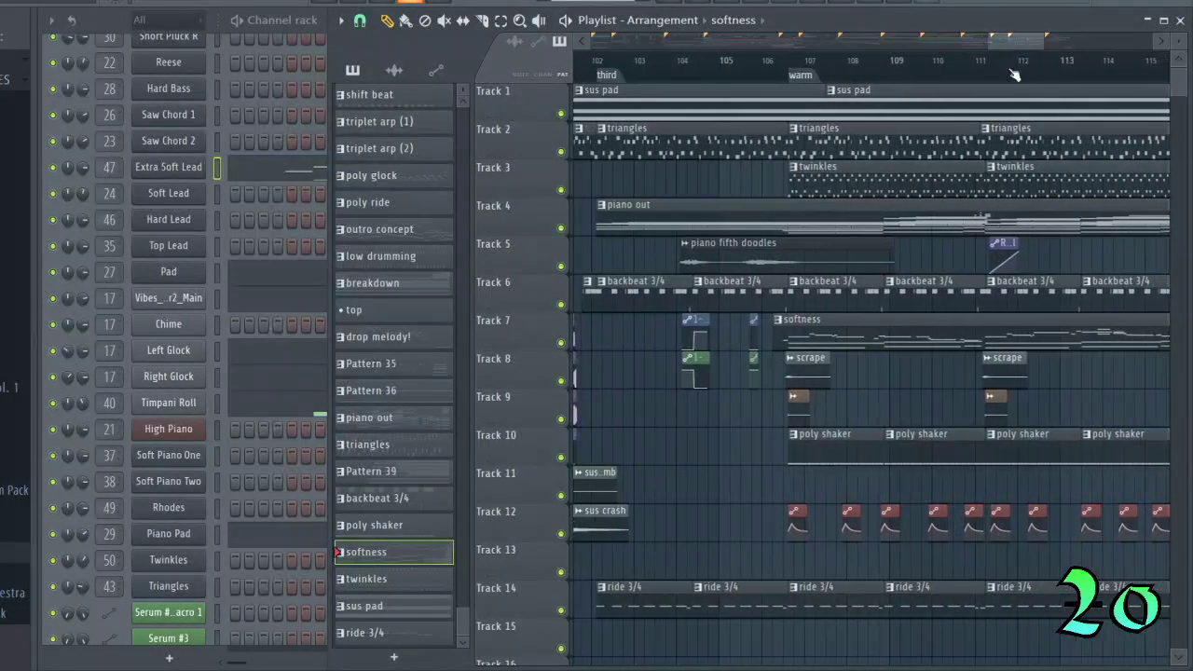
{"action": "left_click", "coordinate": [667, 74]}
{"action": "left_click", "coordinate": [560, 227], "text": "ctrl"}
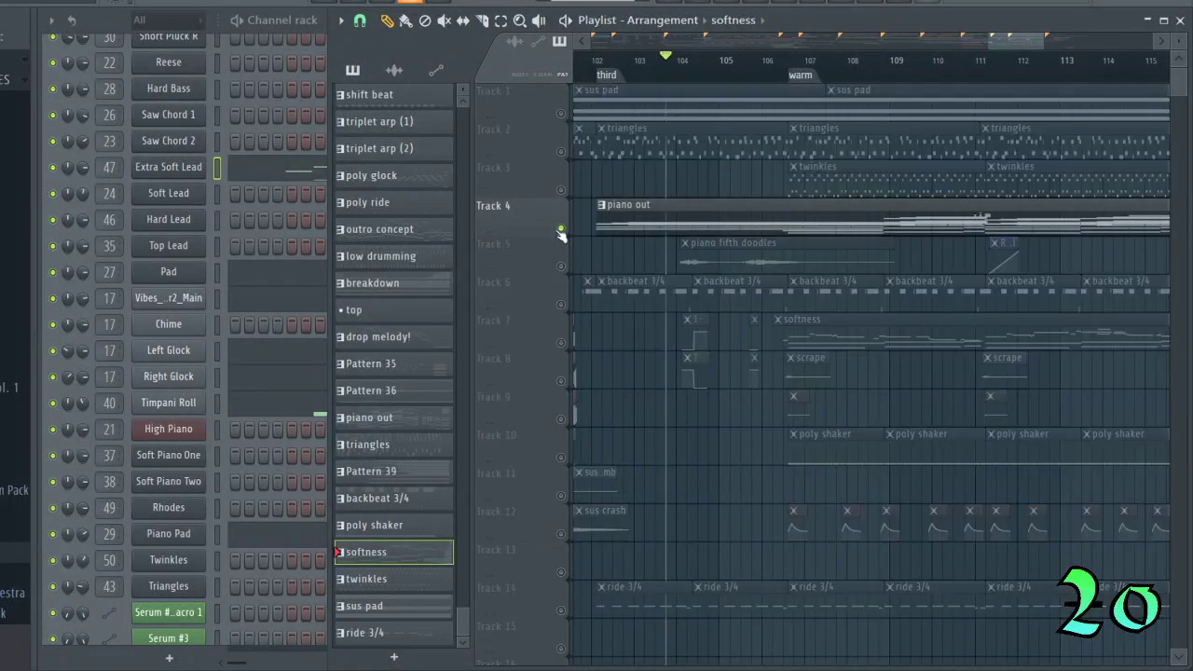
{"action": "left_click", "coordinate": [561, 266]}
{"action": "key", "text": "space"}
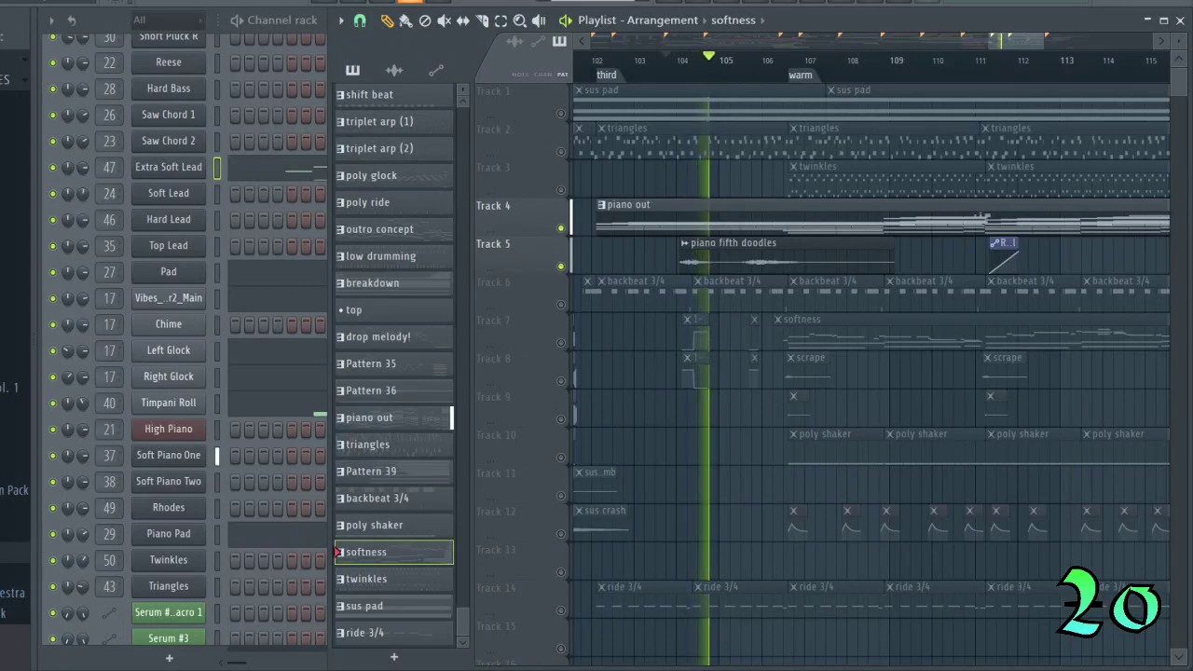
{"action": "key", "text": "space"}
Unmute Tracks 7 and 8 as well and replay the piano fifth doodles passage with their automation clips.
{"action": "left_click", "coordinate": [560, 342]}
{"action": "left_click", "coordinate": [561, 380]}
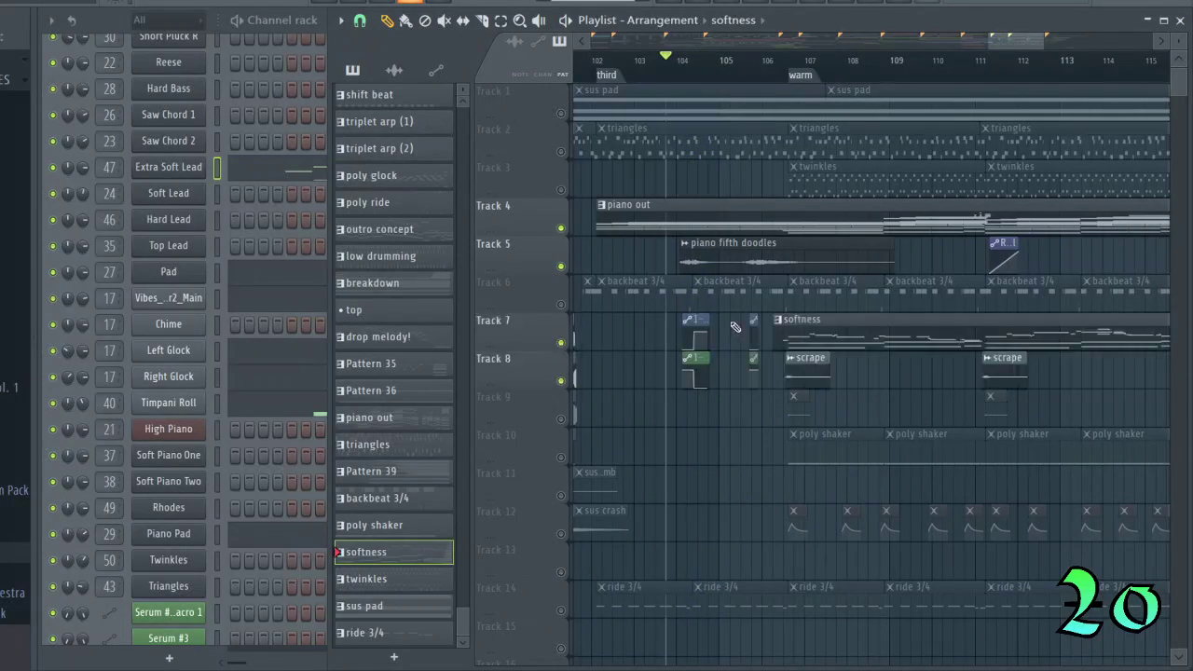
{"action": "key", "text": "space"}
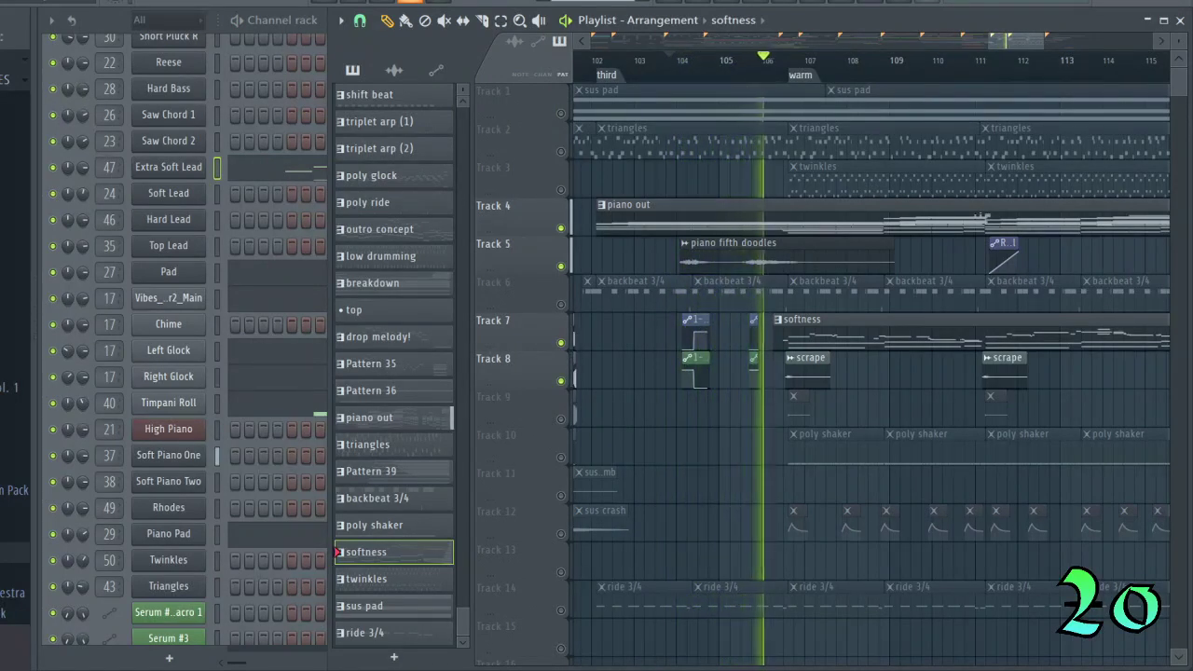
{"action": "key", "text": "space"}
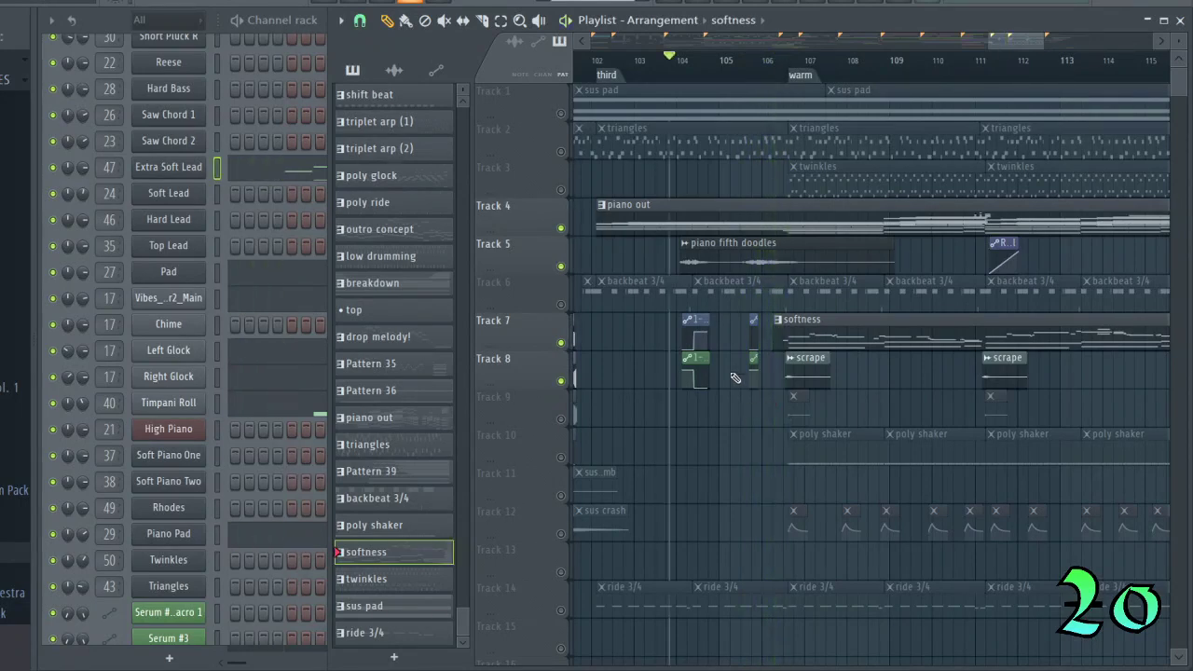
Pick the piano fifth doodles clip, look through the channel rack and move the playlist playhead to about bar 105.
{"action": "left_click", "coordinate": [696, 261]}
{"action": "left_click", "coordinate": [116, 27]}
{"action": "scroll", "coordinate": [309, 277], "scroll_direction": "down", "scroll_amount": 3}
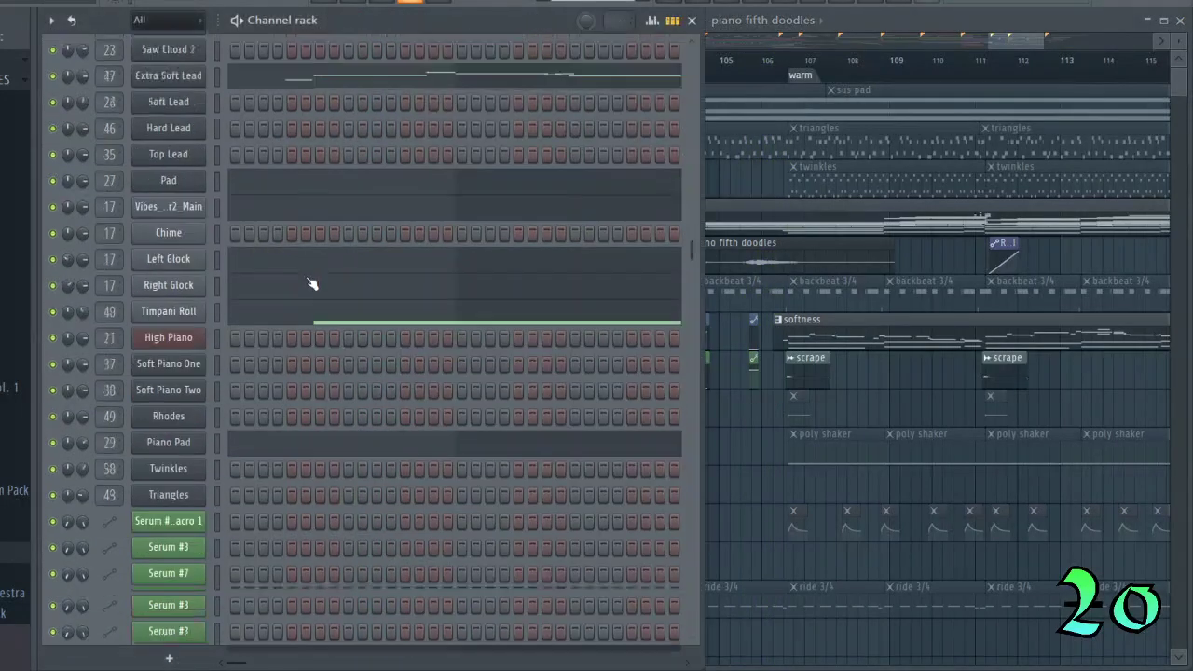
{"action": "scroll", "coordinate": [638, 276], "scroll_direction": "up", "scroll_amount": 2}
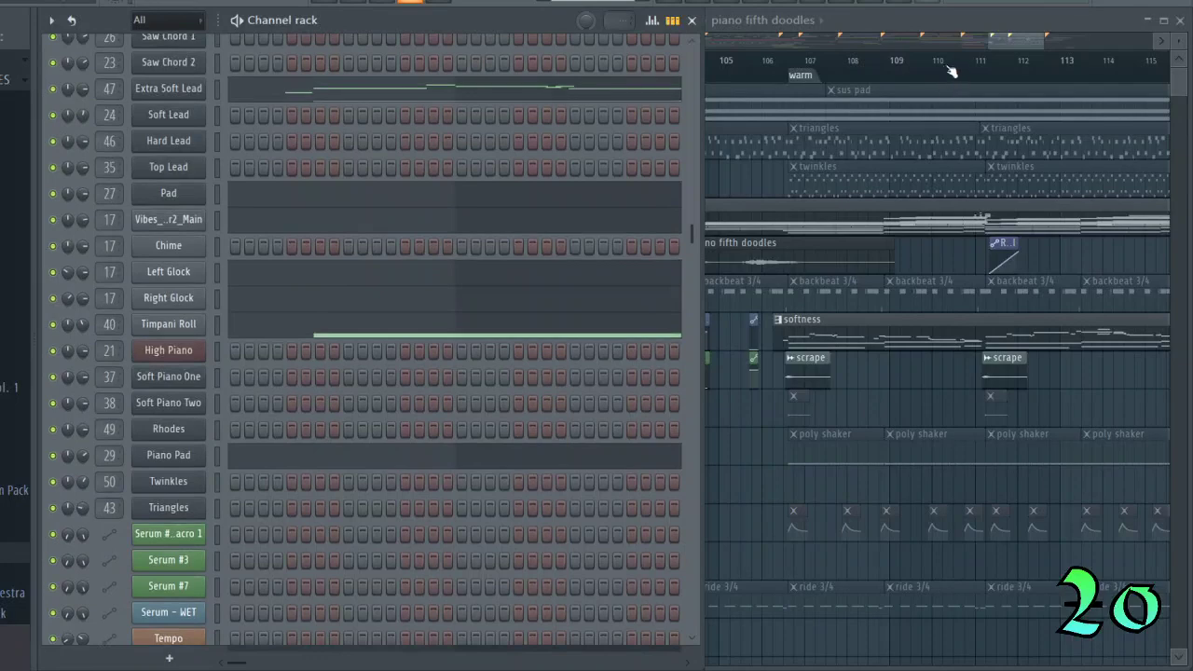
{"action": "left_click", "coordinate": [945, 45]}
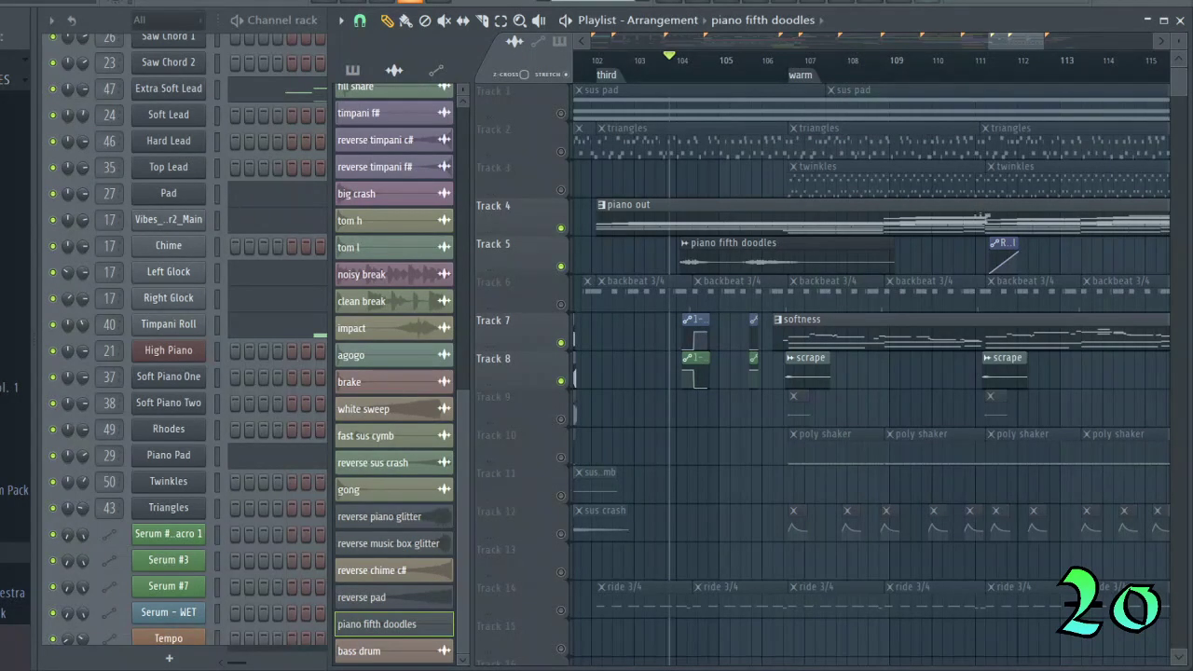
{"action": "left_click_drag", "start_coordinate": [711, 60], "coordinate": [719, 62]}
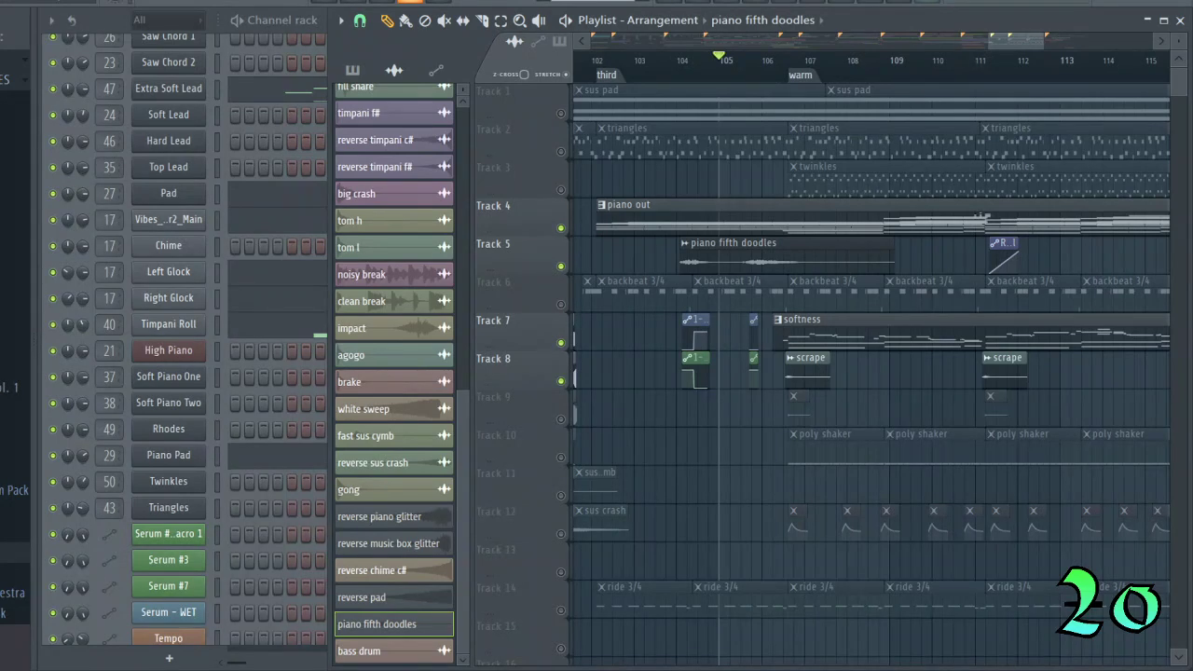
Open the Rhodes channel's piano roll as a smaller window beside the channel rack.
{"action": "left_click", "coordinate": [123, 31]}
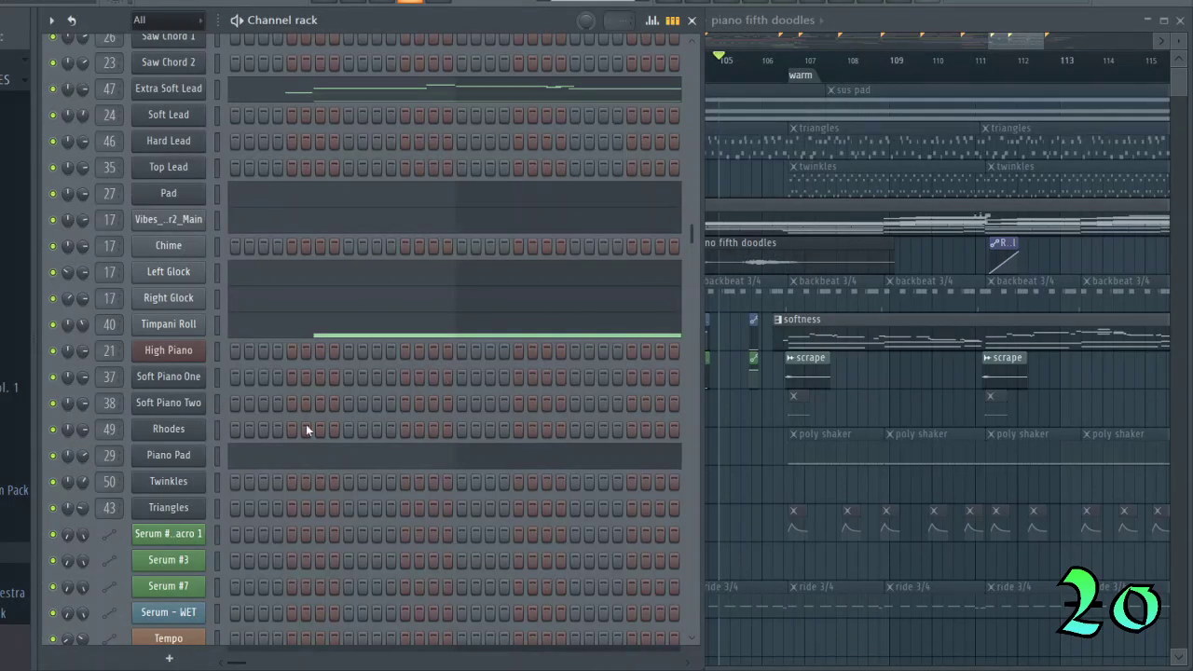
{"action": "left_click", "coordinate": [217, 424]}
{"action": "key", "text": "F7"}
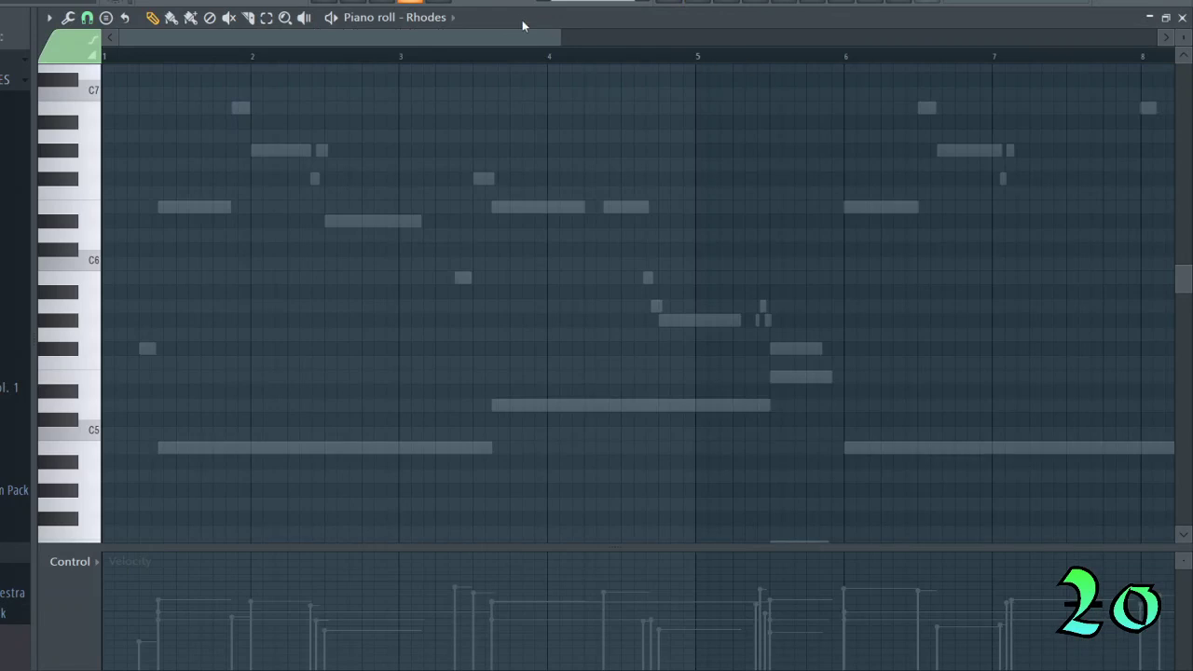
{"action": "left_click", "coordinate": [1165, 17]}
{"action": "left_click_drag", "start_coordinate": [819, 141], "coordinate": [911, 114]}
Examine the Rhodes piano roll's key range from C5 up to C8, and close the piano roll after maximizing it.
{"action": "scroll", "coordinate": [711, 229], "scroll_direction": "down", "scroll_amount": 3}
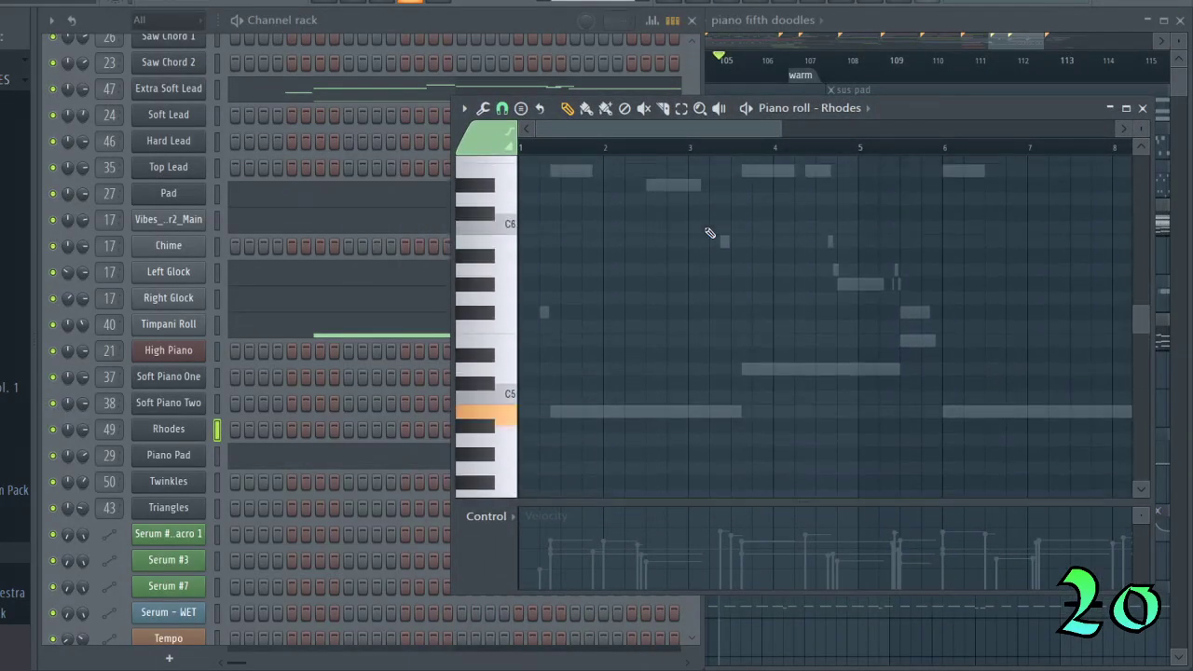
{"action": "scroll", "coordinate": [710, 233], "scroll_direction": "up", "scroll_amount": 3}
{"action": "scroll", "coordinate": [713, 237], "scroll_direction": "up", "scroll_amount": 5}
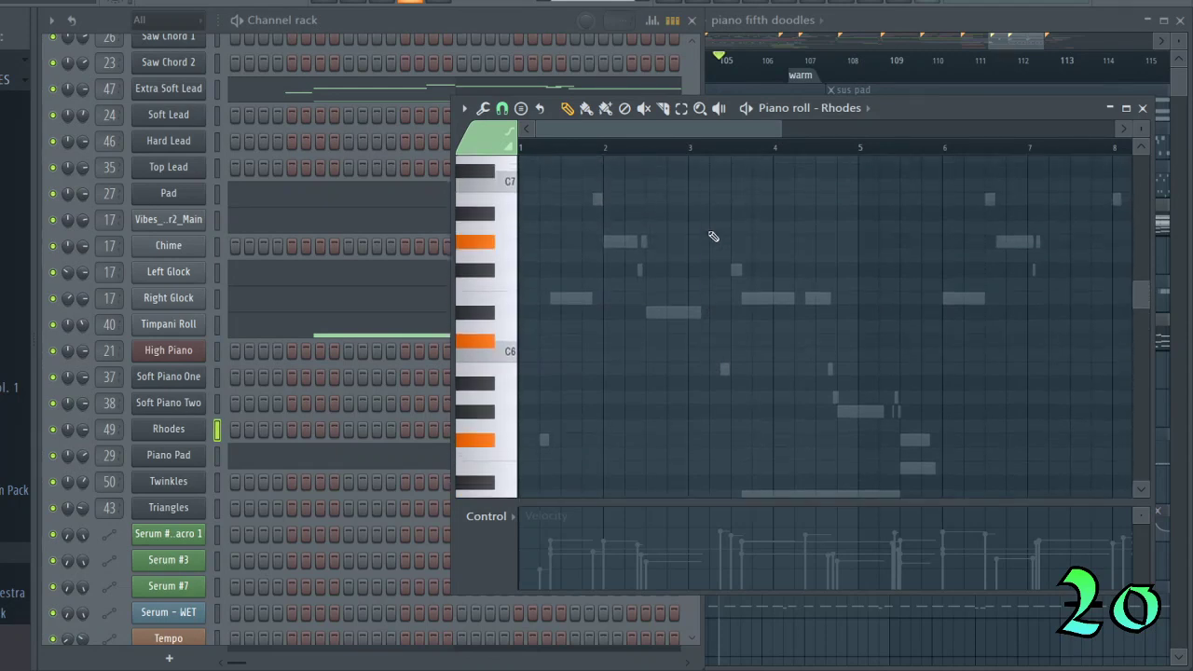
{"action": "scroll", "coordinate": [715, 235], "scroll_direction": "up", "scroll_amount": 1}
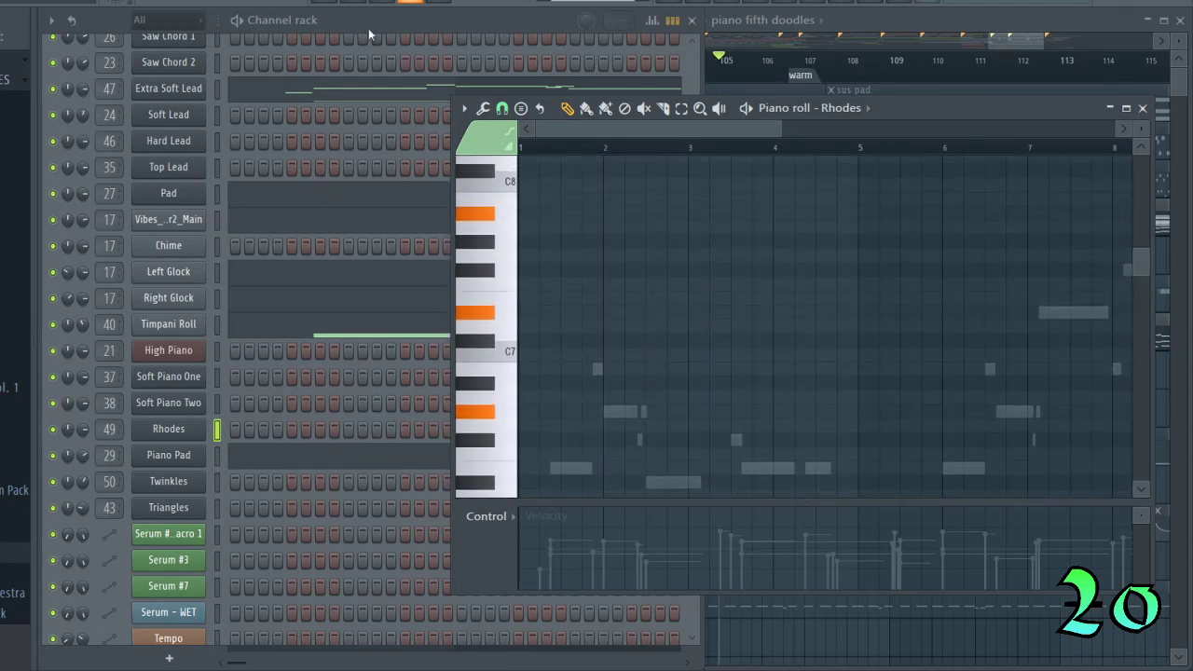
{"action": "left_click", "coordinate": [1125, 108]}
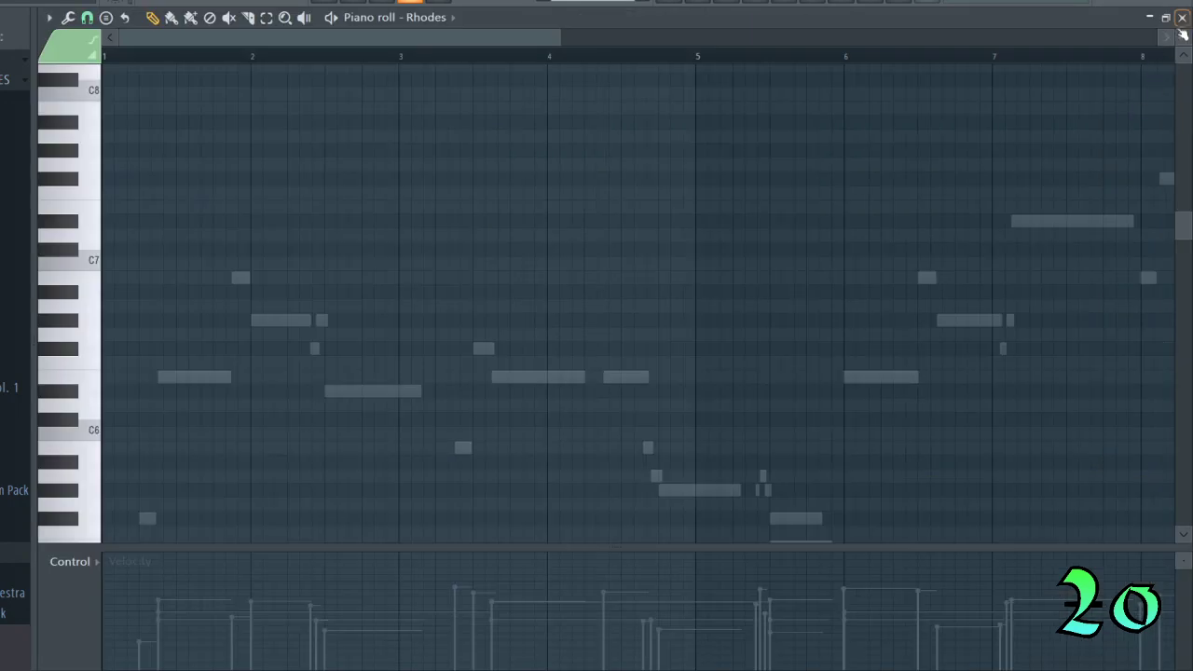
{"action": "left_click", "coordinate": [1181, 17]}
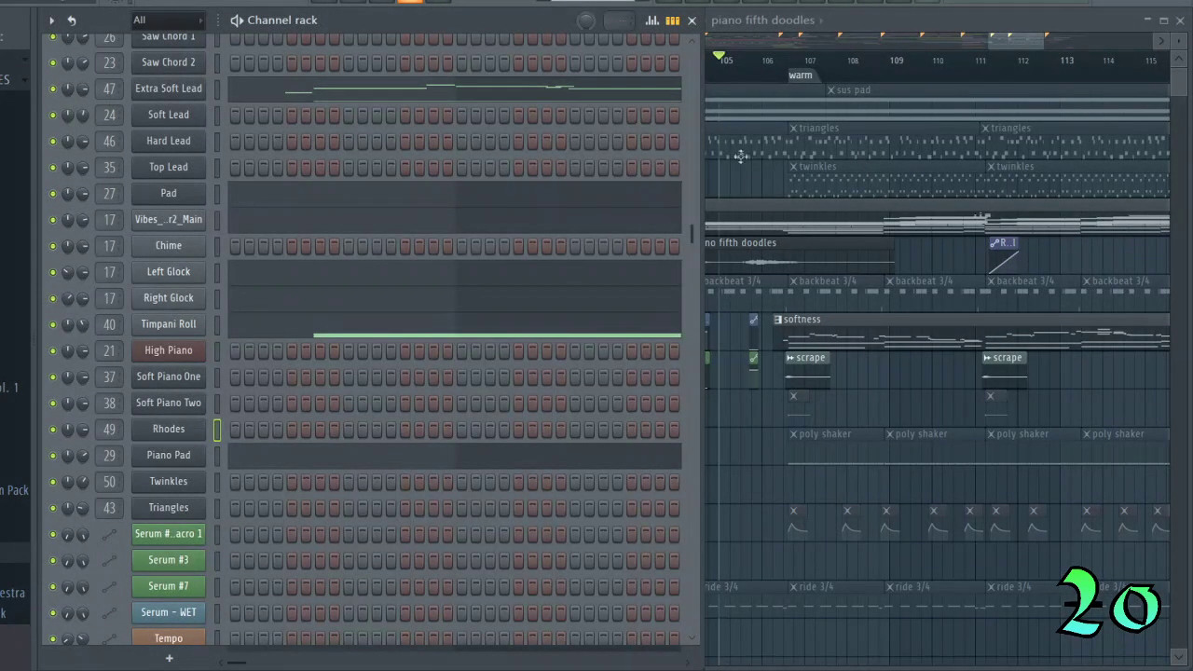
Pick the piano out clip, place the playhead at the "third" marker and look over the pattern's channels.
{"action": "left_click_drag", "start_coordinate": [1022, 45], "coordinate": [1031, 44]}
{"action": "left_click", "coordinate": [585, 221]}
{"action": "left_click", "coordinate": [679, 75]}
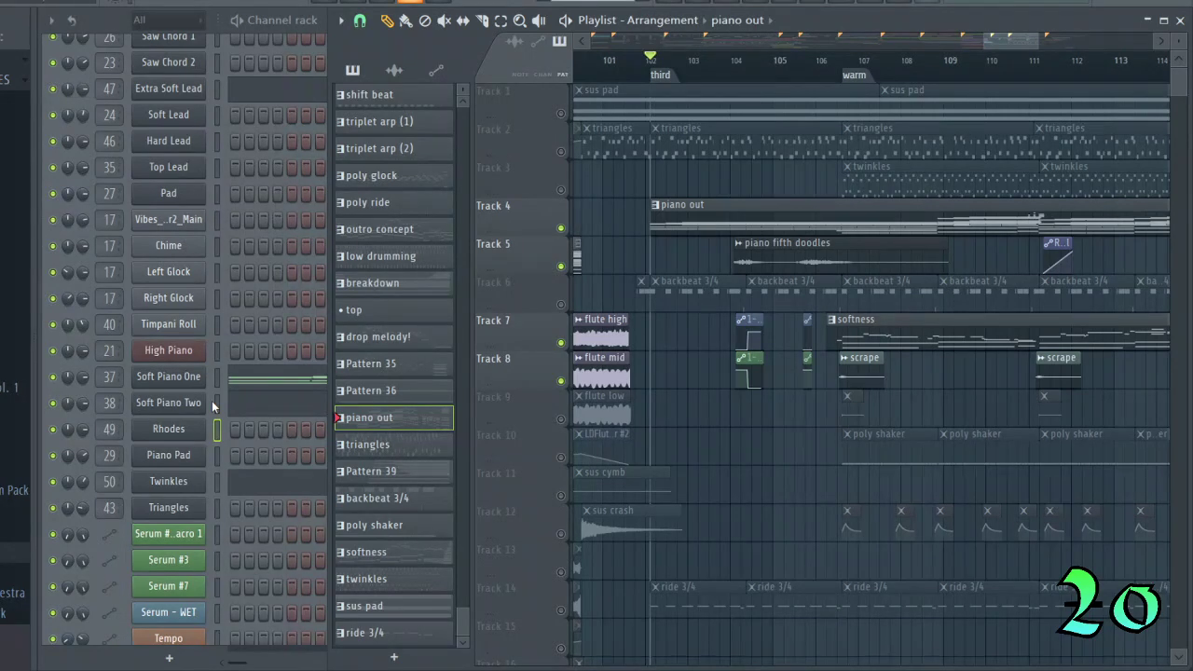
{"action": "scroll", "coordinate": [272, 405], "scroll_direction": "down", "scroll_amount": 3}
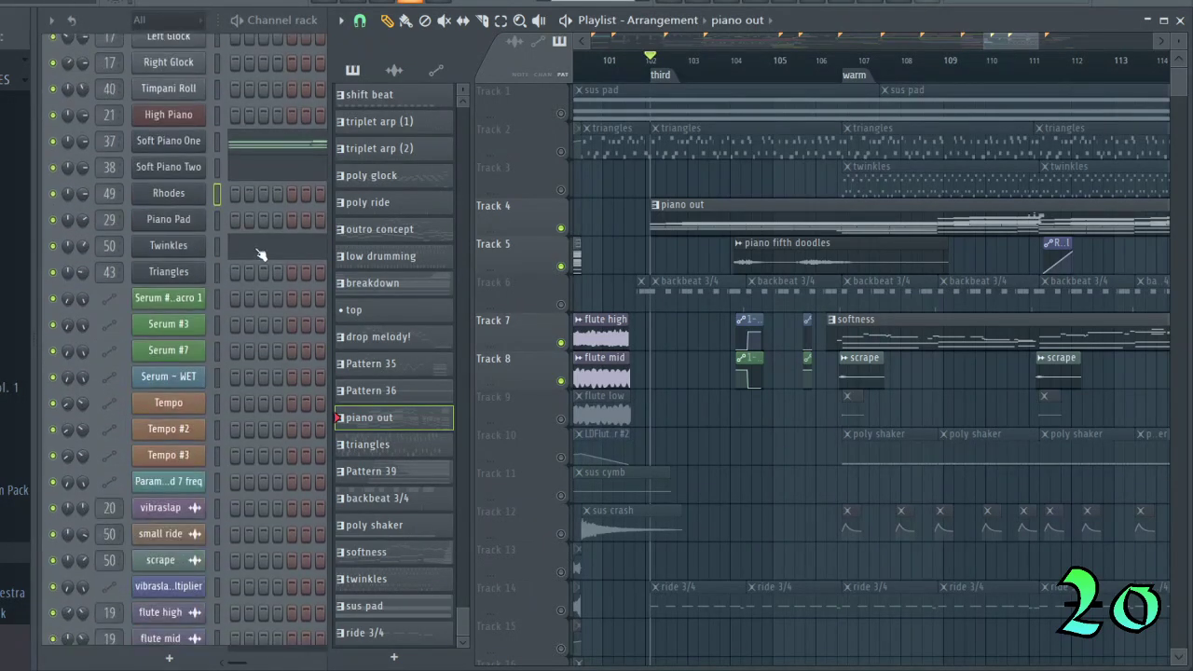
Place the playhead at the "warm" marker and leave only Tracks 10 and 6 unmuted.
{"action": "left_click_drag", "start_coordinate": [1016, 37], "coordinate": [1036, 37]}
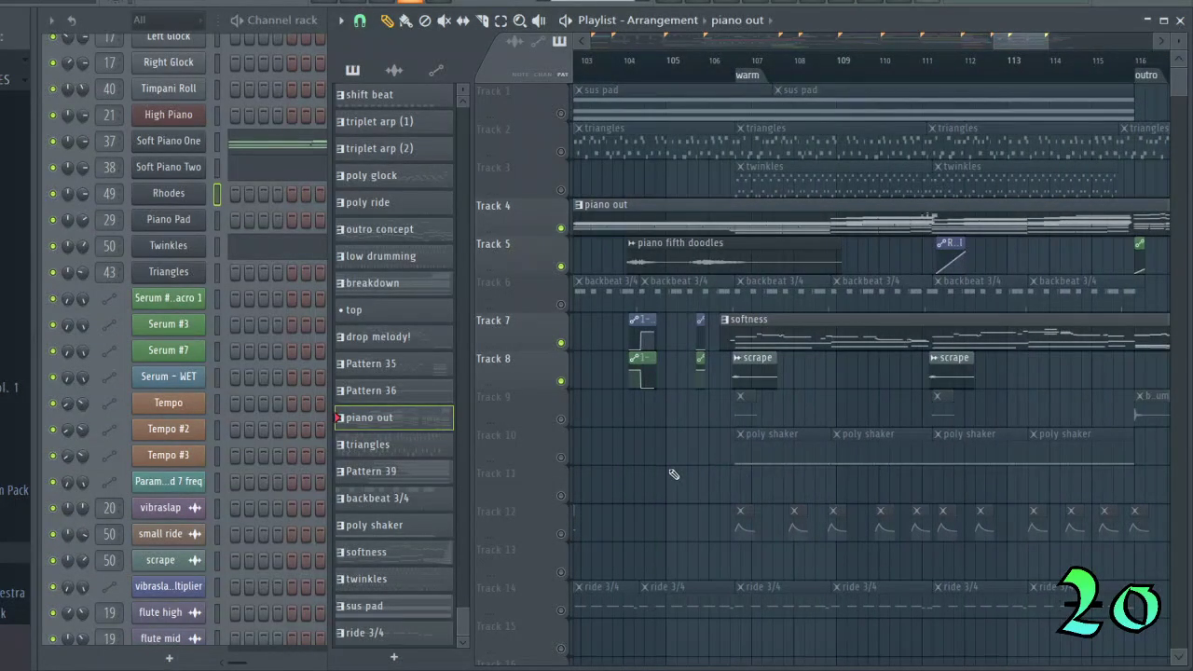
{"action": "left_click", "coordinate": [732, 64]}
{"action": "left_click", "coordinate": [562, 463]}
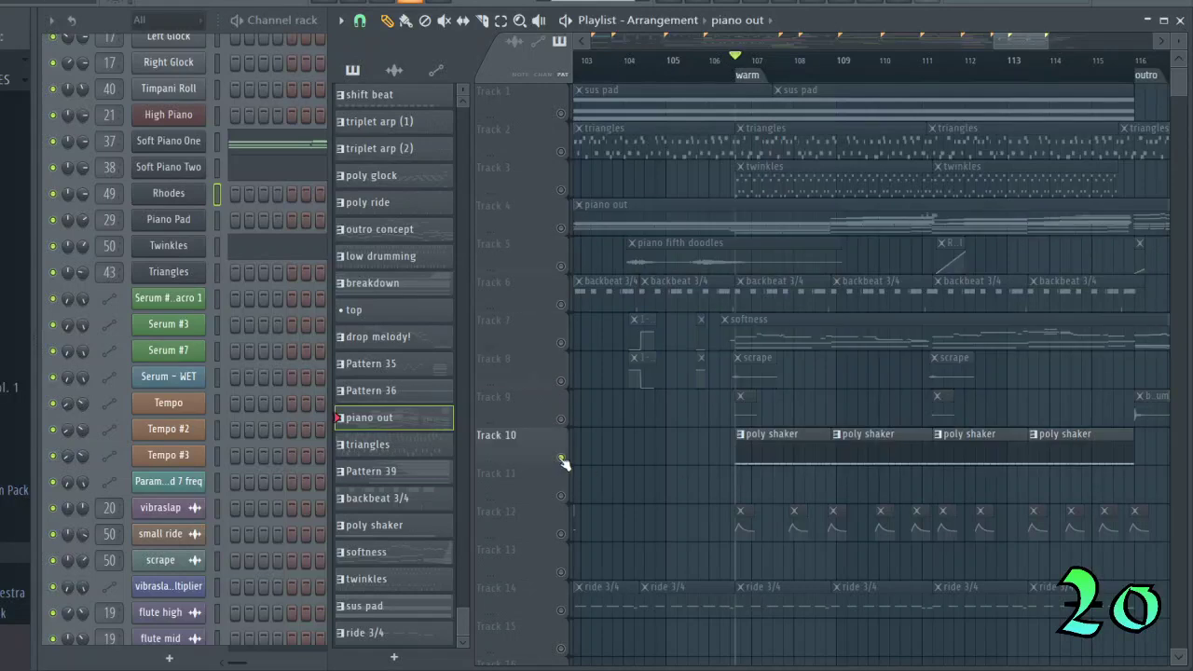
{"action": "left_click", "coordinate": [562, 307], "text": "ctrl"}
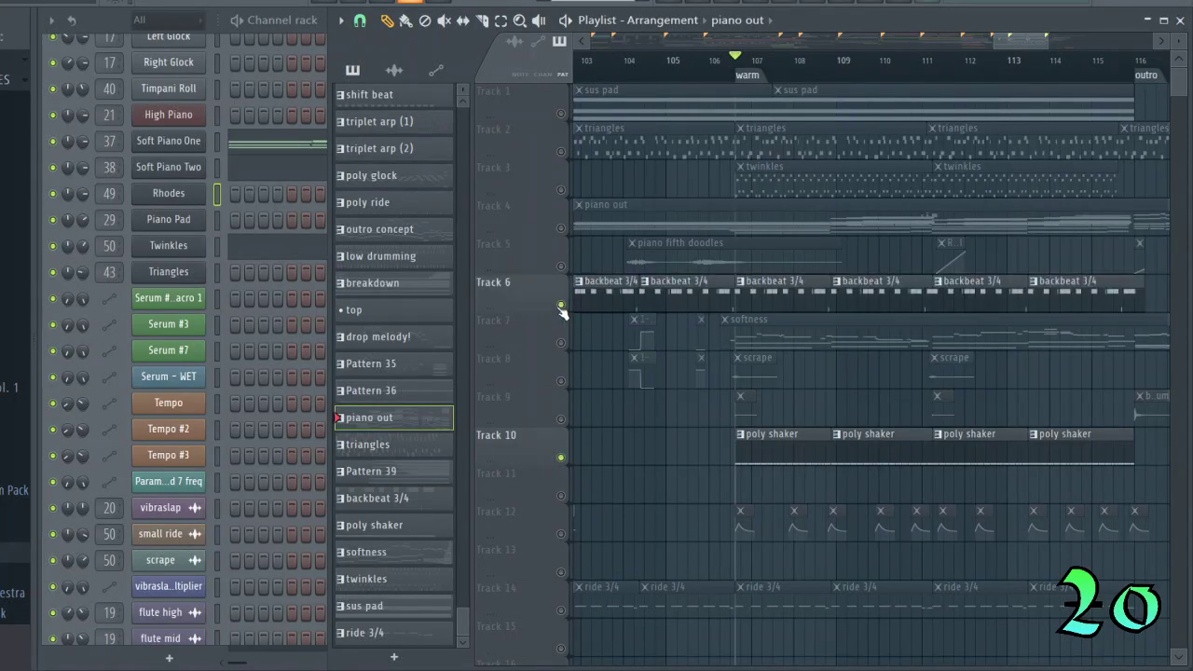
Pick the poly shaker clip on Track 10 and find its Shake Up and Shake Down channels in the channel rack.
{"action": "left_click", "coordinate": [783, 451]}
{"action": "left_click", "coordinate": [110, 35]}
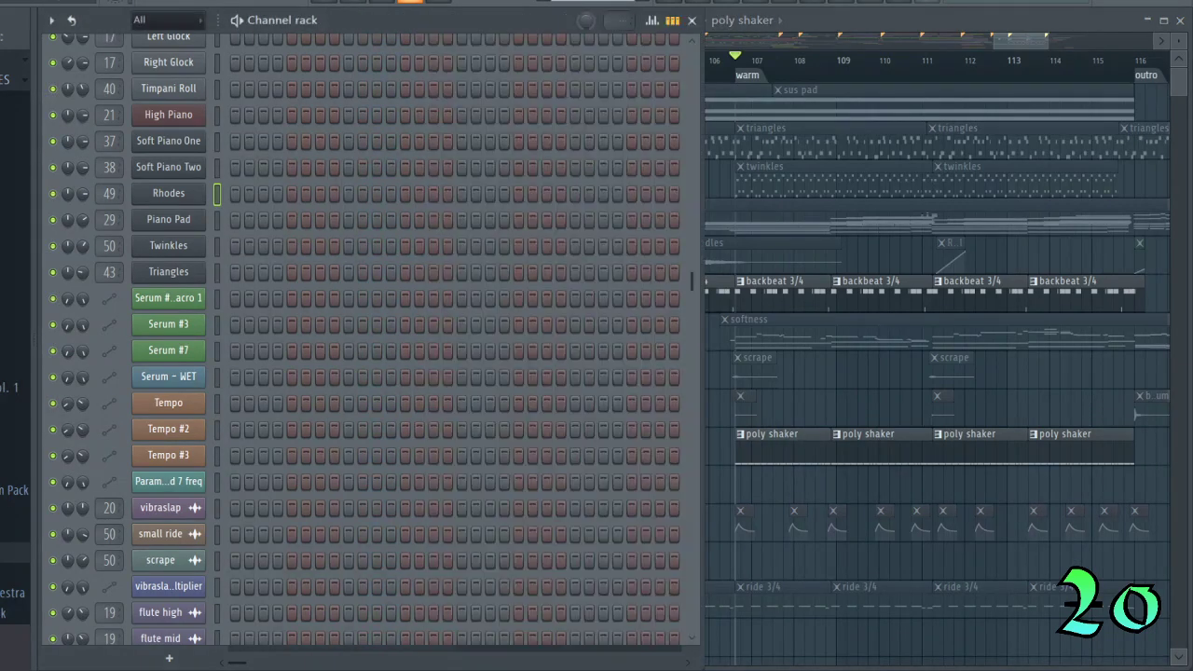
{"action": "scroll", "coordinate": [276, 197], "scroll_direction": "up", "scroll_amount": 8}
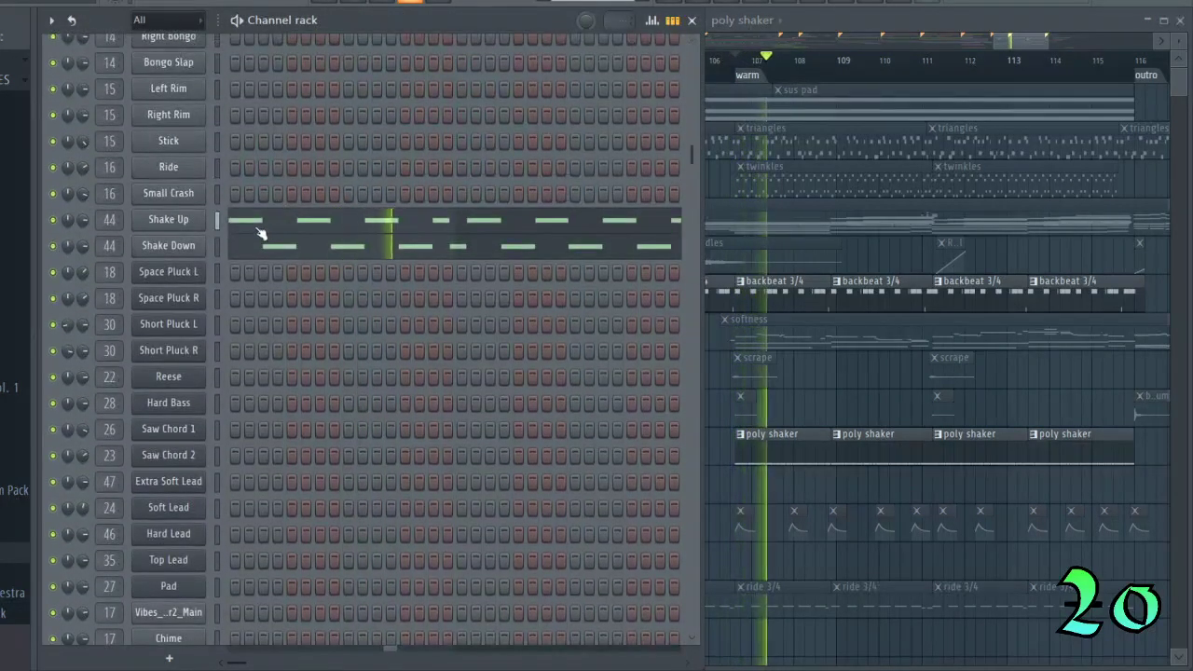
Examine the rest of the poly shaker pattern, stop playback and open the Shake Up notes in the piano roll.
{"action": "left_click", "coordinate": [216, 222]}
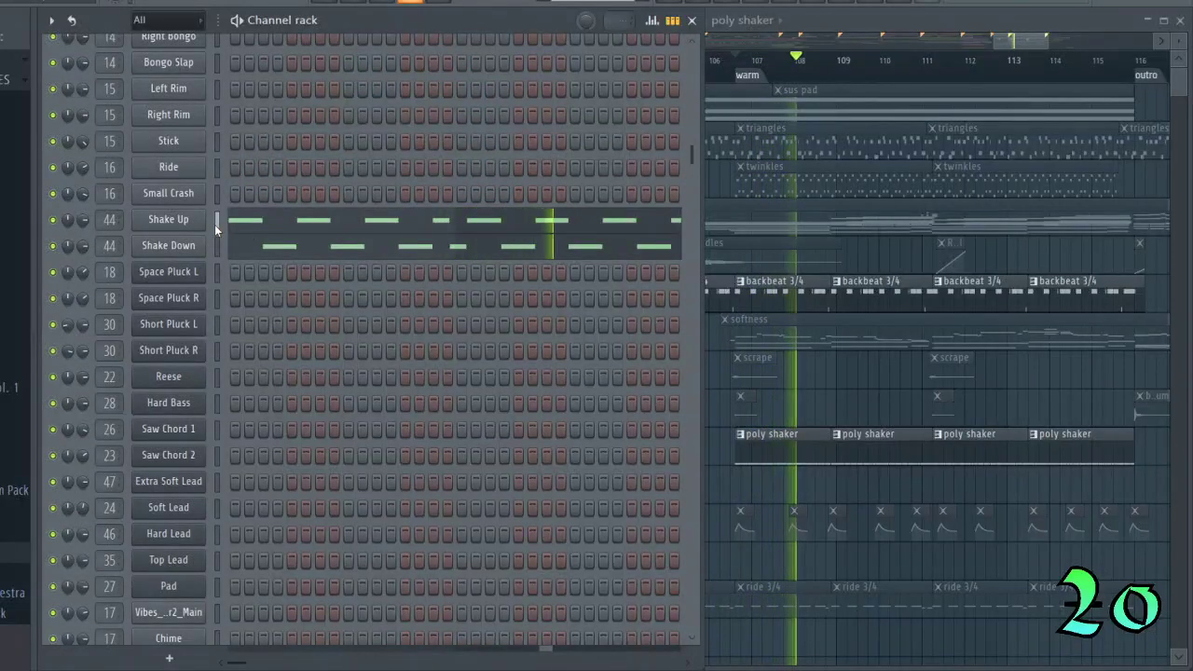
{"action": "left_click_drag", "start_coordinate": [246, 664], "coordinate": [260, 664]}
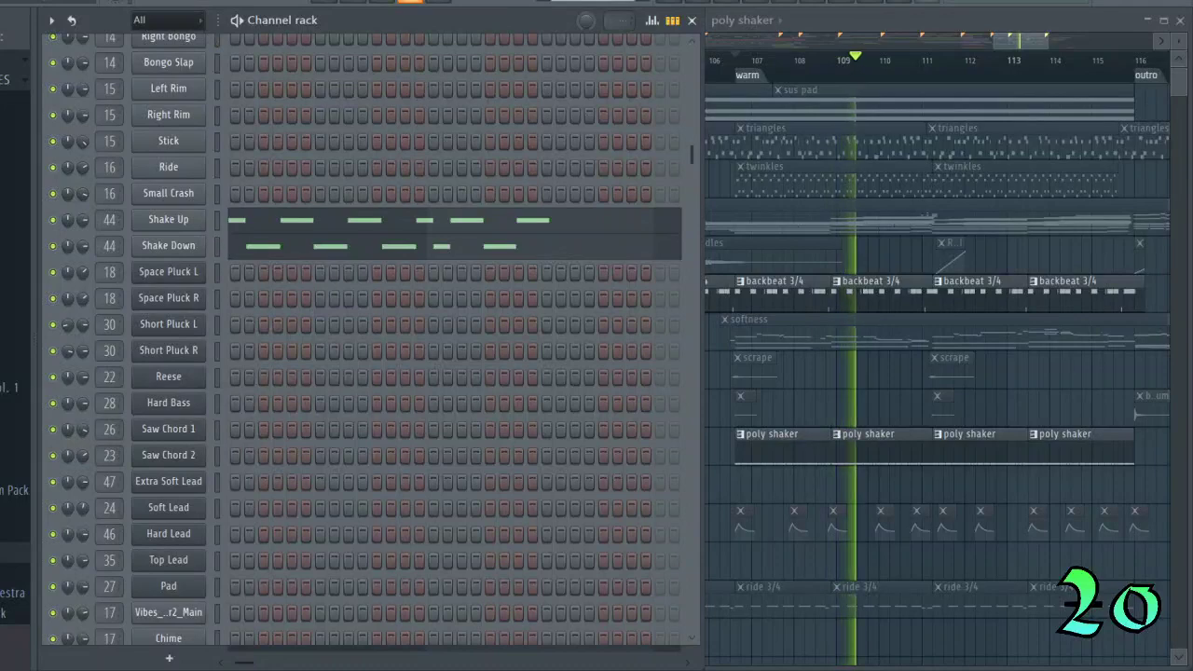
{"action": "key", "text": "space"}
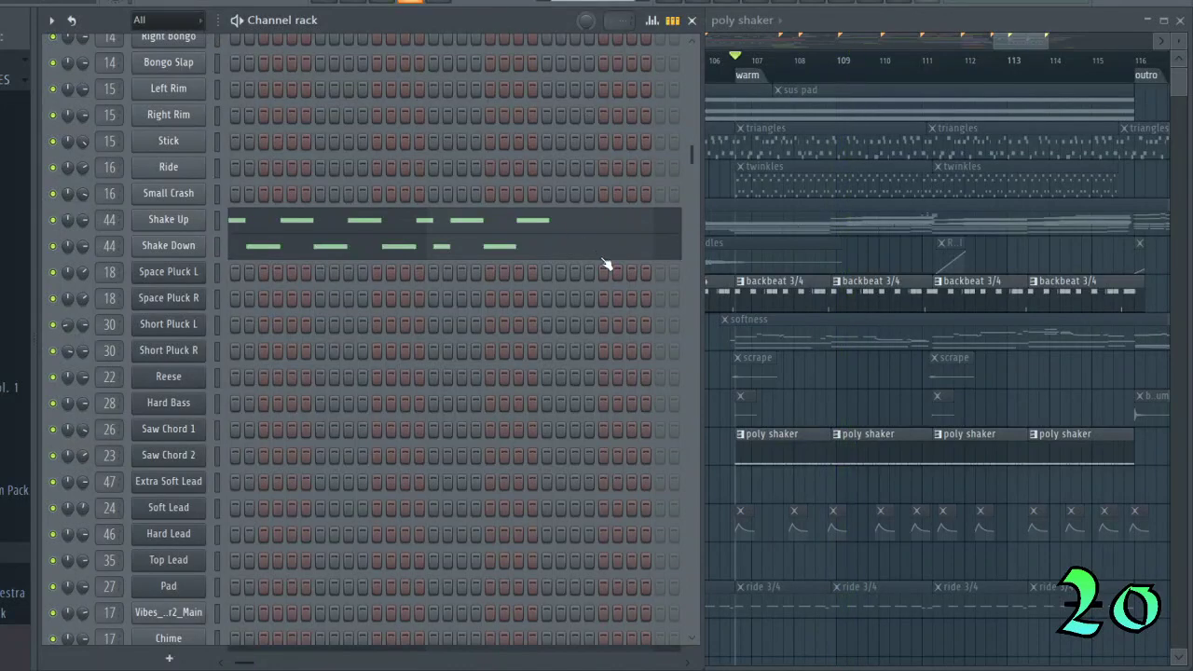
{"action": "left_click", "coordinate": [235, 225]}
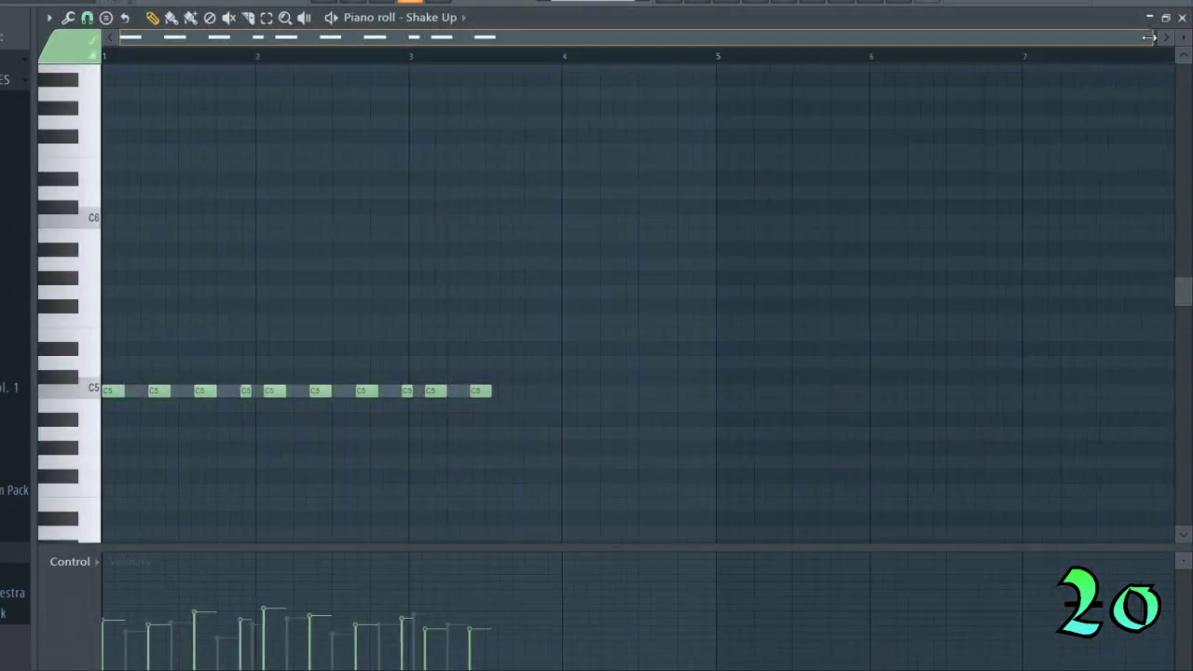
Draw a temporary D#5 note above the first three Shake Up notes, try a longer length, shorten it again and delete it.
{"action": "left_click_drag", "start_coordinate": [1159, 36], "coordinate": [714, 54]}
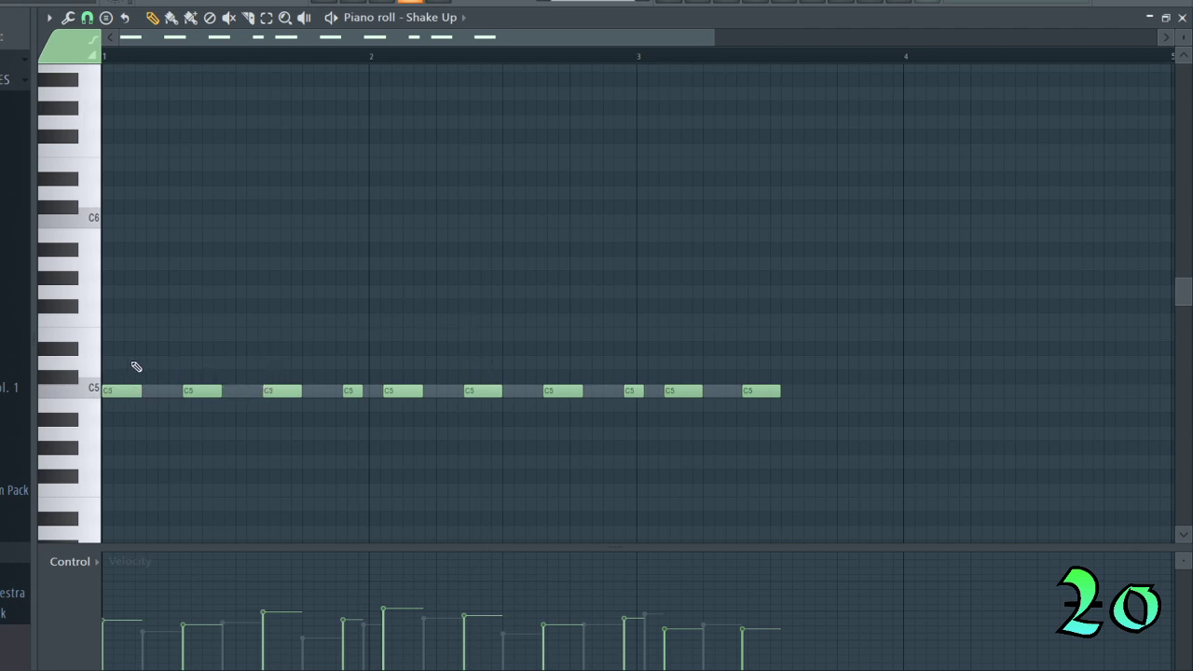
{"action": "left_click", "coordinate": [107, 349]}
{"action": "left_click_drag", "start_coordinate": [116, 347], "coordinate": [301, 347]}
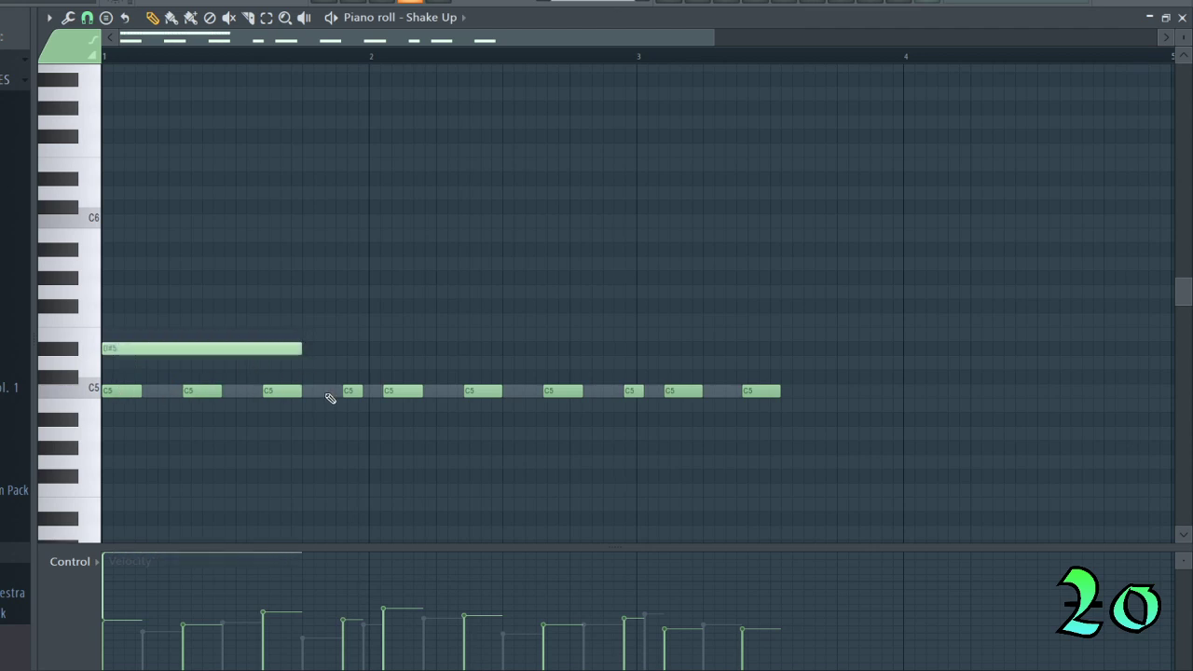
{"action": "left_click_drag", "start_coordinate": [296, 347], "coordinate": [379, 355]}
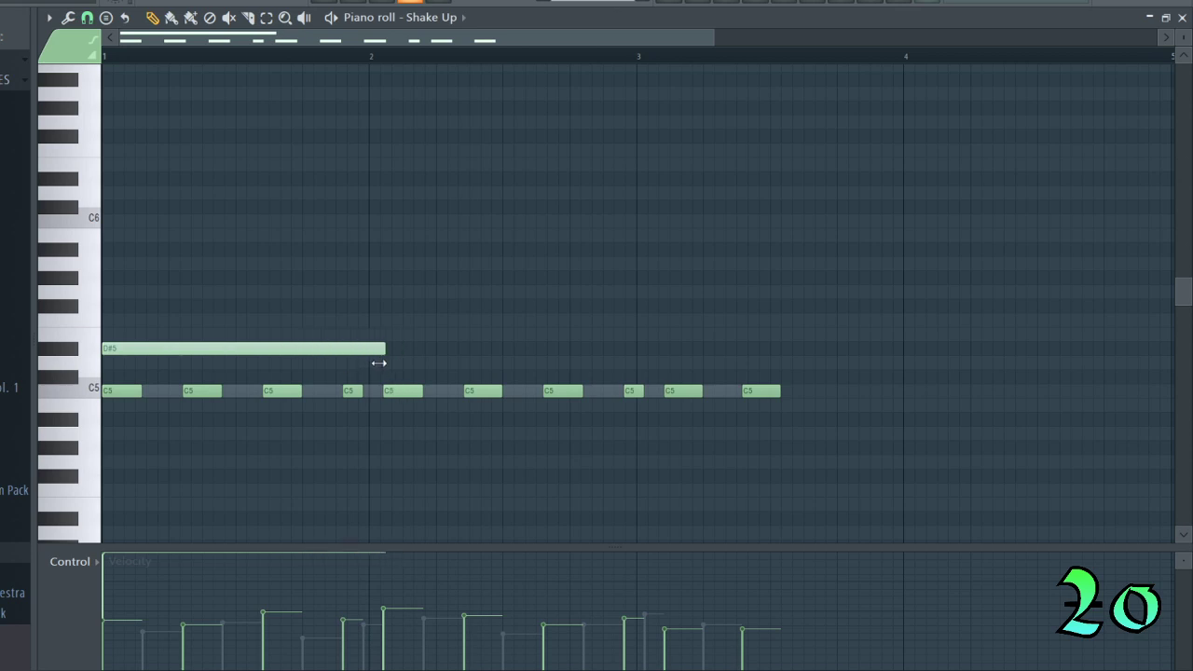
{"action": "left_click_drag", "start_coordinate": [378, 363], "coordinate": [300, 359]}
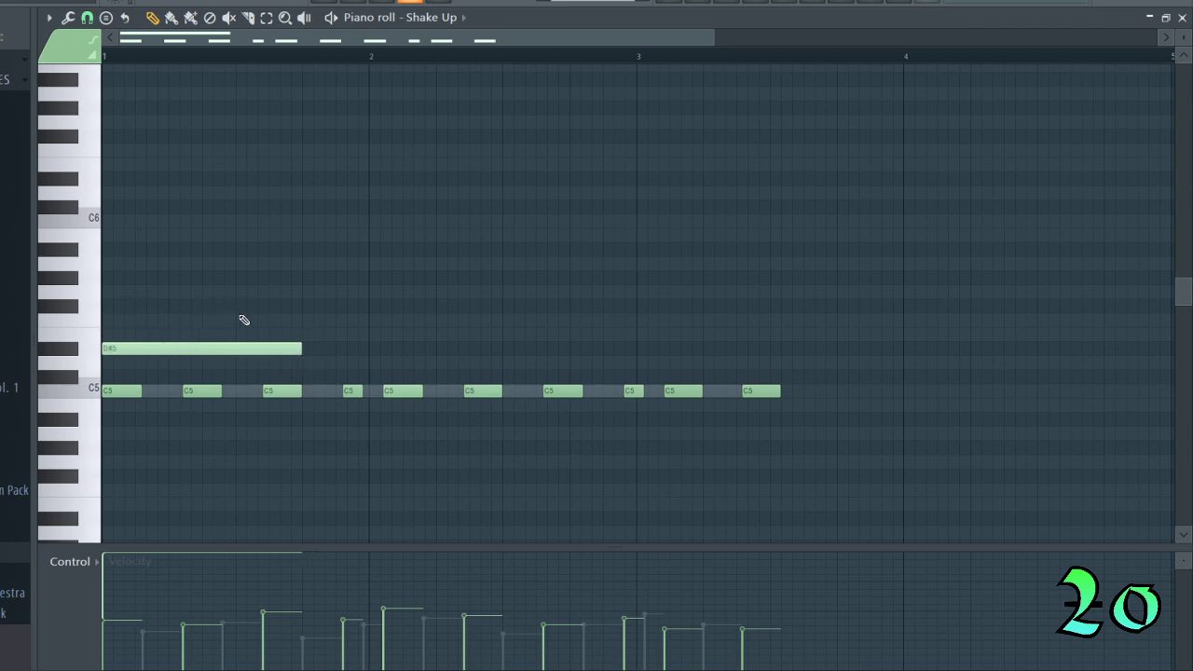
{"action": "right_click", "coordinate": [231, 350]}
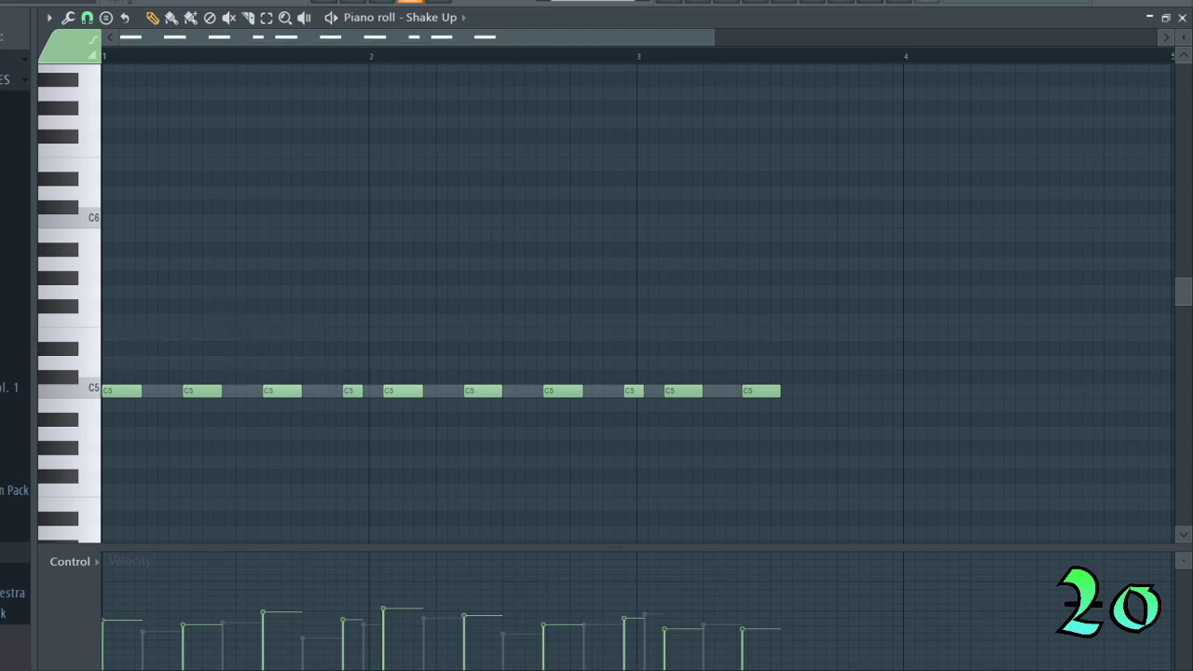
Play the poly shaker part, close the piano roll and stop playback in the playlist's warm section.
{"action": "key", "text": "space"}
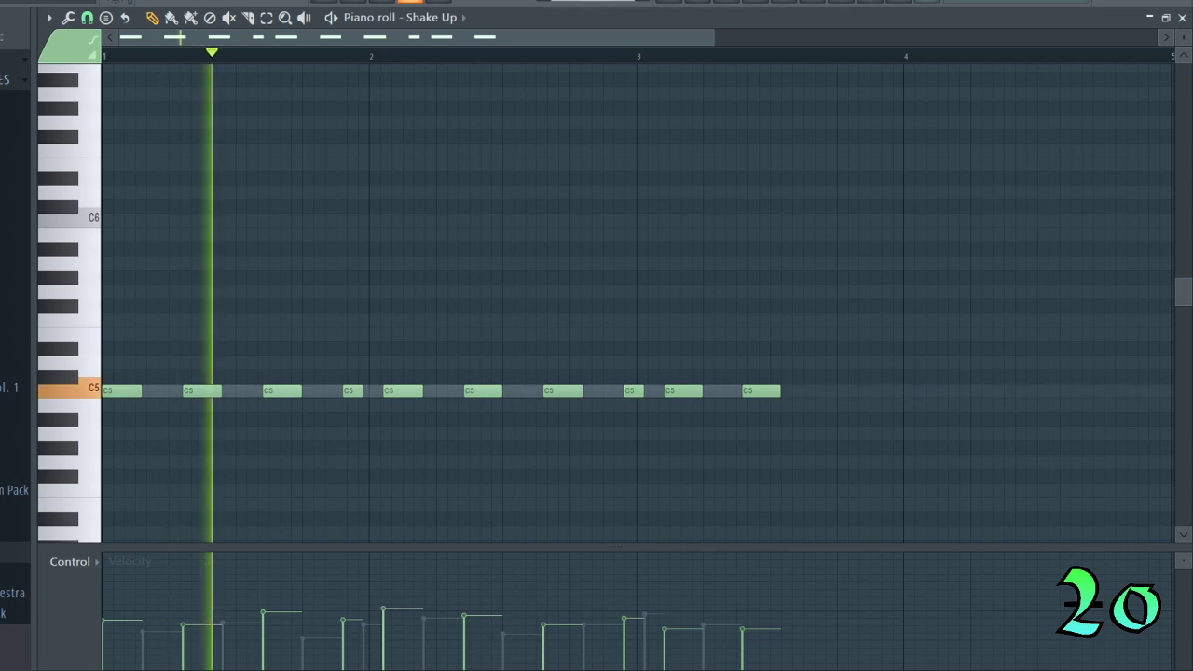
{"action": "left_click", "coordinate": [1179, 18]}
{"action": "left_click", "coordinate": [1034, 42]}
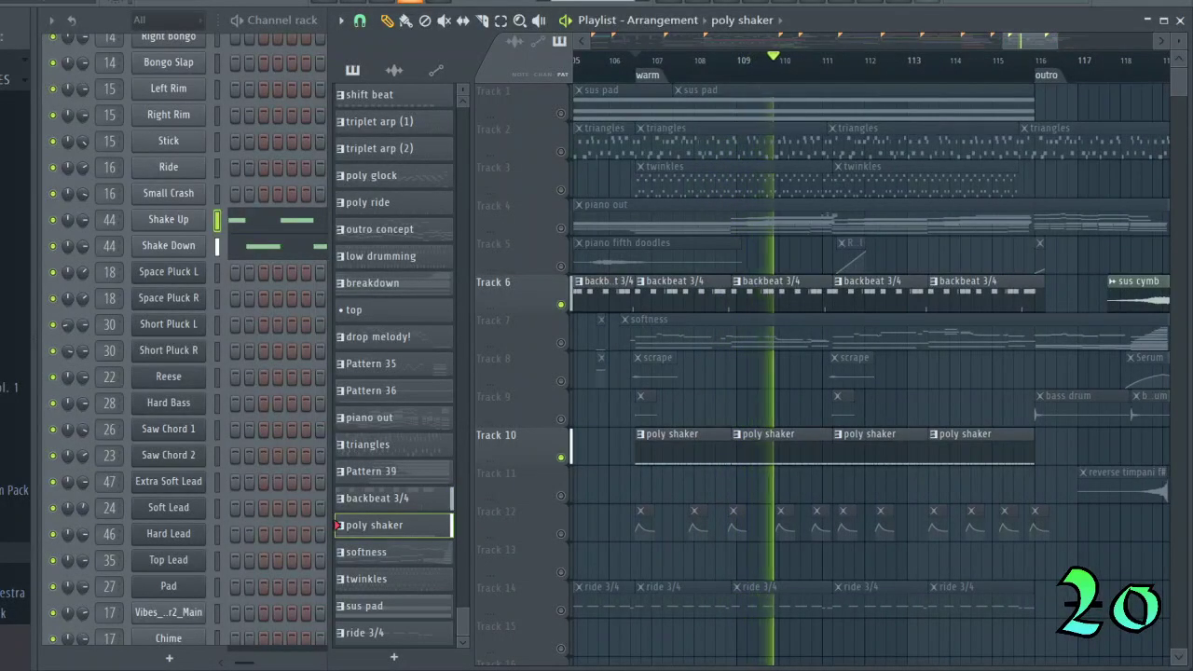
{"action": "key", "text": "space"}
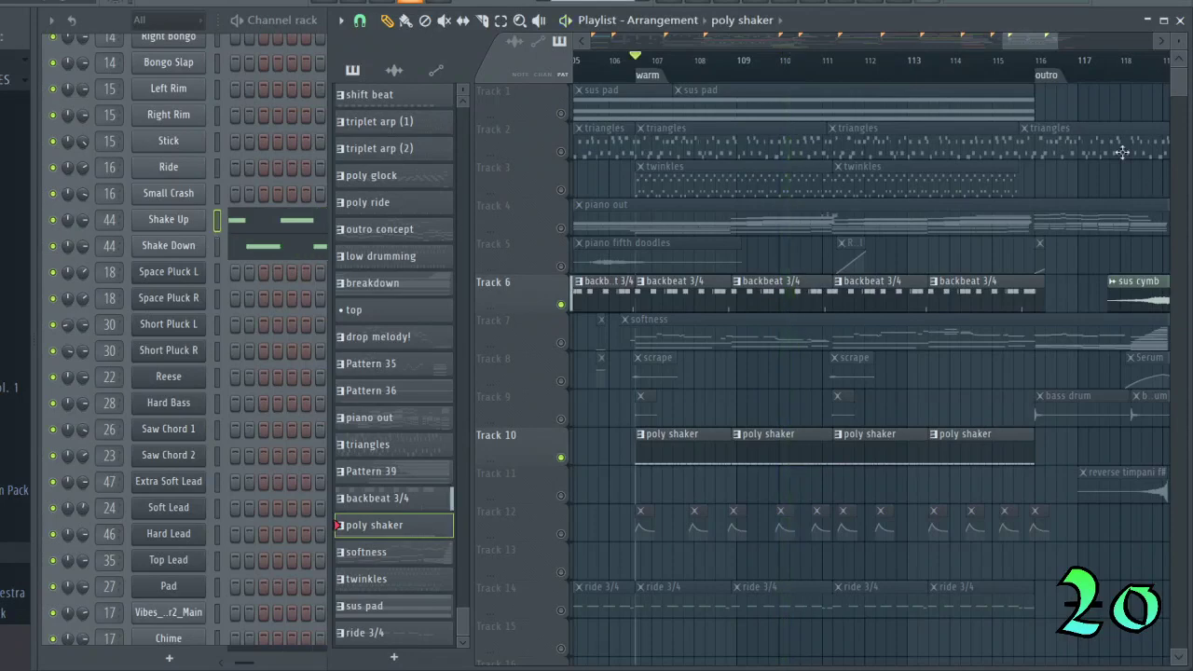
{"action": "left_click_drag", "start_coordinate": [1022, 43], "coordinate": [1026, 42]}
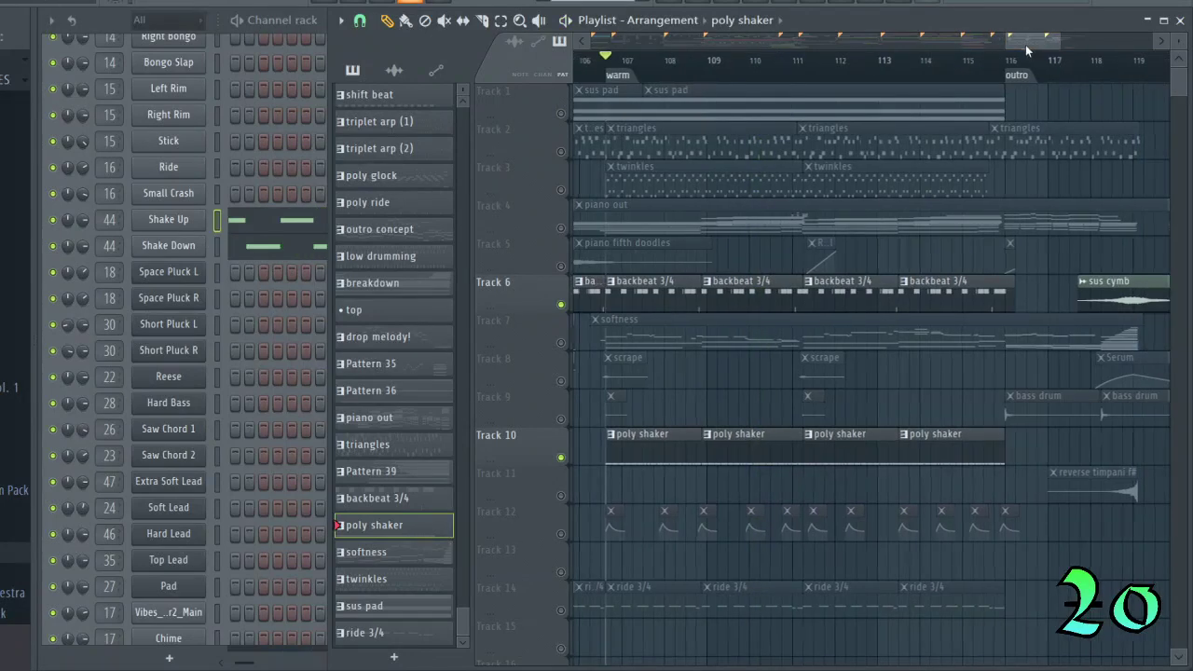
Leave only Tracks 7 and 12 unmuted and pick the softness clip on Track 7.
{"action": "right_click", "coordinate": [562, 344]}
{"action": "left_click", "coordinate": [561, 534]}
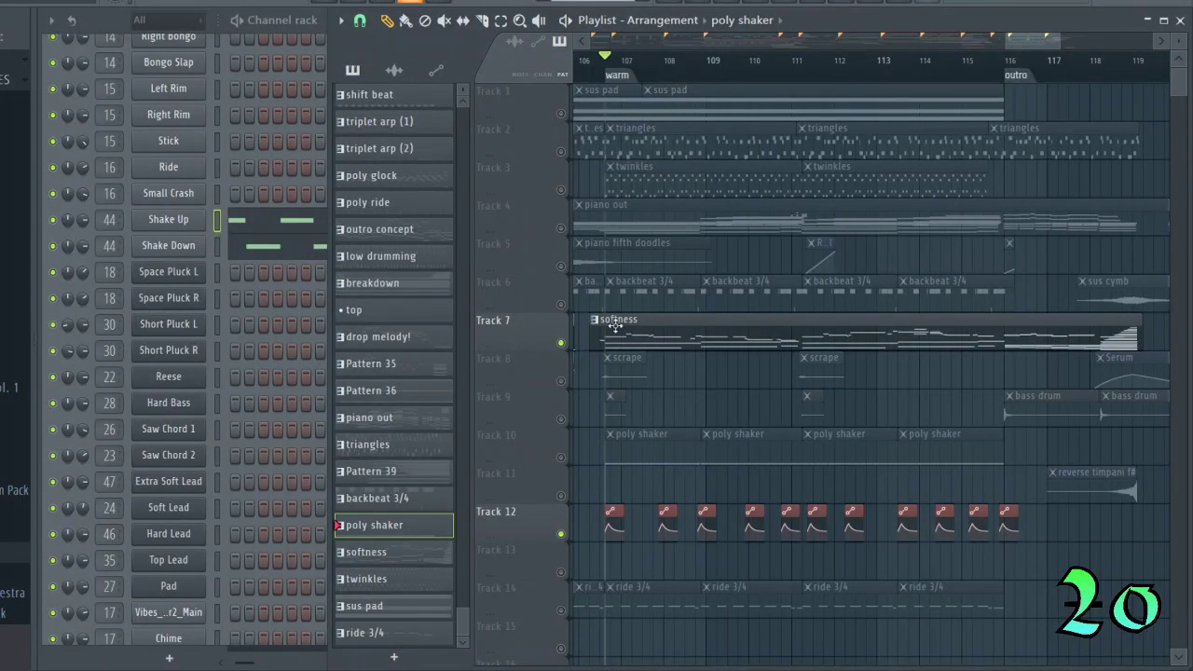
{"action": "left_click", "coordinate": [117, 38]}
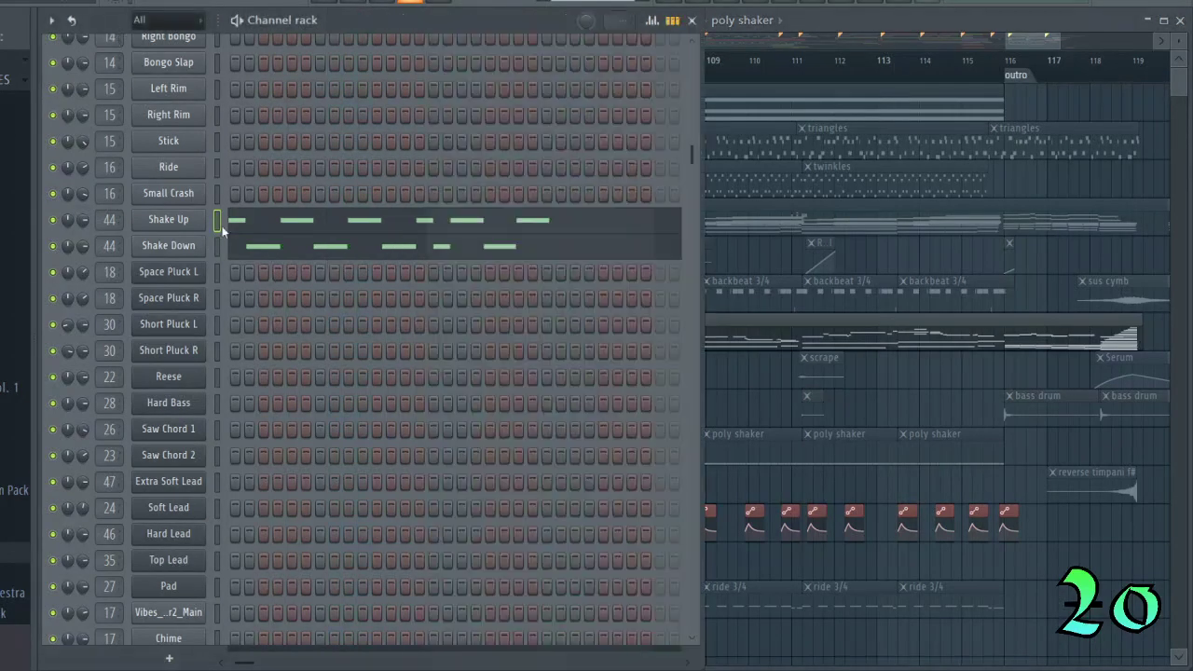
{"action": "left_click", "coordinate": [835, 333]}
Audition the softness clip together with Track 12 from the "warm" marker, stopping and restarting playback.
{"action": "key", "text": "space"}
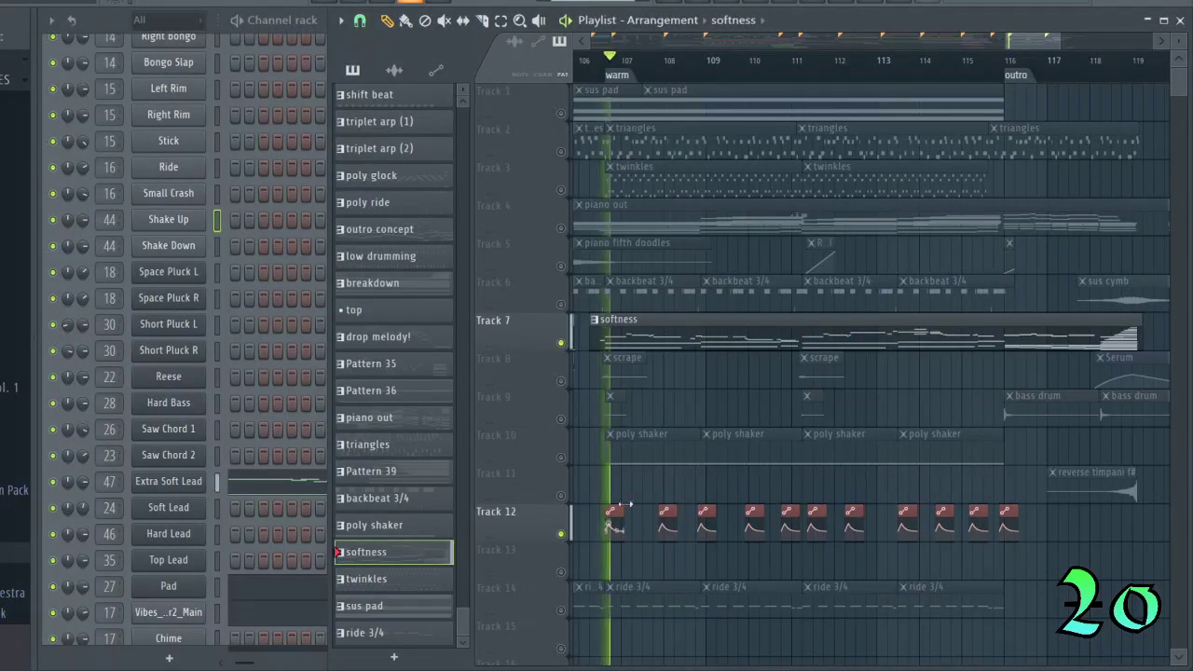
{"action": "key", "text": "space"}
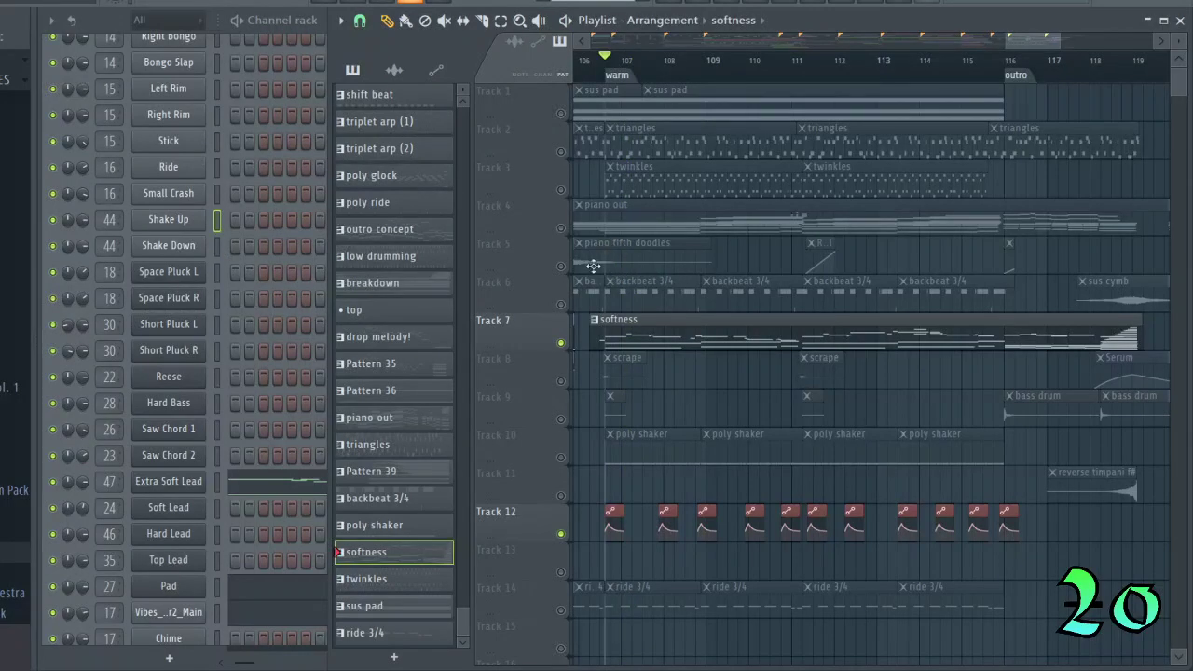
{"action": "key", "text": "space"}
{"action": "key", "text": "space"}
{"action": "key", "text": "space"}
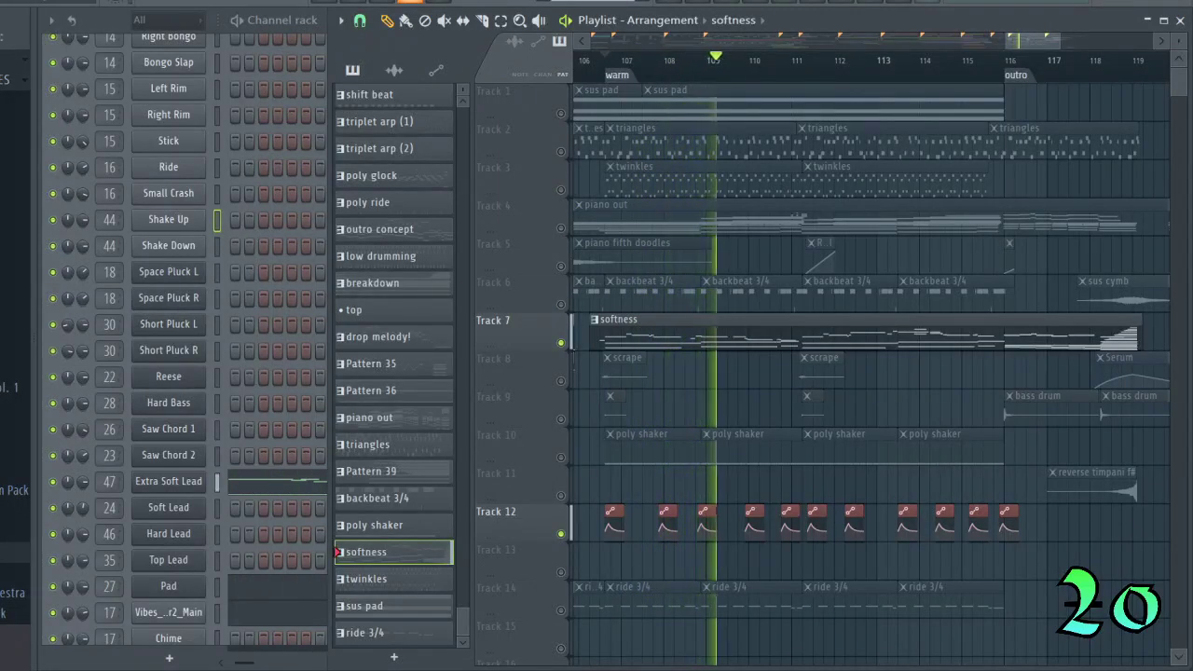
{"action": "key", "text": "space"}
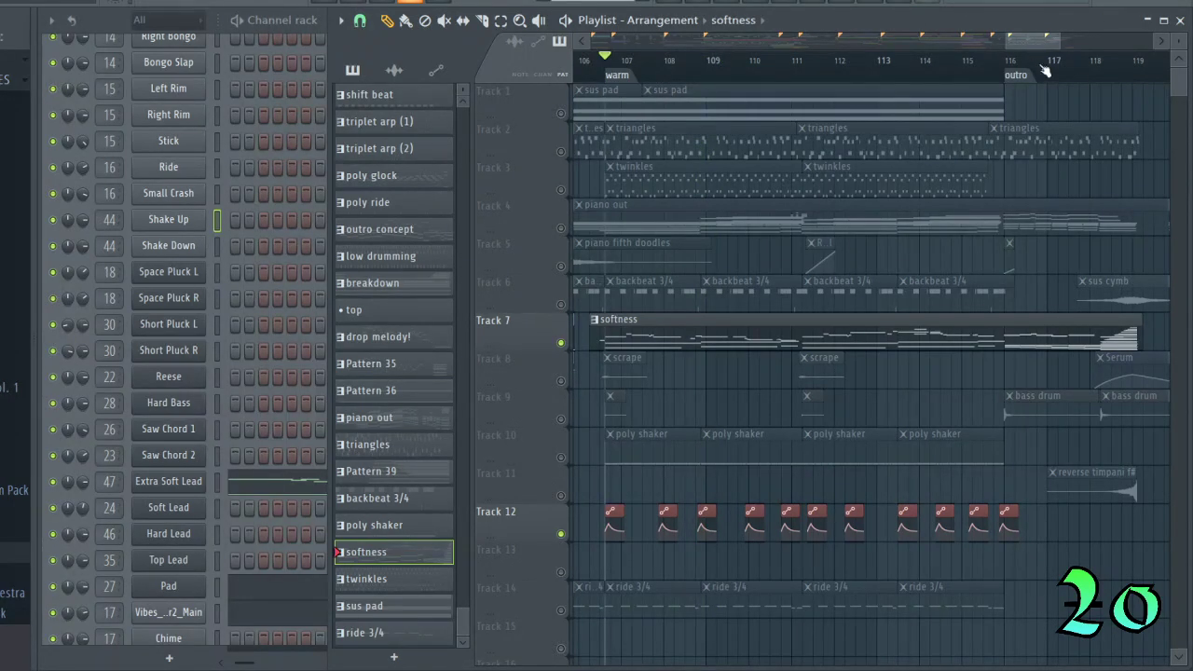
Examine Track 12's timpani volume automation clips, placing the playhead at the clips just before bars 109 and 111 and after bar 115.
{"action": "left_click_drag", "start_coordinate": [1059, 42], "coordinate": [1024, 43]}
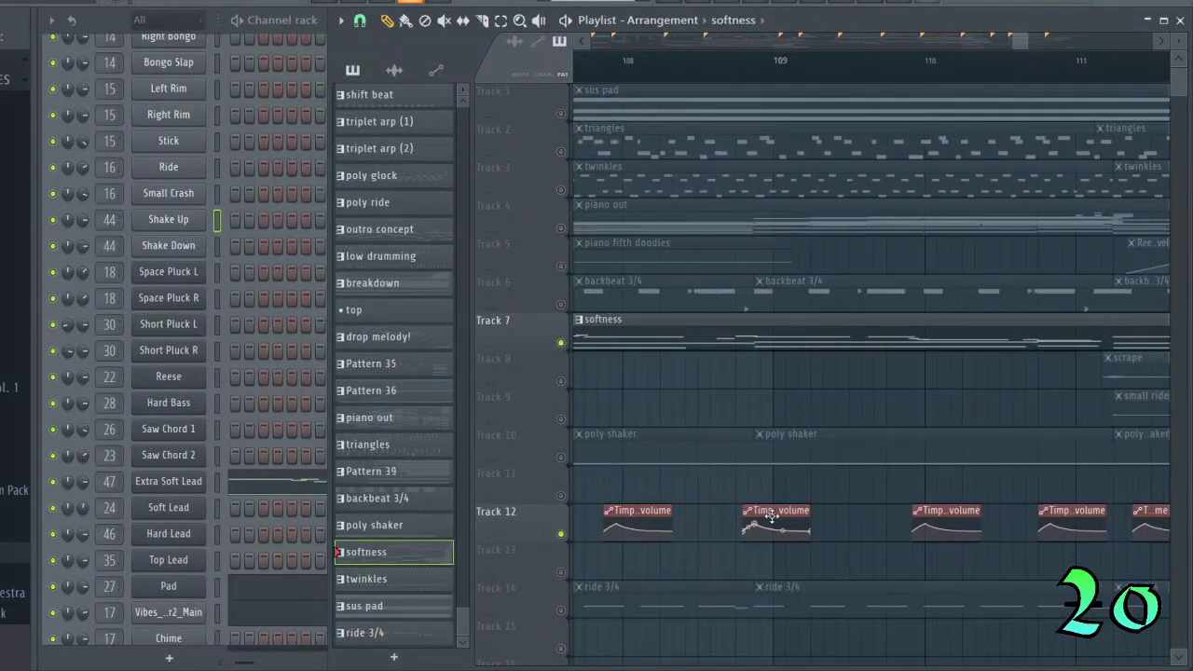
{"action": "left_click", "coordinate": [756, 71]}
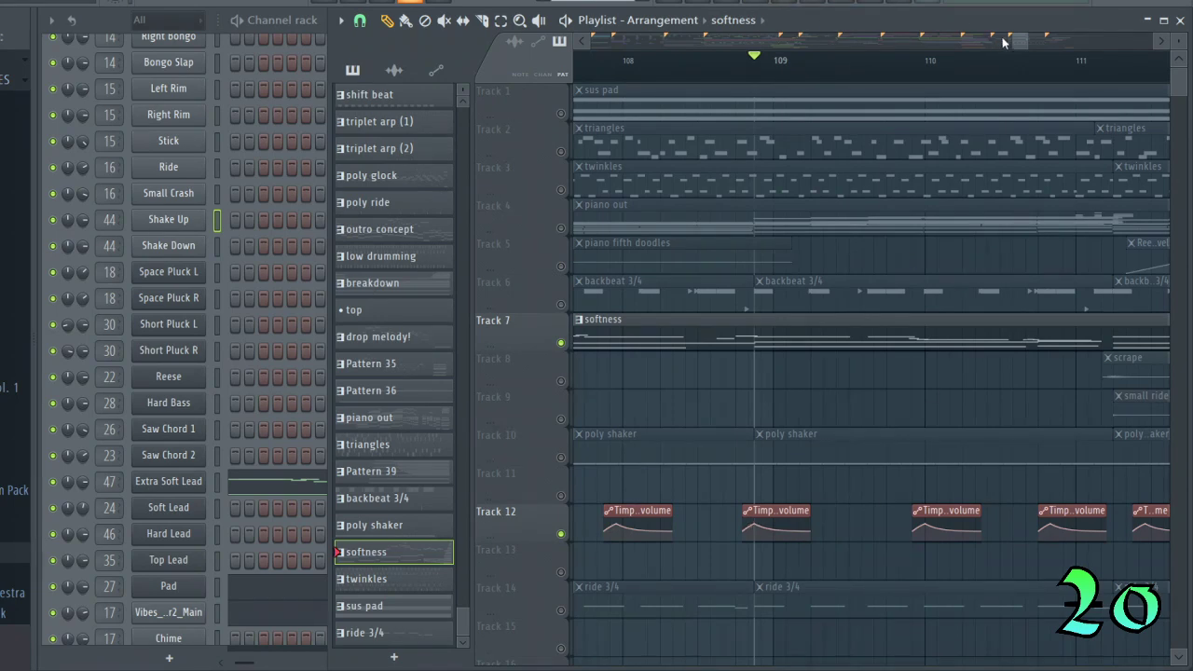
{"action": "left_click_drag", "start_coordinate": [1025, 43], "coordinate": [1026, 43]}
{"action": "left_click", "coordinate": [843, 70]}
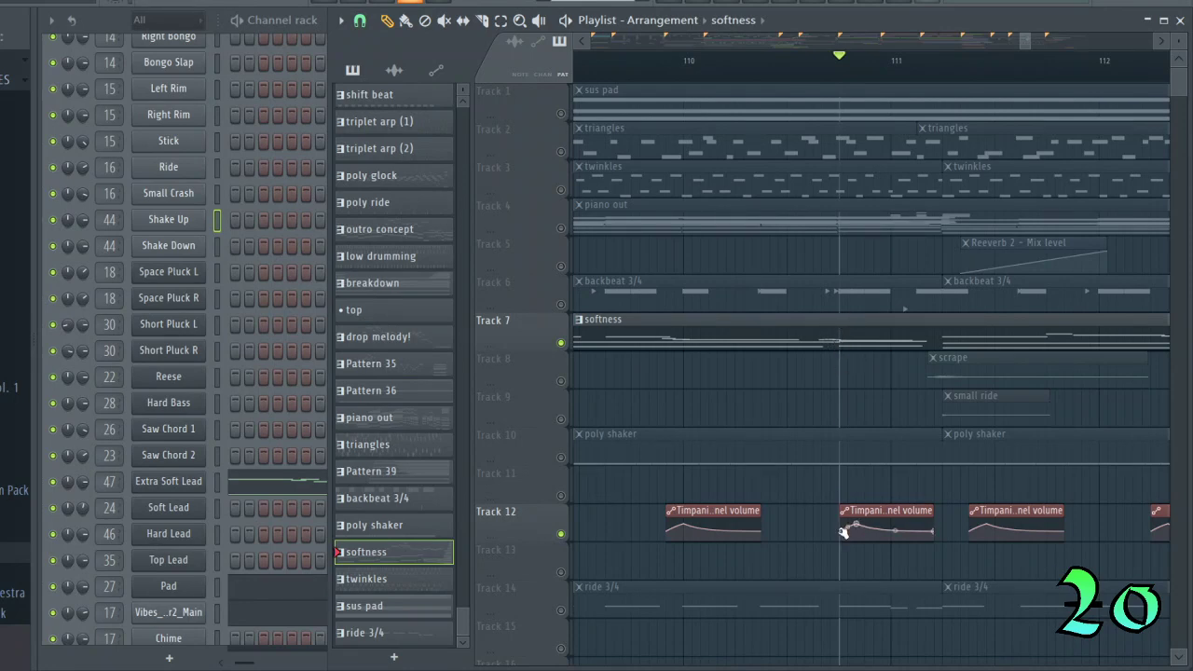
{"action": "left_click_drag", "start_coordinate": [1036, 41], "coordinate": [1048, 46]}
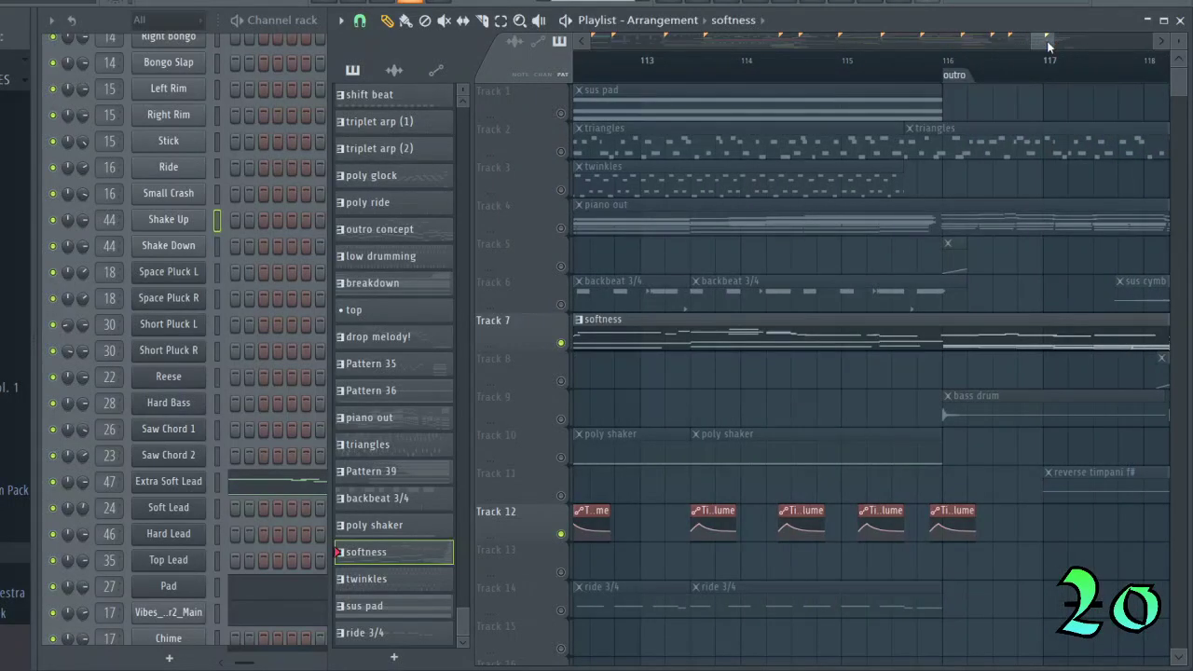
{"action": "left_click", "coordinate": [882, 61]}
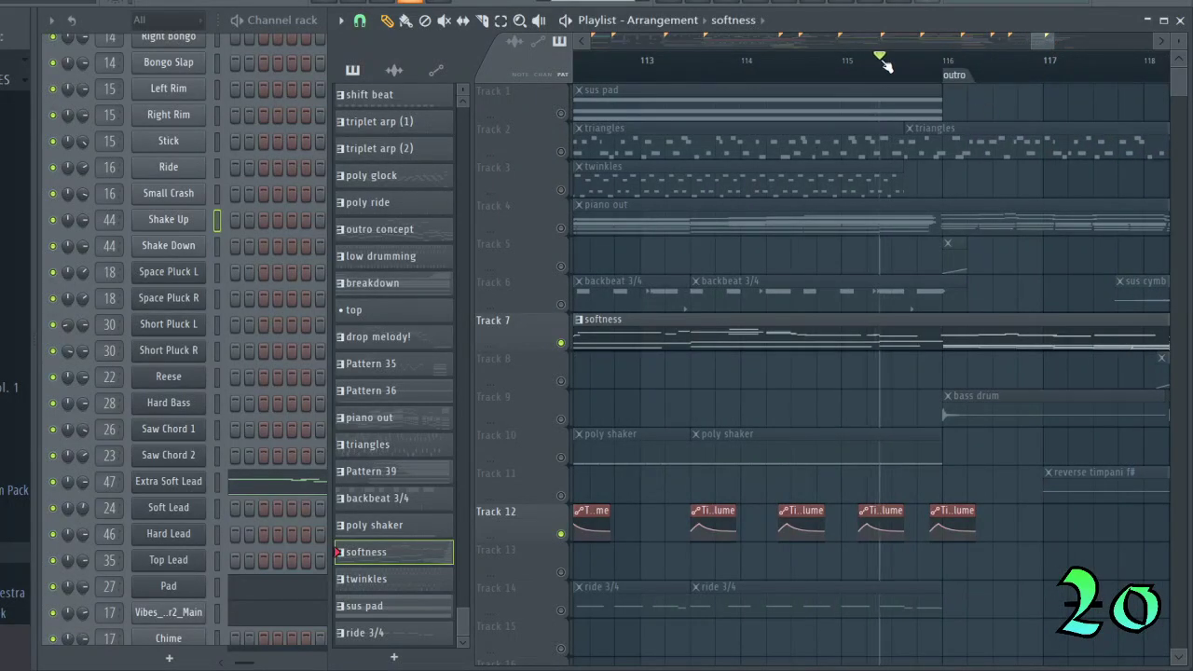
{"action": "mouse_move", "coordinate": [869, 543]}
Unmute all the playlist tracks and place the playhead at the "outro" marker.
{"action": "left_click_drag", "start_coordinate": [1032, 41], "coordinate": [1000, 41]}
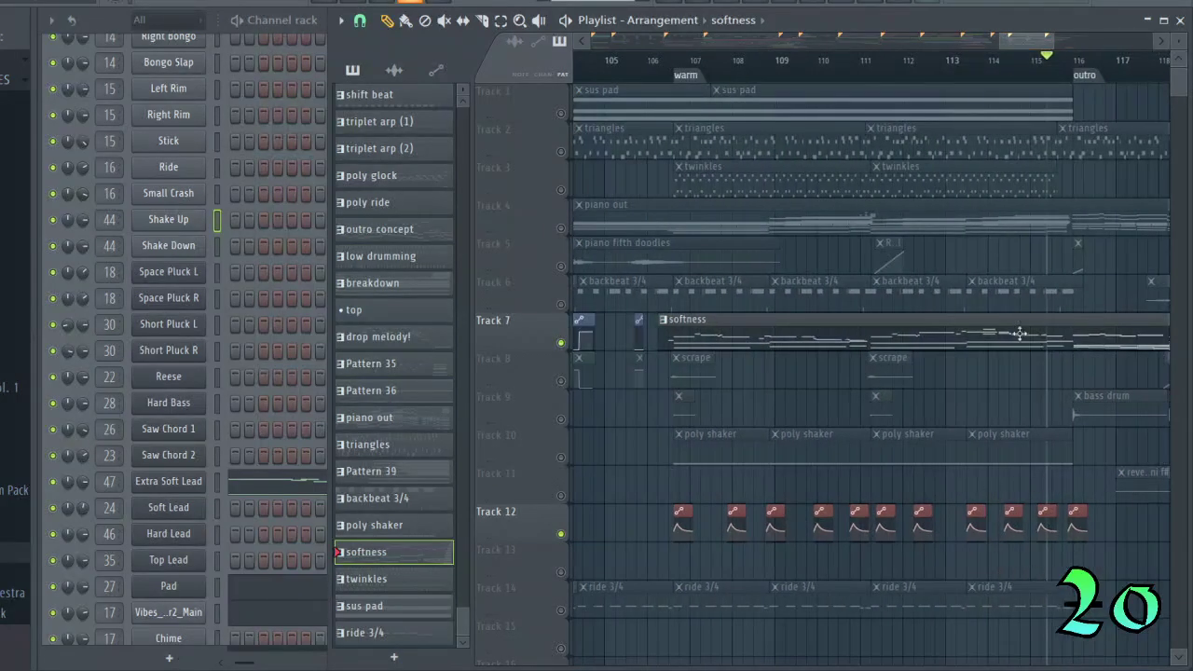
{"action": "right_click", "coordinate": [564, 536]}
{"action": "right_click", "coordinate": [564, 536]}
{"action": "scroll", "coordinate": [1081, 149], "scroll_direction": "right", "scroll_amount": 3}
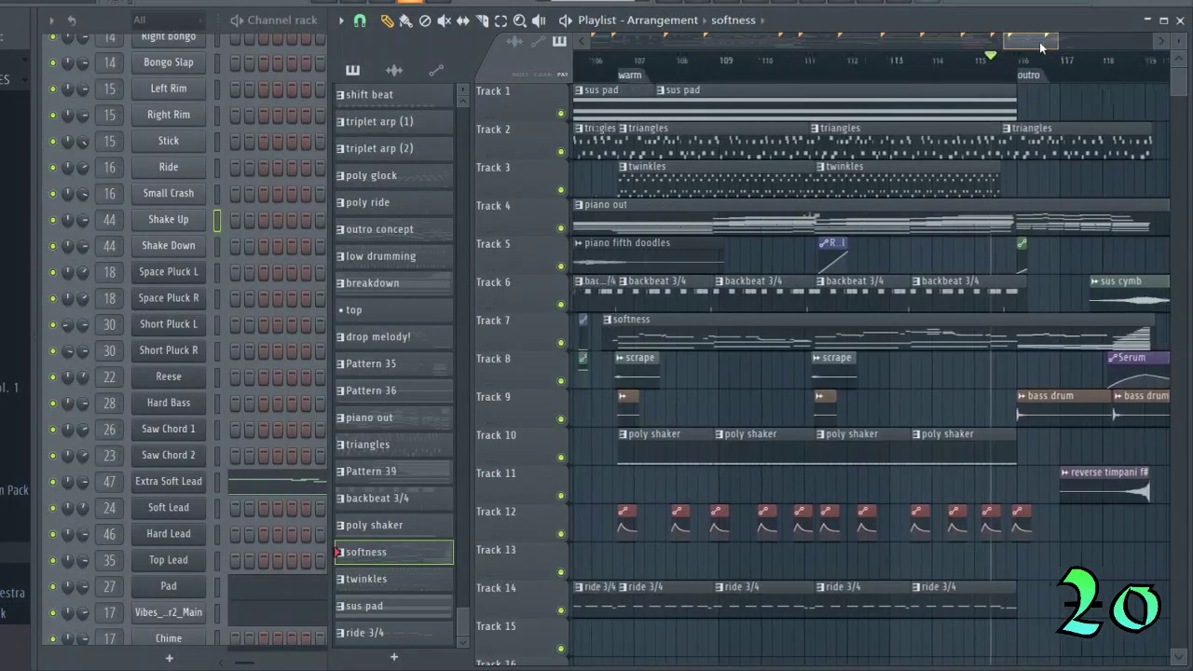
{"action": "left_click_drag", "start_coordinate": [1015, 43], "coordinate": [1032, 45]}
{"action": "left_click_drag", "start_coordinate": [806, 80], "coordinate": [884, 82]}
{"action": "left_click_drag", "start_coordinate": [1045, 43], "coordinate": [1054, 47]}
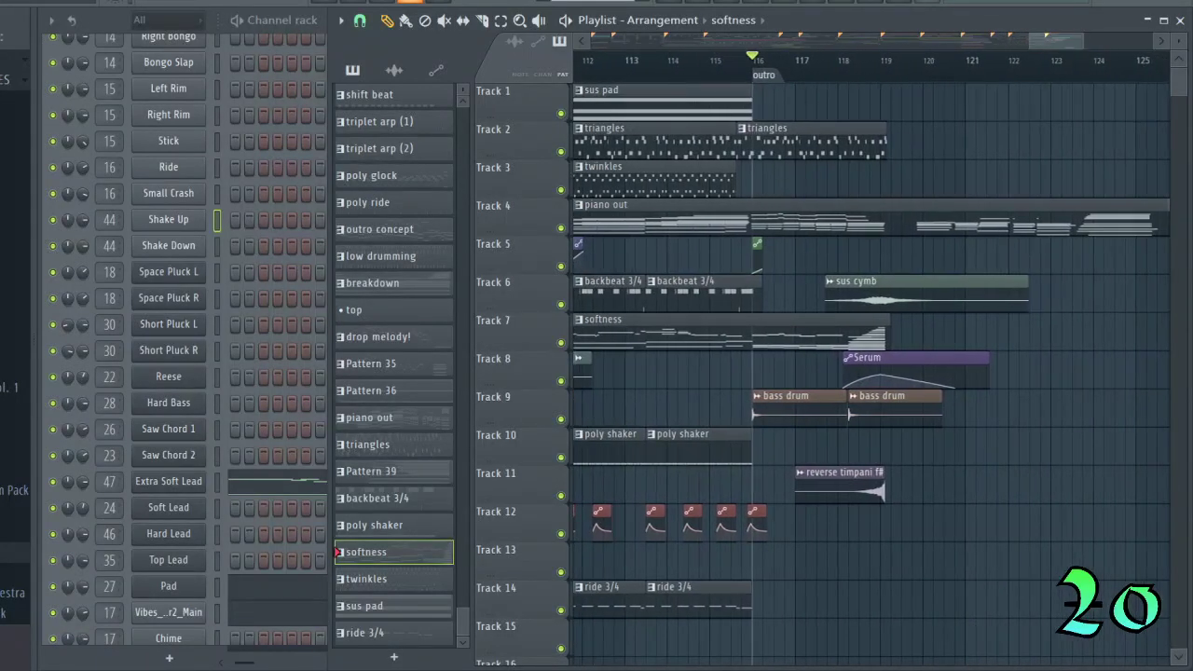
Pick the piano out clip and open its Soft Piano One notes in the piano roll.
{"action": "left_click", "coordinate": [681, 217]}
{"action": "left_click", "coordinate": [105, 26]}
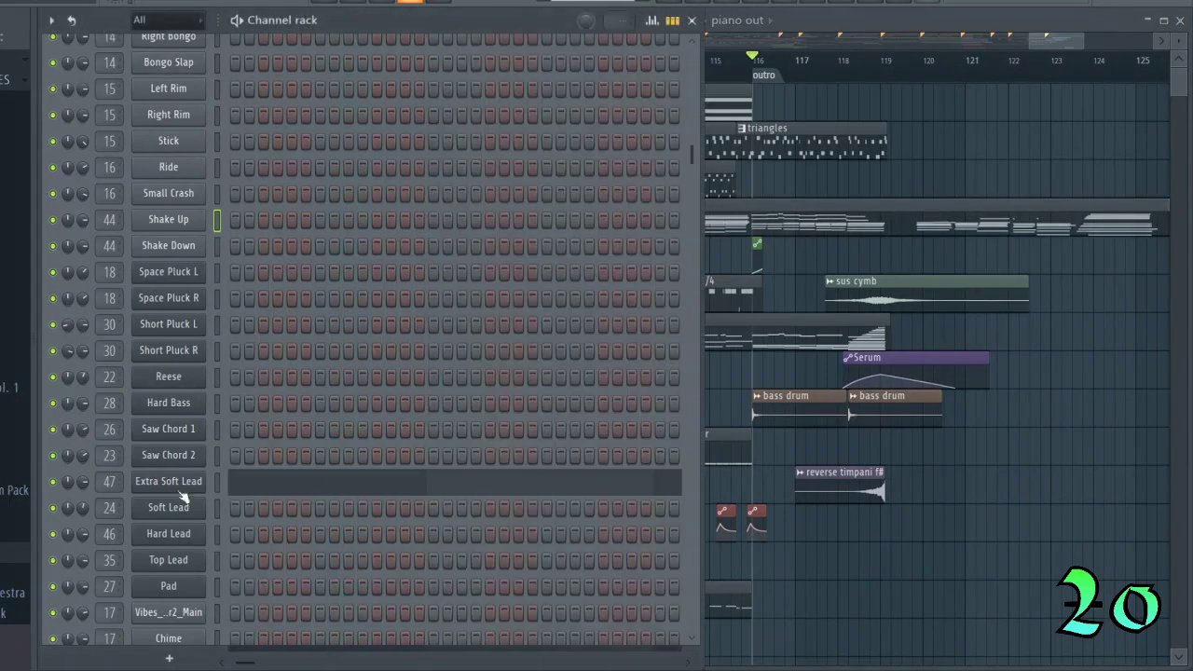
{"action": "scroll", "coordinate": [192, 483], "scroll_direction": "down", "scroll_amount": 6}
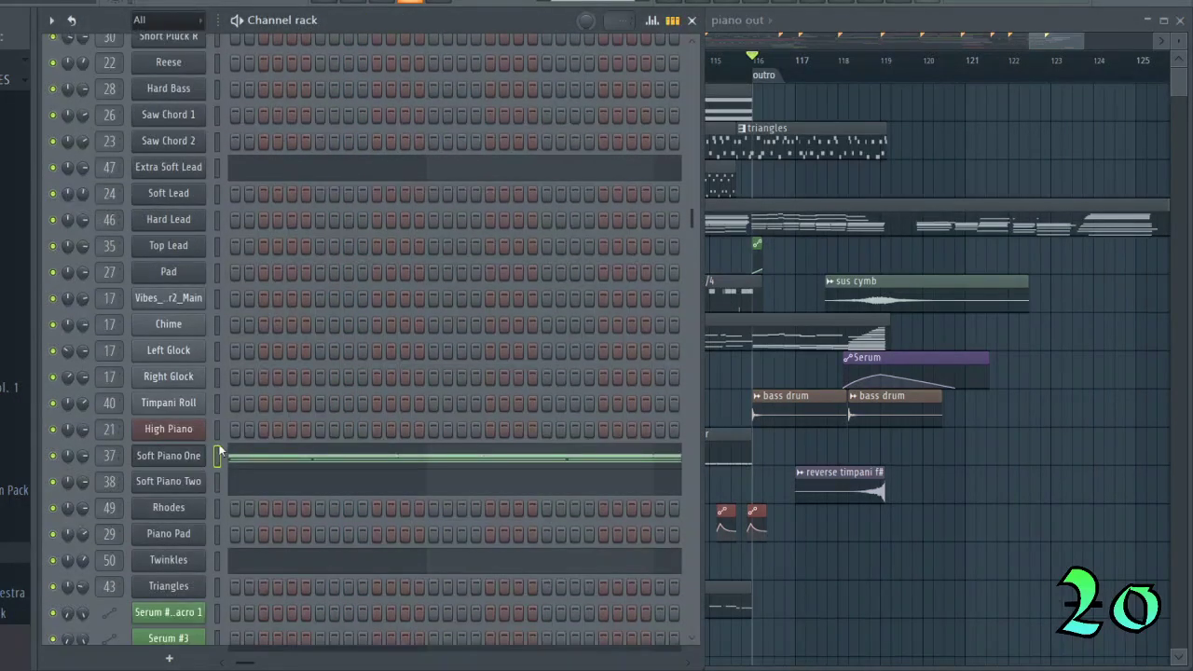
{"action": "left_click", "coordinate": [224, 456]}
{"action": "left_click_drag", "start_coordinate": [267, 39], "coordinate": [1006, 42]}
Examine the Soft Piano One chords and descending bass notes around bars 14 to 18, sounding a key near C4.
{"action": "scroll", "coordinate": [807, 85], "scroll_direction": "down", "scroll_amount": 6}
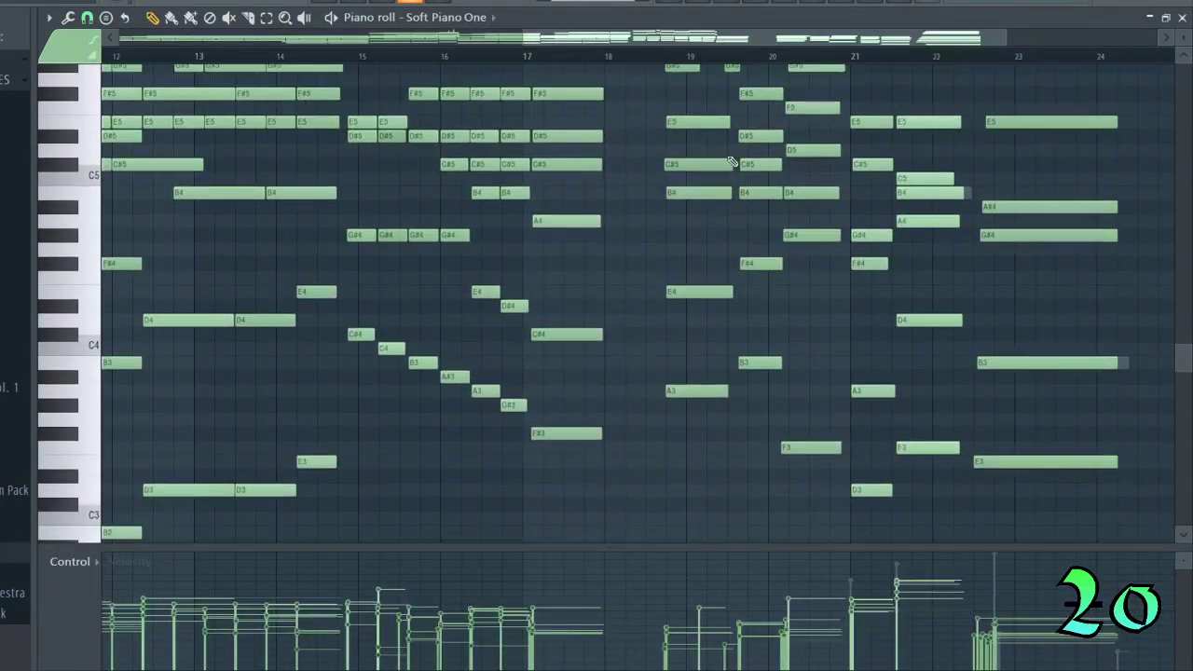
{"action": "left_click_drag", "start_coordinate": [1183, 43], "coordinate": [1183, 35]}
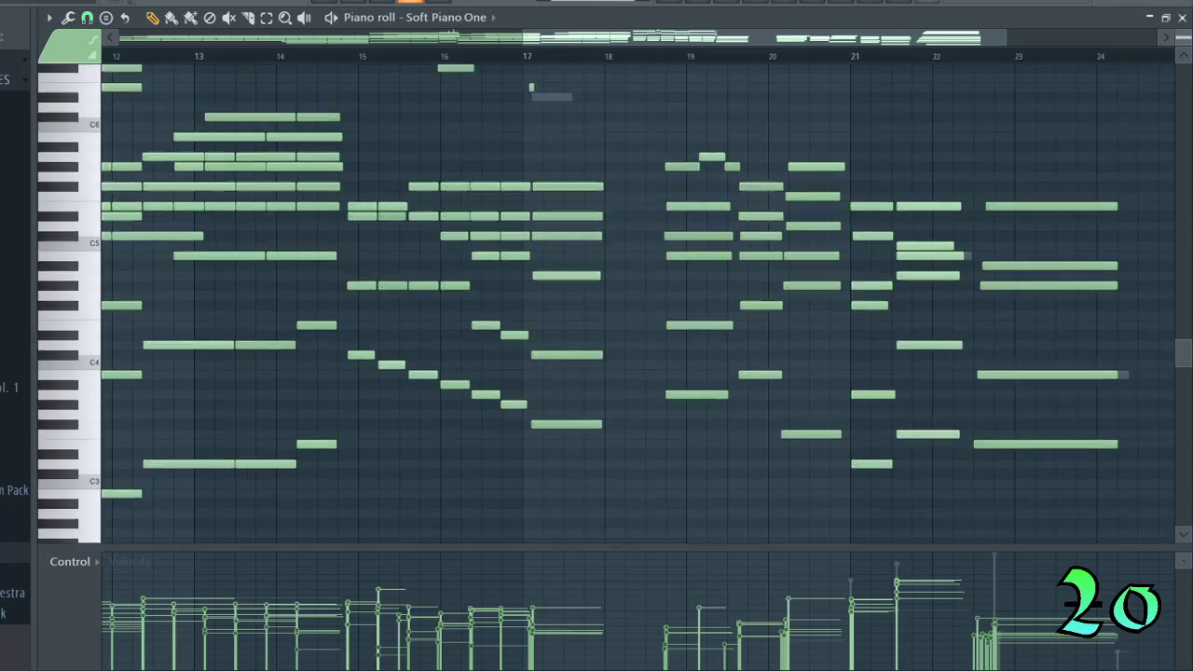
{"action": "scroll", "coordinate": [725, 152], "scroll_direction": "up", "scroll_amount": 1}
{"action": "left_click_drag", "start_coordinate": [988, 41], "coordinate": [815, 49]}
{"action": "scroll", "coordinate": [937, 111], "scroll_direction": "up", "scroll_amount": 2}
{"action": "scroll", "coordinate": [967, 82], "scroll_direction": "down", "scroll_amount": 1}
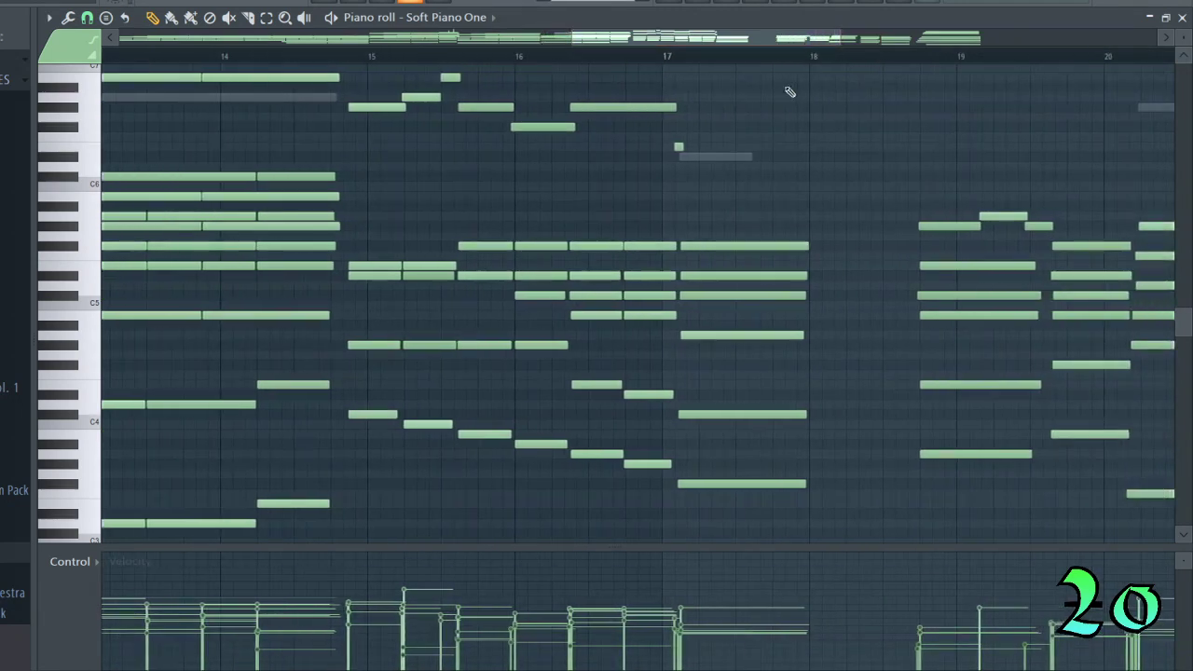
{"action": "left_click_drag", "start_coordinate": [684, 48], "coordinate": [710, 44]}
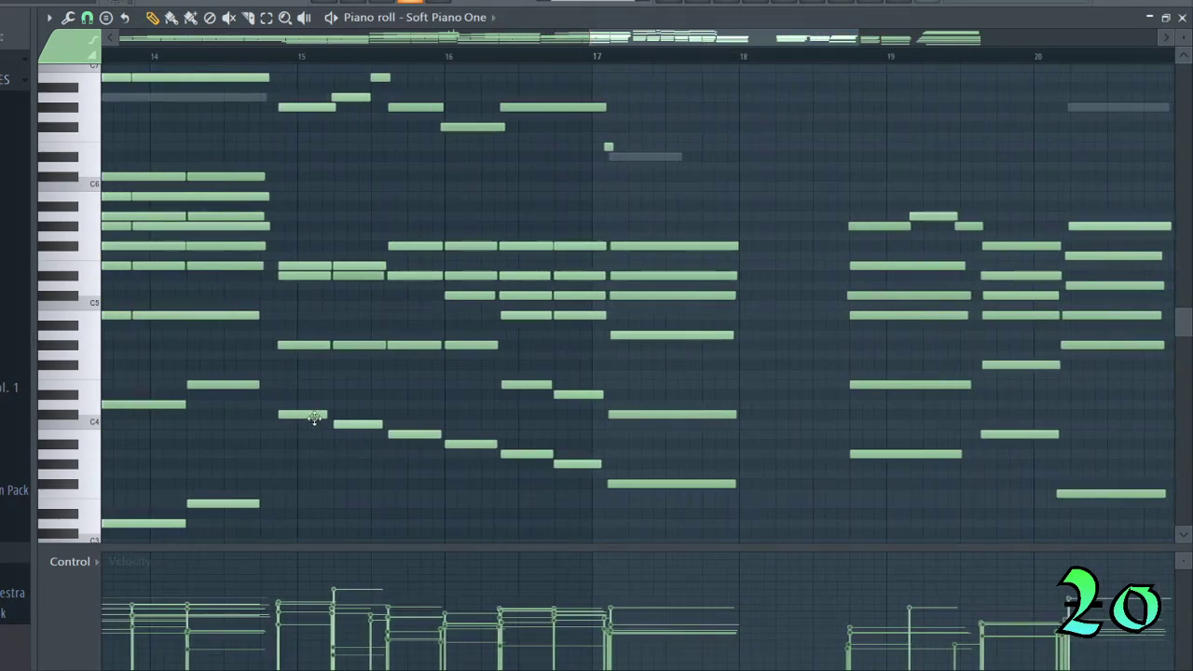
{"action": "left_click", "coordinate": [76, 413]}
{"action": "scroll", "coordinate": [178, 300], "scroll_direction": "up", "scroll_amount": 3}
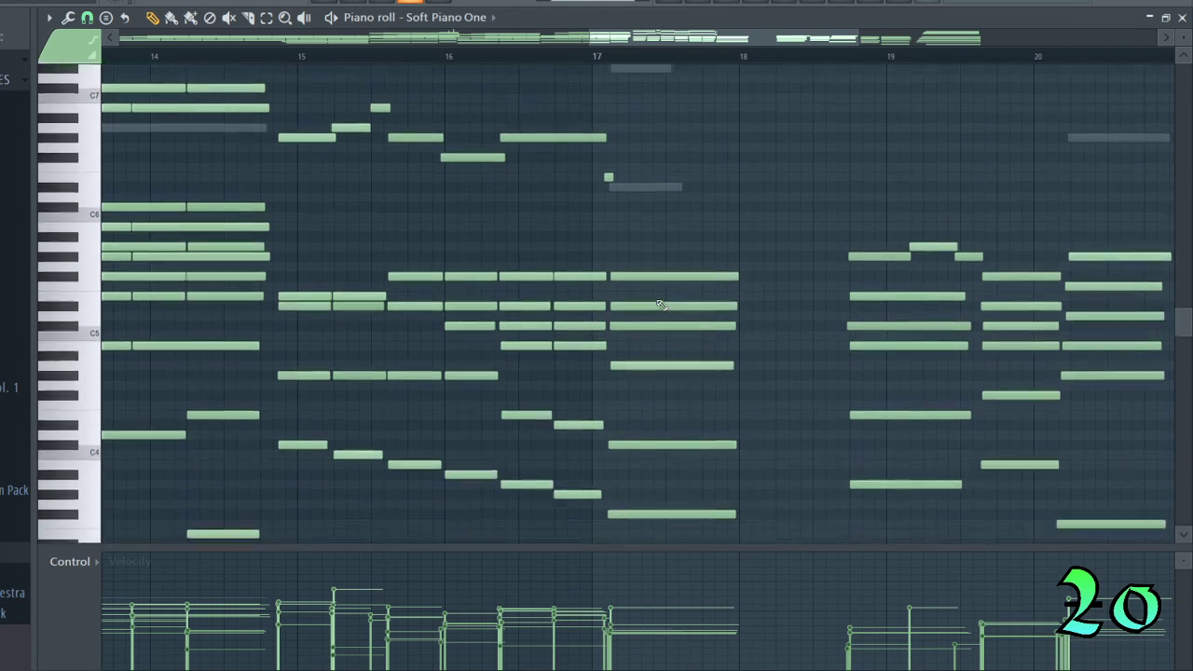
Examine the Soft Piano One chords between bars 18 and 22 of the piano out pattern.
{"action": "scroll", "coordinate": [657, 302], "scroll_direction": "down", "scroll_amount": 1}
{"action": "left_click_drag", "start_coordinate": [642, 39], "coordinate": [793, 39]}
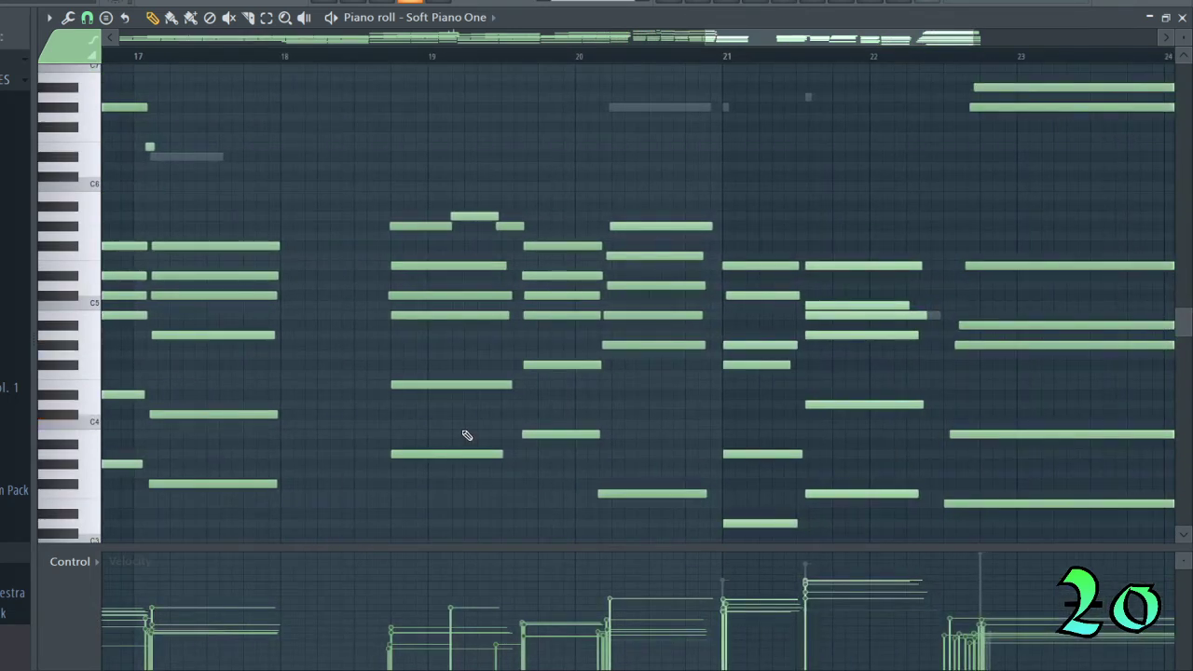
{"action": "key", "text": "space"}
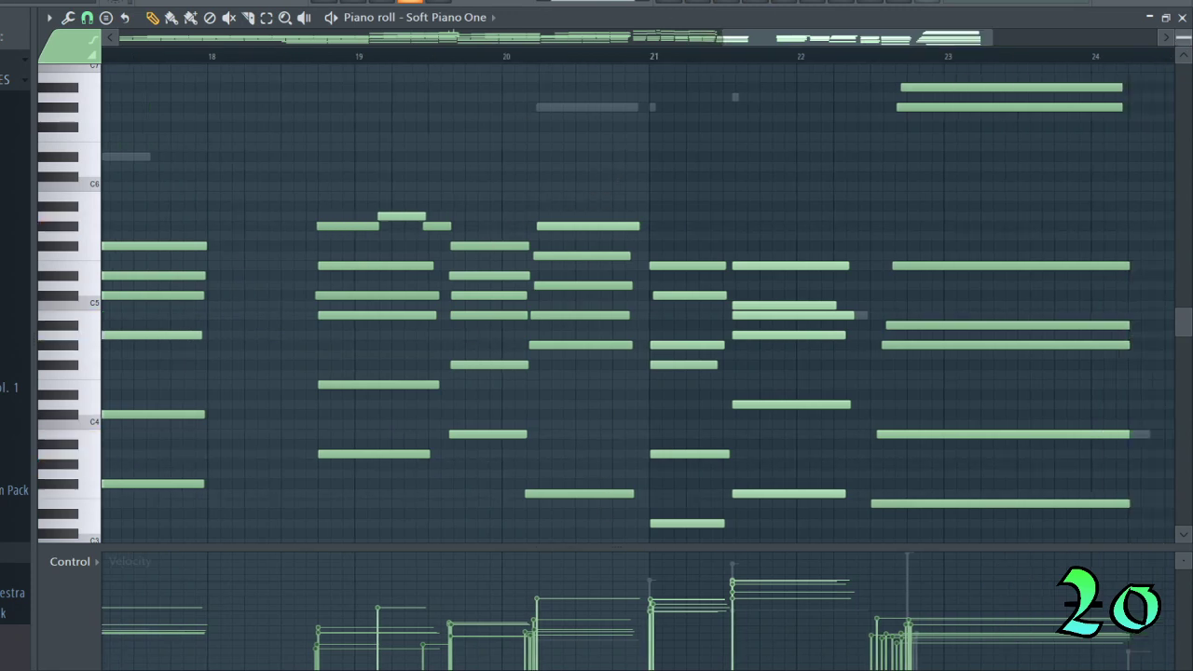
{"action": "scroll", "coordinate": [1183, 40], "scroll_direction": "up", "scroll_amount": 2}
{"action": "scroll", "coordinate": [1183, 38], "scroll_direction": "down", "scroll_amount": 1}
{"action": "scroll", "coordinate": [899, 84], "scroll_direction": "down", "scroll_amount": 1}
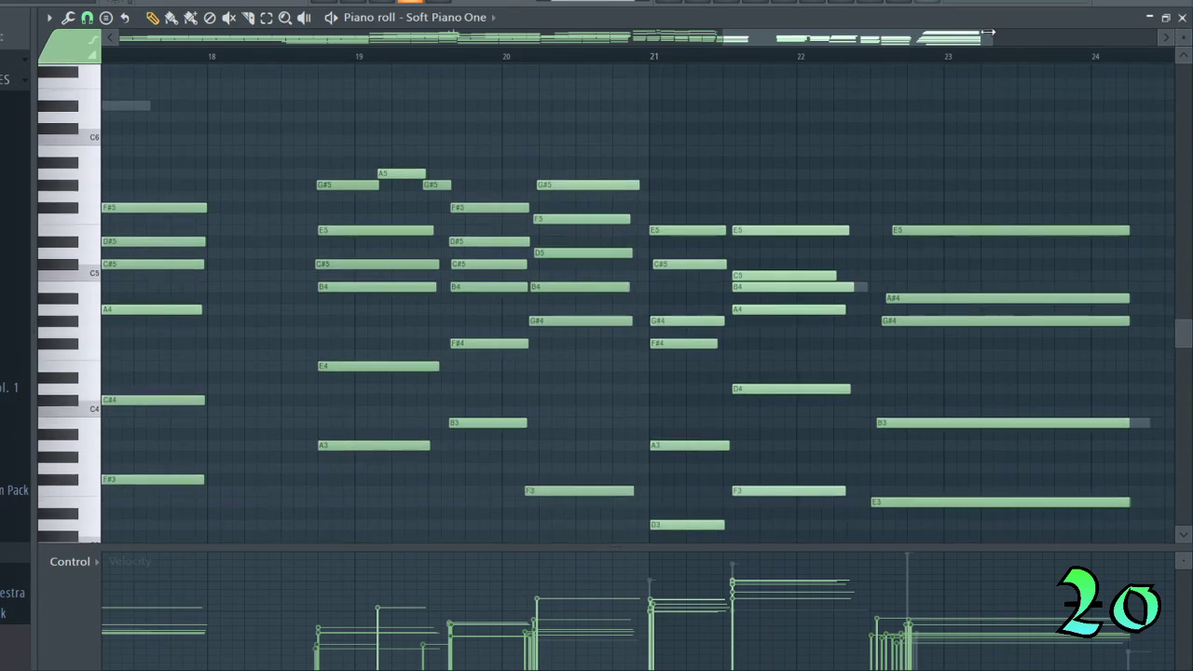
{"action": "left_click_drag", "start_coordinate": [988, 39], "coordinate": [903, 37]}
{"action": "key", "text": "space"}
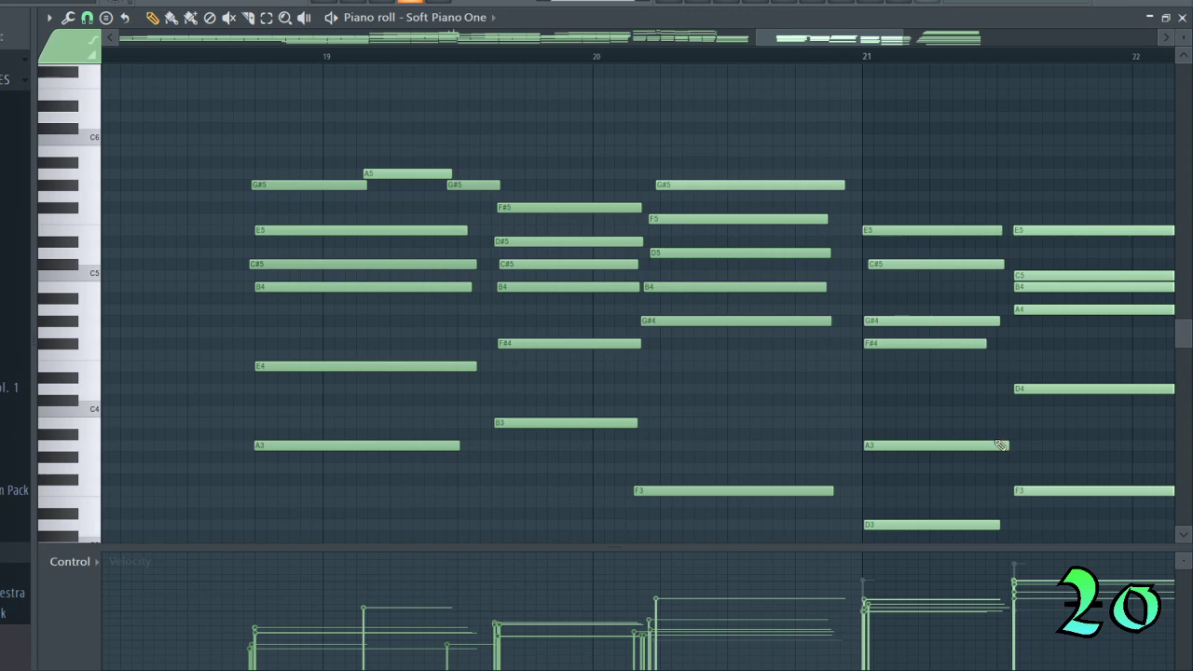
{"action": "left_click_drag", "start_coordinate": [793, 35], "coordinate": [805, 34]}
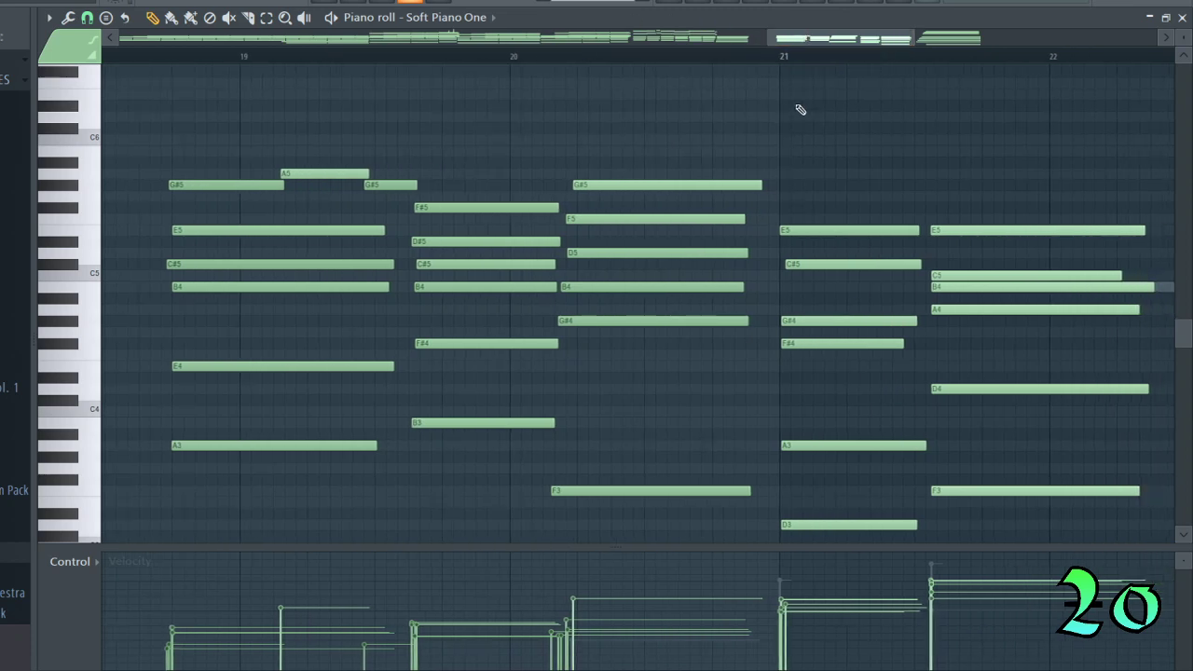
Examine the Soft Piano One chords from bar 21 through the long closing chord at bars 22 to 24.
{"action": "scroll", "coordinate": [799, 111], "scroll_direction": "down", "scroll_amount": 3}
{"action": "left_click_drag", "start_coordinate": [922, 37], "coordinate": [970, 33]}
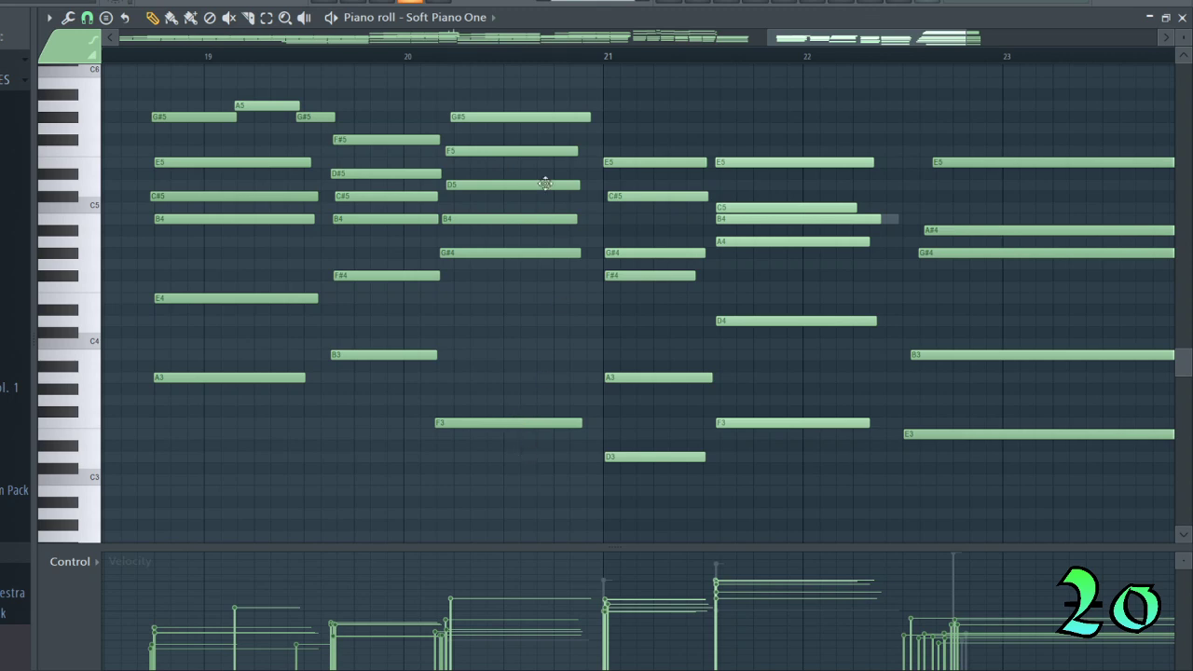
{"action": "left_click_drag", "start_coordinate": [806, 40], "coordinate": [814, 40]}
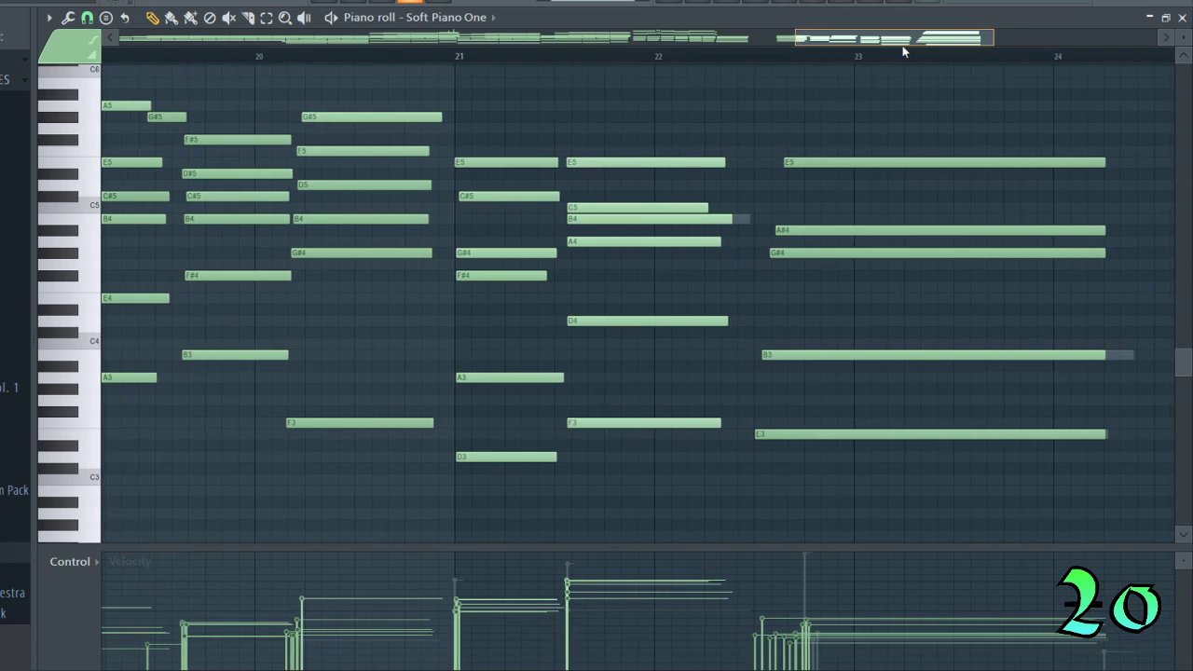
{"action": "left_click_drag", "start_coordinate": [902, 52], "coordinate": [900, 50]}
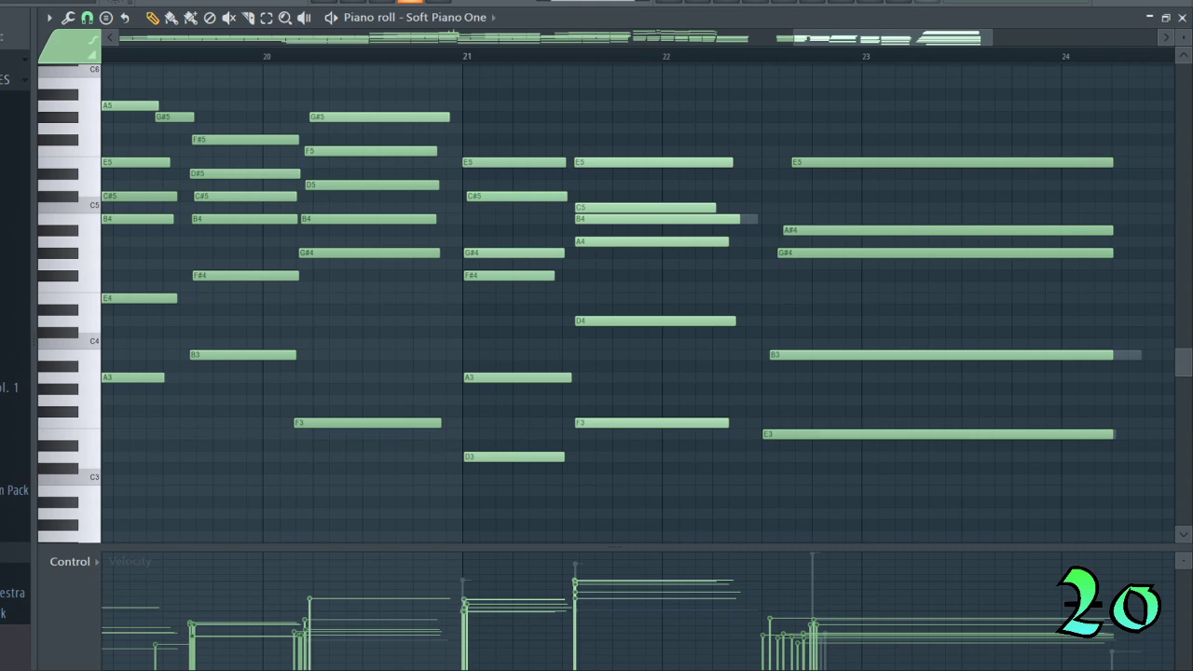
{"action": "mouse_move", "coordinate": [912, 40]}
{"action": "left_mouse_down"}
{"action": "mouse_move", "coordinate": [928, 45]}
{"action": "mouse_move", "coordinate": [914, 41]}
{"action": "left_mouse_up"}
{"action": "scroll", "coordinate": [941, 270], "scroll_direction": "up", "scroll_amount": 1}
{"action": "scroll", "coordinate": [866, 326], "scroll_direction": "down", "scroll_amount": 1}
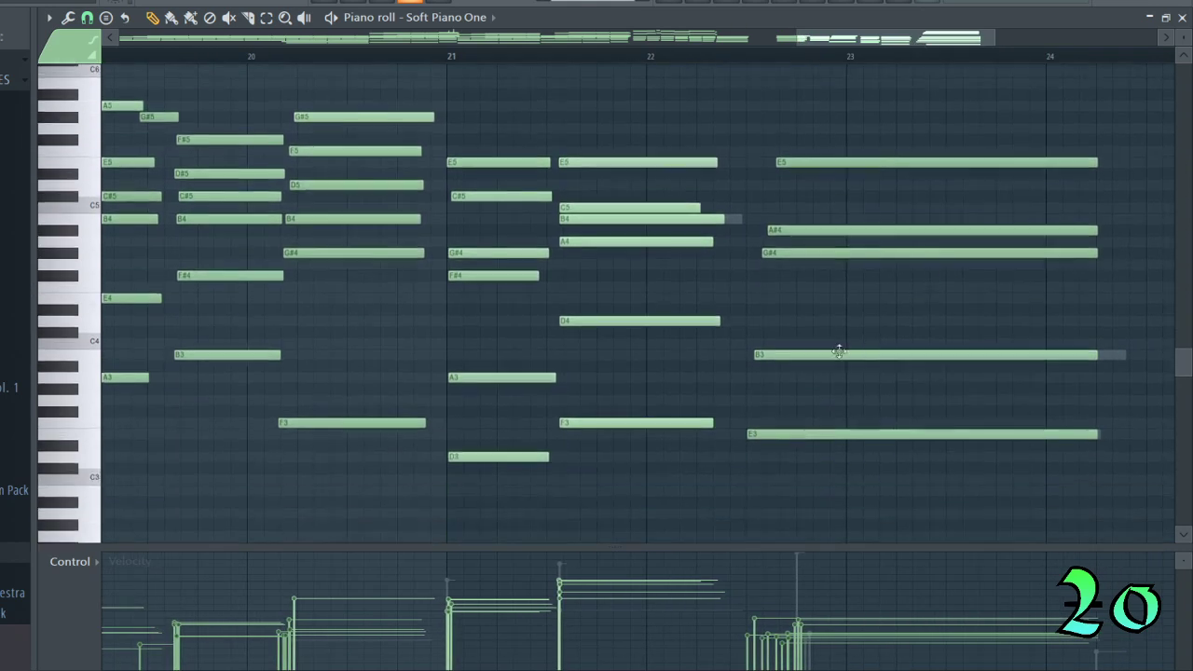
{"action": "left_click_drag", "start_coordinate": [839, 40], "coordinate": [858, 55]}
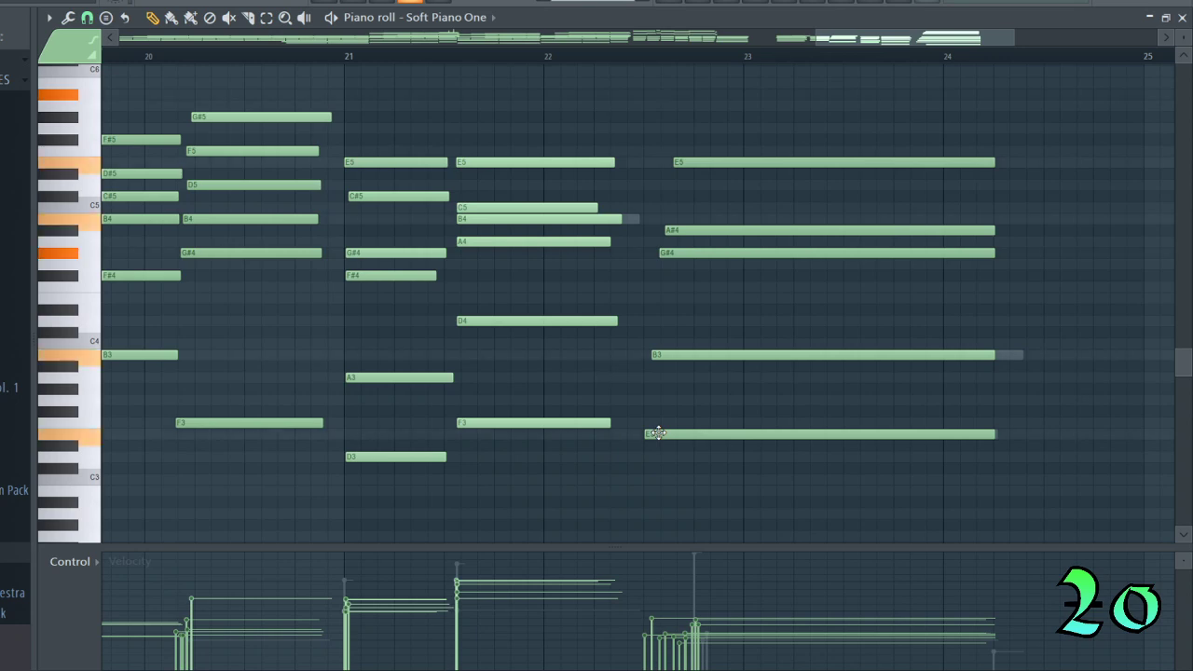
Inspect the closing chord's high G#6 to F#7 notes and audition the chord from shortly before bar 22.
{"action": "scroll", "coordinate": [886, 378], "scroll_direction": "up", "scroll_amount": 6}
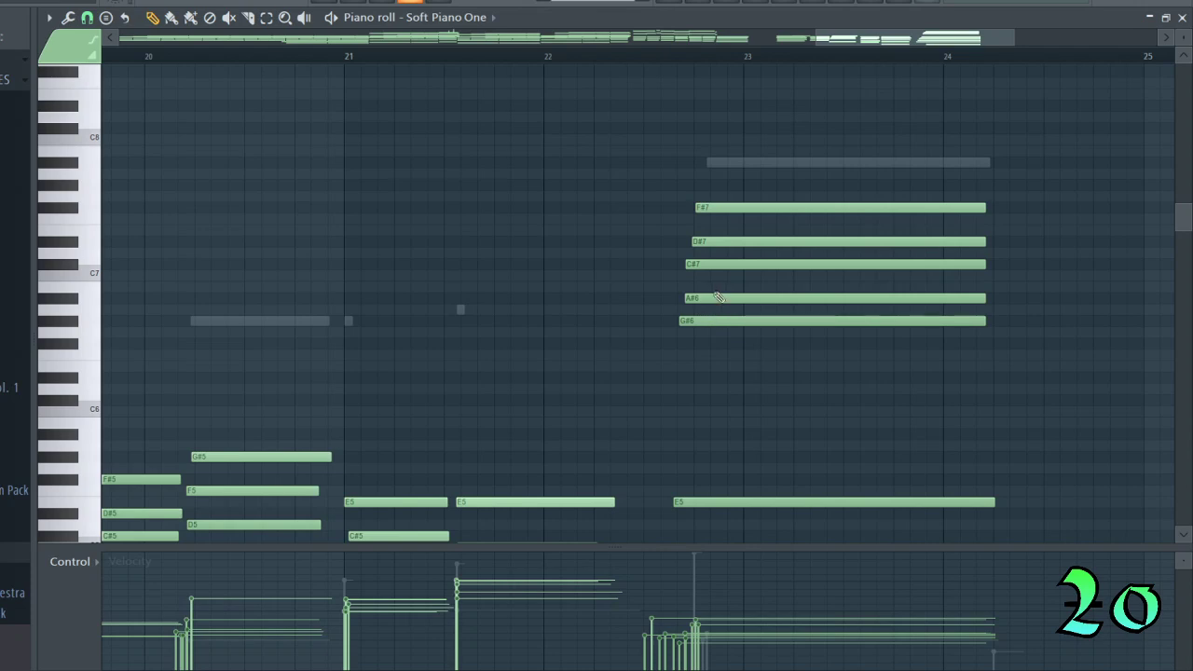
{"action": "left_click", "coordinate": [716, 299]}
{"action": "left_click", "coordinate": [521, 56]}
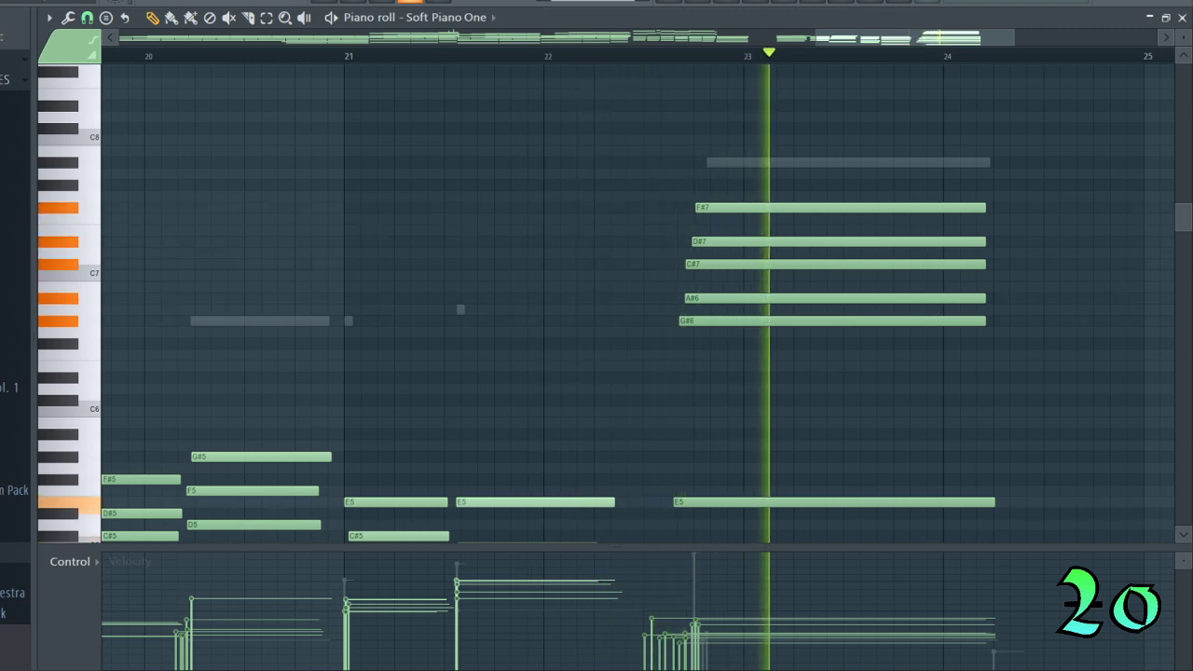
{"action": "key", "text": "space"}
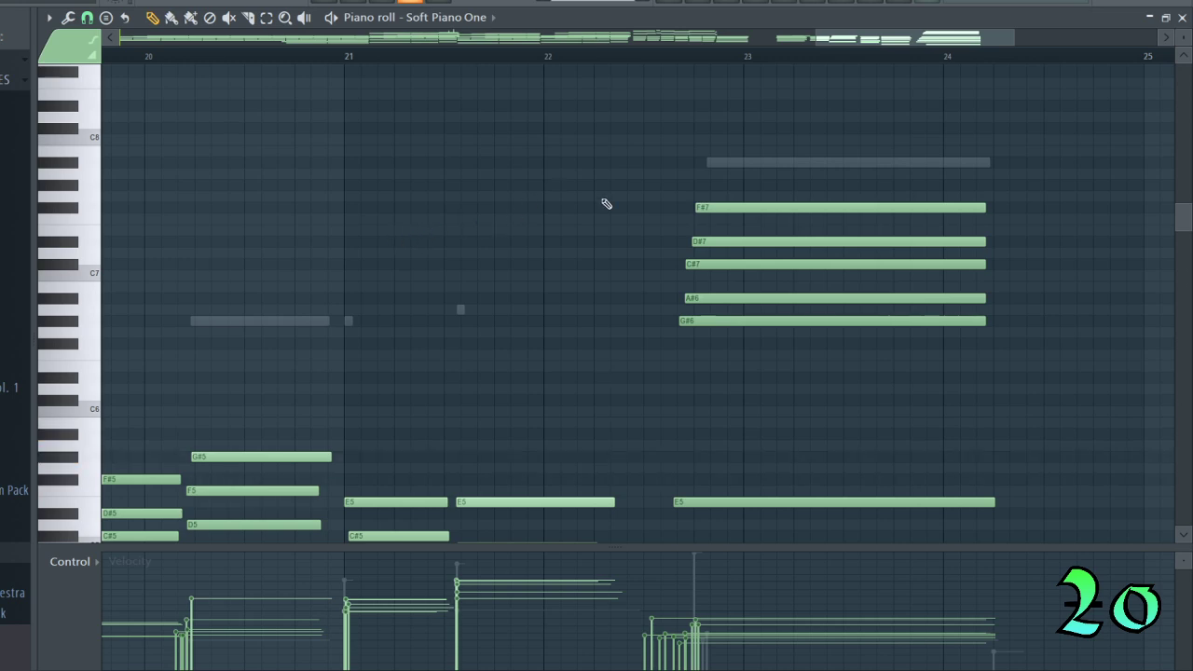
Examine the lower notes of the closing piano chords between bars 18 and 24, then close the piano roll.
{"action": "scroll", "coordinate": [708, 219], "scroll_direction": "down", "scroll_amount": 5}
{"action": "scroll", "coordinate": [880, 137], "scroll_direction": "down", "scroll_amount": 4}
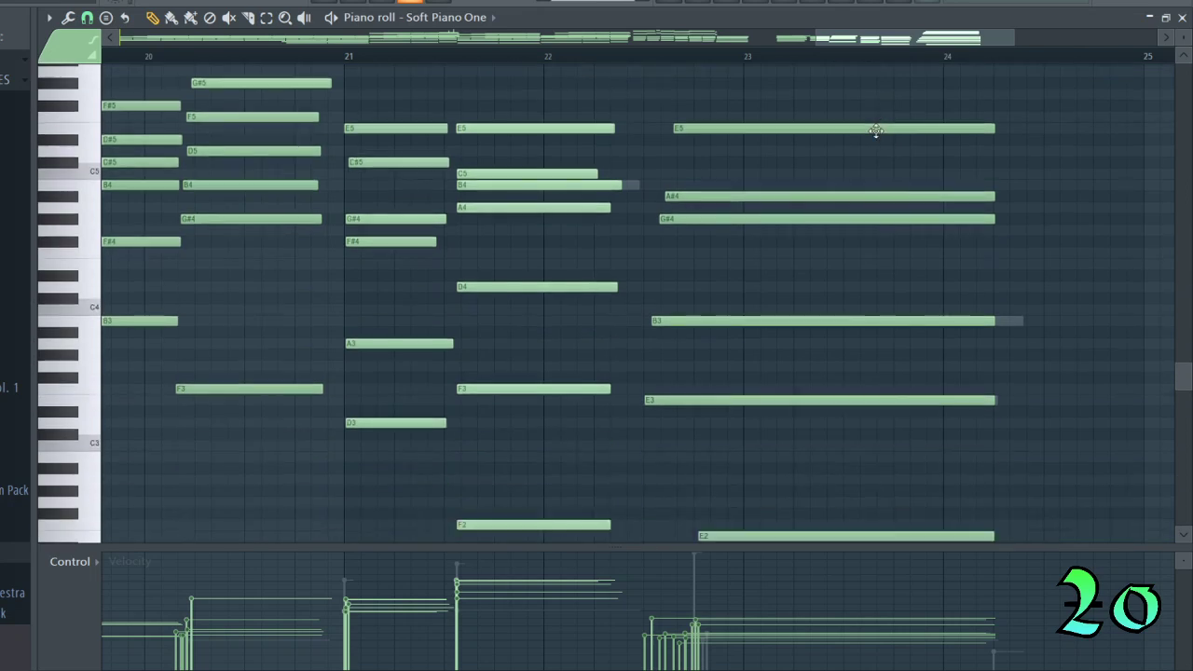
{"action": "scroll", "coordinate": [658, 229], "scroll_direction": "up", "scroll_amount": 3}
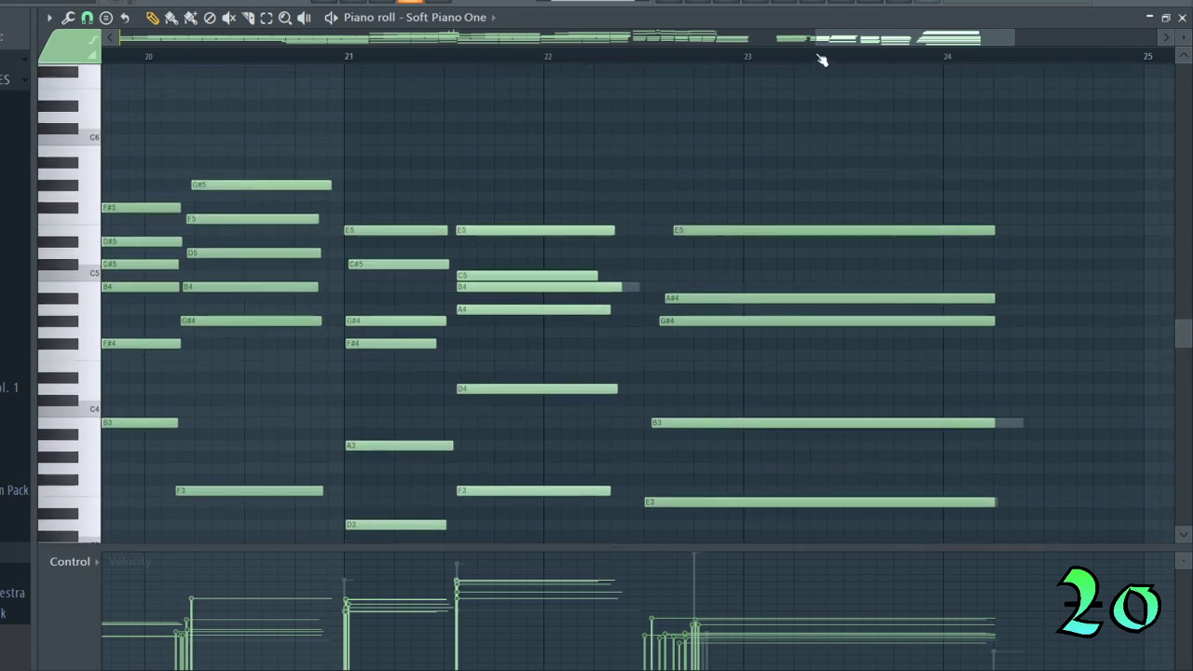
{"action": "left_click_drag", "start_coordinate": [816, 42], "coordinate": [726, 47]}
{"action": "scroll", "coordinate": [743, 149], "scroll_direction": "down", "scroll_amount": 5}
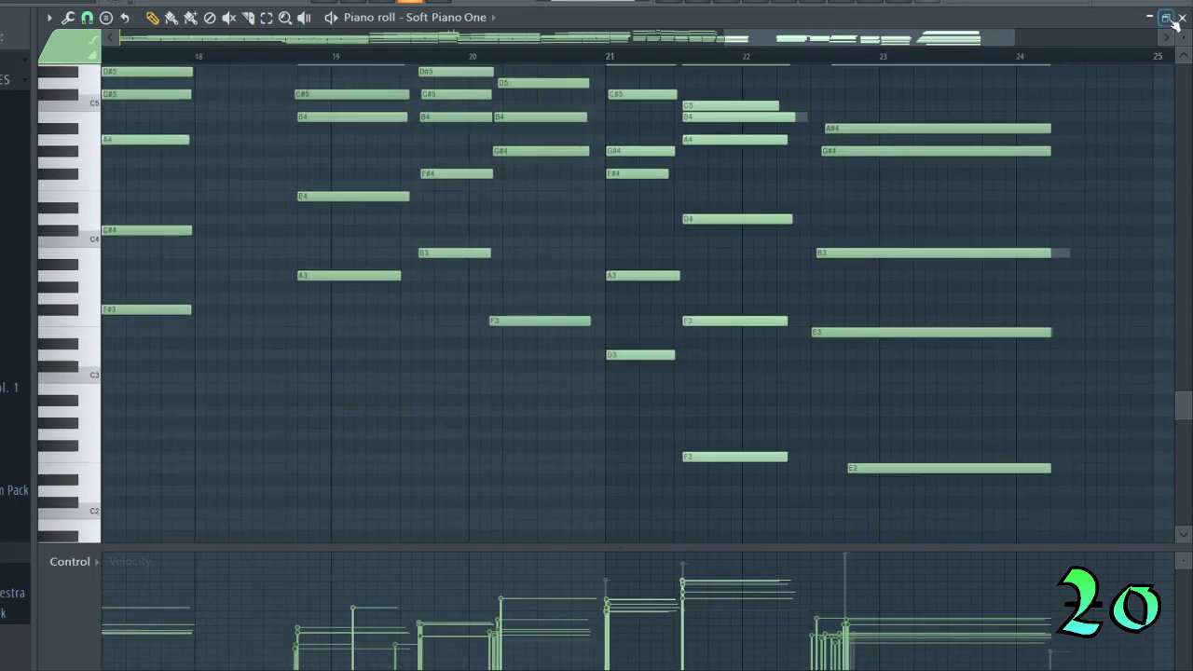
{"action": "left_click_drag", "start_coordinate": [1182, 38], "coordinate": [1182, 31]}
{"action": "scroll", "coordinate": [916, 239], "scroll_direction": "up", "scroll_amount": 3}
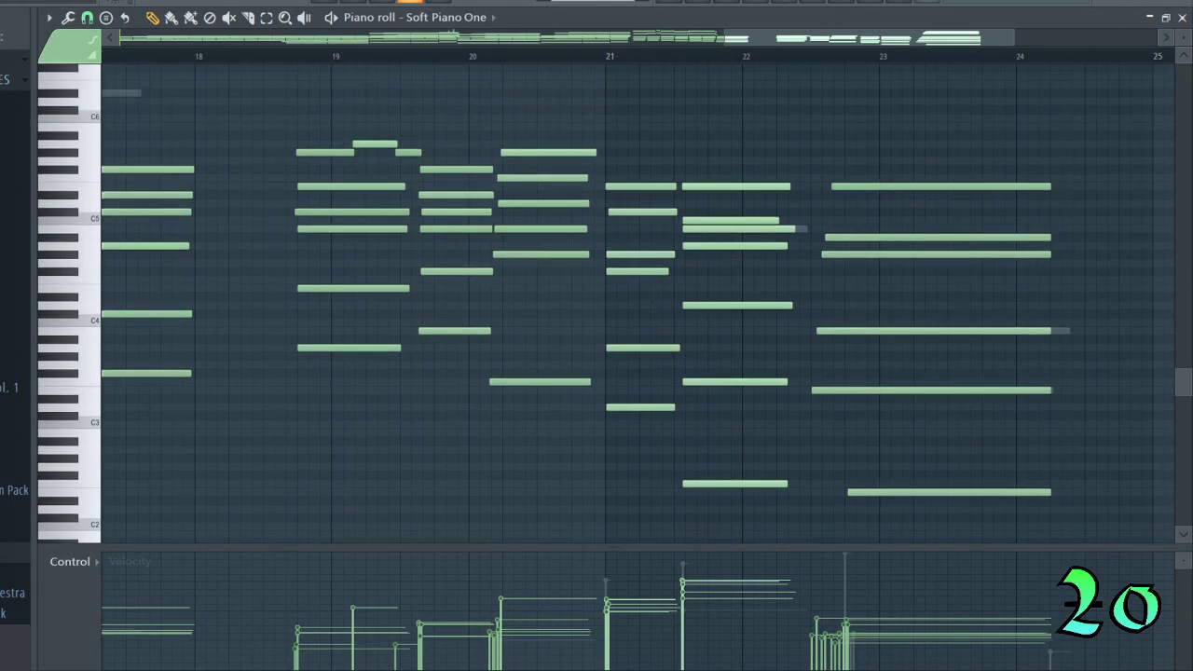
{"action": "left_click", "coordinate": [1181, 18]}
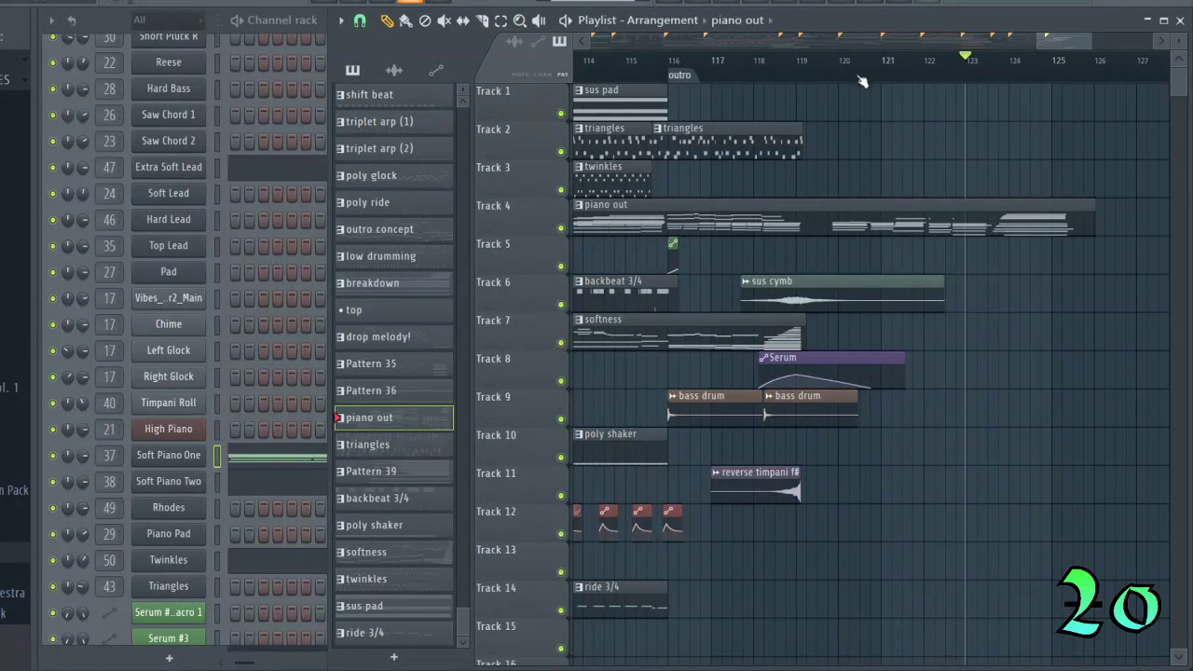
Show the whole arrangement from start to outro in the playlist and return the playhead to the song's beginning.
{"action": "left_click_drag", "start_coordinate": [1087, 37], "coordinate": [1088, 31]}
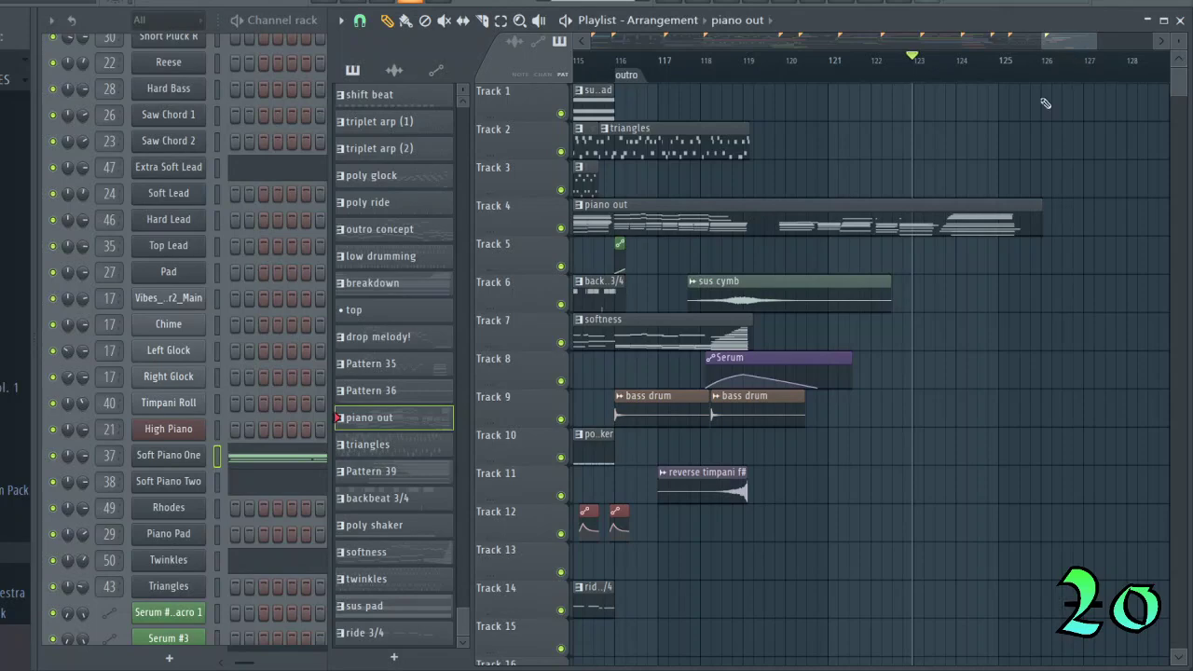
{"action": "left_click", "coordinate": [653, 69]}
{"action": "left_click_drag", "start_coordinate": [652, 69], "coordinate": [439, 29]}
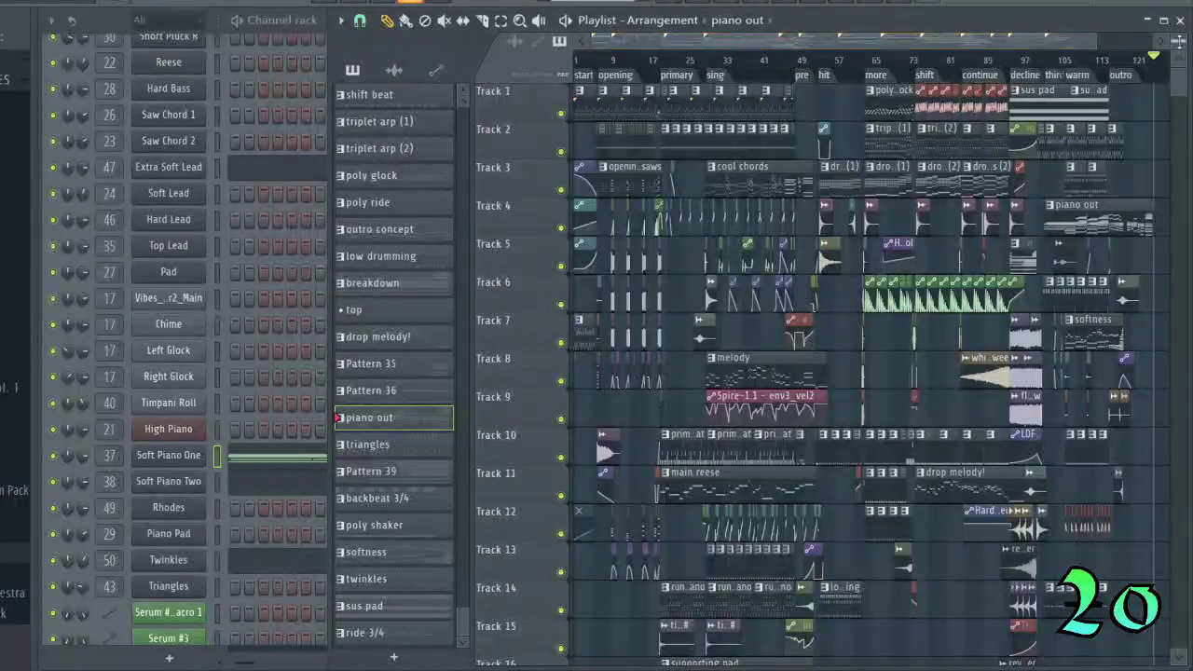
{"action": "left_click_drag", "start_coordinate": [1178, 42], "coordinate": [1179, 49]}
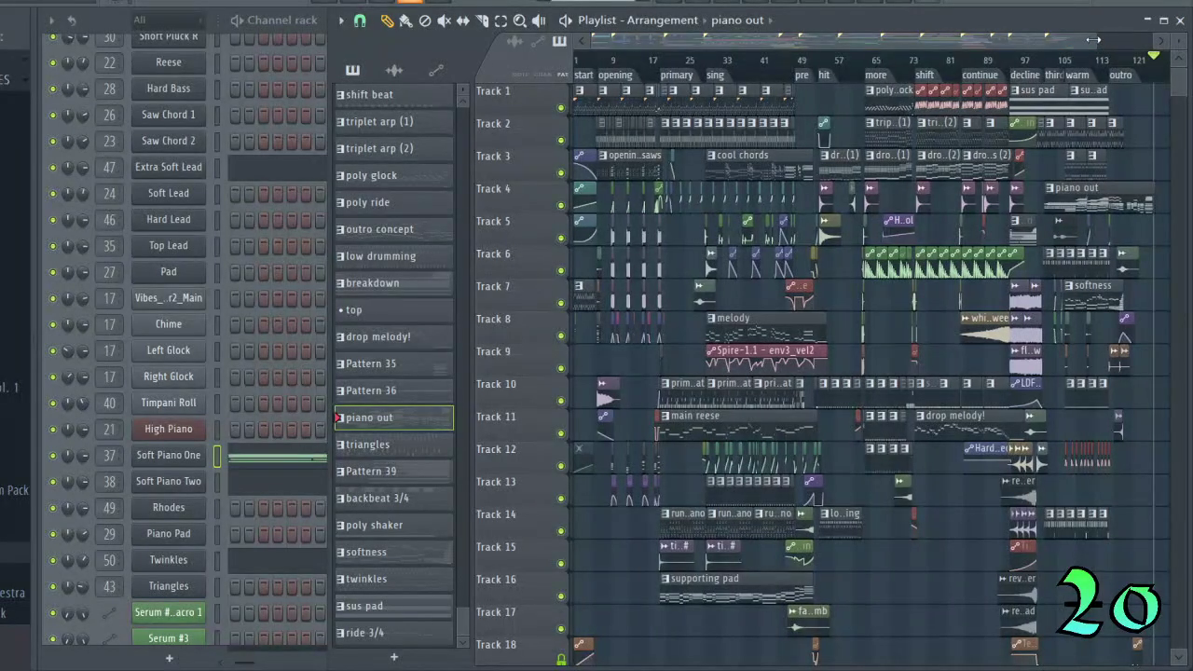
{"action": "left_click_drag", "start_coordinate": [642, 60], "coordinate": [1101, 53]}
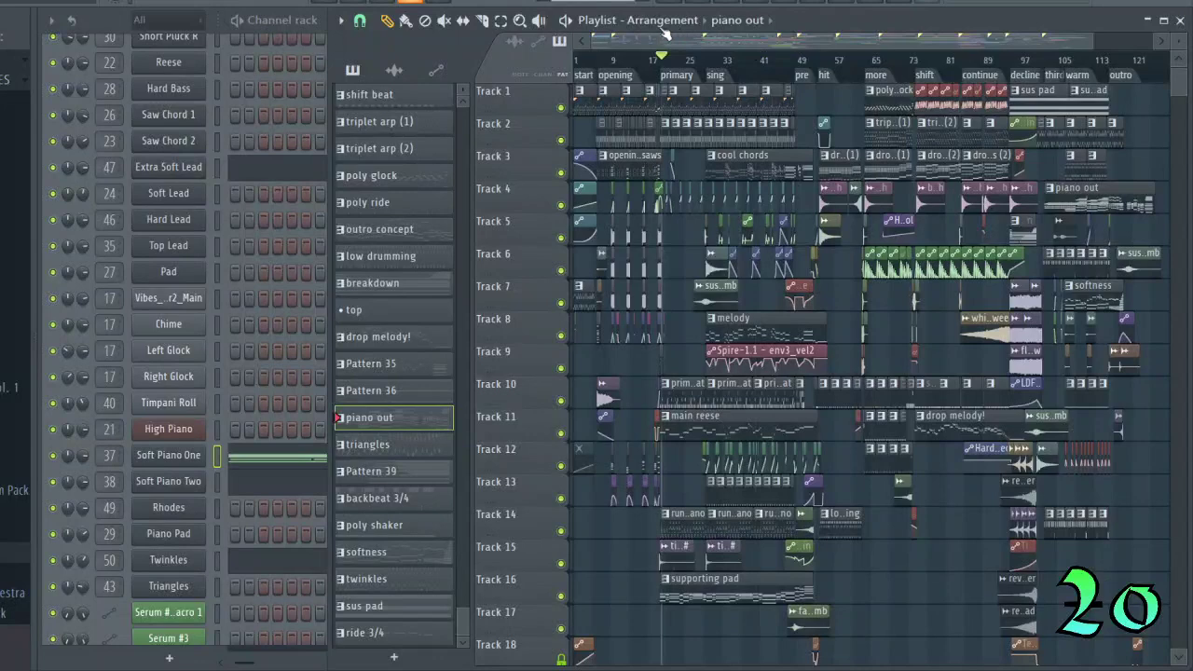
{"action": "mouse_move", "coordinate": [662, 29]}
{"action": "left_mouse_down"}
{"action": "mouse_move", "coordinate": [735, 25]}
{"action": "mouse_move", "coordinate": [714, 60]}
{"action": "mouse_move", "coordinate": [744, 71]}
{"action": "mouse_move", "coordinate": [629, 84]}
{"action": "mouse_move", "coordinate": [897, 100]}
{"action": "mouse_move", "coordinate": [986, 87]}
{"action": "mouse_move", "coordinate": [855, 87]}
{"action": "mouse_move", "coordinate": [1101, 82]}
{"action": "mouse_move", "coordinate": [1095, 57]}
{"action": "mouse_move", "coordinate": [1069, 67]}
{"action": "mouse_move", "coordinate": [1153, 79]}
{"action": "mouse_move", "coordinate": [607, 8]}
{"action": "mouse_move", "coordinate": [550, 13]}
{"action": "left_mouse_up"}
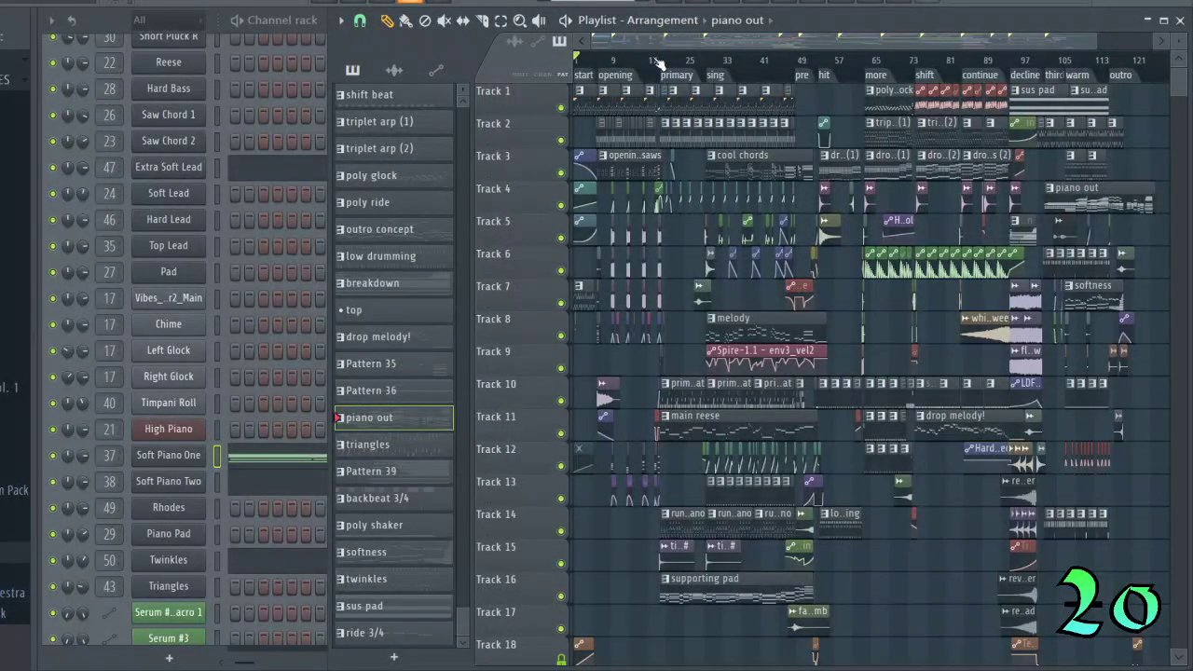
{"action": "left_click_drag", "start_coordinate": [650, 63], "coordinate": [473, 76]}
Look over the full arrangement and the clips in the start and opening sections of the playlist.
{"action": "left_click", "coordinate": [133, 21]}
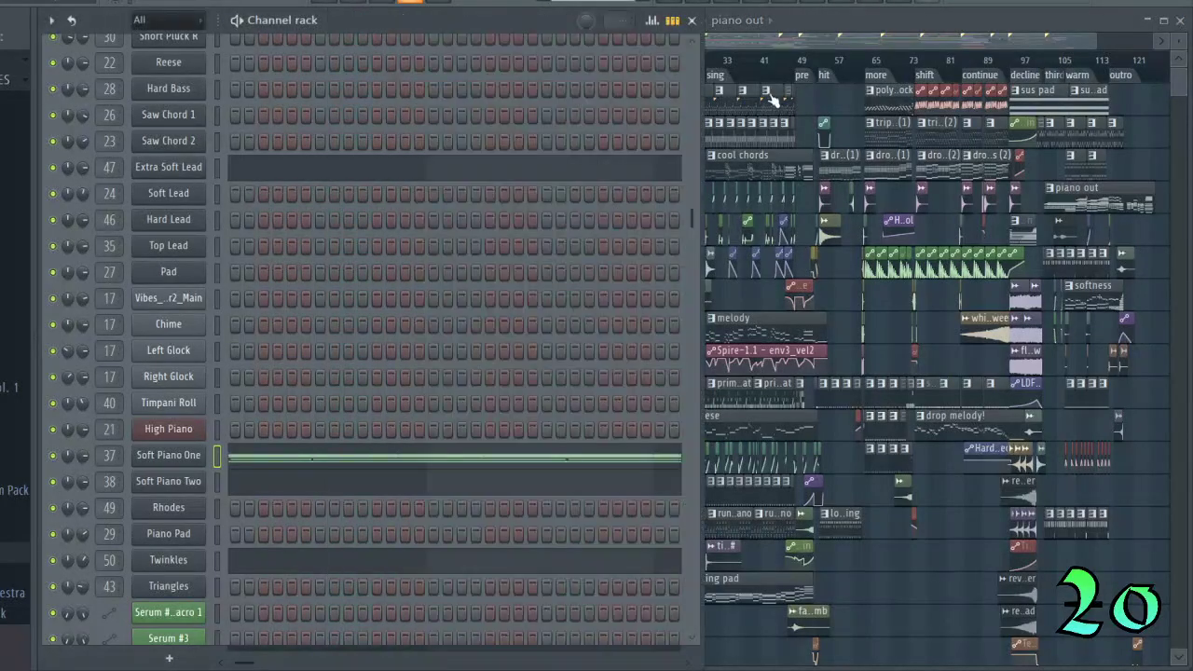
{"action": "left_click", "coordinate": [771, 101]}
{"action": "left_click_drag", "start_coordinate": [1093, 43], "coordinate": [673, 41]}
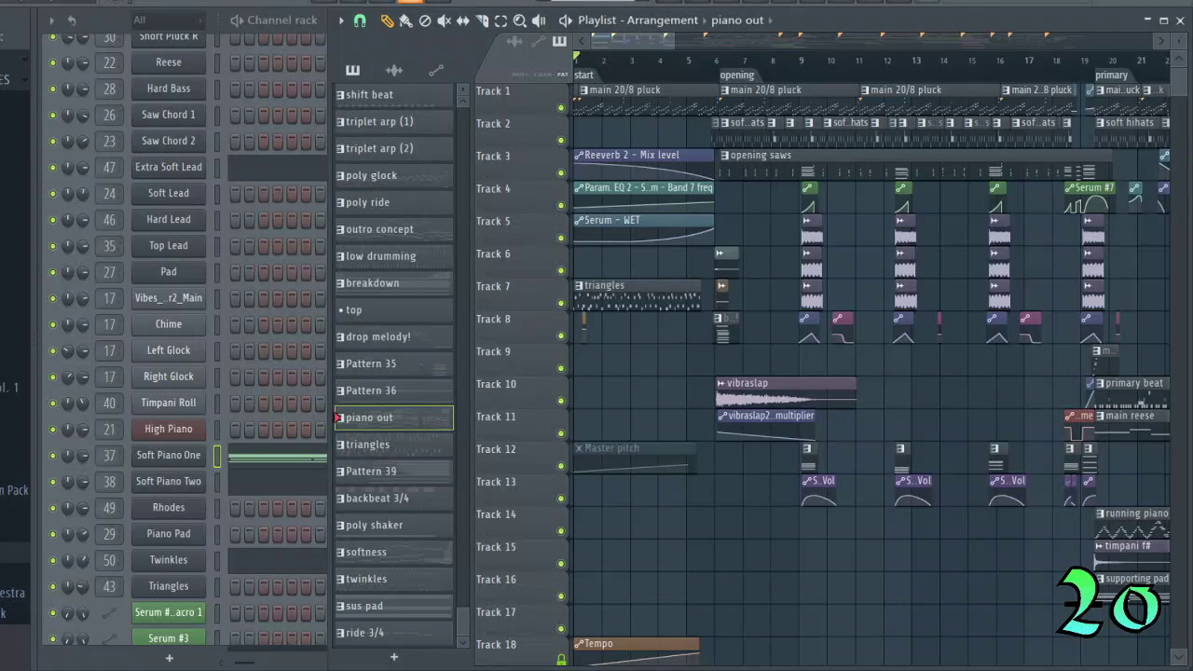
{"action": "left_click_drag", "start_coordinate": [669, 39], "coordinate": [692, 61]}
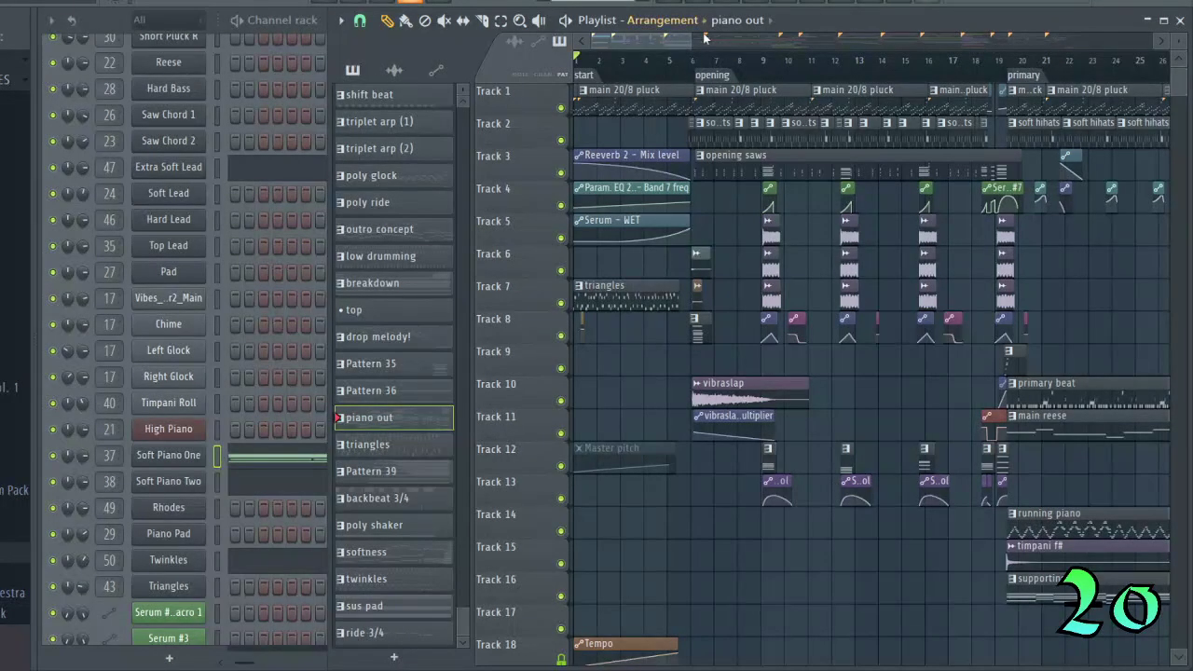
{"action": "left_click_drag", "start_coordinate": [689, 39], "coordinate": [1090, 37]}
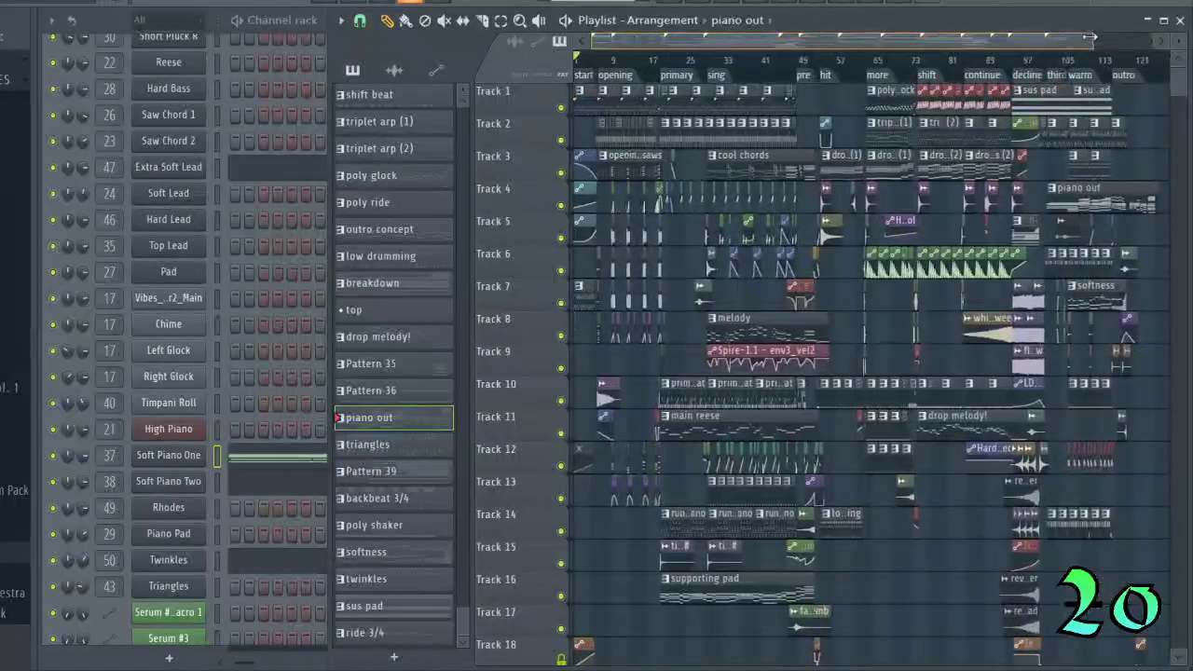
{"action": "mouse_move", "coordinate": [1178, 41]}
{"action": "left_mouse_down"}
{"action": "mouse_move", "coordinate": [1179, 61]}
{"action": "mouse_move", "coordinate": [1178, 43]}
{"action": "left_mouse_up"}
{"action": "left_click_drag", "start_coordinate": [1084, 38], "coordinate": [670, 51]}
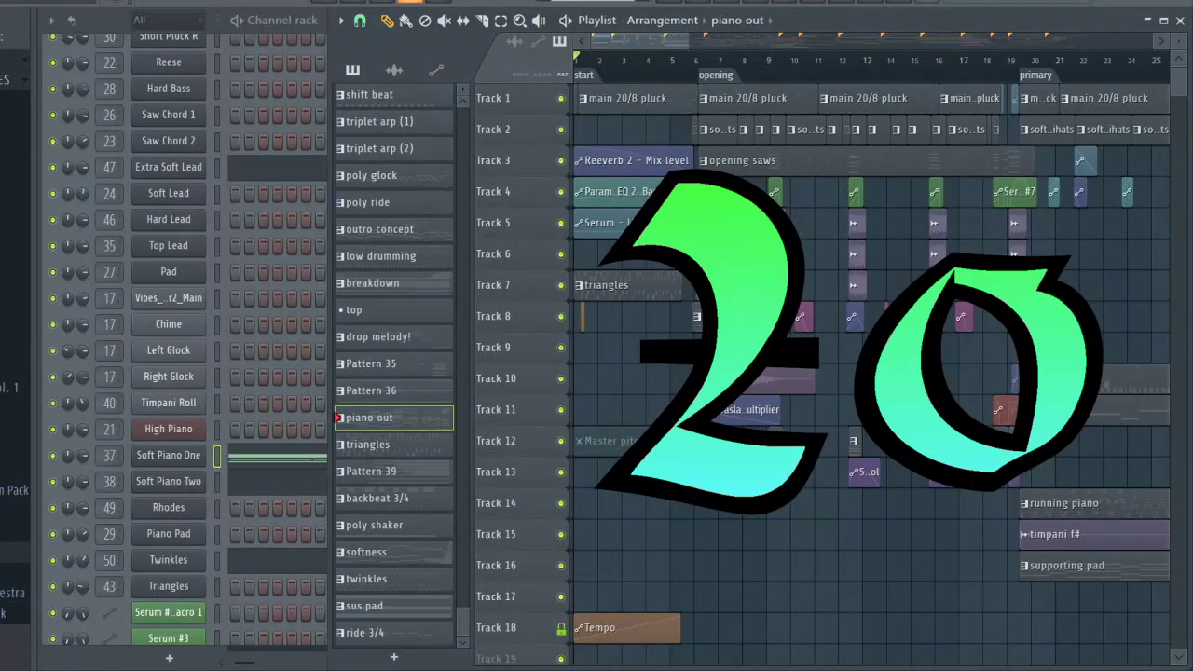
{"action": "scroll", "coordinate": [664, 49], "scroll_direction": "up", "scroll_amount": 3}
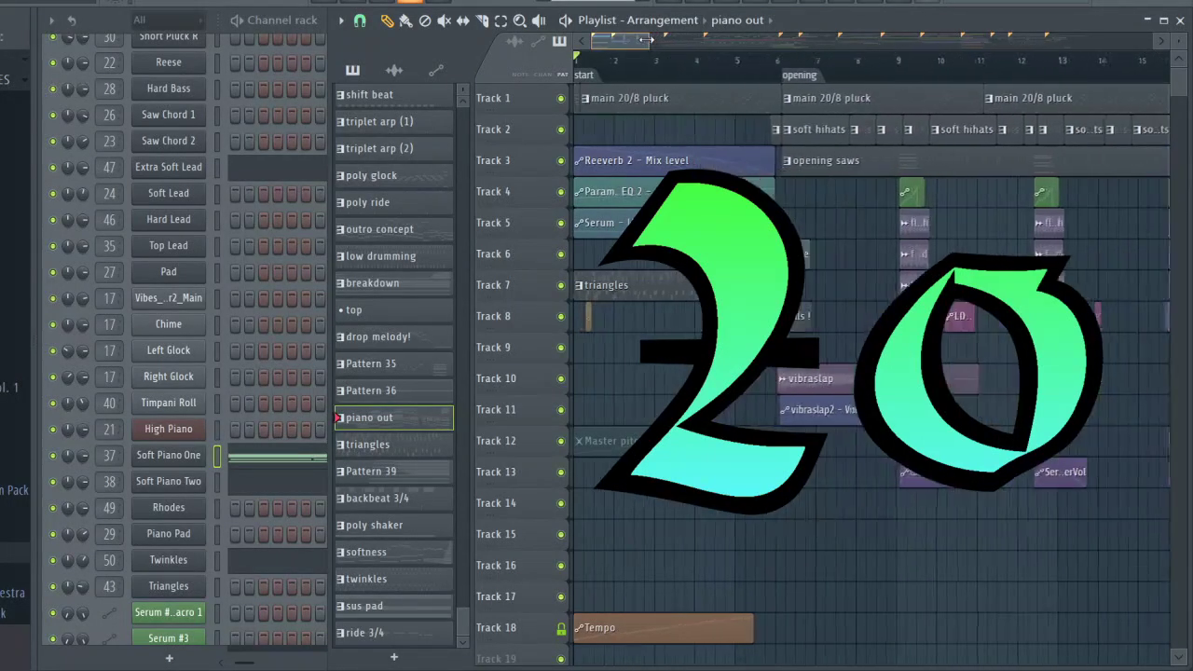
{"action": "left_click_drag", "start_coordinate": [1176, 39], "coordinate": [1178, 41]}
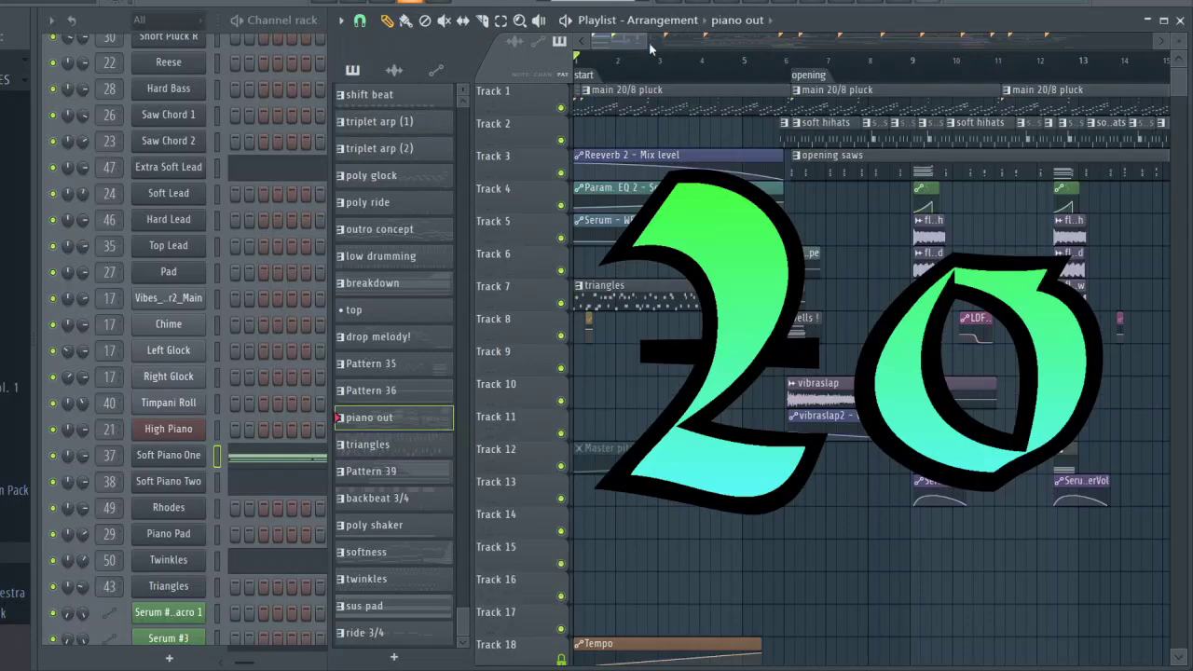
{"action": "left_click_drag", "start_coordinate": [645, 43], "coordinate": [626, 46]}
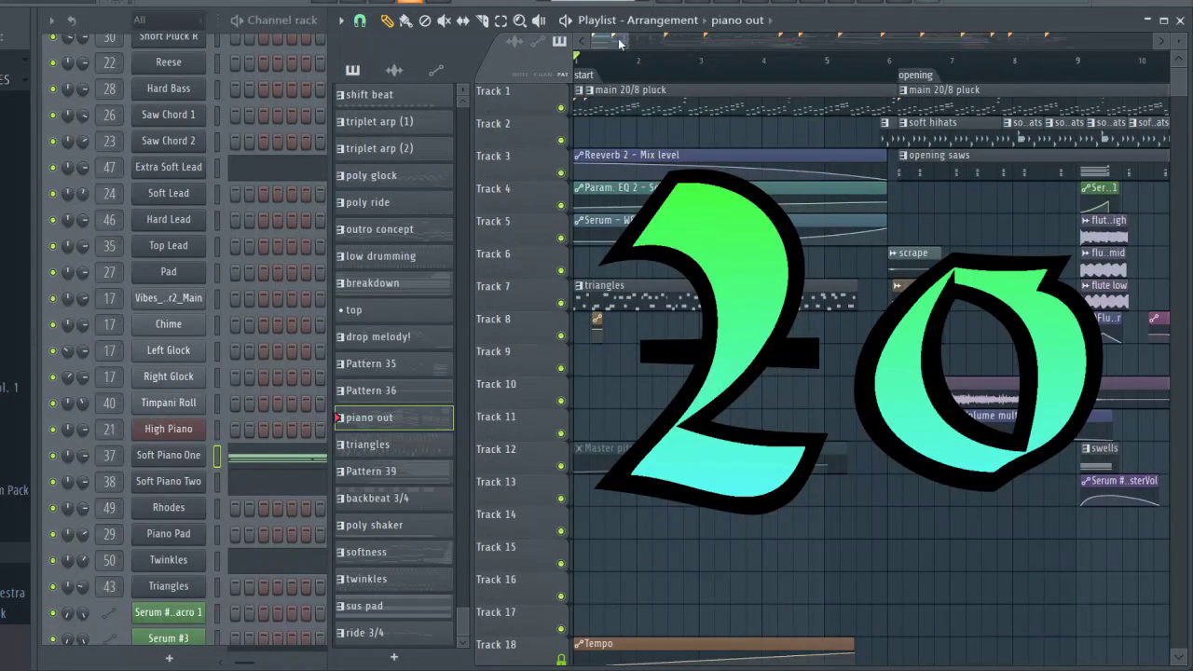
Place the playhead at the "sing" marker, solo Track 1 with the main 20/8 pluck and play it.
{"action": "mouse_move", "coordinate": [618, 39]}
{"action": "left_mouse_down"}
{"action": "mouse_move", "coordinate": [667, 52]}
{"action": "mouse_move", "coordinate": [724, 45]}
{"action": "left_mouse_up"}
{"action": "left_click", "coordinate": [740, 77]}
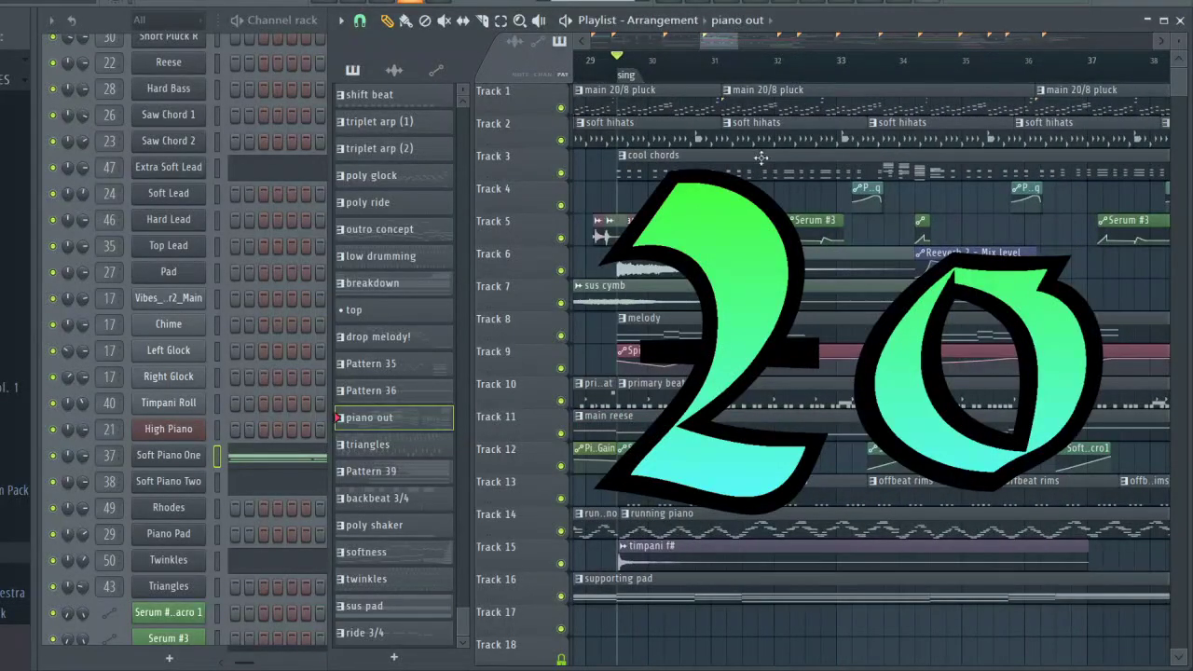
{"action": "right_click", "coordinate": [561, 108]}
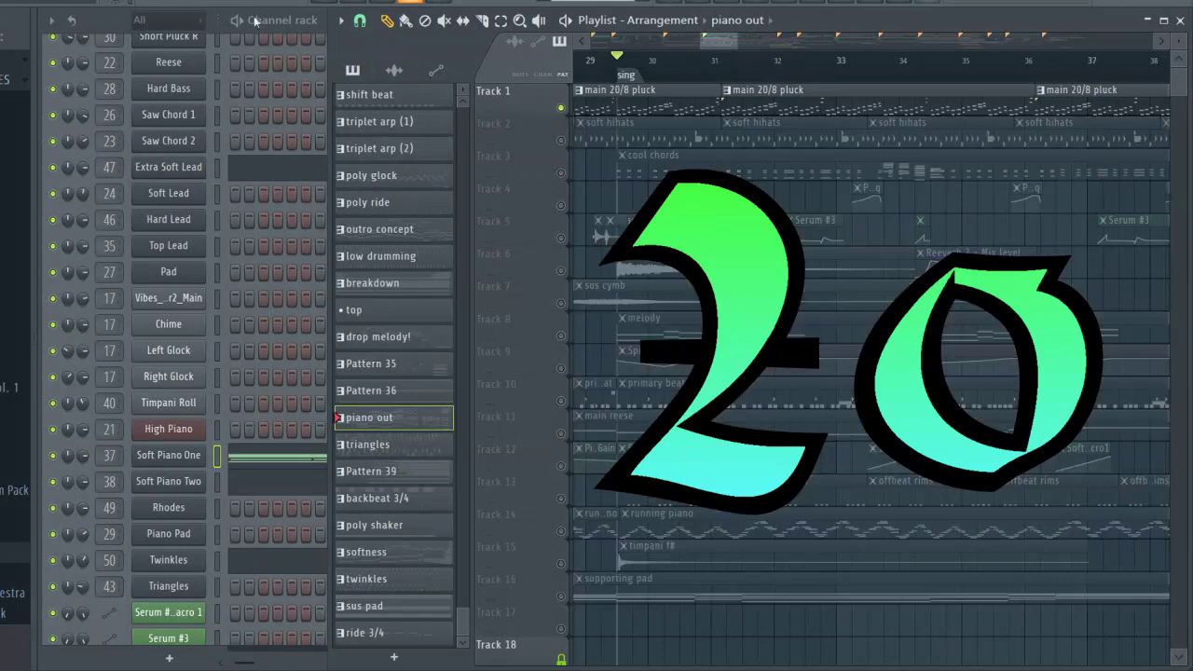
{"action": "key", "text": "space"}
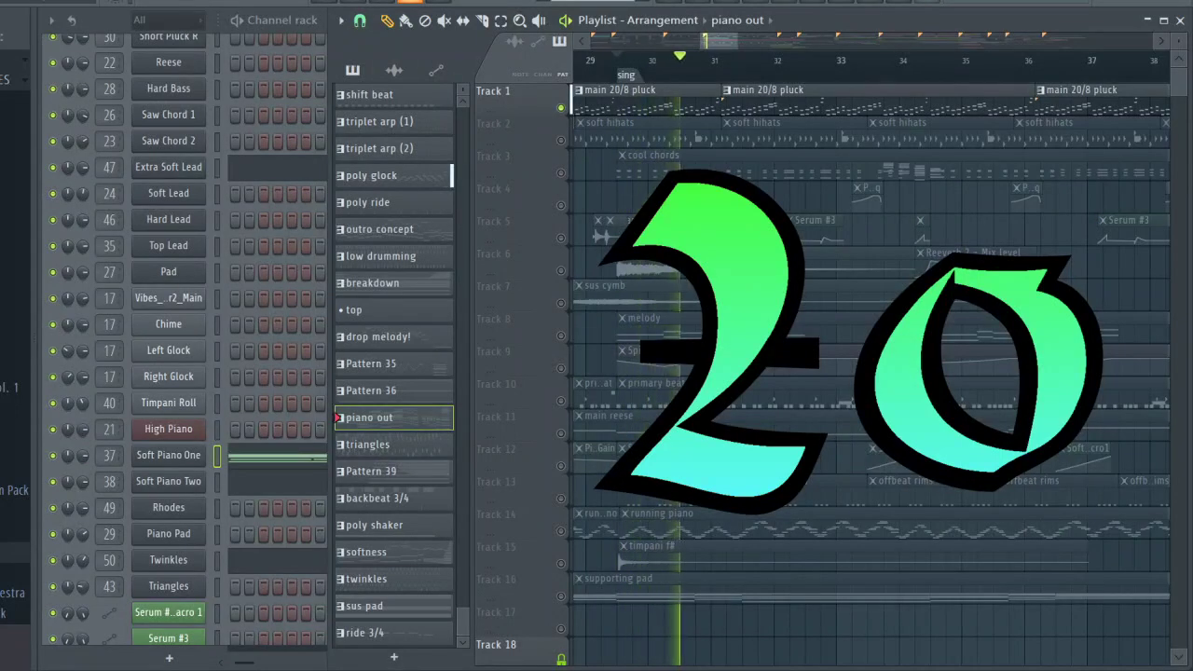
Unmute Tracks 3, 4 and 5 alongside Track 1 and audition the cool chords from the "sing" marker.
{"action": "left_click_drag", "start_coordinate": [721, 40], "coordinate": [471, 54]}
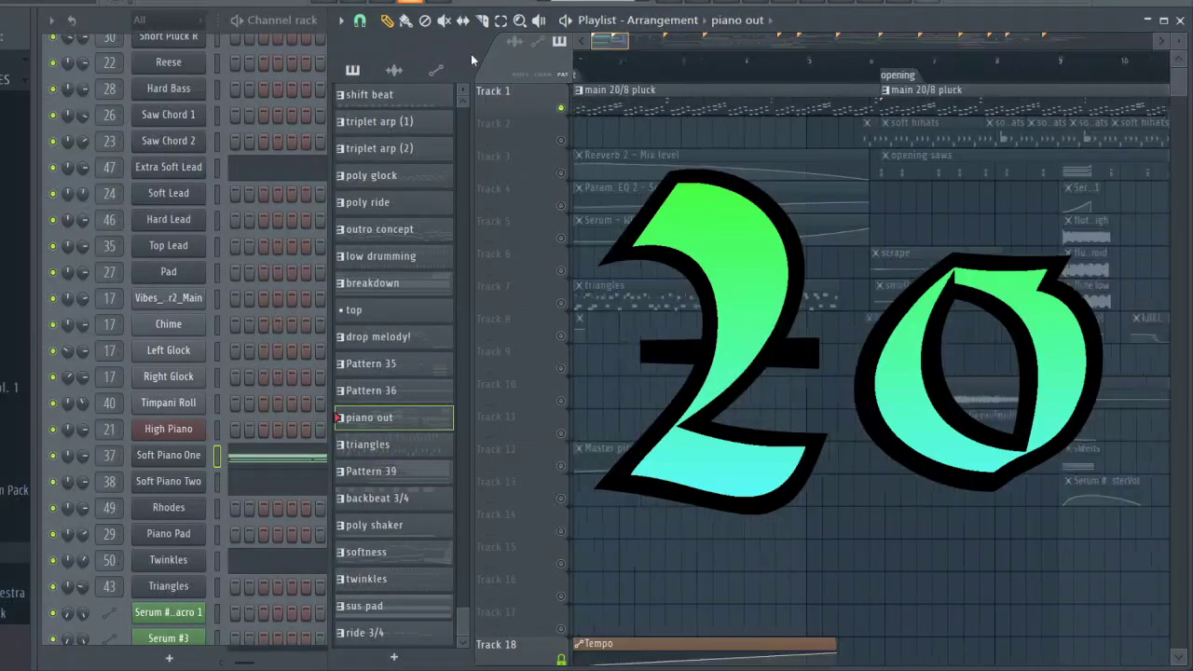
{"action": "left_click", "coordinate": [561, 174]}
{"action": "left_click", "coordinate": [561, 206]}
{"action": "left_click", "coordinate": [562, 240]}
{"action": "left_click_drag", "start_coordinate": [620, 43], "coordinate": [720, 52]}
{"action": "key", "text": "space"}
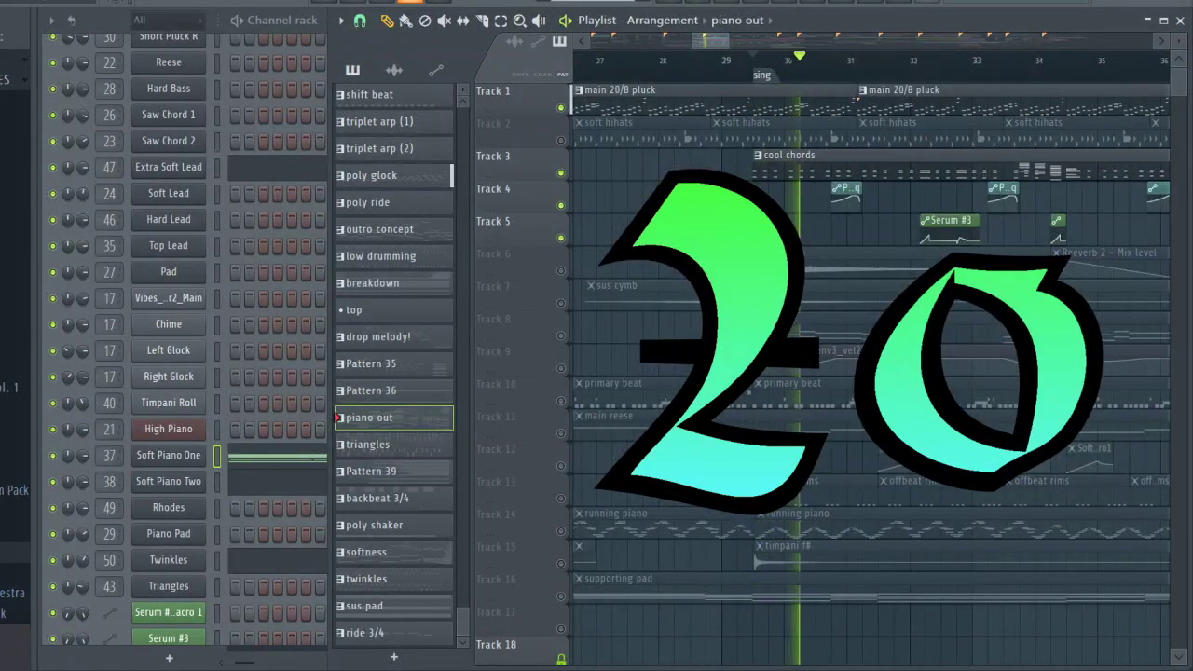
{"action": "key", "text": "space"}
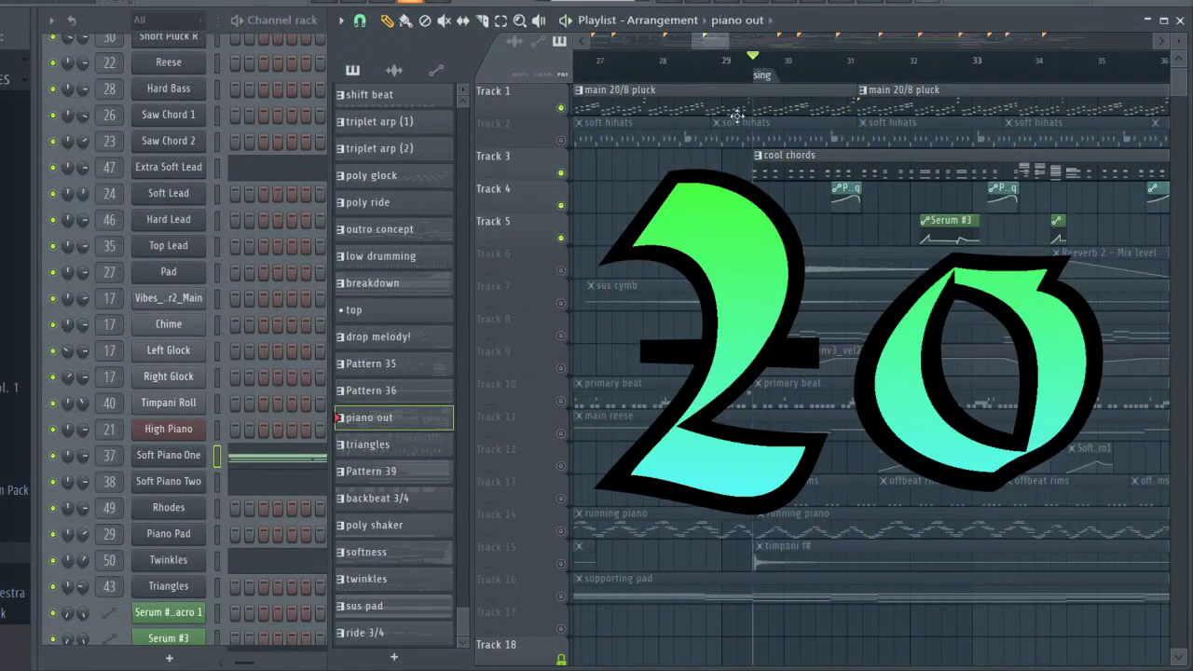
Solo Track 8 with the melody clip and audition it from the "sing" marker.
{"action": "left_click", "coordinate": [560, 335], "text": "ctrl"}
{"action": "key", "text": "space"}
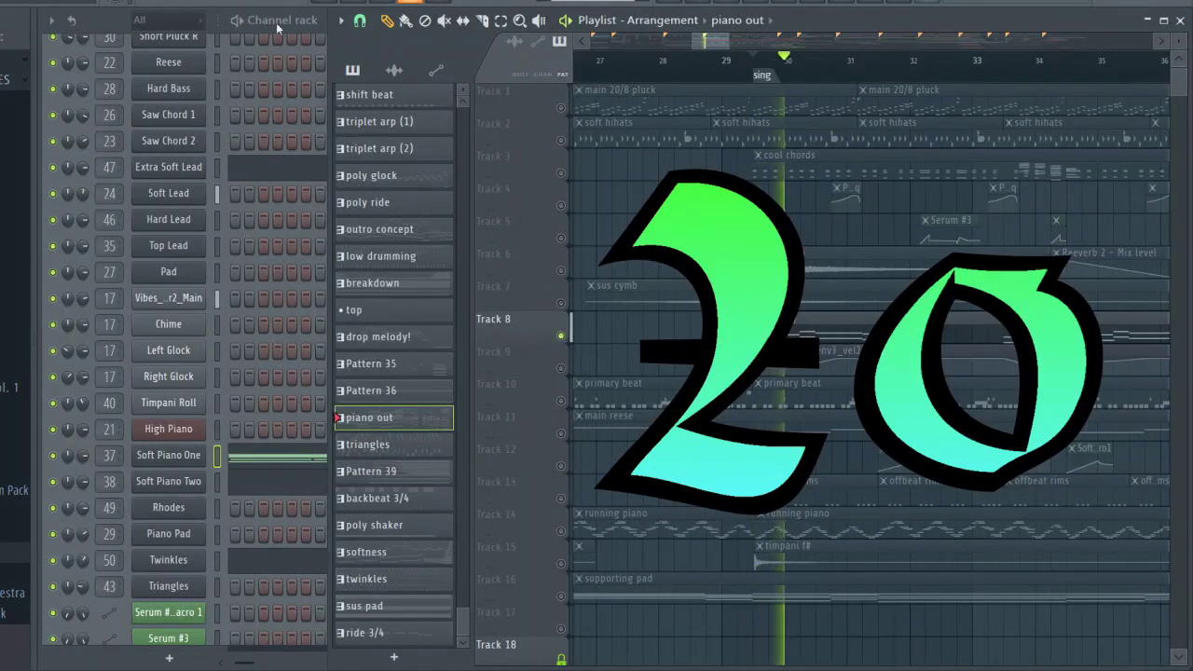
{"action": "key", "text": "space"}
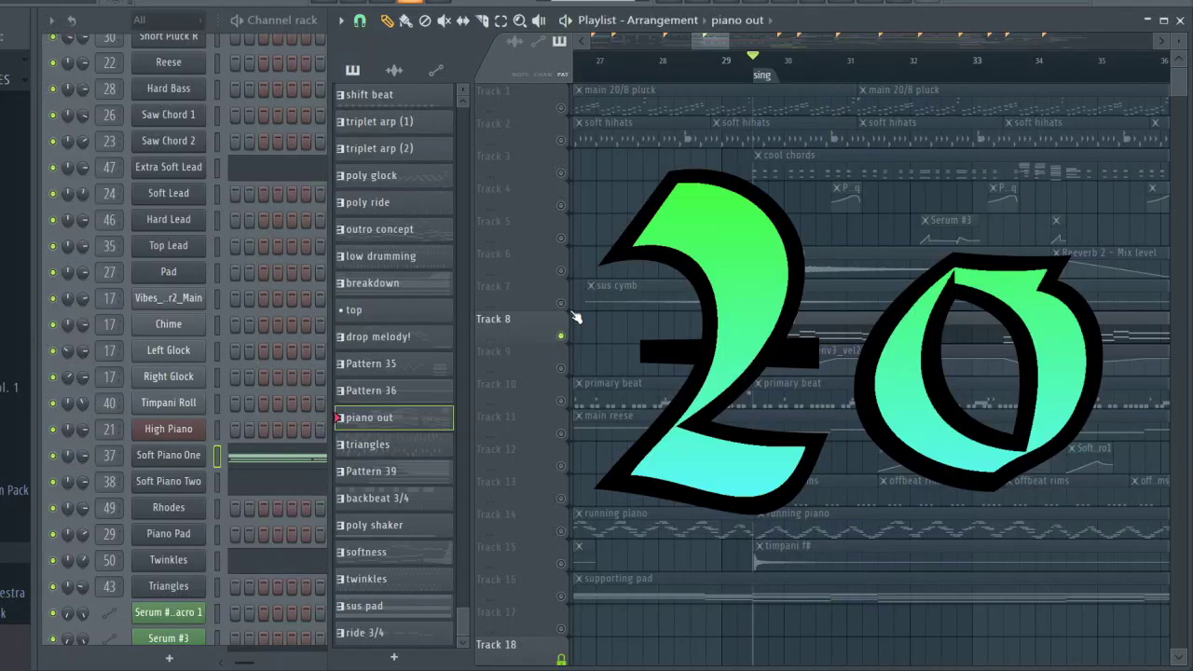
Solo Track 11 with the main reese, switch the solo to Track 14 and audition its running piano from the "sing" marker.
{"action": "left_click", "coordinate": [560, 433], "text": "ctrl"}
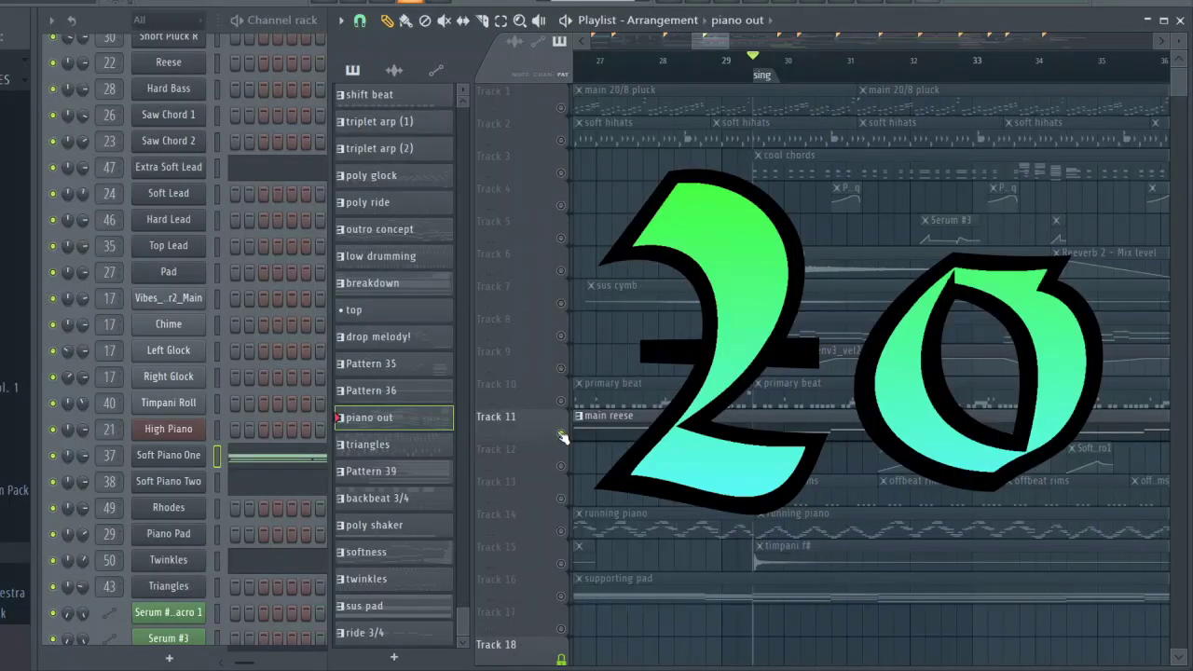
{"action": "left_click", "coordinate": [560, 530], "text": "ctrl"}
{"action": "key", "text": "space"}
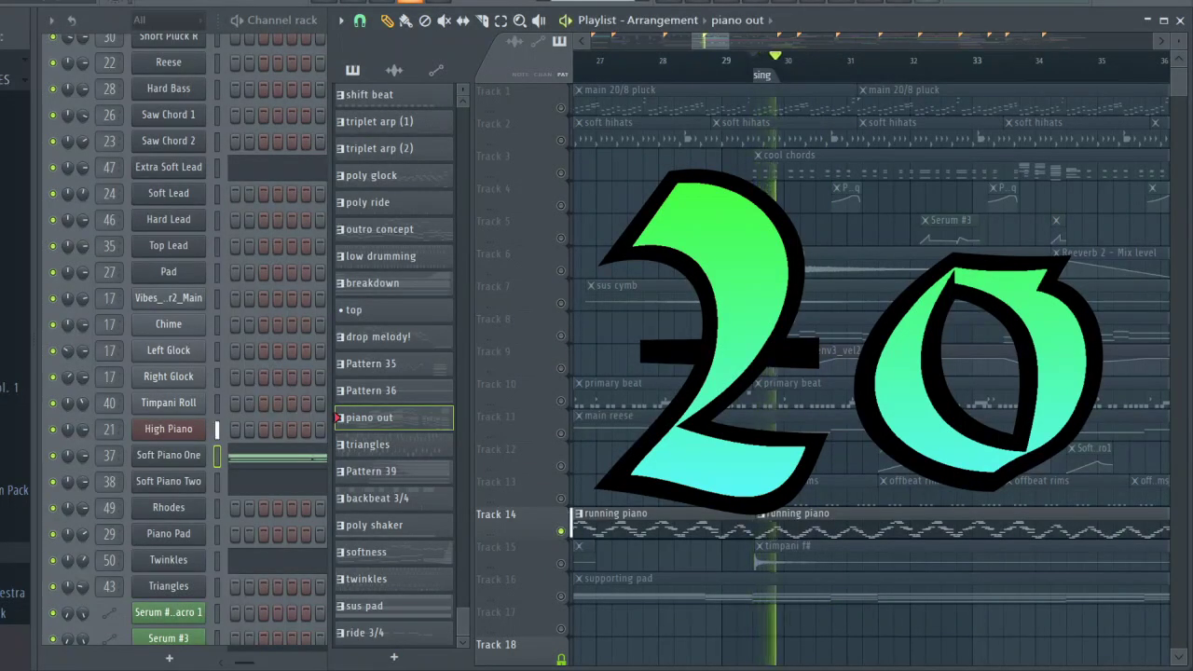
{"action": "key", "text": "space"}
Solo Track 10 with the primary beat, unmute Track 13 with the offbeat rims and audition both from the "sing" marker.
{"action": "left_click", "coordinate": [560, 401], "text": "ctrl"}
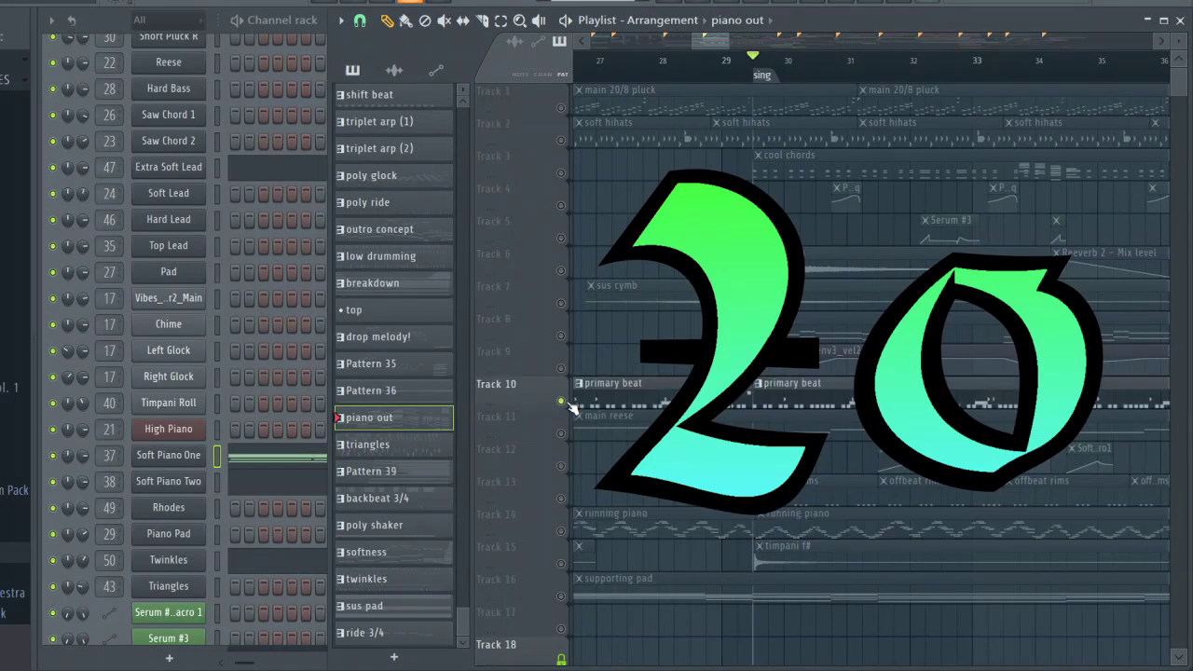
{"action": "left_click", "coordinate": [564, 498]}
{"action": "key", "text": "space"}
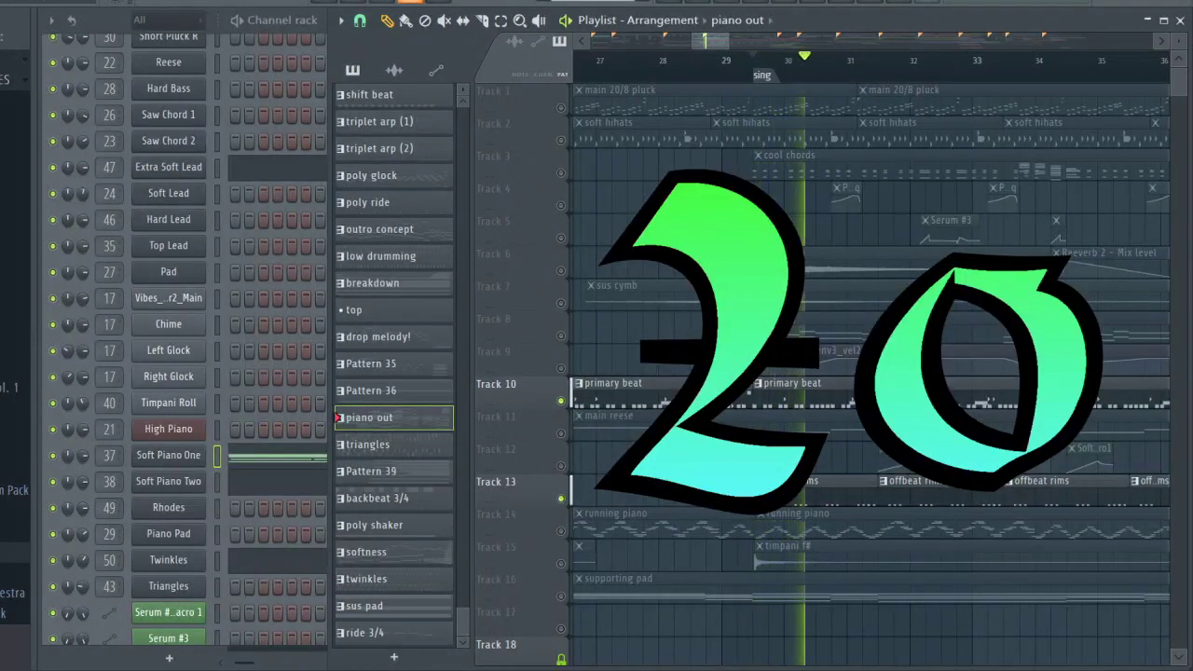
{"action": "key", "text": "space"}
Solo Track 16 with the supporting pad and audition it from the "sing" marker.
{"action": "left_click", "coordinate": [560, 596], "text": "ctrl"}
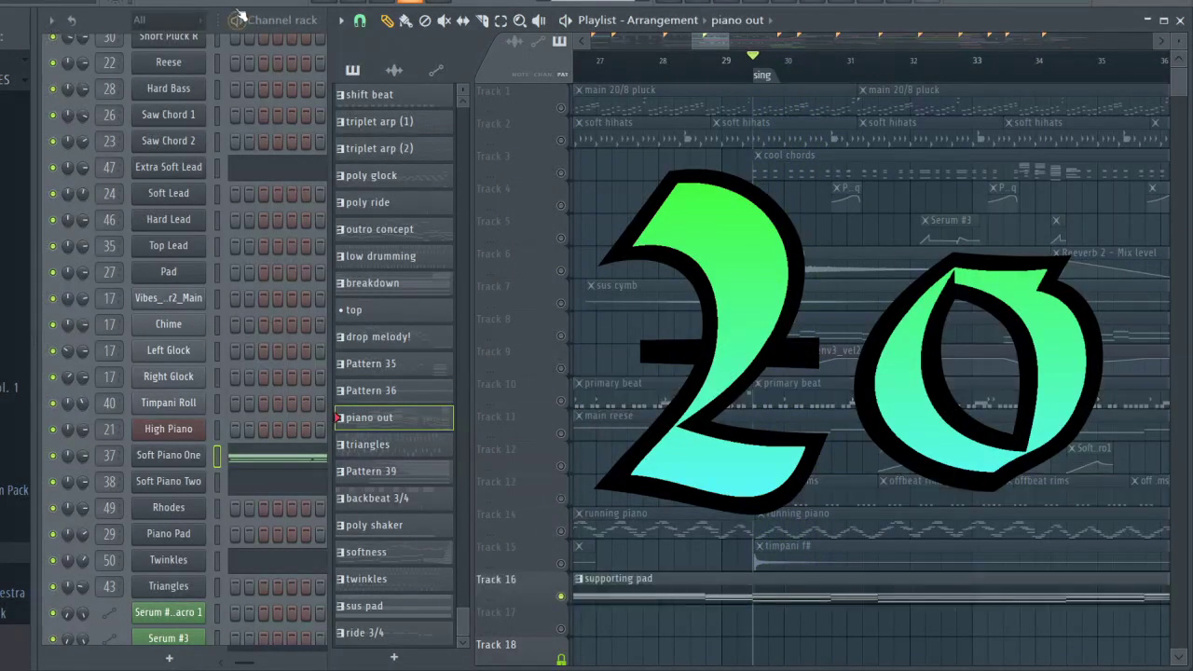
{"action": "key", "text": "space"}
{"action": "key", "text": "space"}
Place the playhead at the "warm" marker, solo Track 2, unmute Track 3 and audition the triangles and twinkles.
{"action": "left_click_drag", "start_coordinate": [730, 42], "coordinate": [757, 34]}
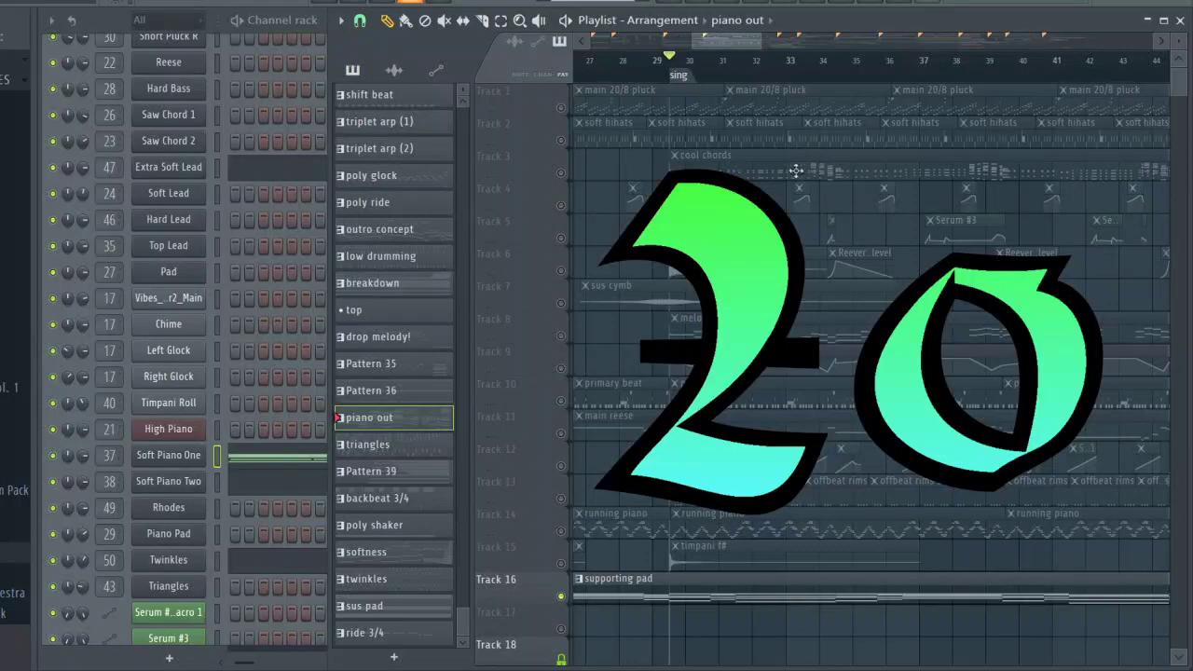
{"action": "left_click_drag", "start_coordinate": [692, 46], "coordinate": [996, 60]}
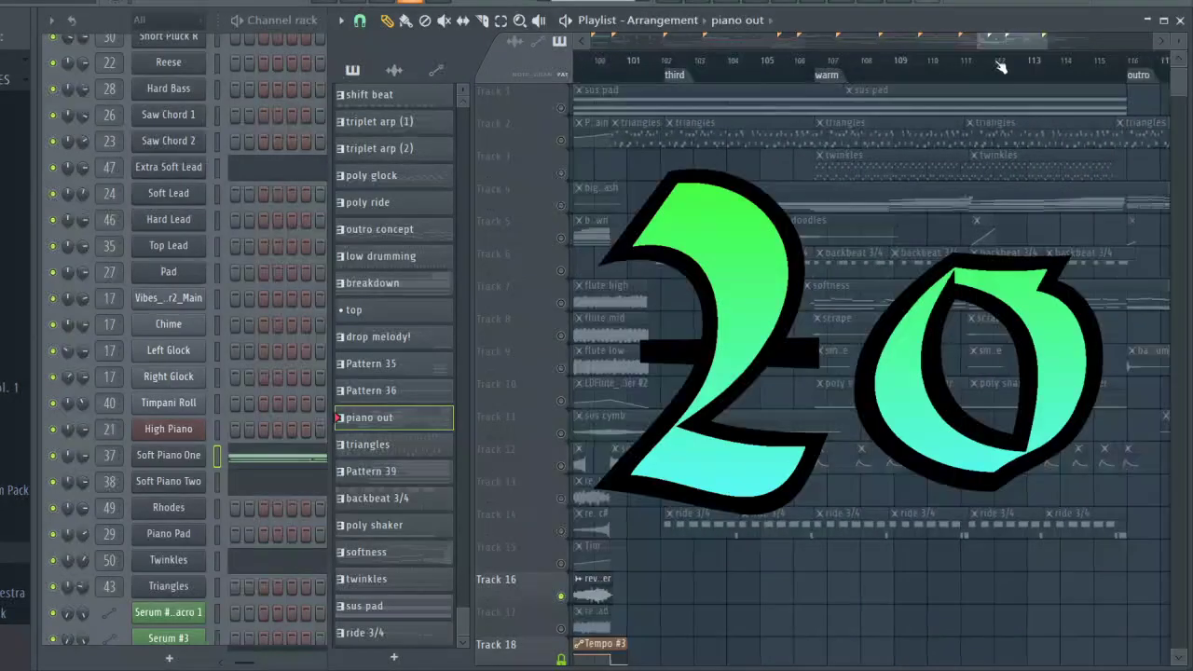
{"action": "left_click", "coordinate": [839, 84]}
{"action": "left_click", "coordinate": [560, 141]}
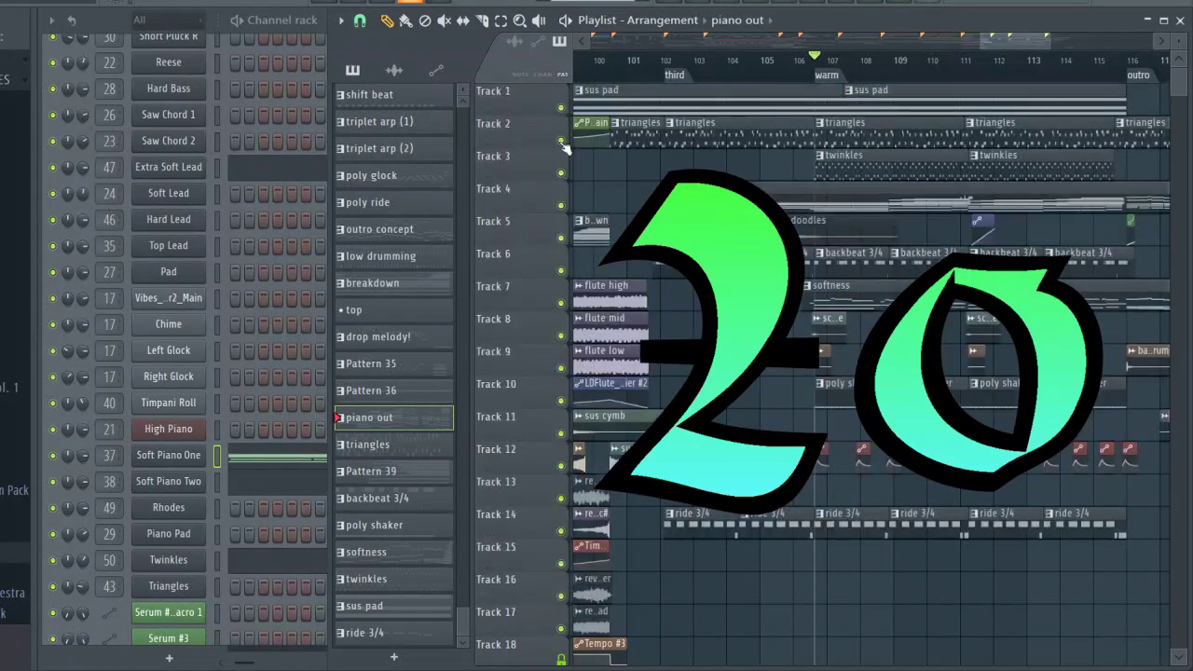
{"action": "left_click", "coordinate": [560, 141], "text": "ctrl"}
{"action": "left_click", "coordinate": [560, 173]}
{"action": "key", "text": "space"}
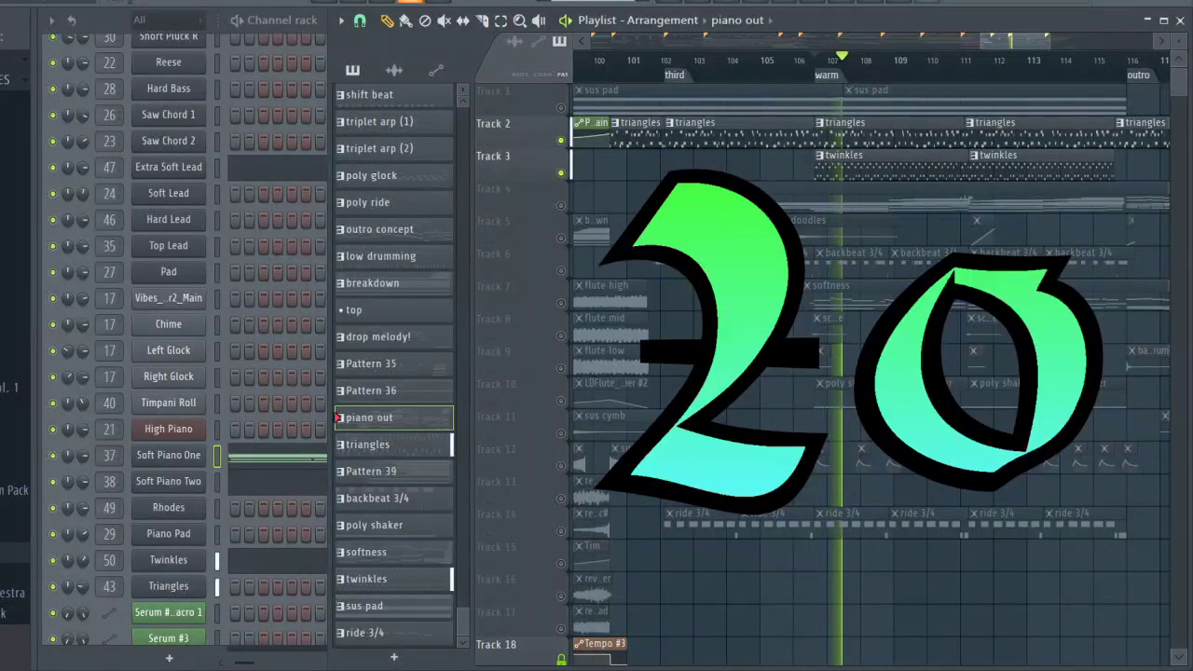
{"action": "key", "text": "space"}
Unmute Track 1, mute Tracks 2 and 3 and audition the sus pad from the "warm" marker.
{"action": "left_click", "coordinate": [559, 108]}
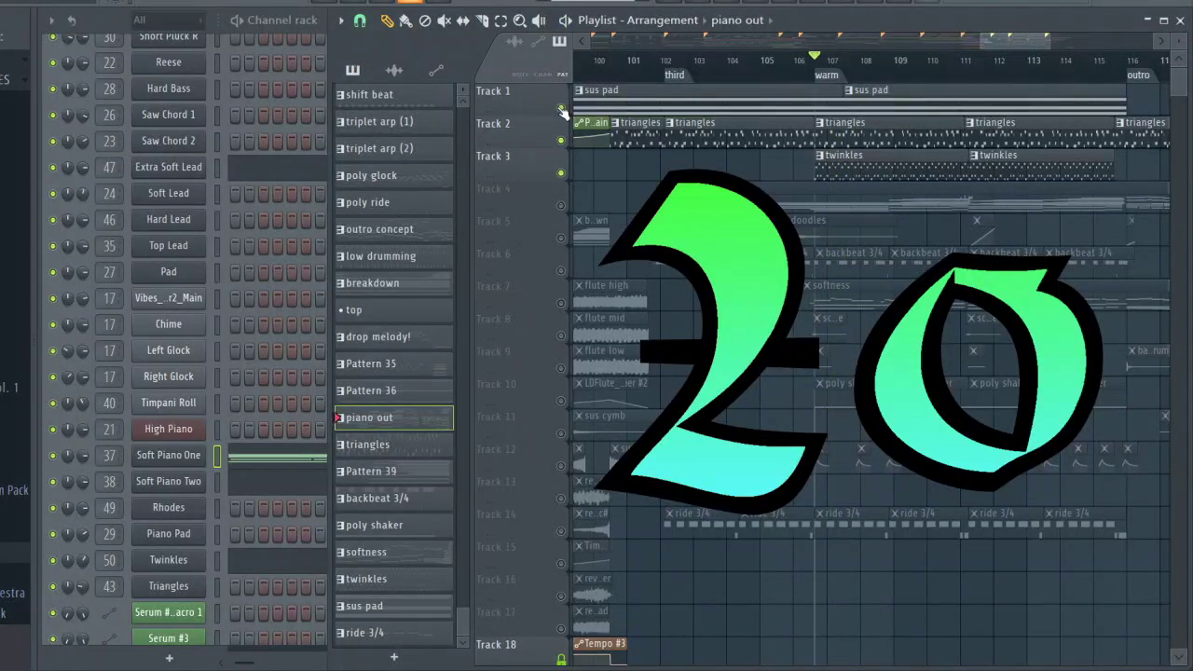
{"action": "left_click", "coordinate": [560, 141]}
{"action": "left_click", "coordinate": [560, 173]}
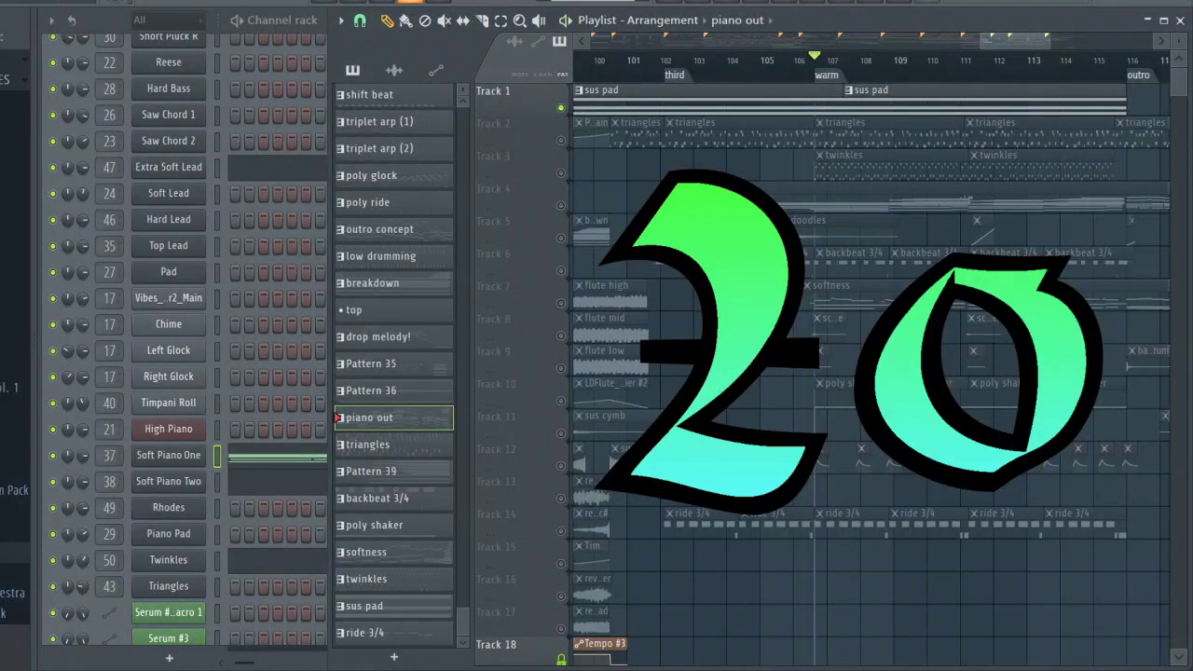
{"action": "key", "text": "space"}
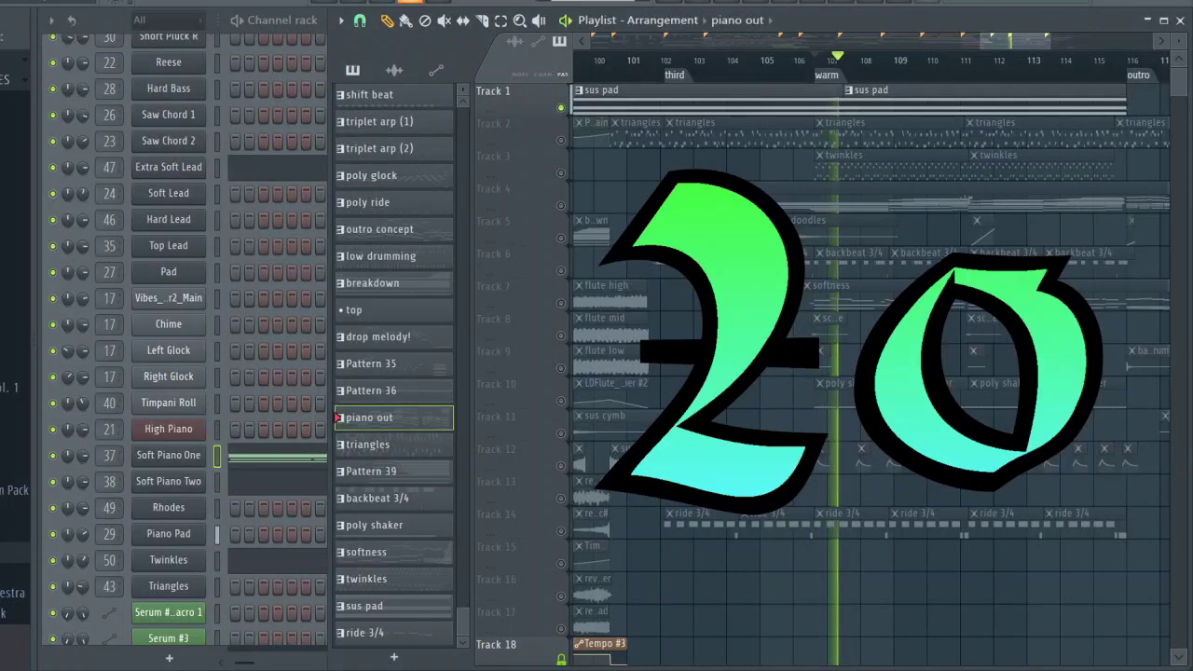
{"action": "key", "text": "space"}
Unmute Tracks 6, 10 and 14 alongside Track 1 and audition the backbeat, poly shaker and ride with the pad.
{"action": "left_click", "coordinate": [560, 270]}
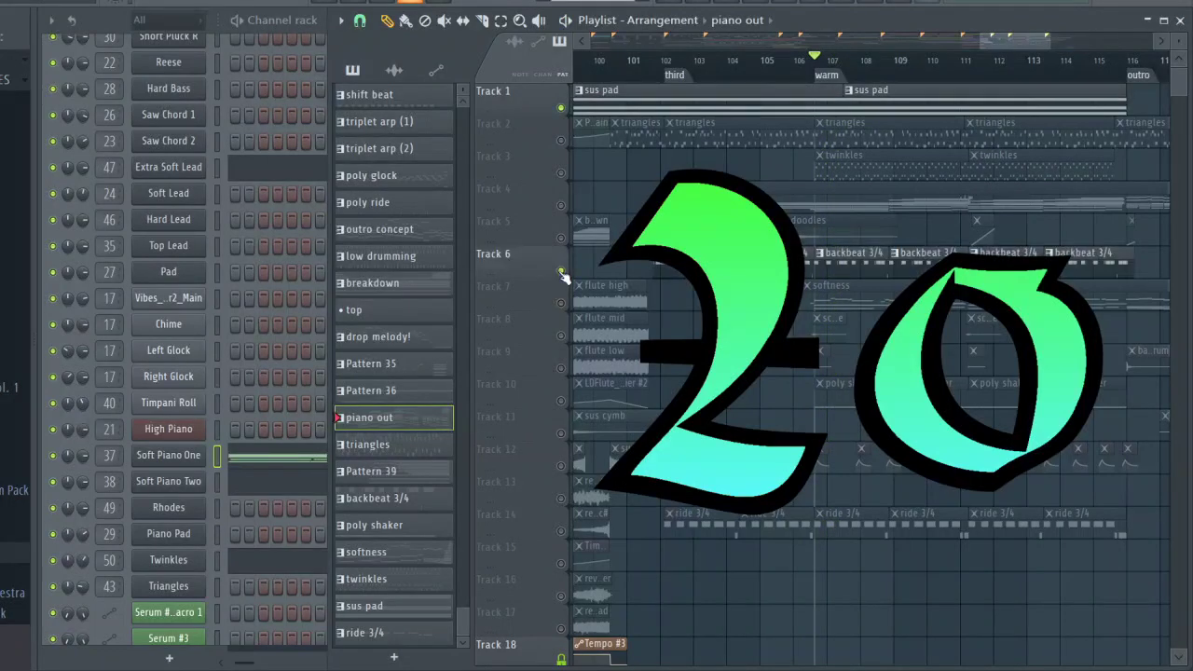
{"action": "left_click", "coordinate": [560, 401]}
{"action": "left_click", "coordinate": [560, 530]}
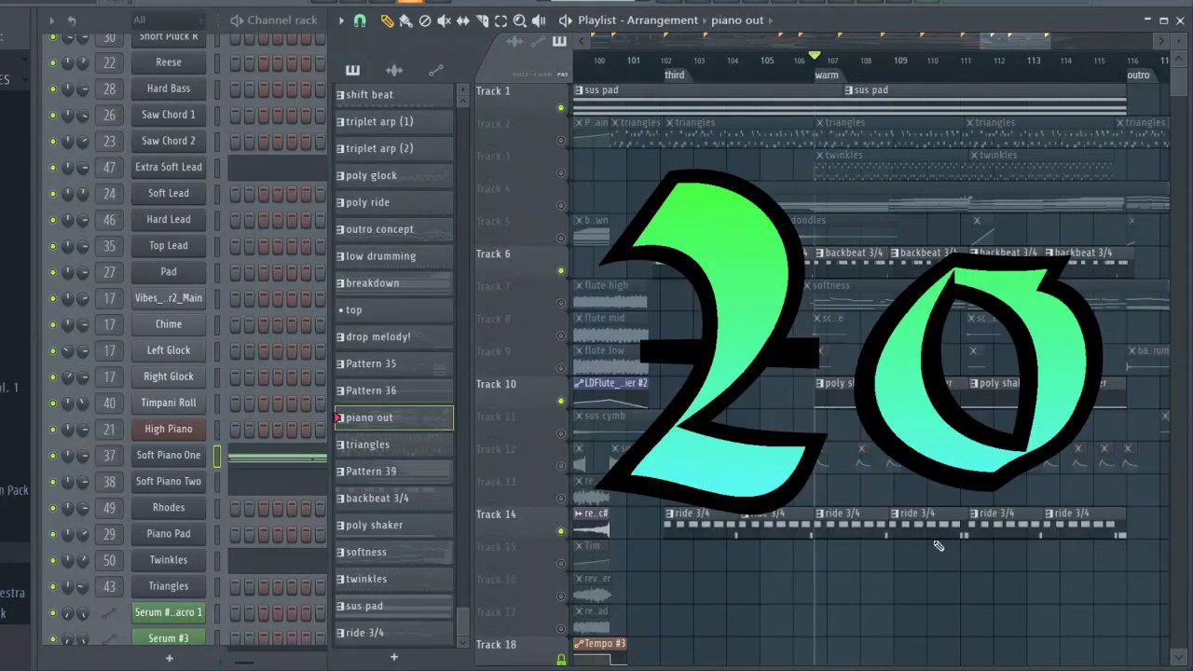
{"action": "key", "text": "space"}
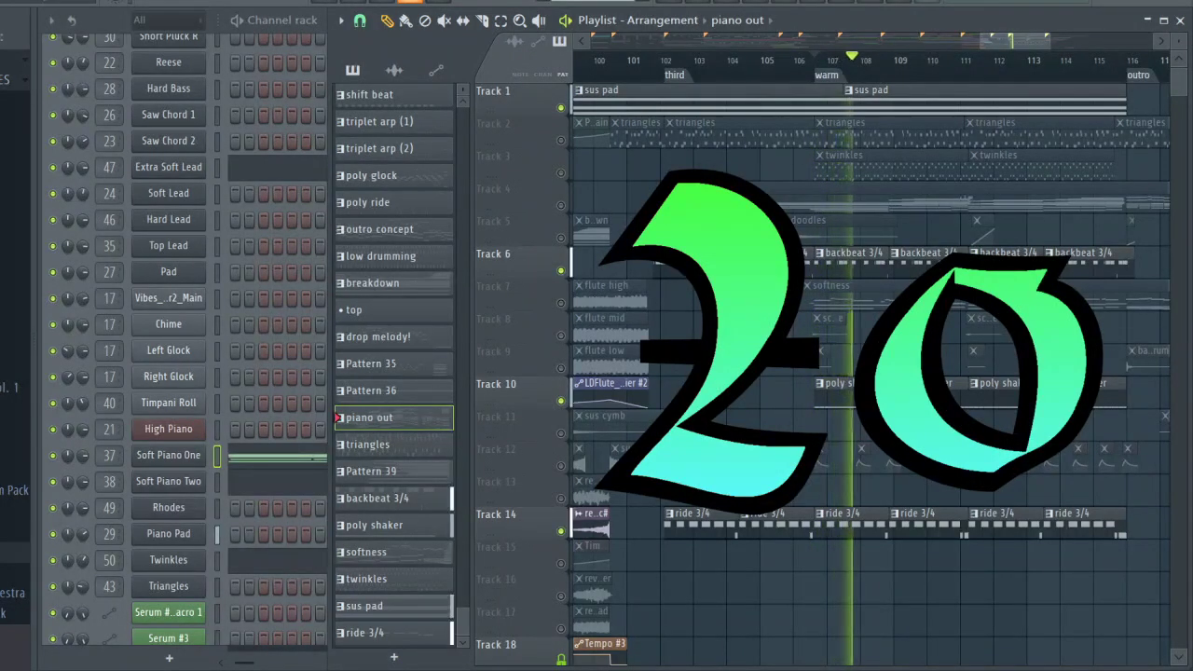
{"action": "key", "text": "space"}
Solo Track 7 with the softness clip in the "warm" section and switch the solo to Track 4.
{"action": "right_click", "coordinate": [560, 303]}
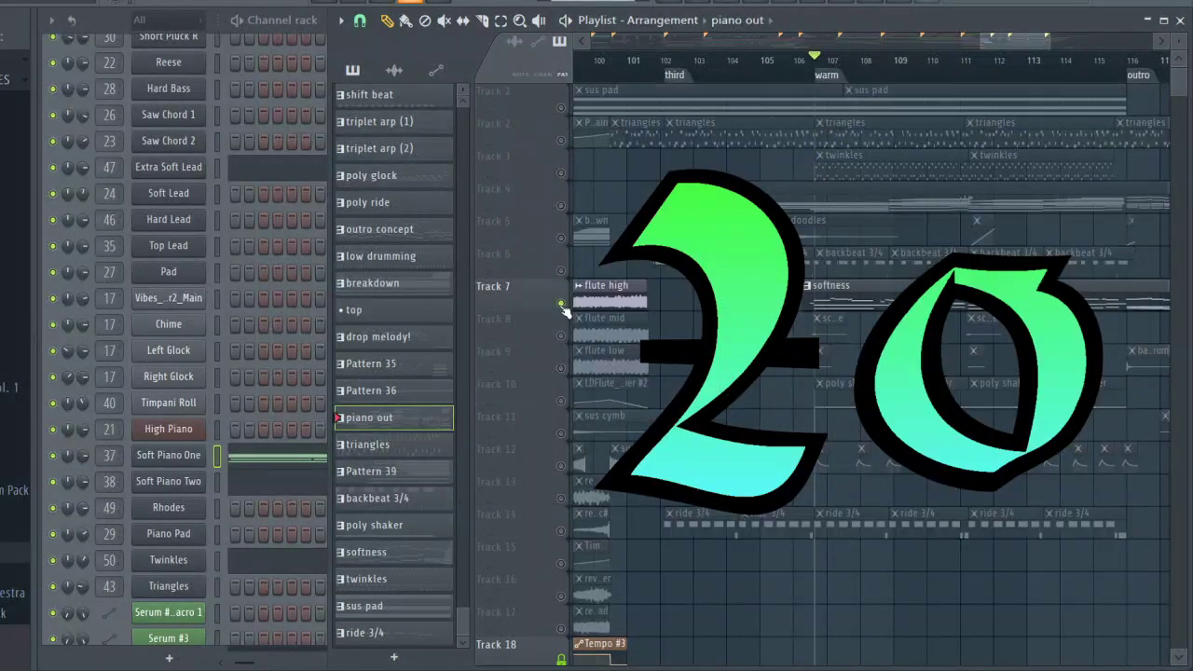
{"action": "right_click", "coordinate": [559, 205]}
{"action": "right_click", "coordinate": [560, 205]}
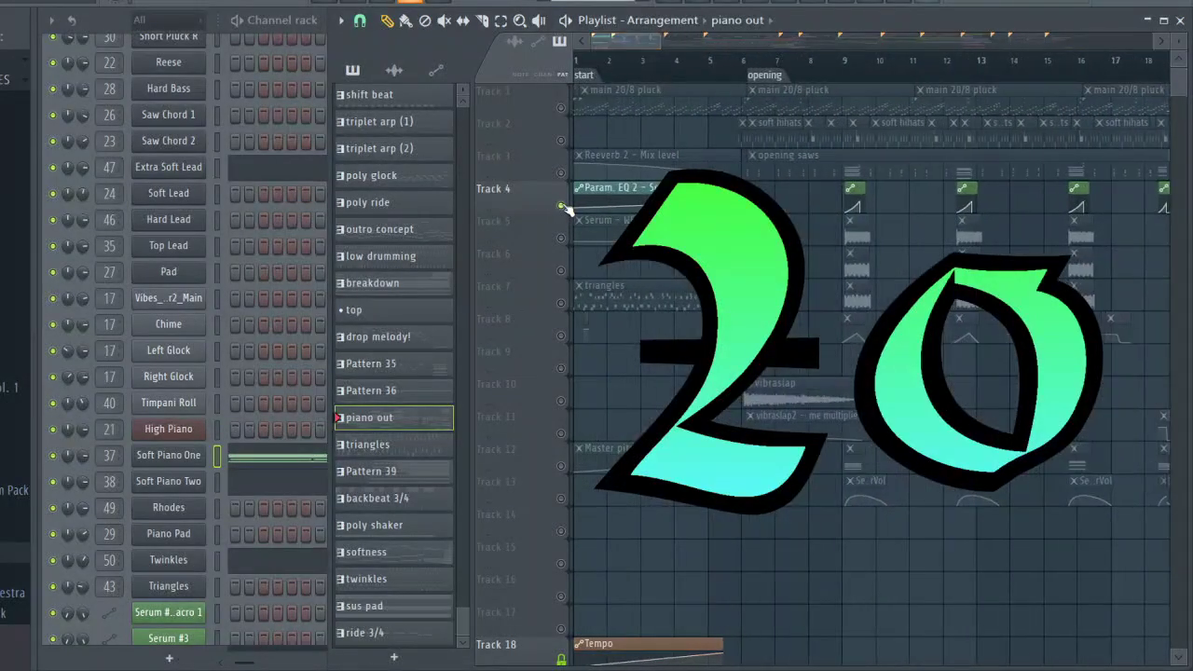
Unsolo Track 4 to restore all tracks, place the playhead at the "opening" marker and look over the opening section.
{"action": "left_click", "coordinate": [561, 205], "text": "ctrl"}
{"action": "left_click", "coordinate": [764, 76]}
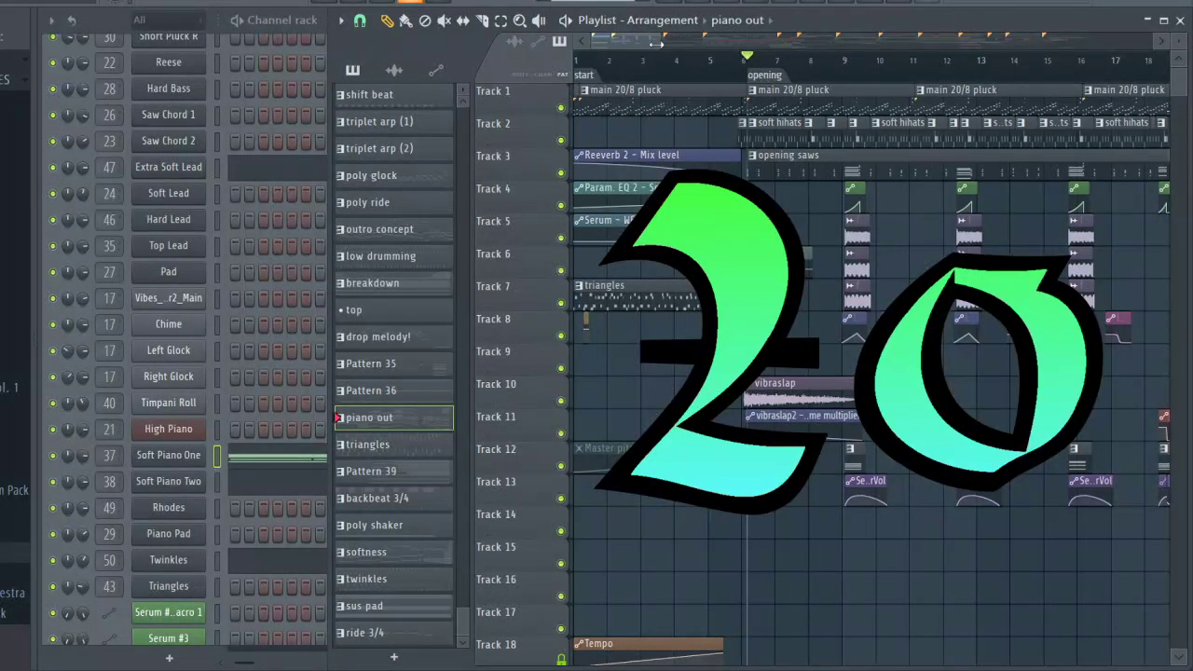
{"action": "mouse_move", "coordinate": [660, 43]}
{"action": "left_mouse_down"}
{"action": "mouse_move", "coordinate": [619, 43]}
{"action": "mouse_move", "coordinate": [633, 43]}
{"action": "mouse_move", "coordinate": [643, 65]}
{"action": "mouse_move", "coordinate": [636, 43]}
{"action": "left_mouse_up"}
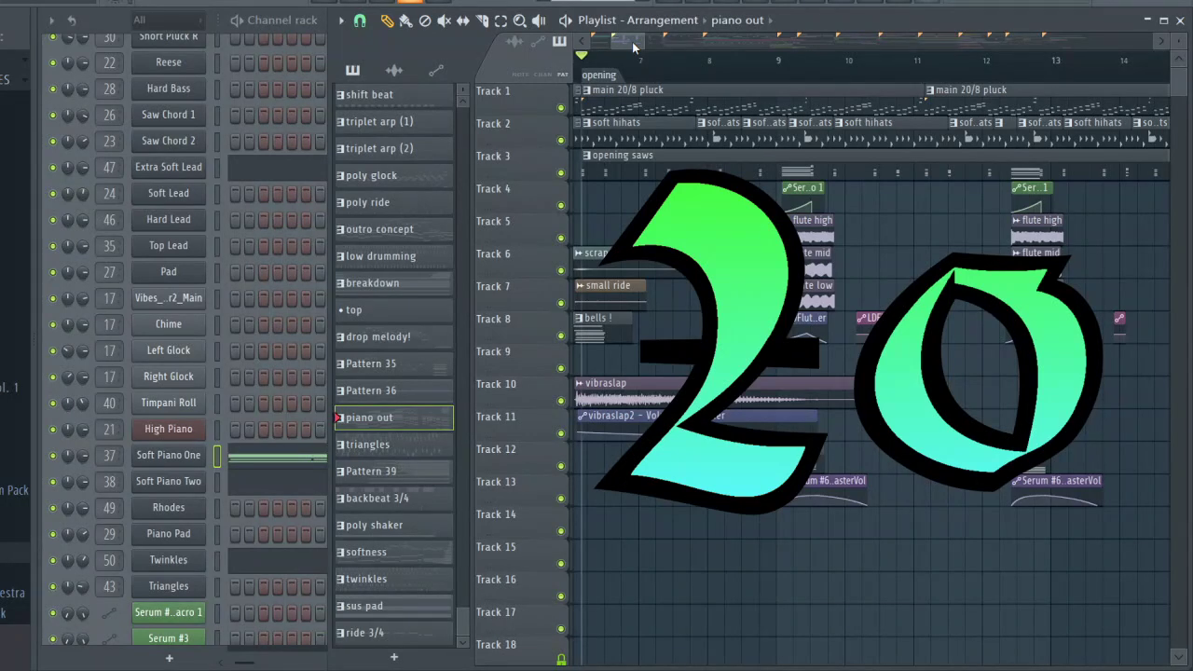
{"action": "left_click_drag", "start_coordinate": [643, 41], "coordinate": [651, 40]}
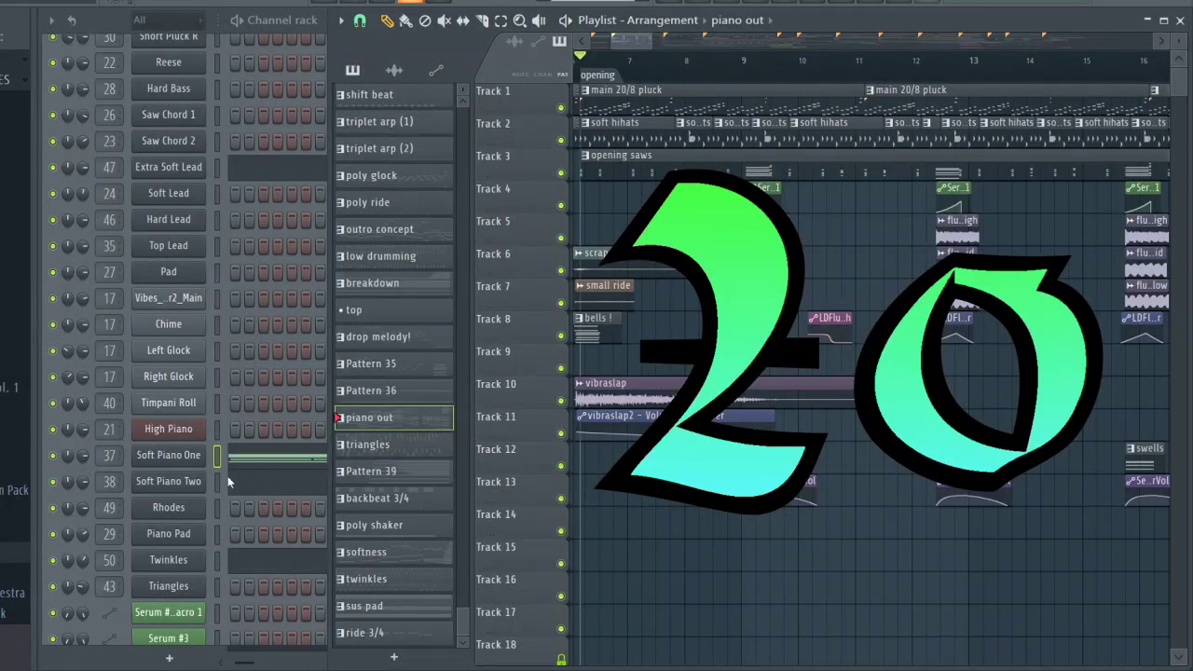
Select the Rhodes channel, view the piano out notes in its piano roll and return to the playlist.
{"action": "left_click", "coordinate": [215, 510]}
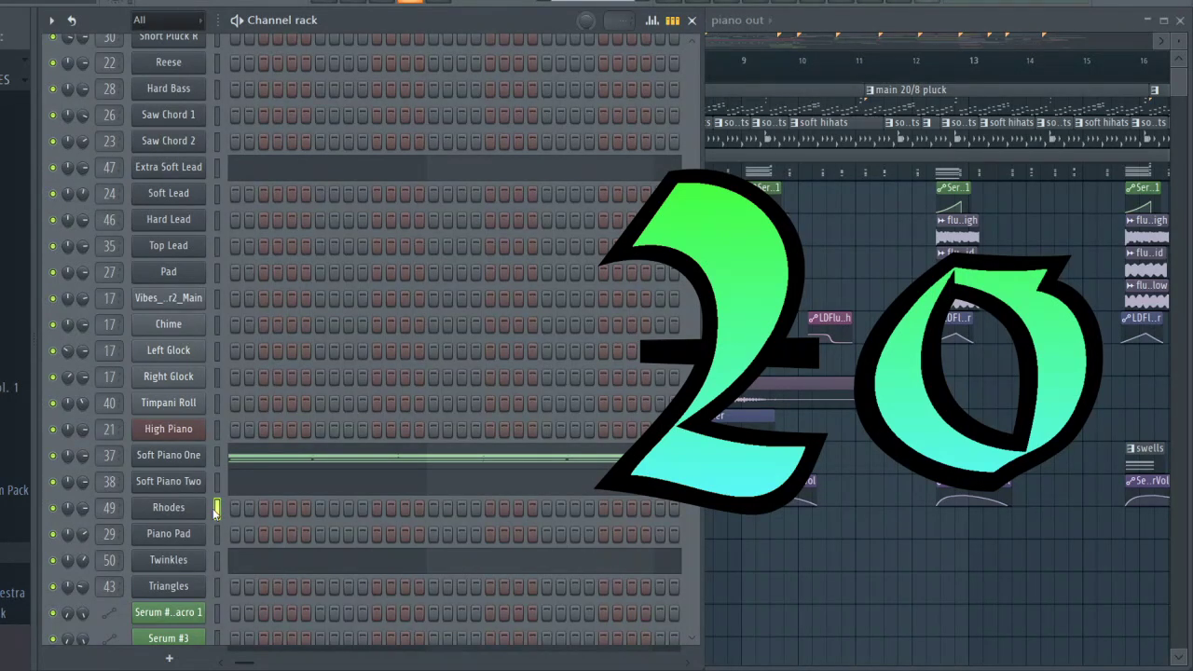
{"action": "left_click", "coordinate": [216, 508]}
{"action": "key", "text": "F7"}
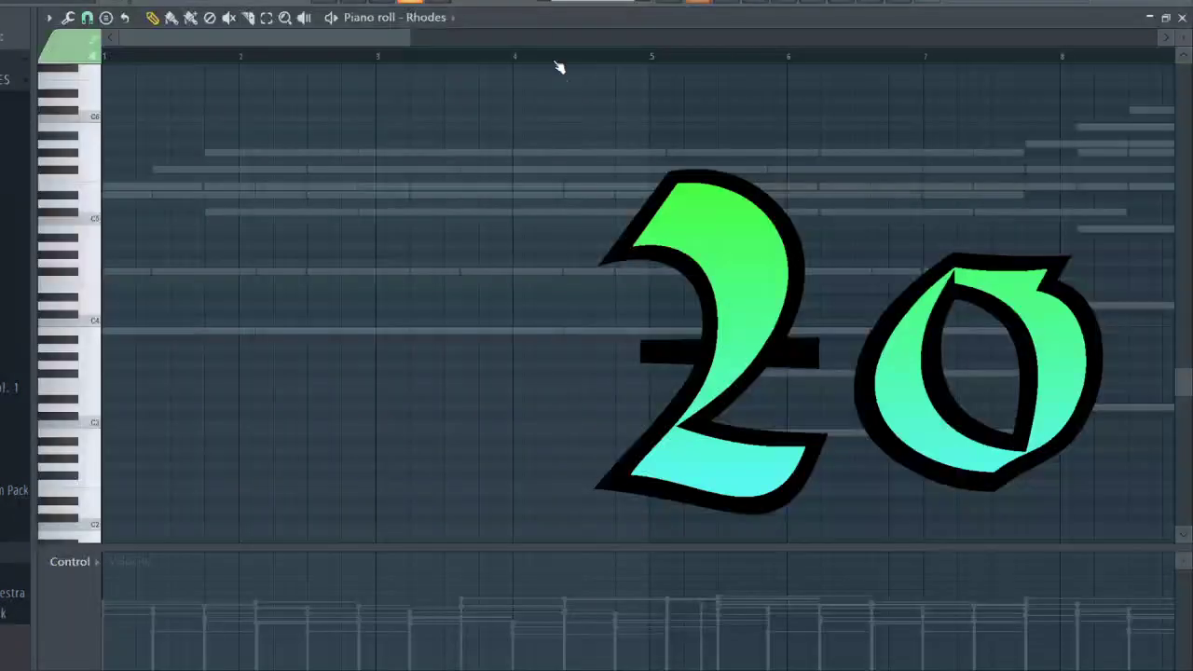
{"action": "left_click", "coordinate": [1164, 17]}
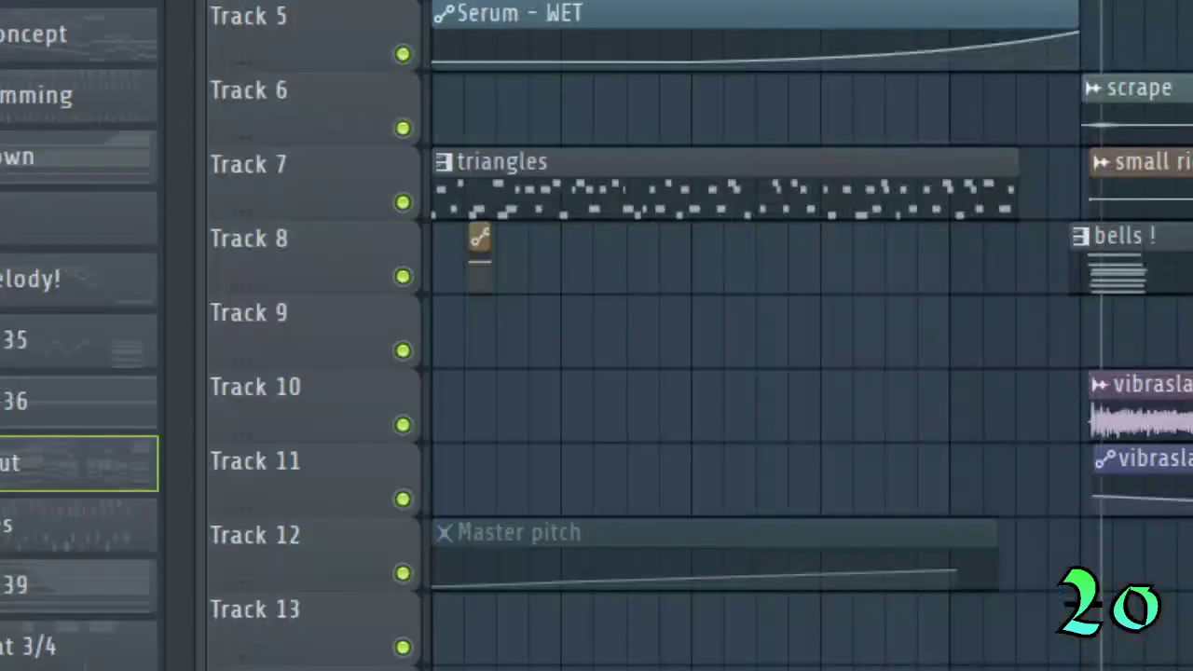
Browse the mixer tracks, inspect the Fruity delay bank on the Spire-1.1 #2 insert and close it.
{"action": "scroll", "coordinate": [807, 336], "scroll_direction": "up", "scroll_amount": 2}
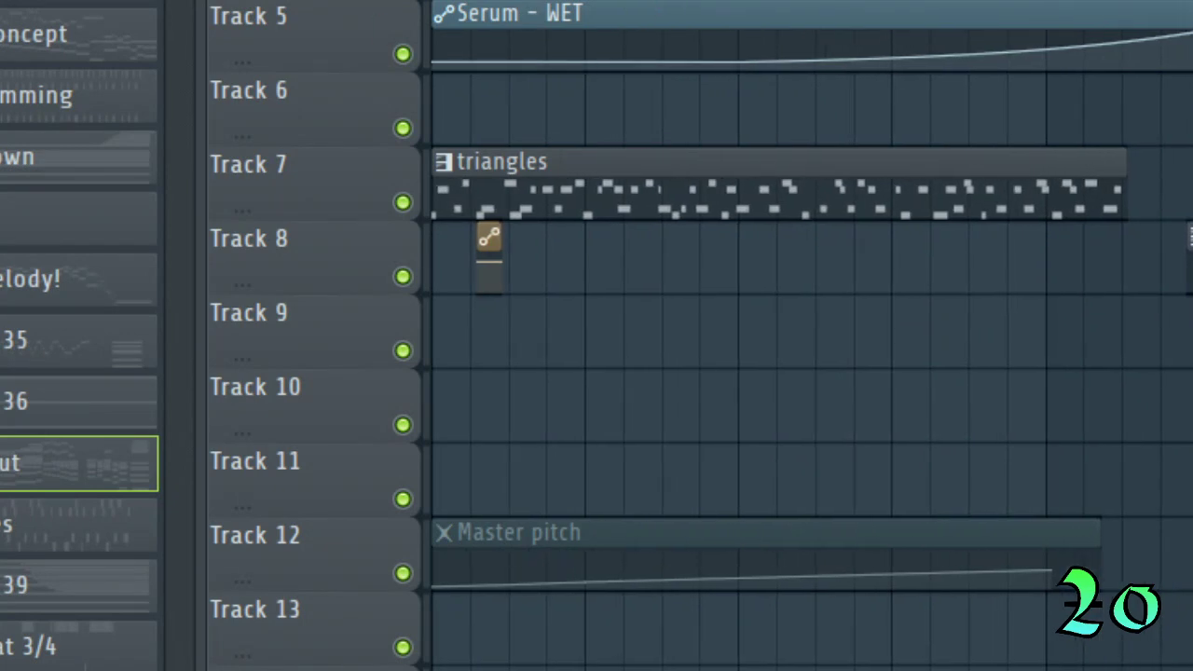
{"action": "key", "text": "F9"}
{"action": "scroll", "coordinate": [548, 373], "scroll_direction": "up", "scroll_amount": 5}
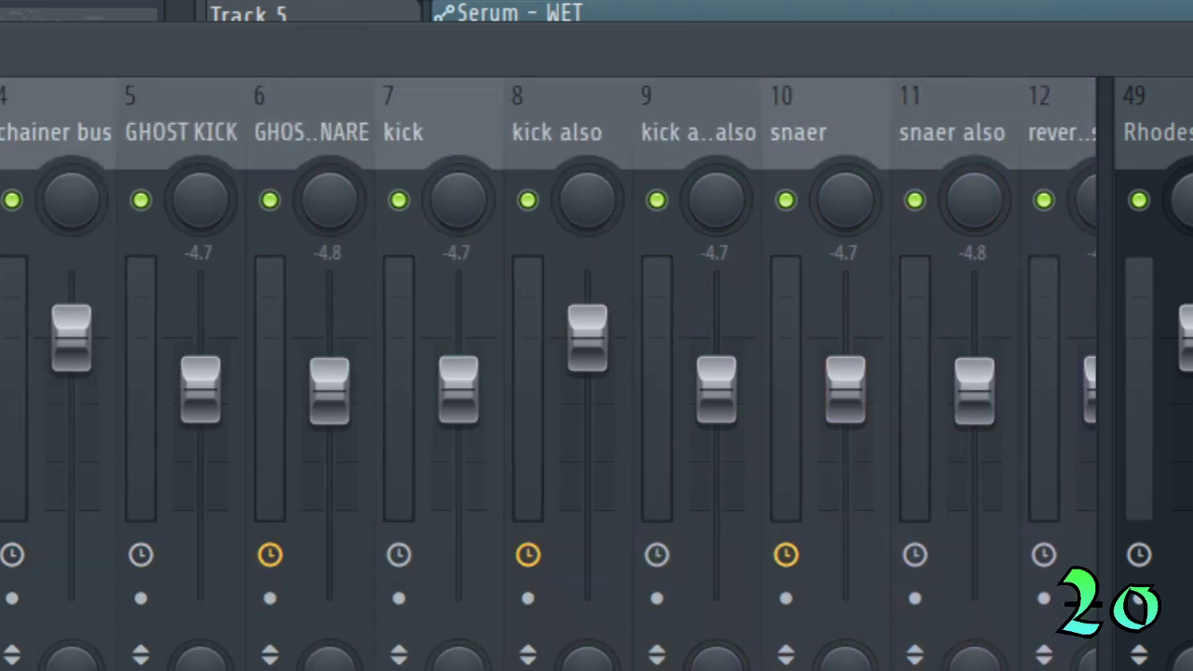
{"action": "scroll", "coordinate": [84, 226], "scroll_direction": "down", "scroll_amount": 1}
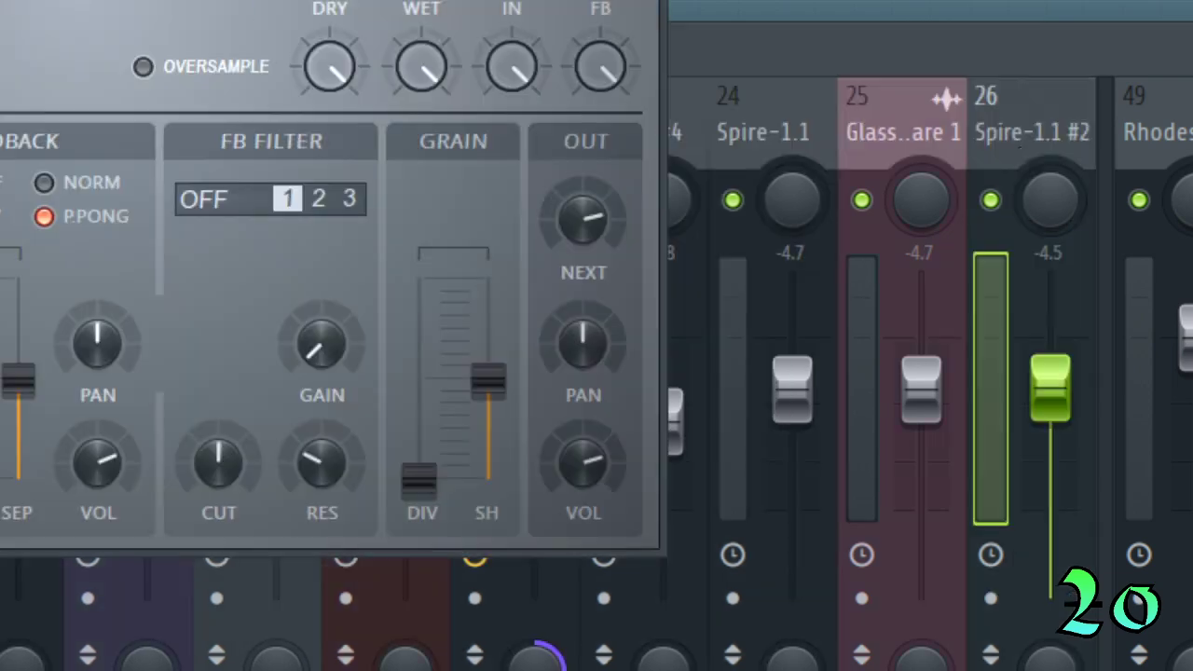
{"action": "left_click_drag", "start_coordinate": [171, 0], "coordinate": [766, 237]}
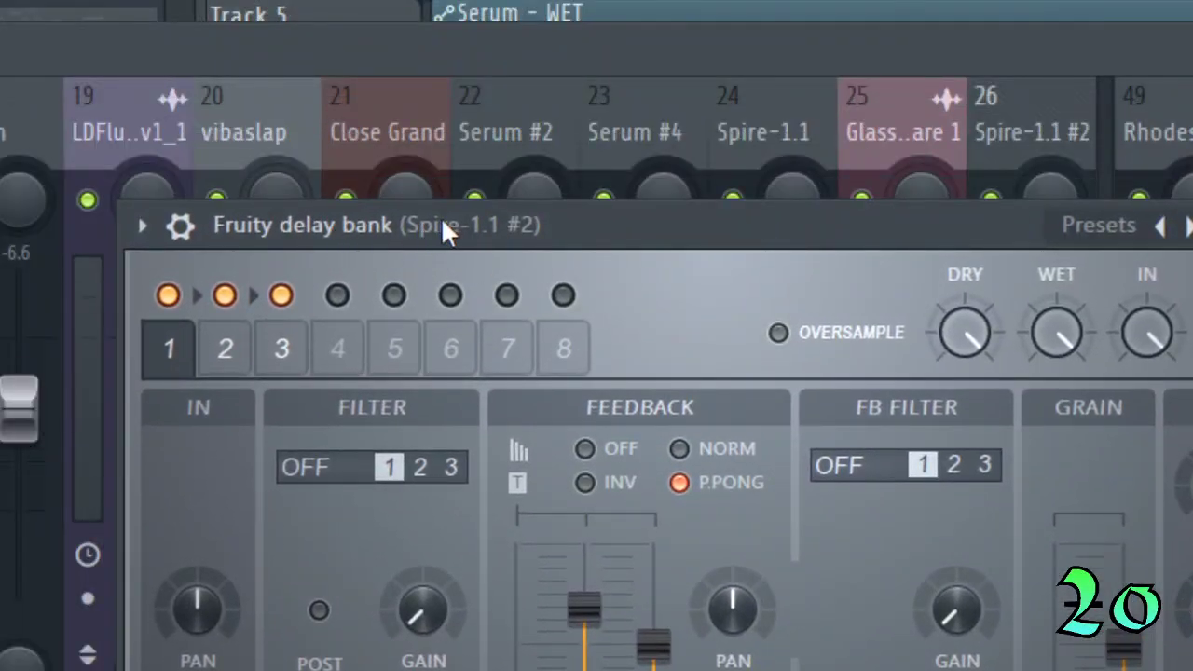
{"action": "left_click_drag", "start_coordinate": [442, 222], "coordinate": [480, 196]}
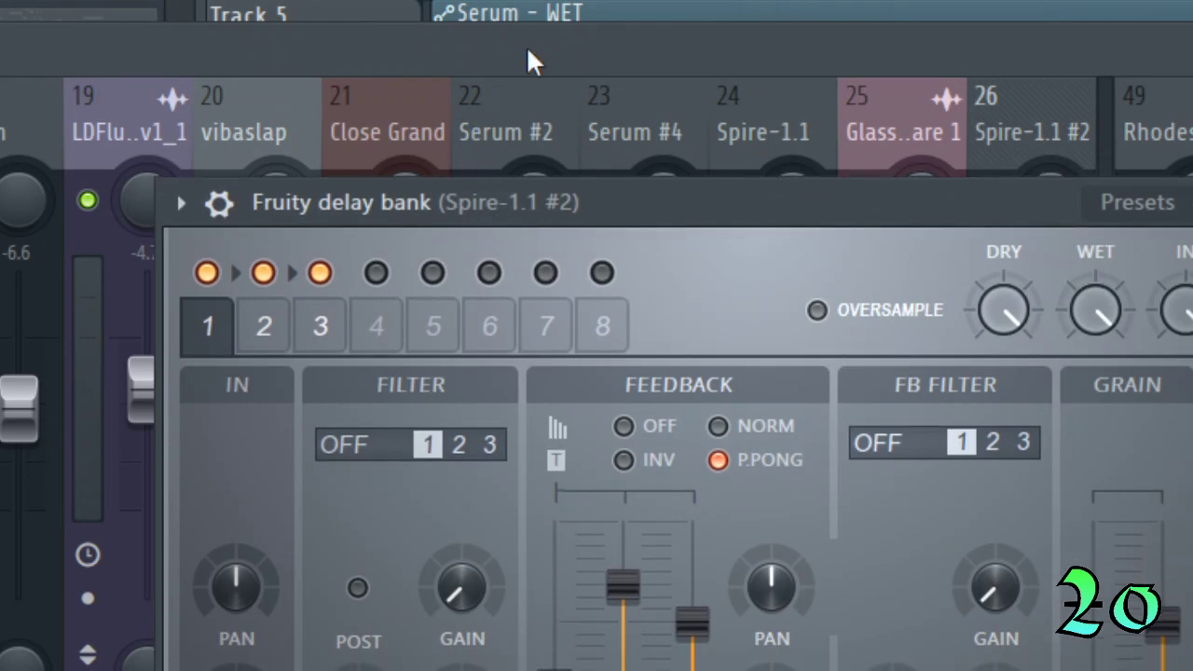
{"action": "key", "text": "Escape"}
Look through the channel rack and mixer, inspect the Fruity Reeverb 2 on the Spire-1.1 #2 insert and close it.
{"action": "key", "text": "F6"}
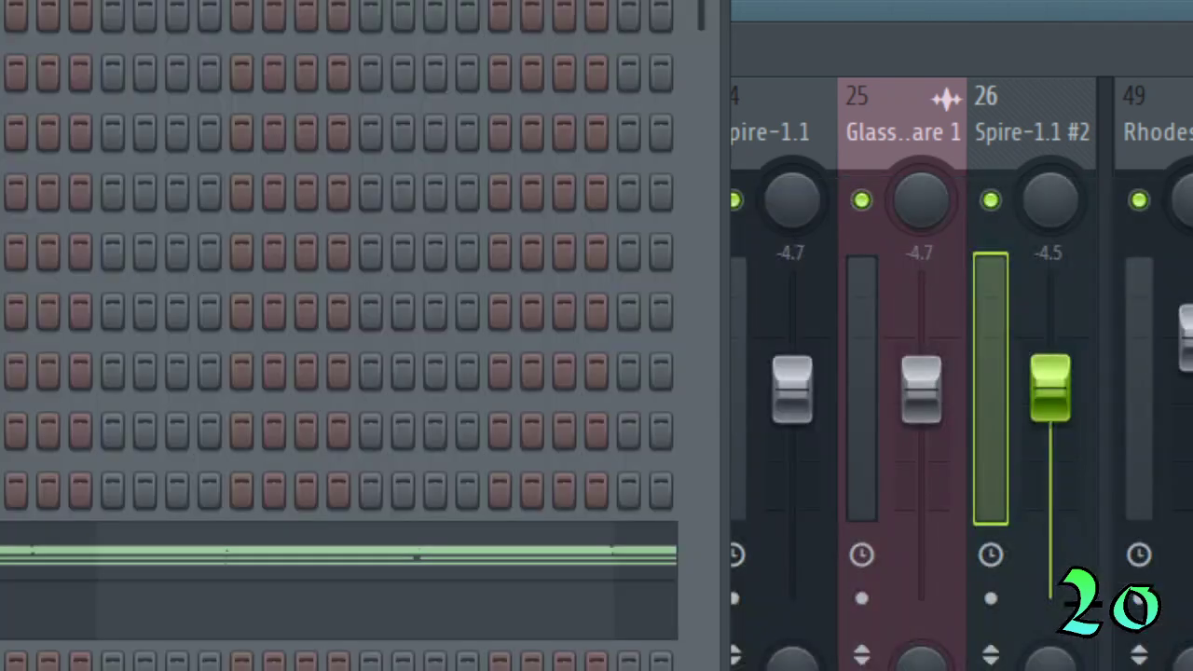
{"action": "scroll", "coordinate": [354, 335], "scroll_direction": "up", "scroll_amount": 5}
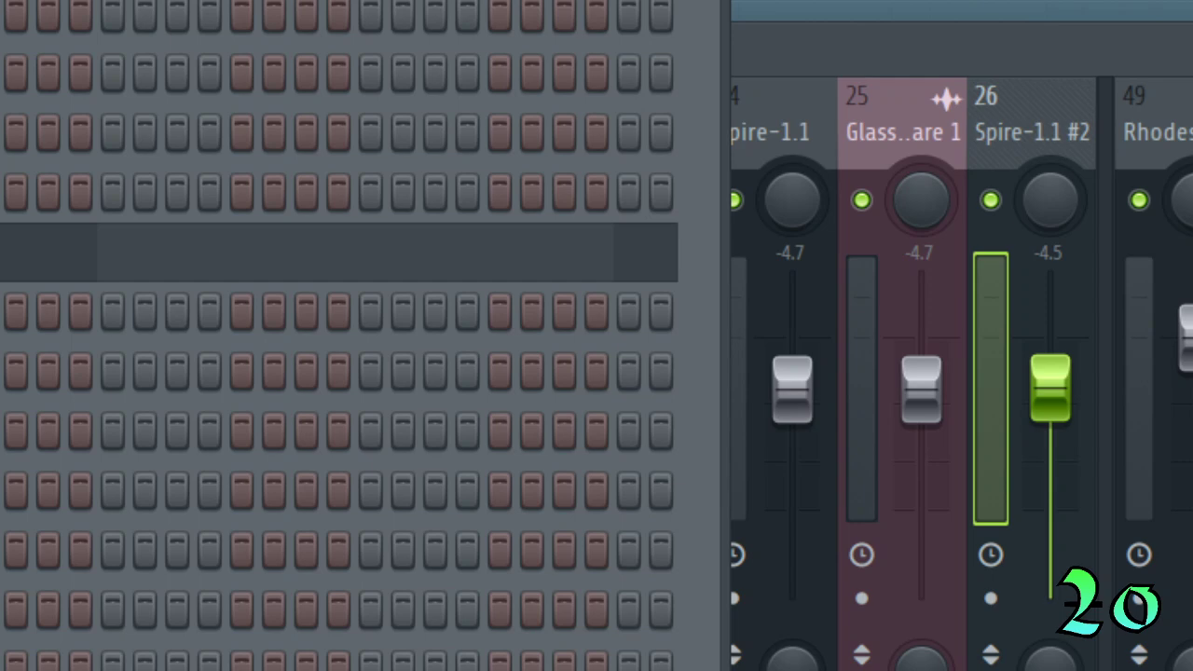
{"action": "key", "text": "F9"}
{"action": "scroll", "coordinate": [548, 372], "scroll_direction": "right", "scroll_amount": 6}
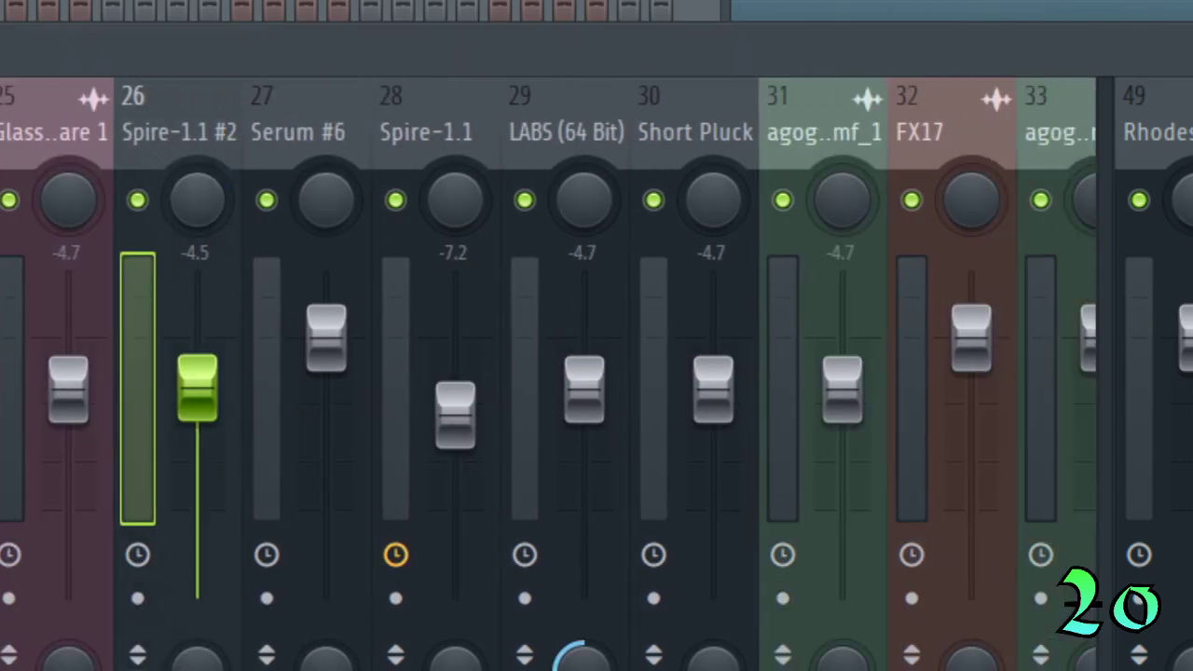
{"action": "left_click", "coordinate": [1191, 233]}
{"action": "left_click_drag", "start_coordinate": [65, 0], "coordinate": [661, 241]}
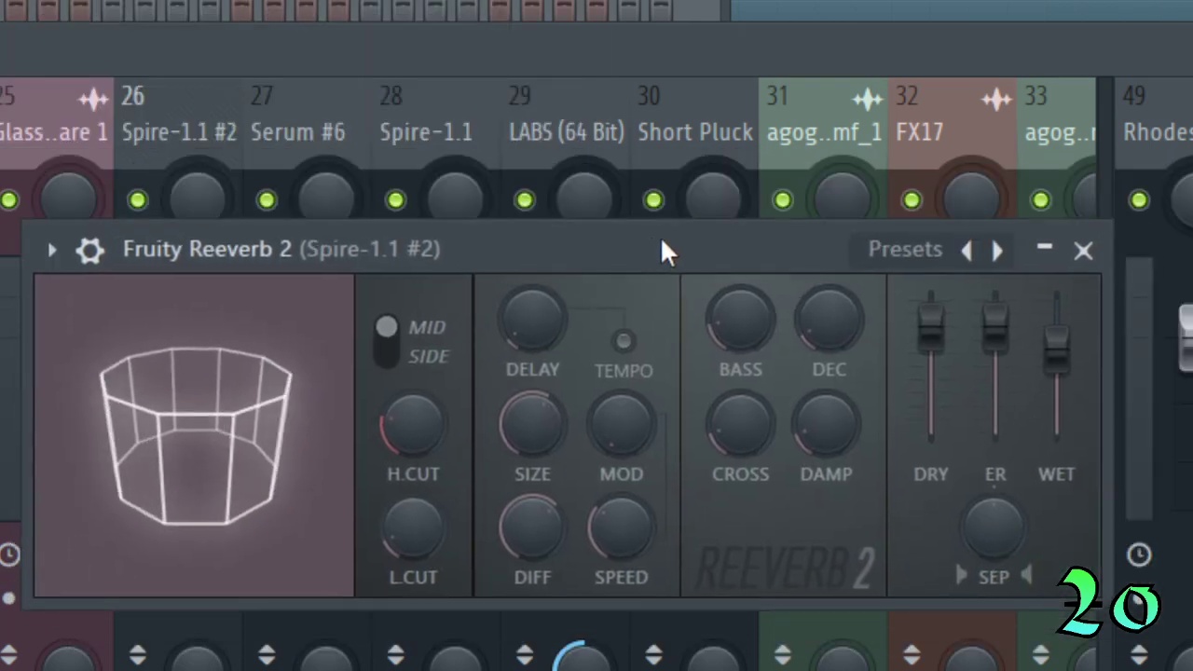
{"action": "left_click", "coordinate": [1083, 250]}
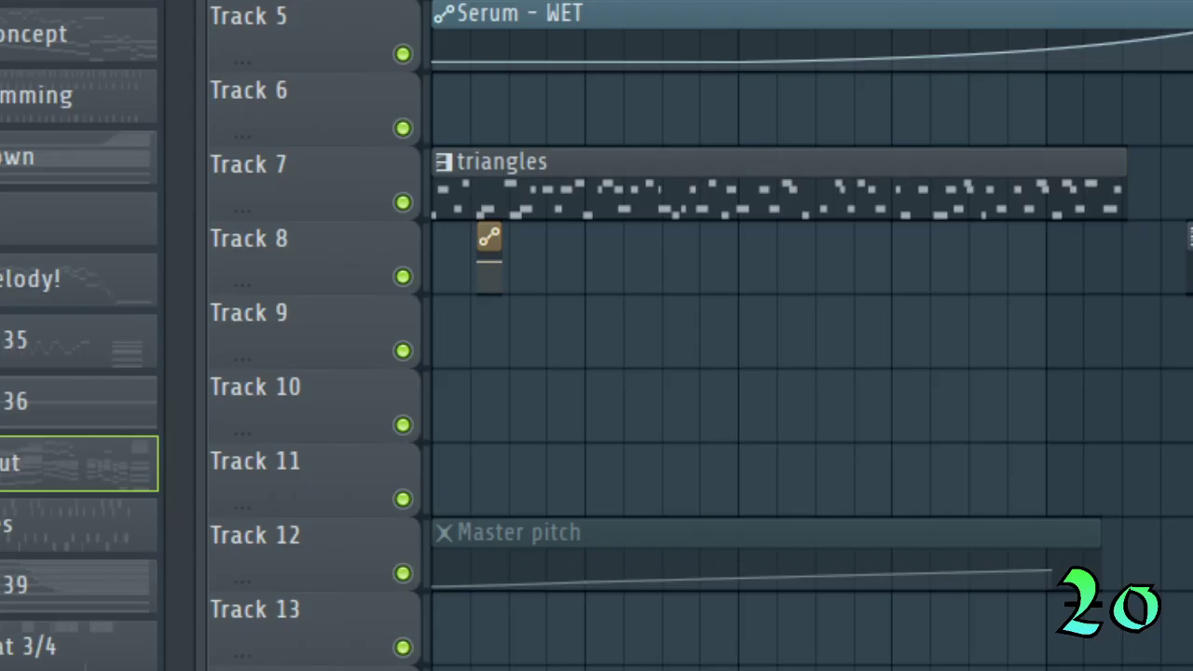
{"action": "scroll", "coordinate": [807, 335], "scroll_direction": "down", "scroll_amount": 5}
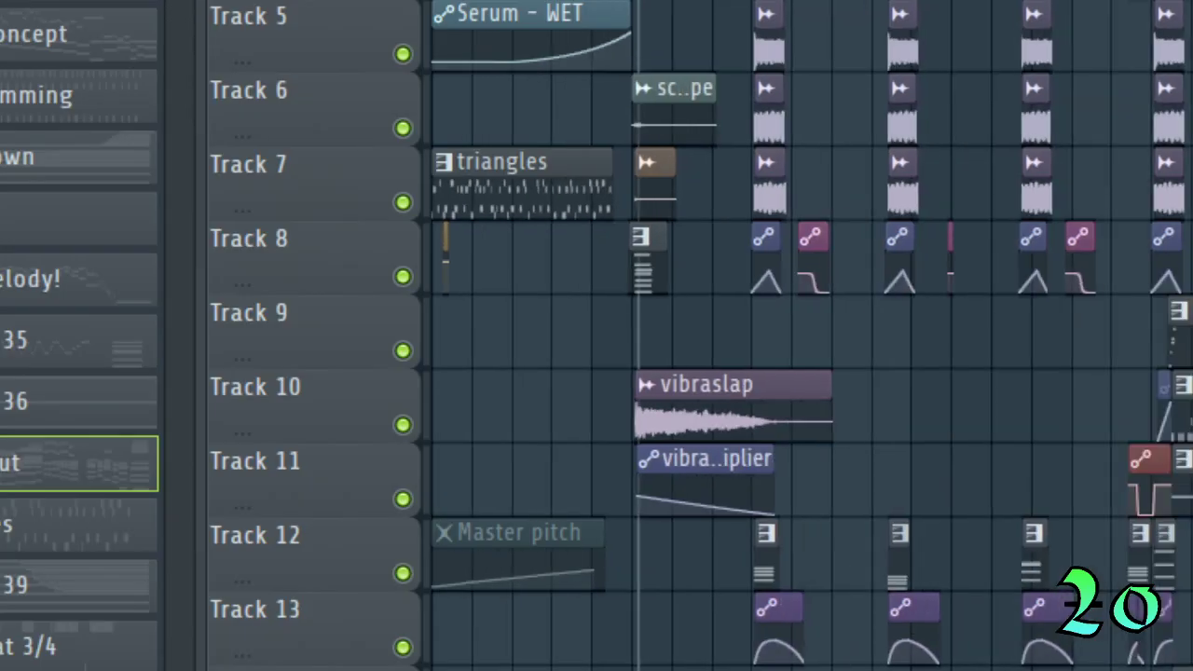
{"action": "scroll", "coordinate": [807, 335], "scroll_direction": "up", "scroll_amount": 3}
{"action": "scroll", "coordinate": [807, 336], "scroll_direction": "up", "scroll_amount": 1}
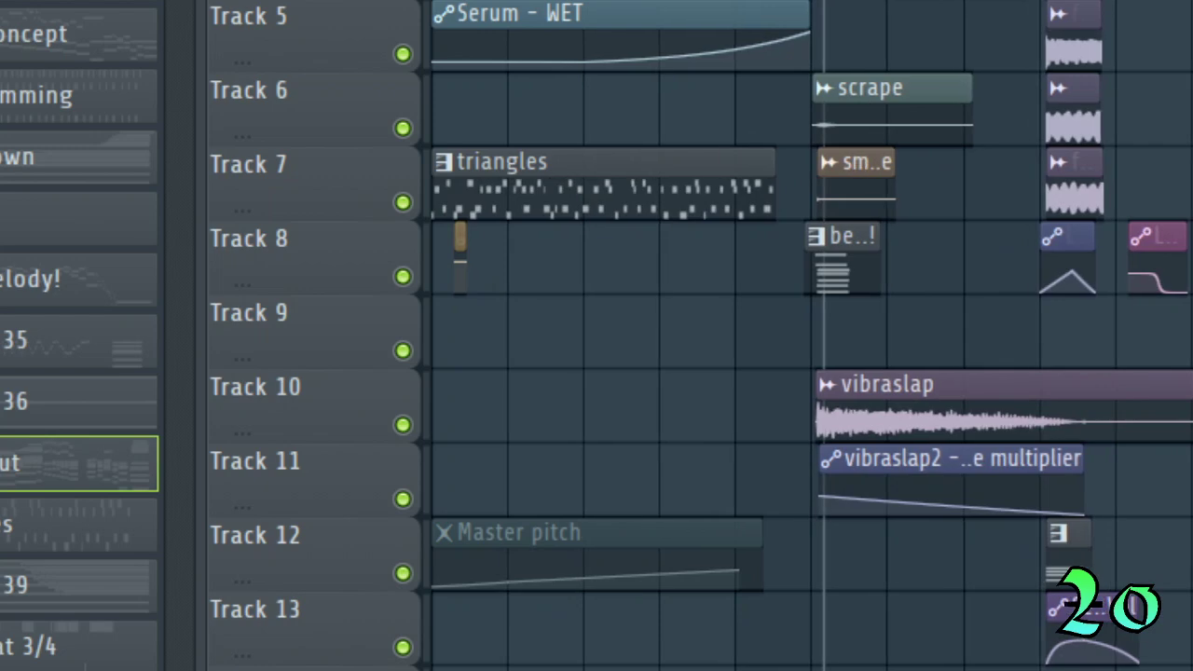
Look over the playlist from the vibraslap clip through the repeated audio stabs to the start of the primary beat.
{"action": "scroll", "coordinate": [807, 335], "scroll_direction": "down", "scroll_amount": 4}
{"action": "scroll", "coordinate": [806, 336], "scroll_direction": "up", "scroll_amount": 1}
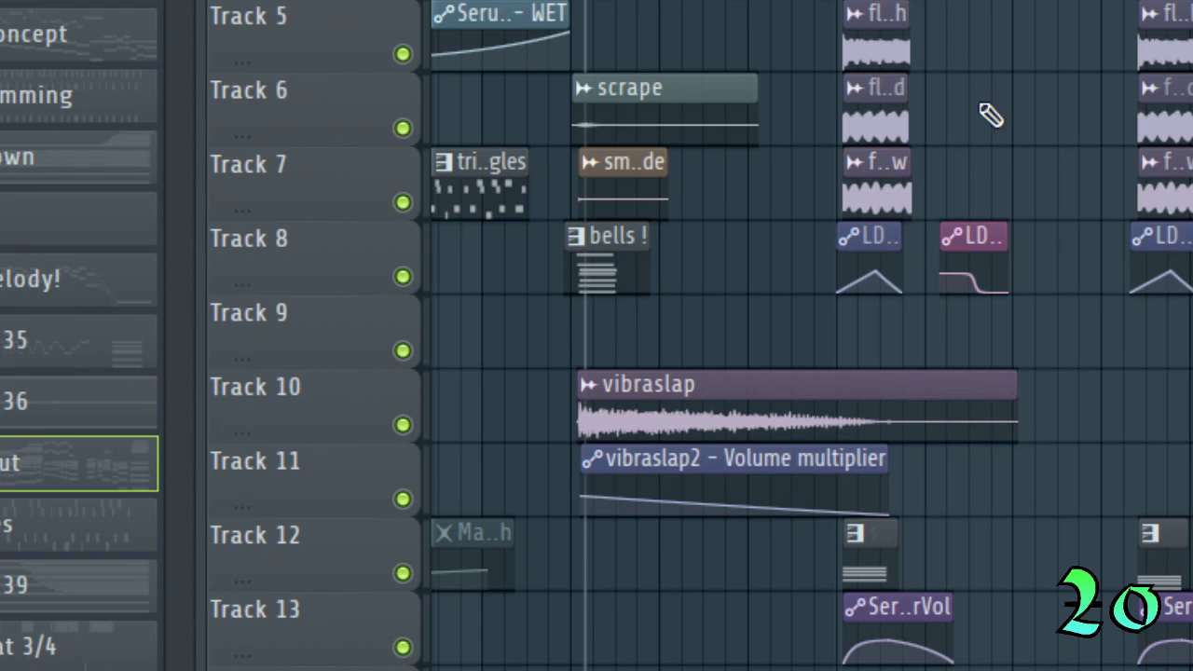
{"action": "scroll", "coordinate": [807, 335], "scroll_direction": "right", "scroll_amount": 3}
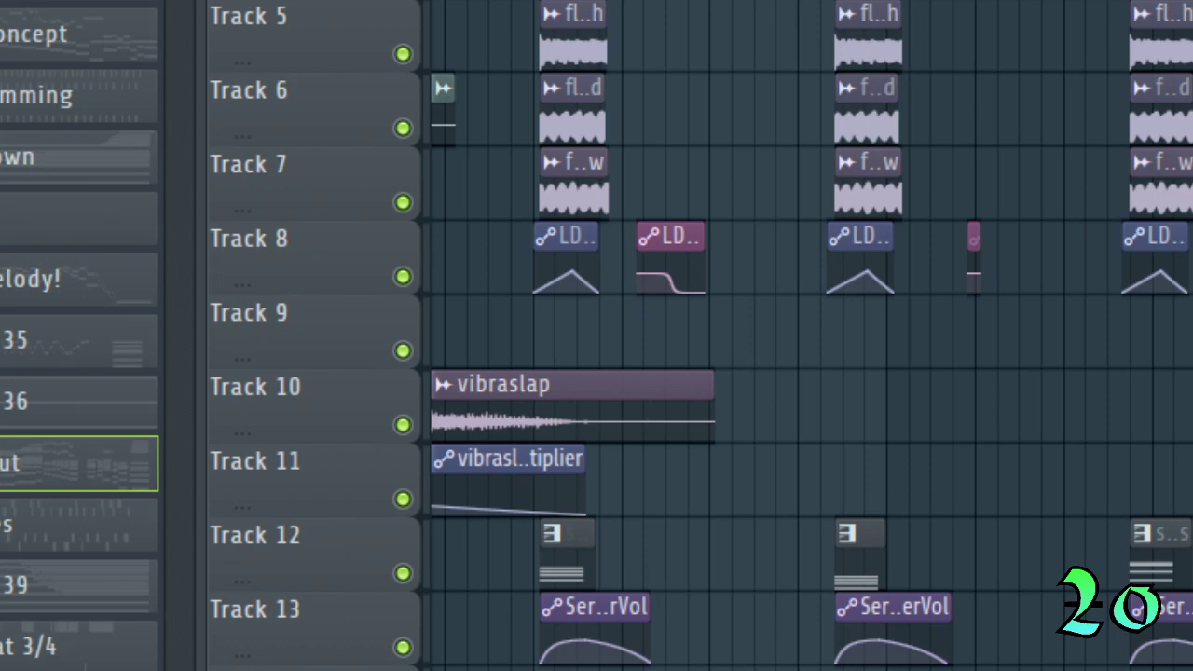
{"action": "scroll", "coordinate": [806, 335], "scroll_direction": "left", "scroll_amount": 2}
{"action": "scroll", "coordinate": [807, 335], "scroll_direction": "right", "scroll_amount": 14}
{"action": "scroll", "coordinate": [807, 335], "scroll_direction": "left", "scroll_amount": 6}
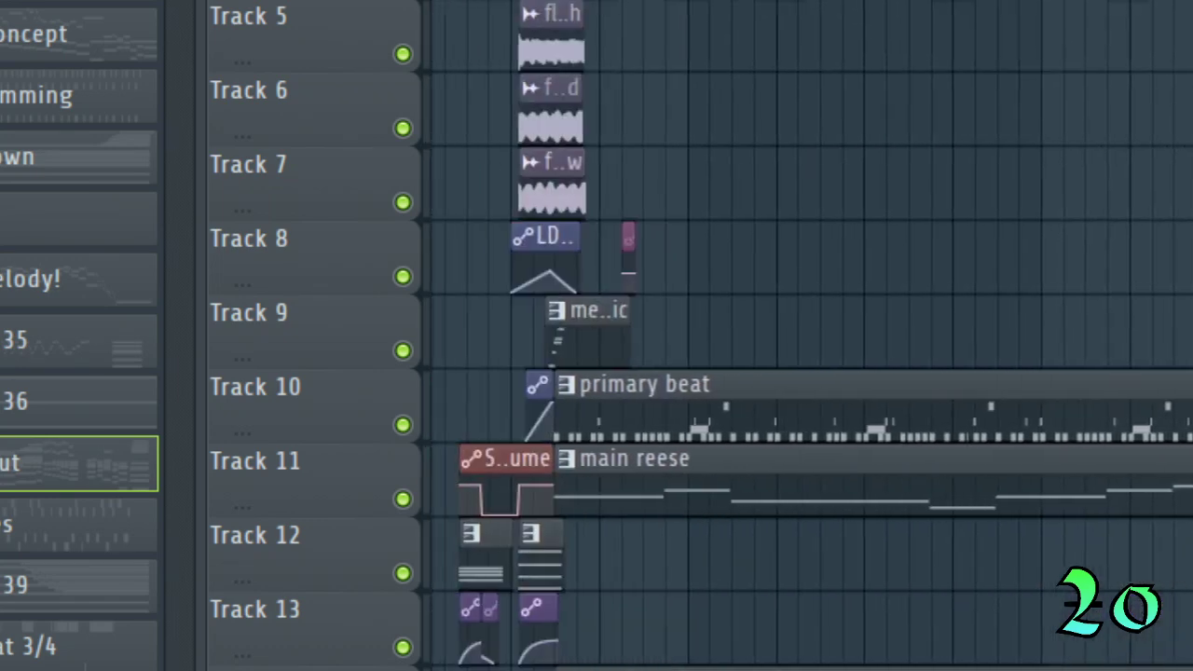
Examine the melody section and its automation clips up to the transition into the solo kick patterns.
{"action": "scroll", "coordinate": [807, 336], "scroll_direction": "right", "scroll_amount": 10}
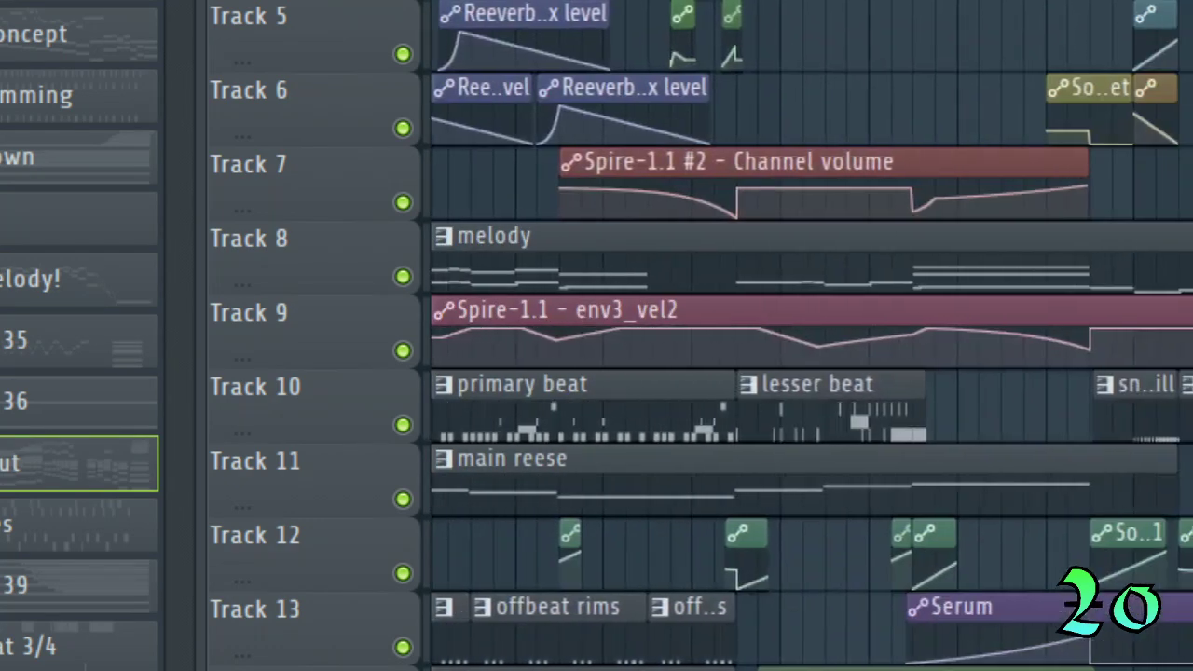
{"action": "scroll", "coordinate": [807, 335], "scroll_direction": "right", "scroll_amount": 5}
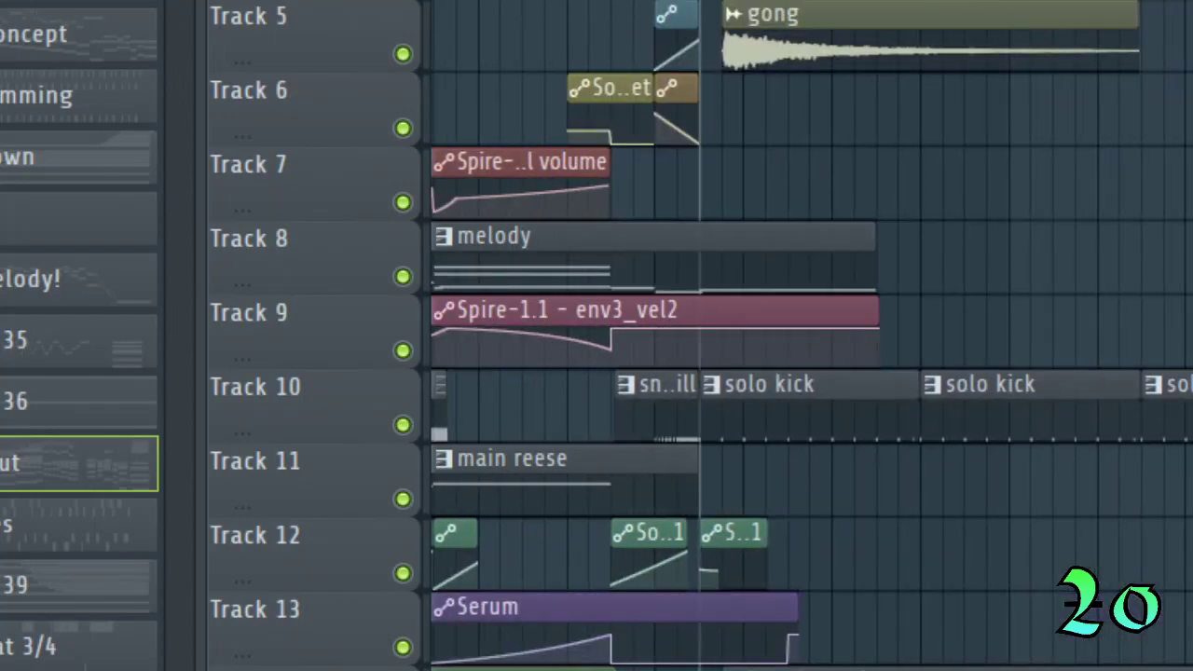
{"action": "scroll", "coordinate": [807, 335], "scroll_direction": "left", "scroll_amount": 5}
{"action": "scroll", "coordinate": [807, 335], "scroll_direction": "right", "scroll_amount": 6}
{"action": "scroll", "coordinate": [807, 335], "scroll_direction": "left", "scroll_amount": 1}
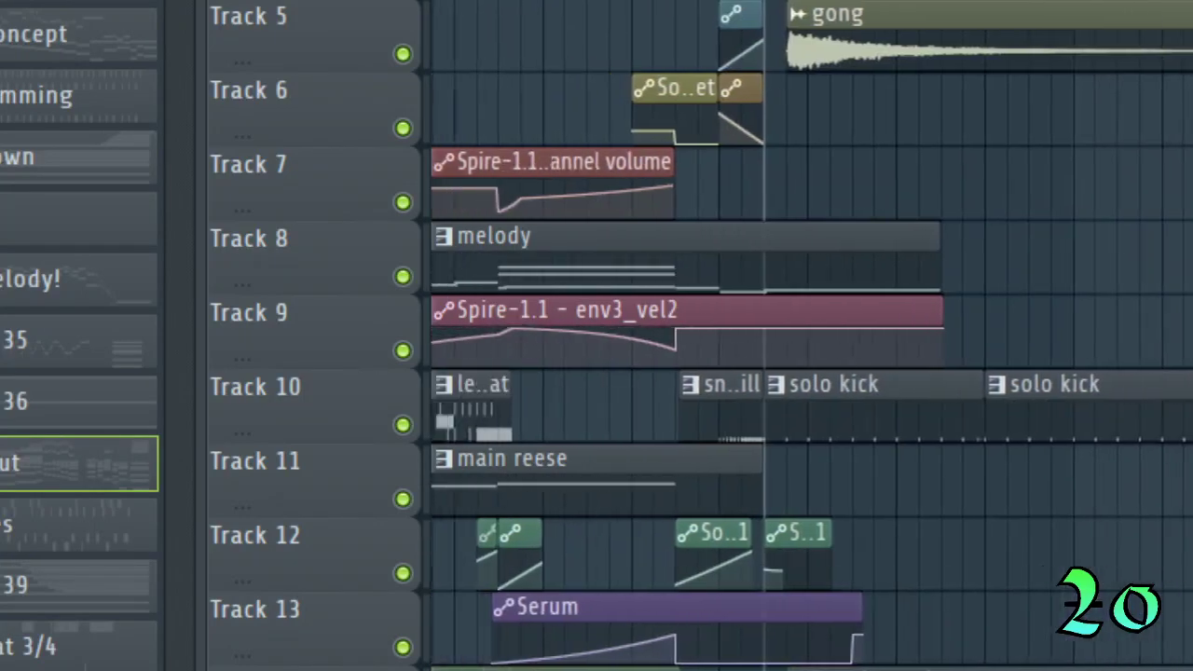
{"action": "scroll", "coordinate": [806, 335], "scroll_direction": "left", "scroll_amount": 5}
{"action": "scroll", "coordinate": [807, 336], "scroll_direction": "right", "scroll_amount": 4}
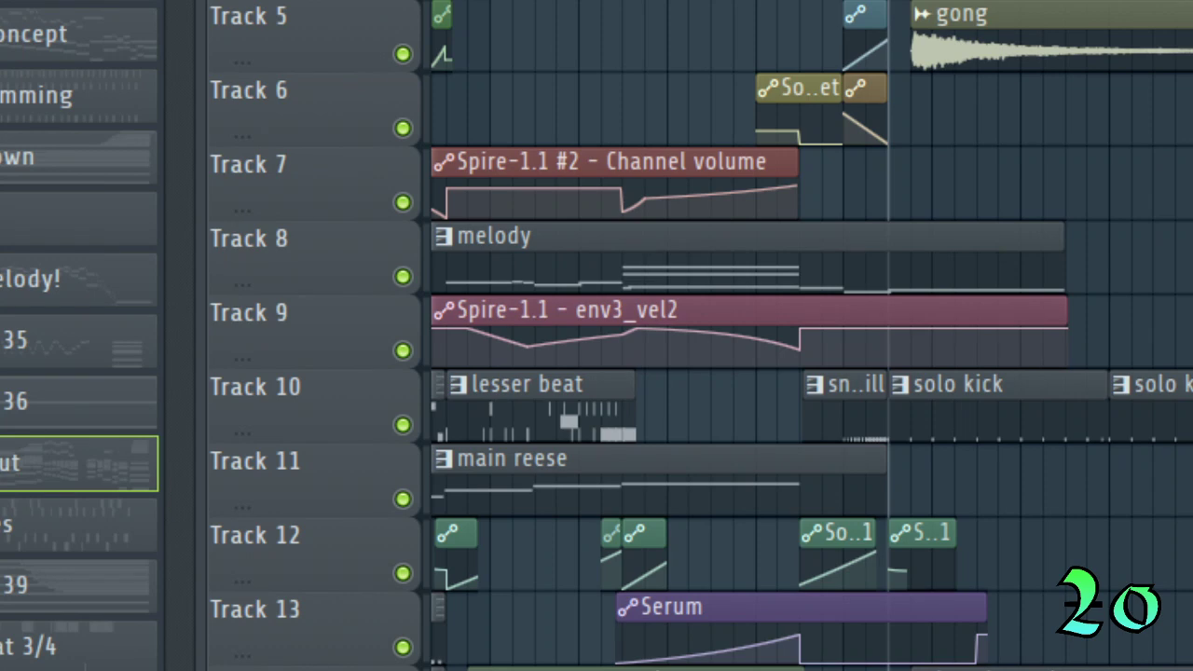
{"action": "scroll", "coordinate": [807, 336], "scroll_direction": "left", "scroll_amount": 5}
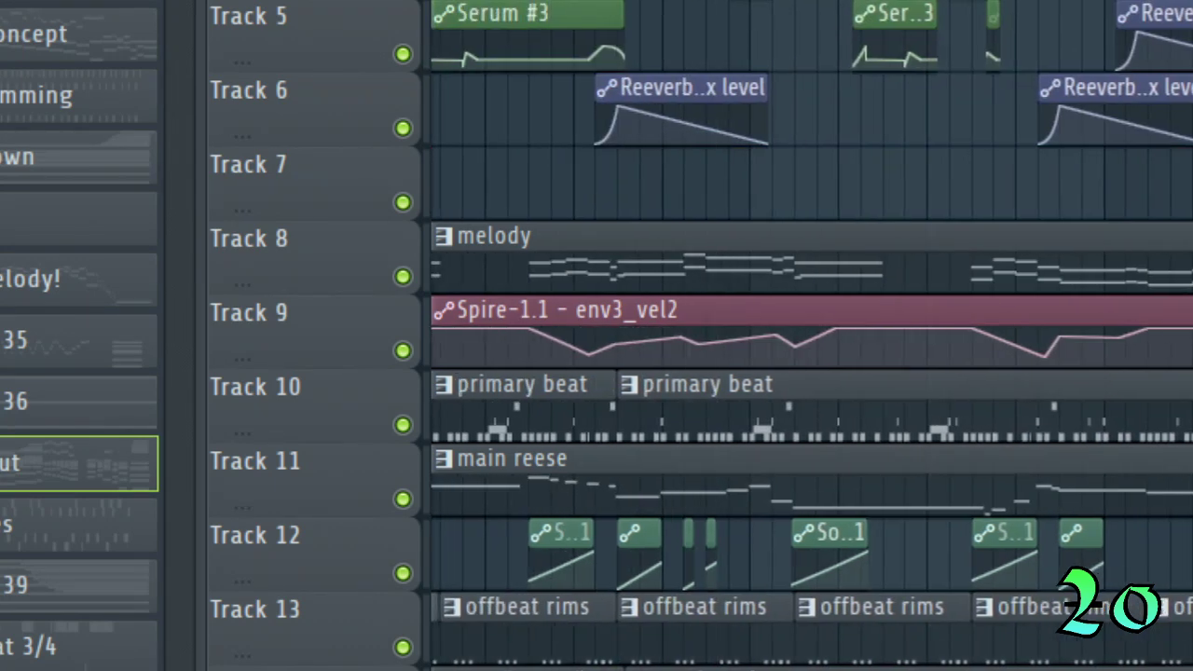
{"action": "scroll", "coordinate": [807, 336], "scroll_direction": "right", "scroll_amount": 15}
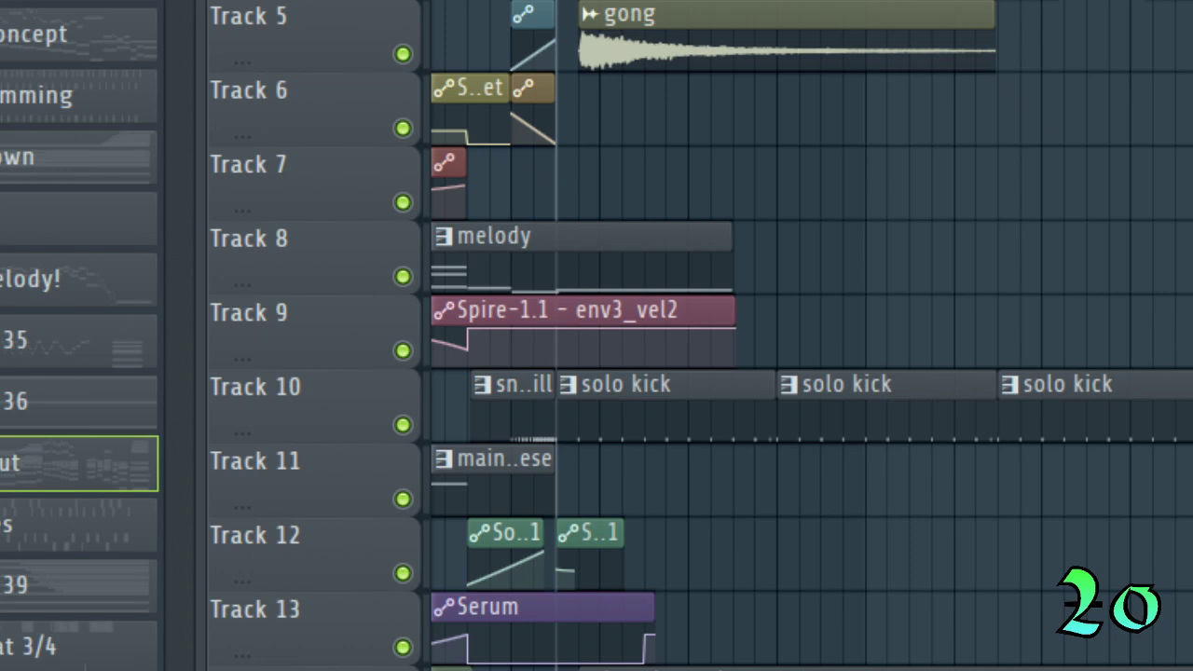
Solo Track 10, audition the solo kick patterns twice from the playhead and unsolo the track.
{"action": "right_click", "coordinate": [403, 424]}
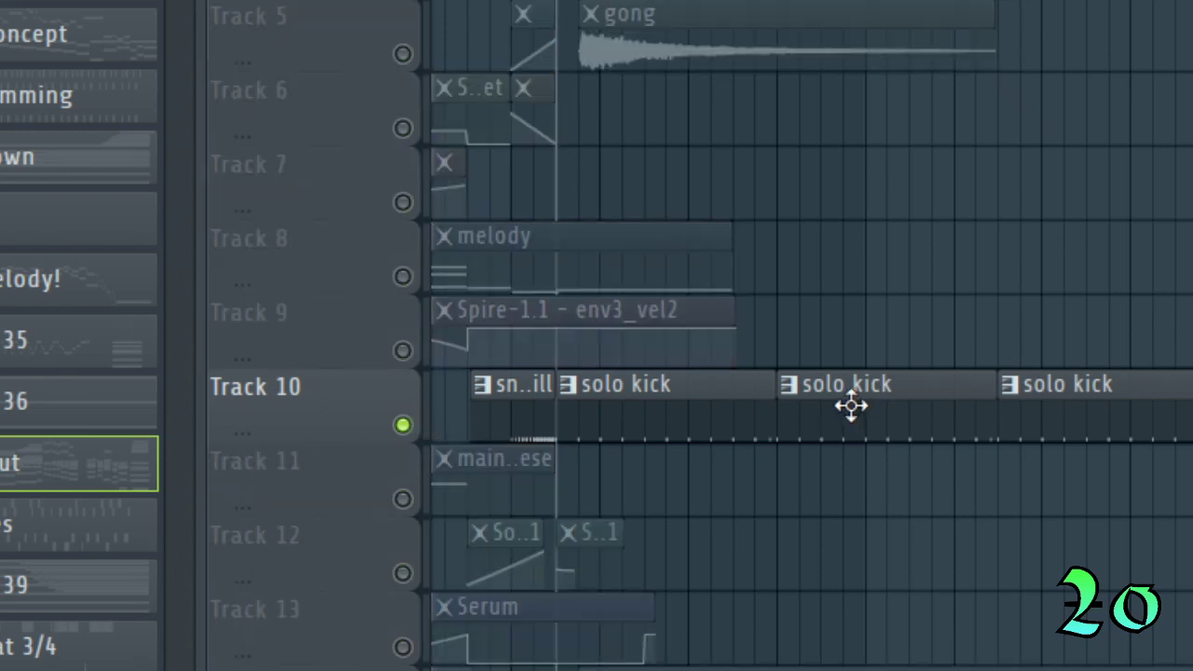
{"action": "key", "text": "space"}
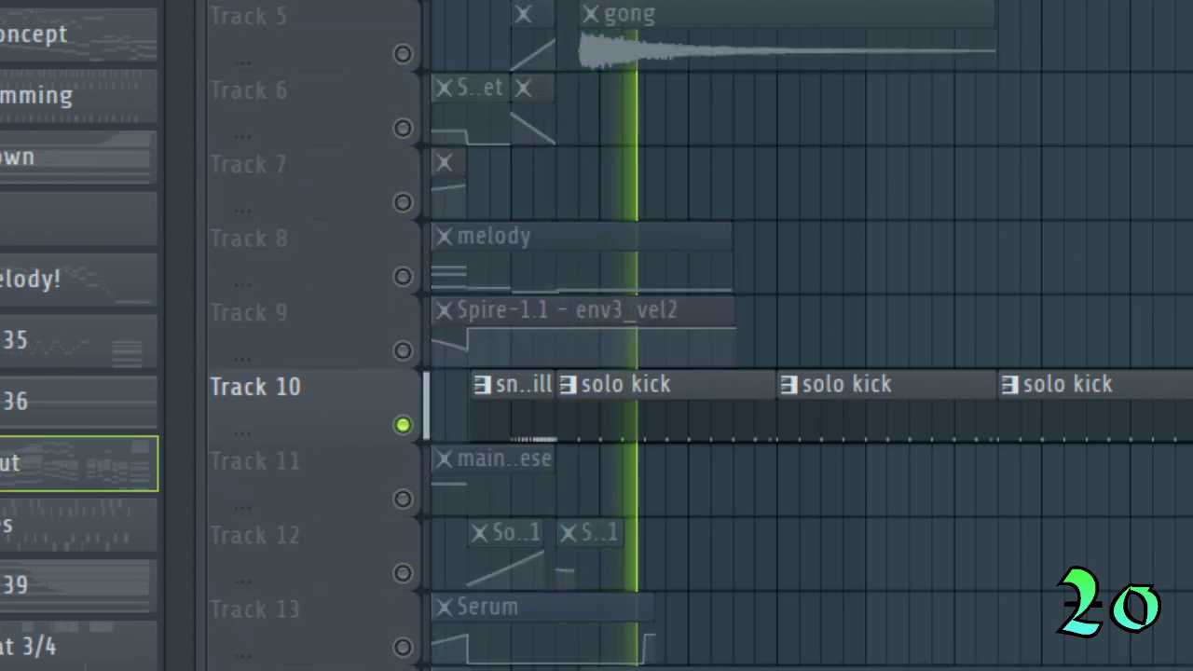
{"action": "key", "text": "space"}
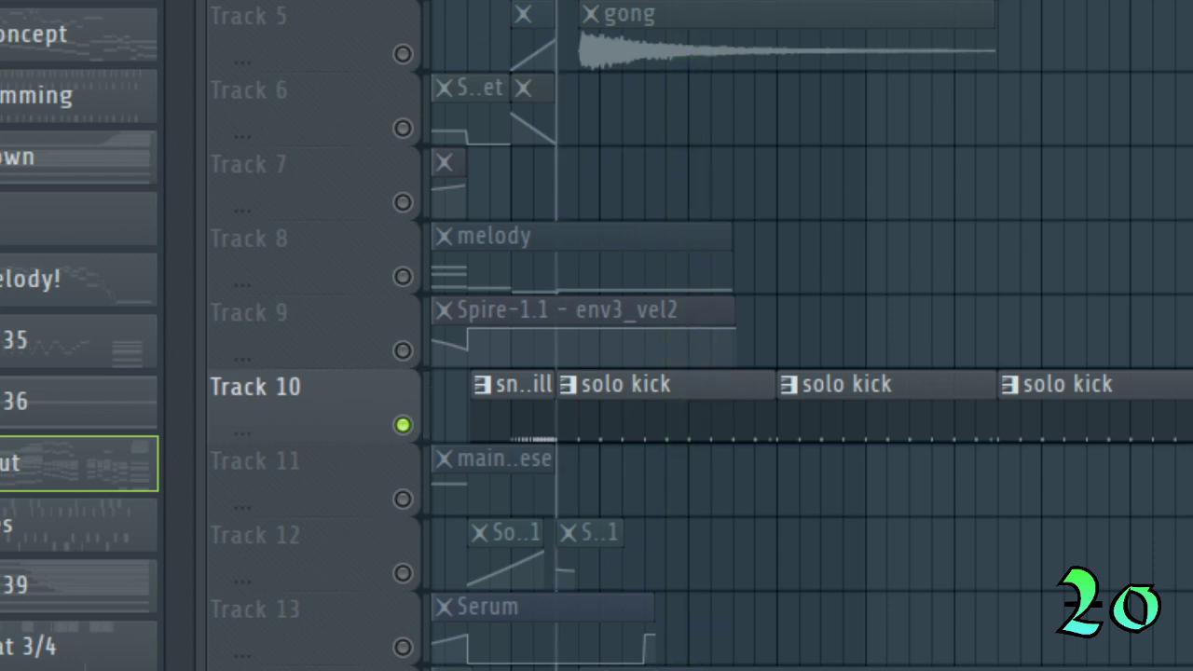
{"action": "key", "text": "space"}
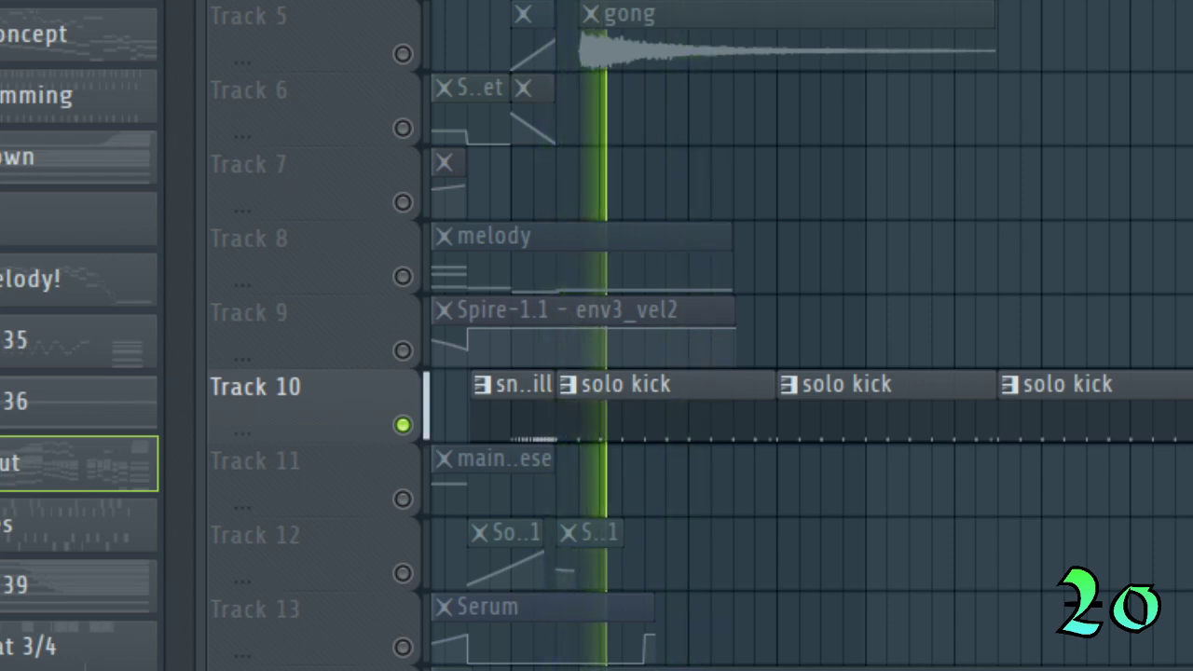
{"action": "key", "text": "space"}
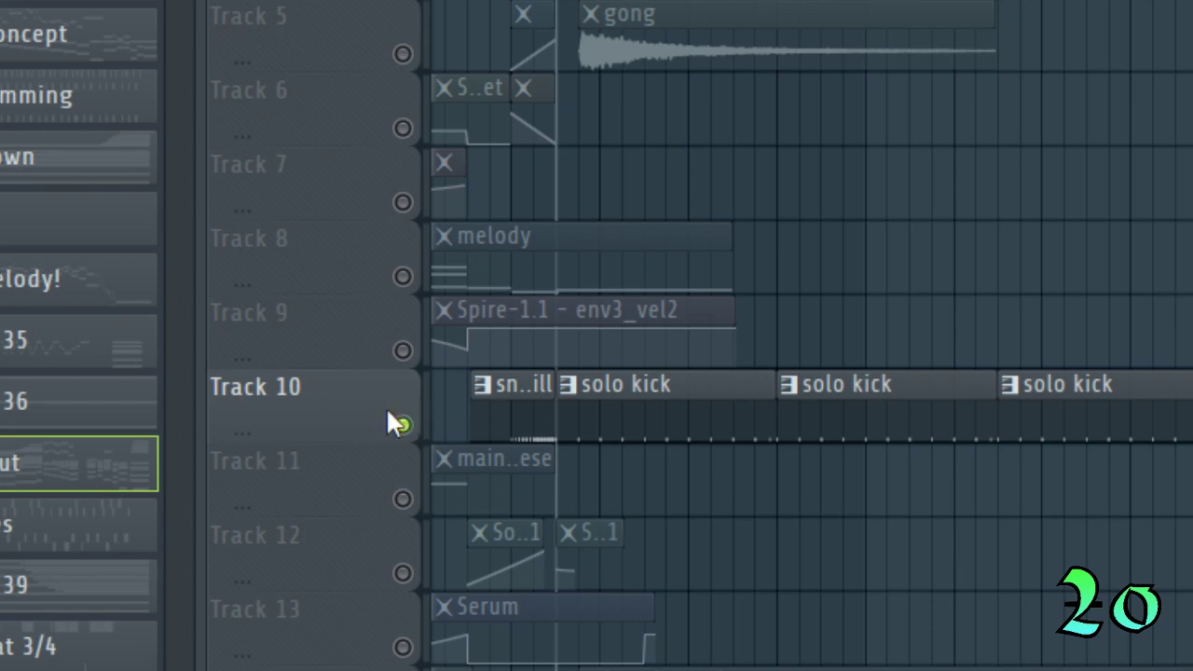
{"action": "left_click", "coordinate": [401, 425], "text": "ctrl"}
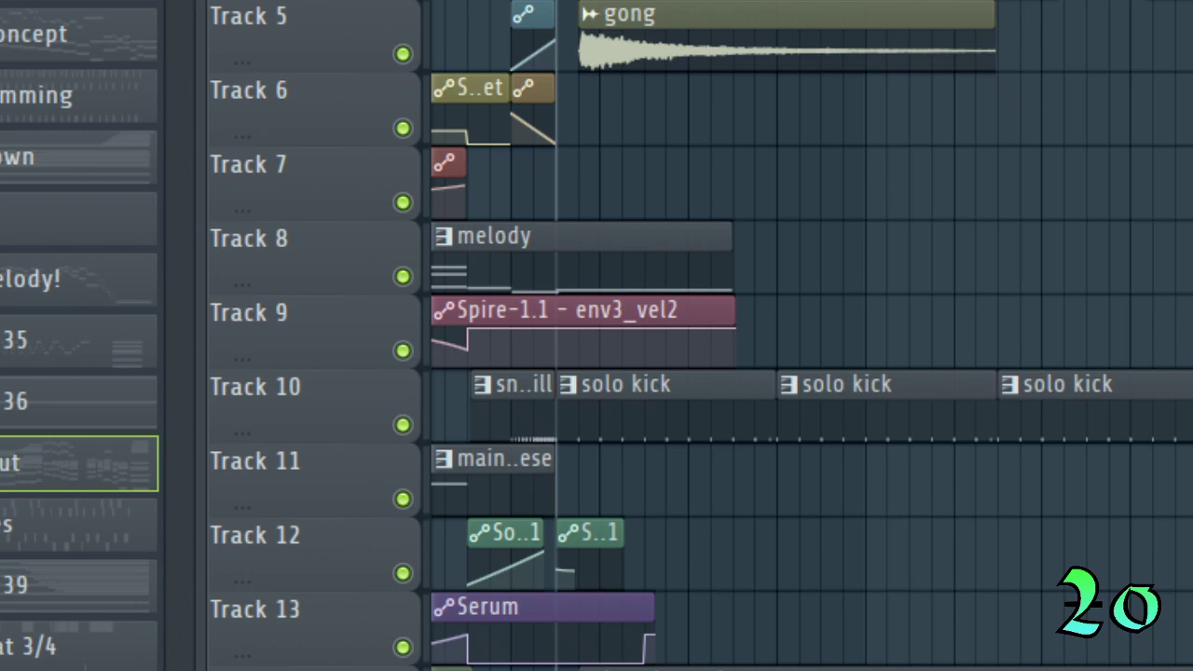
Examine the clips around the gong and solo kick passage, from the end of the melody to the following section.
{"action": "scroll", "coordinate": [811, 336], "scroll_direction": "left", "scroll_amount": 2}
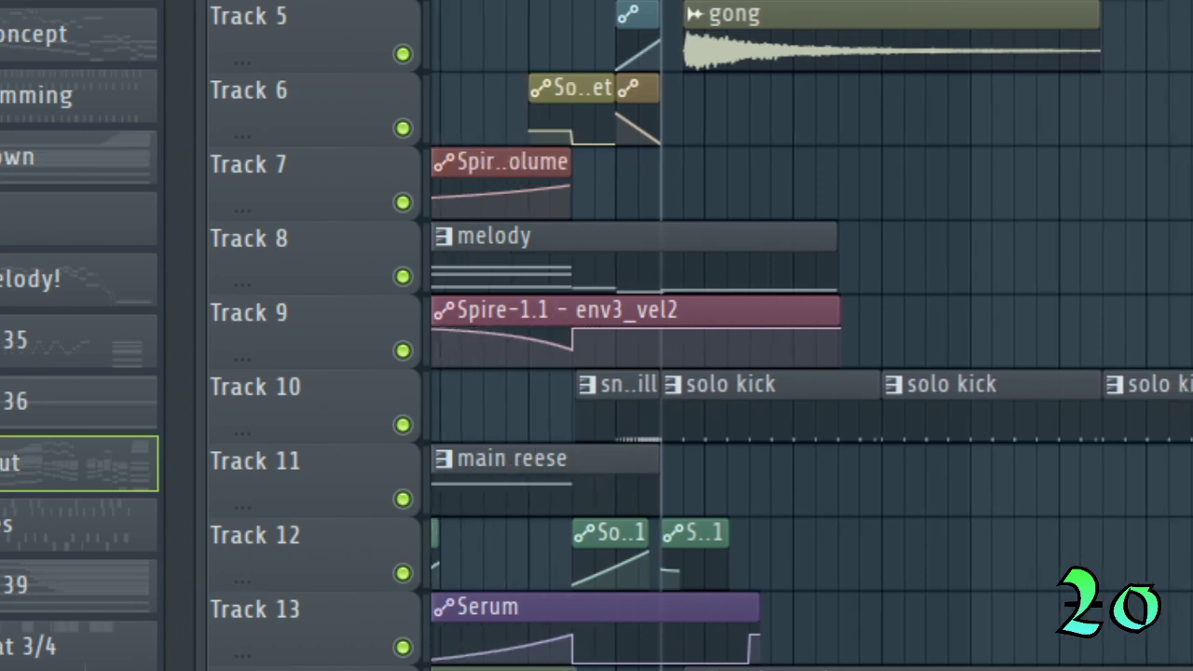
{"action": "scroll", "coordinate": [811, 335], "scroll_direction": "right", "scroll_amount": 3}
{"action": "scroll", "coordinate": [811, 335], "scroll_direction": "right", "scroll_amount": 1}
{"action": "scroll", "coordinate": [810, 336], "scroll_direction": "left", "scroll_amount": 3}
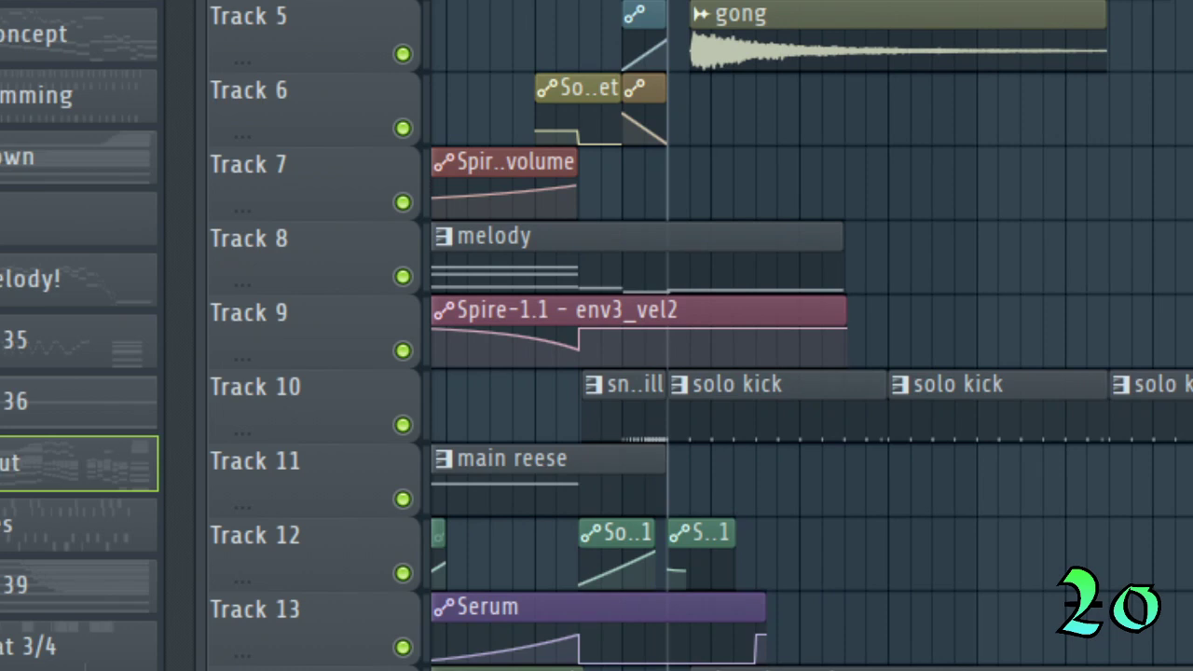
{"action": "scroll", "coordinate": [811, 336], "scroll_direction": "right", "scroll_amount": 3}
{"action": "scroll", "coordinate": [810, 335], "scroll_direction": "left", "scroll_amount": 2}
{"action": "scroll", "coordinate": [810, 336], "scroll_direction": "right", "scroll_amount": 2}
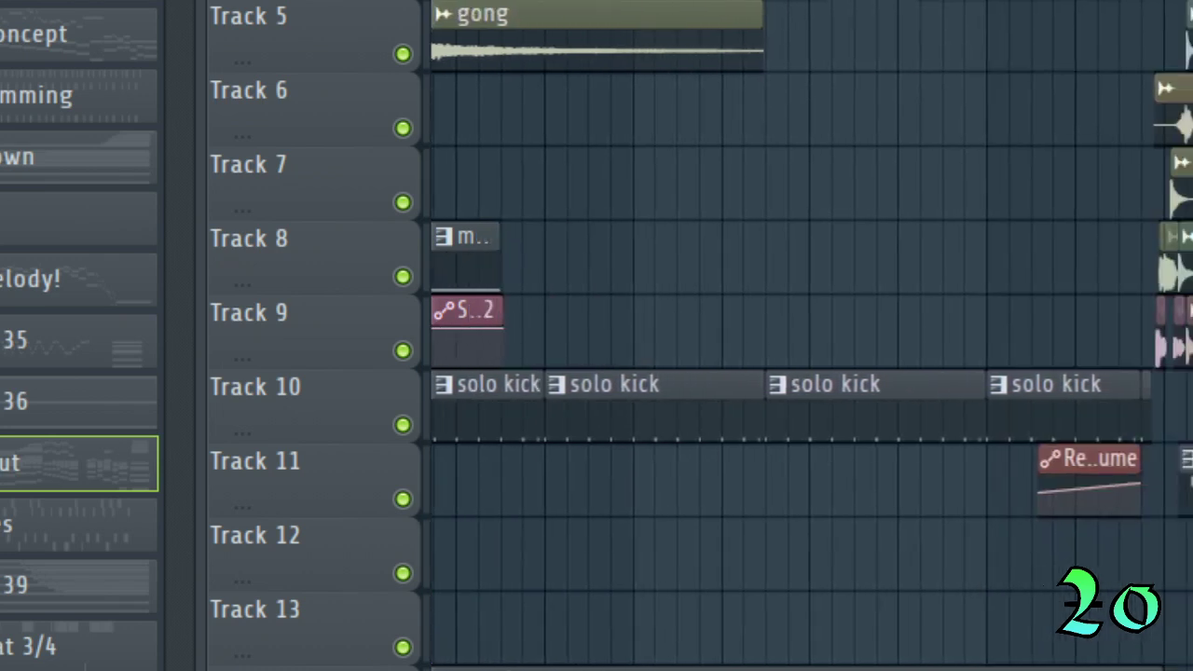
{"action": "scroll", "coordinate": [810, 335], "scroll_direction": "right", "scroll_amount": 3}
{"action": "scroll", "coordinate": [810, 335], "scroll_direction": "left", "scroll_amount": 7}
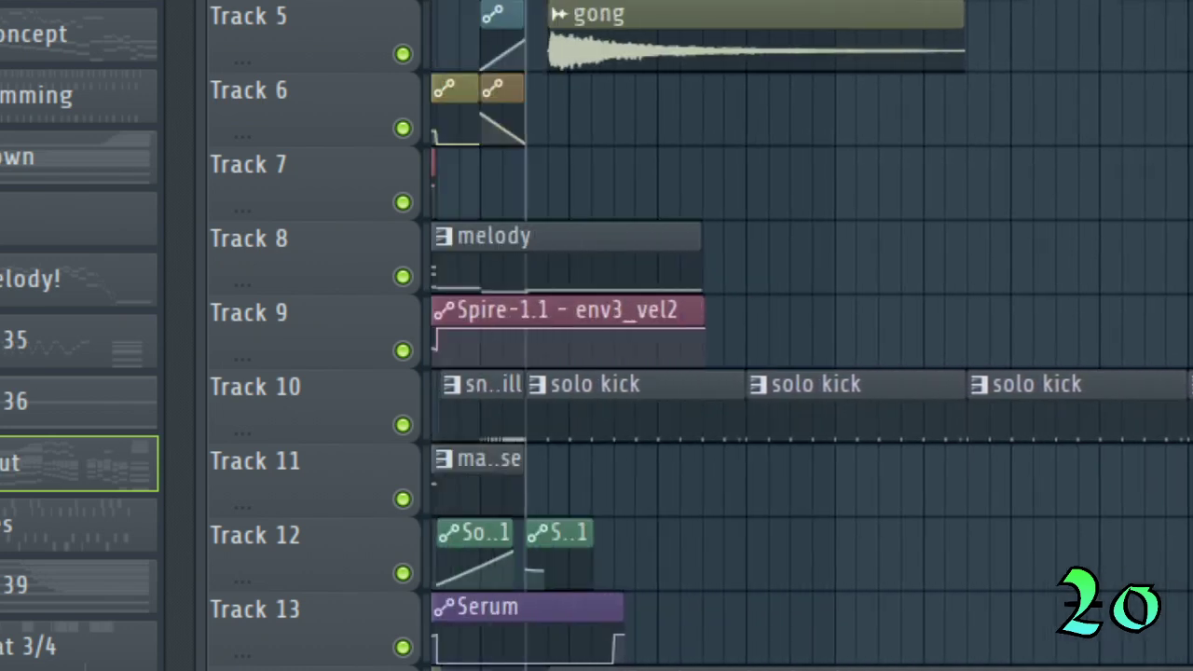
Select the chords (1) pattern, view its notes in the piano roll and channel rack, and return to the playlist.
{"action": "left_click", "coordinate": [80, 302]}
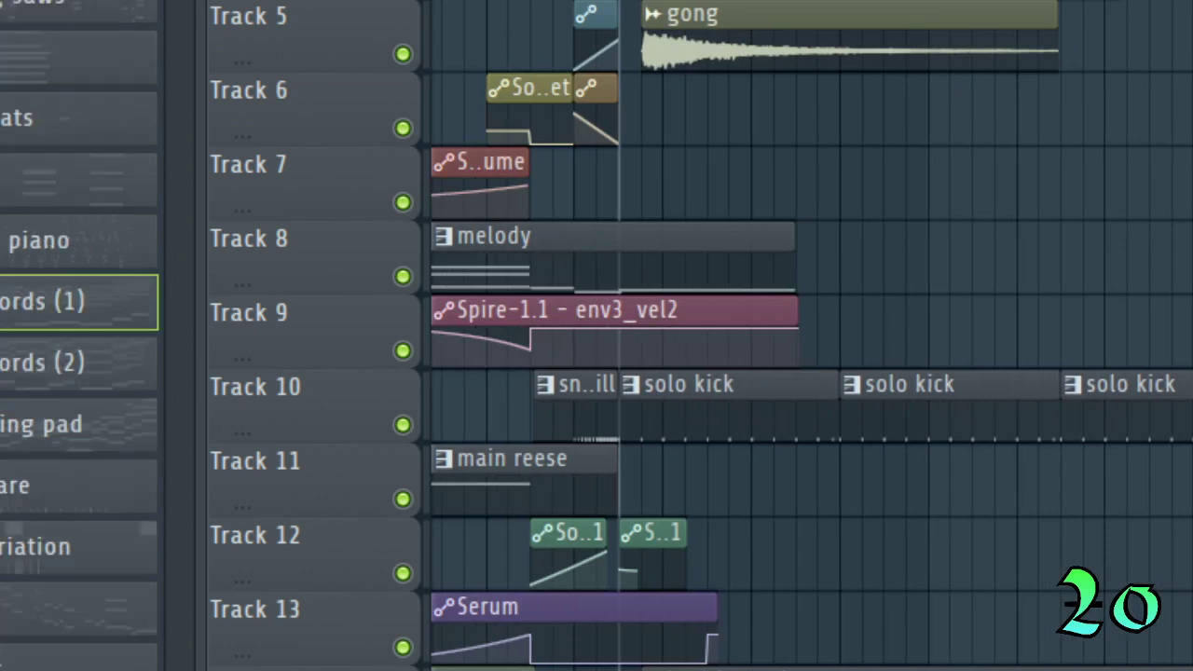
{"action": "key", "text": "F6"}
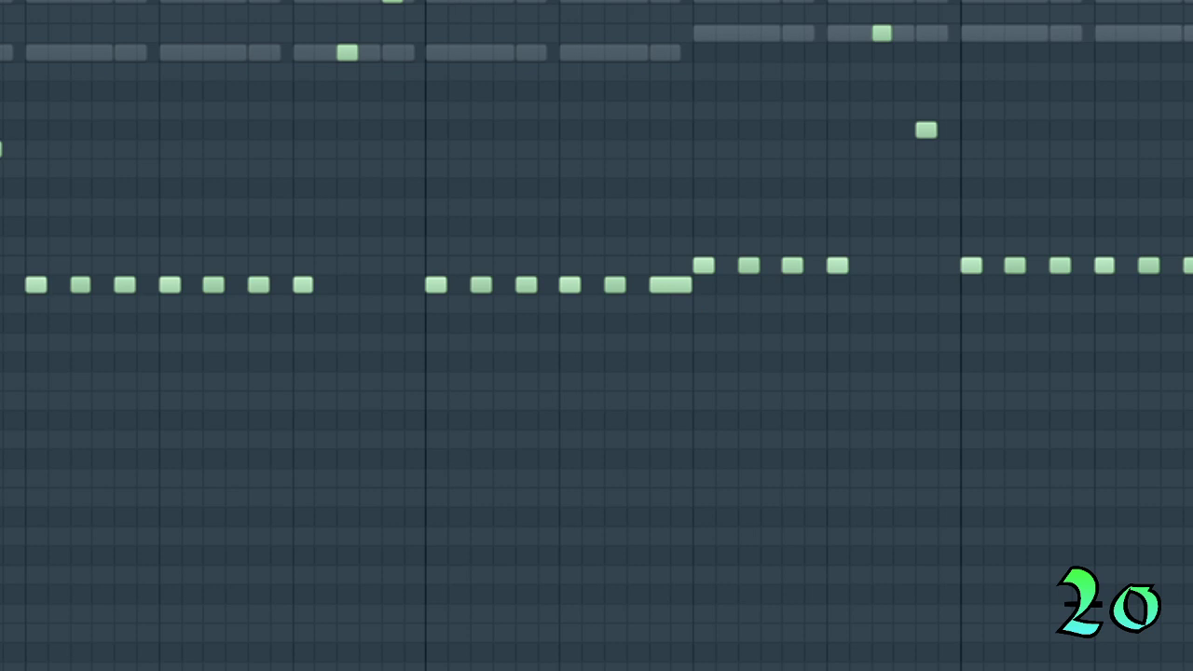
{"action": "scroll", "coordinate": [596, 335], "scroll_direction": "down", "scroll_amount": 3}
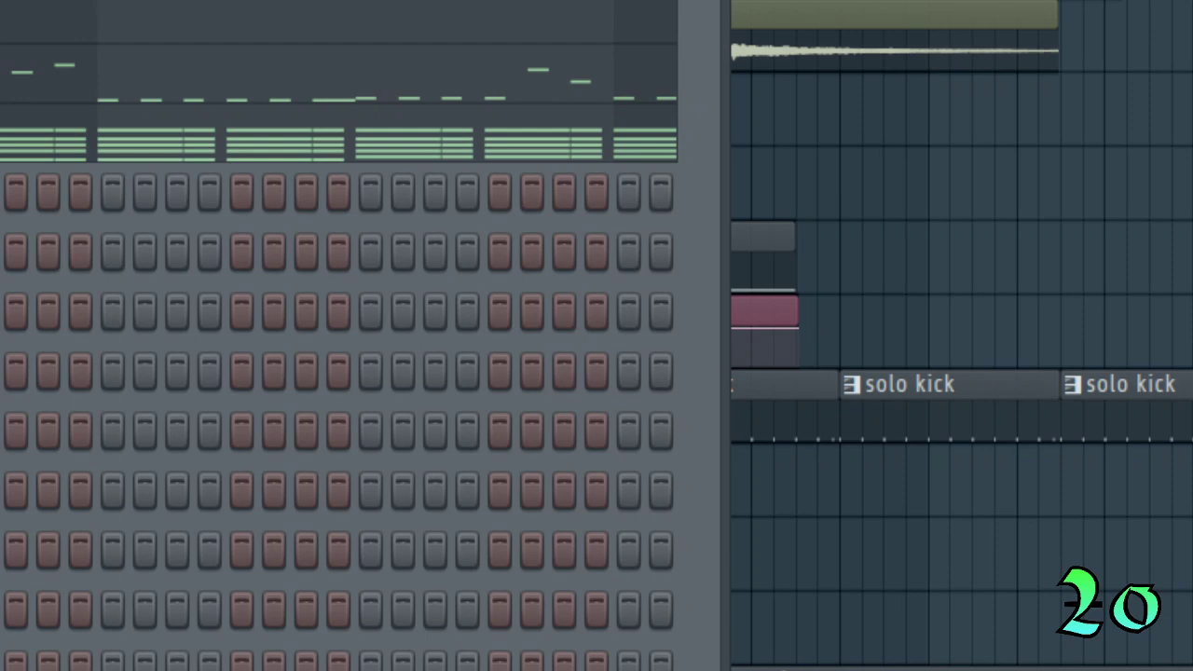
{"action": "key", "text": "F6"}
Go back to the beginning of the song and look over the wider arrangement from the triangles to the solo kick section.
{"action": "scroll", "coordinate": [810, 336], "scroll_direction": "left", "scroll_amount": 5}
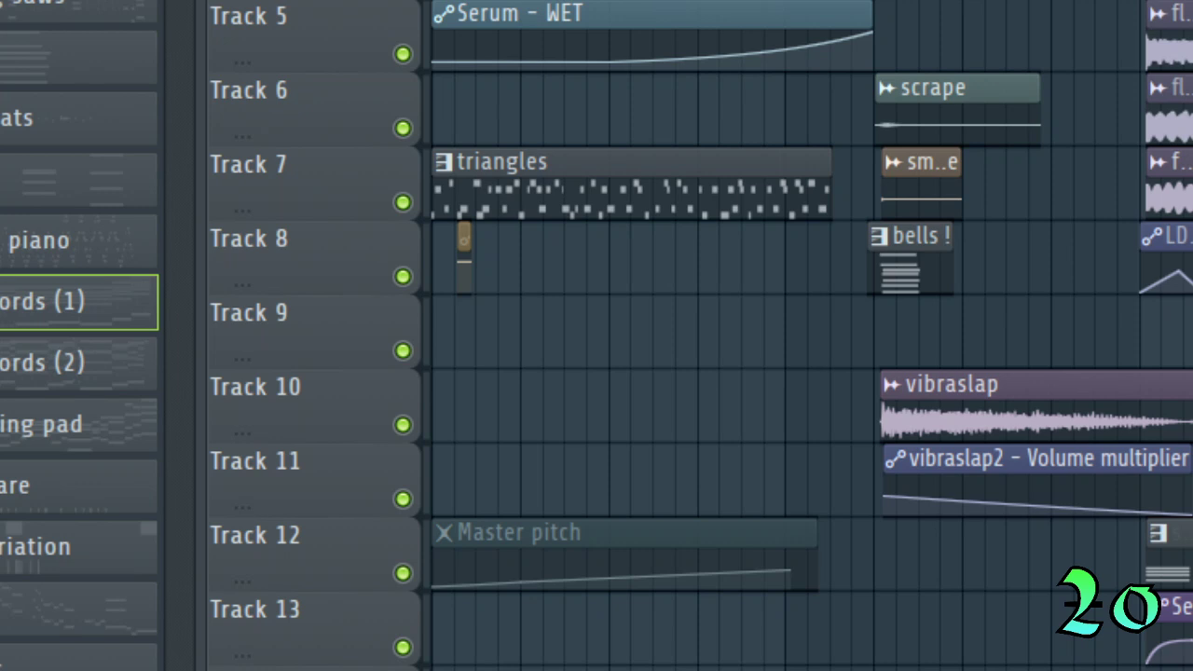
{"action": "scroll", "coordinate": [811, 335], "scroll_direction": "right", "scroll_amount": 1}
{"action": "scroll", "coordinate": [812, 336], "scroll_direction": "left", "scroll_amount": 1}
{"action": "scroll", "coordinate": [812, 336], "scroll_direction": "down", "scroll_amount": 8}
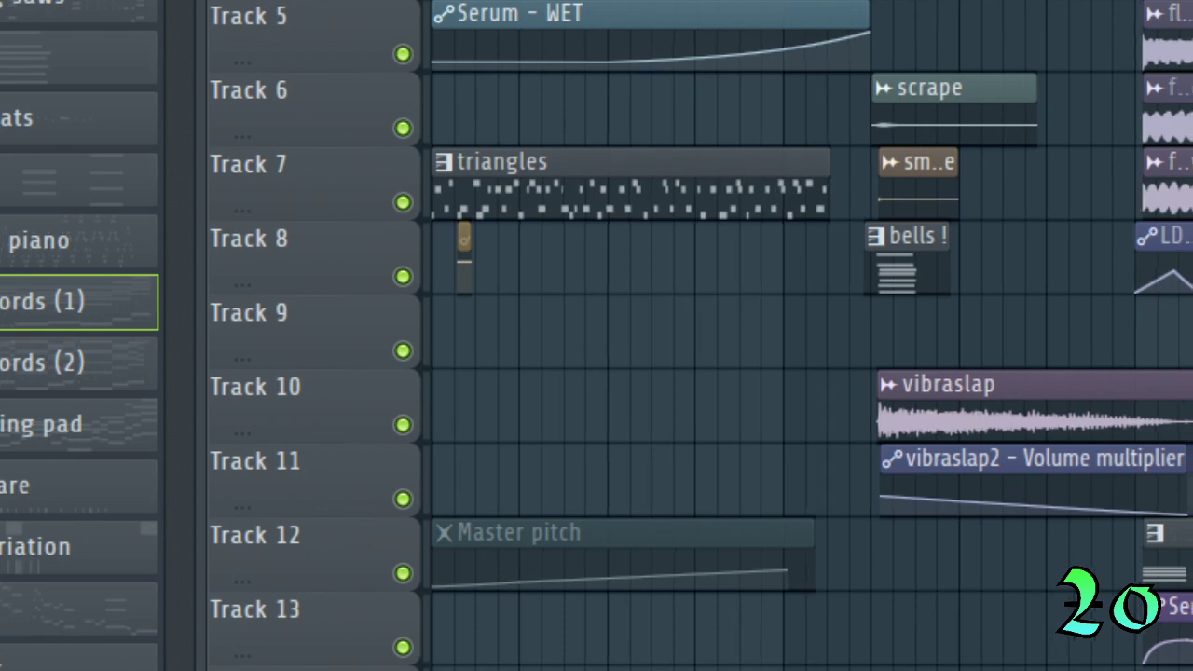
{"action": "scroll", "coordinate": [811, 335], "scroll_direction": "down", "scroll_amount": 8}
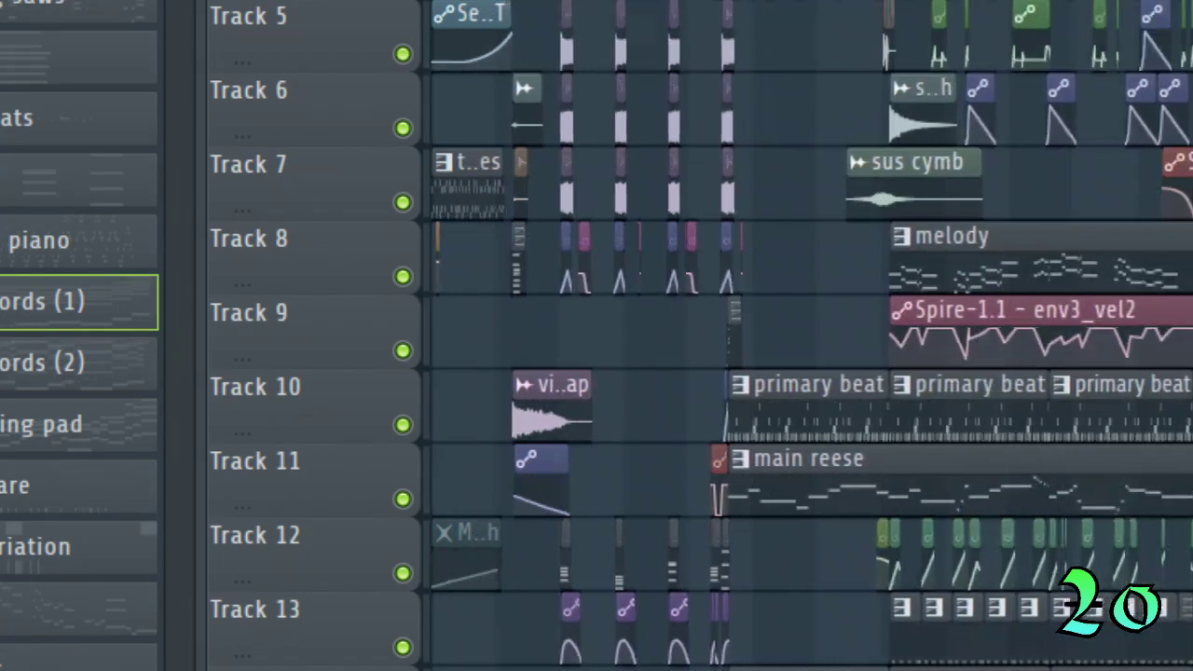
{"action": "scroll", "coordinate": [812, 335], "scroll_direction": "down", "scroll_amount": 6}
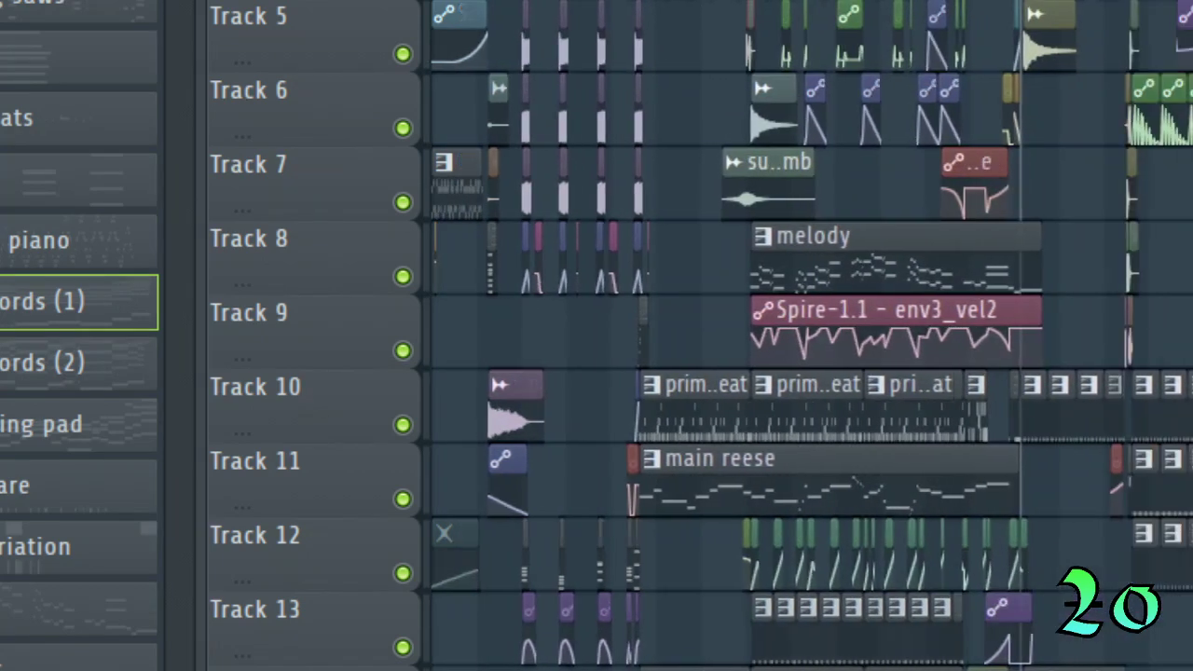
{"action": "scroll", "coordinate": [812, 336], "scroll_direction": "down", "scroll_amount": 1}
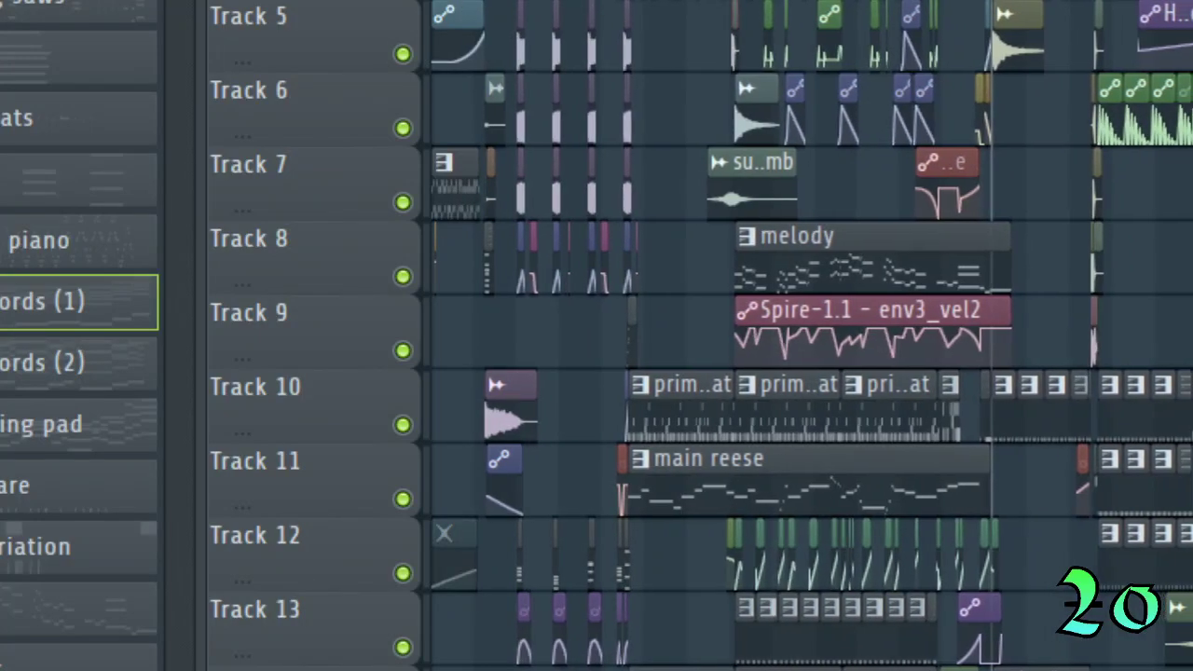
{"action": "scroll", "coordinate": [812, 335], "scroll_direction": "up", "scroll_amount": 1}
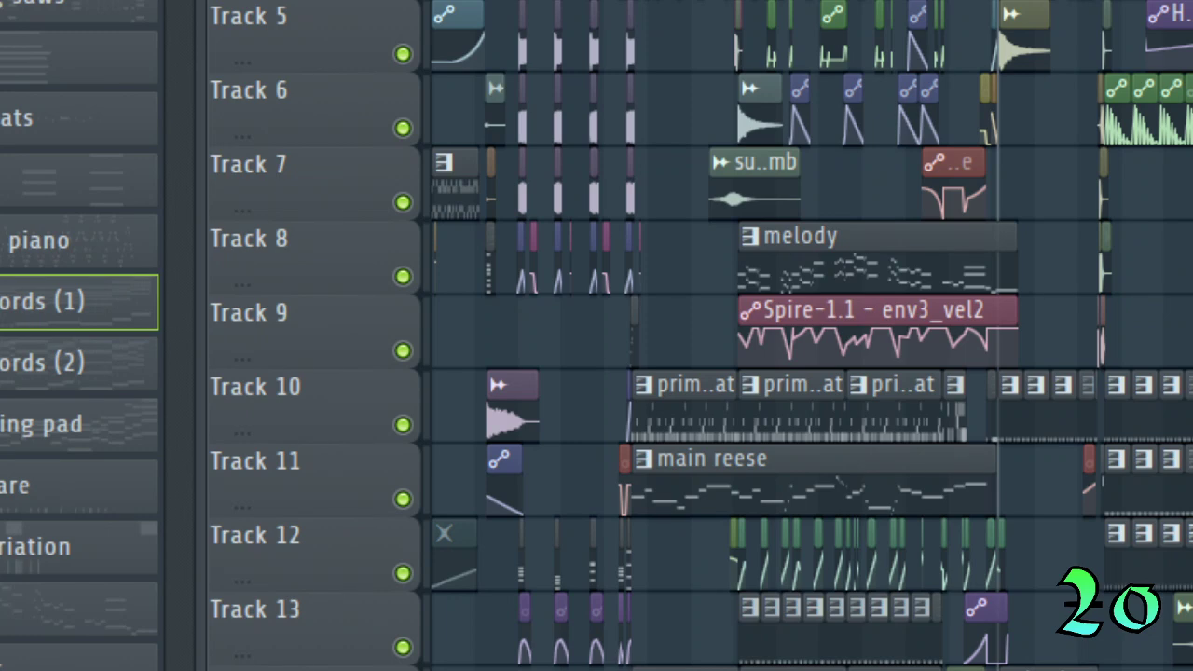
Examine the opening section's clips more closely, from the triangles pattern to the vibraslap and its volume automation.
{"action": "scroll", "coordinate": [807, 336], "scroll_direction": "up", "scroll_amount": 5}
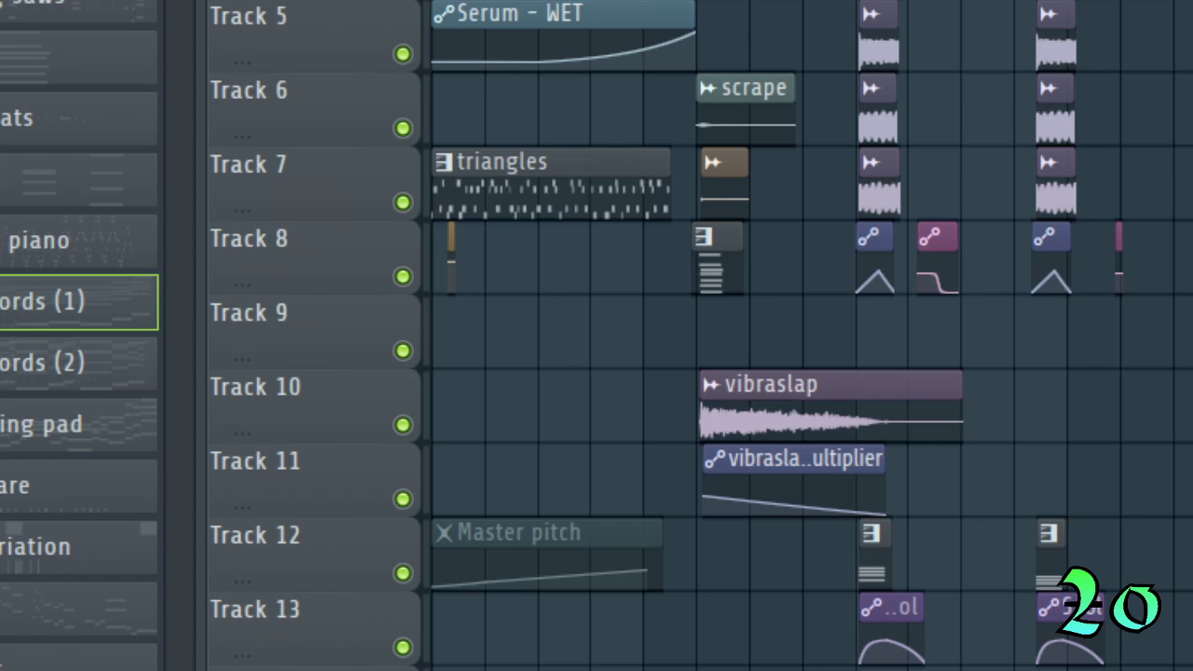
{"action": "scroll", "coordinate": [807, 335], "scroll_direction": "up", "scroll_amount": 4}
{"action": "scroll", "coordinate": [807, 335], "scroll_direction": "down", "scroll_amount": 1}
{"action": "scroll", "coordinate": [807, 336], "scroll_direction": "up", "scroll_amount": 1}
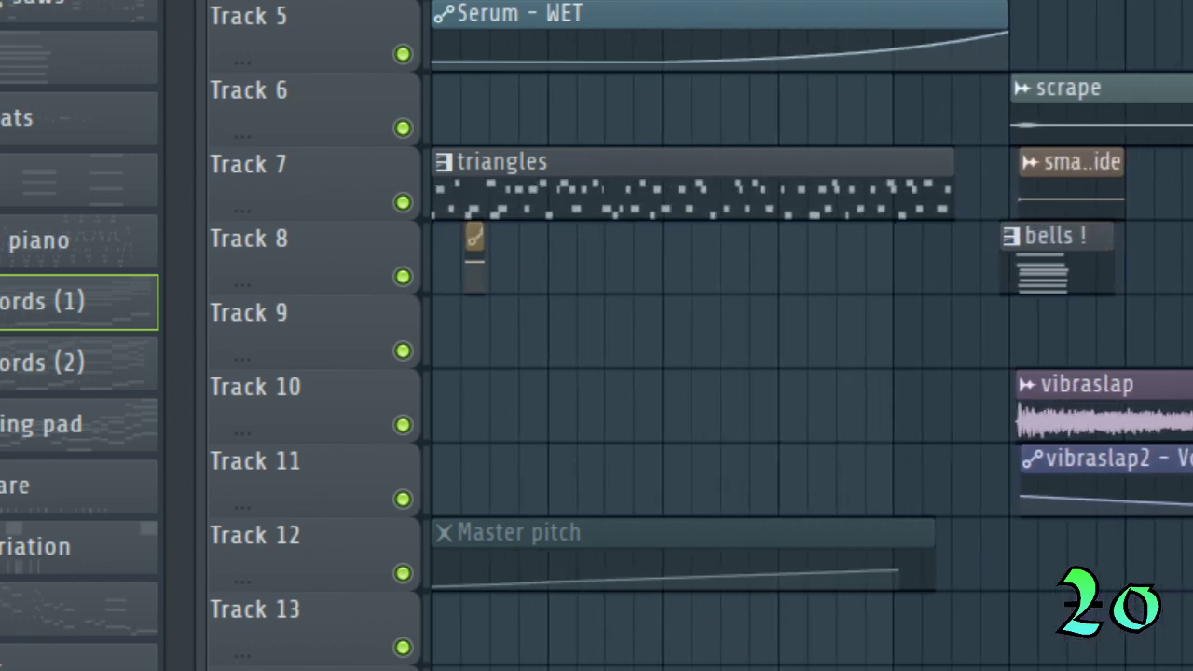
{"action": "scroll", "coordinate": [807, 335], "scroll_direction": "down", "scroll_amount": 3}
{"action": "scroll", "coordinate": [807, 336], "scroll_direction": "up", "scroll_amount": 4}
{"action": "scroll", "coordinate": [807, 335], "scroll_direction": "down", "scroll_amount": 2}
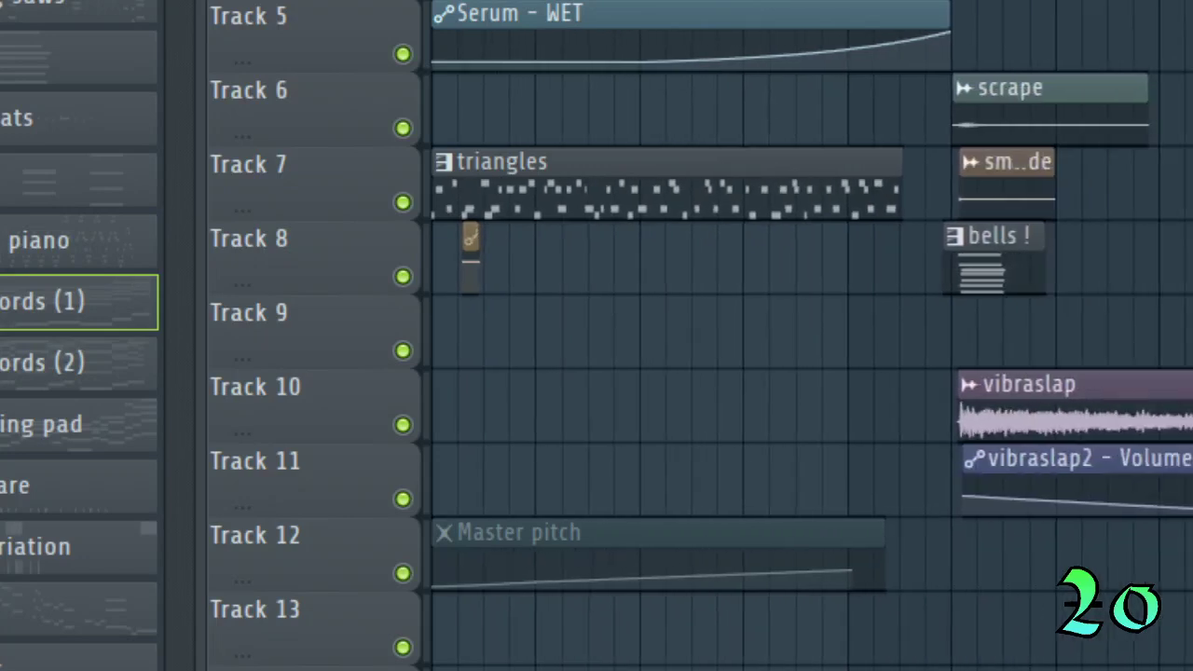
{"action": "scroll", "coordinate": [807, 336], "scroll_direction": "down", "scroll_amount": 2}
{"action": "scroll", "coordinate": [806, 335], "scroll_direction": "down", "scroll_amount": 2}
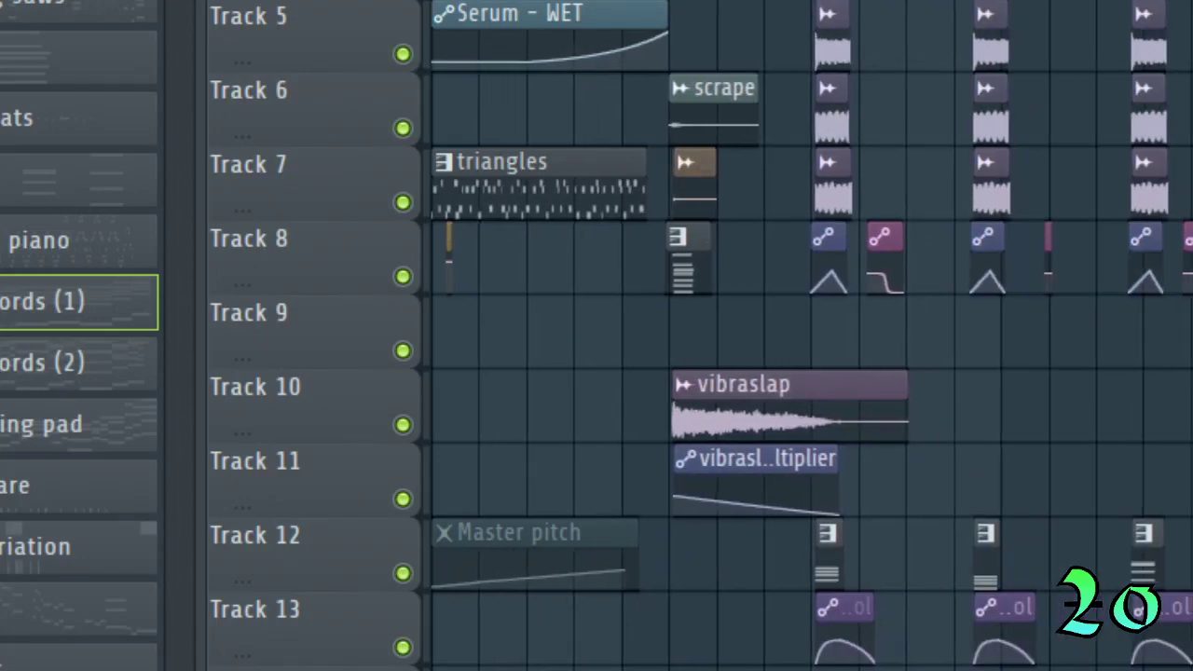
Show the channel rack beside the playlist and look through its channels.
{"action": "scroll", "coordinate": [806, 336], "scroll_direction": "down", "scroll_amount": 2}
{"action": "key", "text": "F6"}
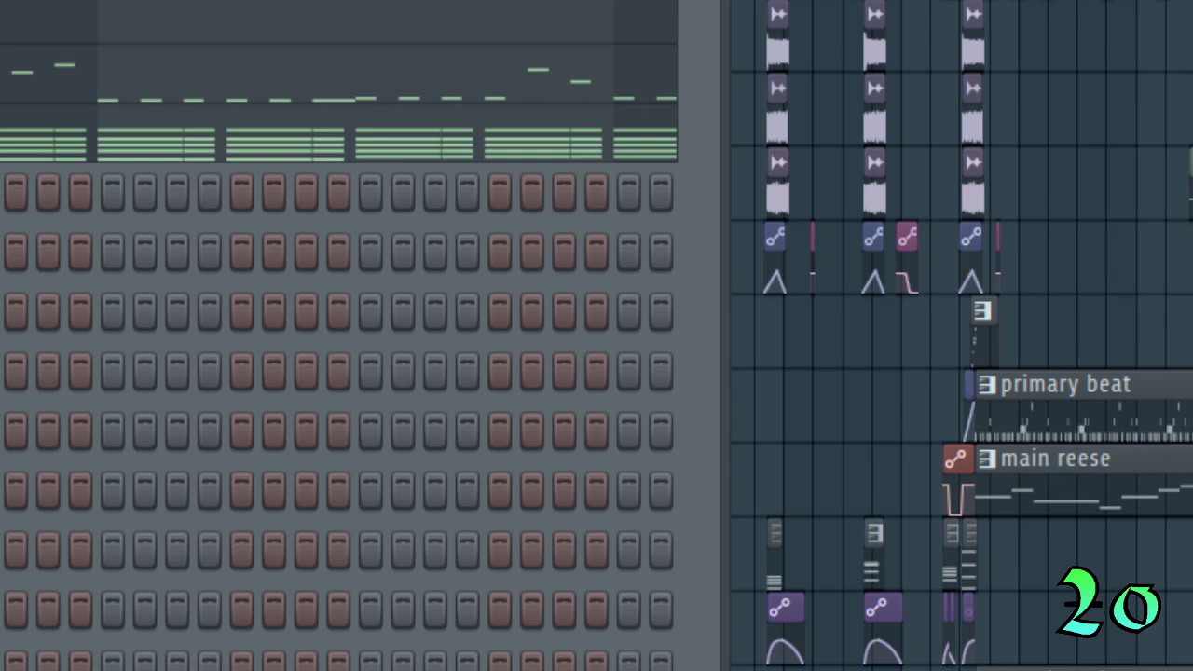
{"action": "scroll", "coordinate": [354, 336], "scroll_direction": "down", "scroll_amount": 3}
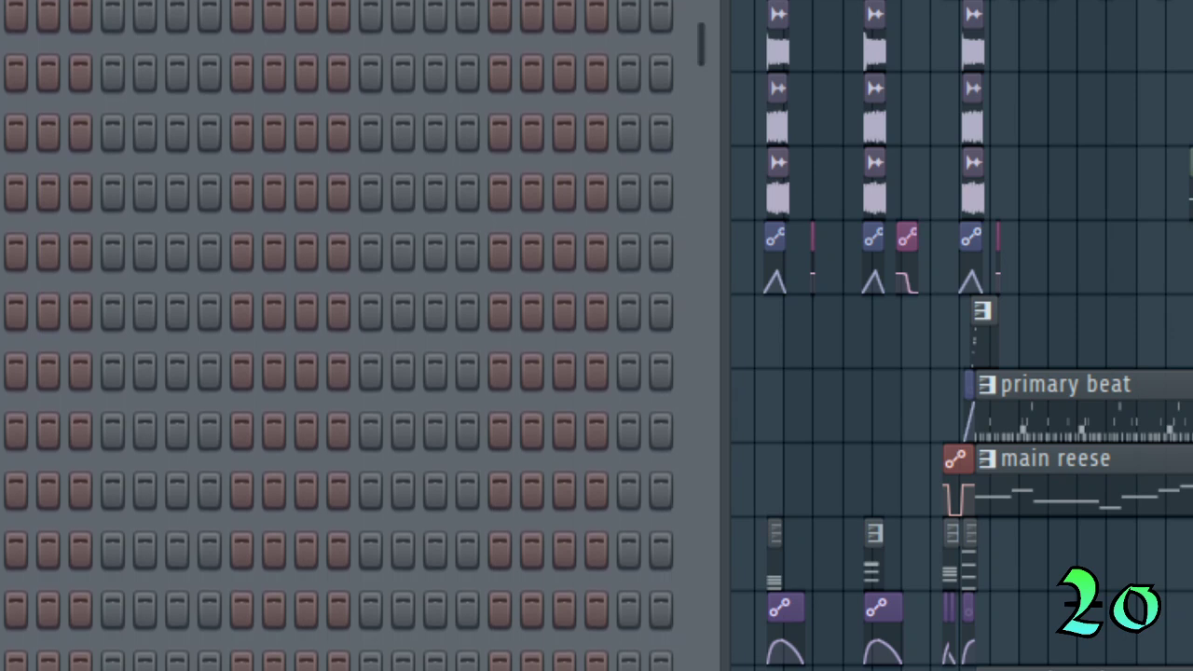
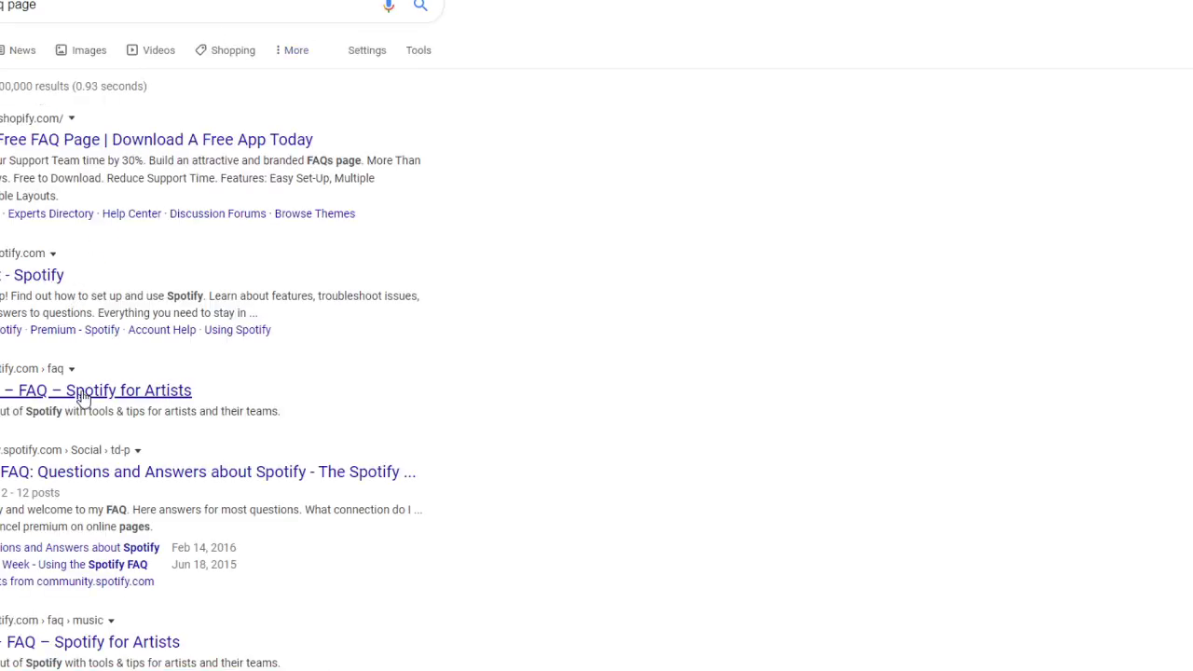
In the web browser, open the Spotify for Artists FAQ from the search results and expand "How do I get music on Spotify?".
{"action": "left_click", "coordinate": [147, 396]}
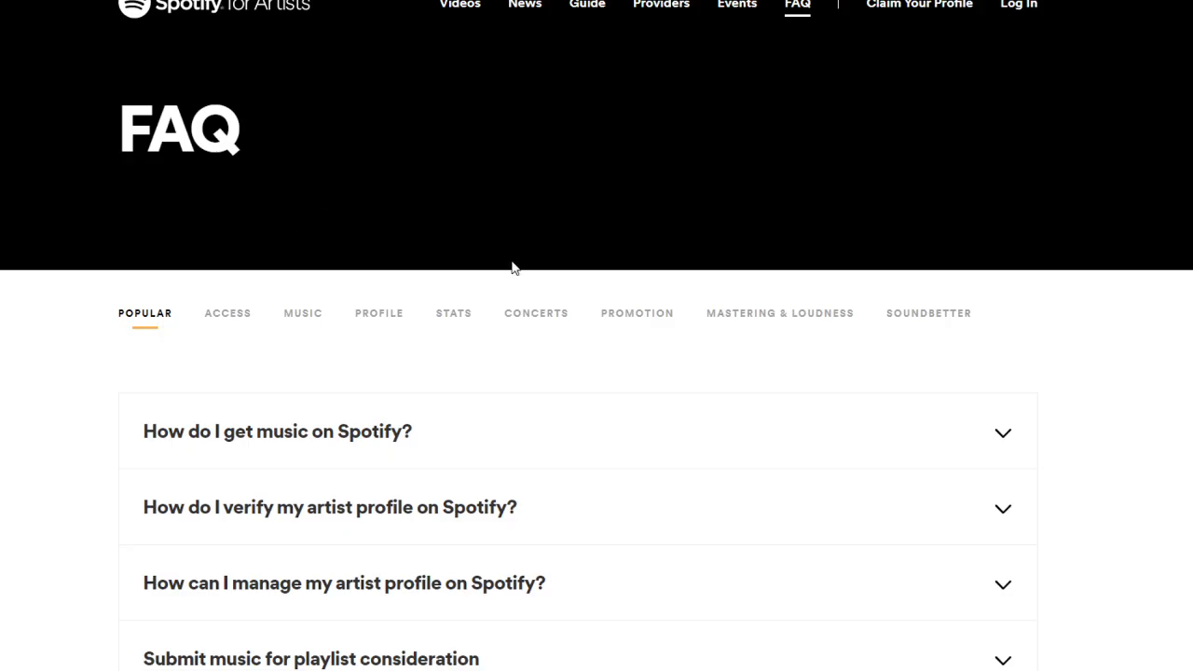
{"action": "scroll", "coordinate": [718, 289], "scroll_direction": "down", "scroll_amount": 3}
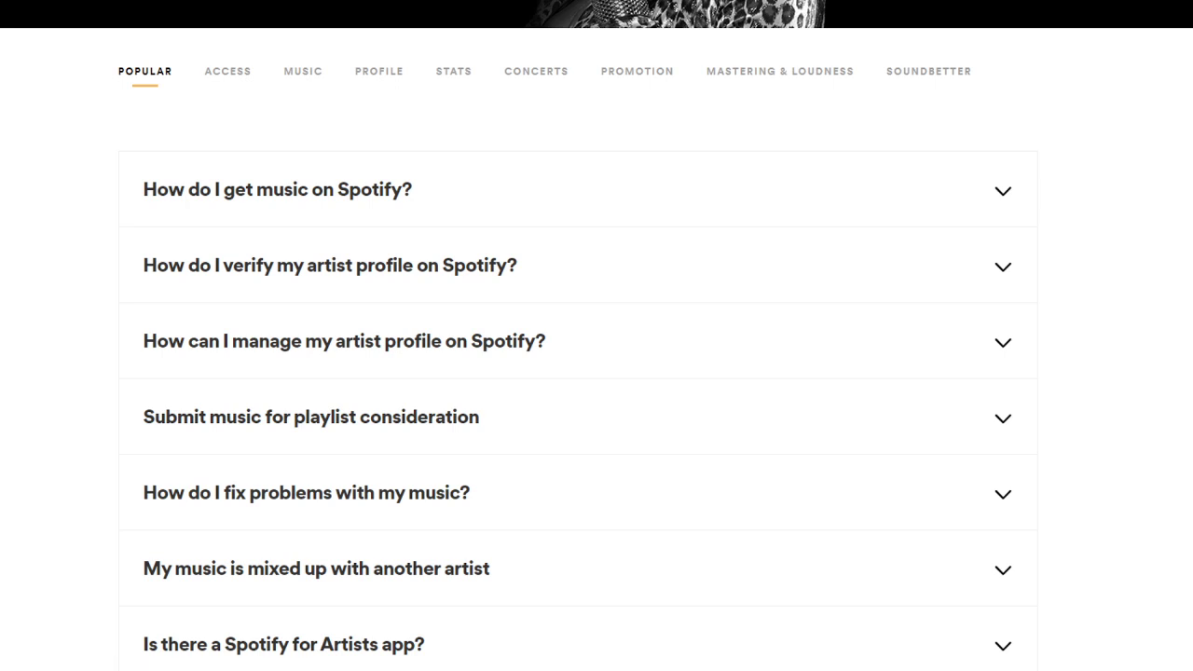
{"action": "left_click", "coordinate": [367, 205]}
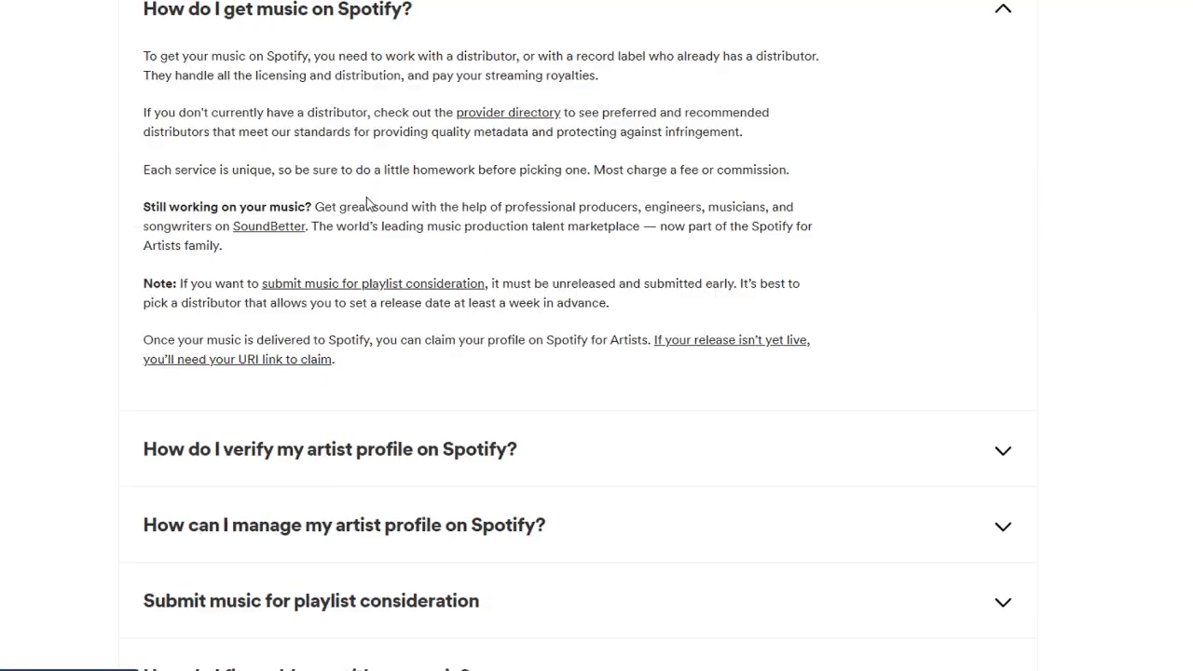
{"action": "scroll", "coordinate": [391, 193], "scroll_direction": "up", "scroll_amount": 2}
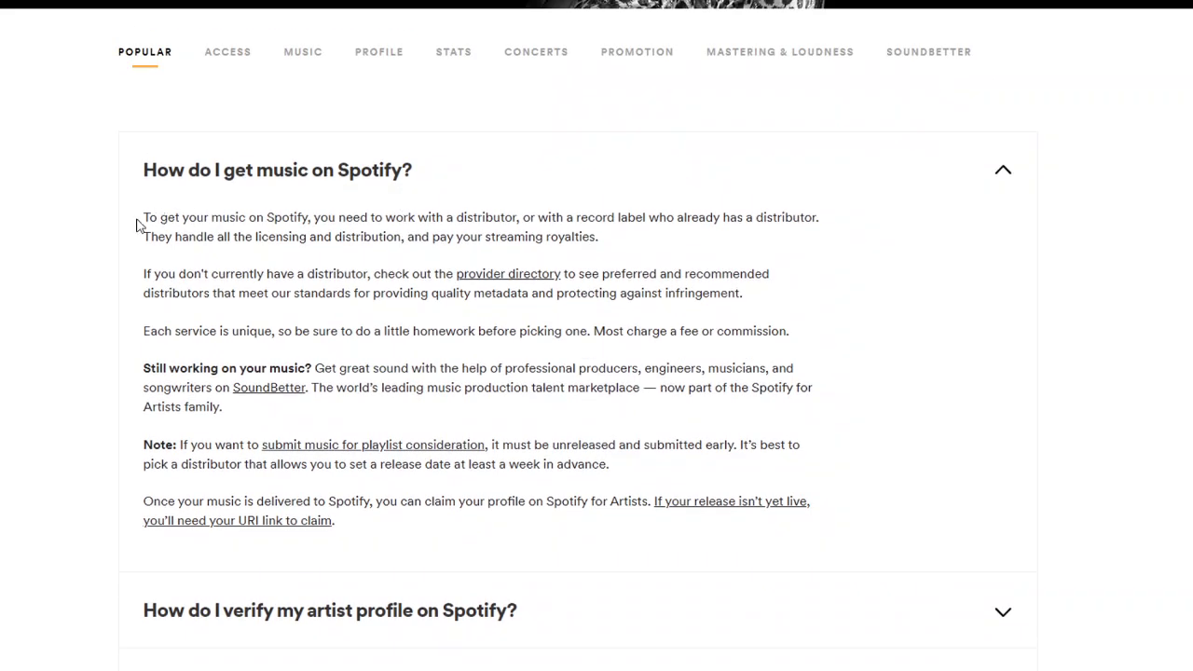
Highlight the answer's opening paragraph and the word "distributor" at the end of its first sentence, and collapse the answer.
{"action": "left_click_drag", "start_coordinate": [141, 218], "coordinate": [605, 249]}
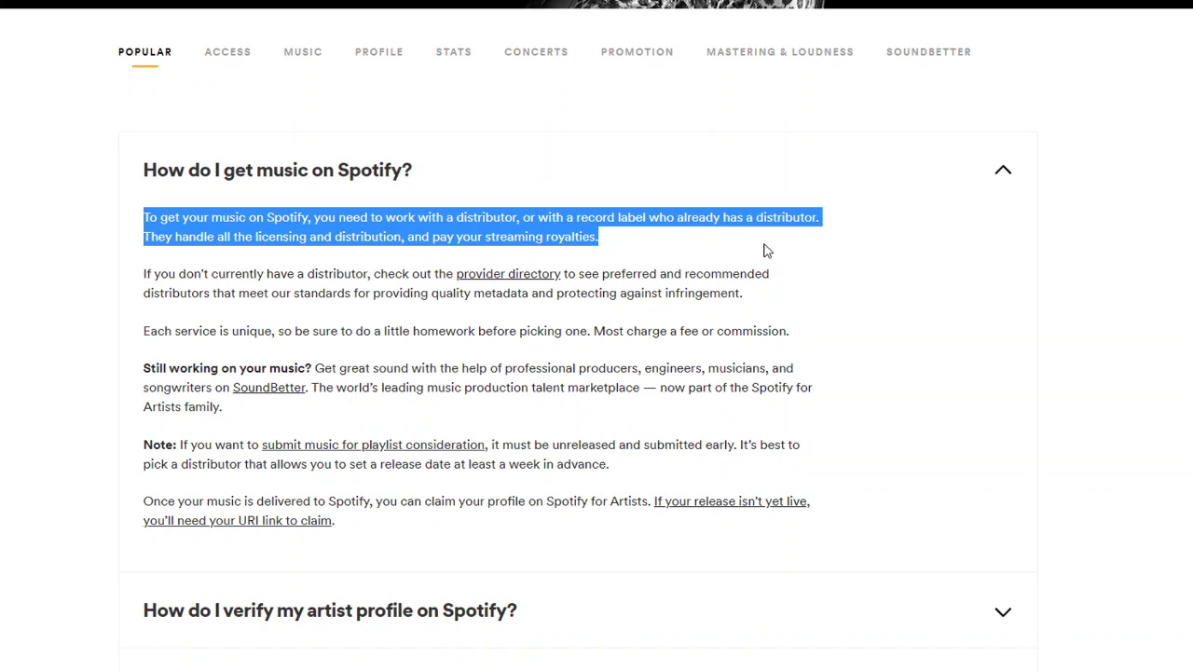
{"action": "left_click", "coordinate": [718, 261]}
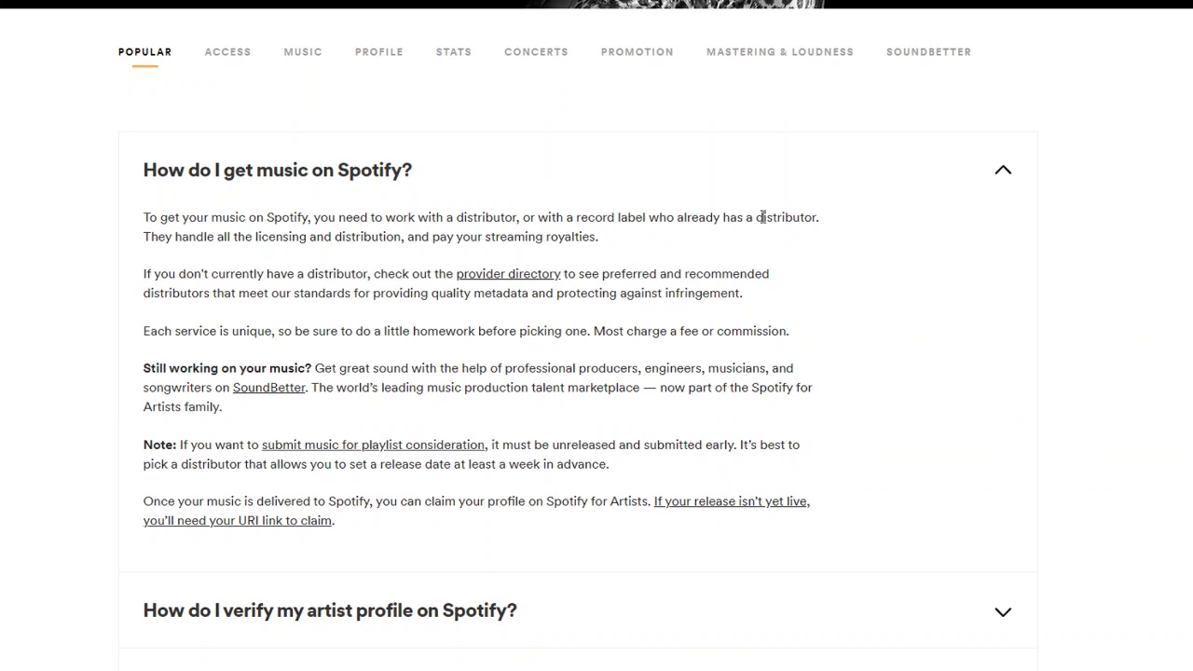
{"action": "left_click_drag", "start_coordinate": [755, 217], "coordinate": [813, 217]}
{"action": "left_click", "coordinate": [932, 256]}
{"action": "left_click_drag", "start_coordinate": [757, 217], "coordinate": [817, 217]}
{"action": "left_click", "coordinate": [945, 263]}
{"action": "left_click", "coordinate": [993, 177]}
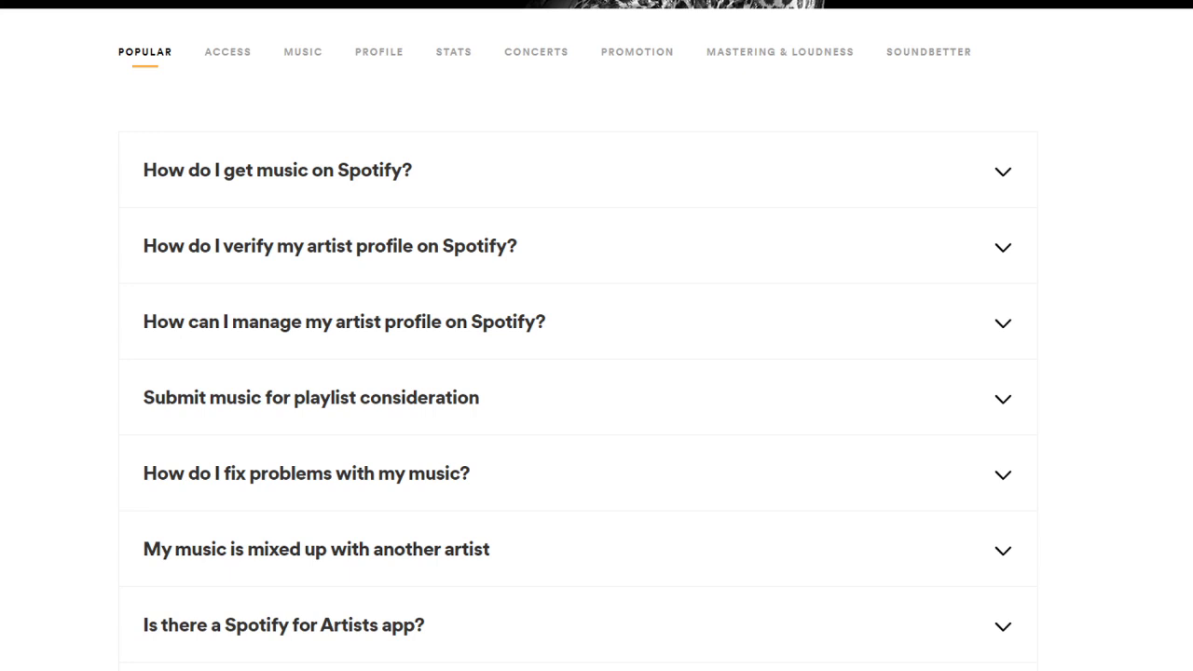
Reopen the "How do I get music on Spotify?" answer, highlight its first mention of "distributor", and collapse it again.
{"action": "left_click", "coordinate": [761, 177]}
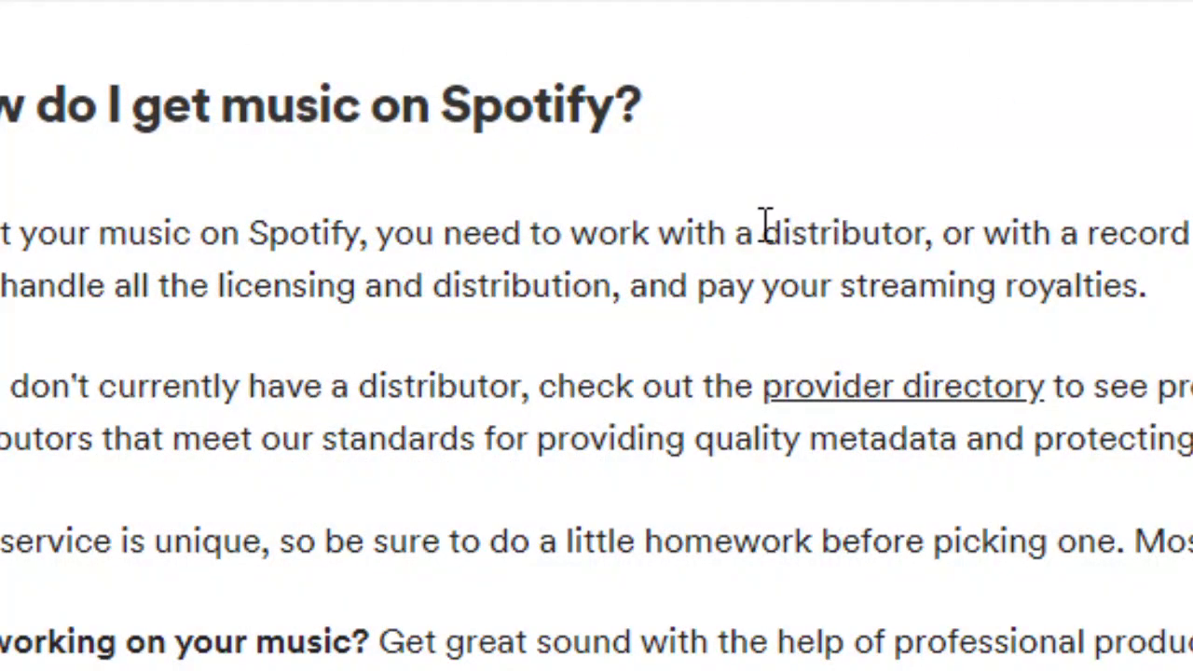
{"action": "left_click_drag", "start_coordinate": [764, 231], "coordinate": [929, 233]}
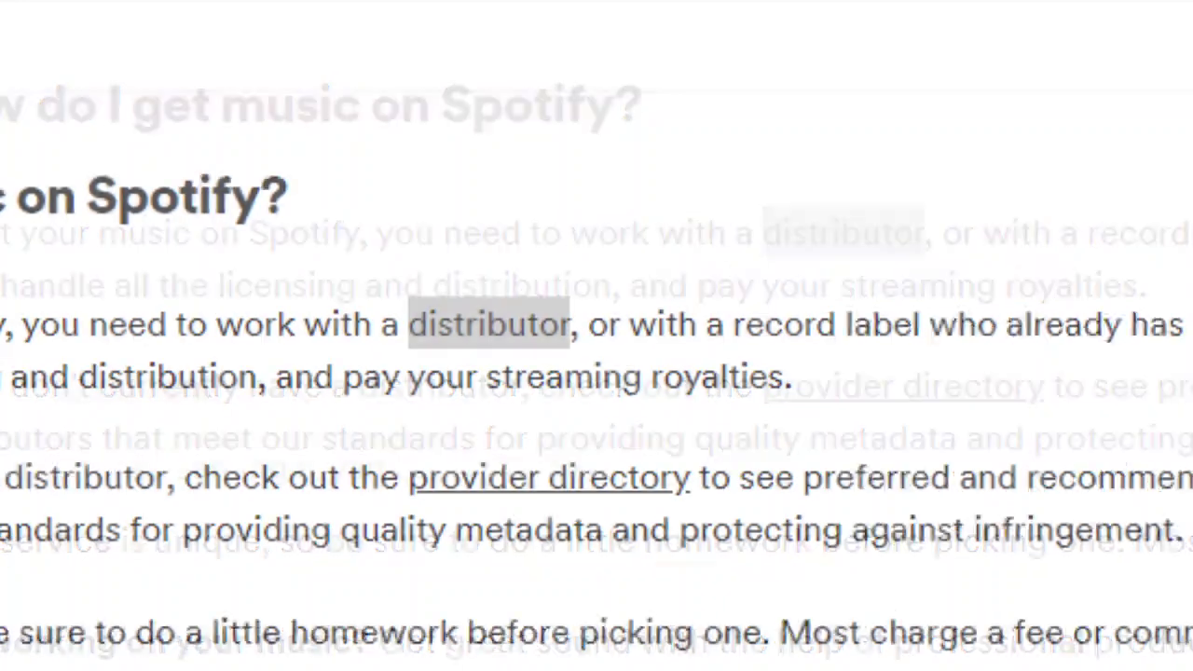
{"action": "left_click", "coordinate": [1025, 232]}
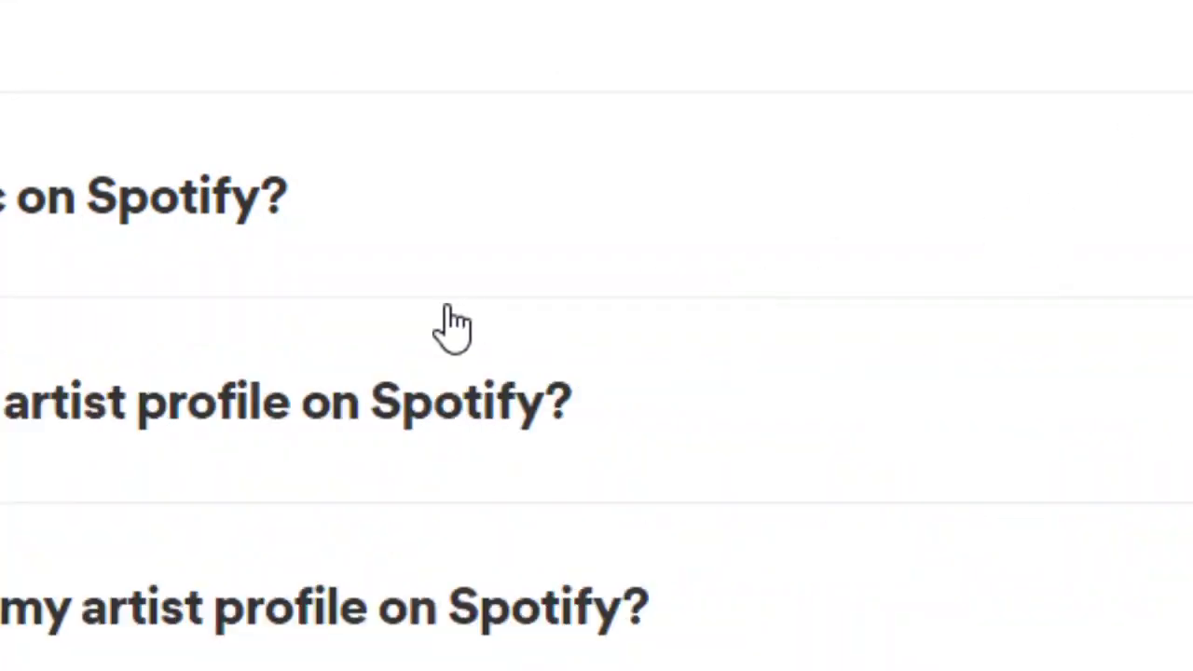
{"action": "left_click", "coordinate": [394, 214]}
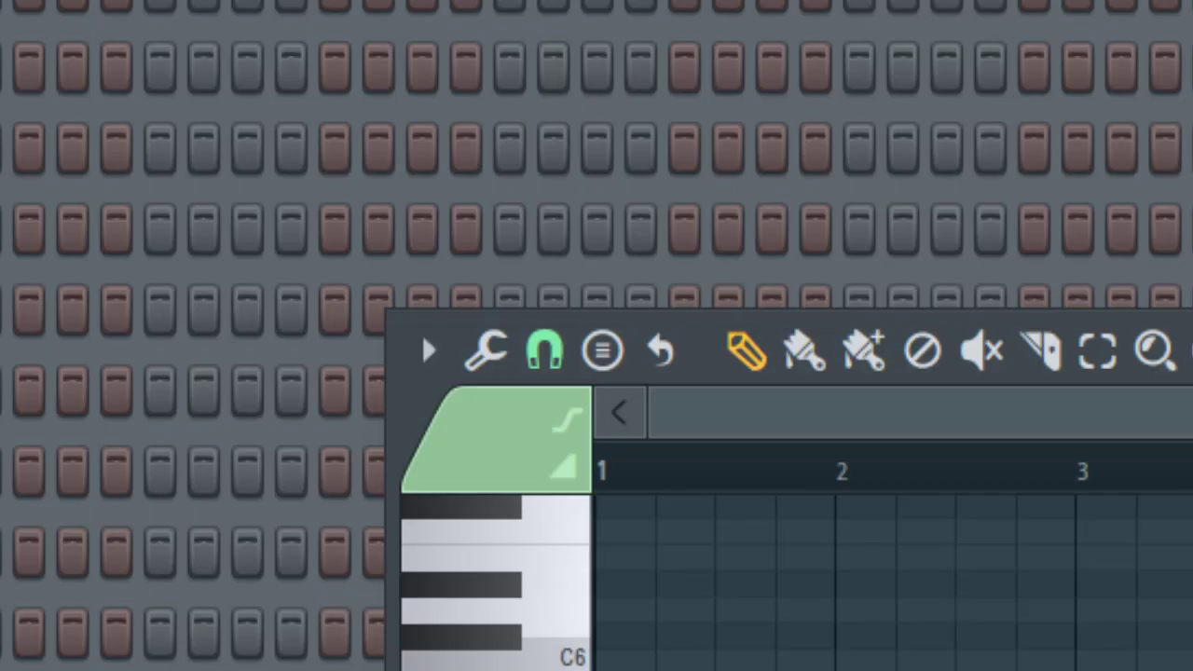
In FL Studio, try to close the program with the 1-3 Zo.flp project open and cancel the save confirmation.
{"action": "key", "text": "alt+F4"}
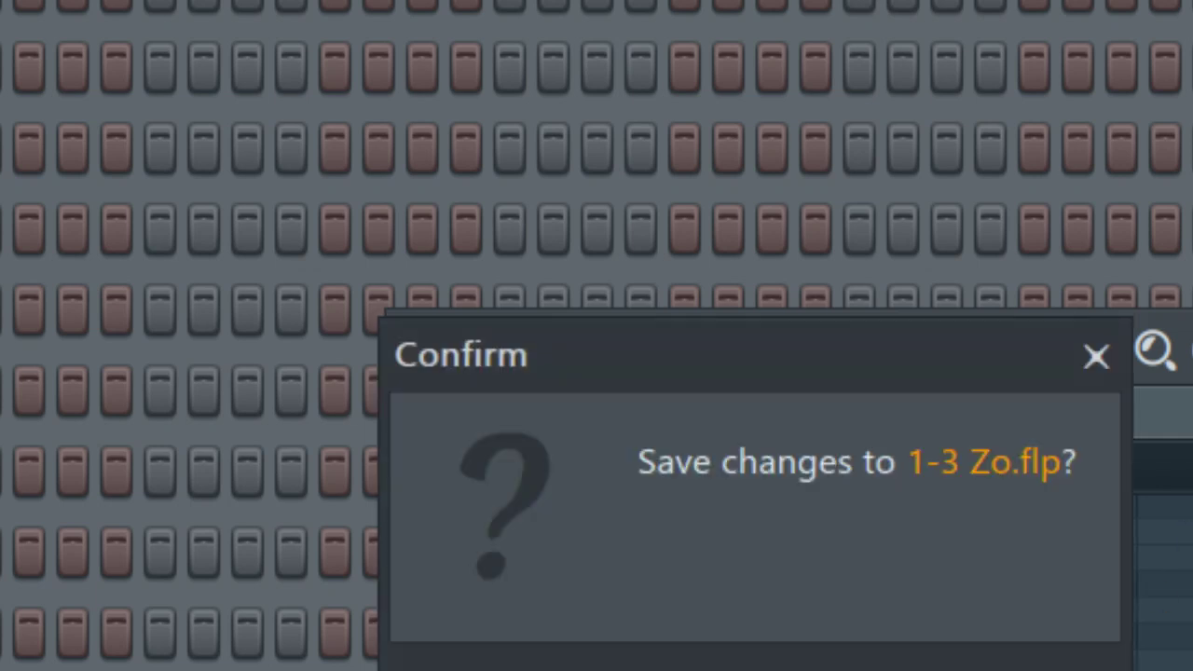
{"action": "key", "text": "Escape"}
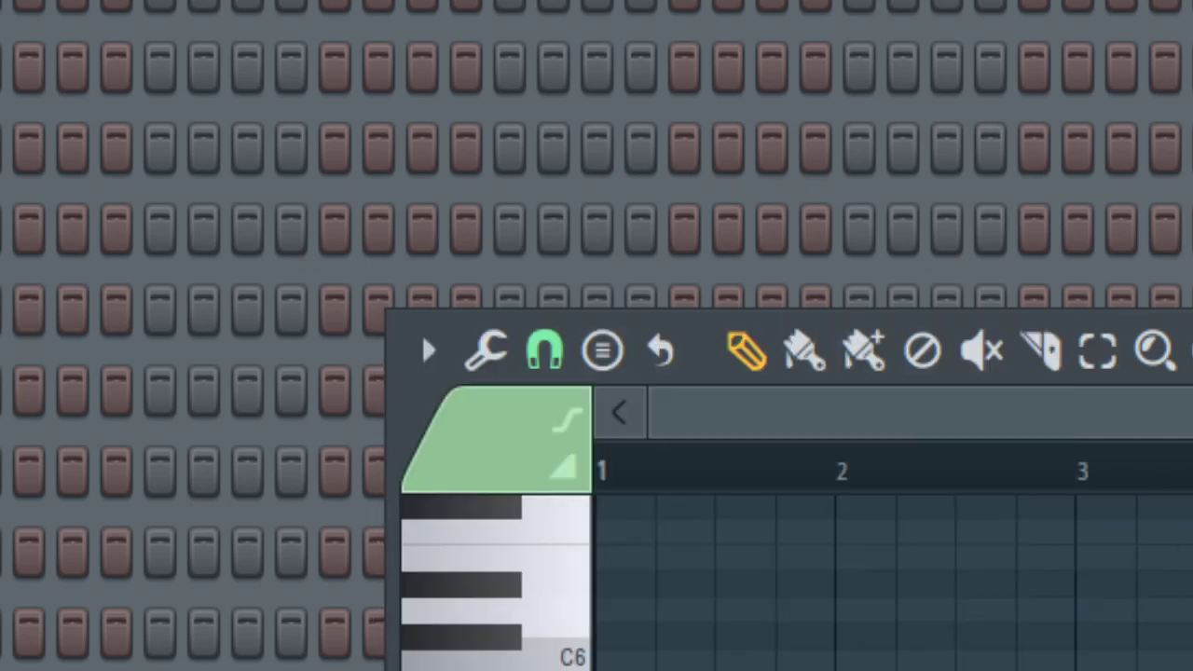